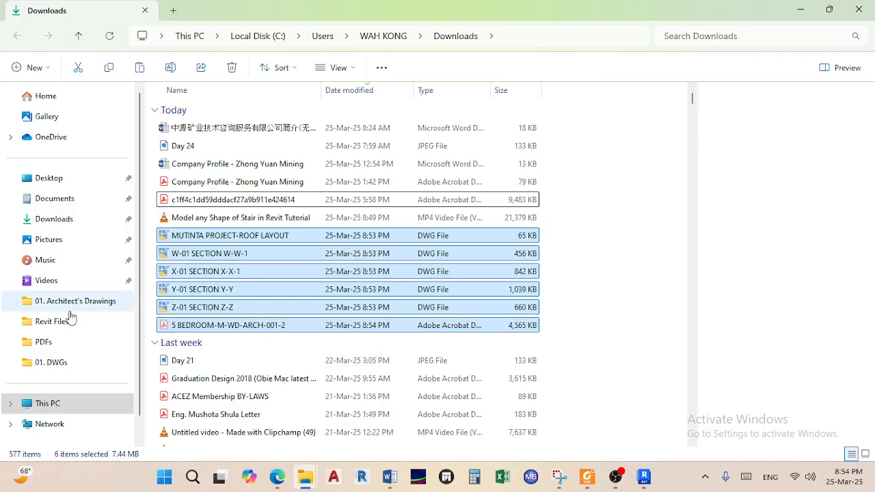
Go to 31 Days Challenge > 02. Second Architect's Drawings > 01. DWGs in File Explorer
left_click(49, 301)
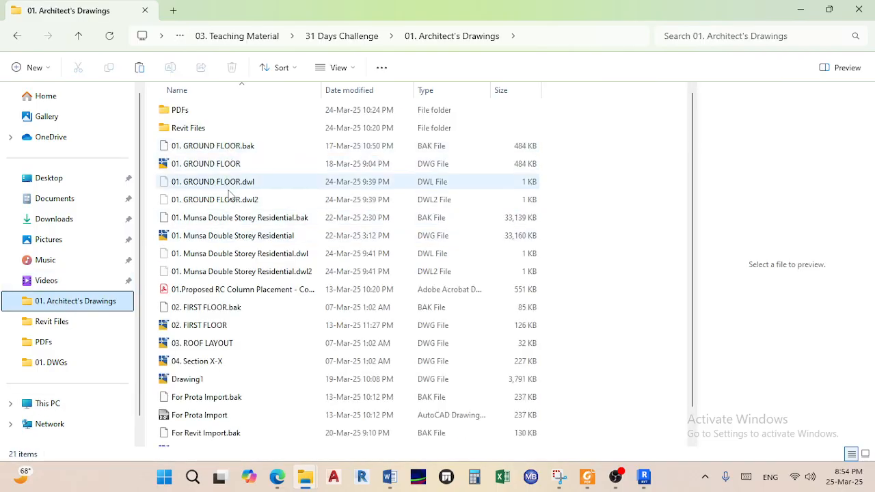
left_click(339, 36)
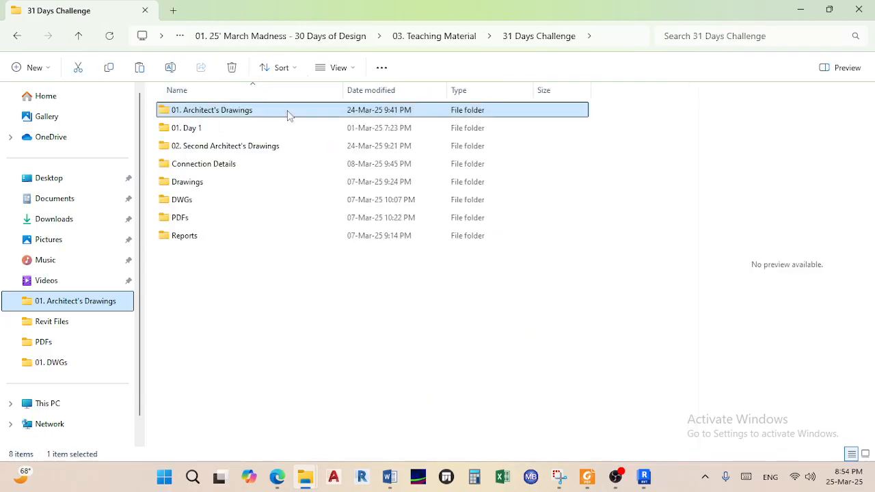
double_click(227, 146)
double_click(220, 112)
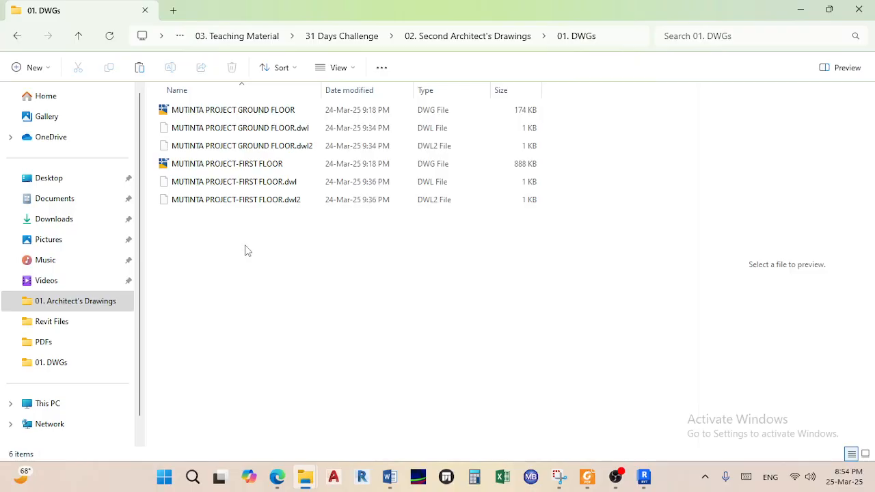
Paste the six files moved from Downloads into the 01. DWGs folder
key("ctrl+v")
right_click(266, 349)
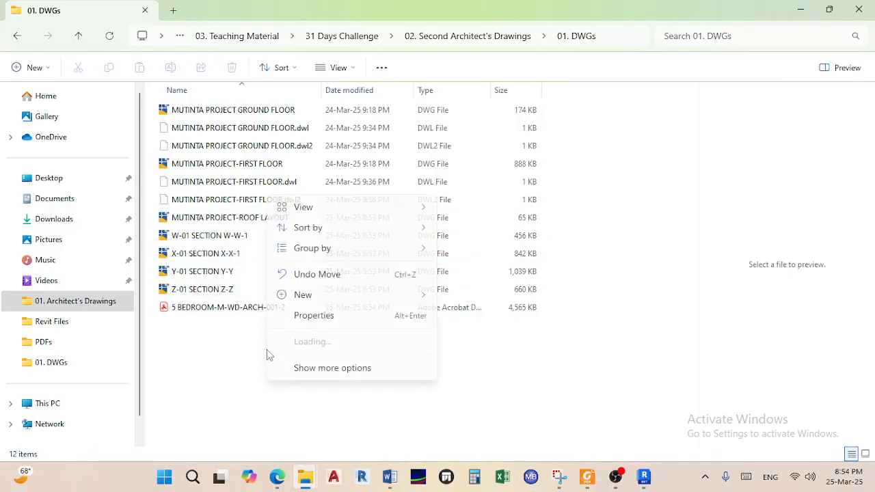
left_click(216, 382)
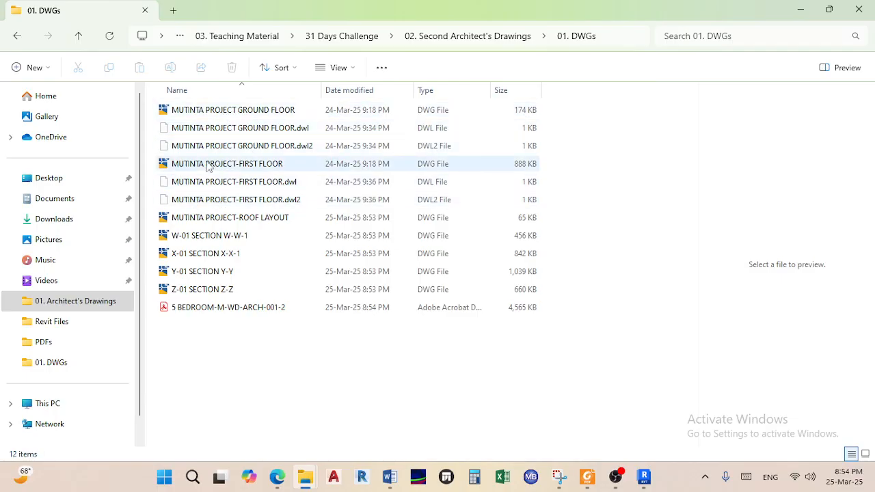
mouse_move(277, 476)
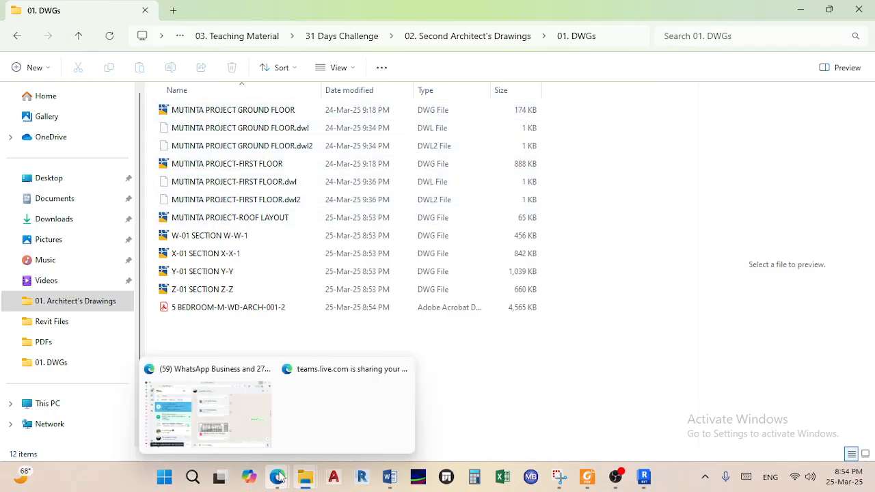
left_click(257, 435)
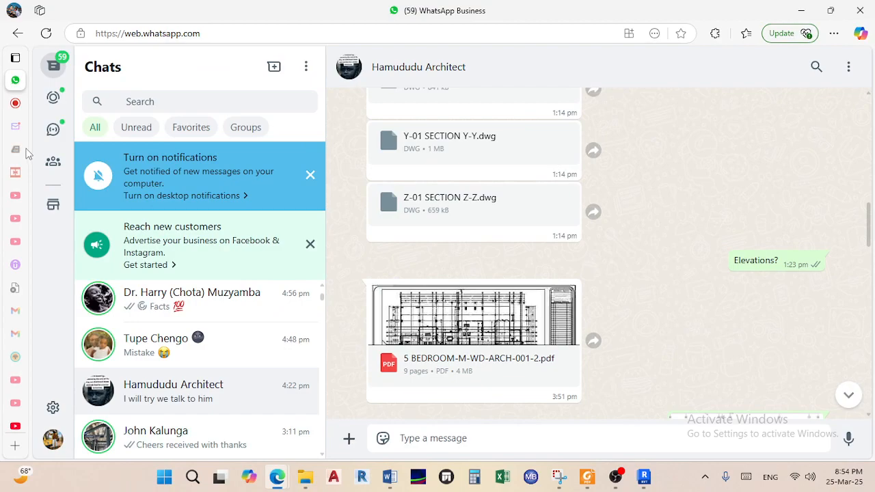
left_click(46, 103)
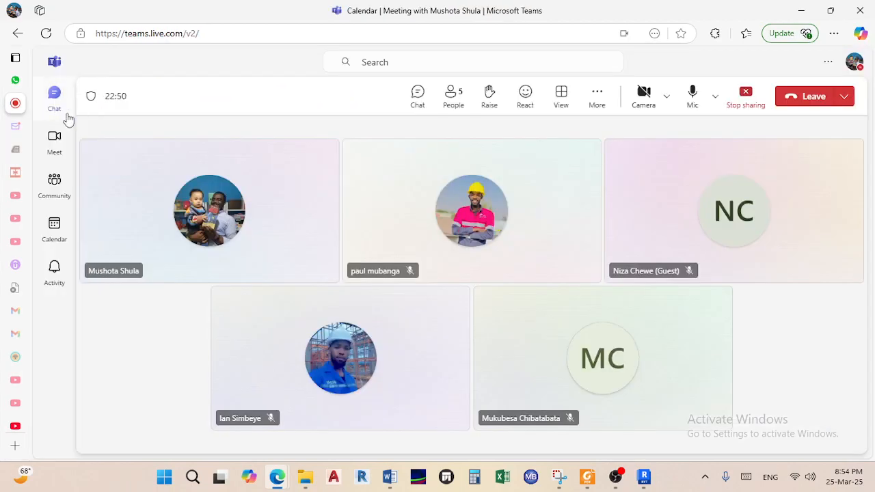
left_click(594, 329)
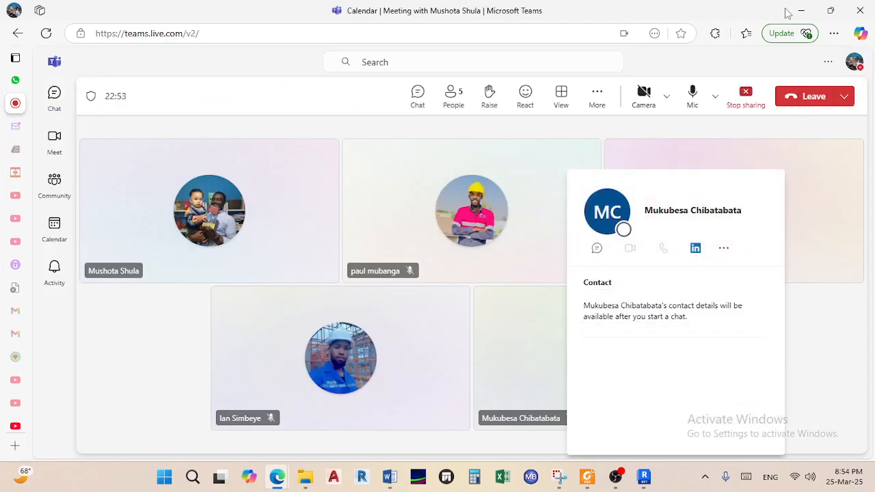
left_click(801, 10)
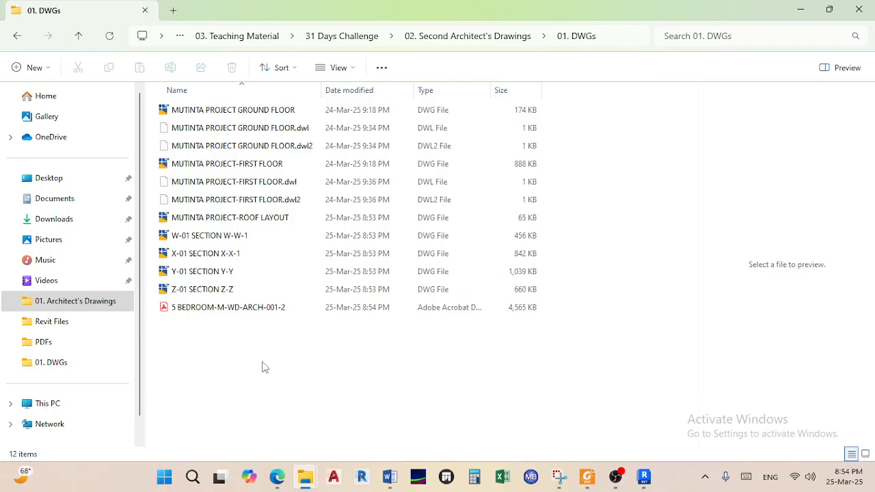
Permanently delete the four GROUND FLOOR and FIRST FLOOR .dwl and .dwl2 lock files
left_click(214, 130)
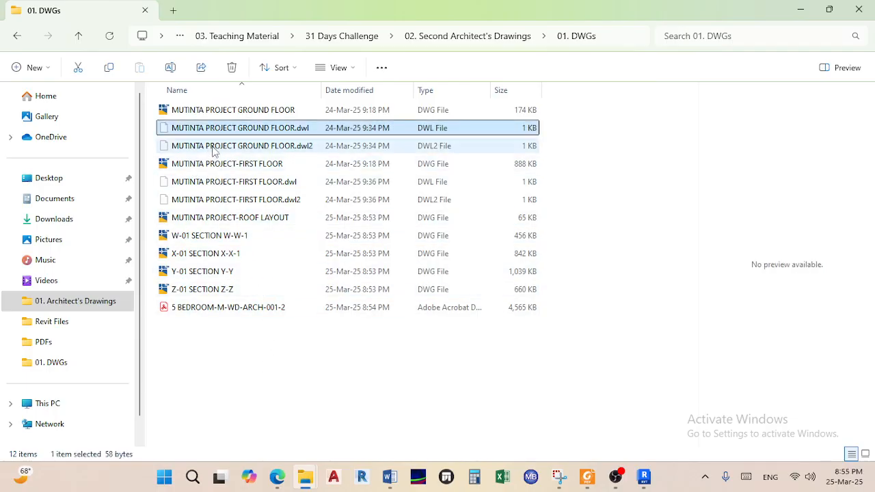
left_click(212, 146, "ctrl")
left_click(207, 182, "ctrl")
left_click(208, 201, "ctrl")
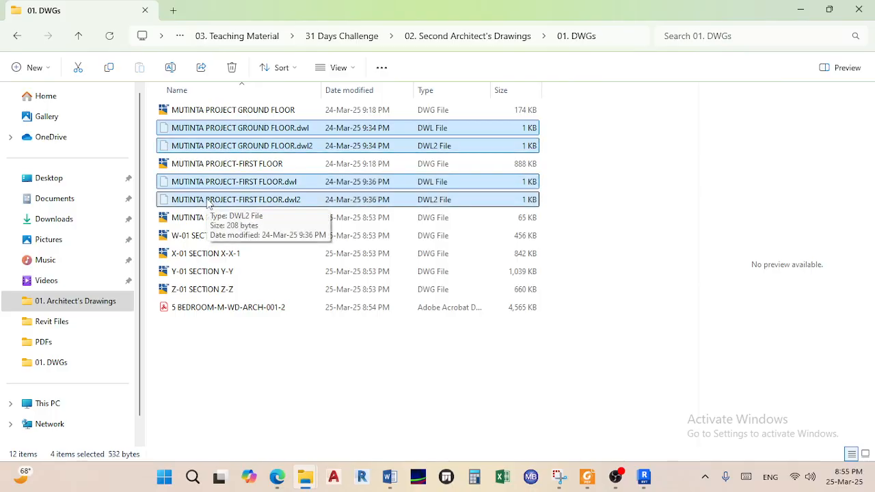
key("shift+Delete")
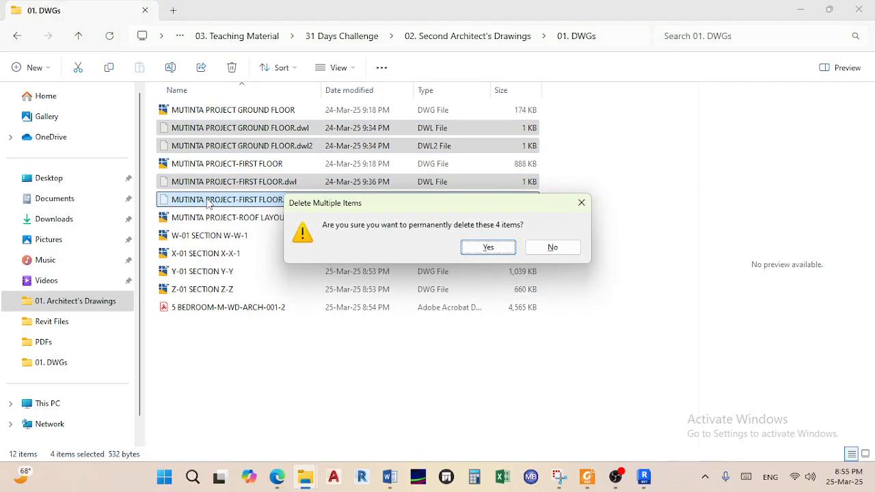
key("Return")
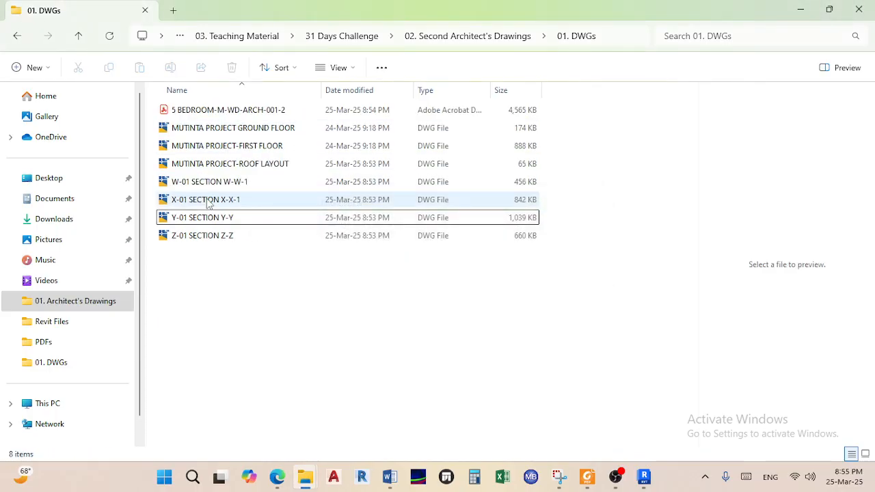
Check the roof layout and section DWGs, then select the 5 BEDROOM-M-WD-ARCH-001-2 PDF
left_click(231, 165)
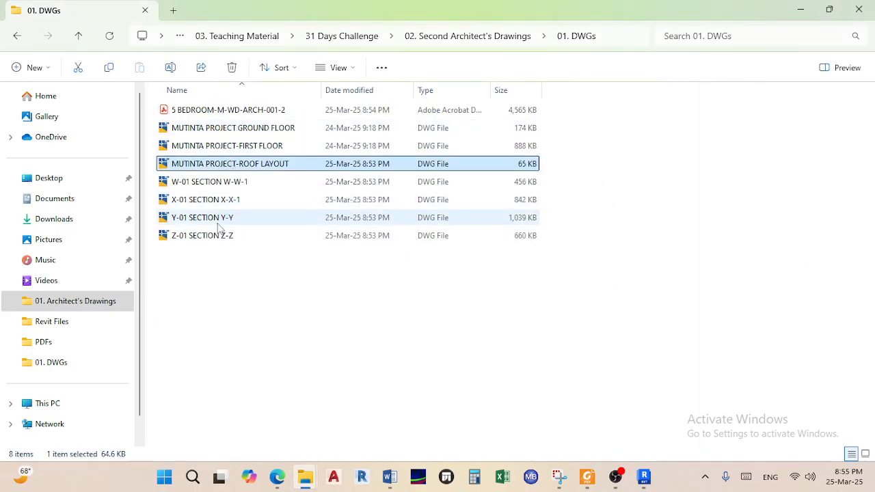
left_click(240, 182)
left_click(230, 199)
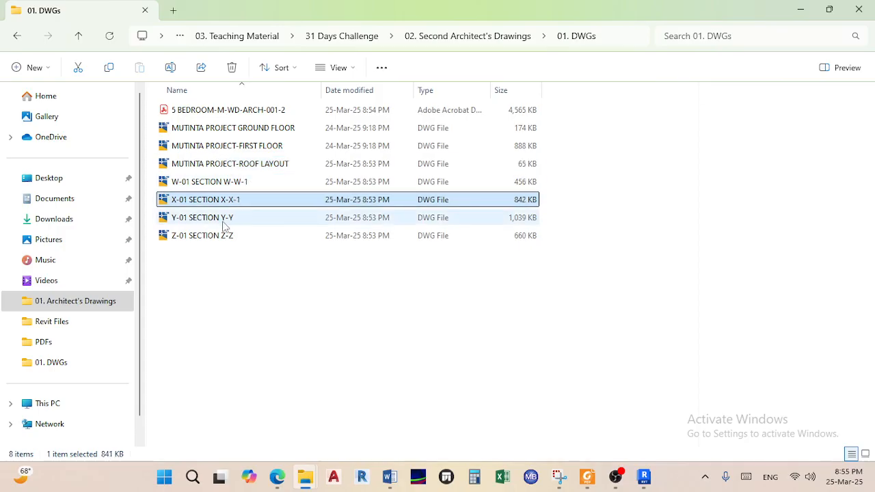
left_click(224, 222)
left_click(202, 249)
left_click(230, 112)
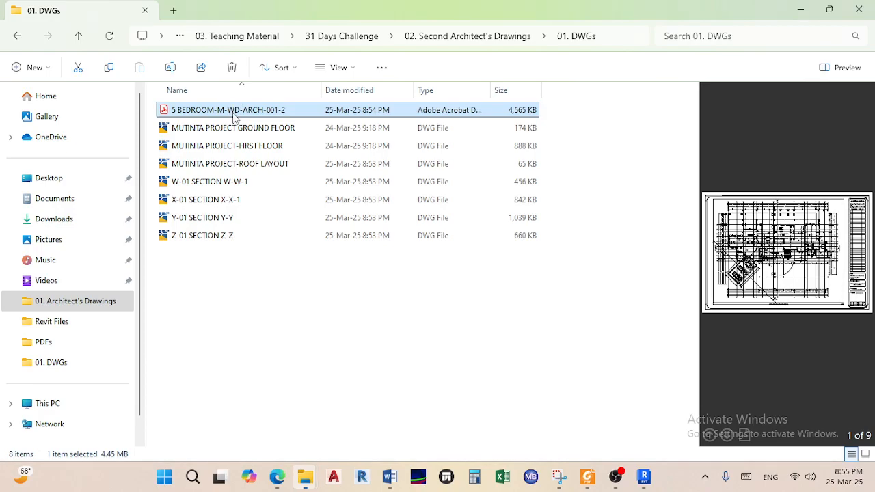
Open the 5 BEDROOM-M-WD-ARCH-001-2 PDF in Acrobat, hide the tools panel and enable the Hand tool
double_click(232, 113)
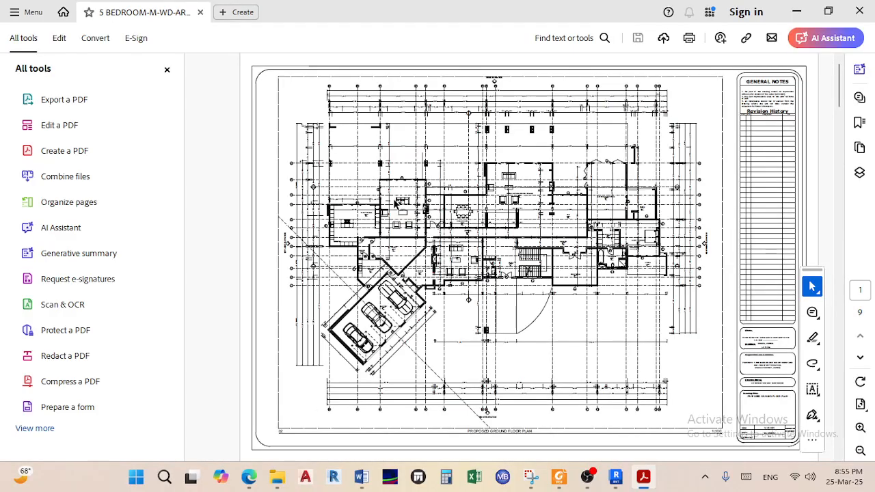
left_click(172, 72)
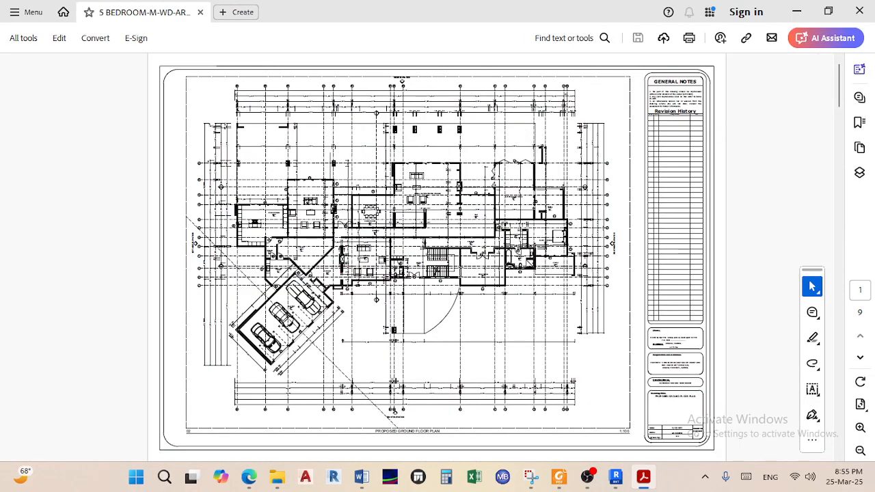
right_click(451, 273)
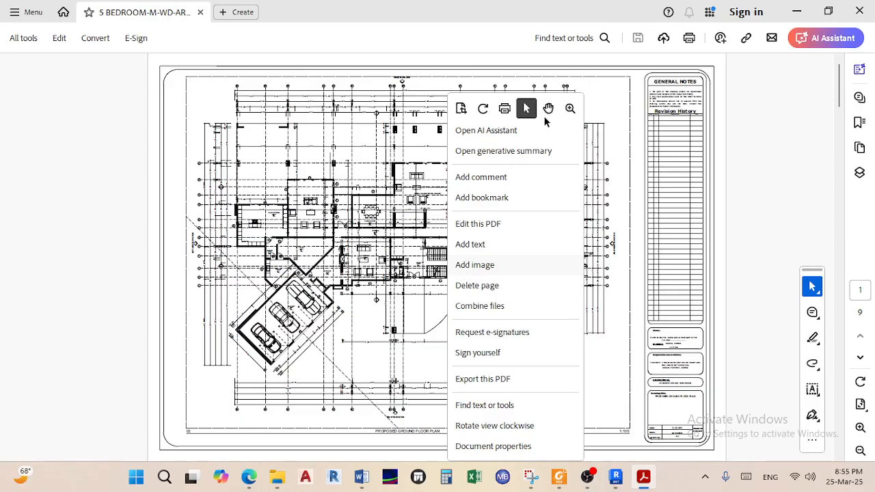
left_click(548, 111)
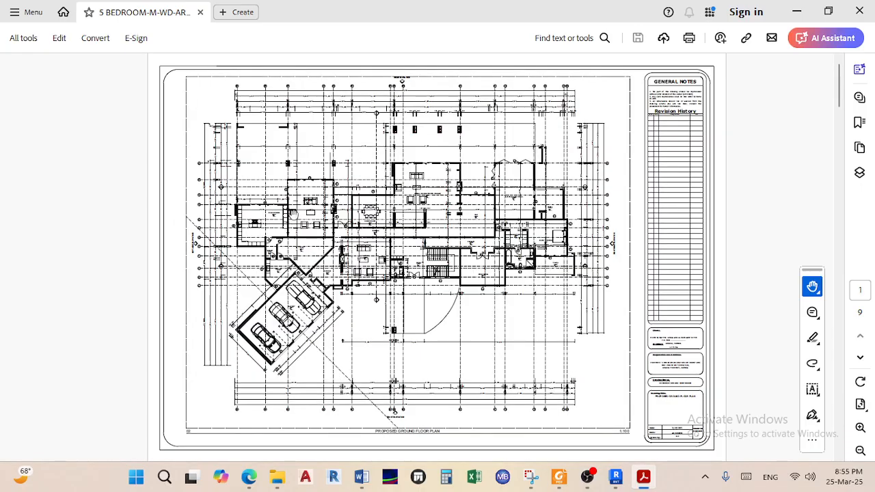
Scroll and zoom through the pages of the nine-page drawing set
scroll(293, 212, "up", 5, "ctrl")
scroll(449, 263, "down", 8)
scroll(489, 289, "up", 6)
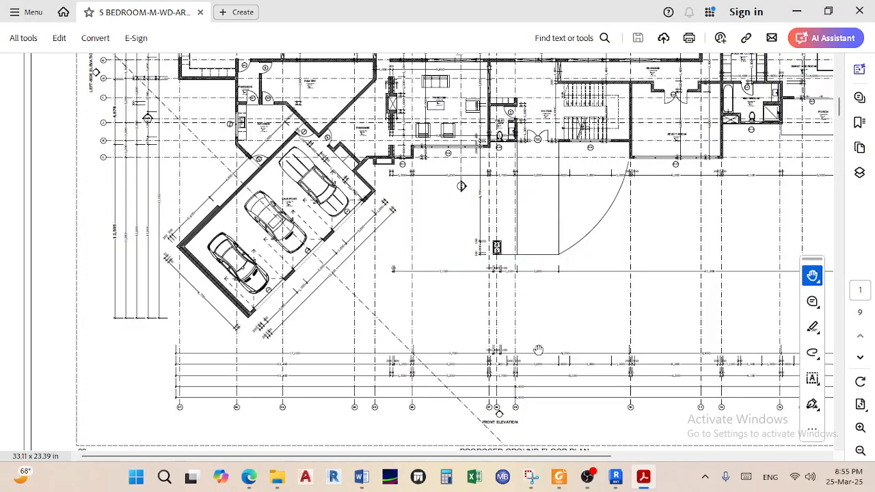
scroll(538, 348, "up", 2, "ctrl")
scroll(541, 373, "down", 3)
scroll(546, 353, "down", 2, "ctrl")
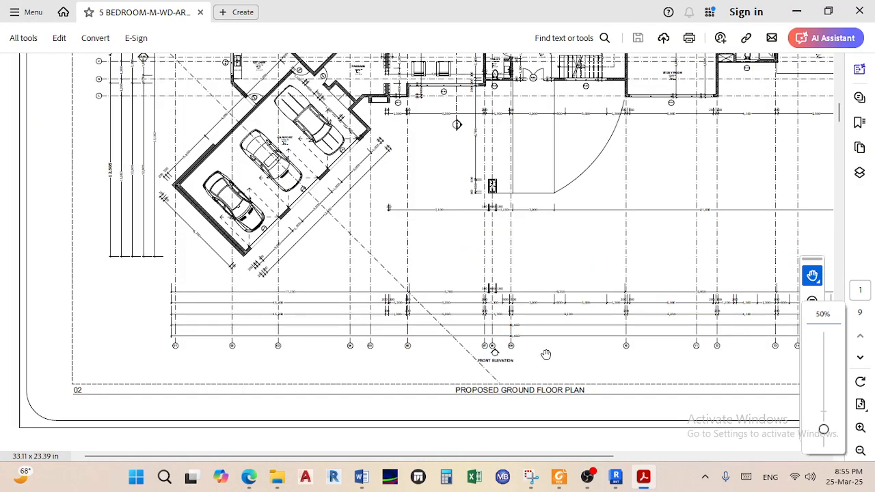
scroll(545, 354, "down", 2, "ctrl")
scroll(335, 303, "down", 10)
scroll(335, 303, "up", 10)
Zoom into page 1's car port up to 800%, then zoom out and scroll to page 2
scroll(334, 303, "down", 5)
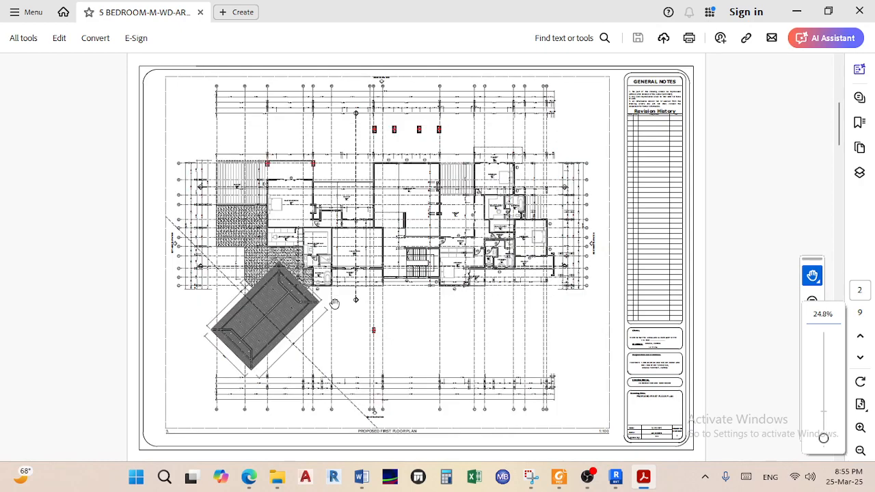
scroll(260, 330, "up", 1, "ctrl")
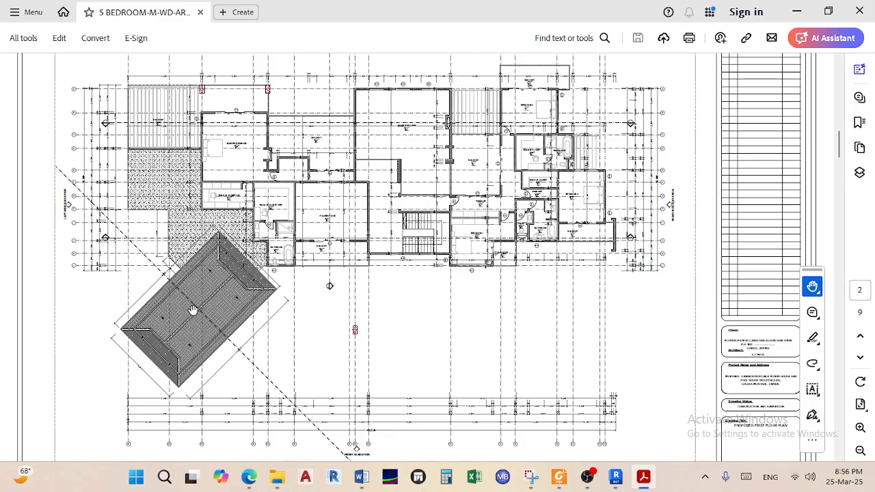
scroll(193, 311, "up", 10)
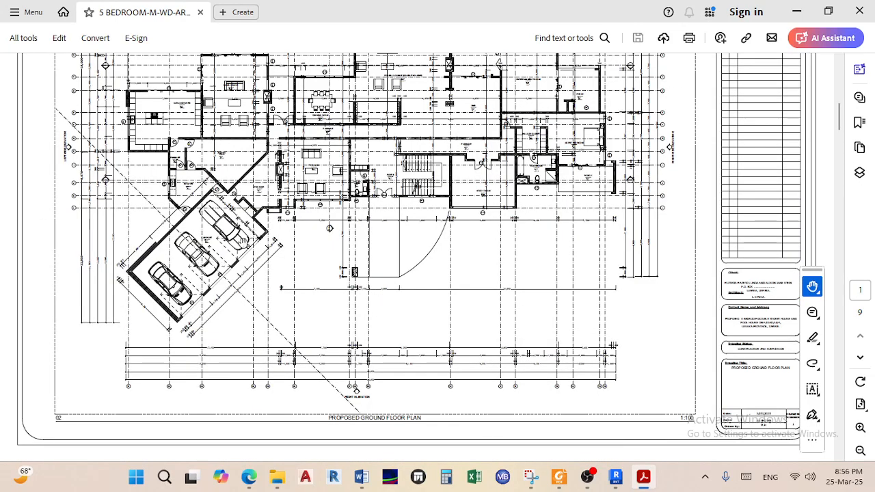
scroll(172, 290, "up", 5, "ctrl")
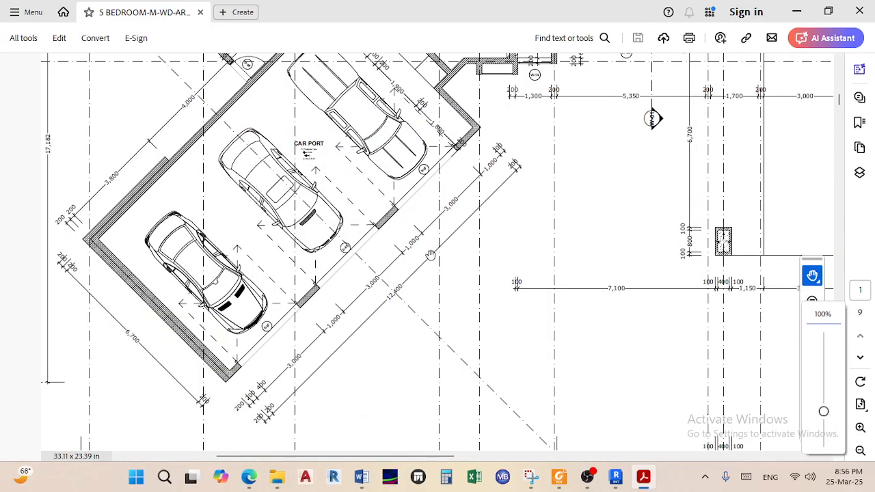
scroll(340, 148, "up", 3, "ctrl")
scroll(290, 161, "up", 5, "ctrl")
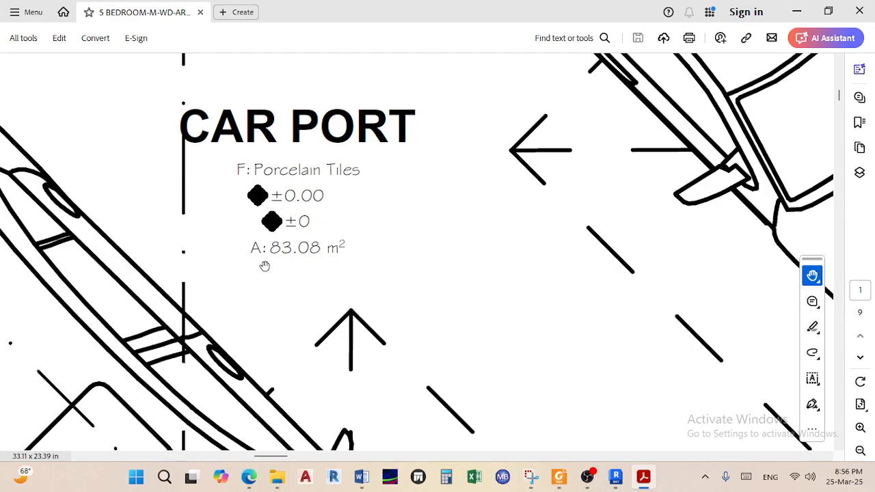
scroll(290, 258, "down", 8, "ctrl")
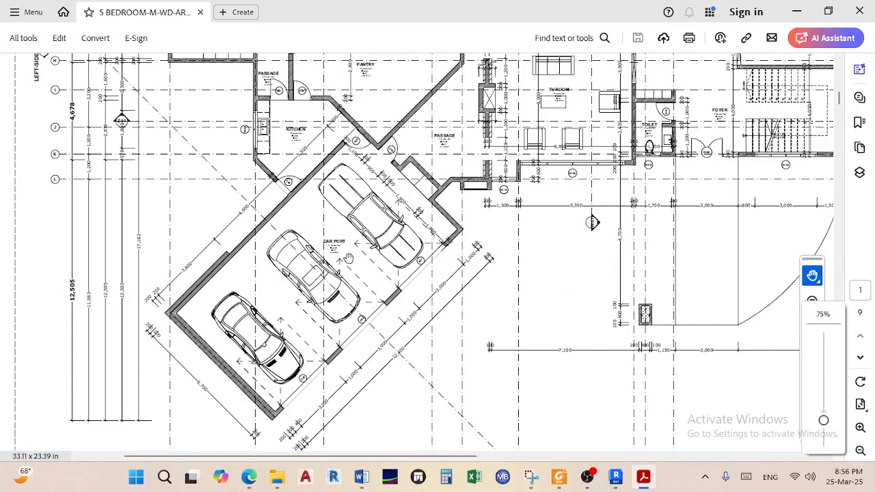
scroll(348, 258, "down", 1, "ctrl")
scroll(348, 258, "down", 3)
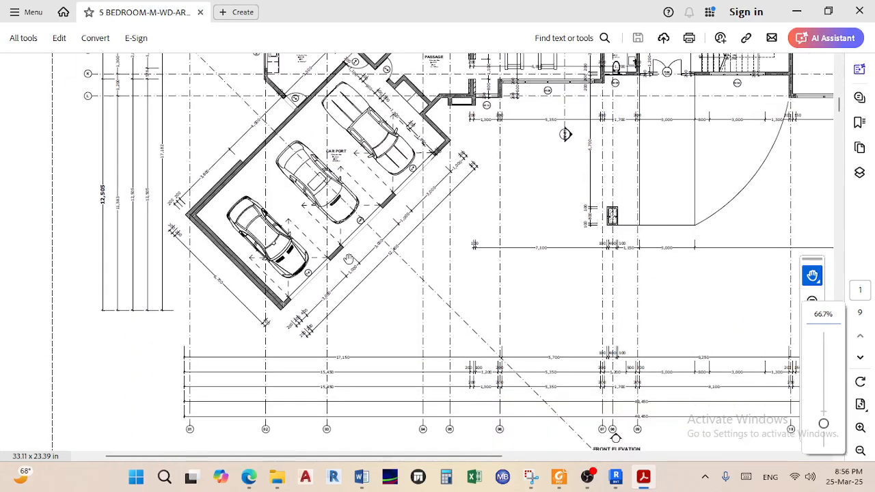
scroll(348, 260, "down", 3, "ctrl")
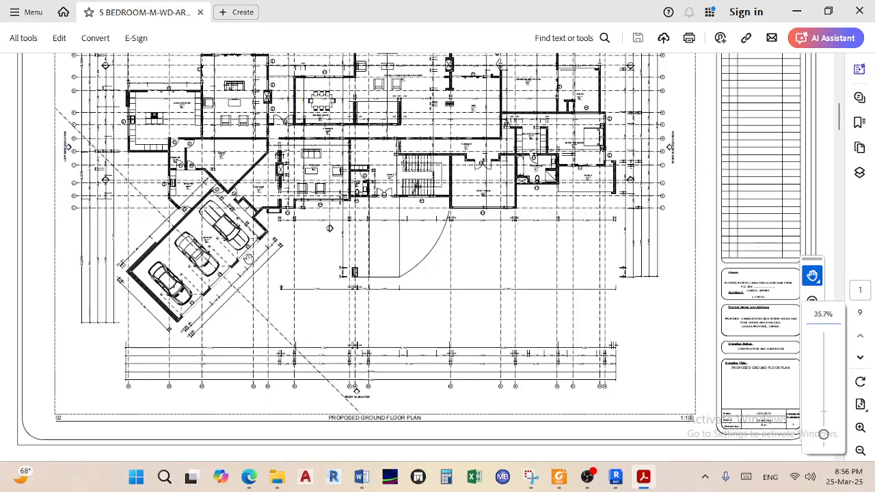
scroll(248, 258, "down", 6)
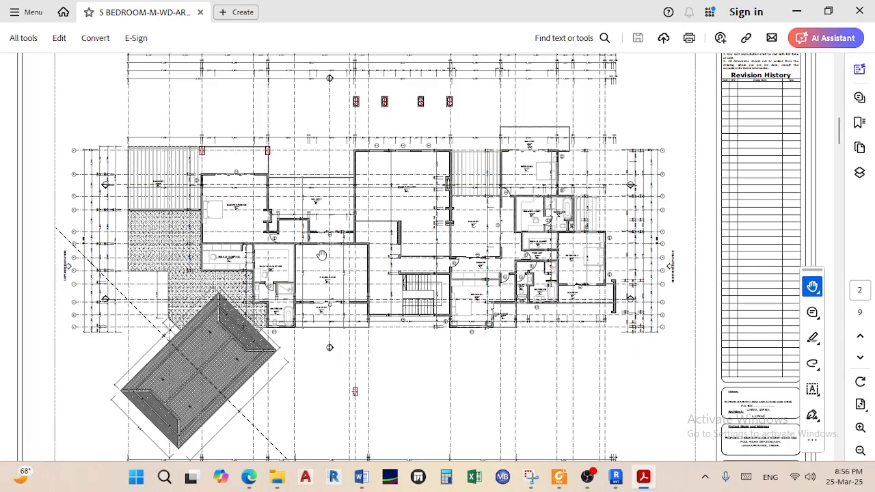
Scroll and zoom through the ground and first floor plans on pages 1 and 2
scroll(246, 220, "up", 5)
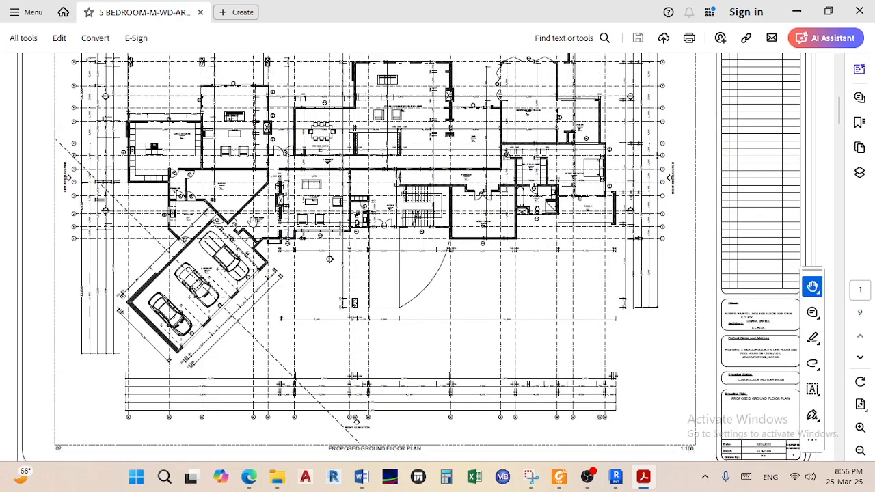
scroll(169, 178, "up", 3, "ctrl")
scroll(157, 170, "up", 5)
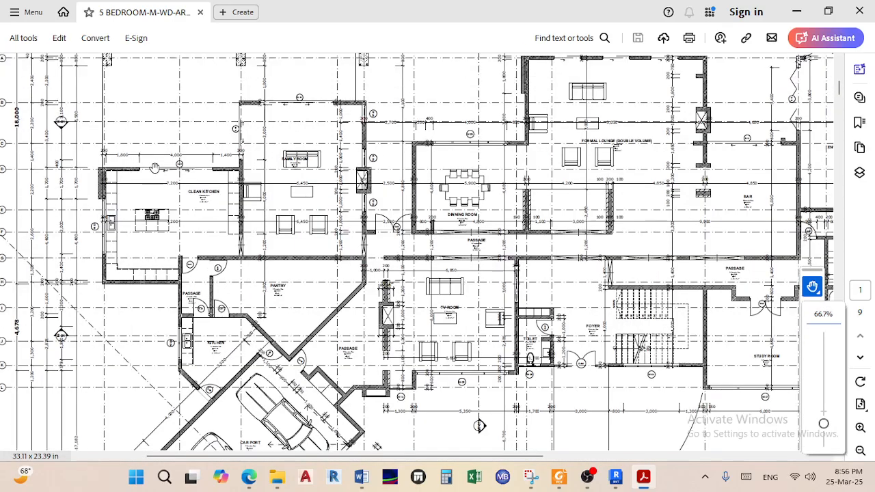
scroll(108, 121, "up", 3, "ctrl")
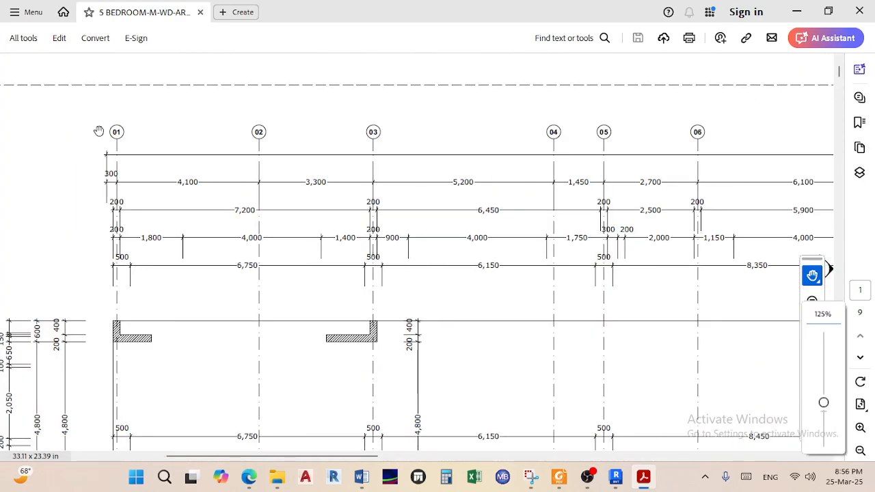
scroll(358, 209, "down", 10)
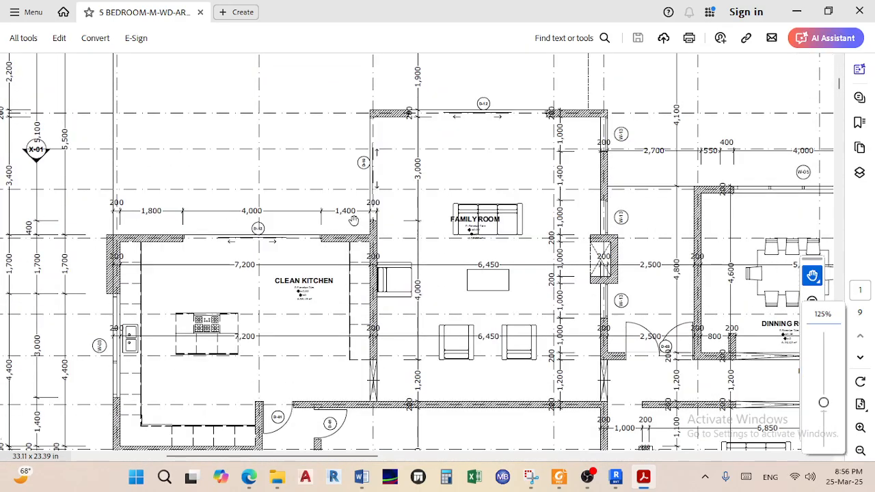
scroll(340, 220, "down", 2, "ctrl")
scroll(60, 218, "up", 1, "ctrl")
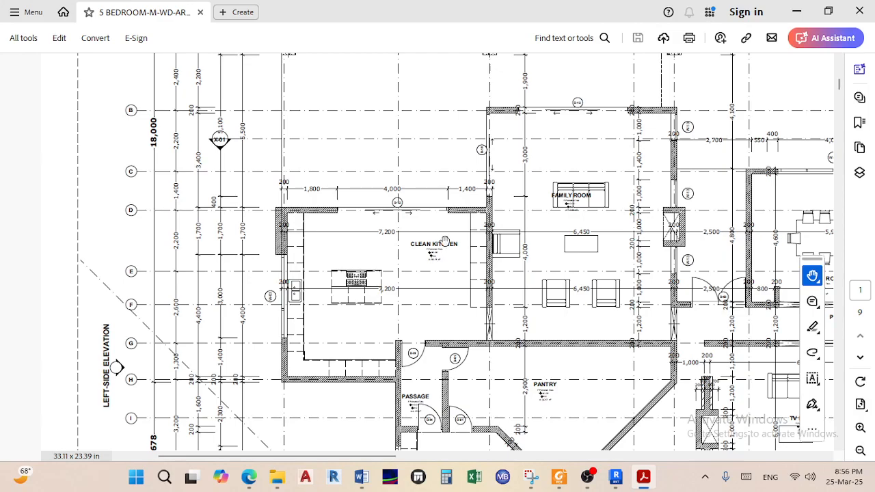
scroll(444, 240, "down", 2, "ctrl")
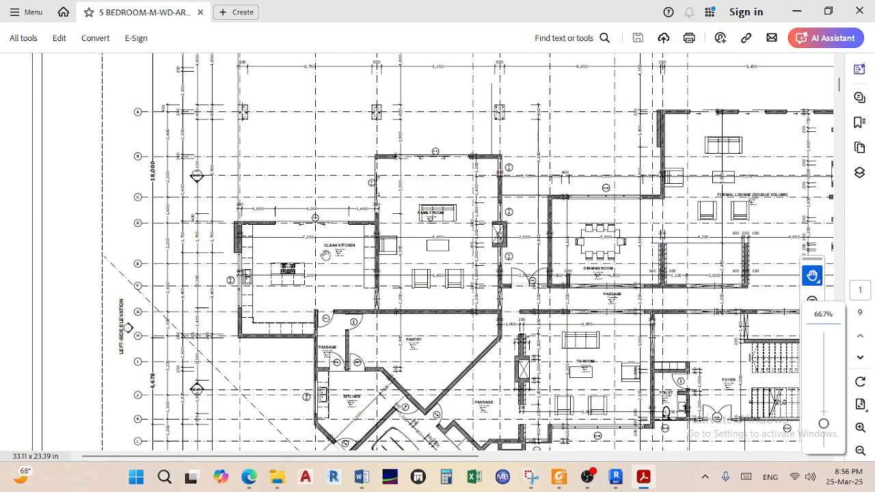
scroll(332, 251, "down", 10)
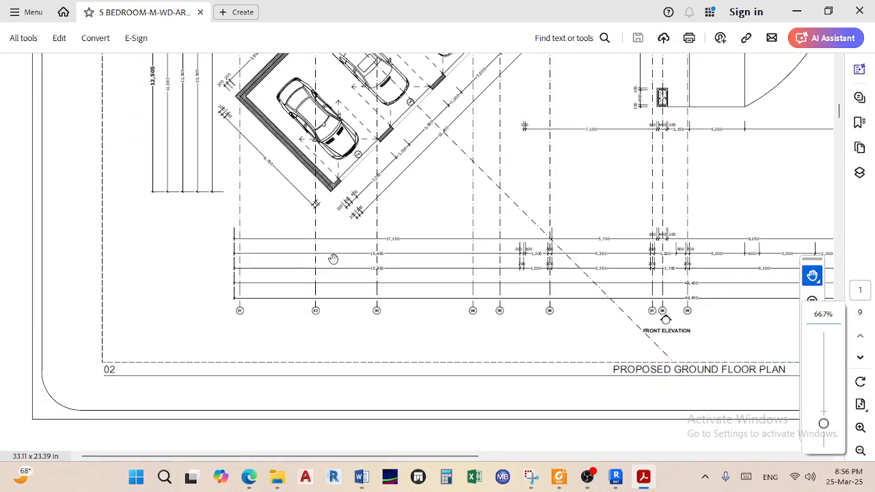
scroll(332, 259, "down", 3)
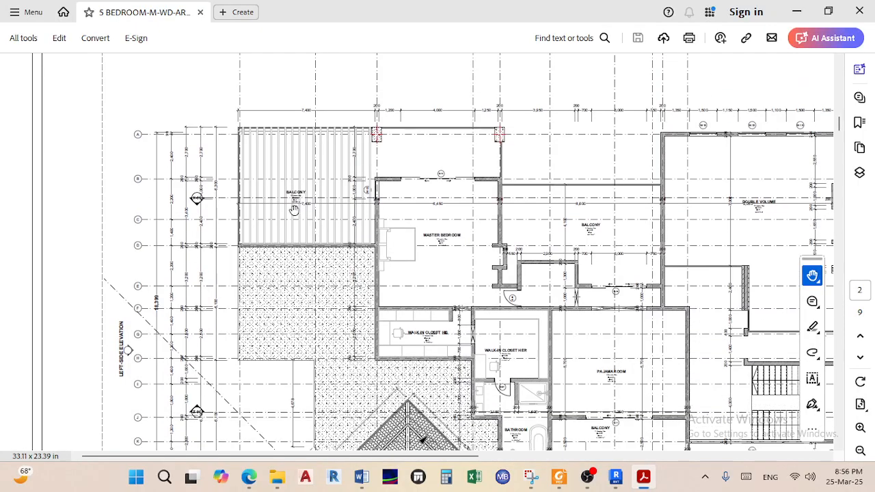
scroll(293, 205, "up", 3)
scroll(293, 203, "up", 3)
scroll(251, 156, "up", 3, "ctrl")
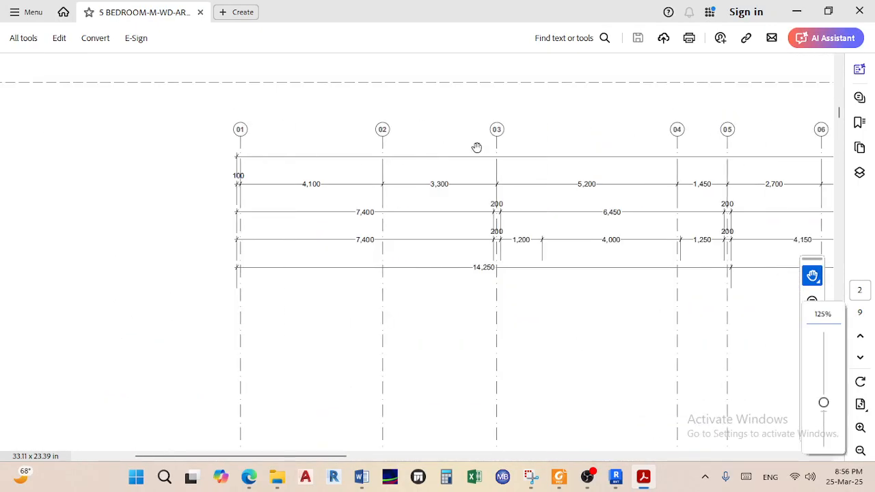
scroll(470, 148, "down", 10)
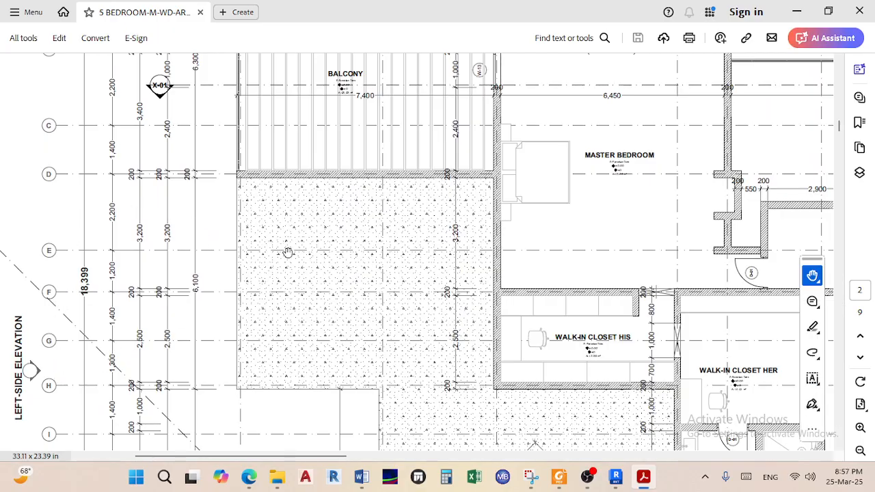
scroll(300, 231, "down", 1, "ctrl")
Return to page 1, showing the car port, clean kitchen, family room and TV room
scroll(396, 258, "up", 5, "ctrl")
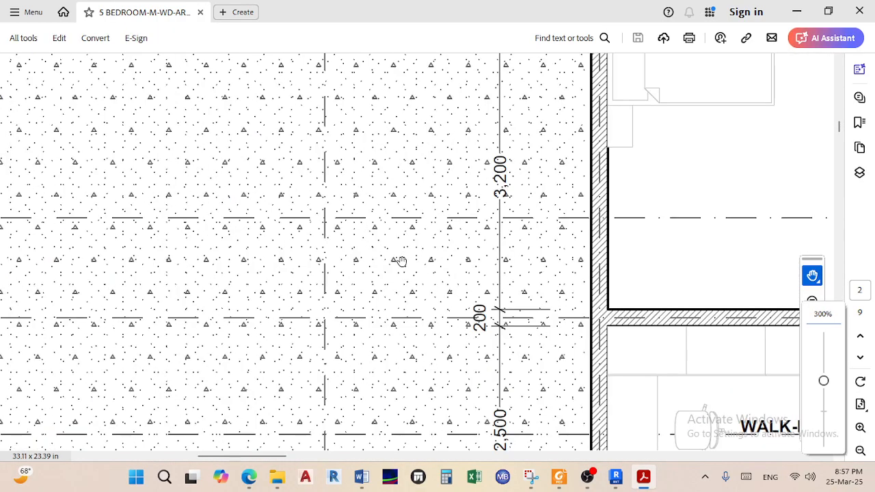
scroll(423, 215, "down", 2, "ctrl")
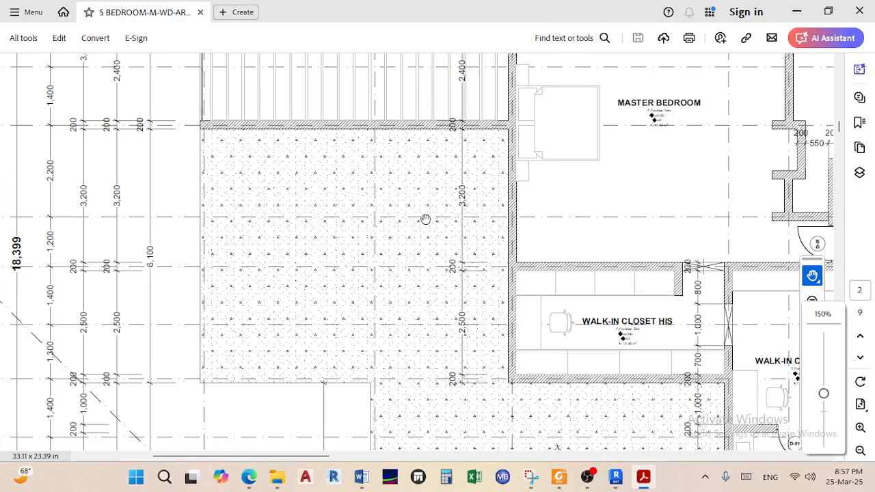
scroll(392, 278, "down", 1, "ctrl")
scroll(390, 271, "down", 6)
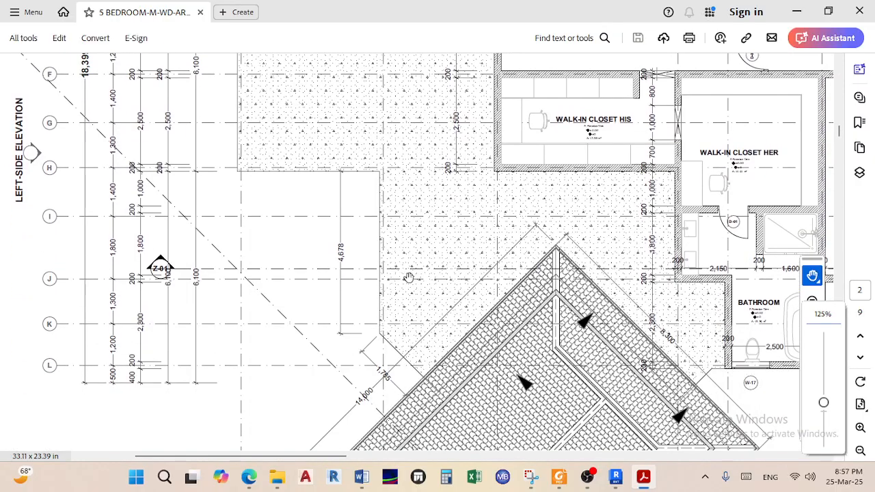
scroll(478, 222, "up", 5)
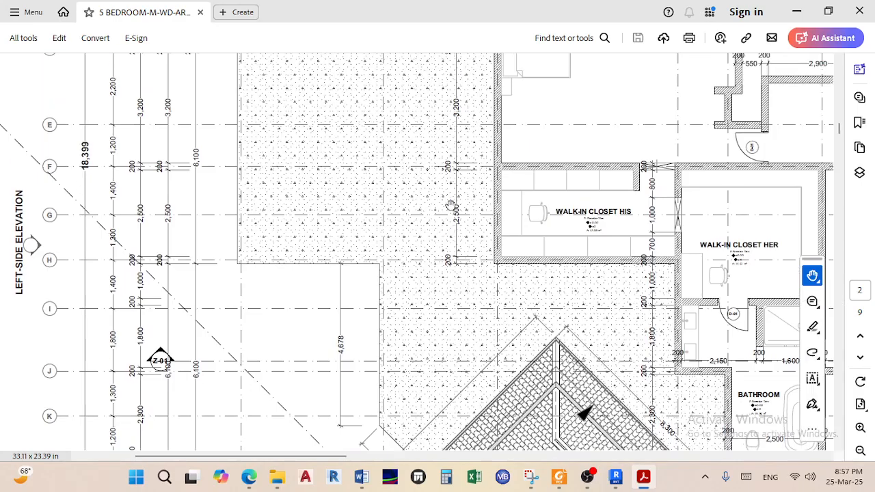
scroll(281, 155, "up", 2, "ctrl")
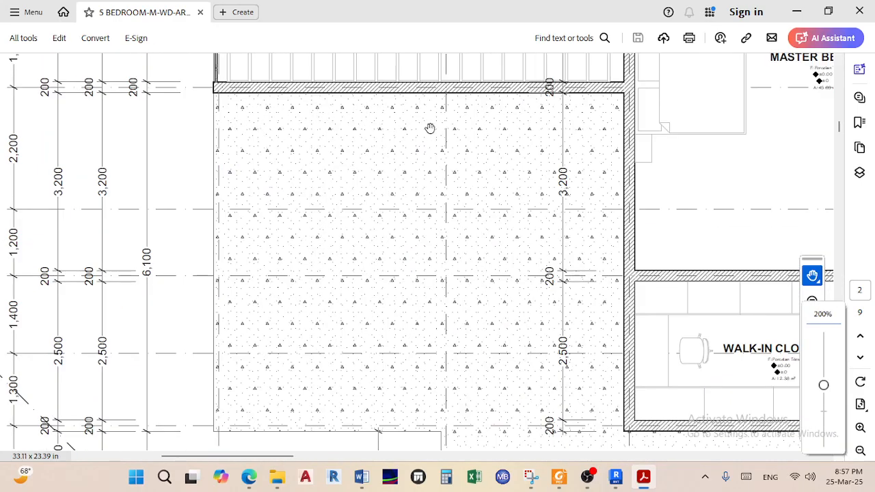
scroll(455, 150, "down", 1, "ctrl")
scroll(492, 256, "down", 5)
scroll(469, 221, "down", 1, "ctrl")
scroll(444, 209, "up", 4, "ctrl")
scroll(362, 188, "down", 5, "ctrl")
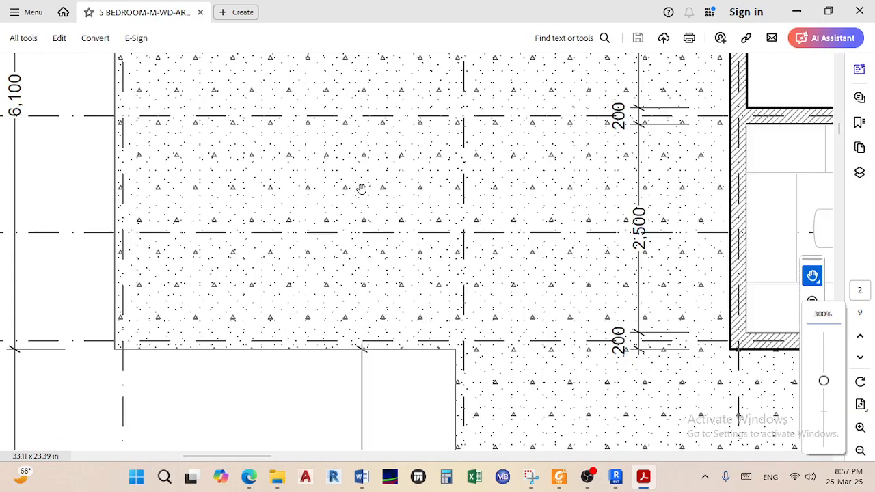
scroll(414, 209, "down", 1, "ctrl")
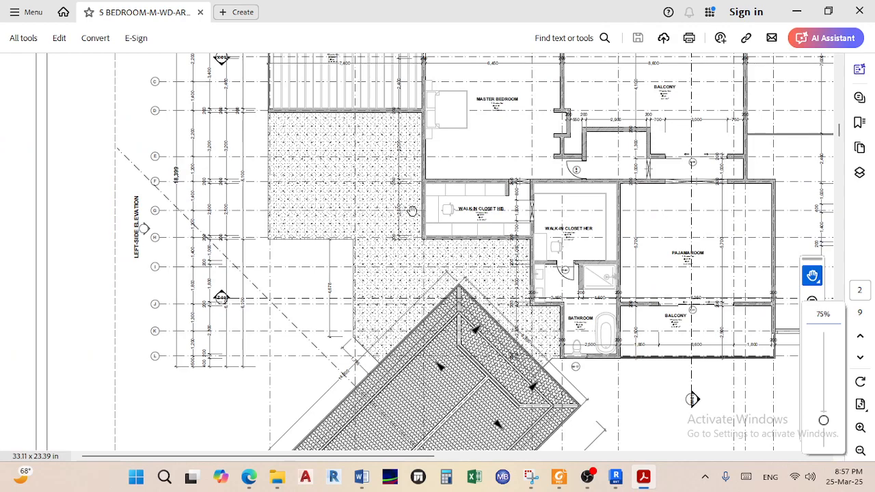
scroll(433, 228, "up", 10)
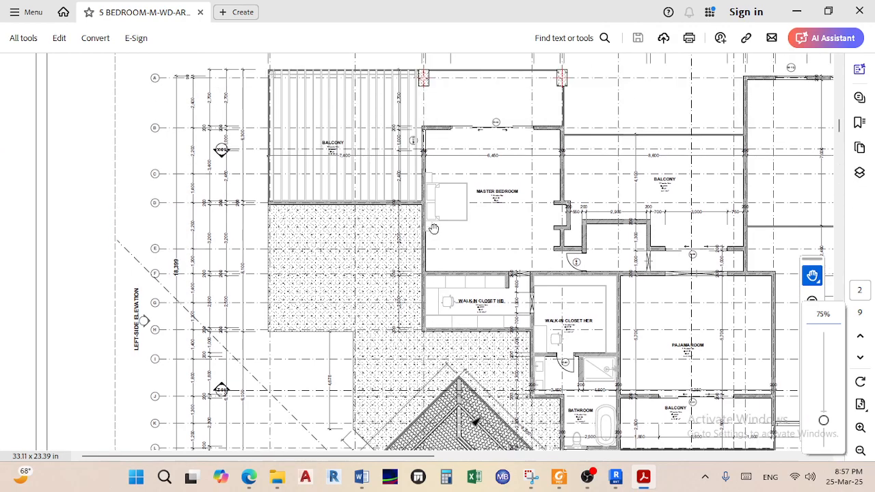
scroll(433, 228, "up", 15)
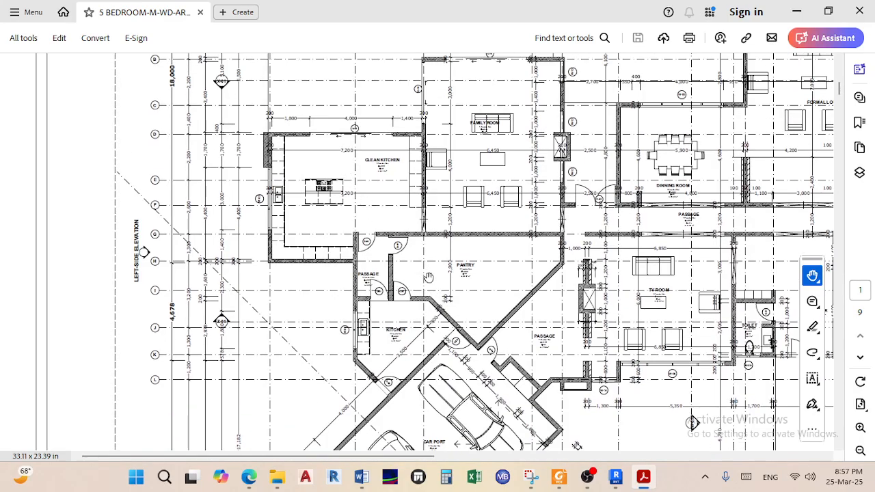
scroll(345, 168, "up", 2, "ctrl")
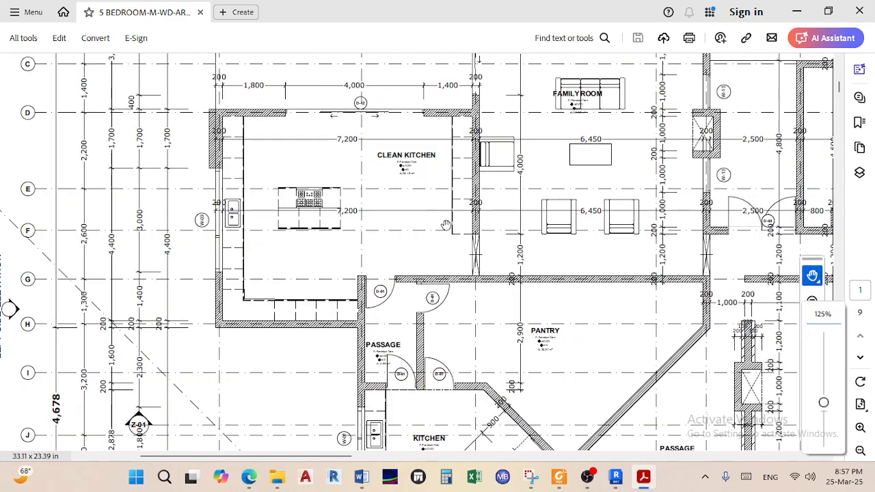
scroll(445, 253, "down", 3)
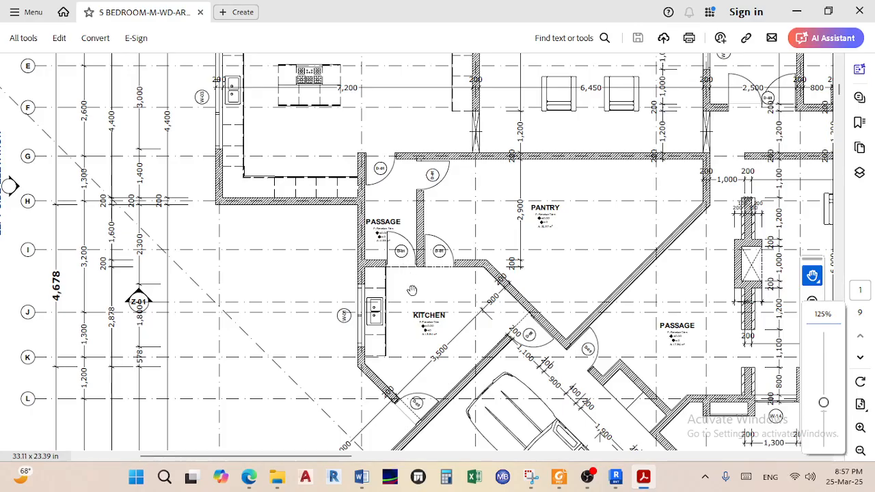
scroll(484, 201, "down", 2)
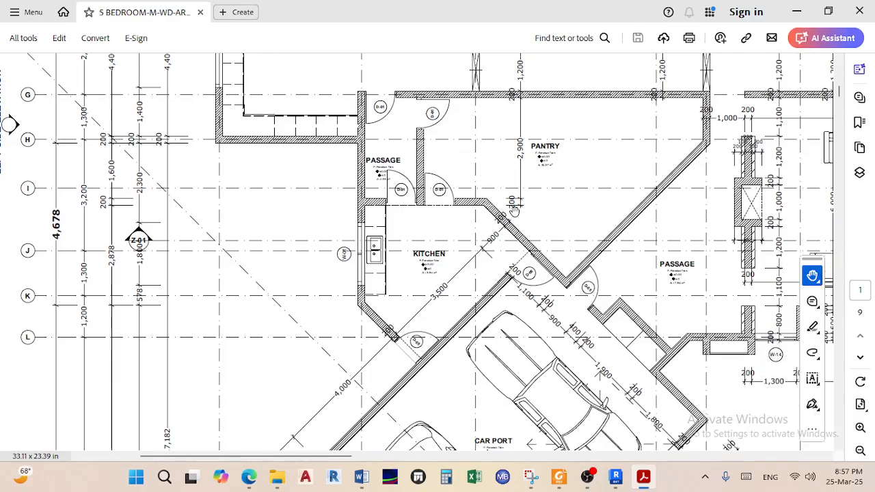
scroll(447, 181, "up", 5)
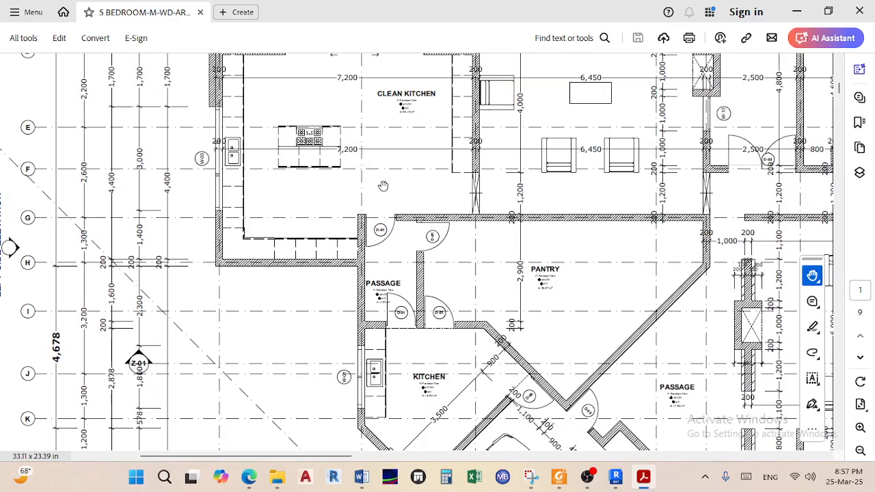
scroll(418, 268, "down", 3)
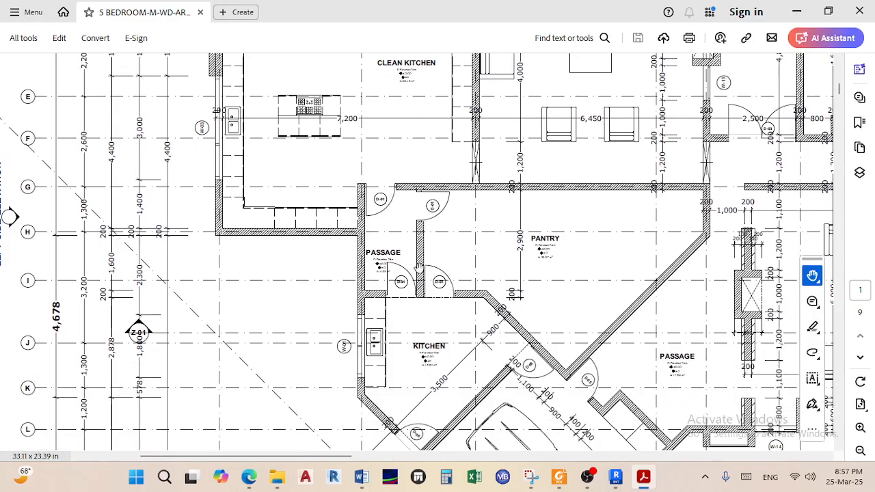
scroll(410, 280, "down", 3)
scroll(410, 250, "up", 5)
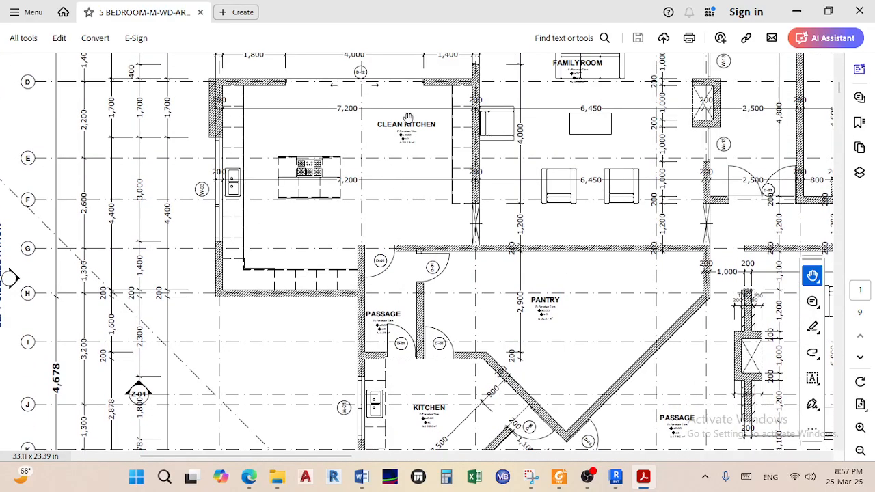
scroll(399, 139, "down", 4)
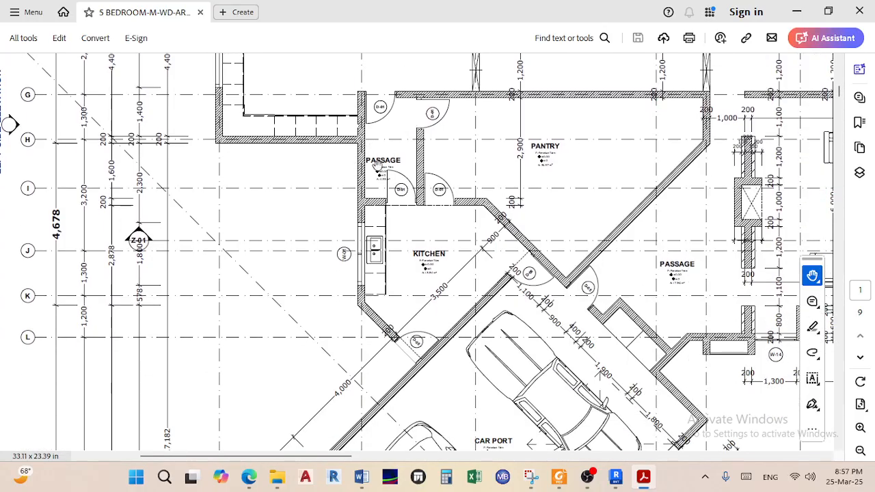
scroll(434, 257, "down", 3)
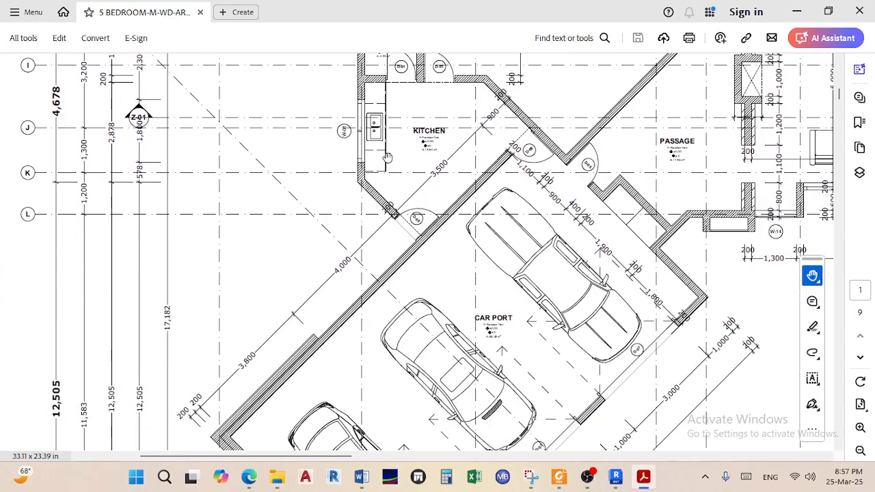
scroll(482, 303, "down", 3, "ctrl")
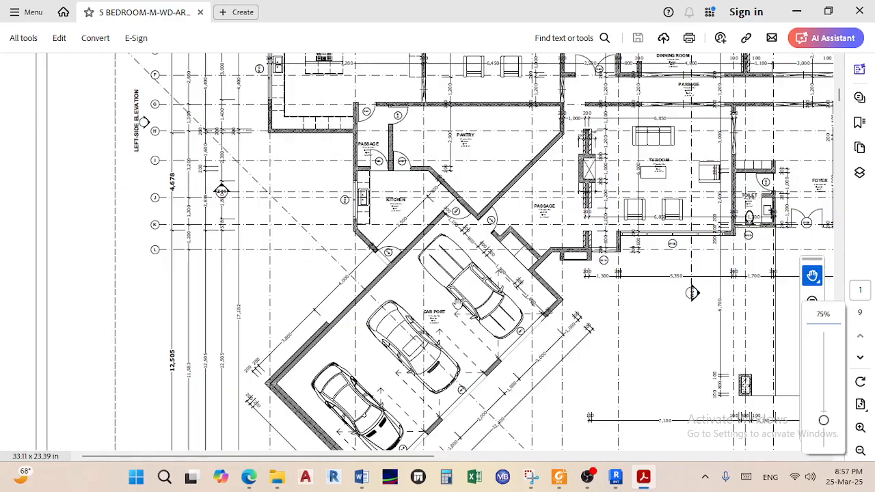
scroll(448, 299, "down", 3)
scroll(449, 299, "down", 5)
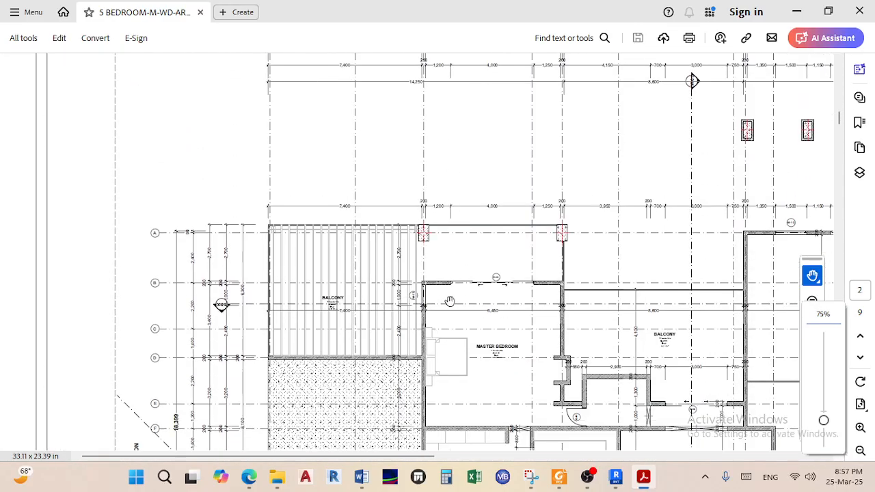
scroll(406, 316, "down", 1)
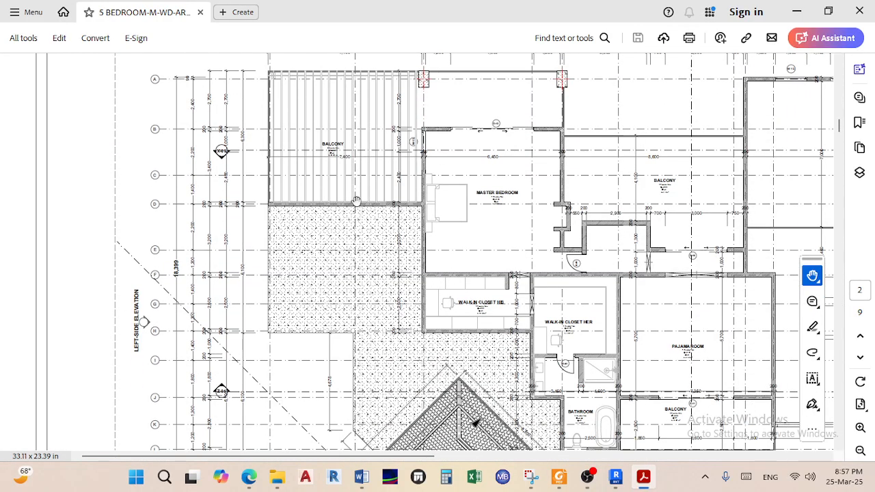
scroll(338, 137, "up", 2, "ctrl")
scroll(337, 137, "up", 1, "ctrl")
scroll(365, 164, "down", 1)
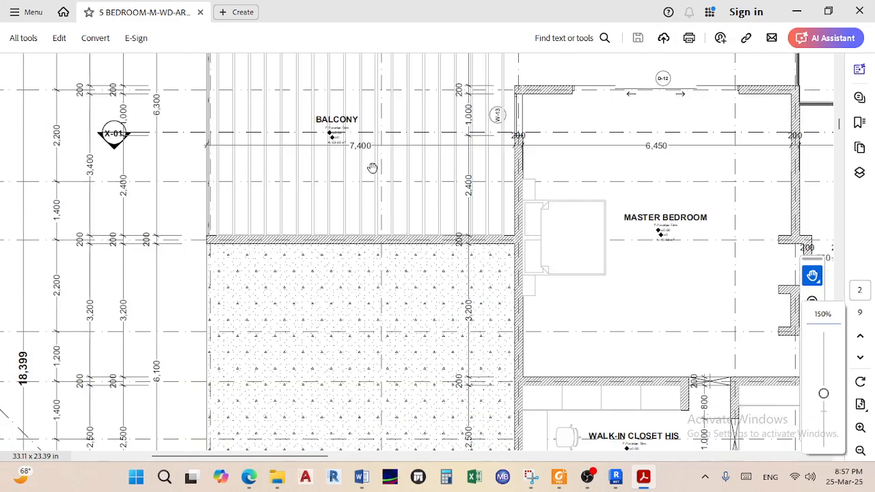
scroll(375, 174, "down", 2, "ctrl")
scroll(404, 274, "down", 2)
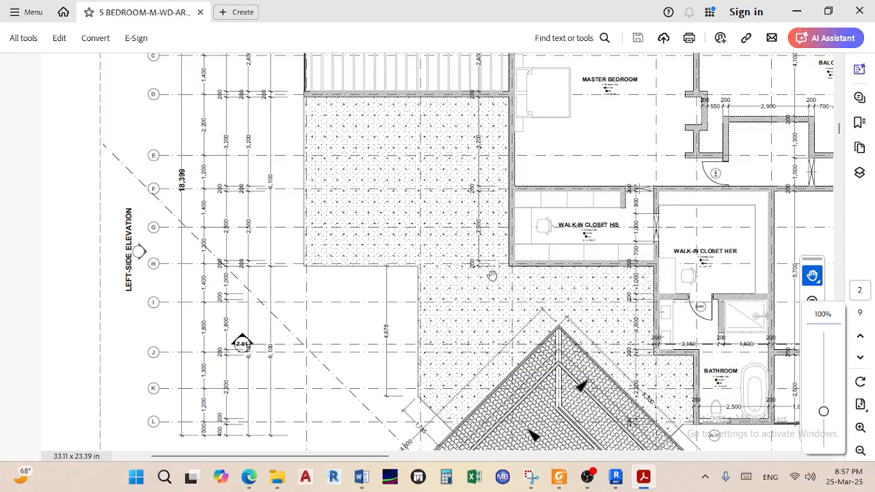
scroll(441, 244, "down", 1, "ctrl")
scroll(482, 241, "down", 1, "ctrl")
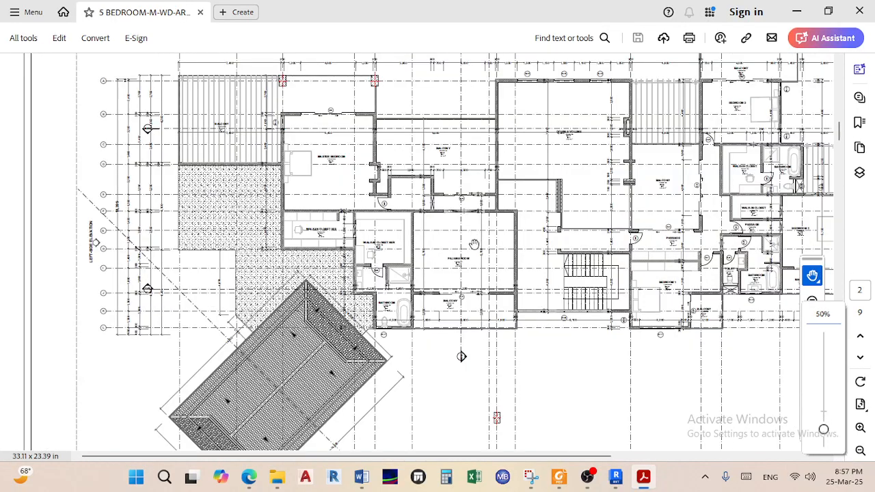
scroll(558, 290, "up", 2, "ctrl")
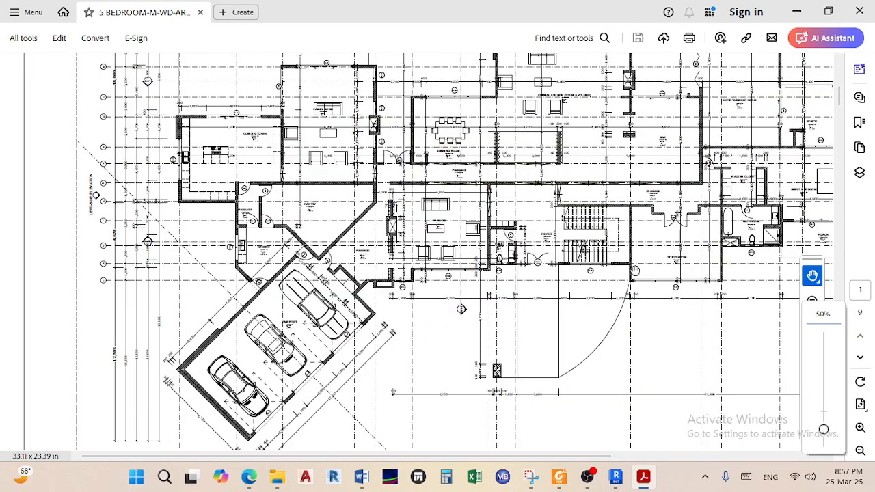
scroll(538, 257, "up", 1, "ctrl")
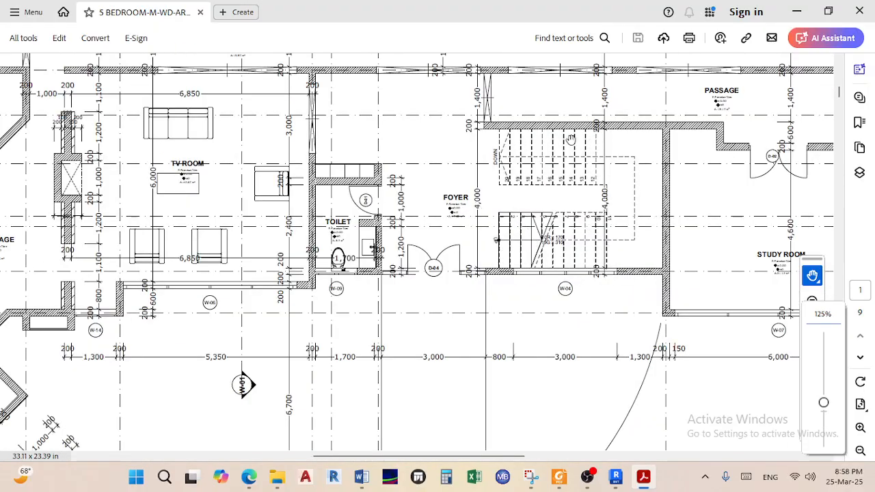
scroll(551, 161, "down", 1, "ctrl")
scroll(576, 166, "down", 15)
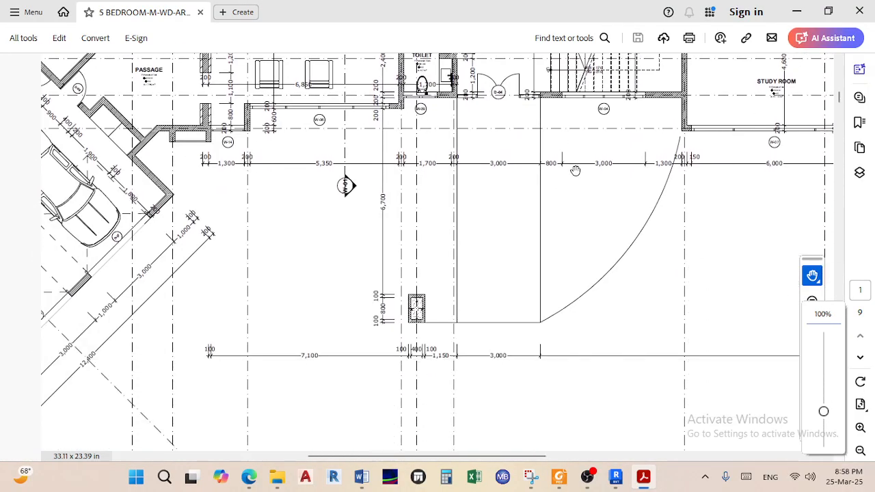
scroll(572, 187, "down", 10)
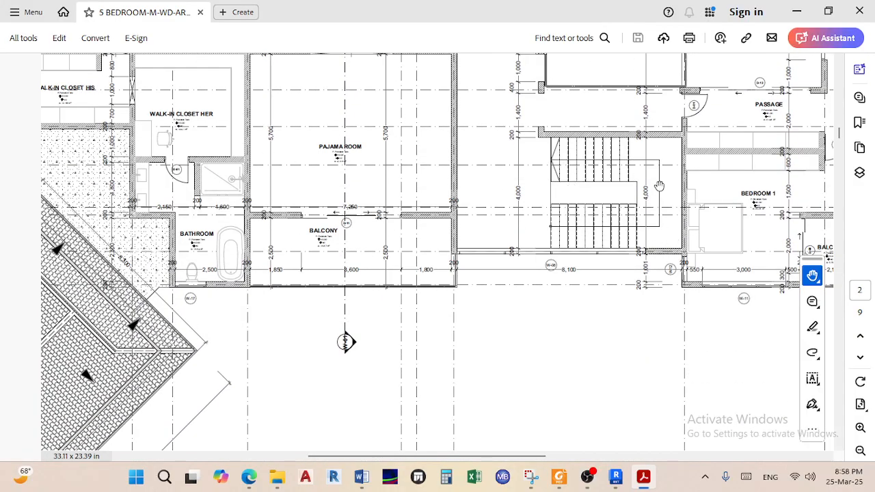
scroll(659, 185, "up", 3)
scroll(509, 266, "up", 2)
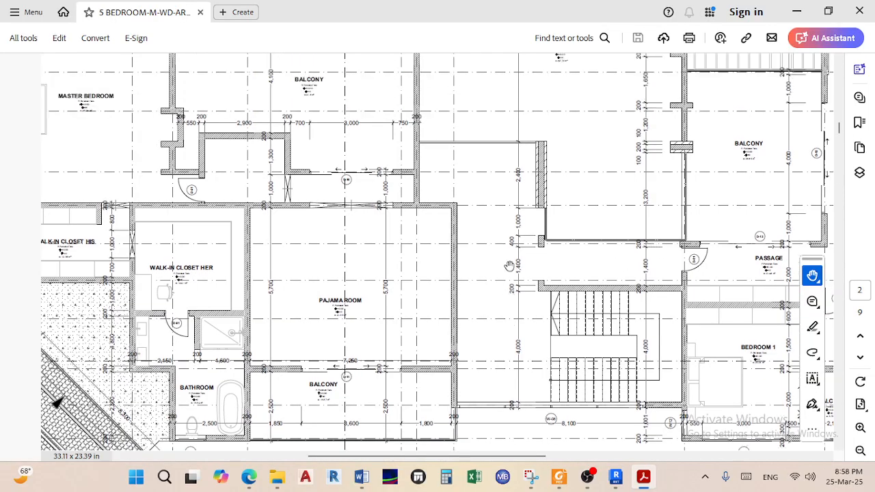
scroll(664, 273, "right", 6)
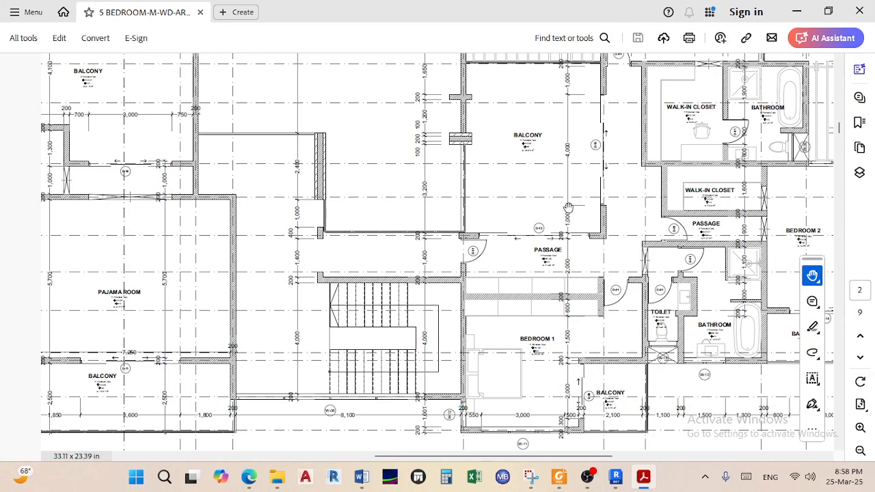
scroll(536, 208, "up", 4)
scroll(537, 208, "up", 2)
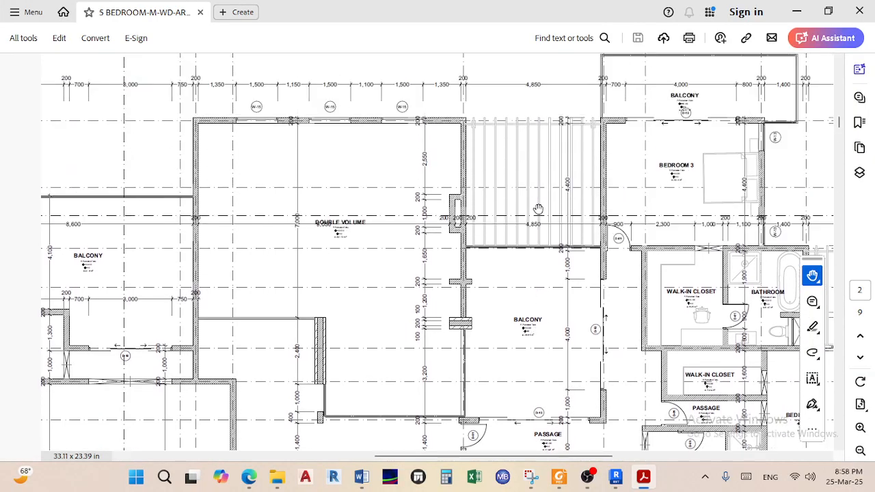
scroll(538, 208, "up", 3, "ctrl")
scroll(533, 201, "down", 1, "ctrl")
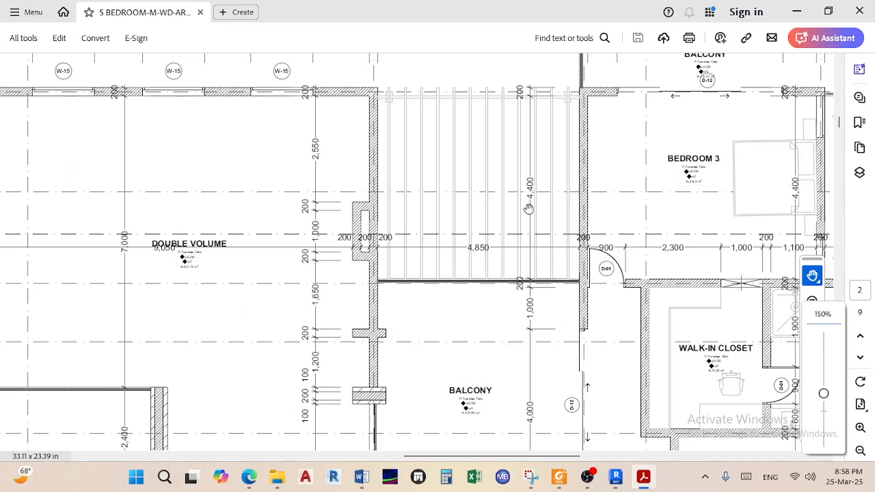
scroll(458, 179, "up", 2)
scroll(457, 178, "up", 1)
scroll(458, 179, "down", 4, "ctrl")
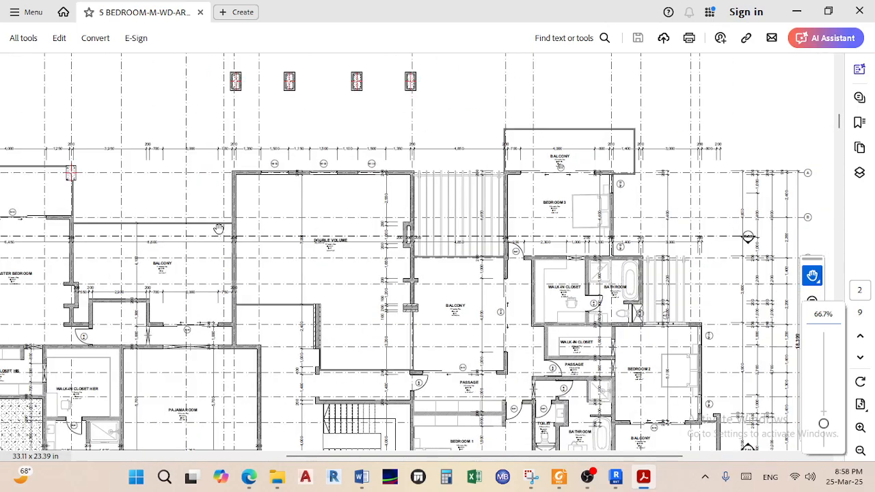
left_click_drag(224, 236, 503, 227)
scroll(114, 232, "up", 4, "ctrl")
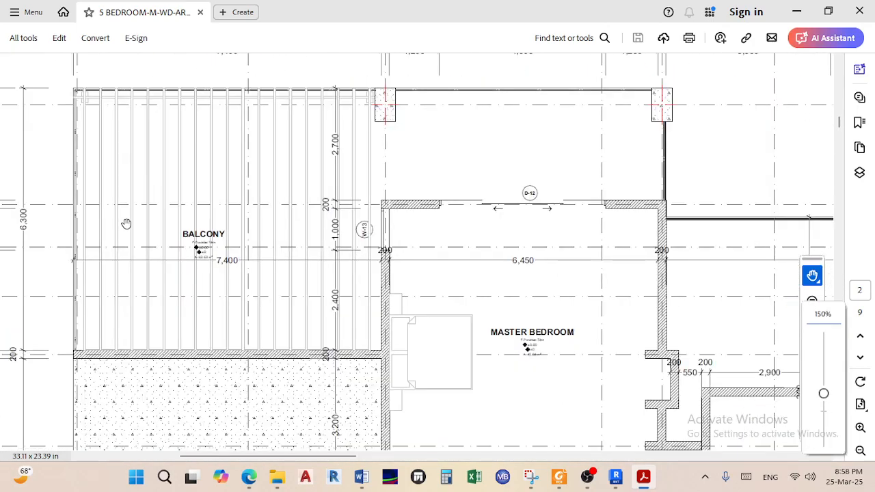
scroll(167, 194, "up", 2, "ctrl")
scroll(295, 201, "down", 2, "ctrl")
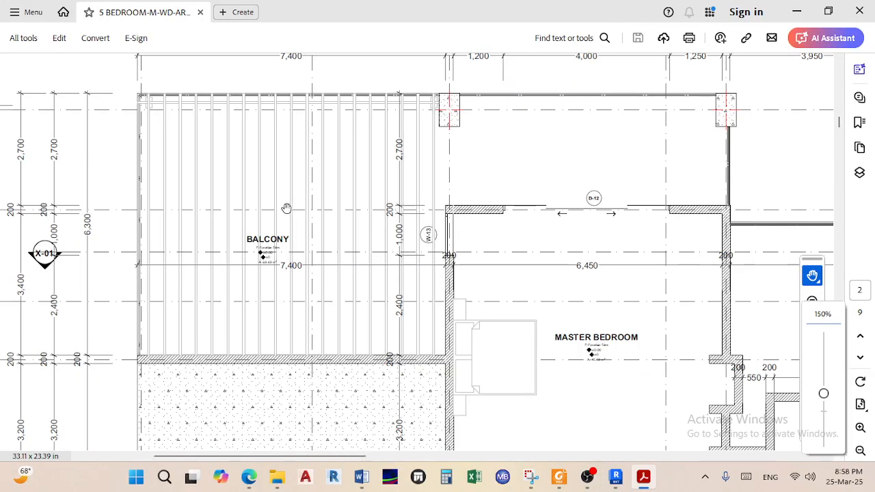
scroll(285, 208, "down", 2, "ctrl")
left_click_drag(540, 241, 438, 233)
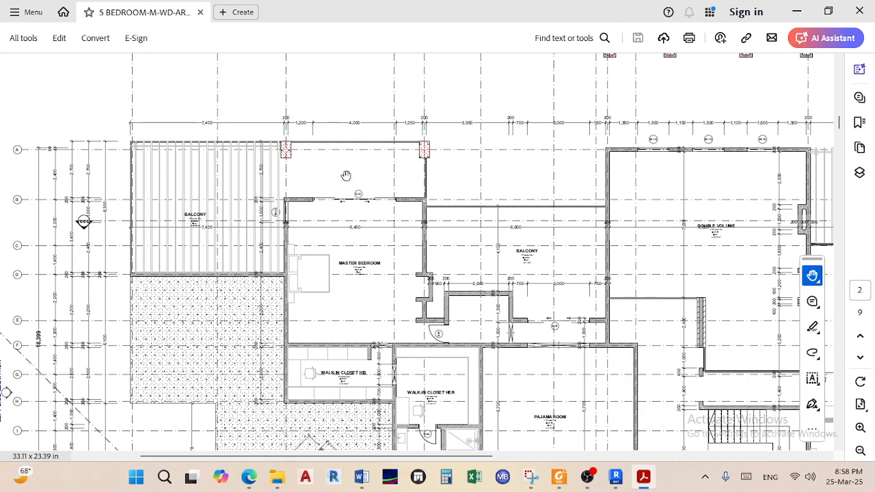
scroll(346, 175, "up", 1)
scroll(287, 179, "up", 2, "ctrl")
scroll(304, 188, "down", 3, "ctrl")
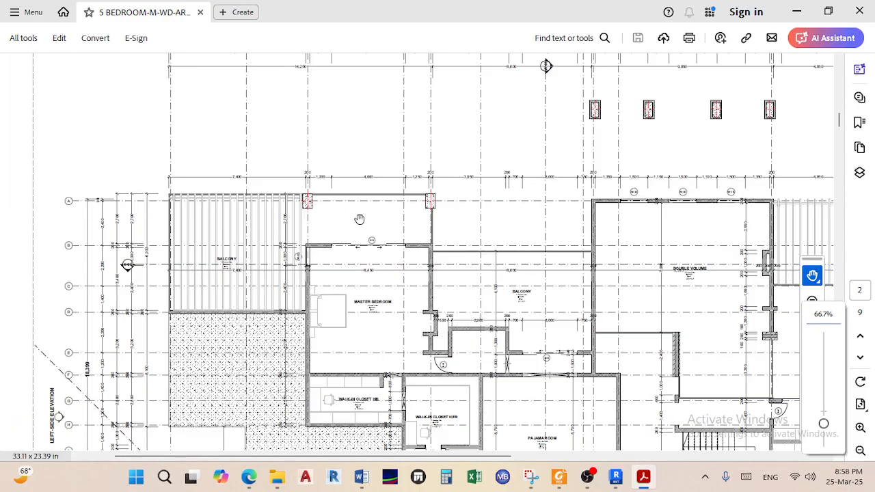
left_click_drag(514, 222, 343, 252)
scroll(608, 144, "up", 3, "ctrl")
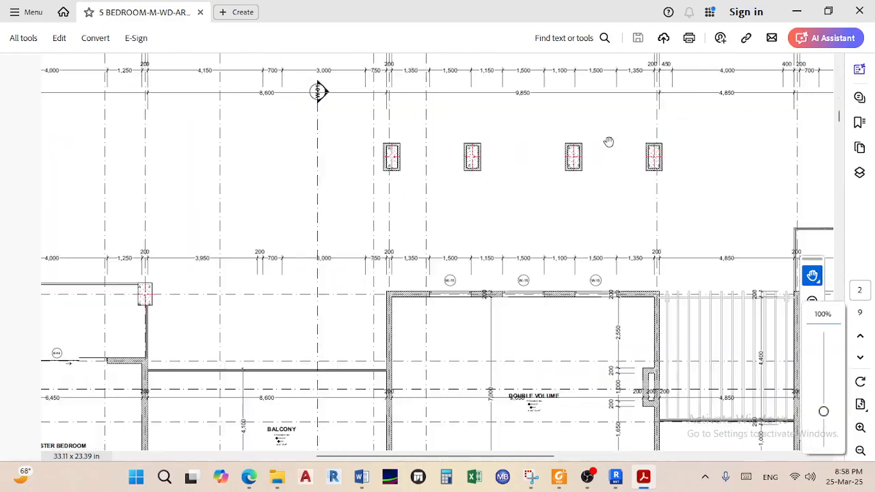
scroll(630, 178, "down", 1)
scroll(630, 194, "down", 2, "ctrl")
scroll(415, 112, "up", 2, "ctrl")
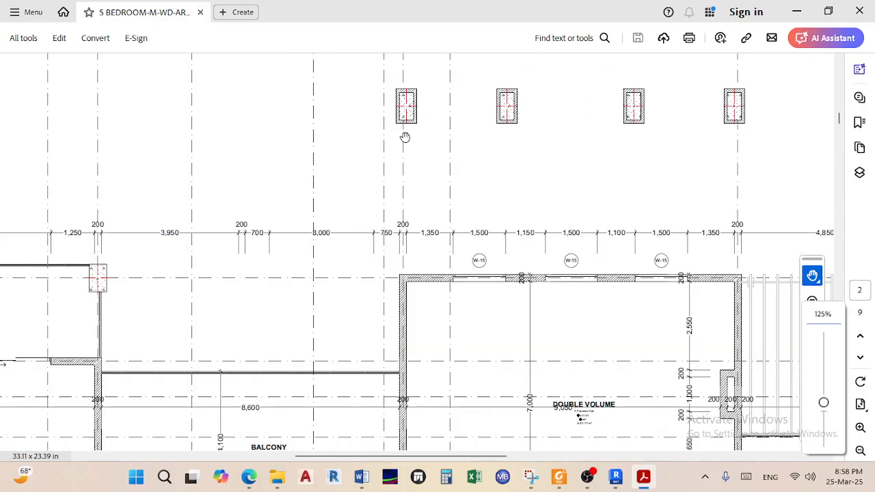
scroll(556, 191, "down", 3, "ctrl")
scroll(559, 202, "down", 10)
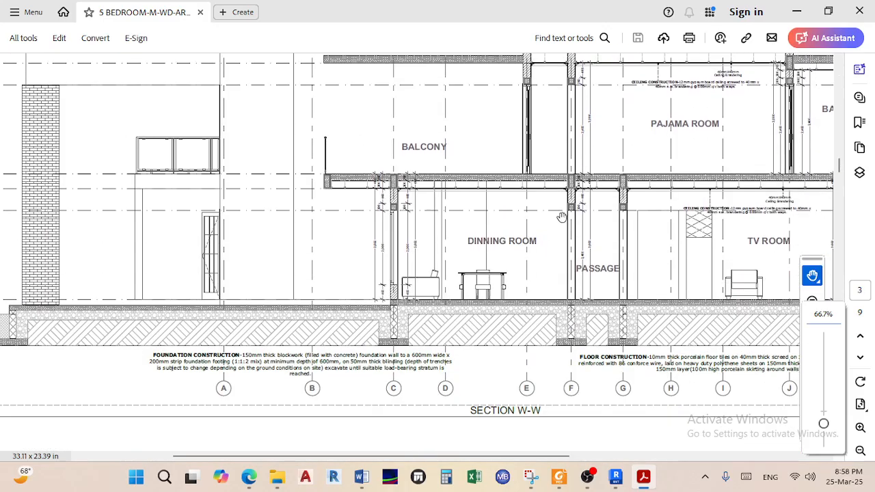
scroll(561, 217, "up", 10)
scroll(630, 238, "up", 15)
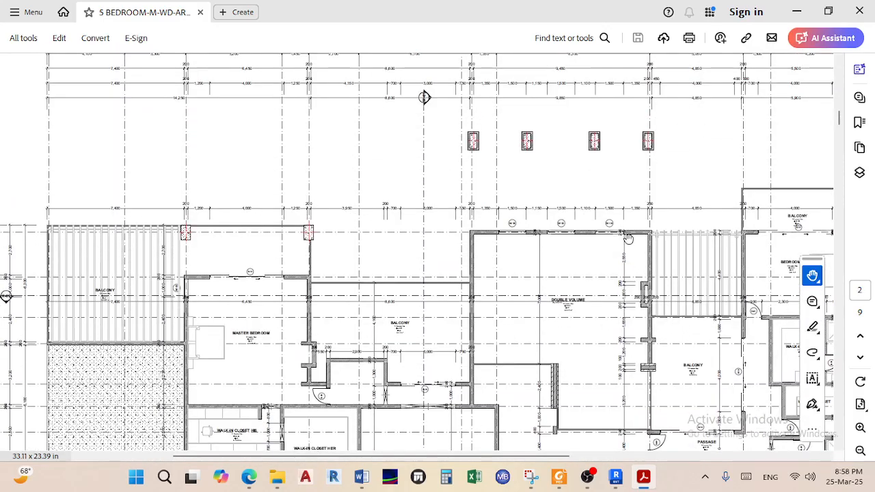
scroll(627, 238, "up", 3)
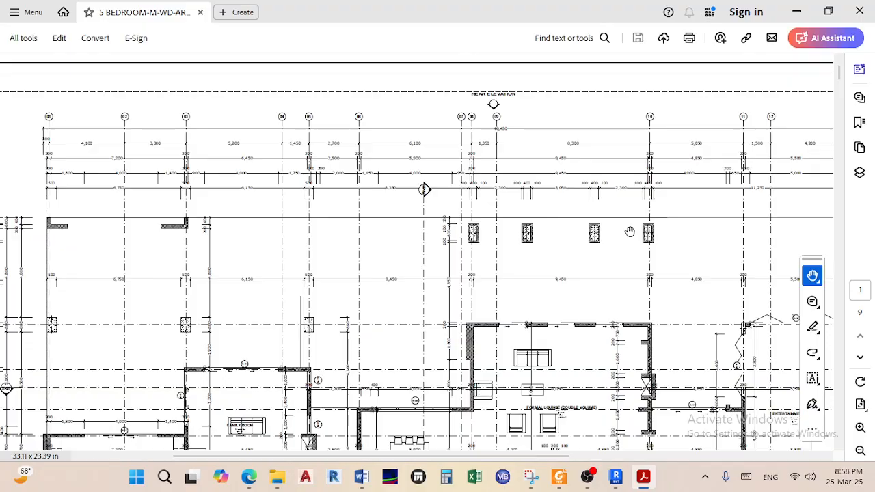
scroll(626, 237, "up", 2, "ctrl")
left_click_drag(668, 269, 563, 217)
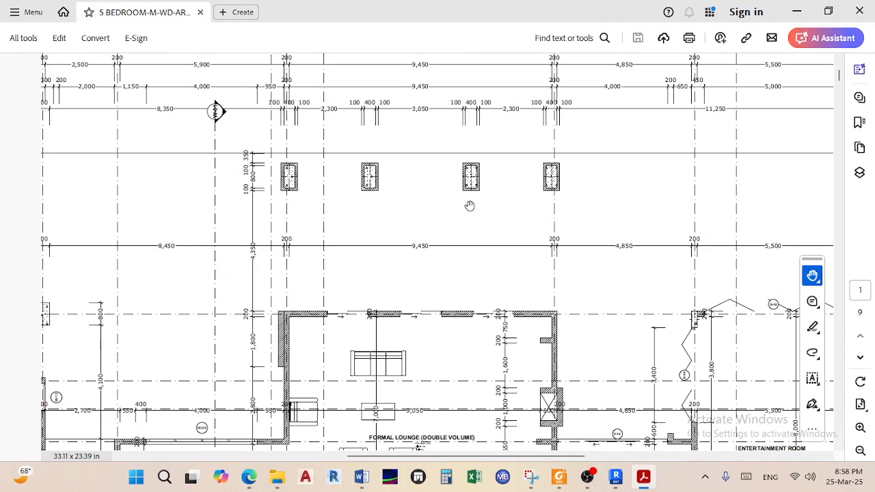
scroll(467, 212, "down", 1, "ctrl")
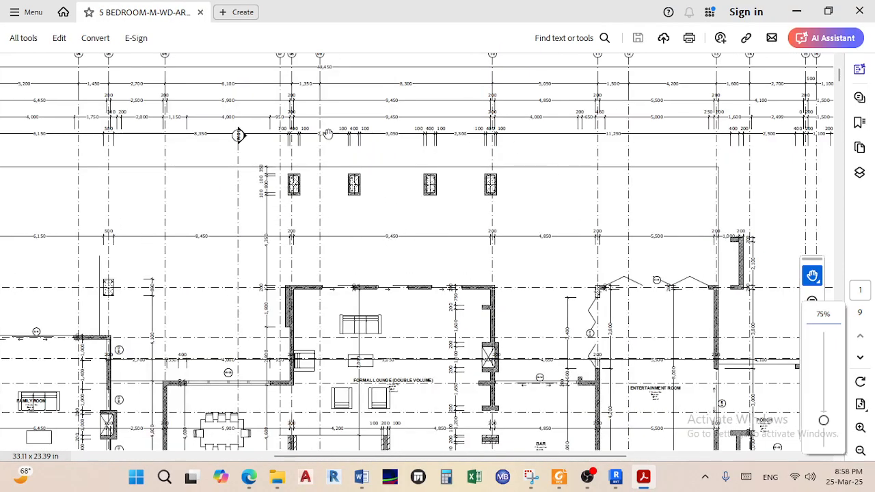
scroll(396, 231, "down", 10)
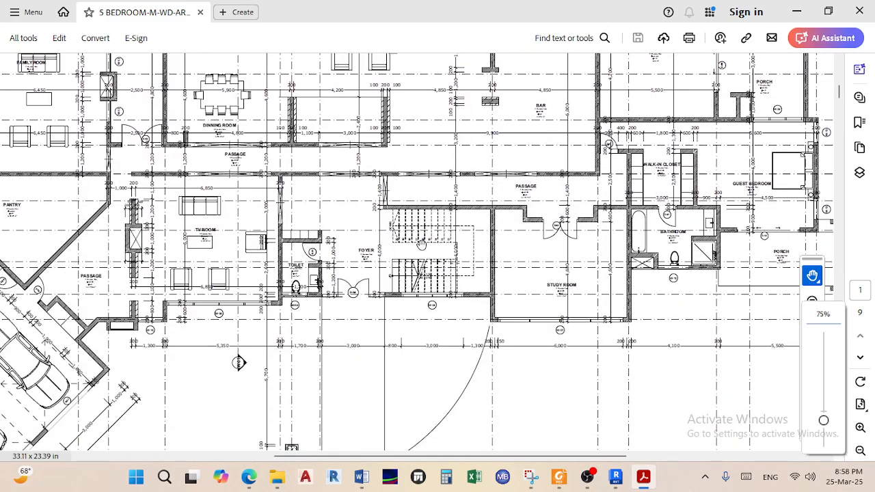
scroll(348, 205, "down", 3)
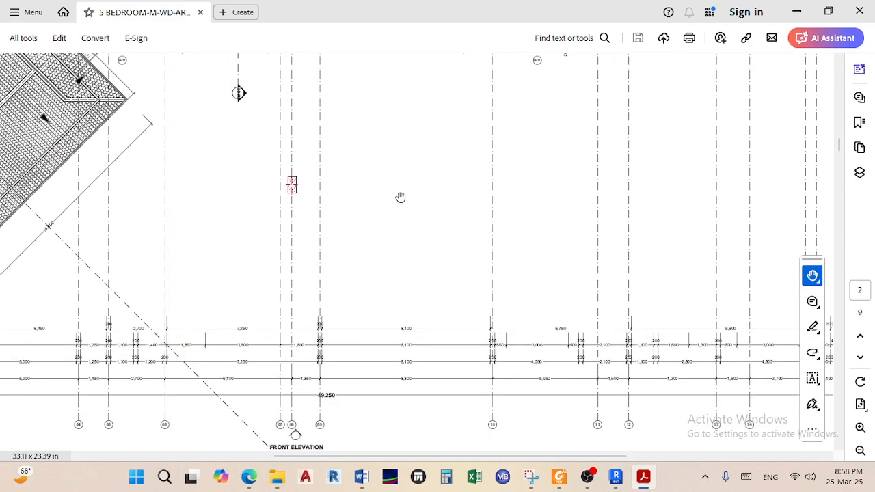
Zoom out from the rear elevation on the elevations page
scroll(401, 198, "down", 1, "ctrl")
scroll(400, 201, "down", 5)
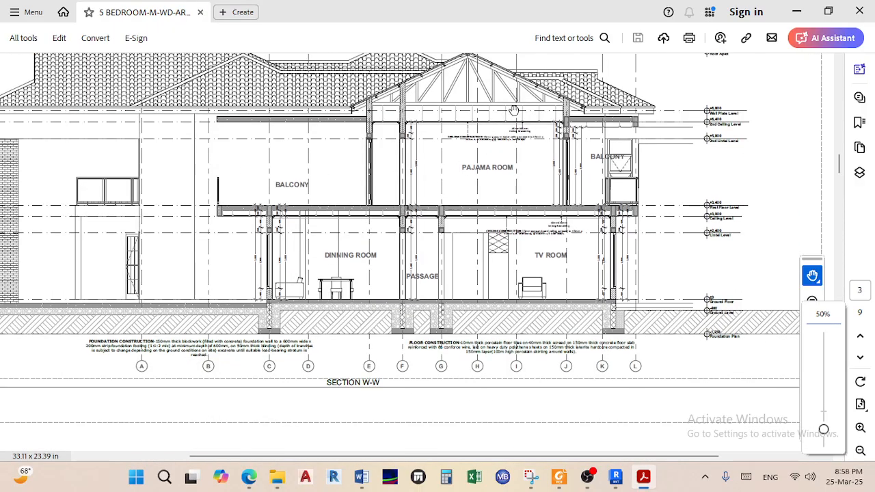
scroll(512, 107, "up", 1, "ctrl")
scroll(465, 161, "up", 2)
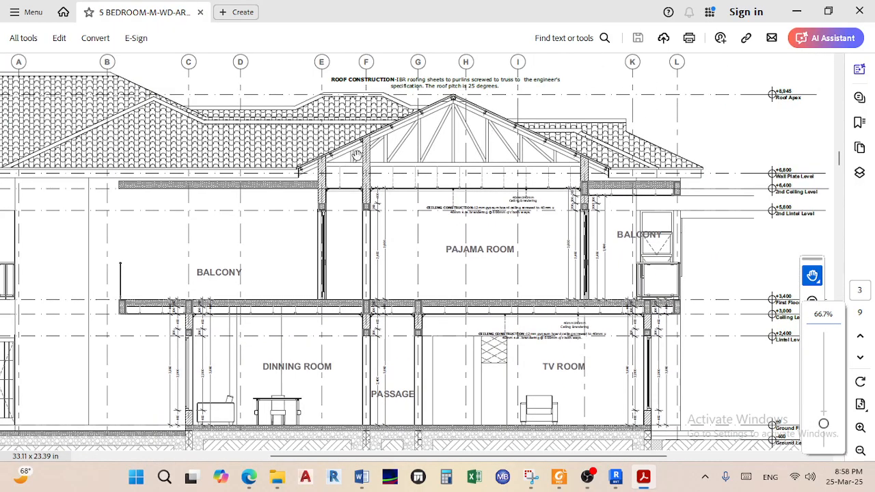
scroll(485, 243, "down", 20)
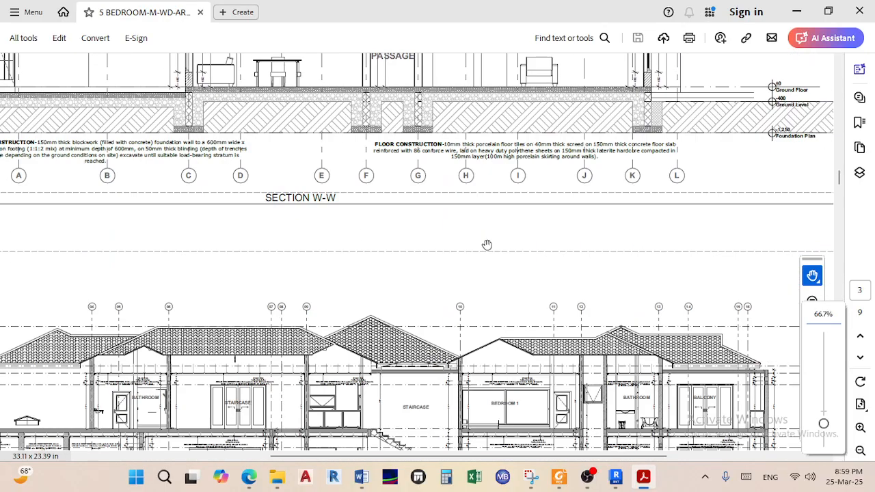
scroll(485, 247, "down", 20)
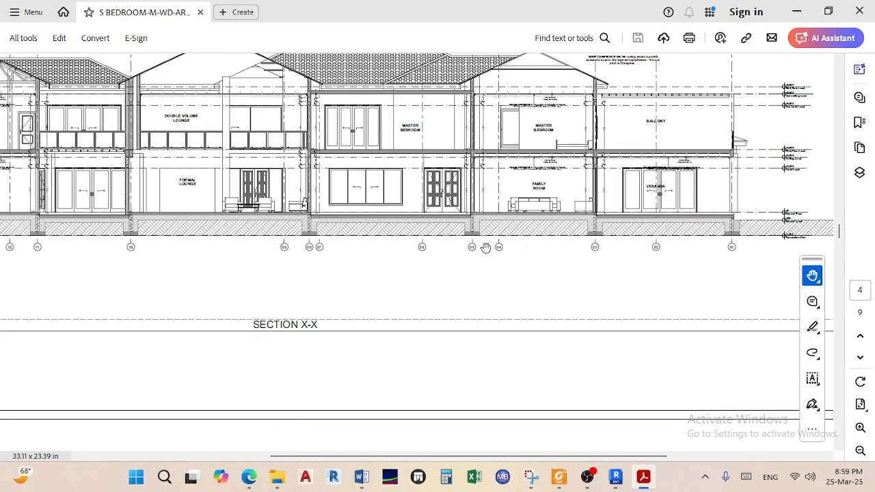
scroll(485, 253, "down", 20)
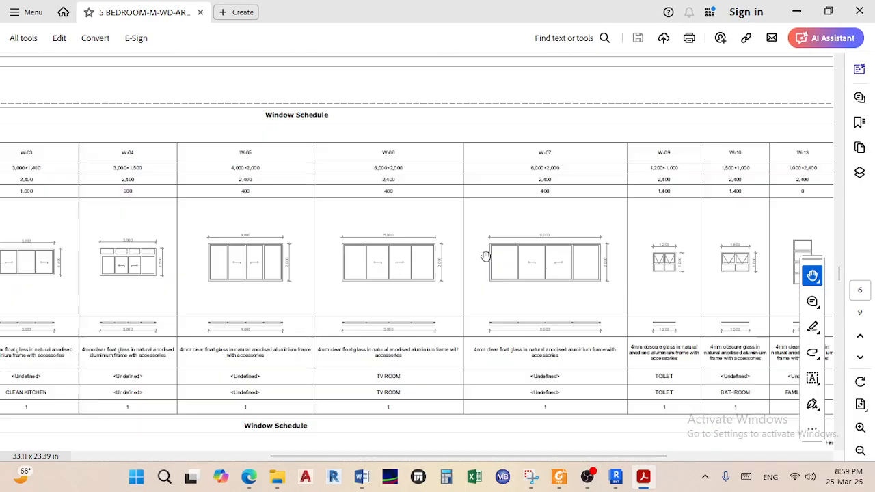
scroll(484, 258, "down", 15)
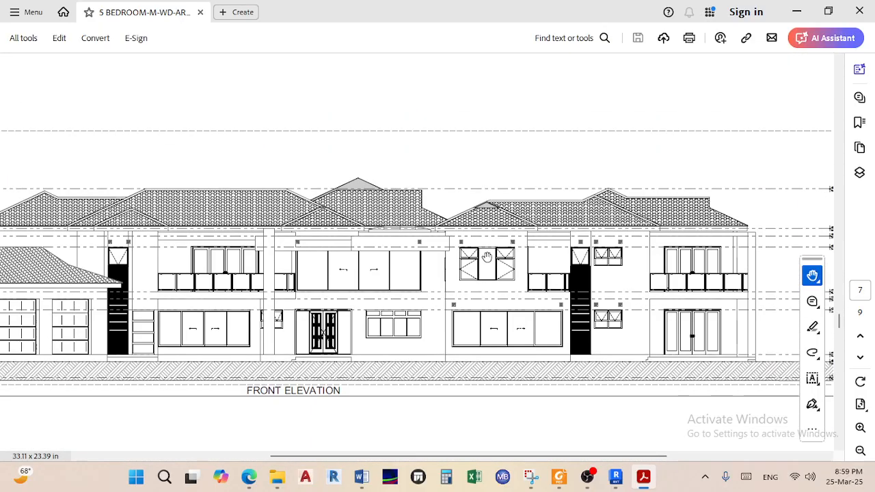
scroll(486, 256, "down", 10)
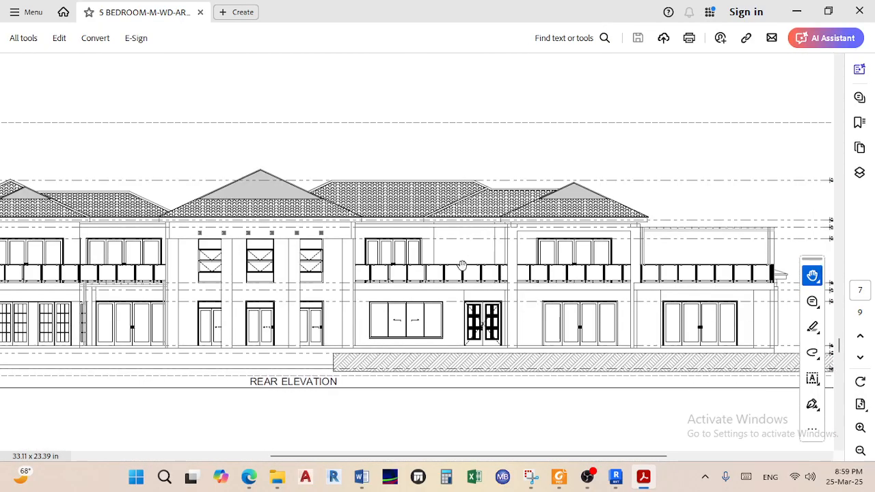
Scroll up to page 2's full first floor plan with its general notes and revisions
scroll(199, 291, "up", 2, "ctrl")
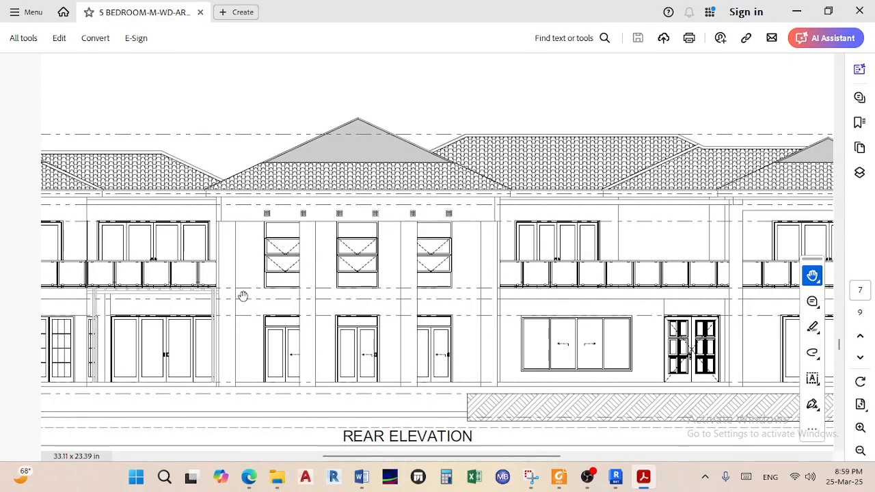
scroll(293, 220, "up", 1, "ctrl")
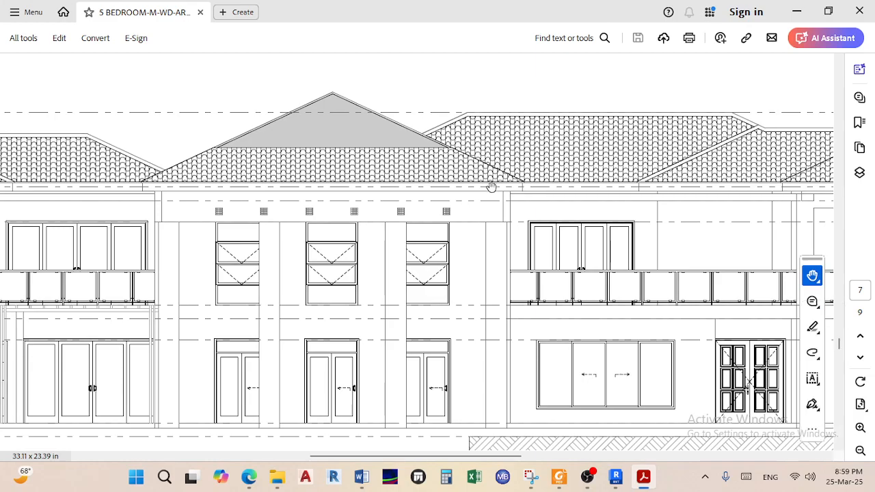
scroll(485, 201, "down", 2, "ctrl")
scroll(446, 360, "down", 1, "ctrl")
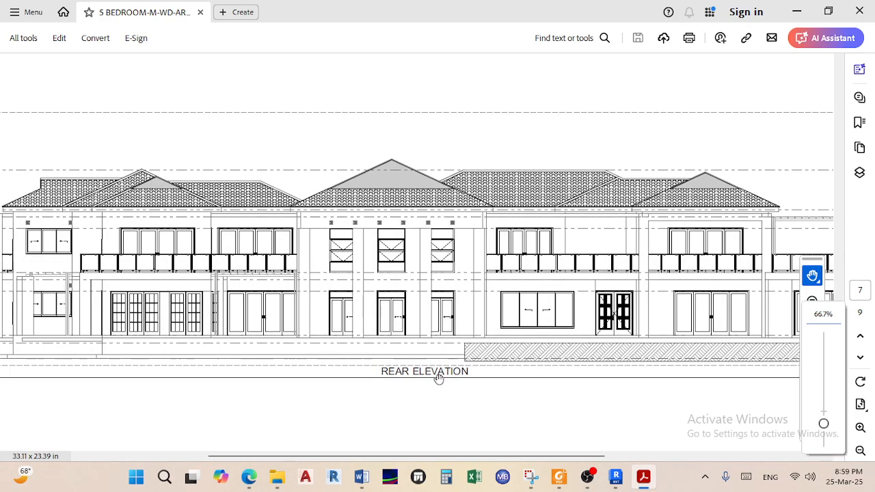
scroll(443, 372, "down", 2, "ctrl")
scroll(443, 372, "up", 5)
scroll(443, 373, "up", 10)
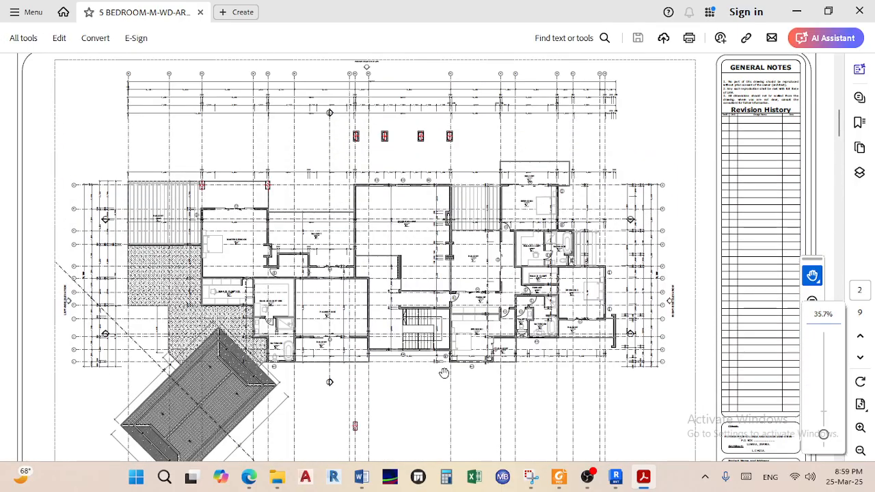
scroll(372, 127, "up", 6, "ctrl")
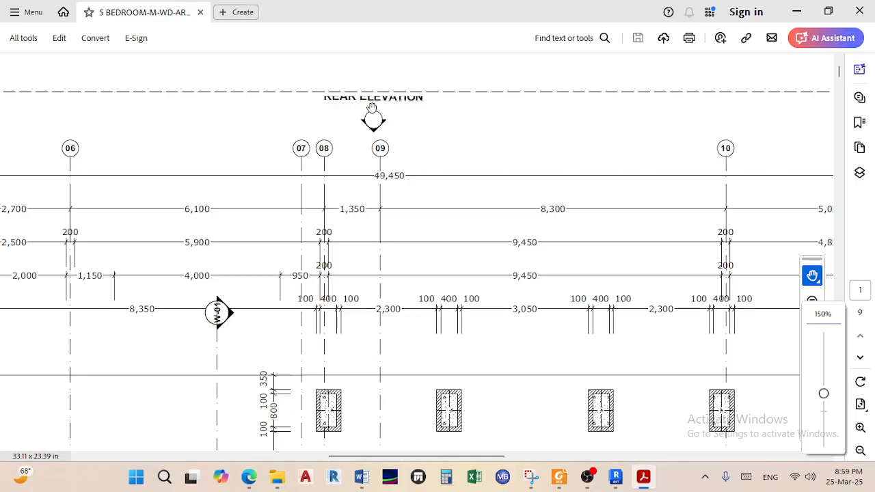
scroll(373, 118, "down", 3, "ctrl")
scroll(383, 127, "down", 1, "ctrl")
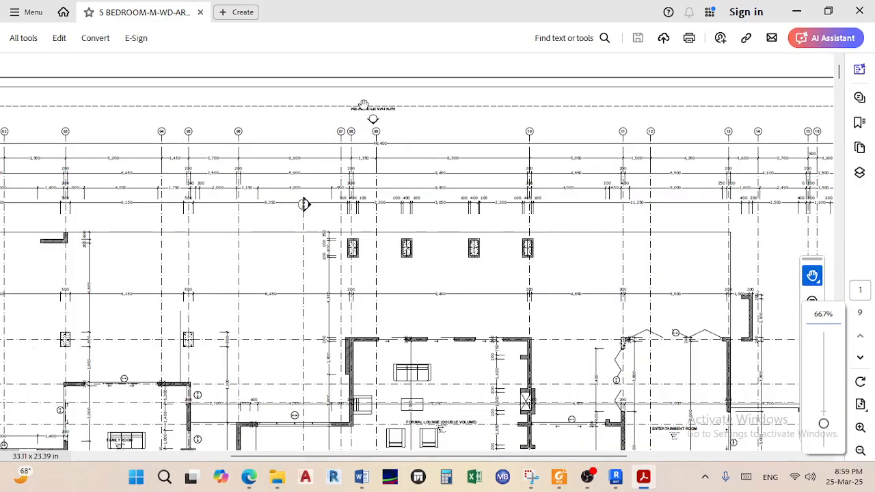
scroll(379, 110, "down", 2, "ctrl")
scroll(321, 98, "up", 1, "ctrl")
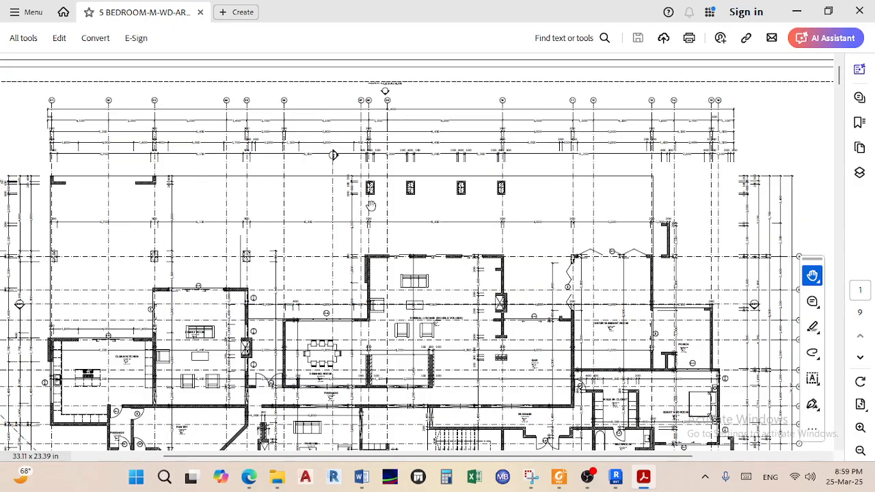
scroll(145, 265, "up", 1, "ctrl")
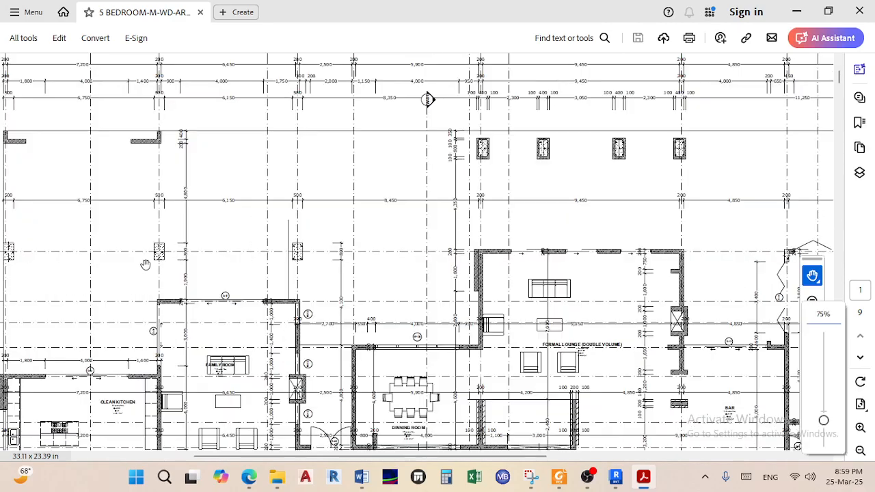
scroll(198, 265, "down", 1, "ctrl")
scroll(225, 275, "down", 7)
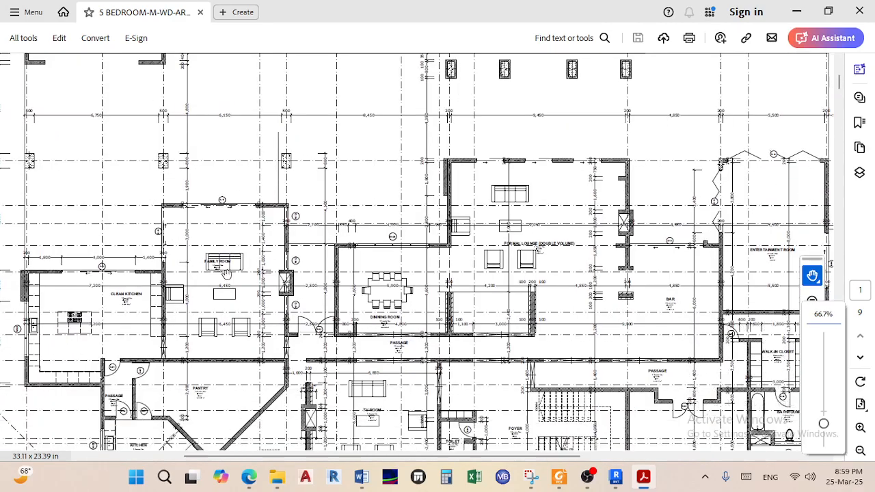
scroll(229, 270, "up", 4)
scroll(226, 265, "up", 2)
mouse_move(209, 249)
left_mouse_down()
mouse_move(285, 250)
mouse_move(359, 233)
left_mouse_up()
scroll(53, 223, "up", 2, "ctrl")
scroll(334, 269, "down", 1, "ctrl")
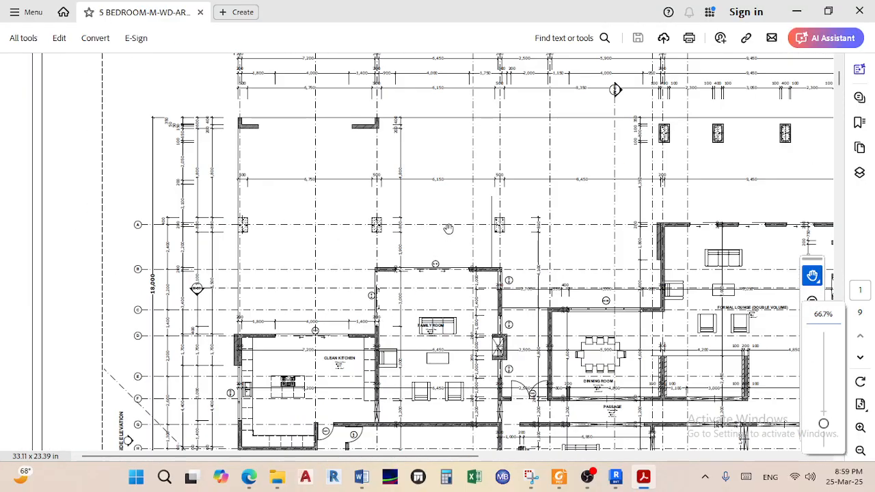
scroll(448, 227, "up", 2)
scroll(380, 137, "up", 1, "ctrl")
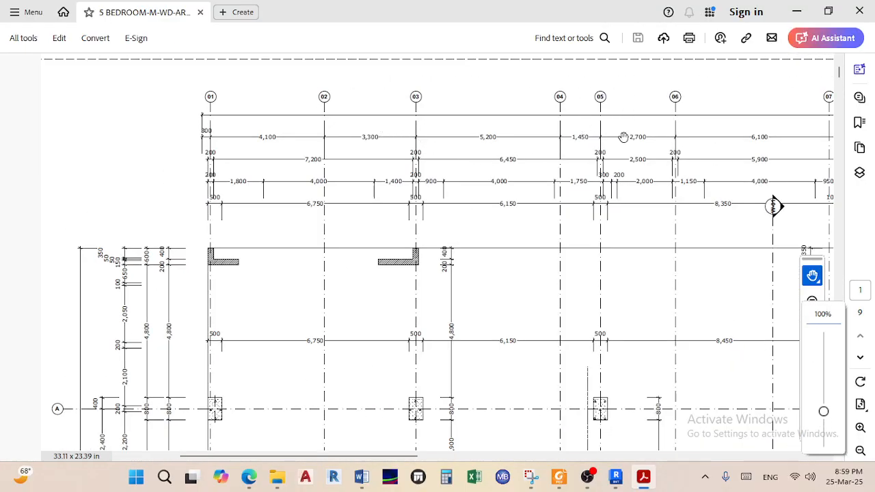
scroll(537, 291, "down", 2, "ctrl")
scroll(448, 278, "down", 3)
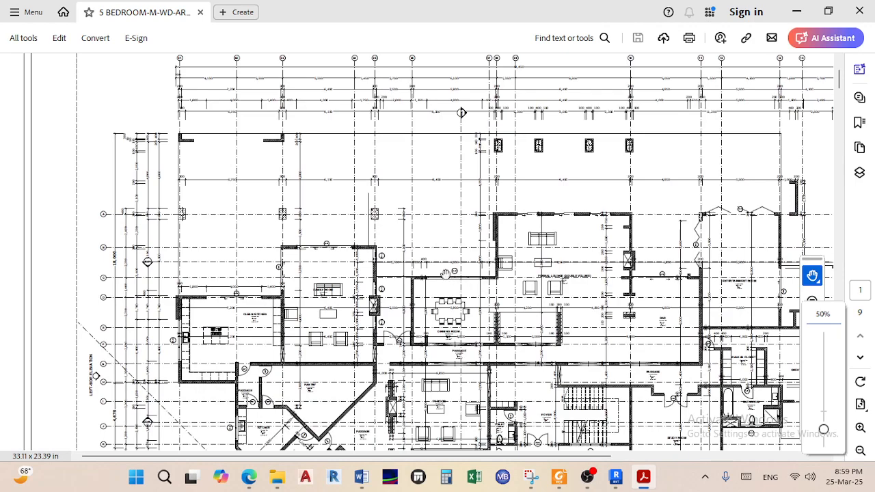
scroll(354, 226, "down", 10)
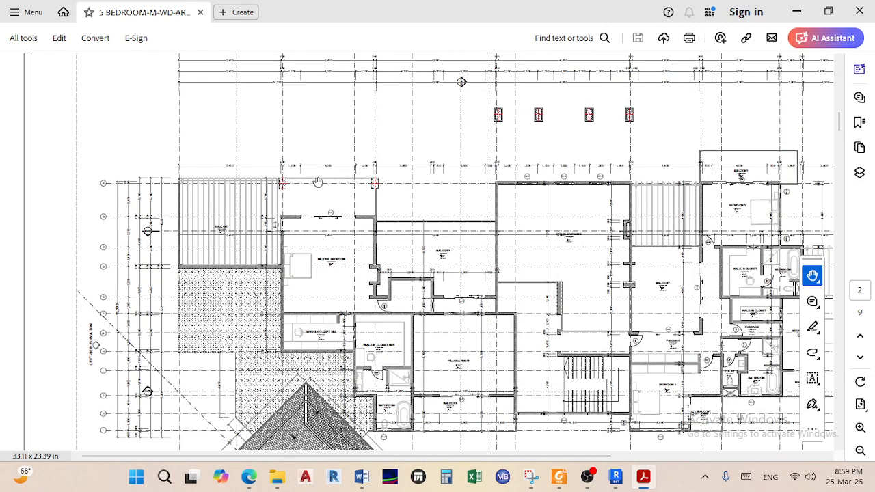
Zoom in and pan across the master bedroom details
scroll(321, 184, "up", 4, "ctrl")
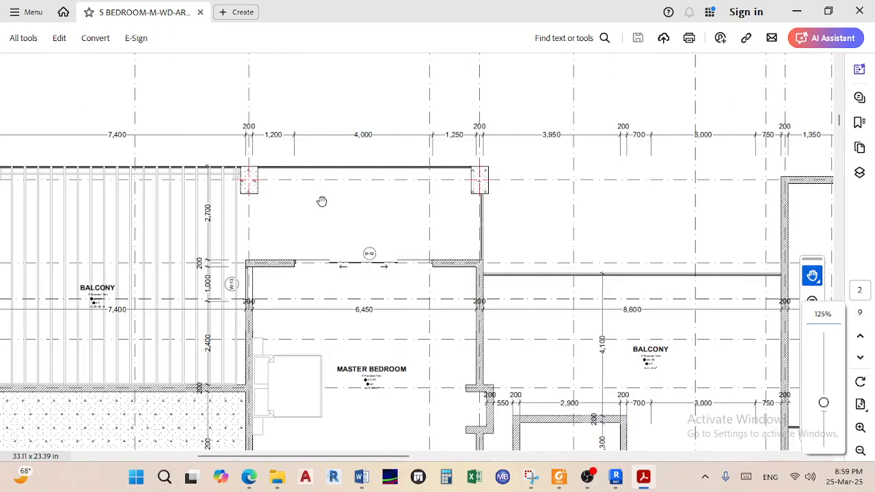
scroll(470, 218, "up", 5, "ctrl")
scroll(470, 211, "down", 1, "ctrl")
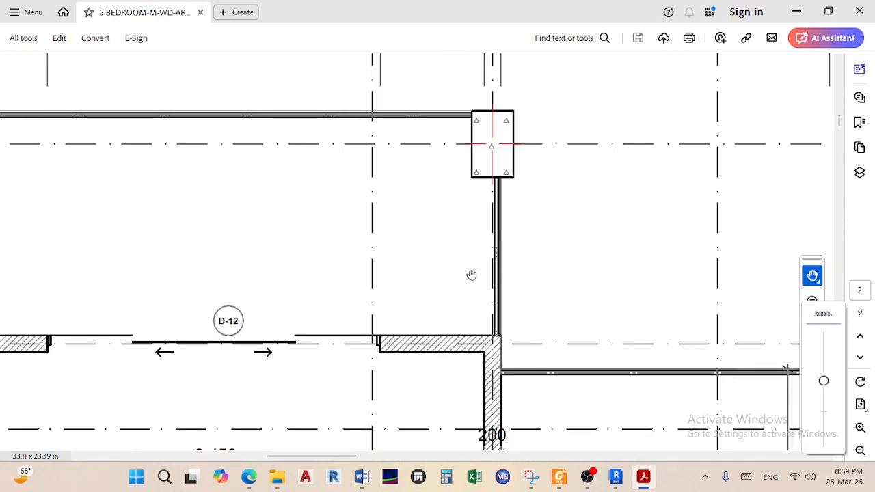
scroll(491, 158, "down", 1, "ctrl")
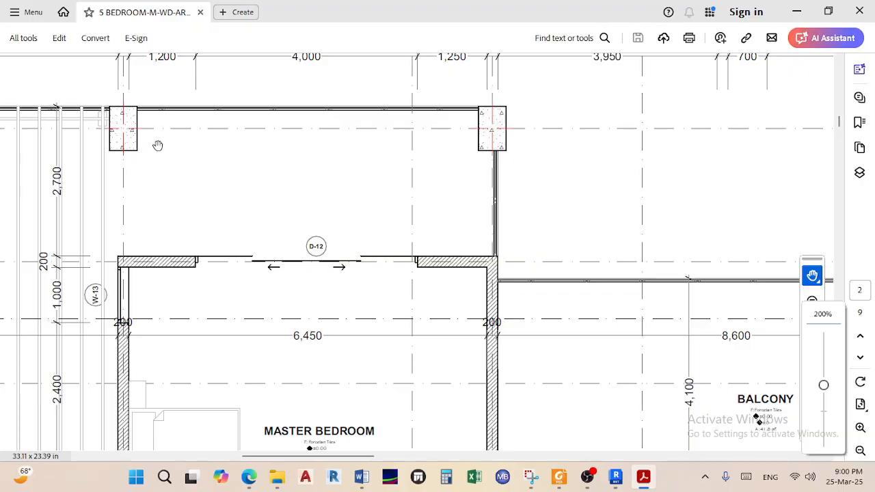
scroll(158, 154, "down", 1, "ctrl")
scroll(223, 185, "left", 5)
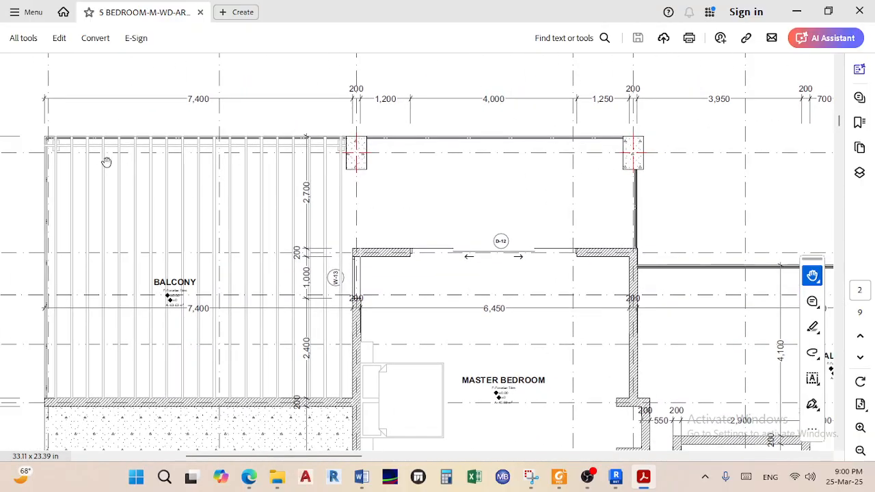
scroll(227, 171, "left", 3)
scroll(232, 199, "down", 1, "ctrl")
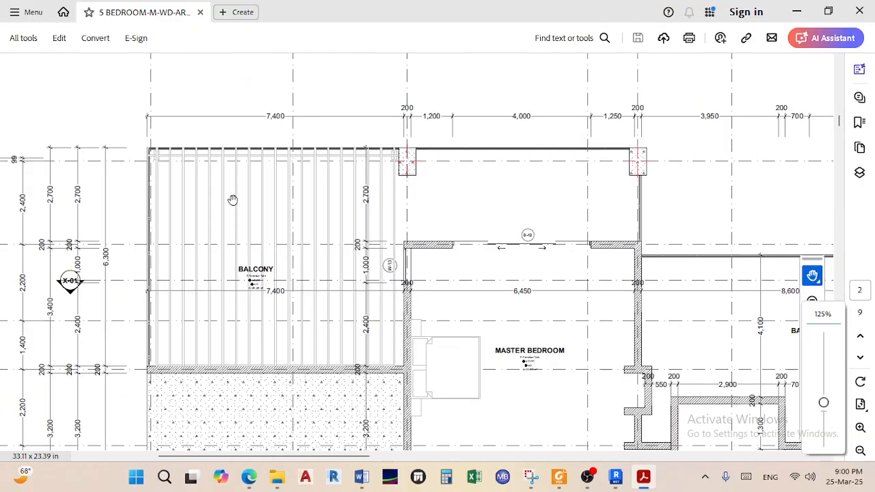
scroll(269, 230, "left", 4)
Zoom out and scroll up to page 1's clean kitchen, family room and dining room
scroll(355, 235, "up", 15)
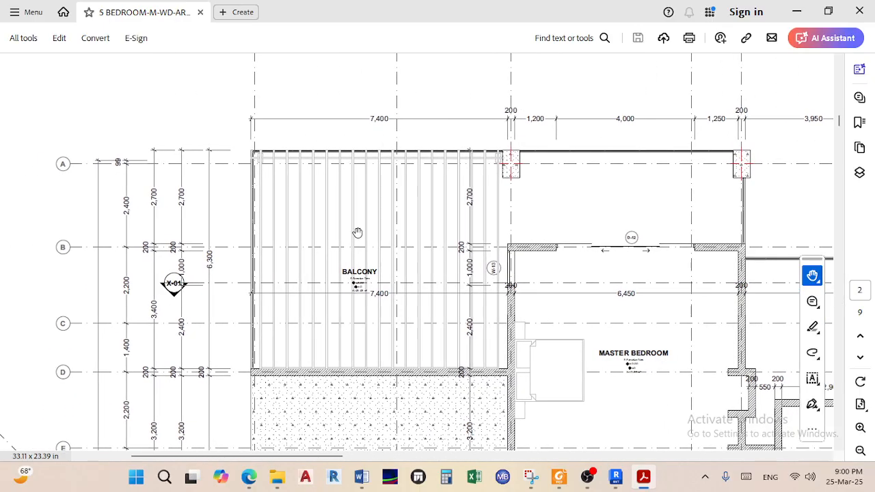
scroll(307, 229, "down", 12)
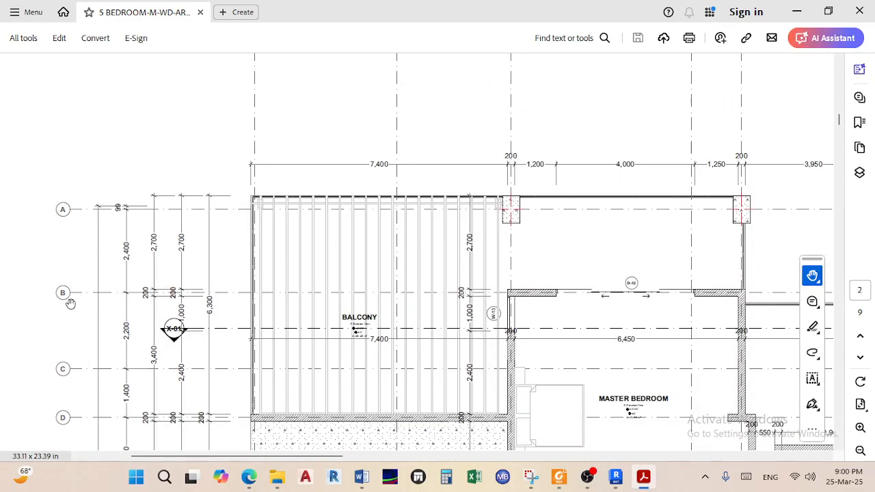
scroll(346, 264, "down", 3, "ctrl")
scroll(384, 220, "up", 10)
scroll(321, 212, "up", 5)
scroll(258, 241, "down", 5)
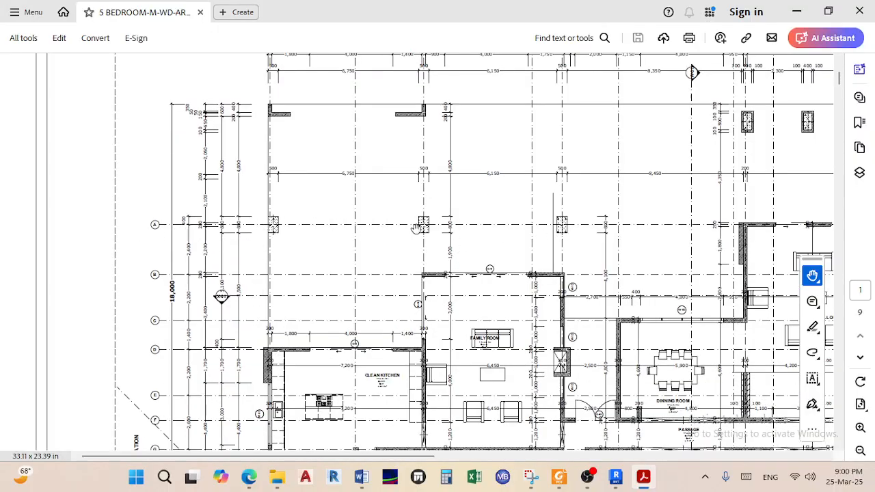
Scroll from the section sheets through to the roof layout page
scroll(272, 231, "up", 1, "ctrl")
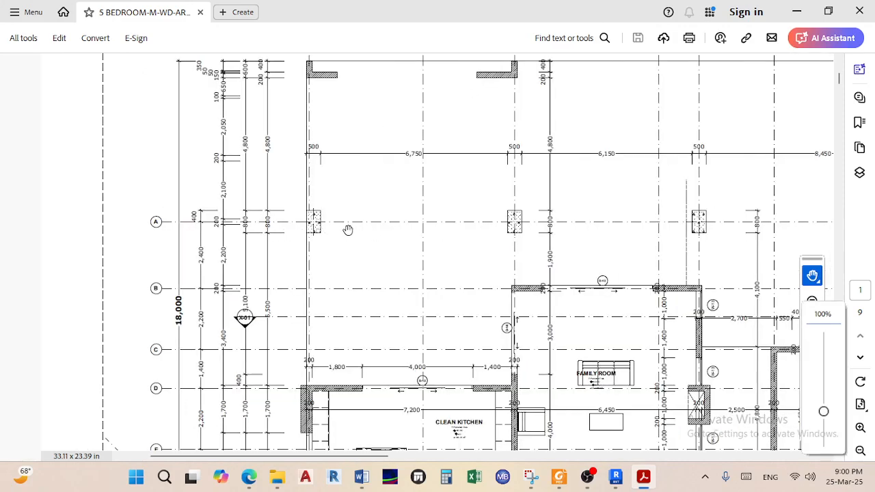
scroll(345, 230, "down", 1, "ctrl")
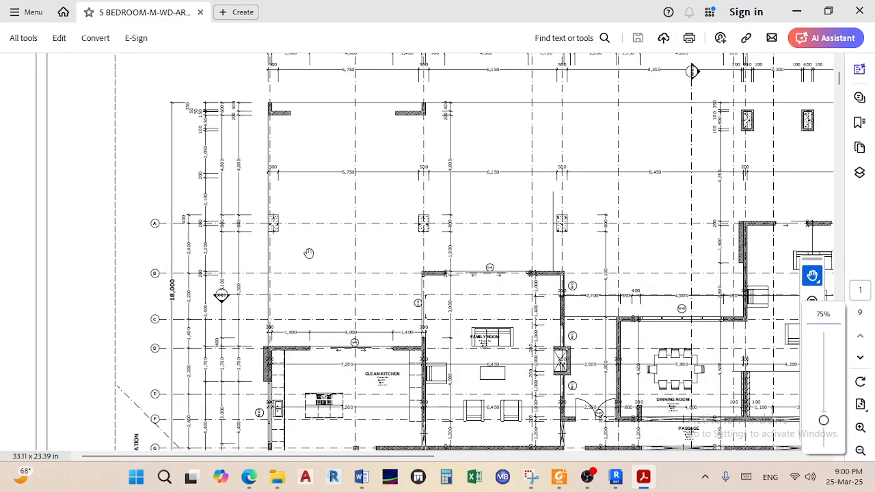
scroll(309, 276, "down", 1)
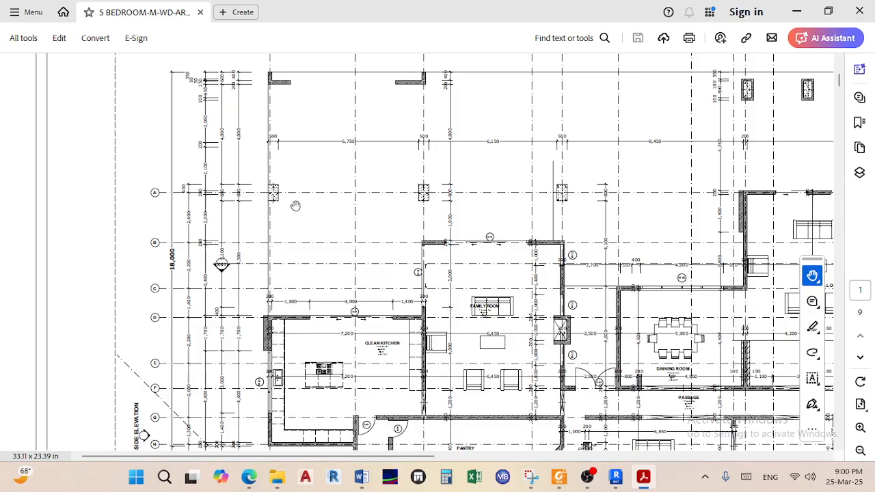
scroll(289, 190, "up", 4, "ctrl")
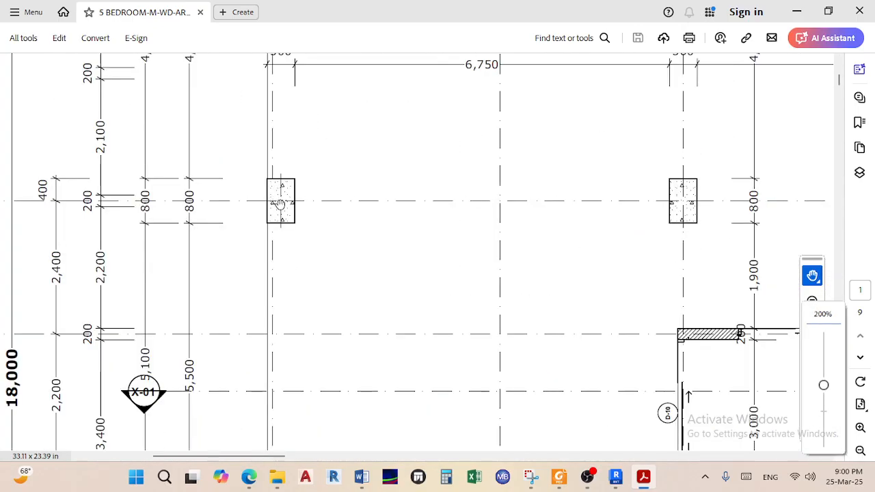
scroll(280, 205, "down", 1, "ctrl")
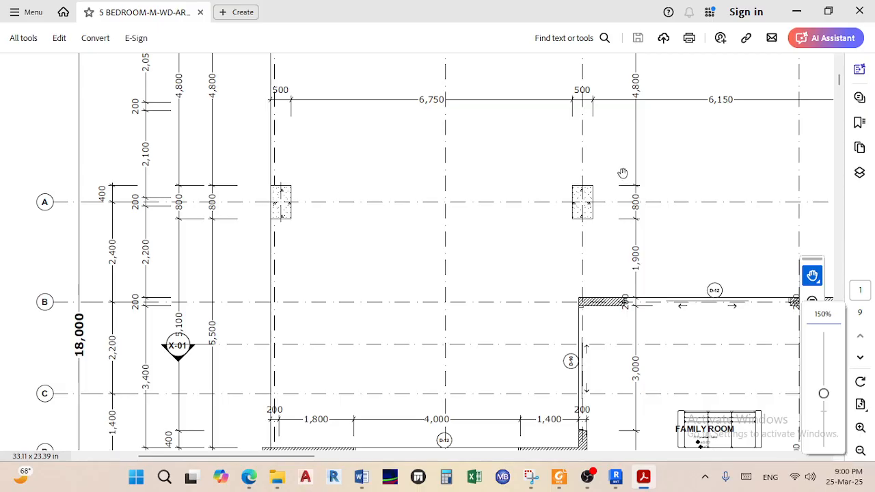
scroll(418, 208, "down", 1, "ctrl")
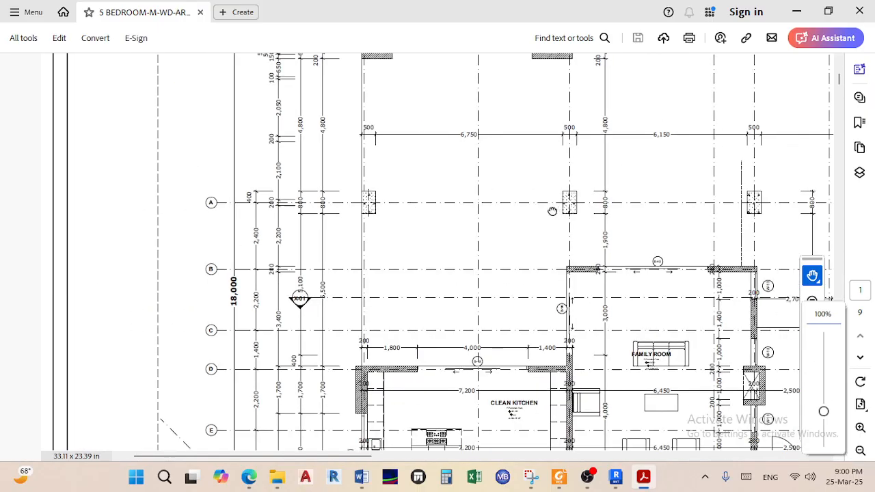
Go back to page 1 and inspect the family room and lounge area of the ground floor plan
left_click_drag(554, 211, 207, 203)
scroll(382, 184, "up", 1, "ctrl")
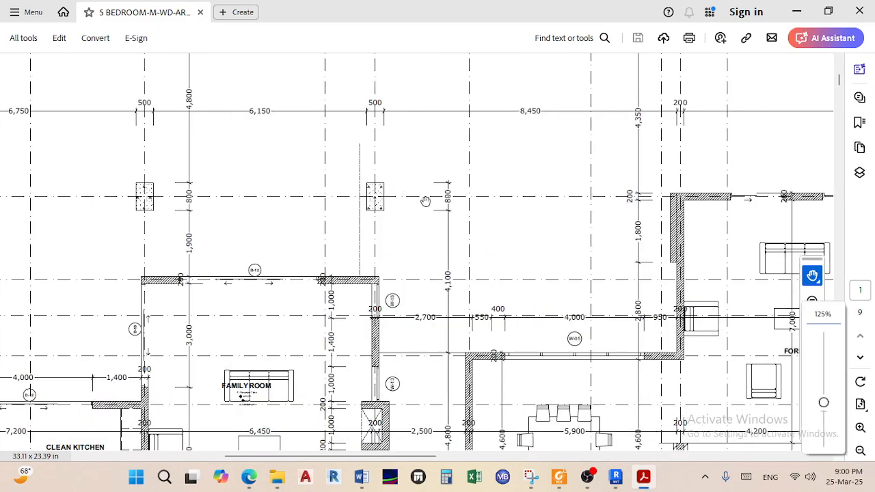
scroll(419, 199, "down", 3, "ctrl")
scroll(432, 212, "down", 10)
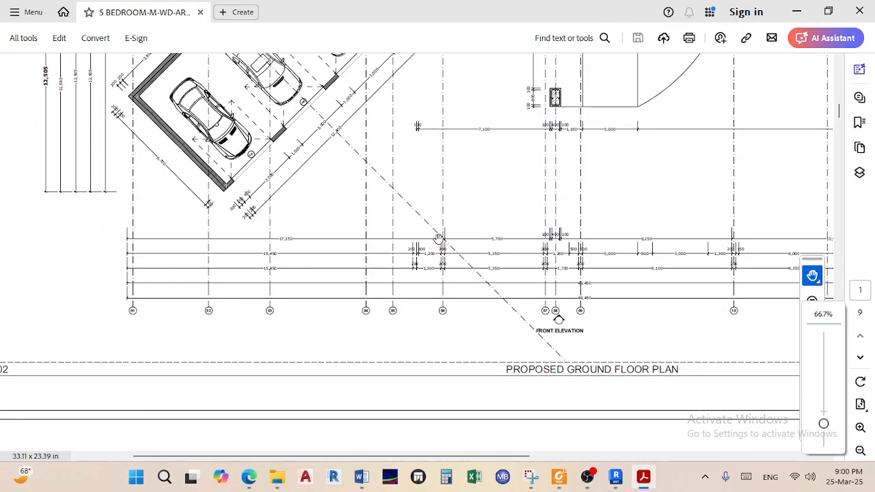
scroll(439, 239, "down", 15)
scroll(439, 238, "down", 1, "ctrl")
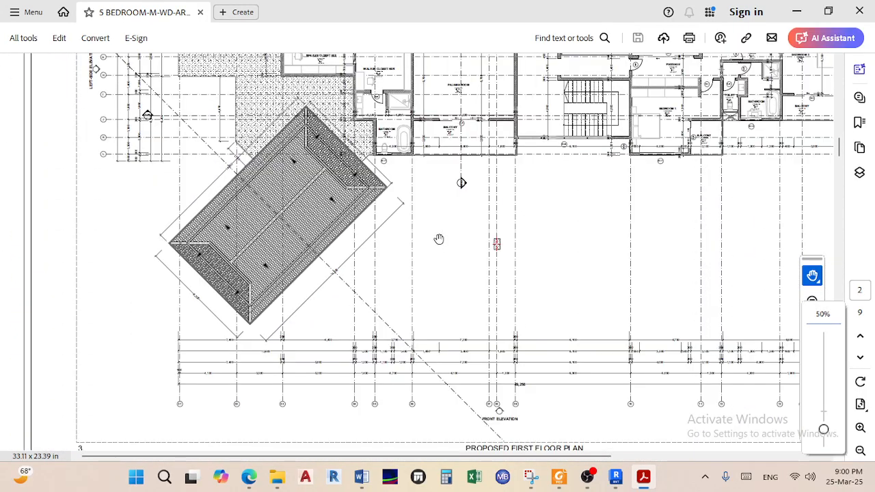
scroll(438, 238, "down", 2, "ctrl")
scroll(433, 248, "down", 6)
scroll(424, 255, "up", 3)
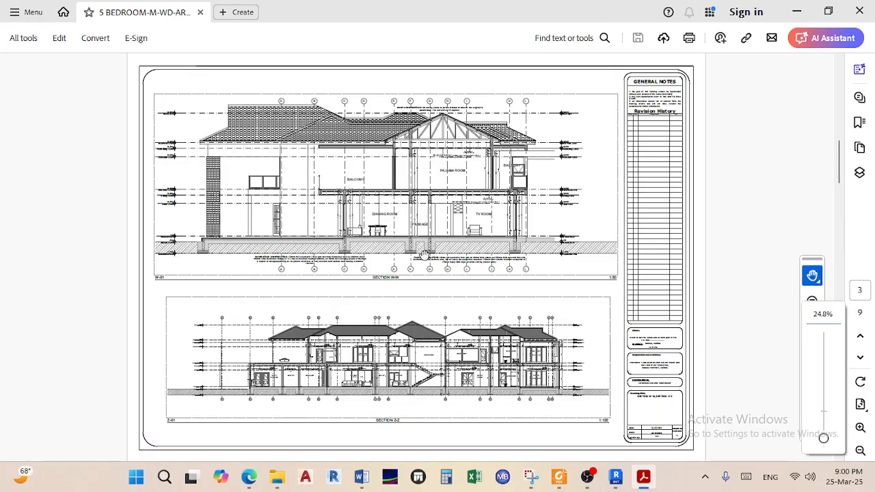
scroll(269, 157, "up", 1)
scroll(280, 169, "up", 2, "ctrl")
scroll(285, 175, "up", 5)
scroll(284, 175, "up", 2)
Zoom out and scroll to page 5's full Door Schedule sheet
scroll(285, 175, "down", 2)
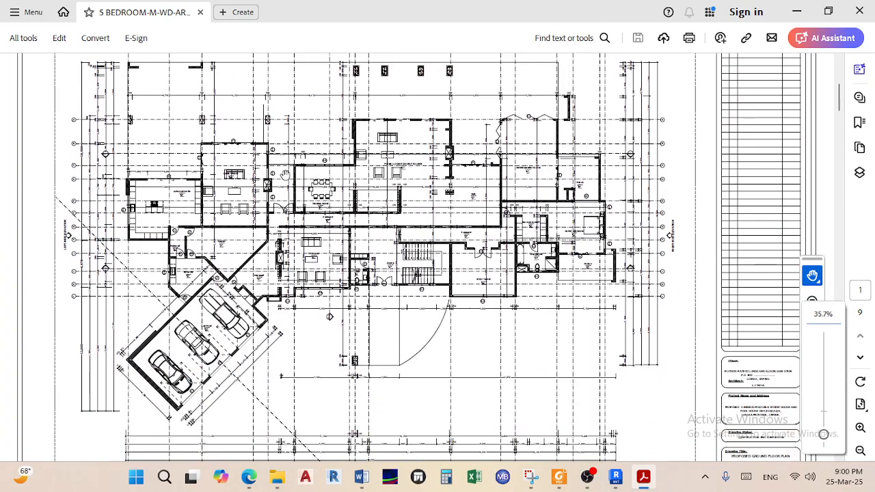
scroll(287, 176, "down", 3, "ctrl")
scroll(352, 228, "down", 3)
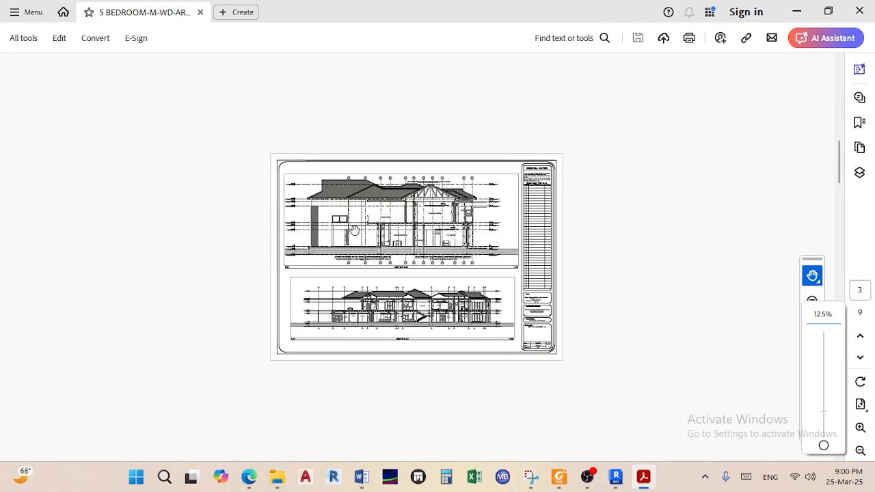
scroll(354, 229, "up", 3, "ctrl")
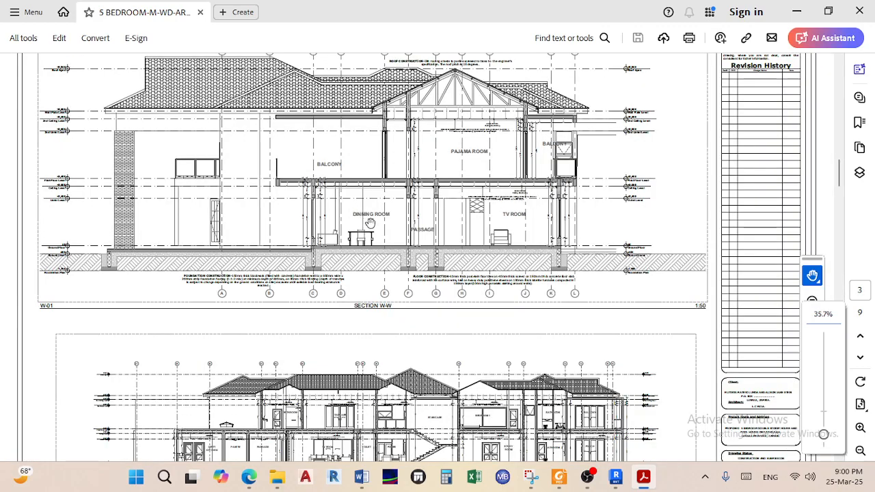
scroll(369, 223, "down", 5)
scroll(403, 258, "down", 15)
scroll(403, 258, "down", 10)
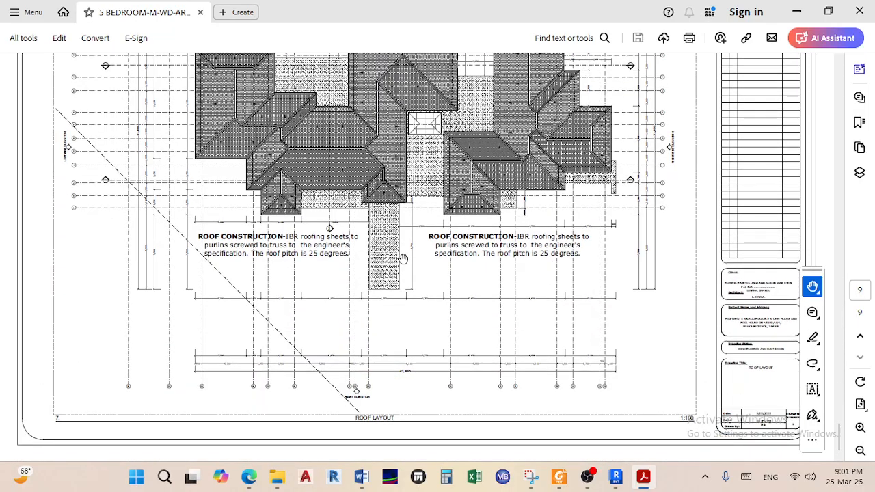
scroll(403, 258, "up", 3)
scroll(416, 258, "down", 3)
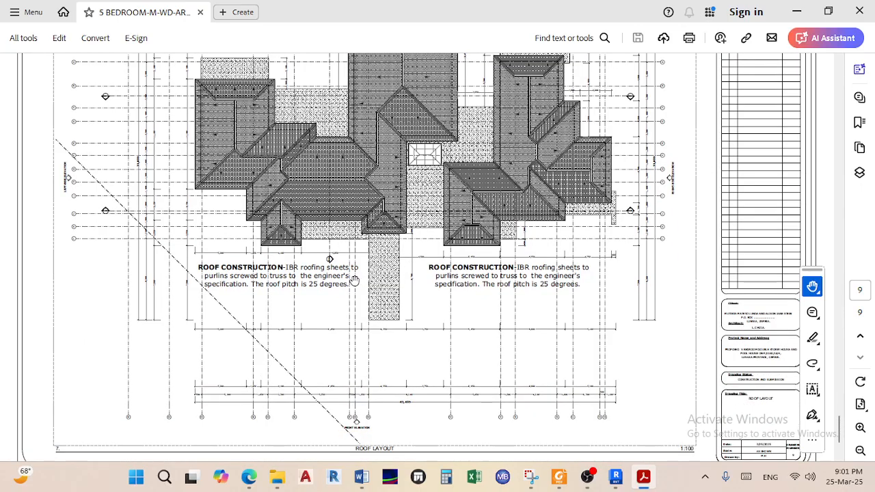
scroll(354, 281, "up", 10)
scroll(354, 280, "up", 20)
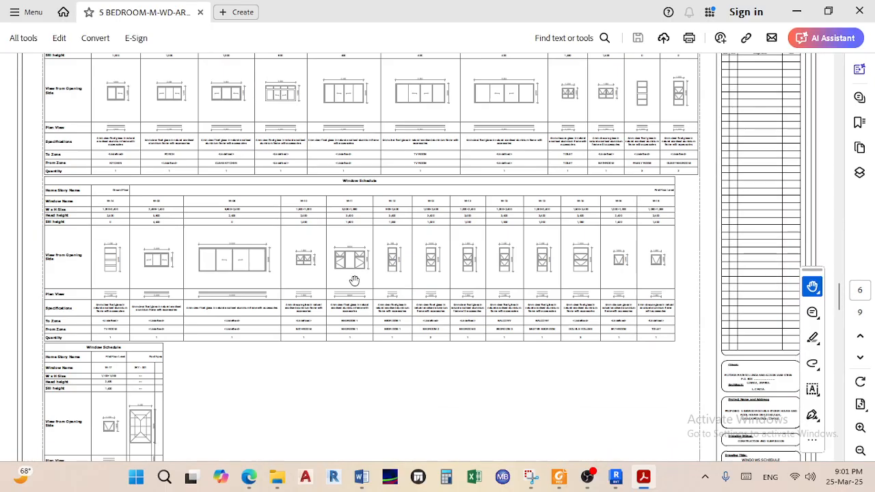
scroll(354, 280, "up", 5)
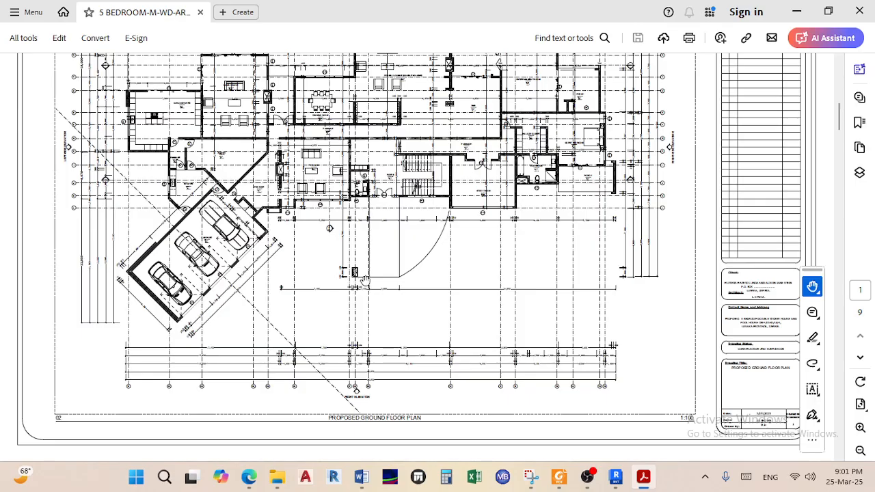
scroll(366, 280, "up", 3)
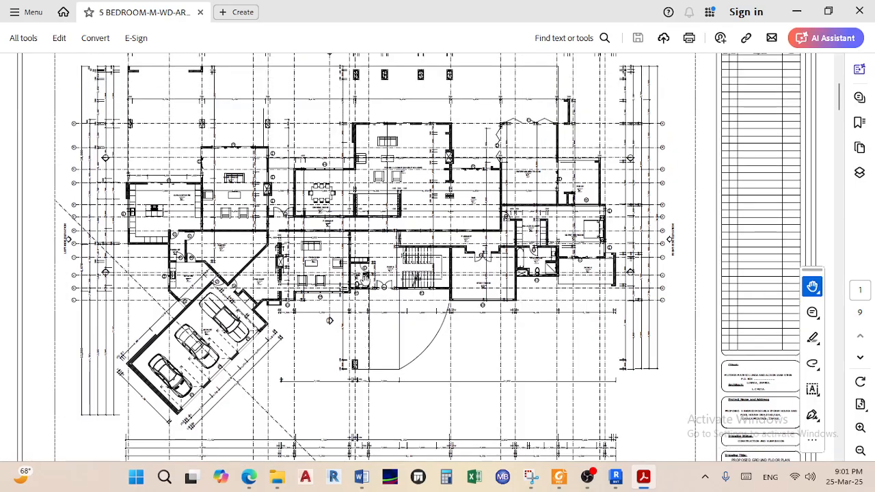
scroll(365, 279, "up", 2)
scroll(365, 280, "down", 3, "ctrl")
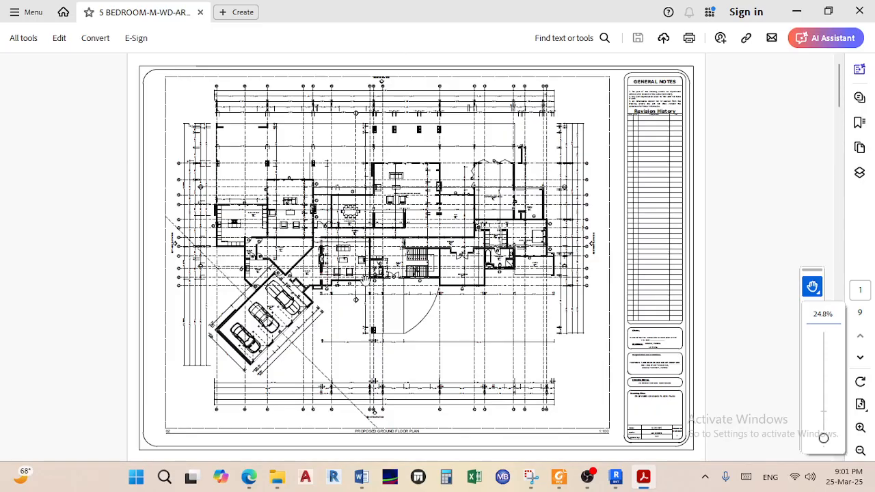
scroll(350, 276, "down", 4)
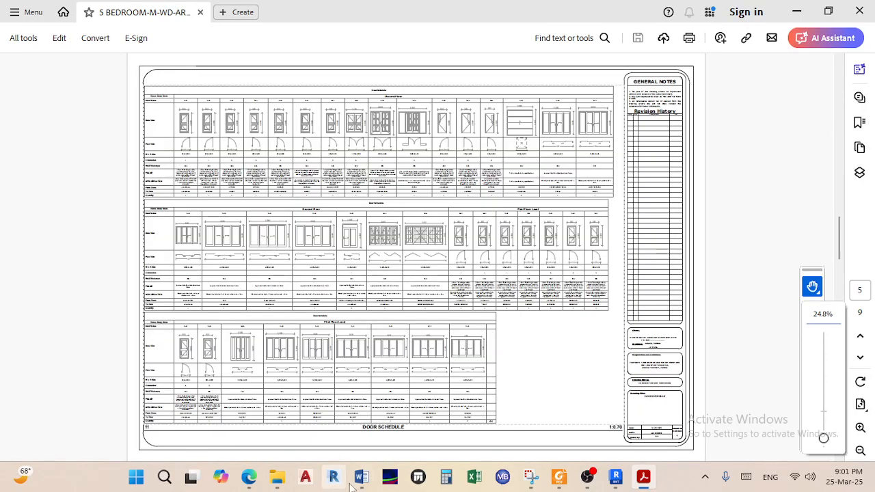
Admit the waiting guest from the Teams lobby, then minimize Edge and Acrobat
mouse_move(251, 483)
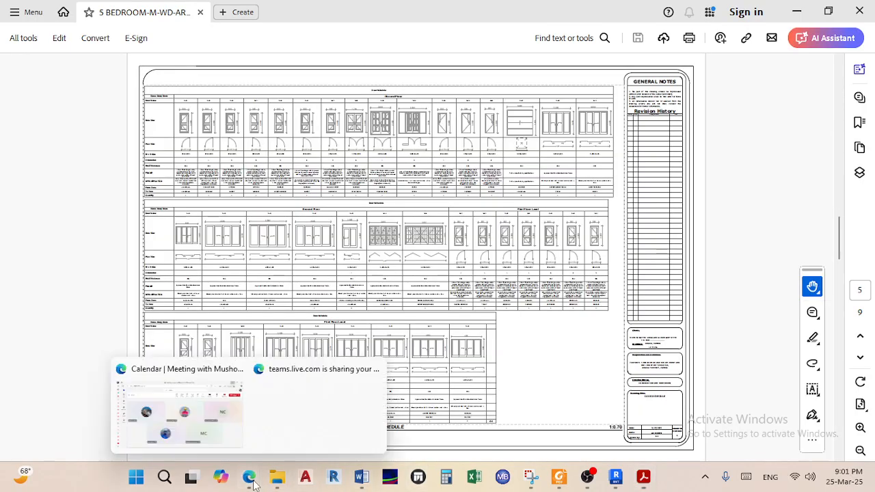
left_click(289, 423)
left_click(508, 176)
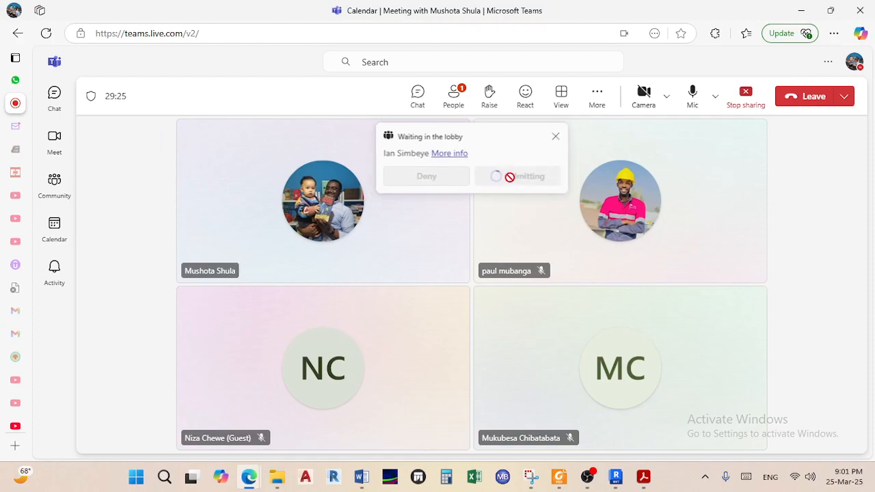
left_click(800, 10)
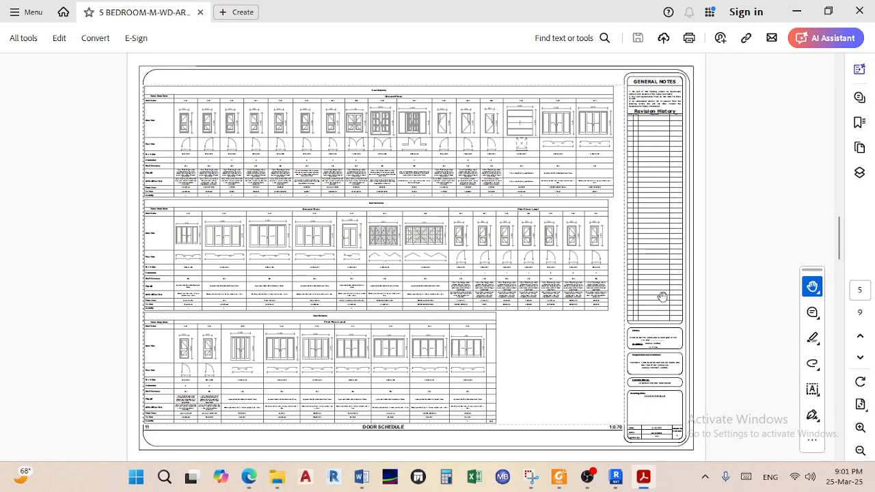
left_click(796, 11)
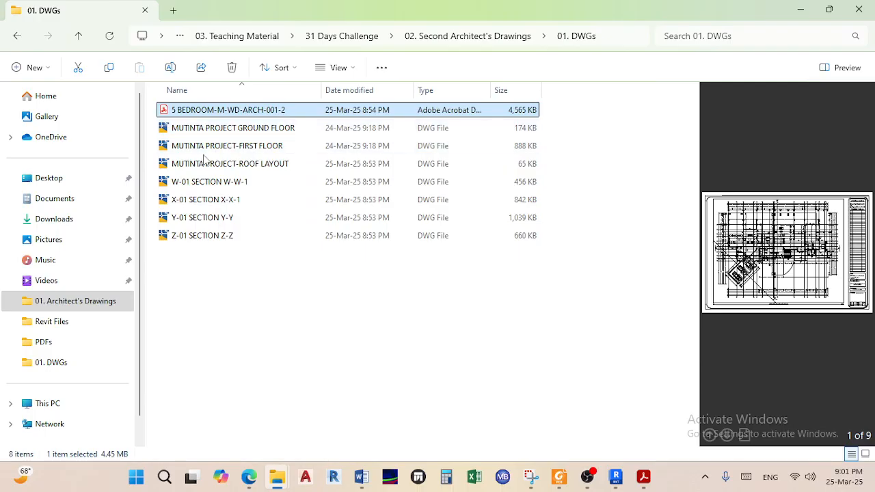
Select the roof layout and sections W-W to Z-Z DWGs, then switch Edge to WhatsApp Web
left_click_drag(156, 167, 249, 253)
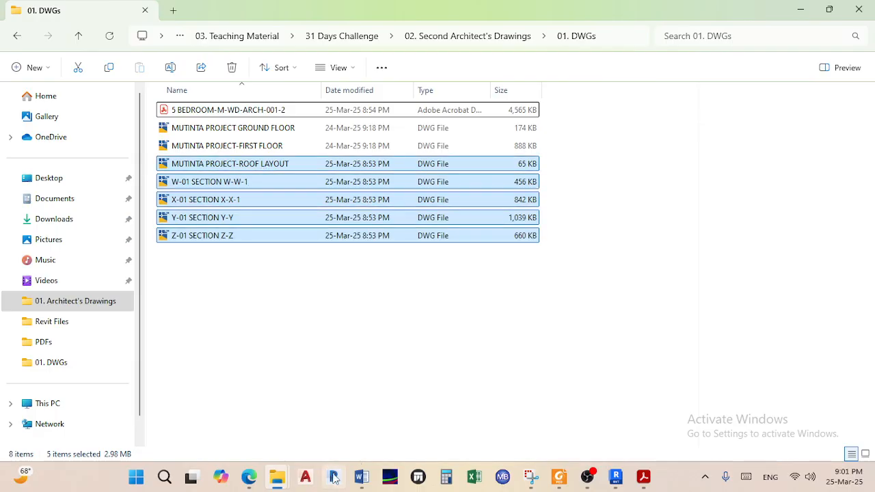
mouse_move(248, 477)
left_click(178, 417)
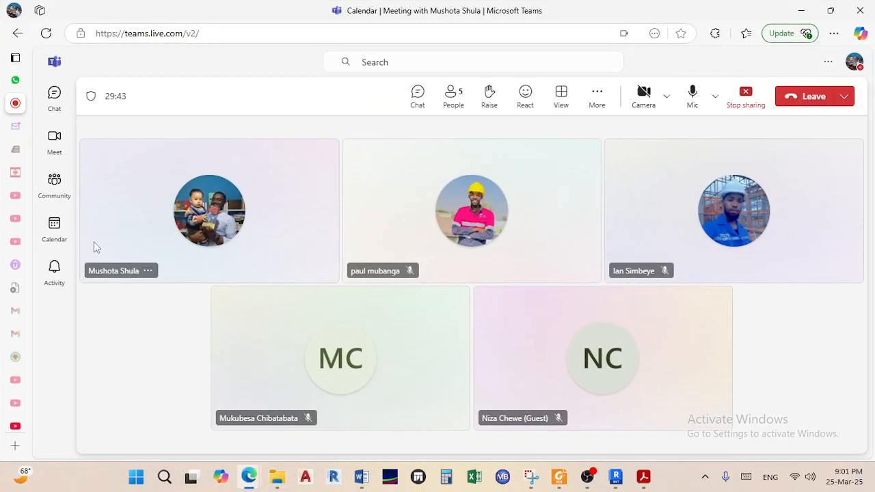
left_click(31, 80)
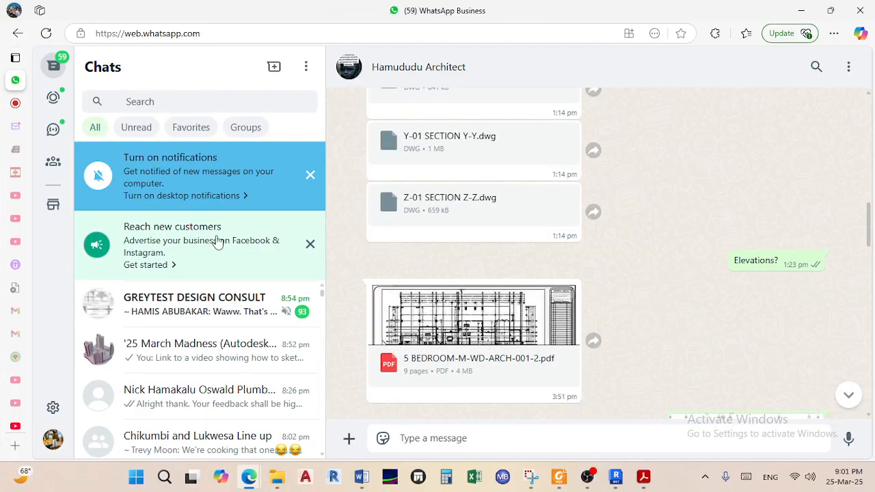
Drag the roof layout and four section DWGs into the '25 March Madness' chat and send them
left_click(210, 351)
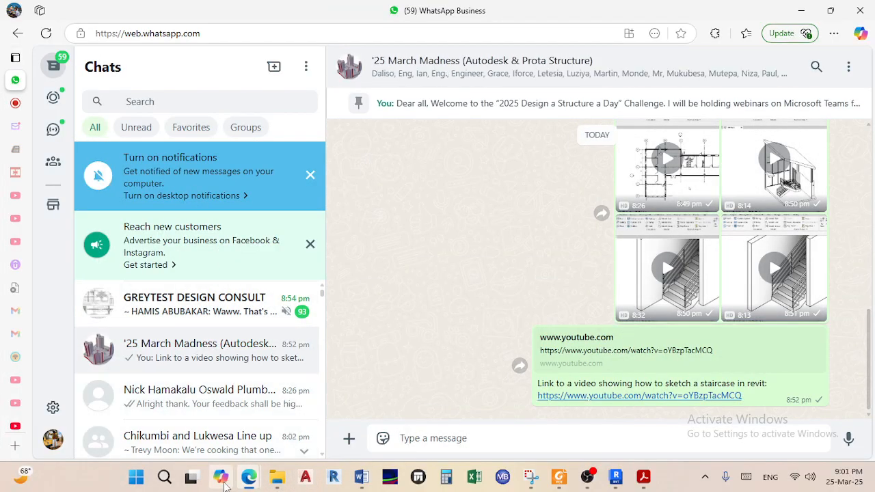
mouse_move(277, 476)
left_click(352, 380)
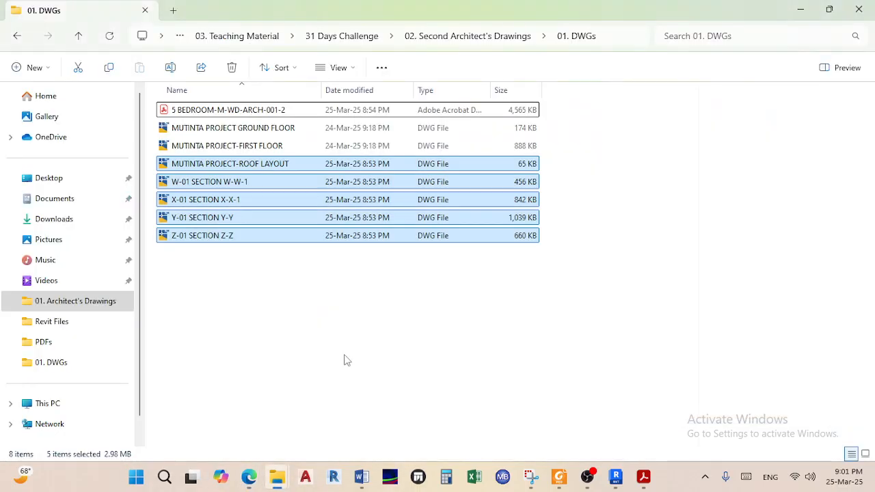
left_click_drag(203, 181, 675, 358)
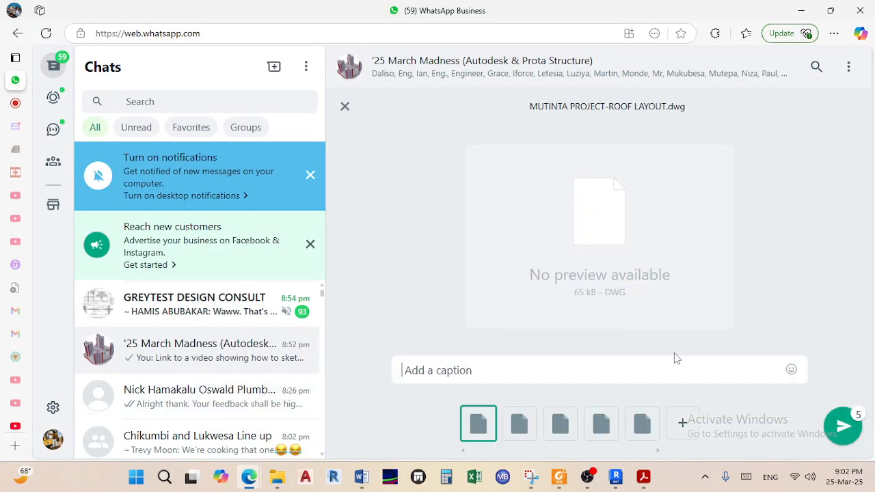
left_click(840, 425)
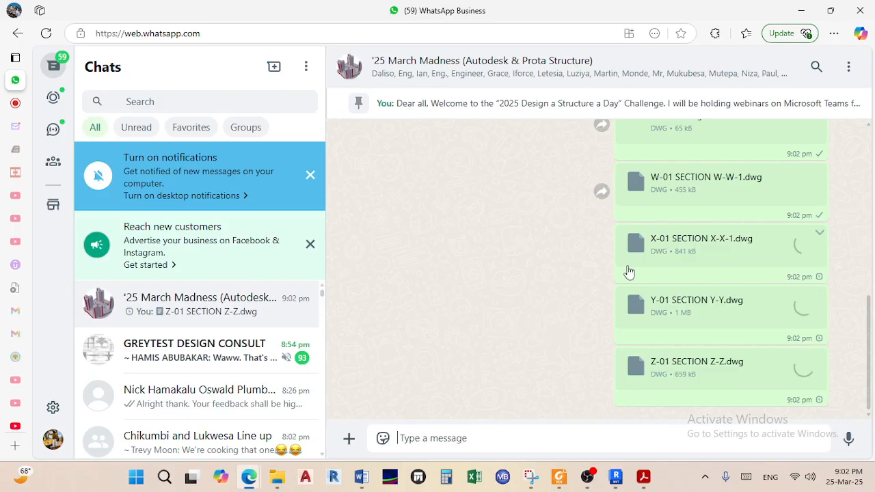
Minimize WhatsApp and open MUTINTA PROJECT GROUND FLOOR.dwg from the 01. DWGs folder
left_click(799, 10)
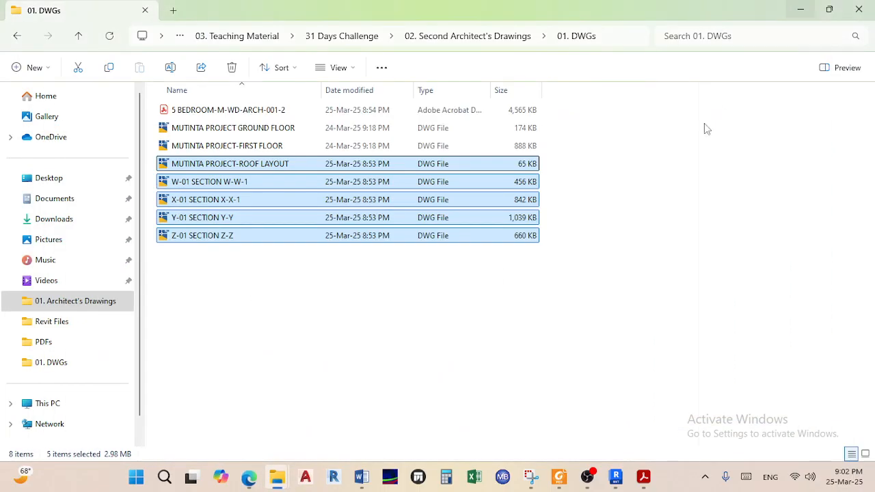
left_click(265, 299)
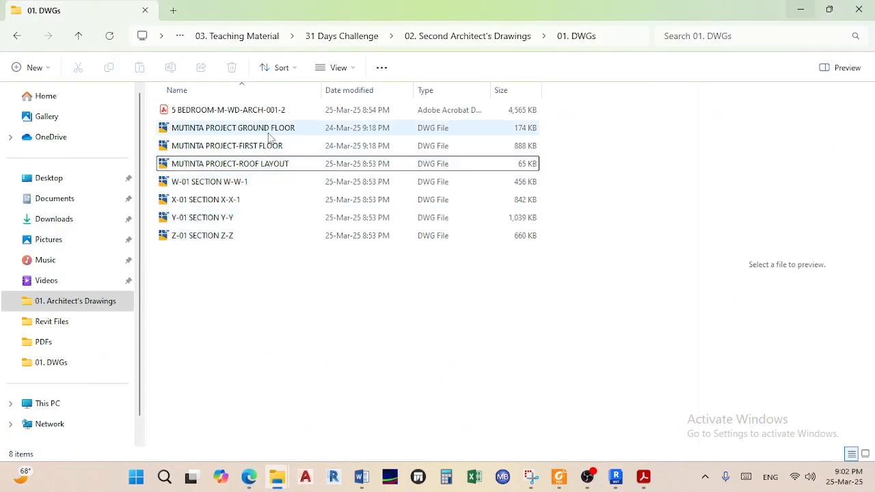
left_click(267, 130)
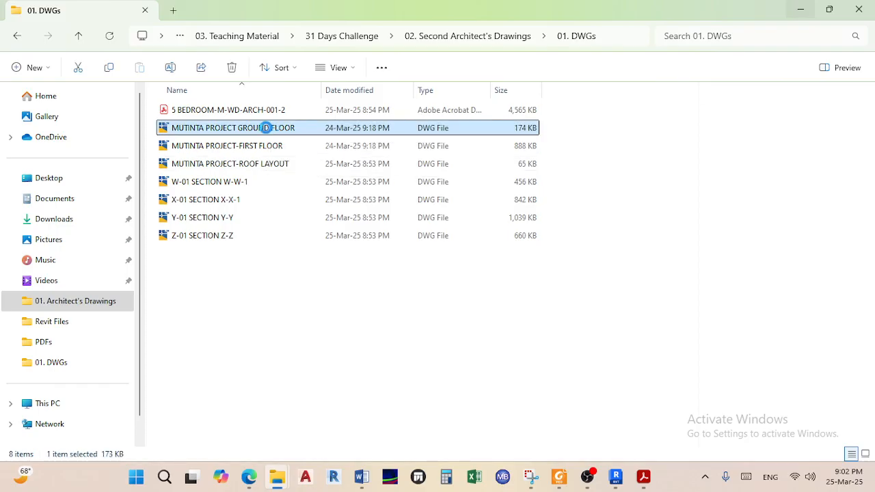
double_click(267, 129)
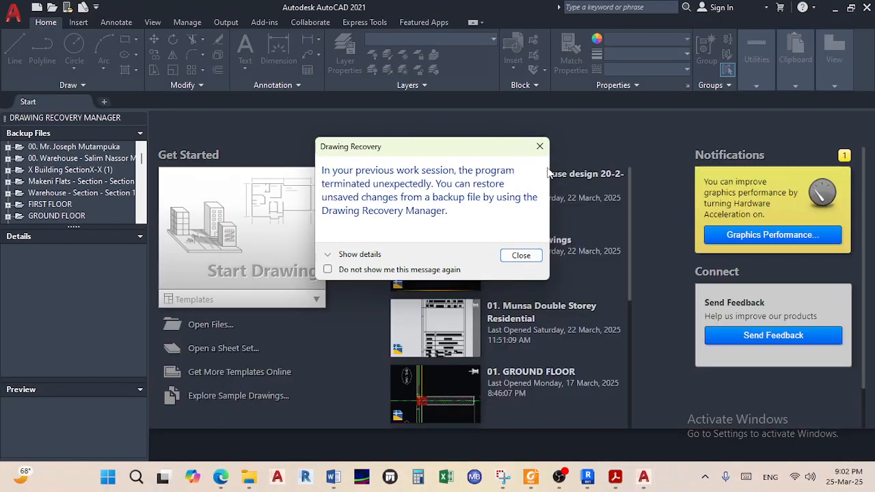
Dismiss the Drawing Recovery notice and open the ground floor drawing
left_click(539, 146)
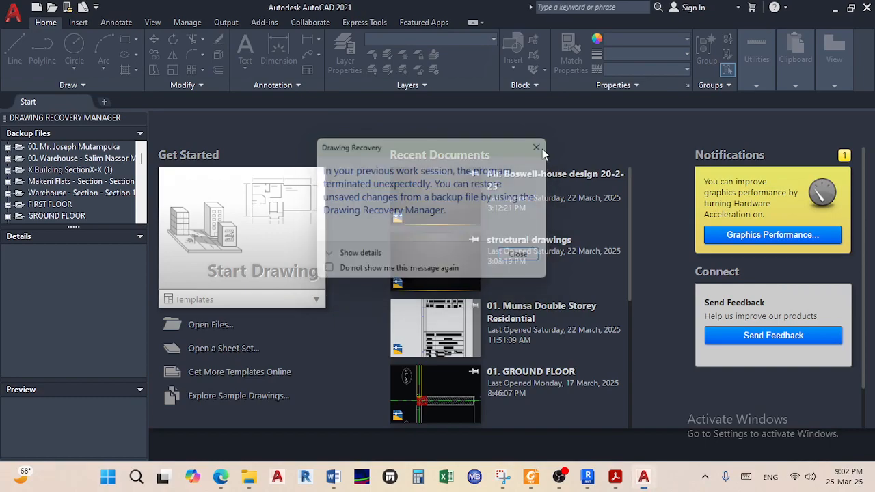
left_click(498, 283)
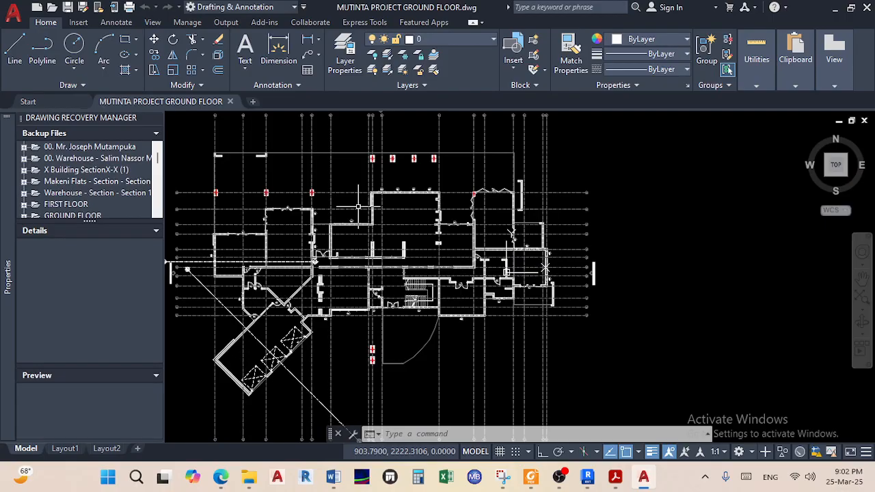
scroll(410, 260, "up", 10)
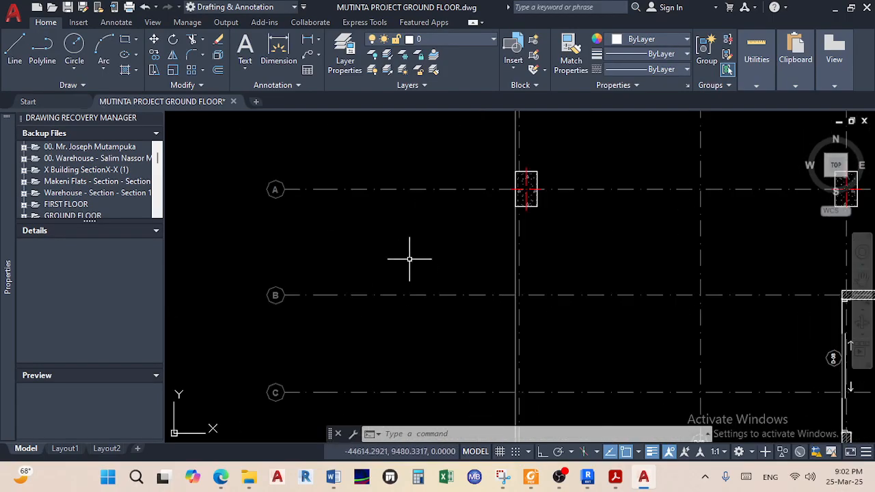
Draw a long Ortho horizontal line from grid bubble A to well right of the plan
left_click(14, 48)
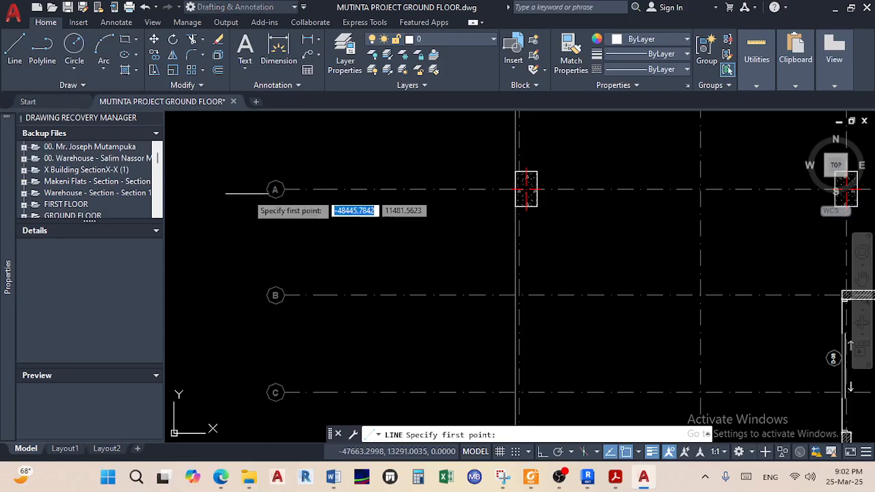
scroll(247, 179, "up", 4)
left_click(247, 179)
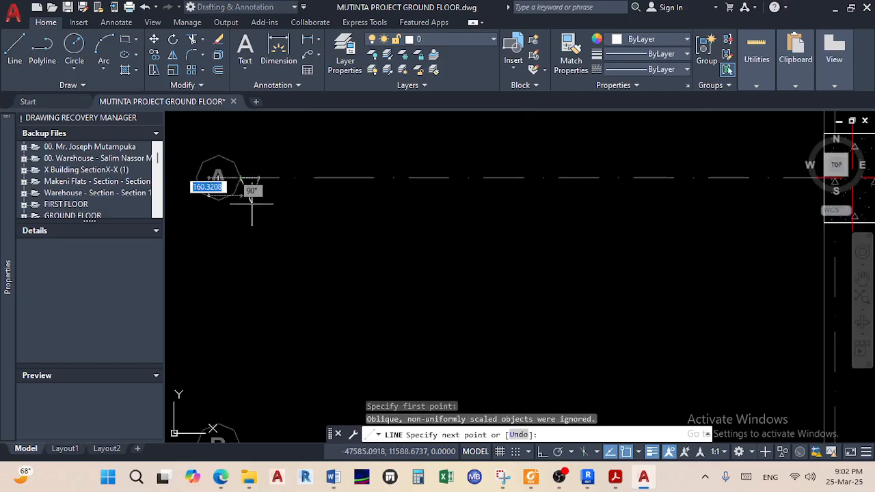
scroll(256, 202, "down", 3)
left_click(543, 451)
scroll(472, 297, "down", 4)
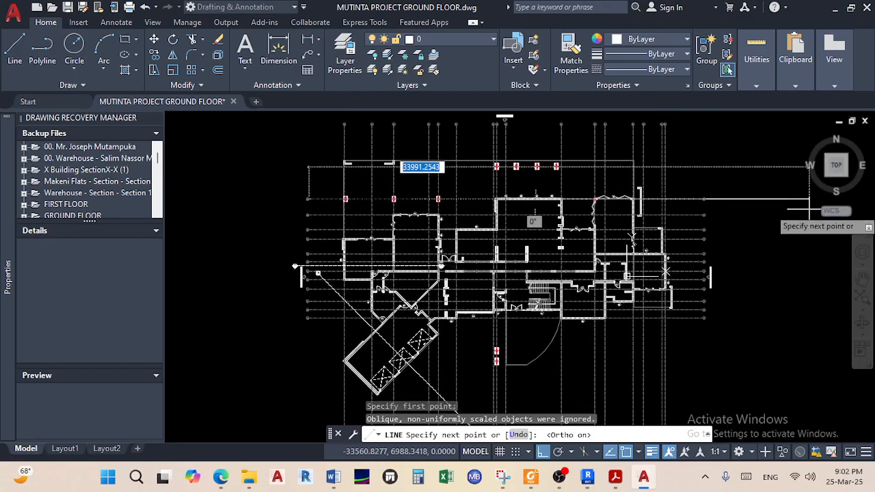
scroll(752, 212, "up", 2)
scroll(657, 202, "down", 3)
scroll(512, 221, "down", 2)
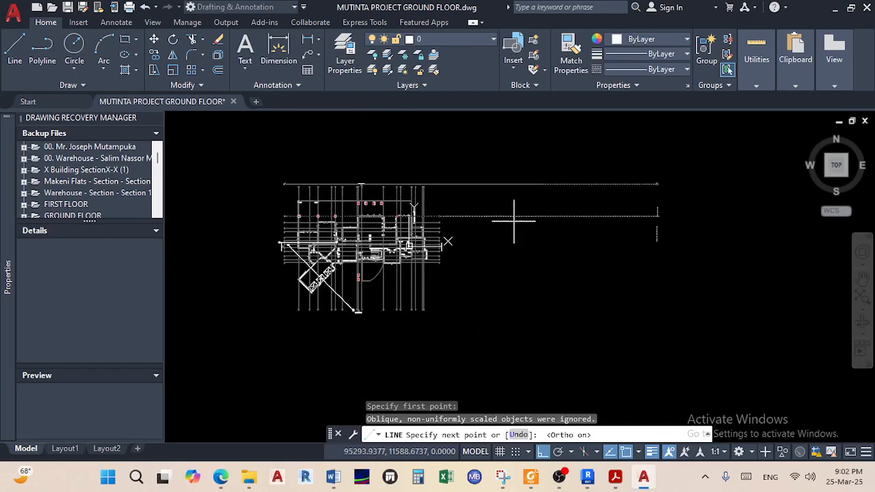
left_click(666, 216)
right_click(661, 216)
left_click(690, 222)
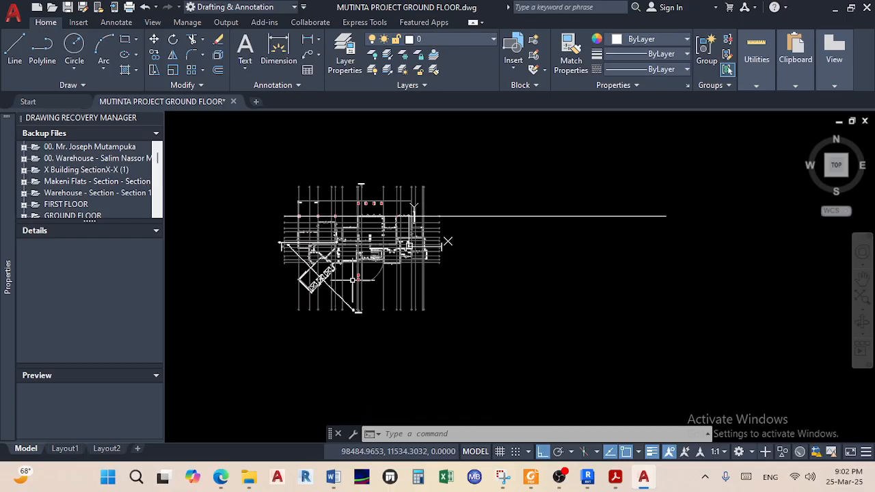
scroll(353, 277, "up", 6)
scroll(390, 247, "down", 2)
middle_click_drag(390, 246, 410, 312)
scroll(408, 234, "down", 2)
middle_click_drag(408, 233, 395, 280)
Add an MTEXT label reading 'GROUND FLOOR PLAN' below the plan
left_click(245, 49)
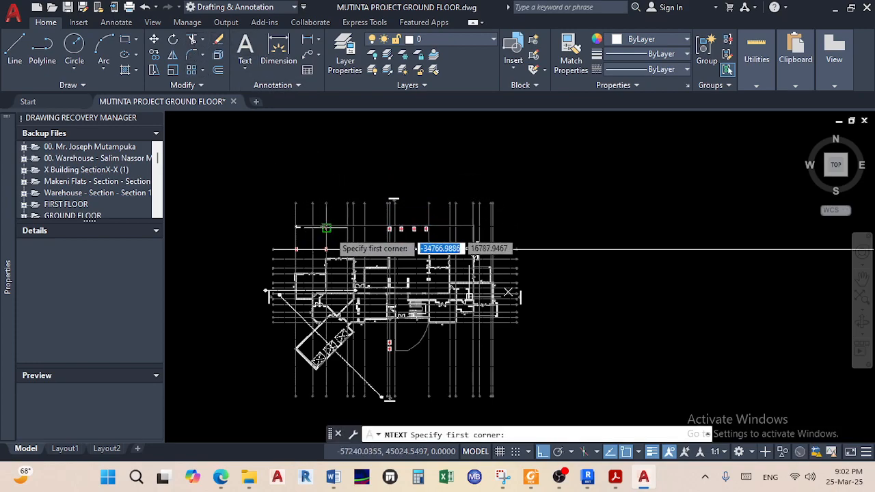
middle_click_drag(369, 352, 369, 244)
left_click(343, 314)
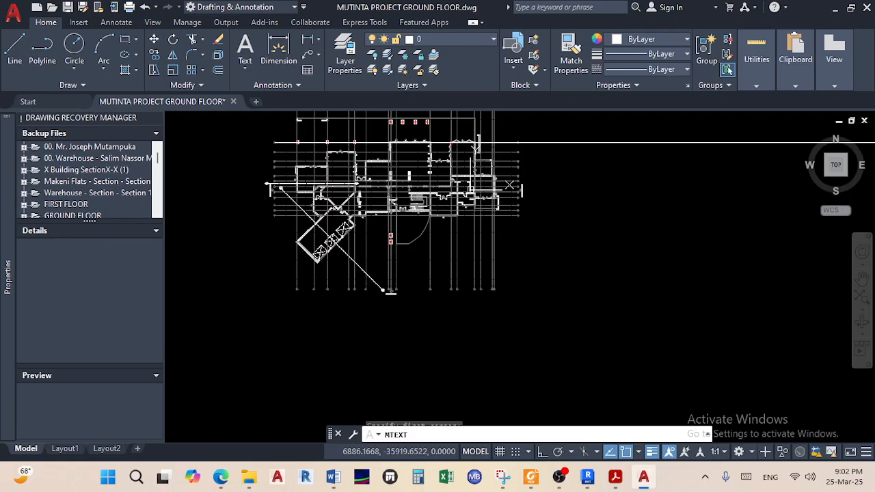
left_click(462, 276)
type("G")
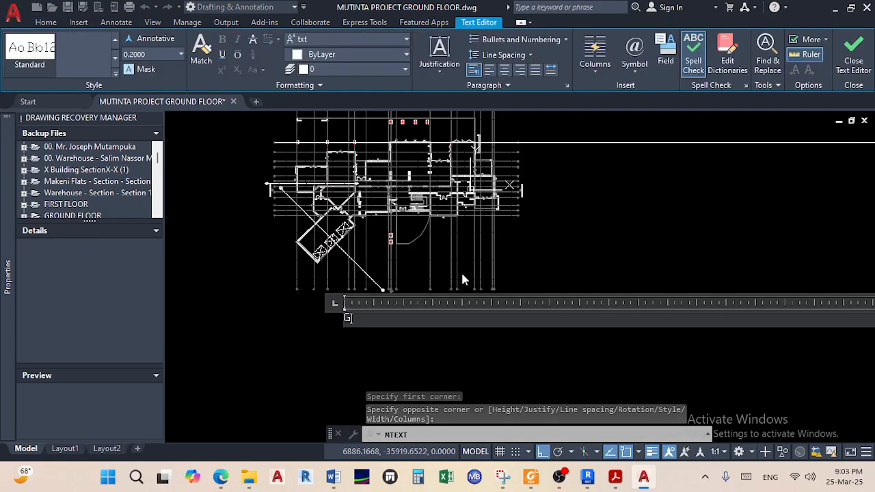
type("ROUND FLOOR PLAN")
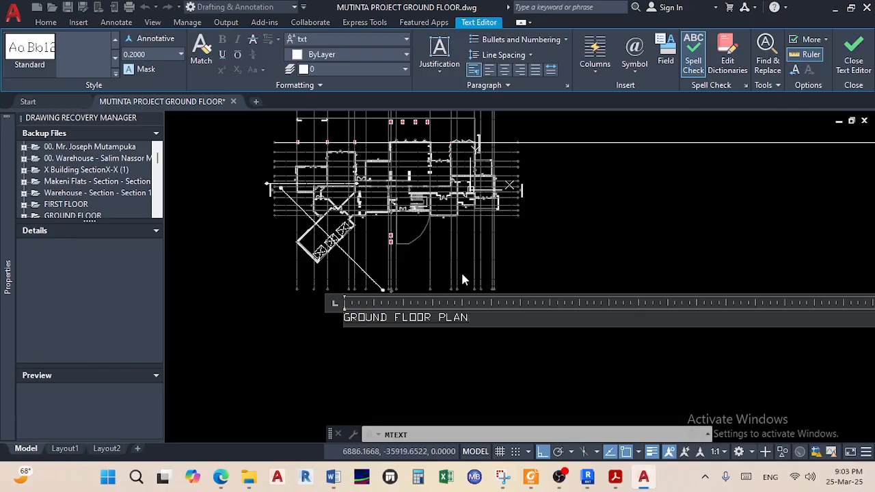
key("Return")
key("BackSpace")
left_click(395, 348)
Select the label and confirm its text height of 200 in Properties
right_click(394, 349)
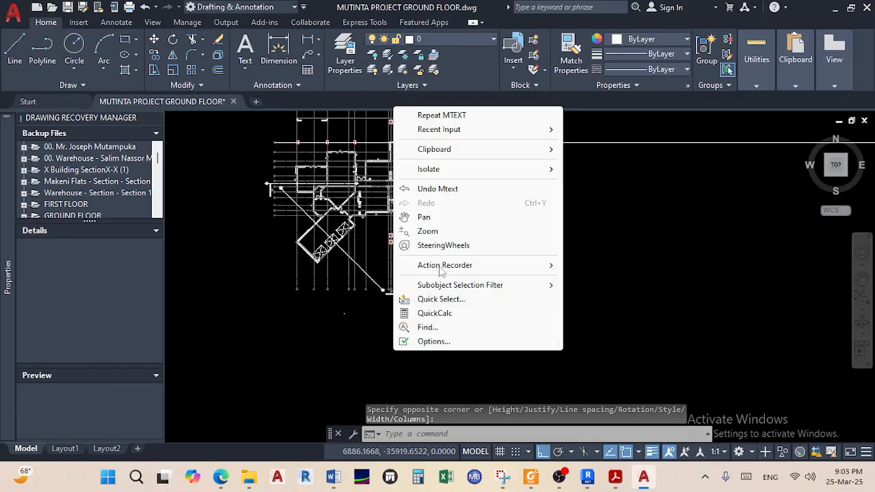
key("Escape")
scroll(403, 286, "up", 6)
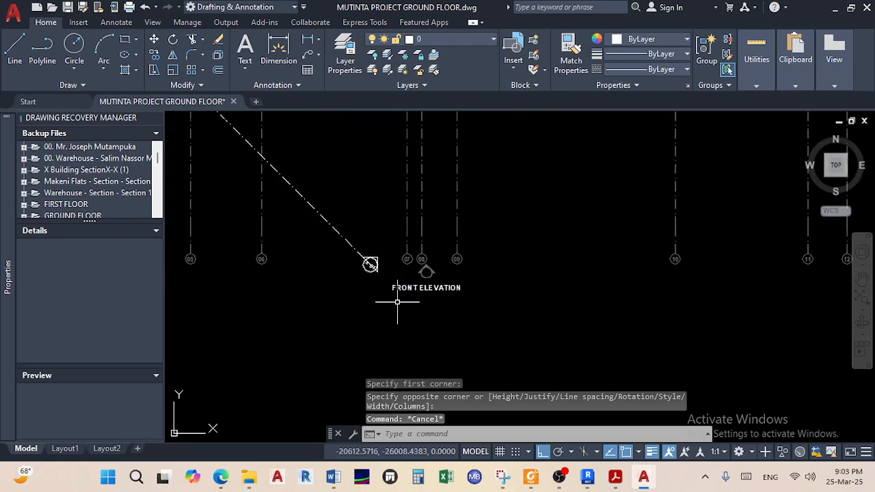
scroll(411, 283, "down", 6)
scroll(401, 301, "up", 5)
left_click(422, 310)
left_click(391, 288)
right_click(395, 289)
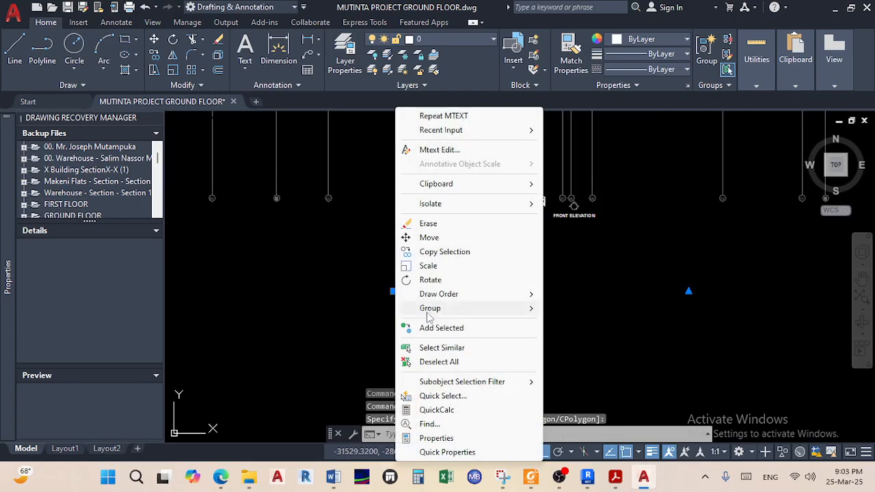
left_click(444, 438)
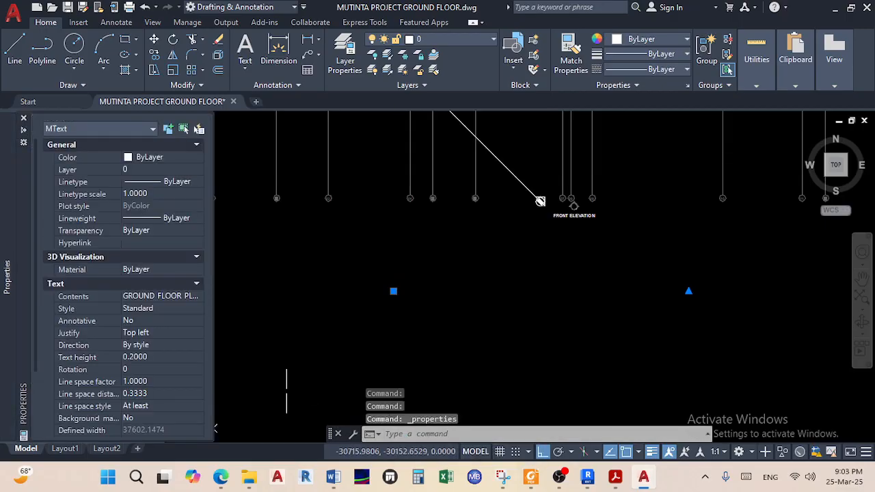
left_click(158, 358)
type("200")
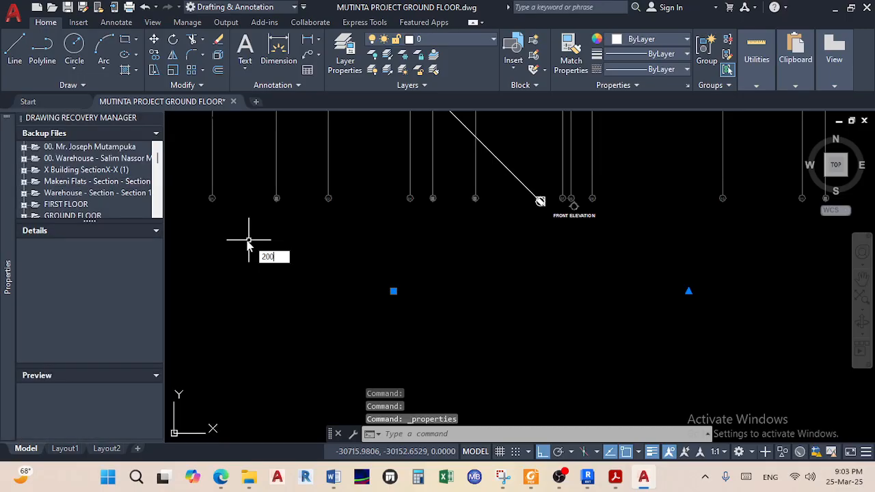
key("Escape")
key("Escape")
left_click(404, 334)
left_click(390, 289)
right_click(390, 289)
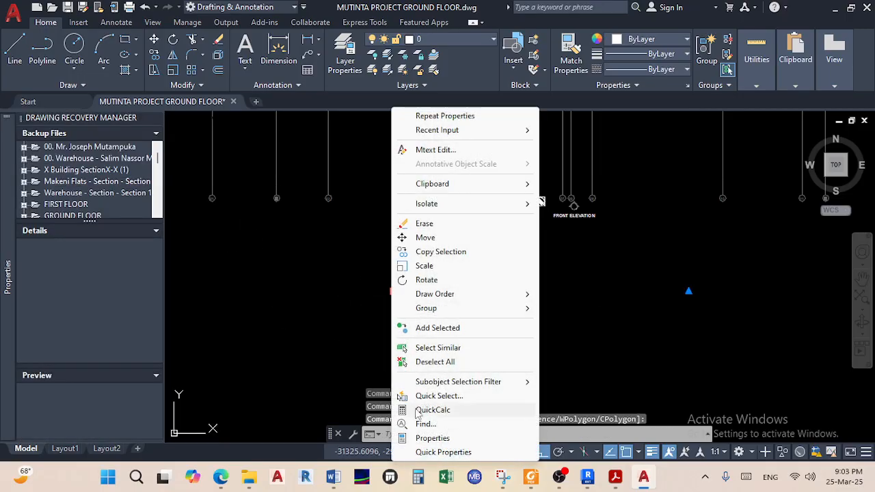
left_click(432, 438)
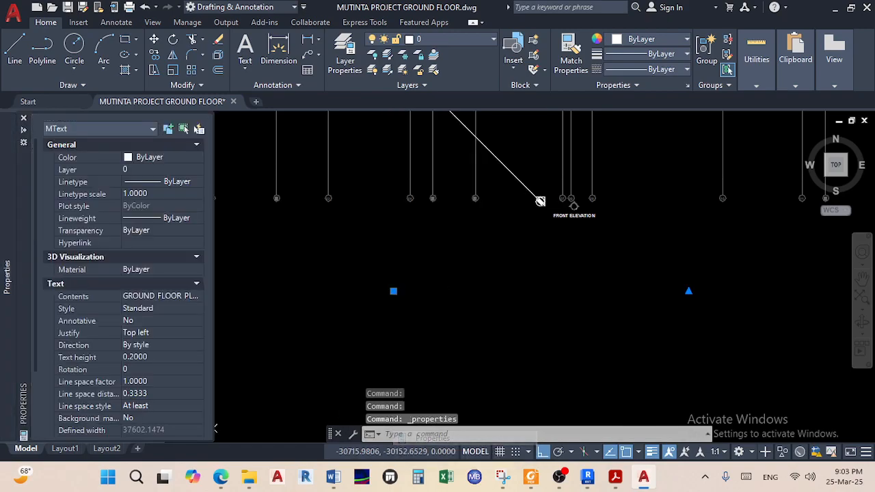
left_click(157, 356)
type("200")
key("Tab")
key("Escape")
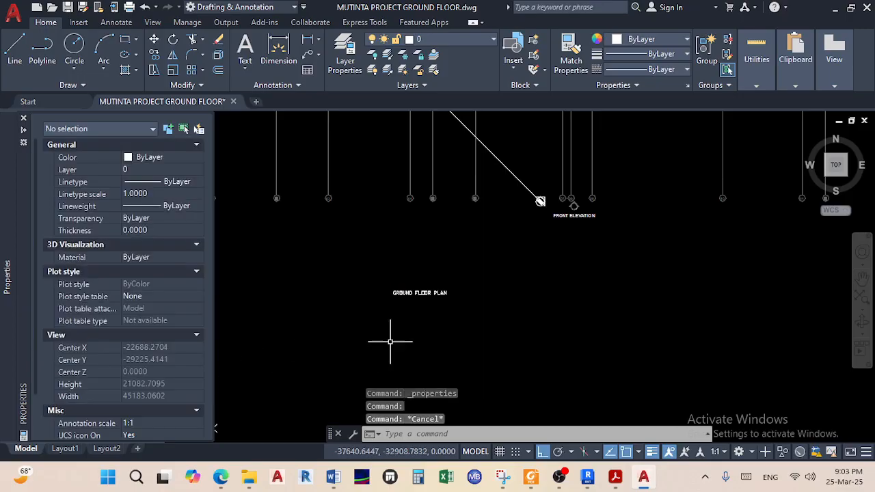
Raise the GROUND FLOOR PLAN label's text height to 400
scroll(437, 313, "up", 6)
scroll(435, 317, "down", 4)
left_click(423, 301)
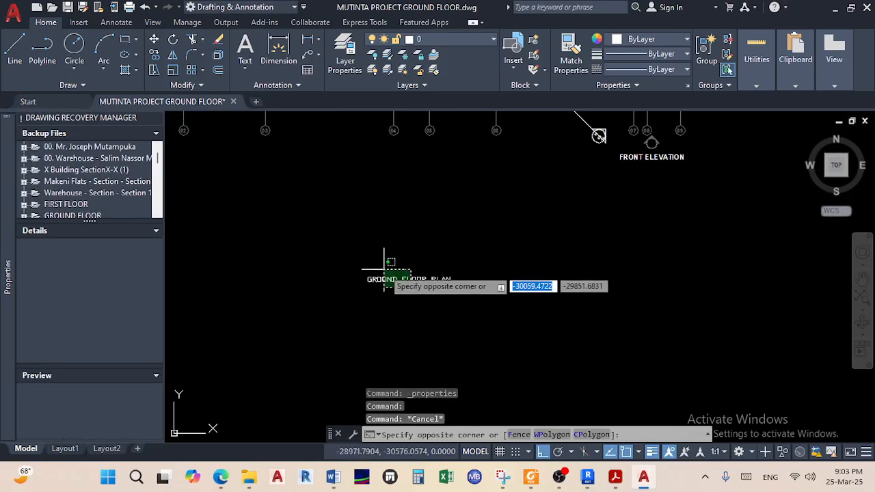
left_click(392, 275)
right_click(394, 274)
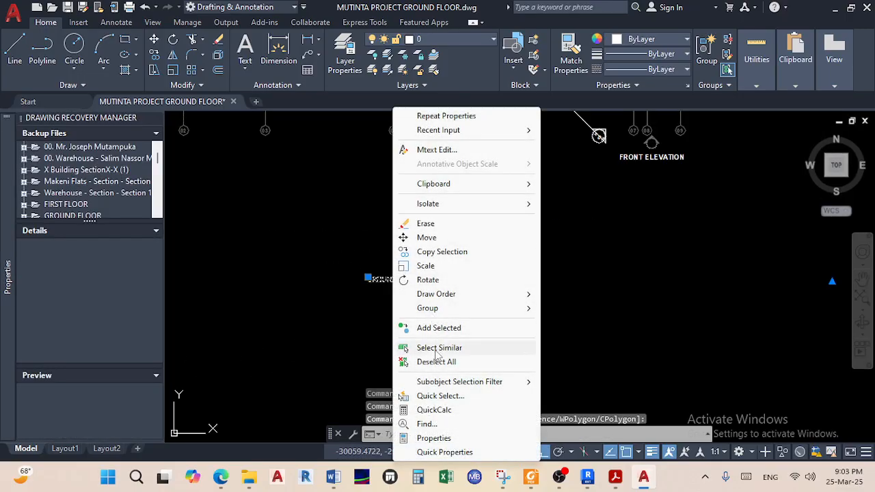
left_click(433, 438)
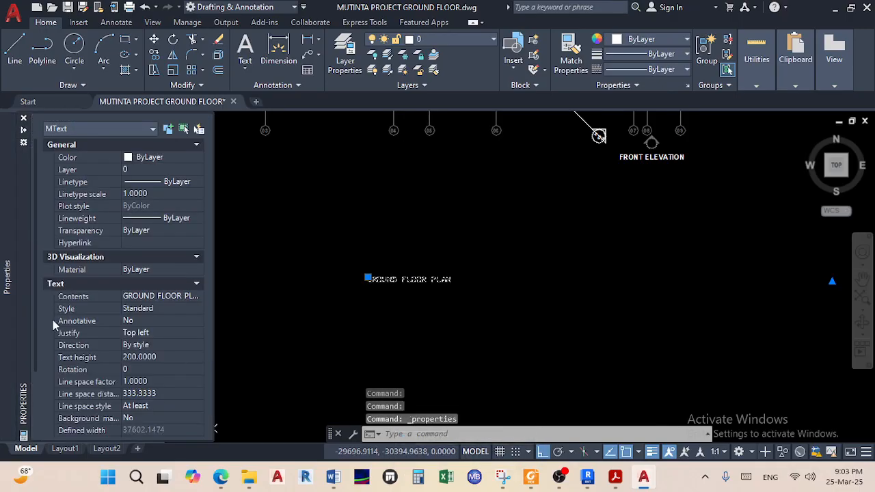
left_click(160, 353)
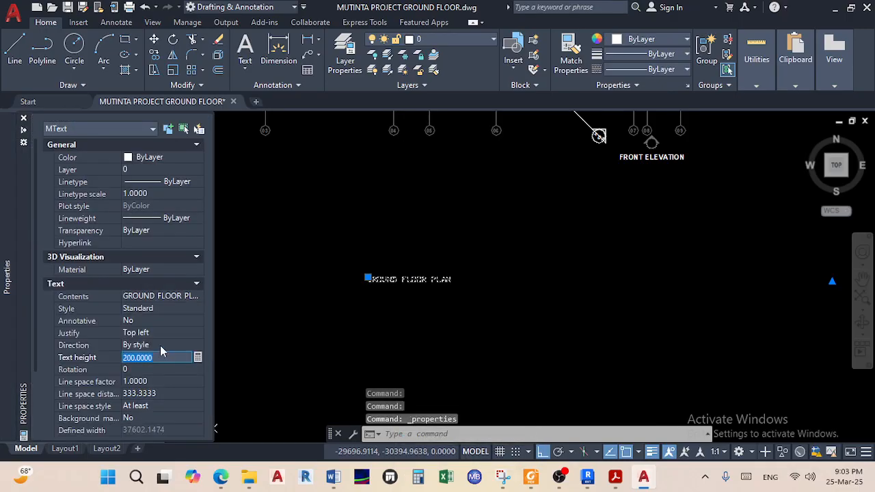
type("400")
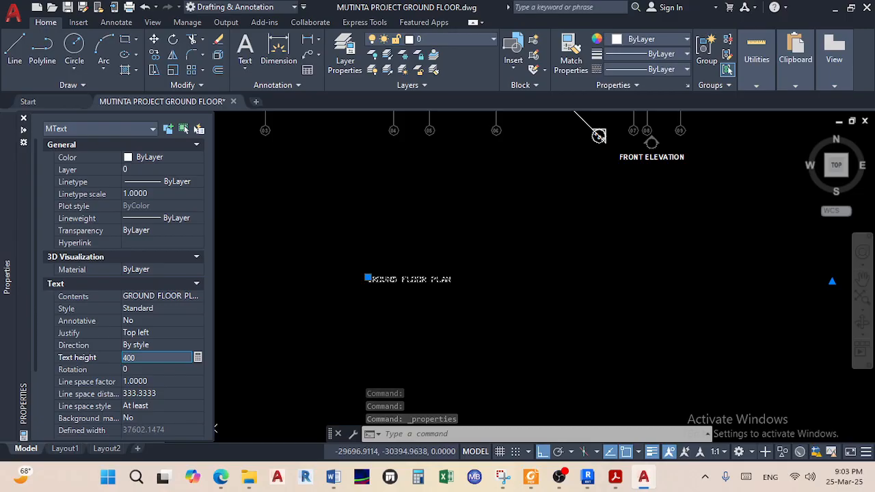
key("Tab")
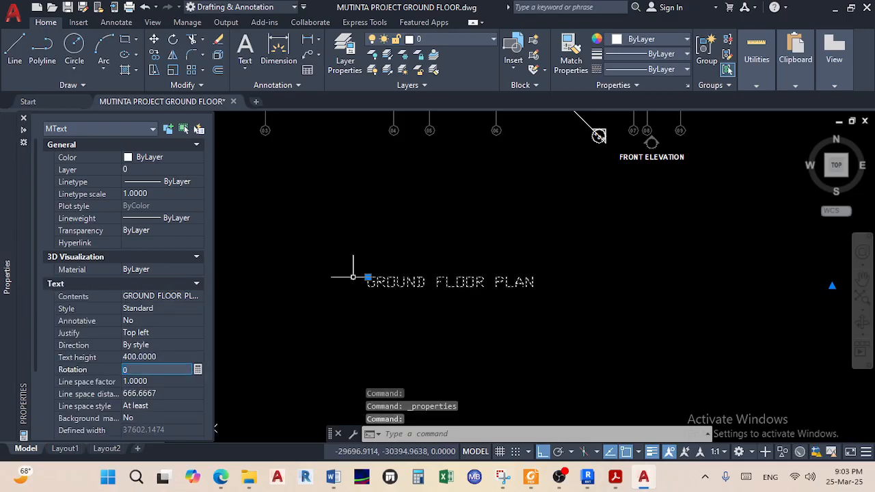
key("Escape")
scroll(400, 294, "down", 4)
scroll(395, 301, "up", 2)
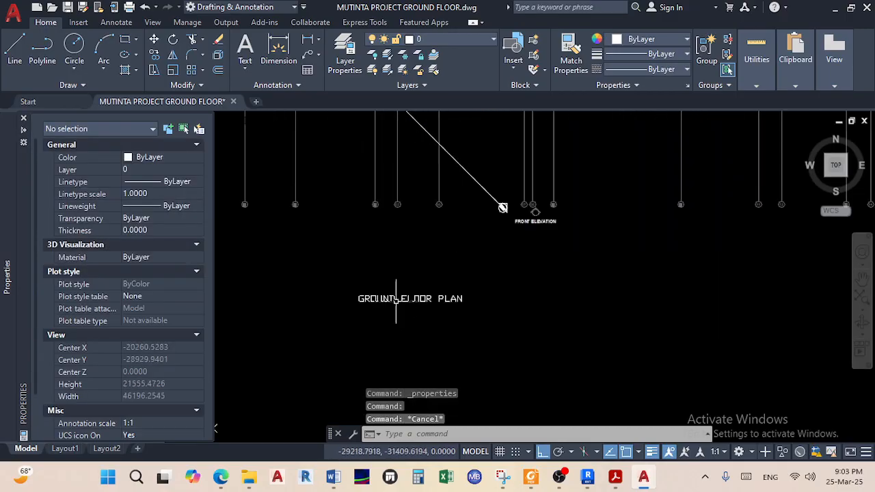
Change the GROUND FLOOR PLAN label's font to Arial Narrow
double_click(394, 298)
triple_click(394, 298)
left_click(369, 39)
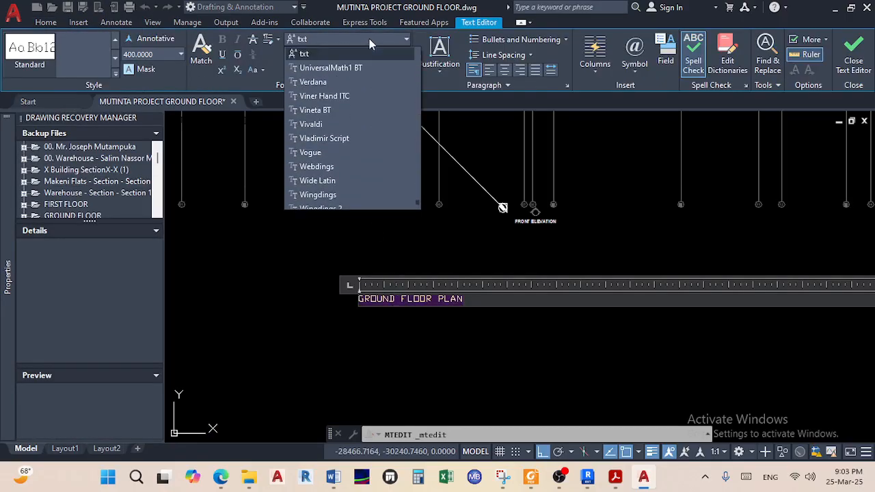
key("i")
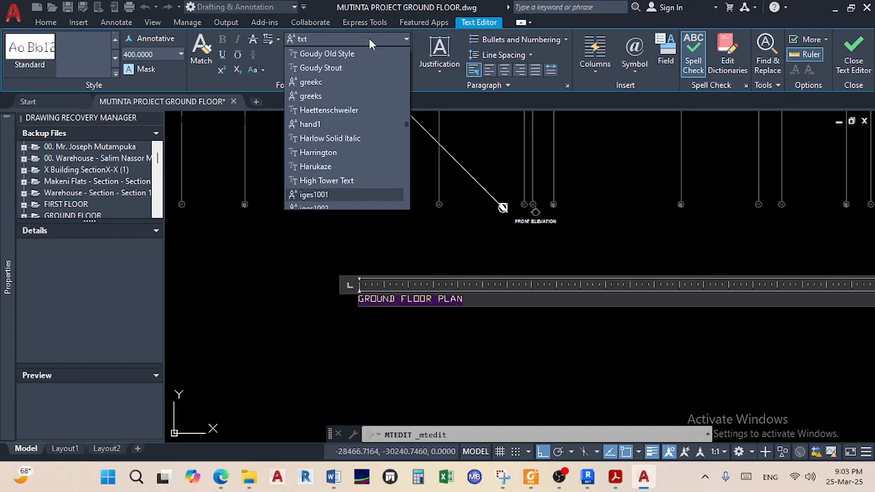
key("a")
key("a")
key("a")
key("a")
key("a")
key("a")
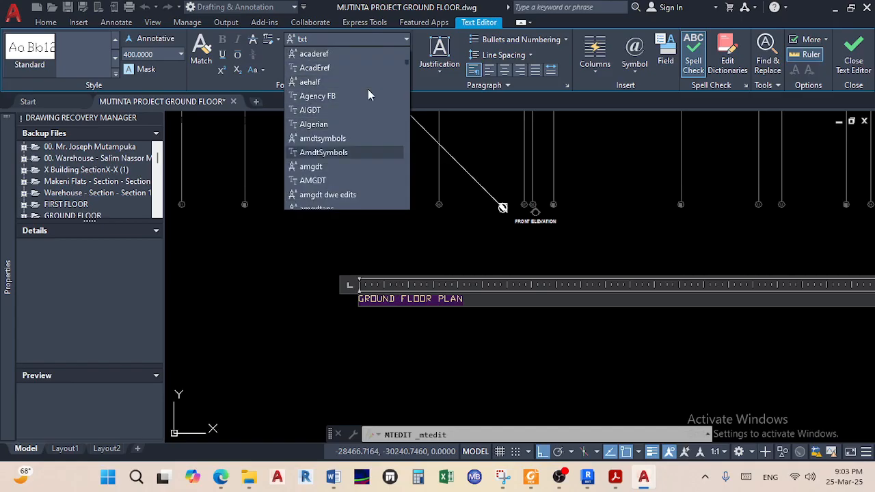
scroll(365, 110, "down", 5)
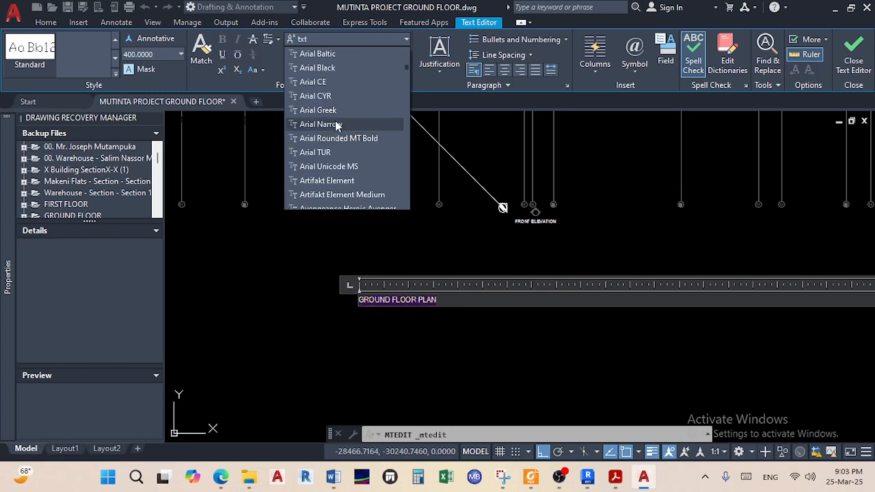
left_click(321, 125)
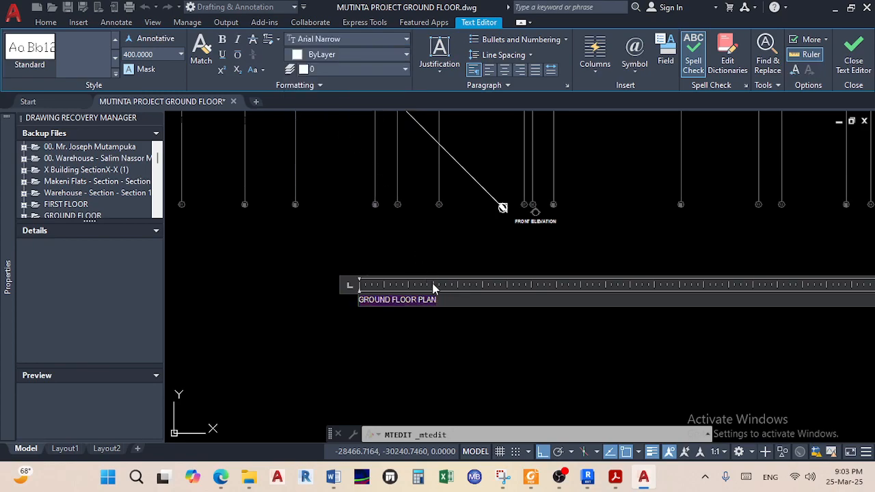
left_click(432, 321)
Set the label's text height to 1000 in Properties
left_click(432, 315)
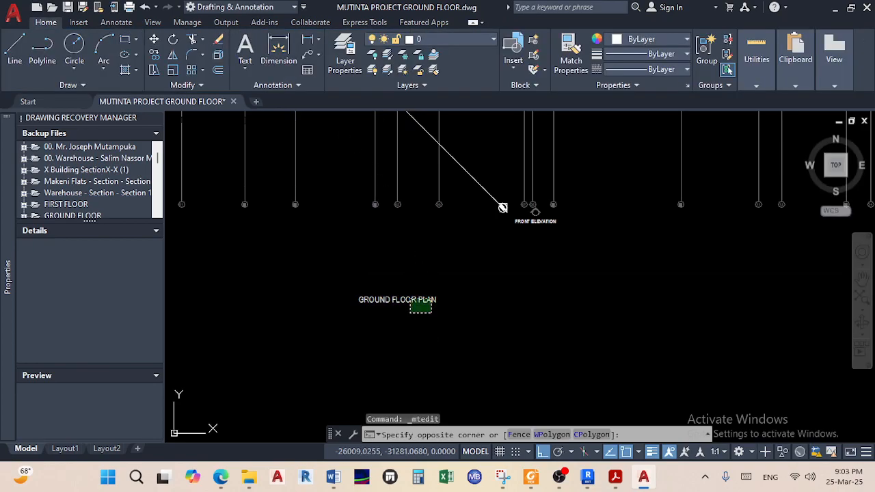
left_click(398, 281)
right_click(402, 306)
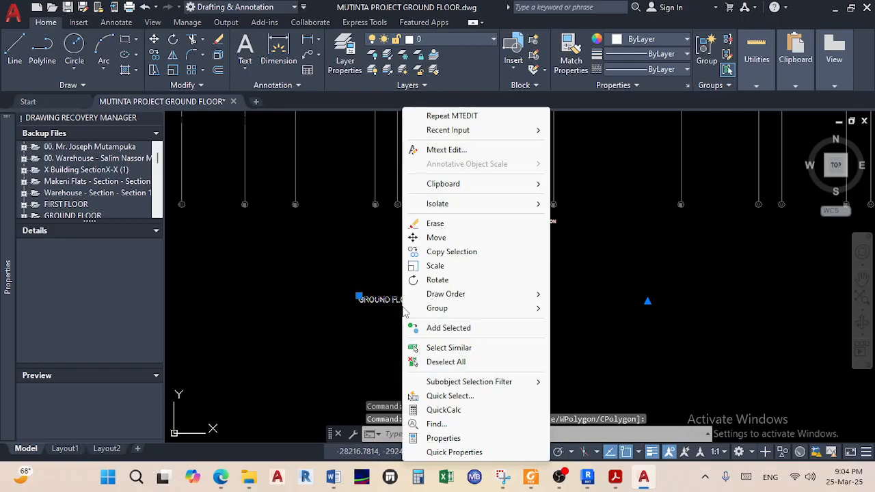
left_click(443, 438)
left_click(176, 356)
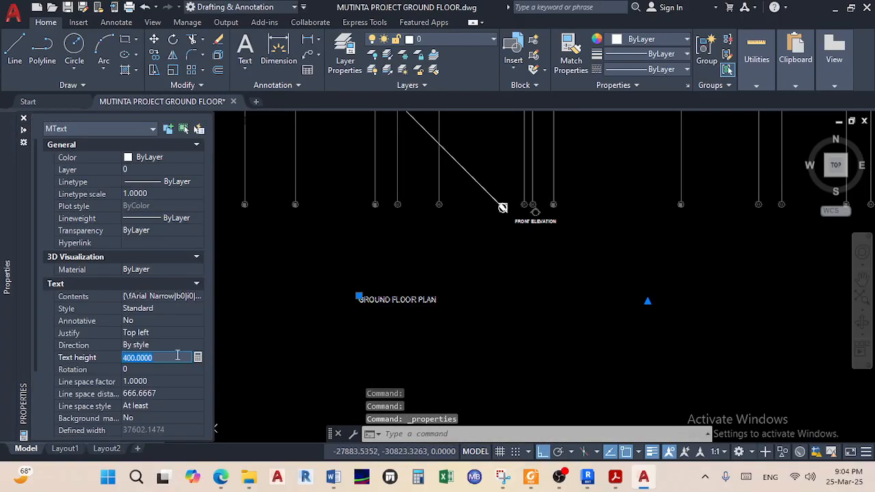
type("1000")
key("Tab")
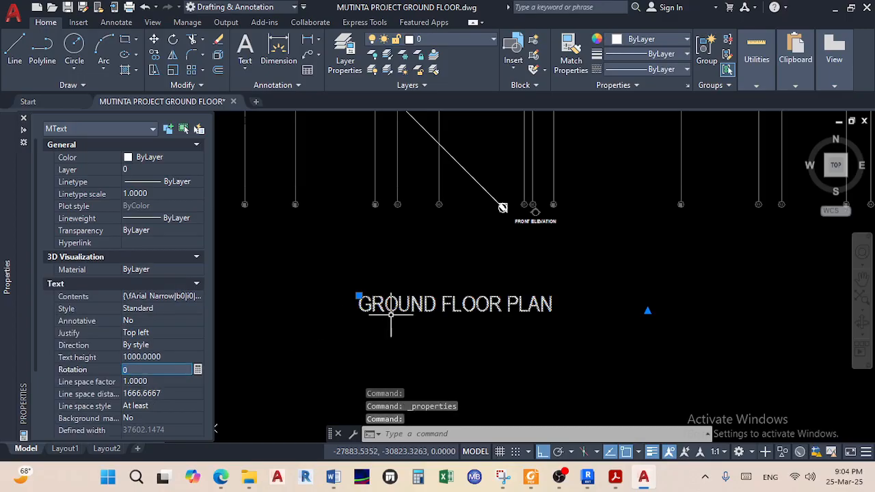
key("ctrl+1")
key("Escape")
Make the whole GROUND FLOOR PLAN label bold
double_click(412, 306)
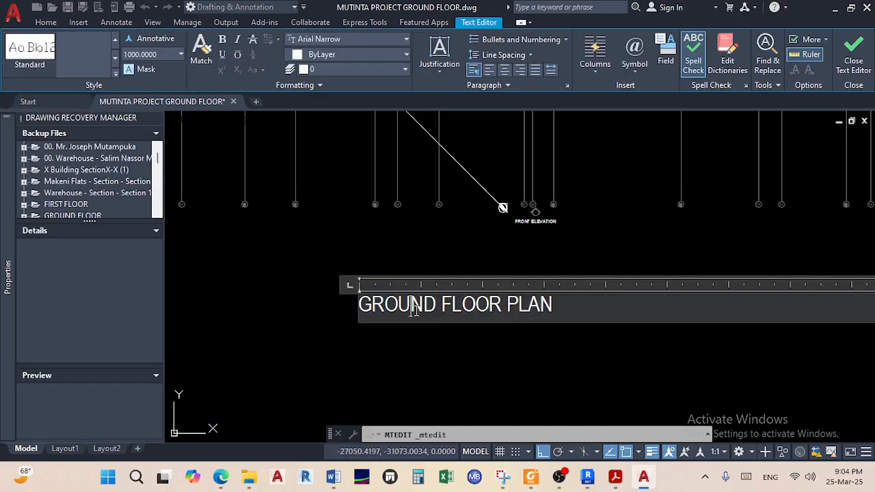
key("ctrl+a")
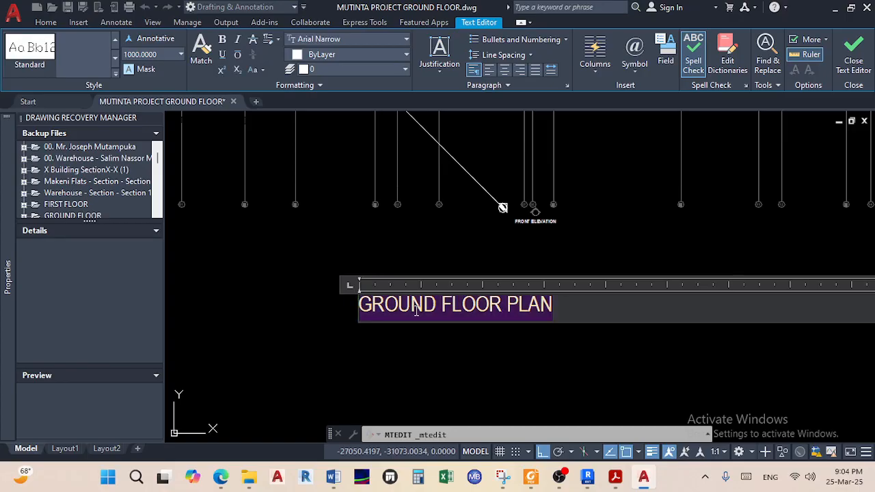
left_click(222, 39)
left_click(402, 366)
scroll(410, 362, "down", 5)
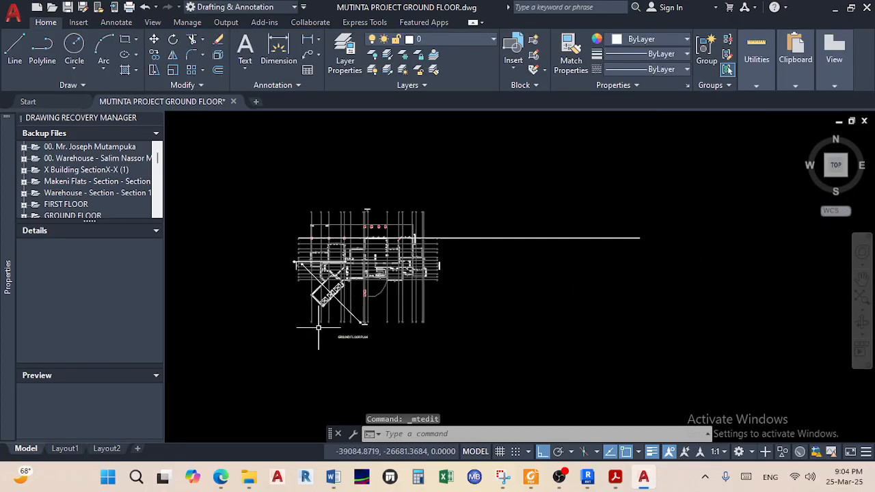
Move the GROUND FLOOR PLAN title into place beneath the ground-floor plan
scroll(421, 366, "up", 5)
left_click(425, 369)
scroll(319, 295, "down", 3)
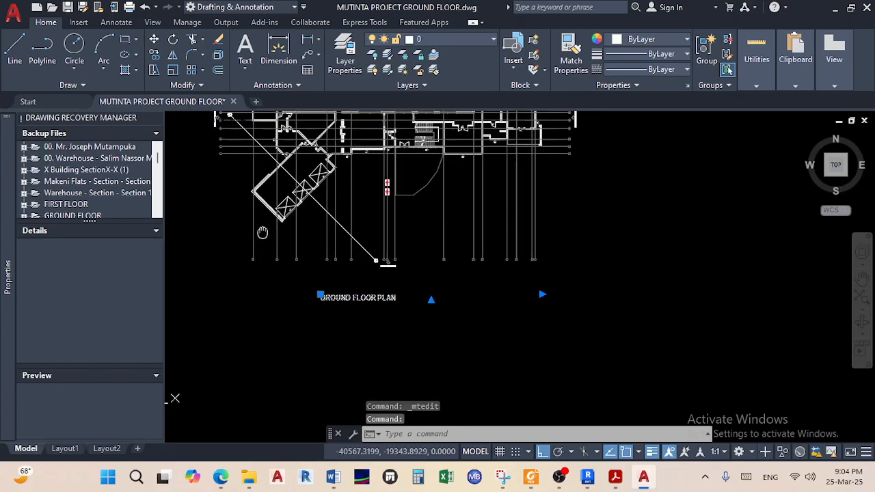
left_click(153, 39)
scroll(359, 328, "up", 2)
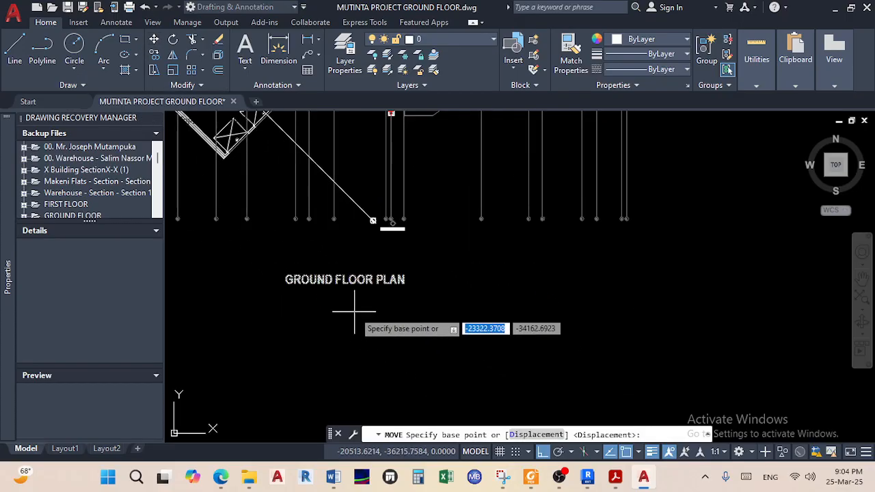
left_click(352, 265)
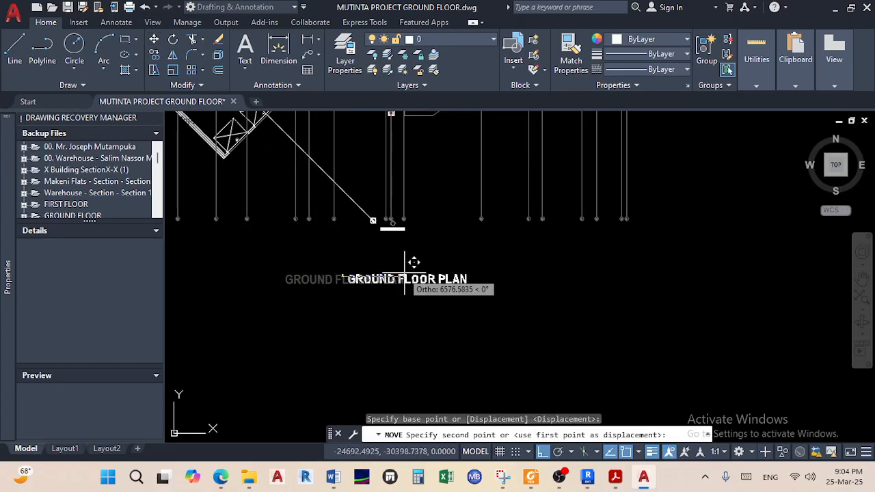
left_click(403, 263)
scroll(418, 318, "down", 3)
scroll(418, 318, "up", 4)
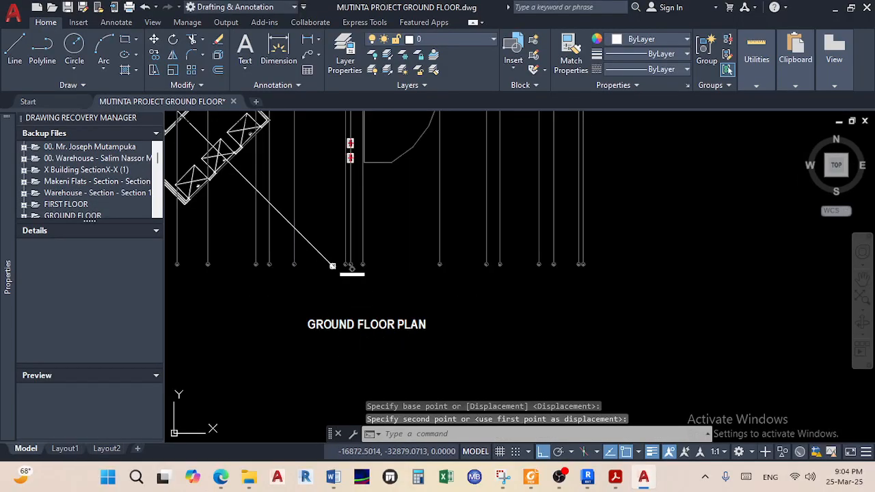
Save the ground floor drawing and bring the whole plan into view
key("ctrl+s")
scroll(288, 252, "down", 4)
middle_click_drag(287, 253, 294, 298)
scroll(295, 219, "up", 4)
scroll(295, 217, "down", 4)
middle_click_drag(295, 223, 295, 225)
Open MUTINTA PROJECT-FIRST FLOOR from the 01. DWGs folder
mouse_move(349, 486)
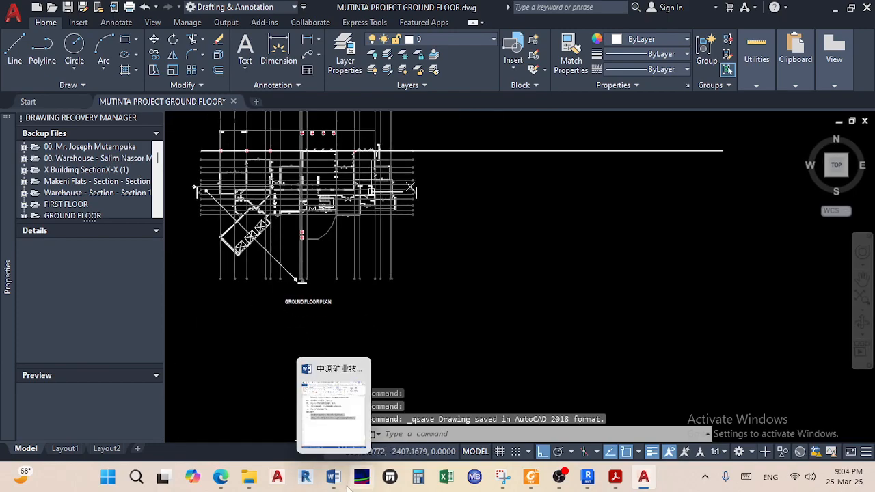
mouse_move(231, 483)
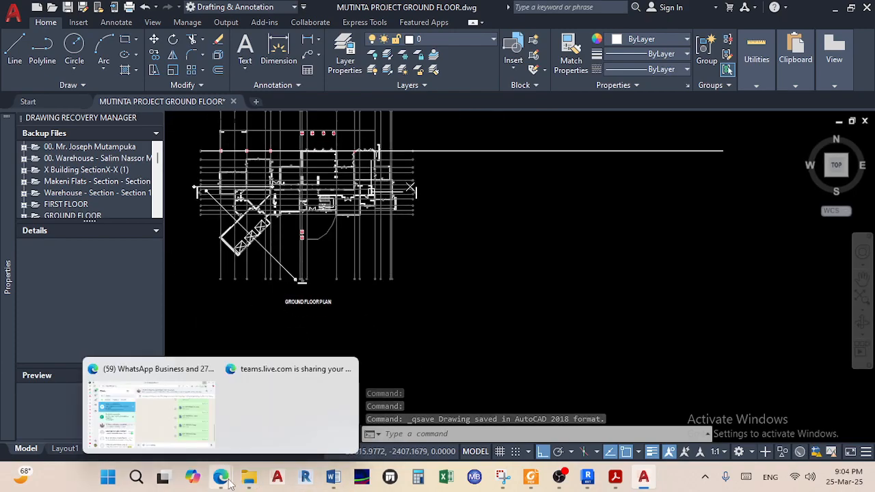
left_click(194, 449)
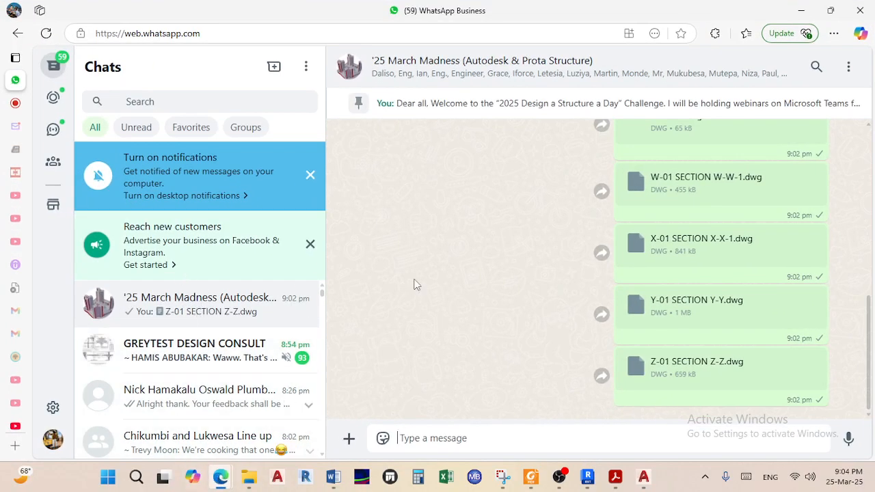
left_click(801, 11)
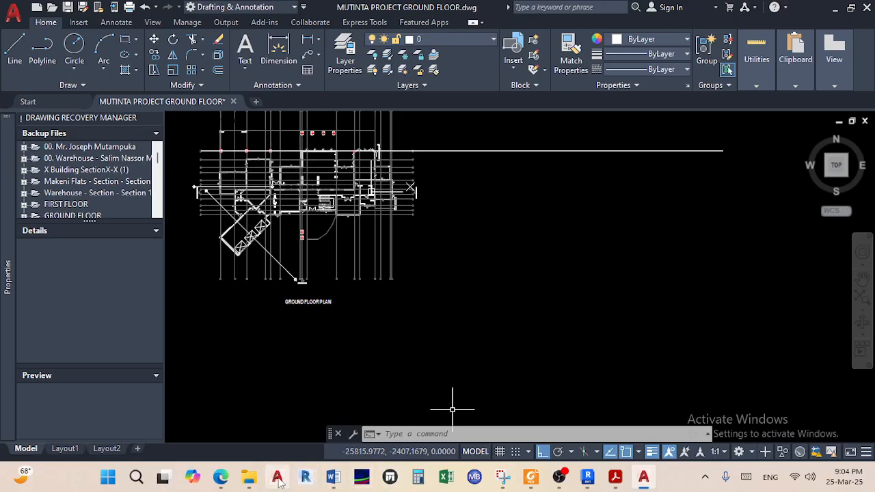
mouse_move(244, 478)
left_click(287, 429)
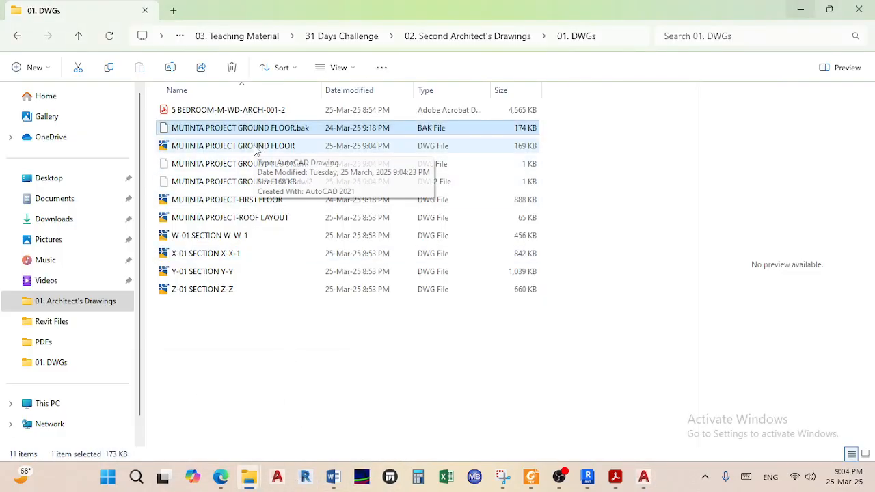
double_click(245, 204)
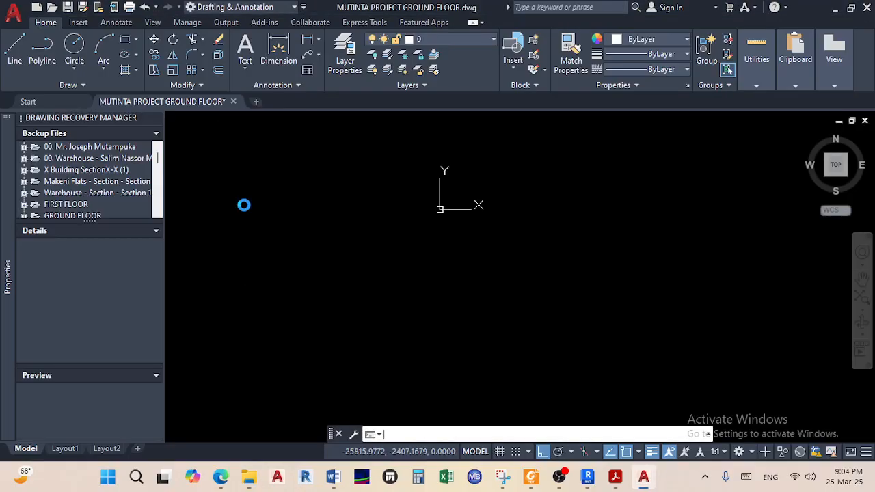
Window-select the entire first-floor plan (139 objects)
middle_click_drag(295, 190, 306, 215)
scroll(343, 256, "down", 2)
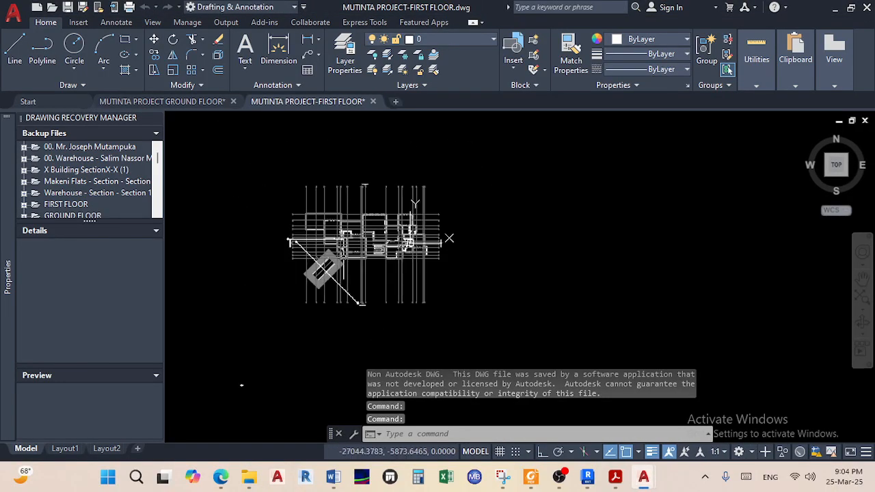
left_click(493, 321)
key("Escape")
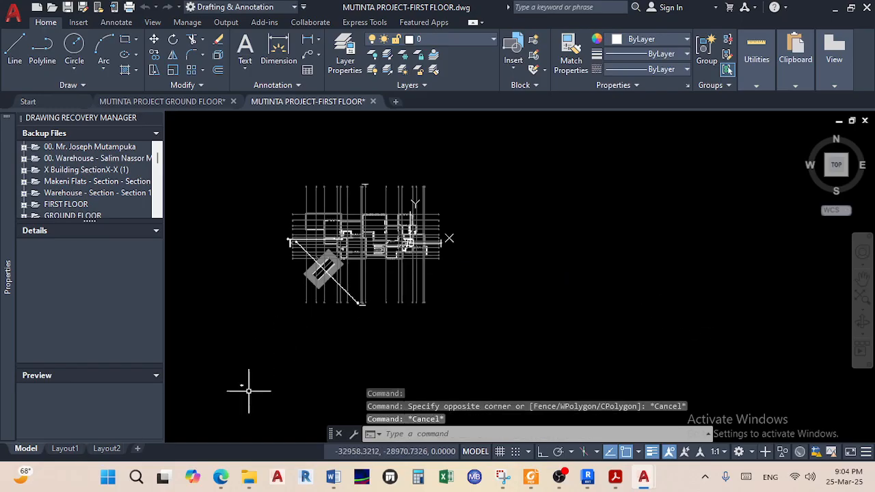
scroll(240, 376, "up", 3)
scroll(239, 354, "down", 5)
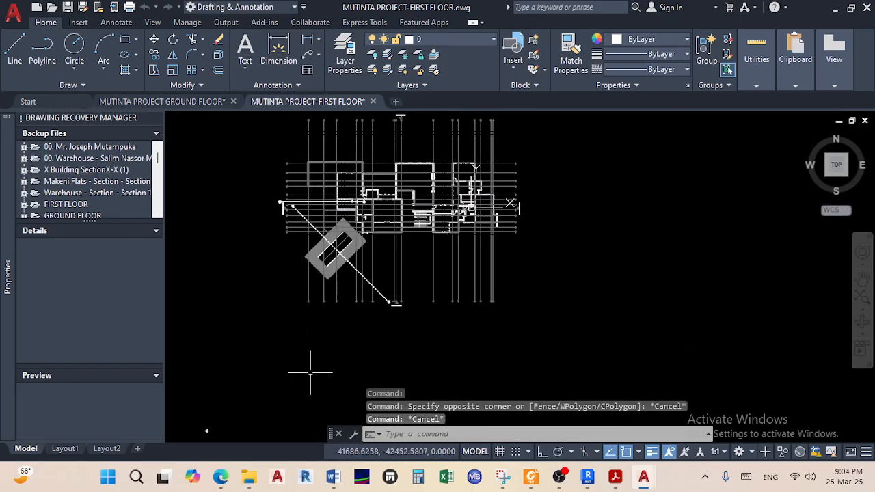
left_click(467, 336)
left_click(277, 155)
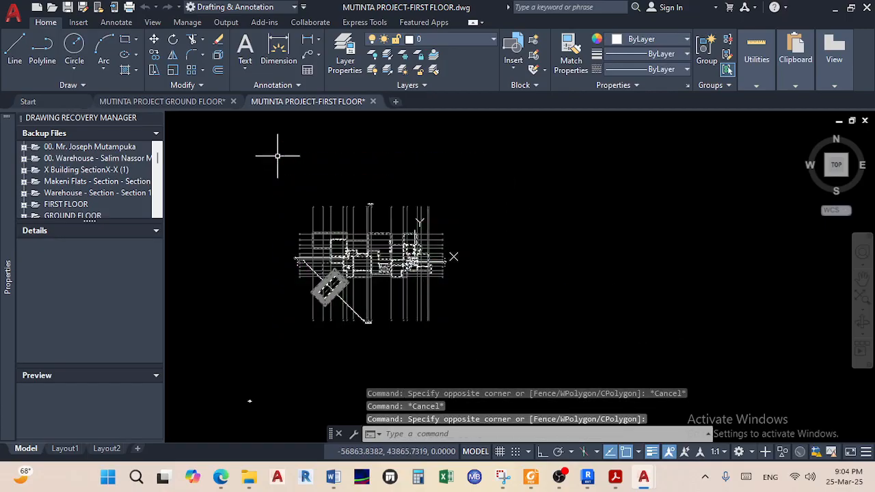
Copy the plan with base point at grid bubble A and return to the ground-floor drawing
right_click(316, 227)
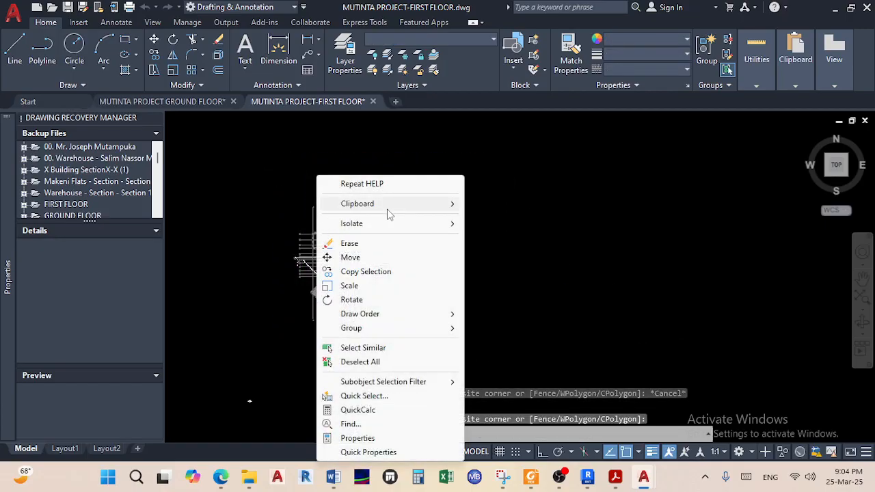
mouse_move(415, 211)
left_click(523, 232)
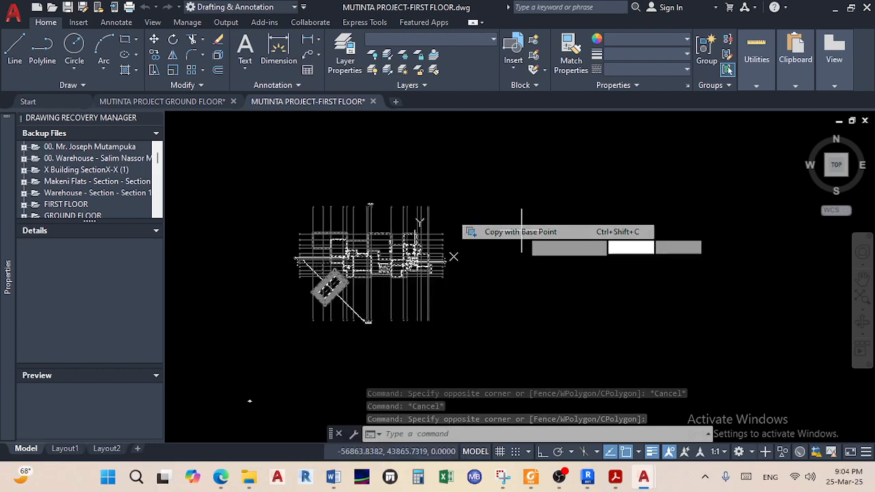
scroll(327, 219, "up", 6)
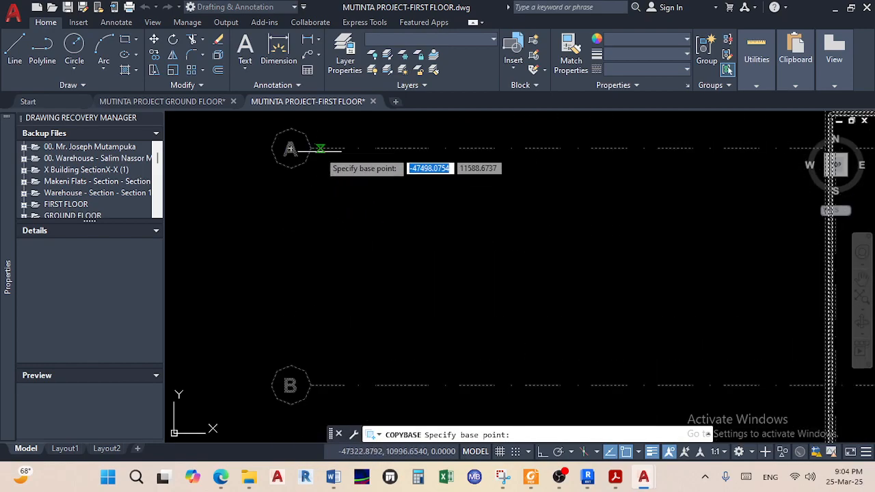
left_click(311, 147)
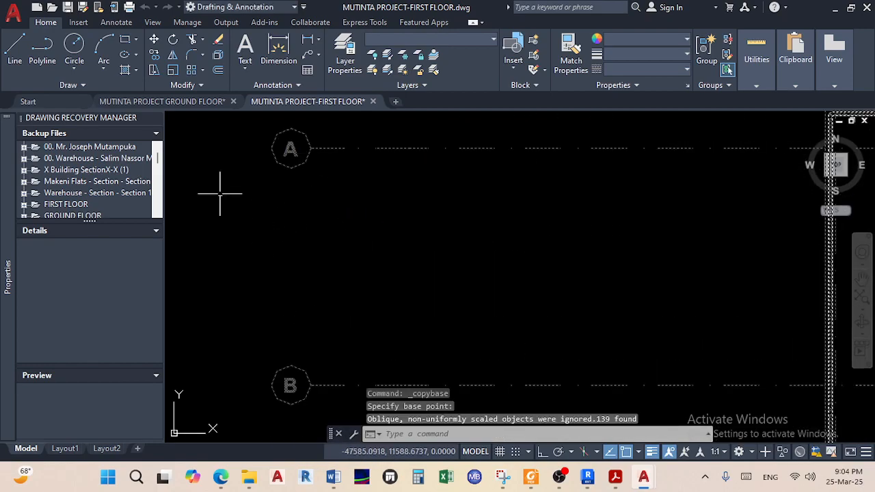
left_click(178, 104)
scroll(347, 219, "down", 3)
scroll(392, 242, "up", 1)
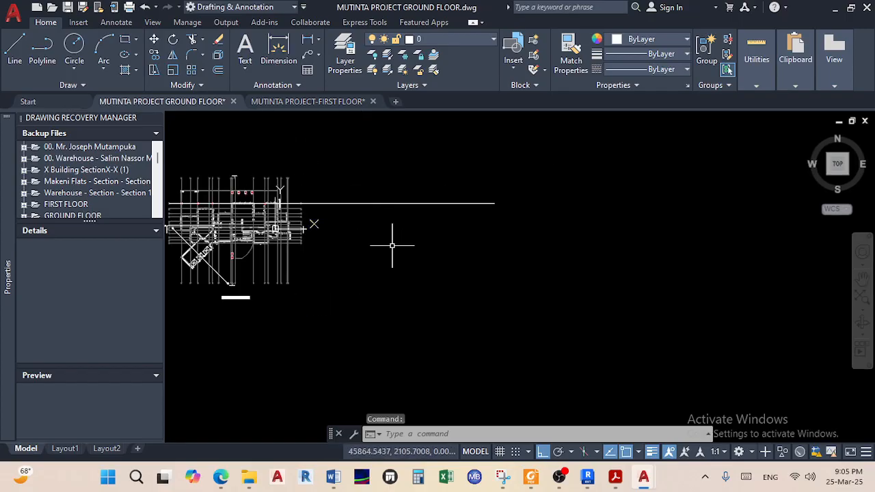
right_click(394, 244)
Paste the copied first-floor plan into the drawing, placed right of the ground-floor plan
mouse_move(512, 48)
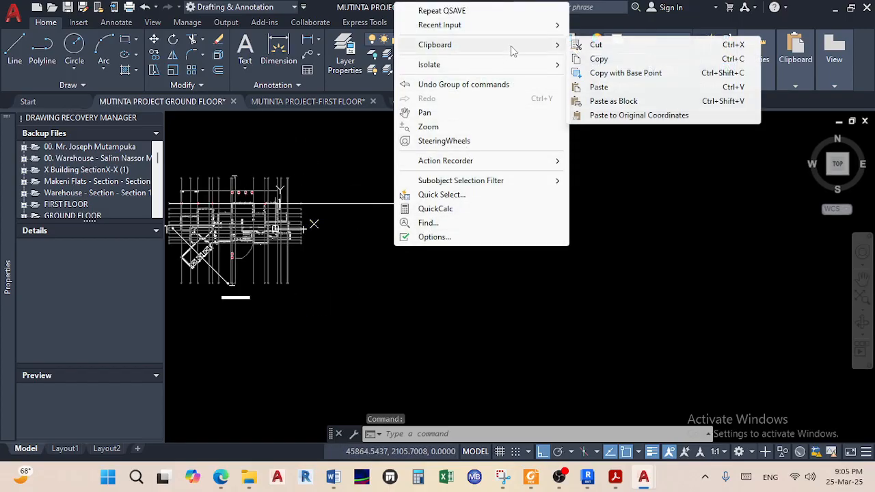
left_click(601, 87)
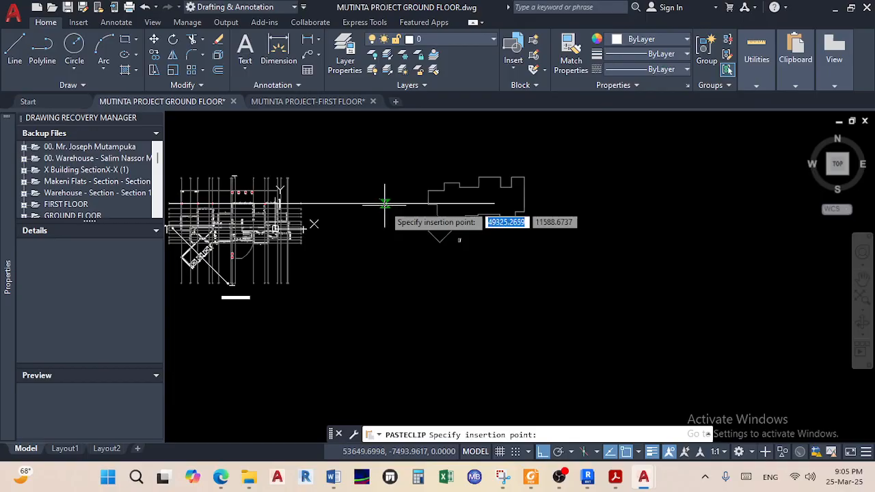
scroll(365, 202, "up", 5)
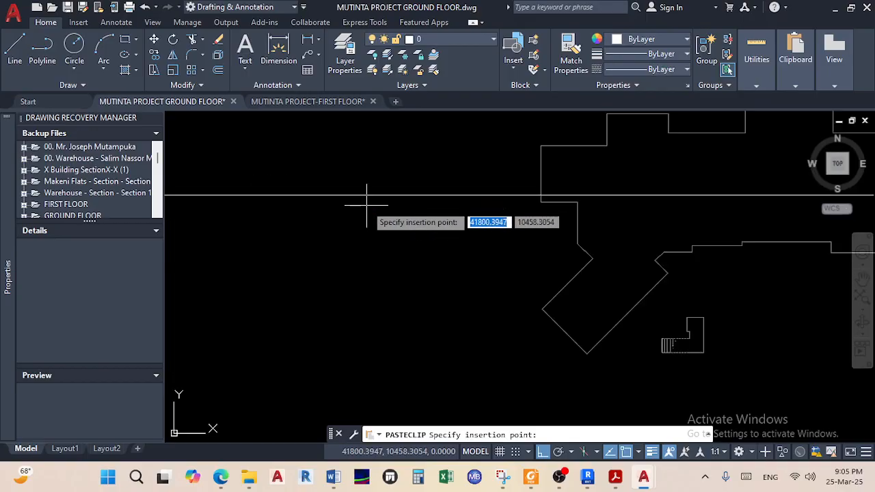
left_click(351, 192)
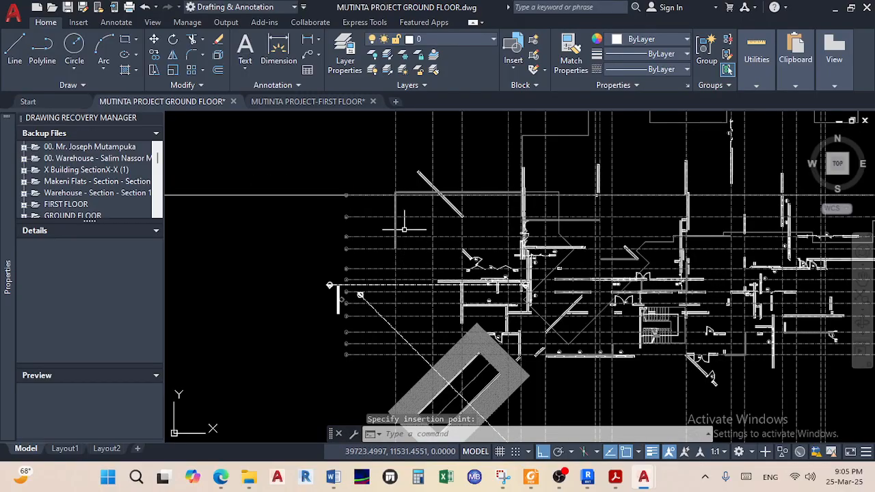
scroll(355, 190, "up", 8)
scroll(369, 196, "down", 17)
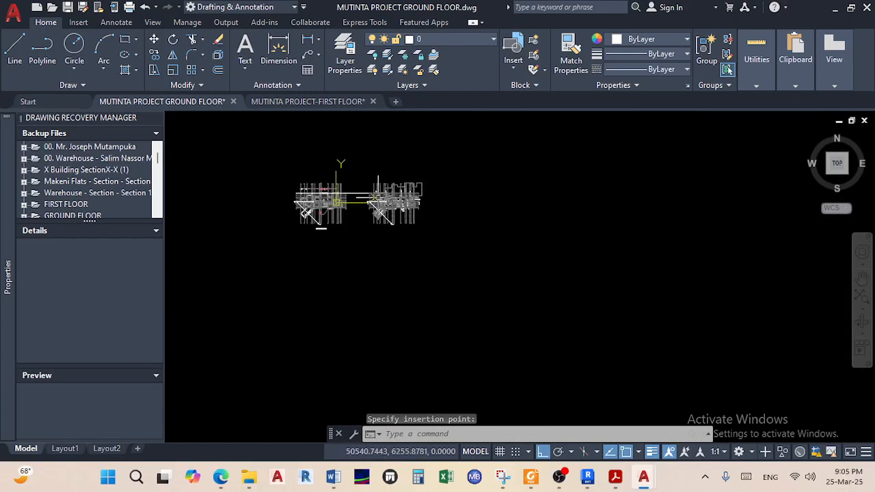
scroll(369, 201, "up", 10)
Copy the GROUND FLOOR PLAN title to a spot beneath the first-floor plan
left_click(305, 254)
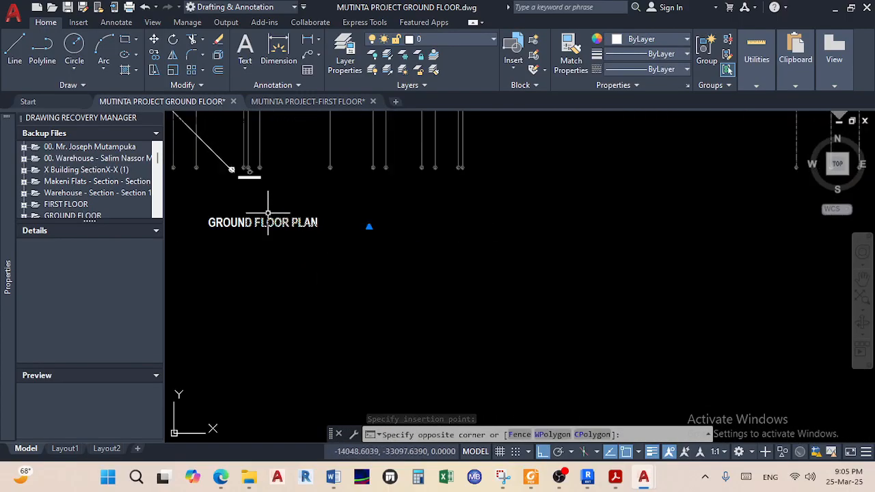
left_click(268, 214)
left_click(155, 55)
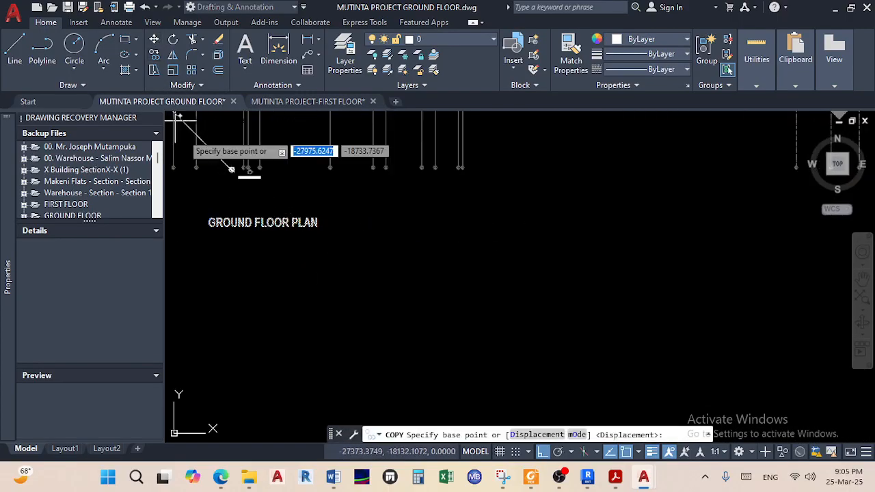
left_click(230, 212)
scroll(332, 246, "down", 5)
scroll(342, 250, "up", 5)
scroll(342, 236, "down", 2)
scroll(325, 225, "up", 2)
left_click(334, 217)
key("Escape")
key("Escape")
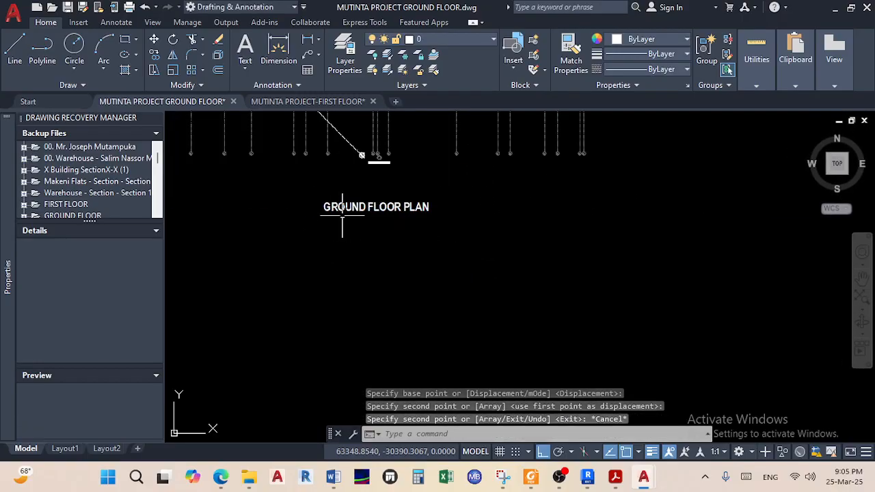
Change the copied title to FIRST FLOOR PLAN and save the drawing
double_click(375, 208)
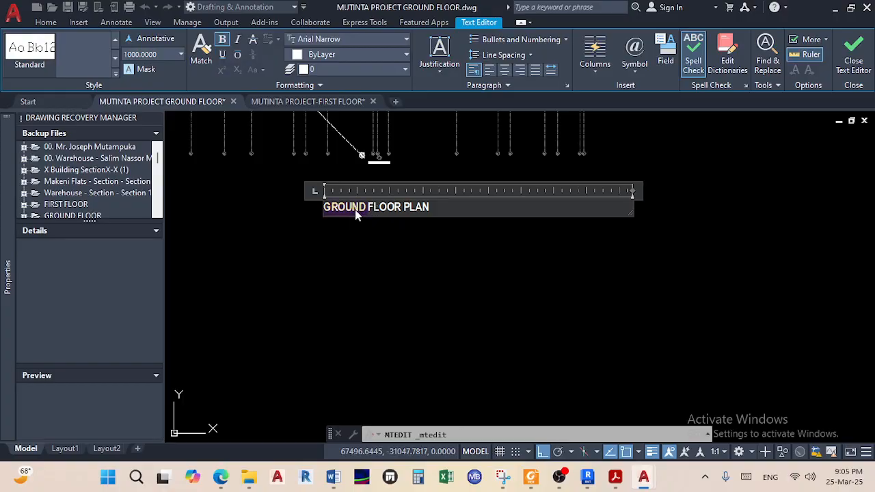
type("FIRST")
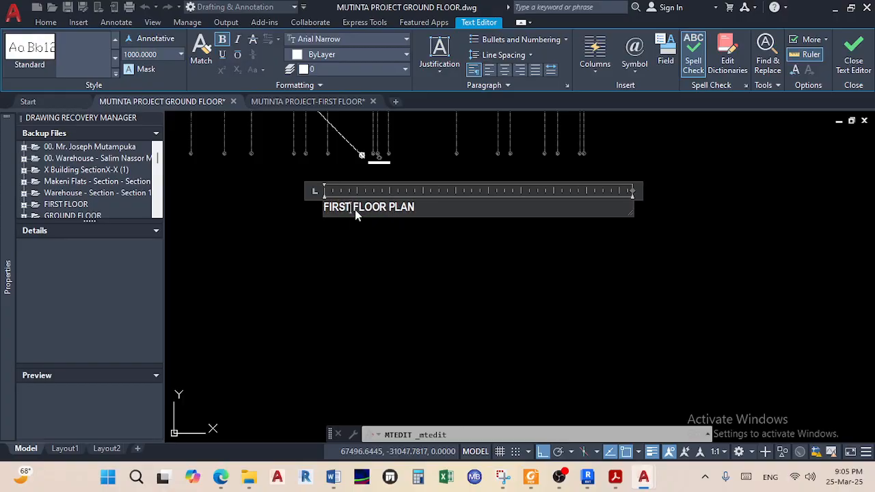
left_click(528, 252)
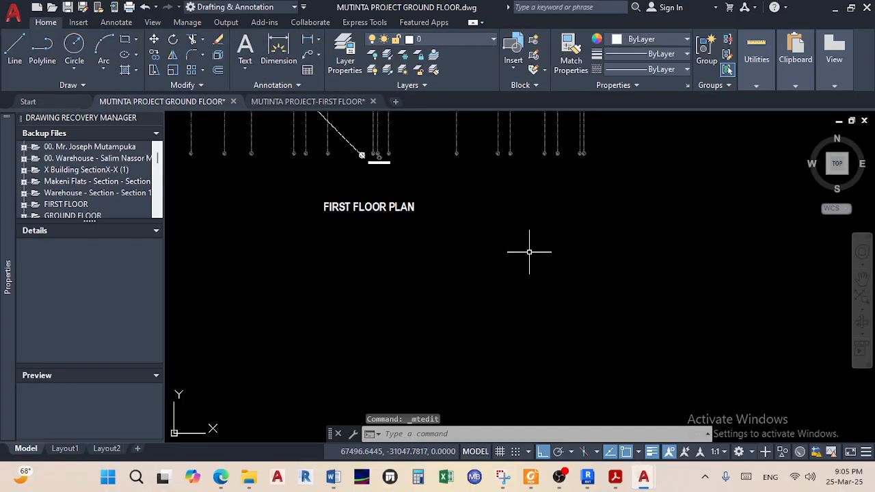
key("ctrl+s")
Stretch the long horizontal line's right end past the first-floor plan
scroll(443, 236, "down", 6)
middle_click_drag(439, 235, 430, 297)
scroll(427, 226, "up", 4)
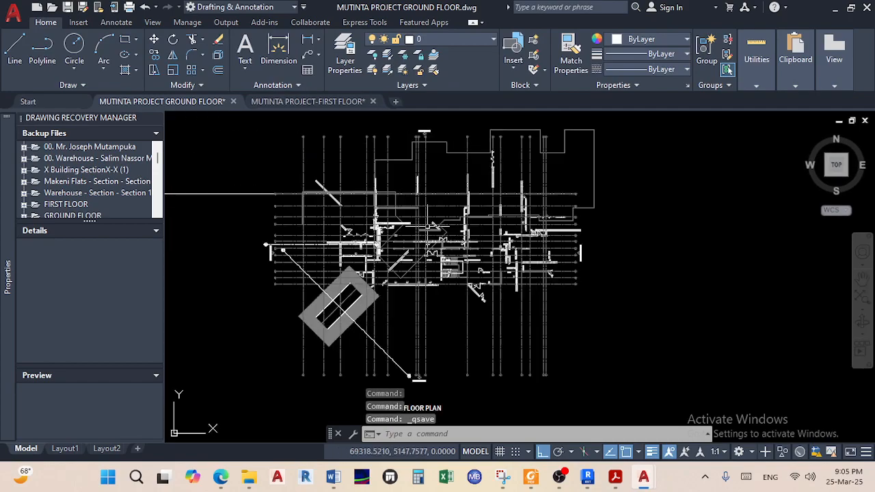
middle_click_drag(213, 192, 348, 205)
scroll(348, 221, "up", 3)
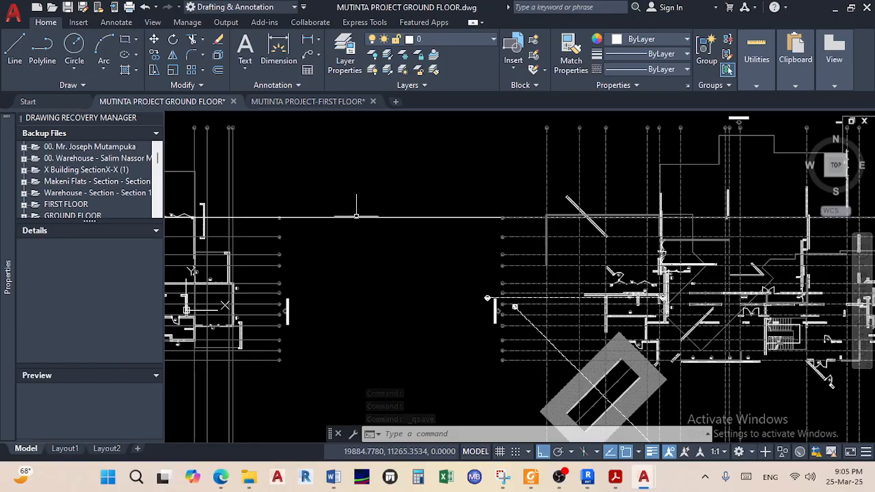
scroll(389, 217, "down", 3)
middle_click_drag(670, 219, 426, 213)
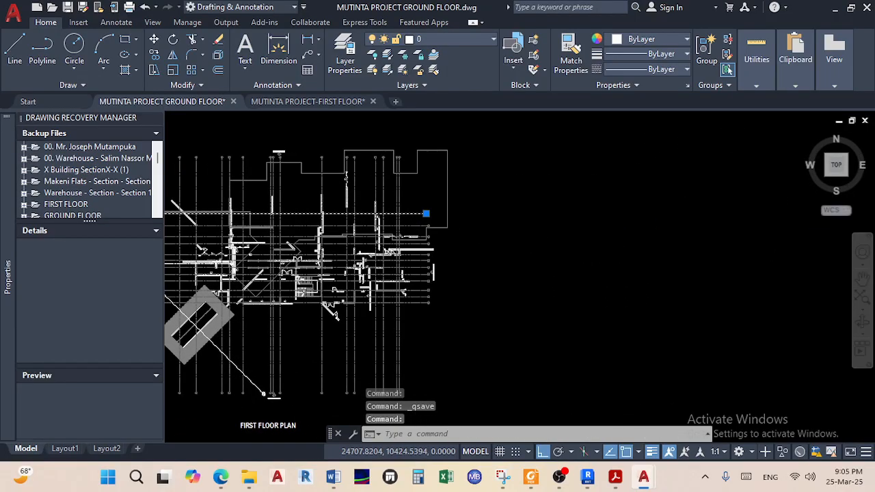
left_click(427, 214)
scroll(499, 212, "down", 3)
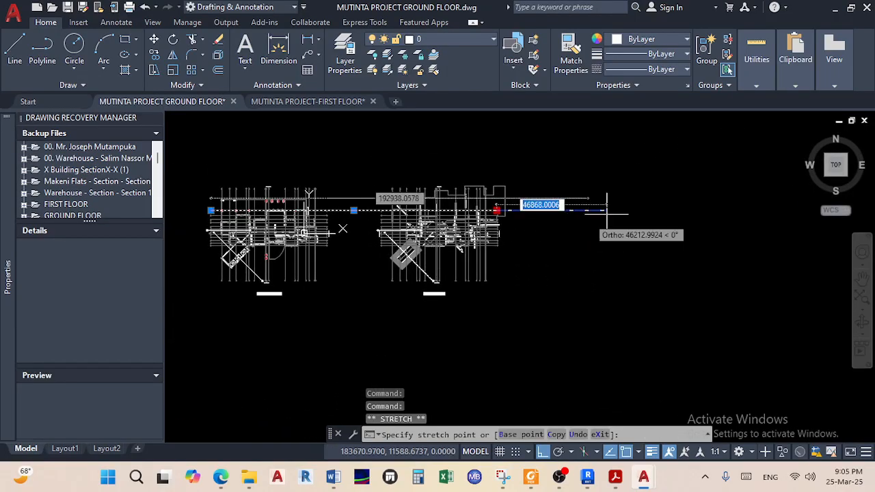
left_click(747, 212)
key("Escape")
key("Escape")
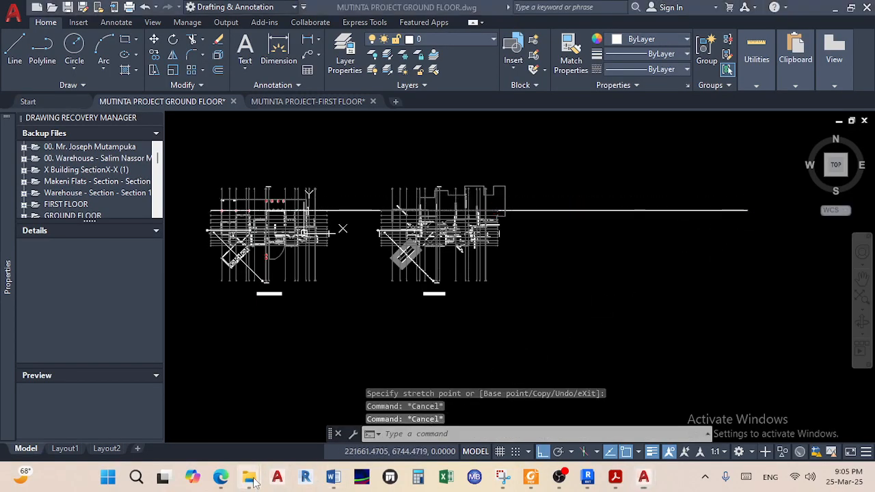
Open the MUTINTA PROJECT-ROOF LAYOUT drawing from the drawings folder
mouse_move(249, 477)
left_click(289, 420)
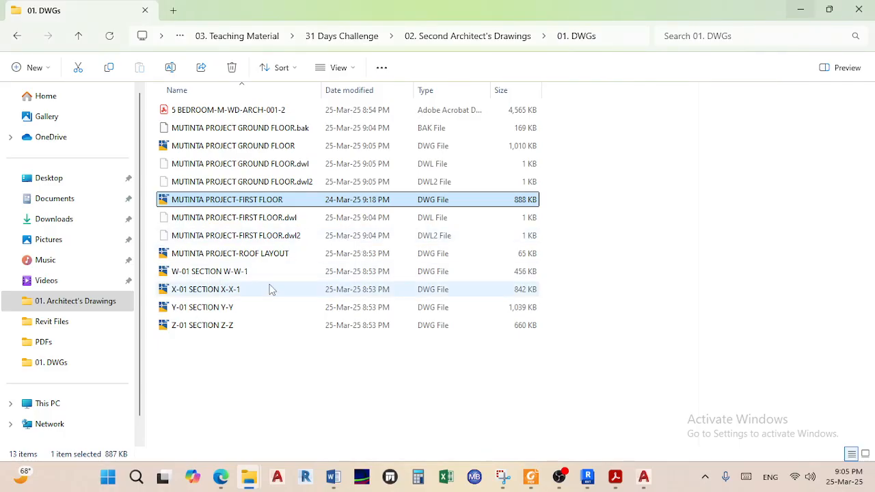
double_click(276, 254)
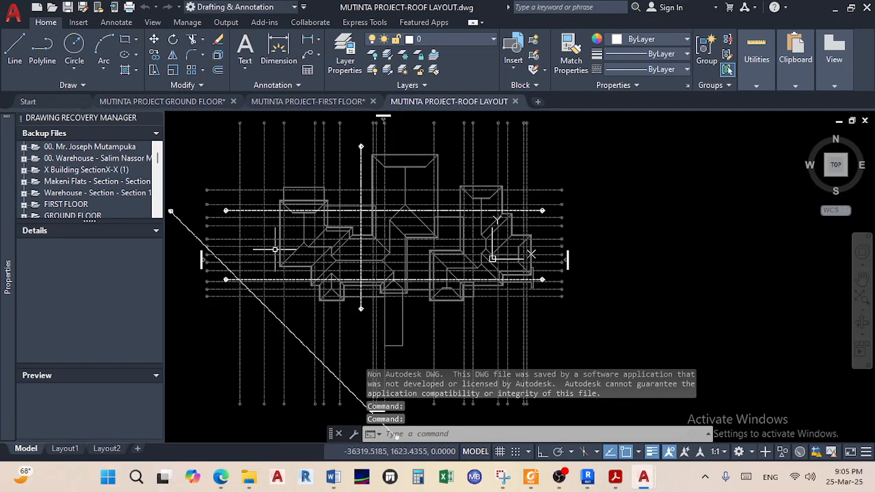
Copy the whole roof layout with base point at grid marker A, then return to the ground-floor drawing
scroll(427, 223, "down", 6)
left_click(537, 319)
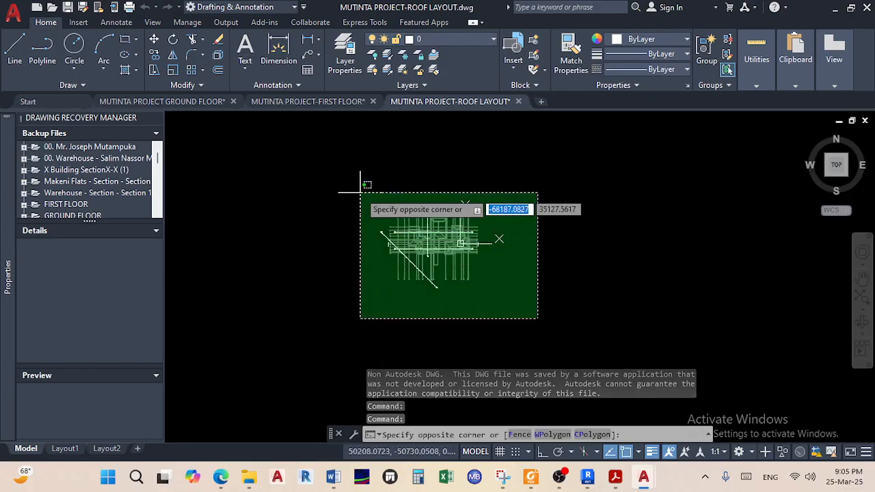
left_click(354, 186)
scroll(395, 225, "up", 7)
right_click(431, 252)
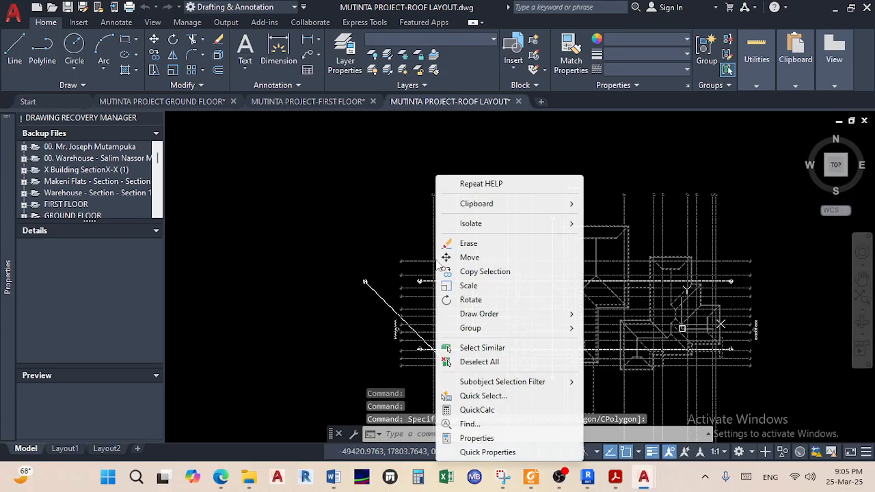
mouse_move(514, 206)
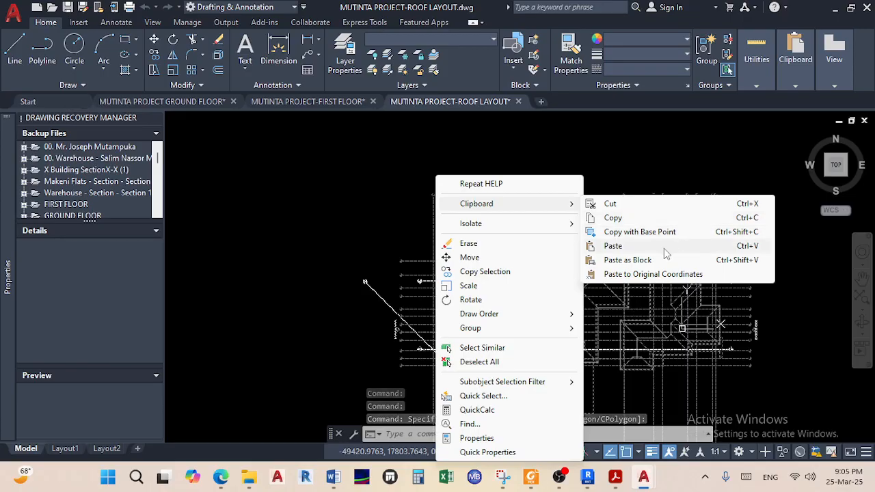
left_click(640, 232)
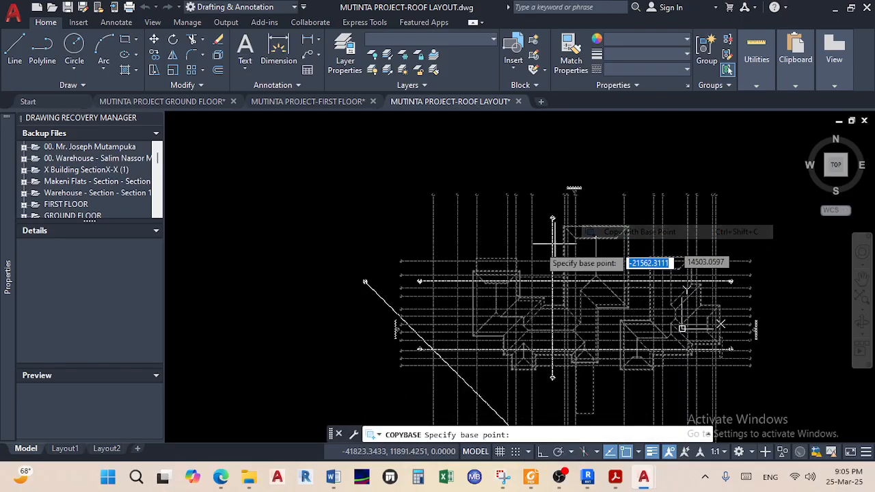
scroll(401, 254, "up", 8)
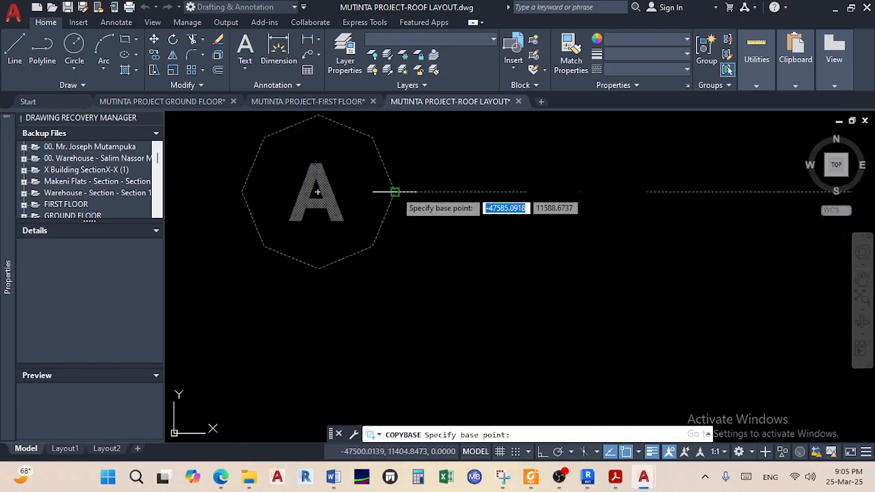
left_click(394, 192)
left_click(191, 103)
scroll(283, 172, "down", 5)
Paste the roof layout right of the first-floor plan and select the FIRST FLOOR PLAN label
right_click(334, 194)
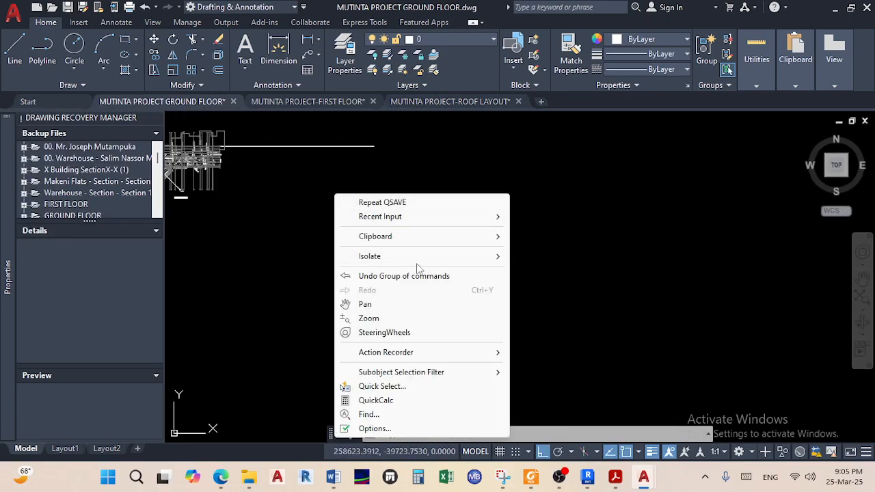
mouse_move(441, 239)
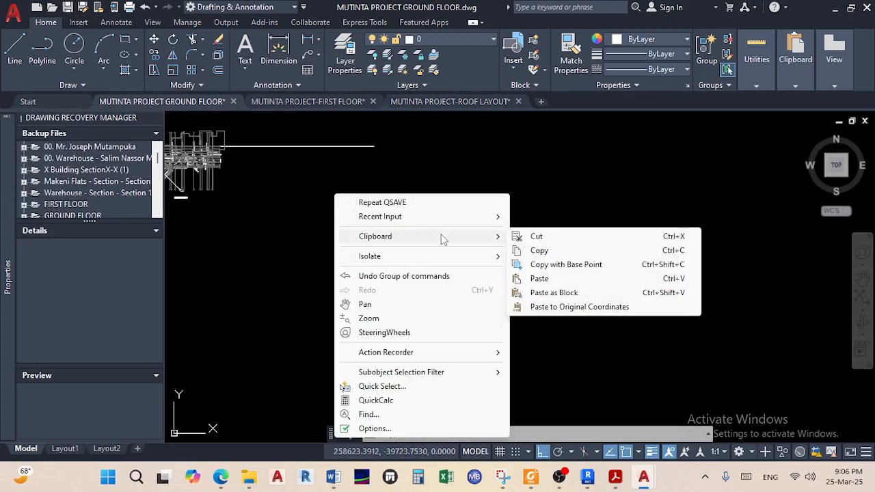
left_click(554, 280)
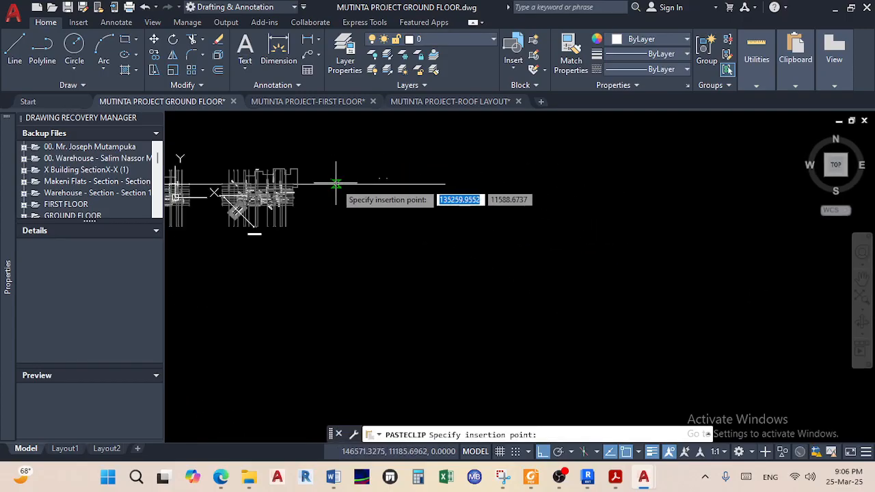
left_click(329, 186)
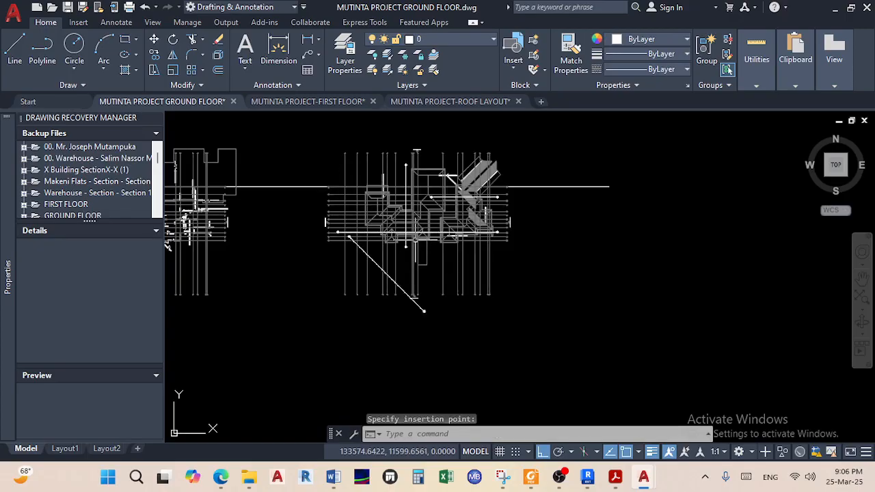
scroll(328, 274, "down", 2)
scroll(346, 291, "up", 8)
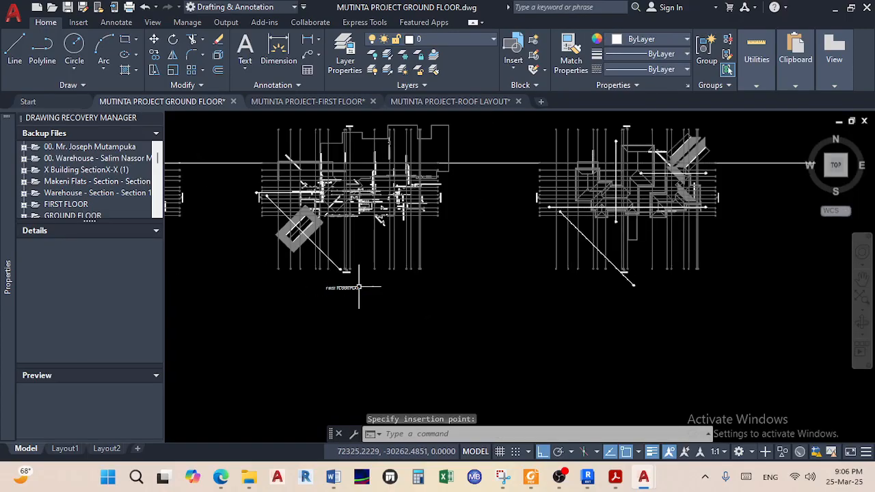
left_click(331, 293)
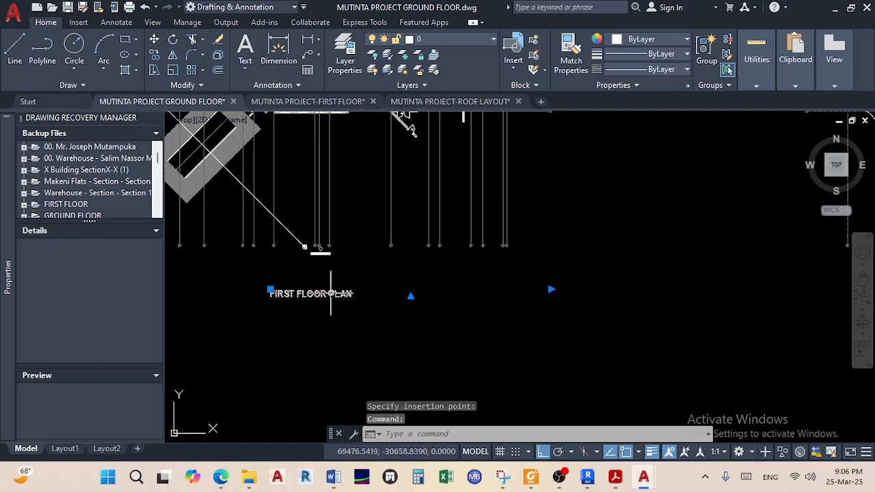
Move the FIRST FLOOR PLAN label to a new position under its plan
left_click(154, 39)
left_click(315, 293)
scroll(370, 321, "down", 5)
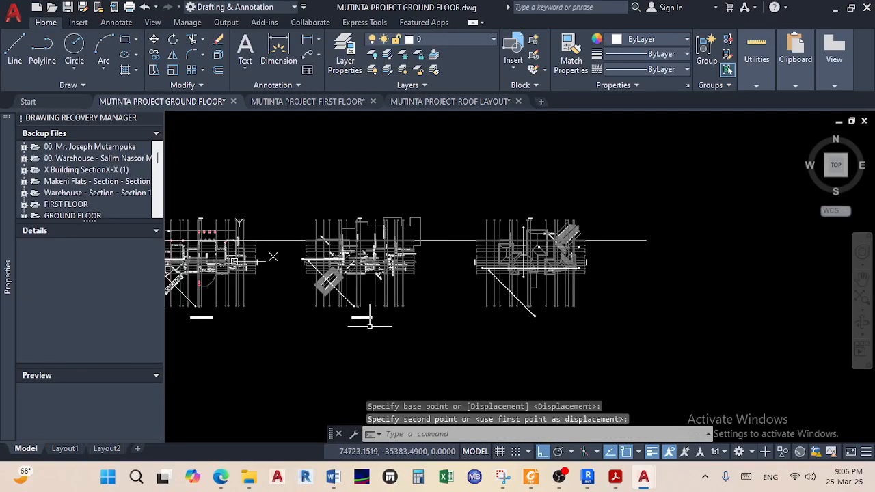
scroll(374, 328, "up", 5)
Copy the FIRST FLOOR PLAN label to a spot beneath the roof plan
left_click(373, 319)
left_click(318, 291)
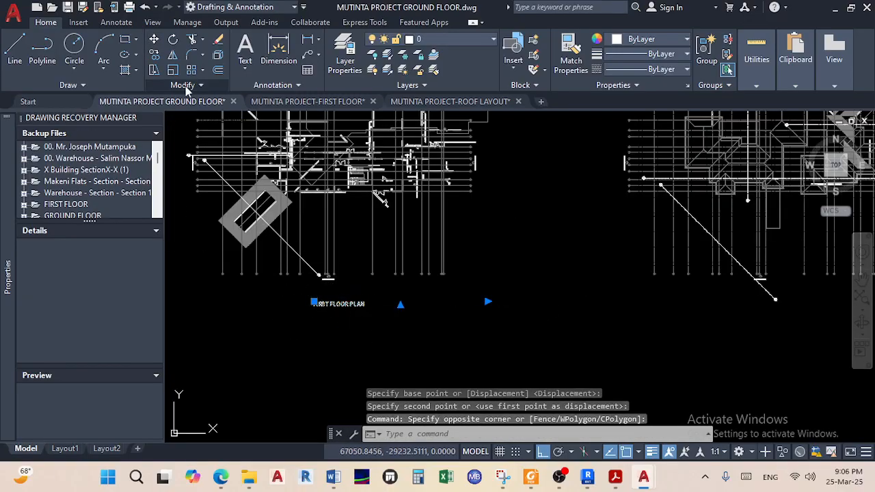
left_click(154, 56)
left_click(313, 302)
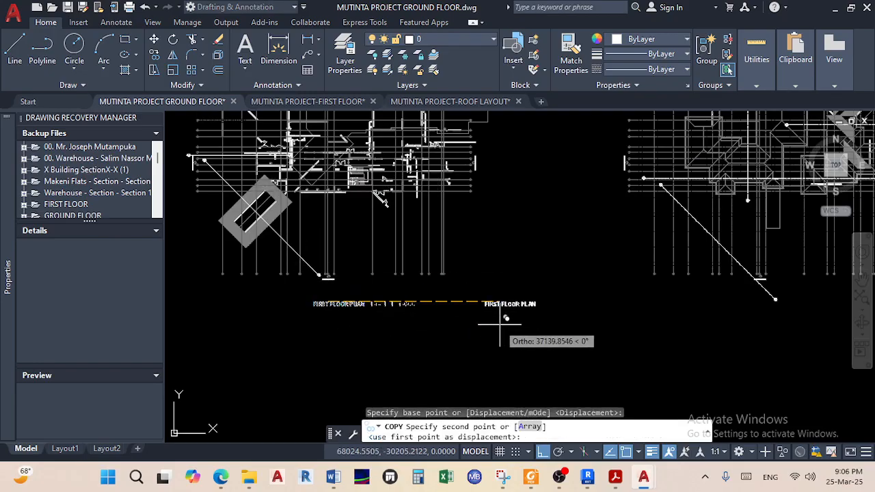
scroll(408, 299, "down", 3)
scroll(408, 299, "up", 5)
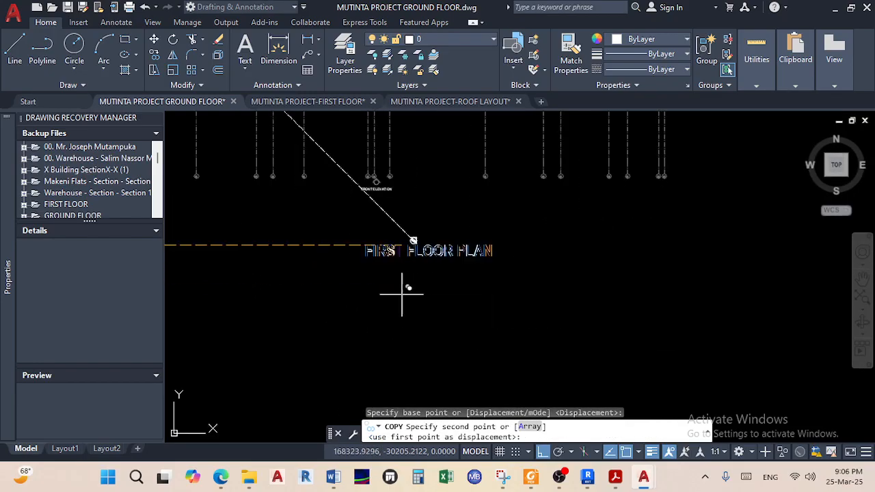
right_click(406, 296)
left_click(438, 124)
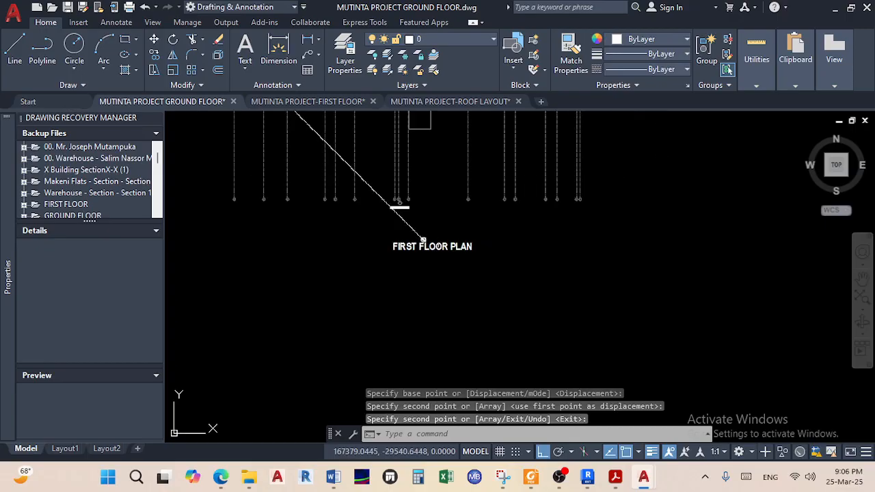
scroll(437, 236, "up", 3)
Change the copied label's text to ROOF LAYOUT and save the drawing
double_click(449, 196)
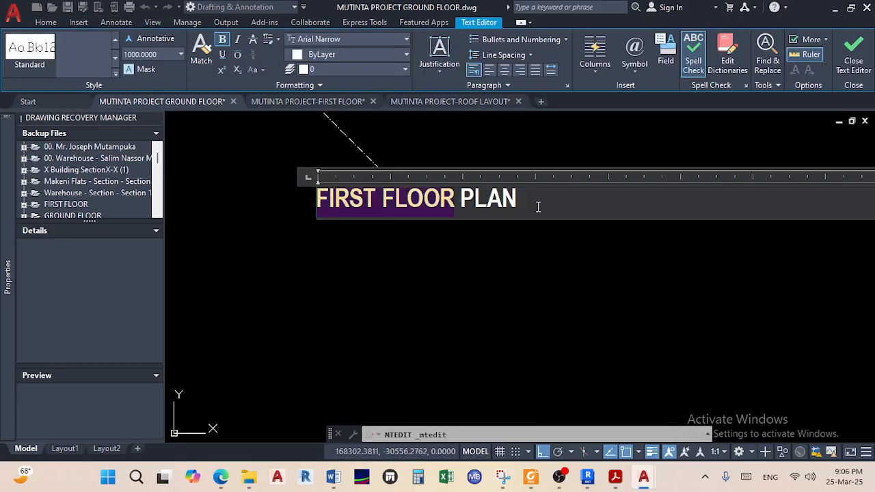
left_click_drag(538, 207, 278, 210)
type("RO")
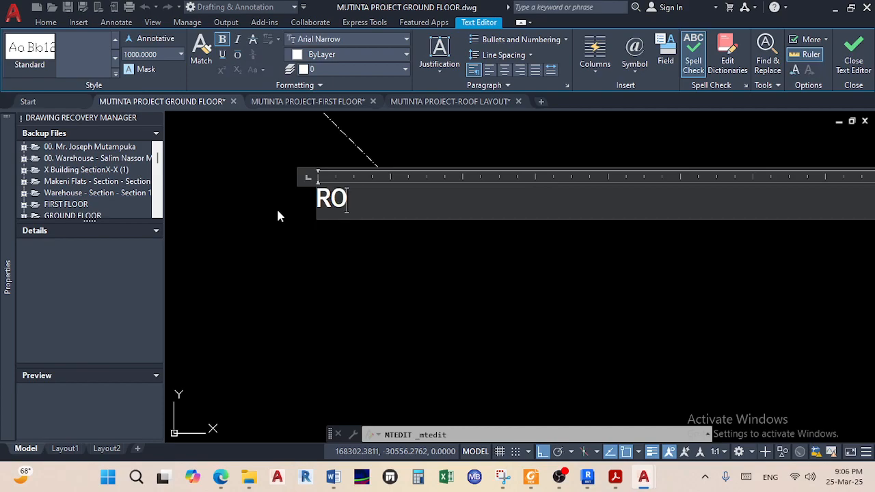
type("OF LAYOUT")
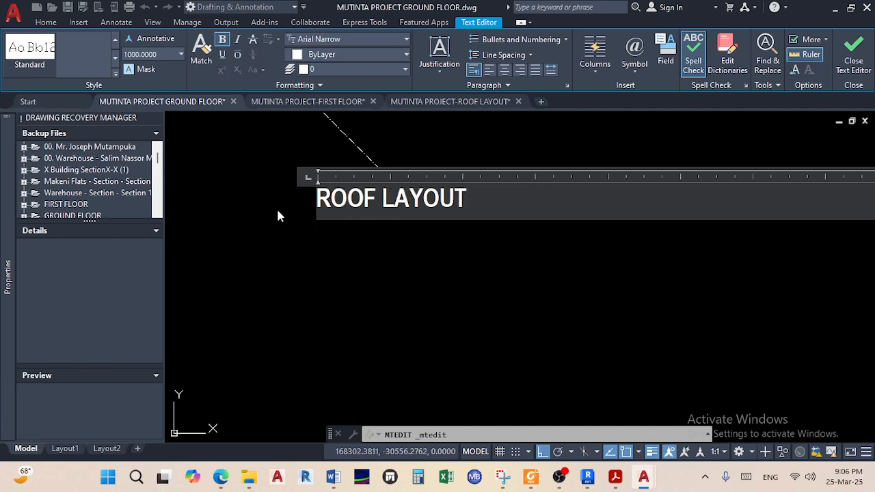
left_click(428, 296)
right_click(427, 295)
key("Escape")
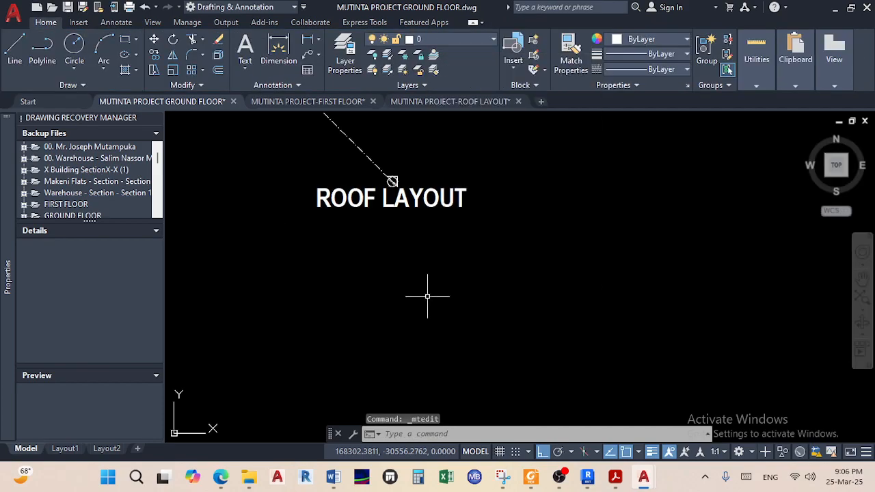
scroll(490, 307, "down", 5)
scroll(472, 290, "up", 6)
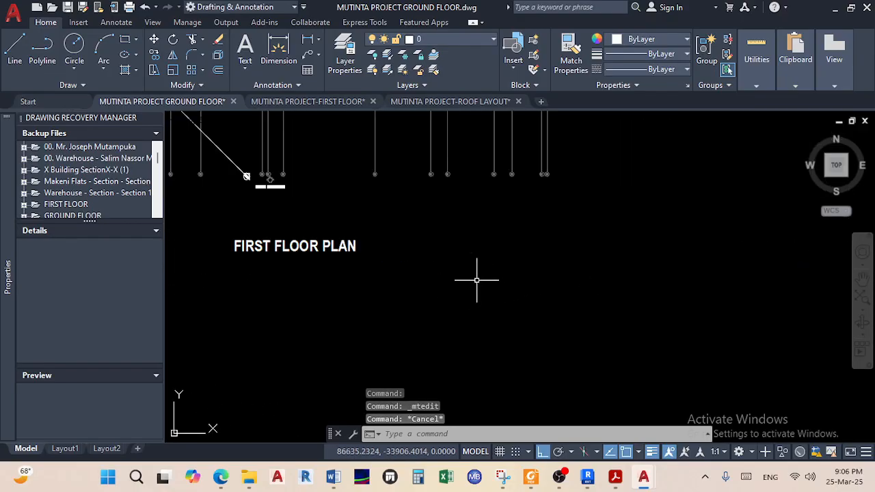
key("ctrl+s")
scroll(465, 283, "down", 5)
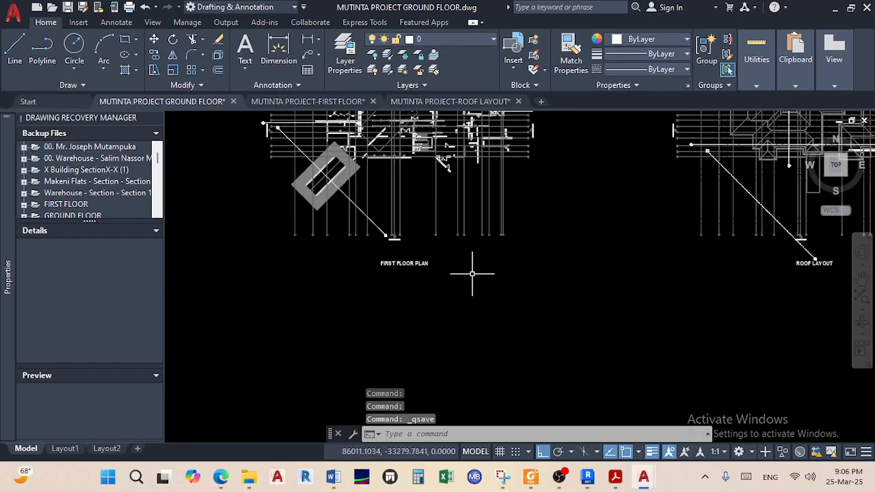
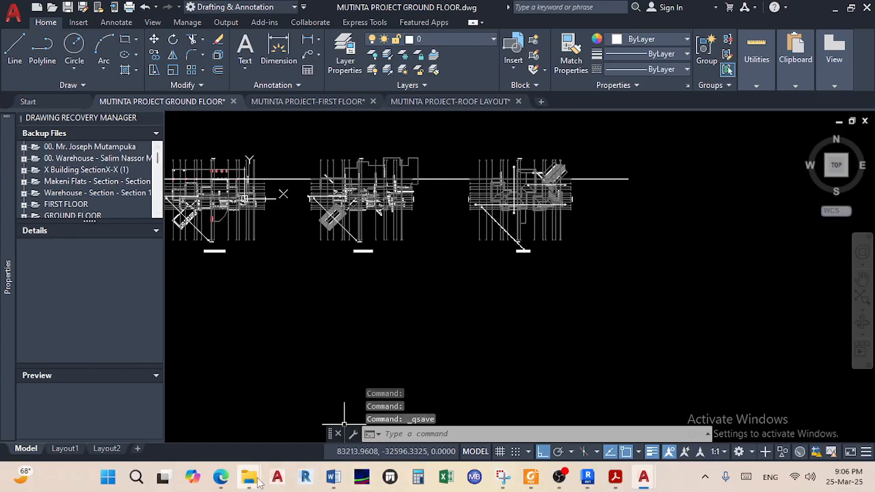
Open W-01 SECTION W-W-1.dwg from the 01. DWGs folder in AutoCAD
mouse_move(252, 482)
left_click(277, 441)
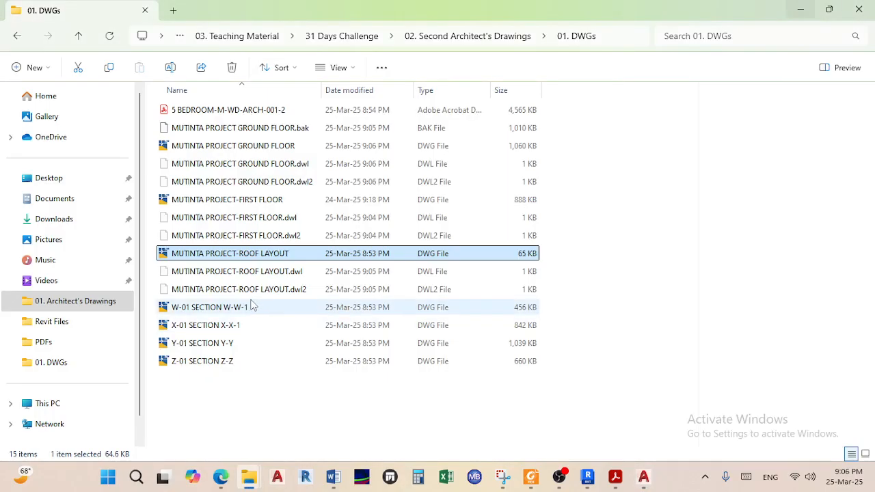
left_click(222, 311)
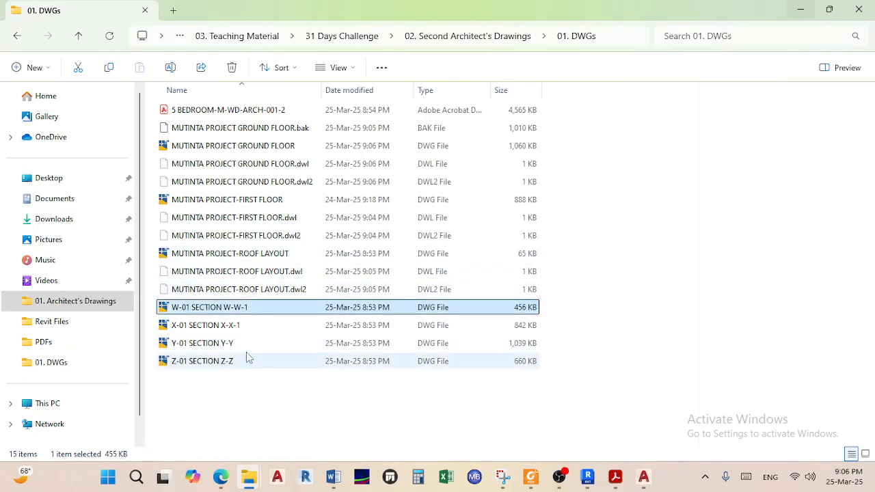
double_click(255, 312)
Copy all 144 W-W section objects with the Roof Apex marker as base point, then return to GROUND FLOOR
scroll(255, 222, "down", 1)
scroll(255, 222, "up", 5)
scroll(303, 250, "up", 1)
scroll(268, 204, "down", 5)
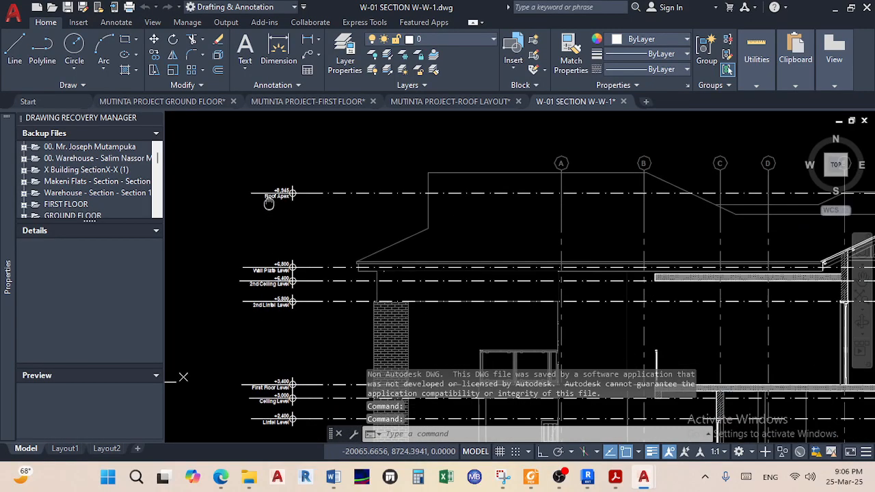
scroll(272, 205, "up", 3)
scroll(382, 226, "down", 8)
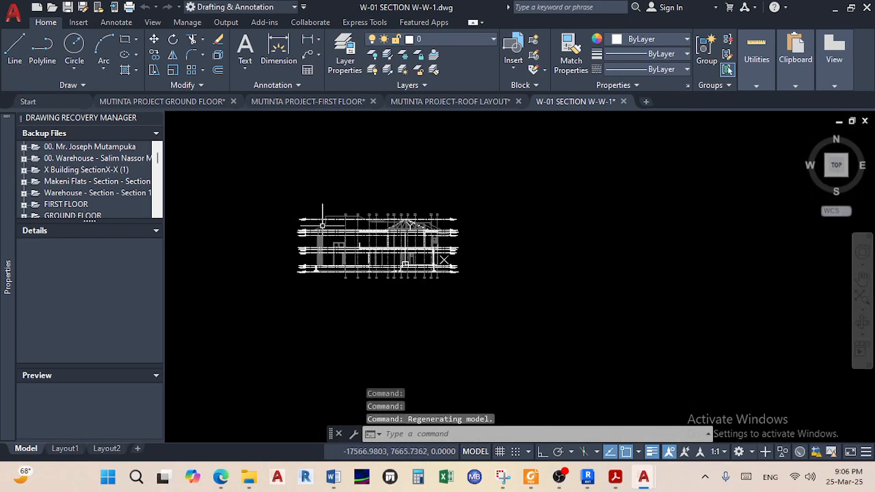
left_click(502, 293)
scroll(321, 198, "up", 6)
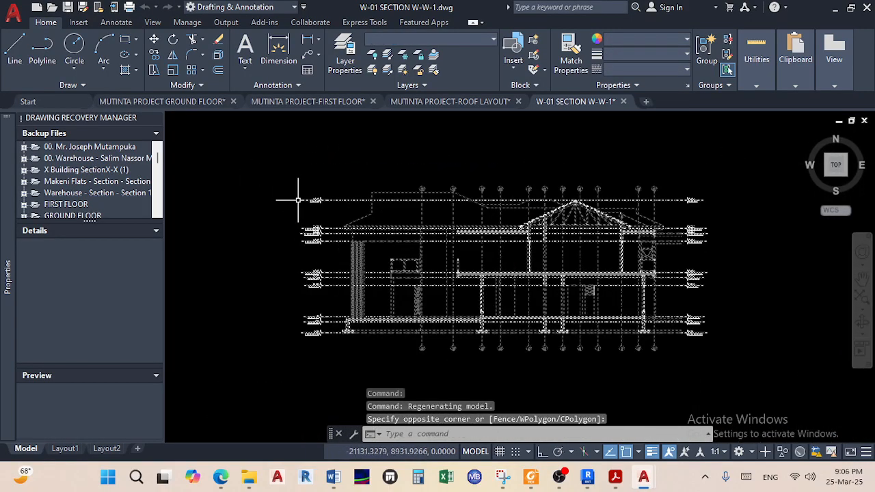
right_click(327, 202)
mouse_move(417, 205)
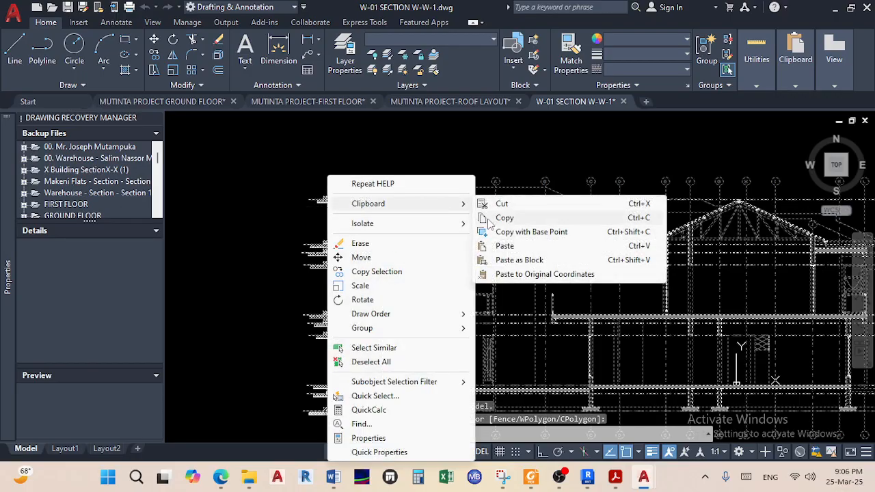
left_click(533, 232)
scroll(300, 204, "up", 5)
scroll(301, 203, "up", 4)
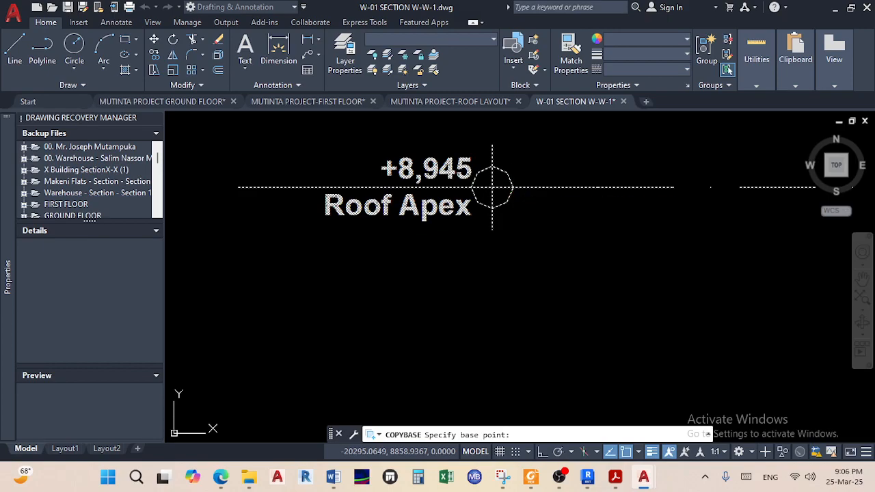
left_click(492, 187)
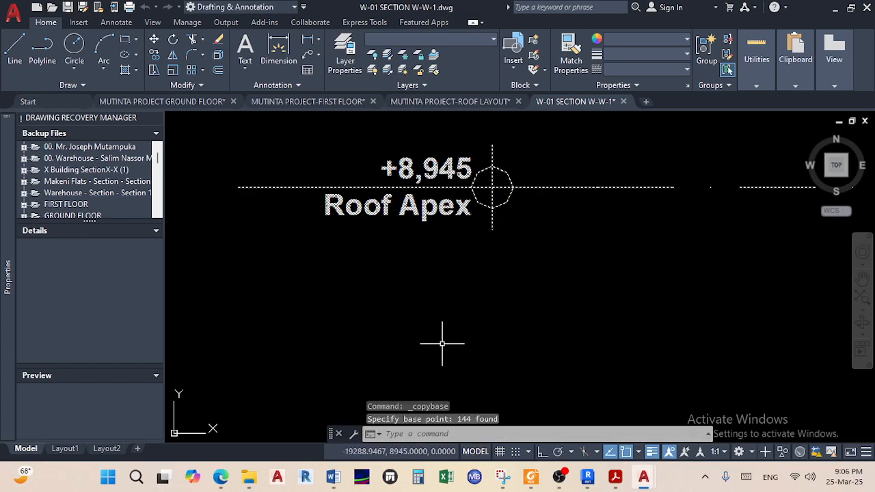
left_click(174, 102)
Paste the W-W section into the ground floor drawing on the level line
scroll(294, 180, "down", 3)
scroll(410, 229, "up", 4)
right_click(420, 219)
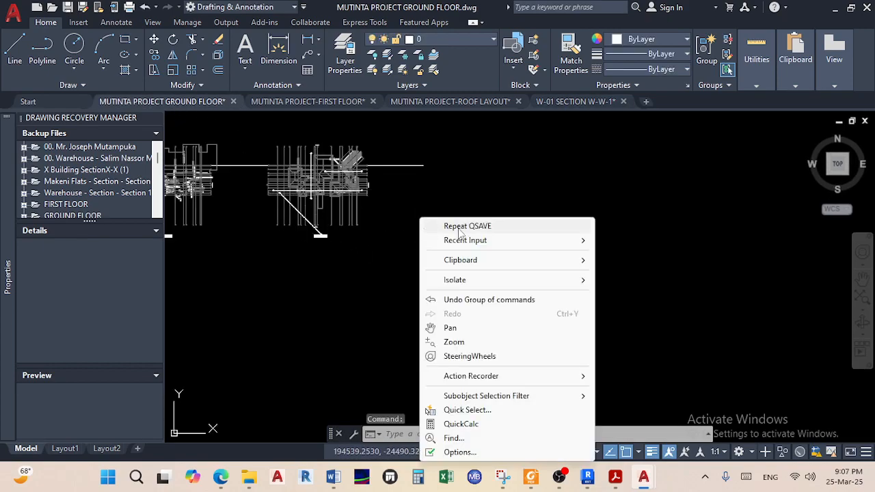
mouse_move(541, 265)
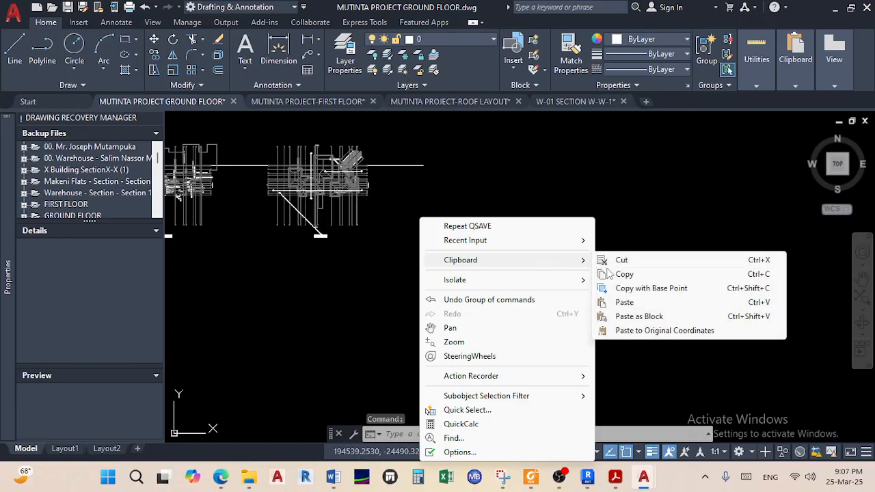
left_click(624, 302)
scroll(433, 188, "up", 3)
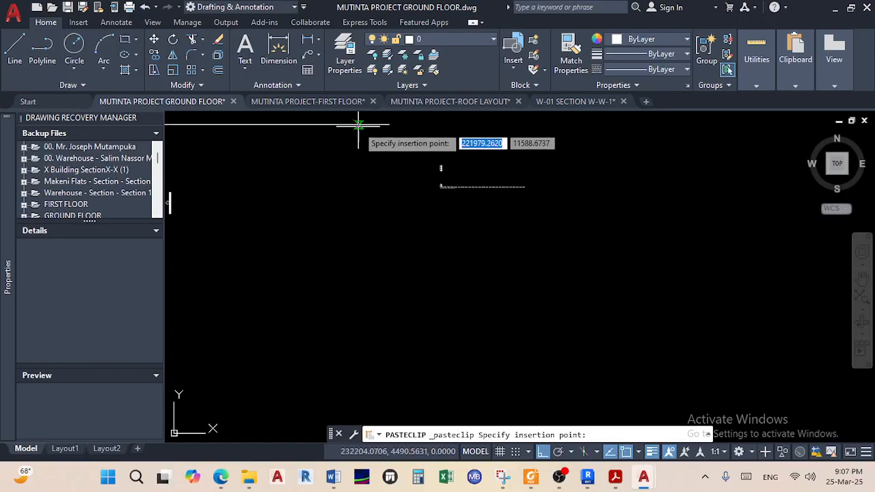
left_click(354, 181)
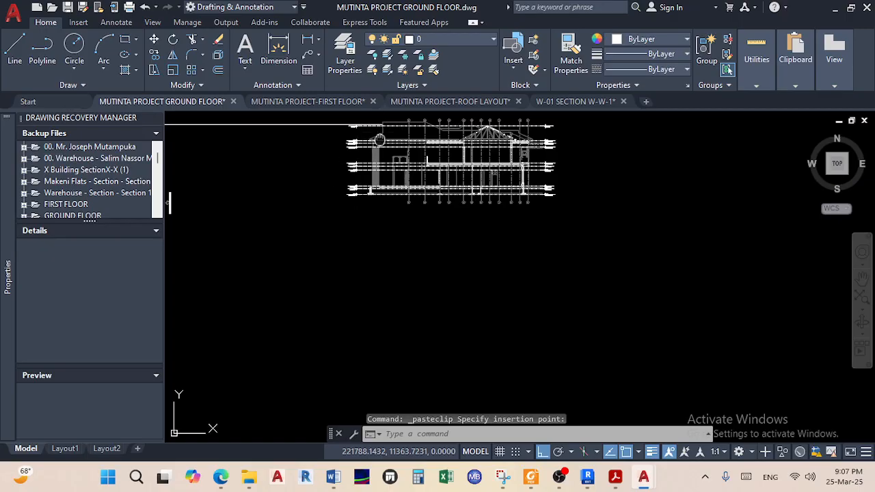
Copy the ROOF LAYOUT title to a spot below the W-W section
scroll(328, 210, "up", 2)
scroll(325, 223, "down", 2)
scroll(434, 296, "up", 4)
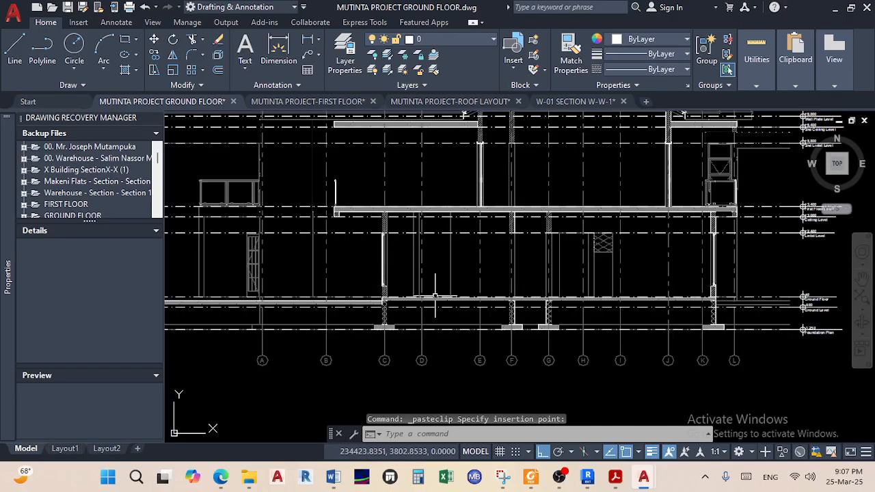
scroll(568, 140, "down", 6)
scroll(559, 171, "up", 5)
scroll(512, 277, "down", 5)
scroll(251, 349, "up", 3)
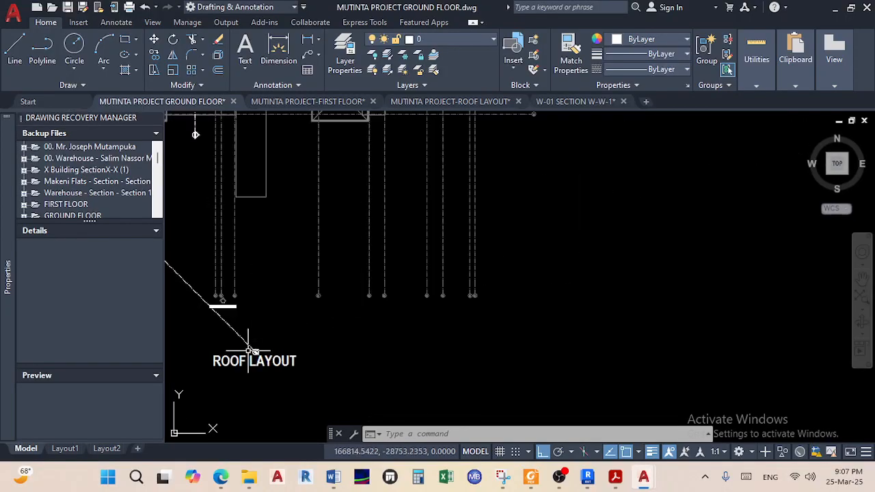
left_click(154, 57)
left_click(236, 365)
scroll(451, 344, "down", 6)
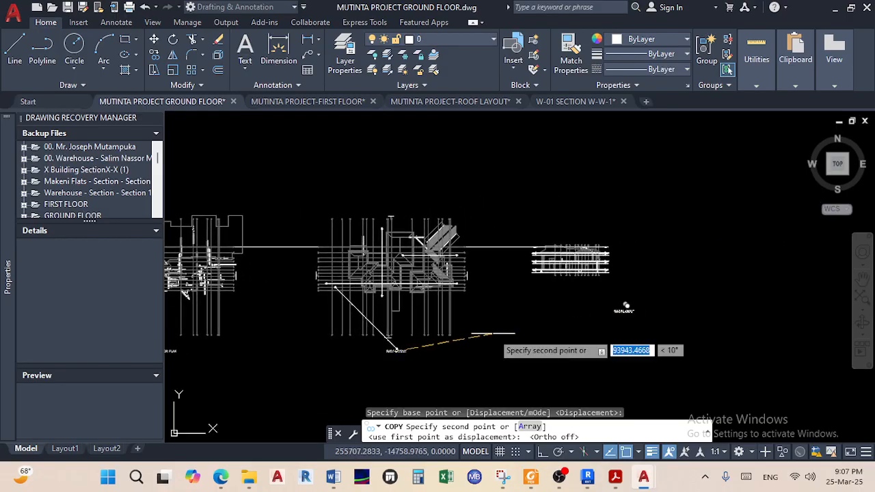
scroll(569, 286, "up", 6)
scroll(580, 268, "up", 2)
left_click(572, 247)
right_click(572, 253)
left_click(603, 261)
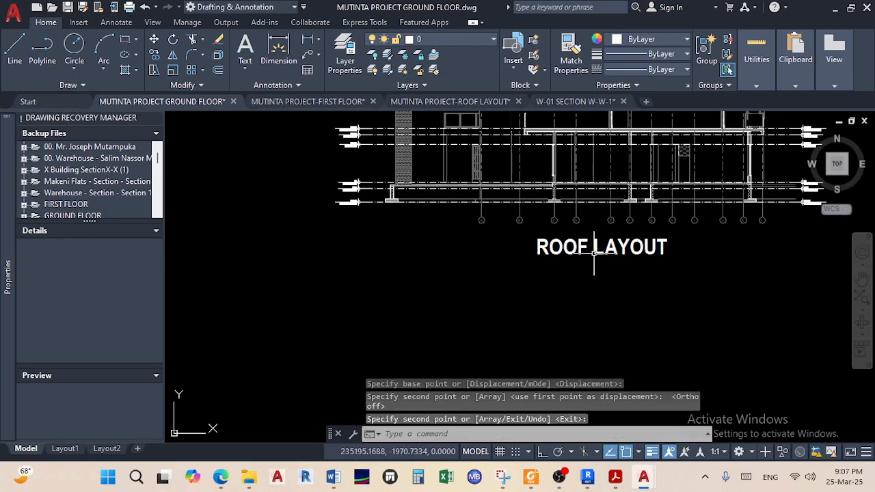
Retype the copied title to read SECTION W-W
double_click(595, 250)
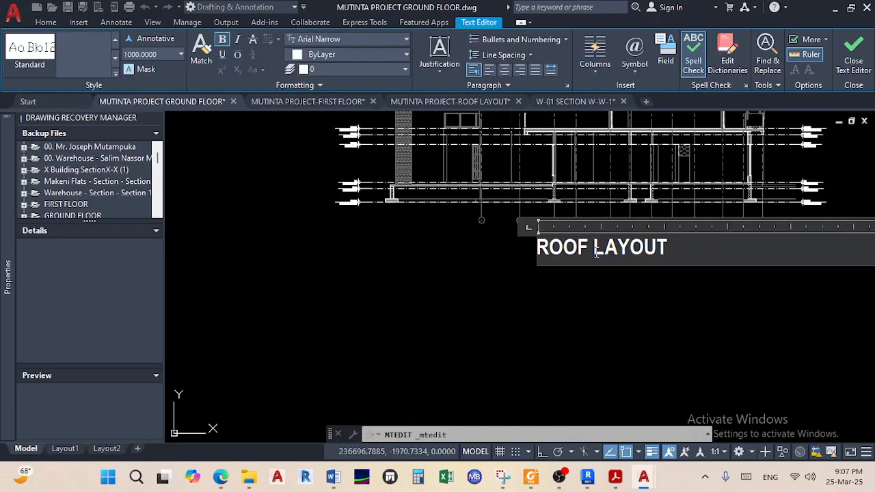
key("ctrl+a")
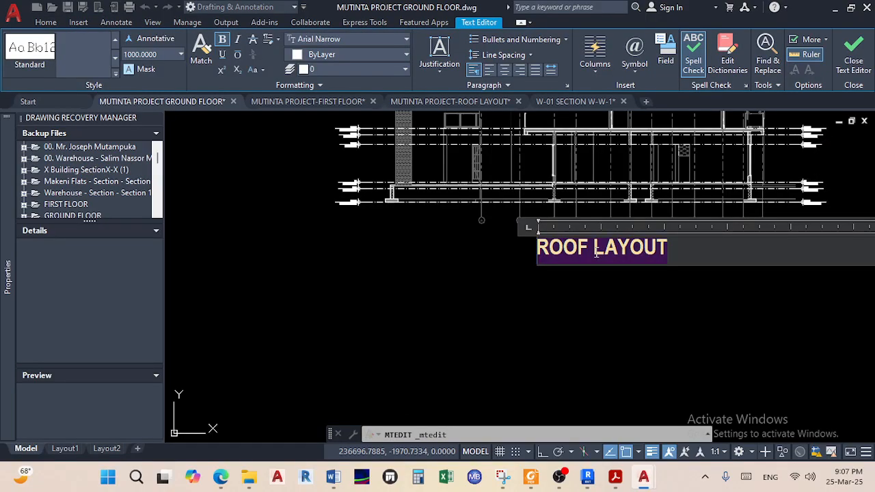
type("SECTION W")
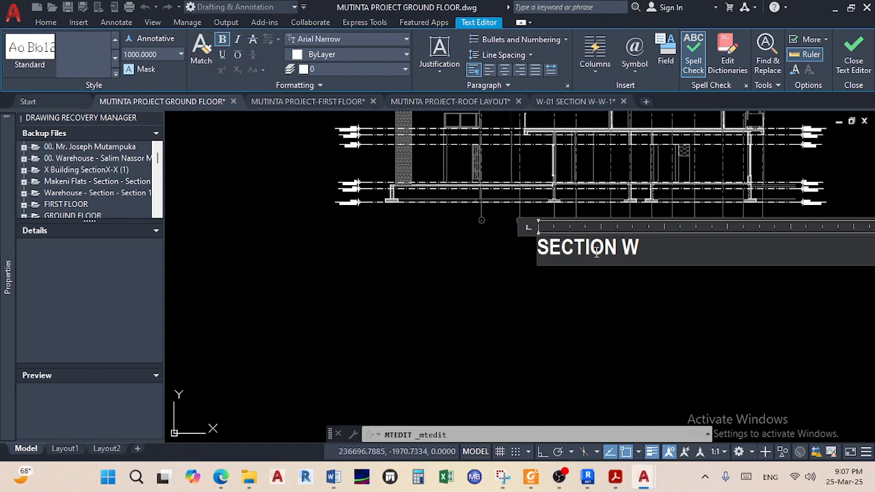
left_click(586, 303)
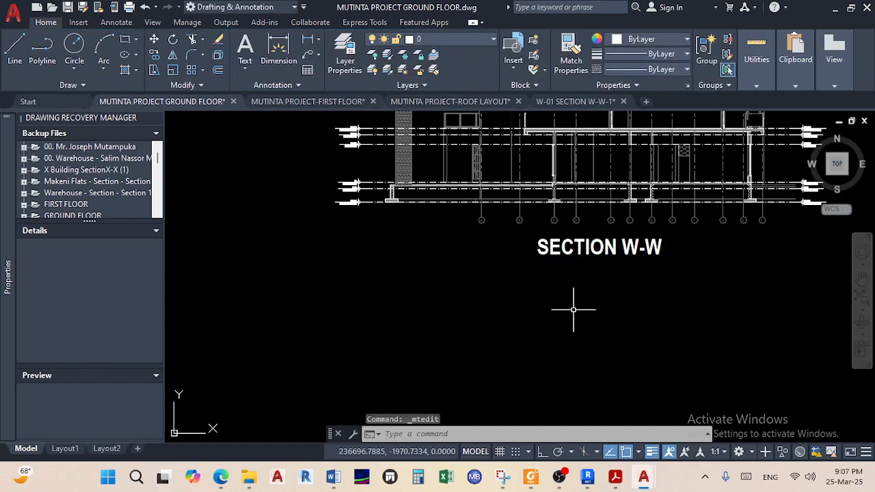
Stretch the common level line so it extends past the W-W section
scroll(586, 301, "down", 5)
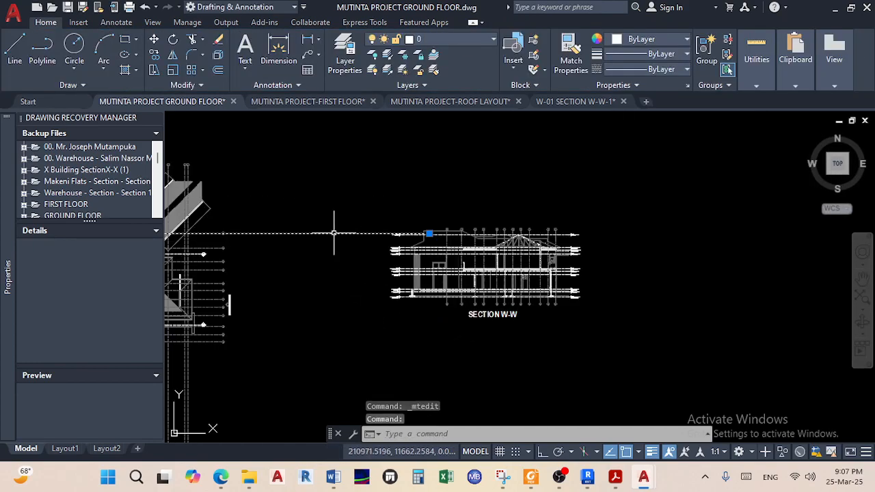
scroll(509, 254, "up", 4)
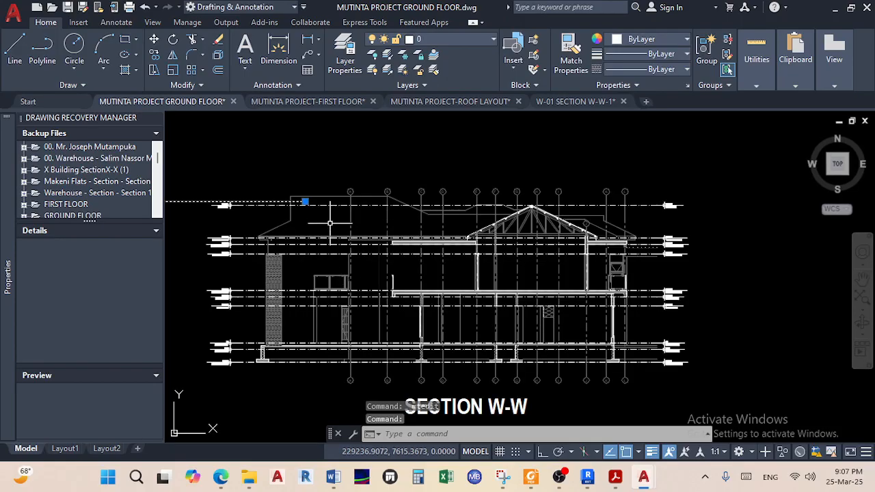
left_click(306, 201)
scroll(580, 189, "down", 4)
middle_click_drag(579, 191, 400, 213)
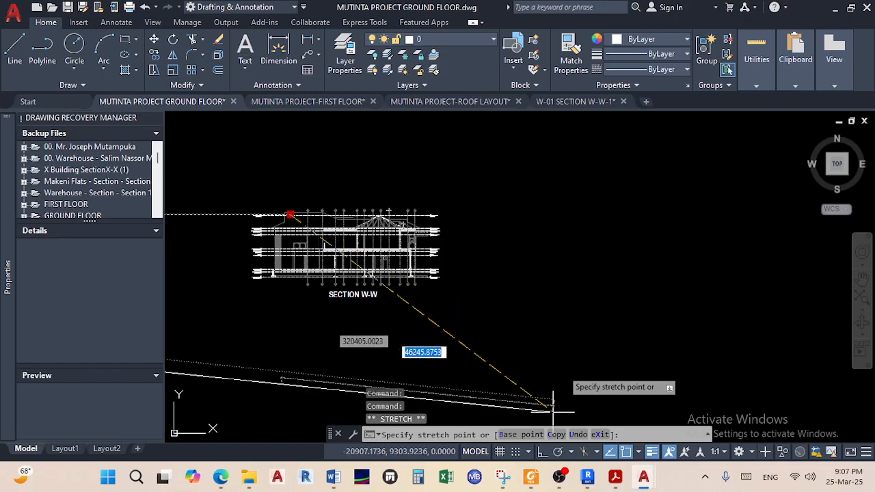
scroll(578, 239, "down", 4)
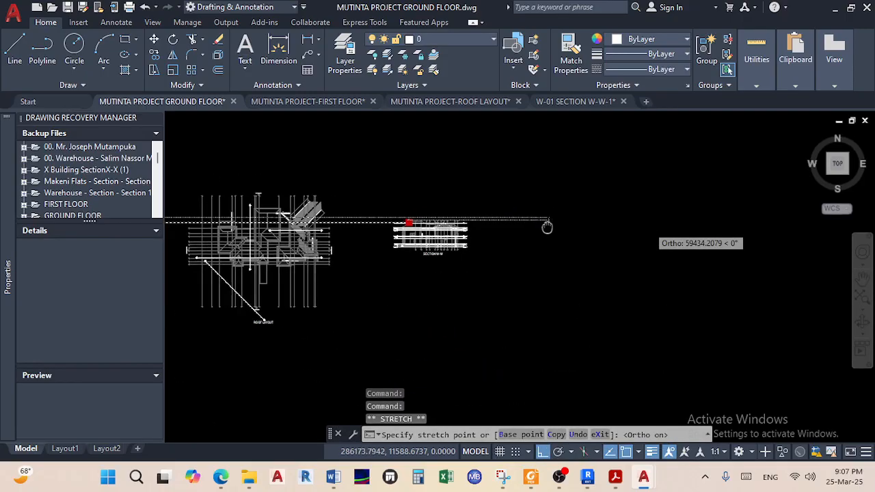
left_click(652, 229)
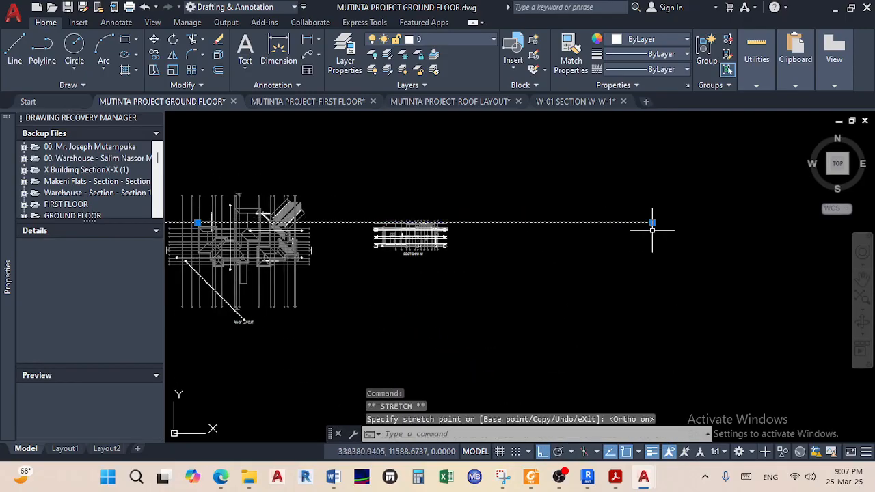
scroll(383, 236, "up", 8)
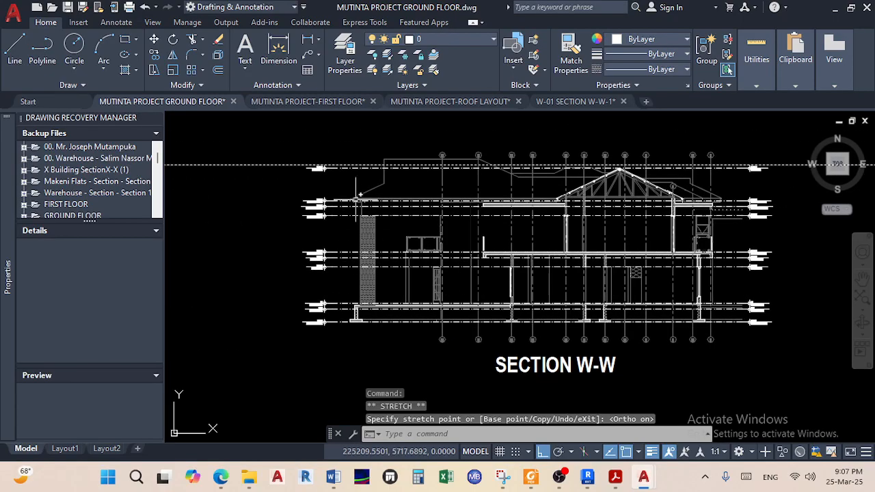
scroll(345, 175, "down", 5)
scroll(361, 215, "up", 10)
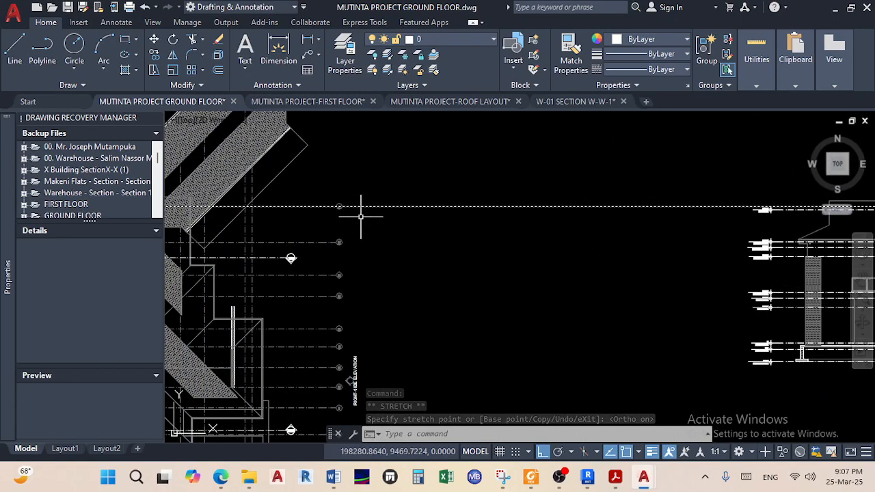
scroll(526, 269, "down", 4)
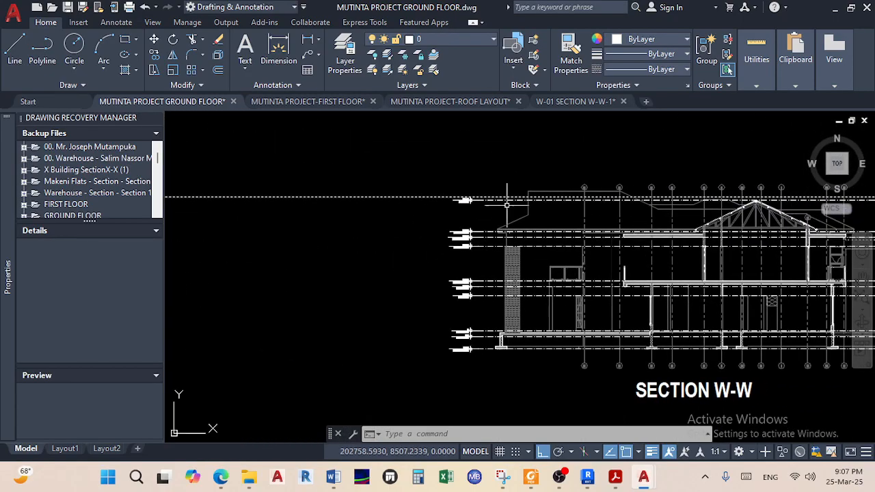
scroll(506, 204, "up", 5)
scroll(507, 203, "down", 5)
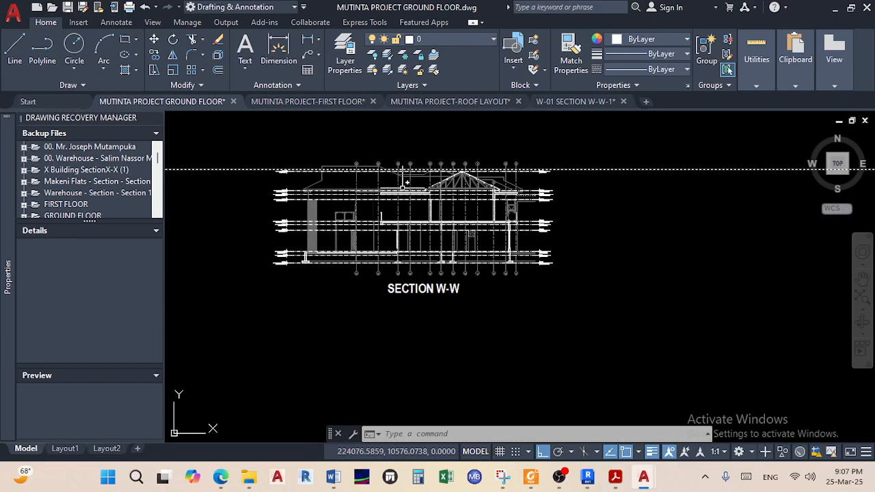
key("Escape")
key("Escape")
Move Section W-W, excluding the level line, so its Roof Apex marker sits on the level line
scroll(630, 335, "down", 2)
left_click(630, 336)
left_click(373, 171)
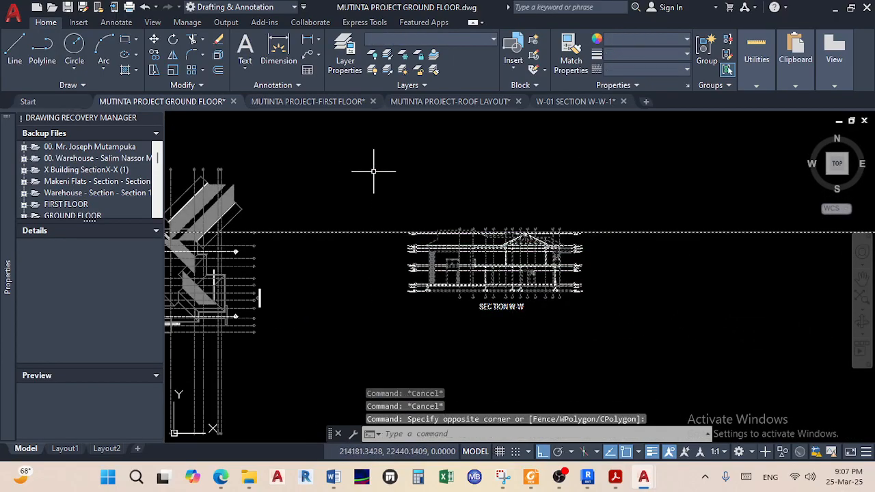
left_click(643, 254, "shift")
left_click(638, 198, "shift")
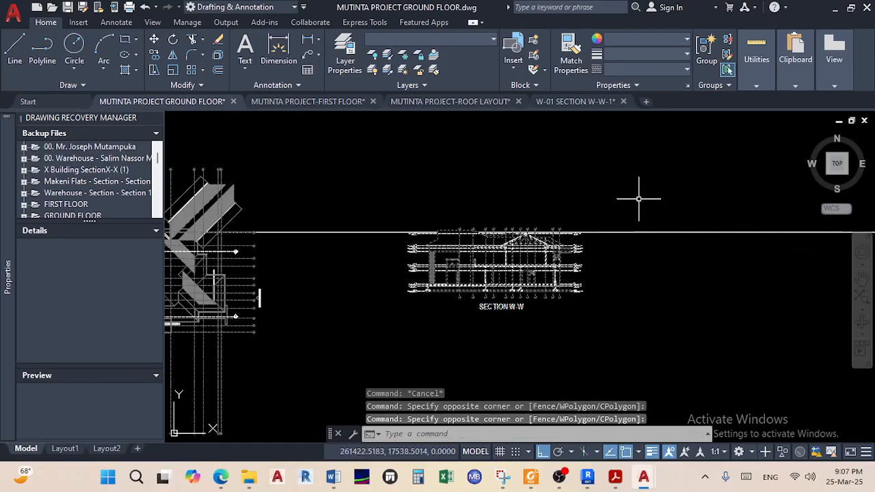
scroll(408, 241, "up", 6)
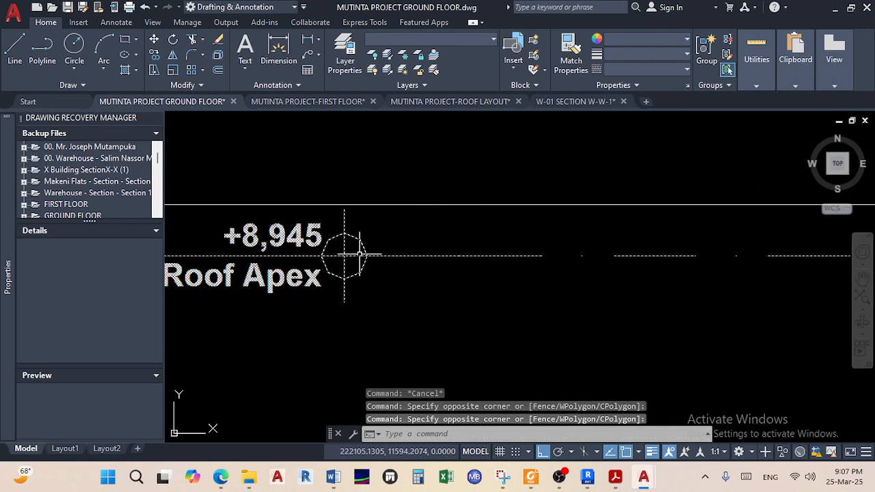
left_click(155, 39)
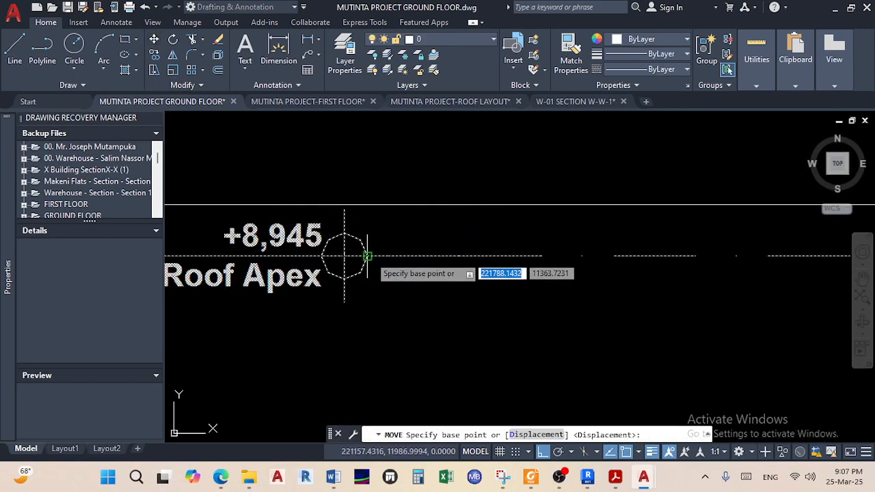
left_click(366, 256)
left_click(369, 194)
scroll(380, 317, "down", 8)
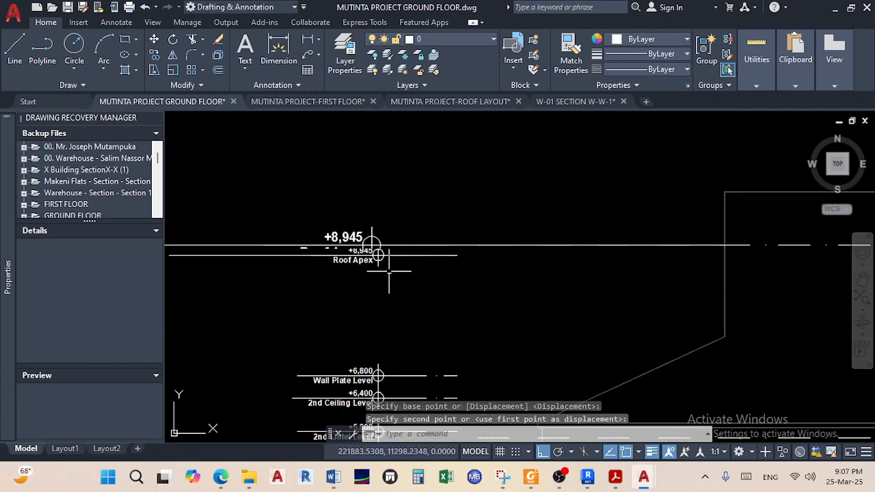
scroll(412, 293, "up", 5)
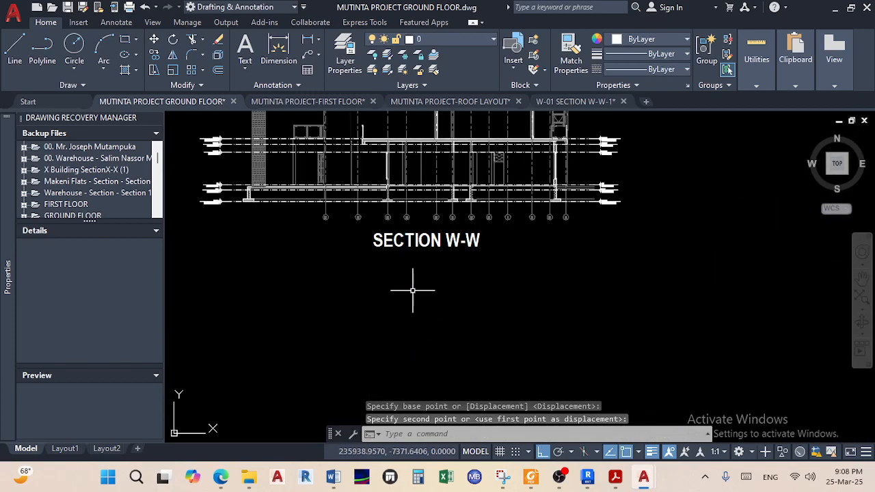
Save the ground floor drawing and bring the 01. DWGs folder forward
key("ctrl+s")
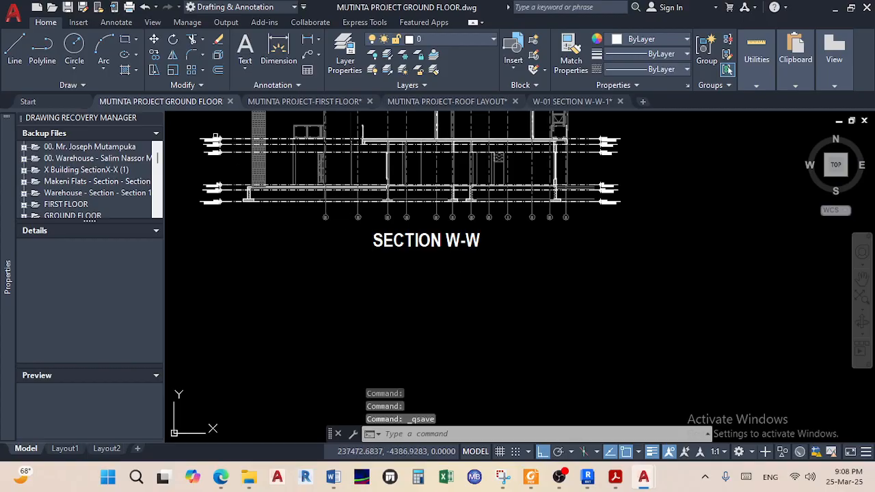
left_click(249, 477)
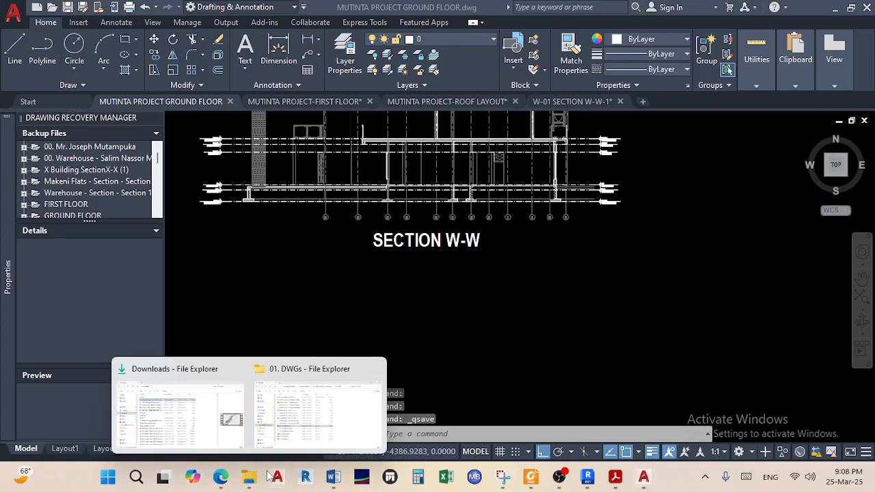
left_click(328, 432)
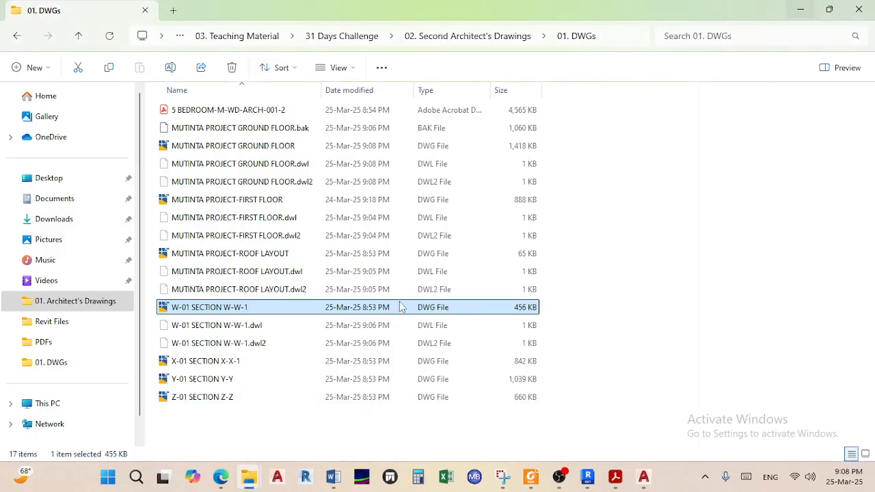
Open X-01 SECTION X-X-1 in AutoCAD
double_click(205, 361)
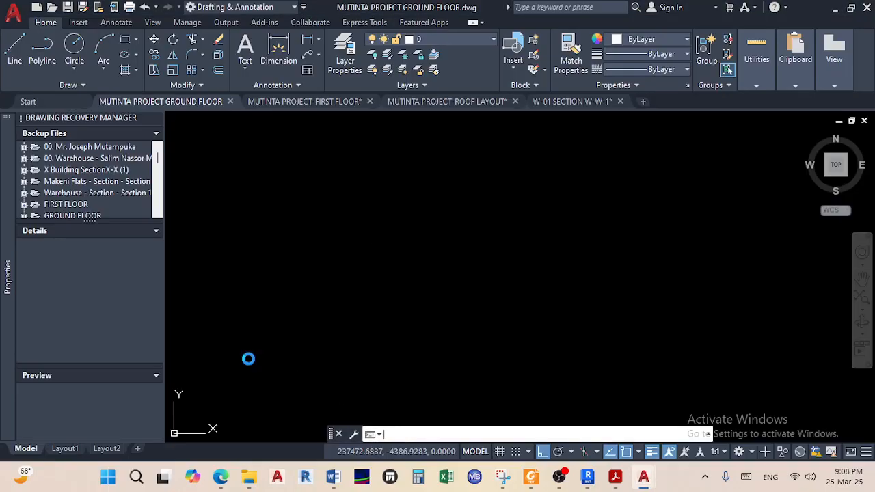
scroll(383, 274, "down", 5)
scroll(334, 280, "up", 5)
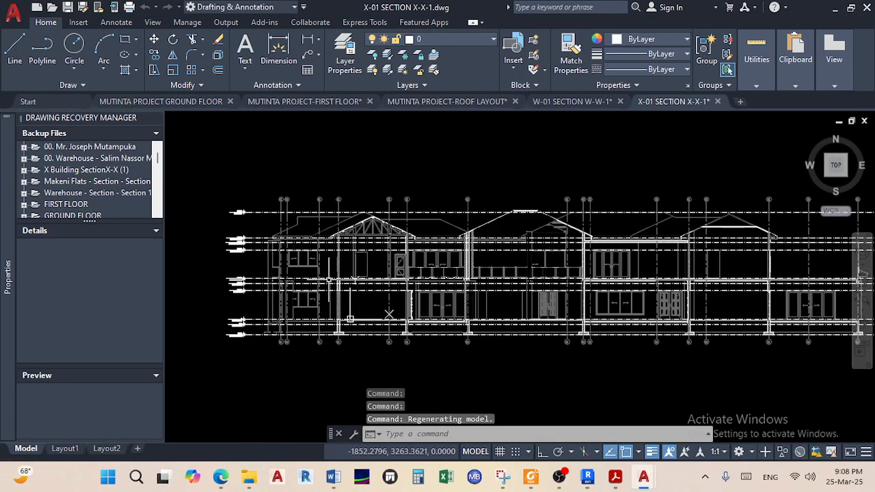
scroll(334, 280, "down", 2)
Copy all 240 X-X section objects with the Roof Apex marker as base point
left_click(714, 362)
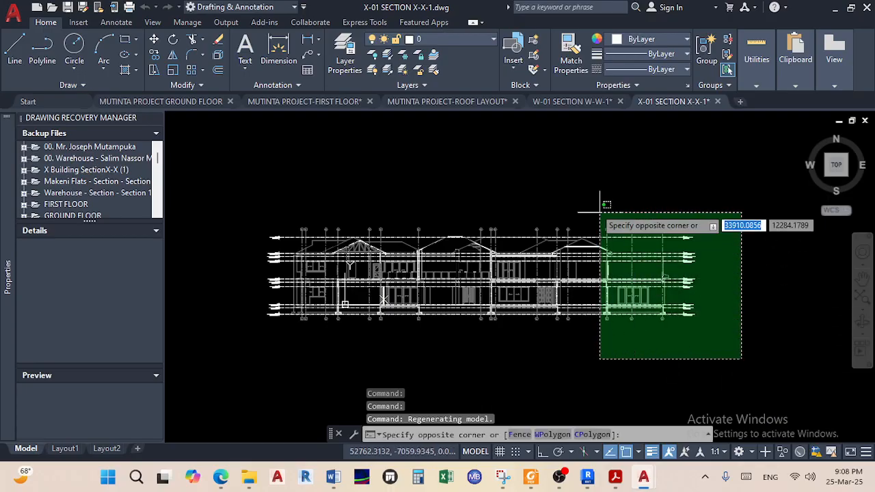
left_click(183, 163)
right_click(229, 197)
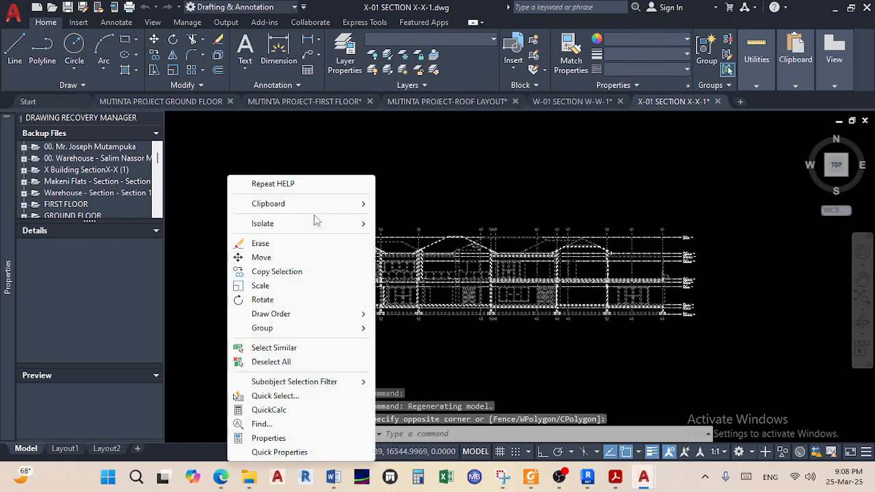
mouse_move(330, 209)
left_click(415, 232)
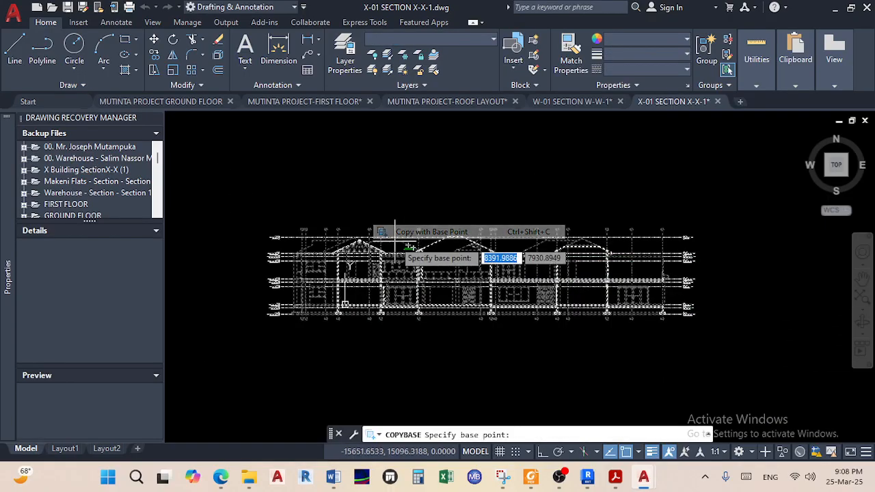
scroll(335, 231, "up", 10)
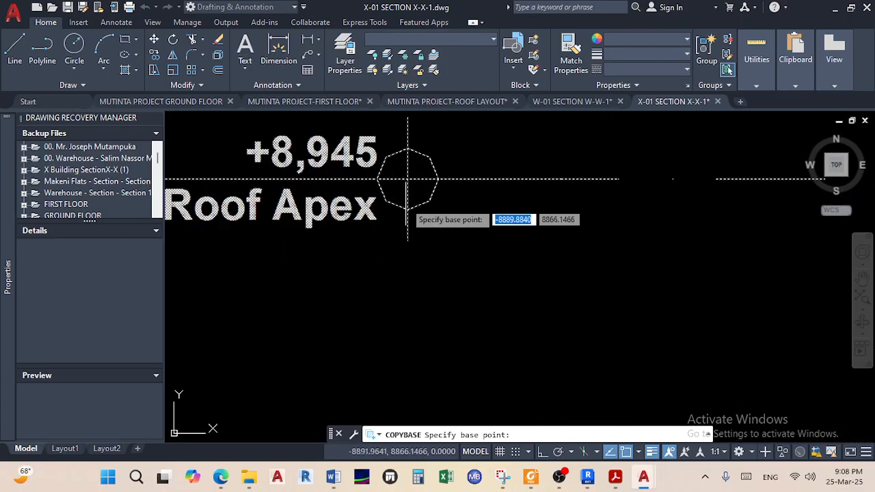
left_click(443, 177)
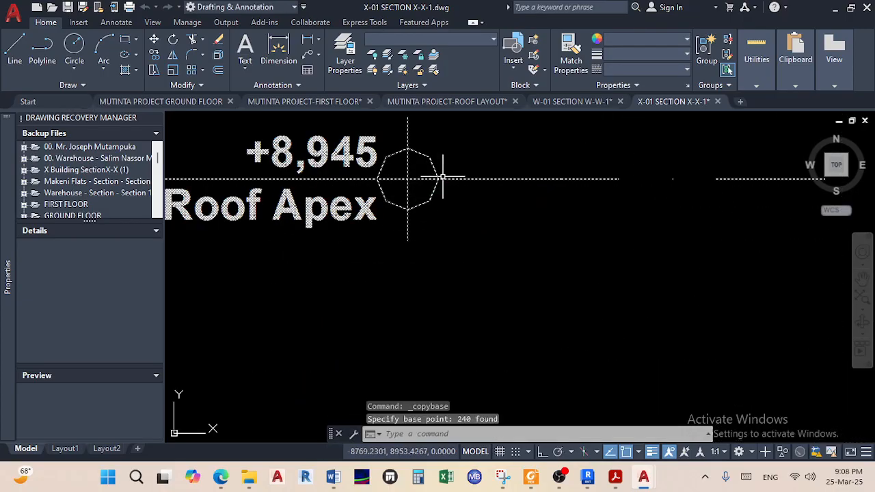
Paste the X-X section into the ground floor drawing with its Roof Apex on the level line
left_click(169, 102)
scroll(377, 264, "down", 5)
right_click(378, 266)
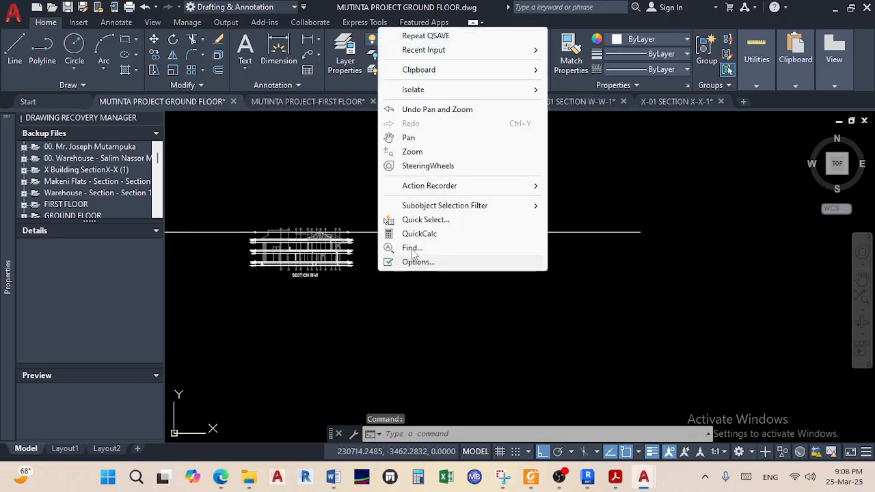
mouse_move(443, 73)
left_click(576, 115)
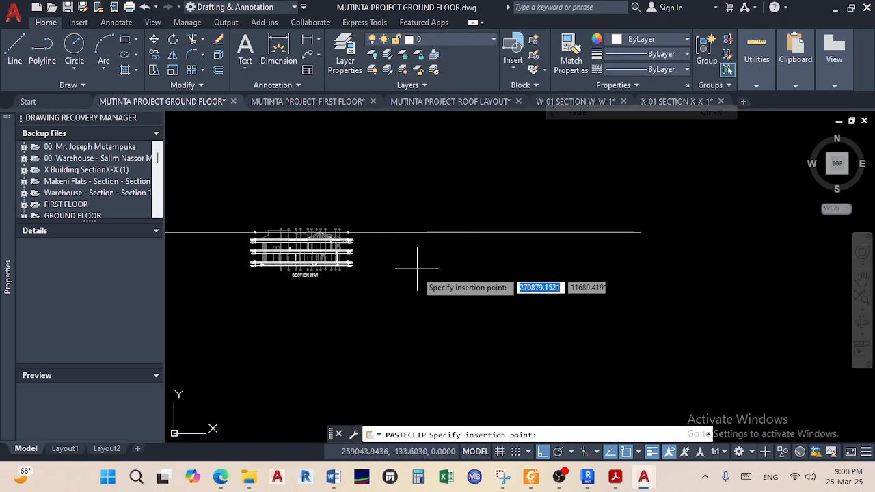
scroll(395, 250, "up", 2)
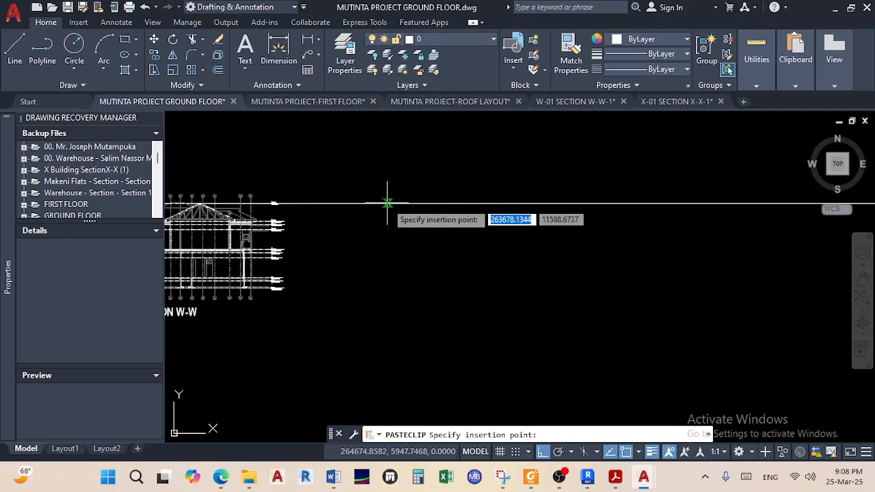
left_click(386, 203)
Stretch the level line's right end further to the right
scroll(349, 201, "up", 3)
scroll(350, 202, "down", 1)
scroll(413, 210, "down", 5)
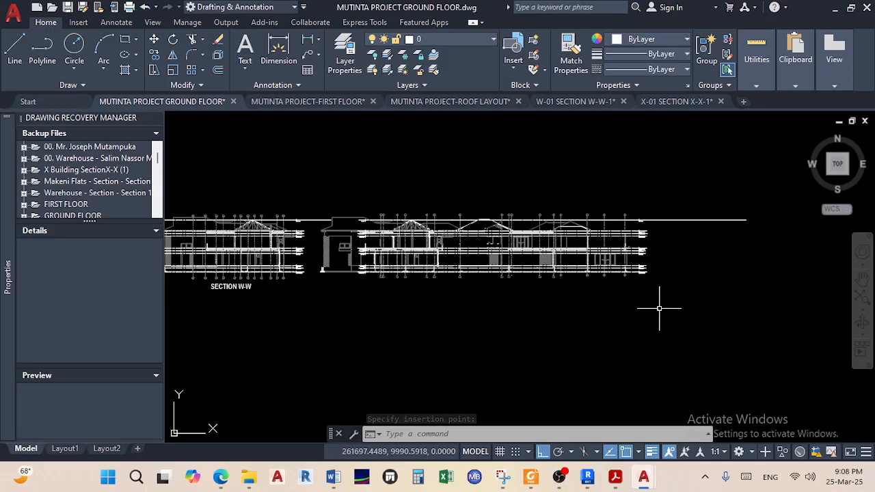
scroll(515, 285, "down", 2)
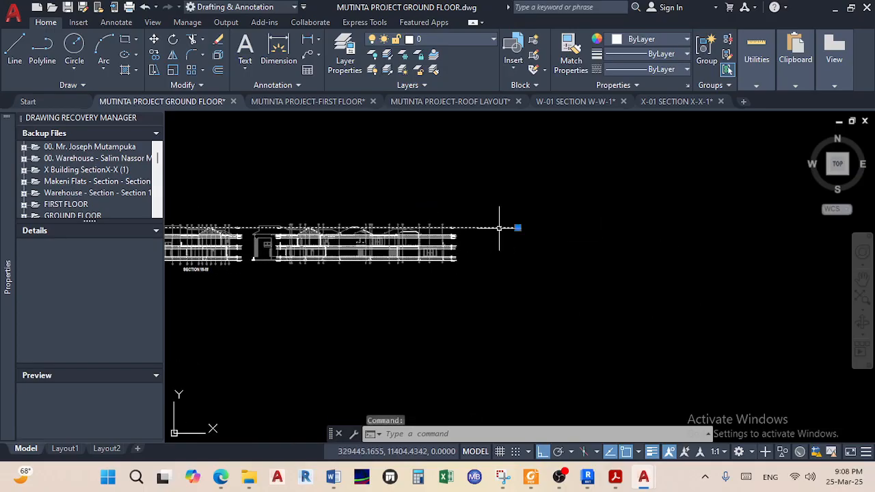
left_click(517, 226)
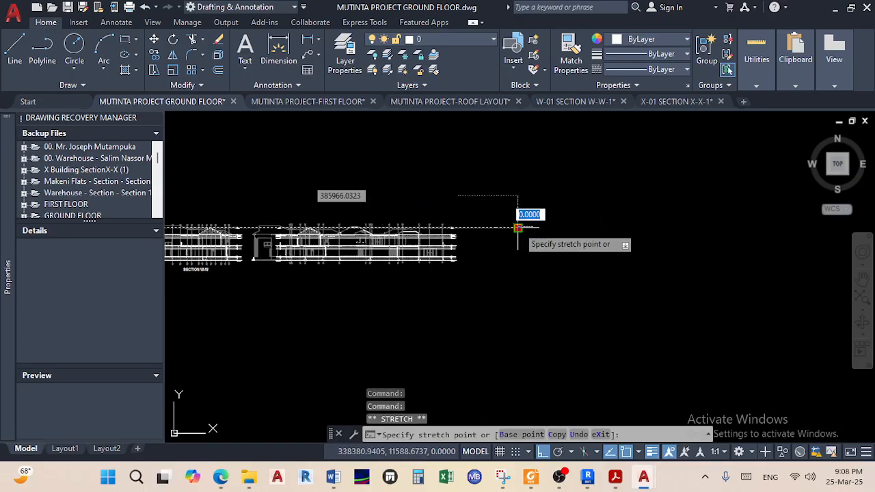
left_click(680, 226)
middle_click_drag(630, 247, 692, 251)
key("Escape")
key("Escape")
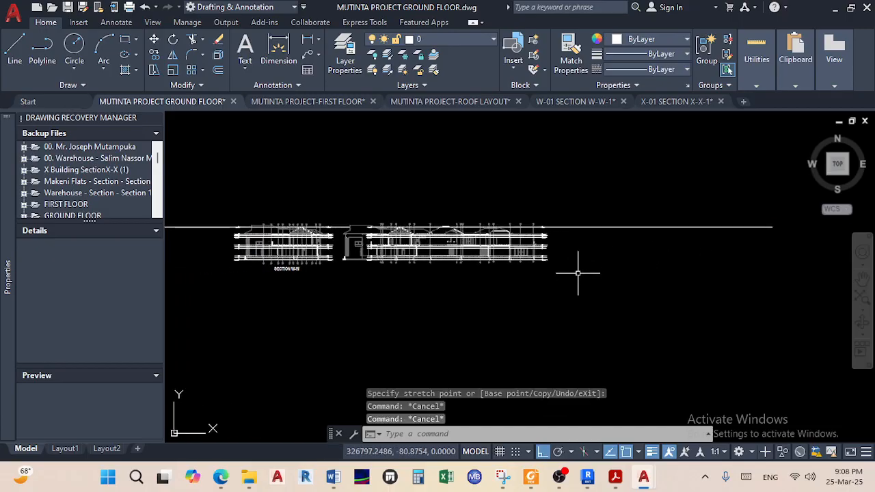
left_click(582, 286)
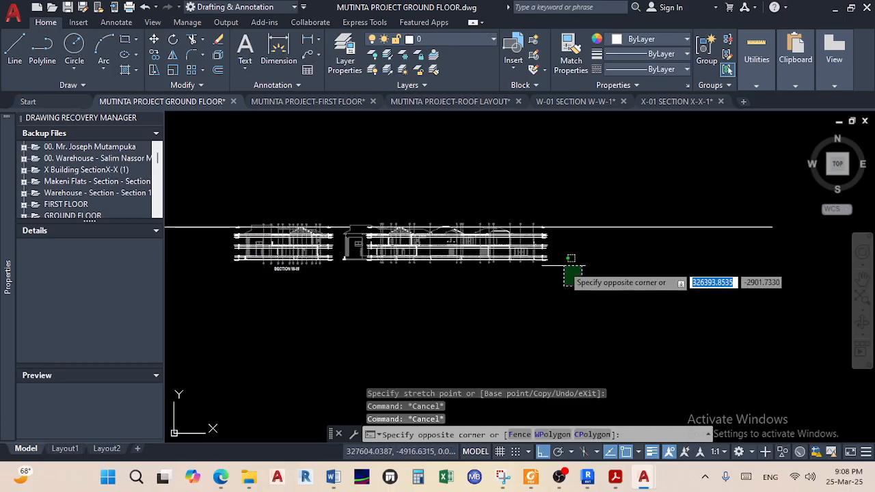
Select the pasted X-X section
left_click(339, 181)
middle_click_drag(357, 244, 421, 238)
middle_click_drag(669, 229, 595, 234)
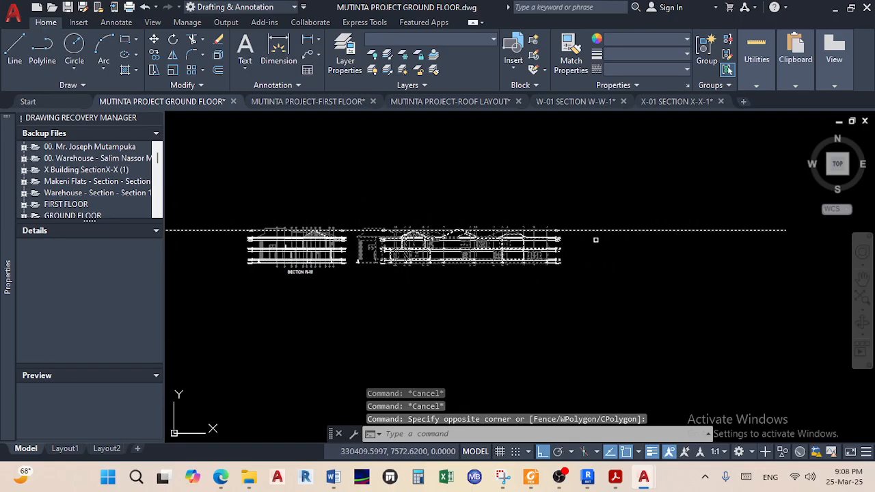
scroll(586, 231, "up", 3)
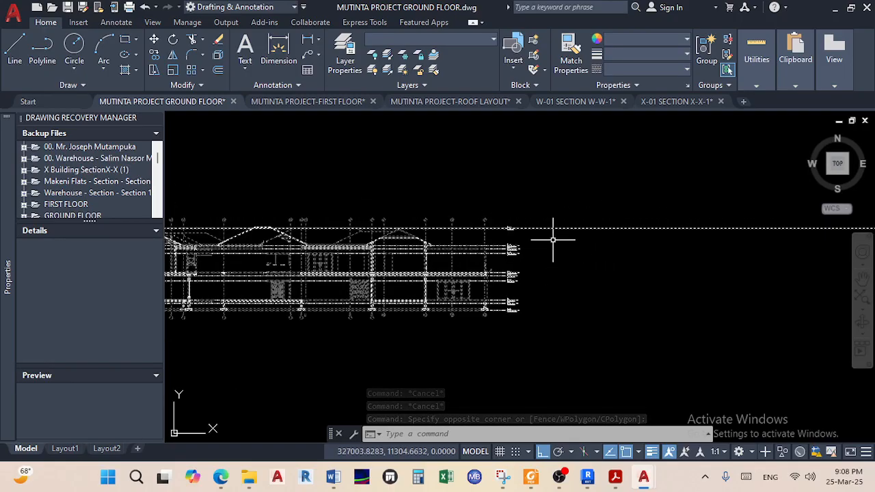
scroll(563, 251, "down", 3)
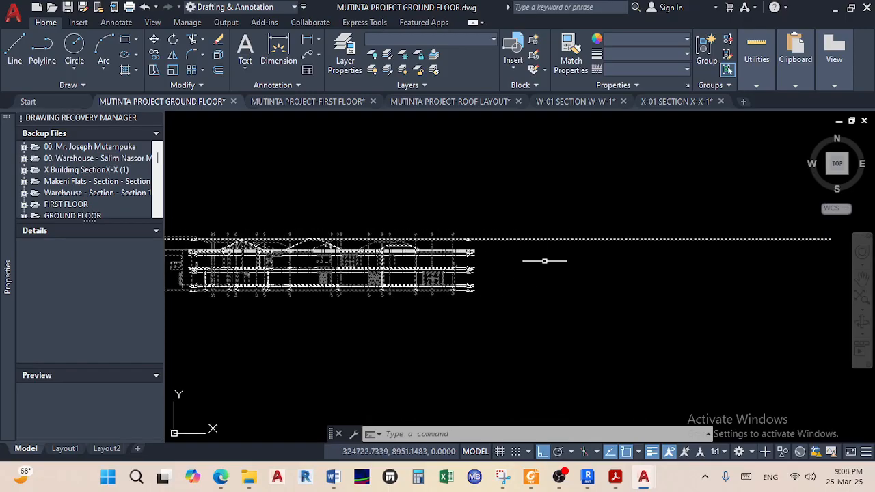
left_click(578, 235)
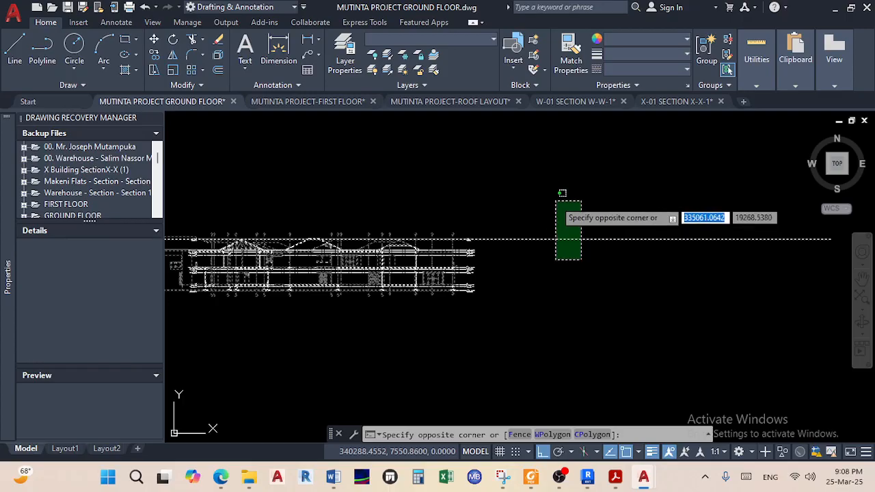
middle_click_drag(434, 260, 590, 252)
scroll(322, 253, "up", 6)
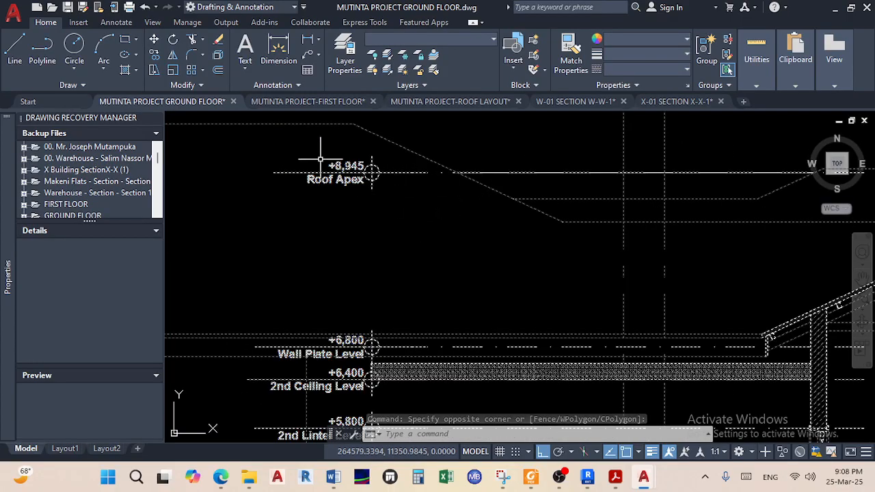
Move Section X-X from its Roof Apex marker along the level line, clear of Section W-W
left_click(155, 41)
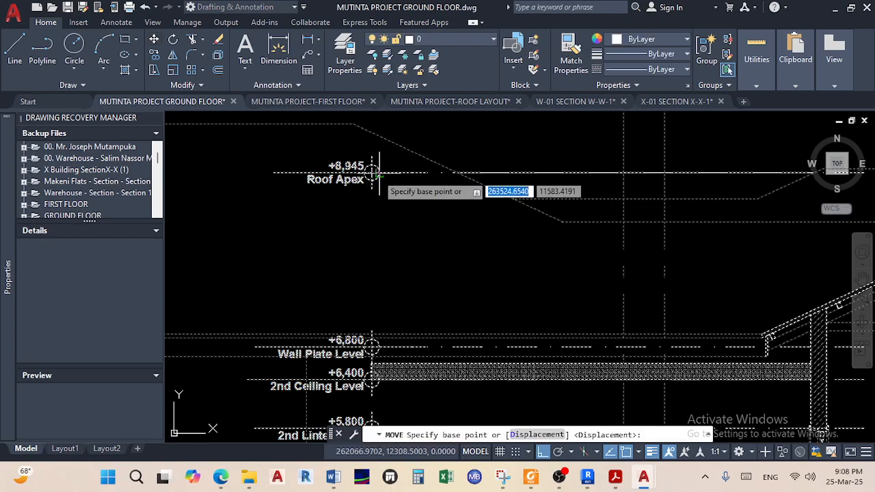
scroll(372, 179, "up", 4)
middle_click_drag(375, 140, 364, 221)
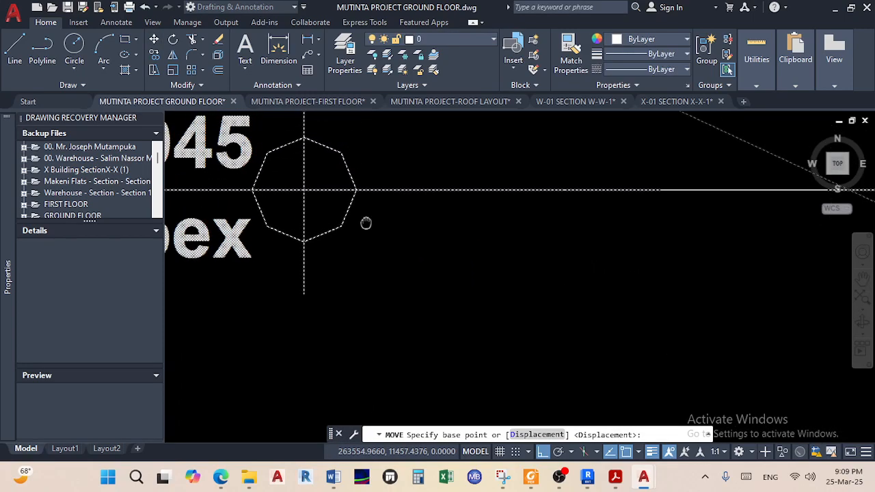
left_click(355, 191)
scroll(355, 219, "down", 7)
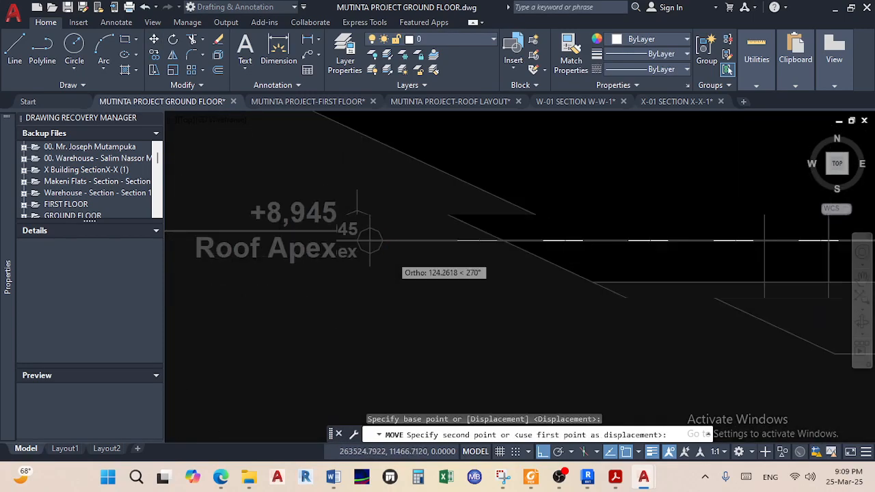
scroll(277, 199, "down", 5)
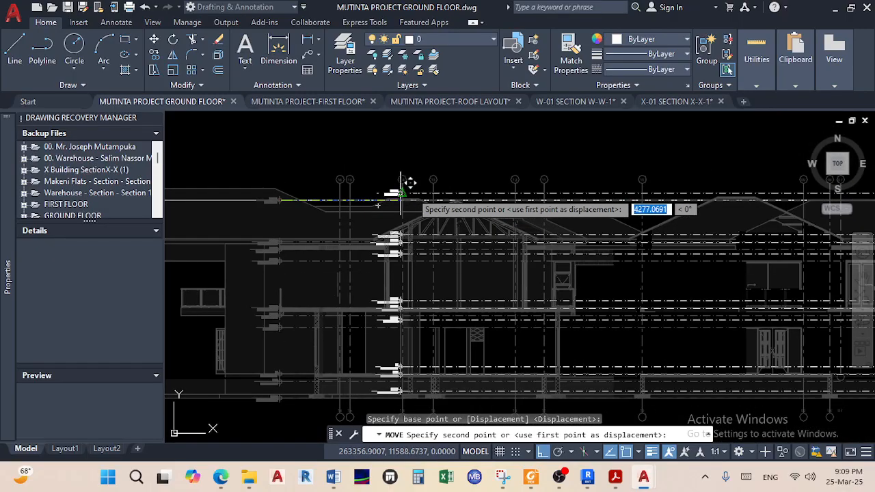
left_click(477, 200)
scroll(421, 226, "down", 6)
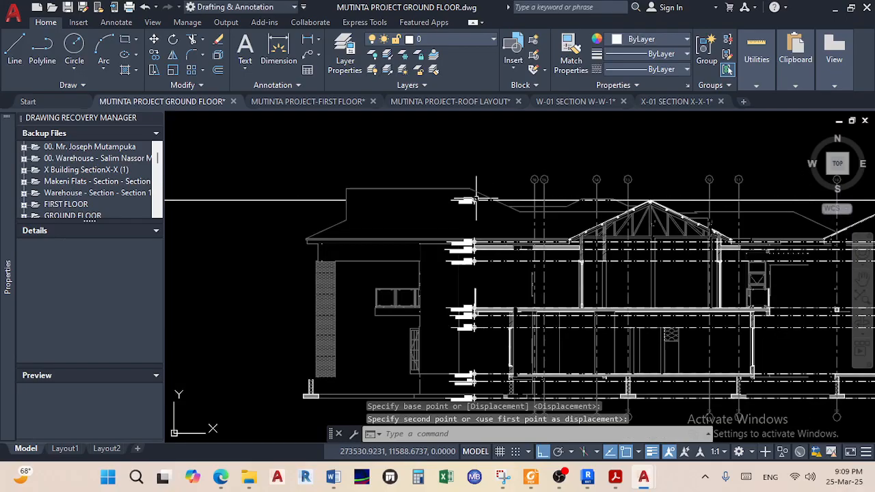
Copy the SECTION W-W title to beneath the X-X section
scroll(328, 259, "up", 4)
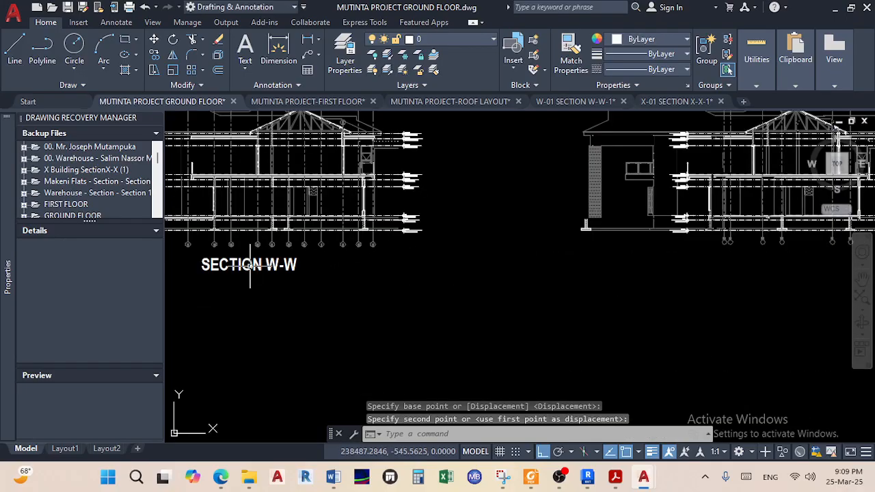
left_click(156, 57)
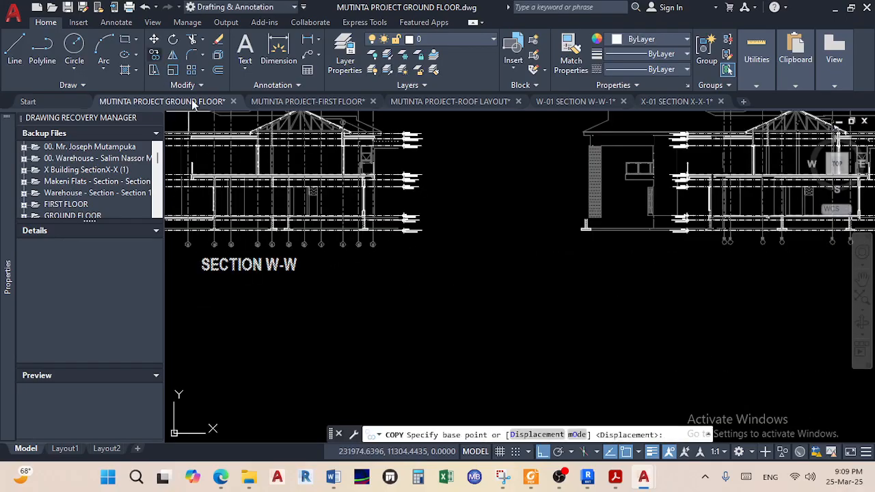
left_click(220, 259)
scroll(593, 279, "down", 2)
middle_click_drag(593, 279, 315, 244)
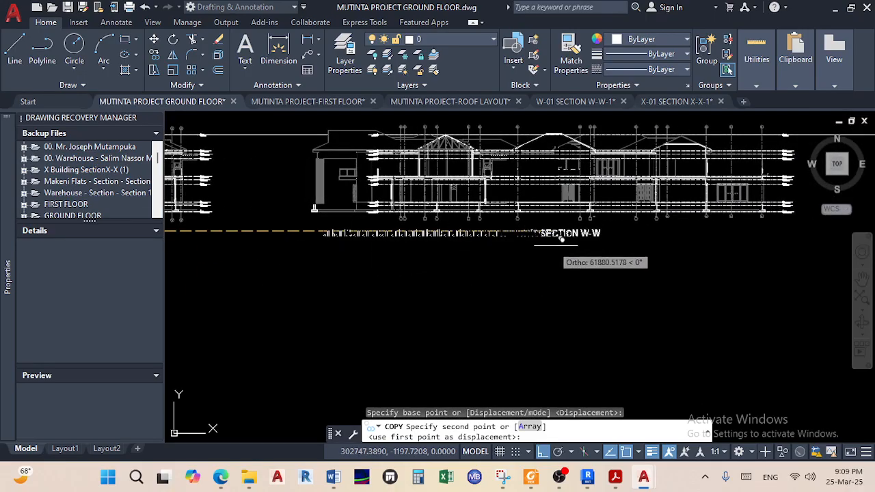
left_click(566, 238)
right_click(554, 247)
left_click(577, 252)
scroll(559, 236, "up", 5)
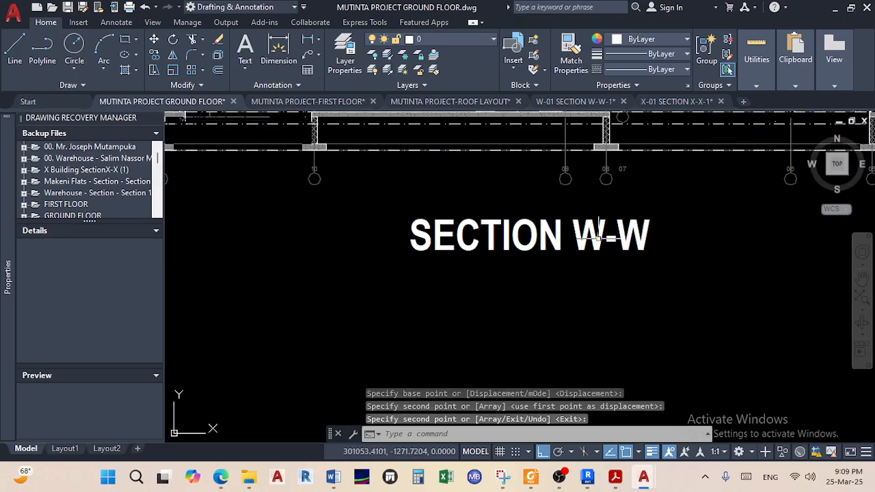
left_click(220, 476)
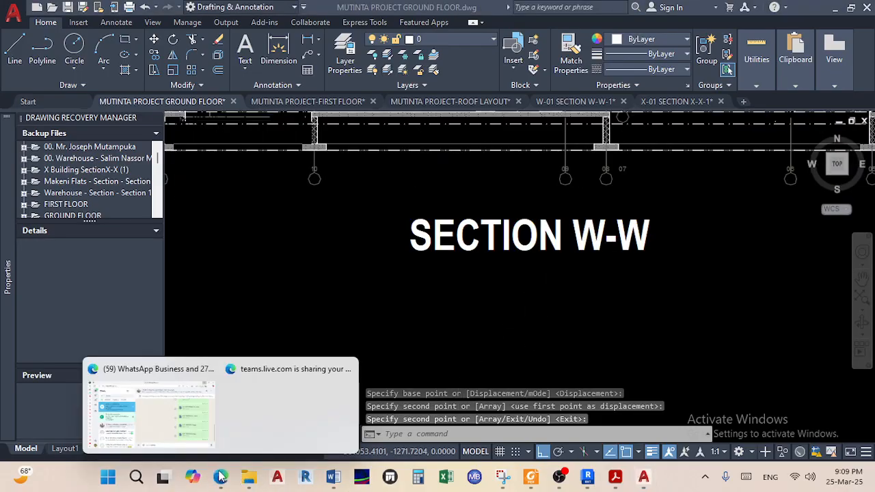
Admit the lobby guest to the Teams meeting and open the meeting chat
left_click(183, 417)
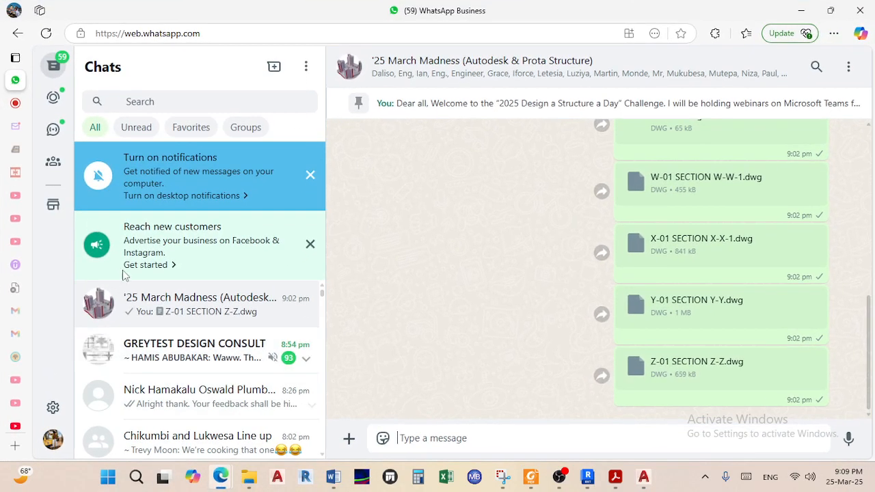
left_click(21, 105)
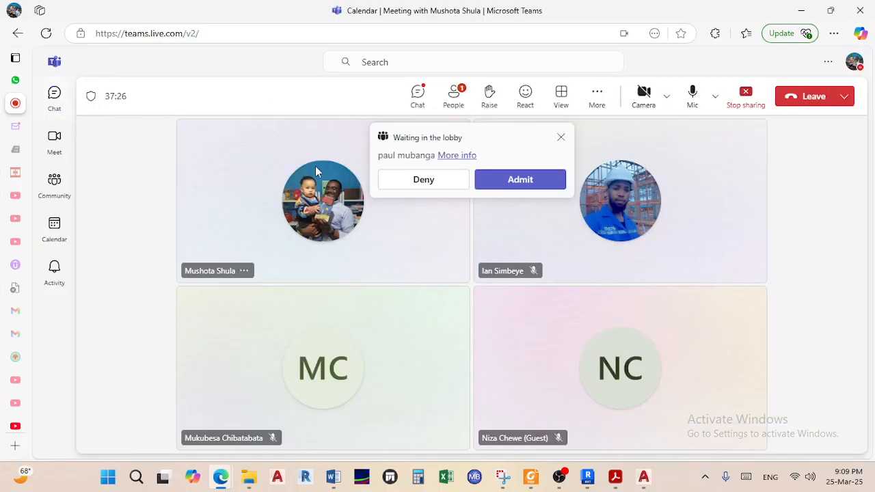
left_click(505, 182)
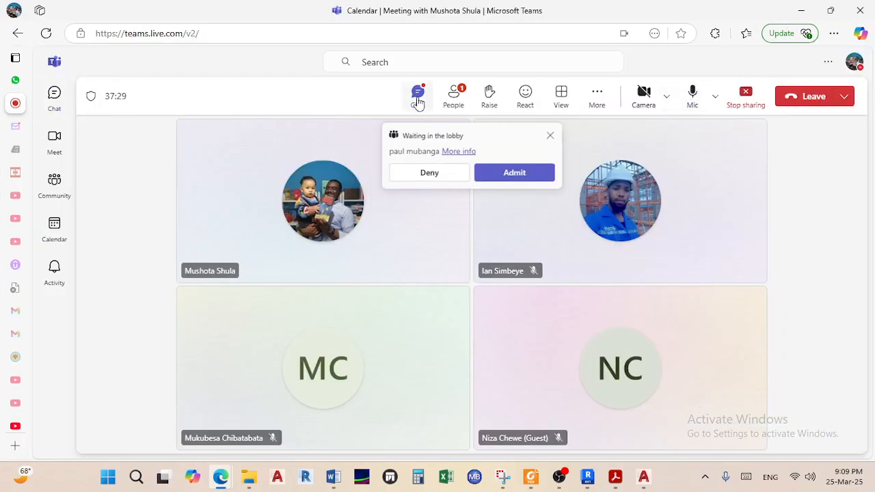
left_click(418, 97)
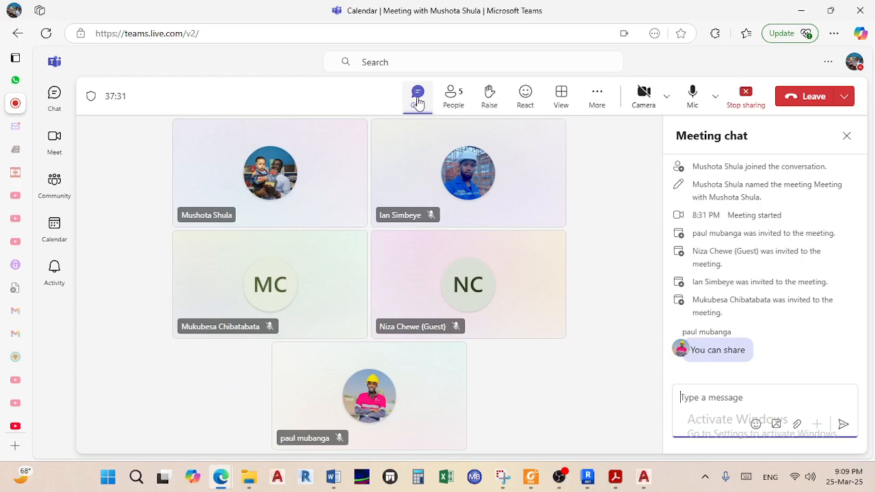
Edit the copied title under the section so it reads SECTION X-X
left_click(807, 13)
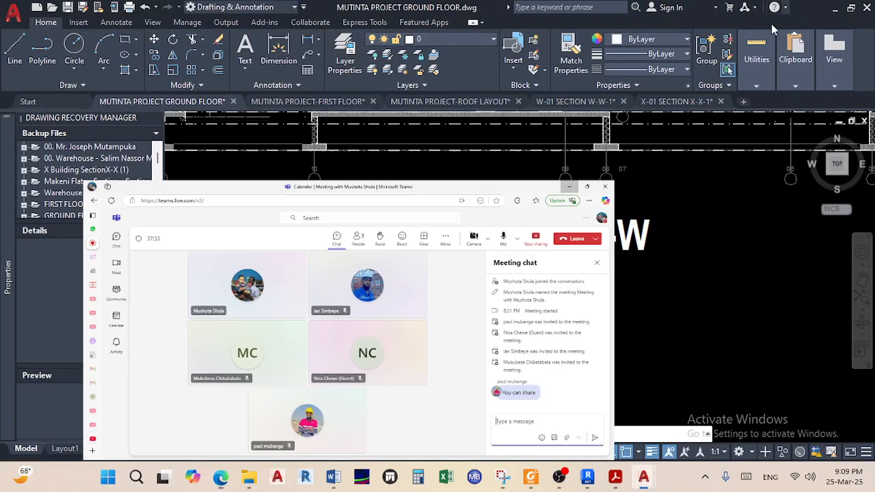
scroll(513, 235, "down", 4)
scroll(335, 225, "up", 4)
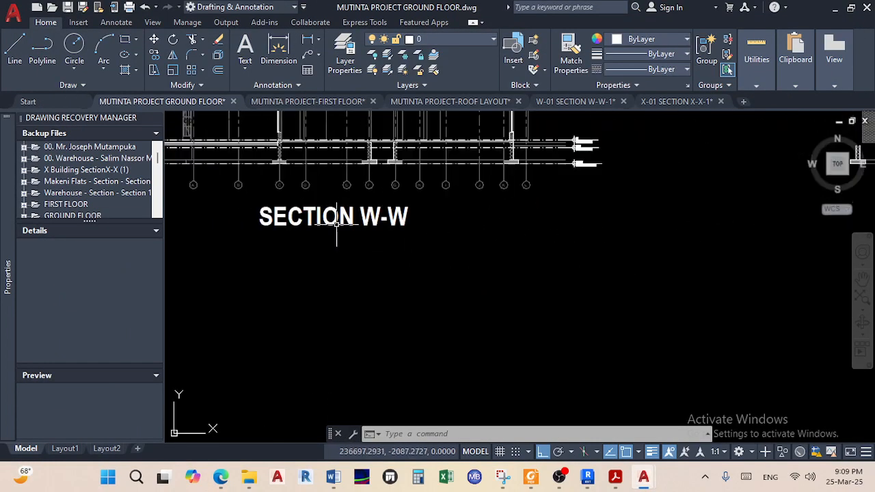
scroll(445, 245, "down", 4)
scroll(664, 253, "up", 2)
scroll(504, 200, "up", 4)
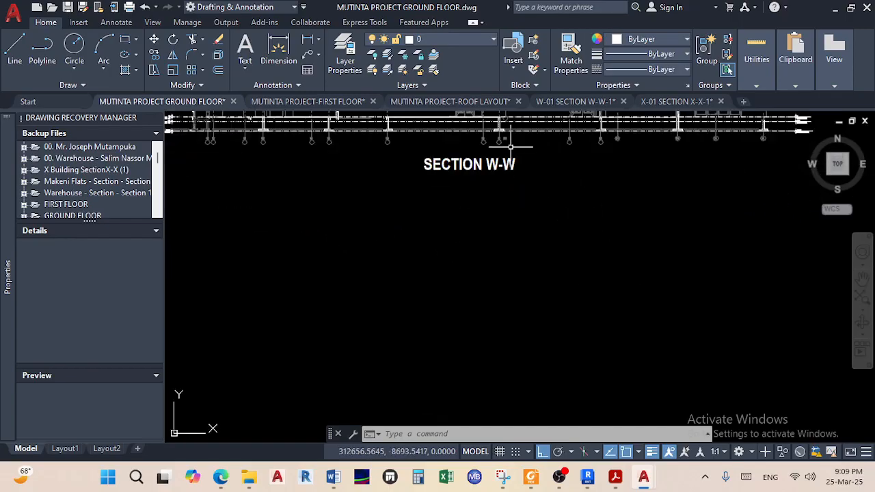
double_click(491, 202)
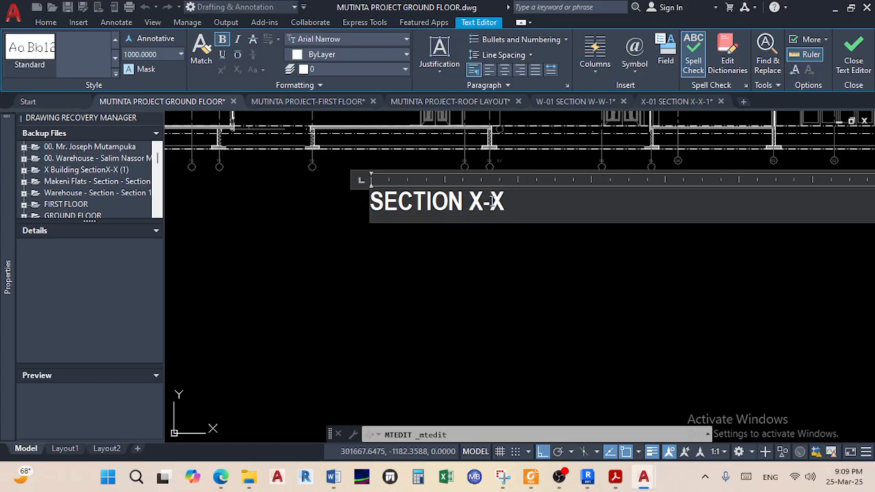
left_click(496, 236)
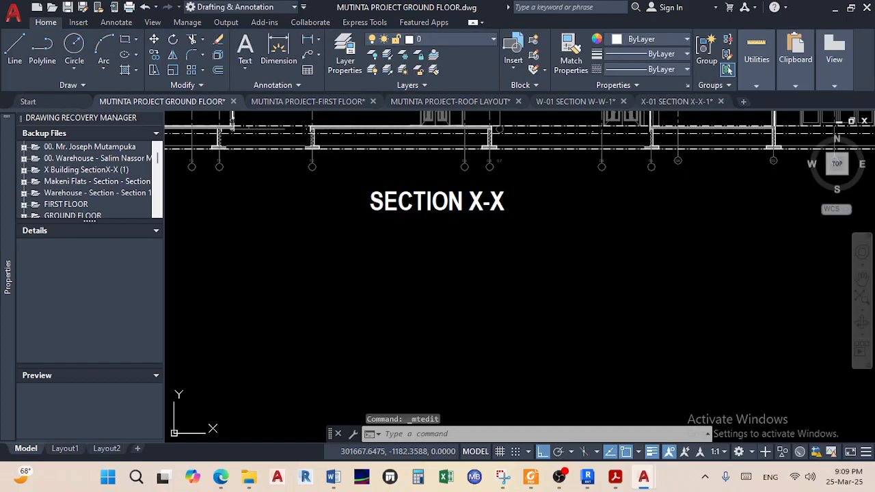
Save the ground-floor drawing and open Y-01 SECTION Y-Y.dwg from File Explorer
key("ctrl+s")
scroll(473, 250, "down", 4)
mouse_move(249, 476)
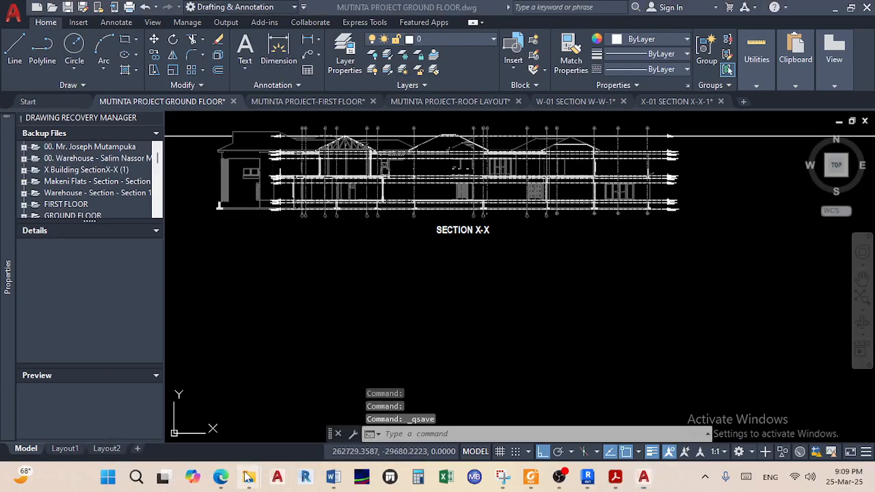
left_click(295, 430)
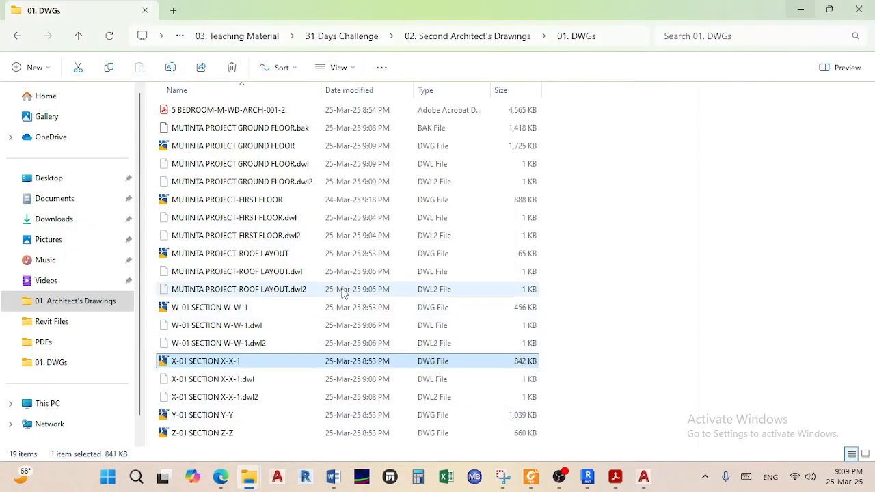
double_click(218, 417)
Window-select the entire Y-Y section drawing and start Copy with Base Point
scroll(362, 288, "down", 6)
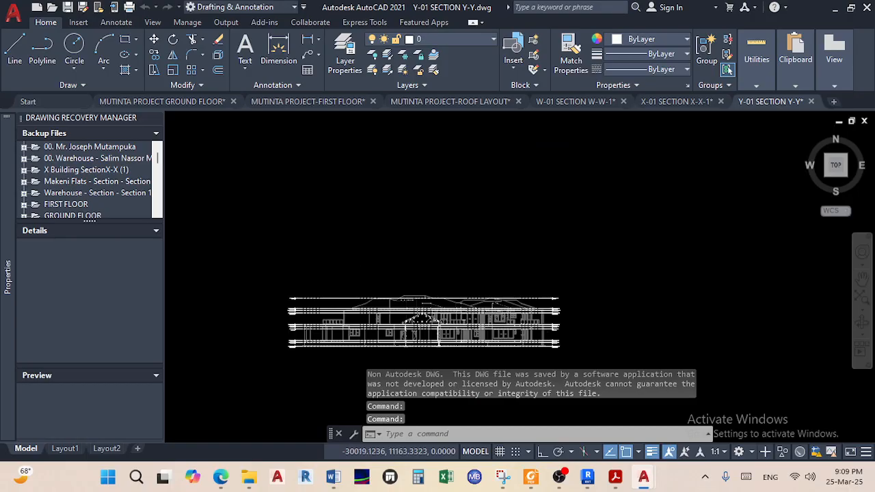
left_click(548, 285)
left_click(253, 164)
scroll(307, 212, "up", 5)
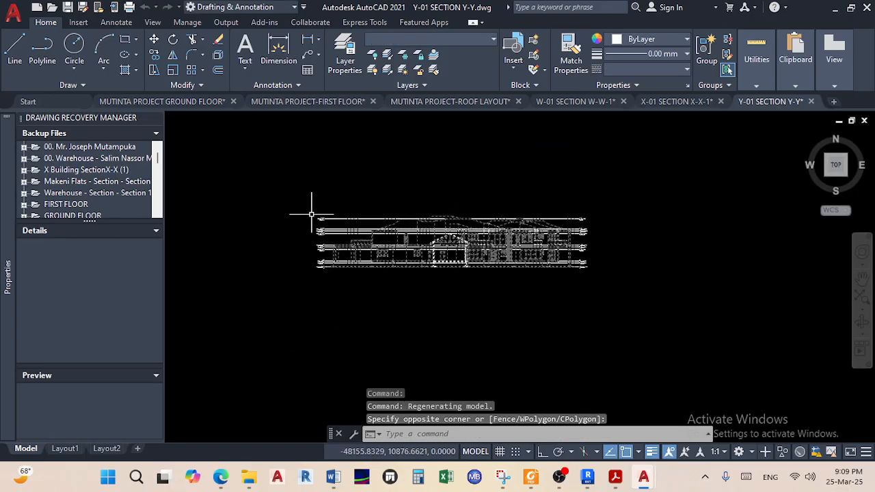
right_click(297, 175)
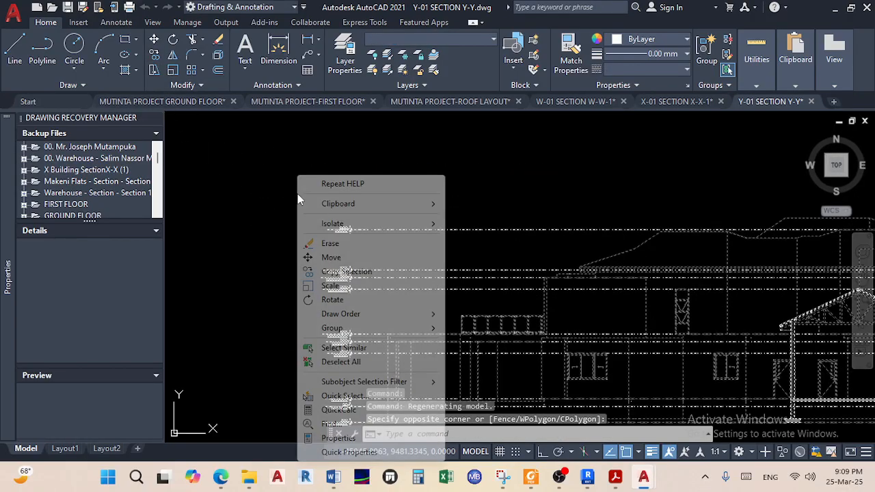
mouse_move(360, 206)
left_click(491, 232)
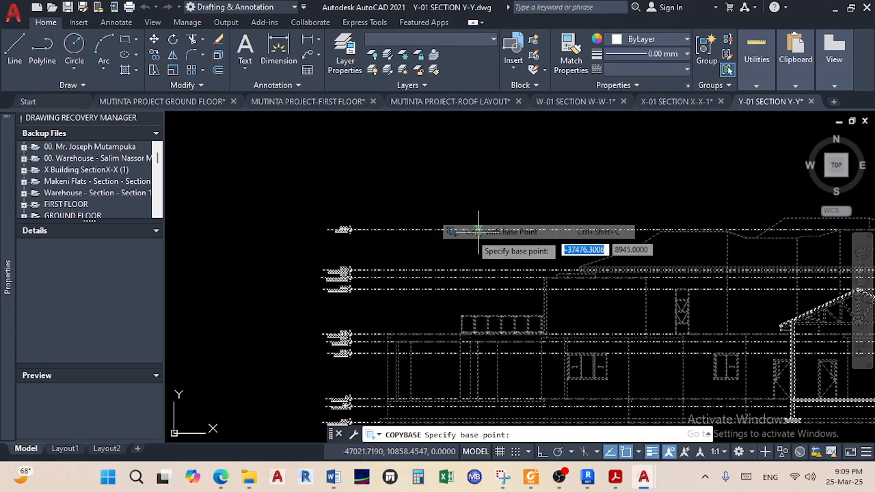
scroll(376, 246, "up", 8)
scroll(371, 303, "down", 3)
scroll(382, 314, "up", 3)
left_click(339, 311)
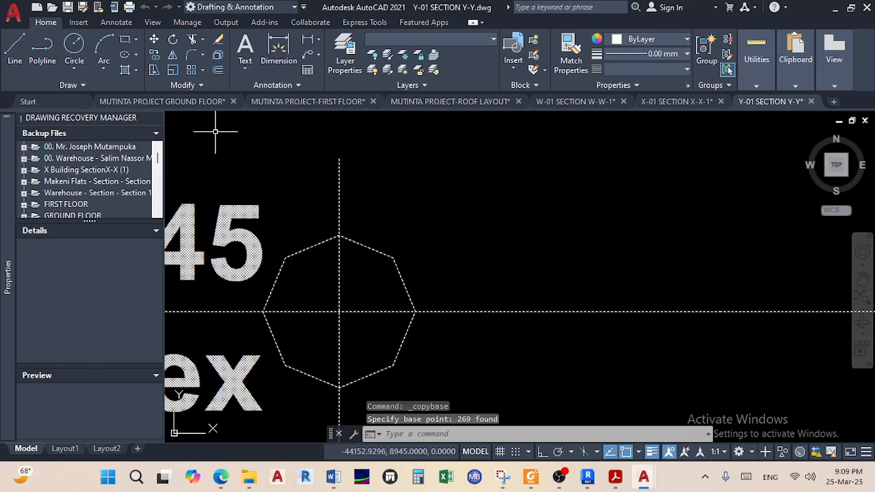
left_click(181, 106)
scroll(444, 239, "up", 5)
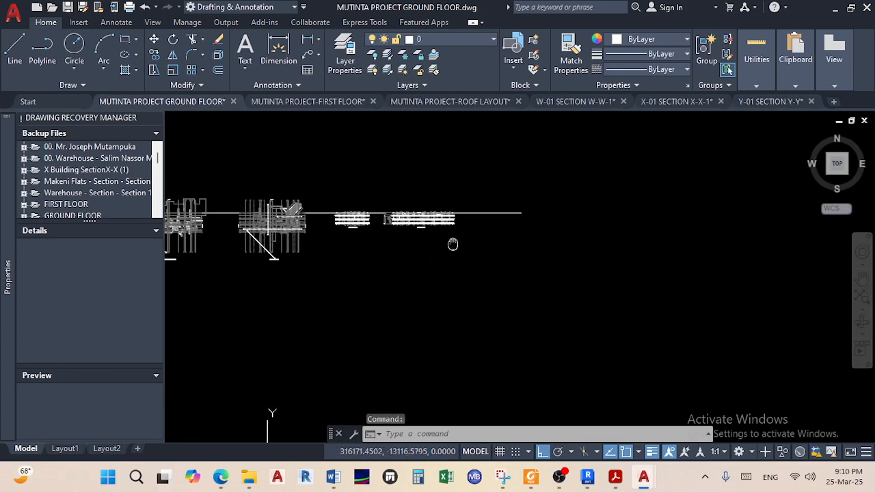
right_click(507, 233)
mouse_move(642, 265)
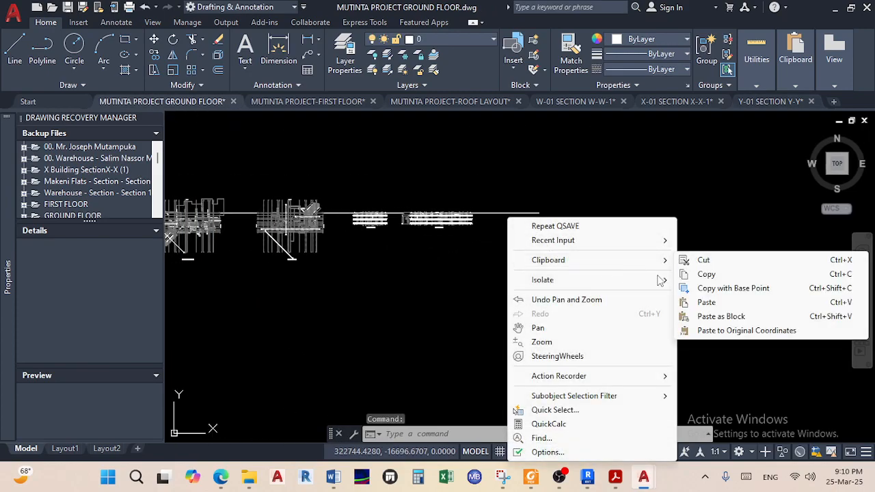
left_click(722, 305)
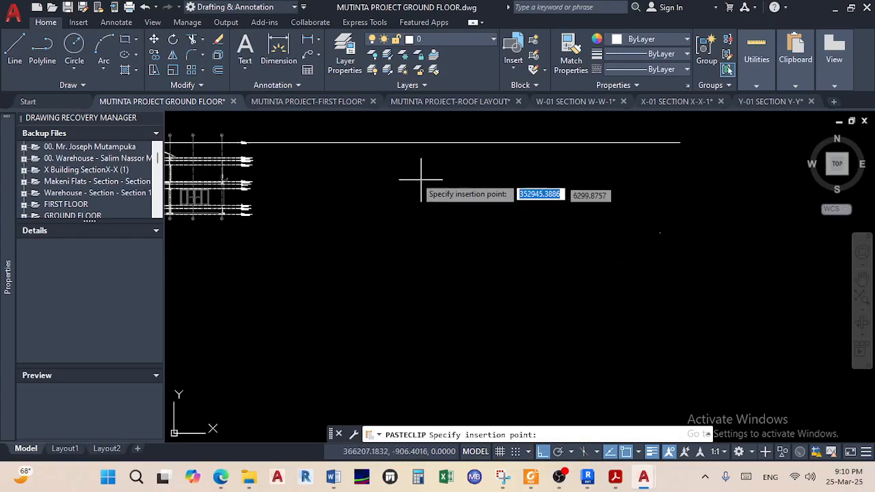
left_click(367, 143)
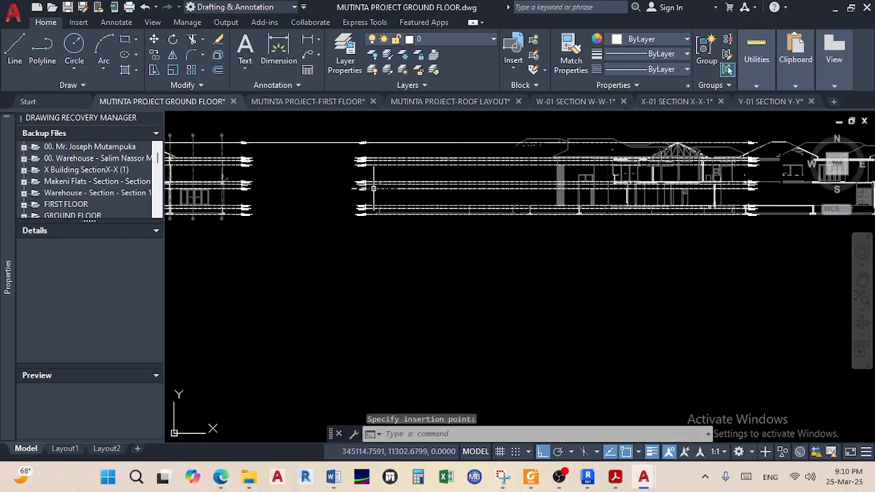
scroll(390, 217, "down", 2)
scroll(370, 222, "up", 4)
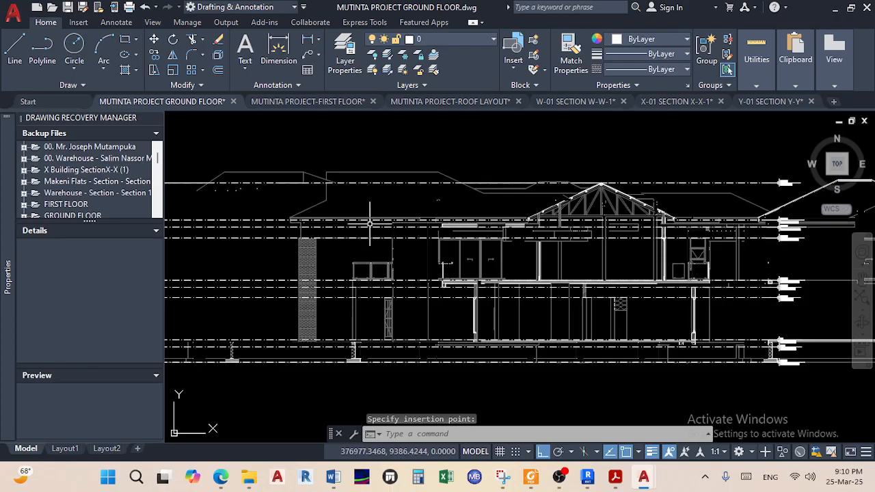
scroll(319, 191, "up", 2)
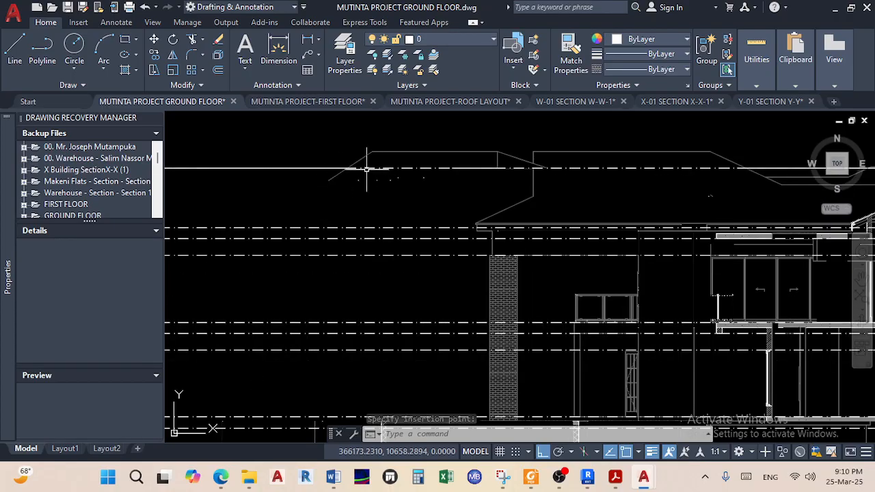
scroll(367, 169, "down", 3)
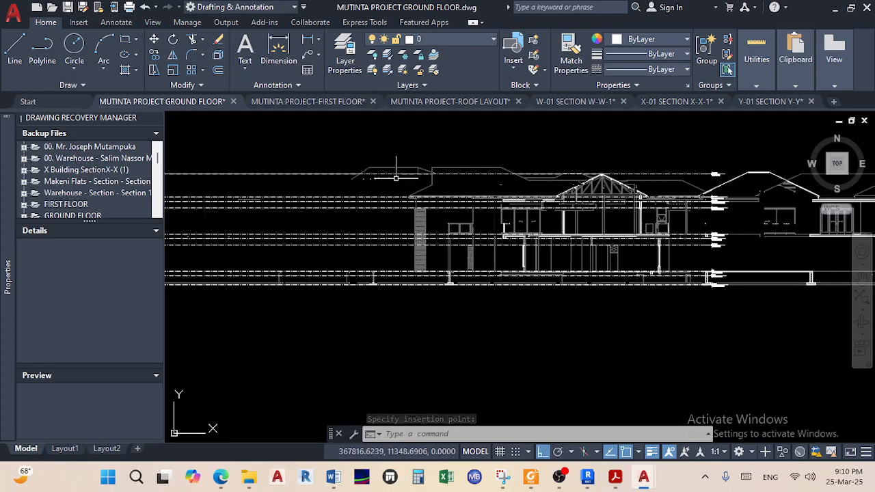
Look over the Y-Y elevation in the Y-01 SECTION Y-Y drawing
left_click(771, 101)
scroll(358, 181, "down", 5)
scroll(358, 182, "down", 2)
scroll(432, 221, "up", 3)
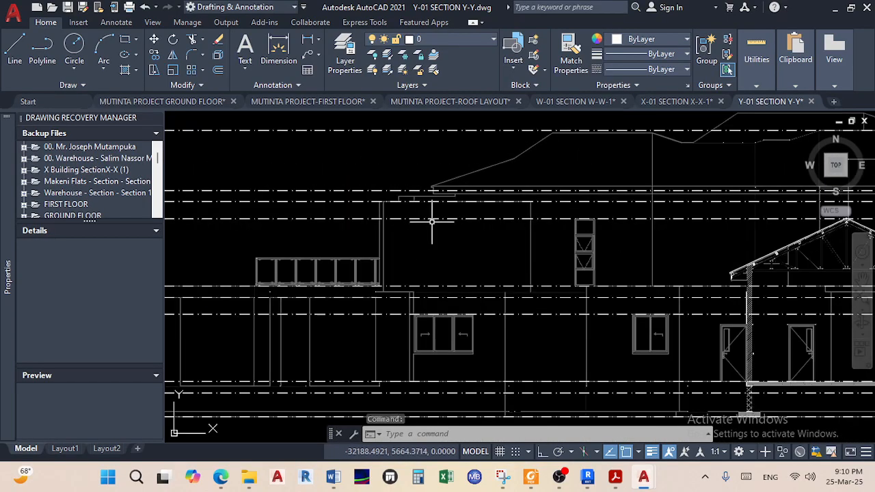
scroll(431, 221, "down", 4)
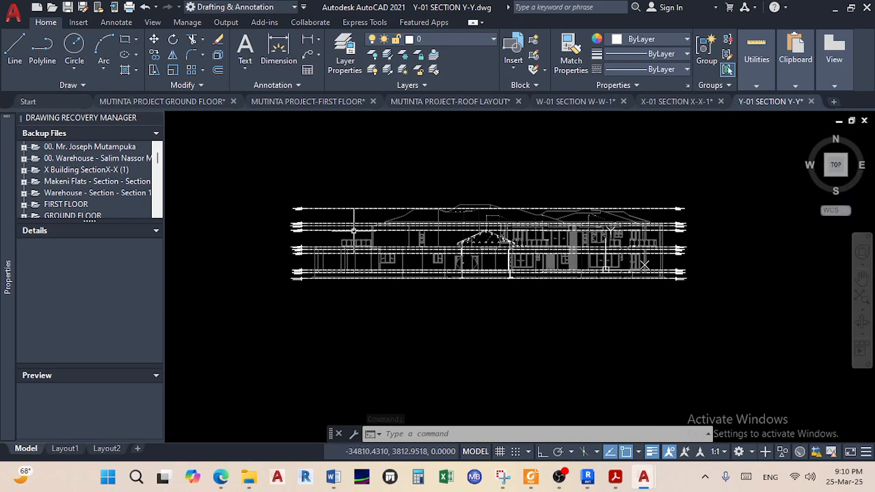
scroll(354, 232, "up", 4)
middle_click_drag(426, 213, 387, 224)
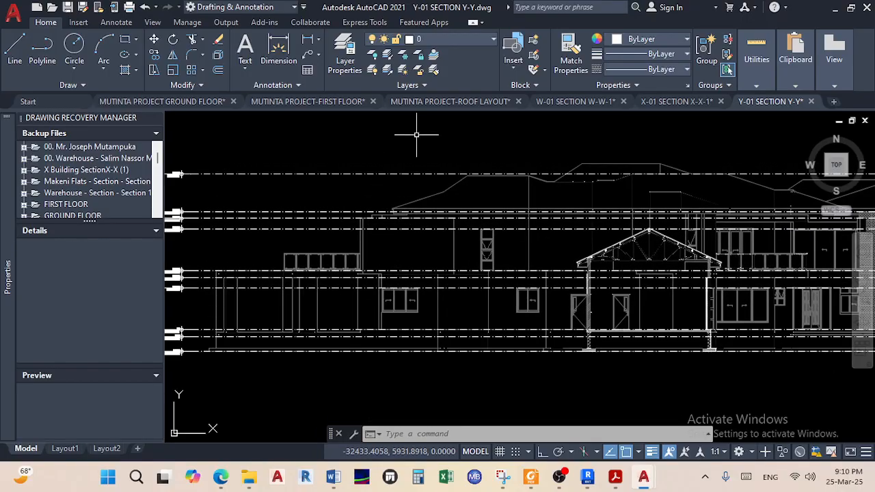
In the ground-floor drawing, pan along the section row to its right end
left_click(166, 104)
scroll(396, 230, "down", 6)
scroll(364, 229, "up", 4)
scroll(377, 229, "down", 2)
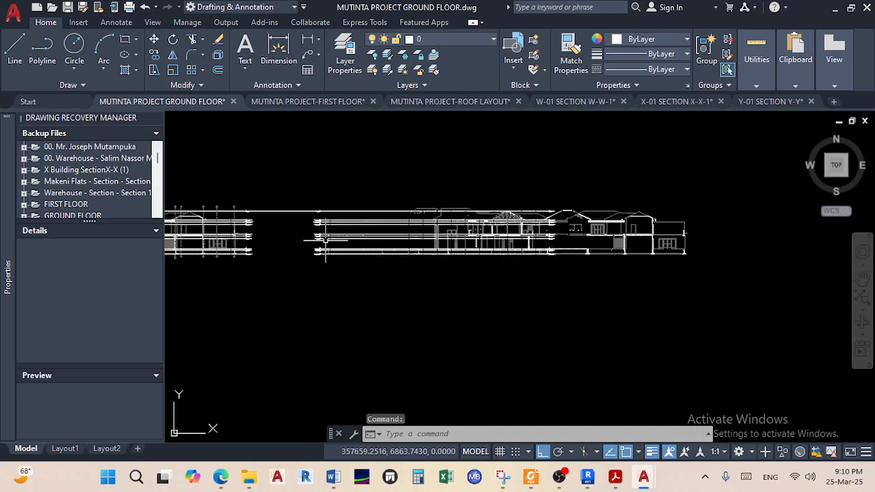
middle_click_drag(267, 239, 419, 253)
middle_click_drag(339, 246, 437, 246)
scroll(360, 231, "up", 2)
scroll(360, 231, "up", 2)
middle_click_drag(360, 232, 590, 241)
scroll(351, 241, "up", 2)
middle_click_drag(565, 281, 196, 258)
scroll(478, 273, "down", 2)
middle_click_drag(417, 276, 249, 270)
scroll(555, 274, "up", 4)
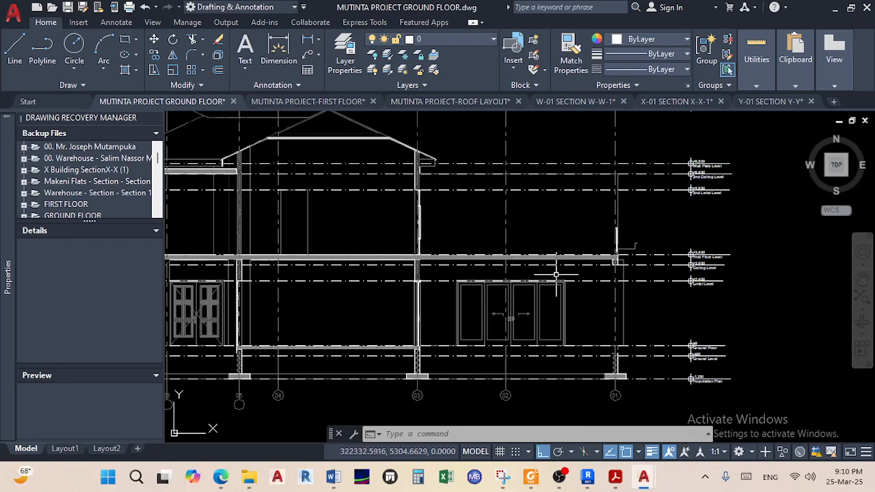
scroll(556, 274, "down", 6)
scroll(518, 279, "up", 1)
scroll(520, 277, "down", 2)
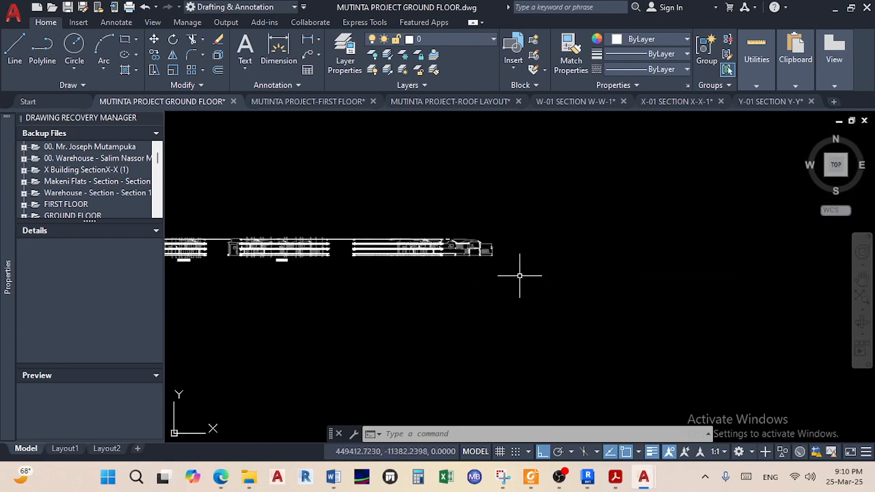
Delete the right-hand elevation, keeping the long level line, then return to Y-01 SECTION Y-Y
left_click(350, 195)
scroll(348, 222, "up", 5)
scroll(336, 276, "up", 3)
left_click(332, 322, "shift")
left_click(301, 279, "shift")
scroll(363, 283, "down", 5)
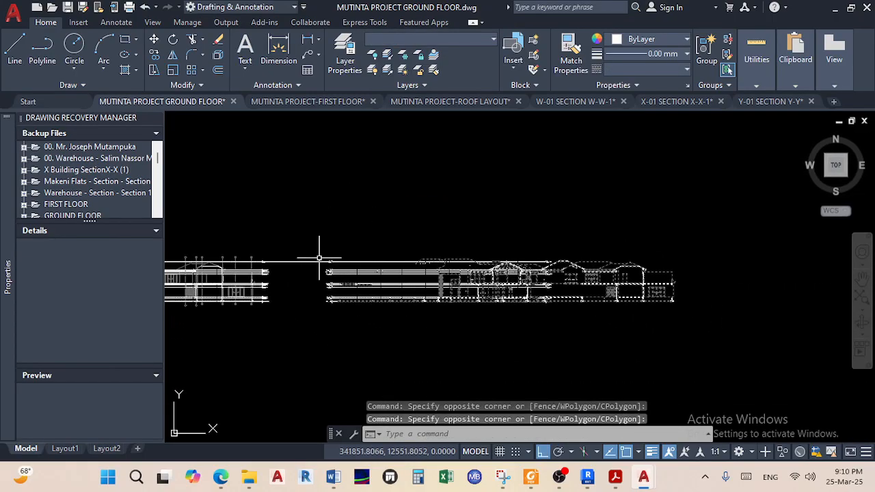
key("Delete")
left_click(772, 101)
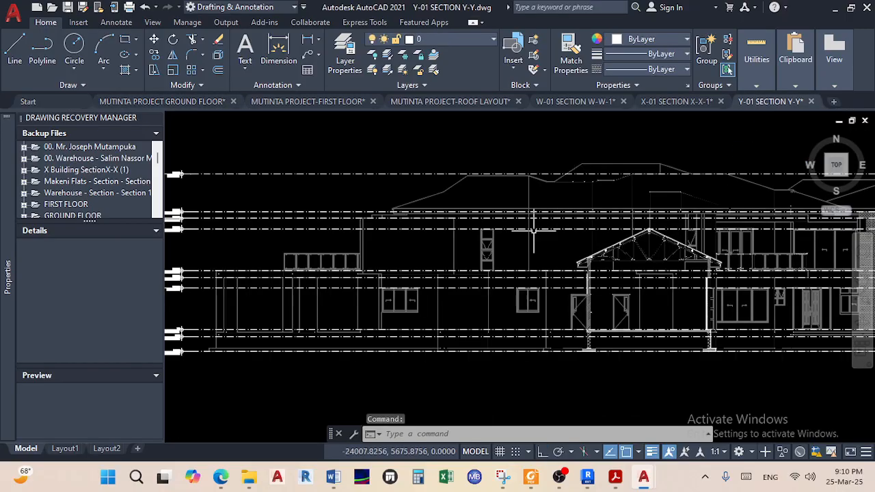
Pick roof and wall lines of the Y-Y elevation, then cancel that partial selection
scroll(462, 205, "down", 2)
scroll(463, 187, "up", 5)
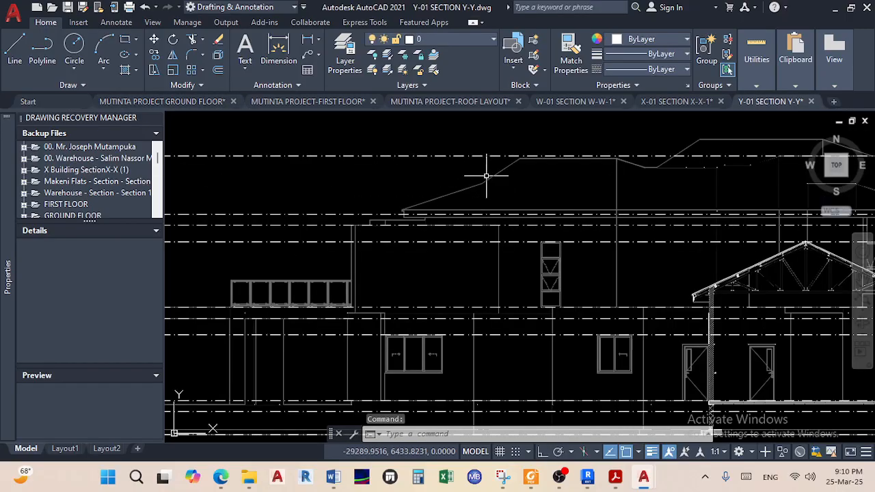
left_click(516, 195)
left_click(458, 172)
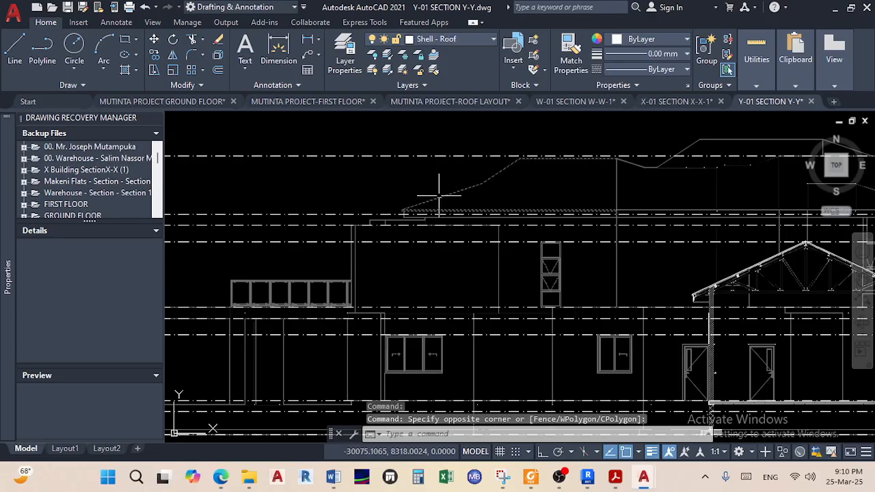
left_click(403, 263)
left_click(319, 262)
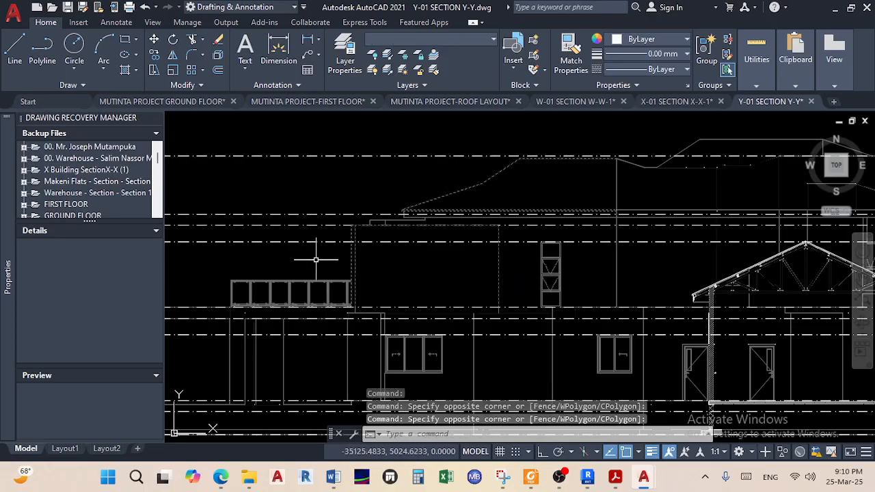
key("Escape")
key("Escape")
scroll(394, 258, "down", 8)
Window-select the whole Y-Y elevation and copy it with base point at the lower-left level-line end
left_click(623, 309)
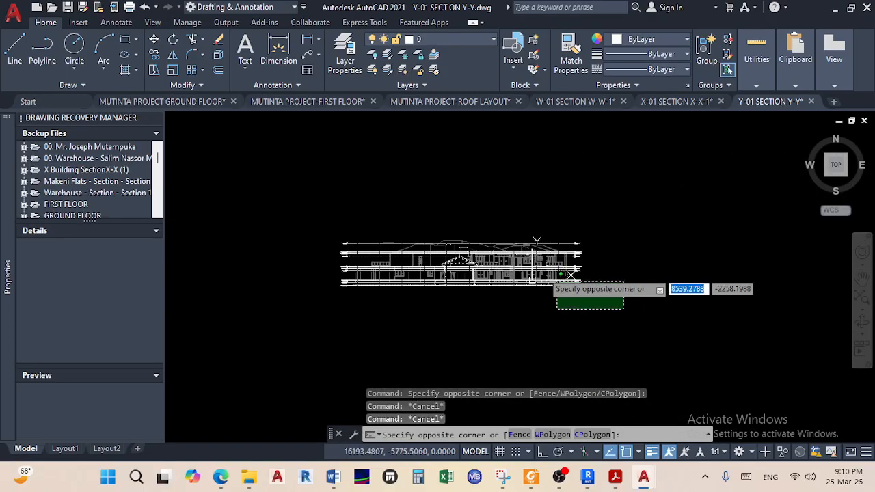
left_click(342, 192)
scroll(437, 250, "up", 4)
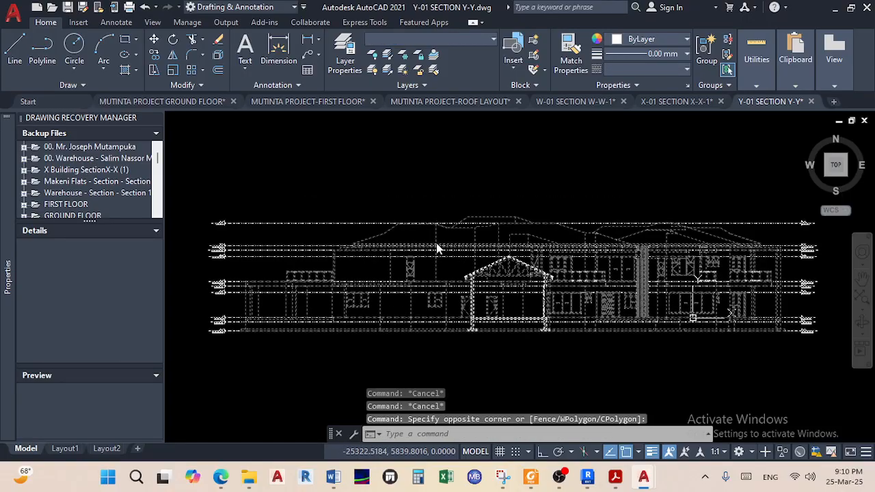
right_click(438, 248)
mouse_move(554, 205)
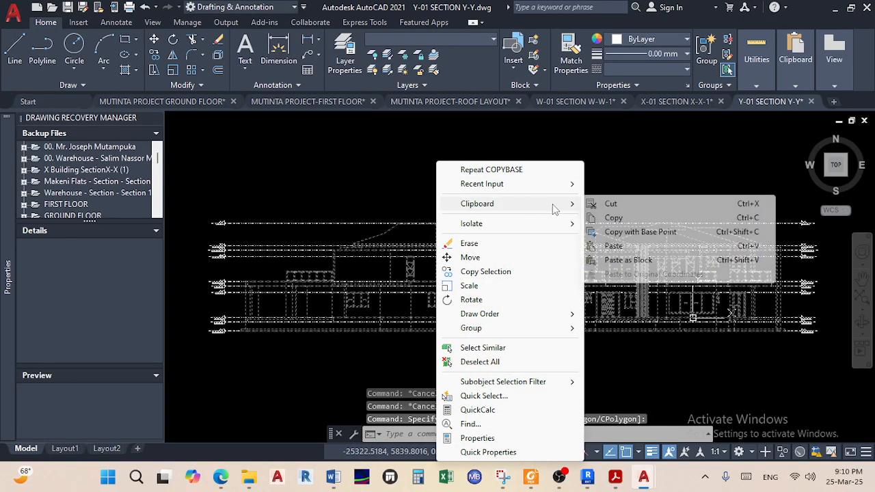
left_click(636, 233)
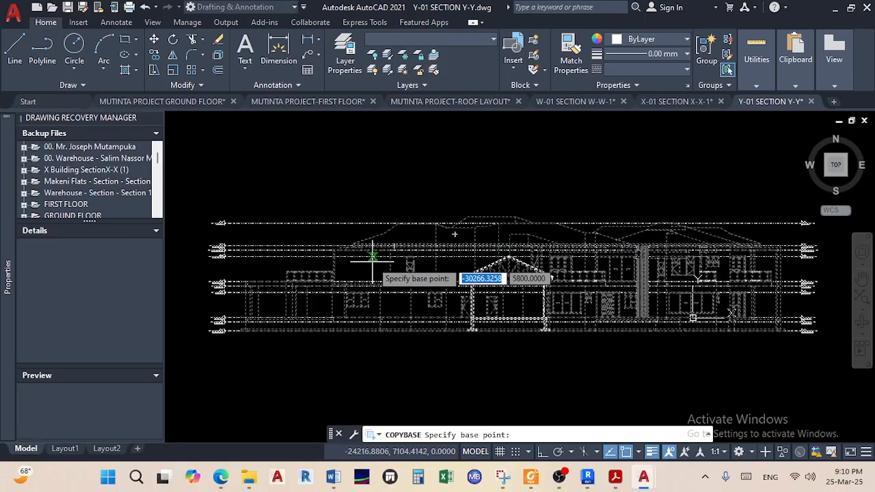
scroll(232, 307, "up", 4)
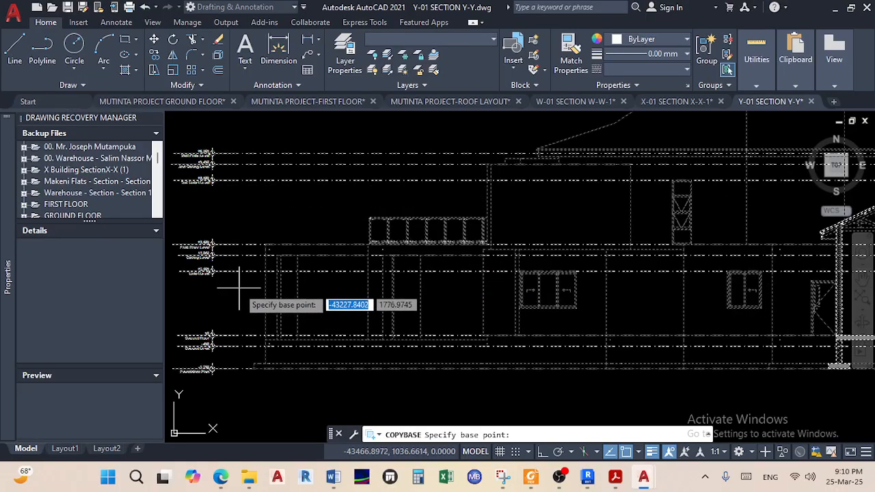
scroll(236, 294, "up", 3)
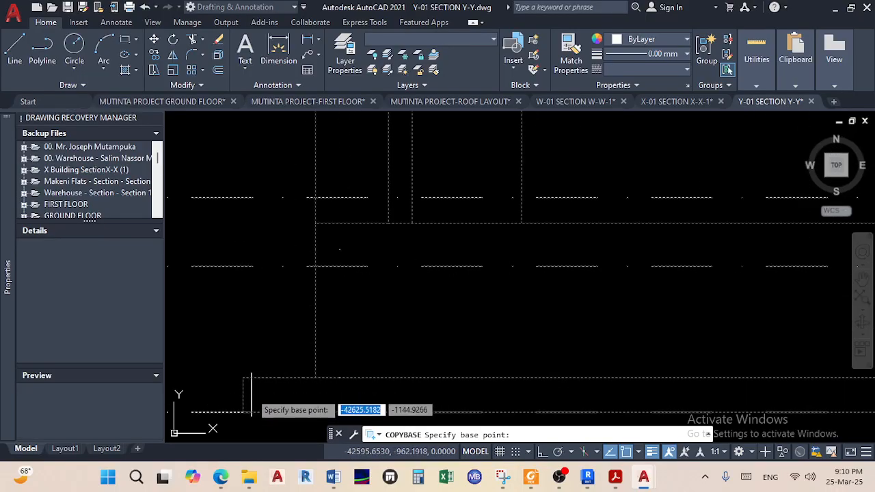
scroll(243, 378, "down", 5)
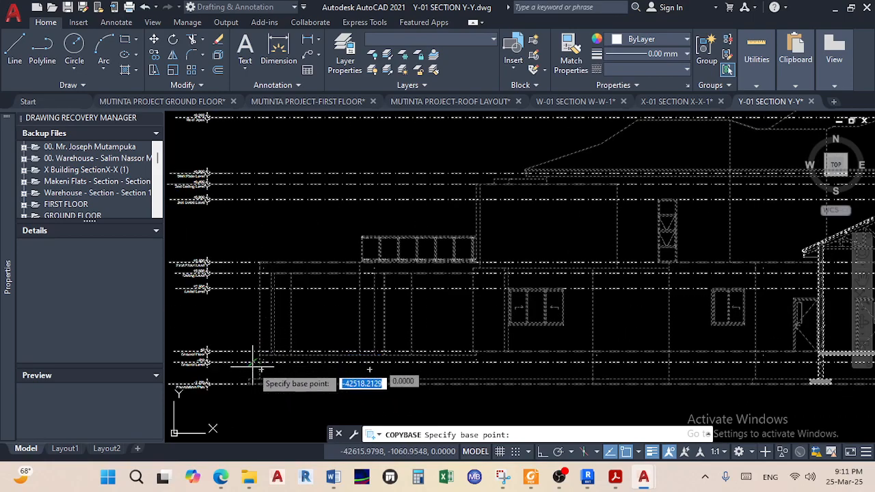
scroll(249, 389, "up", 5)
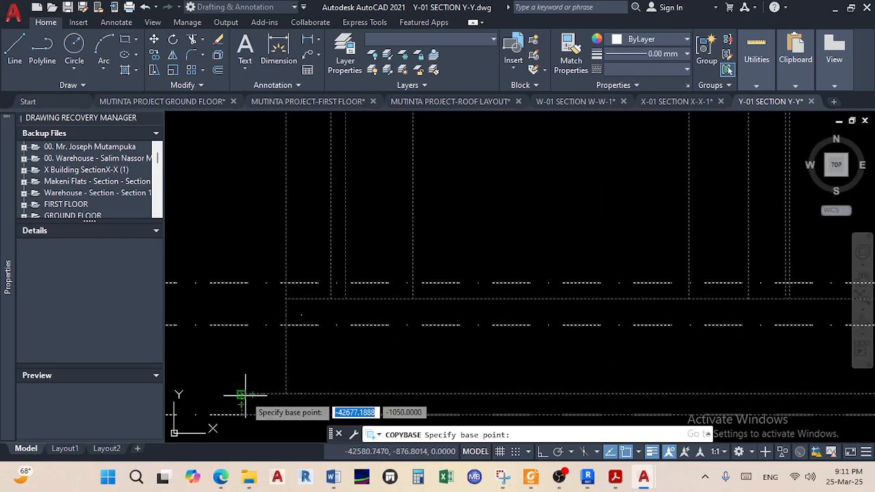
left_click(242, 394)
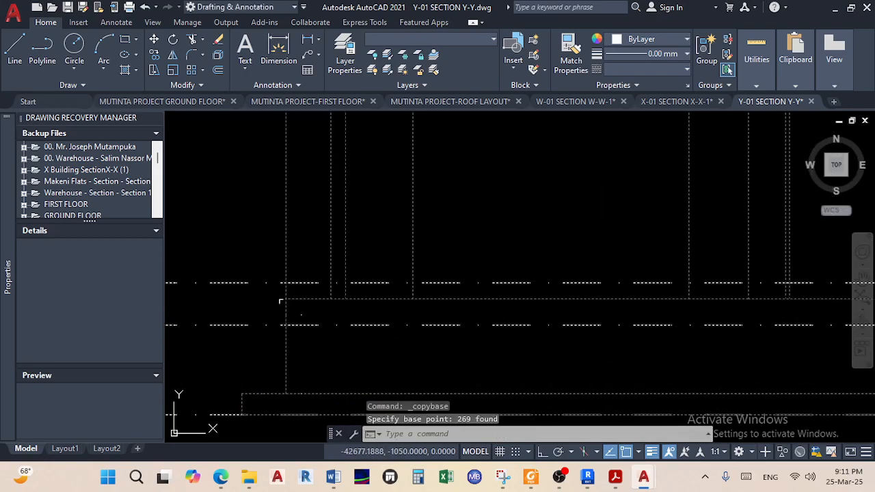
Paste the Y-Y elevation into the ground-floor drawing on the level line right of Section X-X
left_click(194, 104)
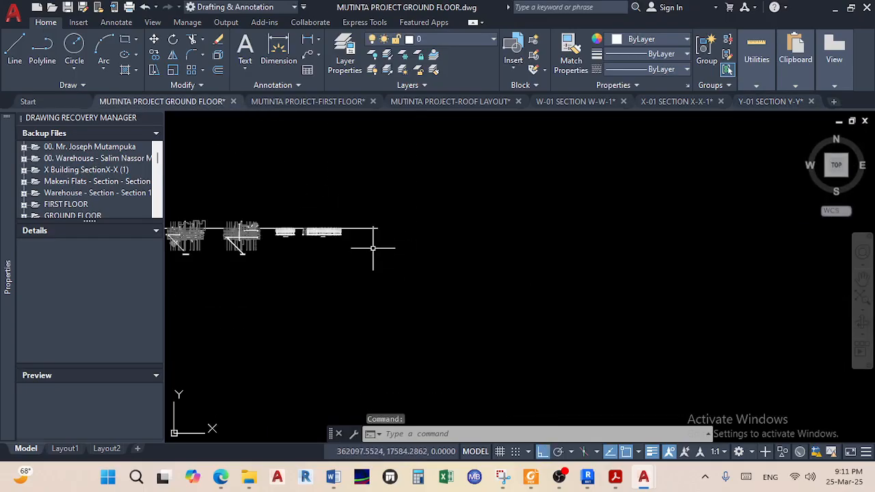
right_click(372, 248)
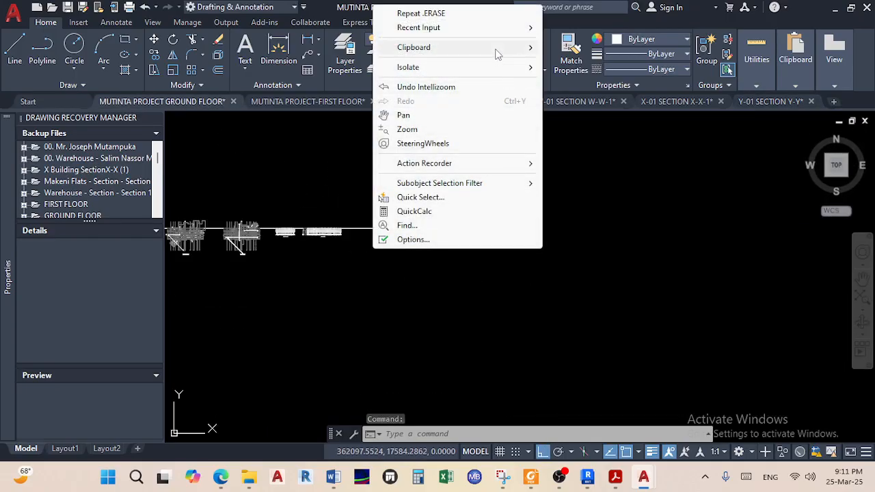
mouse_move(506, 47)
left_click(574, 90)
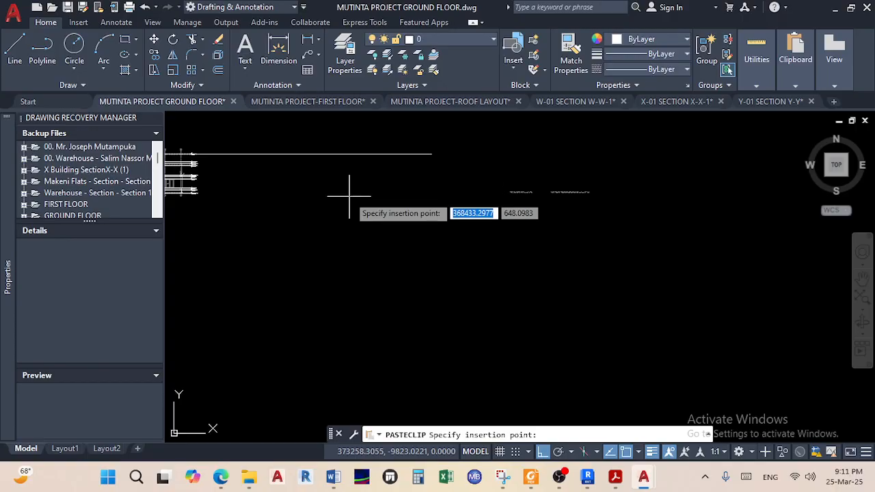
left_click(347, 198)
scroll(448, 200, "up", 5)
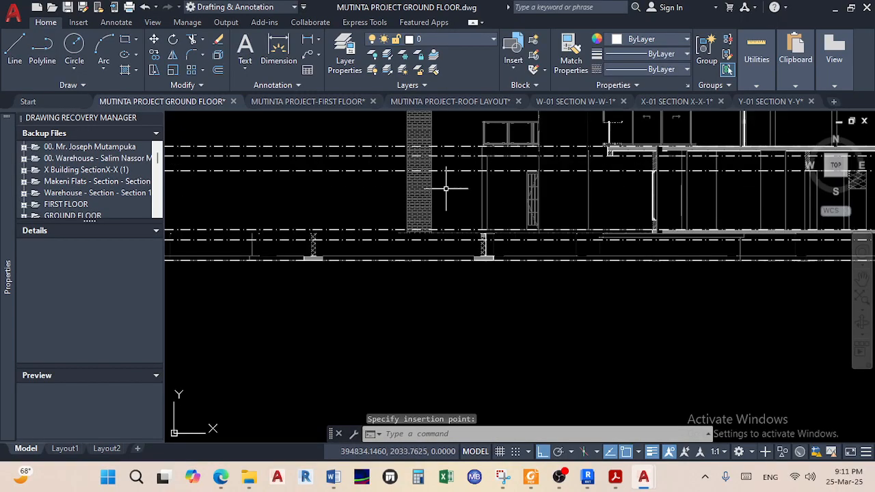
scroll(296, 289, "down", 5)
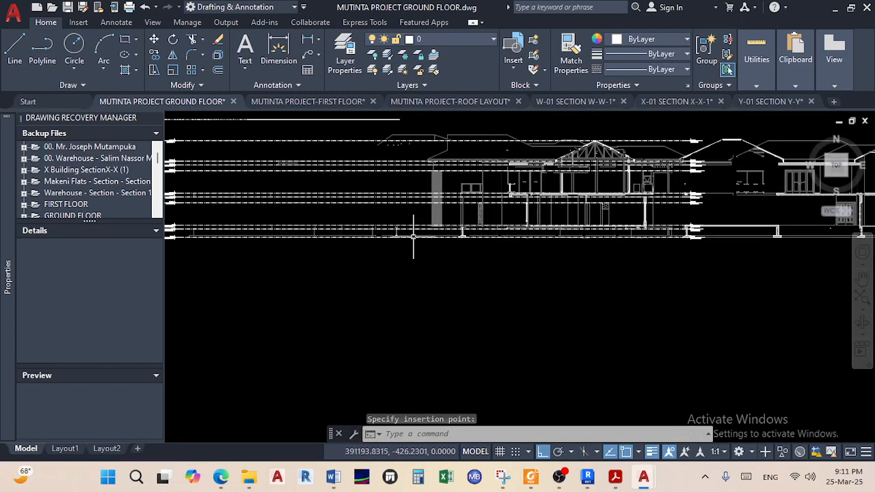
scroll(444, 256, "up", 2)
scroll(443, 246, "down", 4)
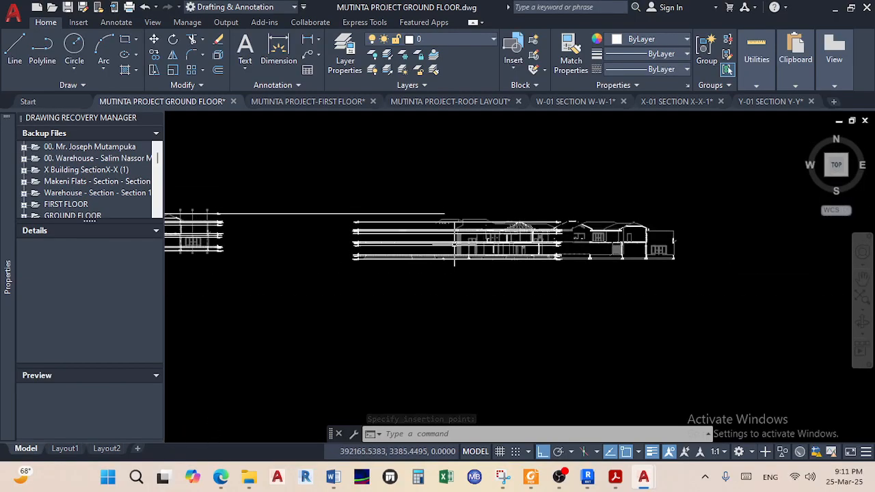
middle_click_drag(403, 232, 628, 218)
scroll(625, 244, "down", 4)
scroll(619, 243, "up", 4)
middle_click_drag(593, 242, 551, 242)
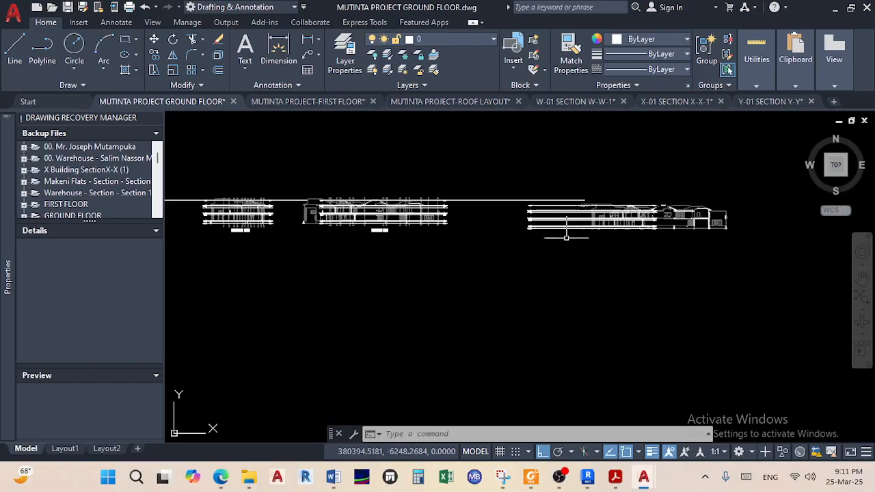
Move the pasted Y-Y elevation, without the long level line, further left
scroll(732, 245, "up", 2)
left_click(751, 250)
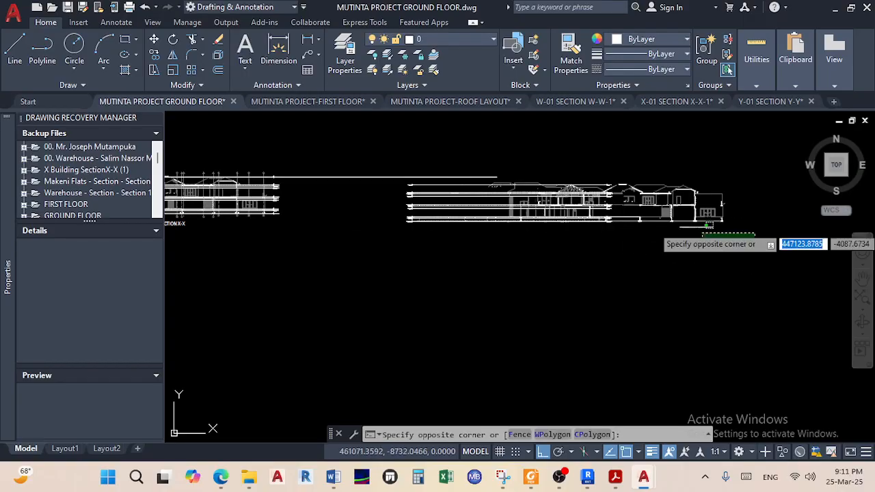
left_click(395, 155)
left_click(381, 199, "shift")
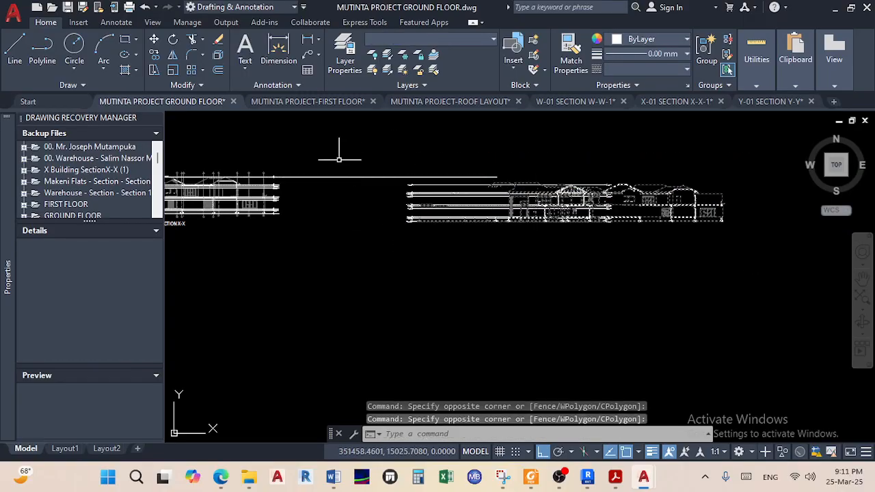
left_click(154, 39)
scroll(561, 232, "up", 3)
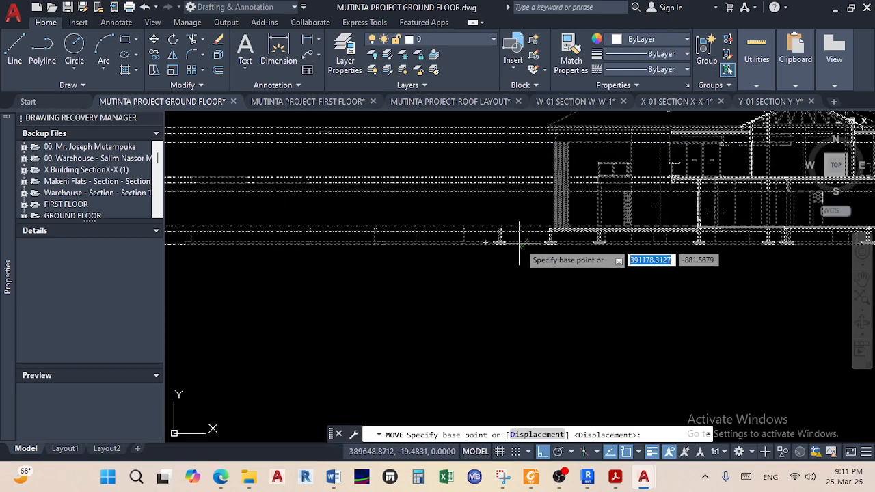
scroll(561, 232, "up", 6)
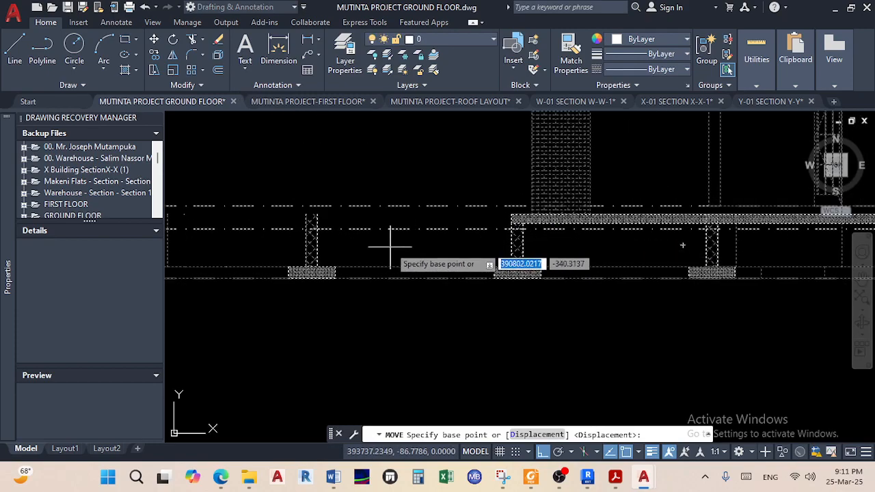
left_click(512, 214)
scroll(519, 205, "down", 5)
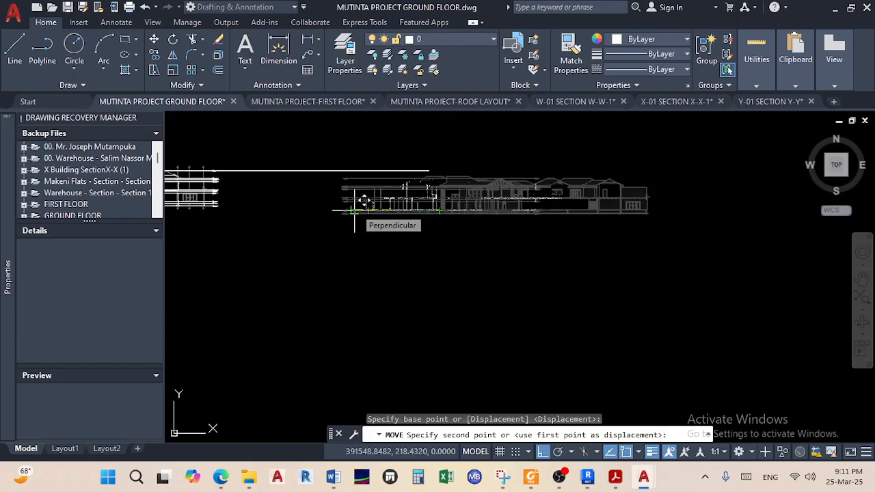
left_click(355, 212)
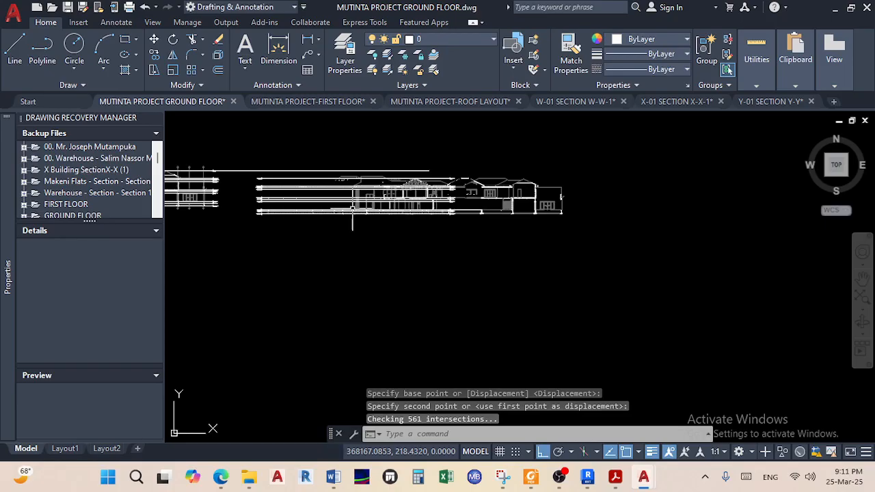
scroll(564, 194, "down", 4)
scroll(478, 193, "up", 8)
scroll(475, 195, "down", 2)
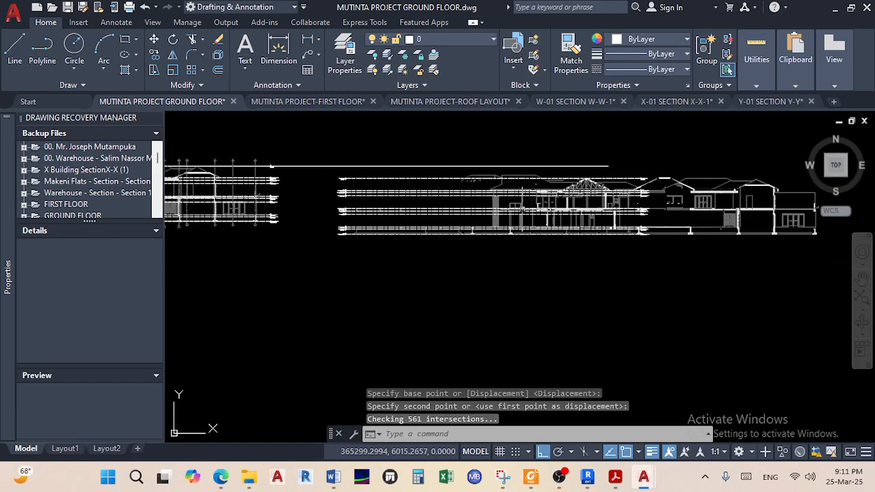
scroll(733, 260, "down", 2)
Move the elevation up from its Roof Apex marker so the +8,945 level sits on the common line
left_click(809, 274)
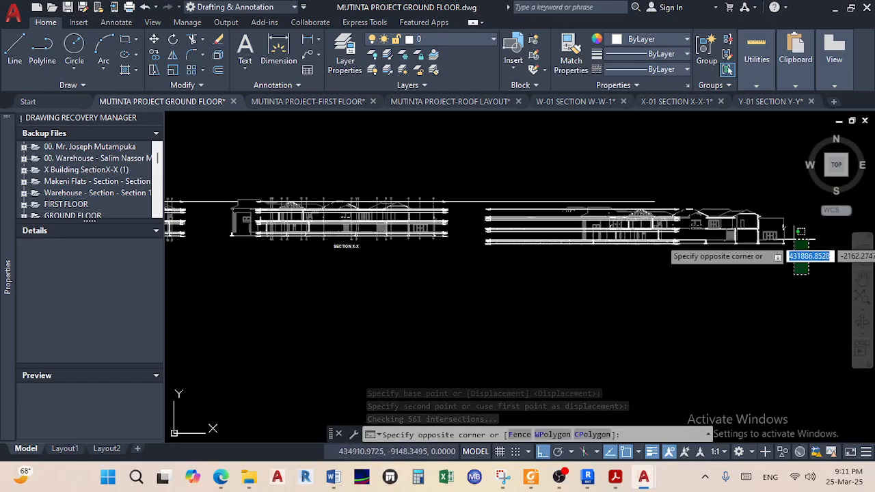
left_click(464, 151)
scroll(466, 171, "up", 2)
left_click(476, 229, "shift")
left_click(464, 196, "shift")
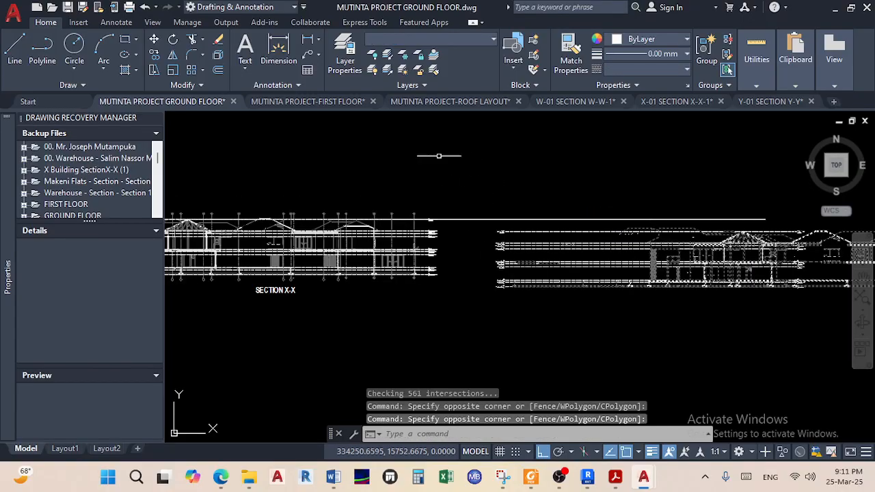
left_click(154, 40)
scroll(519, 246, "up", 8)
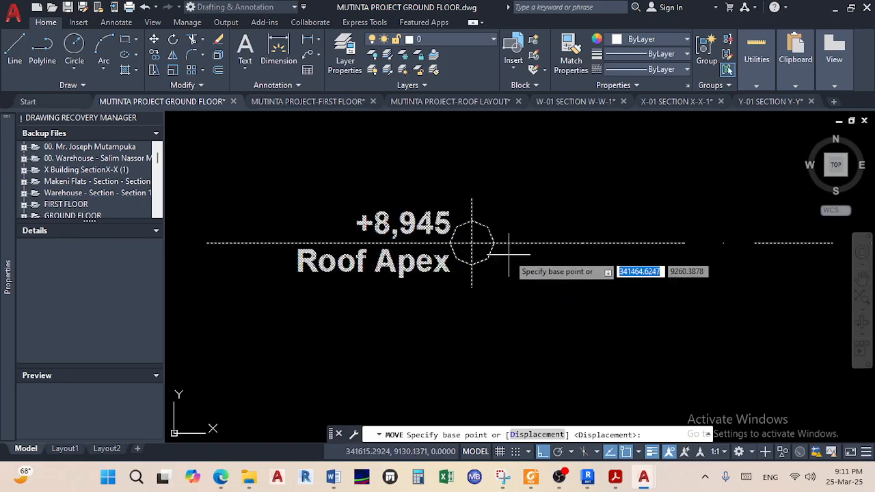
left_click(490, 234)
scroll(486, 271, "down", 5)
scroll(482, 294, "up", 3)
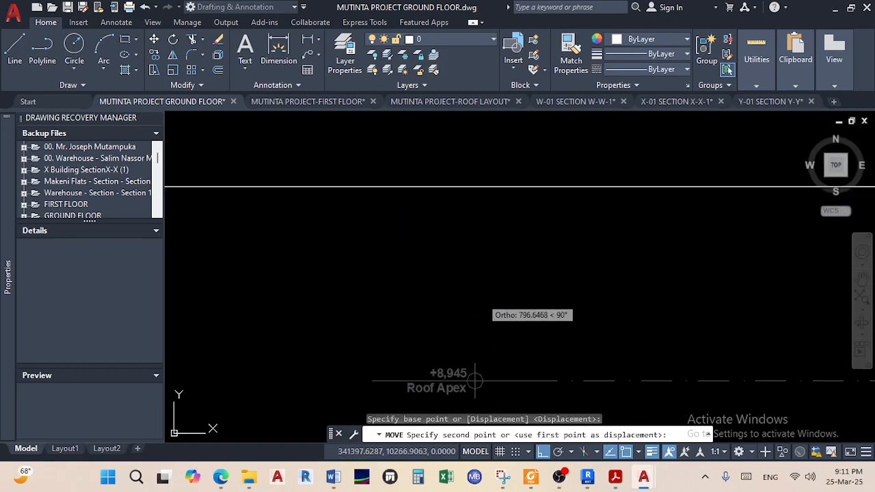
left_click(484, 125)
scroll(480, 205, "down", 2)
scroll(480, 209, "down", 6)
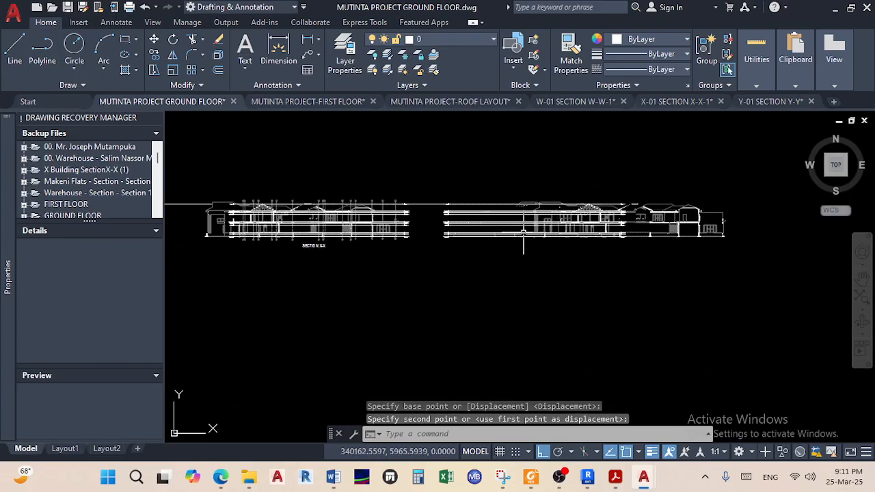
scroll(305, 233, "up", 4)
Copy the SECTION X-X title beneath the second section and change it to SECTION Y-Y
left_click(314, 227)
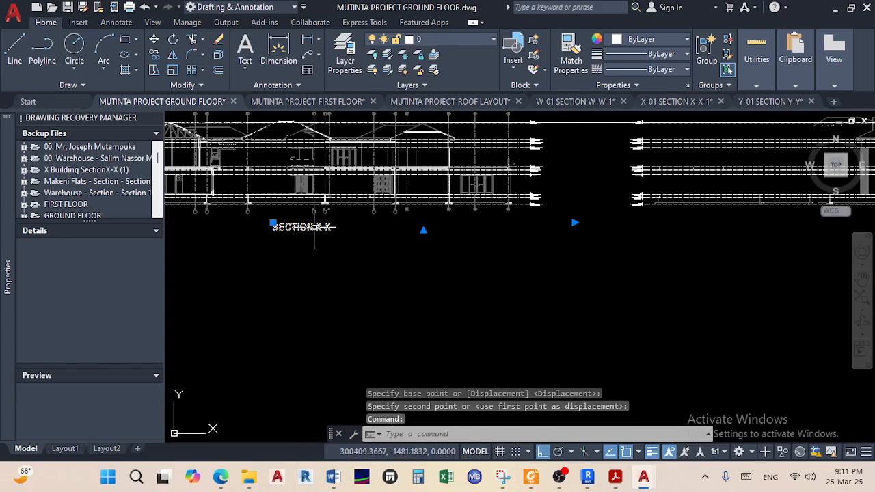
left_click(154, 55)
left_click(280, 233)
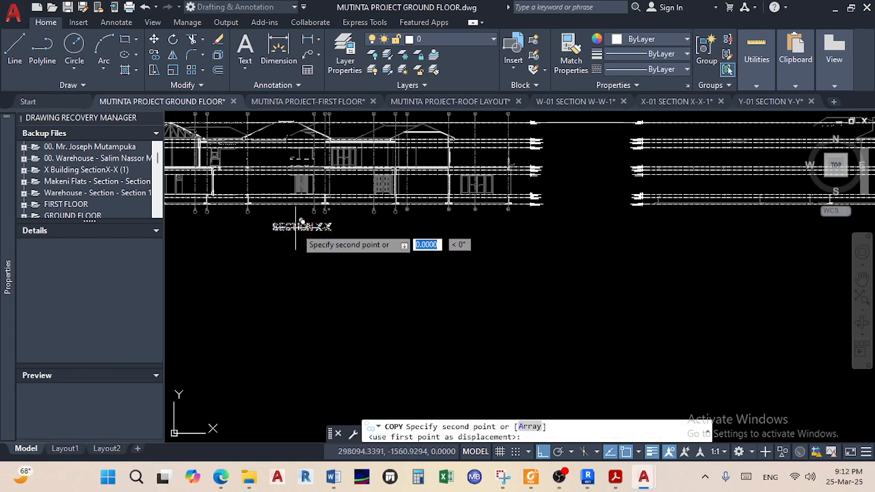
scroll(410, 253, "down", 5)
scroll(443, 271, "up", 4)
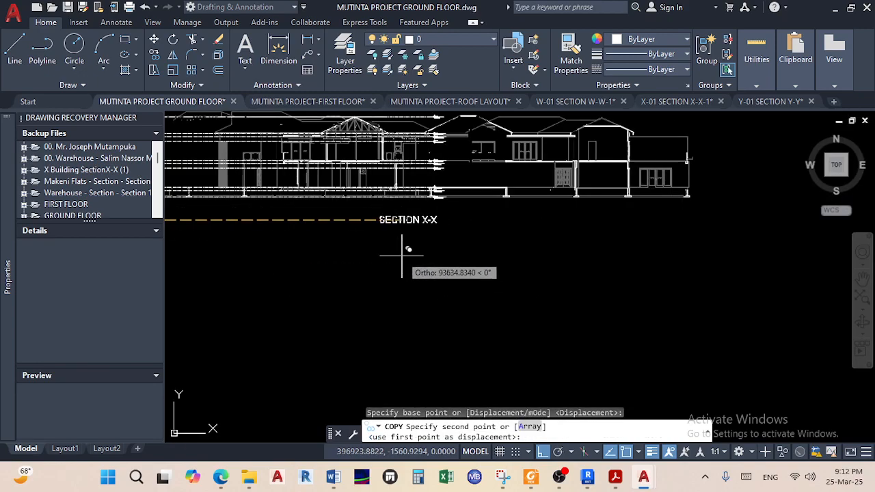
left_click(424, 252)
right_click(424, 253)
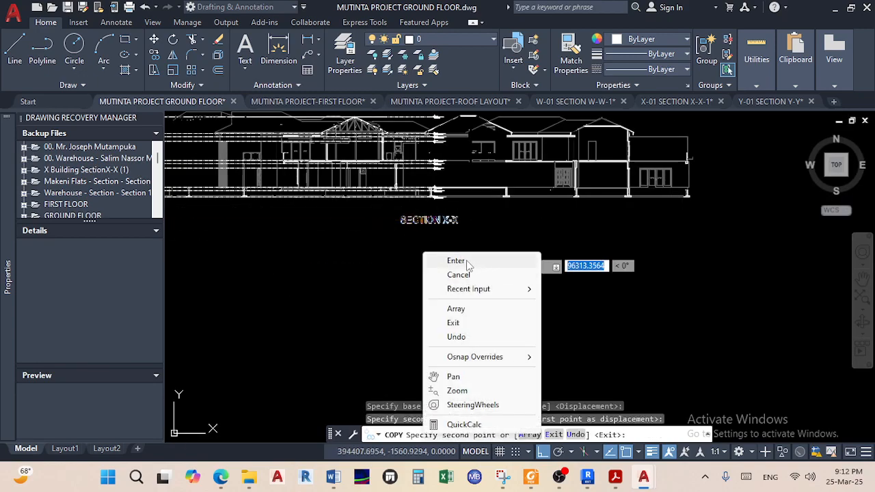
left_click(468, 265)
scroll(455, 218, "up", 3)
double_click(461, 204)
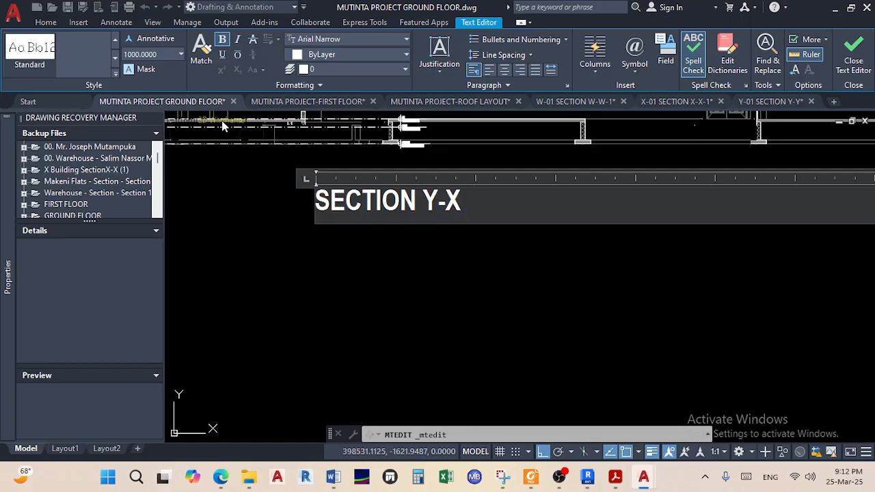
left_click(230, 219)
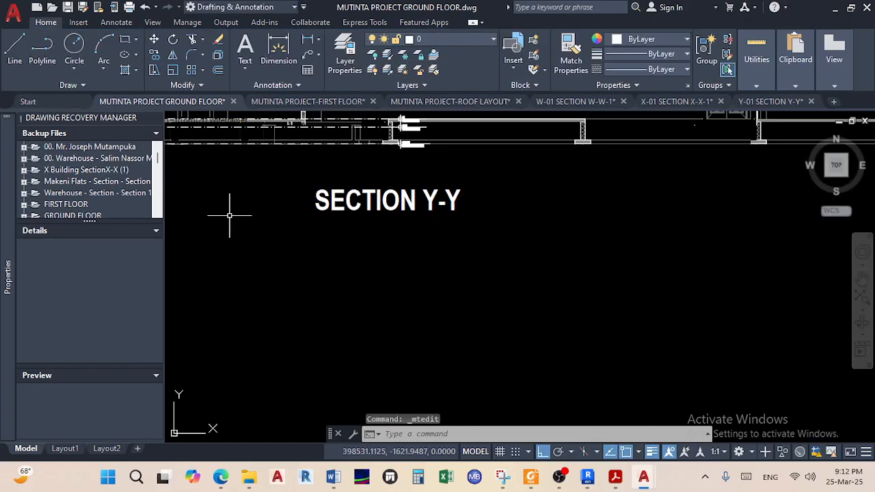
Save the ground-floor drawing and open Z-01 SECTION Z-Z.dwg from the drawings folder
key("ctrl+s")
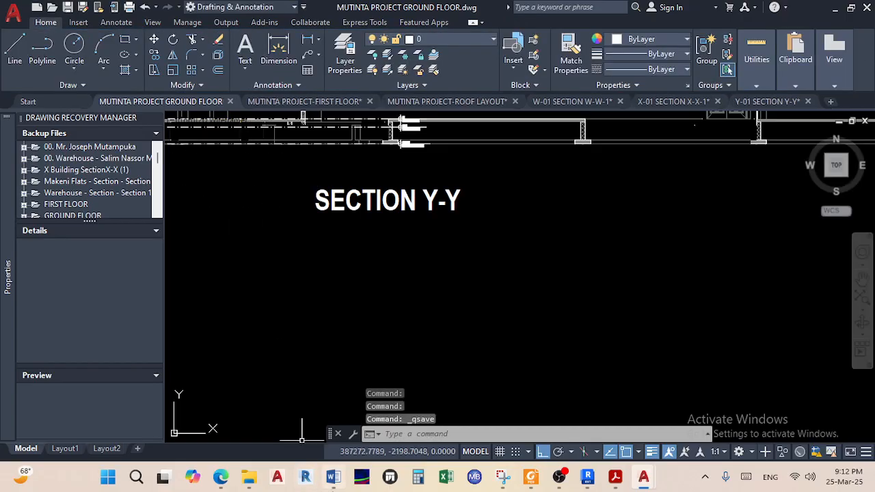
mouse_move(246, 476)
left_click(312, 410)
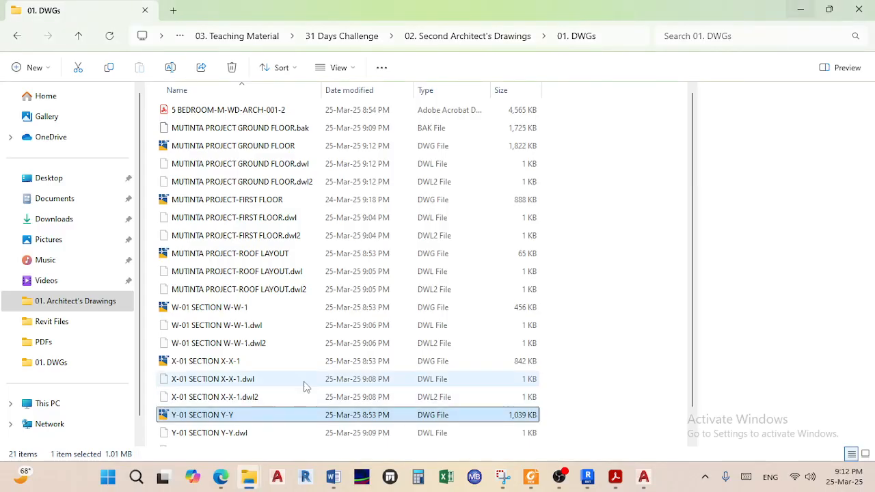
double_click(238, 439)
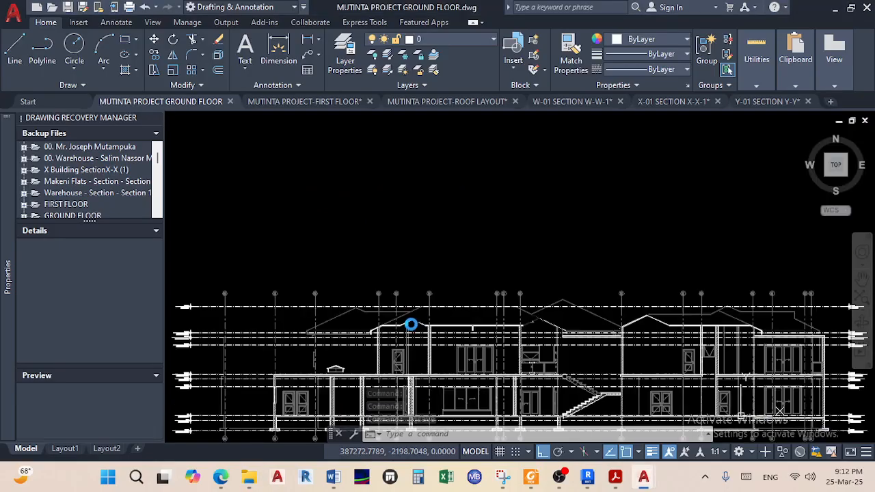
Copy the whole Z-Z section with a base point on its level marker
scroll(412, 232, "down", 6)
middle_click_drag(415, 233, 388, 202)
scroll(476, 239, "up", 4)
mouse_move(465, 202)
middle_mouse_down()
mouse_move(467, 218)
mouse_move(577, 222)
middle_mouse_up()
left_click(721, 346)
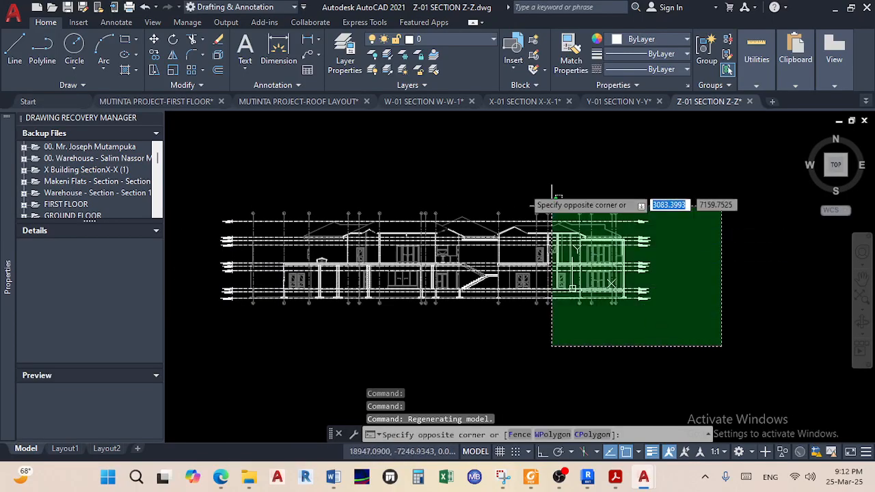
left_click(179, 147)
right_click(244, 175)
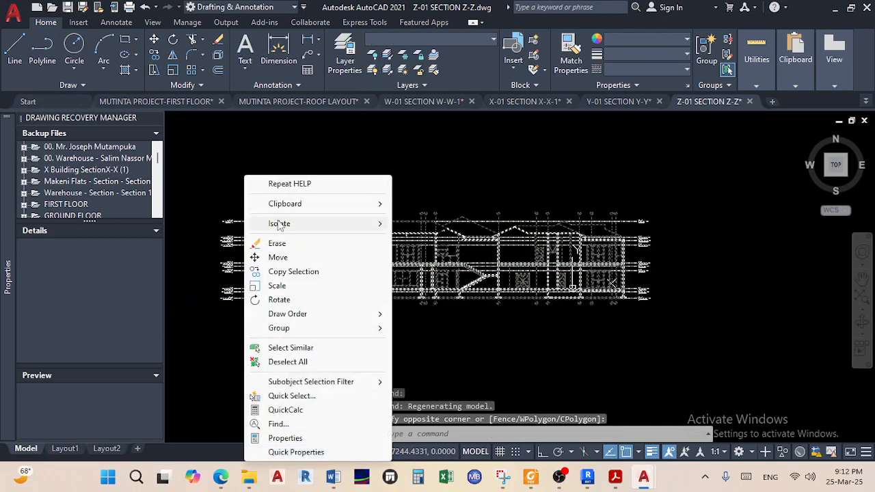
mouse_move(314, 209)
left_click(448, 233)
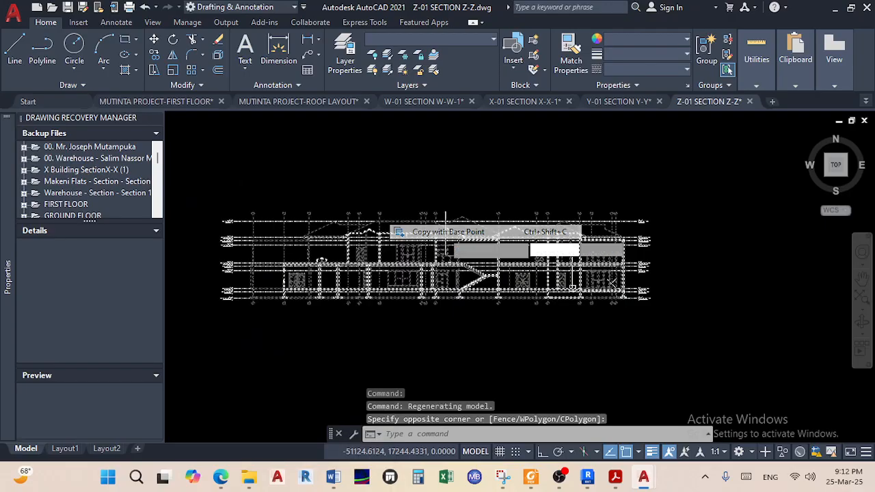
scroll(229, 215, "up", 5)
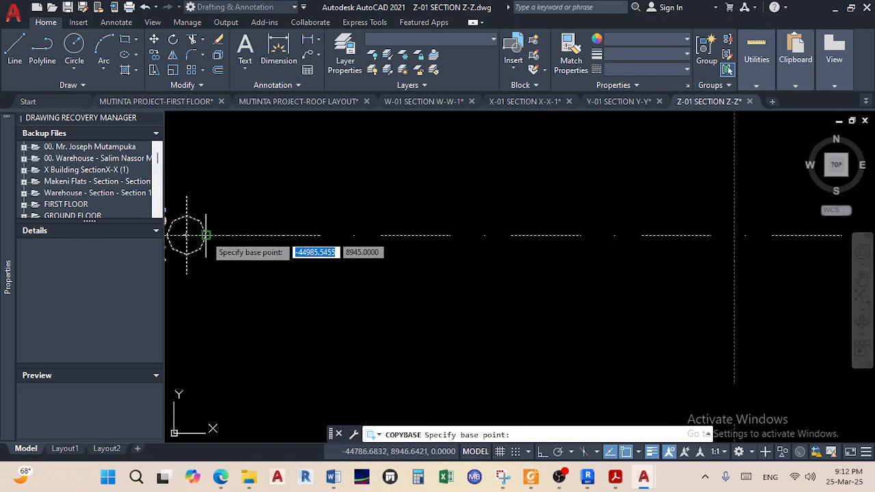
left_click(206, 235)
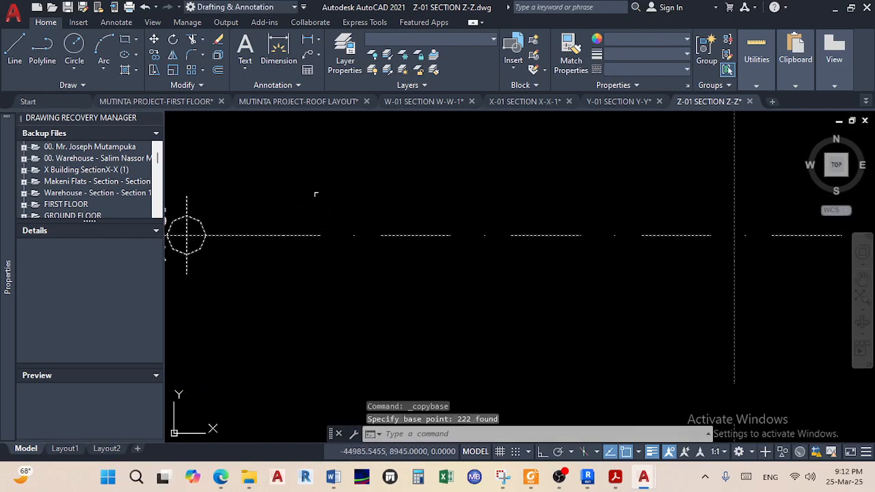
Close the W-01 SECTION W-W-1 drawing without saving changes
left_click(154, 101)
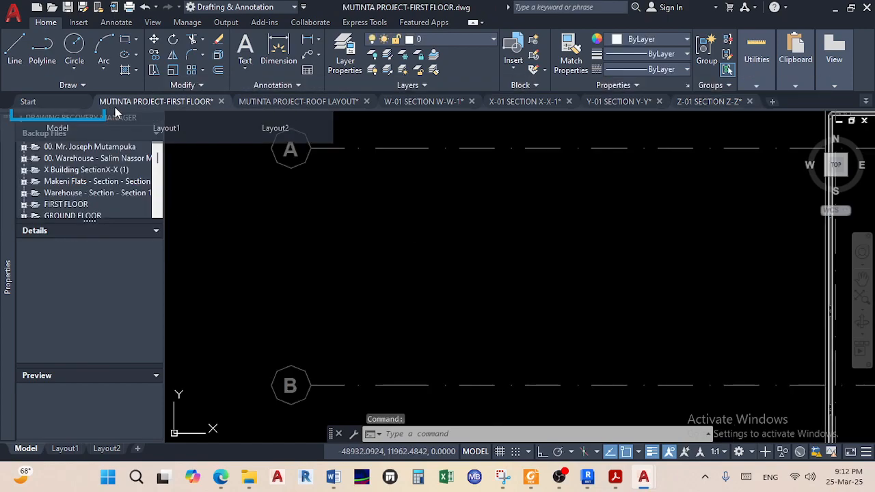
mouse_move(113, 106)
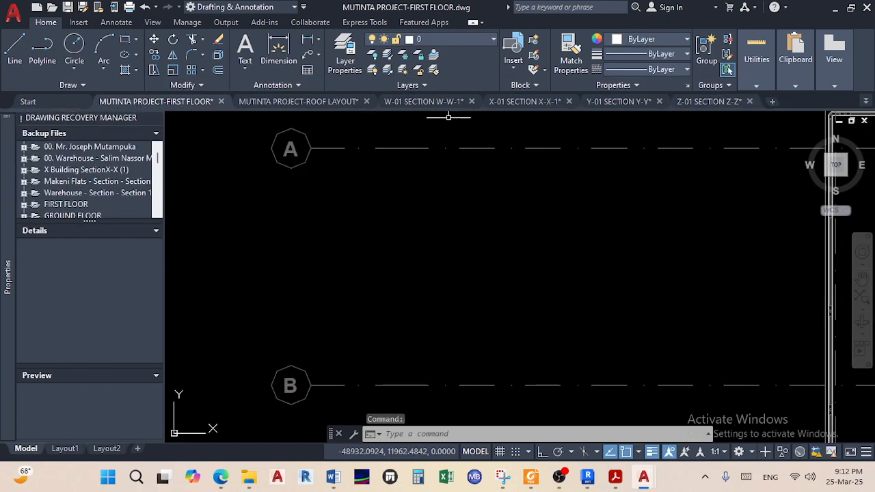
left_click(472, 102)
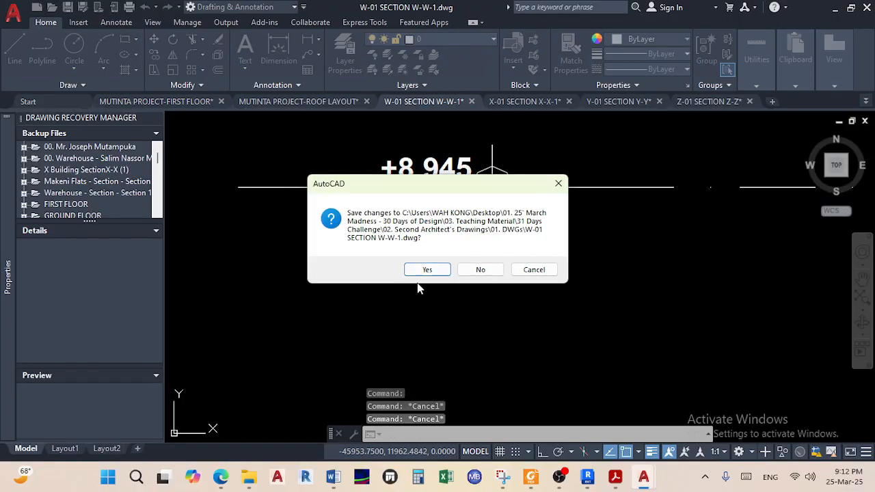
left_click(463, 270)
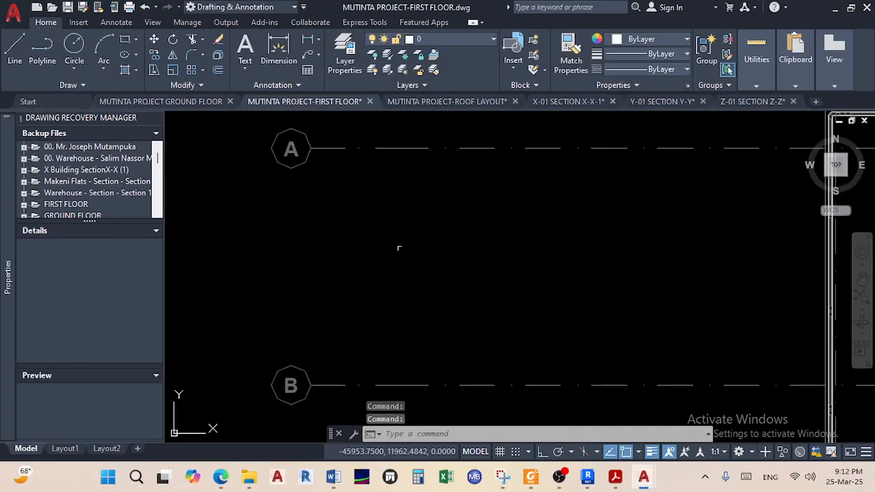
In the ground-floor drawing, stretch the level line's end grip further right
left_click(184, 106)
scroll(376, 188, "down", 12)
middle_click_drag(452, 209, 462, 215)
scroll(471, 201, "up", 8)
scroll(455, 195, "down", 2)
middle_click_drag(426, 182, 505, 238)
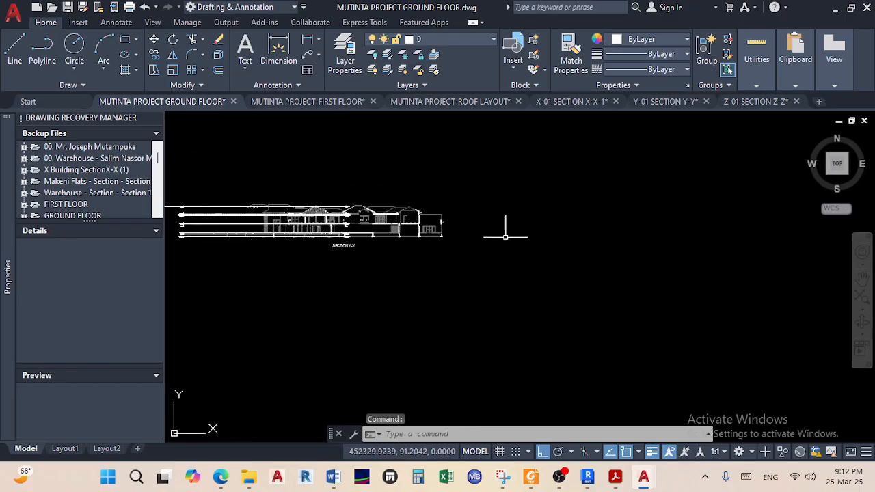
scroll(480, 232, "up", 4)
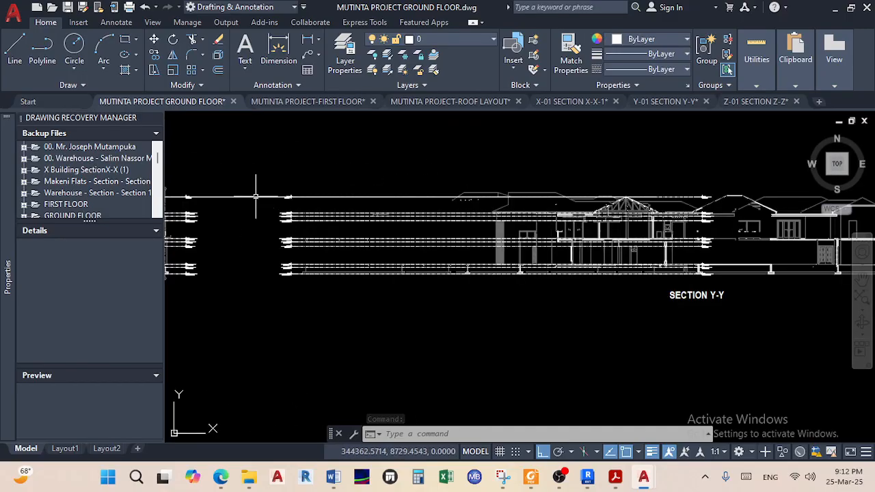
scroll(261, 197, "down", 8)
scroll(301, 191, "up", 5)
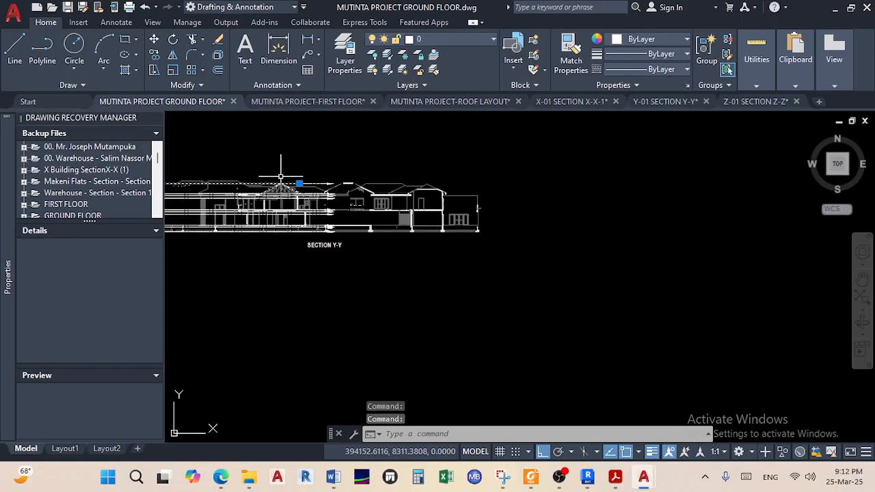
left_click(300, 185)
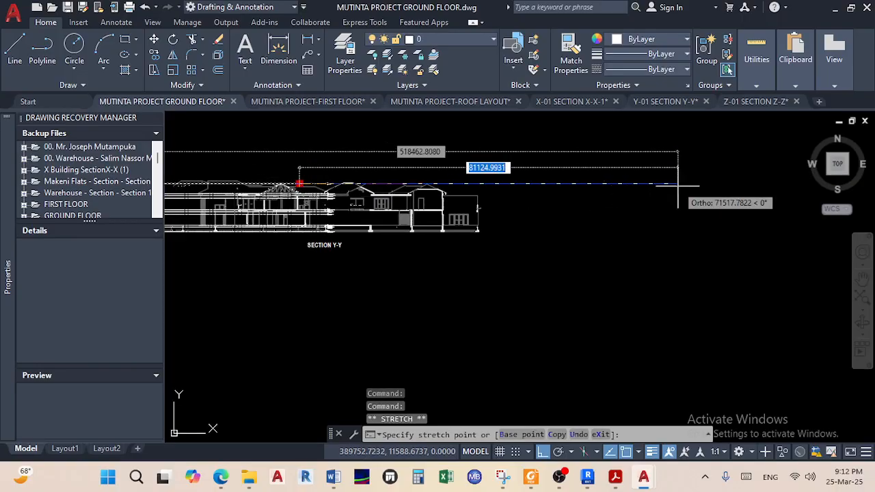
left_click(747, 184)
Paste the copied section drawing to the right of Section Y-Y
middle_click_drag(724, 196, 606, 198)
right_click(489, 236)
mouse_move(577, 190)
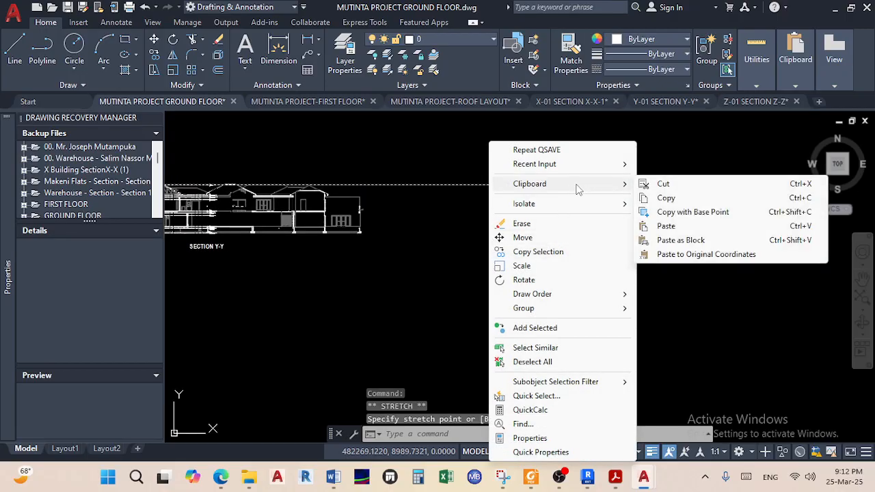
left_click(664, 227)
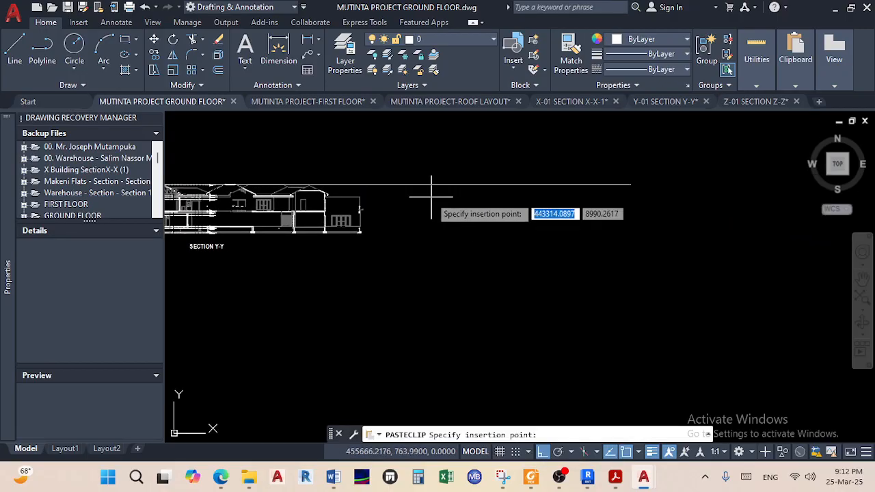
left_click(435, 184)
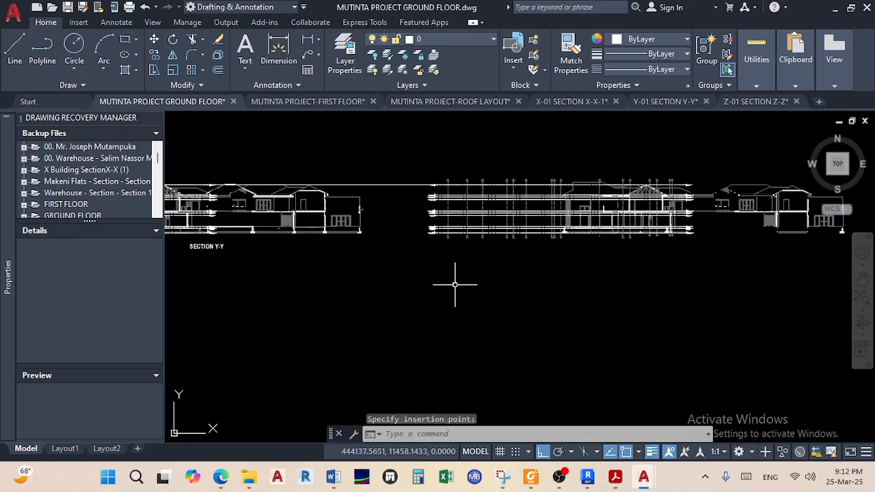
scroll(455, 285, "down", 4)
middle_click_drag(440, 289, 382, 285)
scroll(464, 241, "up", 6)
middle_click_drag(539, 250, 576, 246)
scroll(576, 246, "up", 5)
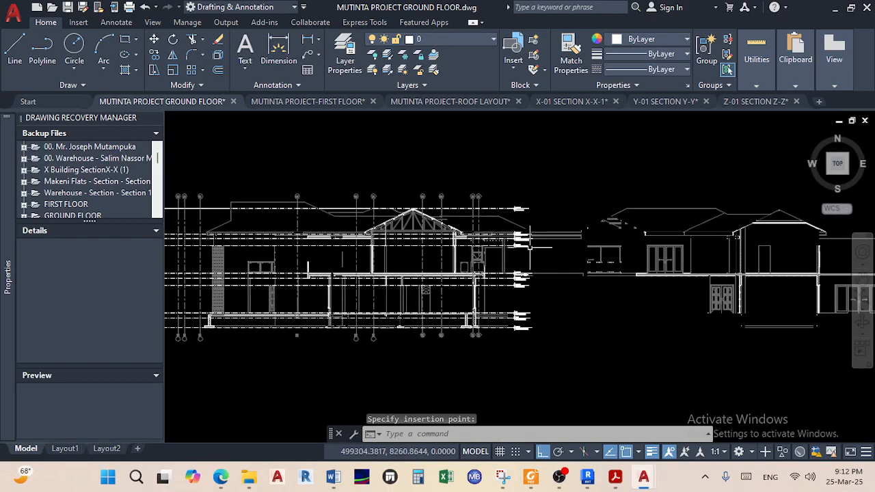
scroll(644, 254, "down", 4)
scroll(653, 250, "down", 4)
middle_click_drag(459, 263, 531, 249)
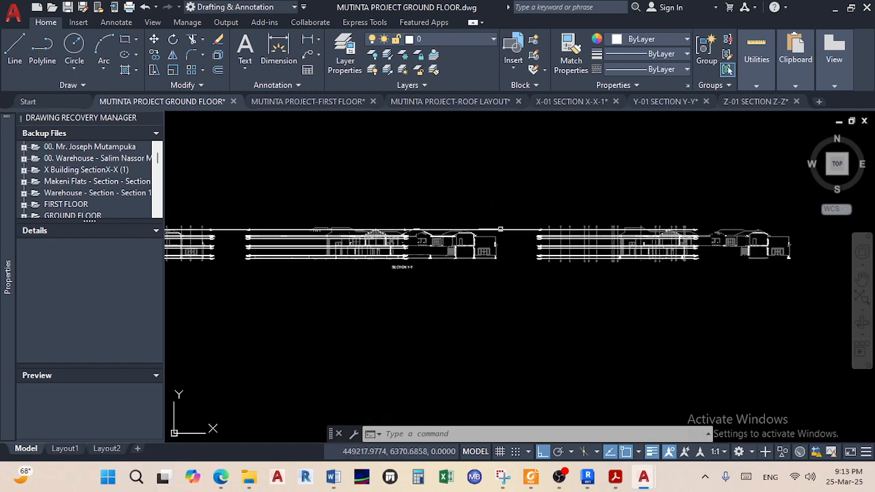
Set the level line's new right end past the pasted sections
scroll(506, 229, "down", 3)
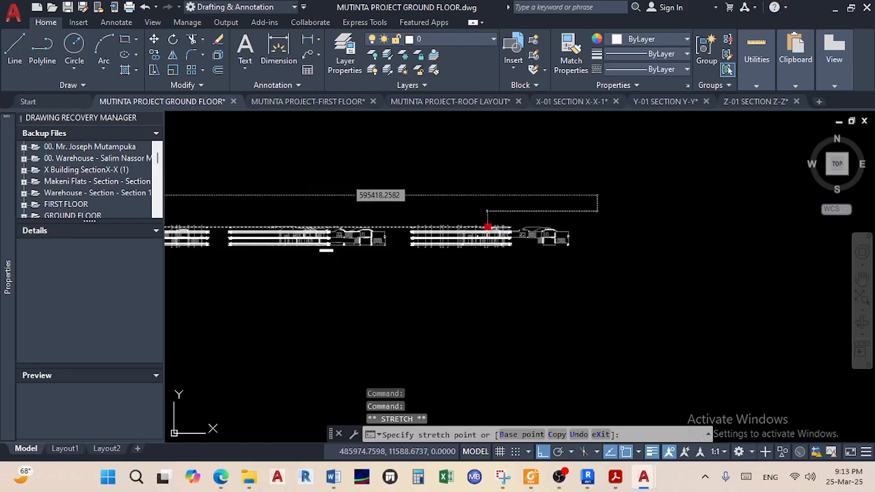
left_click(597, 227)
key("Escape")
Crossing-select the pasted section, excluding the long level line from the selection
scroll(597, 232, "down", 5)
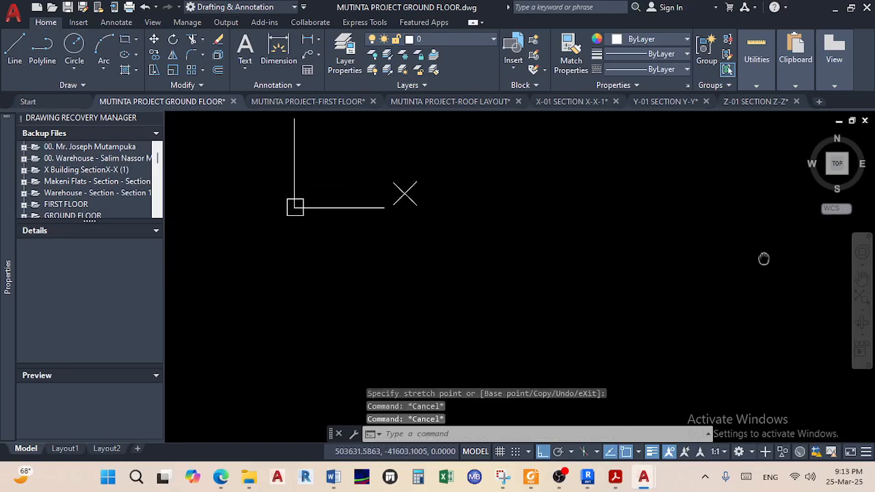
middle_click_drag(606, 232, 457, 242)
scroll(545, 240, "up", 6)
middle_click_drag(607, 237, 317, 241)
scroll(426, 252, "up", 4)
scroll(434, 259, "down", 2)
mouse_move(450, 273)
middle_mouse_down()
mouse_move(524, 274)
mouse_move(604, 297)
middle_mouse_up()
left_click(620, 303)
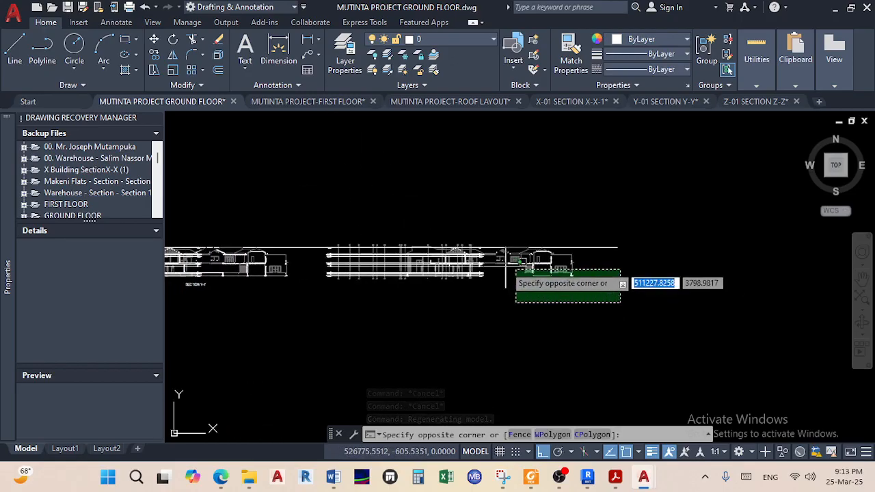
left_click(318, 184)
scroll(316, 221, "up", 2)
left_click(309, 274, "shift")
left_click(297, 239, "shift")
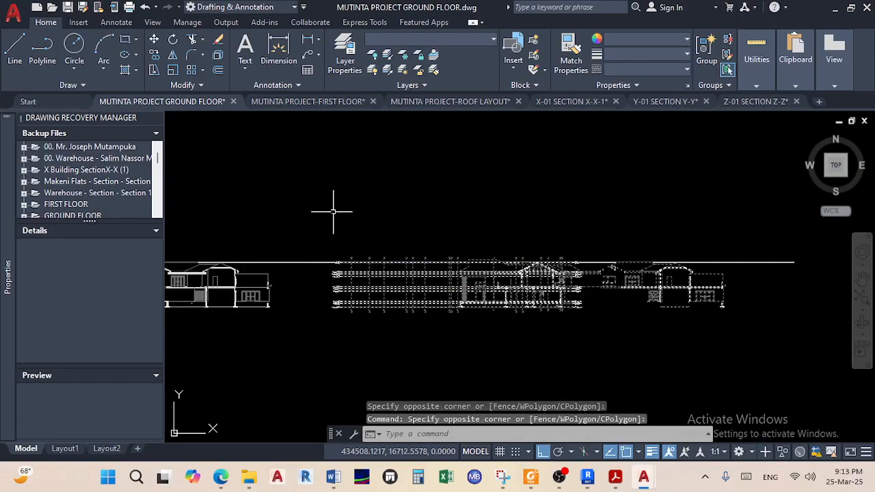
Explode the selected section, then delete all pasted sections right of Section Y-Y (6691 objects)
left_click(218, 56)
scroll(567, 290, "up", 6)
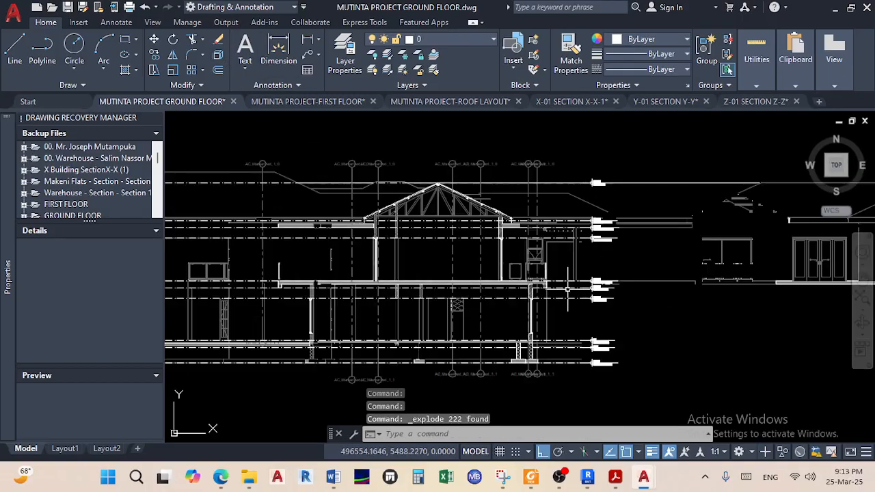
left_click(623, 358)
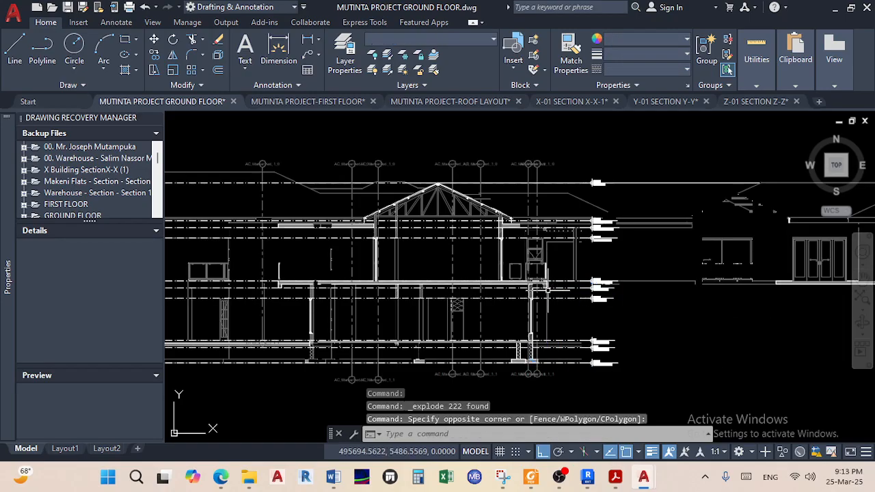
key("Escape")
key("Escape")
scroll(546, 291, "down", 6)
left_click(537, 303)
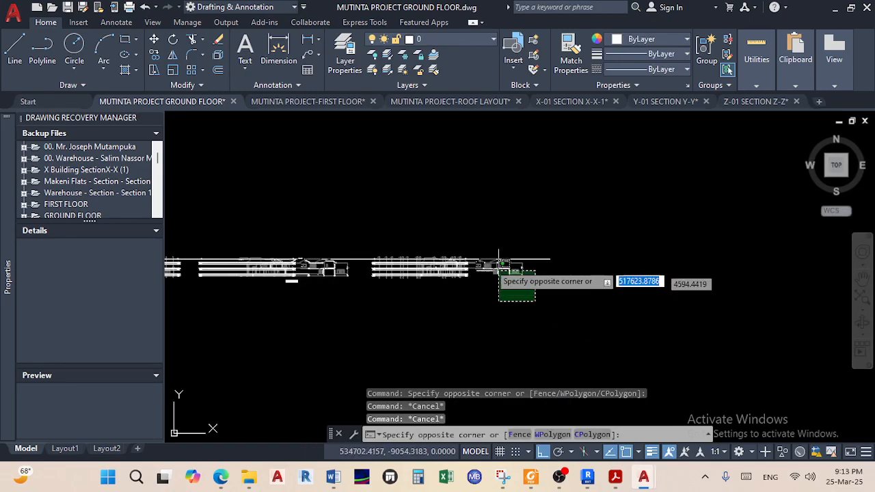
left_click(345, 195)
scroll(362, 253, "up", 3)
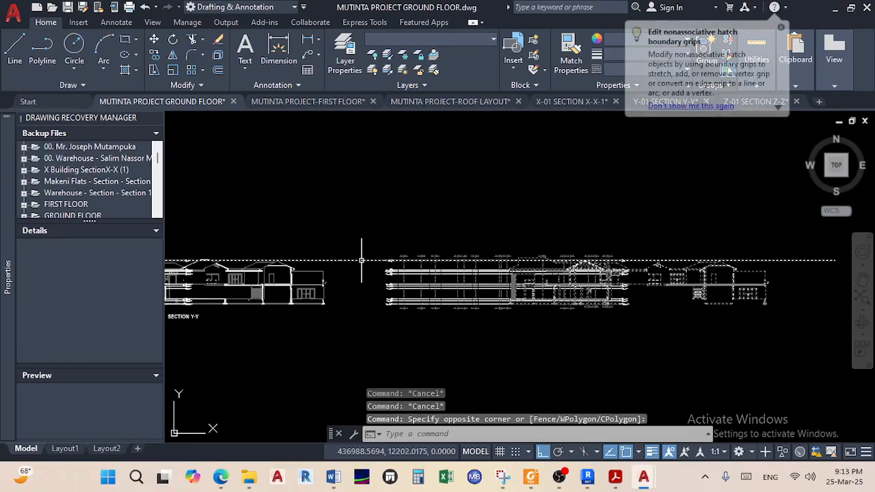
left_click(362, 275)
left_click(333, 226)
key("Delete")
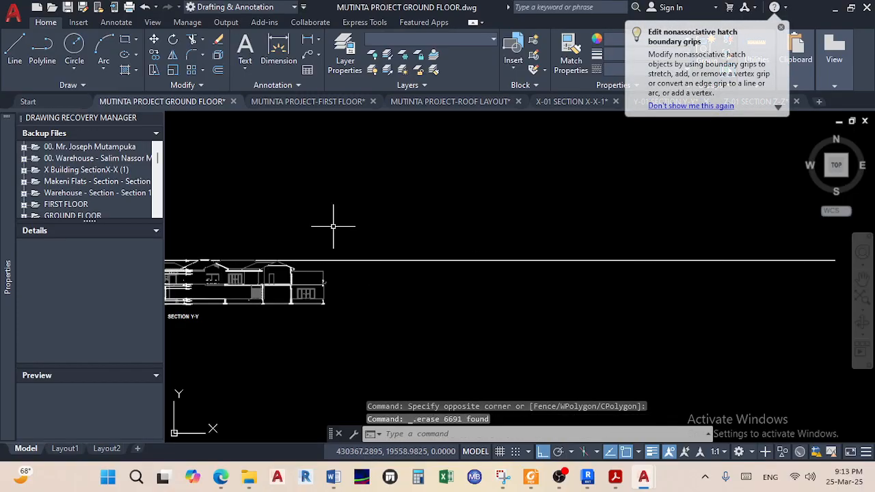
Start a Quick measurement from Utilities, then cancel it
left_click(781, 28)
left_click(756, 62)
left_click(741, 103)
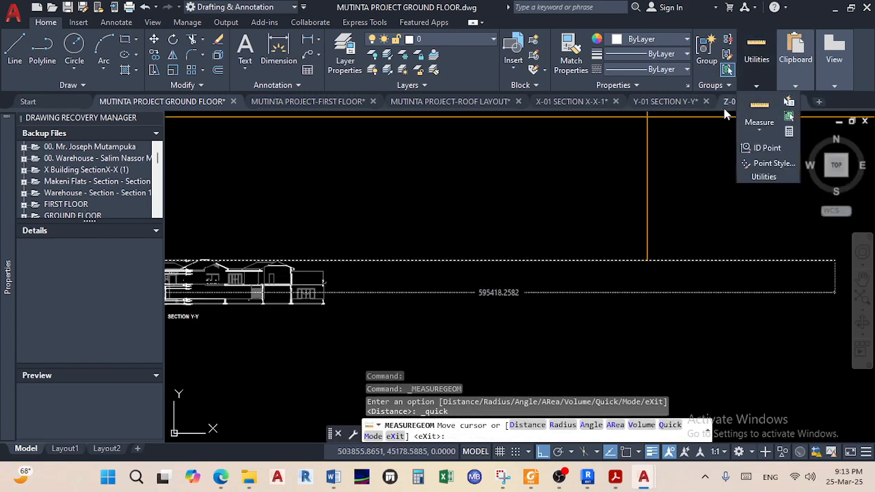
mouse_move(748, 109)
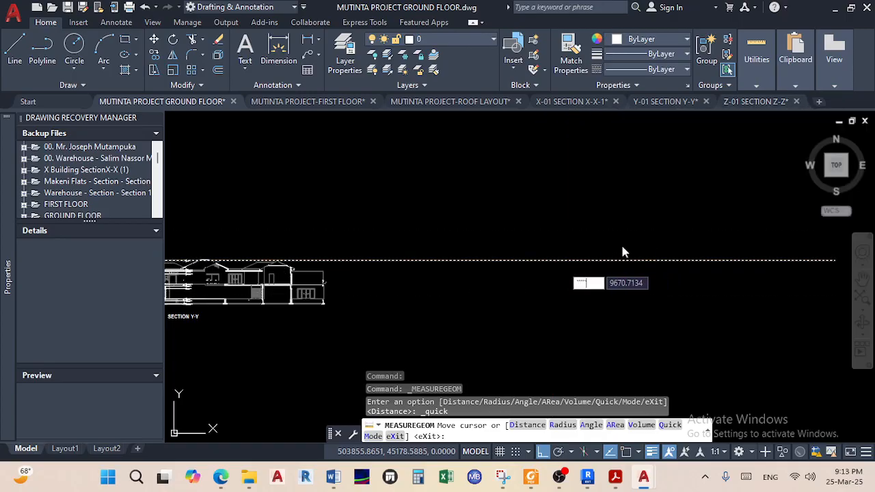
key("Escape")
key("Escape")
key("Escape")
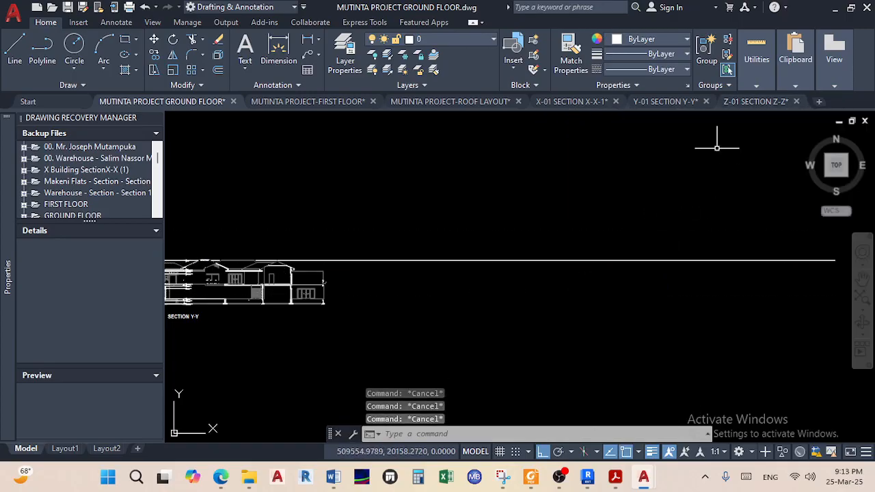
In the Z-01 SECTION Z-Z drawing, explode the section, then undo the explode
left_click(743, 104)
scroll(431, 198, "down", 8)
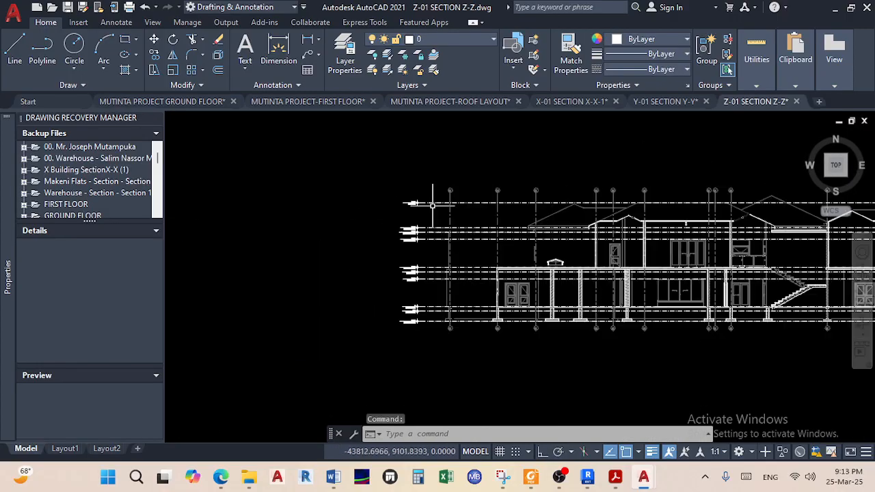
left_click(365, 174)
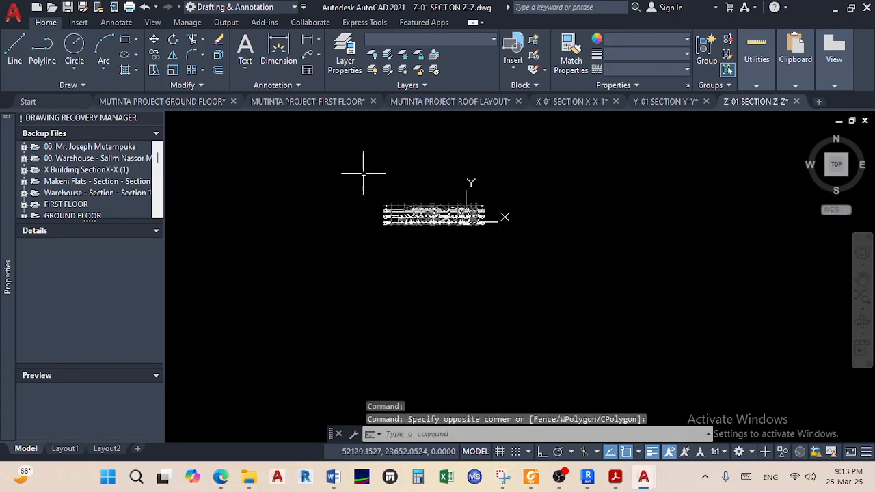
left_click(218, 55)
scroll(403, 217, "up", 6)
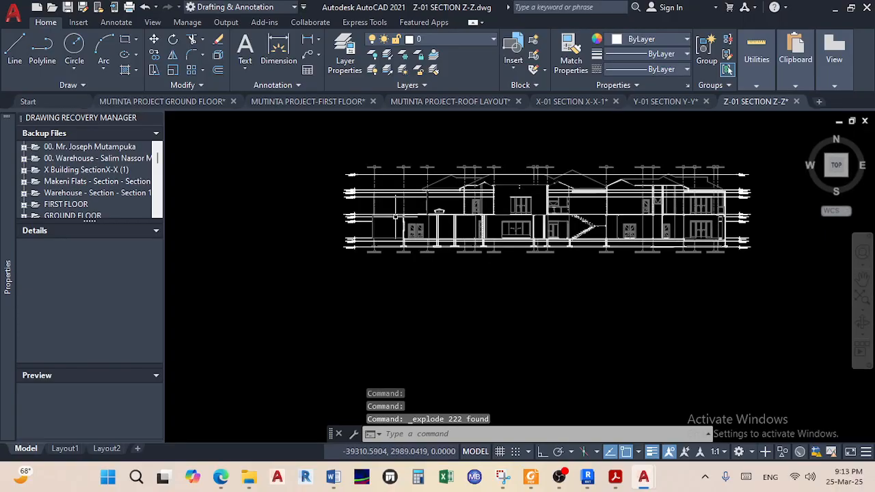
scroll(444, 219, "up", 4)
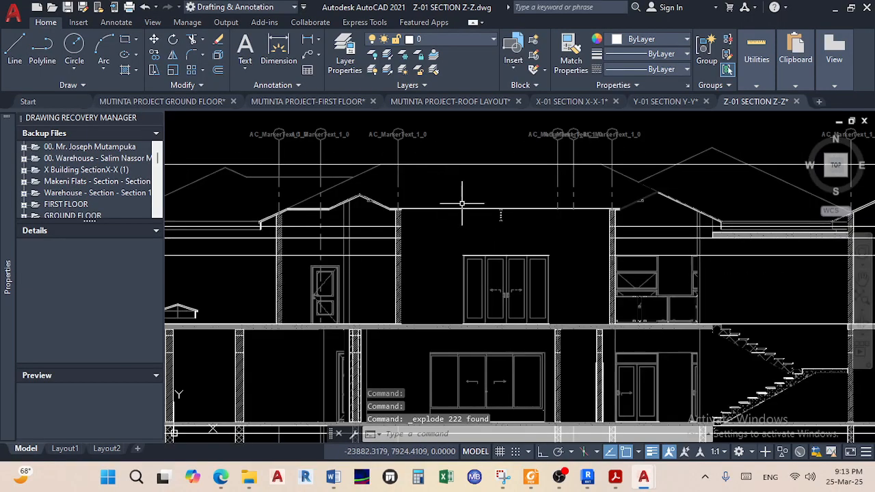
scroll(443, 210, "down", 1)
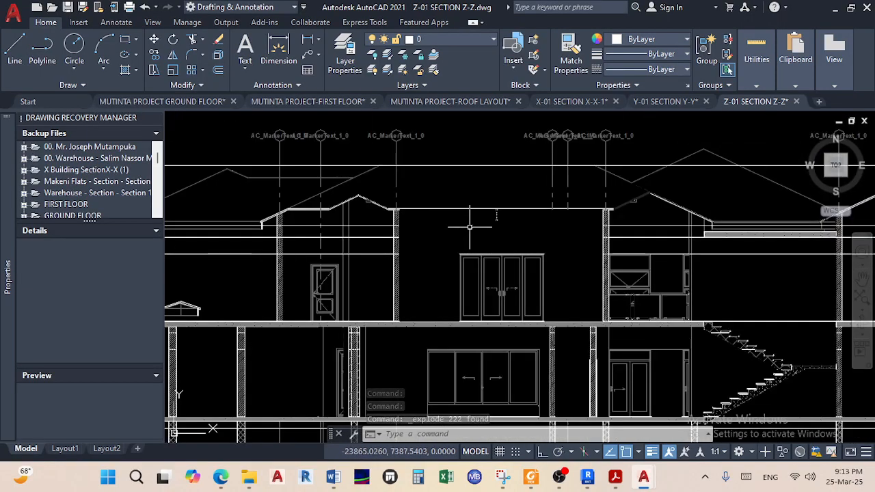
key("ctrl+z")
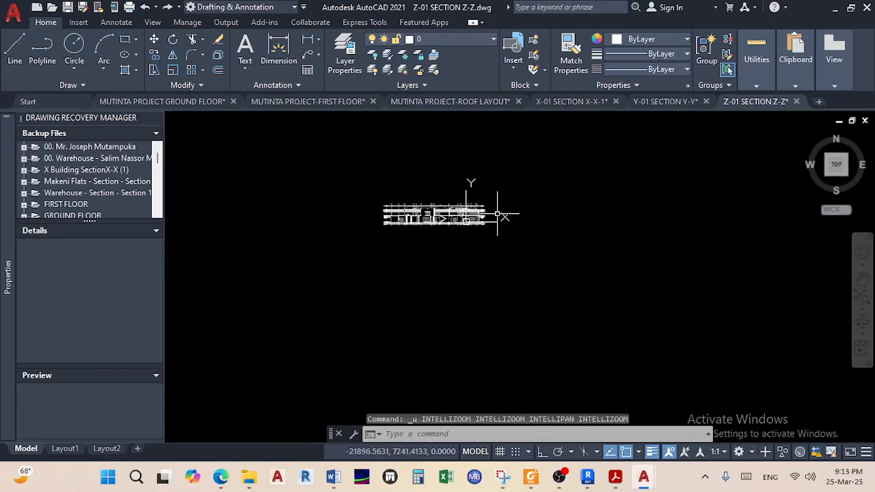
key("ctrl+z")
Select the whole Z-Z section and explode it with X
scroll(430, 219, "up", 8)
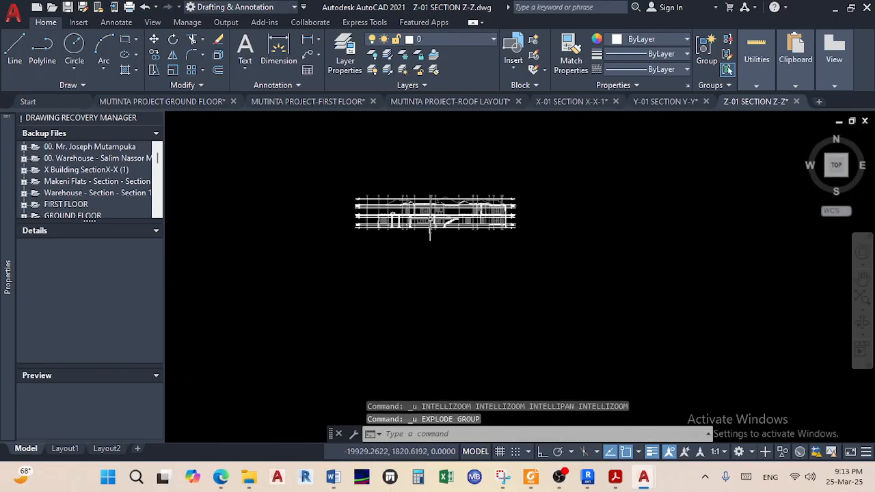
middle_click_drag(396, 165, 413, 224)
scroll(392, 161, "up", 6)
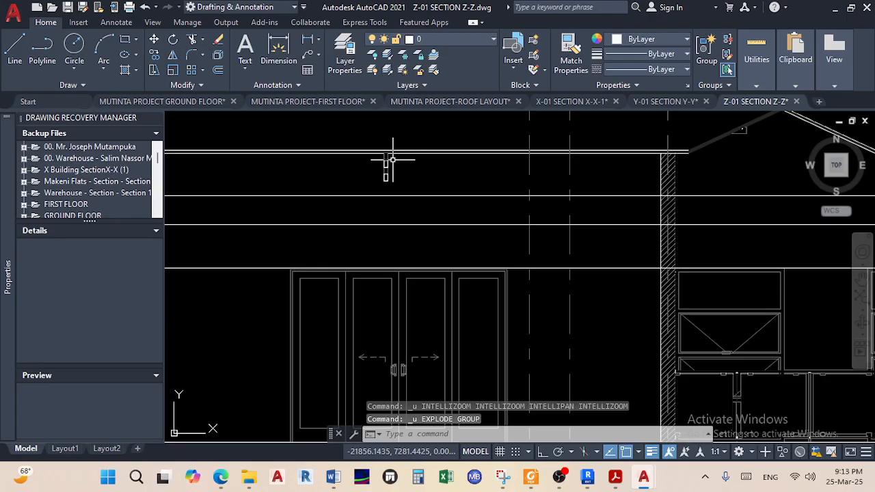
scroll(386, 186, "down", 6)
scroll(385, 185, "up", 8)
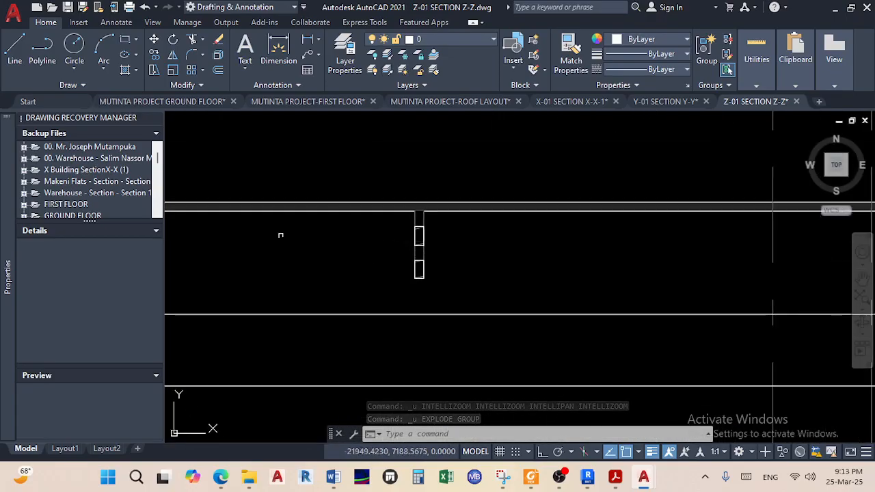
scroll(395, 233, "down", 10)
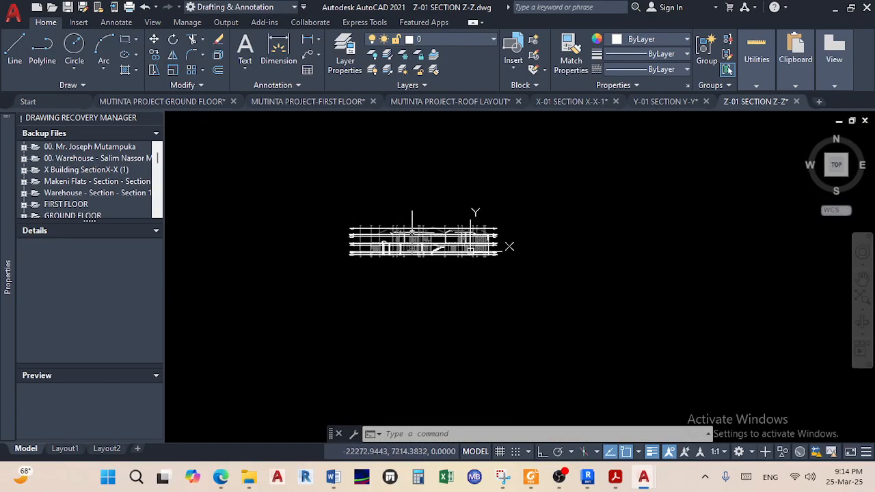
left_click(290, 153)
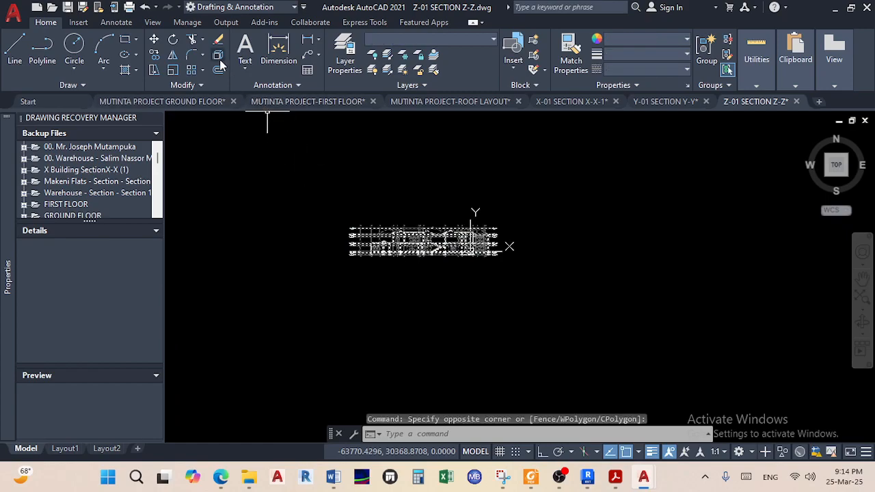
type("x")
key("Return")
Copy the exploded section with its base point on the +8,945 Apex level marker
left_click(511, 279)
left_click(314, 150)
scroll(349, 222, "up", 5)
right_click(347, 219)
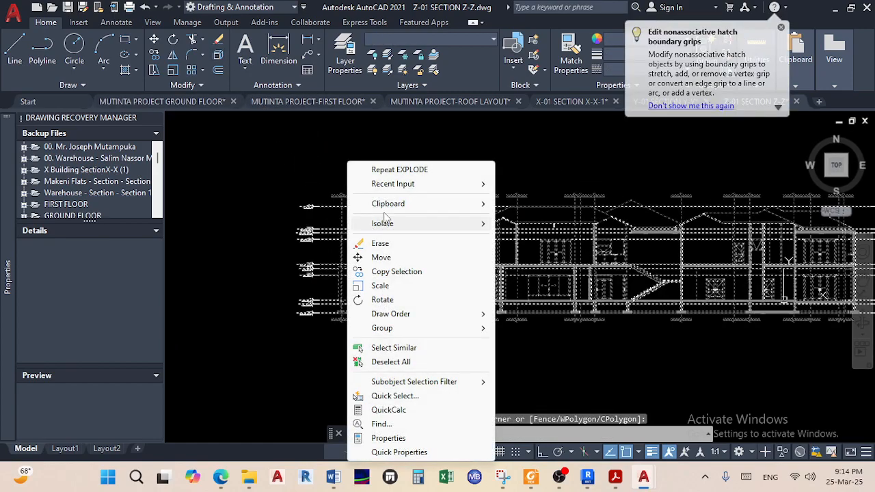
mouse_move(401, 205)
left_click(524, 233)
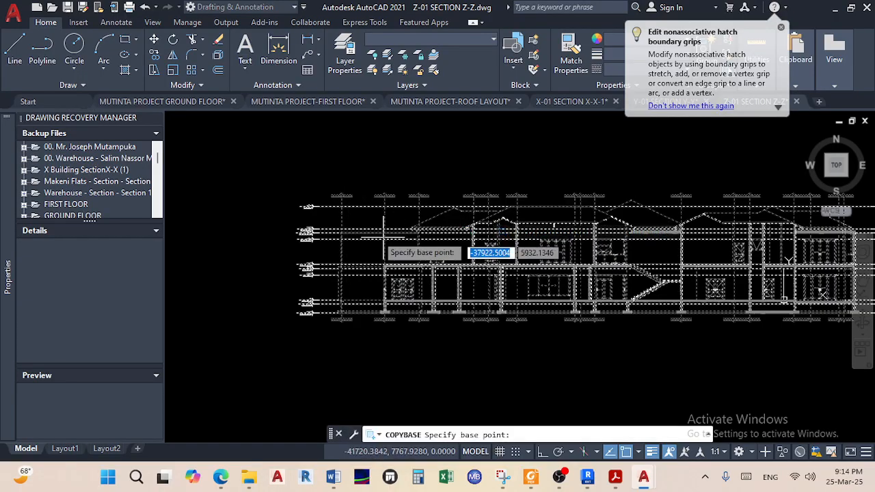
scroll(355, 219, "up", 3)
scroll(259, 224, "up", 3)
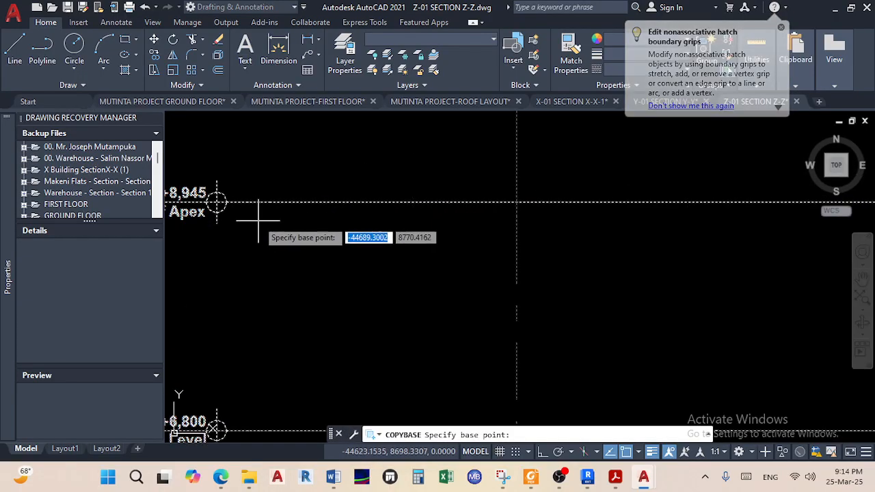
left_click(226, 200)
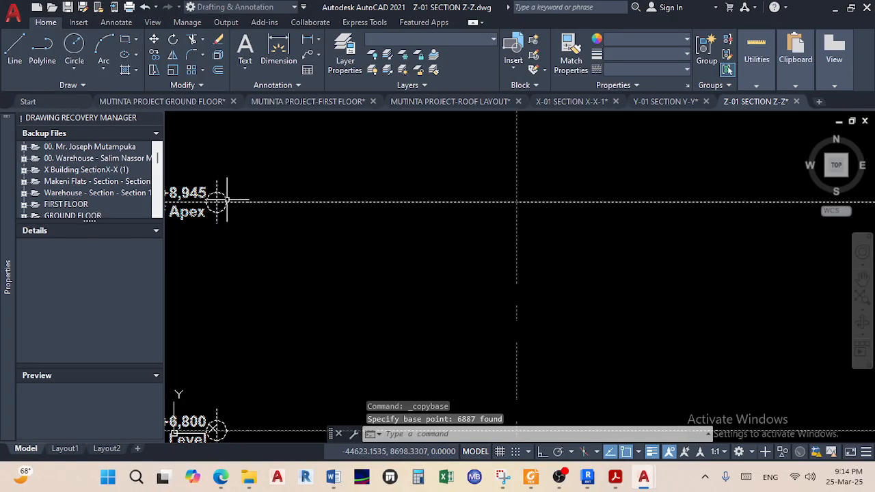
Paste the exploded Z-Z section onto the level line right of Section Y-Y, accepting the attribute values
left_click(196, 102)
scroll(293, 201, "down", 2)
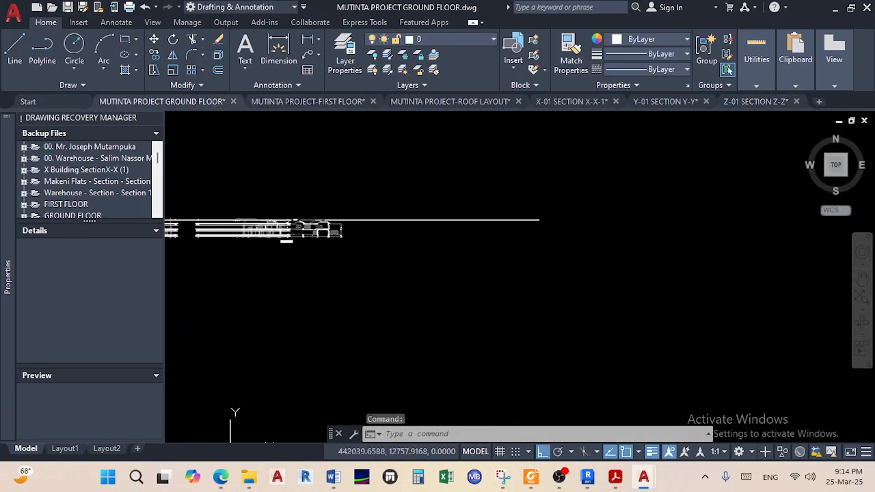
right_click(385, 234)
mouse_move(492, 268)
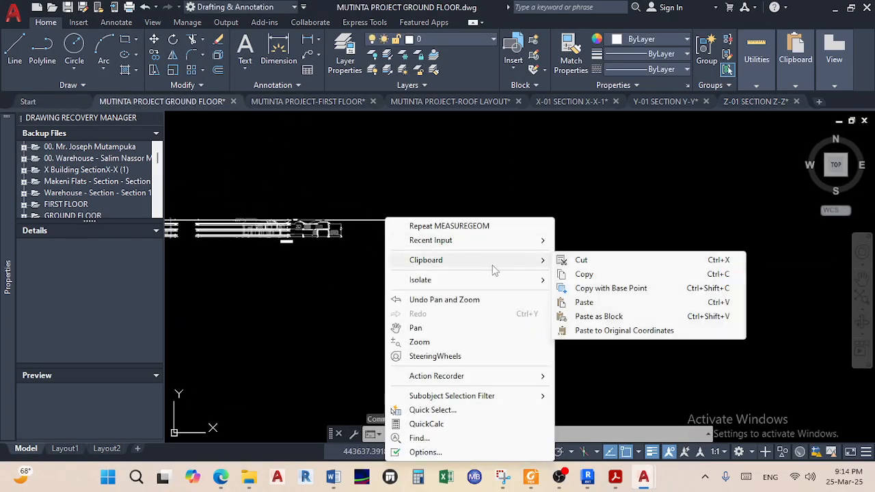
left_click(582, 301)
scroll(403, 231, "up", 2)
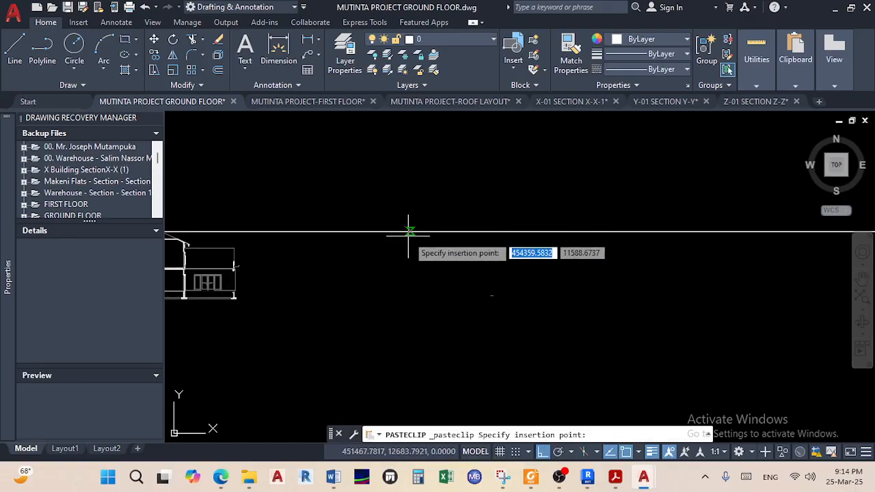
left_click(413, 277)
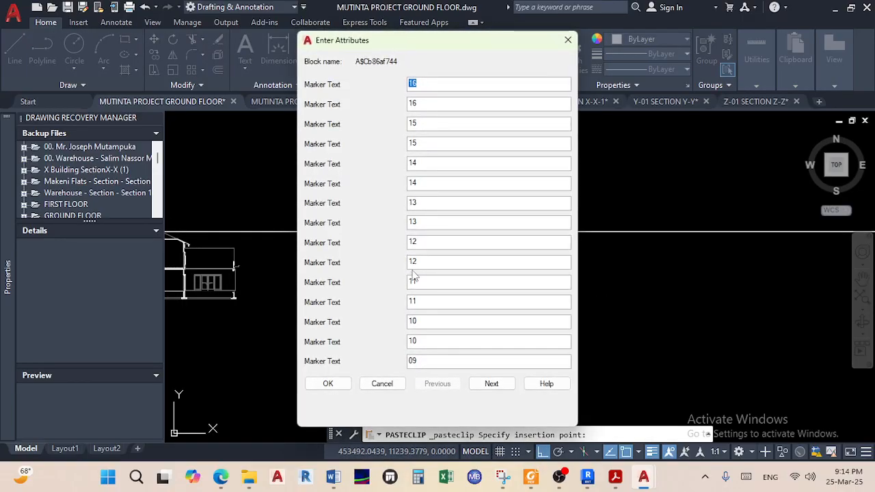
left_click(331, 383)
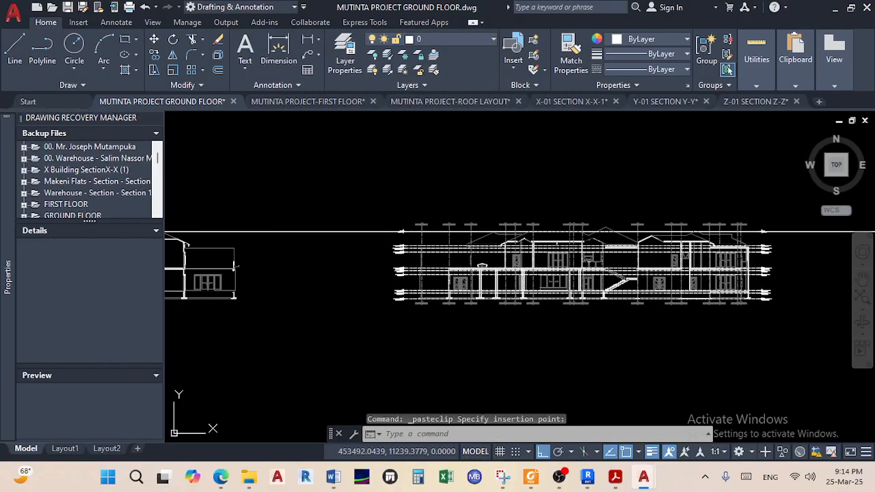
scroll(565, 287, "up", 3)
scroll(533, 205, "down", 1)
scroll(499, 188, "up", 3)
scroll(506, 205, "down", 5)
middle_click_drag(603, 229, 705, 229)
middle_click_drag(449, 260, 586, 259)
scroll(587, 260, "down", 5)
scroll(507, 258, "up", 5)
scroll(489, 252, "down", 2)
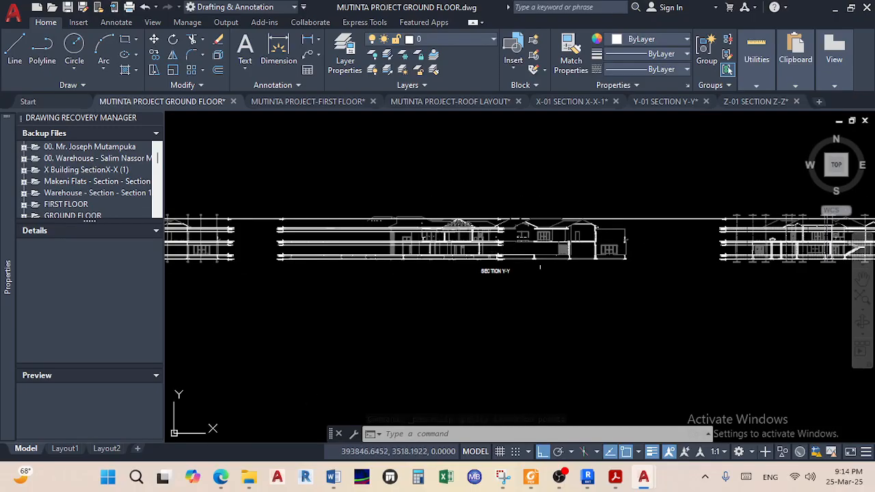
Copy the SECTION Y-Y title to beneath the pasted Z-Z section
left_click(654, 295)
key("Escape")
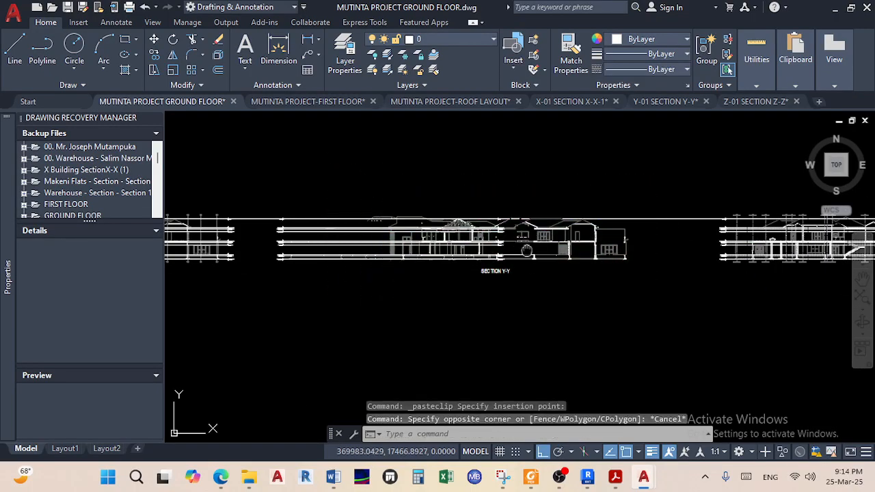
scroll(532, 260, "up", 2)
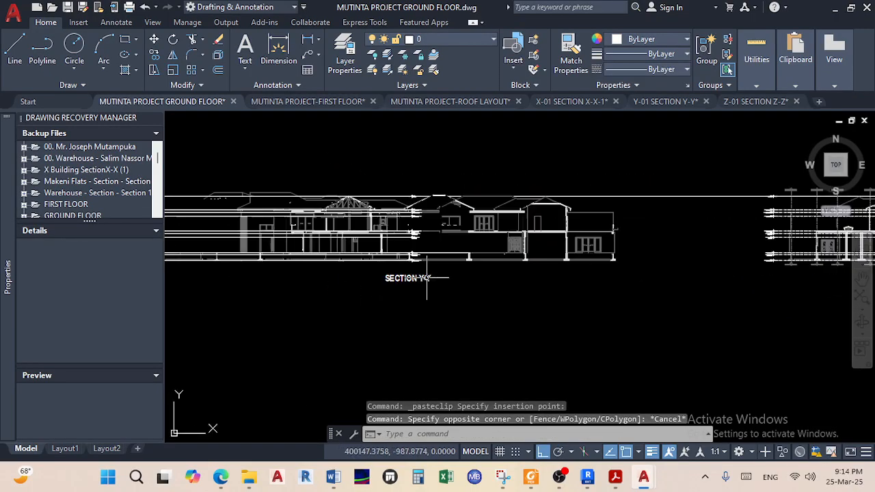
left_click(154, 57)
left_click(400, 278)
scroll(362, 263, "down", 3)
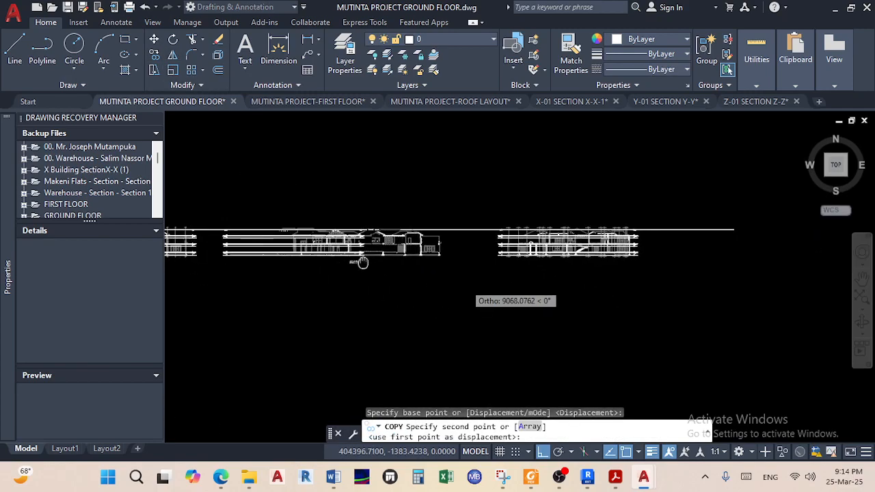
scroll(492, 250, "up", 5)
right_click(545, 242)
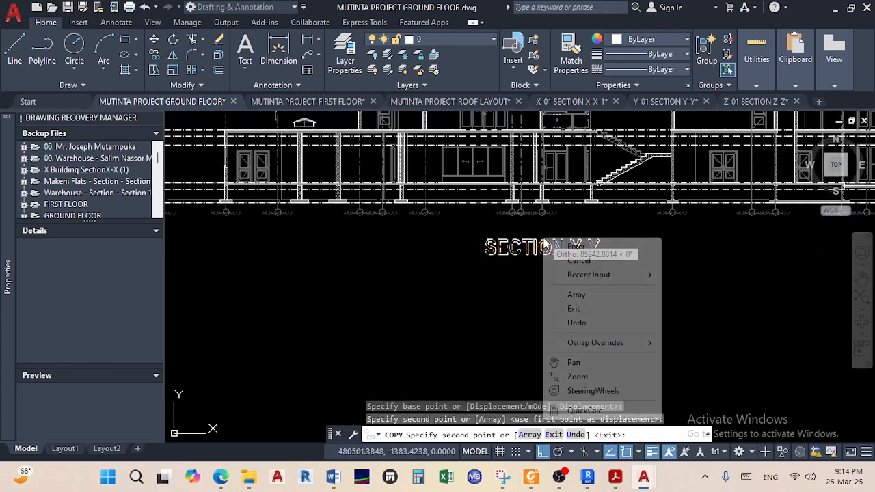
left_click(572, 246)
left_click(576, 247)
left_click(576, 244)
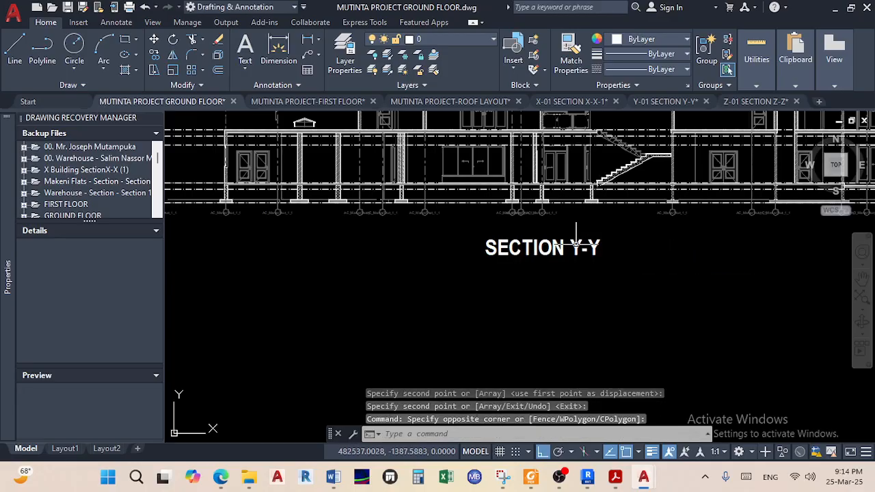
Edit the copied title text to read SECTION Z-Z
double_click(574, 248)
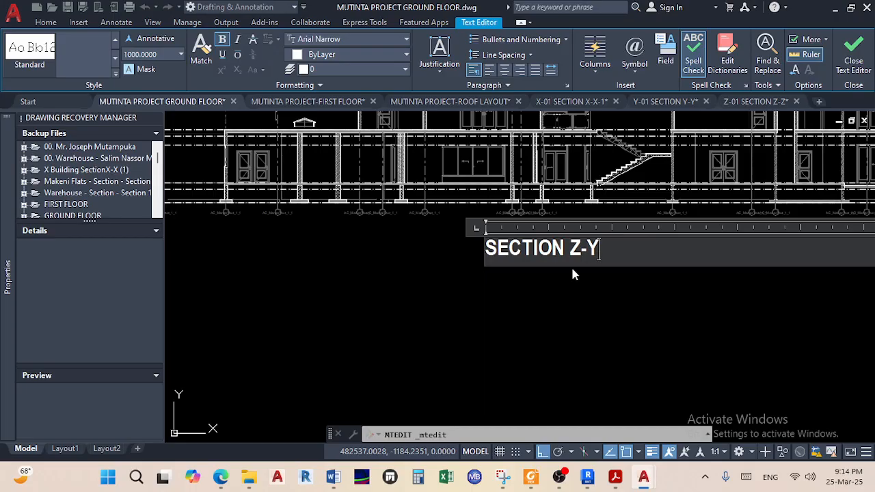
key("BackSpace")
type("Z")
left_click(572, 294)
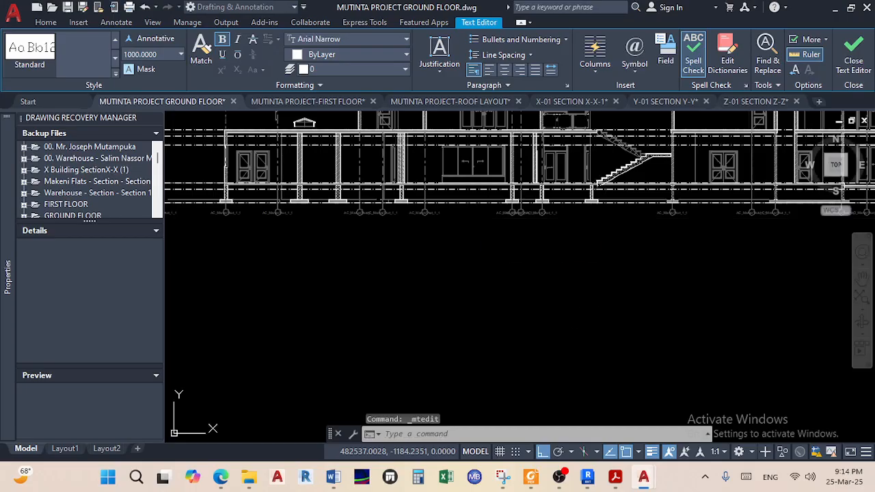
right_click(573, 302)
key("Escape")
scroll(532, 296, "down", 6)
middle_click_drag(479, 283, 727, 279)
middle_click_drag(550, 271, 647, 280)
left_click(680, 299)
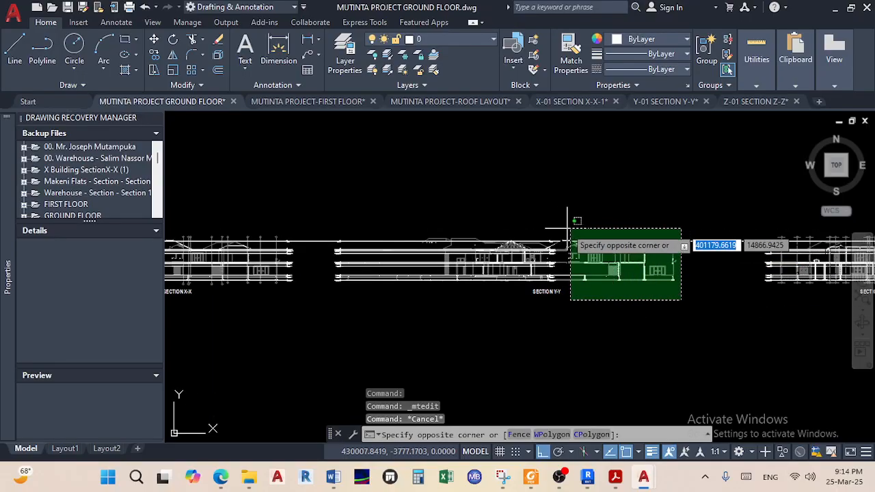
Erase the old Section Y-Y geometry, keeping the common level line and SECTION Y-Y title
left_click(338, 212)
scroll(711, 264, "up", 2)
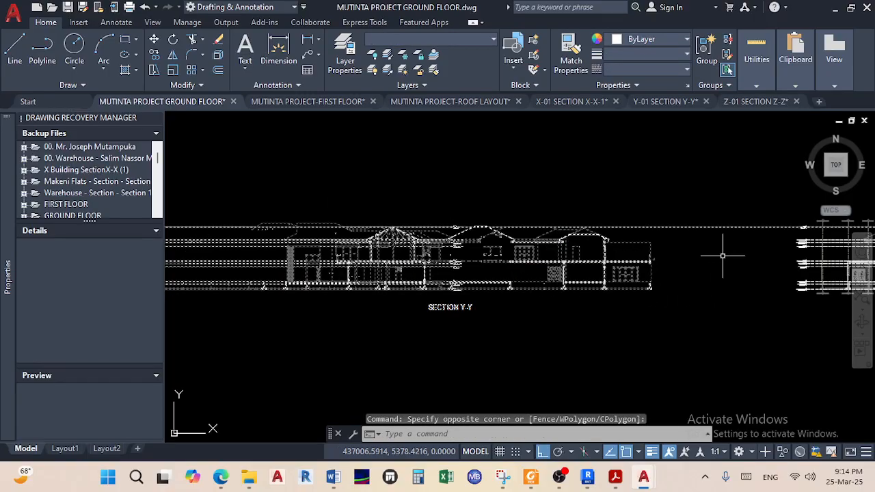
left_click(722, 256)
left_click(660, 262)
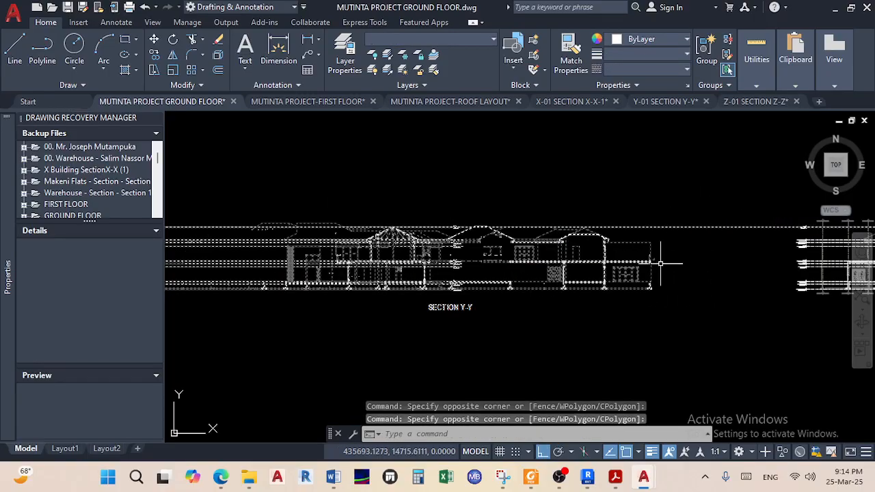
left_click(735, 256)
left_click(705, 213)
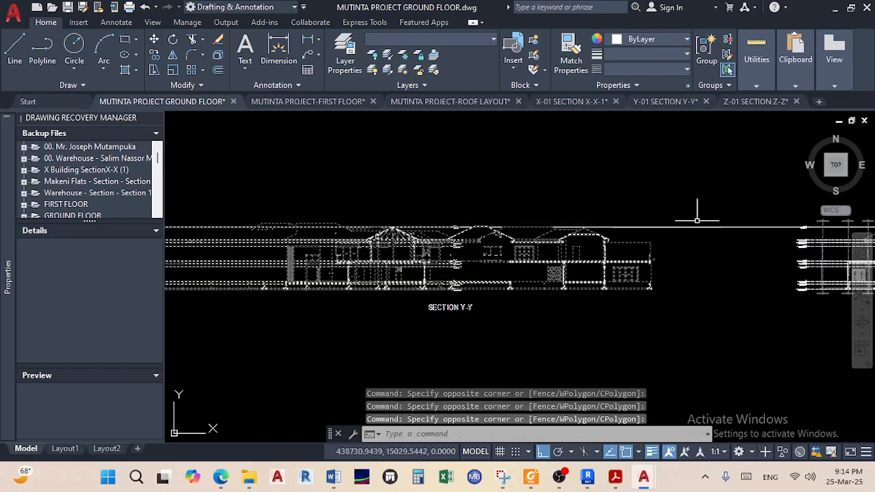
scroll(433, 309, "up", 2)
left_click(480, 332, "shift")
left_click(439, 300, "shift")
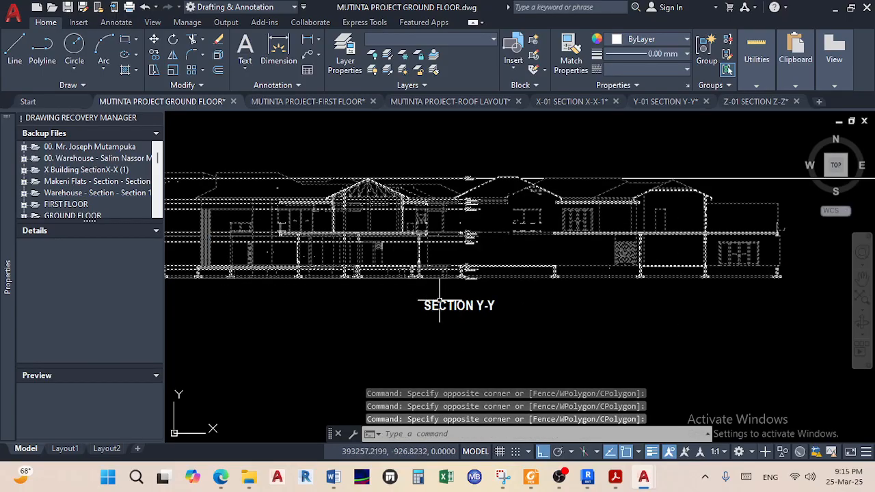
key("Delete")
Switch to the Y-01 SECTION Y-Y drawing
scroll(490, 333, "down", 5)
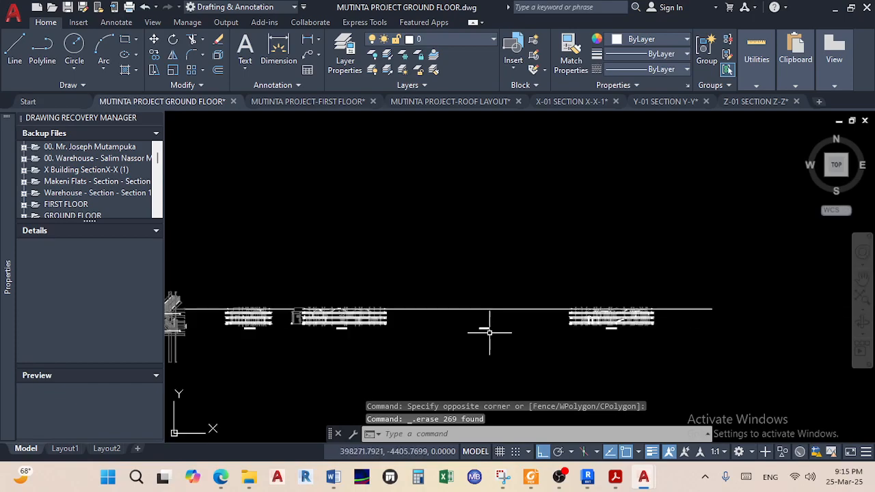
scroll(490, 330, "up", 3)
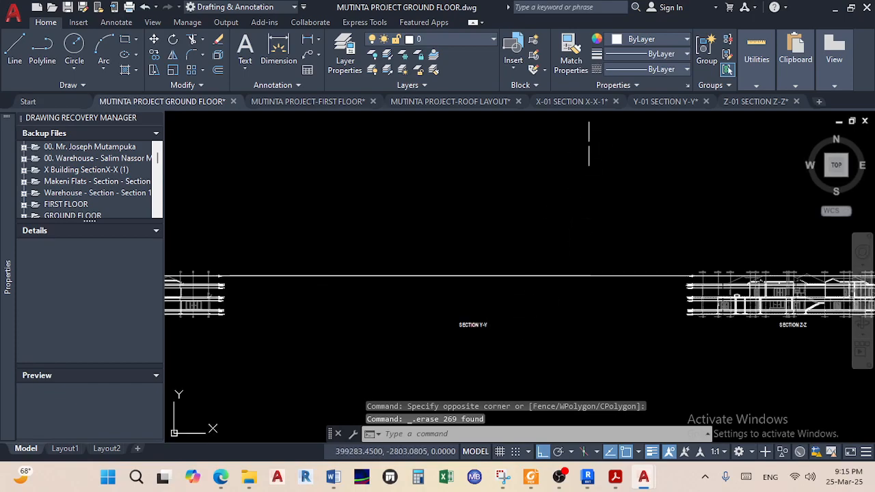
left_click(665, 101)
Explode the whole Y-Y section elevation
scroll(376, 276, "down", 5)
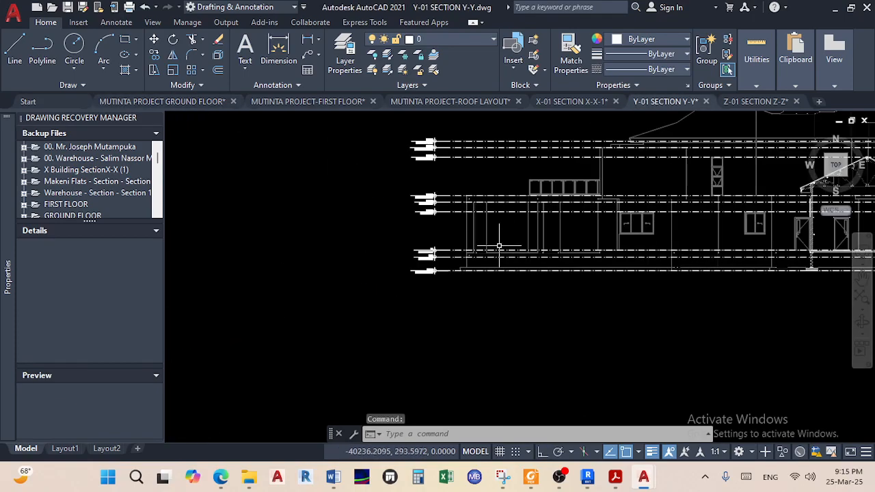
left_click(770, 325)
left_click(285, 163)
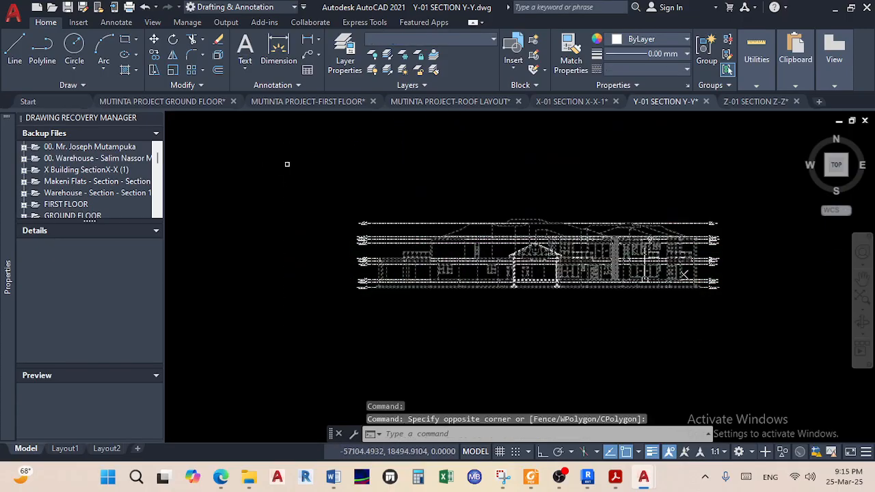
left_click(219, 69)
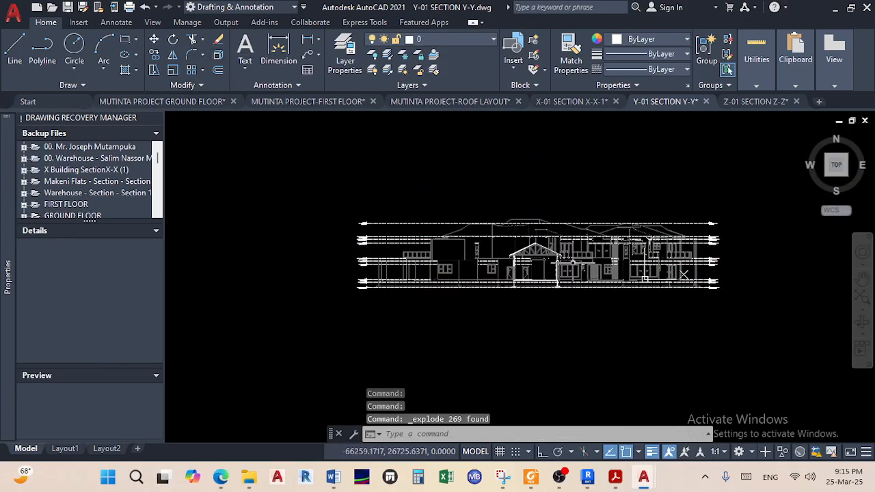
Copy the exploded Y-Y elevation with the Roof Apex level marker as base point
left_click(744, 325)
left_click(312, 181)
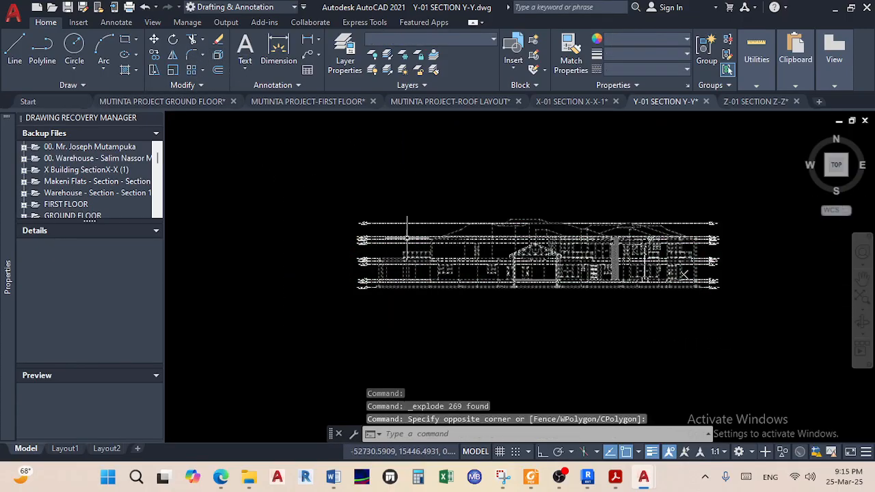
right_click(439, 250)
mouse_move(557, 205)
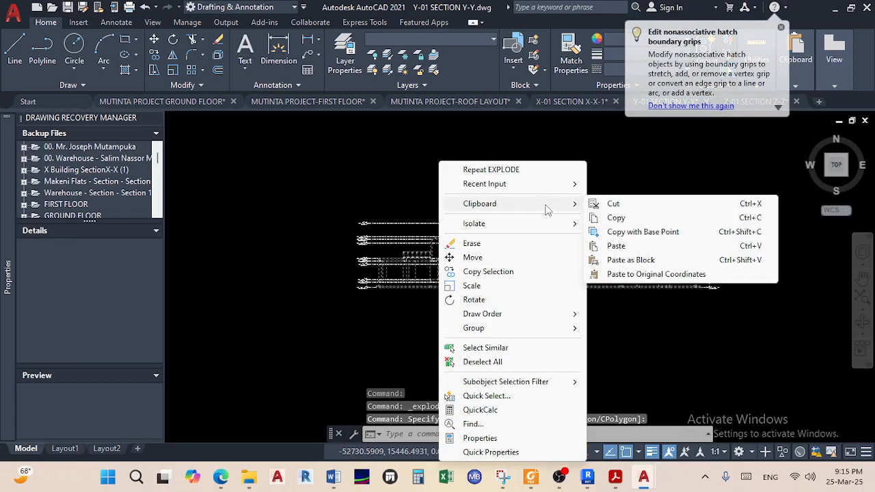
left_click(621, 233)
scroll(369, 239, "up", 8)
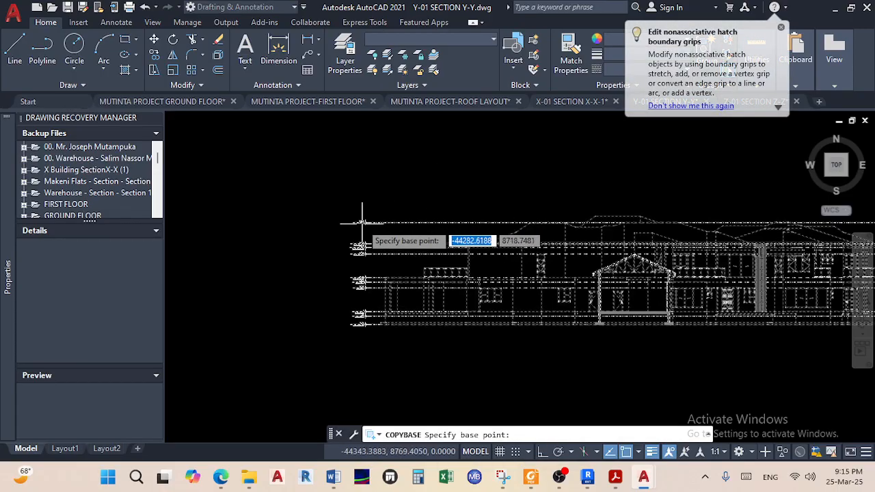
left_click(315, 288)
In the ground-floor drawing, paste the Y-Y section onto the level line above its SECTION Y-Y title
left_click(184, 101)
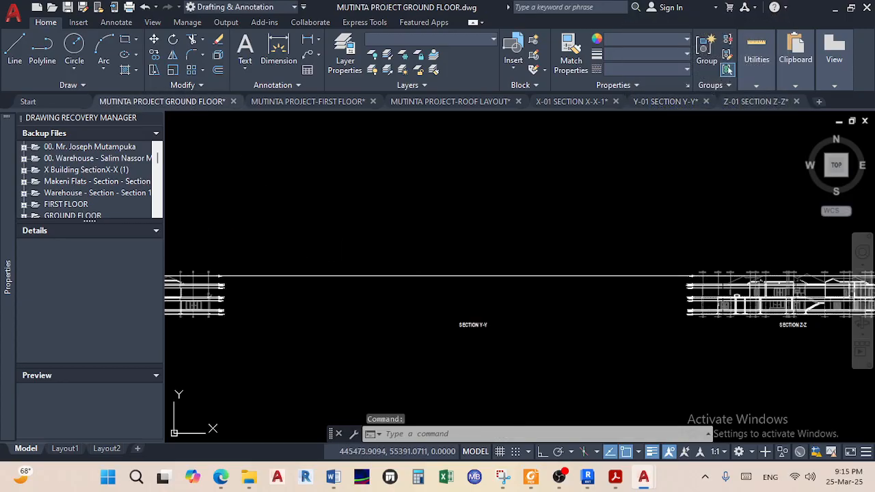
scroll(333, 230, "down", 6)
middle_click_drag(334, 231, 429, 240)
scroll(452, 253, "up", 5)
right_click(526, 262)
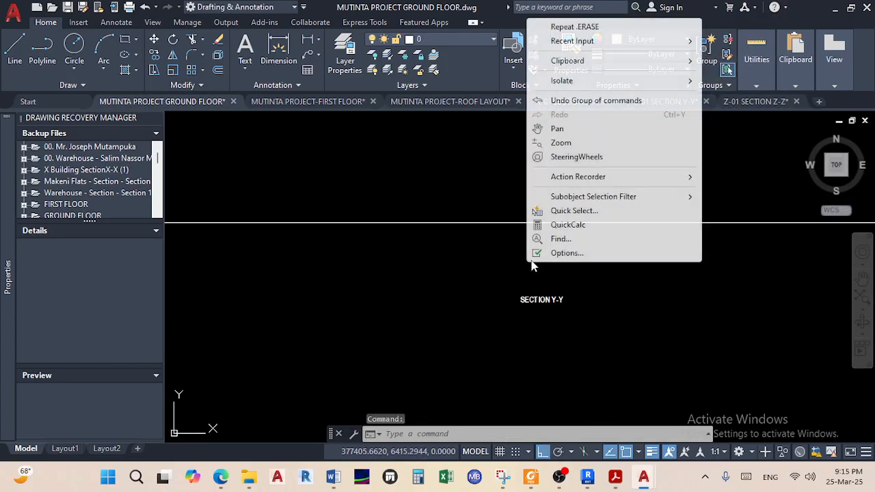
mouse_move(640, 59)
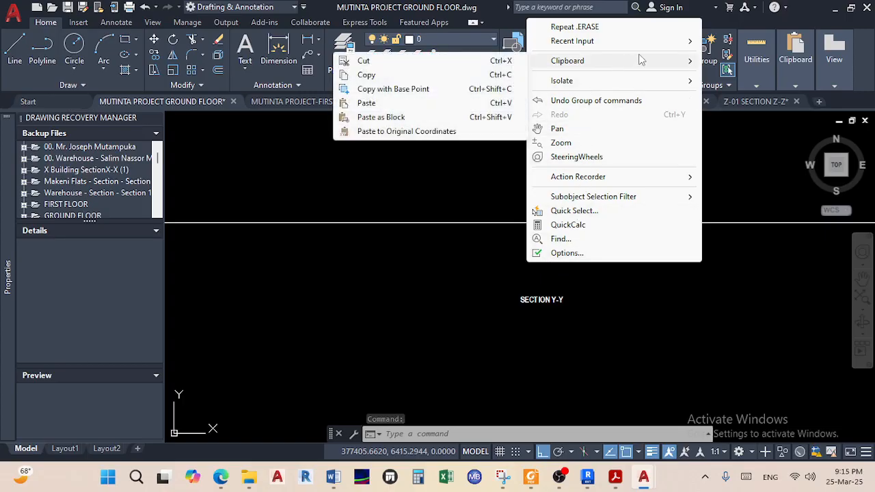
left_click(386, 103)
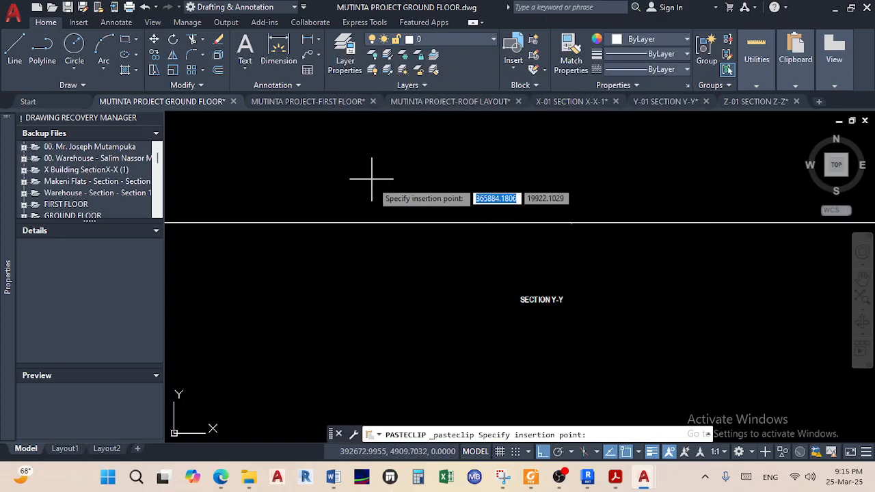
left_click(390, 223)
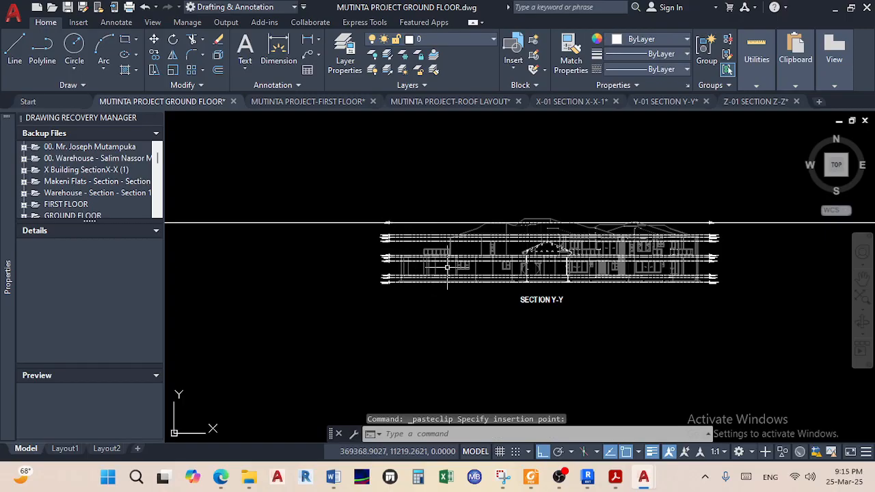
scroll(630, 223, "up", 5)
scroll(318, 280, "down", 6)
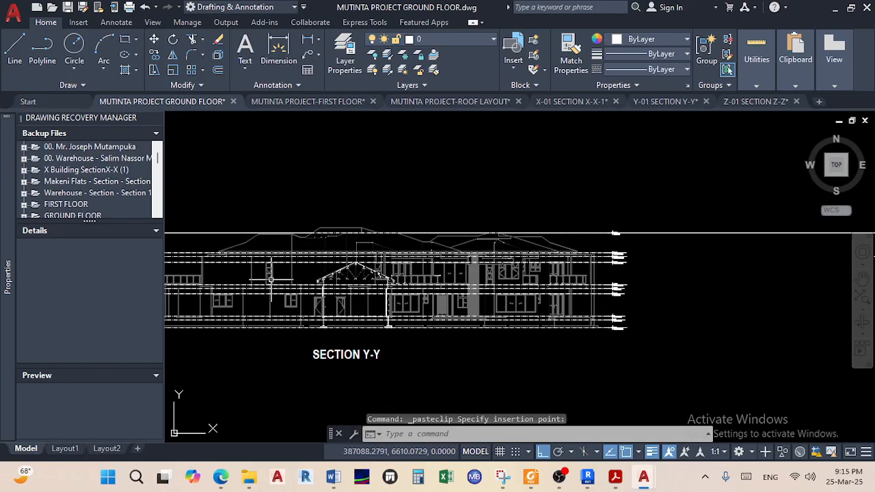
Pan from Section W-W over to frame Section X-X and the space below its title
scroll(317, 280, "up", 4)
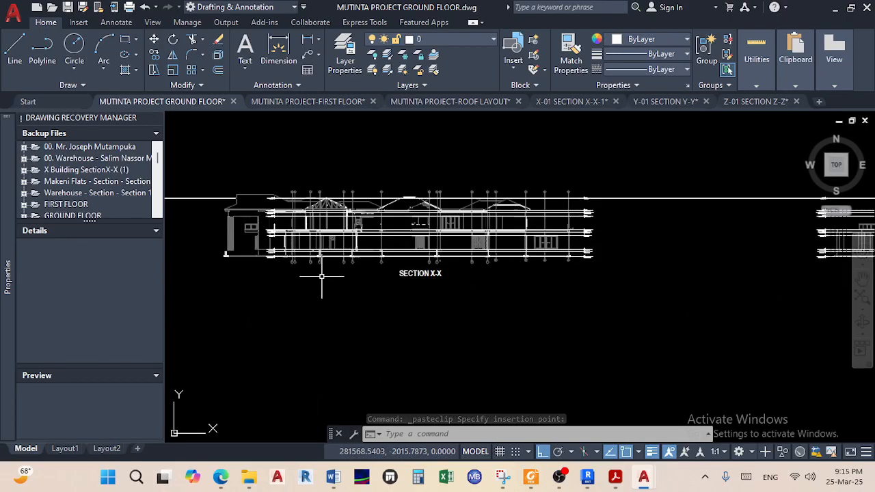
scroll(367, 259, "down", 2)
middle_click_drag(368, 260, 519, 267)
scroll(354, 248, "up", 4)
scroll(369, 257, "down", 4)
scroll(408, 260, "up", 5)
middle_click_drag(308, 240, 446, 255)
scroll(447, 281, "down", 4)
middle_click_drag(396, 282, 219, 273)
scroll(424, 267, "up", 6)
scroll(441, 267, "down", 2)
middle_click_drag(470, 288, 464, 290)
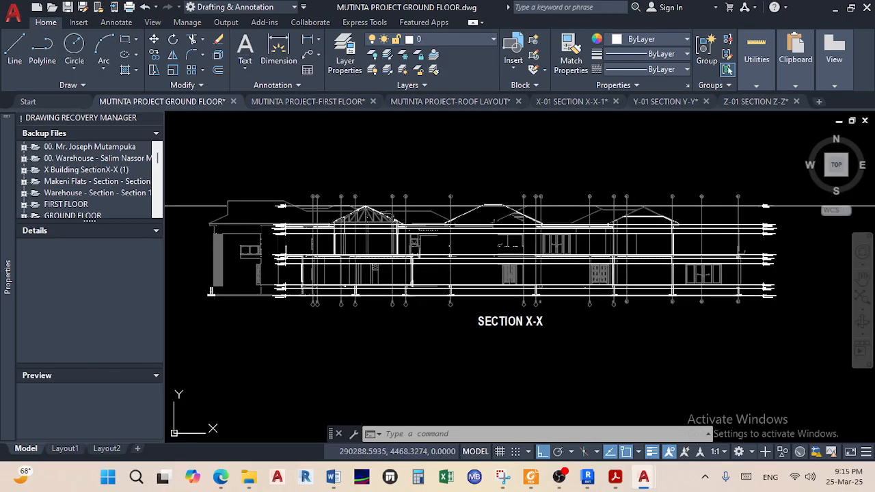
scroll(512, 294, "down", 2)
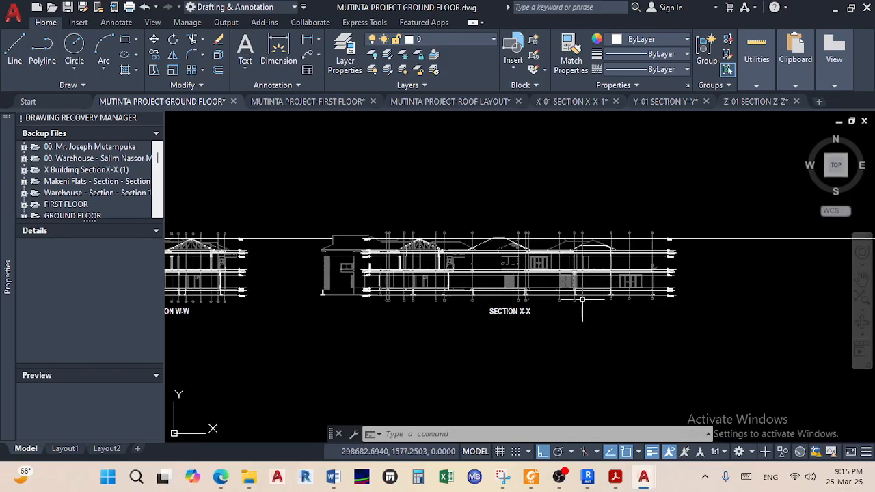
middle_click_drag(643, 329, 609, 324)
Erase the old X-X section objects, keeping the level line and SECTION X-X label
left_click(692, 328)
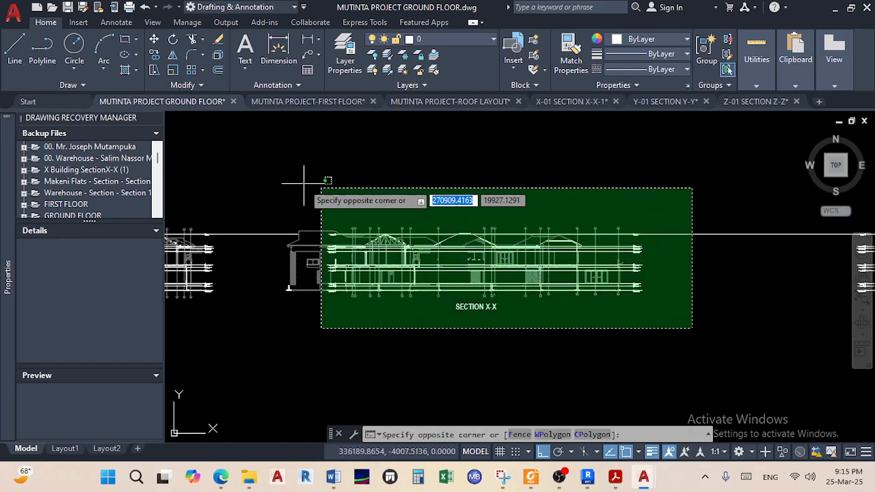
left_click(276, 162)
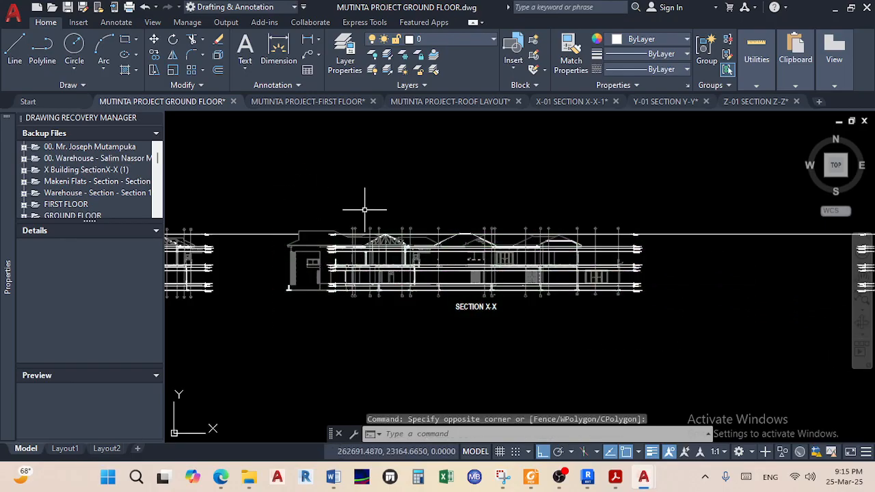
left_click(664, 339)
left_click(278, 164)
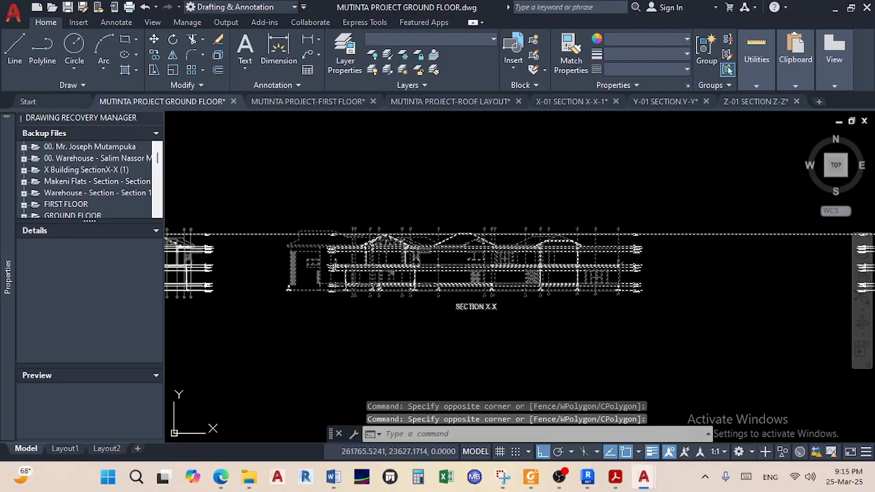
left_click(719, 264, "shift")
left_click(690, 204, "shift")
left_click(499, 317, "shift")
left_click(464, 305, "shift")
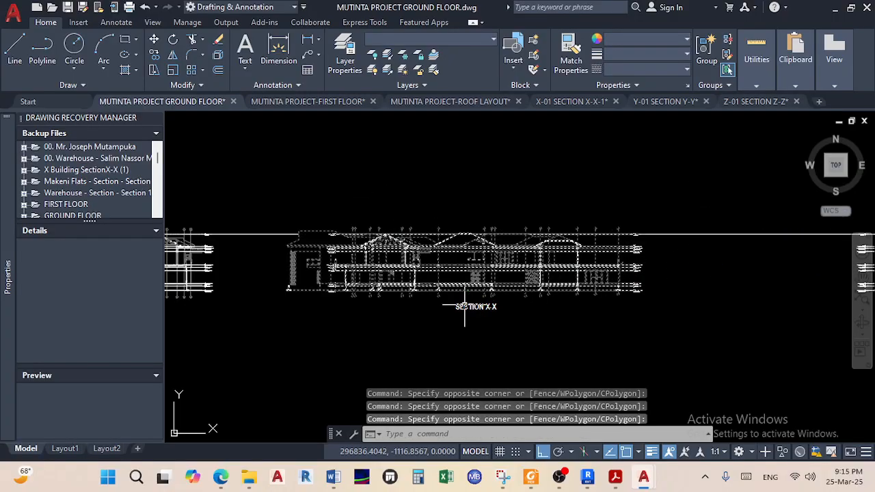
key("Delete")
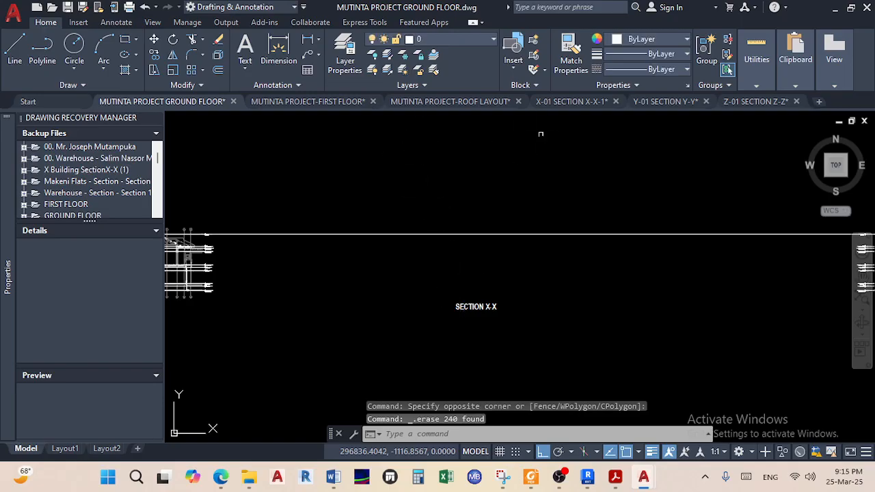
In the X-01 SECTION X-X-1 drawing, select and explode the whole X-X section
left_click(573, 102)
scroll(386, 220, "down", 5)
scroll(387, 221, "down", 5)
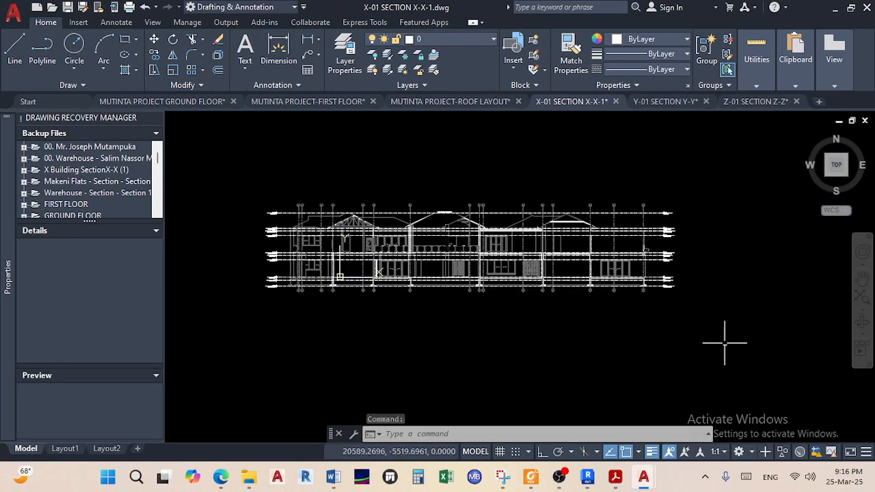
left_click(722, 342)
left_click(225, 134)
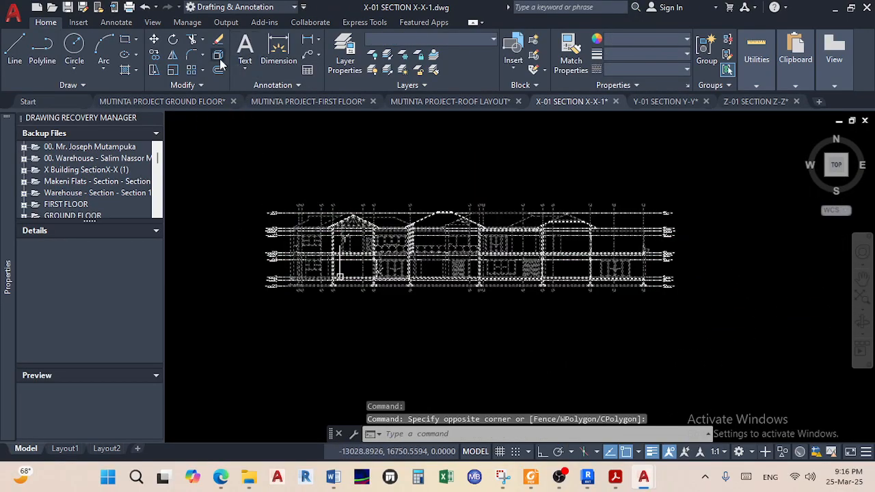
Copy the exploded X-X section with base point at the Roof Apex marker, then return to the ground floor
left_click(763, 349)
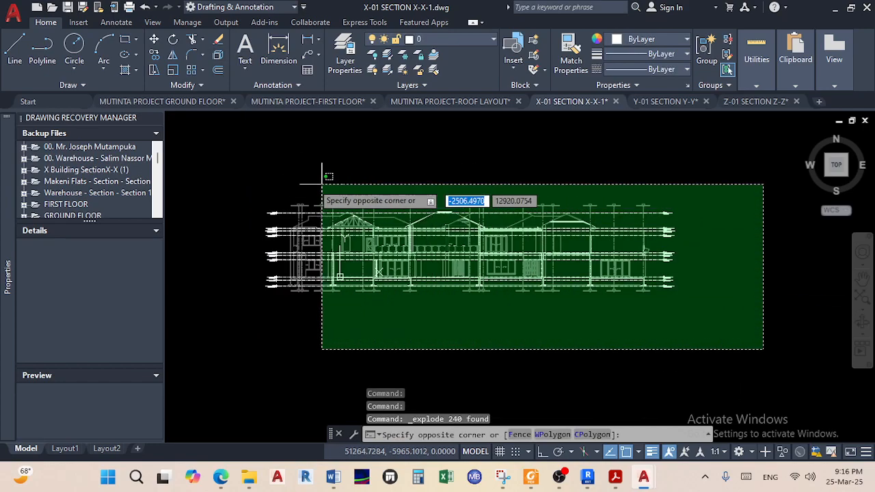
left_click(257, 165)
right_click(305, 226)
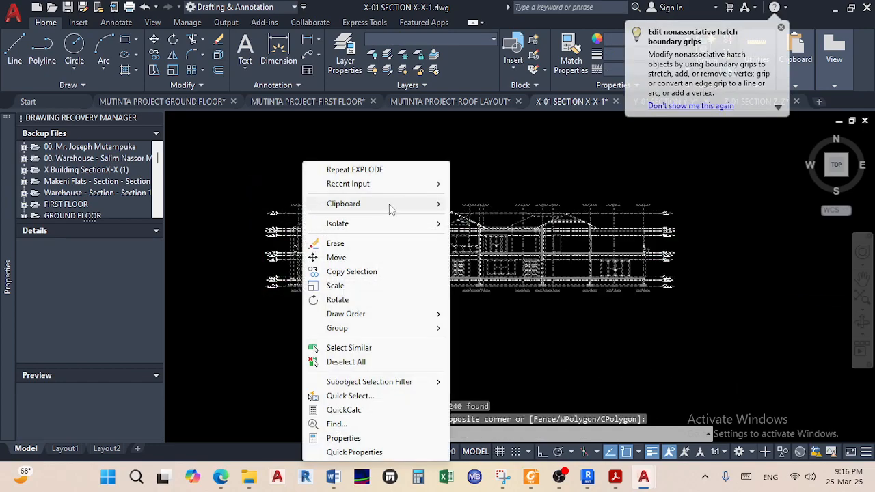
mouse_move(402, 205)
left_click(502, 233)
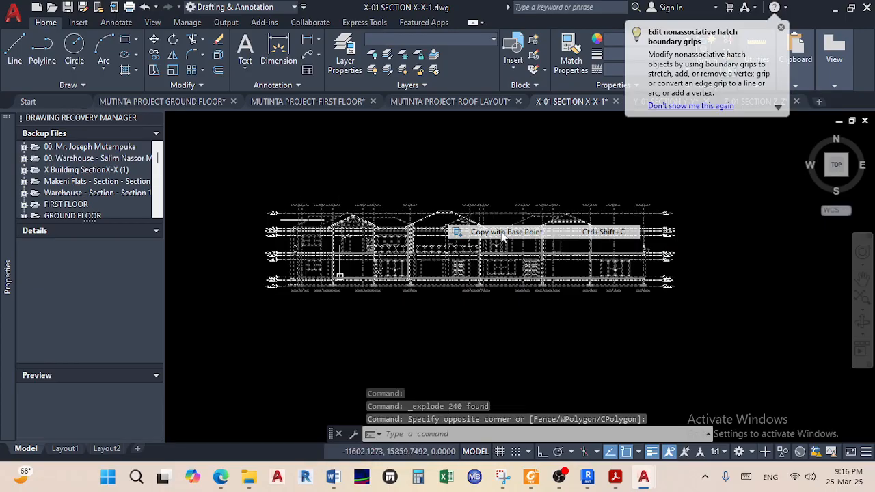
scroll(294, 191, "up", 5)
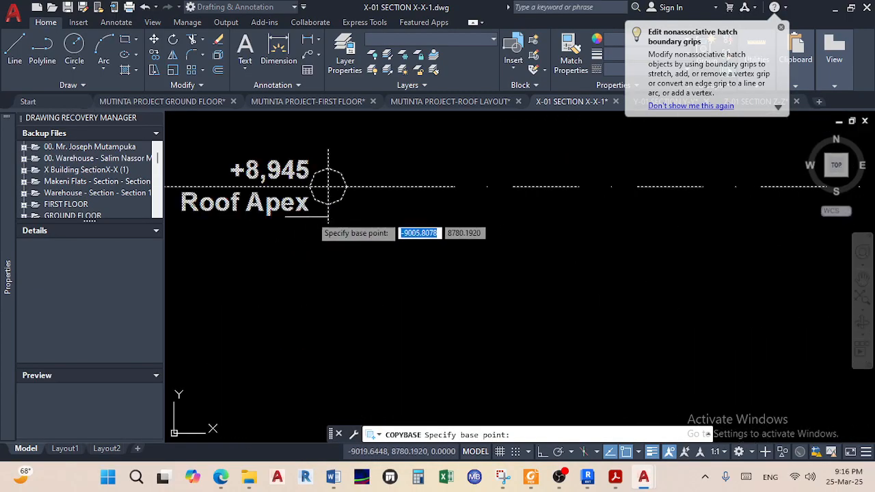
left_click(349, 185)
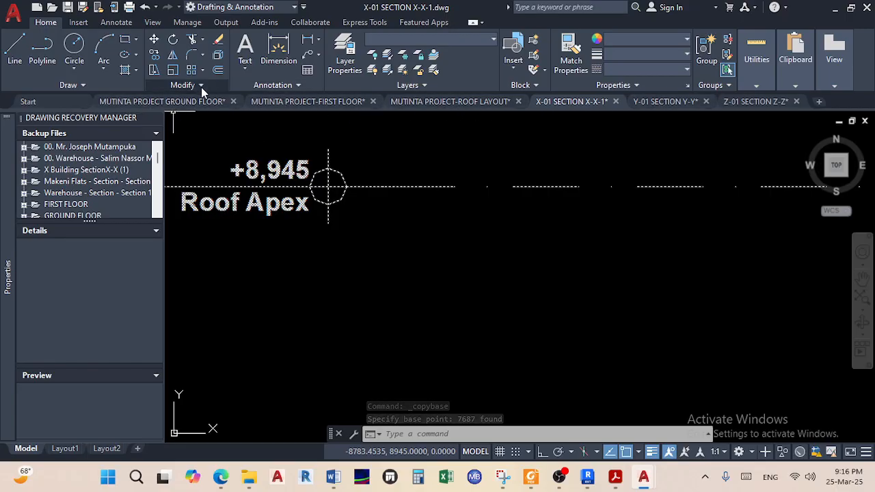
left_click(185, 101)
Paste the X-X section onto the level line above SECTION X-X, accepting default attribute values
right_click(371, 229)
mouse_move(489, 265)
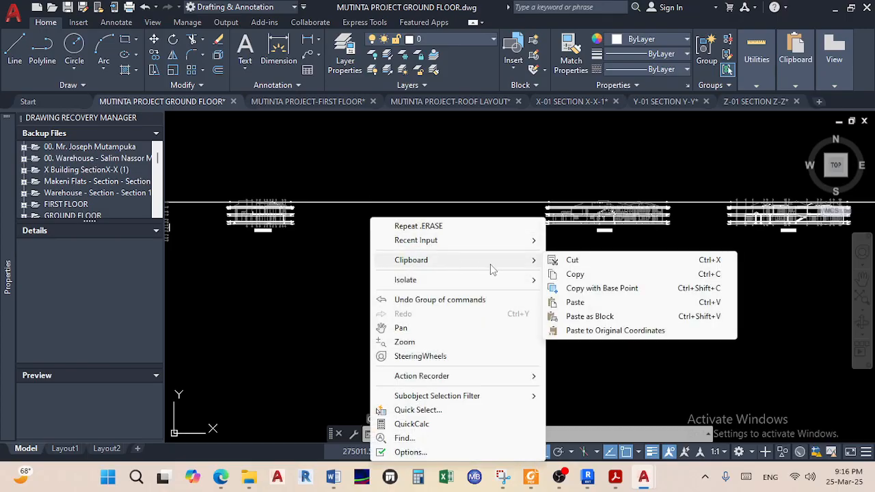
left_click(574, 302)
scroll(393, 213, "up", 3)
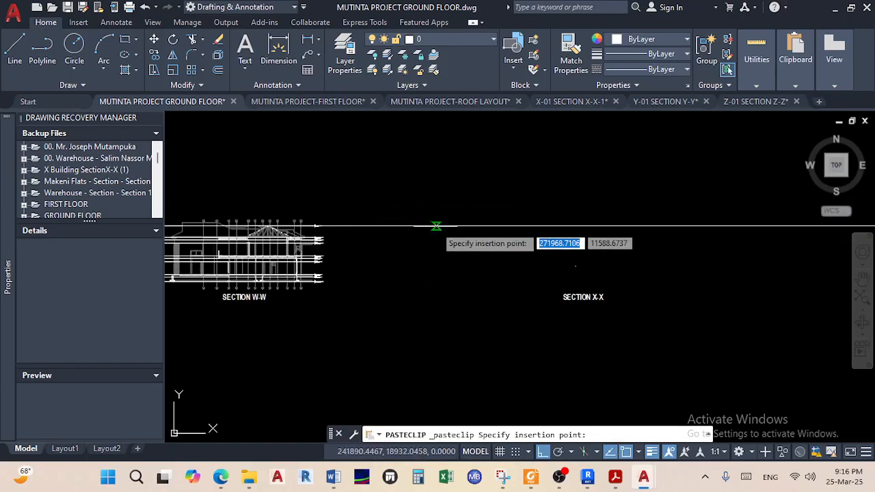
left_click(436, 225)
left_click(334, 386)
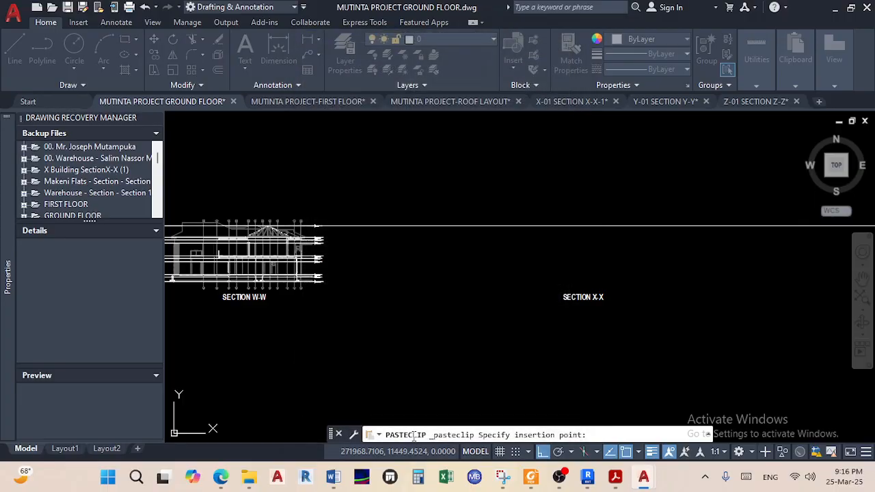
Zoom out to view the whole row of section drawings
scroll(460, 194, "up", 3)
scroll(443, 298, "down", 4)
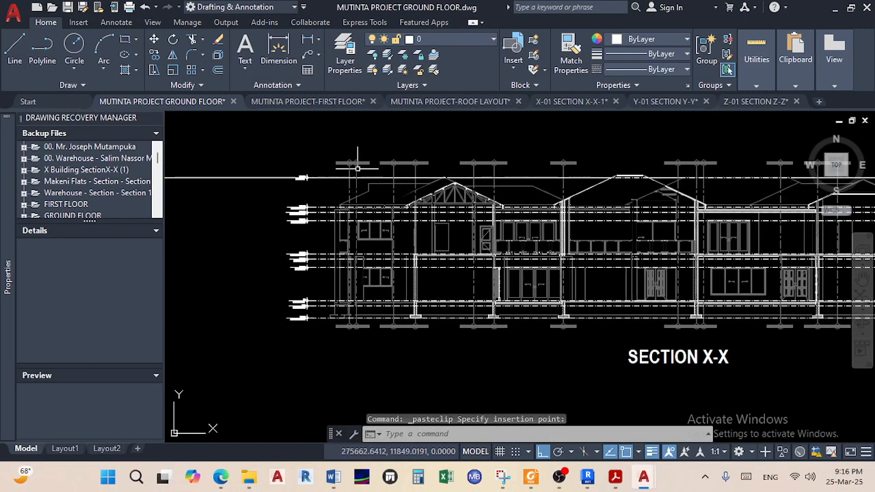
scroll(516, 213, "up", 6)
scroll(515, 212, "down", 8)
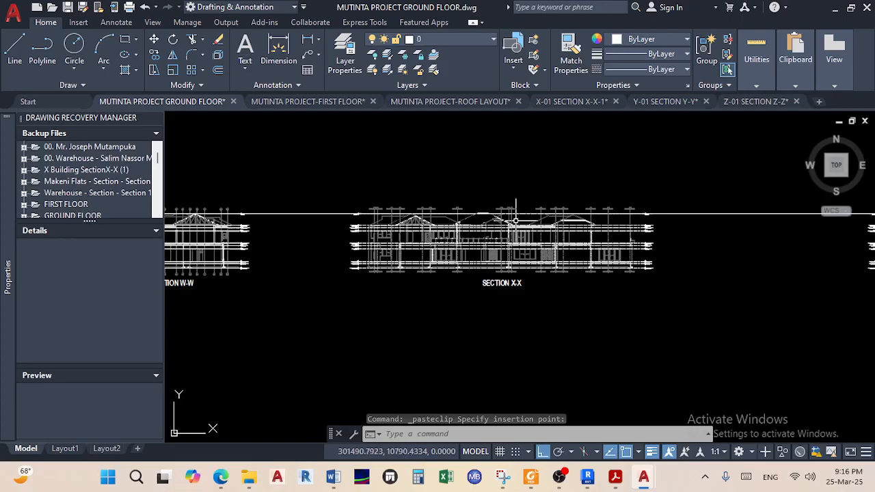
mouse_move(435, 308)
middle_mouse_down()
mouse_move(497, 282)
mouse_move(430, 258)
middle_mouse_up()
scroll(468, 238, "up", 3)
scroll(479, 241, "down", 3)
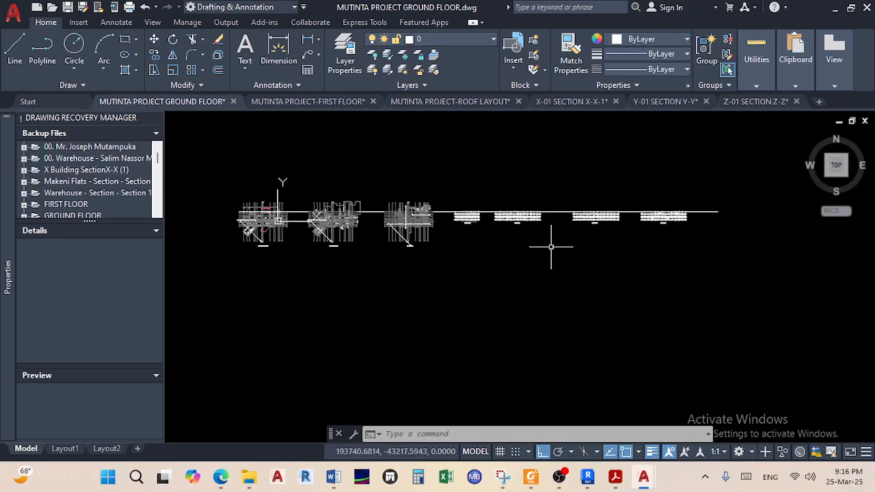
Save the ground-floor drawing
key("ctrl+s")
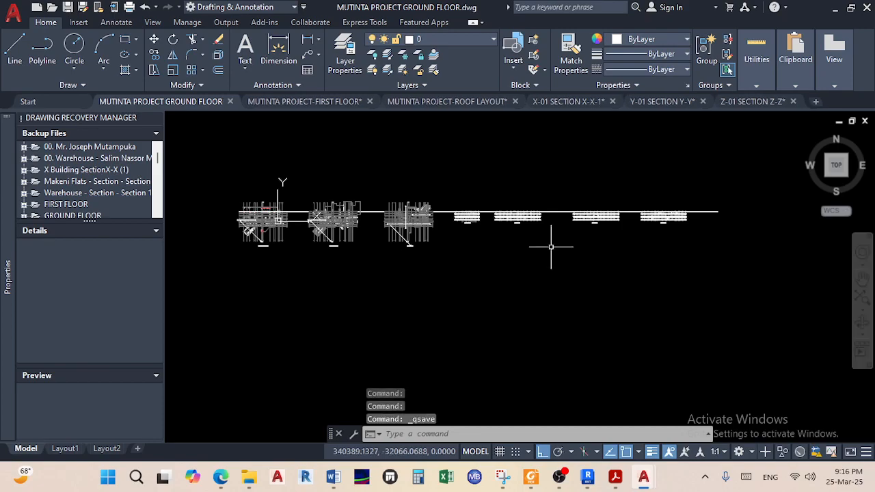
scroll(343, 246, "up", 8)
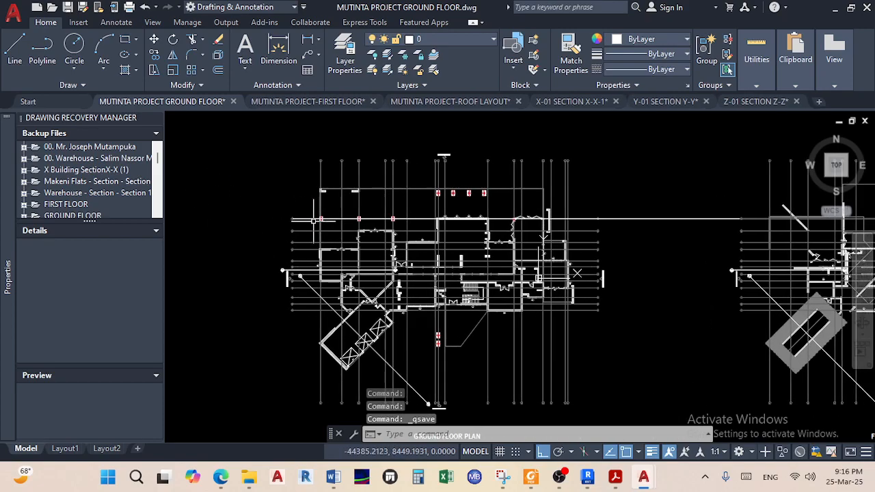
scroll(457, 230, "down", 2)
scroll(461, 219, "up", 6)
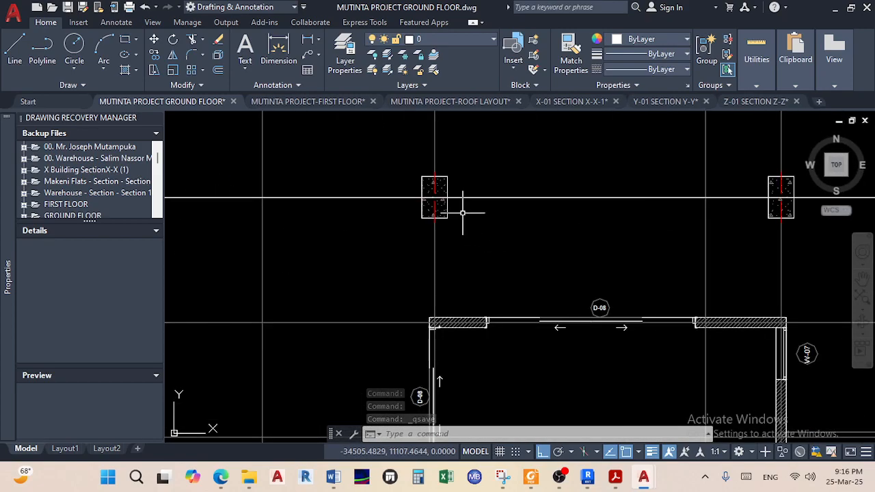
Add a 500.0000 dimension across the column's top edge, placed above the column
left_click(279, 49)
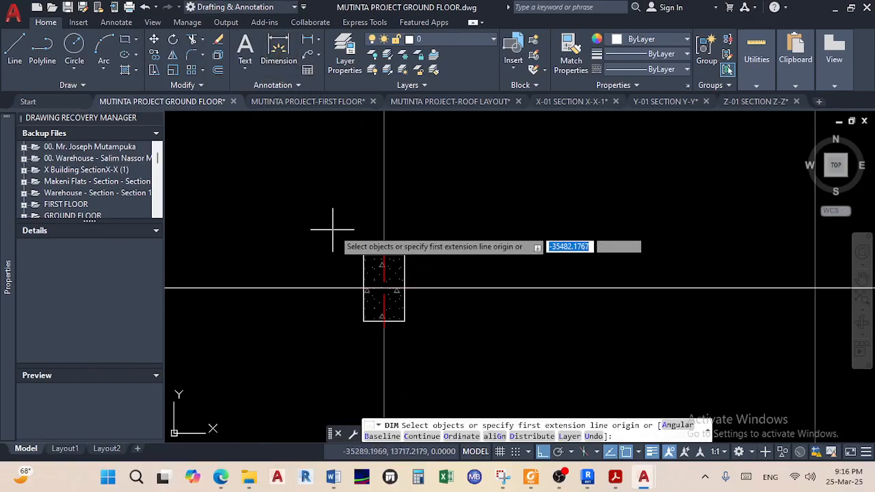
scroll(351, 234, "up", 5)
left_click(408, 316)
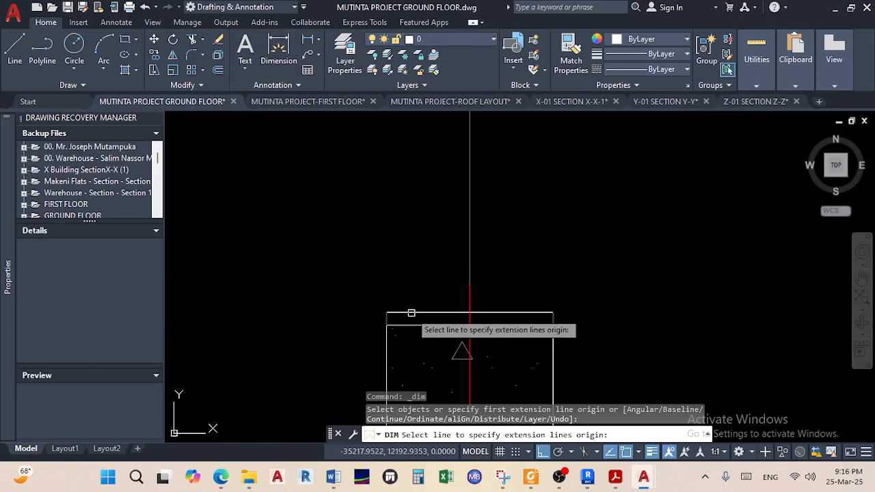
left_click(424, 263)
scroll(423, 263, "down", 2)
middle_click_drag(423, 263, 336, 190)
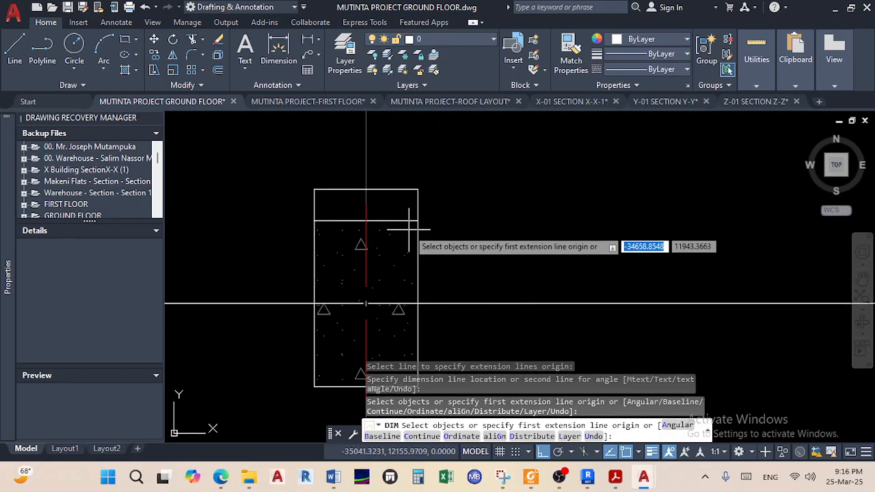
key("Return")
left_click(419, 251)
right_click(457, 198)
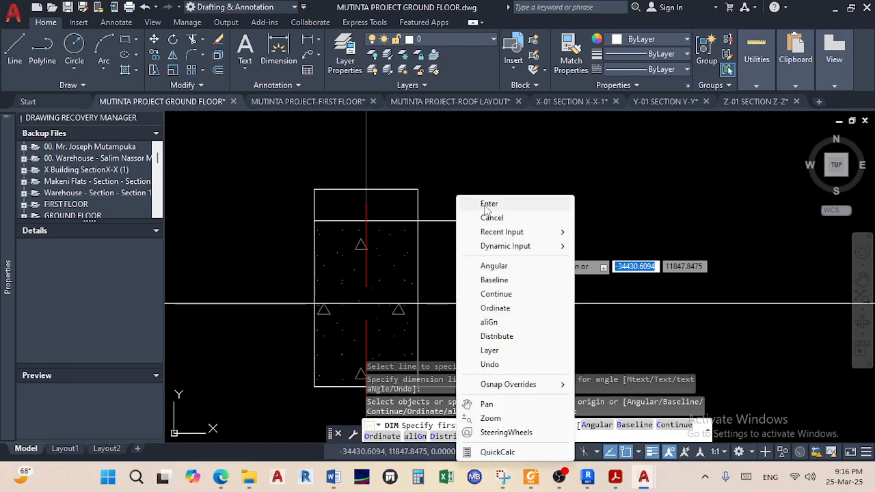
left_click(488, 204)
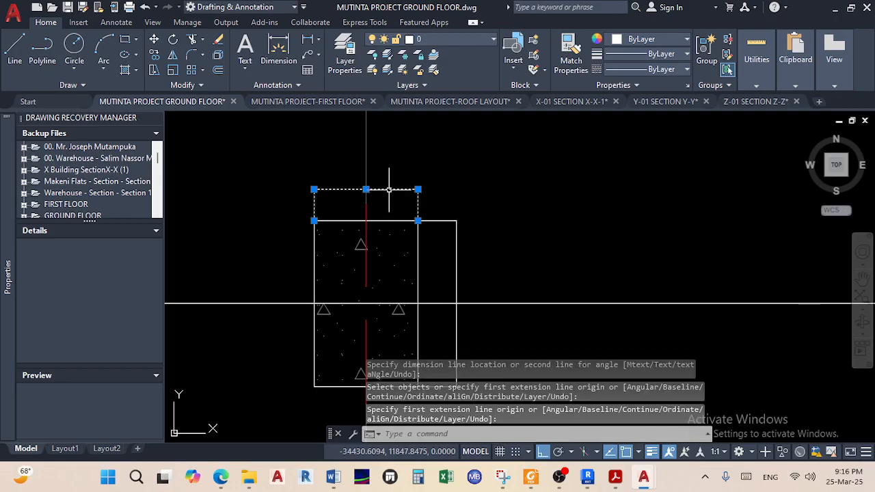
Check the 500.0000 and 300.0000 column dimension texts without changing them
double_click(389, 189)
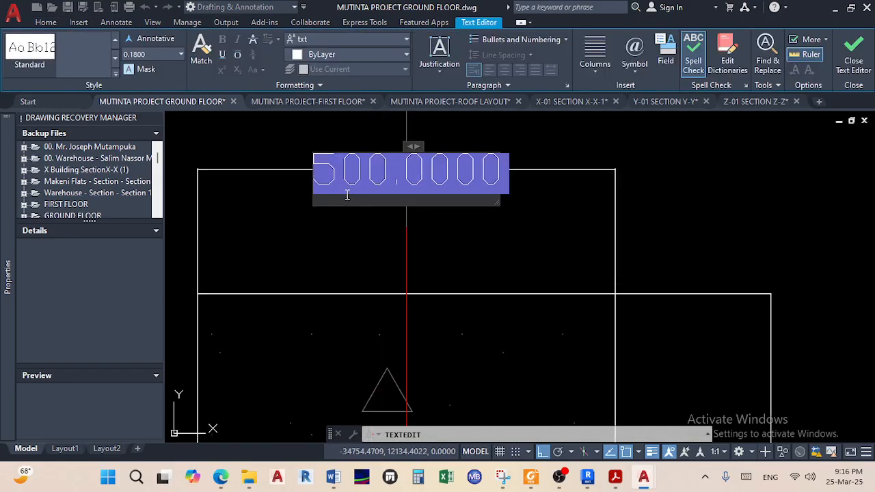
scroll(376, 162, "down", 6)
scroll(366, 159, "up", 8)
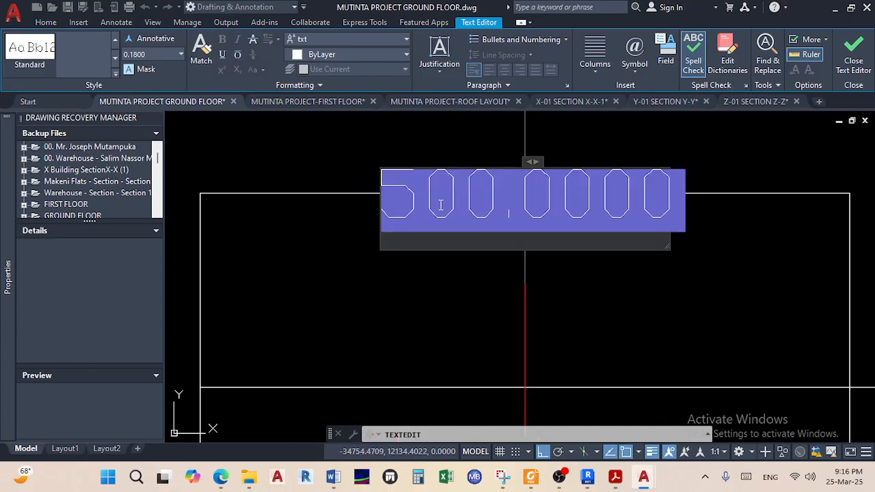
key("Escape")
scroll(409, 191, "down", 4)
middle_click_drag(544, 247, 512, 177)
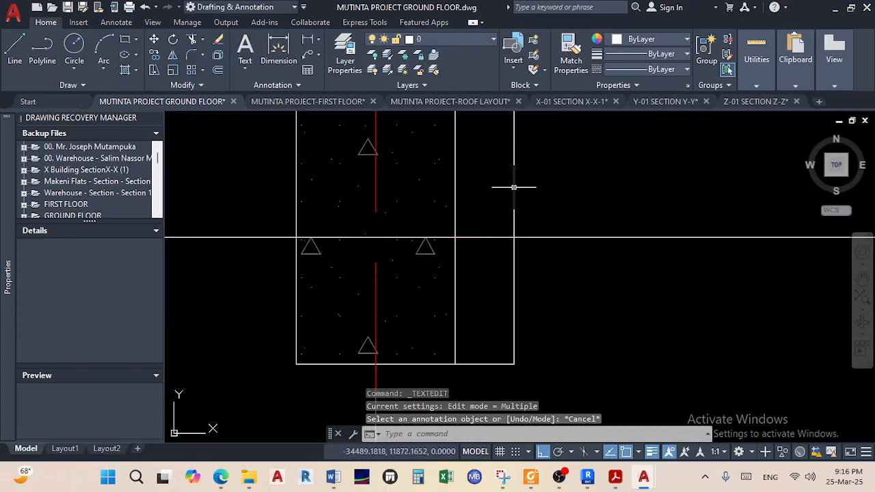
left_click(513, 188)
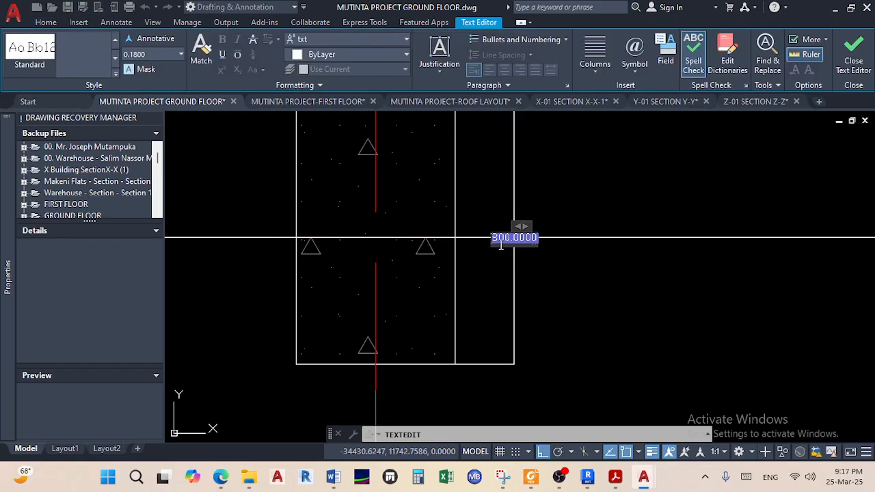
scroll(493, 243, "up", 4)
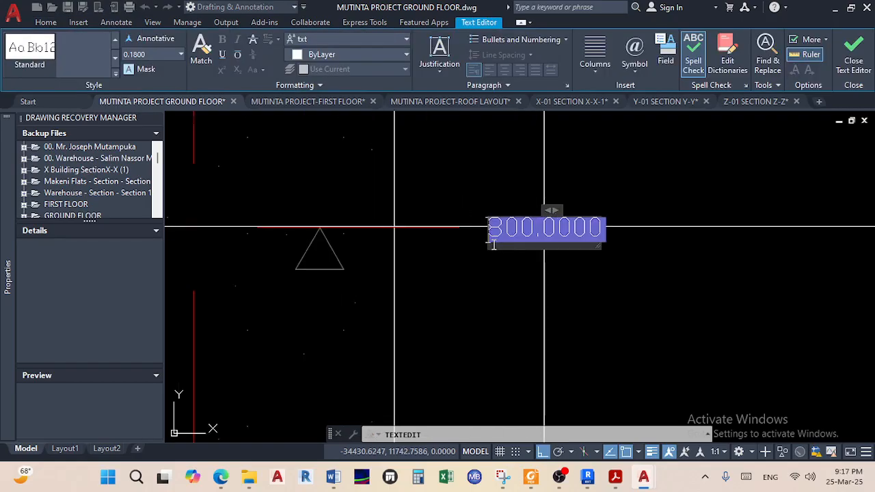
left_click(522, 273)
key("Escape")
Inspect the hatched right wall and the column block by selecting and then deselecting them
scroll(523, 268, "down", 5)
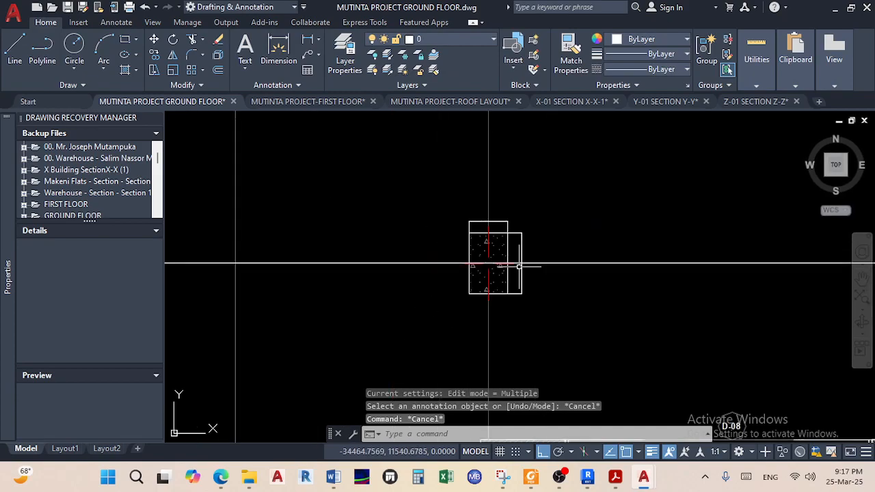
scroll(508, 270, "down", 8)
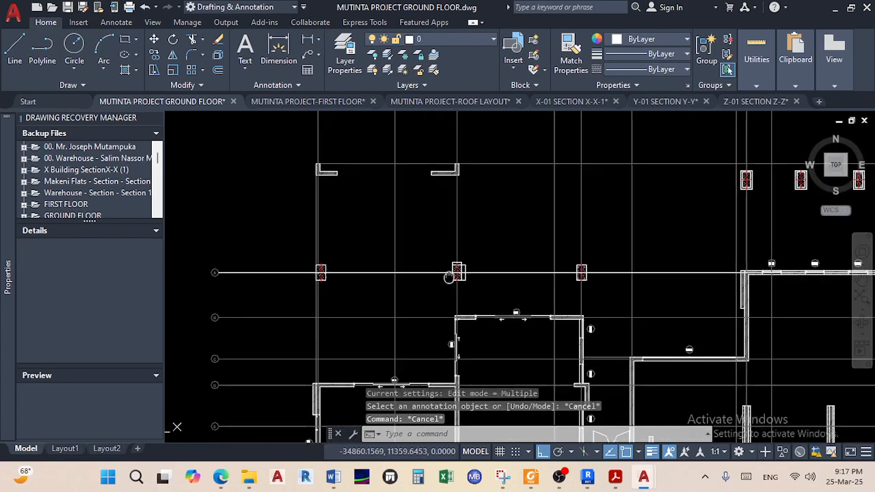
scroll(444, 217, "up", 5)
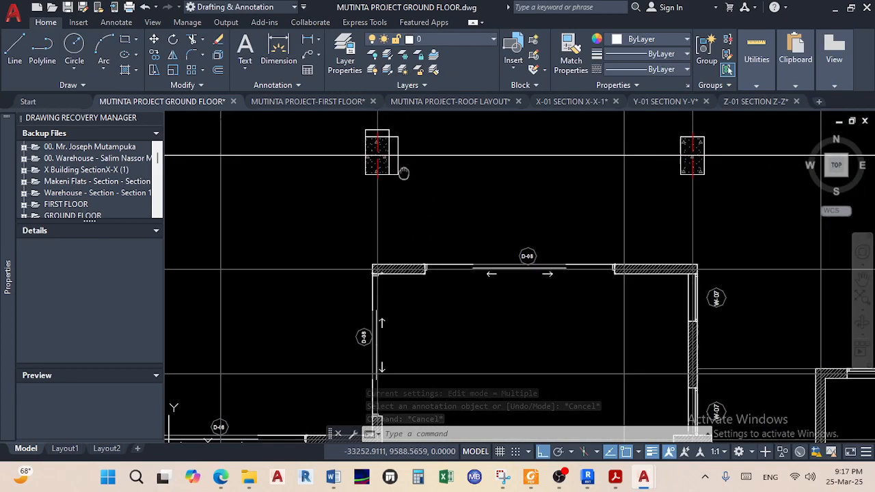
scroll(418, 223, "down", 6)
scroll(383, 279, "up", 8)
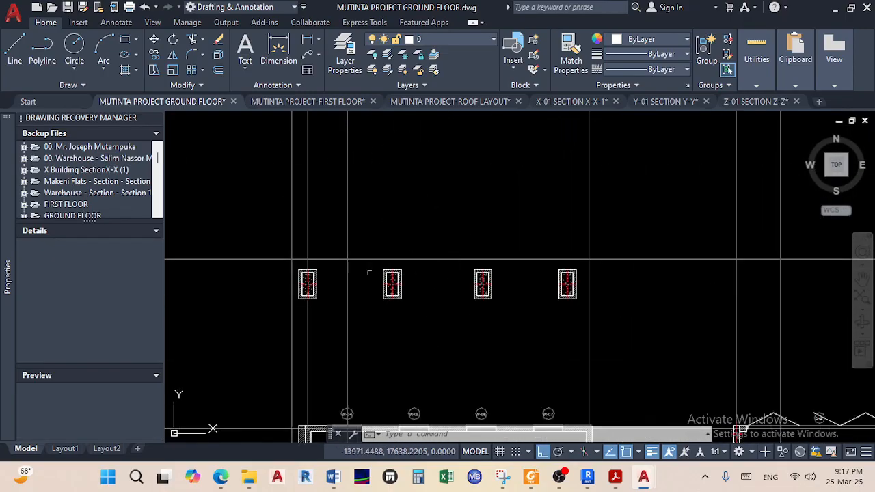
scroll(310, 292, "up", 2)
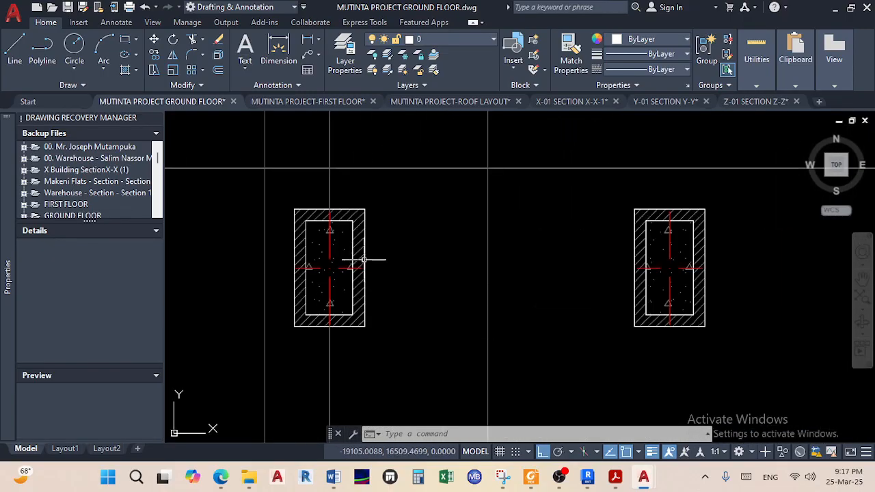
scroll(309, 298, "up", 1)
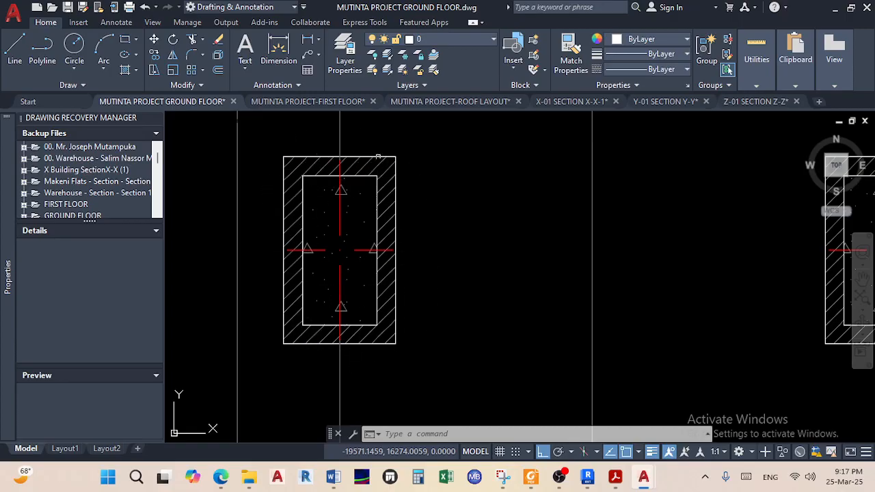
scroll(289, 160, "up", 2)
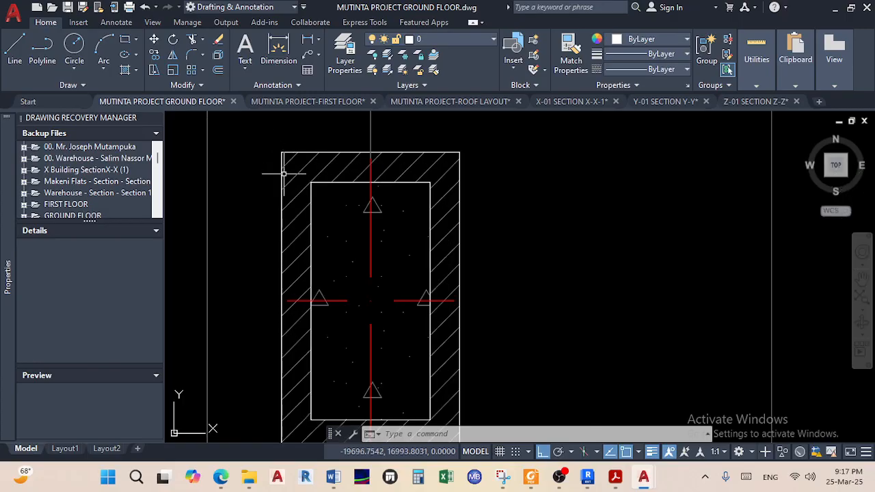
scroll(453, 181, "down", 2)
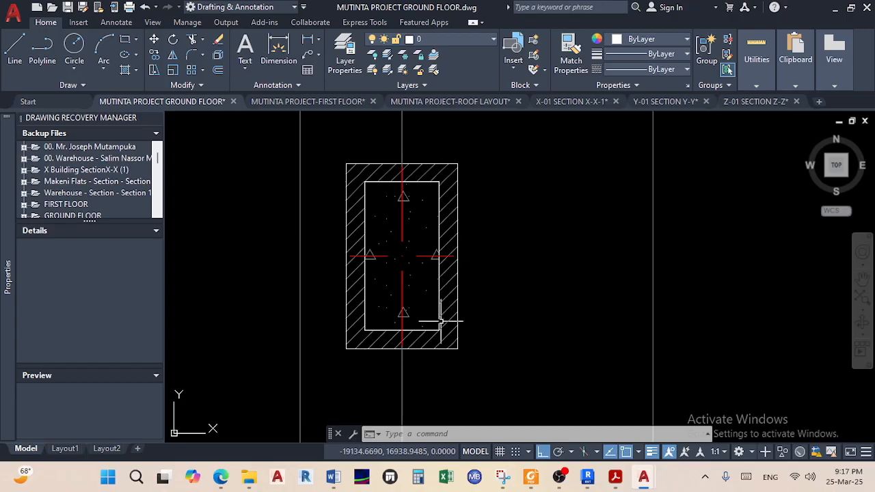
scroll(443, 331, "up", 2)
left_click(462, 299)
left_click(453, 262)
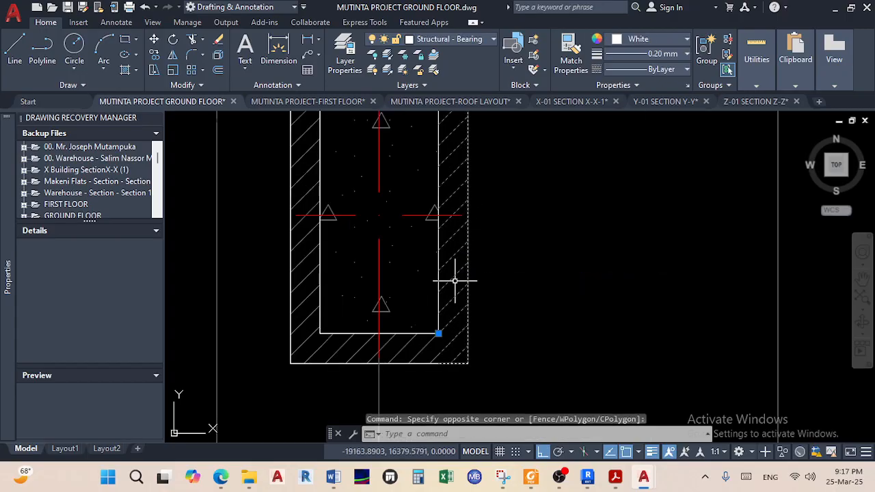
key("Escape")
key("Escape")
left_click(388, 310)
scroll(437, 256, "down", 2)
key("Escape")
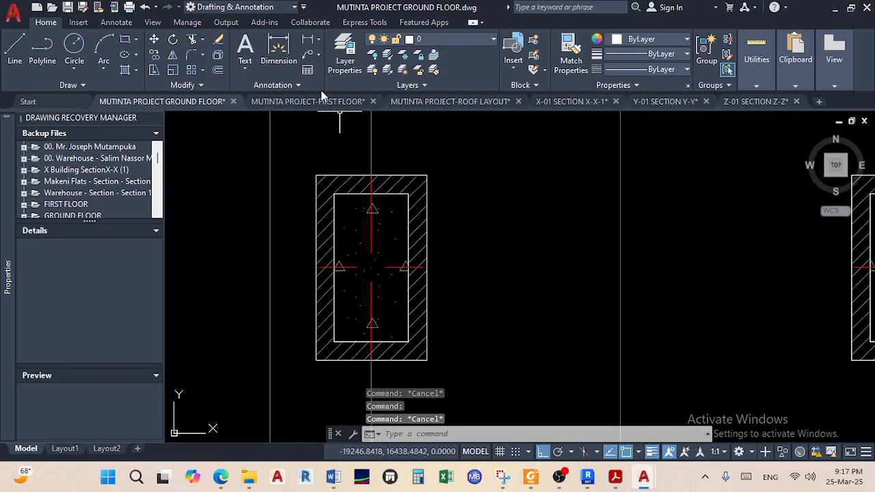
Dimension the column's top width (400) and its right side
left_click(278, 48)
scroll(306, 151, "up", 3)
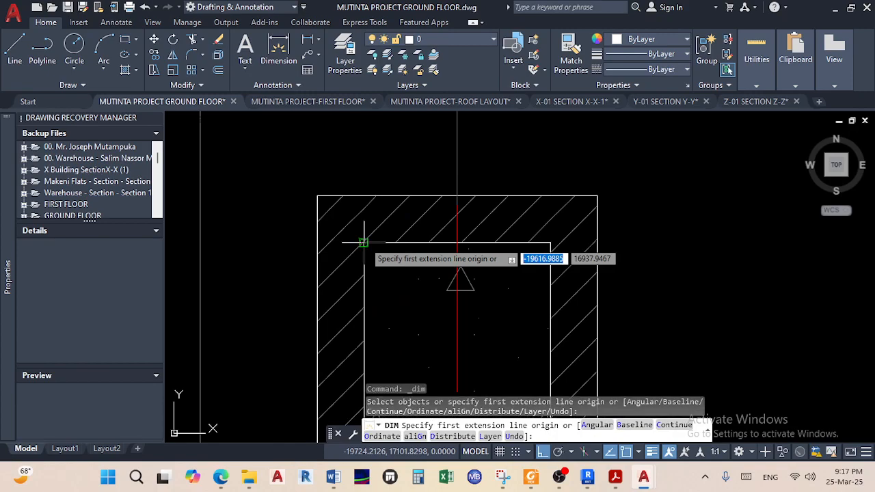
left_click(364, 243)
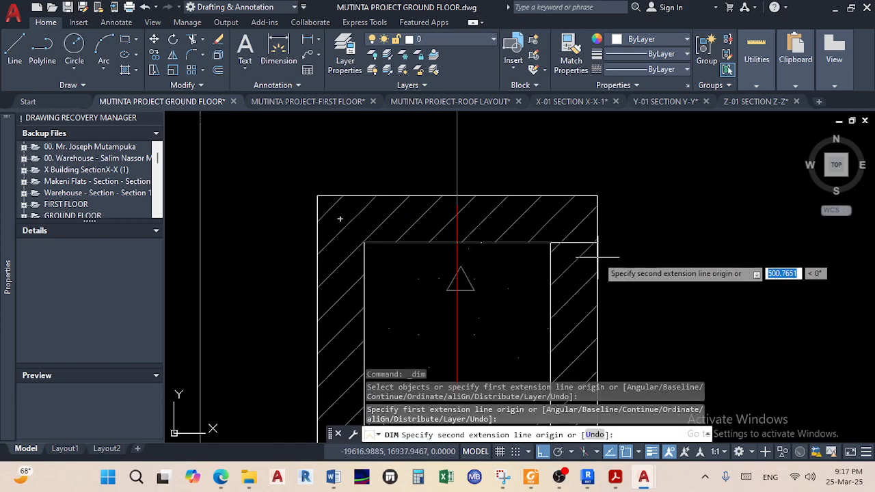
left_click(550, 243)
left_click(518, 151)
left_click(550, 243)
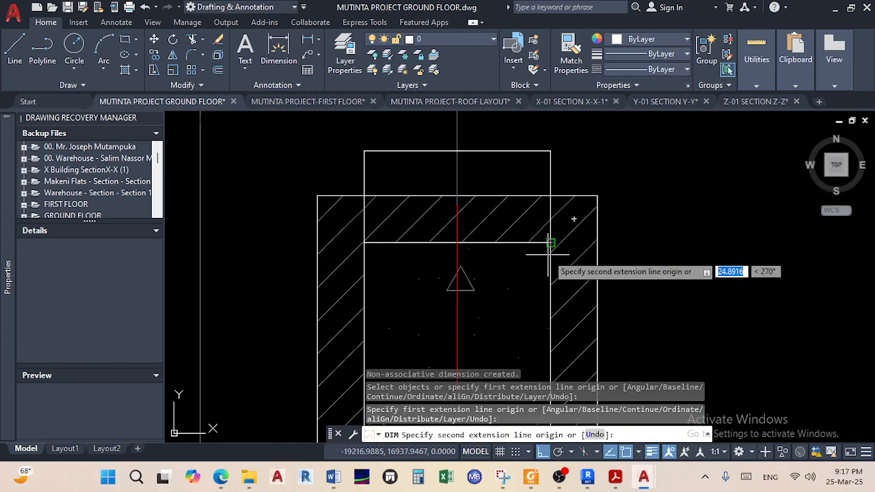
scroll(546, 233, "down", 3)
scroll(524, 188, "up", 4)
left_click(527, 351)
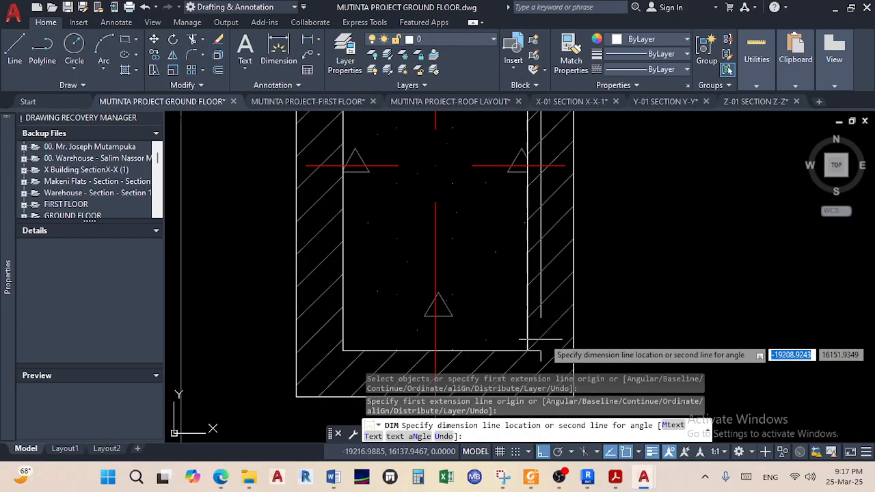
left_click(634, 307)
key("Escape")
key("Escape")
Pan down and check the 400 width dimension's text, leaving it unchanged
scroll(623, 234, "down", 3)
middle_click_drag(587, 164, 549, 252)
middle_click_drag(519, 191, 503, 246)
scroll(491, 247, "up", 3)
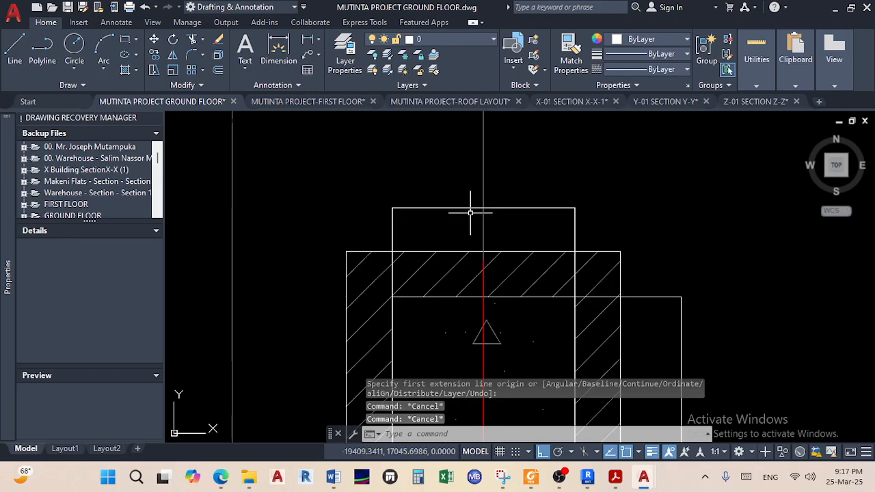
double_click(471, 209)
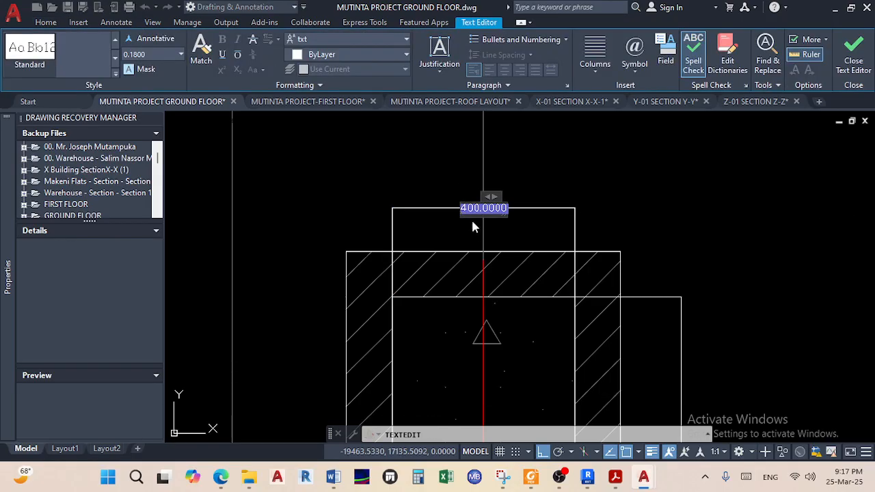
scroll(475, 217, "up", 4)
scroll(475, 217, "down", 6)
middle_click_drag(475, 218, 430, 170)
left_click(535, 239)
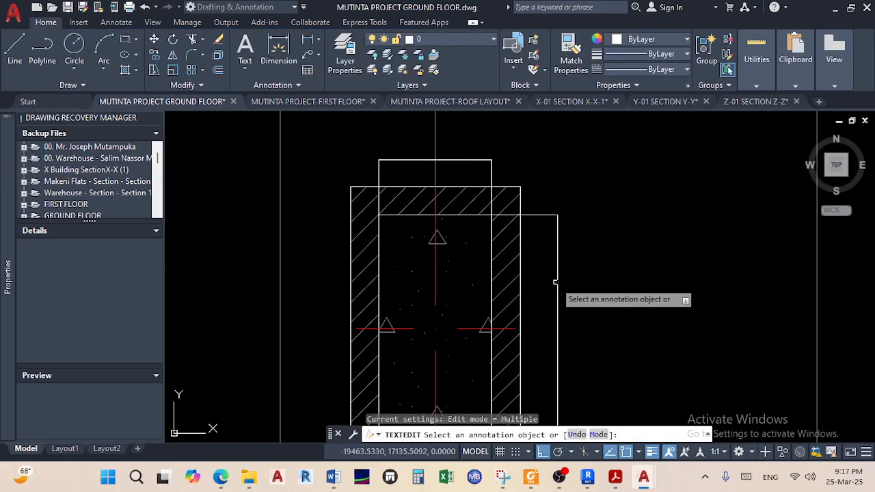
Inspect the 800 dimension's text and cancel without editing it
left_click(557, 284)
key("Escape")
key("Escape")
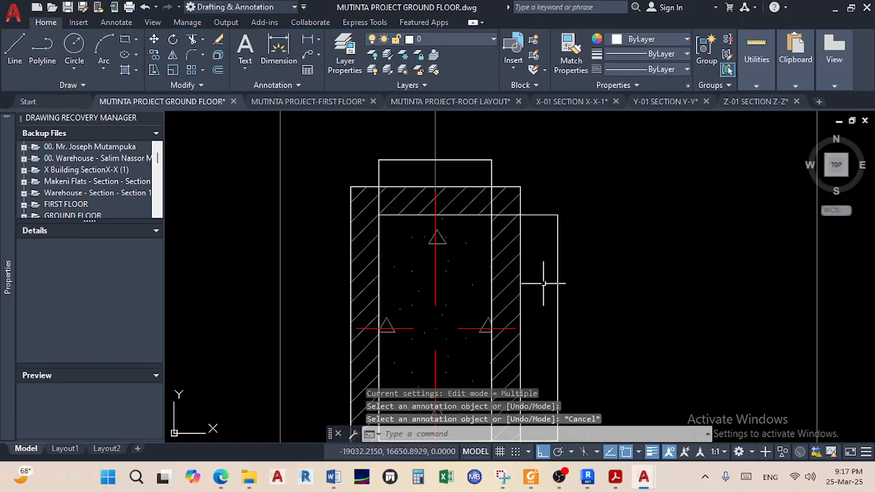
scroll(562, 247, "down", 2)
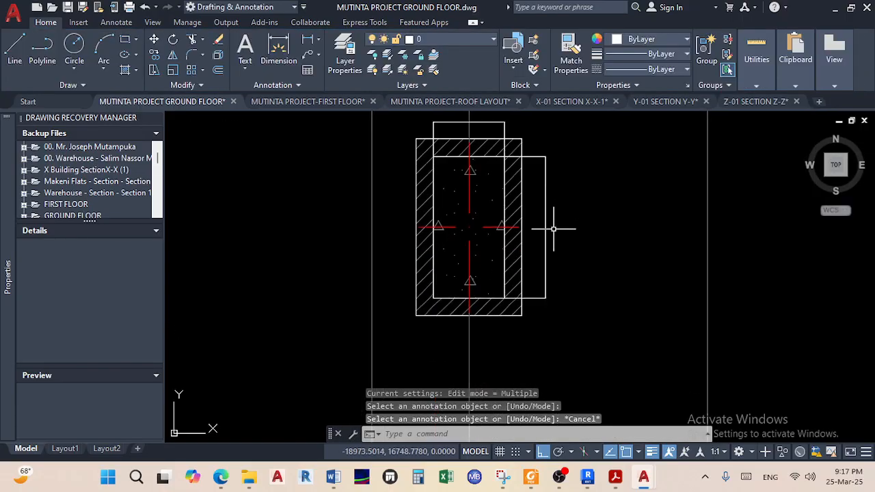
double_click(546, 220)
left_click(536, 235)
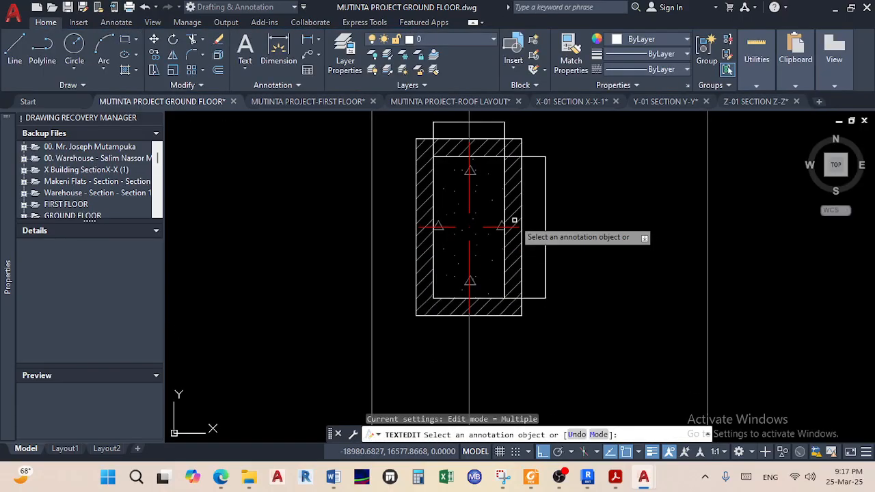
key("Escape")
Pan and zoom across the plan to frame a hatched column close up
scroll(471, 205, "down", 2)
middle_click_drag(477, 182, 634, 221)
scroll(583, 255, "down", 2)
middle_click_drag(561, 292, 718, 207)
scroll(415, 295, "down", 2)
middle_click_drag(421, 291, 572, 218)
middle_click_drag(390, 346, 451, 266)
scroll(468, 268, "up", 1)
scroll(471, 275, "down", 4)
mouse_move(512, 256)
middle_mouse_down()
mouse_move(396, 295)
mouse_move(349, 299)
middle_mouse_up()
scroll(404, 263, "up", 1)
scroll(403, 266, "up", 8)
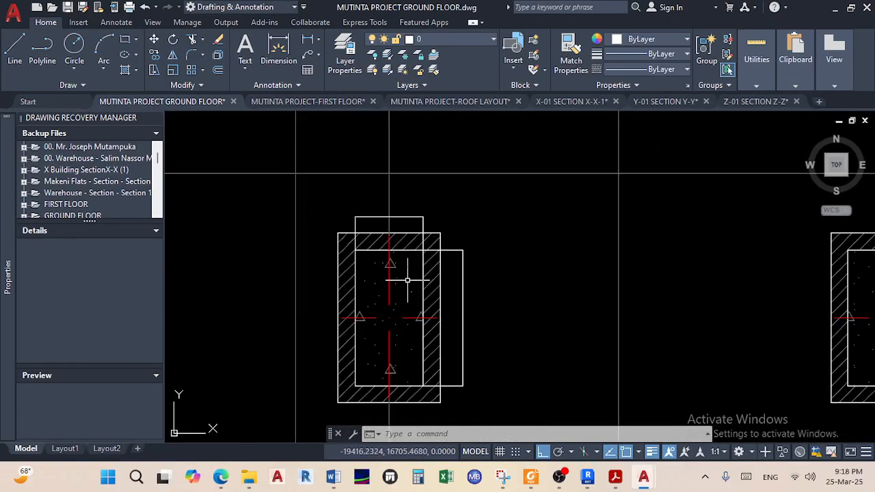
Add trial width and depth dimensions along the column's top and left edges
left_click(279, 52)
left_click(337, 233)
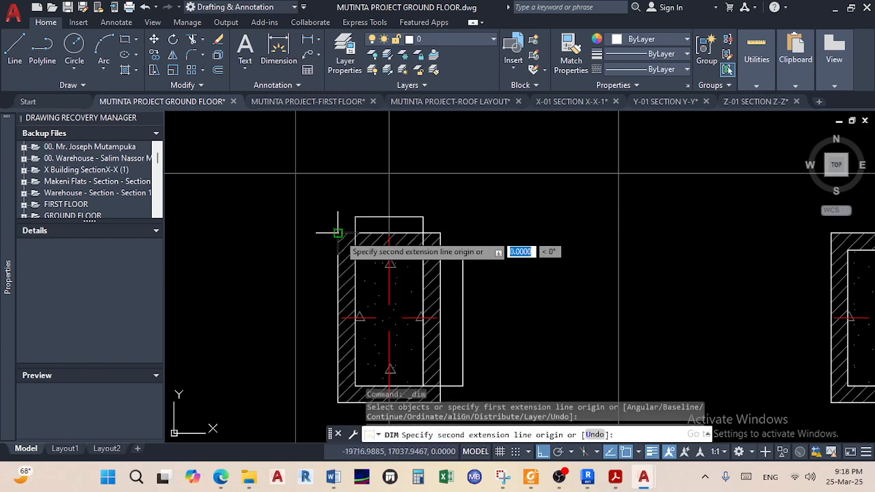
left_click(440, 233)
left_click(432, 200)
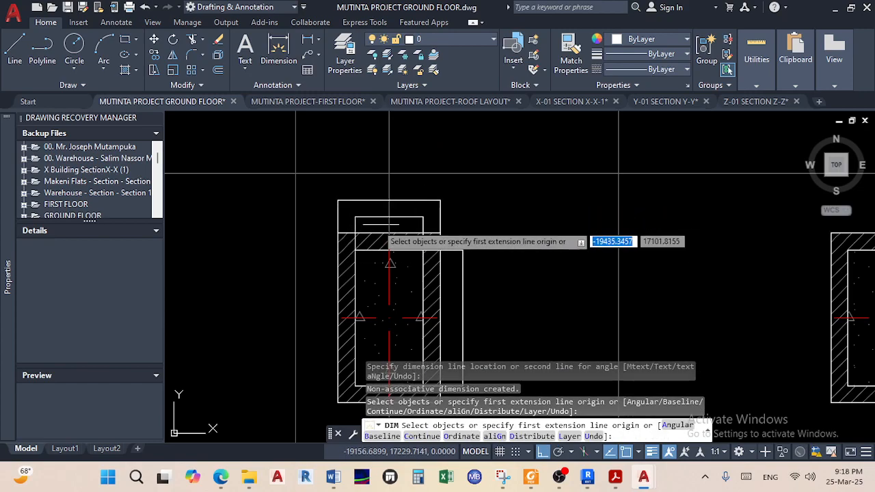
left_click(338, 233)
left_click(338, 403)
left_click(314, 347)
key("Escape")
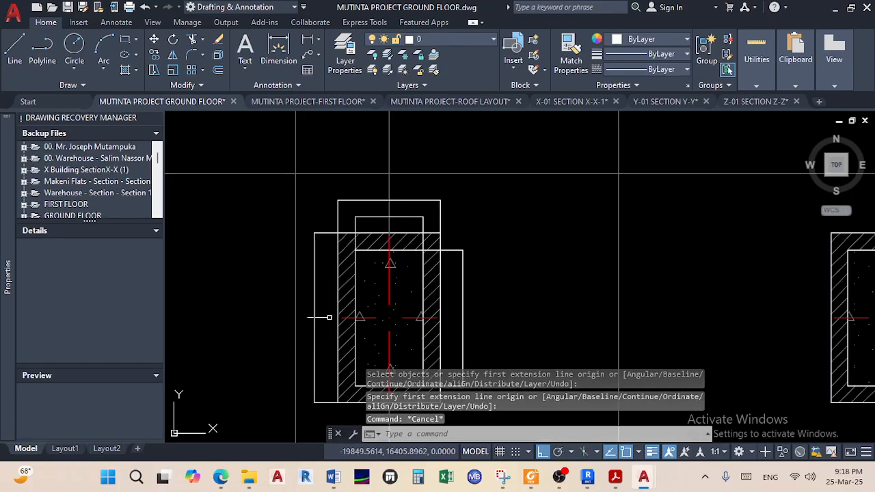
Check the new dimensions' text values, including the 1000 depth, without editing
double_click(370, 201)
scroll(389, 204, "up", 4)
scroll(377, 206, "down", 4)
middle_click_drag(333, 278, 342, 233)
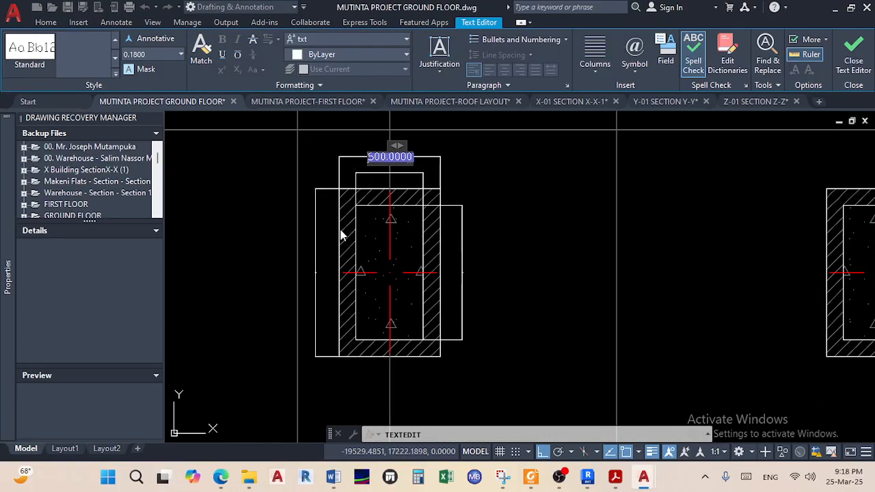
left_click(315, 250)
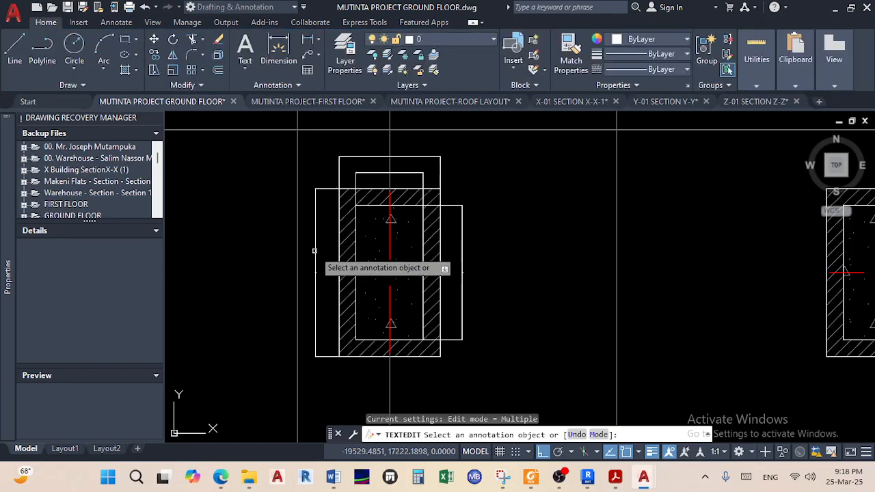
left_click(314, 251)
left_click(308, 290)
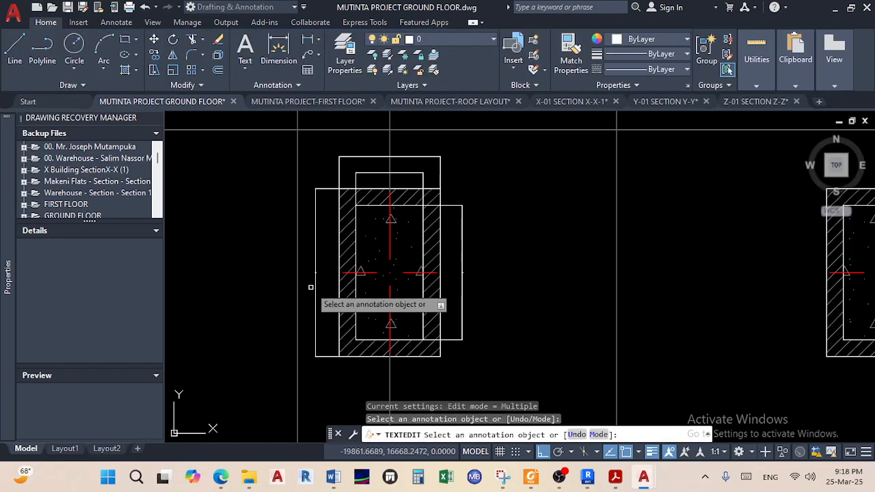
left_click(316, 283)
key("Escape")
key("Escape")
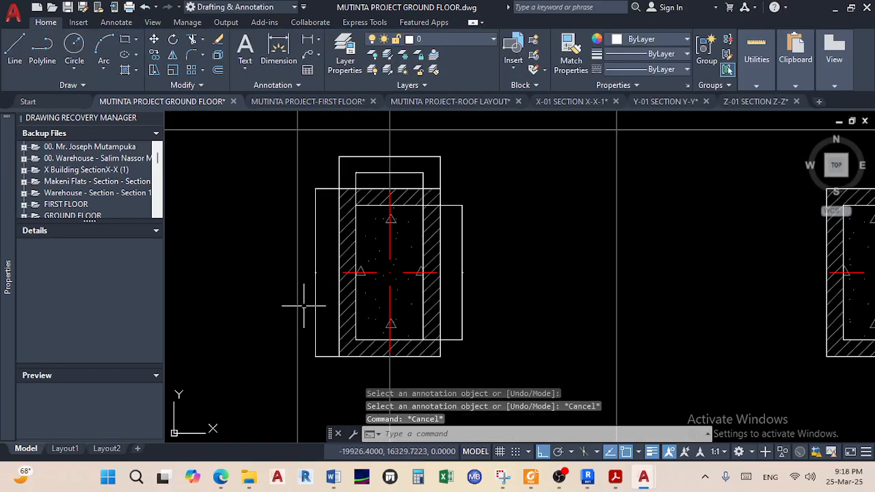
Select both trial dimensions, delete them, and save the drawing
scroll(319, 295, "down", 3)
scroll(326, 242, "up", 3)
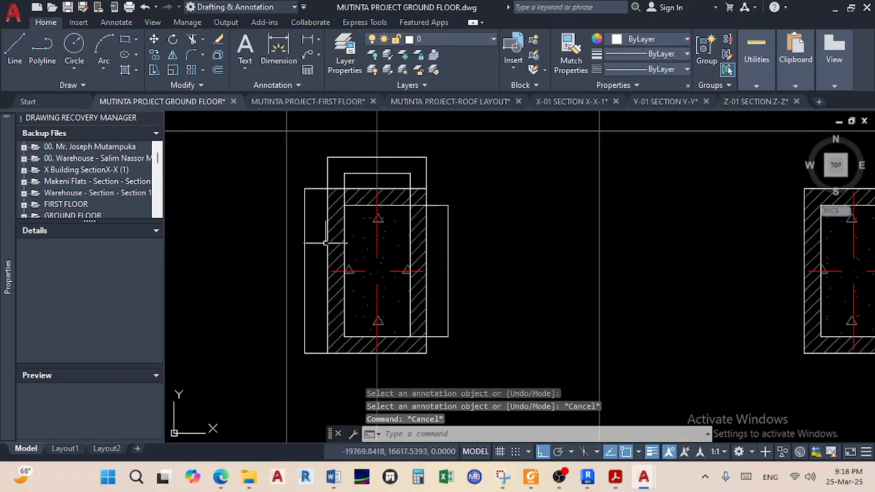
scroll(321, 201, "up", 4)
left_click(321, 202)
left_click(274, 147)
middle_click_drag(274, 147, 270, 239)
scroll(270, 239, "up", 2)
left_click(372, 202)
left_click(357, 171)
key("Delete")
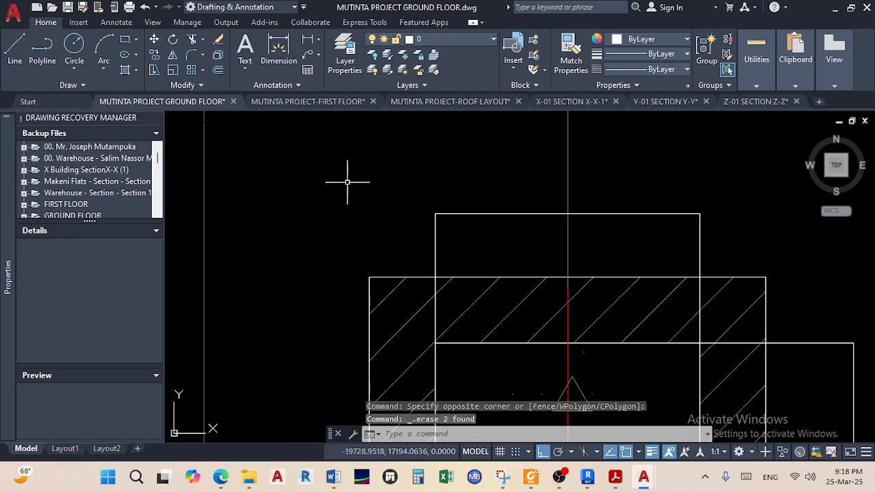
scroll(347, 182, "down", 8)
key("ctrl+s")
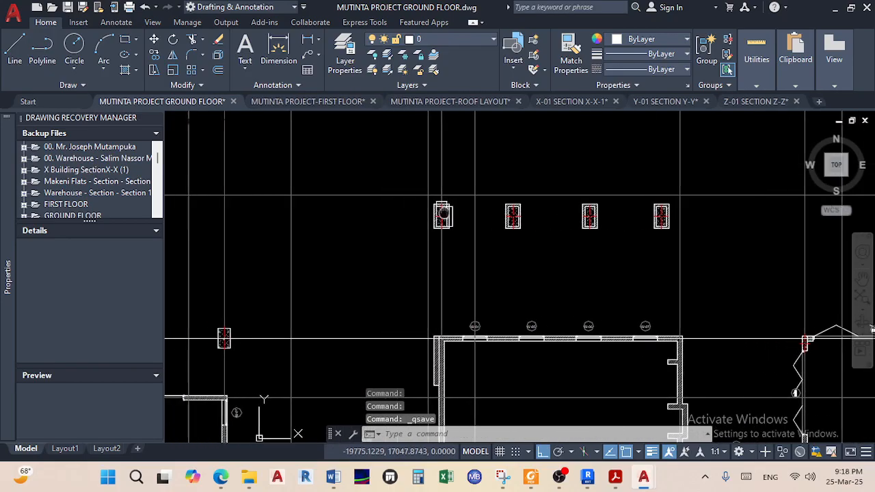
Dimension the W-07 wall end between its two corners, placing the 200 line beside it
middle_click_drag(458, 234, 446, 209)
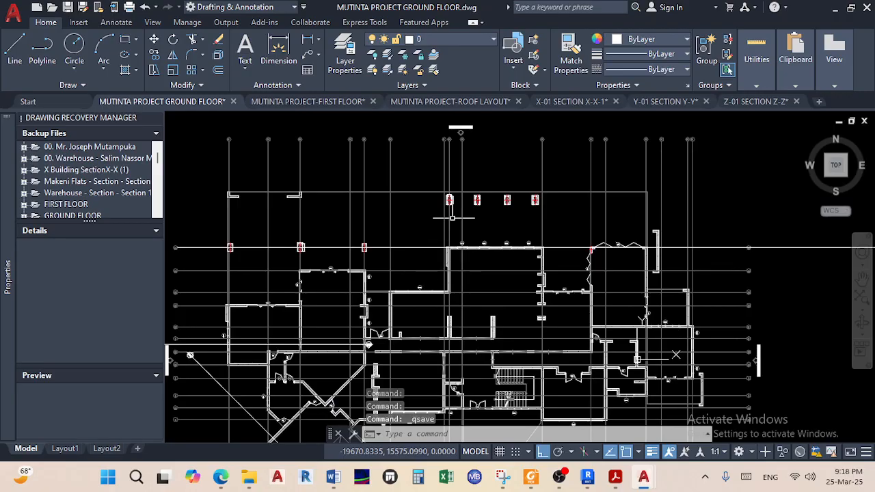
scroll(318, 315, "up", 10)
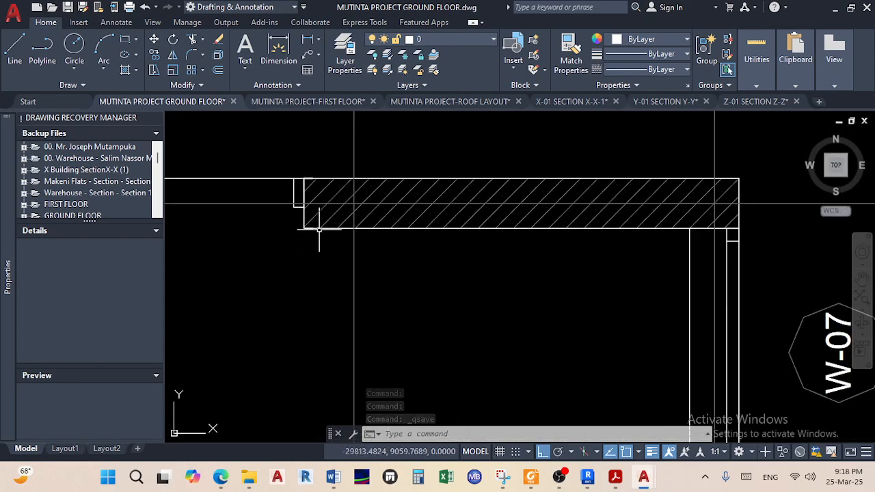
left_click(278, 48)
scroll(296, 189, "up", 4)
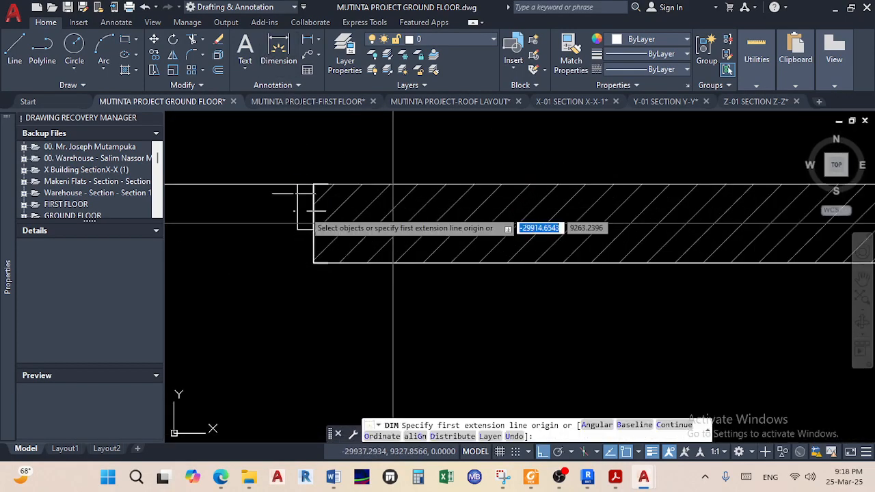
left_click(315, 287)
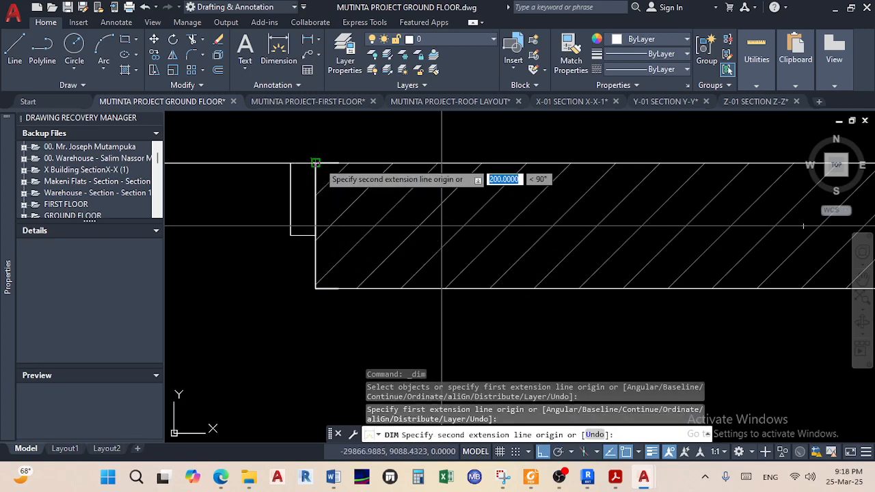
left_click(314, 164)
left_click(267, 230)
right_click(271, 257)
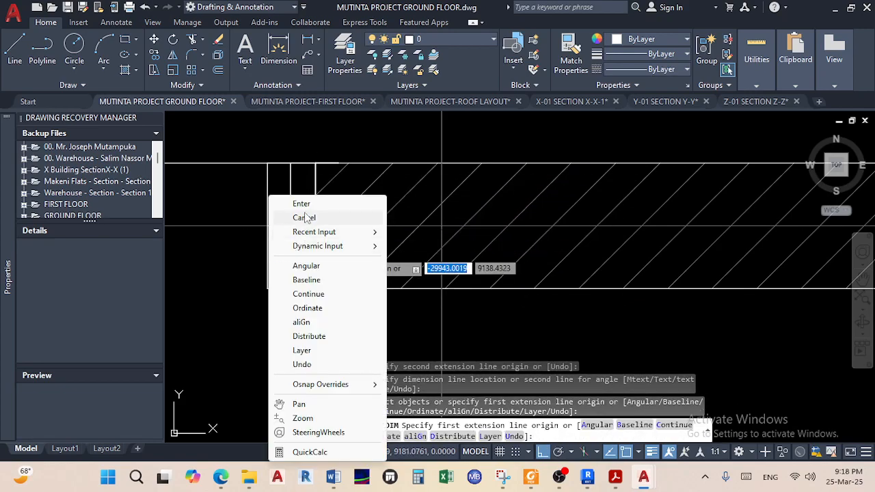
left_click(297, 203)
Check the 200 dimension's text, then zoom back out over the plan
double_click(268, 250)
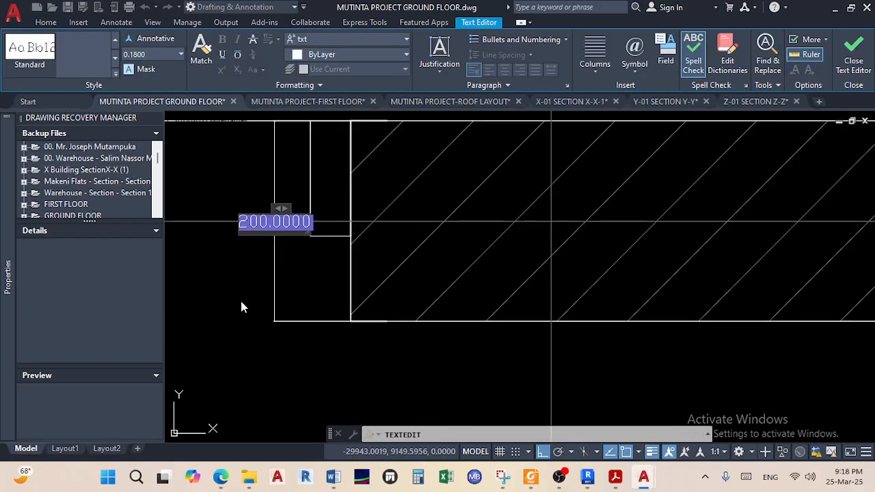
key("Escape")
scroll(247, 286, "down", 8)
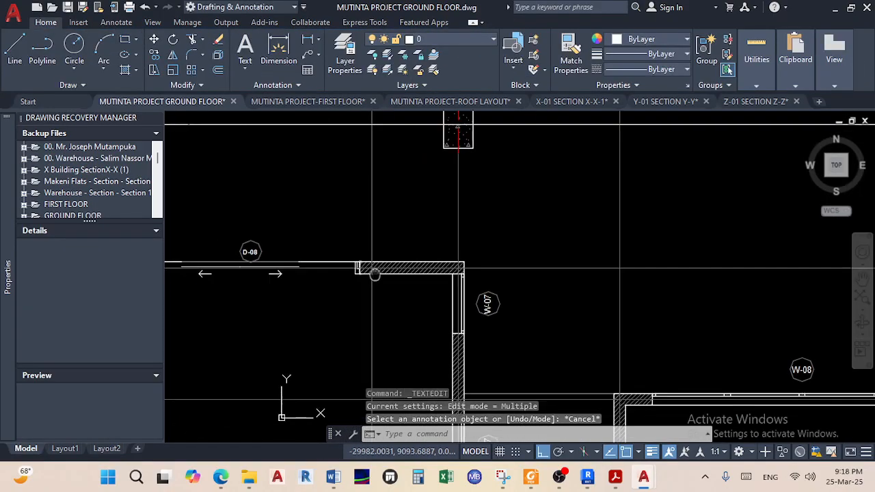
middle_click_drag(289, 186, 275, 214)
scroll(291, 209, "up", 6)
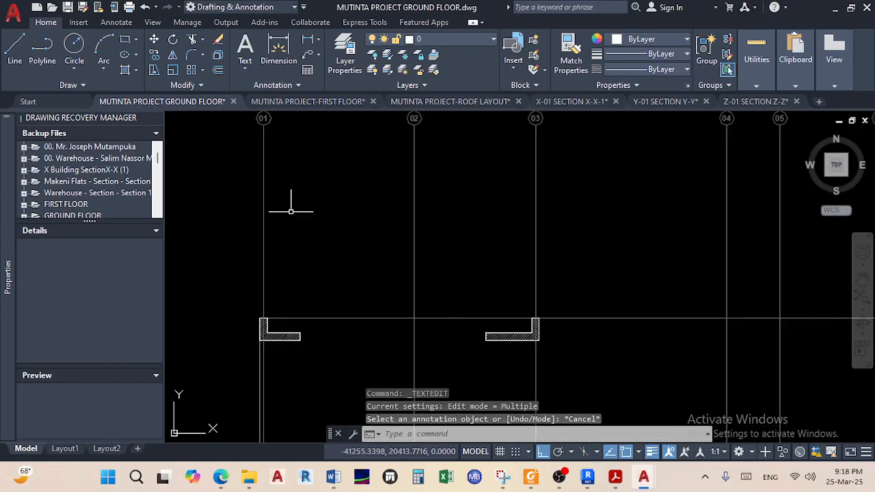
scroll(260, 248, "up", 2)
scroll(269, 276, "down", 8)
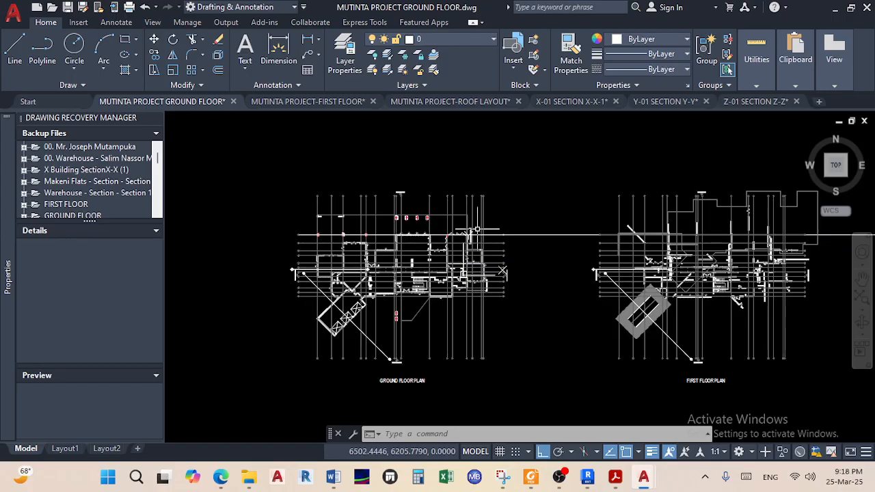
scroll(345, 208, "up", 4)
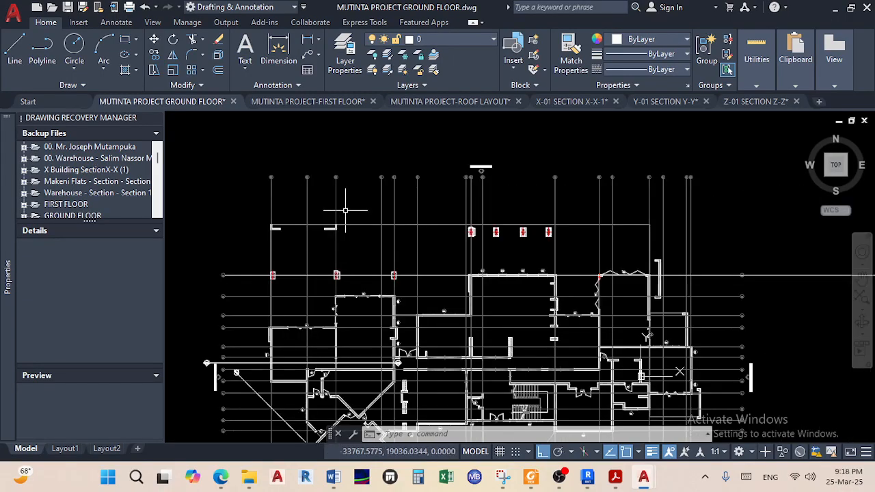
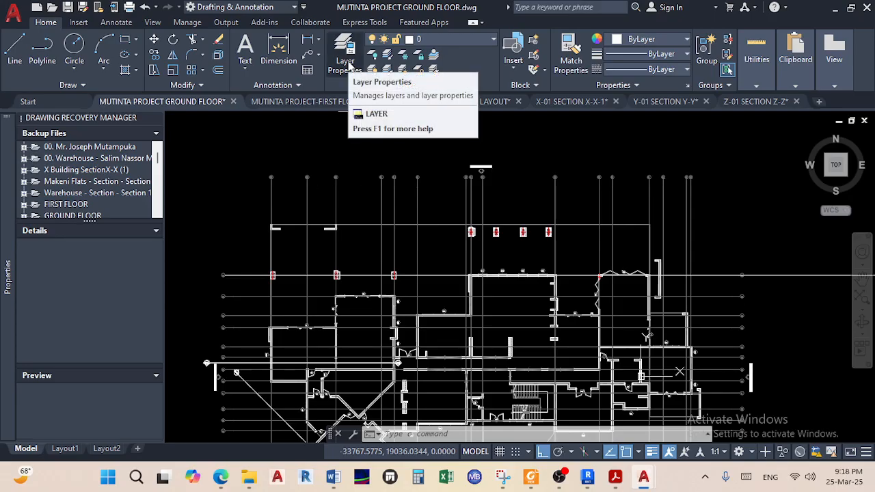
Minimize the Teams meeting window and close the layer settings to get back to the drawing
left_click(215, 479)
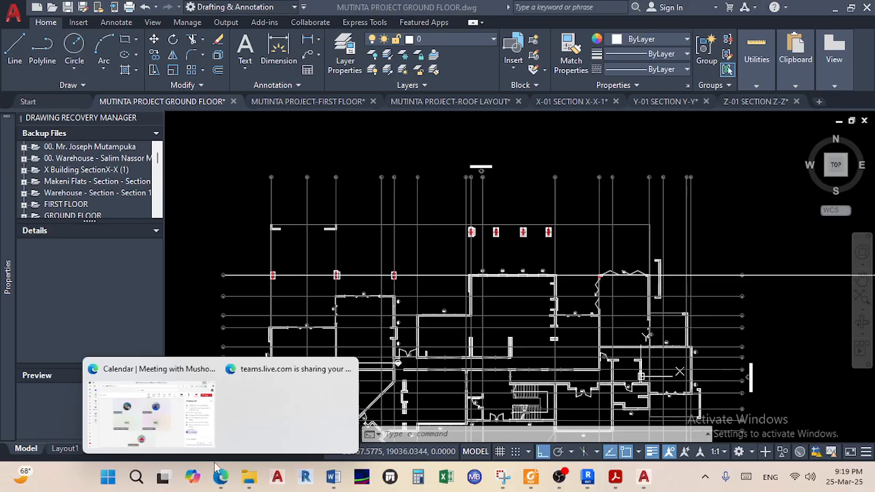
left_click(164, 436)
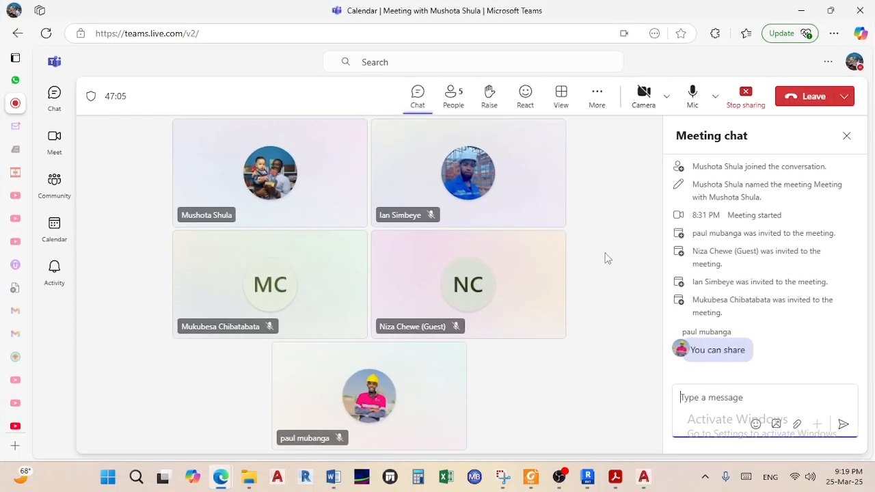
left_click(796, 12)
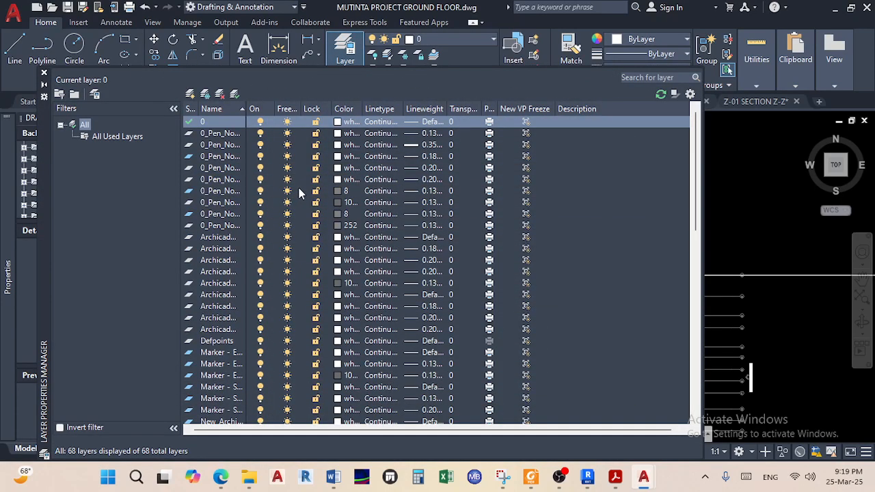
left_click(44, 74)
Window-select the first floor plan in the ground floor drawing and delete it
scroll(358, 261, "down", 4)
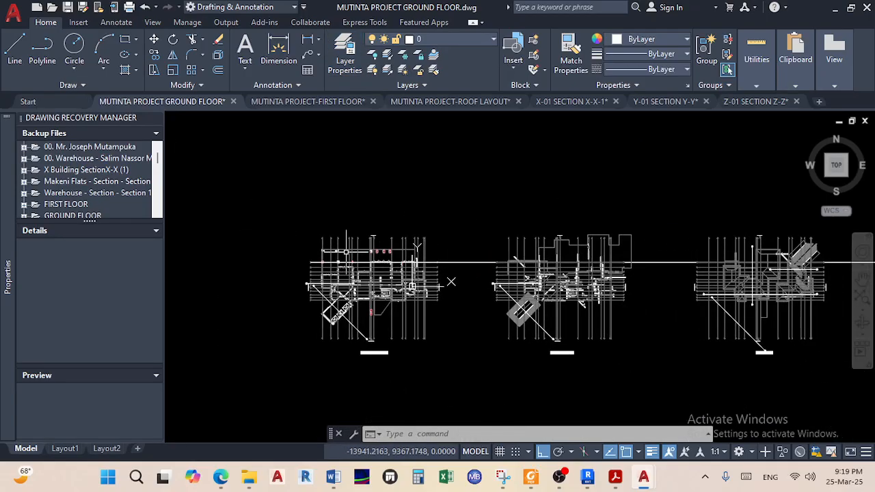
scroll(359, 260, "up", 4)
middle_click_drag(375, 290, 448, 272)
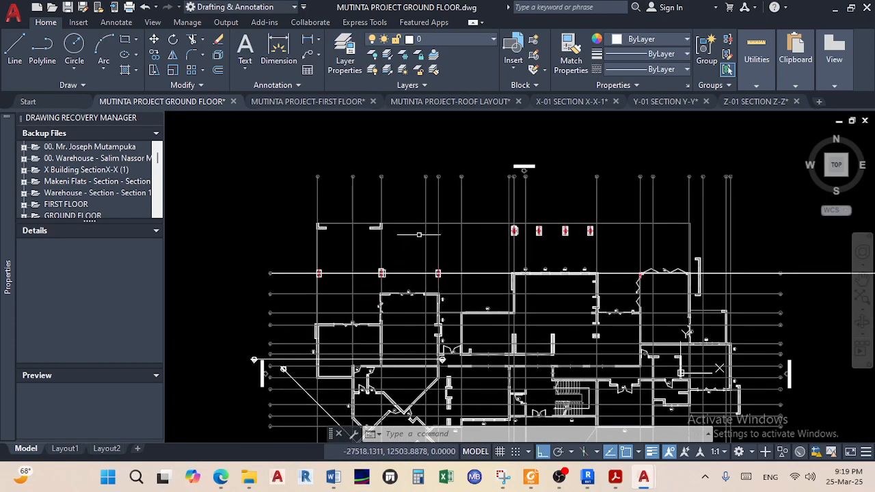
scroll(407, 308, "up", 5)
middle_click_drag(476, 319, 438, 335)
scroll(458, 294, "up", 5)
scroll(458, 294, "down", 4)
scroll(429, 255, "up", 3)
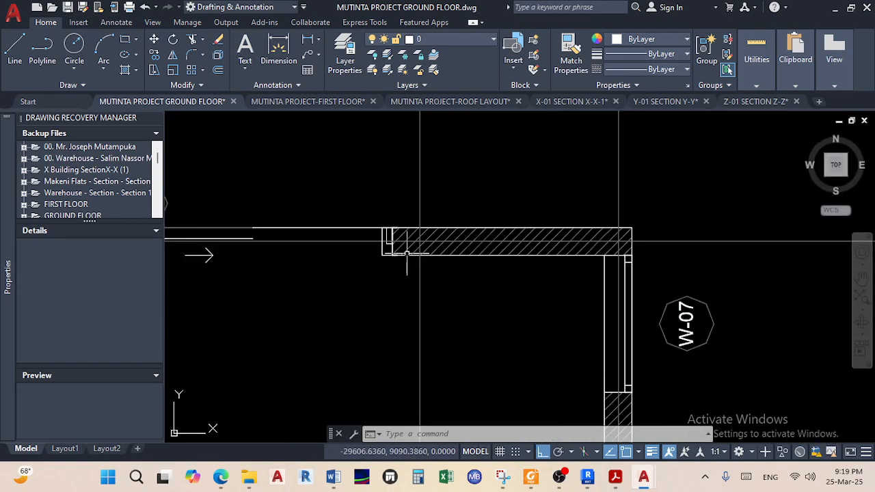
scroll(406, 253, "down", 2)
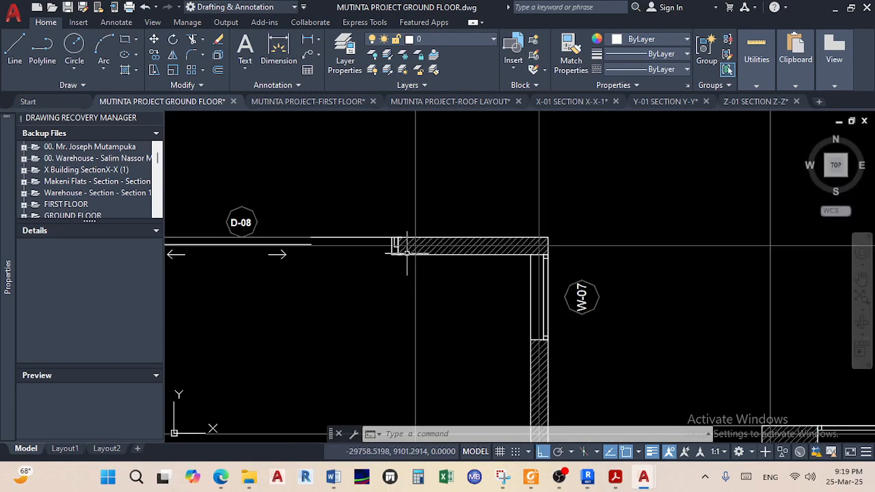
scroll(407, 253, "down", 10)
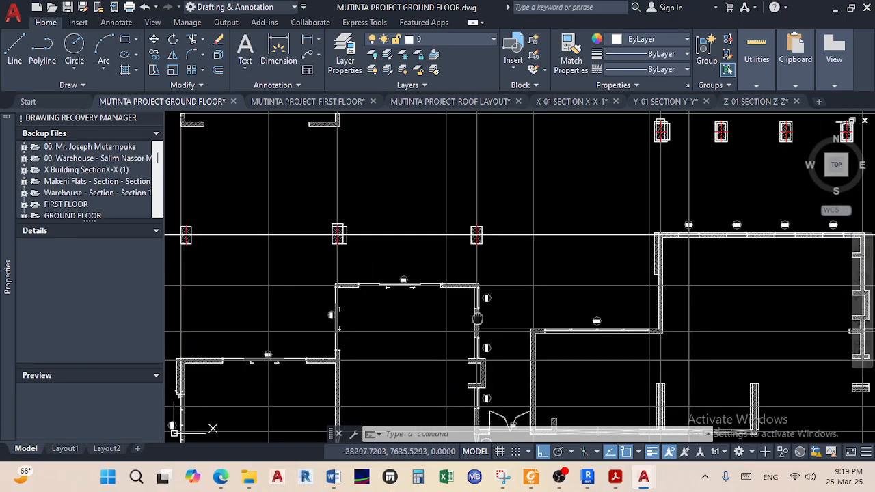
scroll(478, 273, "up", 10)
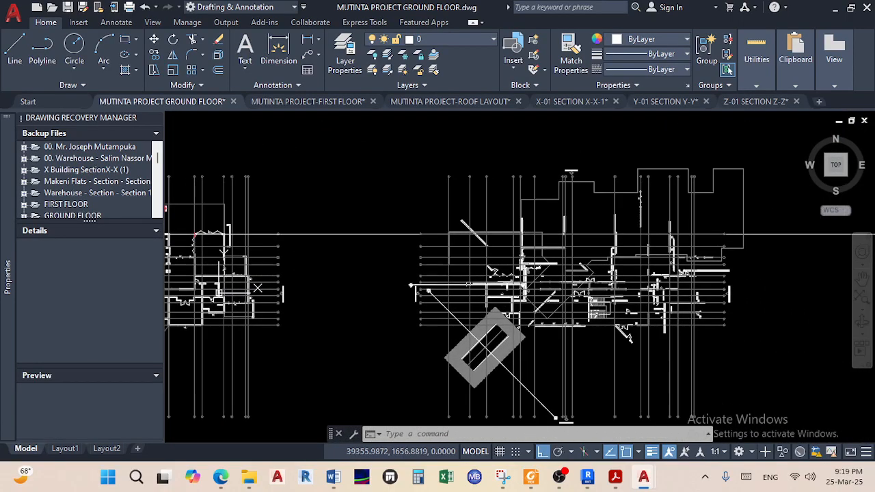
scroll(481, 360, "down", 5)
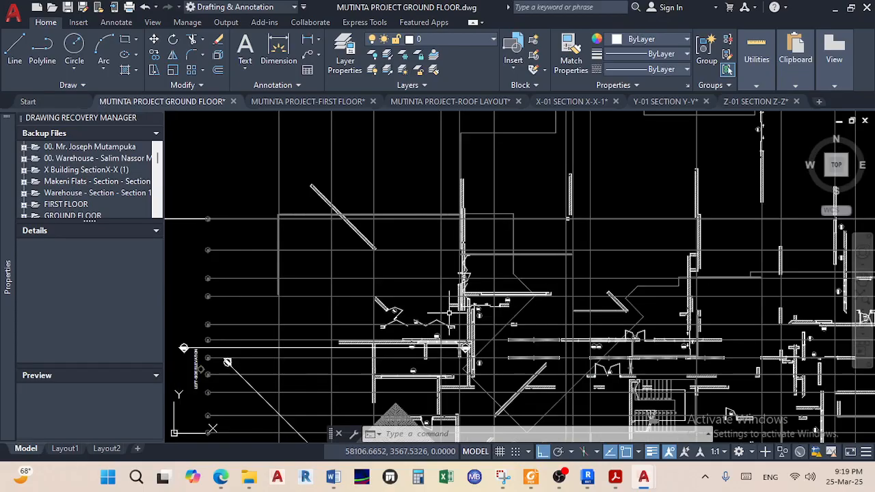
middle_click_drag(419, 214, 416, 205)
scroll(449, 274, "up", 5)
scroll(449, 274, "down", 5)
scroll(350, 291, "up", 3)
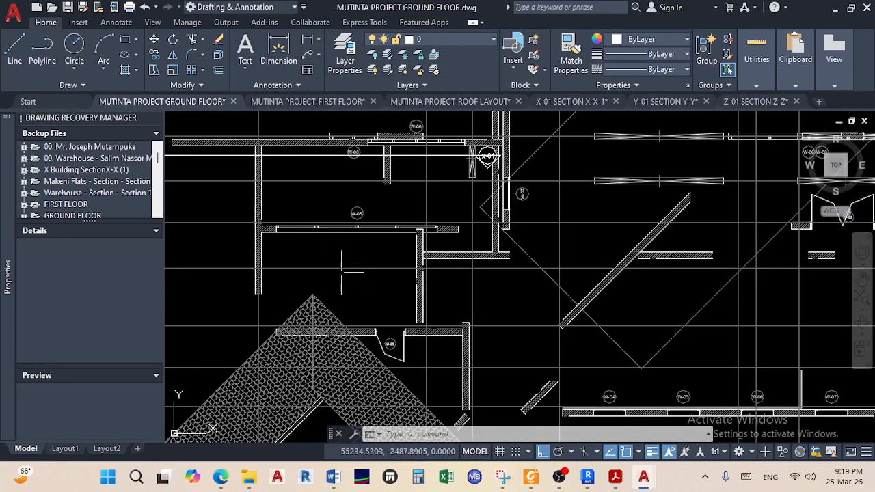
scroll(340, 269, "down", 3)
scroll(493, 367, "up", 4)
middle_click_drag(631, 356, 459, 354)
middle_click_drag(549, 364, 569, 363)
scroll(624, 345, "down", 6)
scroll(530, 329, "down", 4)
scroll(531, 329, "up", 4)
middle_click_drag(531, 329, 582, 329)
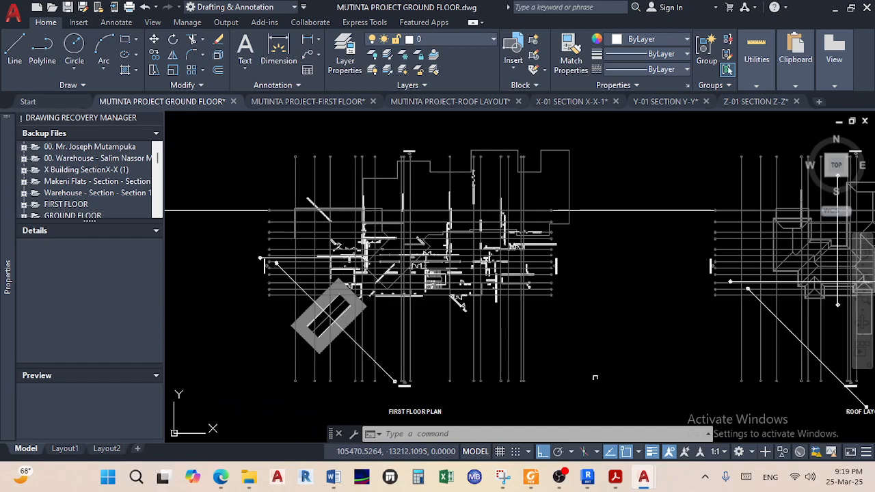
scroll(597, 394, "down", 2)
middle_click_drag(593, 383, 583, 355)
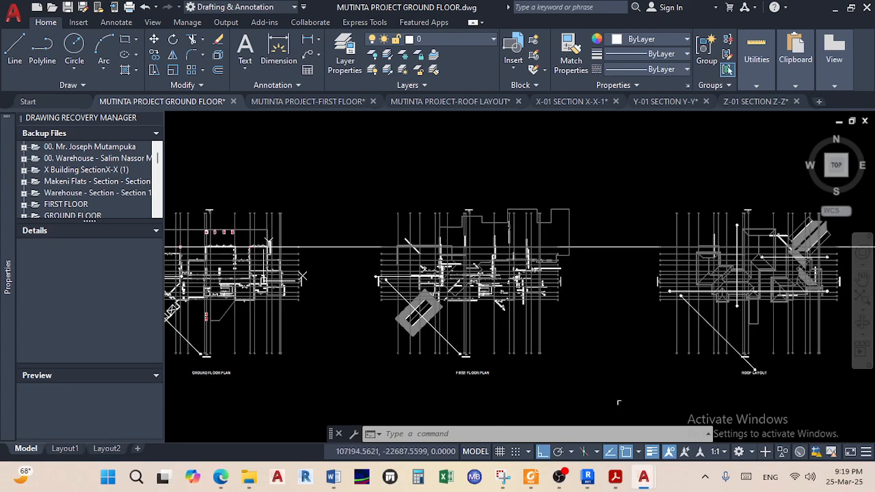
left_click(614, 386)
left_click(362, 174)
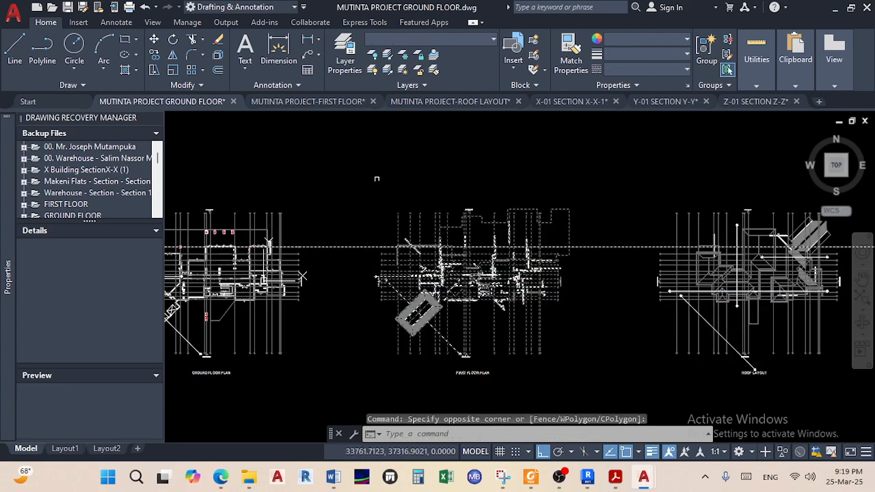
scroll(344, 251, "up", 2)
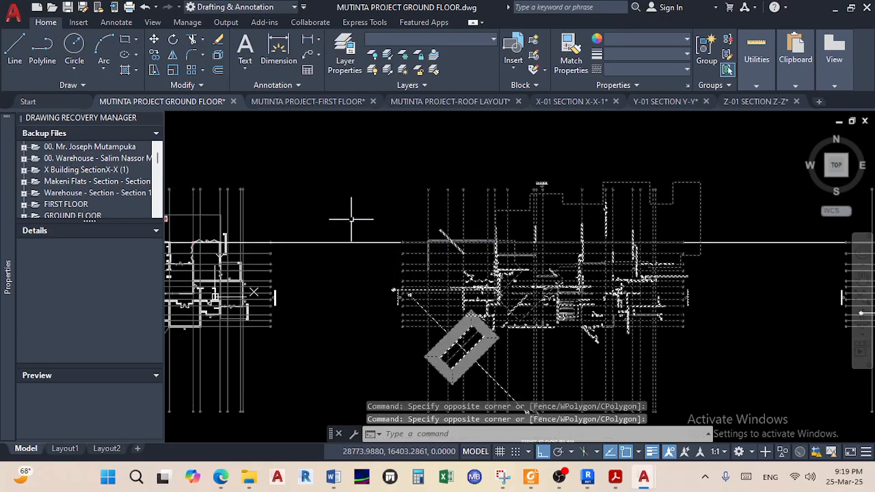
key("Delete")
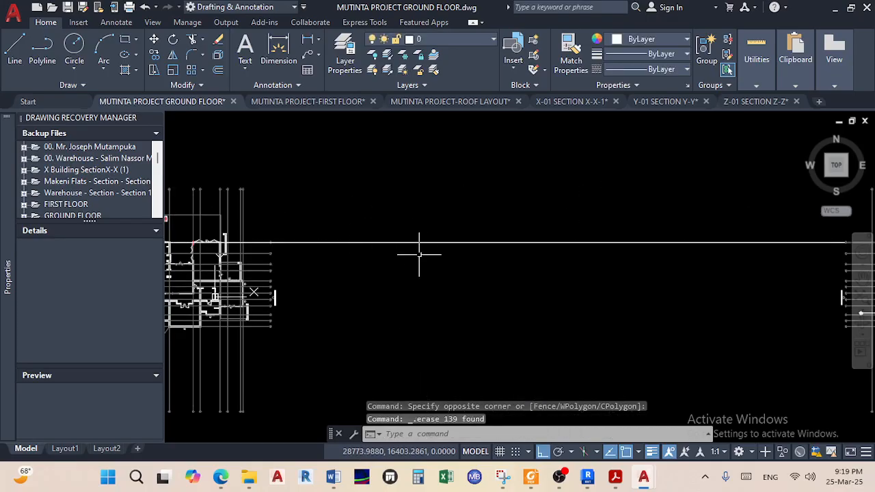
In the FIRST FLOOR drawing, select the whole first floor plan and explode it
left_click(321, 102)
scroll(336, 132, "down", 6)
middle_click_drag(362, 195, 267, 181)
scroll(423, 257, "down", 4)
middle_click_drag(423, 257, 368, 205)
scroll(608, 324, "up", 4)
scroll(606, 308, "down", 6)
middle_click_drag(548, 292, 451, 263)
scroll(417, 263, "down", 4)
left_click(565, 343)
left_click(362, 156)
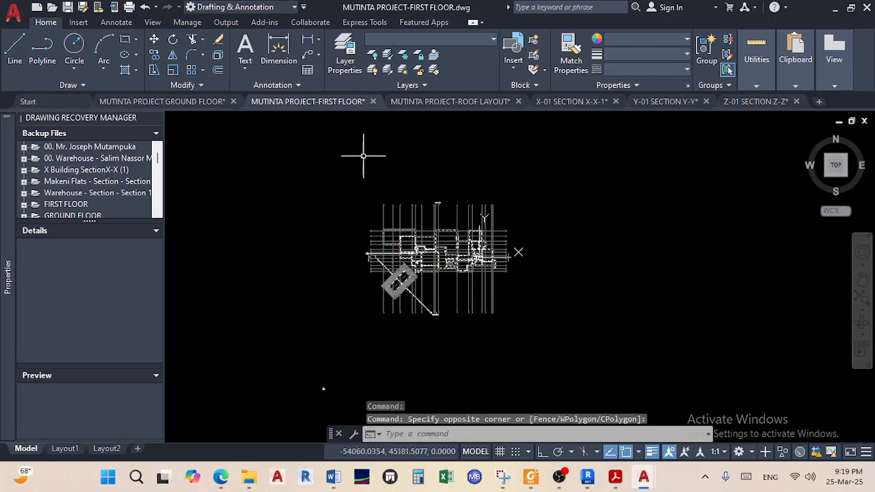
left_click(218, 55)
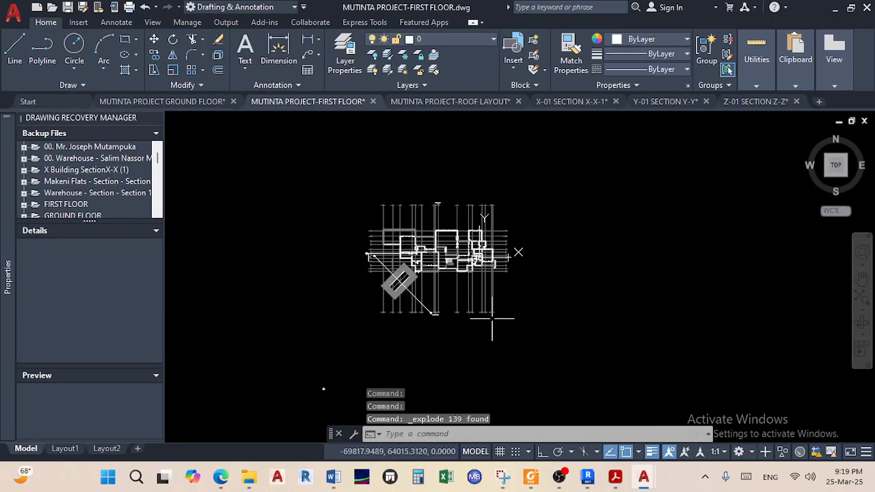
Copy all 139 exploded objects with the grid bubble as the base point
left_click(558, 353)
left_click(335, 158)
right_click(393, 201)
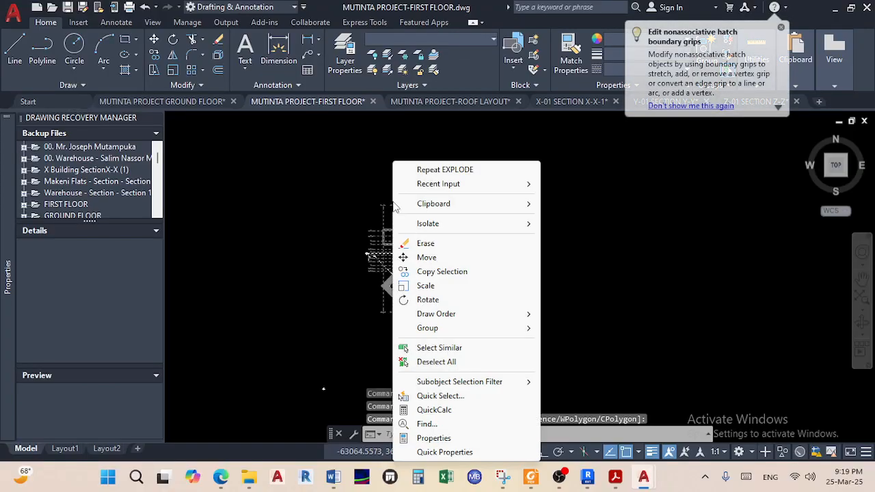
mouse_move(475, 209)
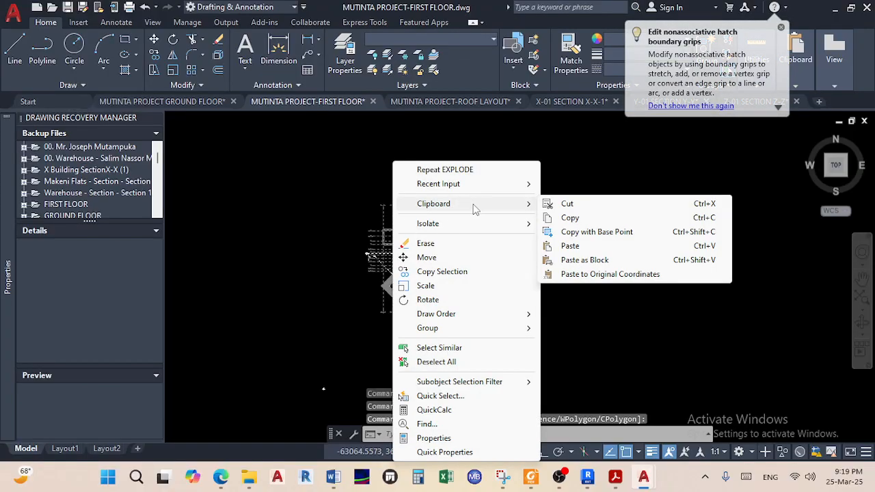
left_click(587, 237)
scroll(389, 235, "up", 6)
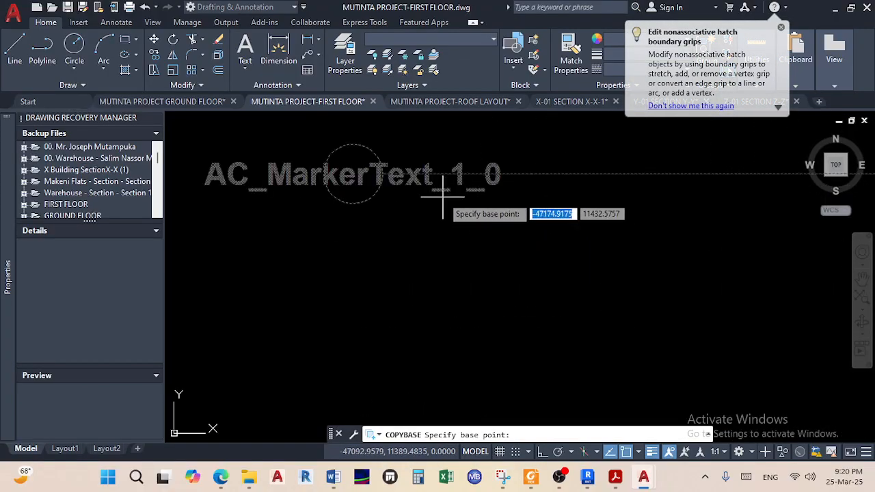
scroll(389, 174, "up", 4)
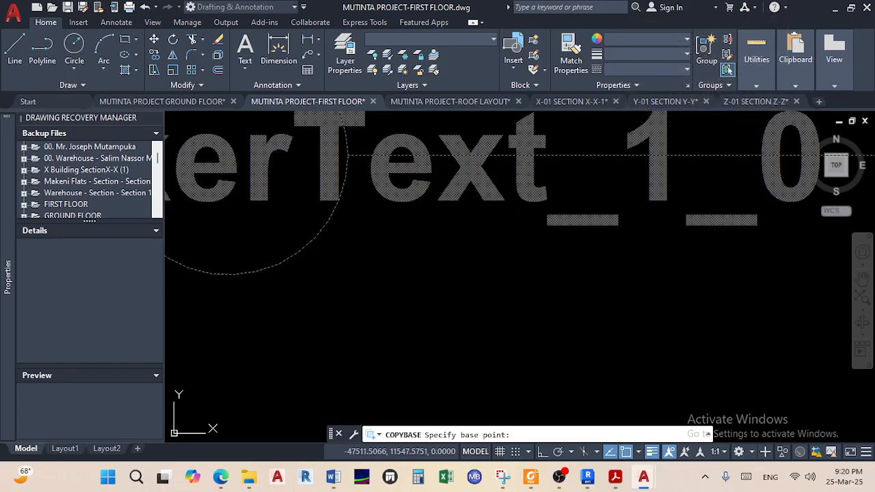
left_click(341, 195)
left_click(198, 102)
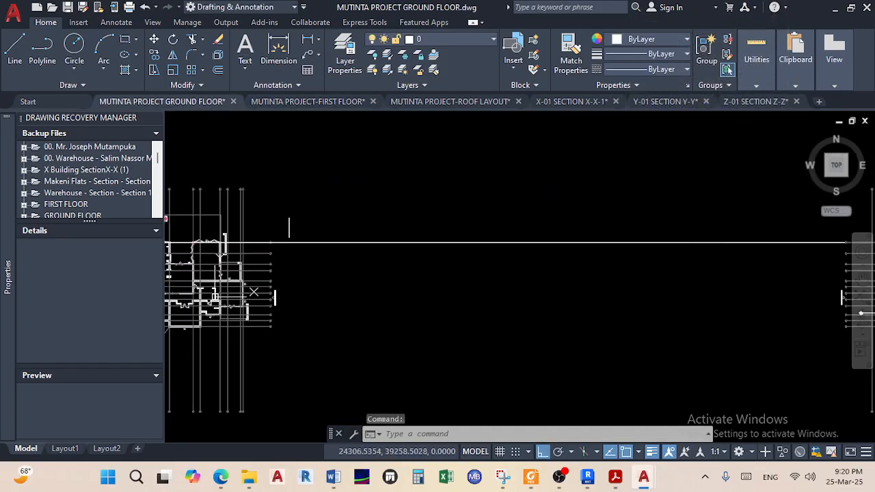
Paste the copied first floor objects into the ground floor drawing, accepting the grid marker attributes
scroll(357, 251, "down", 3)
right_click(365, 266)
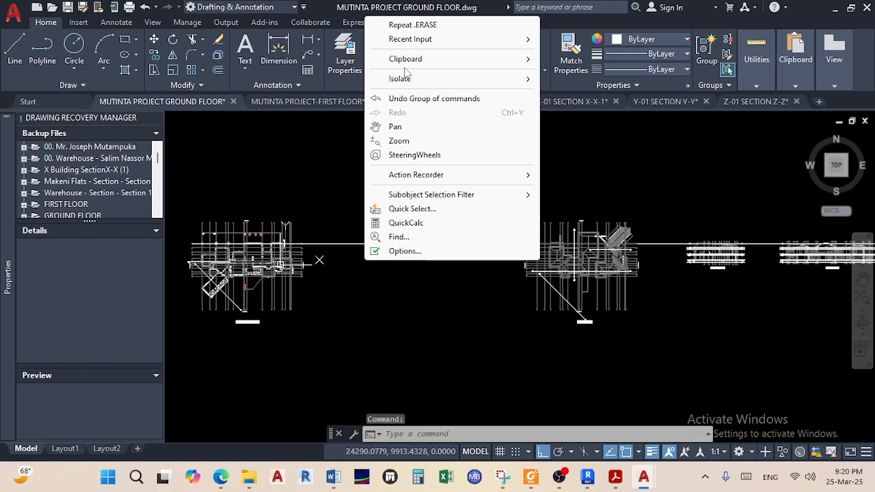
mouse_move(433, 65)
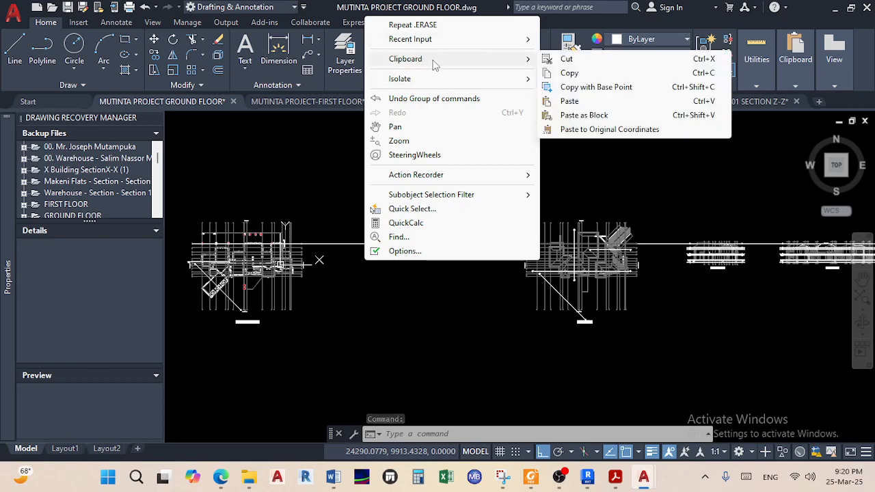
left_click(573, 100)
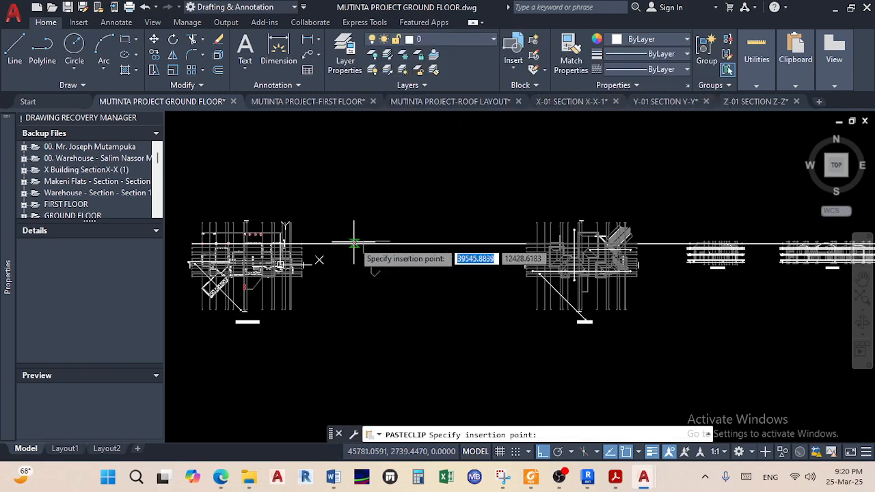
scroll(353, 243, "up", 3)
left_click(352, 250)
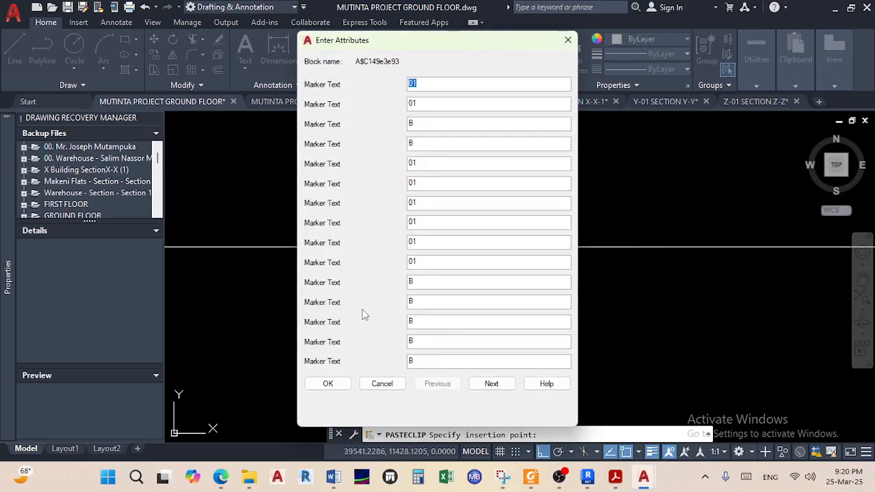
left_click(332, 384)
Pan and zoom across the pasted plan to inspect the grid marker labels
scroll(402, 253, "up", 5)
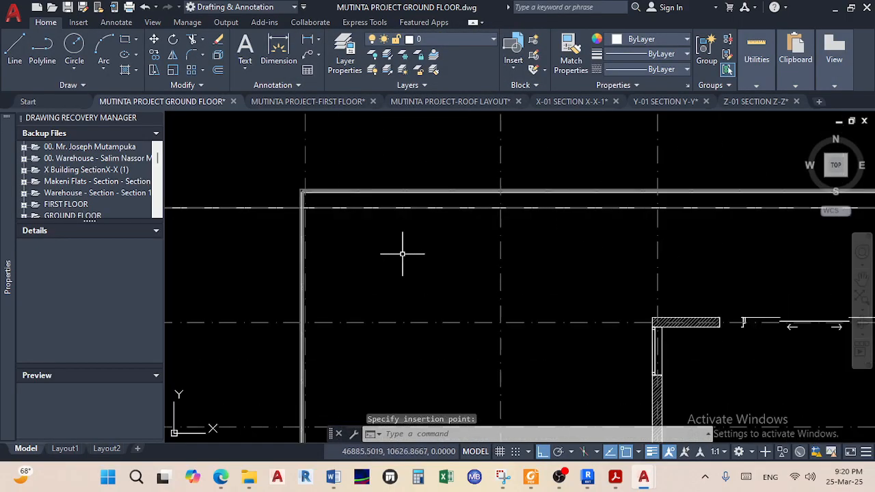
middle_click_drag(358, 221, 573, 279)
scroll(458, 268, "down", 2)
middle_click_drag(184, 292, 346, 281)
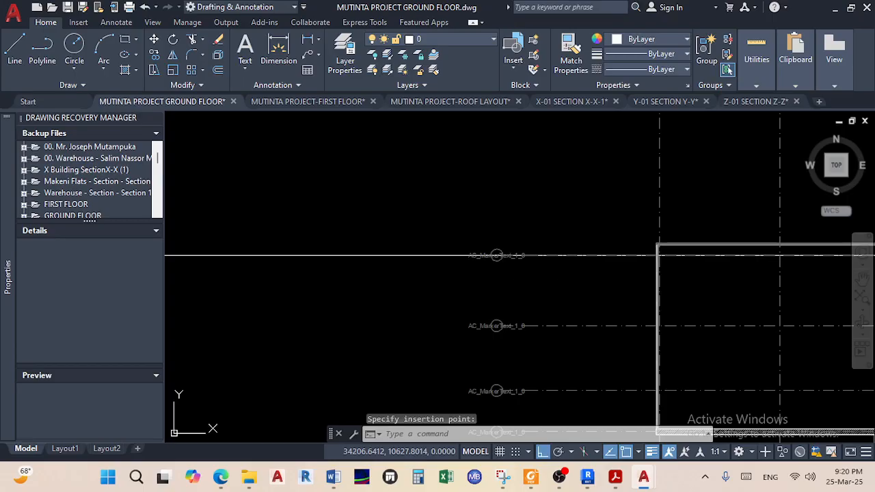
scroll(535, 278, "down", 4)
scroll(490, 345, "up", 5)
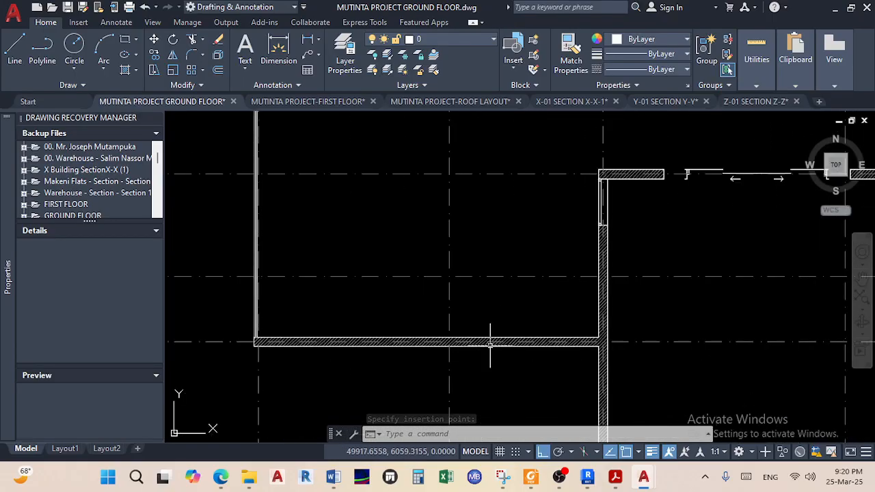
scroll(490, 345, "down", 3)
scroll(488, 345, "up", 3)
scroll(301, 209, "up", 3)
middle_click_drag(301, 210, 429, 307)
scroll(332, 273, "up", 4)
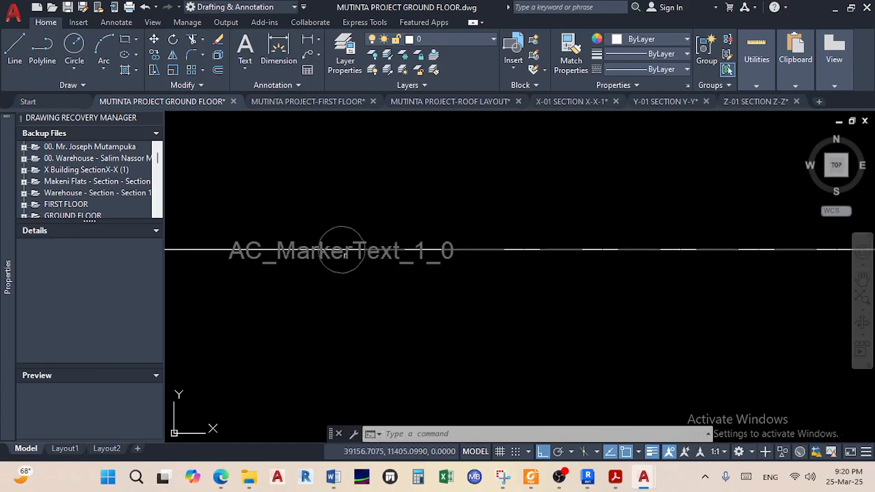
scroll(335, 252, "down", 4)
scroll(586, 259, "up", 2)
scroll(582, 273, "down", 3)
scroll(549, 283, "down", 2)
scroll(587, 259, "up", 6)
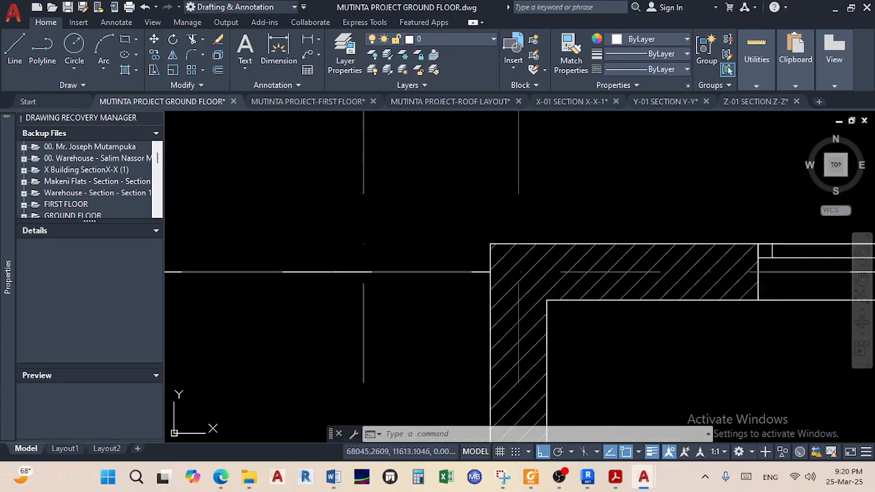
scroll(543, 289, "up", 4)
scroll(388, 257, "down", 6)
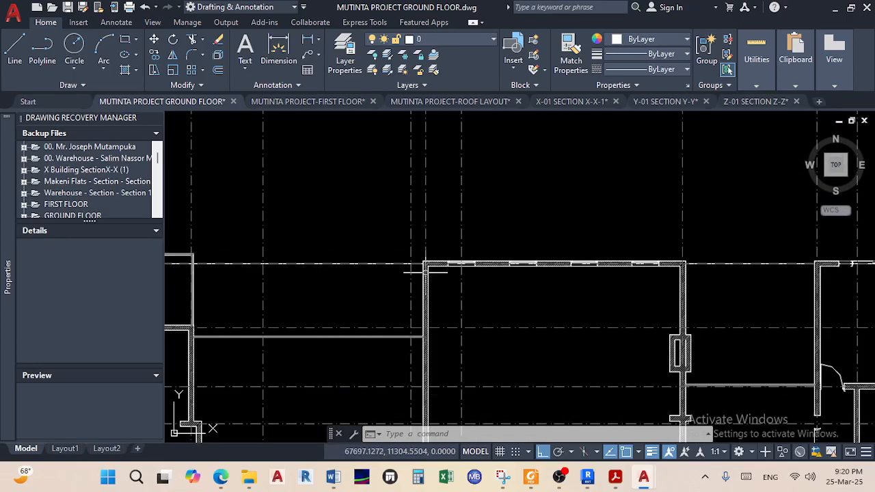
Open the 5 BEDROOM-M-WD-ARCH-001-2 reference PDF from the 01. DWGs folder
left_click(316, 101)
scroll(386, 212, "down", 5)
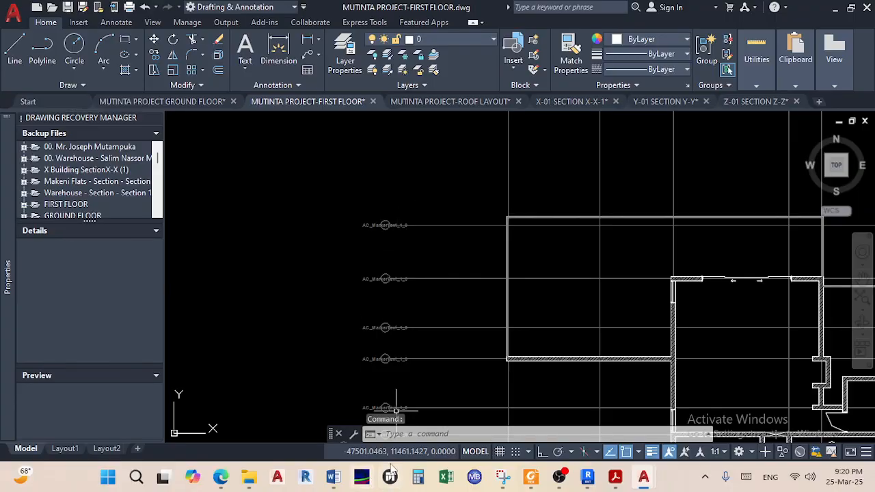
mouse_move(256, 482)
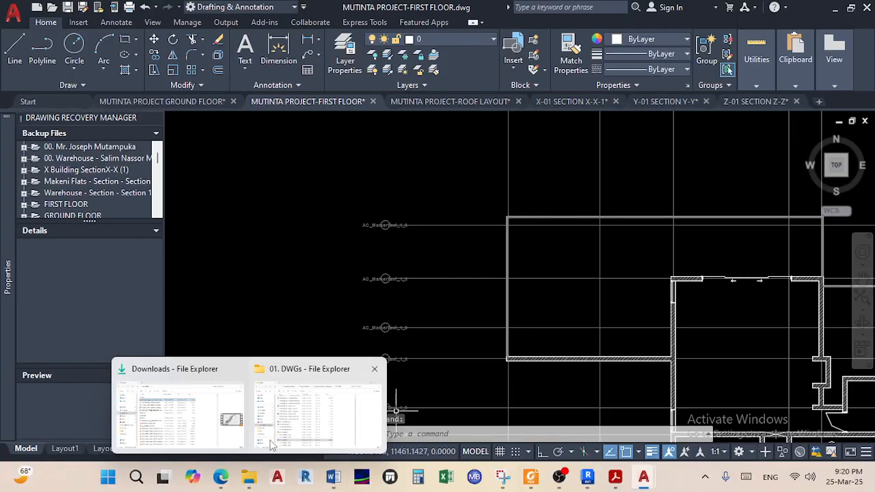
left_click(269, 445)
scroll(274, 308, "up", 2)
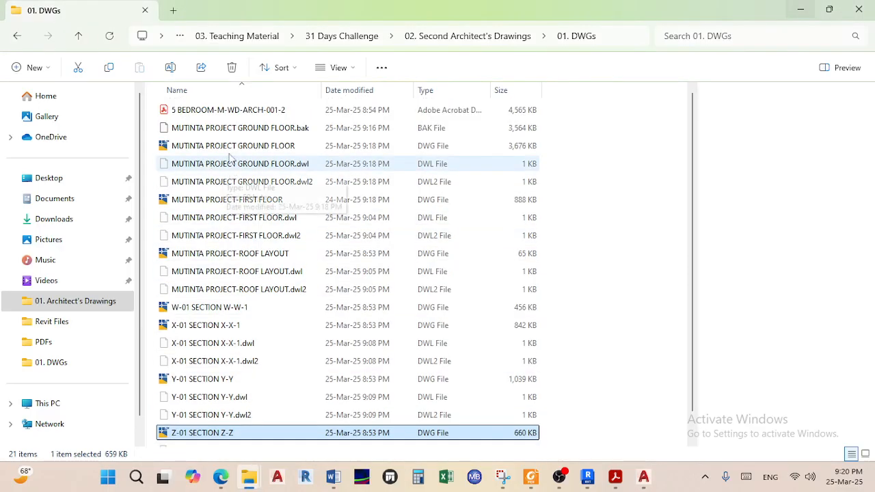
double_click(230, 115)
Zoom and pan through the PDF plans, checking the balcony, double volume and W-15 window wall
scroll(306, 239, "up", 4)
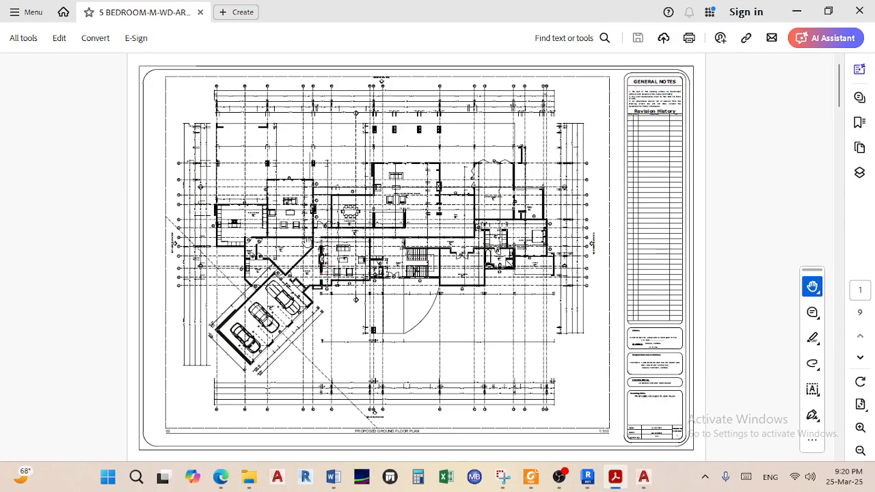
scroll(301, 259, "down", 4)
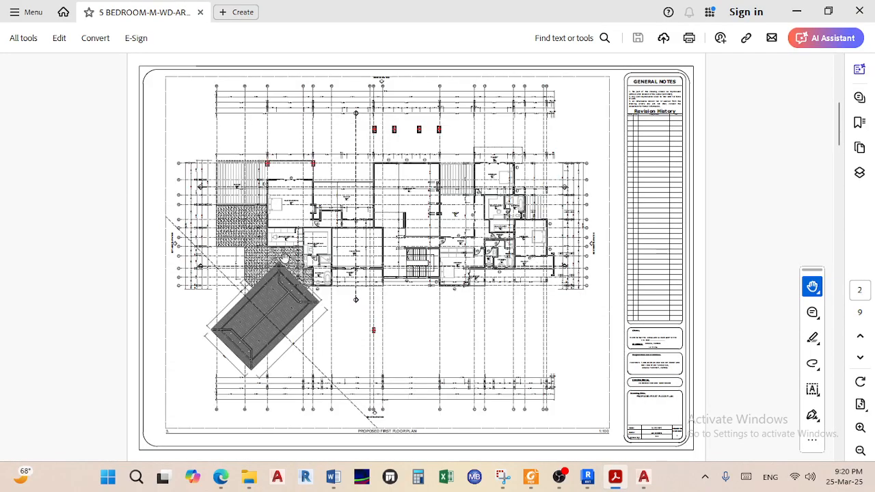
scroll(224, 178, "up", 1, "ctrl")
scroll(224, 190, "up", 1, "ctrl")
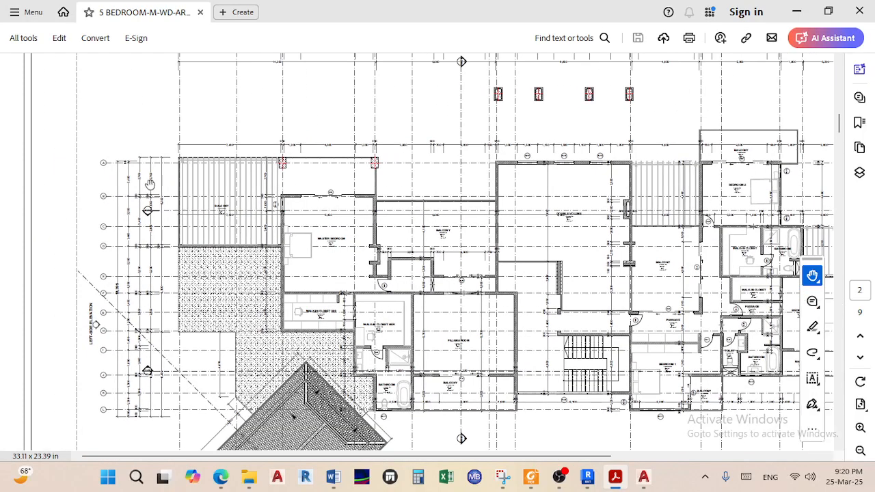
scroll(114, 164, "up", 1, "ctrl")
scroll(113, 155, "up", 1, "ctrl")
scroll(120, 157, "up", 1, "ctrl")
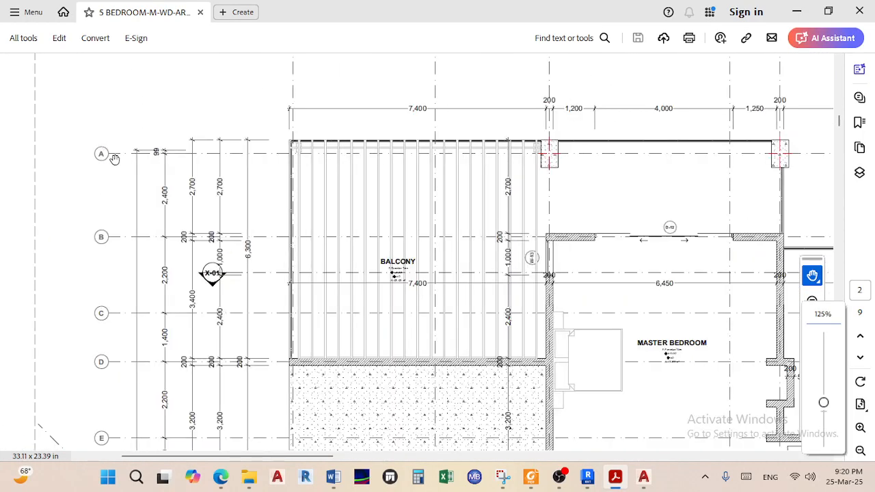
left_click_drag(480, 168, 189, 166)
left_click_drag(539, 226, 238, 222)
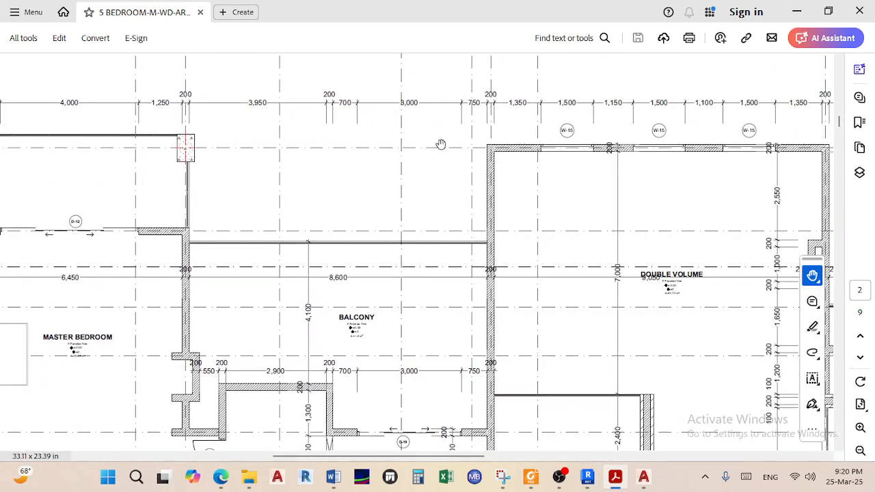
scroll(632, 152, "up", 4, "ctrl")
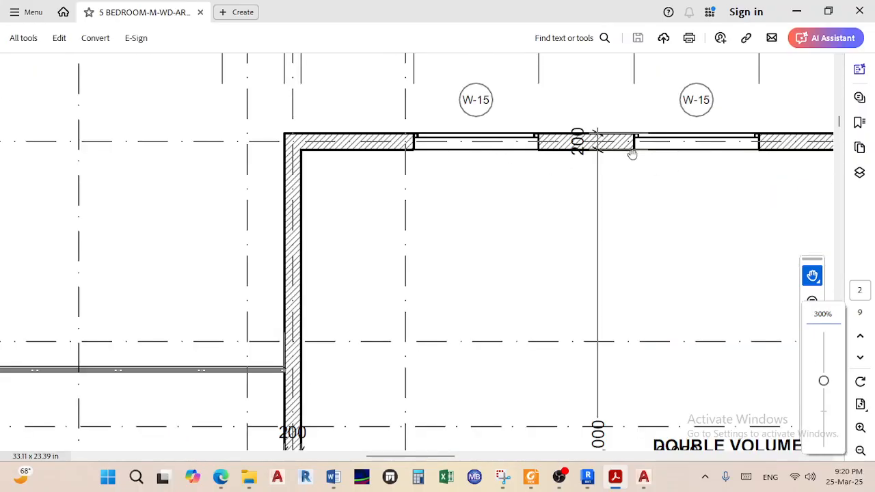
left_click_drag(610, 215, 515, 251)
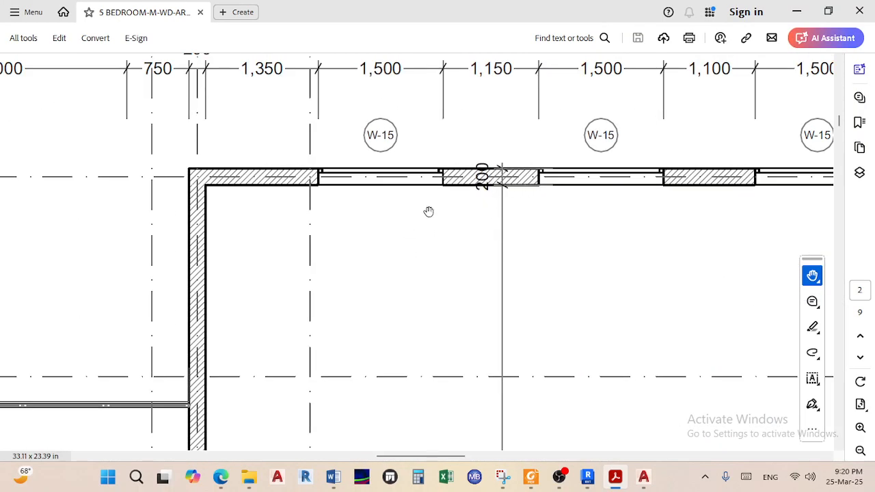
scroll(529, 213, "down", 2, "ctrl")
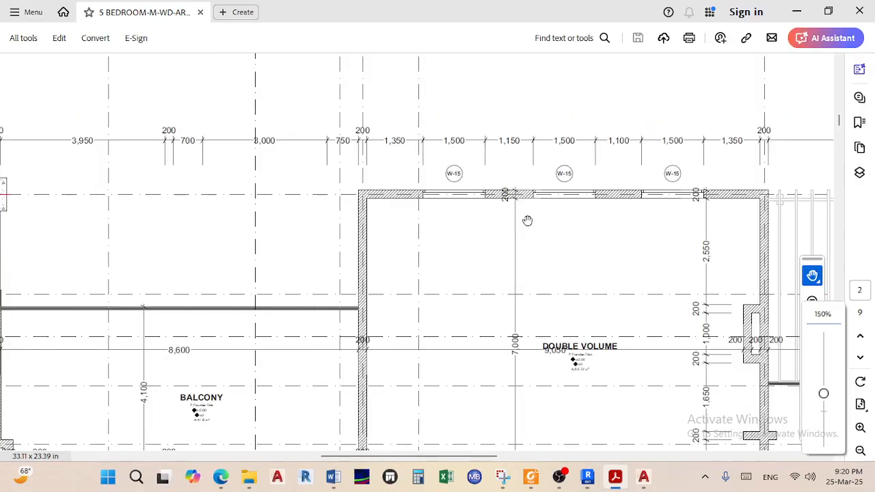
scroll(526, 219, "down", 8)
scroll(525, 270, "up", 5)
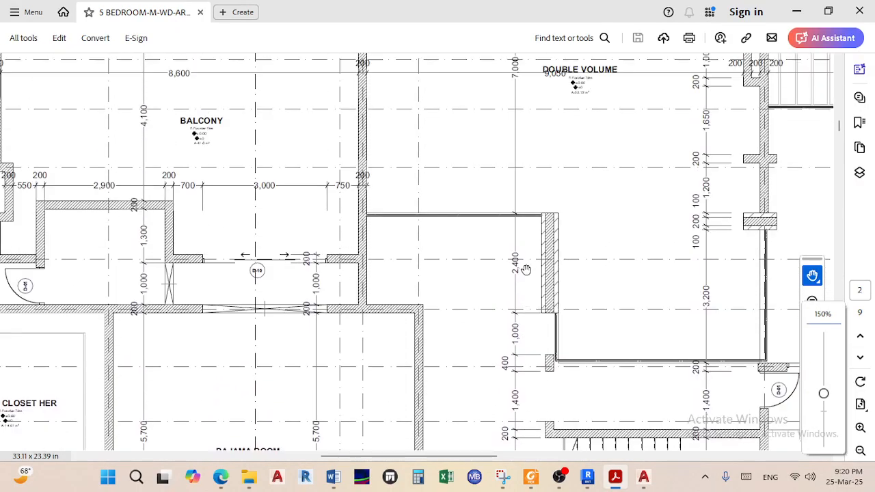
scroll(554, 244, "up", 3)
scroll(593, 182, "up", 2)
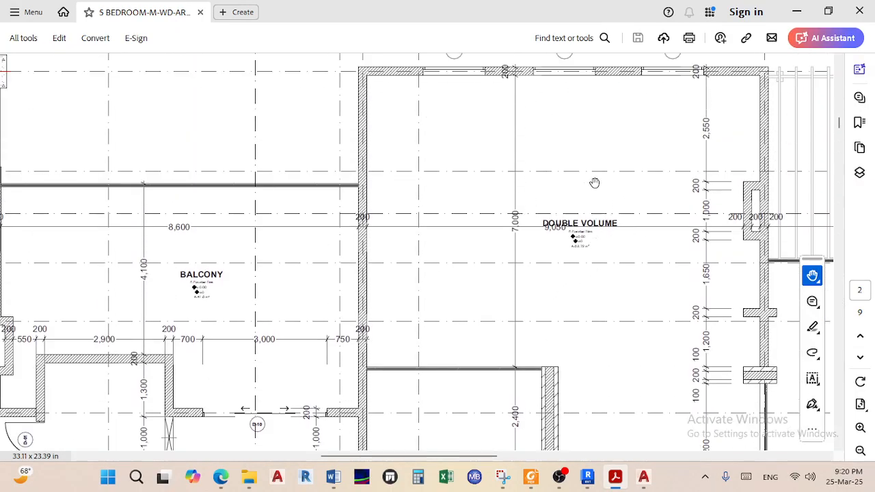
scroll(581, 286, "down", 3)
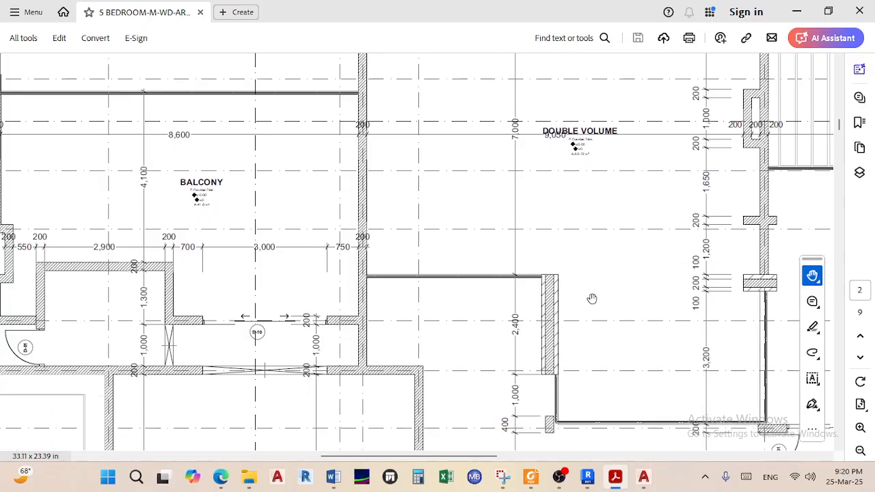
scroll(592, 300, "down", 2, "ctrl")
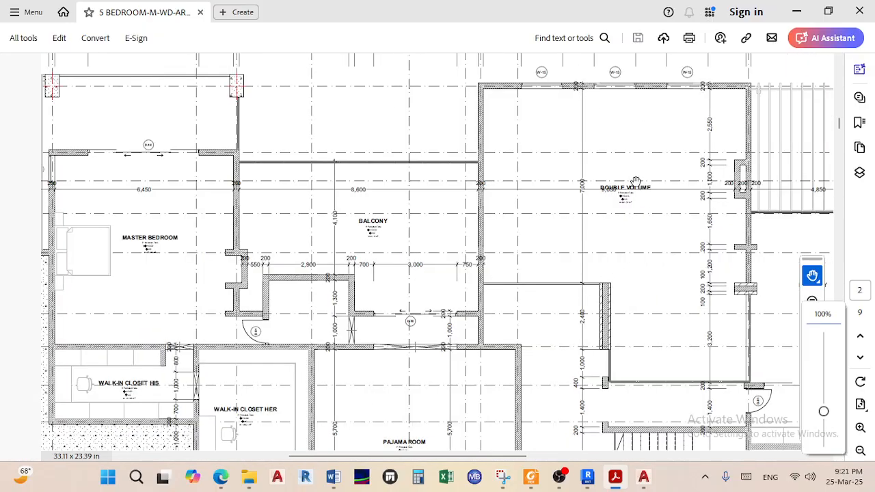
scroll(635, 208, "up", 15)
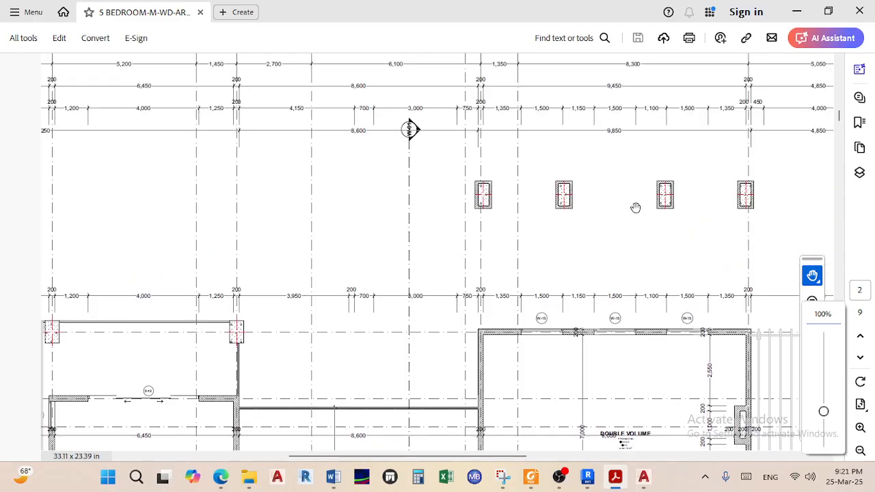
scroll(531, 249, "up", 12)
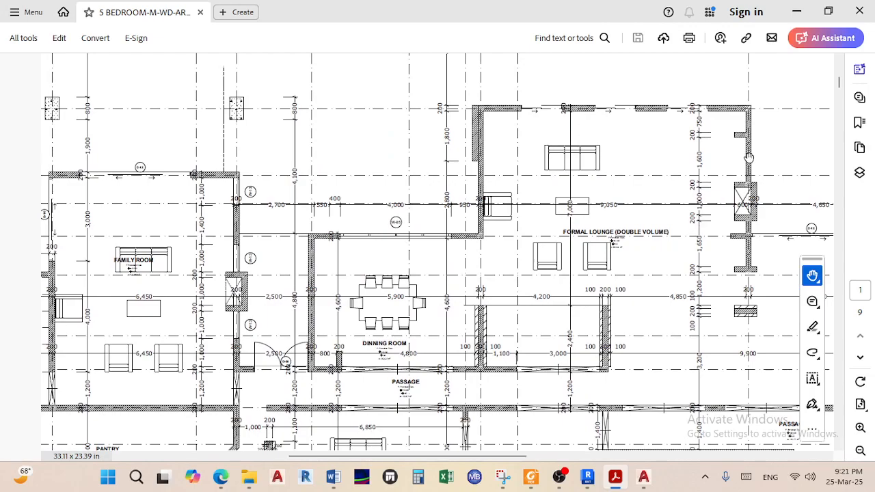
scroll(567, 337, "down", 15)
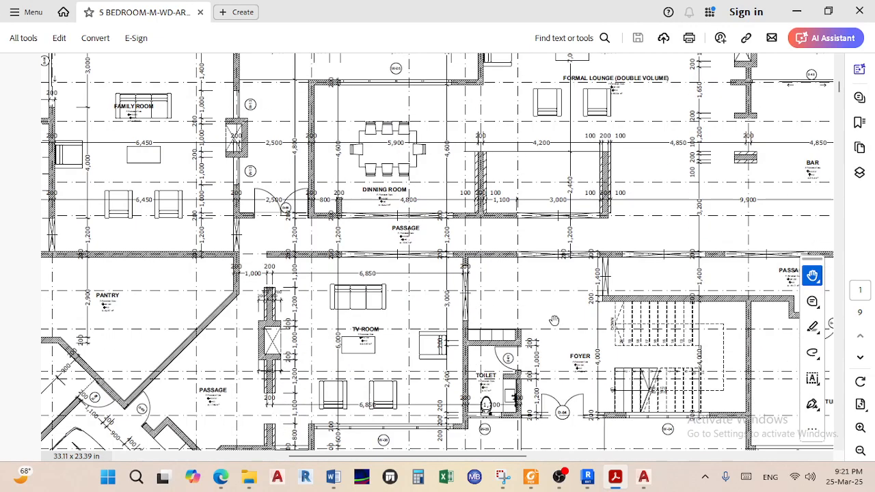
scroll(567, 337, "down", 15)
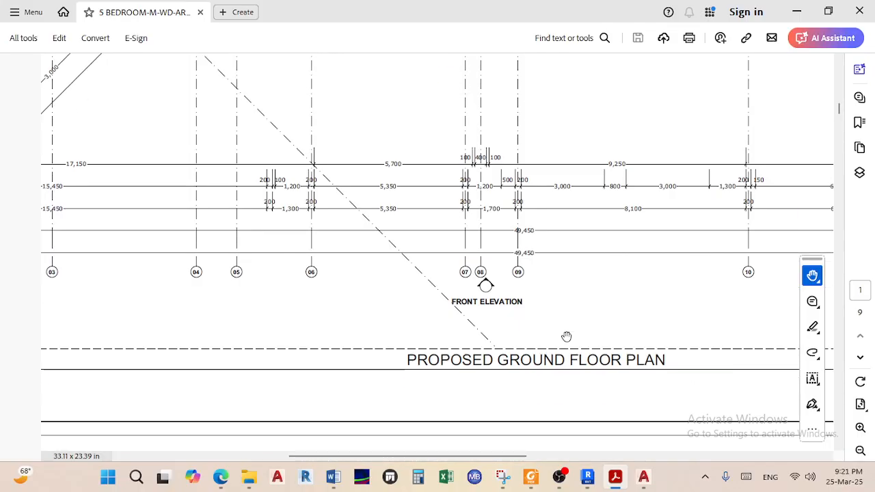
scroll(500, 274, "down", 2, "ctrl")
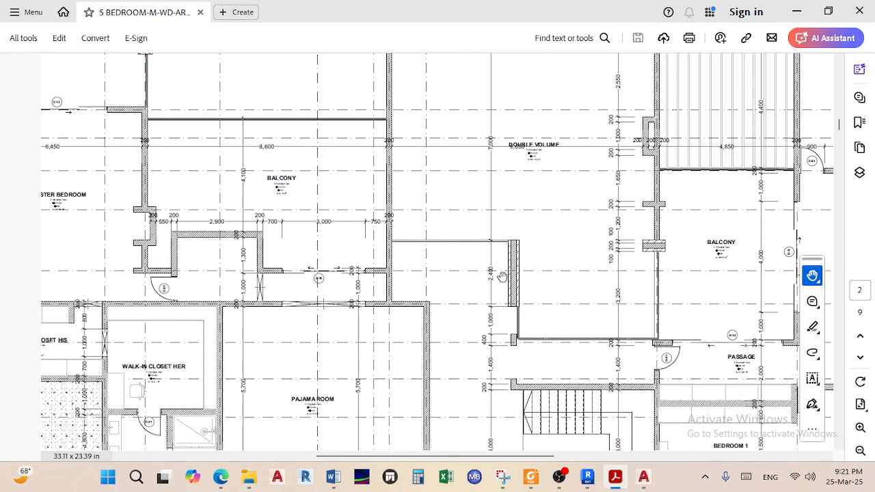
left_click_drag(546, 293, 479, 279)
scroll(457, 274, "down", 1, "ctrl")
scroll(451, 294, "down", 5)
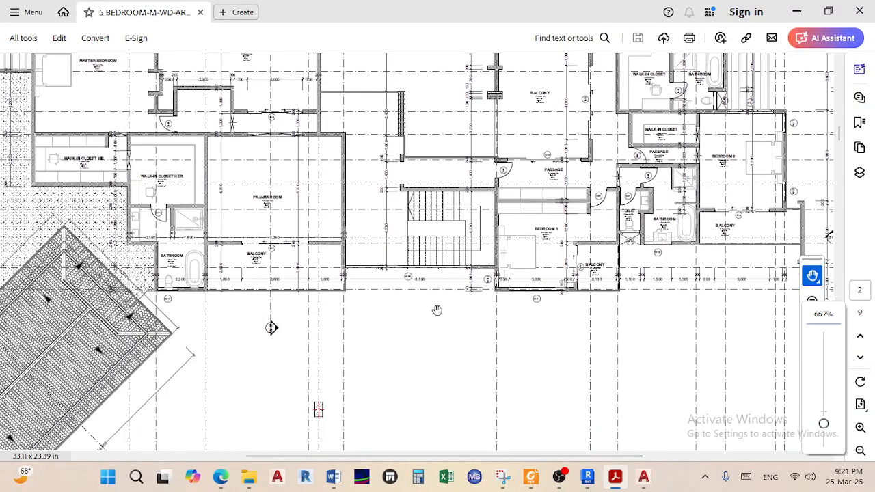
scroll(442, 324, "down", 2)
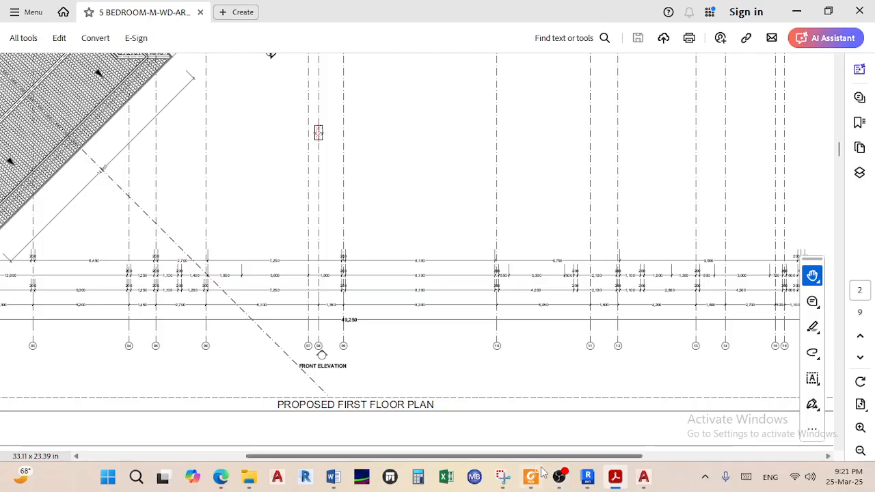
Minimize Acrobat and bring back the MUTINTA PROJECT GROUND FLOOR drawing
left_click(797, 12)
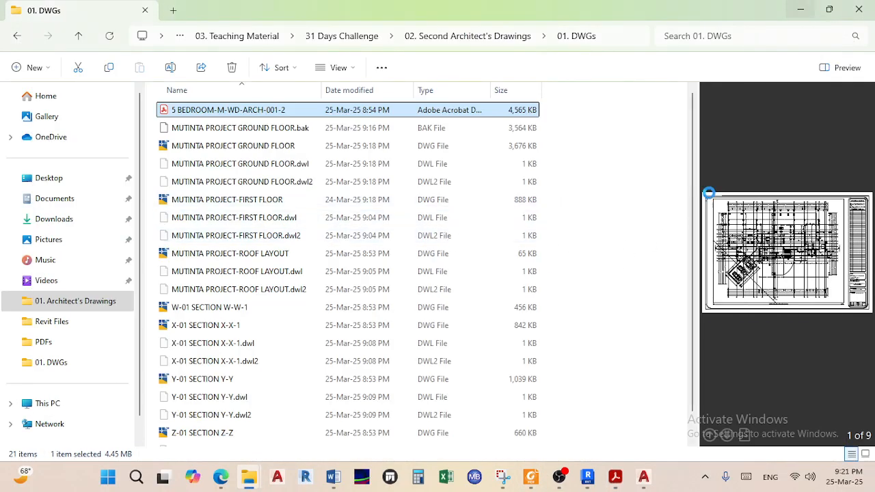
left_click(642, 478)
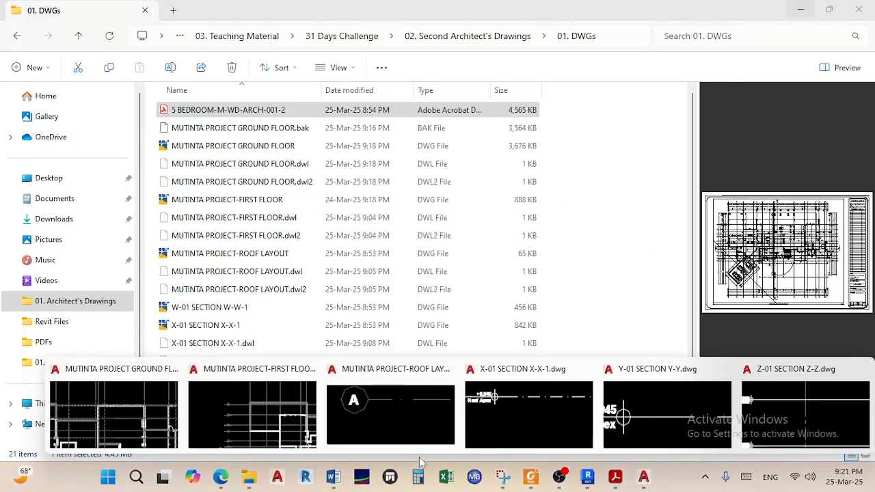
left_click(131, 418)
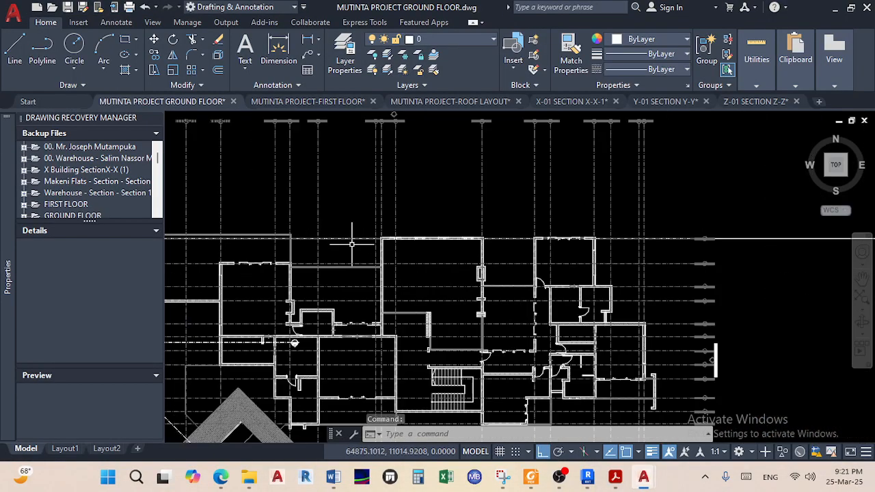
Add a vertical 200 dimension across the thickness of the hatched corner wall
scroll(465, 235, "up", 6)
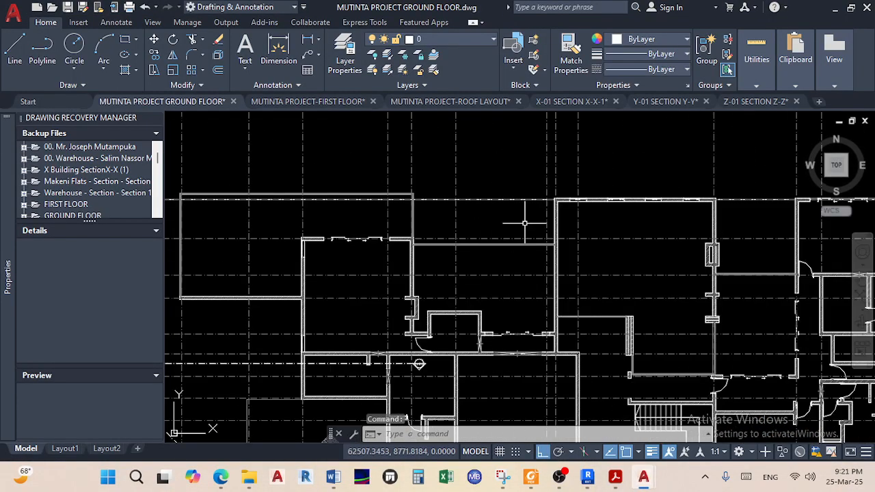
scroll(465, 232, "up", 4)
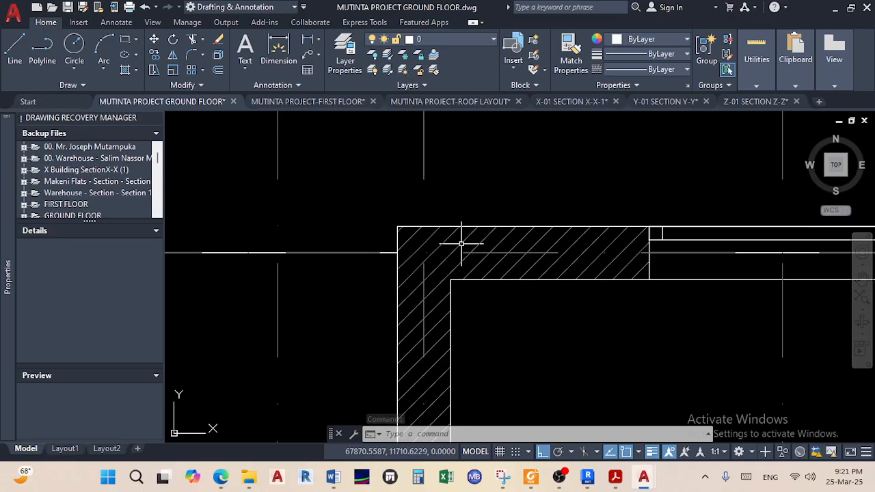
left_click(278, 48)
scroll(649, 254, "up", 3)
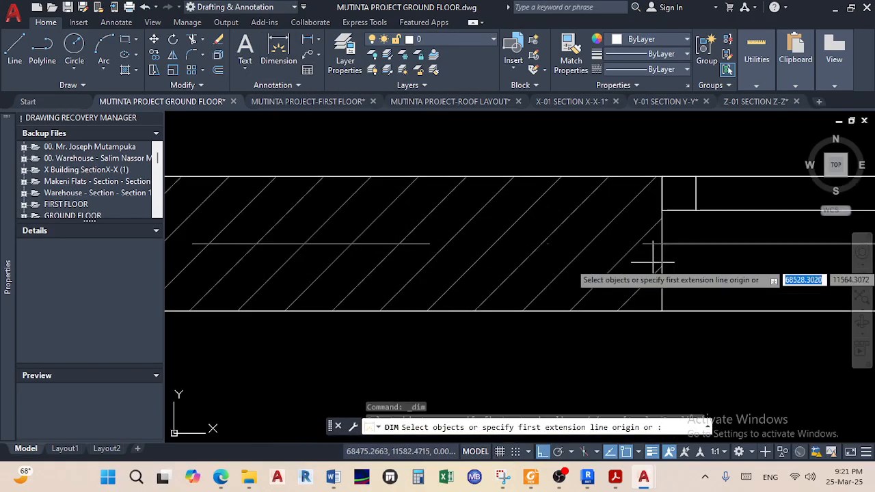
left_click(661, 311)
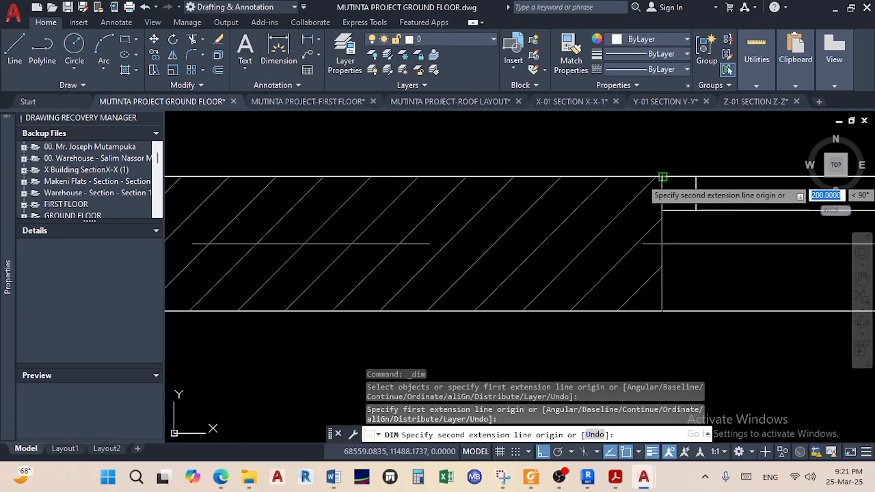
left_click(662, 177)
left_click(718, 196)
right_click(719, 196)
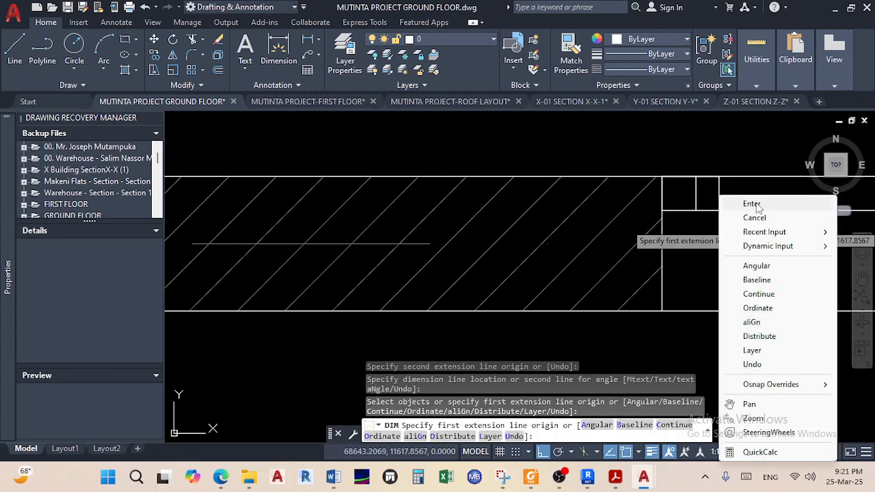
left_click(751, 203)
Open the 200.0000 dimension text, cancel without changes, and pan back over the plan
double_click(719, 235)
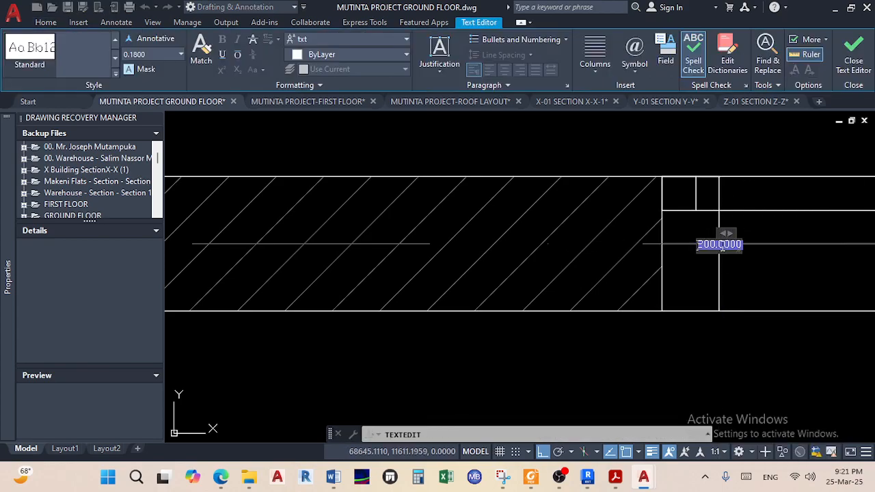
scroll(717, 246, "up", 2)
scroll(717, 256, "up", 2)
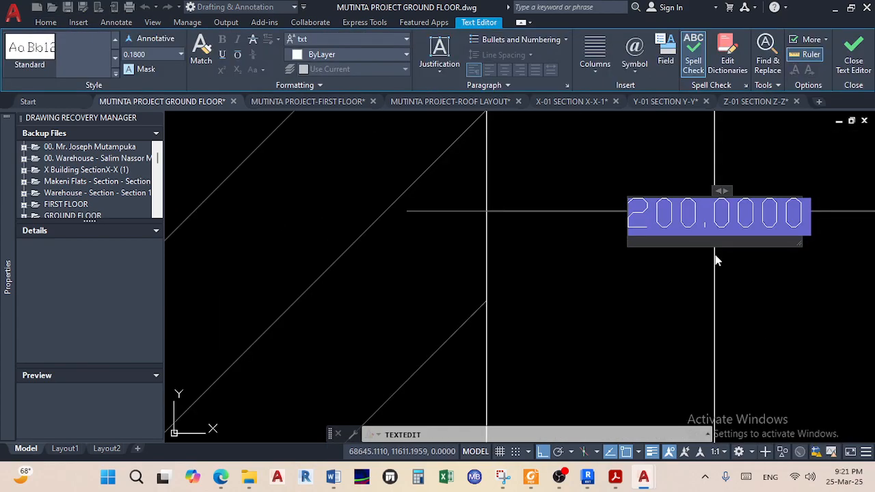
key("Escape")
scroll(713, 253, "down", 3)
scroll(626, 237, "down", 7)
middle_click_drag(582, 340, 570, 250)
middle_click_drag(552, 304, 559, 263)
Pan and zoom around the ground floor plan to inspect the hatched wall junction
scroll(522, 244, "up", 2)
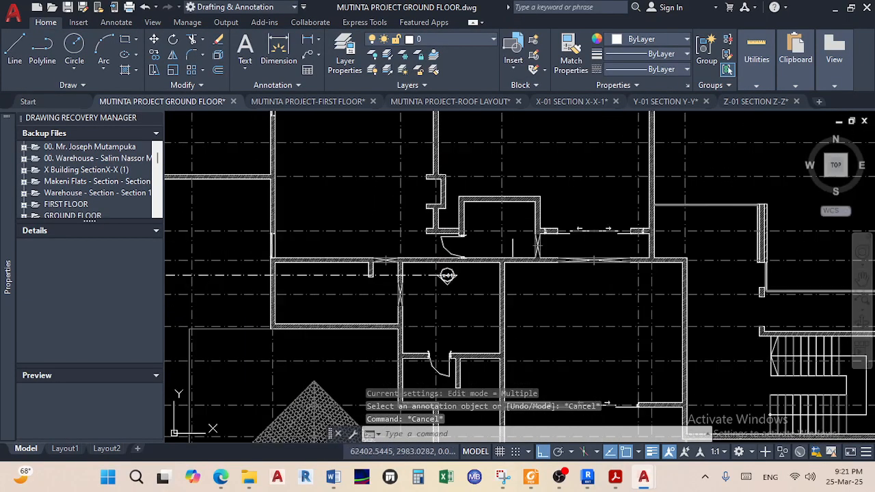
scroll(503, 230, "up", 1)
scroll(415, 233, "up", 4)
scroll(413, 273, "down", 4)
scroll(413, 250, "up", 6)
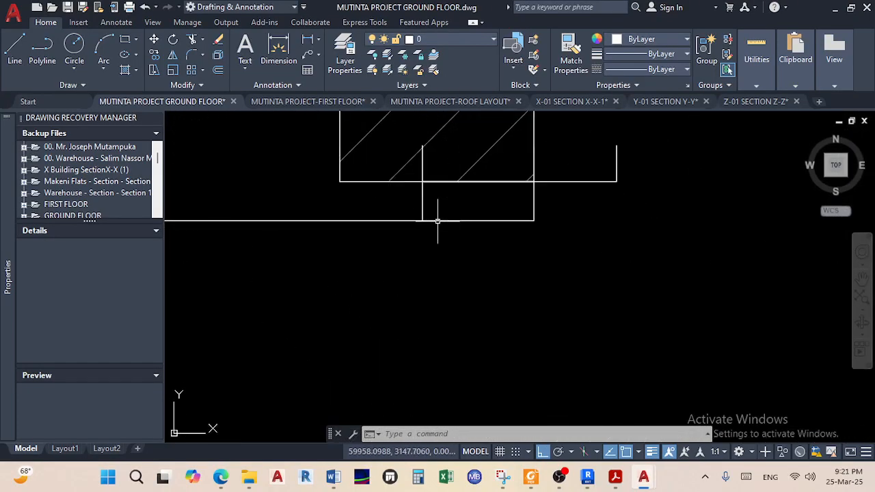
scroll(423, 246, "down", 5)
middle_click_drag(415, 269, 514, 238)
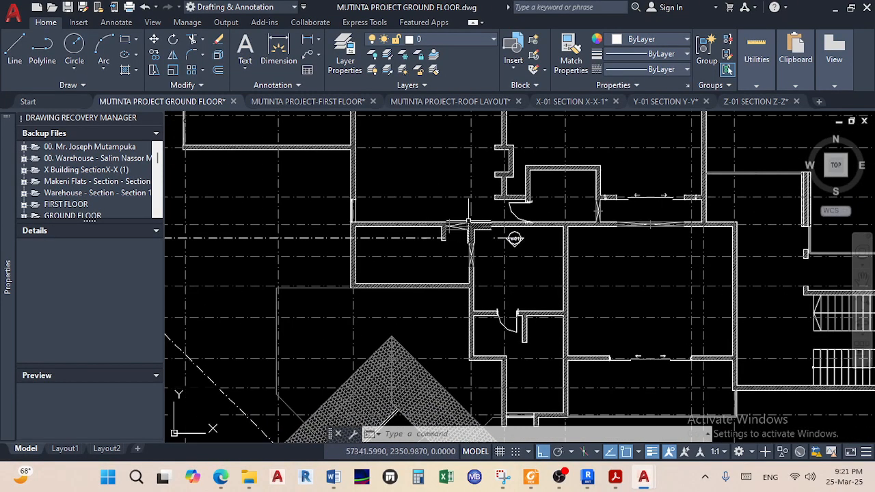
scroll(457, 221, "up", 5)
scroll(457, 222, "down", 8)
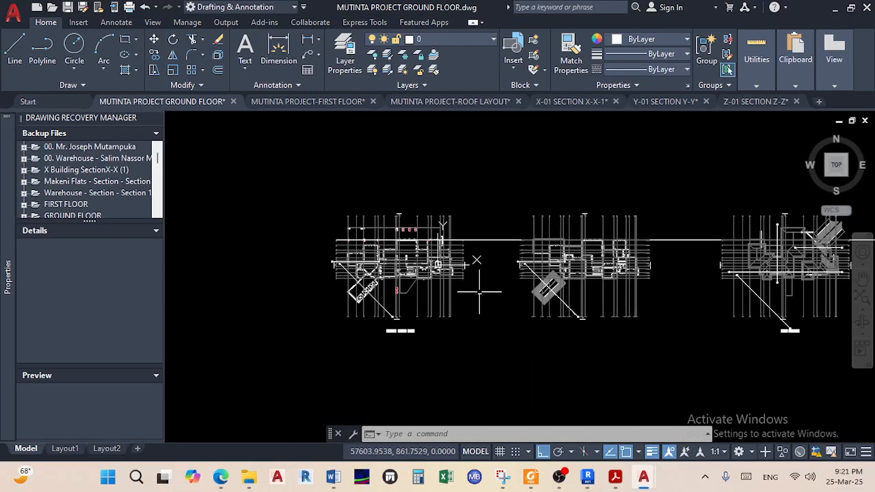
scroll(476, 261, "up", 5)
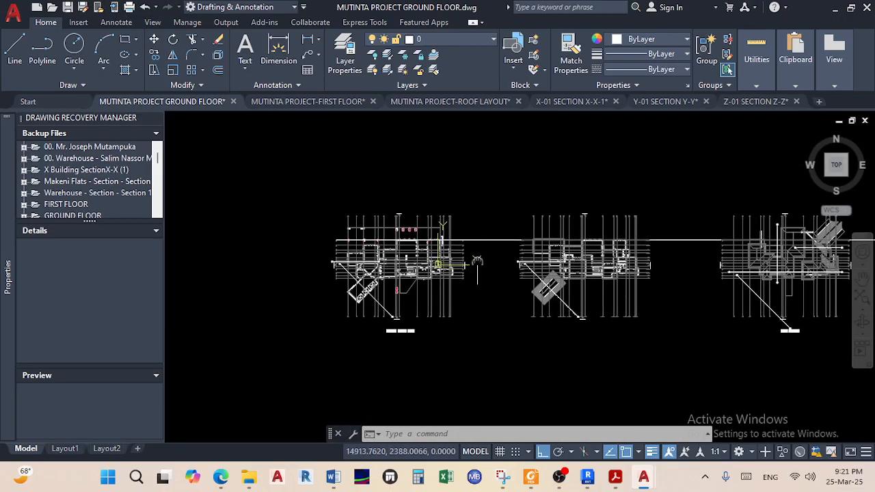
scroll(460, 195, "up", 3)
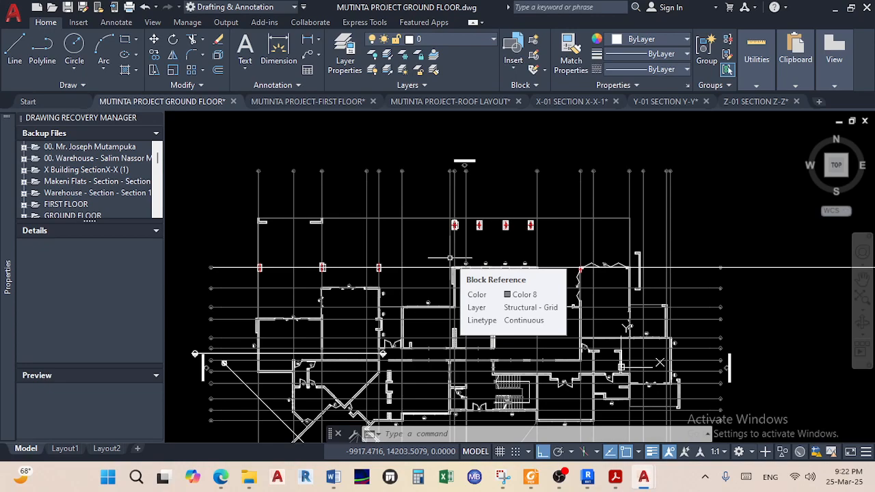
middle_click_drag(369, 239, 373, 207)
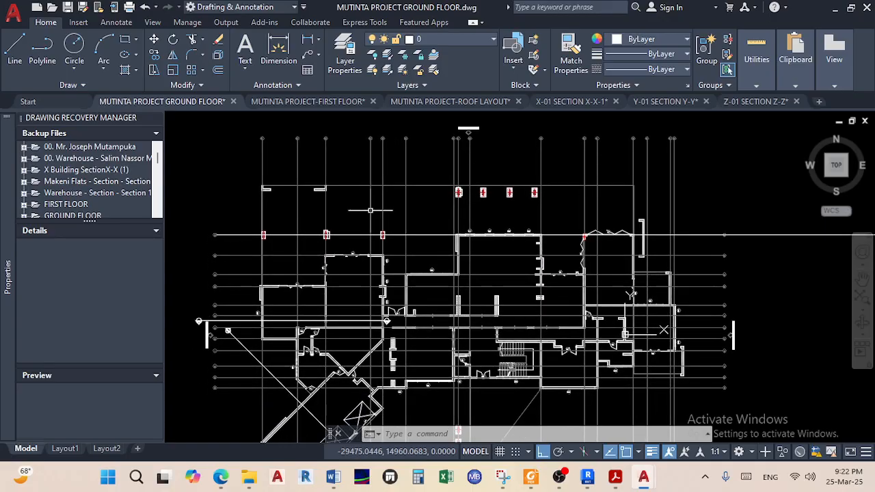
middle_click_drag(352, 244, 384, 216)
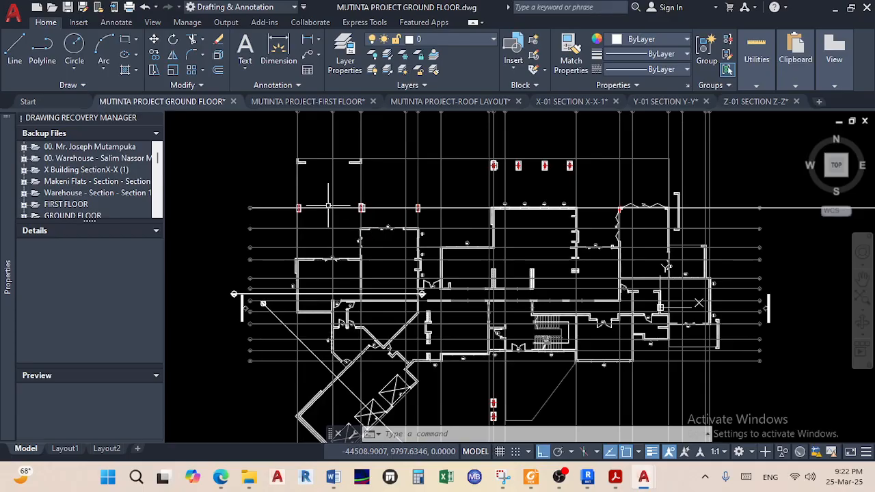
scroll(328, 205, "down", 2)
Create a new layer named 00. STRUCT. GRIDLINES with the Double Dashed linetype
left_click(346, 48)
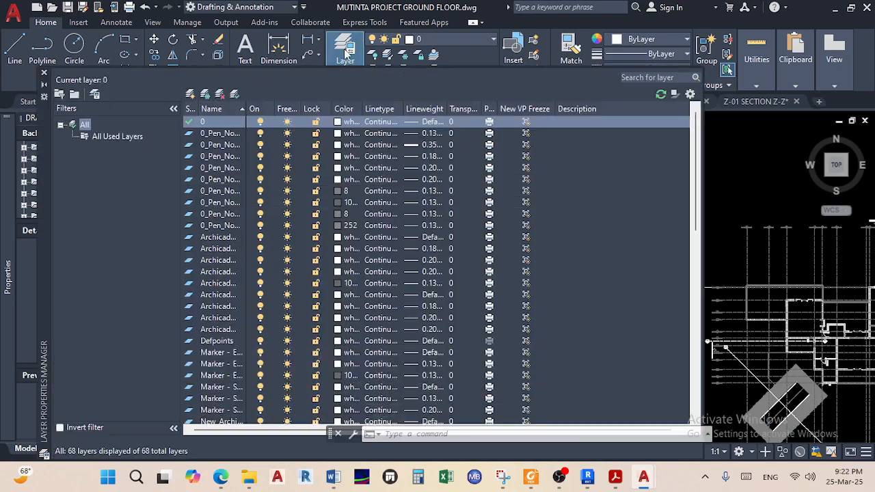
left_click(190, 95)
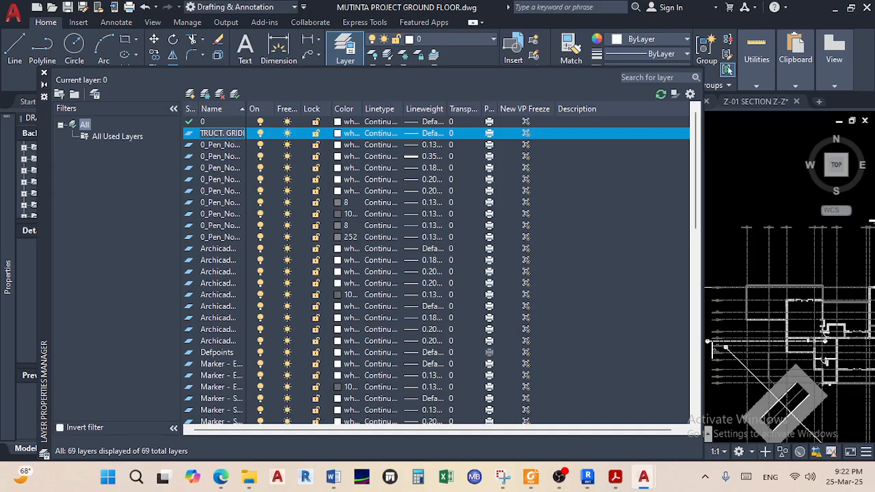
key("Return")
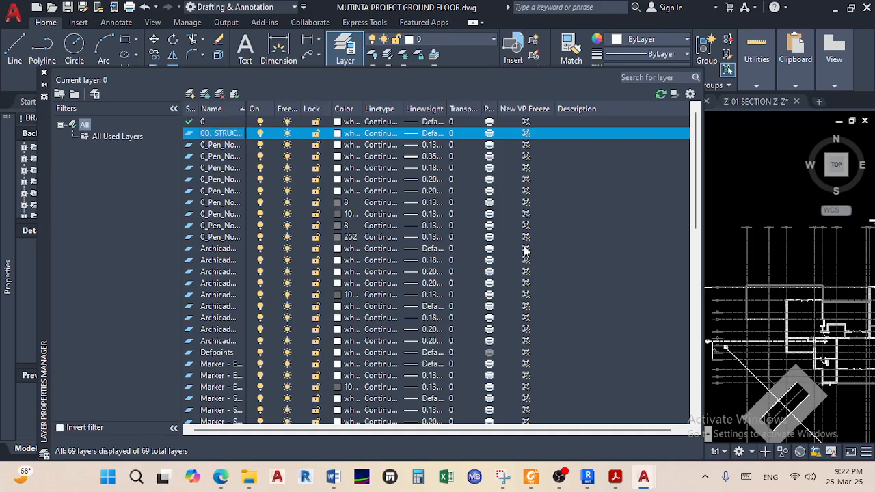
left_click(381, 133)
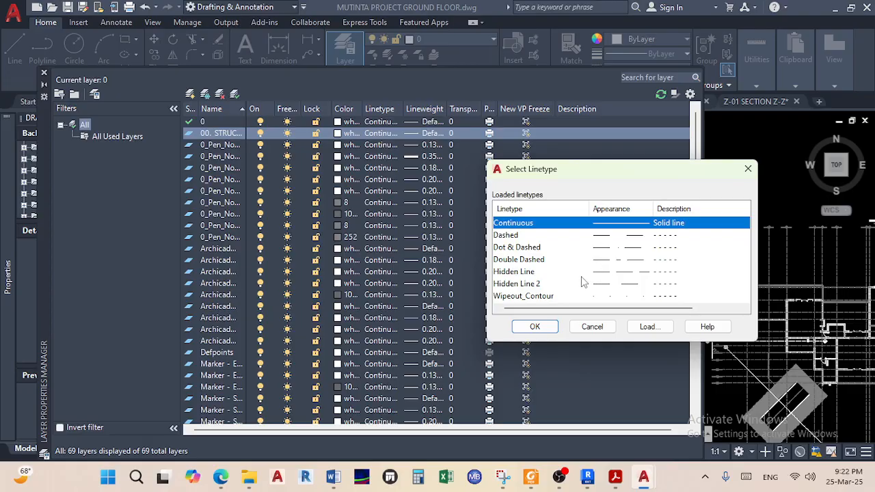
scroll(557, 283, "right", 3)
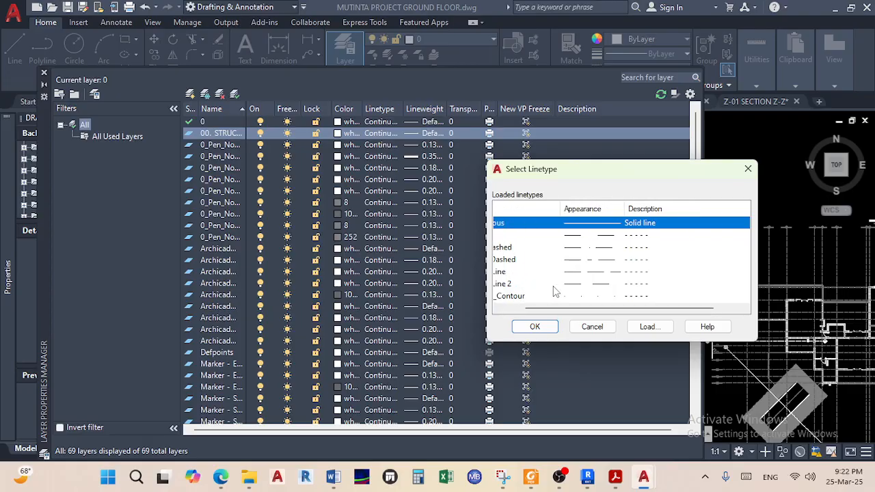
scroll(567, 285, "left", 3)
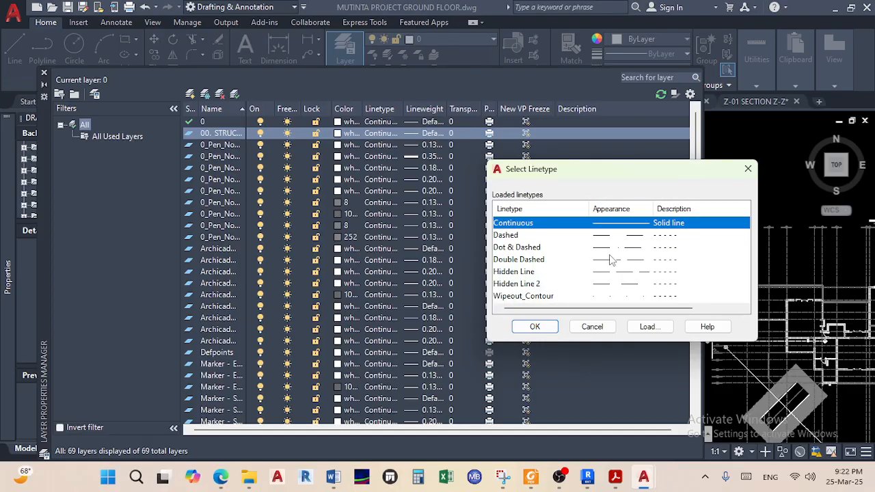
left_click(638, 260)
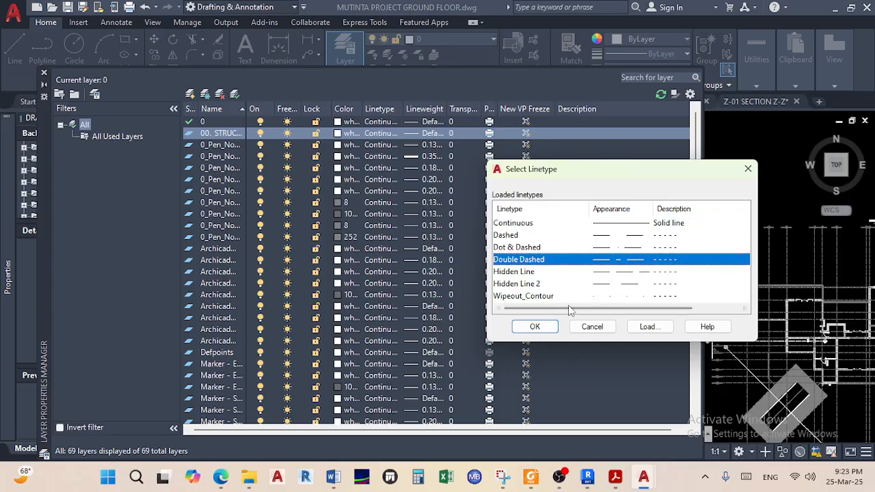
left_click(534, 326)
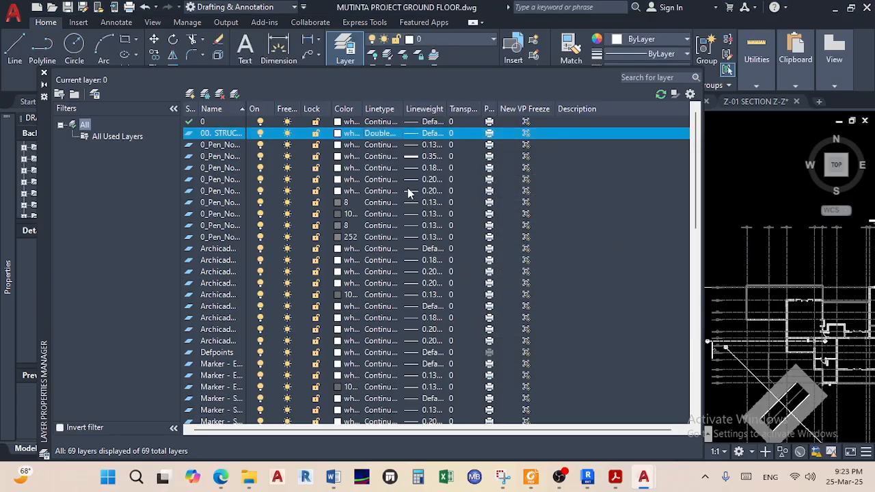
Make the new layer red, set it current, and close the Layer Properties Manager
left_click(338, 133)
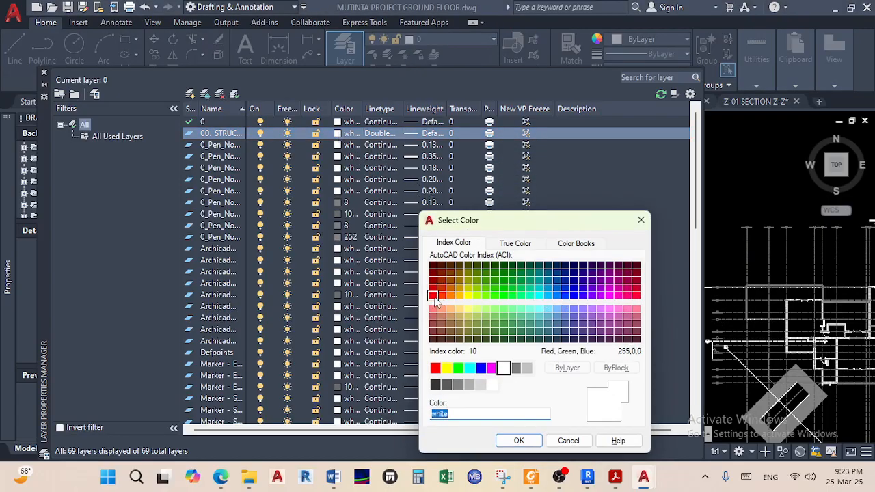
left_click(436, 368)
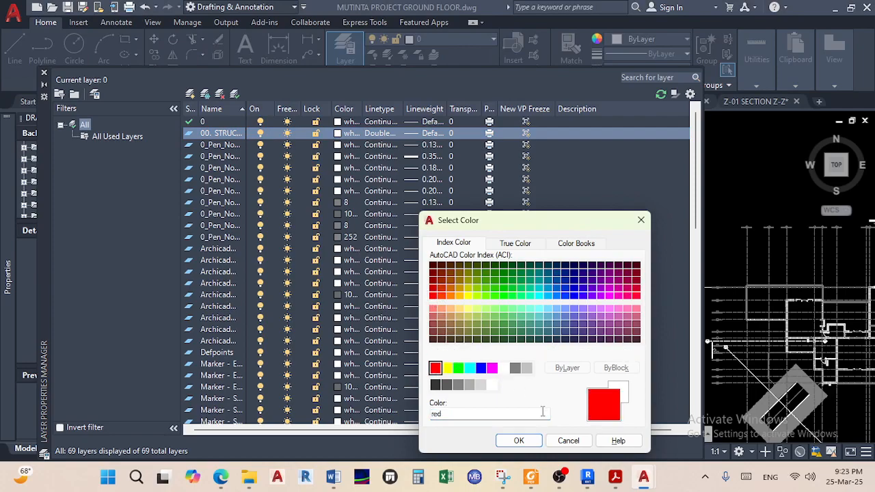
left_click(519, 440)
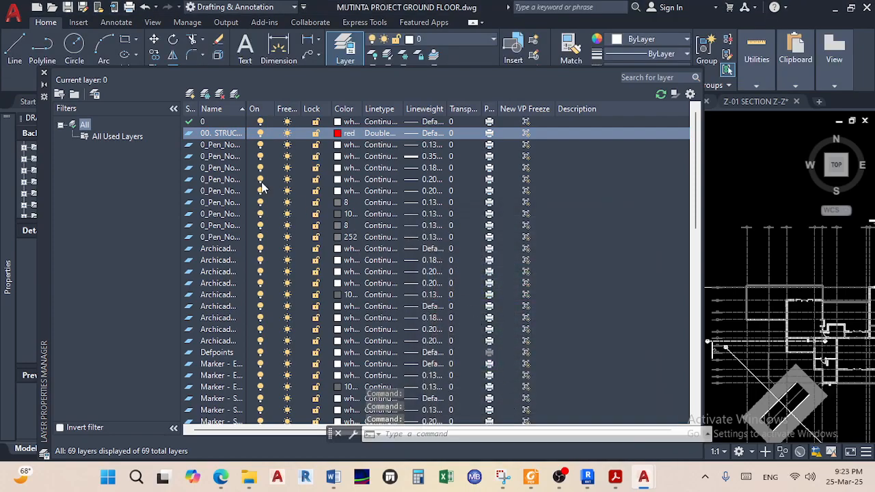
double_click(189, 133)
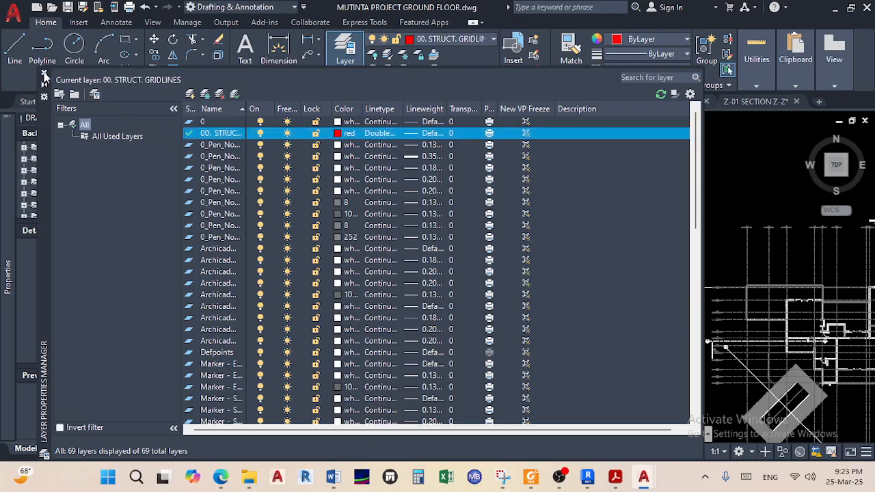
left_click(43, 75)
Admit the waiting participant into the video meeting, then return to the drawing
left_click(220, 476)
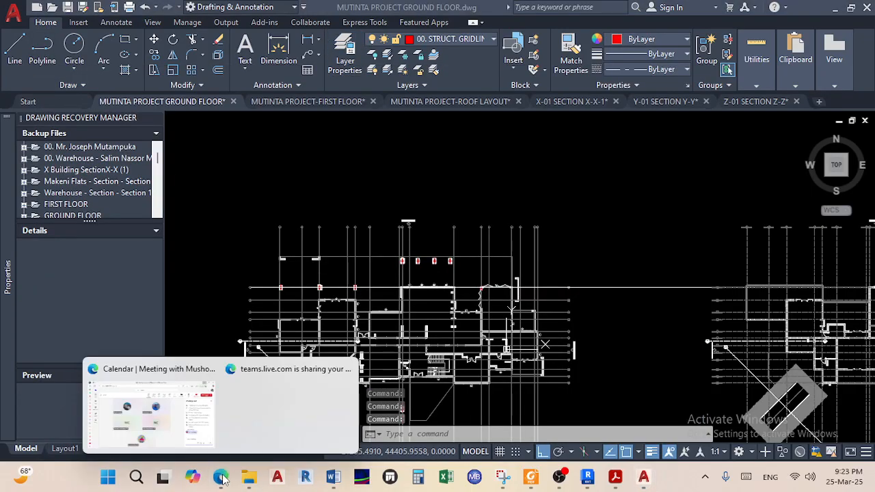
left_click(174, 421)
left_click(425, 181)
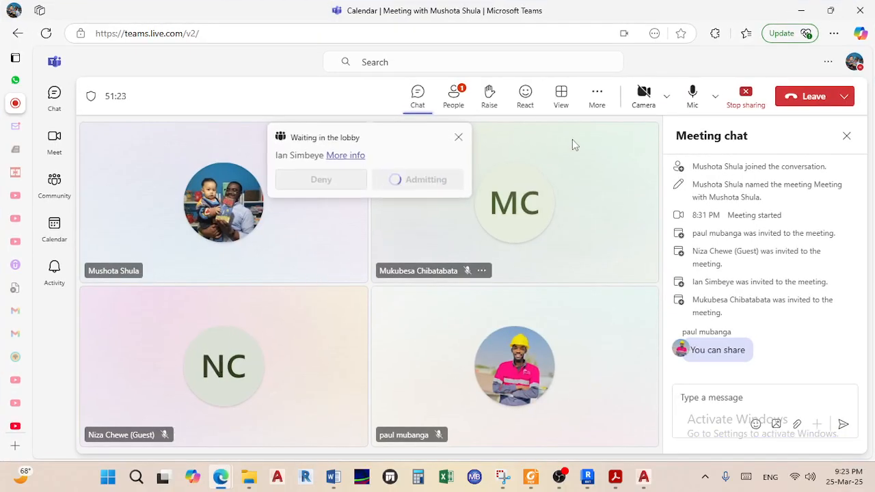
left_click(804, 10)
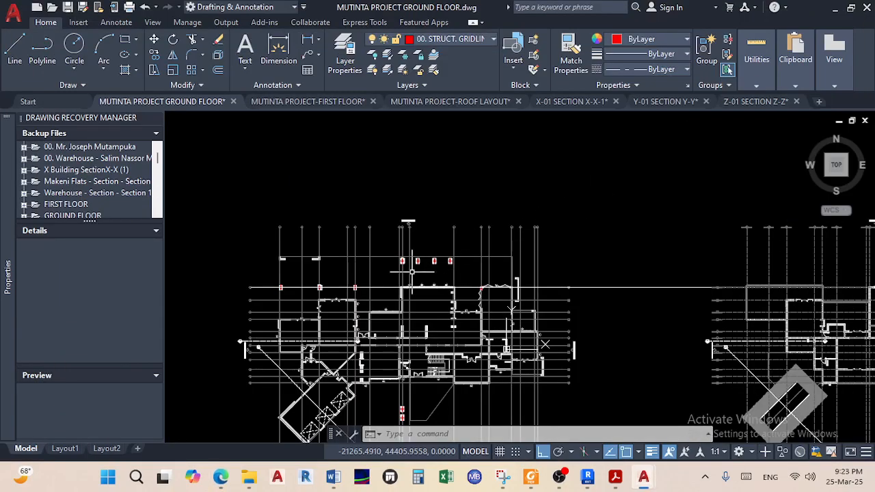
scroll(330, 301, "up", 2)
scroll(332, 302, "up", 1)
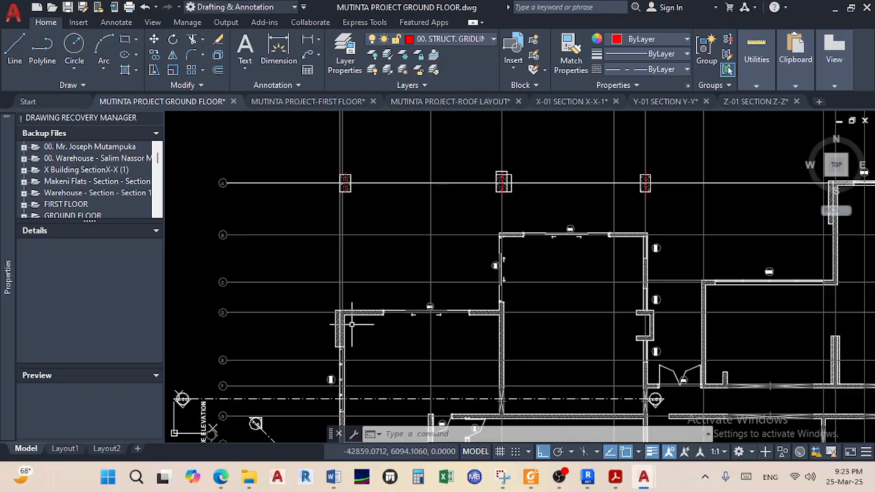
scroll(355, 295, "up", 2)
scroll(362, 292, "up", 2)
scroll(339, 319, "down", 3)
scroll(369, 321, "up", 3)
scroll(403, 321, "up", 3)
scroll(420, 304, "down", 4)
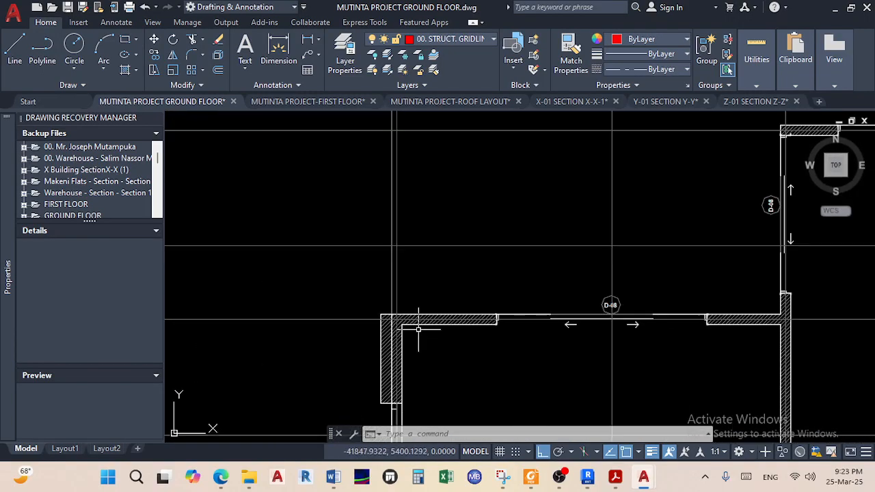
scroll(403, 304, "up", 2)
scroll(400, 305, "up", 3)
scroll(403, 321, "down", 5)
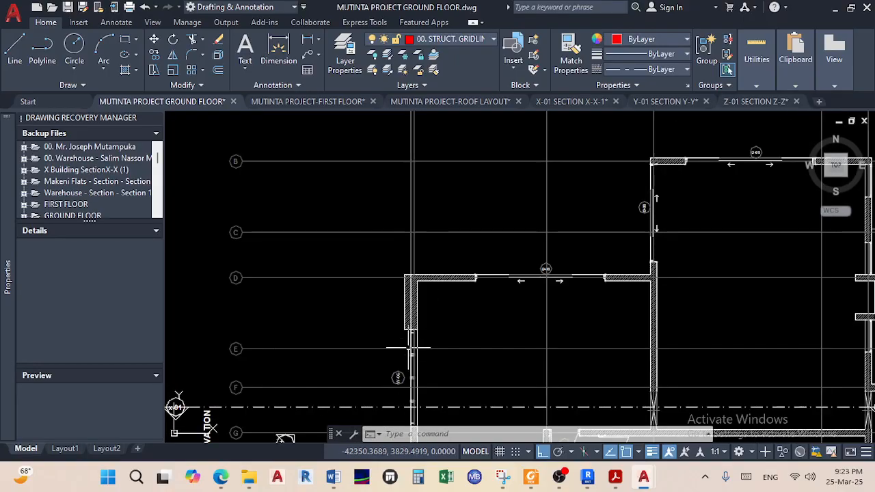
scroll(413, 321, "up", 2)
scroll(410, 323, "down", 2)
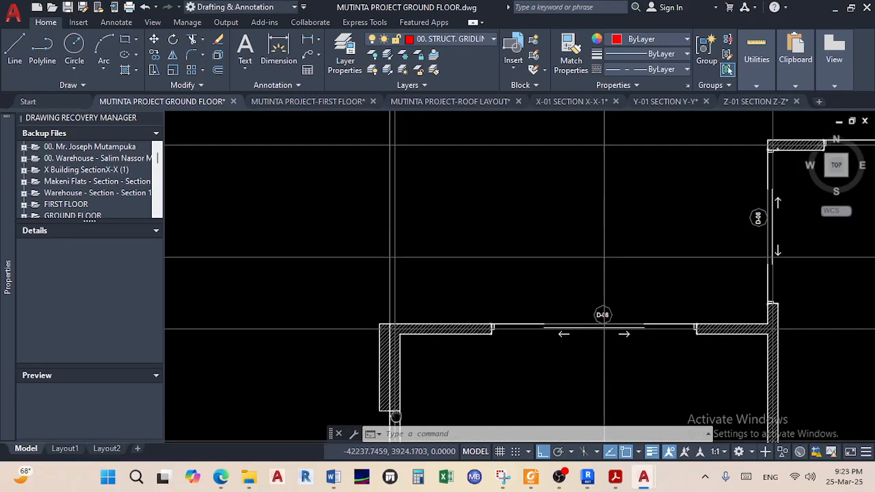
left_click(395, 288)
scroll(392, 289, "down", 4)
middle_click_drag(393, 289, 377, 438)
middle_click_drag(398, 268, 381, 248)
scroll(373, 275, "down", 2)
middle_click_drag(386, 322, 406, 230)
scroll(408, 282, "up", 4)
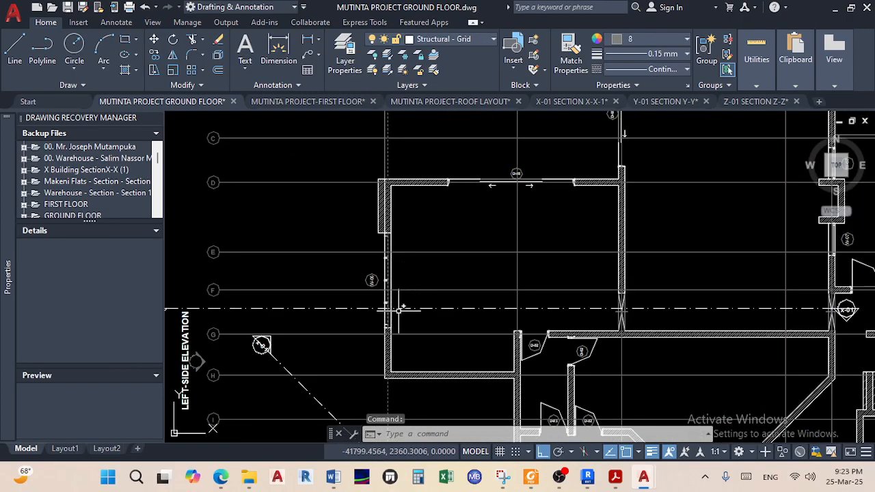
middle_click_drag(399, 333, 392, 270)
key("Escape")
key("Escape")
scroll(393, 326, "up", 5)
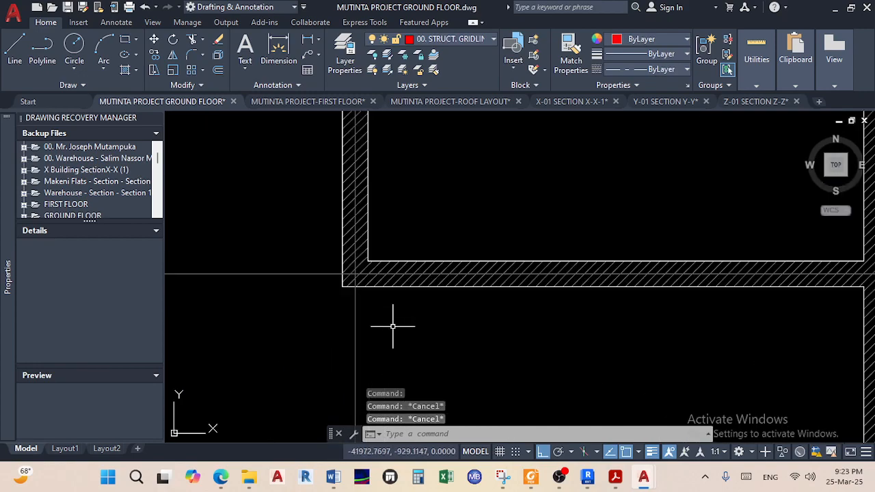
scroll(381, 285, "down", 7)
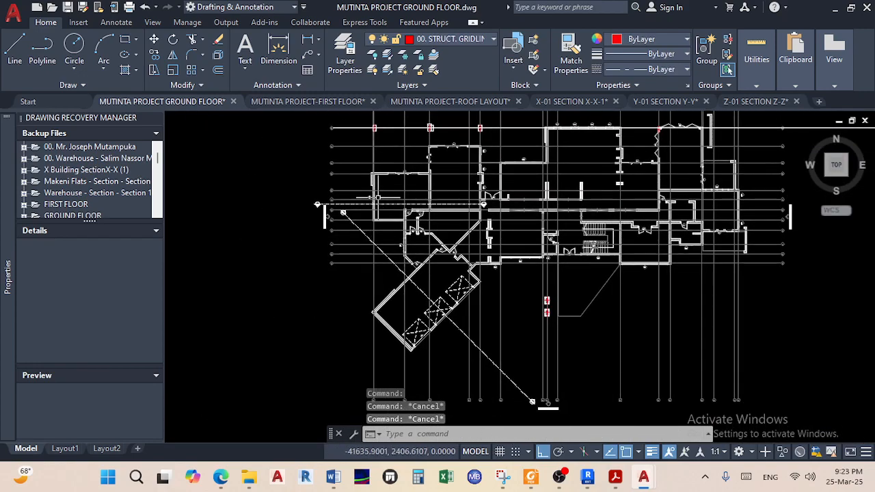
scroll(373, 224, "up", 5)
scroll(336, 275, "up", 6)
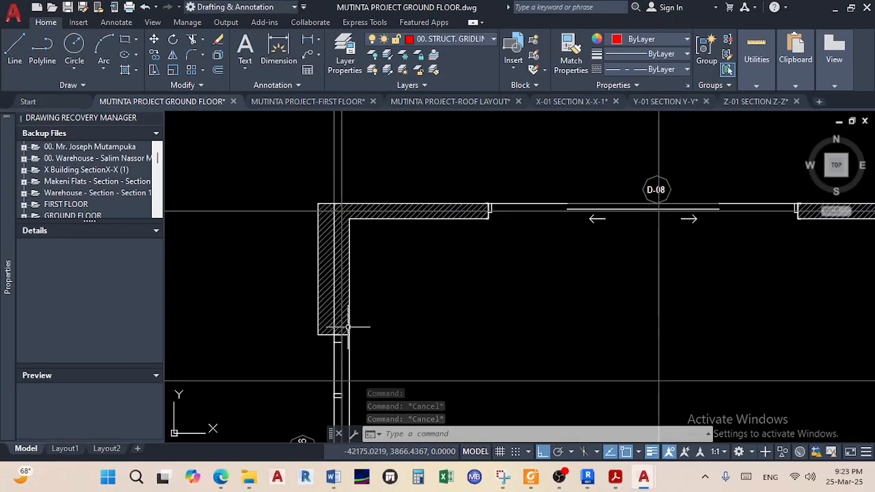
scroll(336, 274, "down", 2)
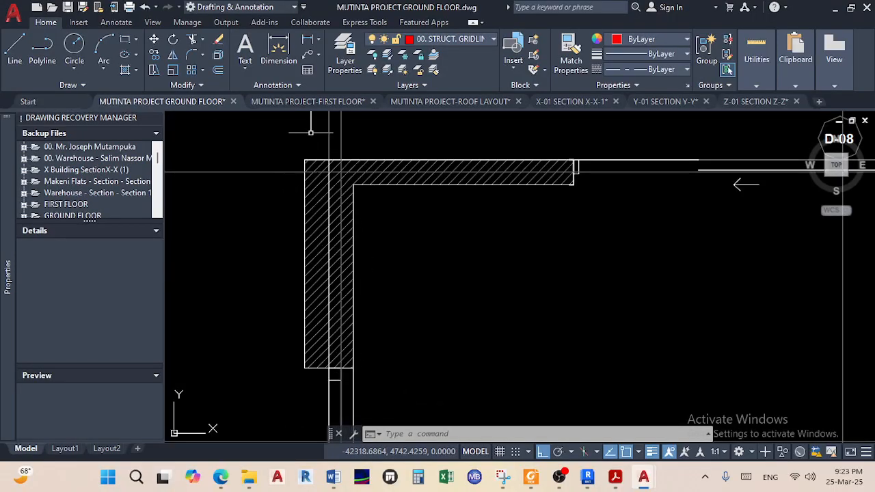
scroll(333, 256, "down", 6)
scroll(302, 215, "up", 5)
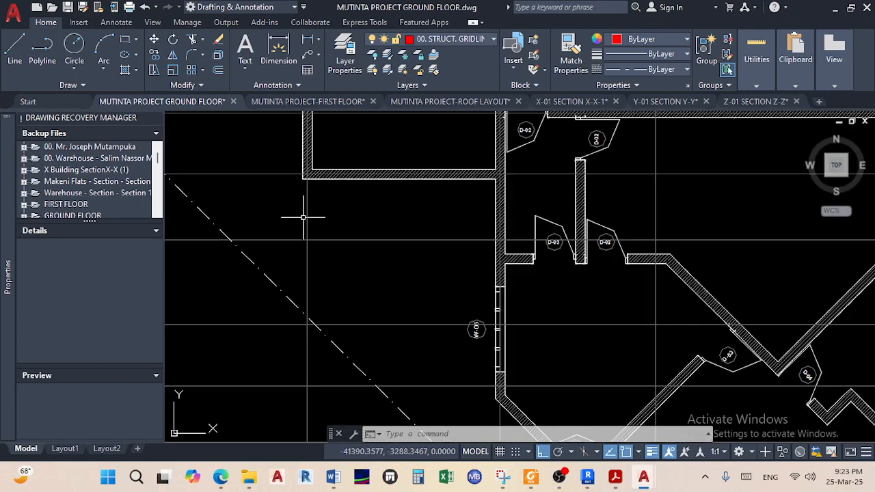
scroll(300, 296, "up", 3)
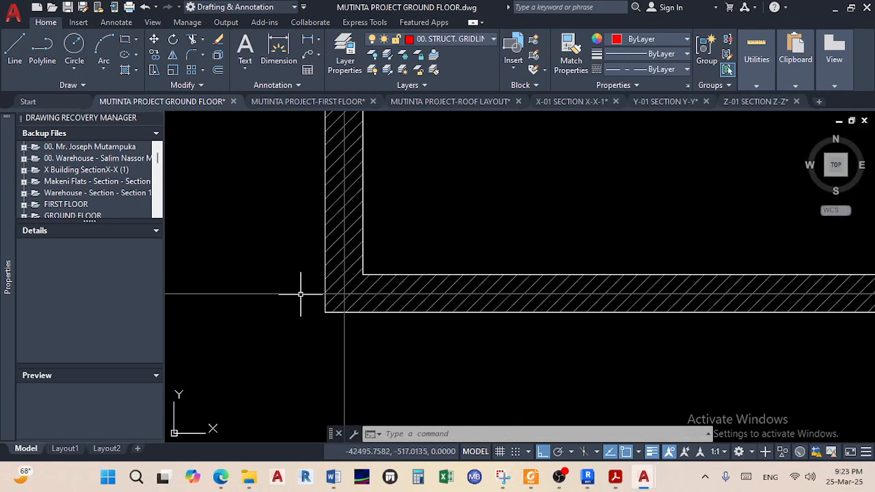
Start a line at the midpoint between the two wall corner points using Mid Between 2 Points
left_click(16, 50)
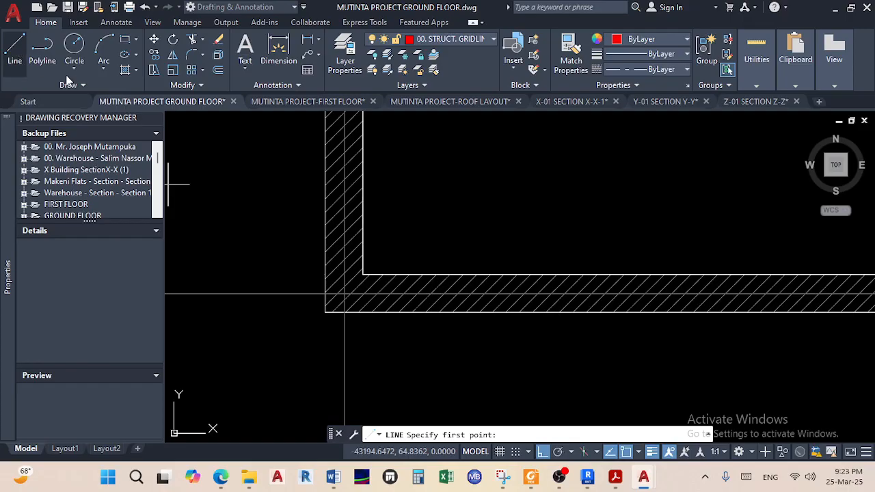
right_click(242, 220, "shift")
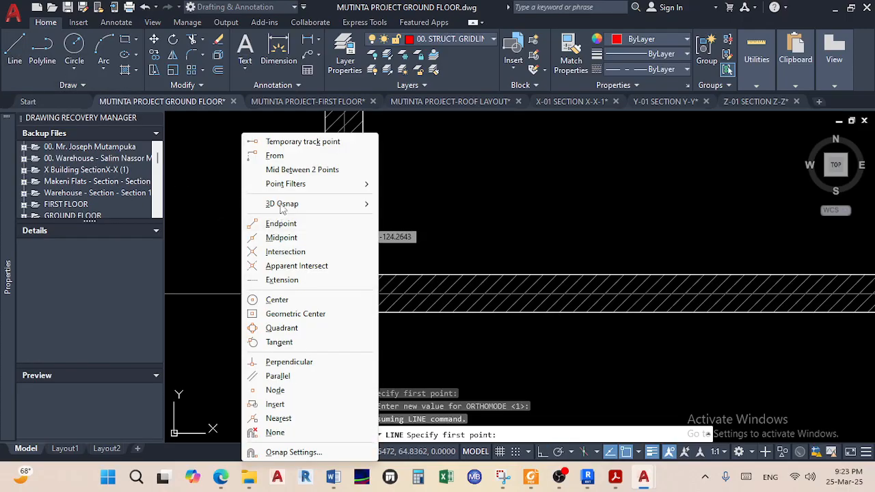
left_click(308, 175)
scroll(336, 296, "up", 2)
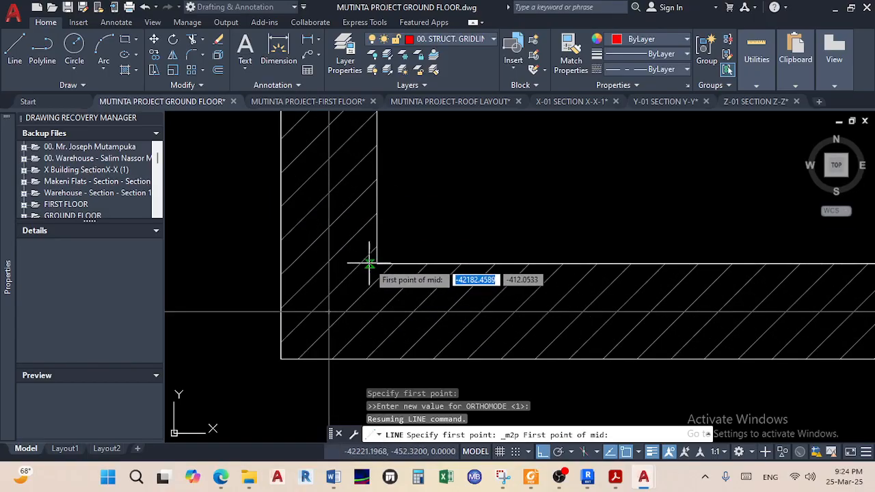
left_click(376, 264)
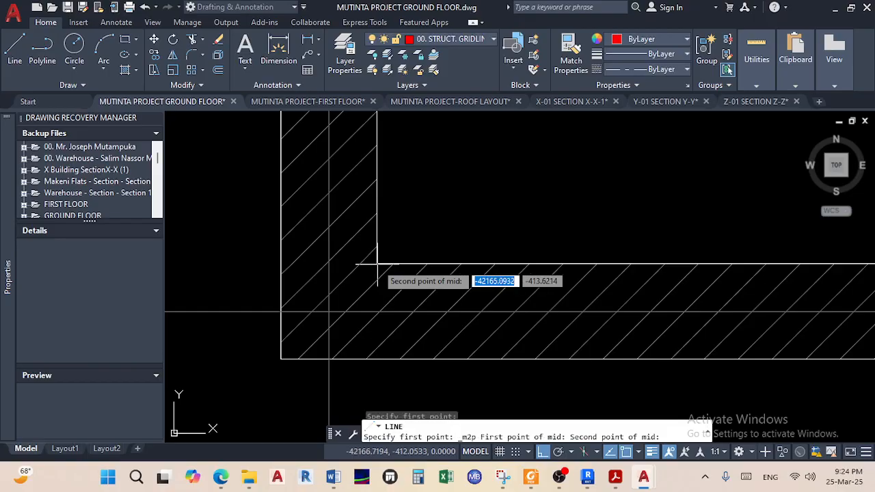
left_click(282, 264)
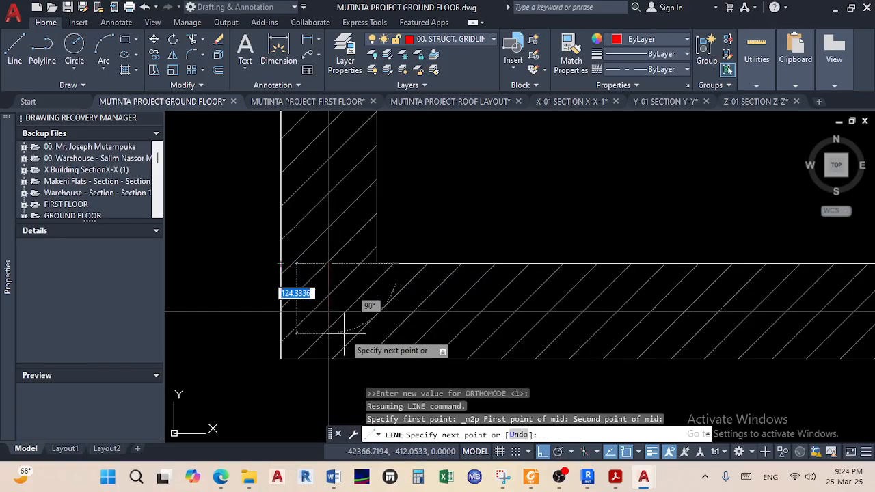
End the red vertical line below the diagonal wing and finish the command
scroll(333, 341, "down", 6)
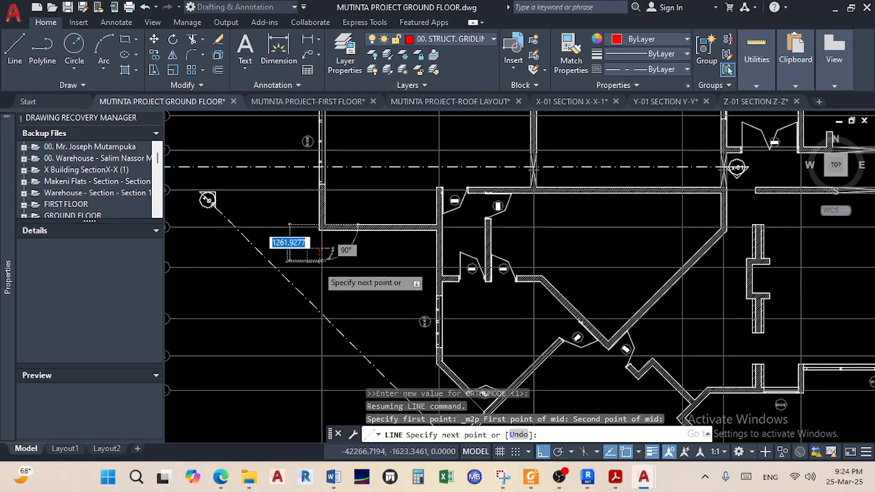
scroll(304, 321, "up", 6)
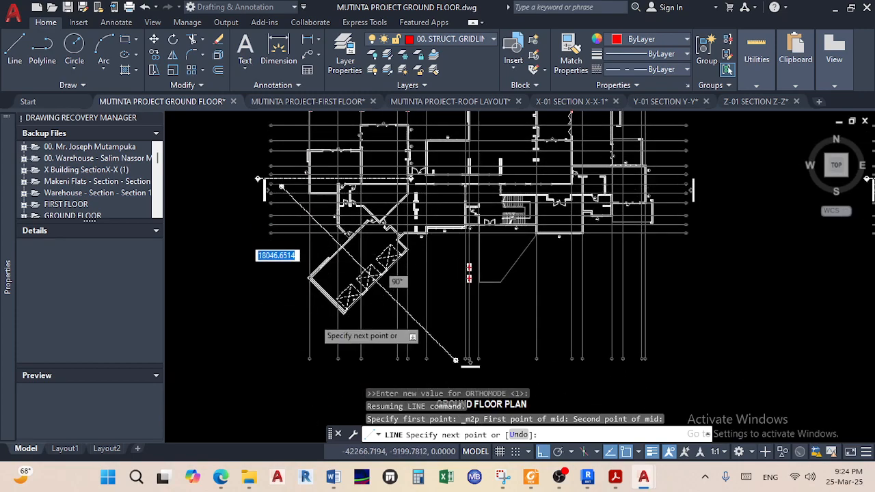
scroll(263, 328, "down", 2)
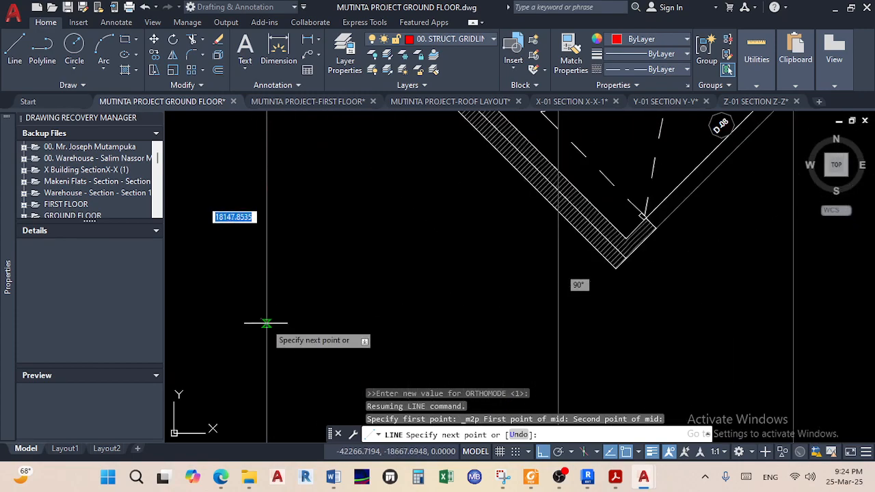
scroll(266, 325, "down", 4)
scroll(266, 321, "up", 4)
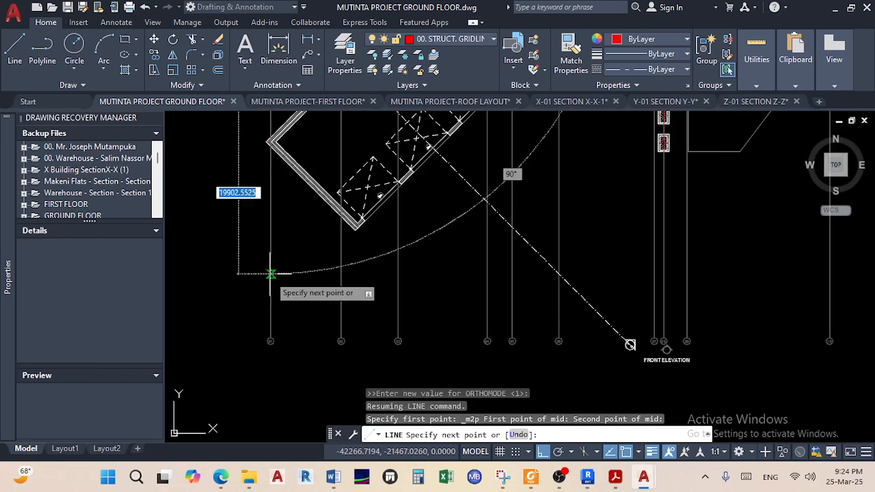
left_click(270, 280)
right_click(272, 280)
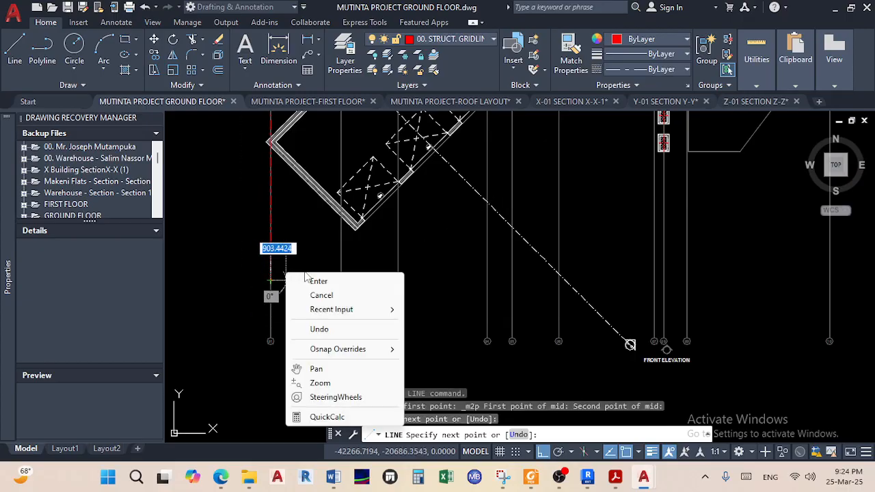
left_click(311, 281)
scroll(589, 260, "down", 3)
scroll(270, 388, "up", 6)
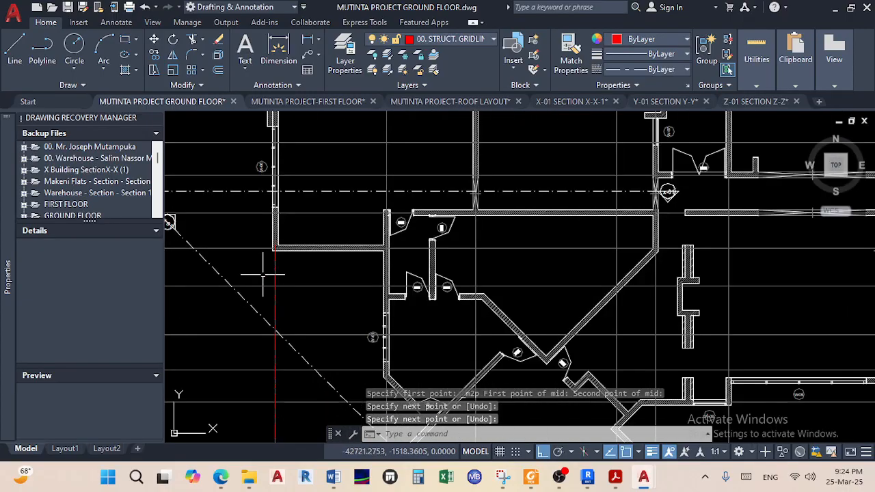
Stretch the red line's top grip up onto gridline 01 near the 01 bubble
key("Return")
left_click(286, 219)
left_click(285, 147)
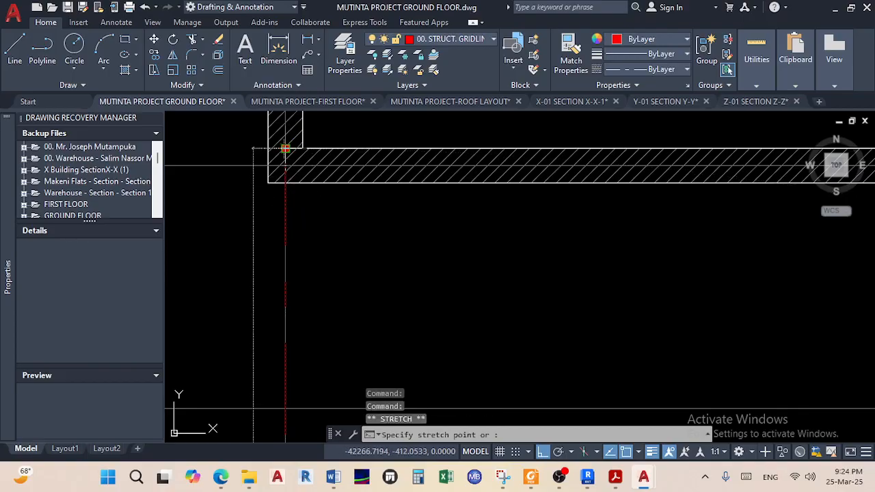
scroll(283, 142, "down", 5)
middle_click_drag(300, 423, 300, 428)
middle_click_drag(300, 222, 283, 382)
scroll(276, 218, "up", 5)
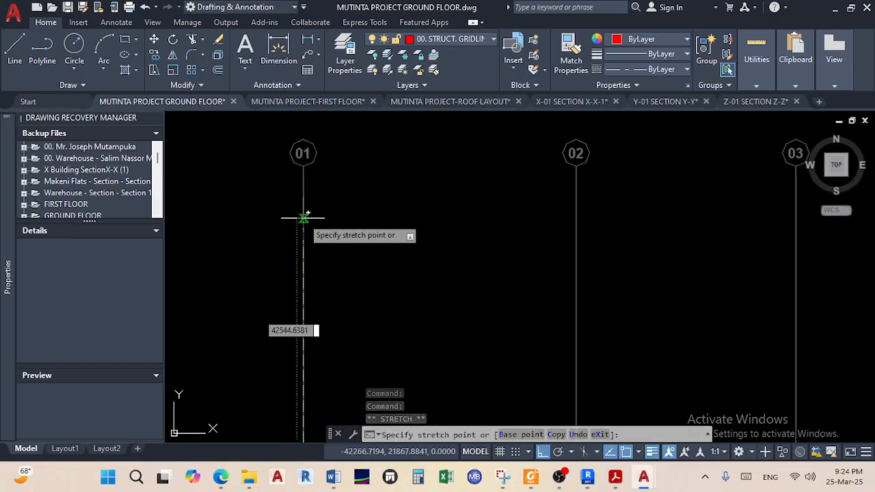
scroll(304, 212, "up", 3)
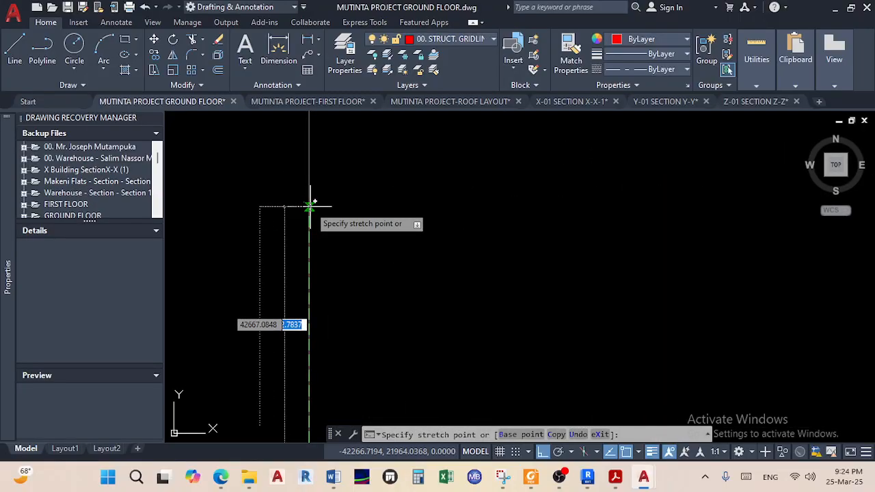
left_click(309, 212)
key("Escape")
key("Escape")
scroll(410, 253, "down", 6)
scroll(339, 216, "up", 6)
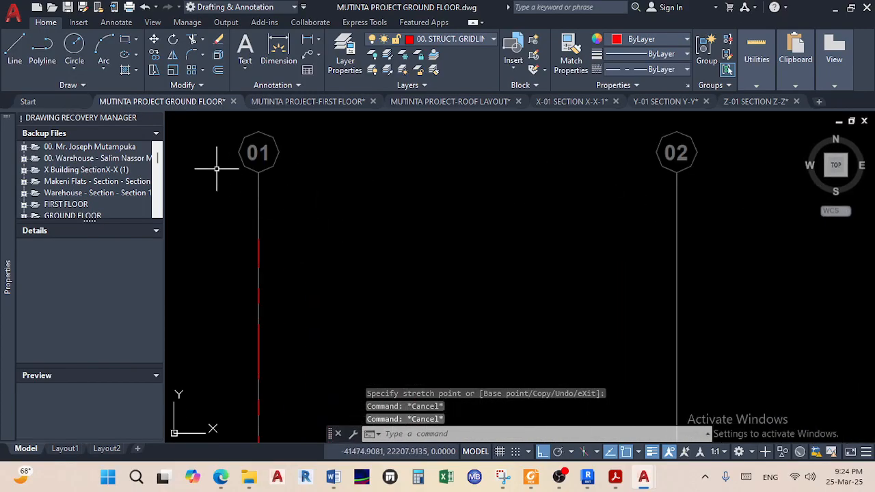
Draw a circle centred on gridline 01 just below the 01 bubble
left_click(74, 44)
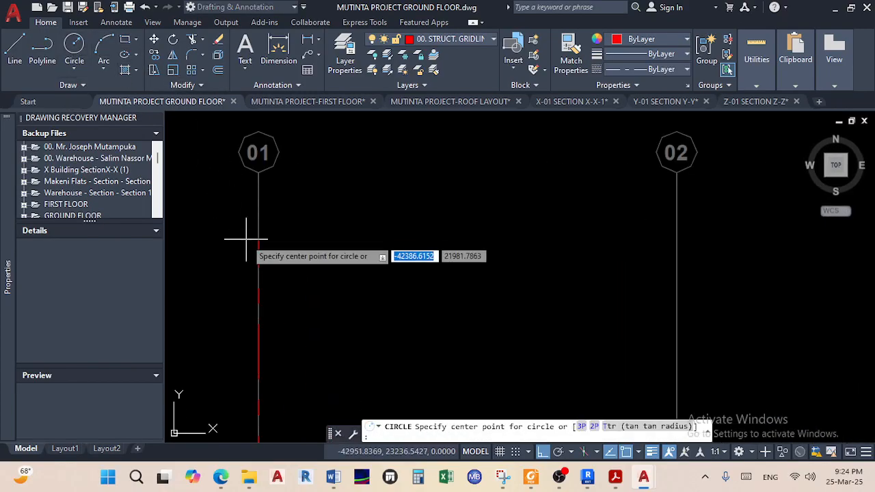
scroll(246, 240, "up", 2)
left_click(272, 248)
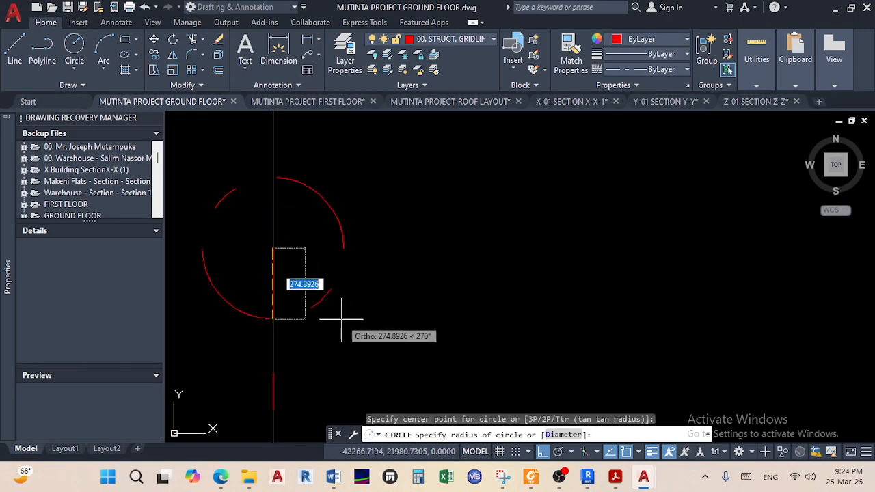
scroll(342, 315, "down", 2)
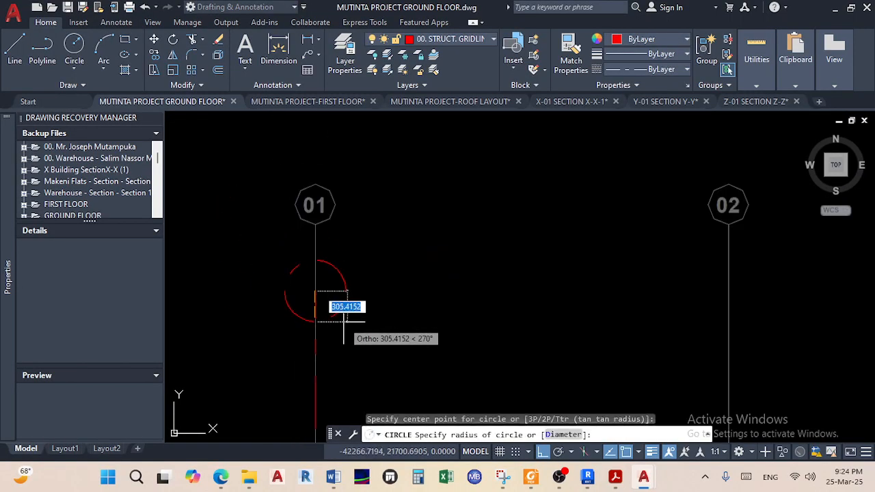
left_click(344, 321)
scroll(376, 260, "down", 4)
scroll(375, 257, "up", 4)
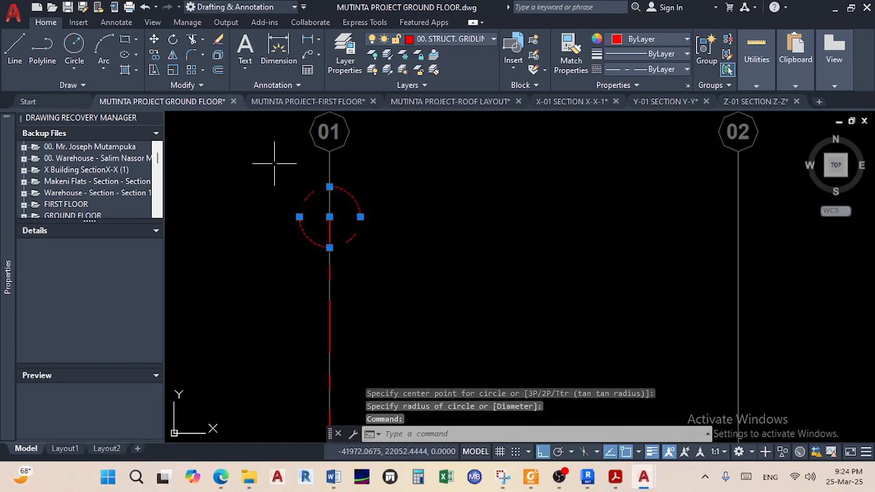
key("Escape")
key("Escape")
Cancel an accidental stretch of the red line's end and undo the grip edit
scroll(320, 230, "up", 4)
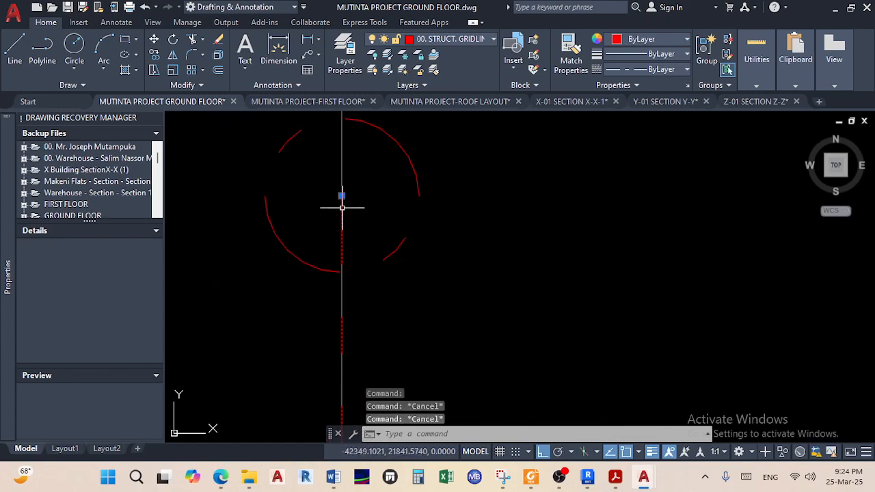
left_click(342, 196)
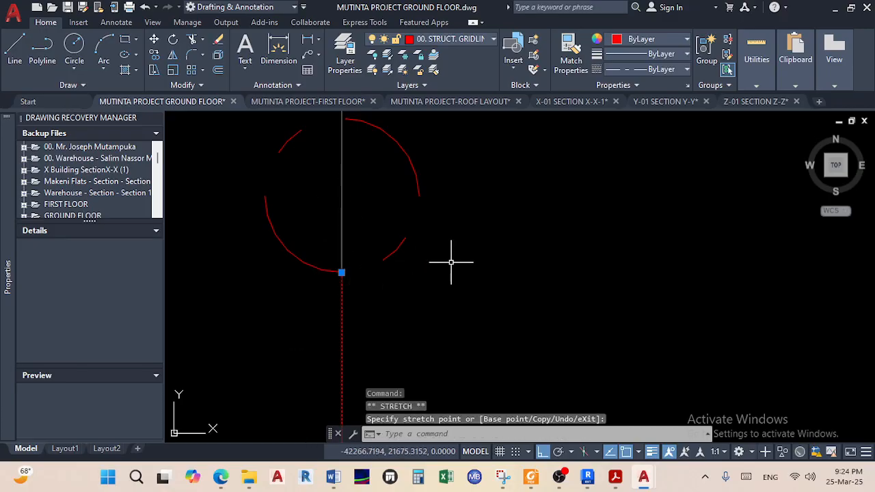
key("Escape")
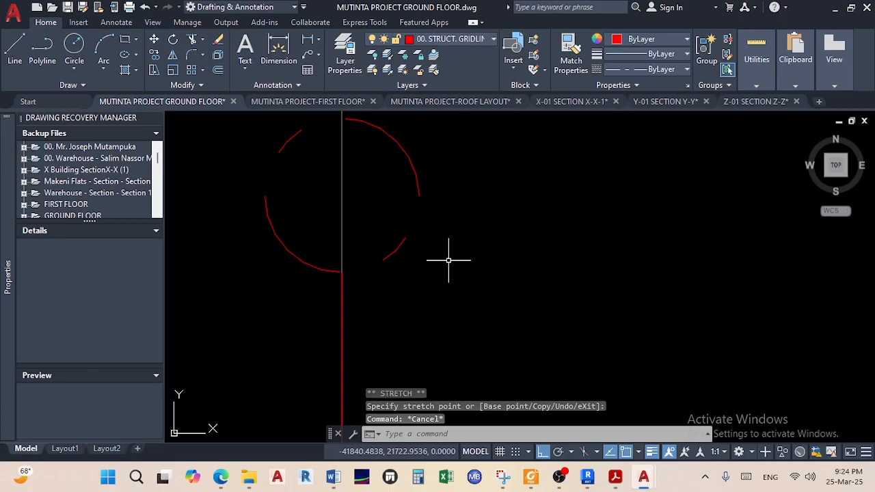
key("ctrl+z")
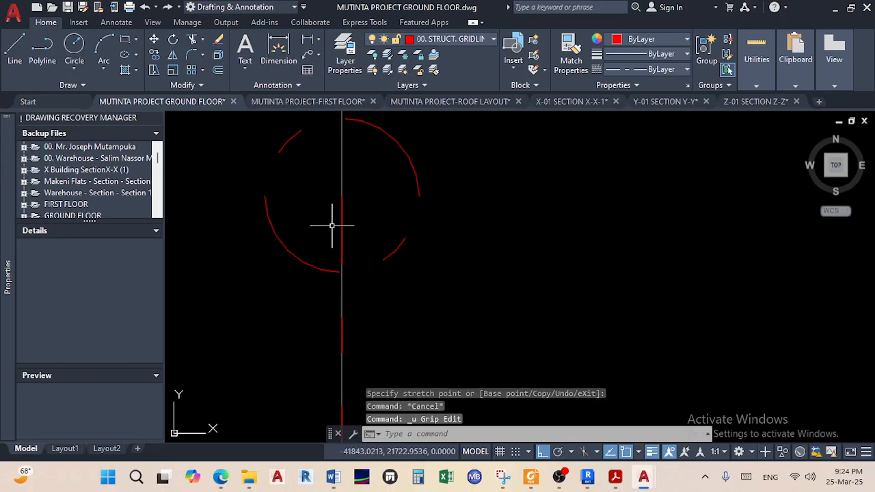
Trim the red line inside the circle using all objects as cutting edges, then recentre on gridline 01
left_click(192, 42)
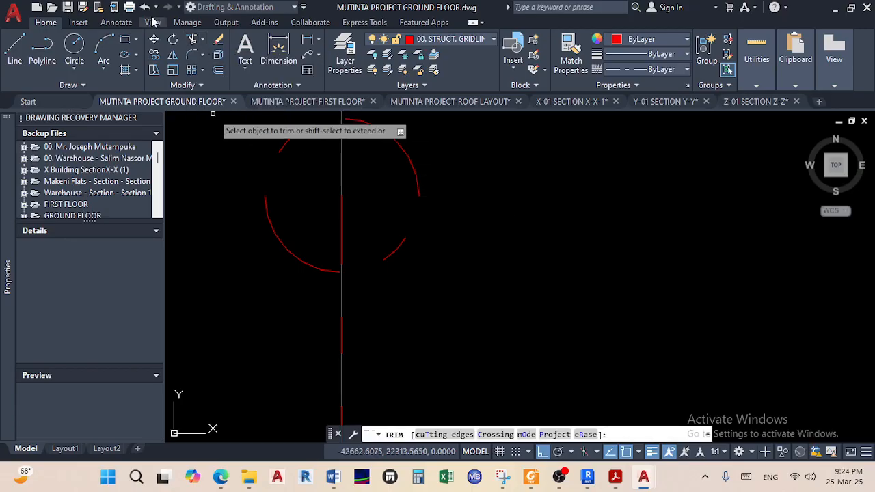
right_click(459, 205)
left_click(481, 212)
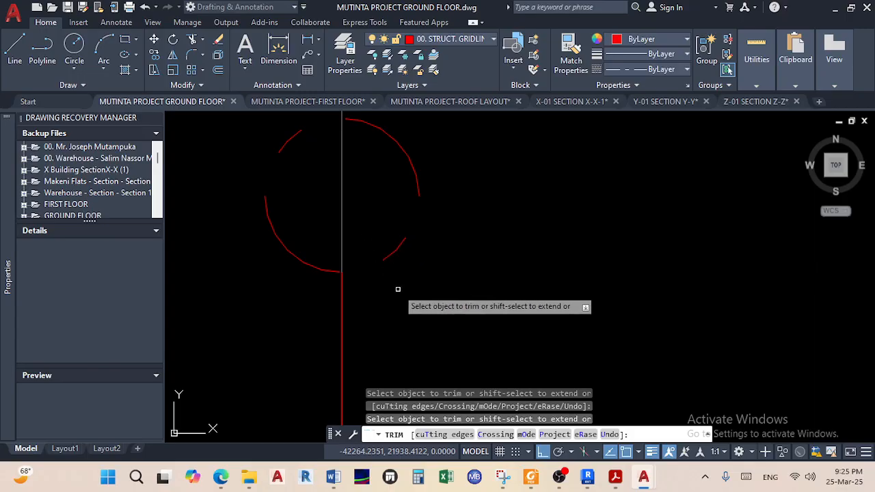
key("Escape")
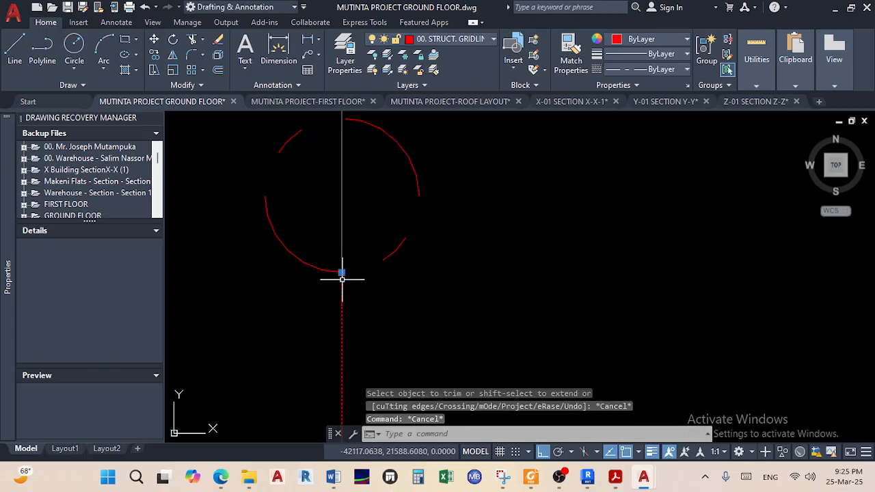
key("Escape")
scroll(403, 270, "down", 9)
middle_click_drag(404, 270, 370, 263)
scroll(364, 268, "up", 6)
scroll(407, 239, "down", 4)
middle_click_drag(407, 239, 386, 238)
scroll(409, 212, "up", 4)
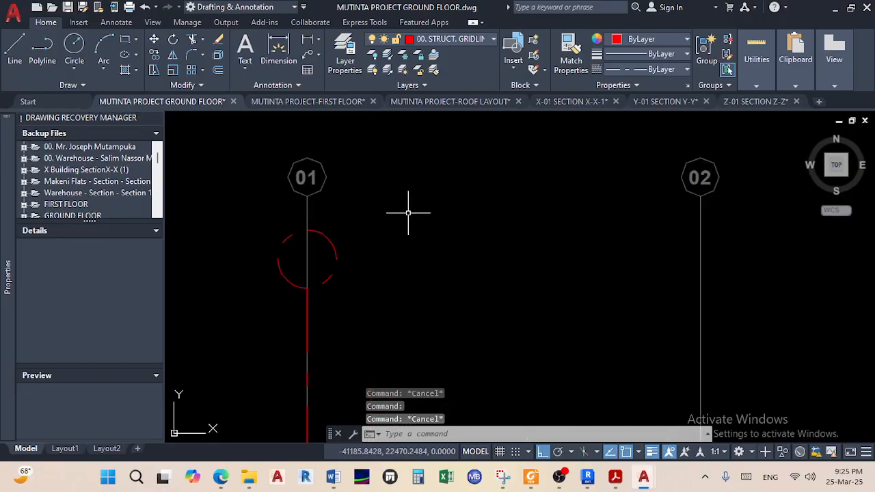
Create a multiline text box beside the gridline 01 circle containing 01
left_click(244, 46)
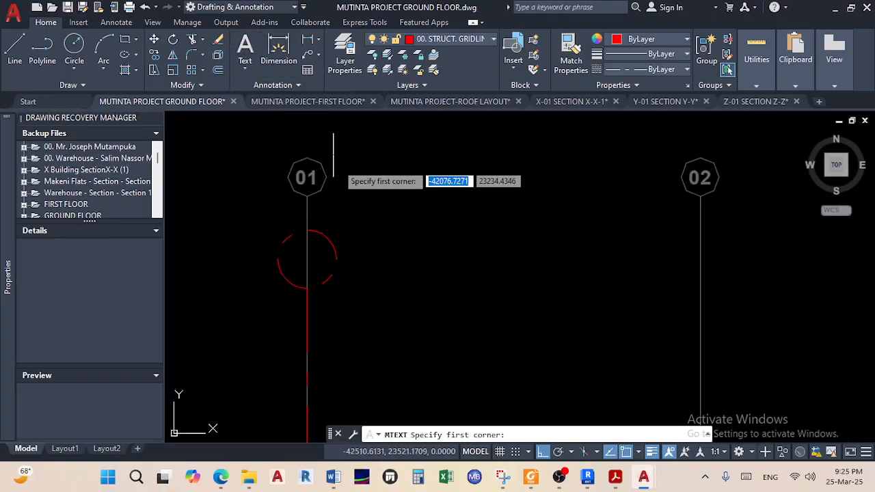
left_click(388, 241)
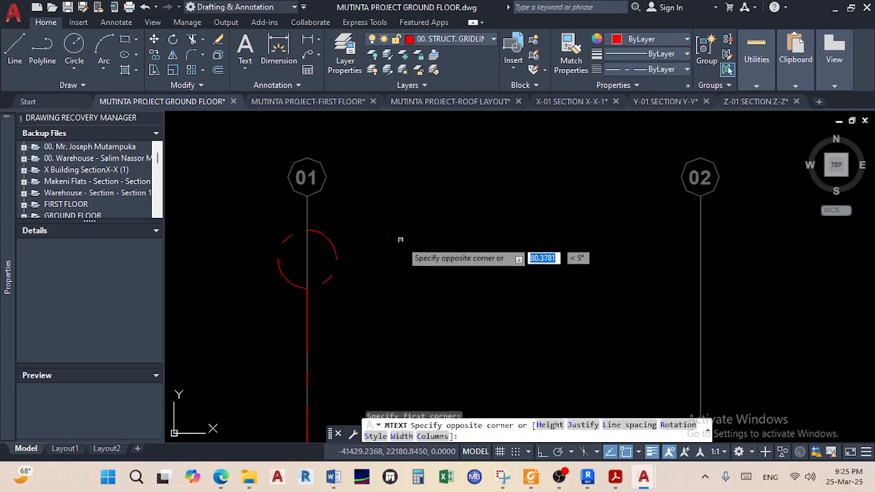
left_click(504, 301)
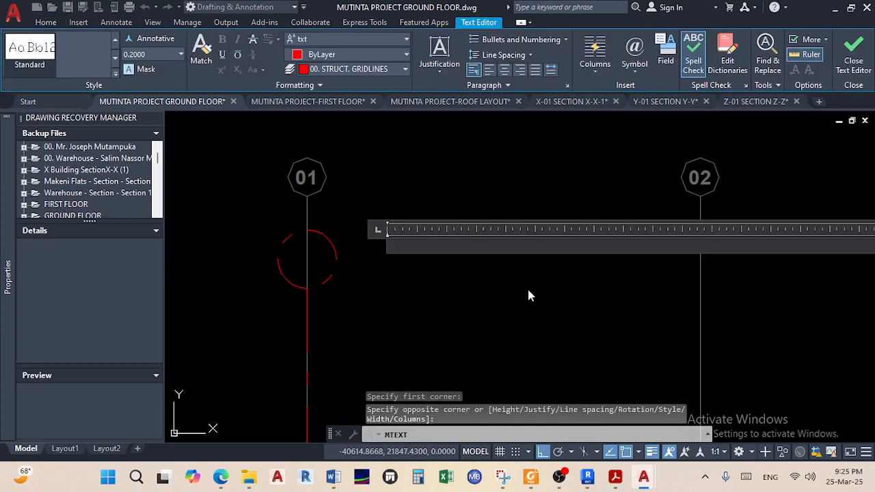
type("01")
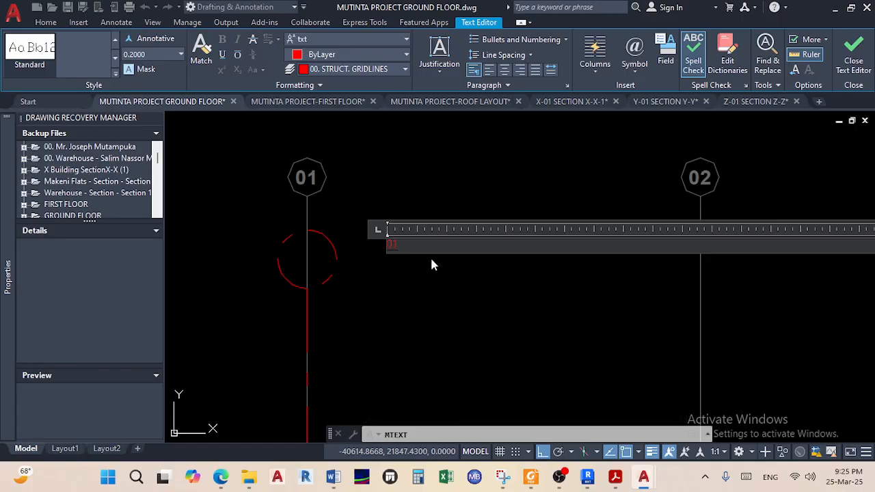
scroll(391, 260, "up", 10)
scroll(385, 252, "down", 10)
middle_click_drag(400, 265, 428, 297)
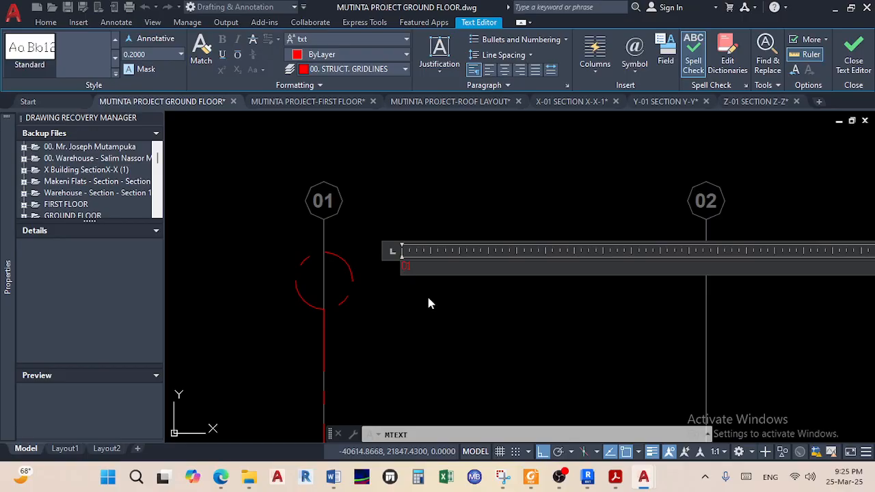
Set the 01 text's font to Arial Narrow and close the text editor
left_click(392, 41)
scroll(358, 135, "up", 3)
scroll(360, 138, "up", 20)
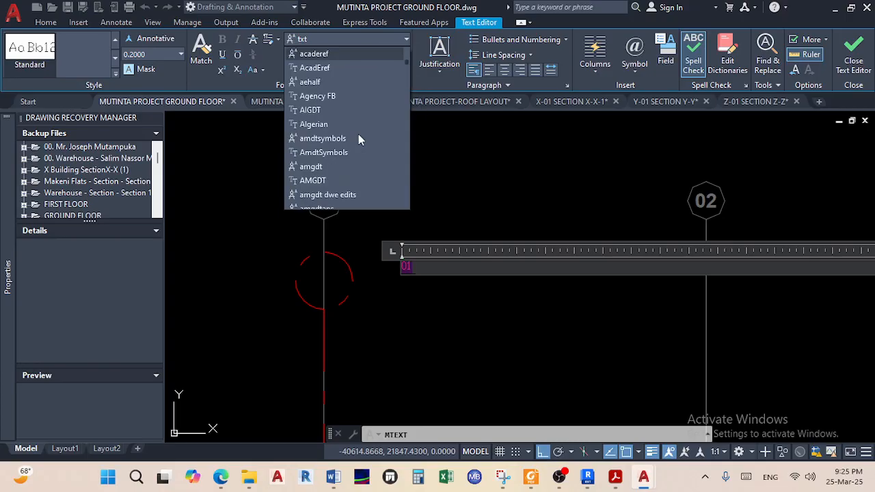
key("Down")
key("Down")
key("Down")
key("Down")
key("Down")
key("Down")
key("Down")
key("Down")
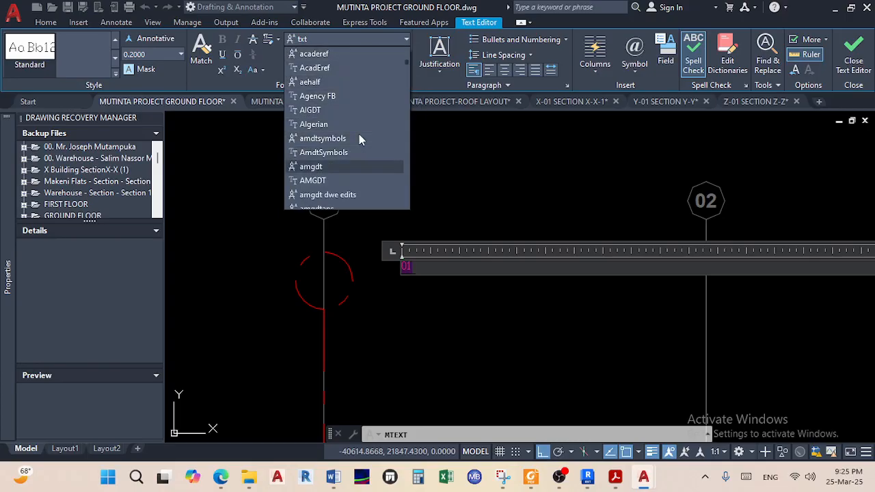
key("Down")
key("Down")
key("Down")
key("Down")
key("Down")
key("Down")
key("Down")
key("Down")
key("Down")
key("Down")
key("Down")
key("Down")
key("Down")
key("Down")
left_click(339, 164)
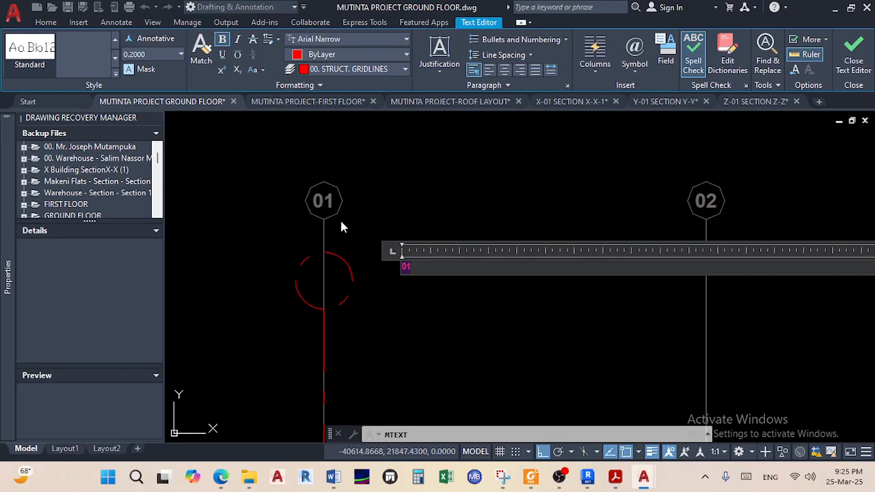
left_click(406, 287)
left_click(416, 293)
Set the selected 01 text's height to 200 in Properties
left_click(392, 235)
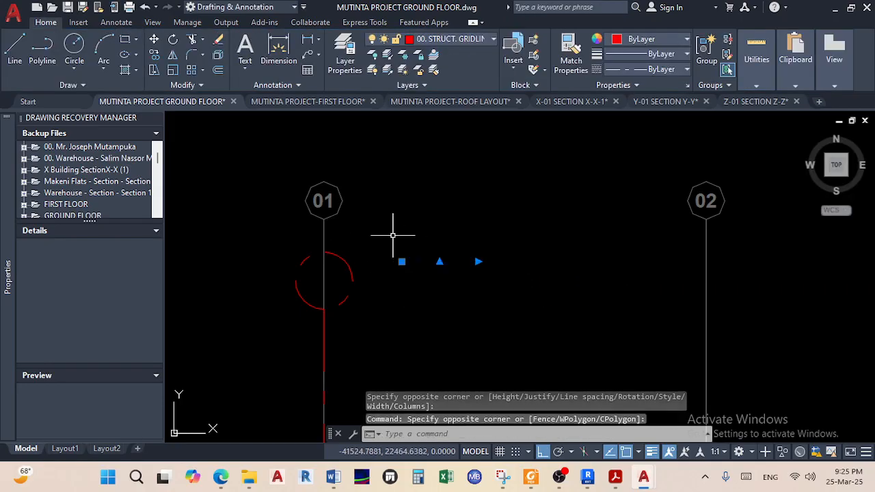
right_click(405, 259)
left_click(459, 438)
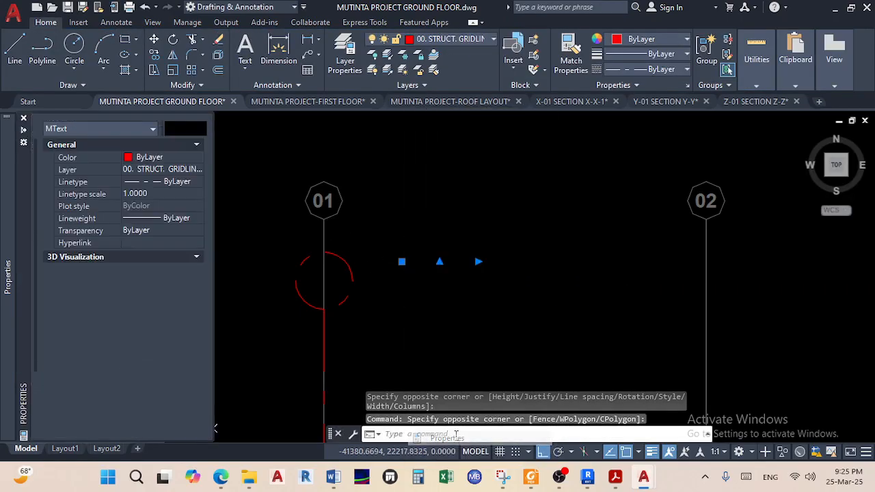
scroll(157, 383, "down", 3)
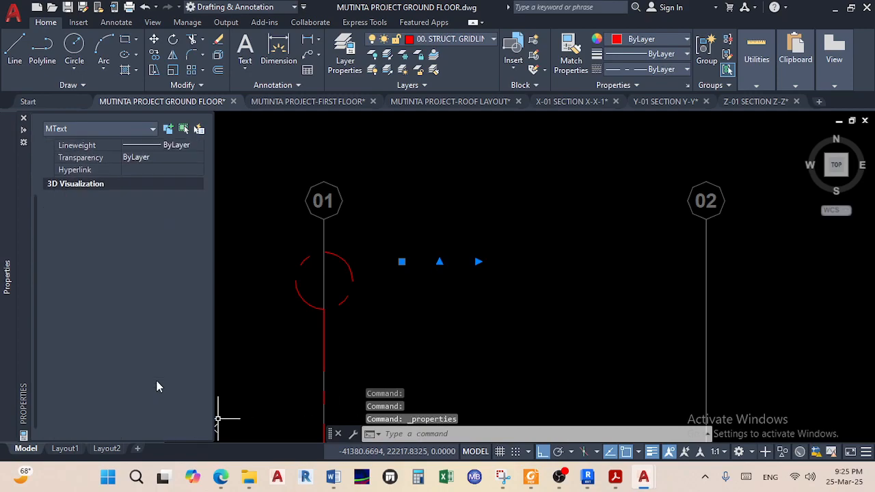
left_click(167, 284)
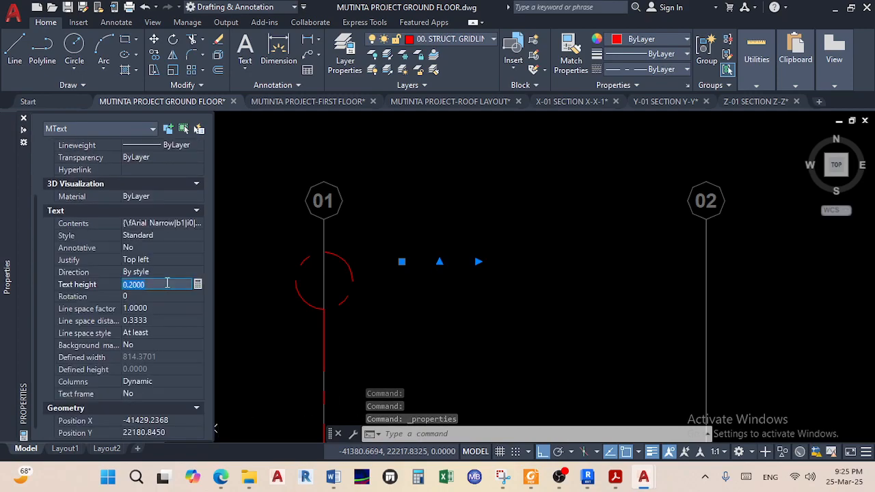
type("200")
key("Tab")
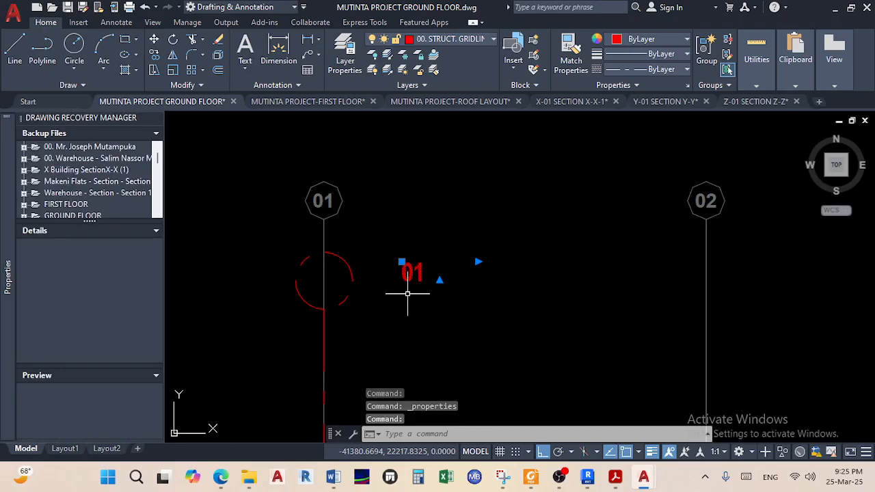
Reselect the 01 label and raise its text height to 300
right_click(422, 273)
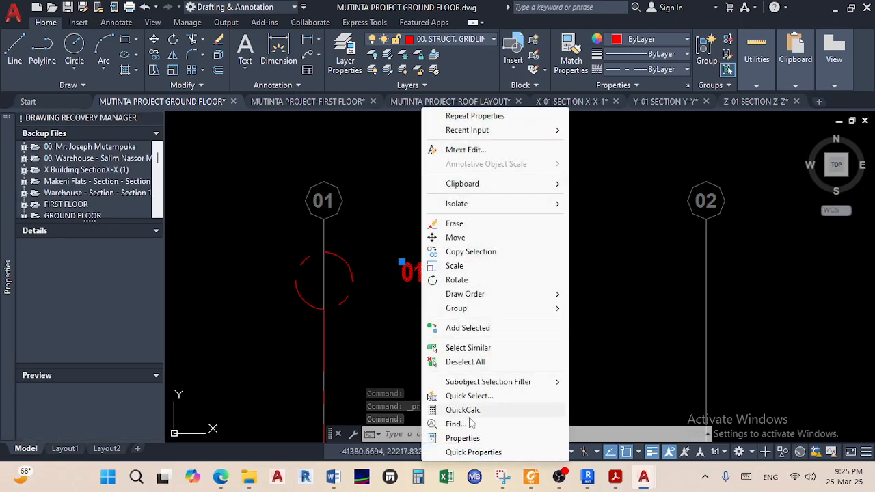
left_click(492, 438)
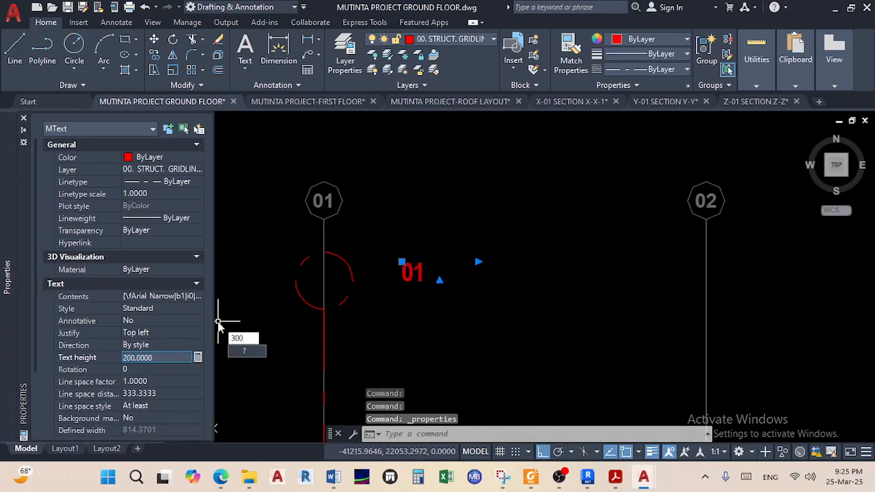
key("Escape")
key("Escape")
key("Escape")
left_click(442, 306)
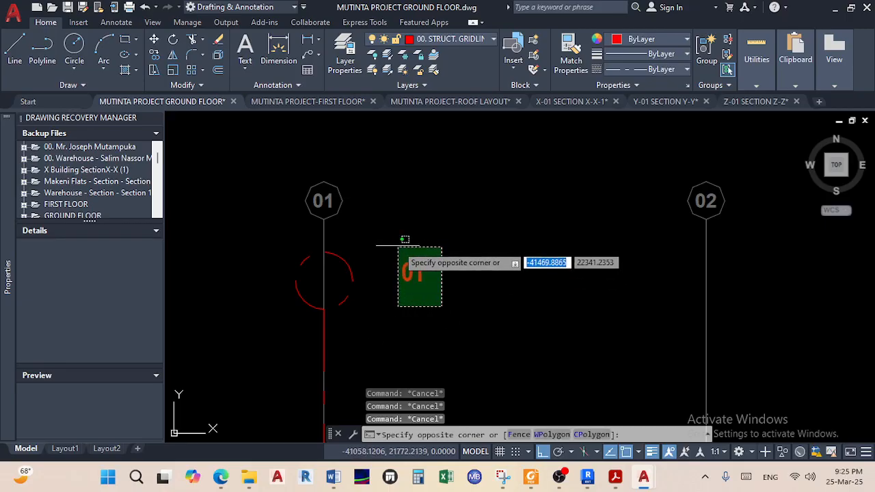
left_click(396, 244)
right_click(417, 267)
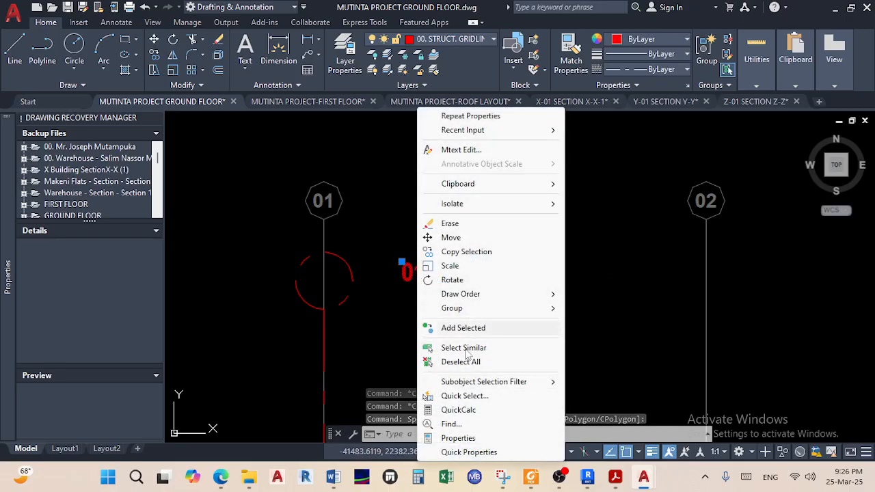
left_click(458, 438)
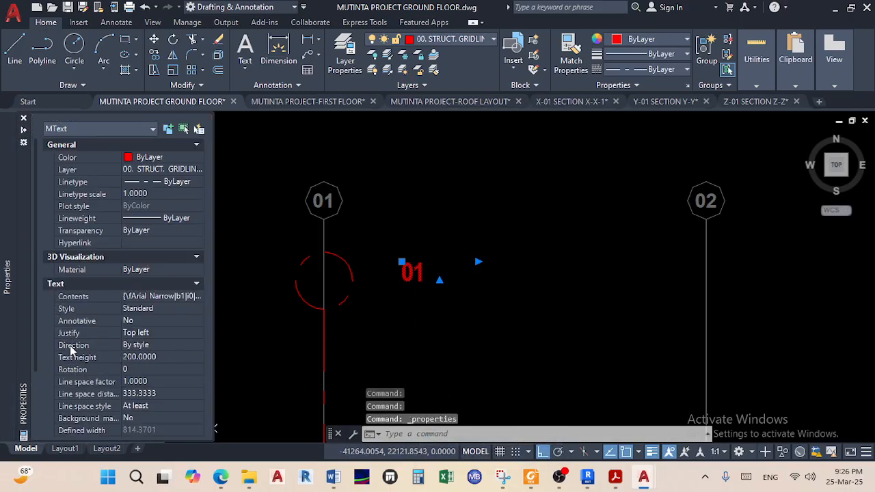
left_click(176, 358)
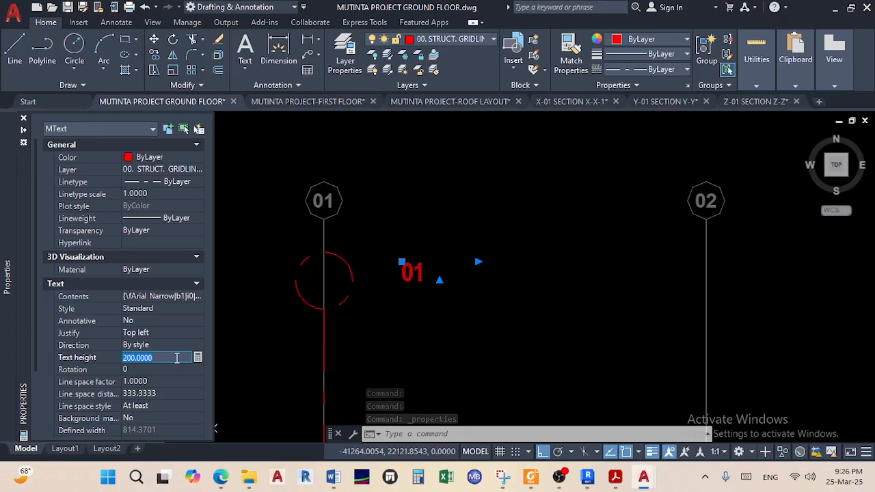
key("Tab")
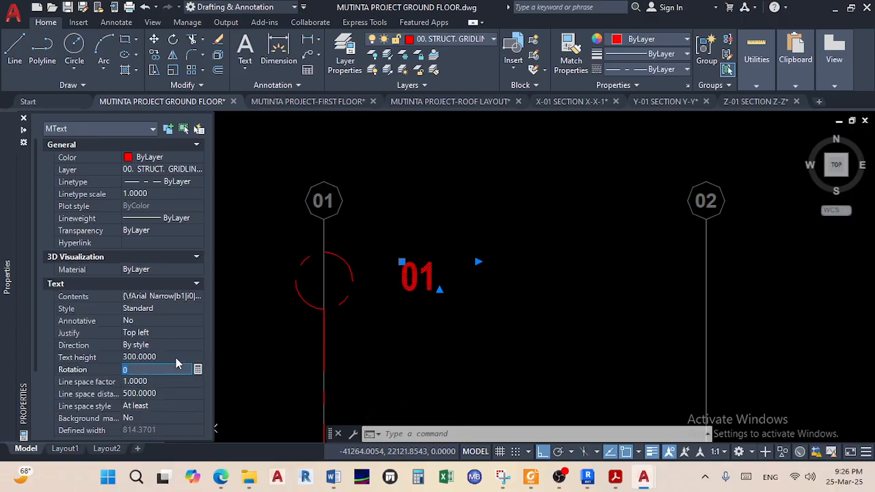
key("Escape")
left_click(438, 296)
Copy the 01 label with Ortho off, placing it centred inside the gridline 01 circle
left_click(404, 250)
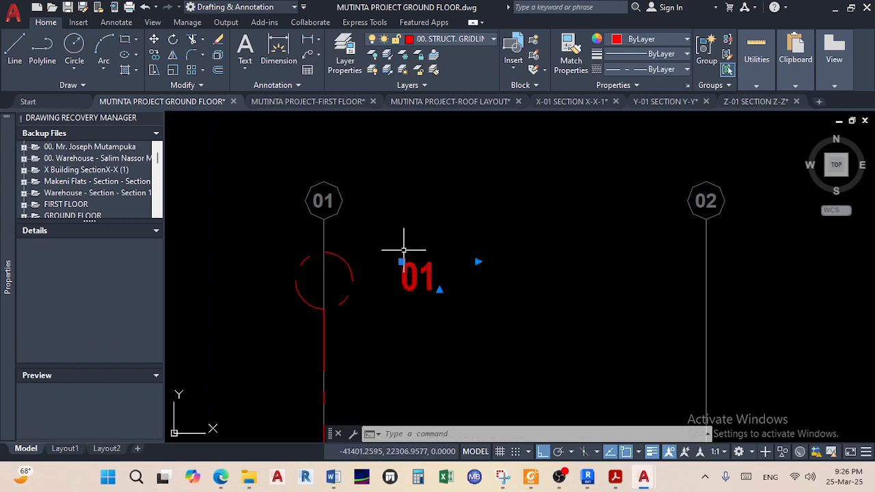
left_click(155, 56)
left_click(419, 277)
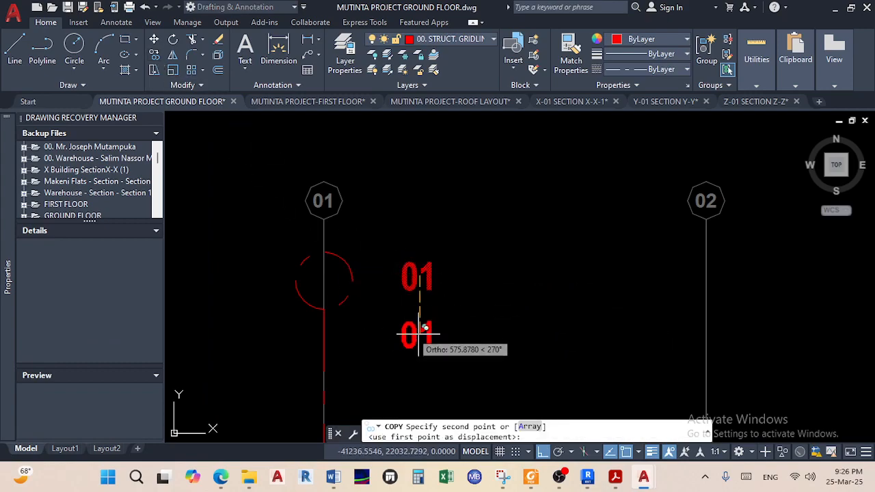
left_click(542, 451)
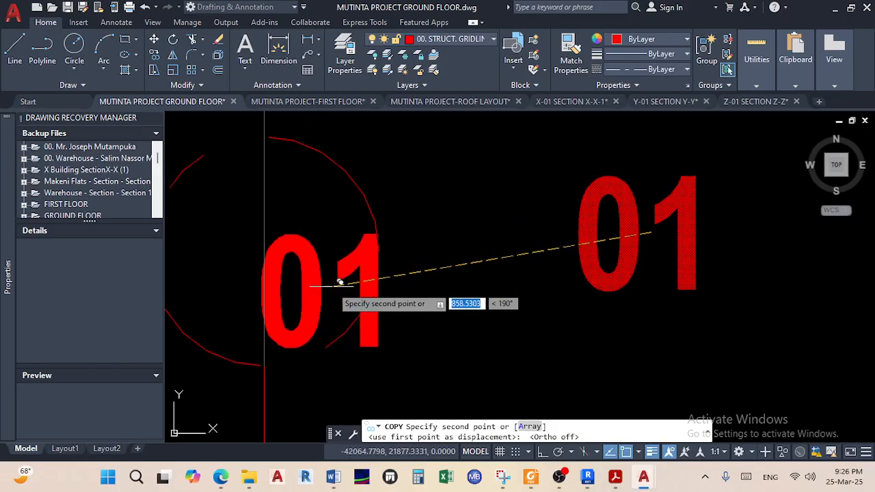
scroll(343, 290, "up", 5)
scroll(280, 249, "down", 2)
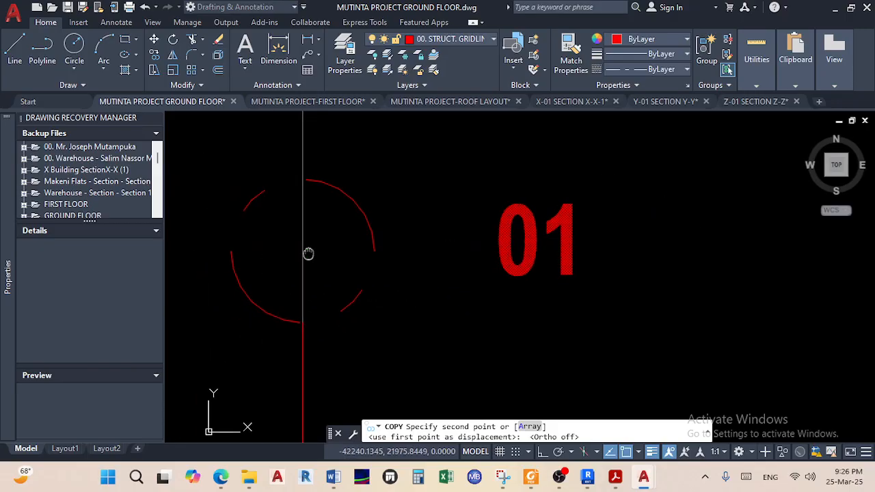
left_click(302, 252)
right_click(455, 310)
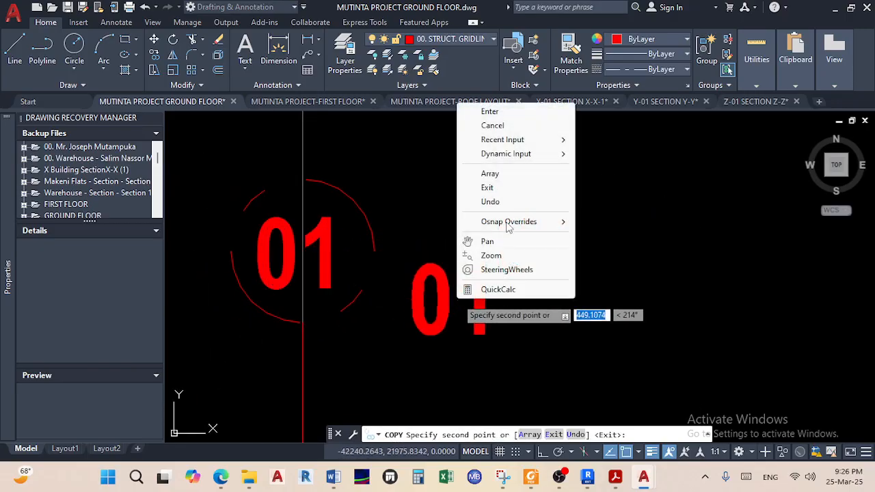
left_click(482, 111)
scroll(462, 283, "down", 4)
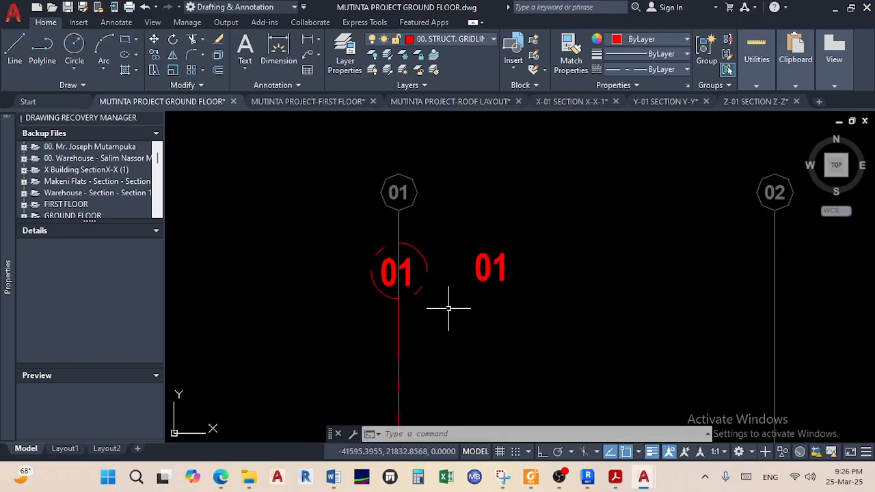
Select the loose 01 label beside the circle for removal
left_click(535, 325)
left_click(472, 226)
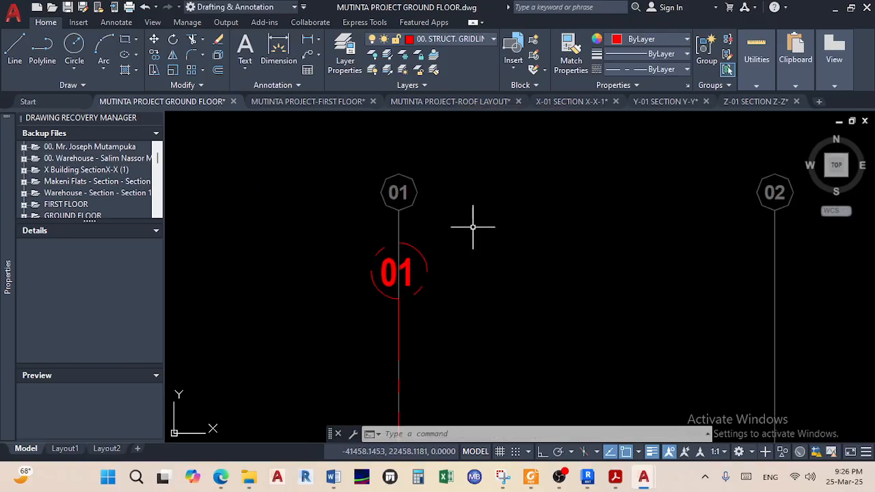
scroll(414, 270, "up", 4)
Copy the red 01 circle and its label to the bottom endpoint of gridline 01
left_click(451, 312)
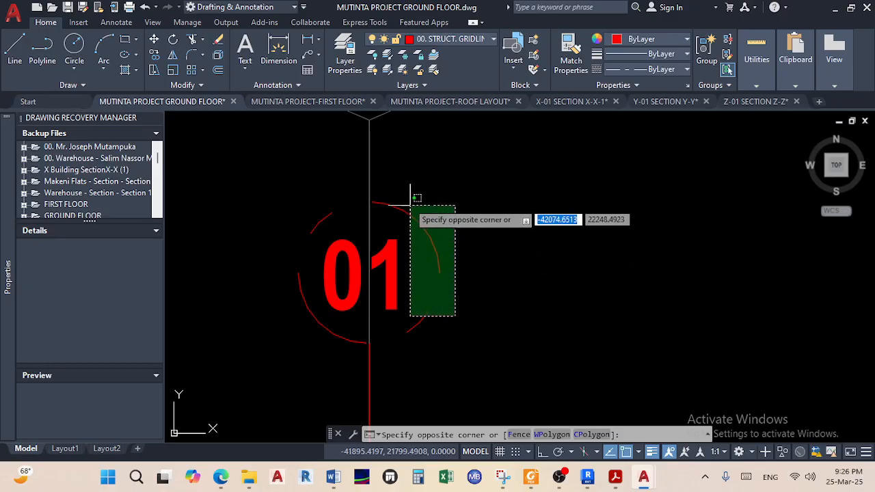
left_click(392, 191)
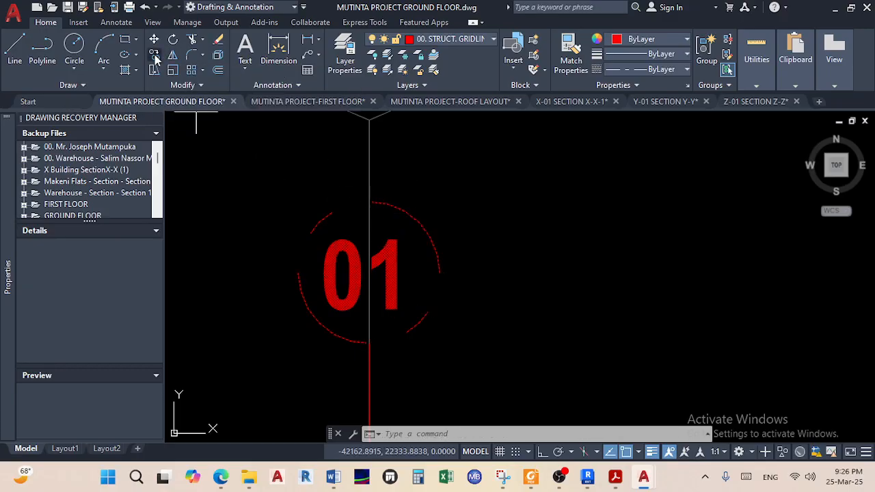
left_click(153, 56)
left_click(369, 202)
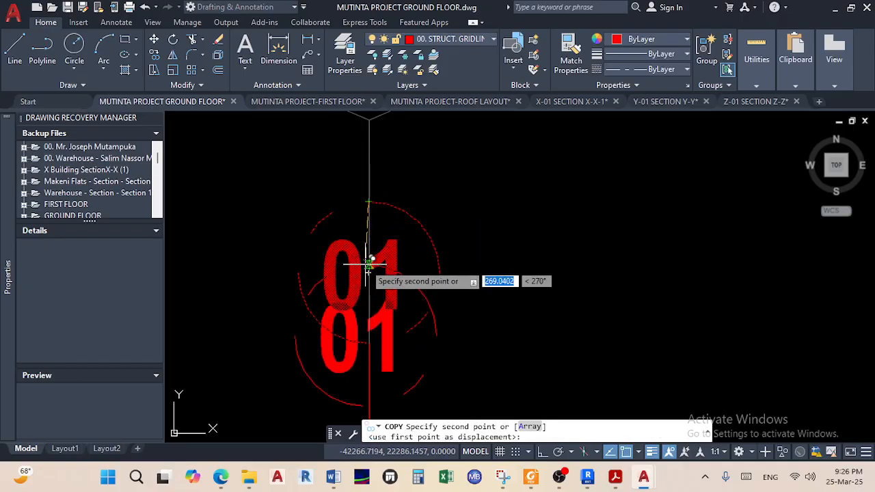
scroll(371, 264, "down", 5)
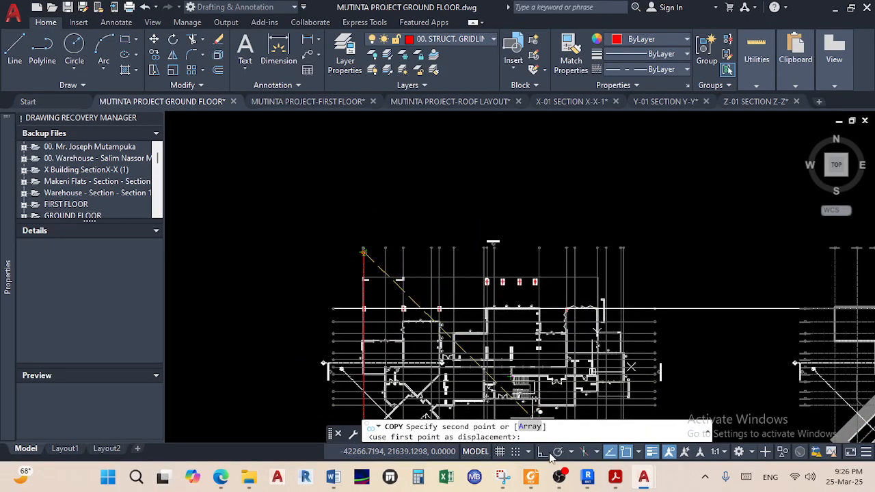
scroll(403, 307, "down", 6)
scroll(404, 330, "up", 6)
scroll(371, 248, "up", 6)
scroll(371, 257, "up", 7)
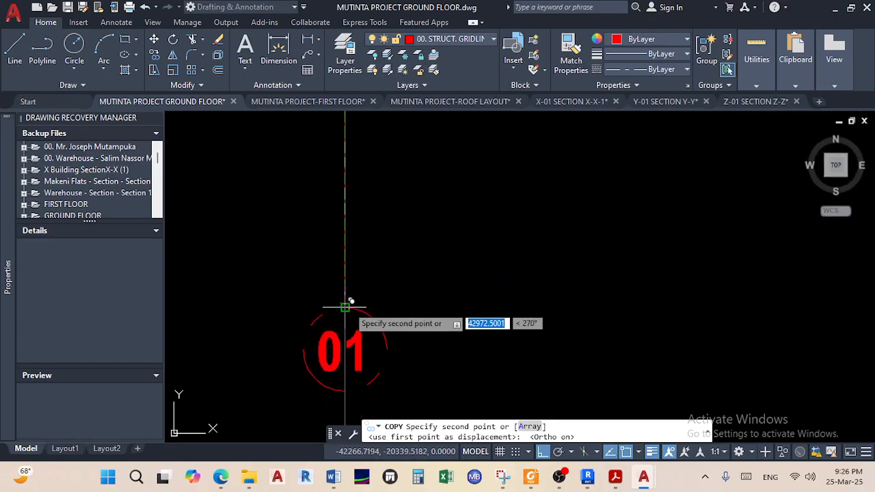
left_click(346, 306)
key("Return")
scroll(453, 289, "down", 8)
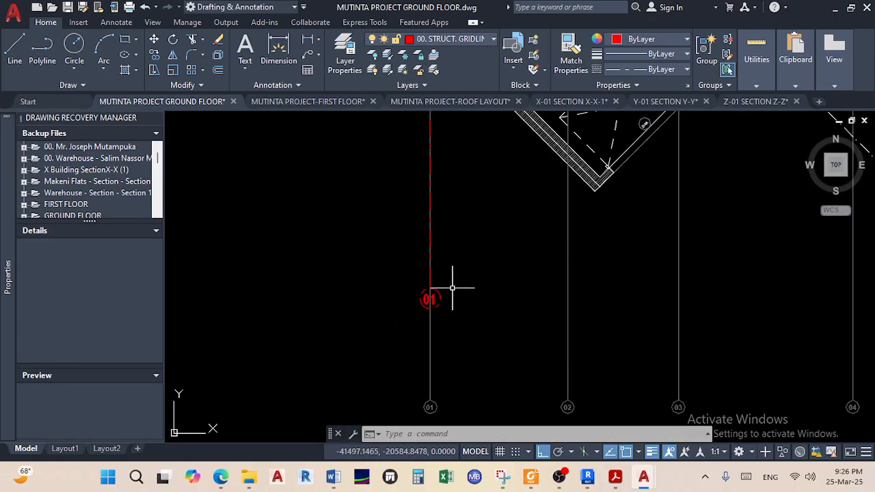
scroll(461, 271, "down", 5)
scroll(401, 250, "up", 10)
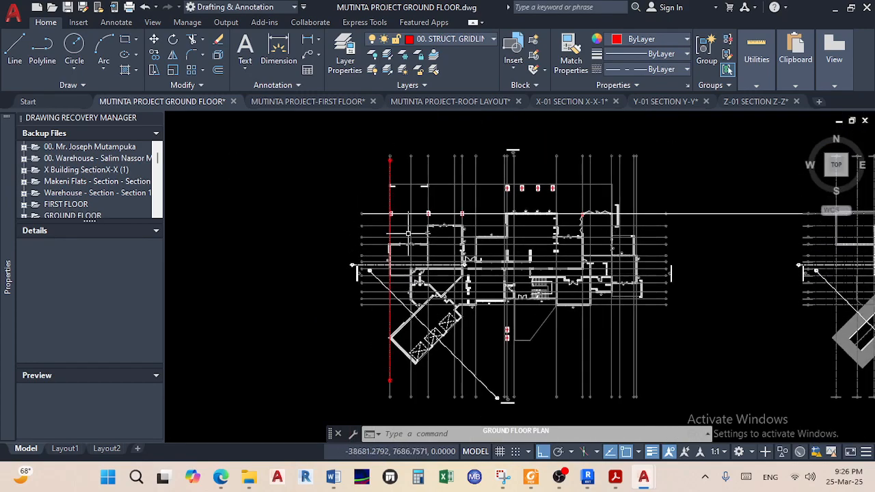
scroll(402, 250, "down", 5)
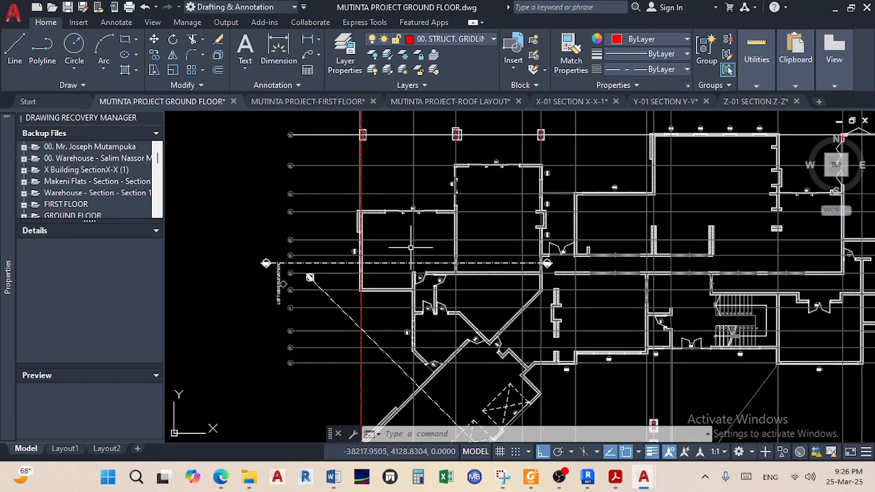
scroll(361, 216, "up", 6)
scroll(476, 259, "down", 2)
middle_click_drag(476, 259, 431, 186)
scroll(494, 301, "up", 2)
scroll(495, 302, "up", 4)
mouse_move(496, 324)
middle_mouse_down()
mouse_move(475, 259)
mouse_move(429, 205)
middle_mouse_up()
scroll(474, 258, "down", 6)
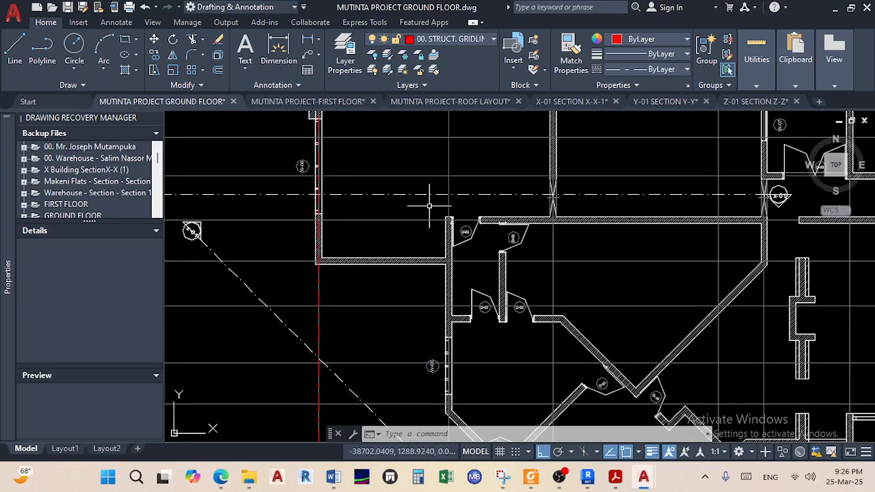
scroll(441, 225, "up", 3)
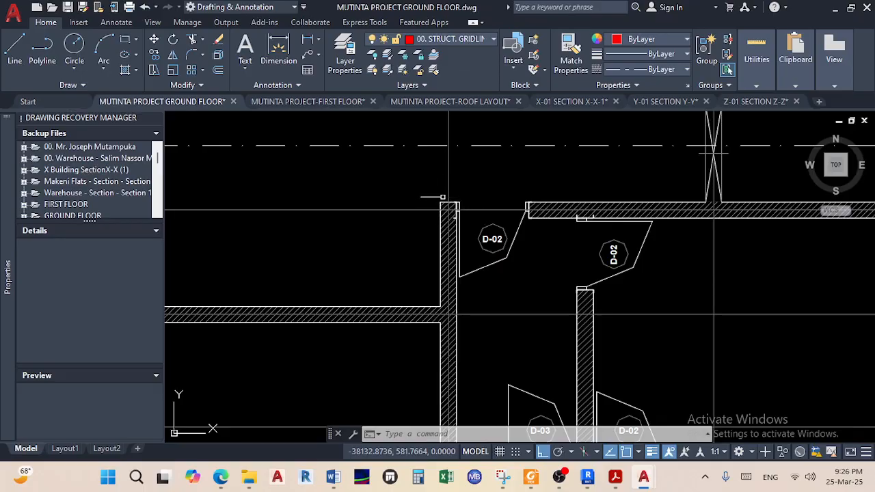
scroll(438, 202, "up", 2)
scroll(434, 205, "down", 7)
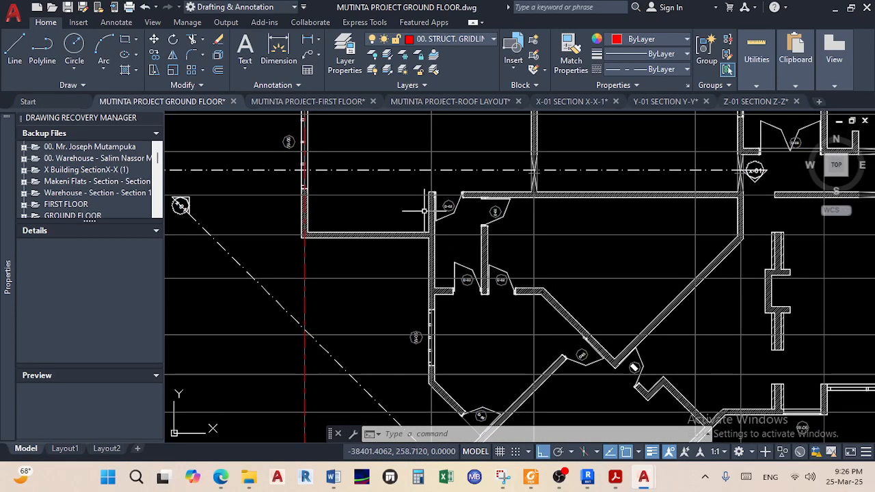
mouse_move(430, 204)
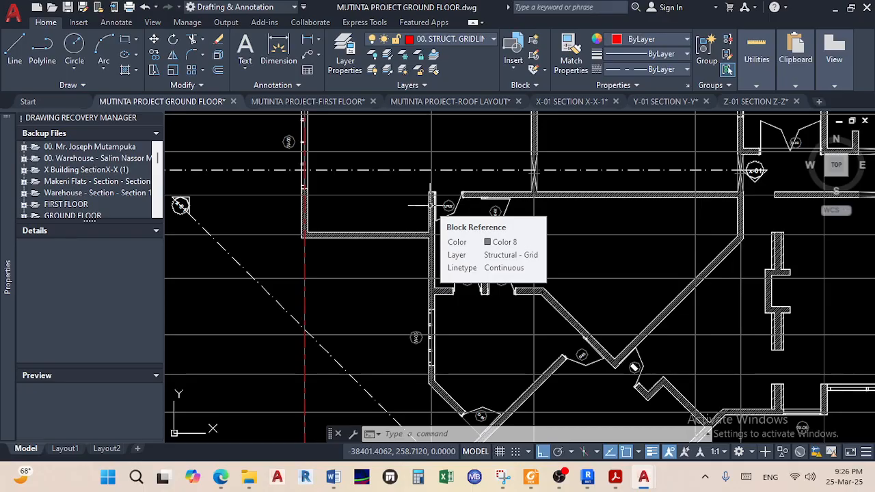
scroll(423, 203, "down", 2)
mouse_move(423, 203)
middle_mouse_down()
mouse_move(391, 253)
mouse_move(382, 234)
middle_mouse_up()
scroll(383, 266, "down", 2)
scroll(390, 224, "up", 4)
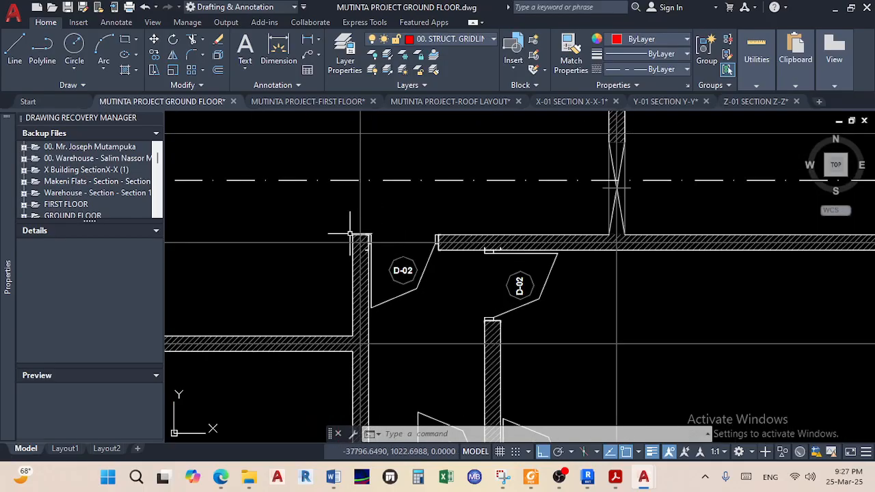
scroll(350, 225, "down", 5)
middle_click_drag(351, 231, 347, 273)
scroll(347, 267, "up", 4)
scroll(347, 263, "down", 2)
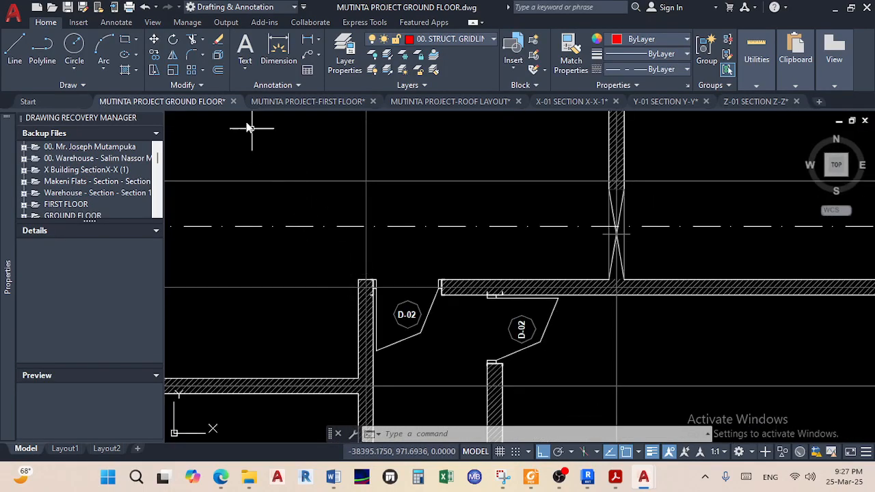
Draw a vertical line from the hatched column's midpoint, with Ortho on, up to just below bubble 02
left_click(14, 47)
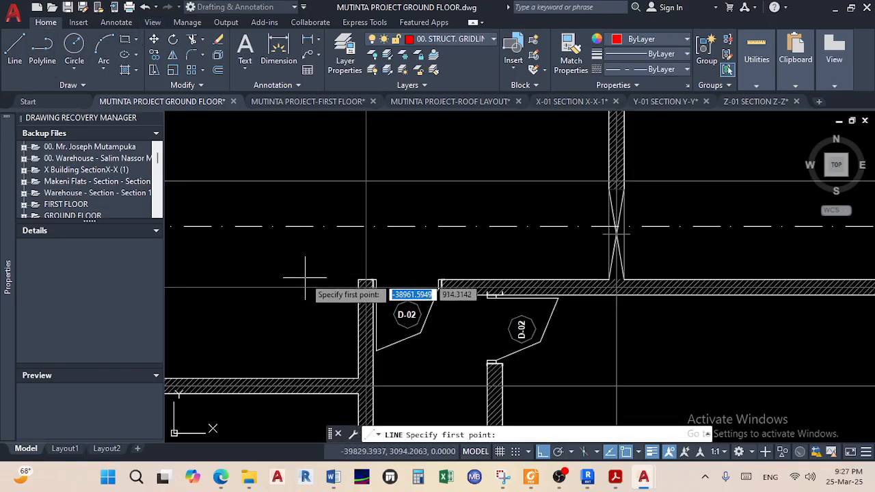
right_click(311, 274, "shift")
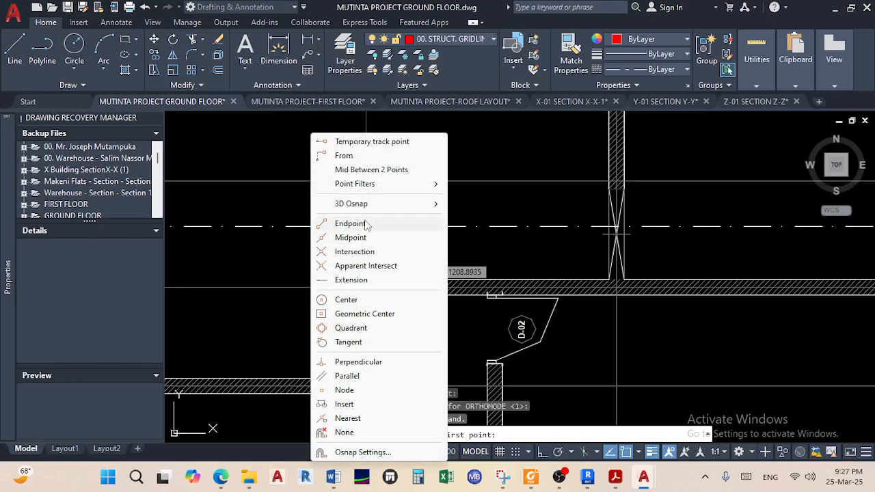
left_click(360, 169)
scroll(351, 294, "up", 4)
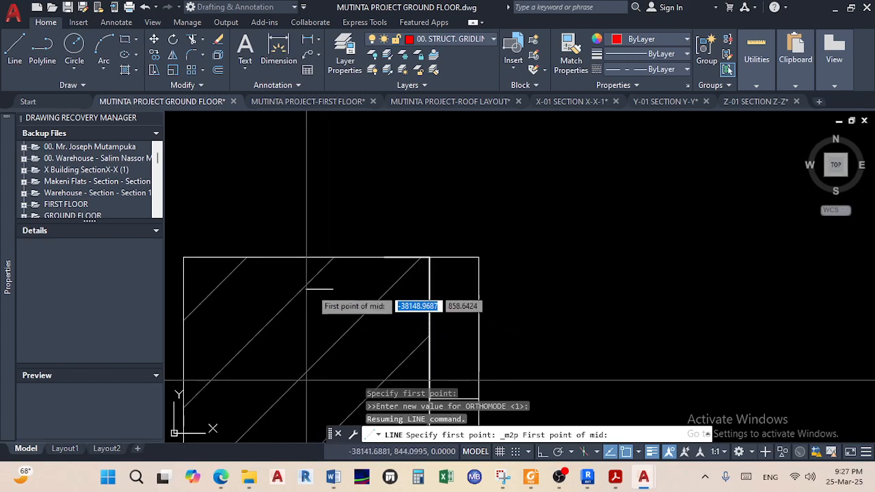
left_click(183, 258)
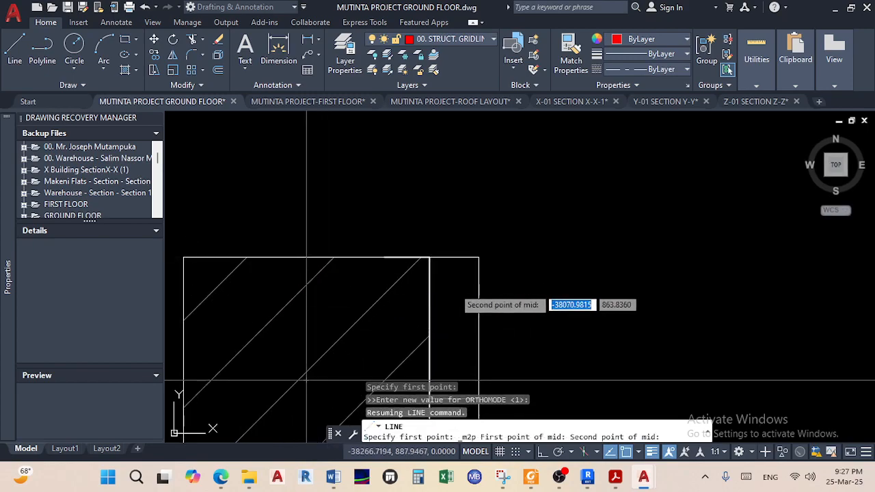
left_click(429, 257)
scroll(328, 223, "down", 10)
middle_click_drag(318, 207, 342, 398)
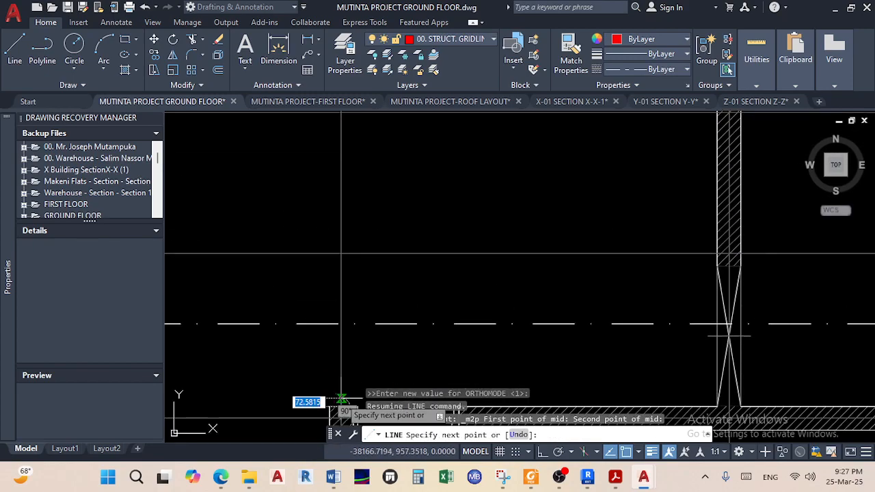
left_click(542, 452)
scroll(361, 210, "down", 8)
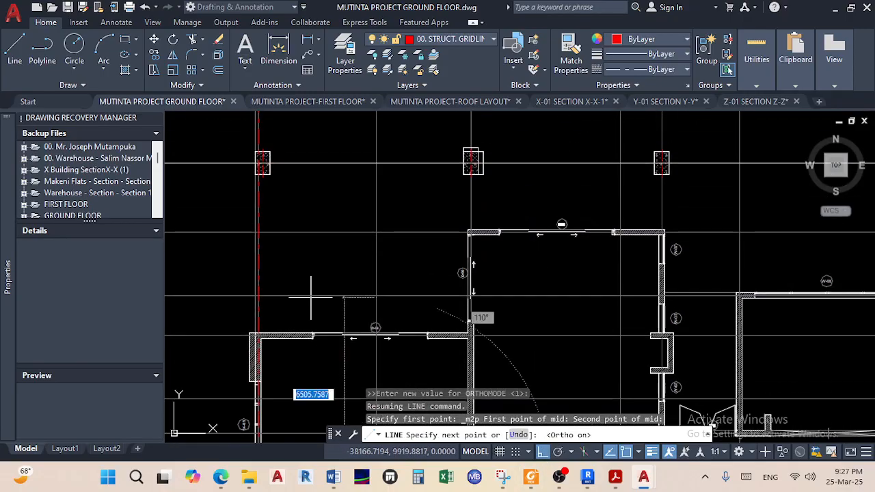
scroll(357, 239, "up", 6)
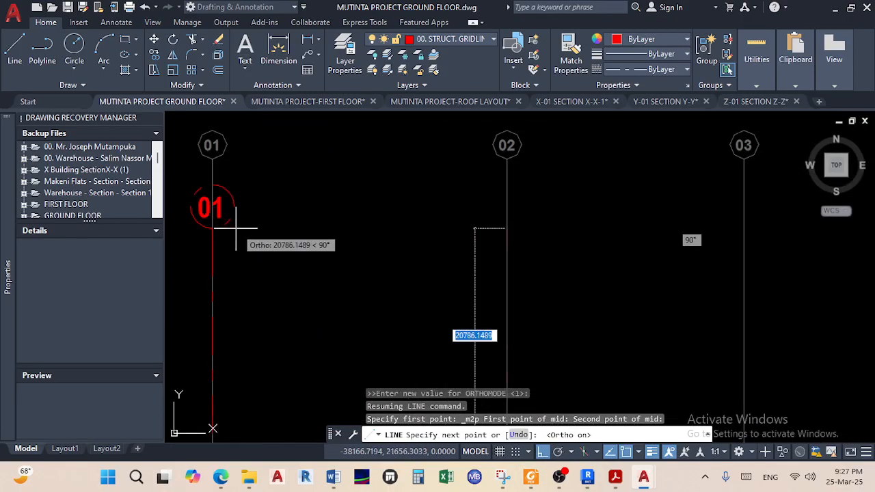
left_click(506, 230)
right_click(537, 241)
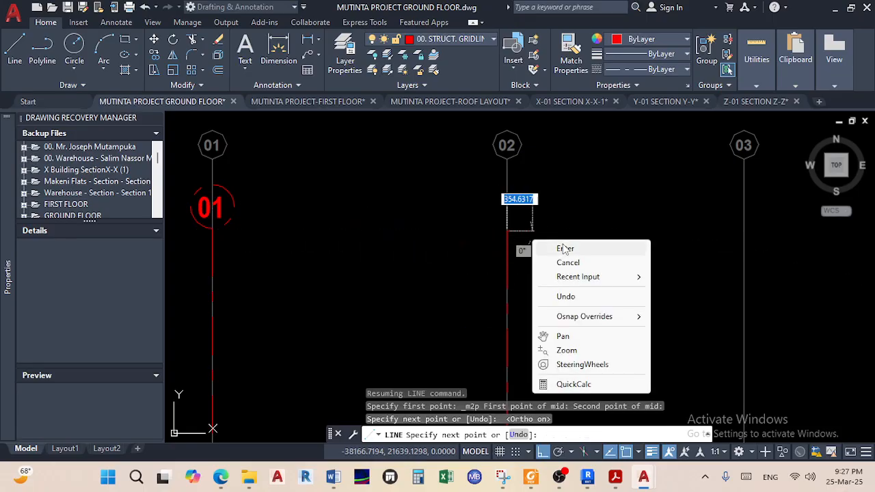
left_click(566, 250)
scroll(544, 301, "down", 5)
scroll(544, 300, "up", 8)
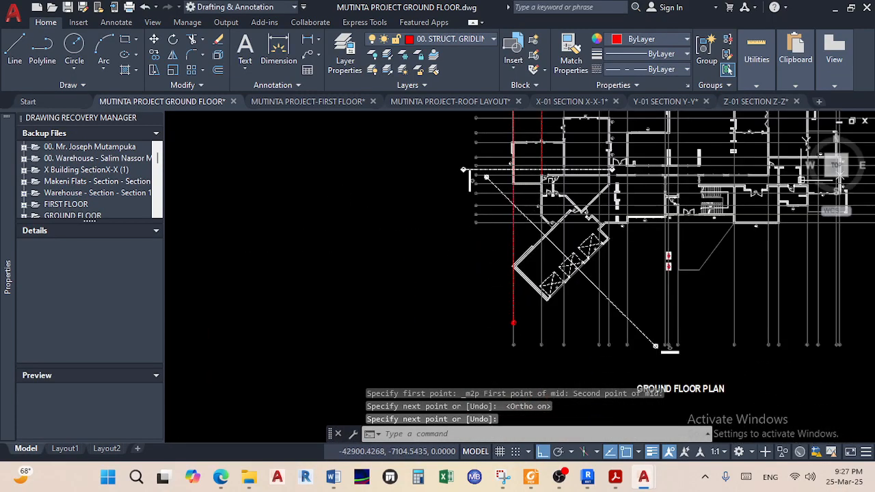
key("Return")
Stretch the new gridline's bottom end down past the diagonal wing
left_click(451, 336)
scroll(464, 355, "down", 6)
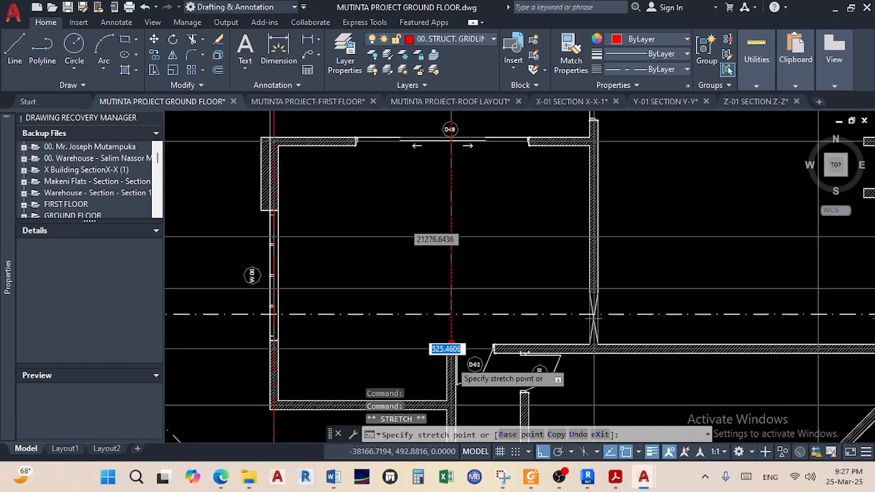
scroll(409, 328, "up", 3)
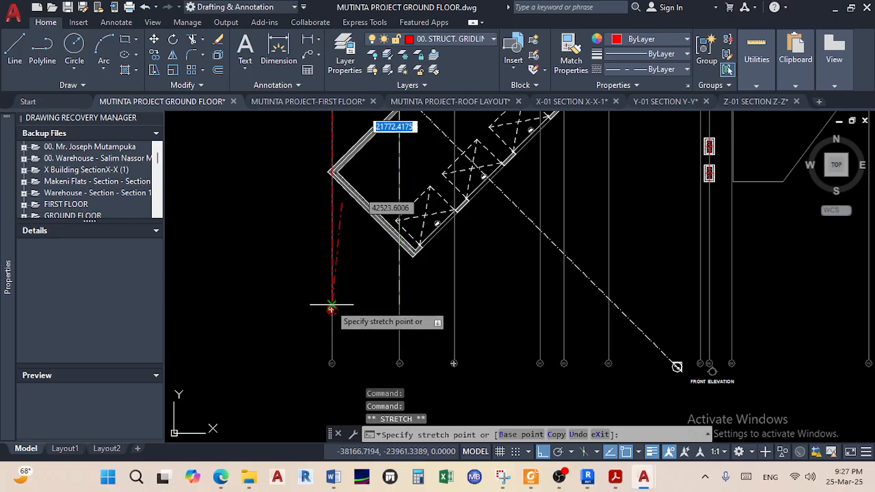
left_click(379, 304)
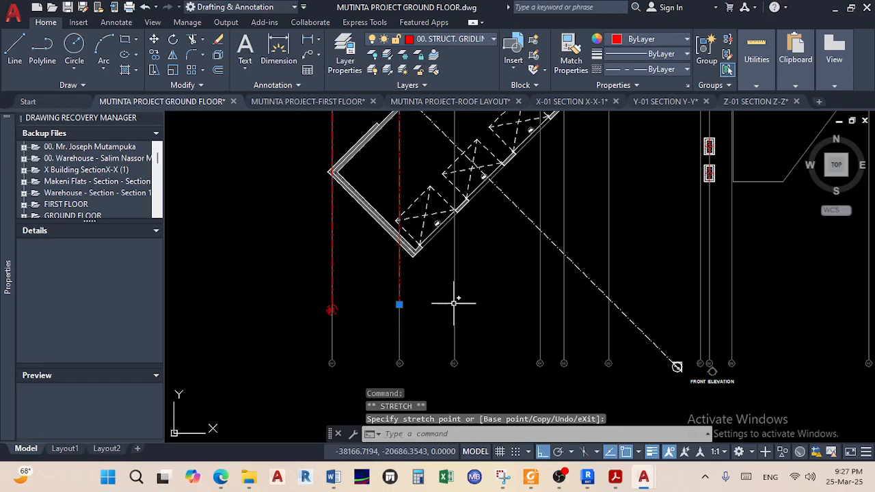
key("Escape")
scroll(463, 292, "down", 5)
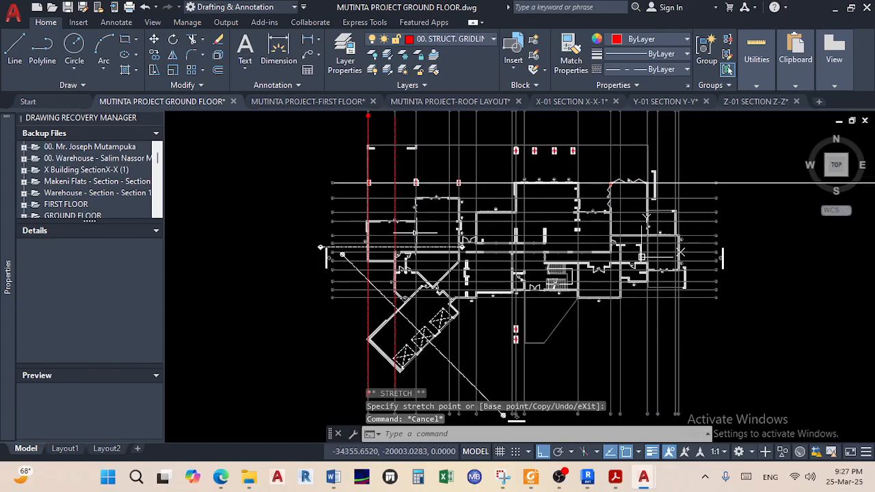
scroll(430, 250, "up", 6)
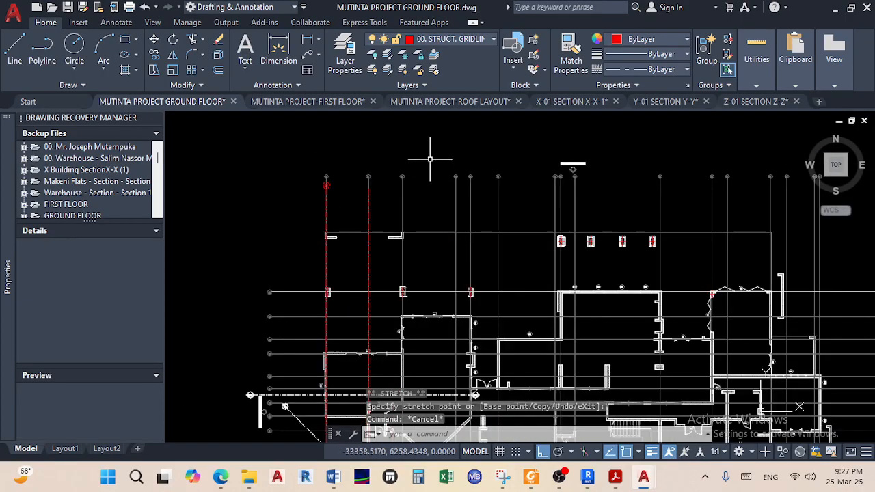
Draw a vertical line from midway between the hatched column corners up to just below bubble 03
scroll(378, 233, "down", 4)
mouse_move(353, 362)
middle_mouse_down()
mouse_move(394, 293)
mouse_move(409, 200)
middle_mouse_up()
scroll(433, 209, "up", 2)
scroll(369, 241, "up", 6)
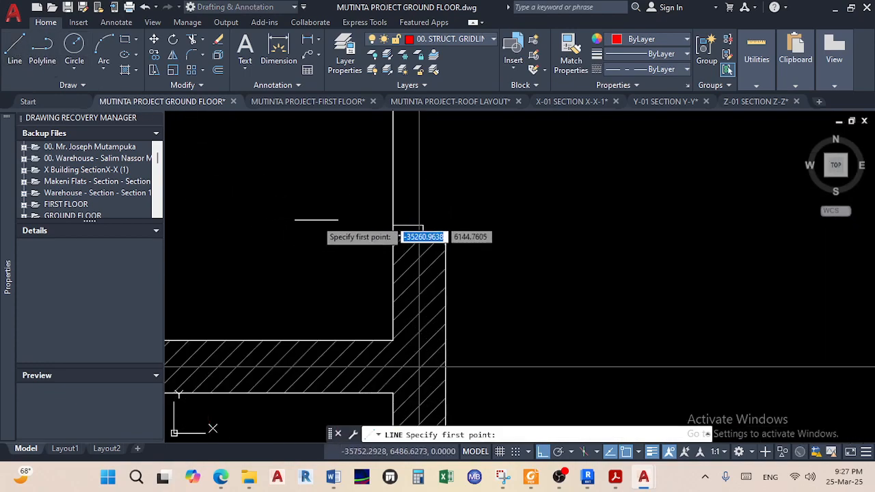
right_click(324, 224, "shift")
left_click(387, 170)
scroll(396, 230, "up", 3)
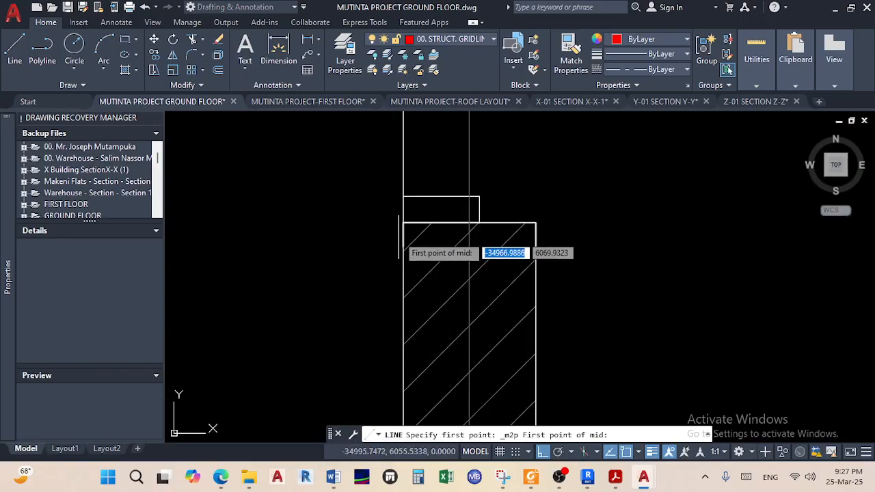
left_click(403, 222)
left_click(535, 222)
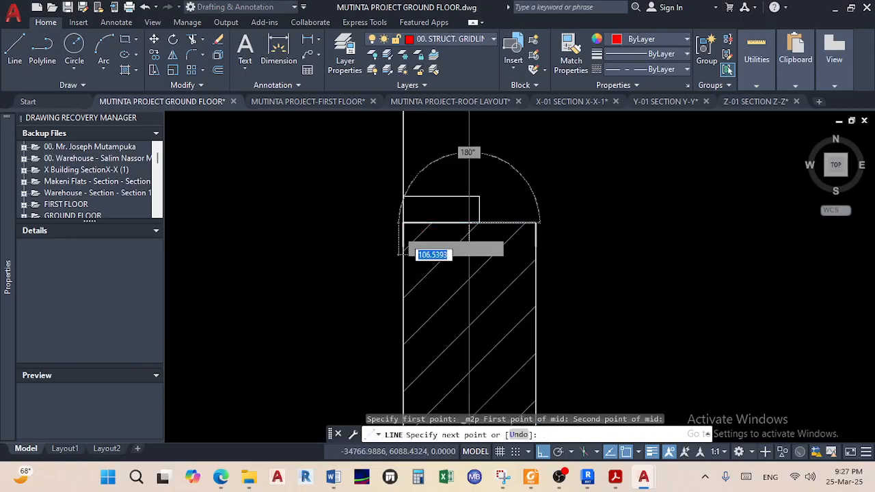
scroll(400, 234, "down", 5)
scroll(423, 308, "down", 6)
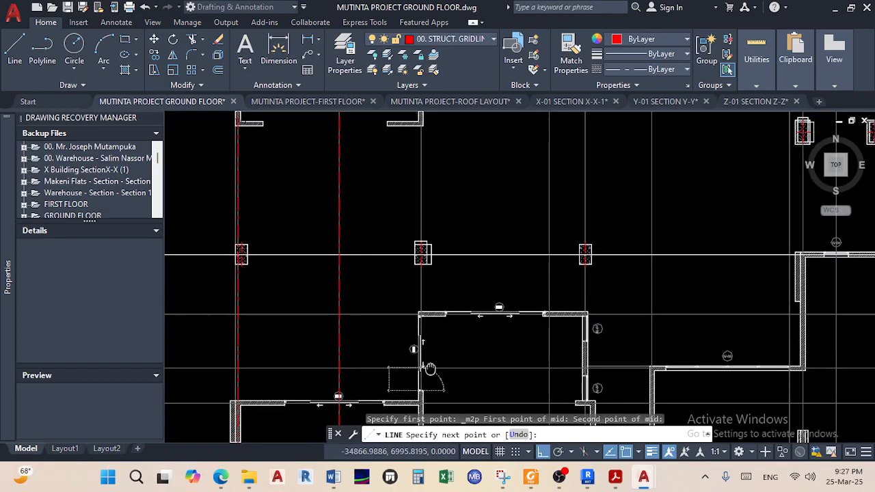
scroll(395, 300, "up", 6)
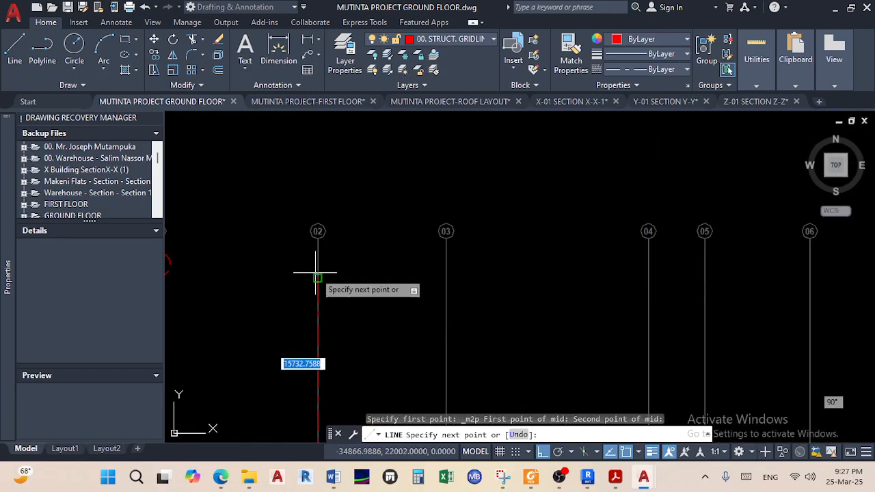
left_click(445, 278)
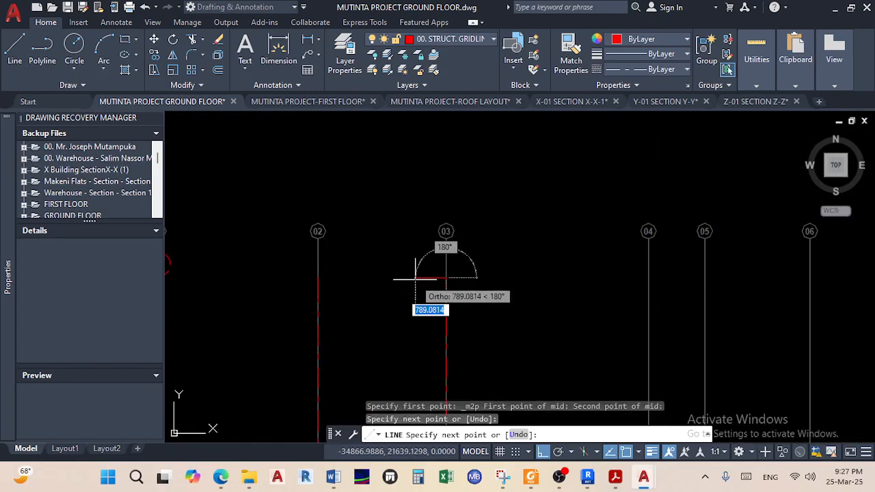
right_click(417, 281)
left_click(449, 289)
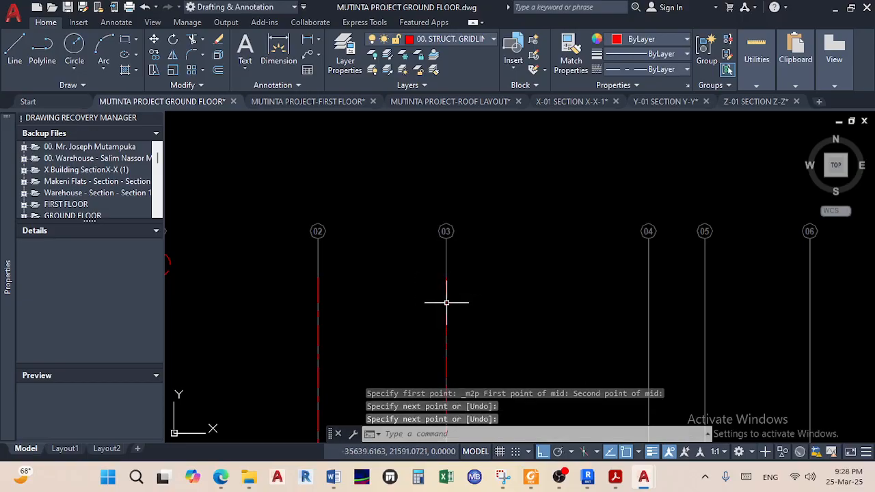
Stretch the grid 03 line's bottom end down past the diagonal wing
scroll(441, 314, "down", 5)
scroll(438, 273, "up", 3)
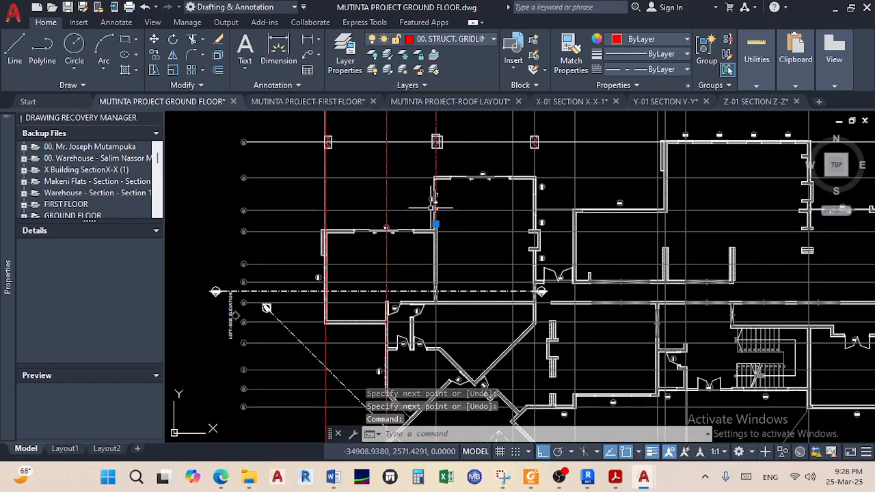
scroll(436, 320, "down", 3)
scroll(438, 342, "up", 6)
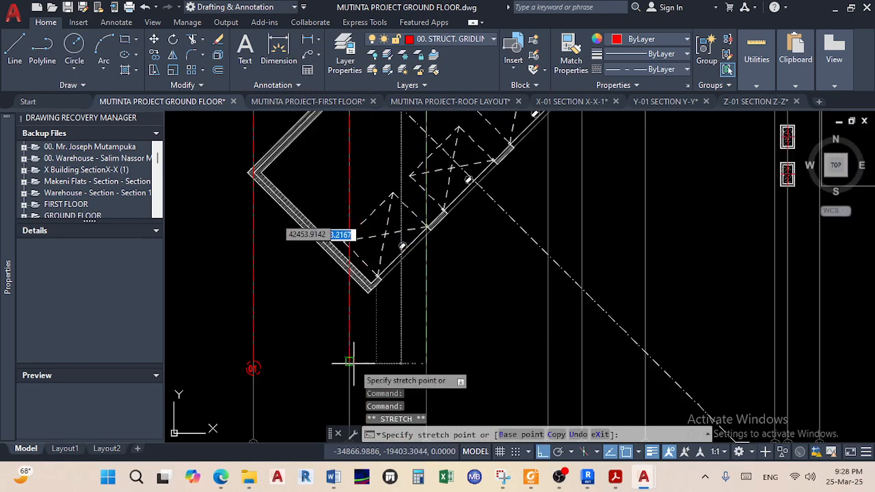
left_click(400, 360)
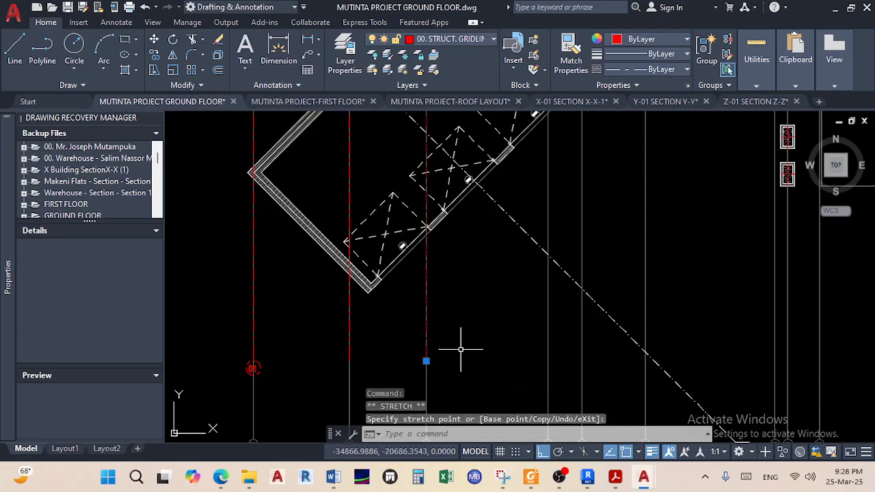
key("Escape")
key("Escape")
scroll(460, 349, "down", 5)
scroll(415, 186, "up", 6)
scroll(416, 181, "down", 3)
scroll(411, 289, "down", 3)
scroll(418, 231, "up", 3)
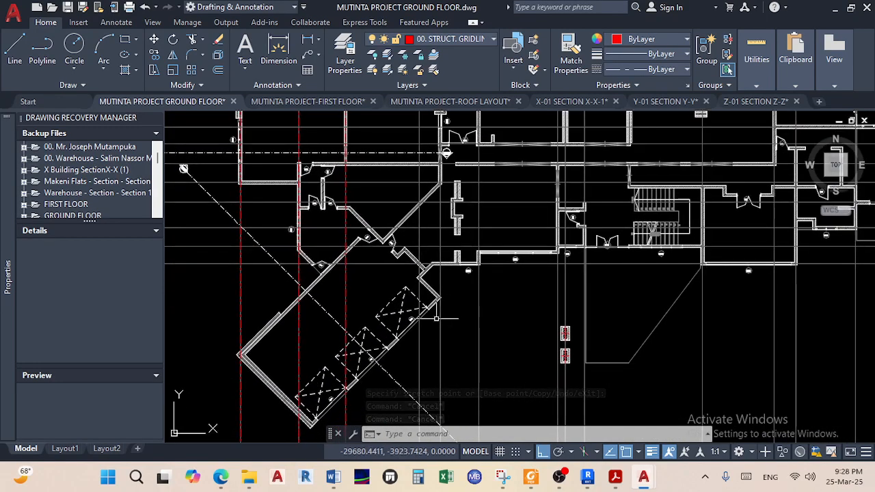
scroll(445, 151, "down", 3)
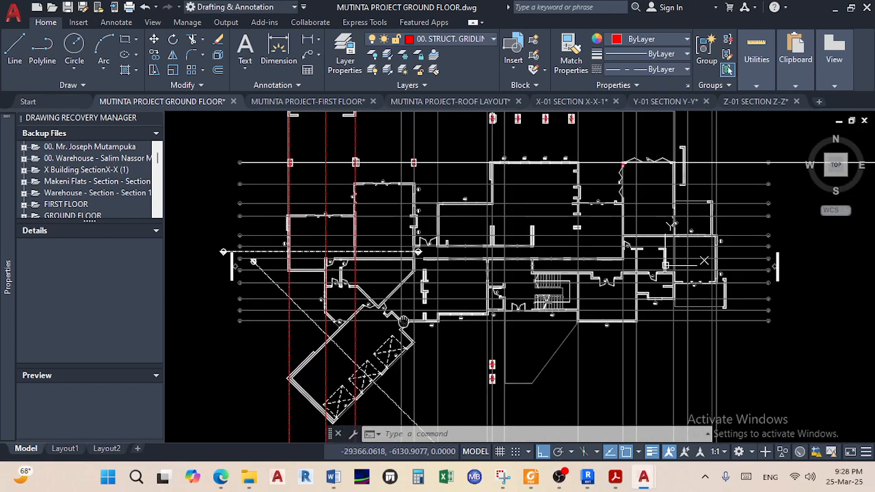
scroll(683, 168, "up", 1)
scroll(372, 270, "up", 6)
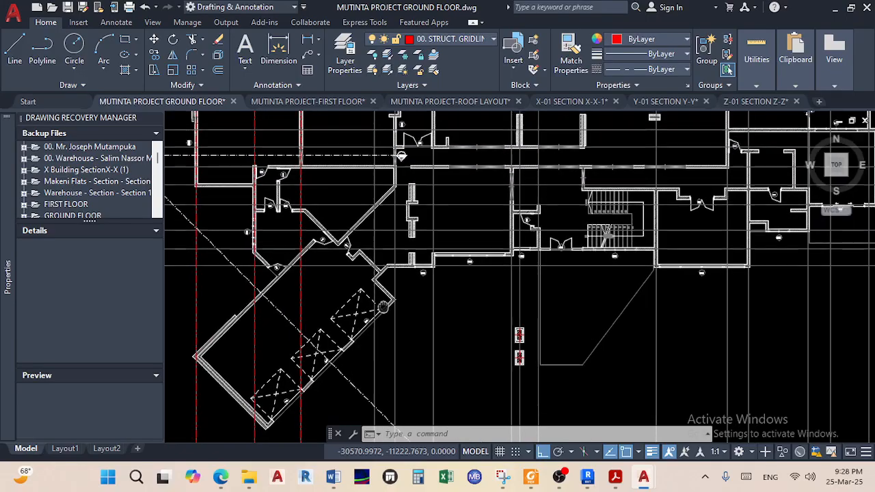
scroll(377, 265, "down", 3)
scroll(350, 265, "up", 5)
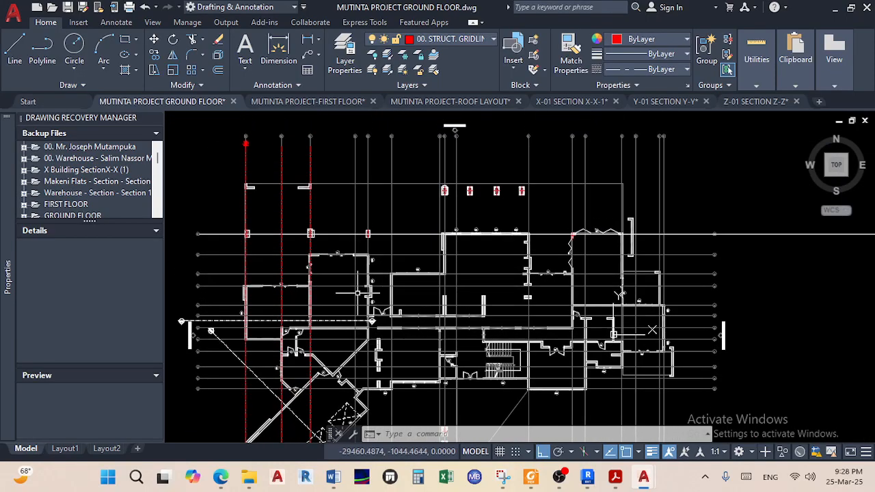
scroll(351, 265, "down", 4)
scroll(373, 267, "up", 2)
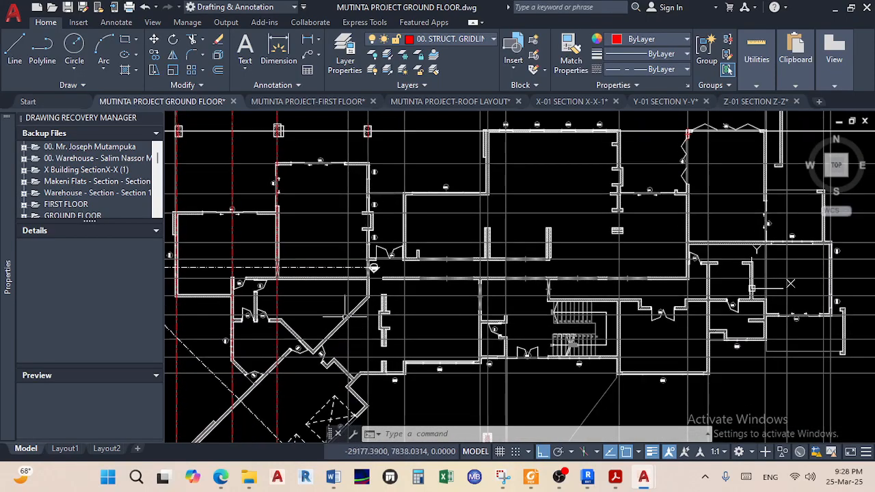
scroll(333, 269, "down", 4)
scroll(428, 225, "up", 4)
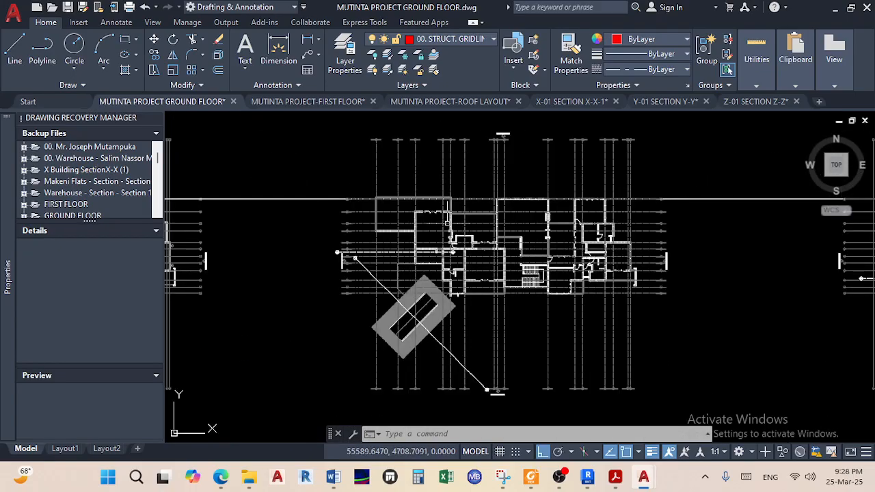
scroll(486, 219, "up", 5)
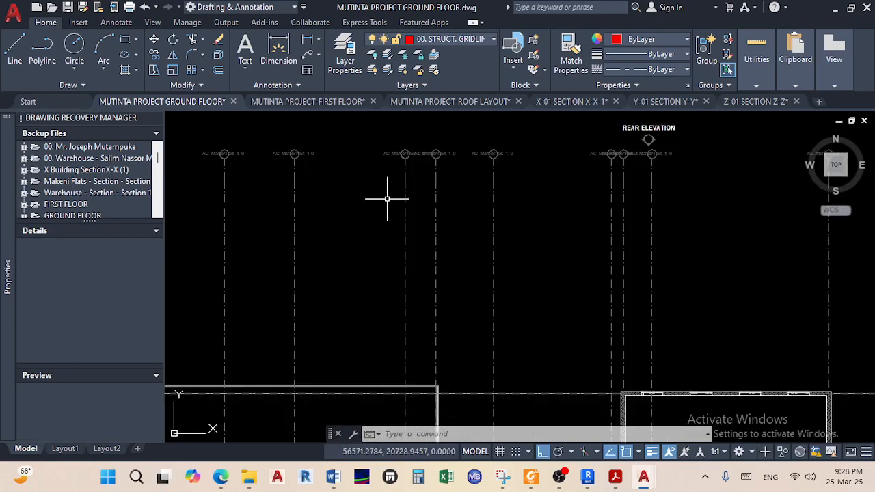
scroll(323, 245, "down", 3)
scroll(384, 250, "up", 6)
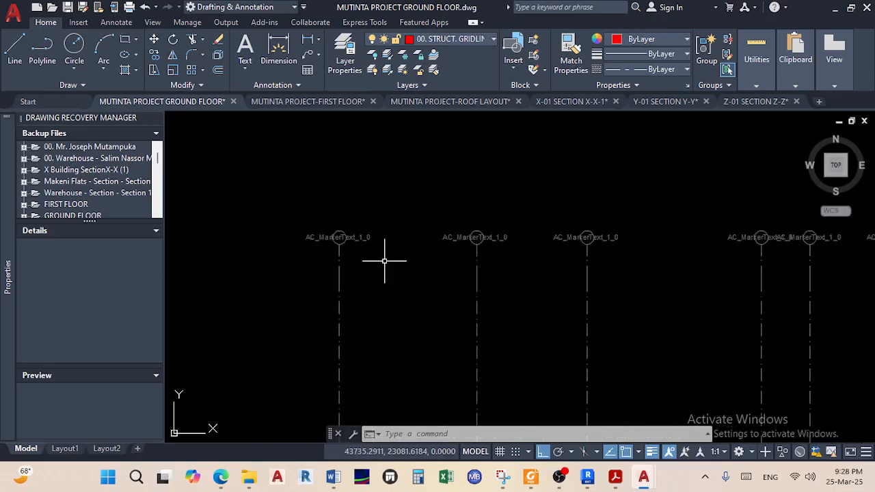
scroll(599, 252, "down", 5)
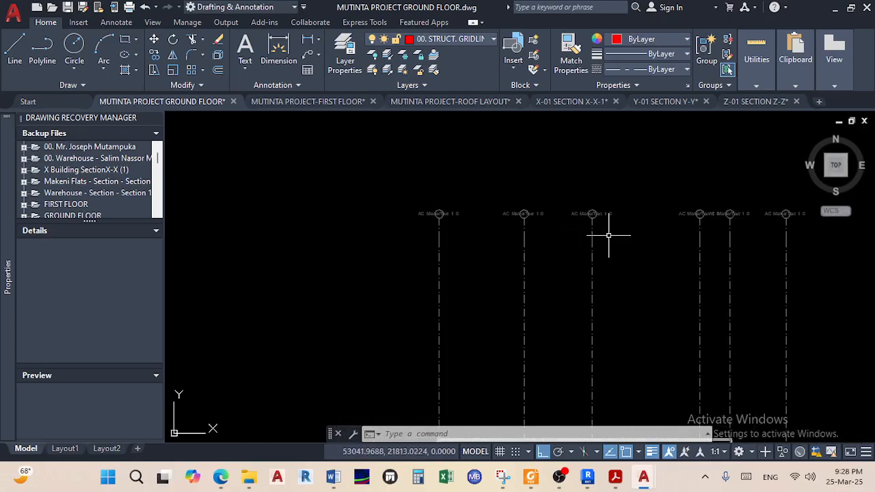
mouse_move(644, 248)
middle_mouse_down()
mouse_move(608, 253)
mouse_move(573, 181)
mouse_move(552, 47)
middle_mouse_up()
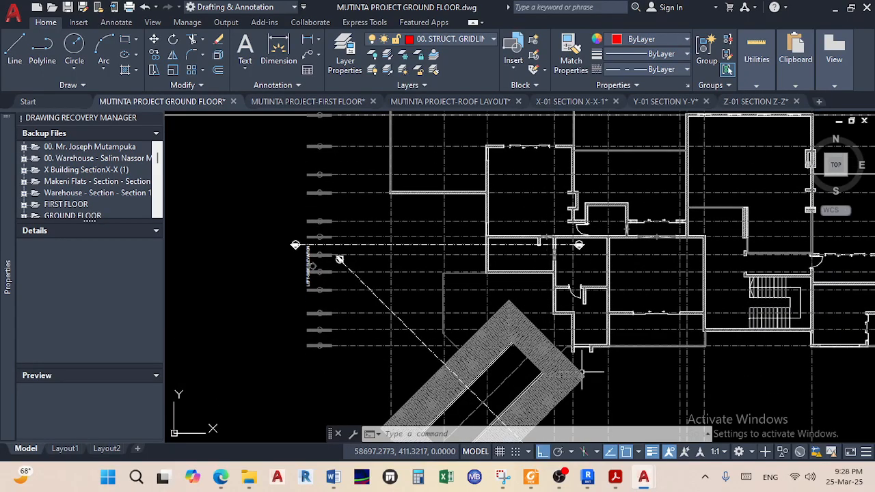
scroll(550, 233, "up", 4)
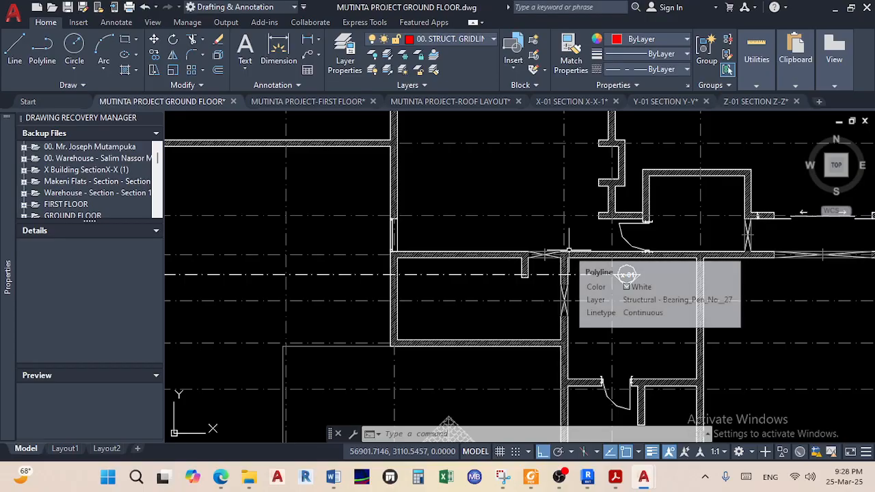
scroll(577, 270, "down", 5)
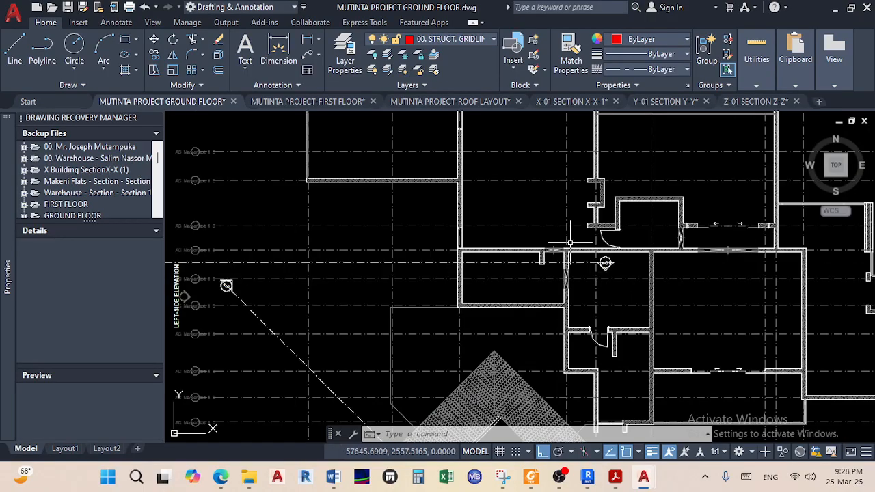
scroll(571, 278, "up", 2)
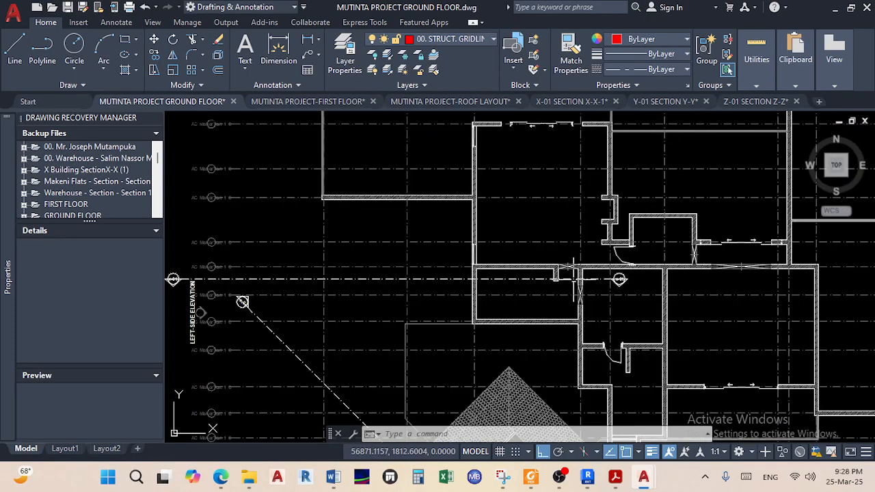
scroll(577, 281, "down", 5)
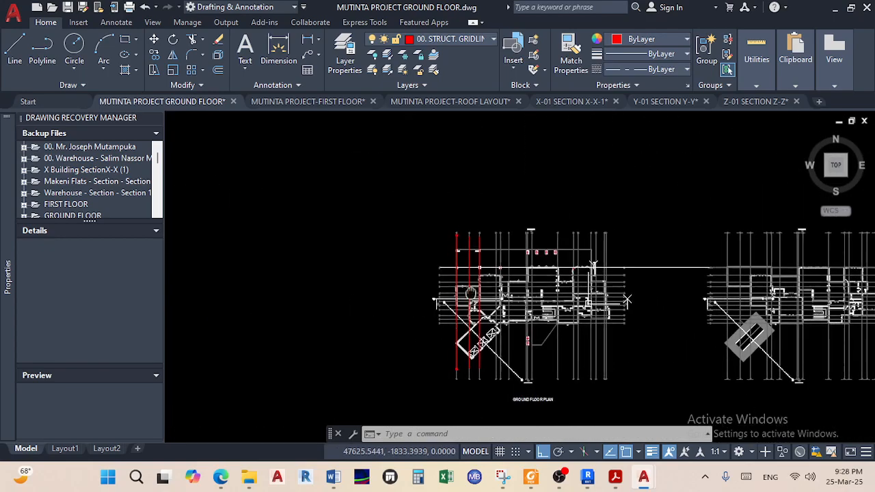
scroll(494, 284, "up", 4)
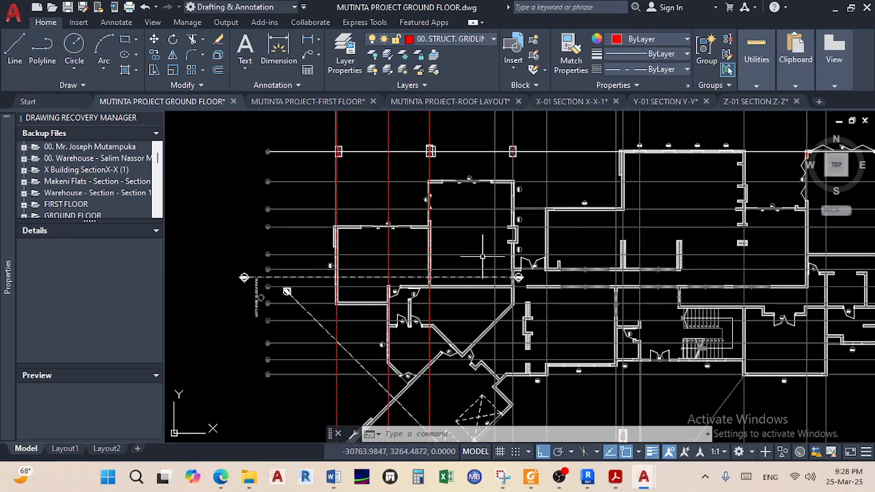
middle_click_drag(482, 257, 475, 279)
mouse_move(491, 247)
middle_mouse_down()
mouse_move(477, 314)
mouse_move(476, 254)
middle_mouse_up()
mouse_move(472, 351)
middle_mouse_down()
mouse_move(465, 302)
mouse_move(428, 404)
middle_mouse_up()
scroll(463, 338, "up", 4)
scroll(467, 285, "down", 4)
middle_click_drag(438, 234, 422, 346)
scroll(427, 323, "up", 6)
scroll(428, 323, "down", 5)
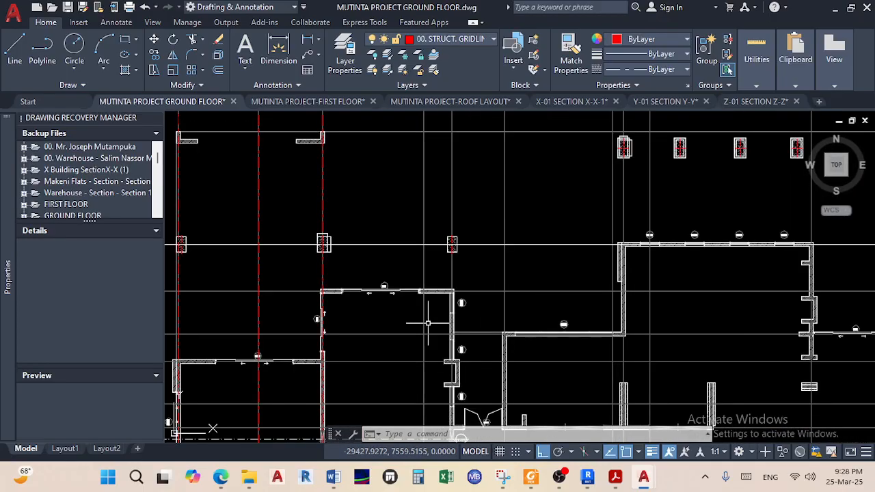
scroll(428, 323, "down", 2)
middle_click_drag(531, 342, 443, 318)
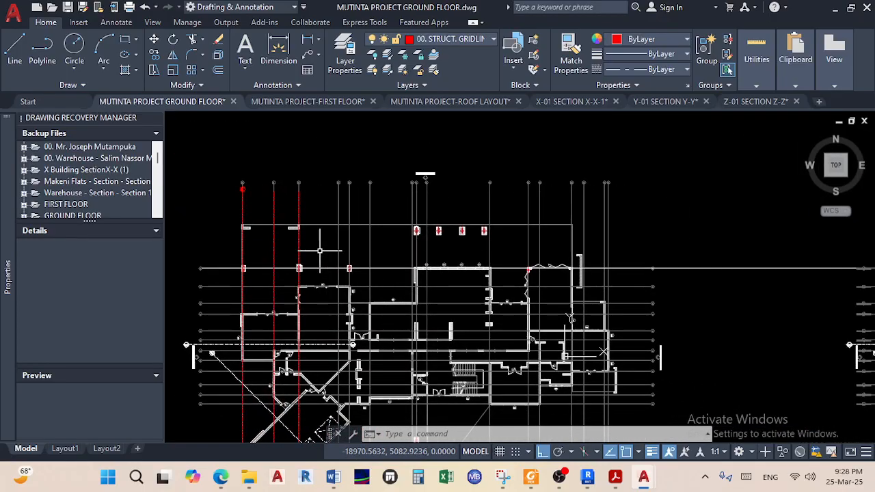
middle_click_drag(538, 293, 157, 291)
mouse_move(535, 335)
middle_mouse_down()
mouse_move(652, 298)
mouse_move(578, 308)
middle_mouse_up()
scroll(646, 264, "up", 4)
middle_click_drag(607, 258, 564, 411)
scroll(552, 147, "up", 6)
scroll(560, 148, "down", 2)
middle_click_drag(560, 163, 563, 223)
scroll(532, 209, "down", 4)
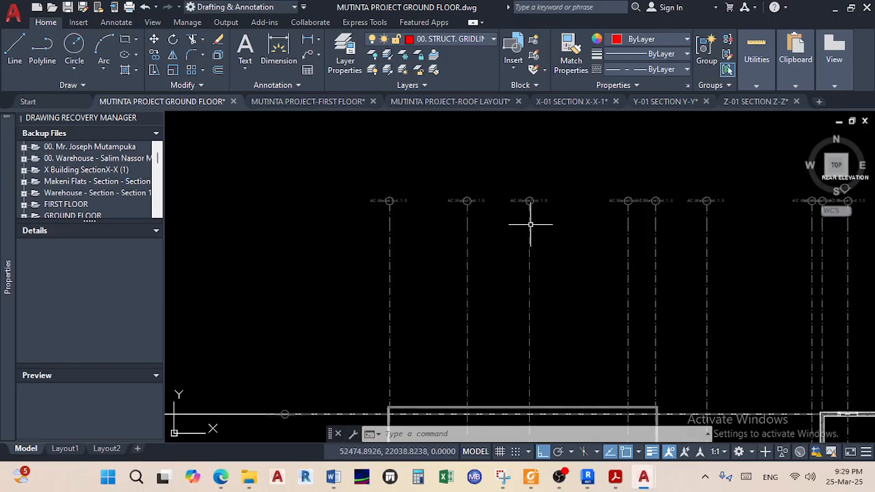
middle_click_drag(540, 293, 537, 184)
scroll(537, 184, "down", 2)
scroll(534, 294, "up", 8)
scroll(516, 299, "down", 4)
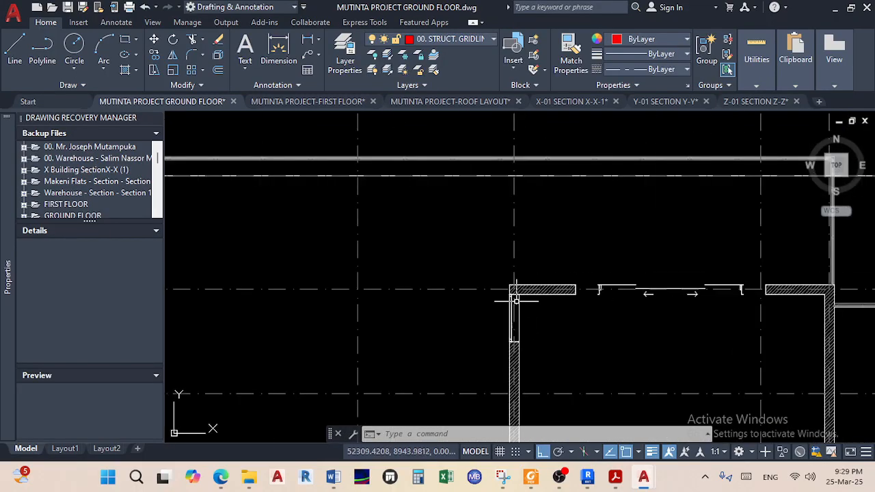
middle_click_drag(525, 301, 546, 281)
scroll(539, 272, "down", 6)
scroll(537, 275, "up", 4)
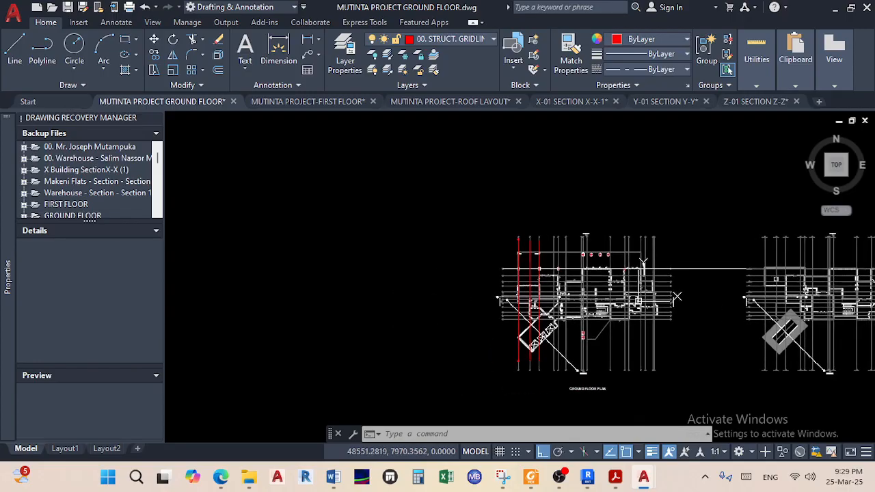
scroll(517, 181, "up", 4)
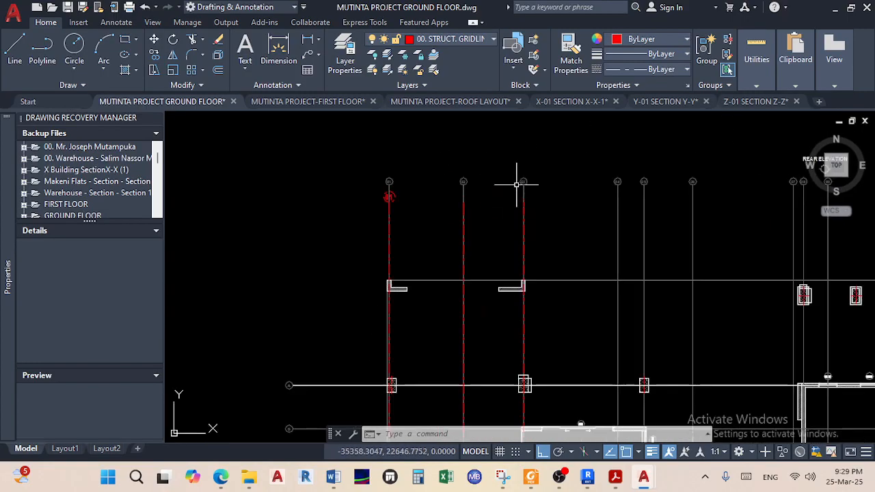
scroll(523, 201, "down", 4)
scroll(511, 330, "up", 4)
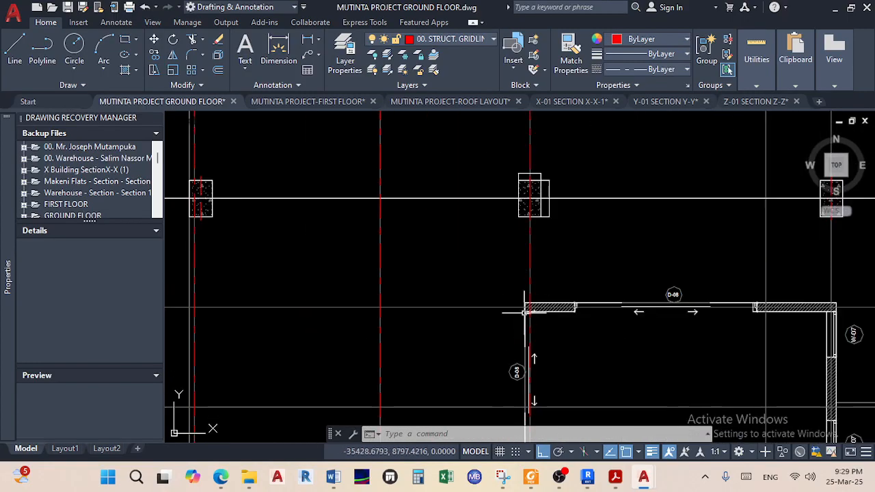
scroll(523, 307, "down", 2)
middle_click_drag(516, 304, 430, 283)
scroll(510, 285, "down", 5)
mouse_move(508, 284)
middle_mouse_down()
mouse_move(448, 283)
mouse_move(324, 240)
middle_mouse_up()
middle_click_drag(716, 290, 413, 267)
mouse_move(684, 266)
middle_mouse_down()
mouse_move(665, 275)
mouse_move(558, 274)
middle_mouse_up()
scroll(484, 216, "up", 3)
middle_click_drag(477, 209, 477, 293)
scroll(545, 367, "up", 8)
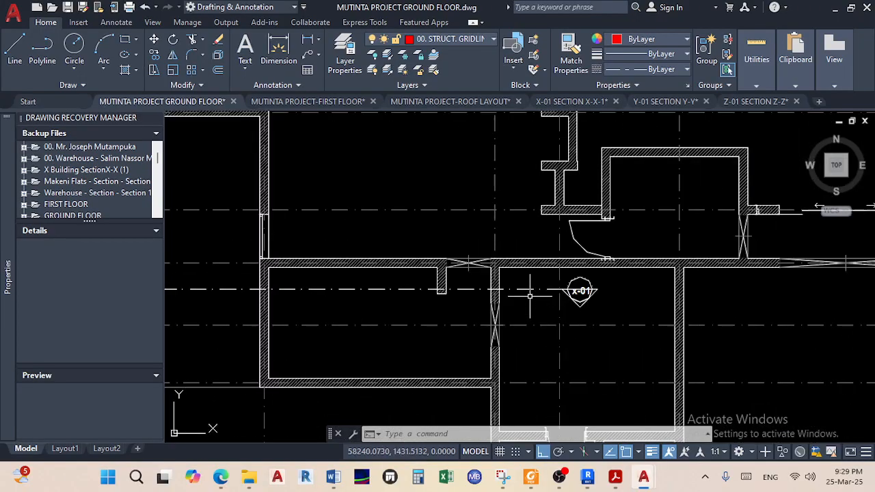
Start a new line midway between two wall corners using Mid Between 2 Points
left_click(15, 51)
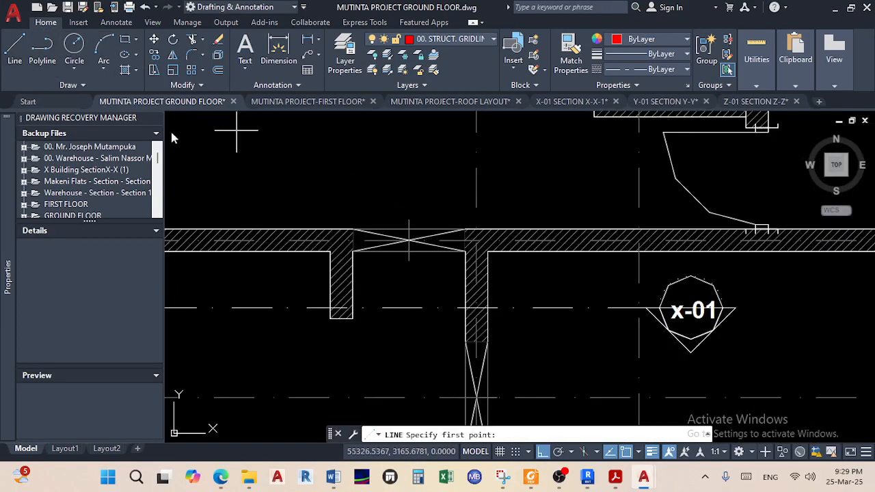
right_click(390, 176, "shift")
left_click(446, 171)
scroll(506, 281, "up", 4)
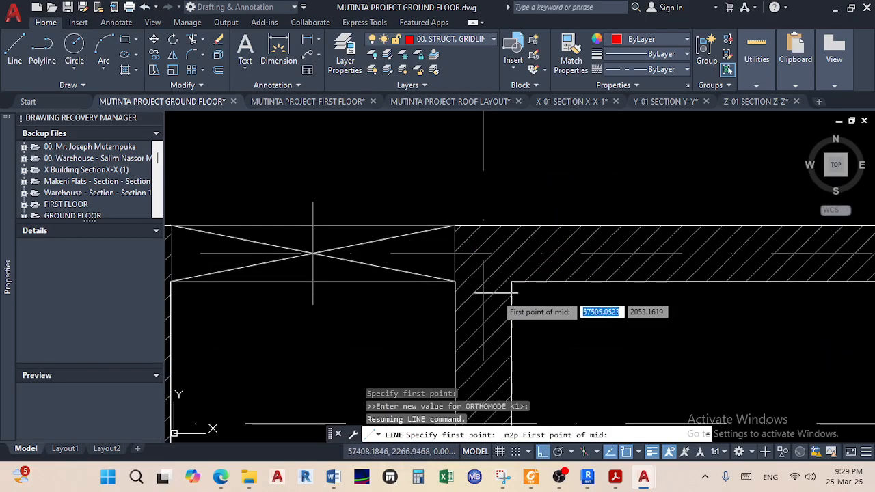
left_click(511, 281)
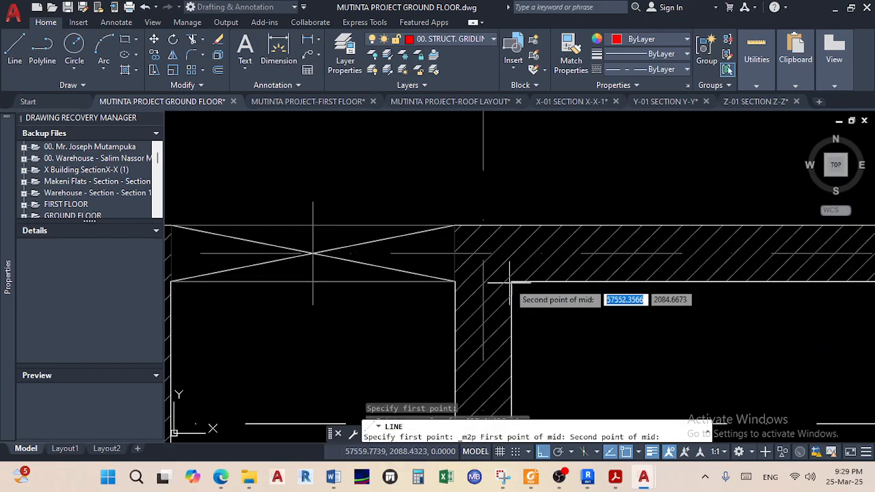
left_click(452, 282)
scroll(500, 169, "down", 4)
Run the line vertically up to the row of gridline bubbles and finish it
middle_click_drag(500, 169, 469, 406)
scroll(465, 316, "down", 2)
scroll(465, 316, "down", 2)
middle_click_drag(465, 317, 458, 397)
middle_click_drag(456, 223, 428, 411)
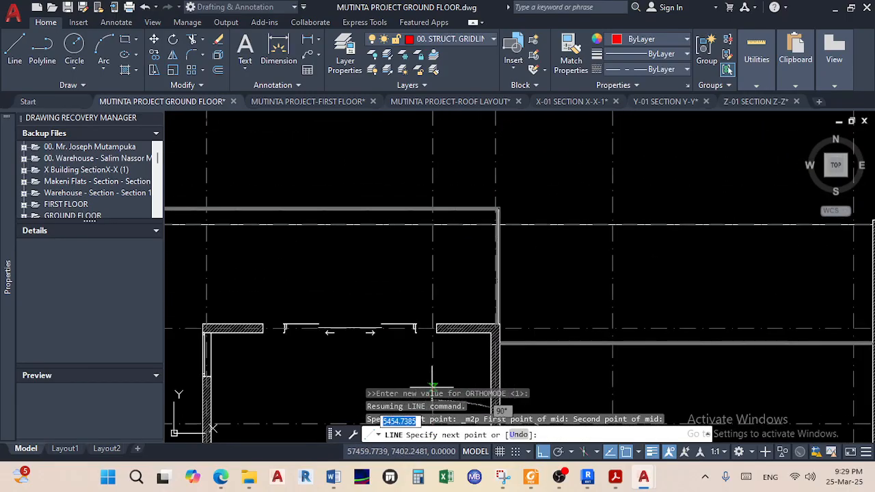
scroll(432, 382, "down", 4)
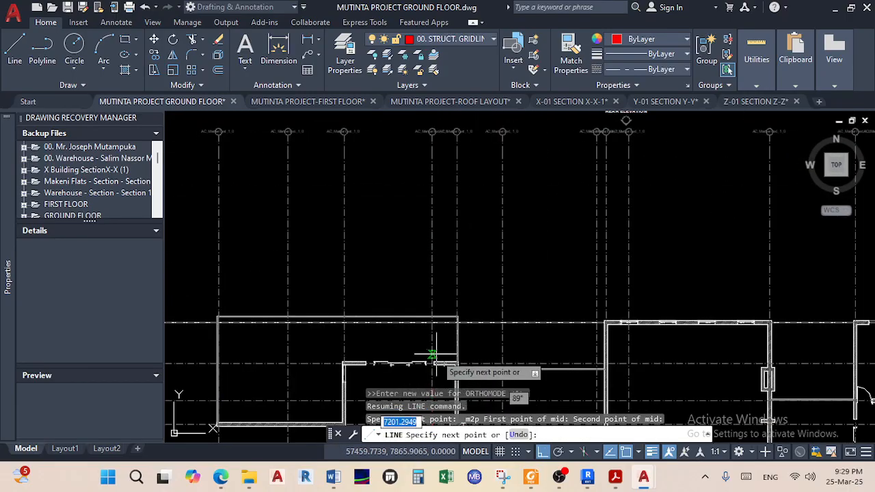
left_click(432, 171)
right_click(431, 172)
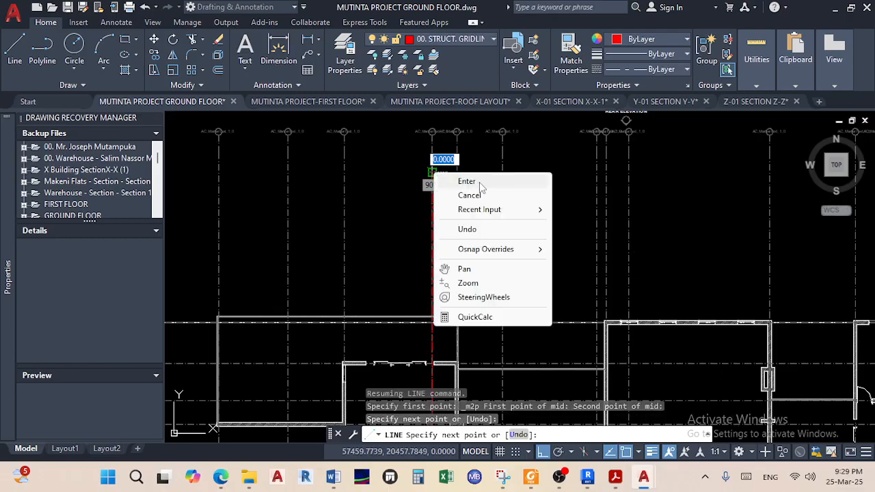
left_click(469, 180)
scroll(645, 308, "down", 5)
scroll(560, 295, "up", 5)
middle_click_drag(489, 238, 473, 328)
Draw a red horizontal boundary line across the top of gridlines 01–04
left_click(15, 47)
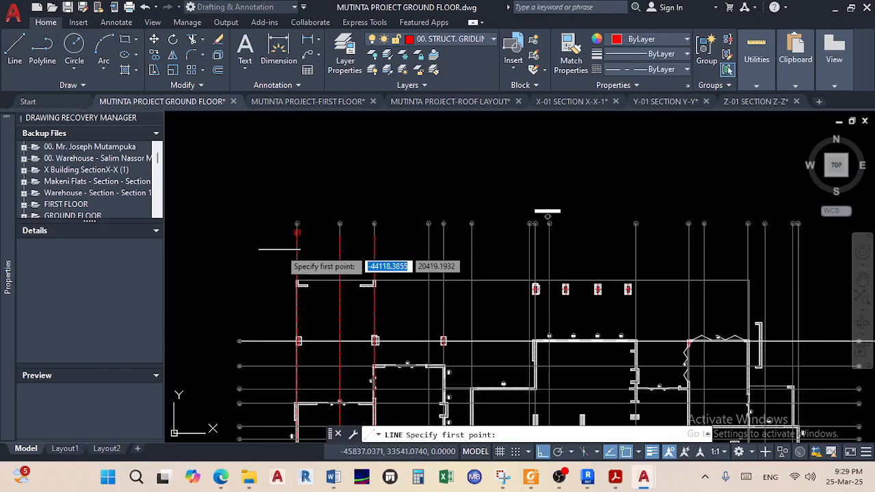
scroll(315, 236, "up", 10)
scroll(324, 243, "up", 4)
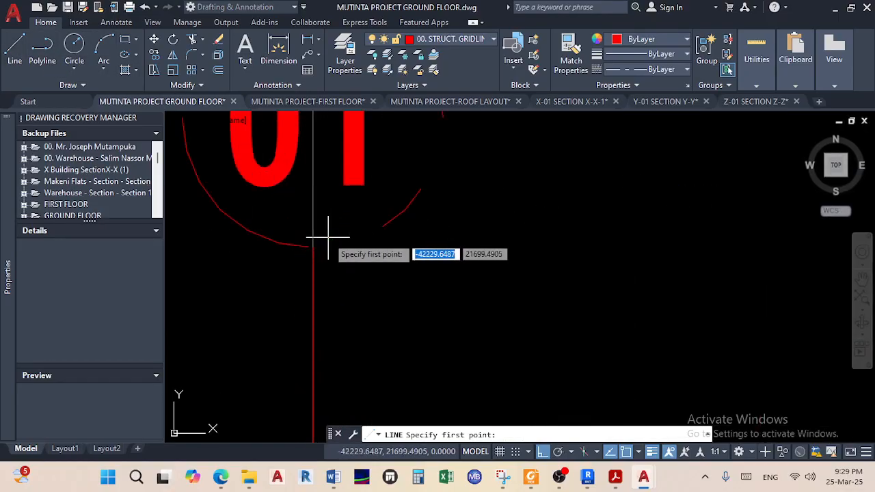
left_click(312, 247)
scroll(729, 273, "down", 8)
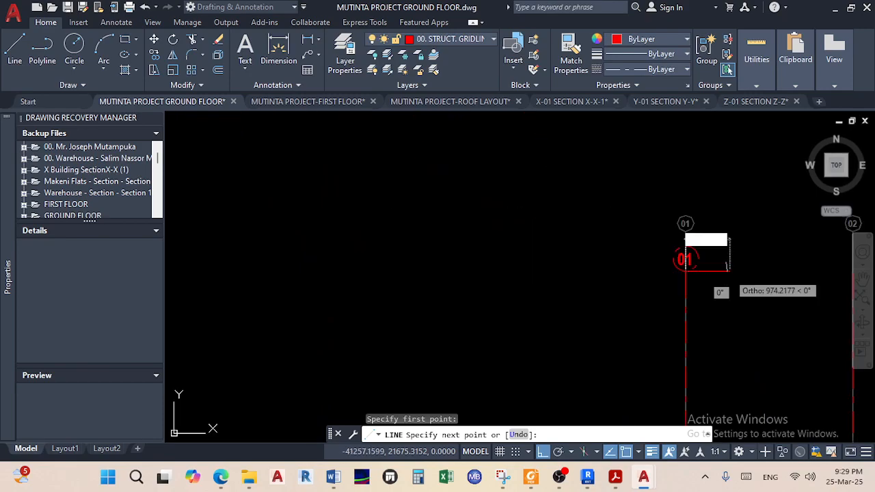
middle_click_drag(690, 239, 259, 201)
scroll(643, 232, "down", 10)
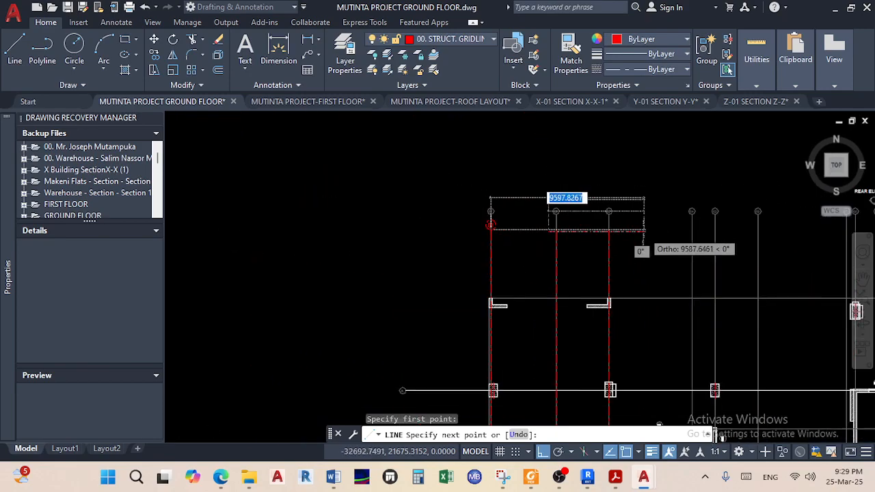
middle_click_drag(643, 234, 242, 221)
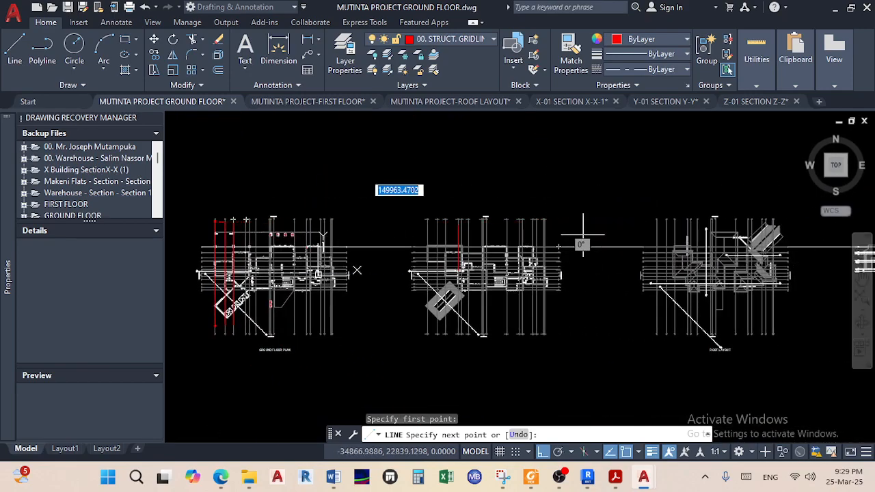
scroll(582, 234, "up", 3)
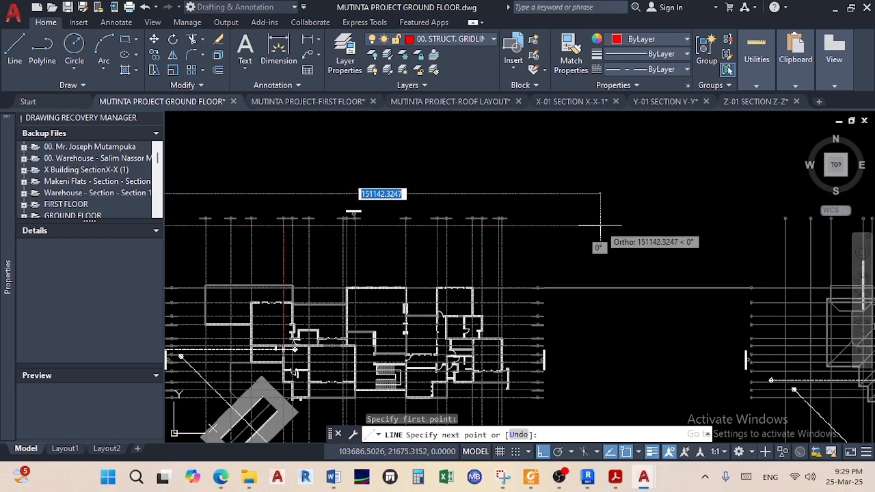
right_click(578, 225)
left_click(593, 238)
scroll(593, 237, "down", 6)
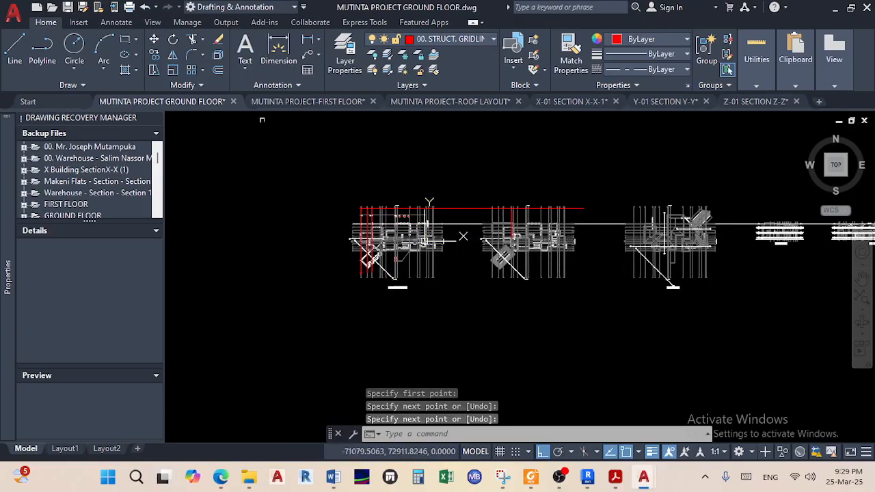
Draw a red horizontal line from gridline 01's lower end rightward past the plans
left_click(14, 47)
scroll(328, 270, "up", 6)
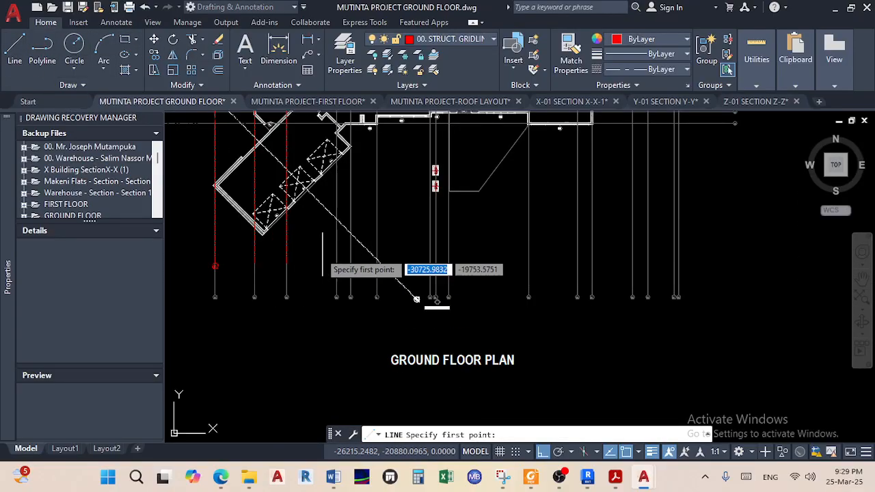
scroll(280, 270, "up", 6)
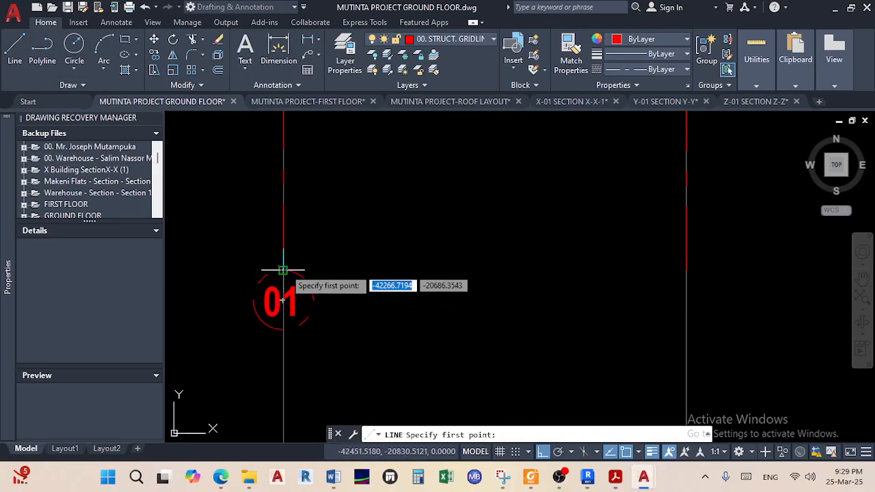
left_click(282, 270)
scroll(562, 244, "down", 4)
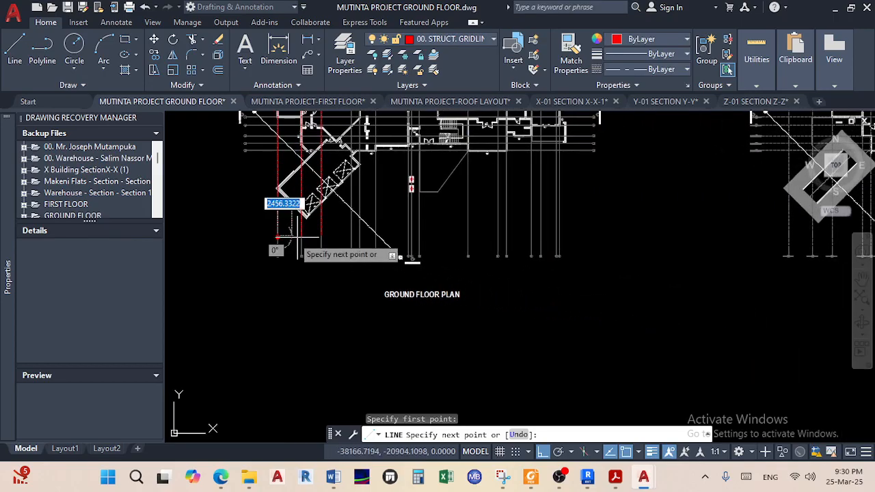
scroll(620, 249, "down", 5)
scroll(602, 252, "up", 4)
scroll(564, 232, "down", 3)
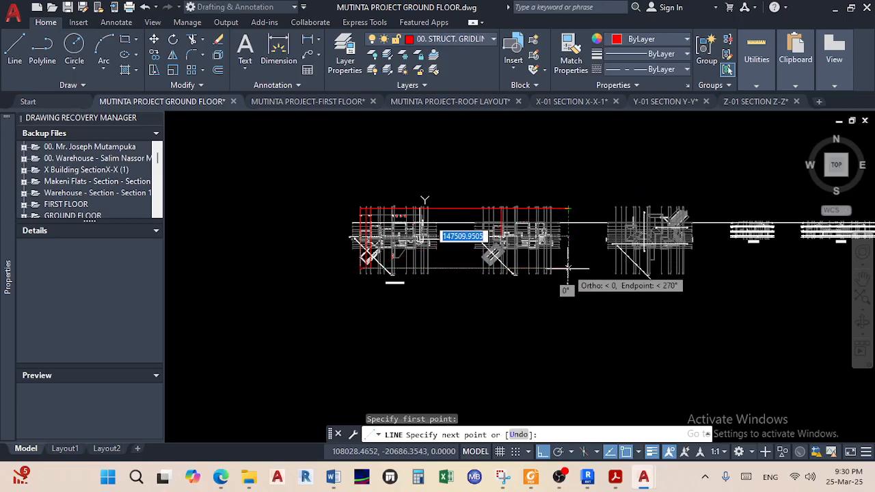
left_click(568, 268)
key("Escape")
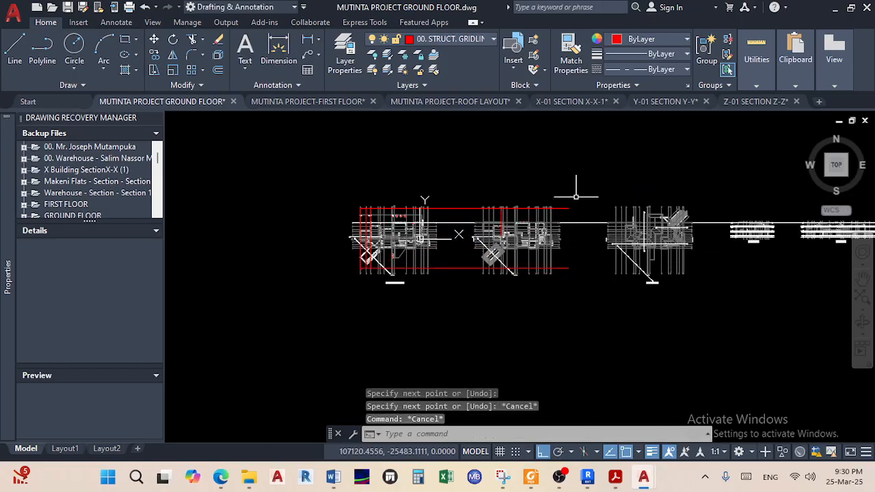
Stretch the vertical gridline's top end to its intersection with the top red line
scroll(458, 235, "up", 4)
middle_click_drag(596, 258, 470, 274)
scroll(572, 156, "up", 8)
scroll(481, 309, "up", 6)
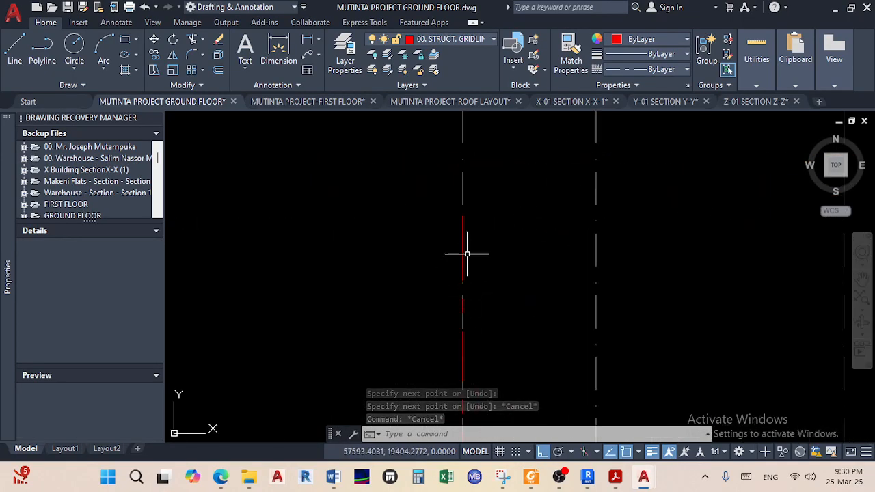
scroll(462, 229, "down", 2)
middle_click_drag(462, 228, 482, 314)
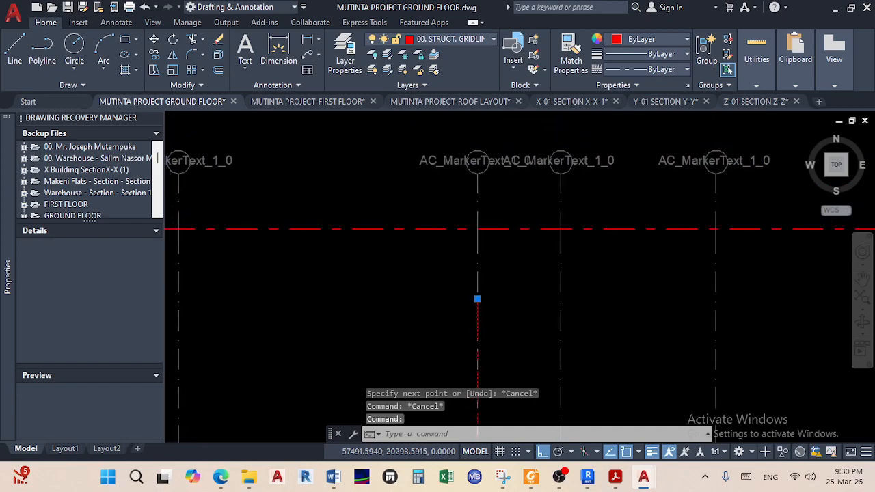
left_click(477, 298)
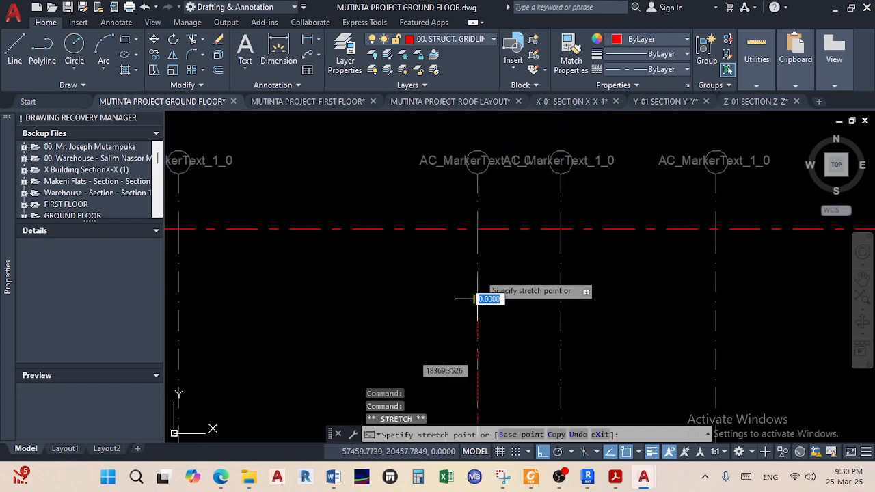
left_click(480, 230)
scroll(481, 231, "up", 8)
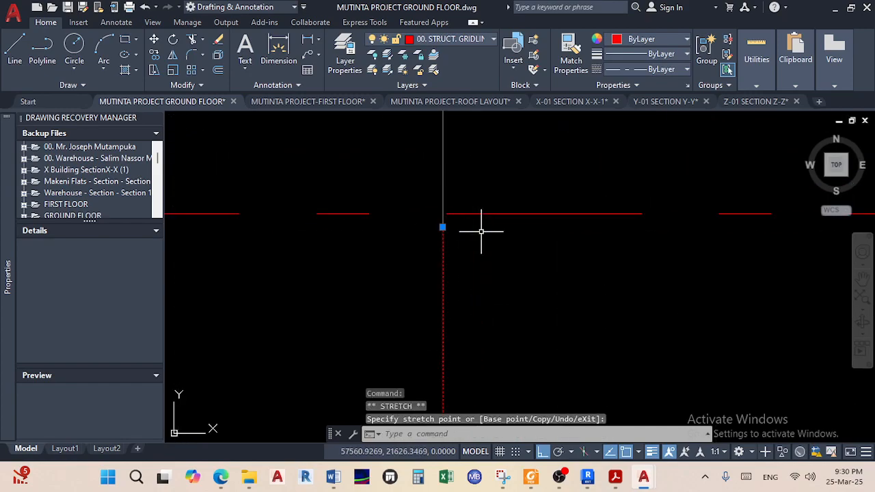
left_click(444, 213)
key("Escape")
key("Escape")
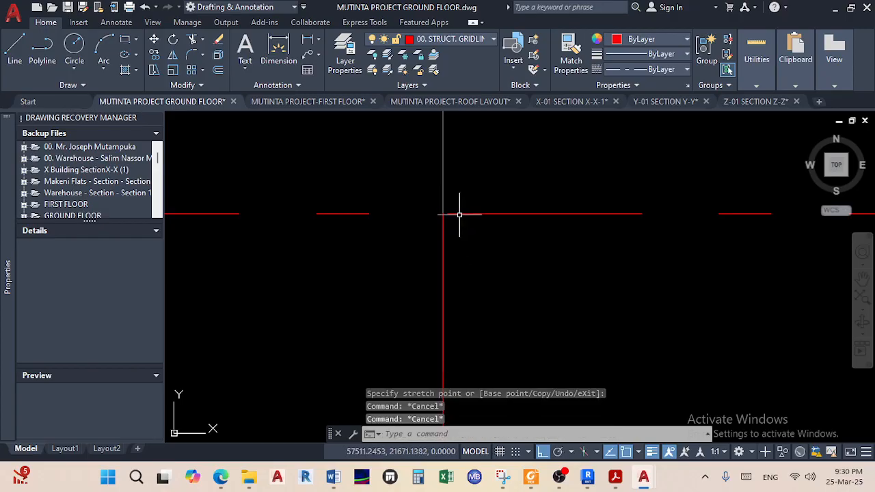
scroll(460, 214, "down", 4)
scroll(462, 279, "down", 12)
scroll(464, 272, "up", 9)
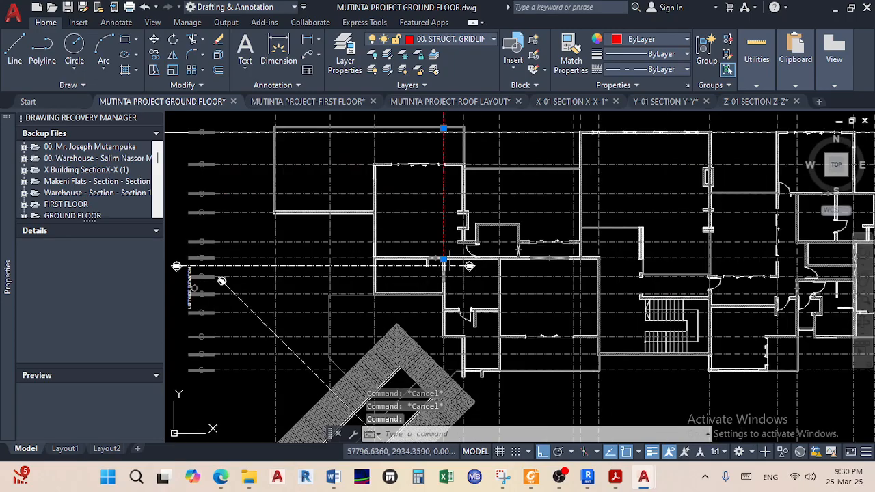
Stretch the gridline's lower end down onto the bottom red boundary line
left_click(444, 260)
scroll(437, 287, "down", 5)
scroll(438, 341, "up", 10)
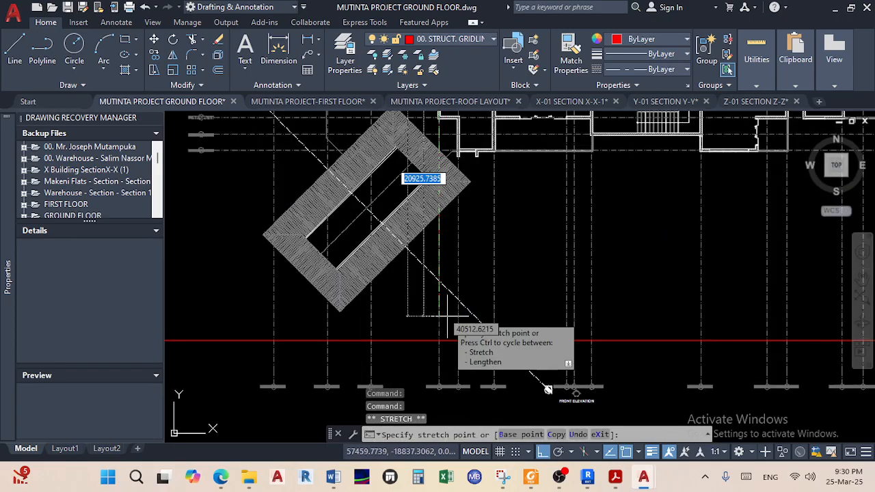
scroll(438, 356, "down", 4)
left_click(423, 339)
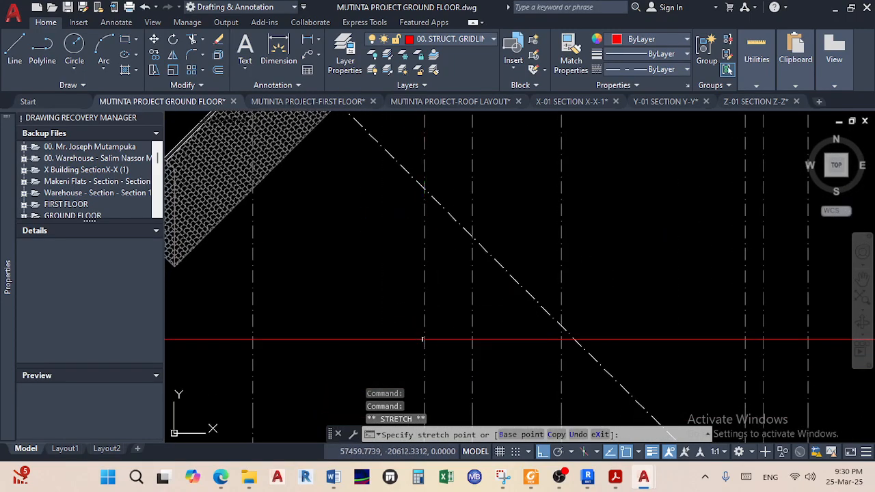
key("Escape")
key("Escape")
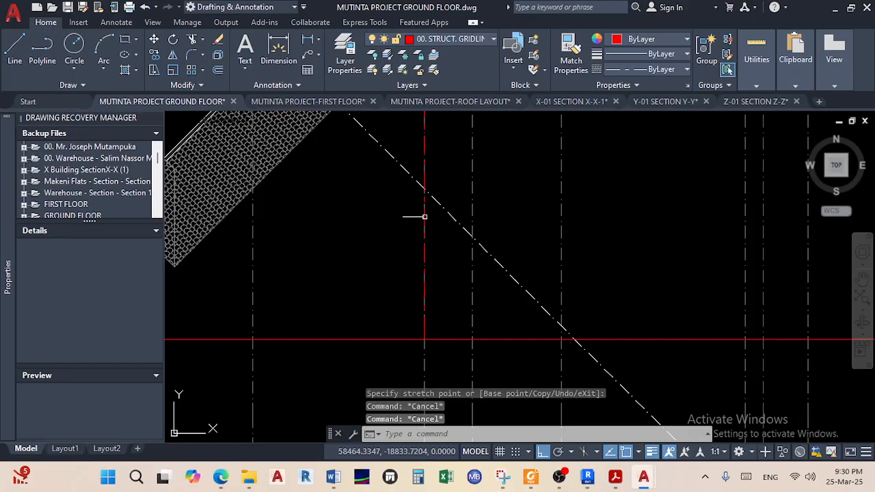
Select the vertical red gridline
left_click(423, 216)
scroll(451, 266, "down", 5)
scroll(463, 204, "up", 4)
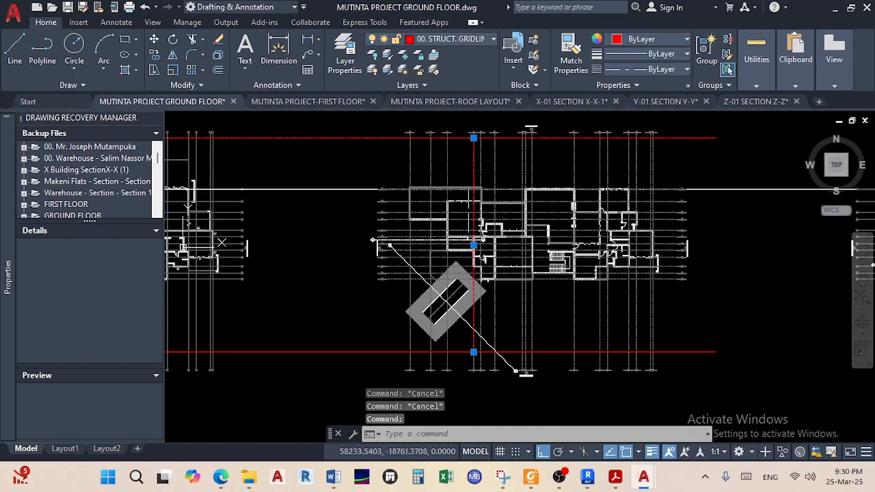
scroll(426, 217, "up", 5)
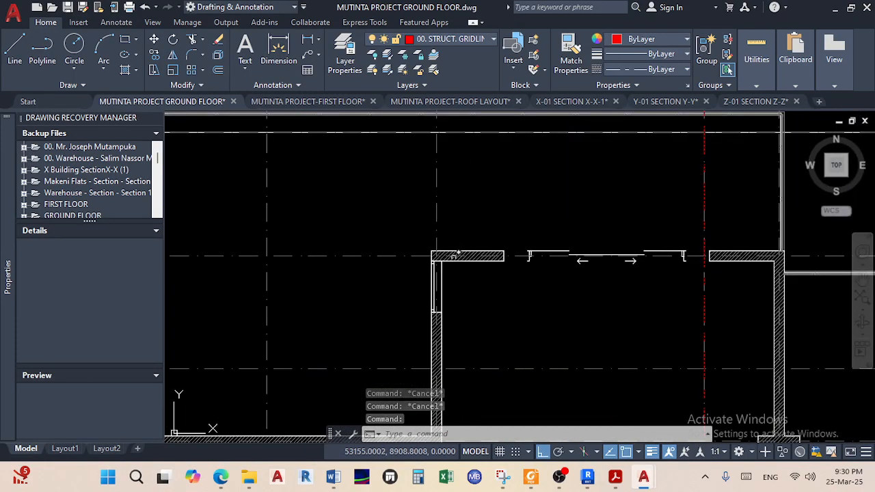
Copy the red gridline from a wall corner to the outer corner of the hatched wall further left
left_click(154, 54)
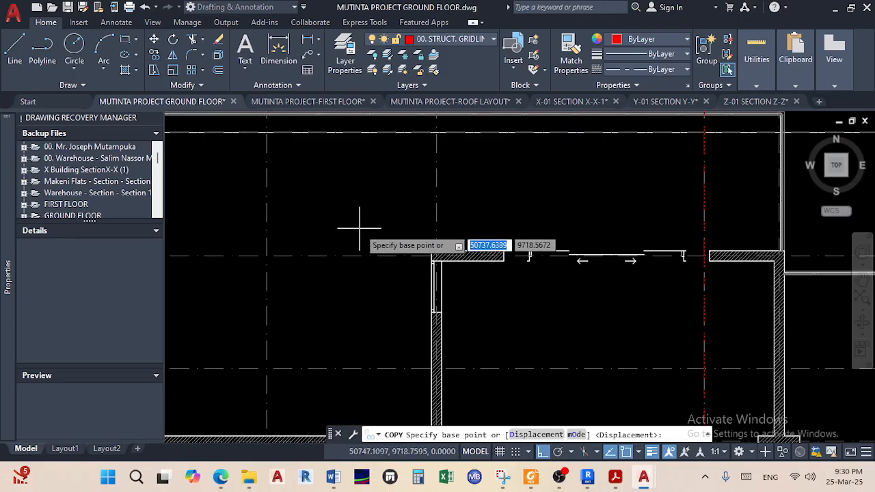
scroll(512, 308, "up", 4)
left_click(615, 292)
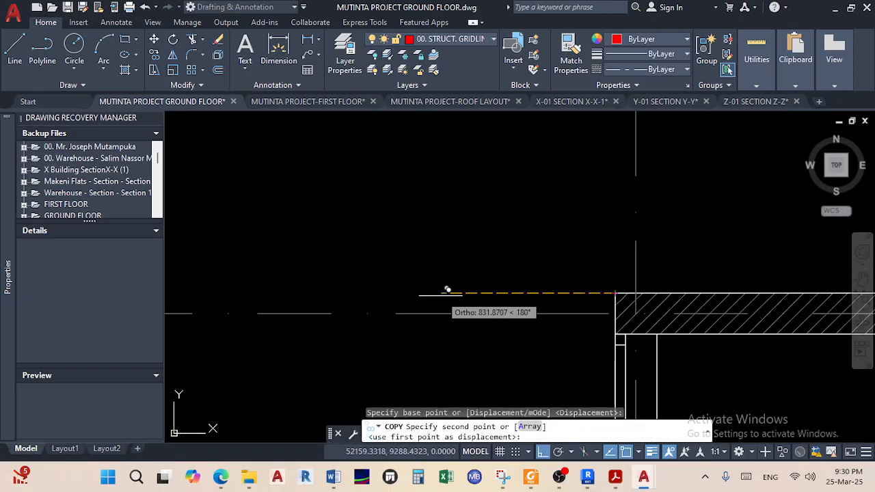
scroll(447, 304, "down", 6)
scroll(443, 263, "up", 8)
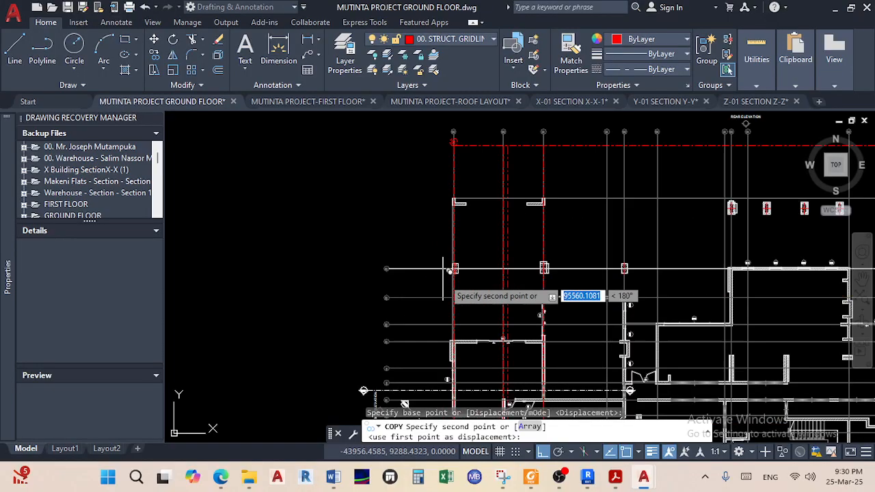
scroll(506, 297, "up", 8)
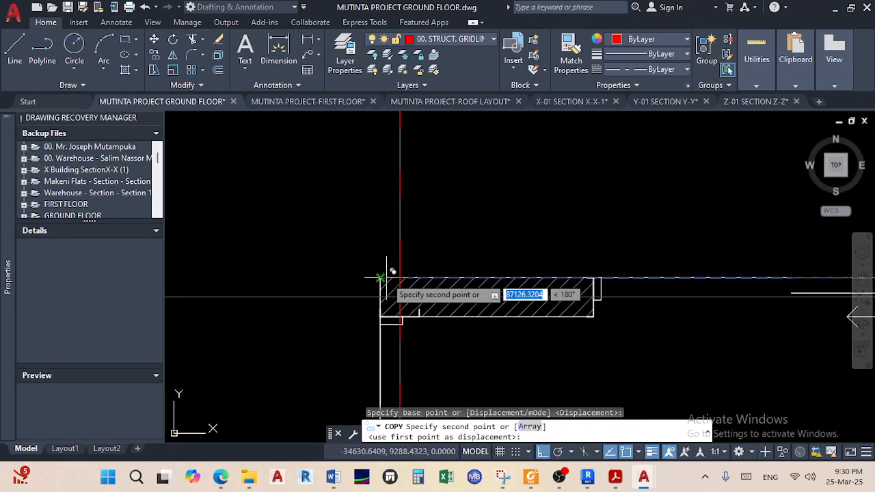
scroll(384, 276, "up", 4)
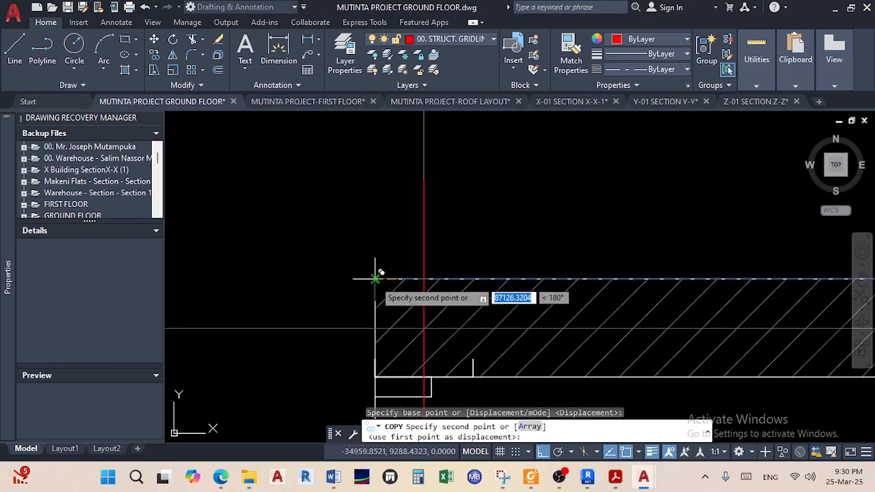
left_click(375, 278)
right_click(517, 273)
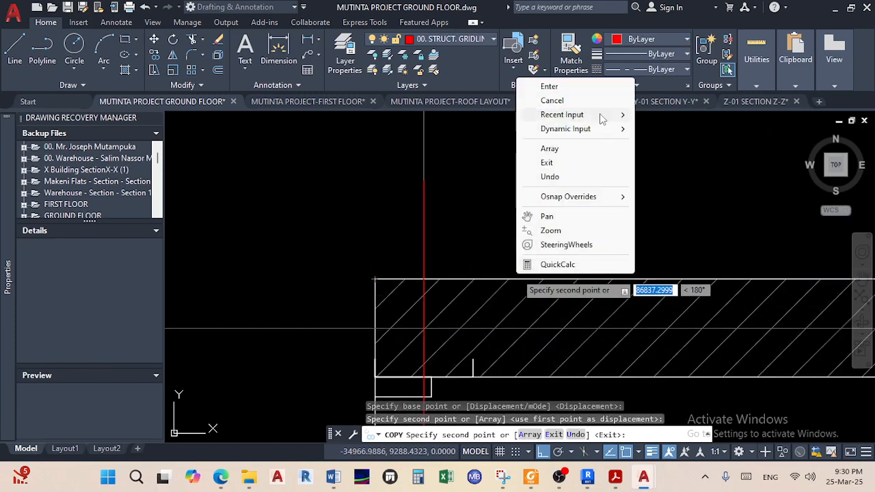
left_click(574, 87)
scroll(542, 294, "down", 6)
middle_click_drag(598, 260, 490, 424)
middle_click_drag(517, 234, 513, 361)
scroll(517, 239, "up", 4)
scroll(503, 259, "down", 5)
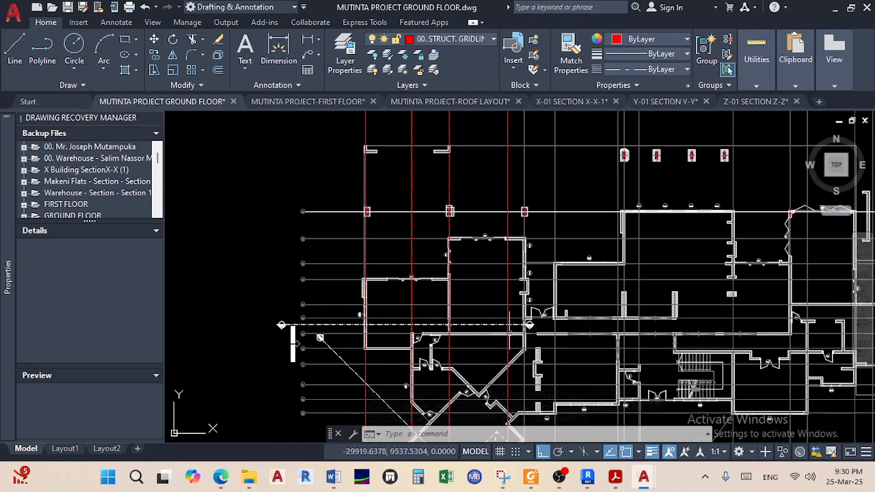
middle_click_drag(514, 319, 495, 205)
middle_click_drag(481, 345, 498, 252)
middle_click_drag(523, 344, 501, 408)
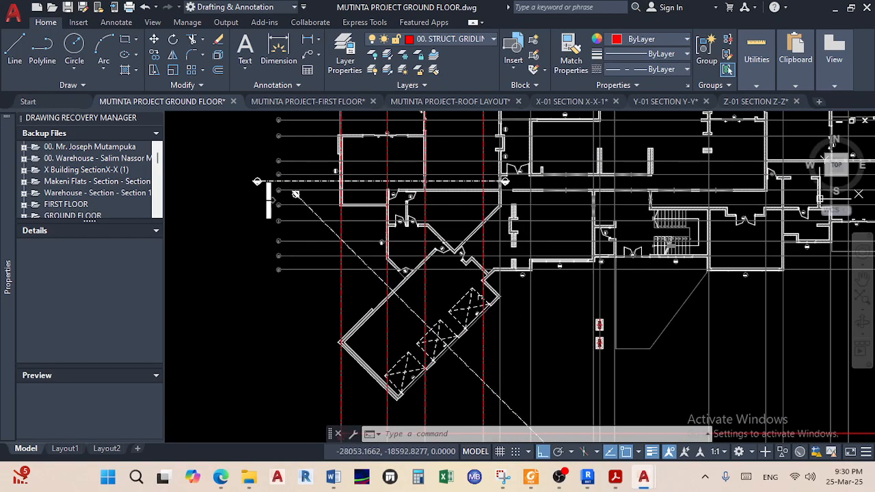
scroll(478, 206, "down", 2)
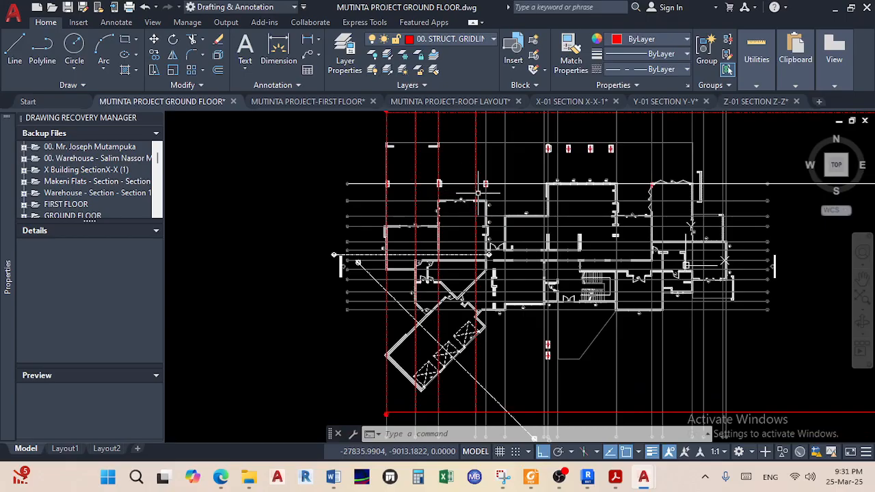
scroll(478, 194, "down", 2)
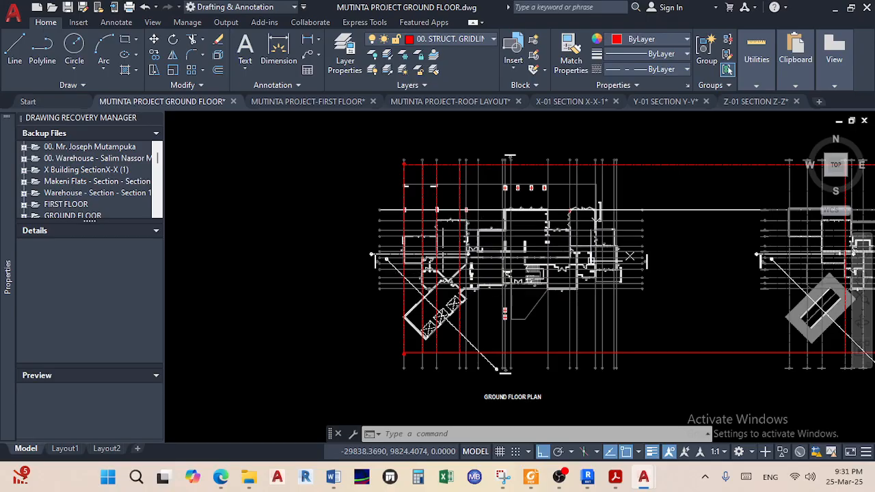
scroll(444, 349, "up", 2)
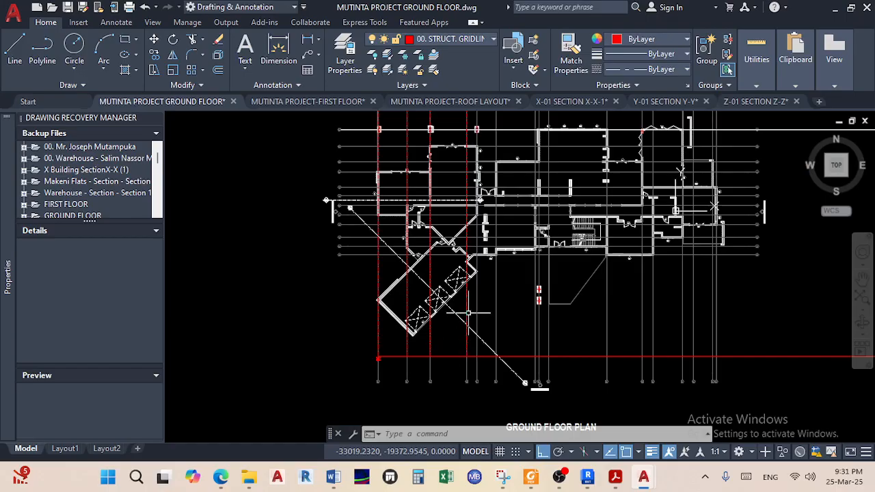
scroll(468, 314, "up", 6)
scroll(442, 264, "up", 4)
middle_click_drag(396, 375, 455, 312)
scroll(439, 335, "up", 4)
scroll(457, 267, "up", 4)
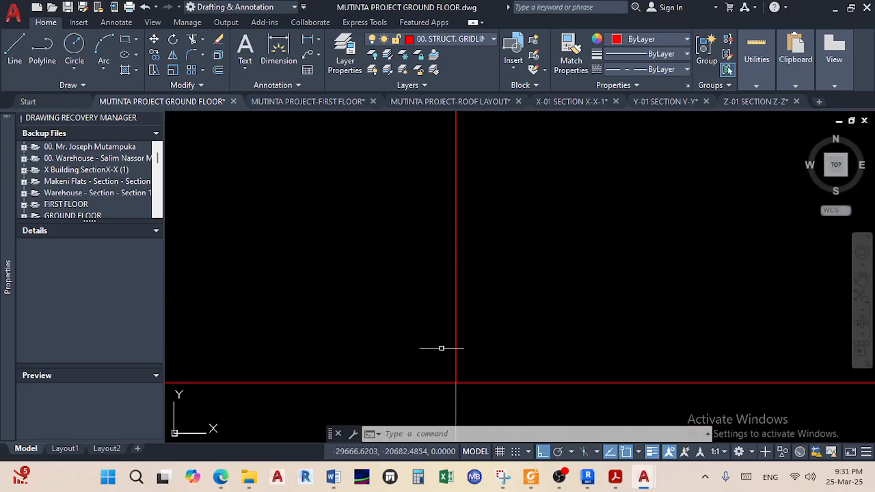
scroll(474, 301, "down", 8)
scroll(481, 237, "up", 5)
middle_click_drag(481, 237, 414, 342)
scroll(438, 239, "down", 2)
scroll(414, 243, "up", 6)
scroll(435, 253, "down", 3)
middle_click_drag(439, 257, 392, 164)
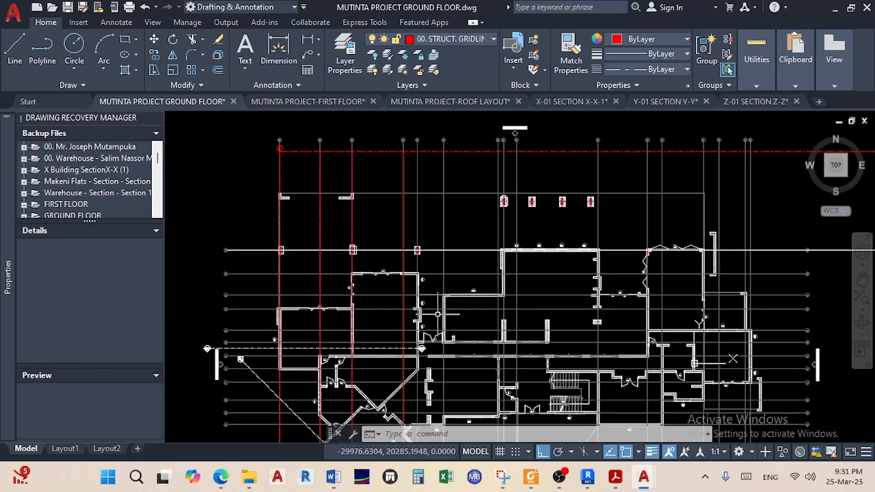
scroll(444, 219, "up", 5)
scroll(425, 195, "down", 4)
middle_click_drag(383, 311, 412, 184)
scroll(393, 276, "up", 6)
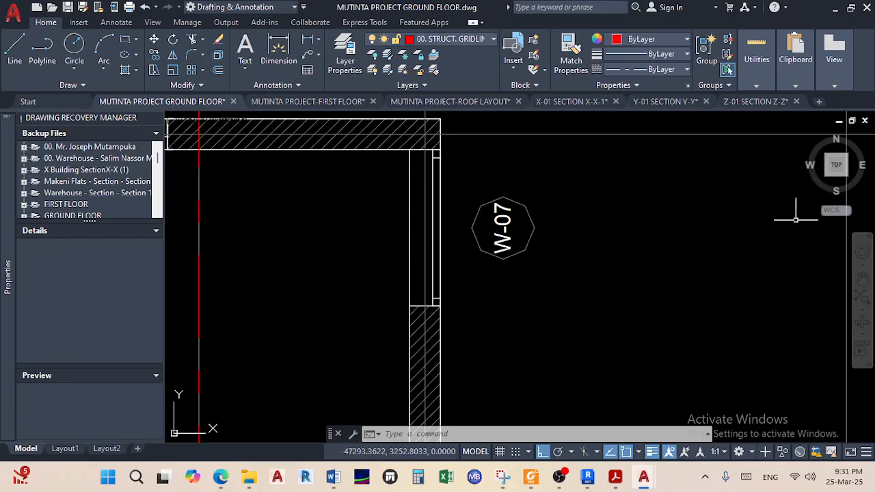
Start a line at the midpoint between the two wall corners near W-07
left_click(26, 59)
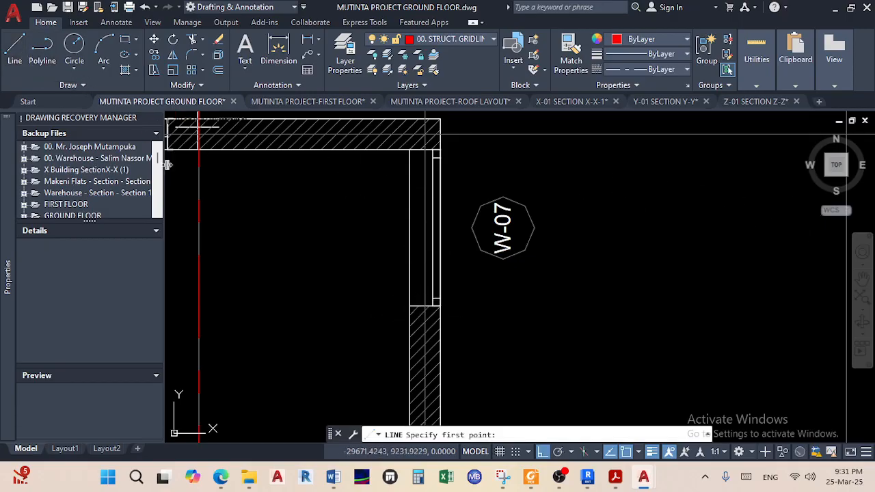
right_click(305, 268, "shift")
left_click(386, 172)
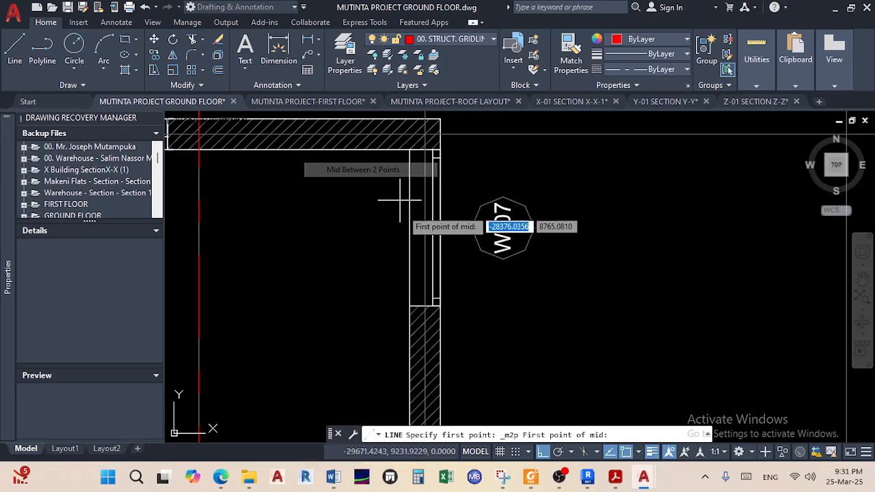
scroll(404, 301, "up", 3)
left_click(397, 313)
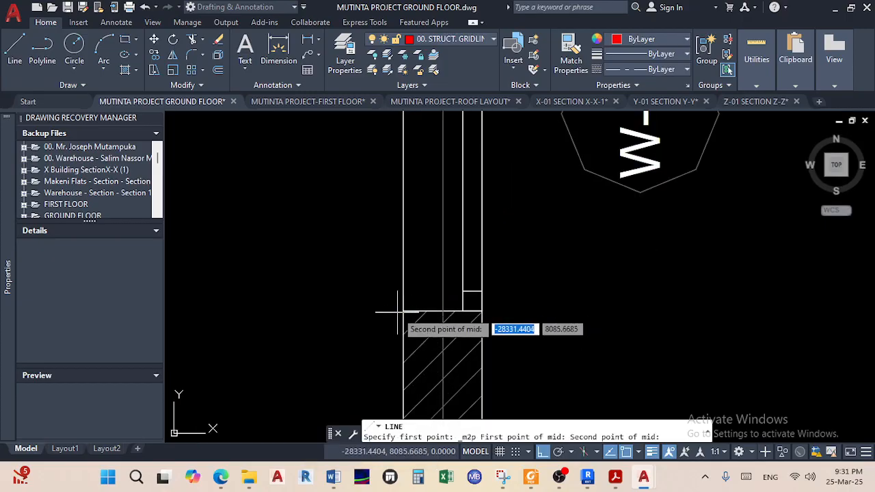
left_click(481, 311)
Run the line up to the red horizontal boundary line and finish it
scroll(412, 257, "down", 6)
middle_click_drag(412, 258, 411, 309)
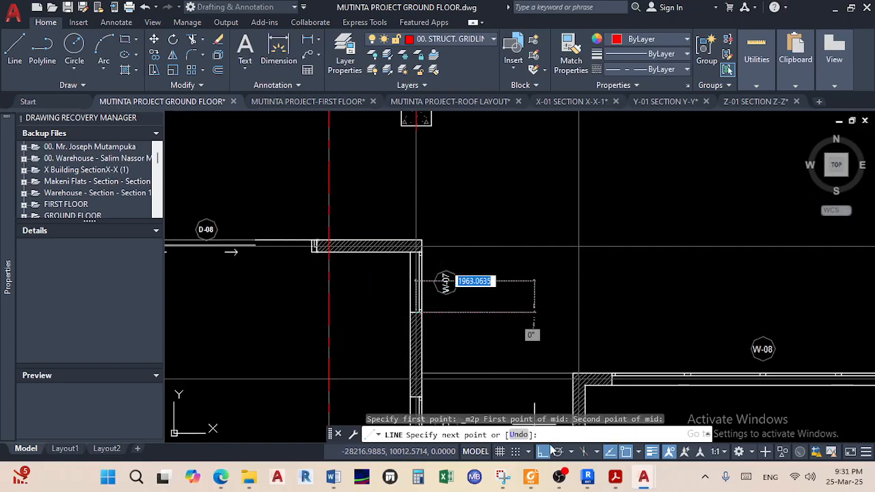
scroll(408, 120, "down", 2)
middle_click_drag(415, 154, 401, 350)
scroll(400, 350, "down", 2)
scroll(408, 257, "down", 2)
middle_click_drag(408, 257, 392, 422)
scroll(385, 327, "up", 8)
scroll(400, 203, "up", 5)
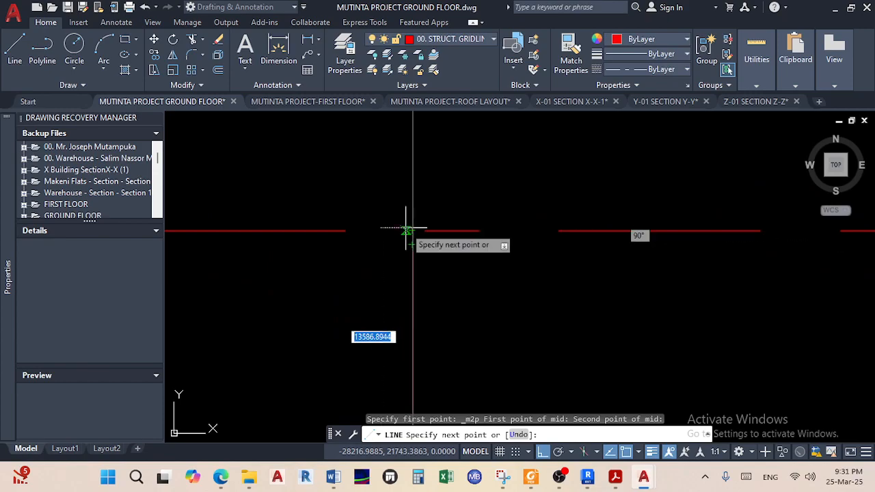
left_click(412, 231)
right_click(445, 266)
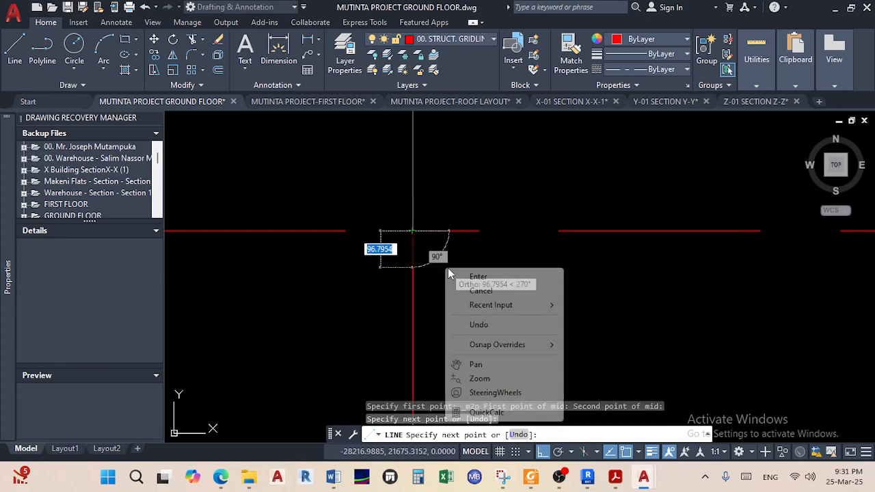
left_click(477, 278)
Grab the new gridline's endpoint, then cancel the stretch with Esc
scroll(414, 274, "down", 5)
scroll(438, 212, "up", 5)
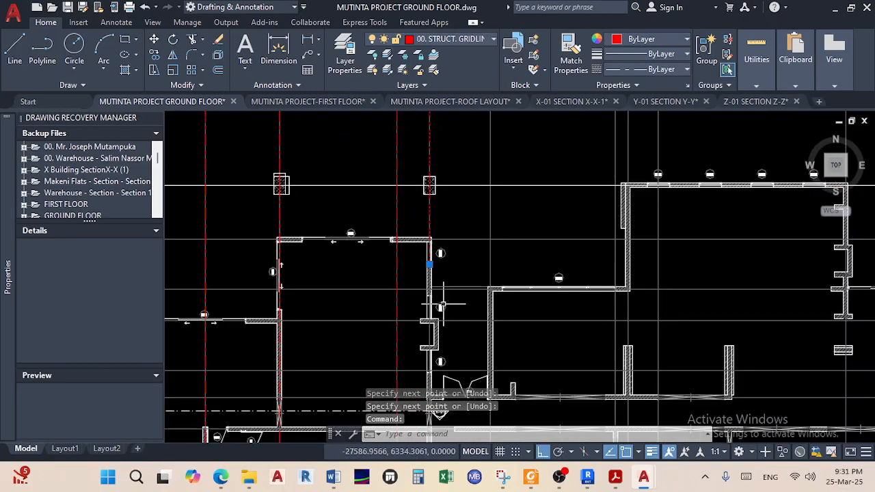
left_click(380, 149)
scroll(383, 154, "down", 5)
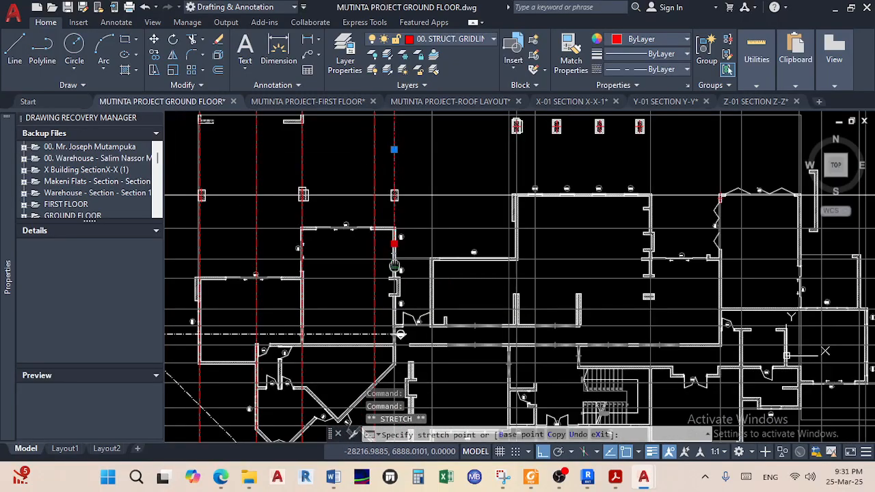
scroll(400, 322, "up", 6)
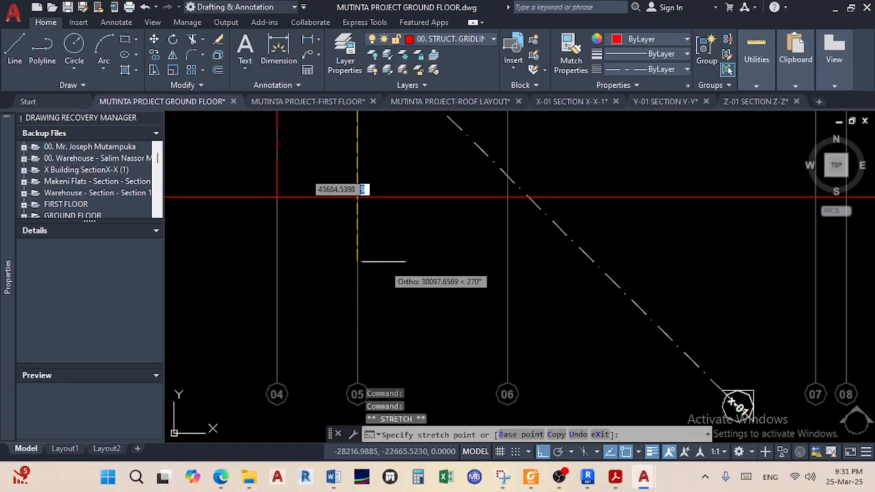
key("Escape")
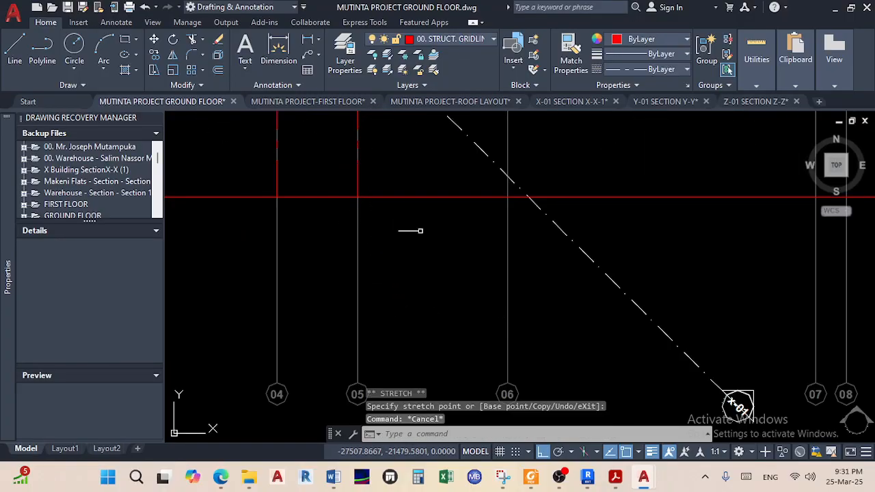
scroll(371, 297, "down", 5)
scroll(390, 196, "up", 5)
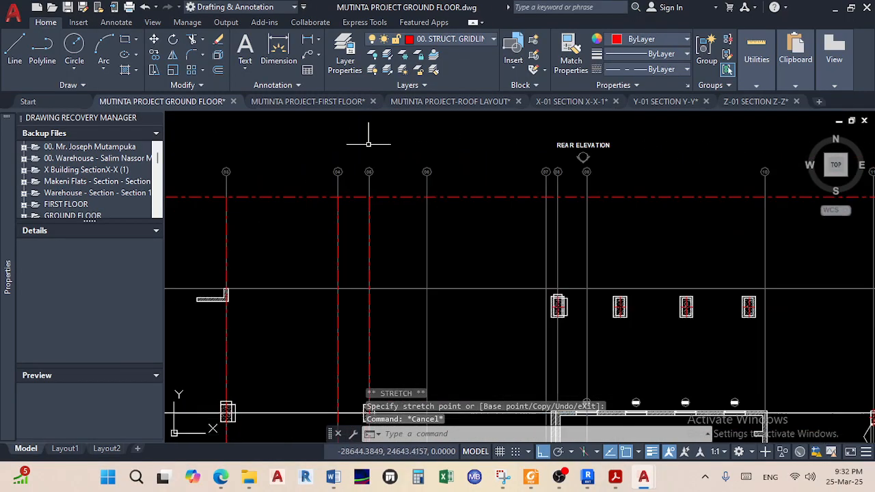
Window-select the red 01 grid bubble at the top of its gridline
scroll(433, 193, "down", 2)
mouse_move(434, 194)
middle_mouse_down()
mouse_move(427, 229)
mouse_move(476, 227)
middle_mouse_up()
scroll(297, 203, "up", 7)
middle_click_drag(306, 199, 349, 214)
left_click(334, 218)
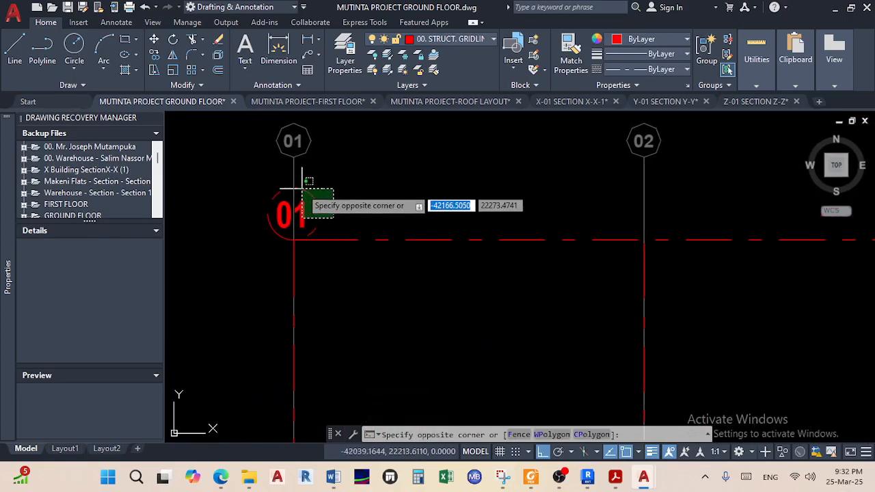
left_click(277, 166)
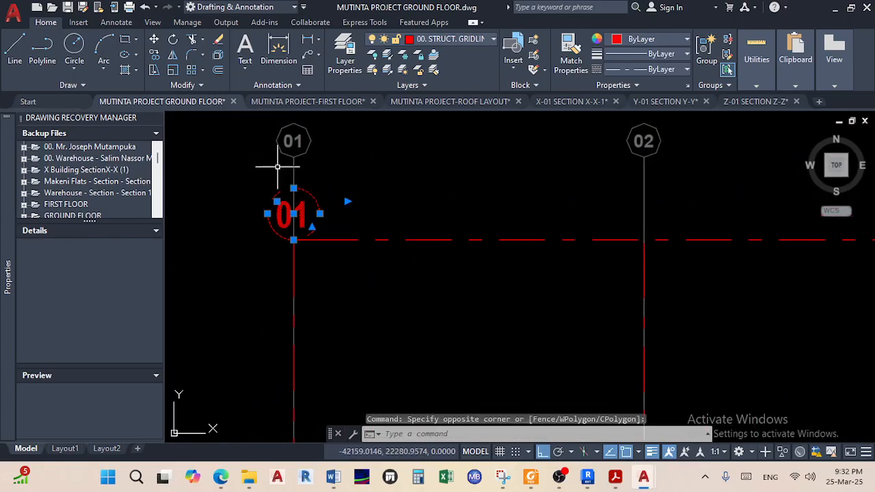
Copy the 01 bubble from its gridline intersection to the next gridline's top
left_click(155, 56)
scroll(284, 240, "up", 2)
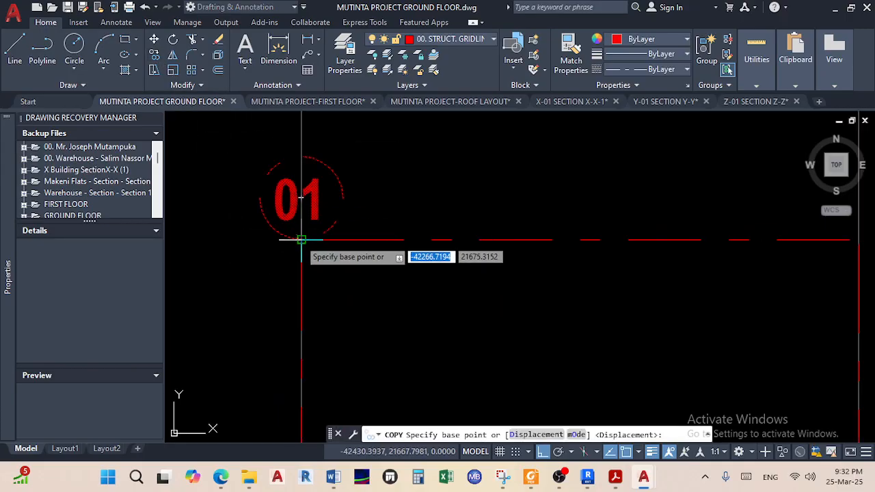
left_click(302, 239)
scroll(410, 239, "down", 3)
scroll(403, 234, "up", 3)
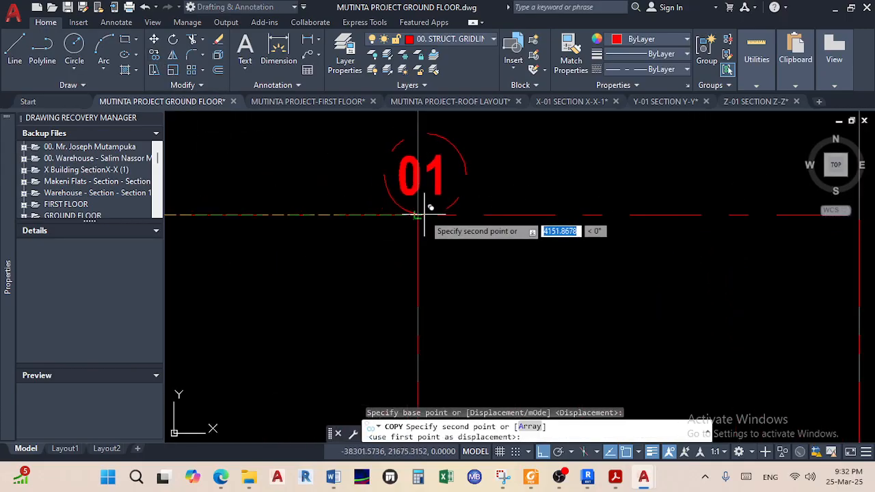
scroll(424, 214, "up", 3)
left_click(407, 217)
scroll(406, 217, "down", 3)
scroll(564, 205, "up", 3)
scroll(554, 203, "up", 2)
scroll(517, 207, "up", 3)
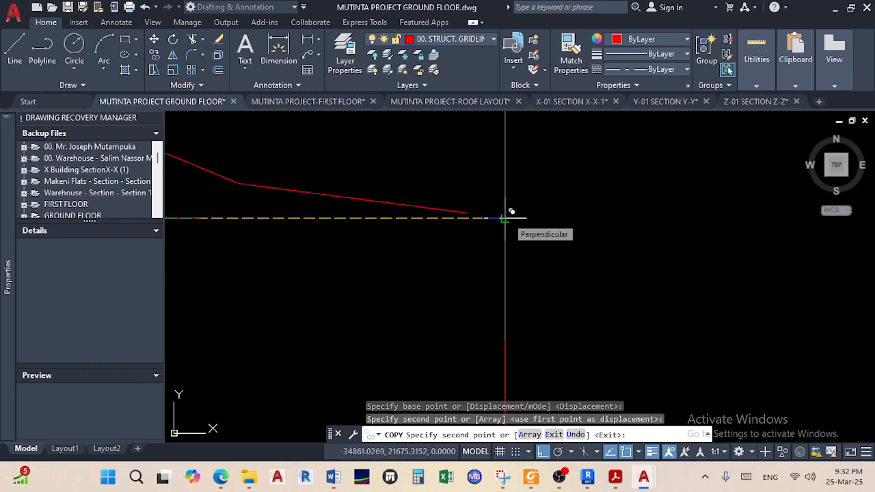
Place another bubble copy on a further gridline top and end the copy
left_click(504, 218)
scroll(568, 222, "down", 5)
middle_click_drag(568, 223, 504, 227)
scroll(512, 226, "down", 5)
scroll(471, 236, "down", 4)
scroll(478, 260, "up", 7)
scroll(488, 248, "down", 4)
middle_click_drag(496, 247, 487, 244)
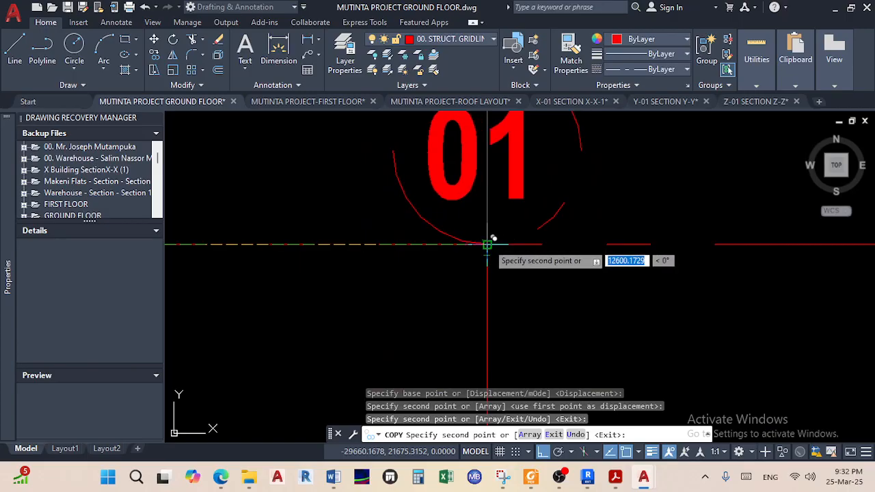
scroll(489, 244, "up", 5)
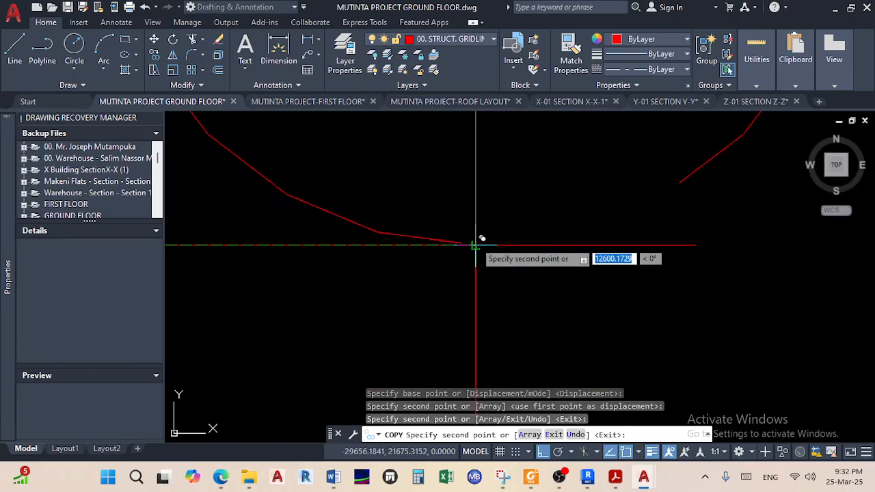
scroll(476, 244, "down", 5)
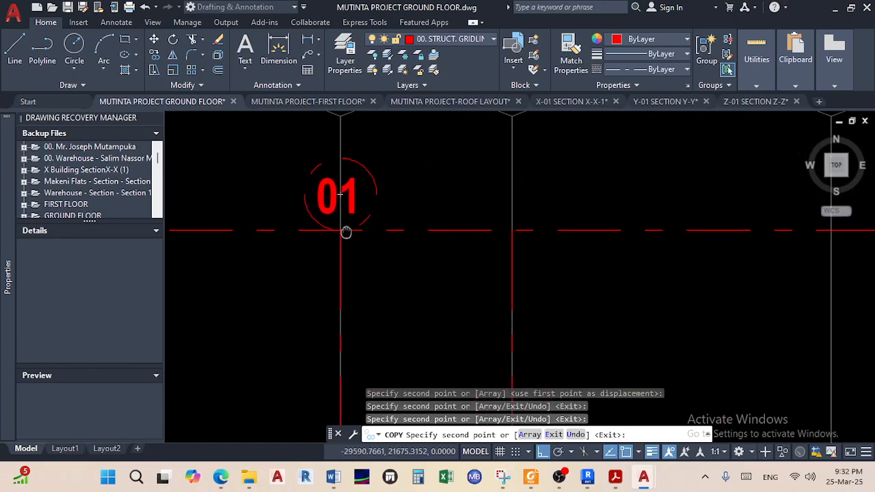
scroll(485, 227, "up", 3)
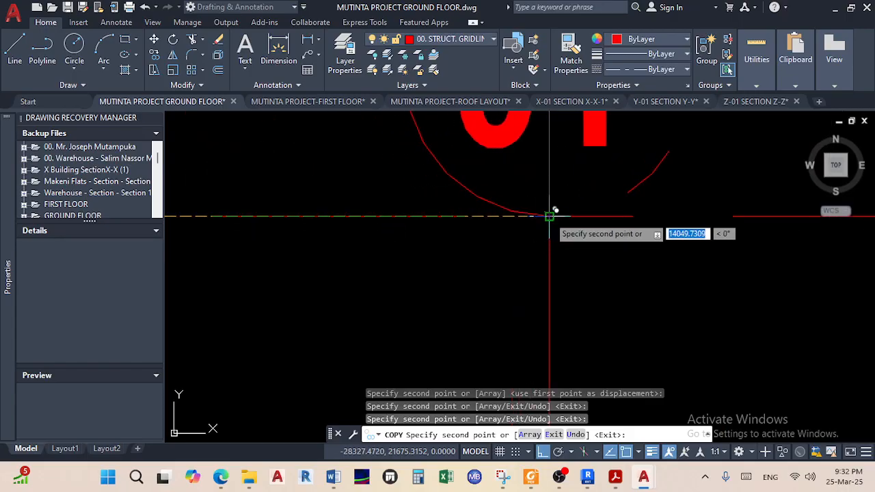
scroll(555, 217, "up", 2)
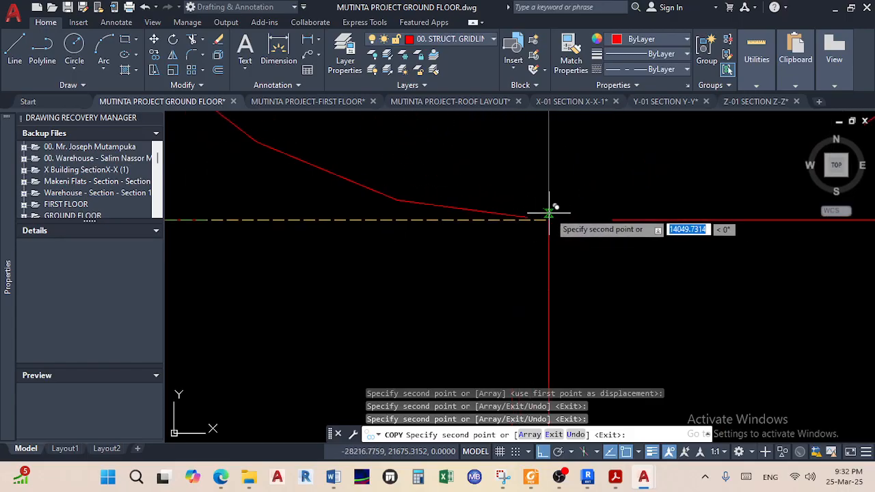
right_click(518, 253)
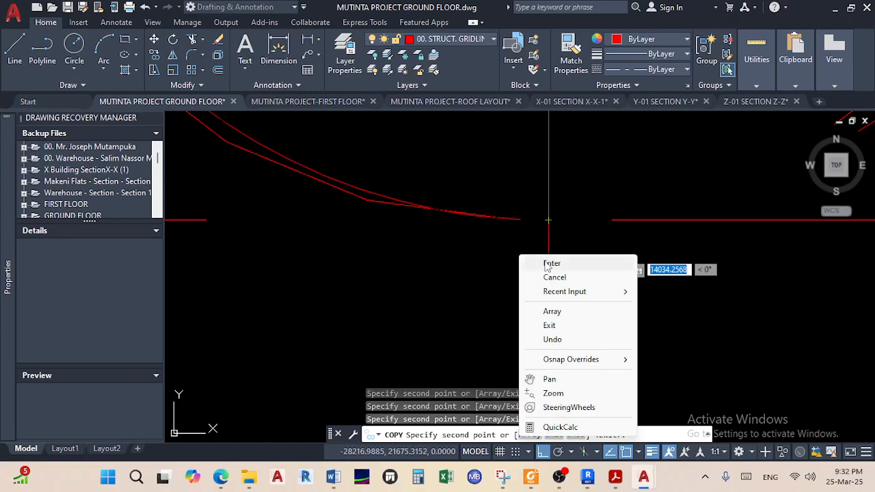
left_click(562, 263)
Bring up the list of object snap modes
scroll(562, 263, "down", 6)
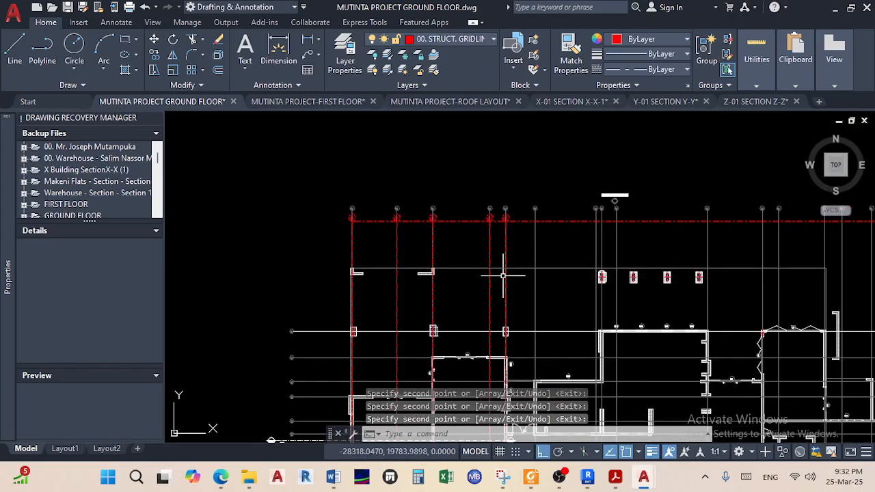
mouse_move(588, 478)
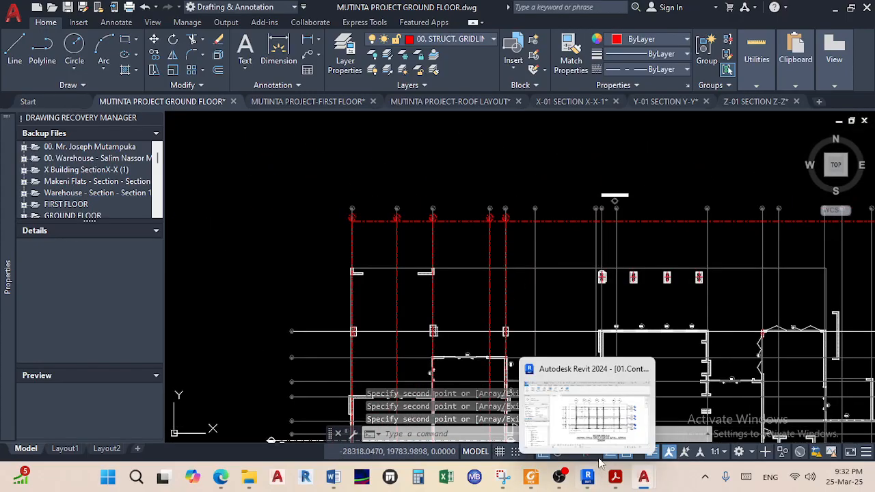
left_click(639, 453)
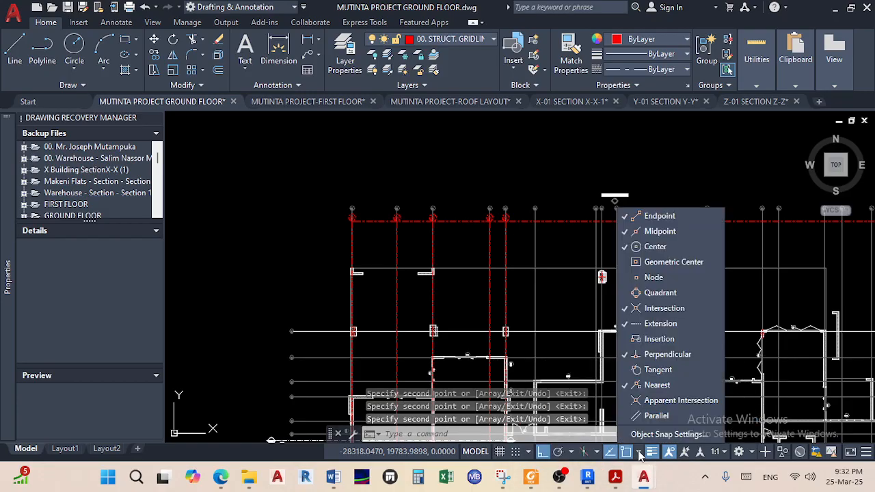
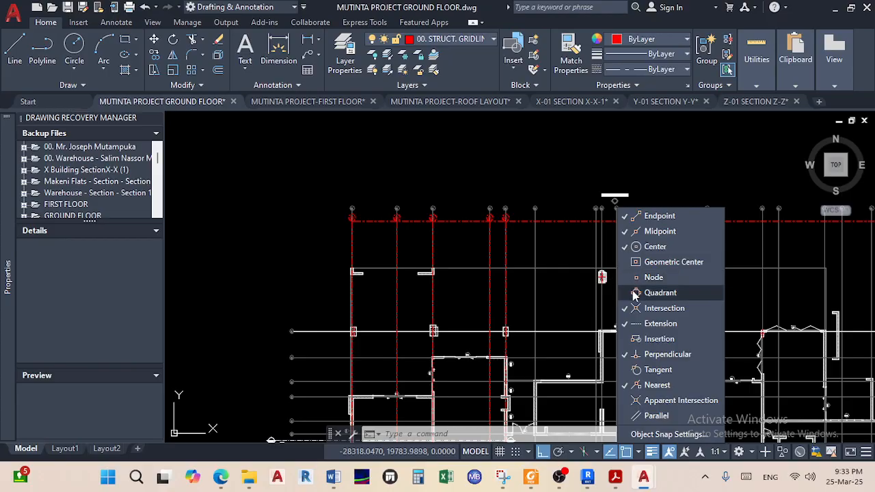
Dismiss the object snap mode list without changing anything in the drawing
key("Escape")
key("Escape")
key("Escape")
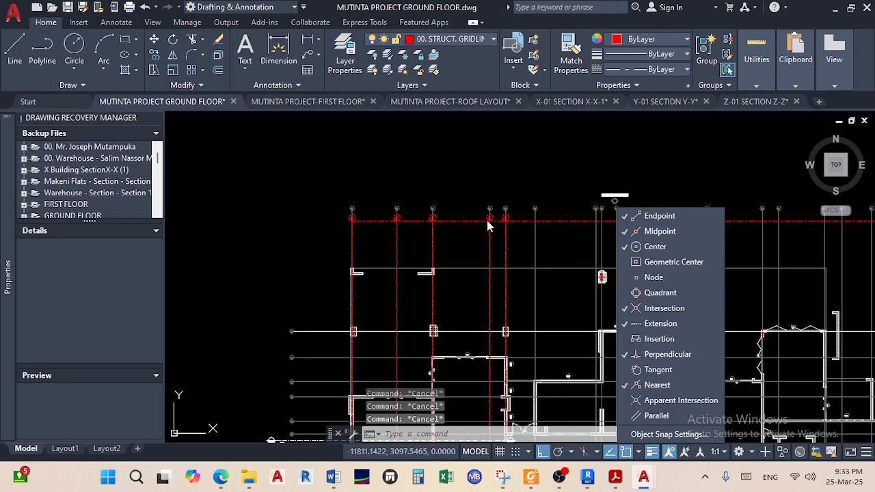
scroll(488, 220, "up", 8)
scroll(549, 289, "down", 6)
left_click(639, 453)
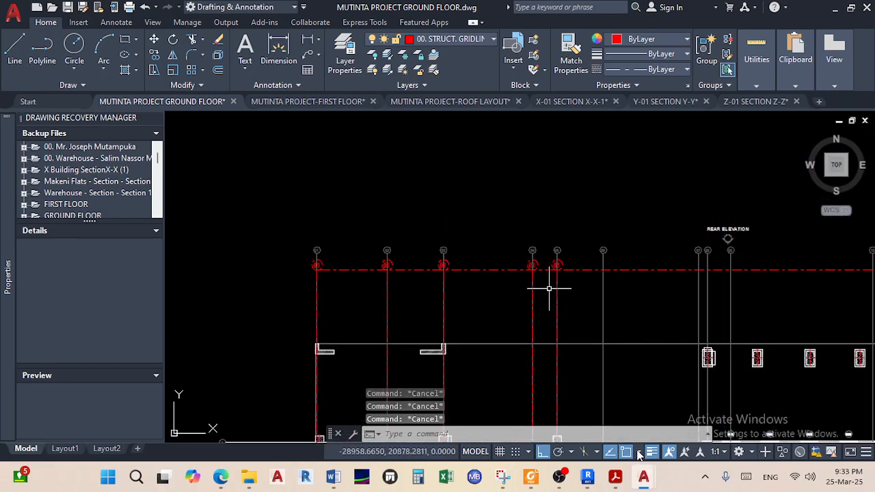
scroll(496, 240, "up", 10)
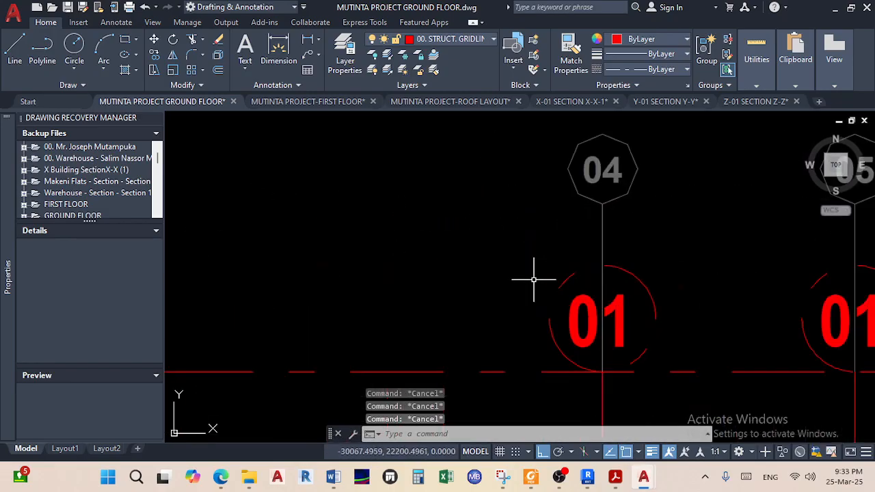
Start a line beside bubble 04 with Ortho off, then cancel it and recheck the snap list
left_click(14, 49)
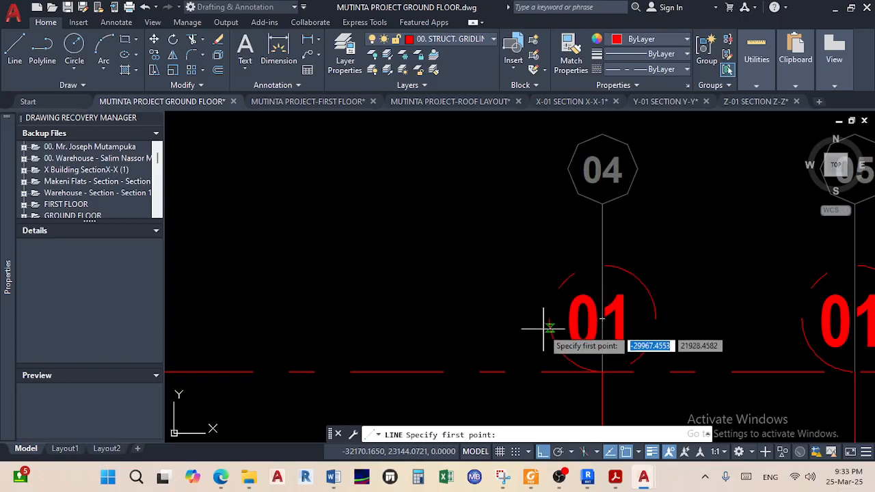
left_click(567, 277)
key("F8")
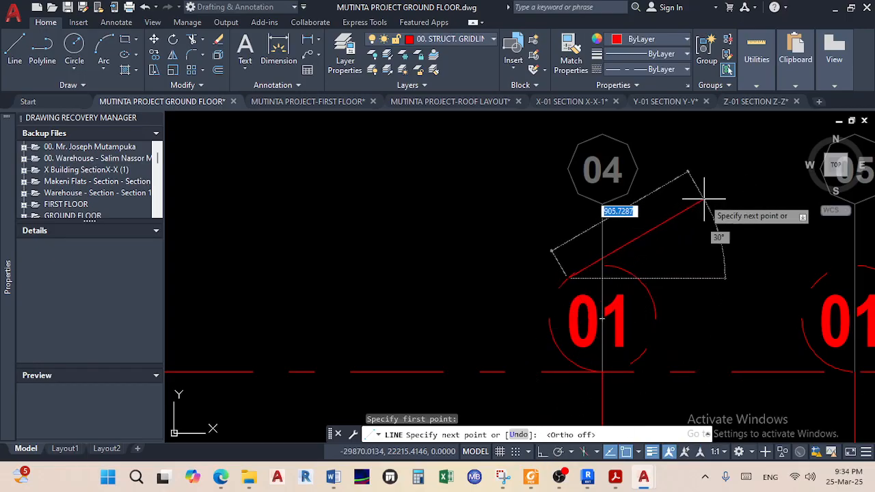
key("Escape")
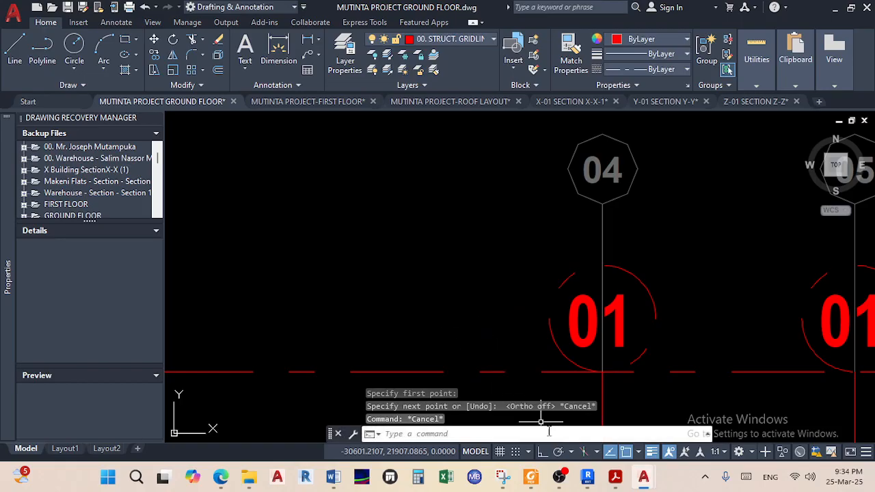
left_click(638, 451)
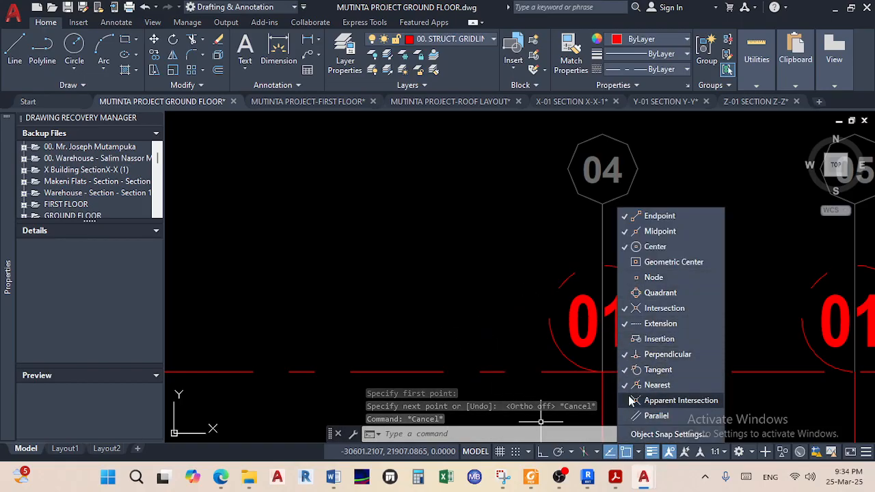
left_click(638, 453)
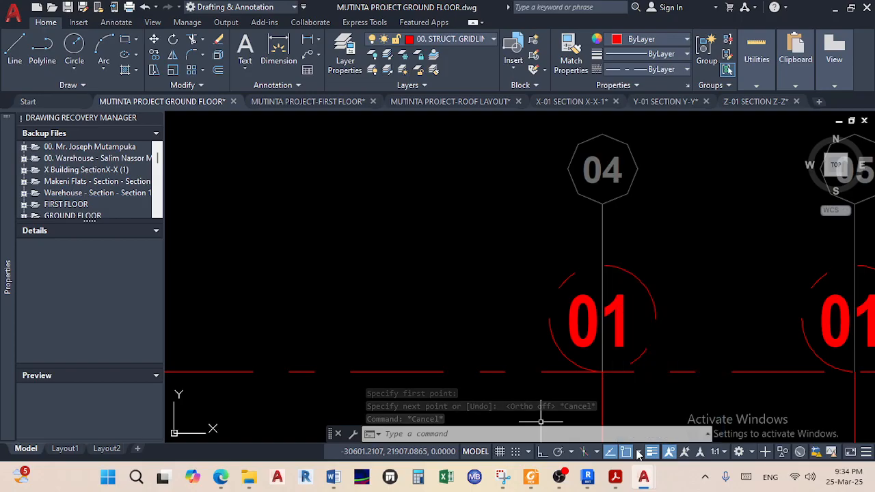
left_click(14, 48)
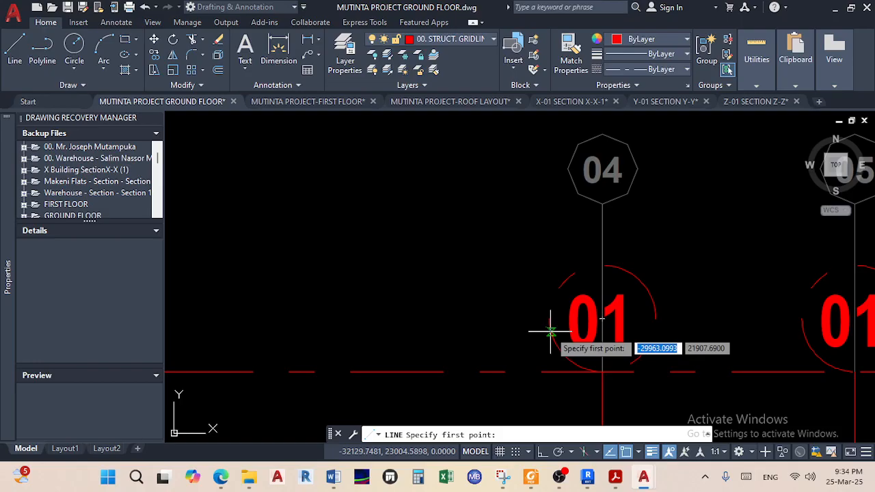
left_click(564, 280)
scroll(562, 280, "up", 5)
scroll(557, 286, "down", 5)
scroll(595, 247, "up", 6)
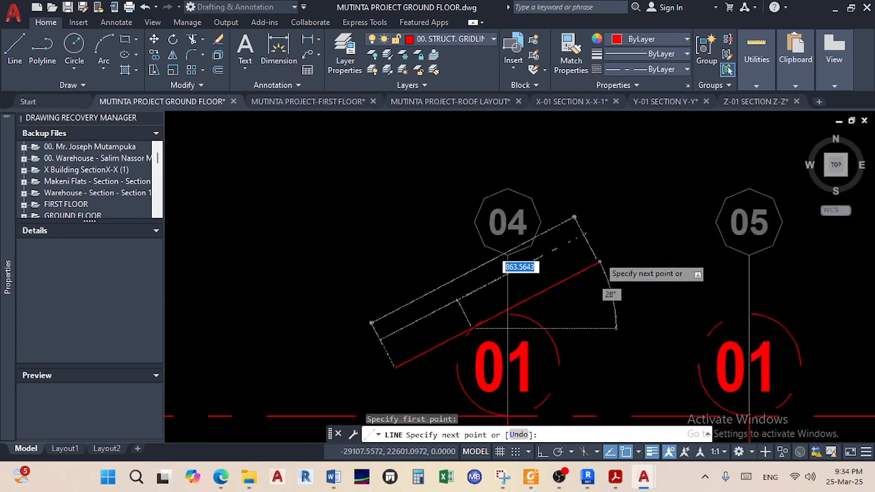
left_click(544, 452)
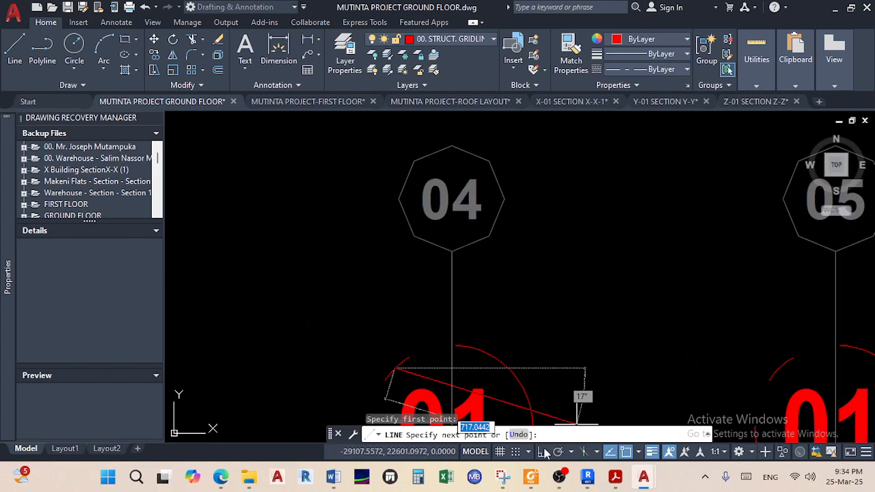
left_click(544, 452)
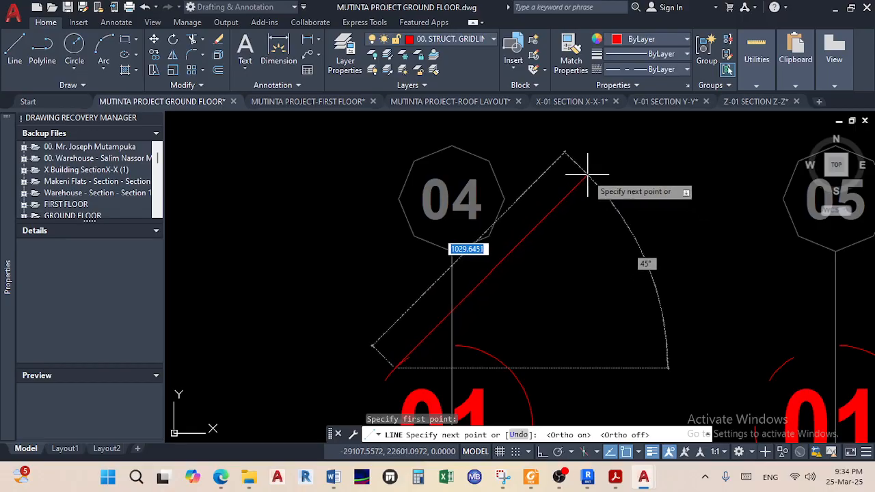
left_click(587, 174)
right_click(586, 176)
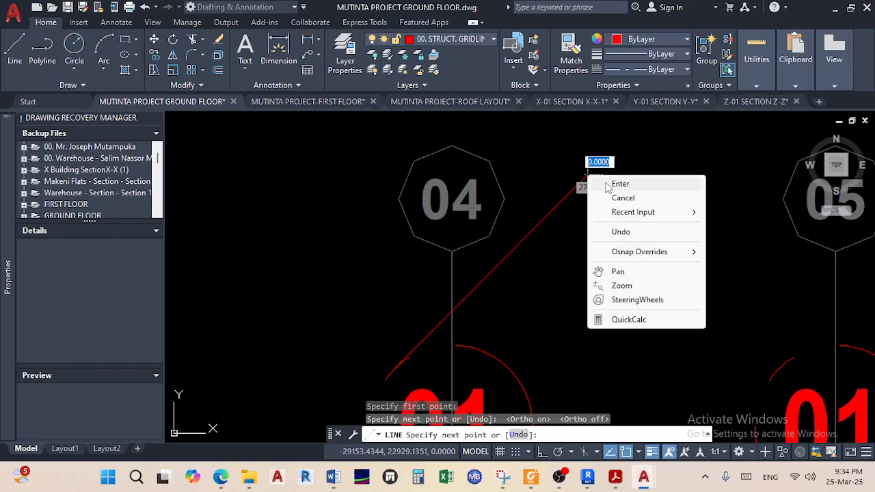
left_click(615, 183)
left_click(554, 209)
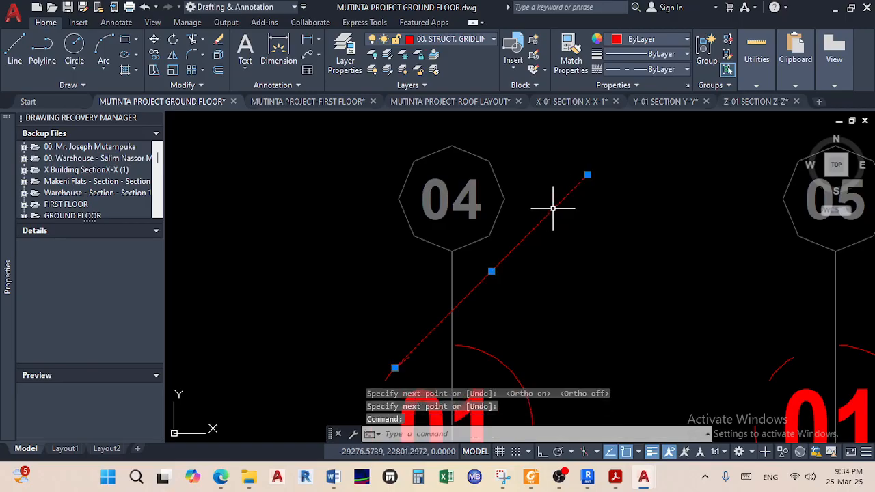
scroll(584, 151, "down", 6)
scroll(524, 210, "up", 4)
left_click(569, 198)
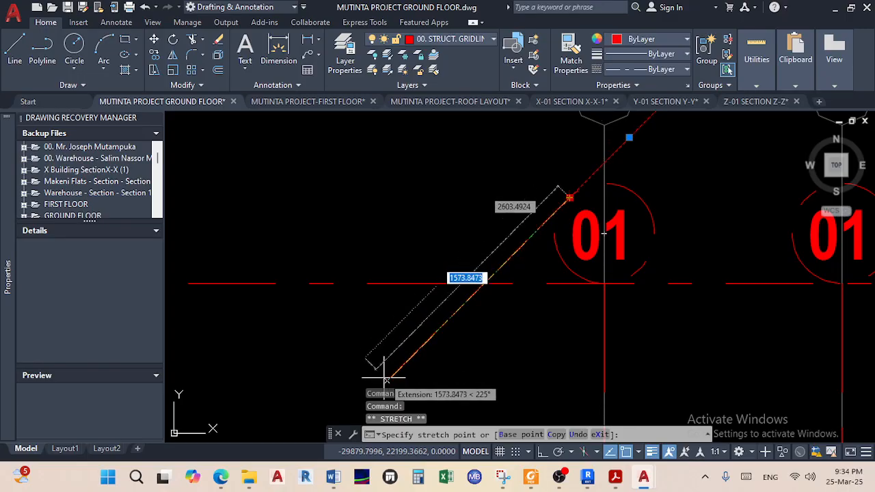
left_click(384, 375)
scroll(546, 199, "up", 8)
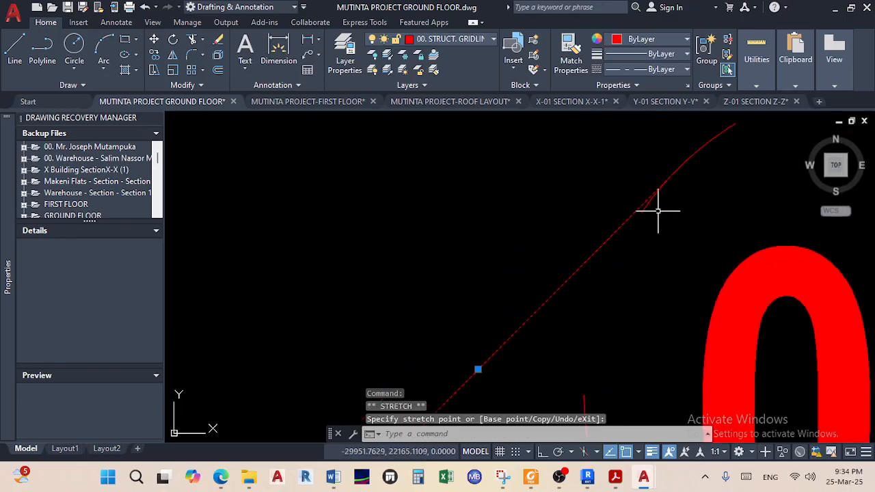
middle_click_drag(593, 267, 595, 261)
scroll(597, 207, "up", 4)
scroll(593, 229, "down", 13)
middle_click_drag(542, 296, 483, 310)
key("Delete")
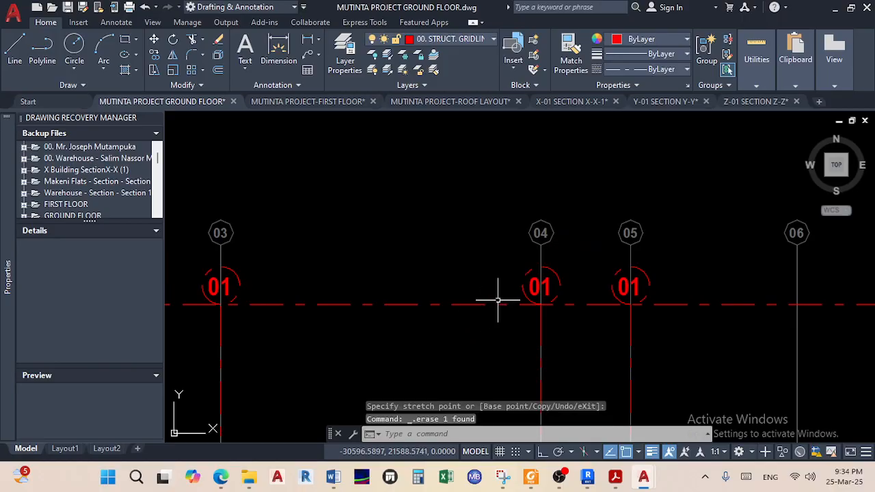
scroll(557, 299, "down", 5)
scroll(595, 235, "up", 10)
Change the bubble labels on gridlines 02 and 03 from 01 to 02 and 03
middle_click_drag(430, 271, 339, 233)
scroll(547, 260, "up", 4)
left_click(537, 250)
double_click(533, 253)
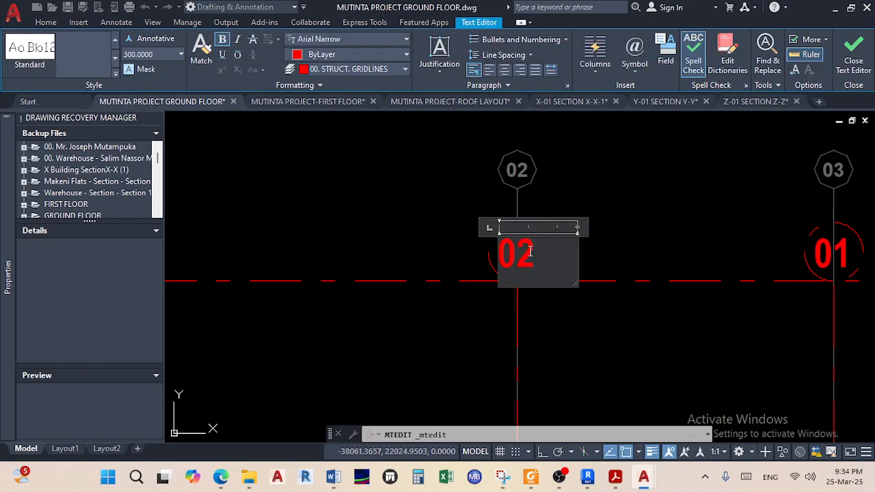
left_click(625, 224)
scroll(624, 224, "down", 1)
middle_click_drag(627, 224, 369, 221)
scroll(497, 247, "up", 2)
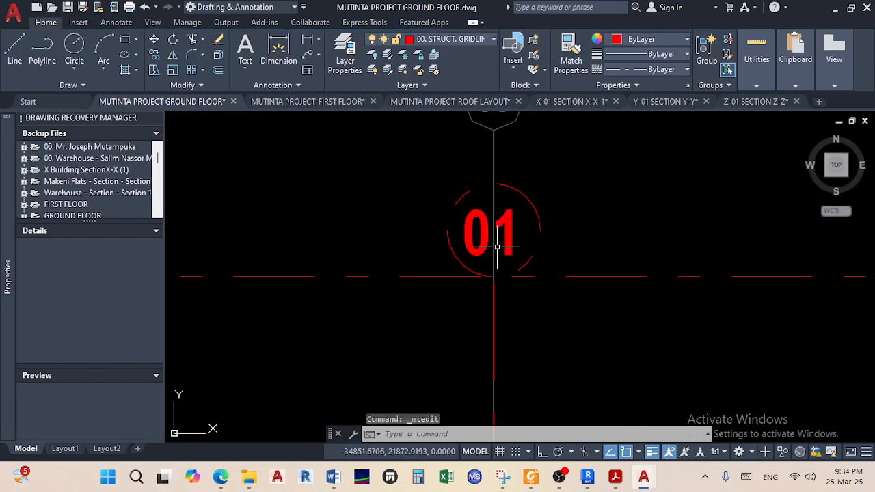
double_click(510, 237)
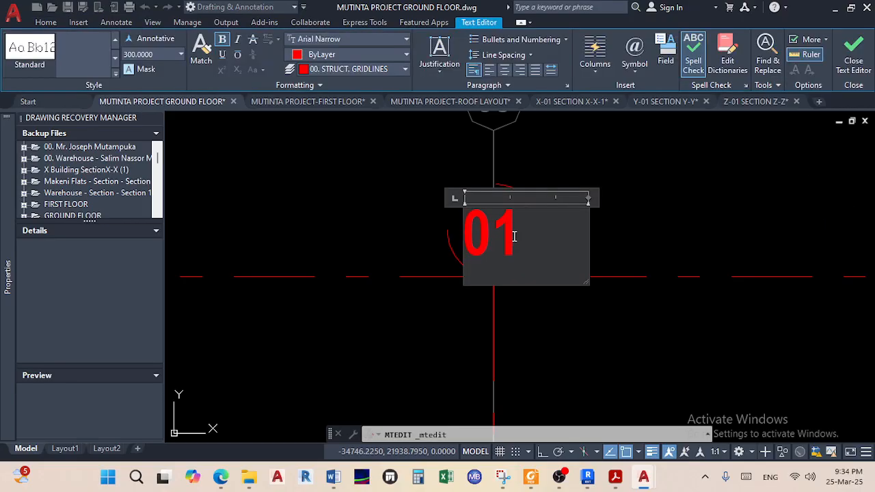
left_click(673, 214)
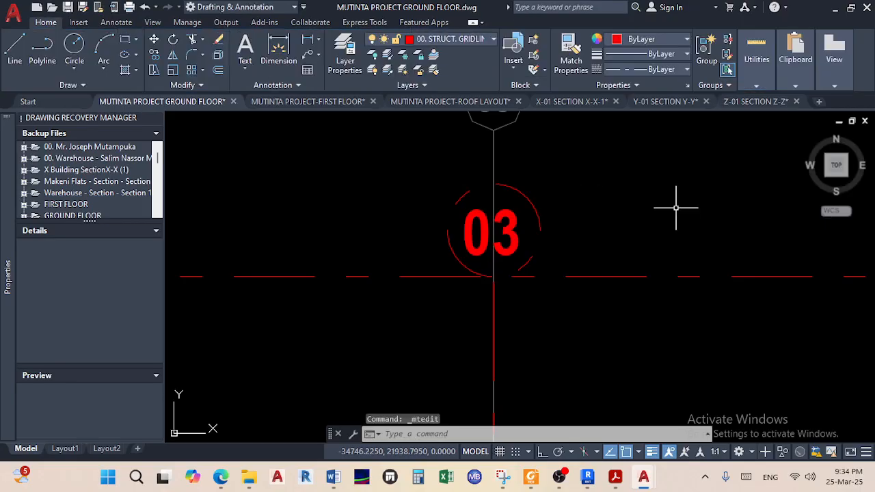
right_click(676, 210)
key("Escape")
scroll(624, 234, "down", 2)
Relabel the bubbles on gridlines 04 and 05 so they read 04 and 05
middle_click_drag(624, 235, 314, 259)
scroll(568, 270, "down", 1)
scroll(579, 251, "up", 2)
scroll(579, 251, "up", 2)
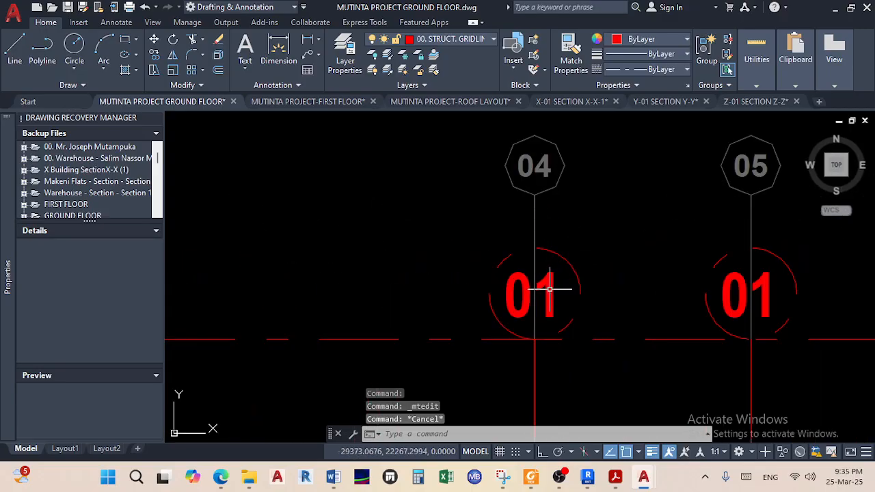
double_click(553, 286)
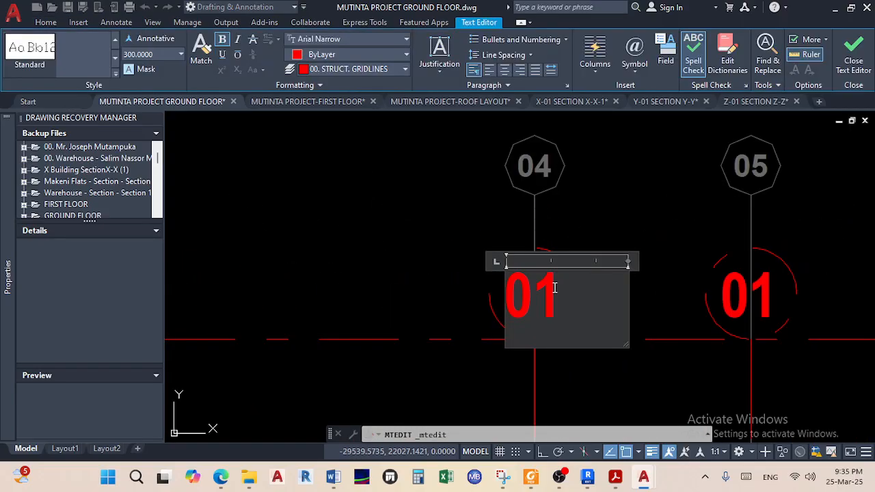
left_click(605, 242)
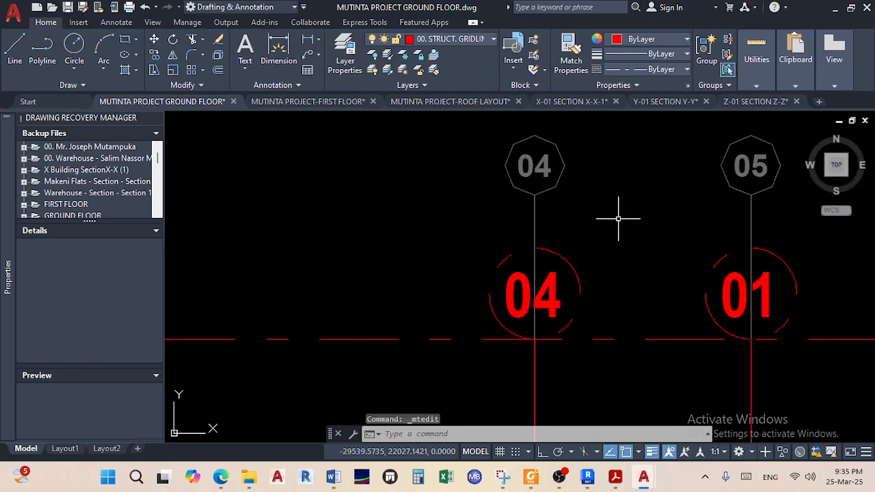
double_click(769, 298)
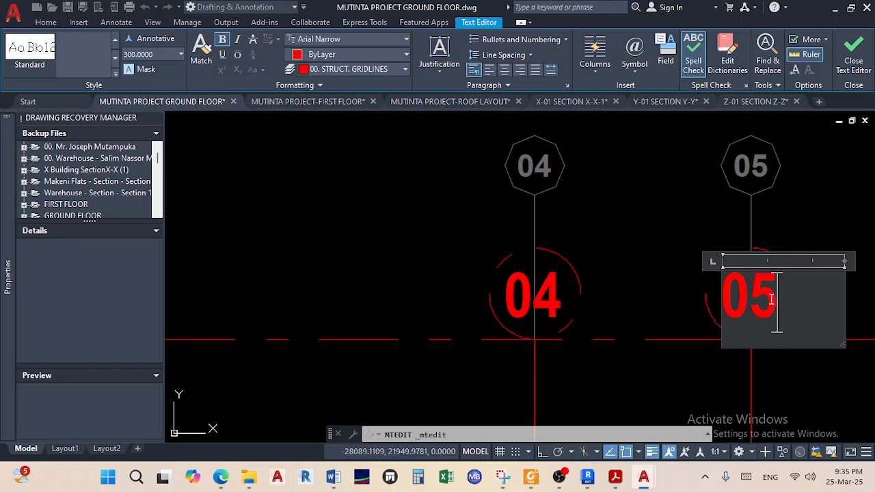
left_click(666, 246)
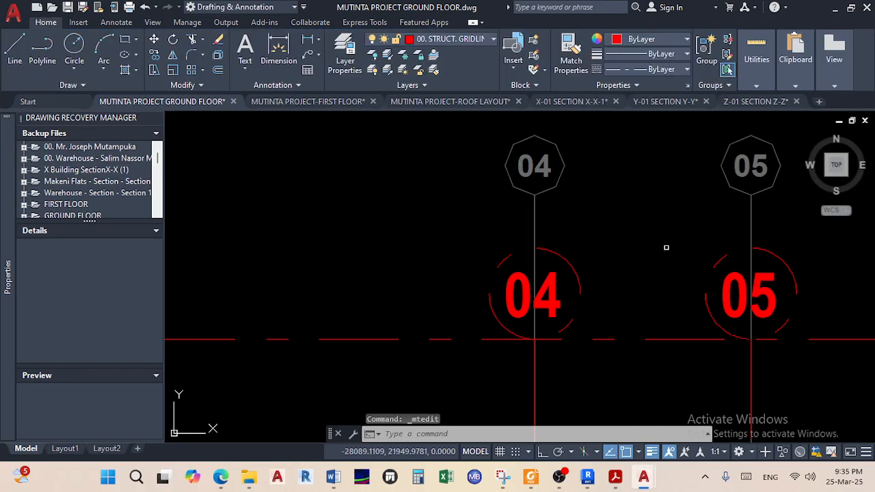
scroll(669, 256, "down", 4)
scroll(564, 269, "up", 2)
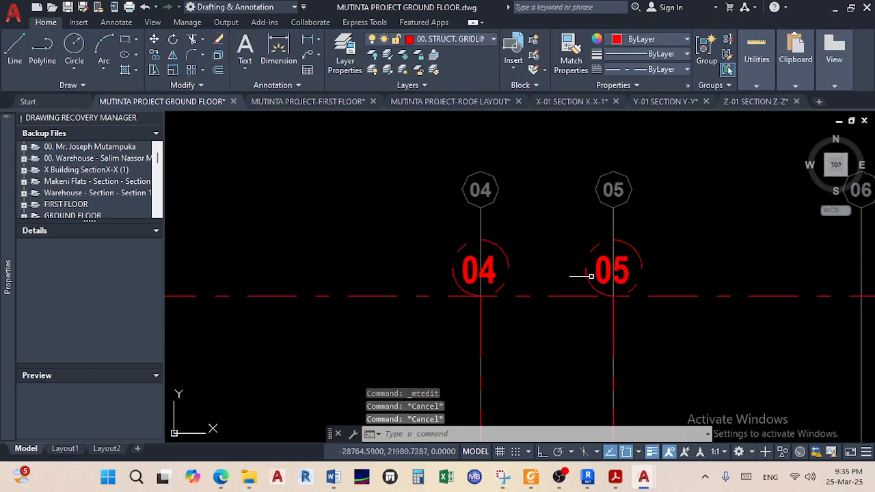
left_click(562, 225)
key("Escape")
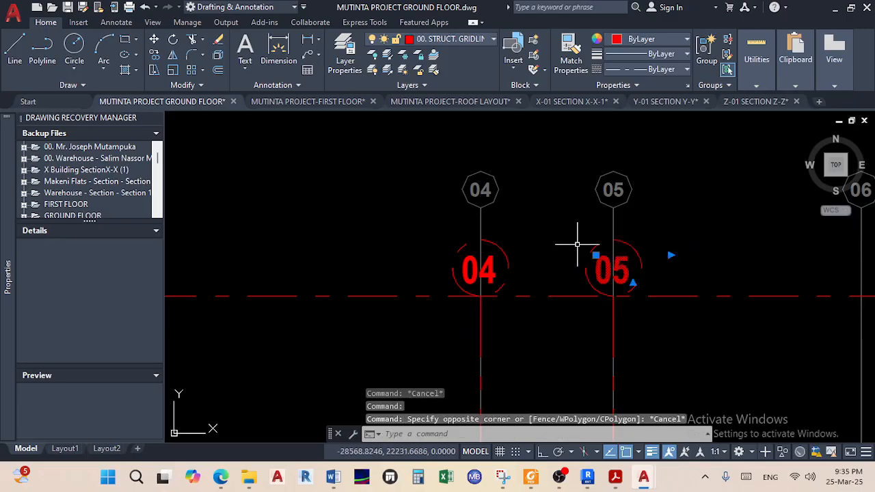
scroll(592, 246, "up", 4)
left_click(610, 250)
left_click(585, 222)
scroll(576, 248, "down", 4)
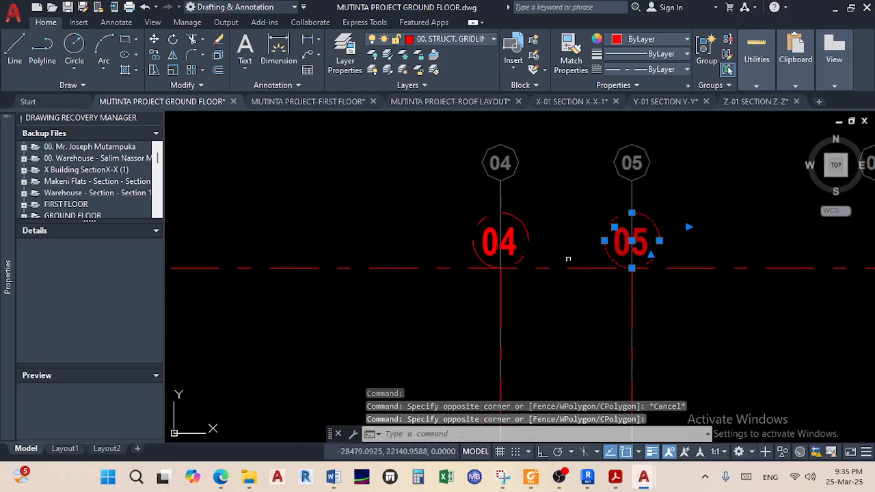
scroll(556, 254, "up", 2)
left_click(552, 259)
left_click(489, 202)
scroll(503, 207, "down", 4)
middle_click_drag(512, 217, 800, 224)
scroll(492, 229, "up", 4)
left_click(552, 240)
left_click(500, 183)
scroll(491, 202, "down", 4)
middle_click_drag(398, 211, 535, 216)
scroll(459, 217, "up", 6)
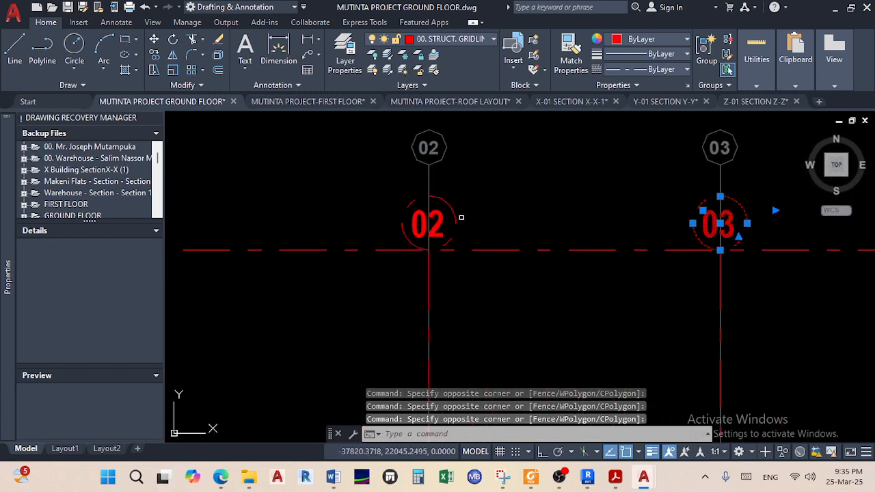
left_click(485, 244)
left_click(401, 162)
scroll(418, 188, "down", 2)
middle_click_drag(419, 189, 644, 213)
scroll(437, 231, "down", 4)
middle_click_drag(448, 229, 565, 208)
scroll(427, 206, "up", 5)
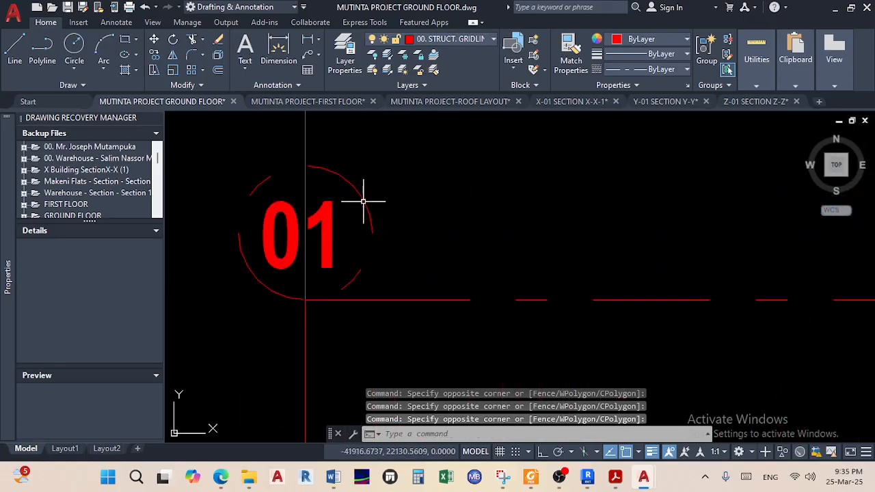
left_click(363, 198)
left_click(338, 237)
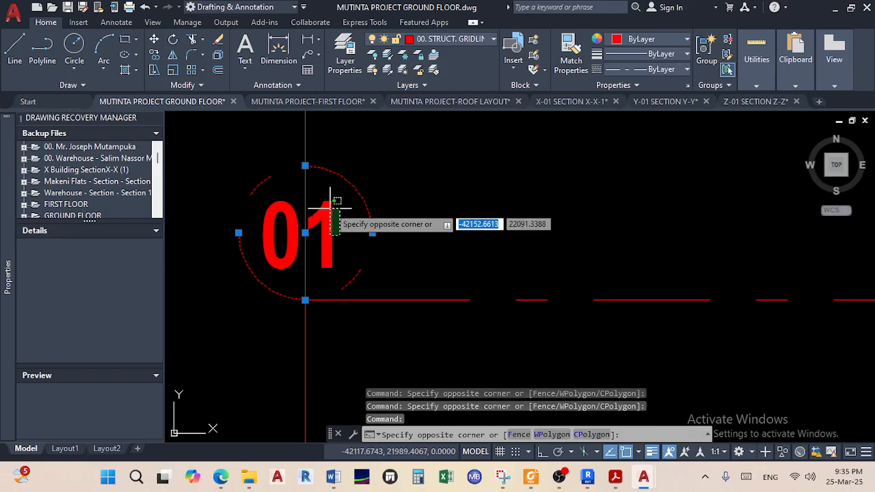
left_click(328, 195)
scroll(369, 205, "down", 2)
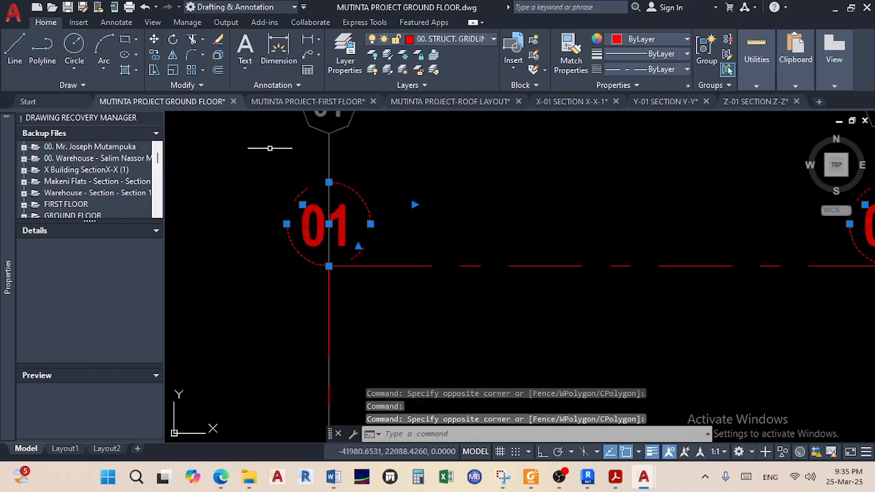
left_click(156, 54)
scroll(355, 203, "up", 3)
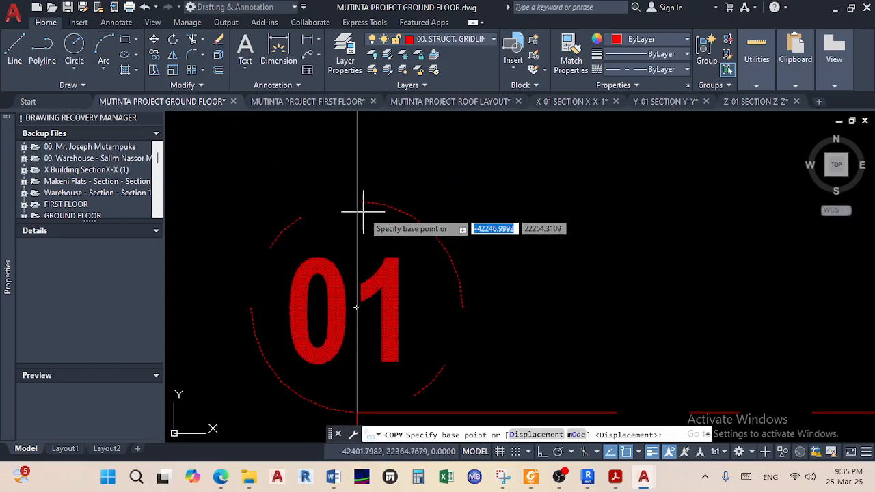
left_click(356, 202)
scroll(356, 203, "down", 5)
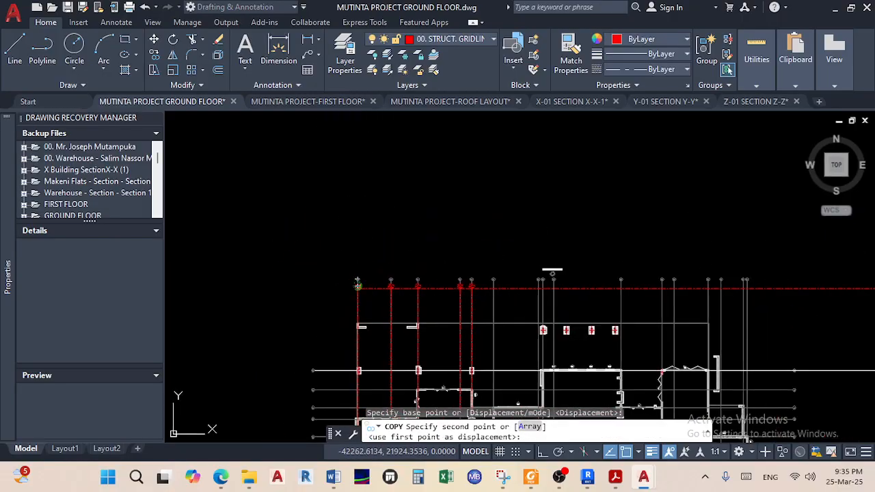
scroll(359, 322, "down", 2)
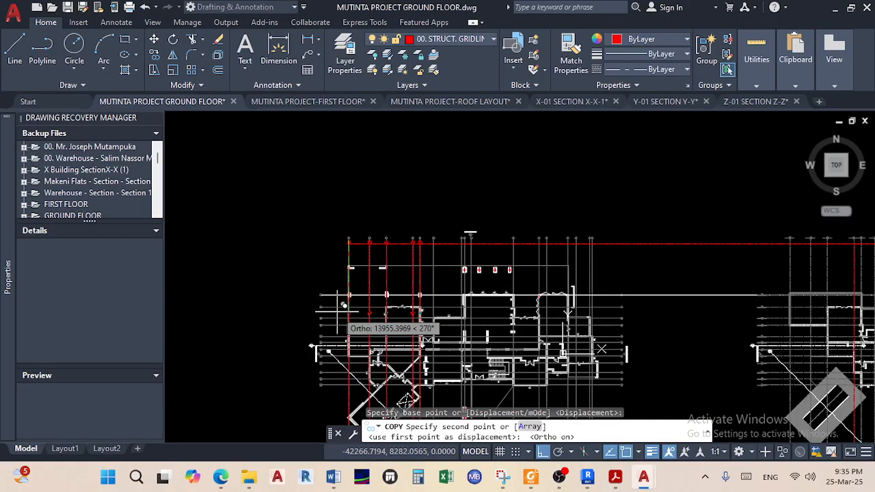
scroll(357, 307, "up", 6)
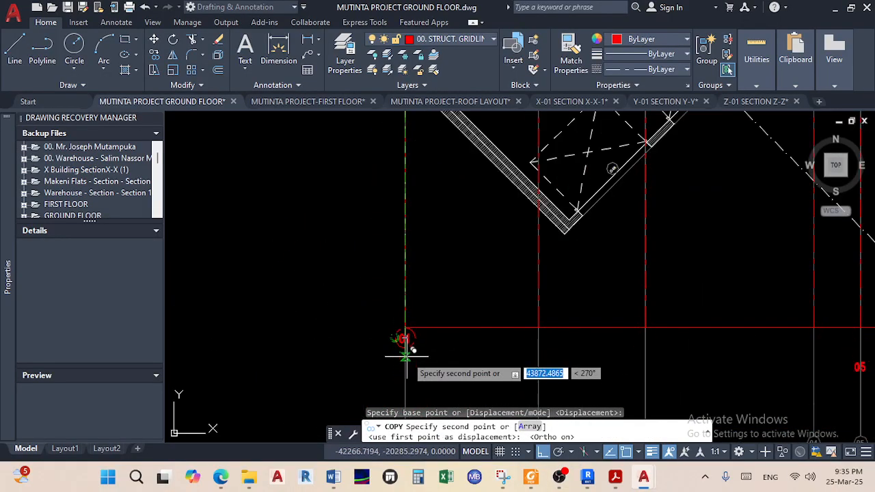
scroll(405, 352, "up", 4)
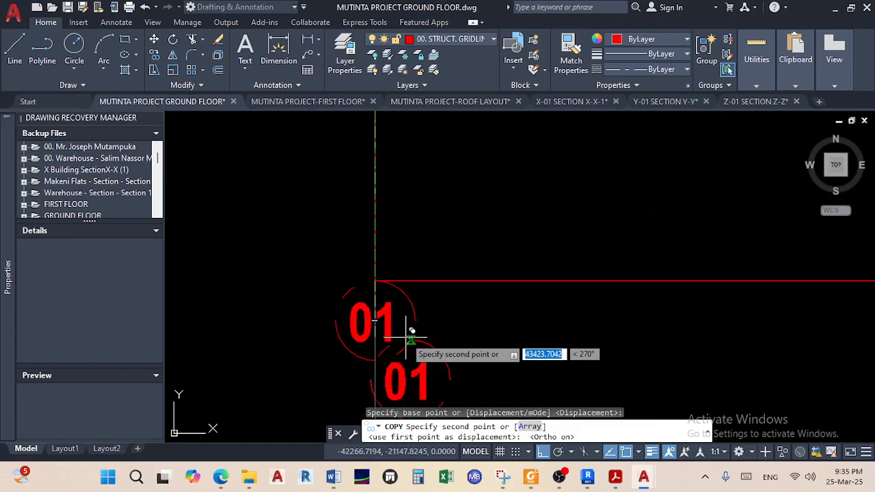
key("Escape")
scroll(469, 293, "down", 5)
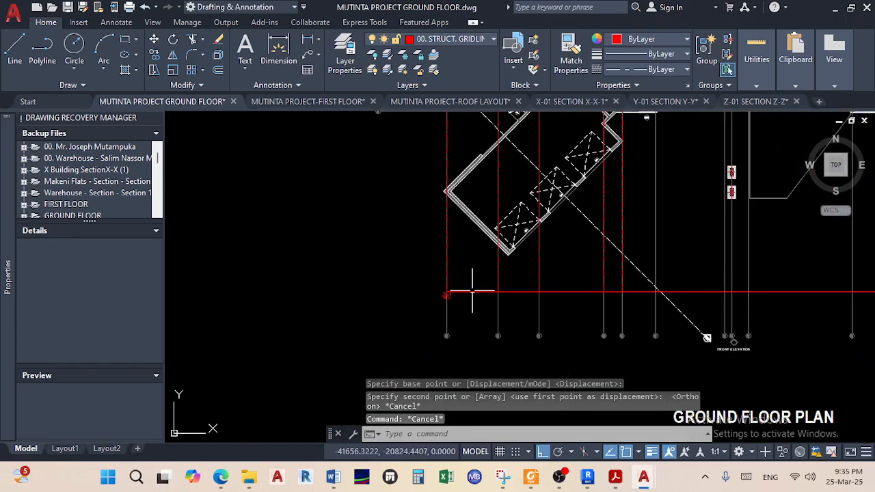
scroll(396, 195, "up", 8)
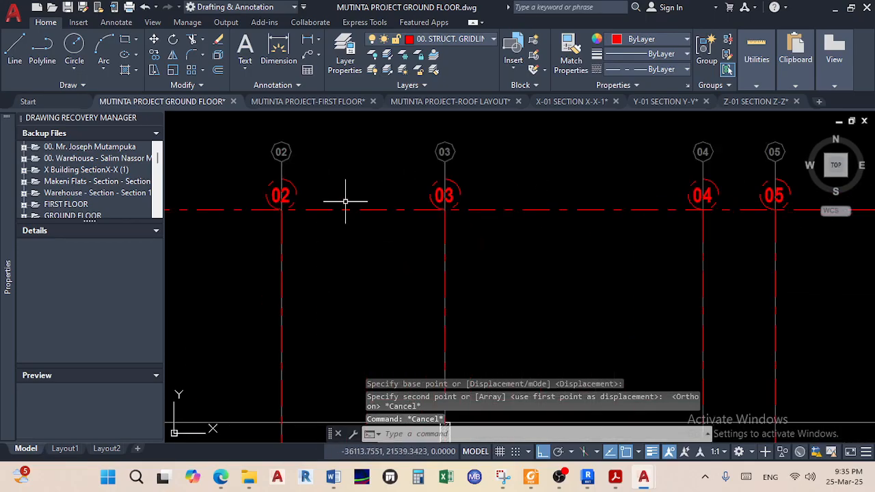
Crossing-select the four bubbles 02, 03, 04 and 05 together
left_click(365, 248)
left_click(294, 218)
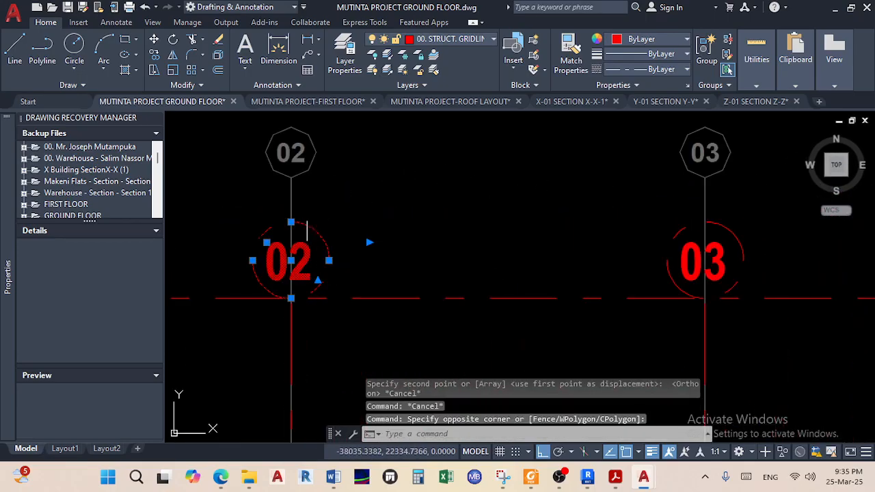
scroll(287, 236, "down", 2)
left_click(477, 244)
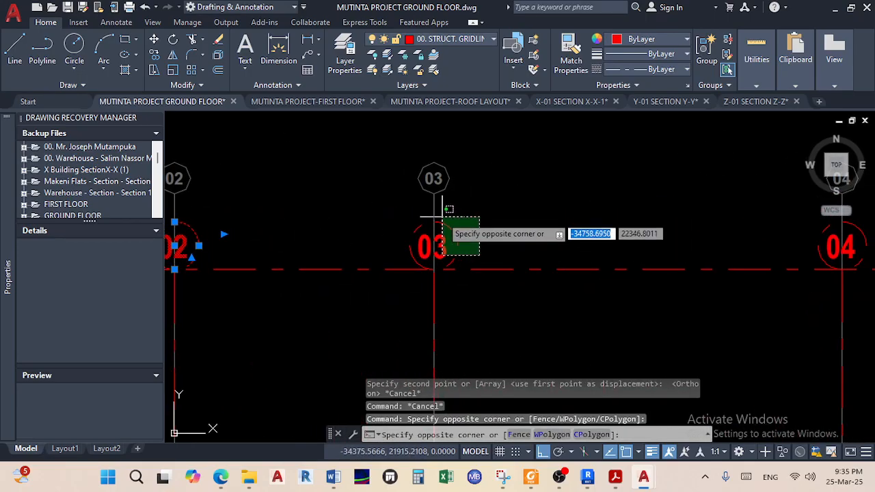
left_click(448, 215)
scroll(523, 228, "down", 4)
scroll(421, 238, "up", 8)
left_click(464, 271)
left_click(403, 199)
left_click(649, 260)
left_click(617, 203)
scroll(625, 236, "down", 4)
middle_click_drag(625, 236, 463, 244)
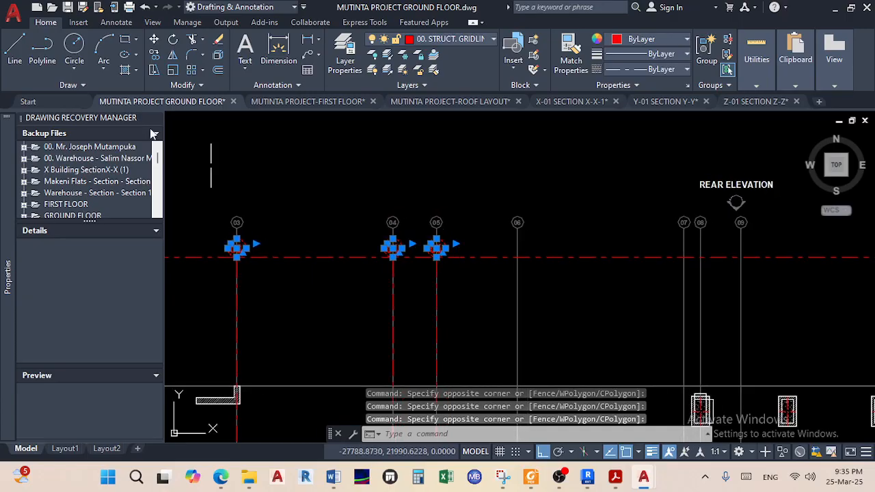
Copy the selected bubbles from gridline 02's top end down to its bottom end
left_click(154, 55)
scroll(400, 228, "up", 8)
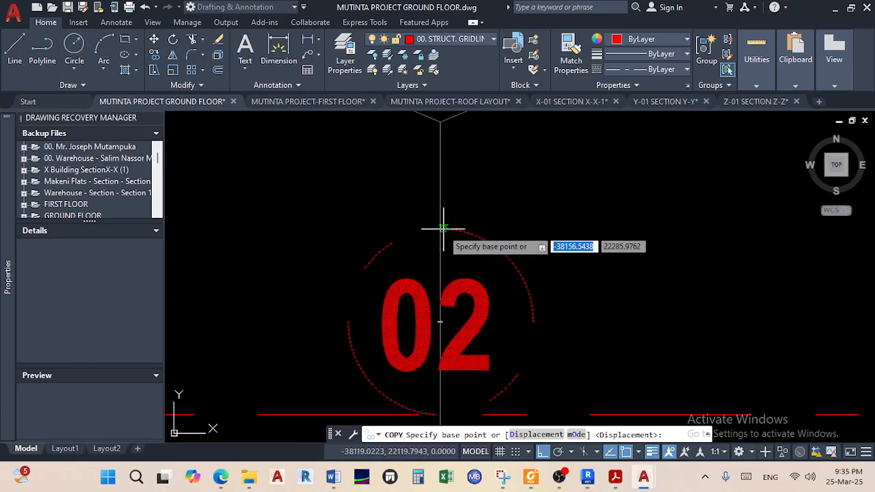
scroll(443, 228, "up", 4)
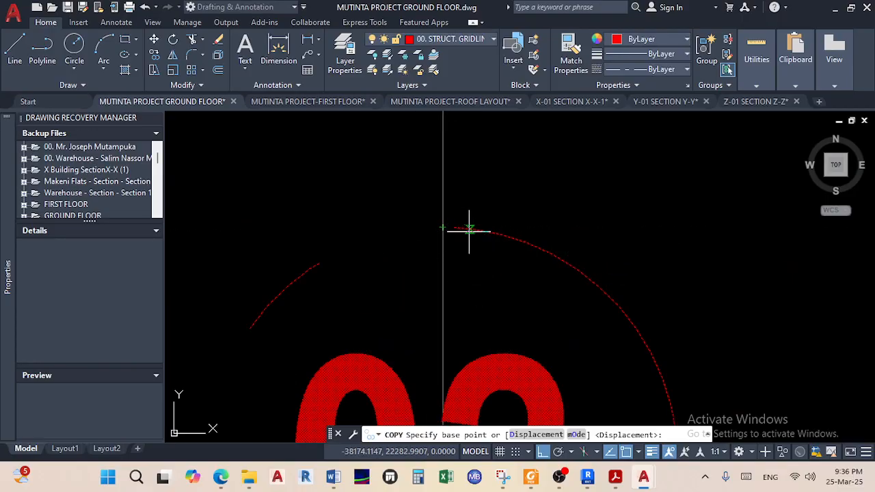
scroll(447, 238, "up", 4)
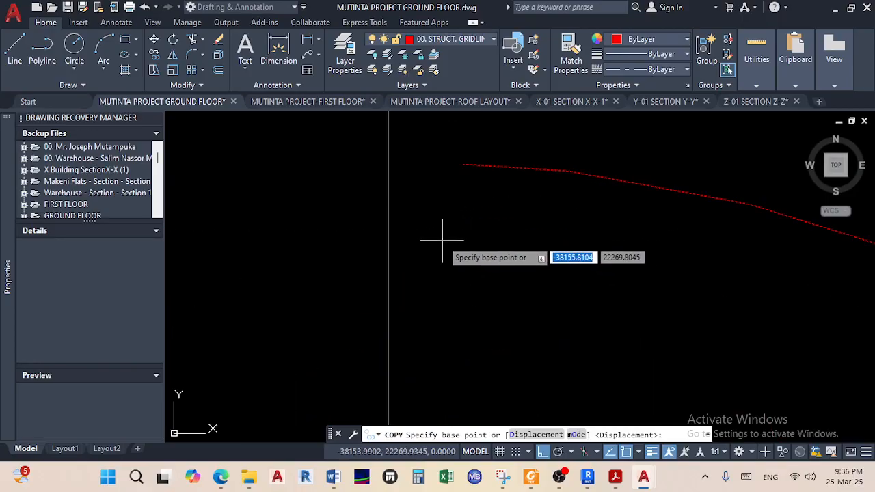
scroll(437, 233, "down", 3)
left_click(430, 220)
scroll(437, 296, "down", 8)
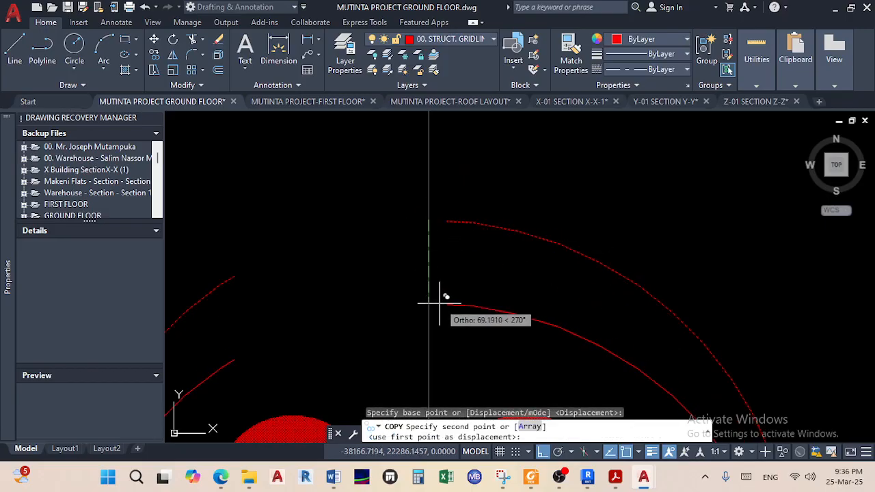
middle_click_drag(437, 218, 439, 196)
scroll(461, 360, "up", 6)
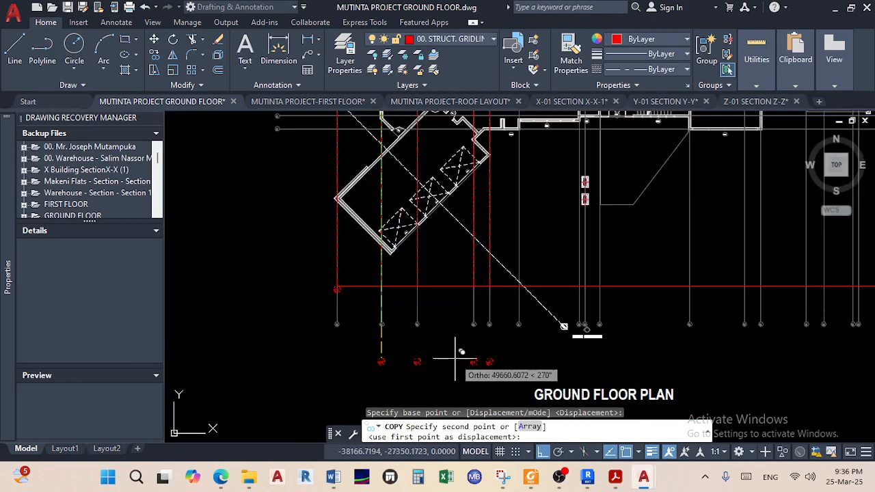
scroll(339, 244, "up", 8)
scroll(389, 321, "up", 2)
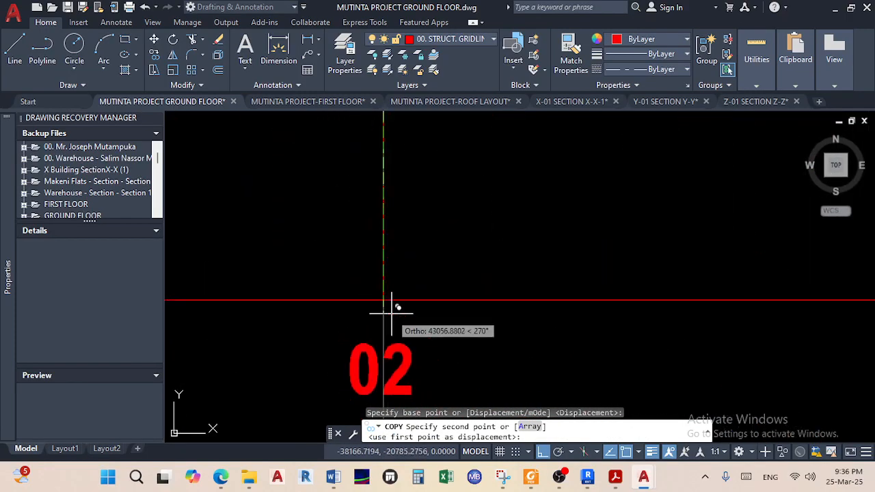
left_click(384, 301)
key("Escape")
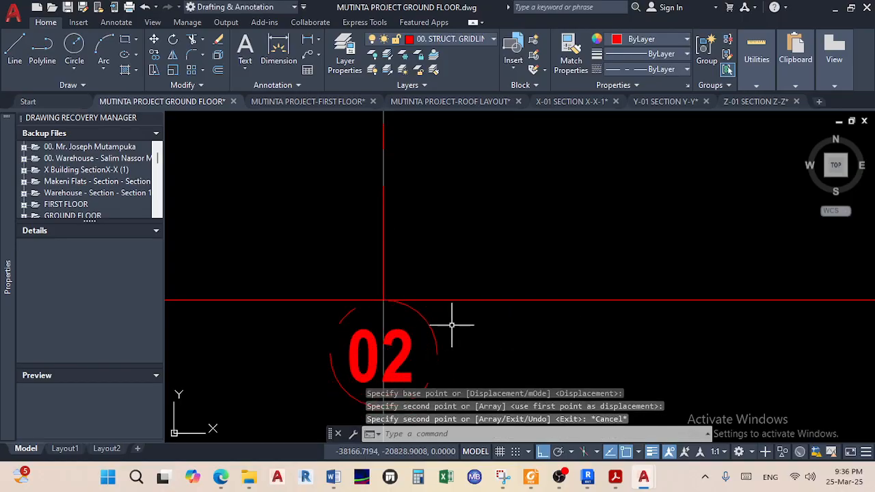
Pan and zoom the view to centre on the wall corner near W-06
scroll(453, 316, "down", 8)
scroll(494, 328, "up", 4)
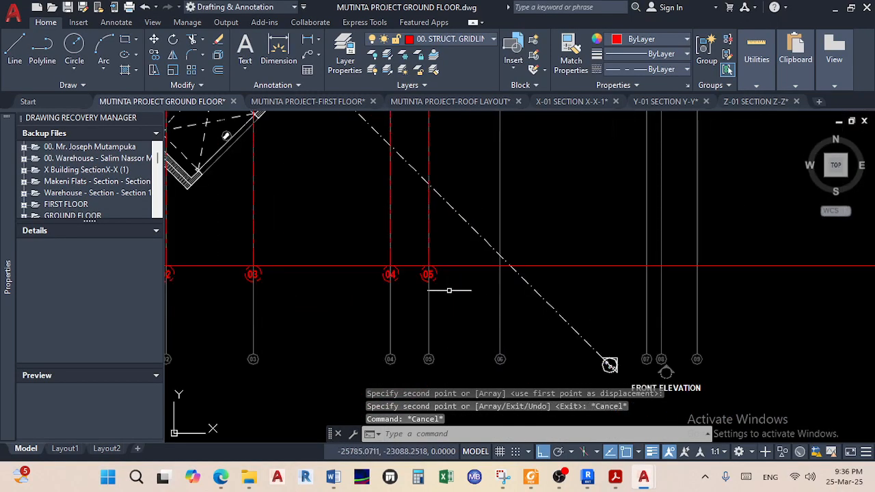
scroll(449, 292, "down", 3)
scroll(442, 286, "up", 3)
scroll(448, 296, "down", 6)
middle_click_drag(486, 287, 483, 341)
scroll(479, 243, "up", 4)
middle_click_drag(479, 243, 485, 308)
middle_click_drag(458, 253, 451, 373)
scroll(472, 240, "down", 2)
scroll(445, 230, "up", 2)
scroll(446, 279, "down", 2)
scroll(444, 307, "up", 5)
scroll(416, 255, "up", 4)
middle_click_drag(415, 255, 441, 278)
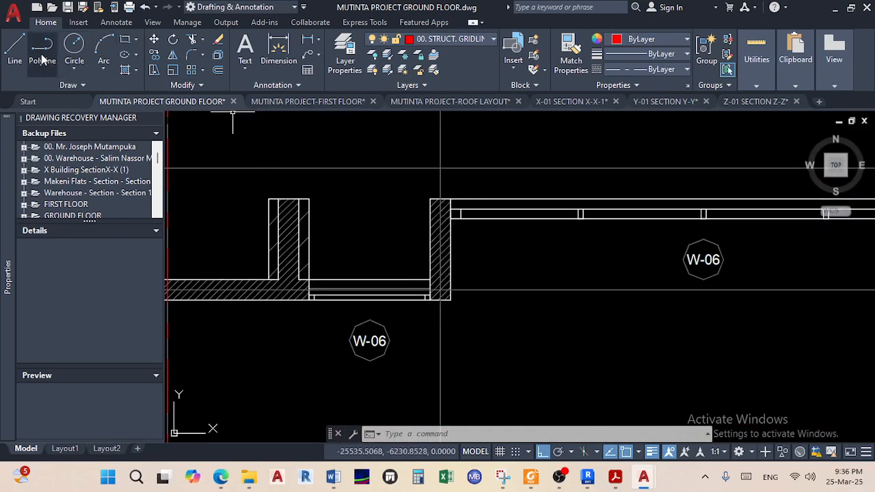
Start a line at the midpoint between the two wall corners using Mid Between 2 Points
left_click(19, 49)
right_click(384, 209, "shift")
left_click(424, 170)
scroll(429, 293, "up", 5)
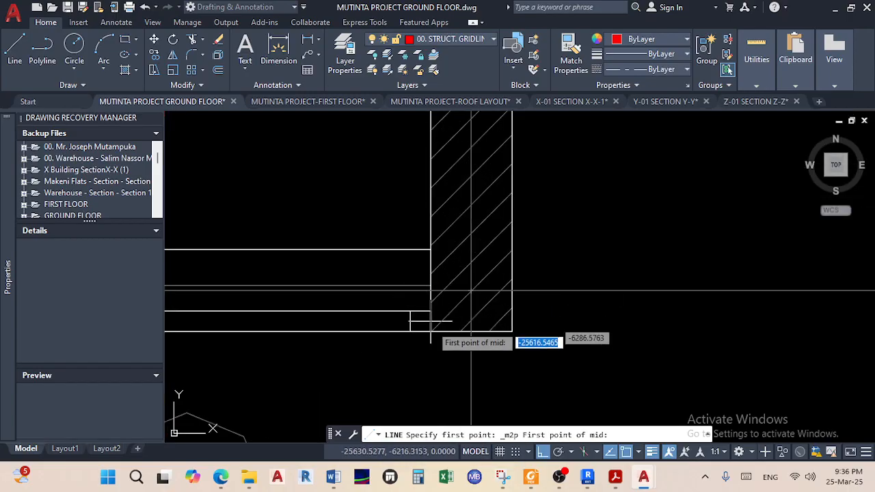
scroll(429, 334, "up", 4)
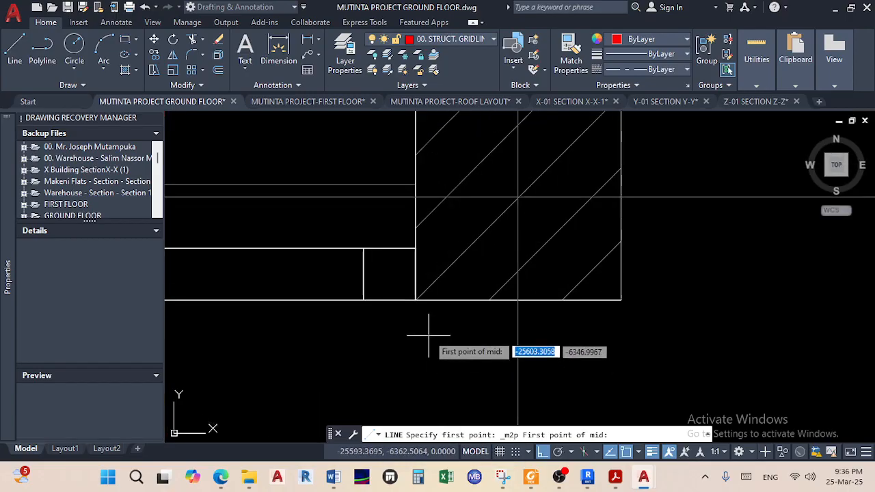
left_click(414, 300)
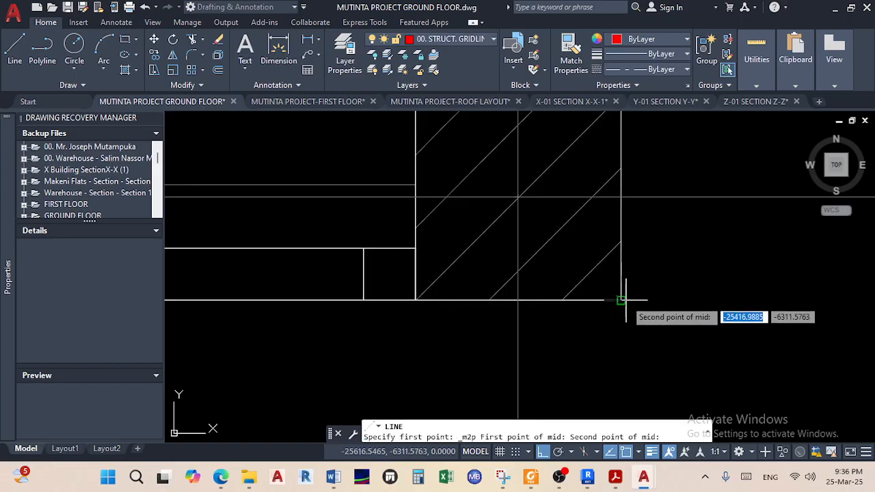
left_click(621, 299)
scroll(518, 213, "down", 4)
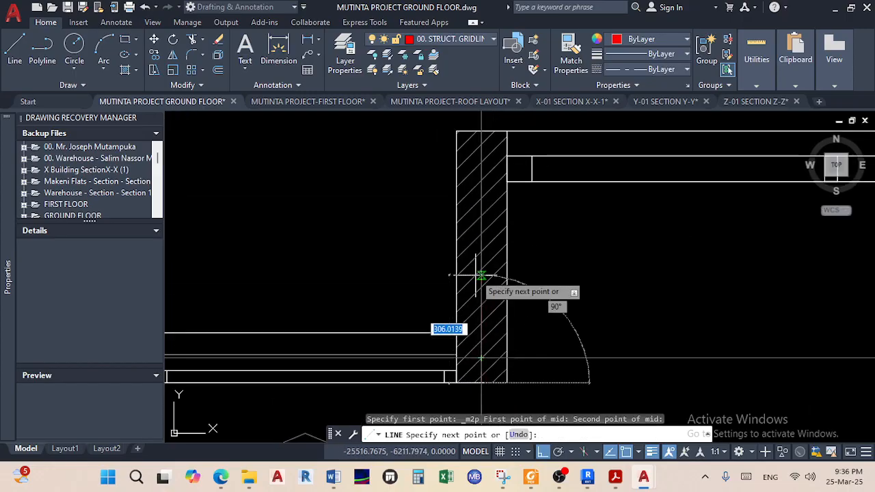
scroll(488, 219, "down", 8)
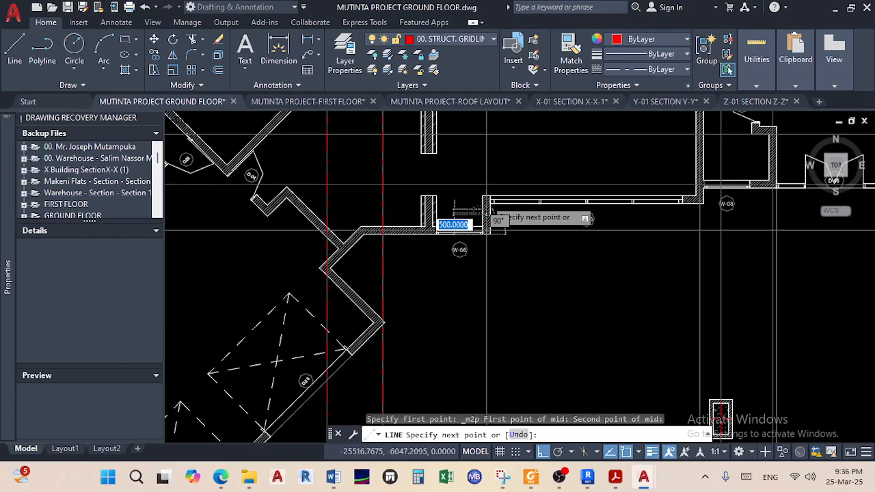
Run the line straight up to the upper red horizontal gridline, finish it, and select it
middle_click_drag(446, 246, 455, 390)
scroll(472, 186, "up", 10)
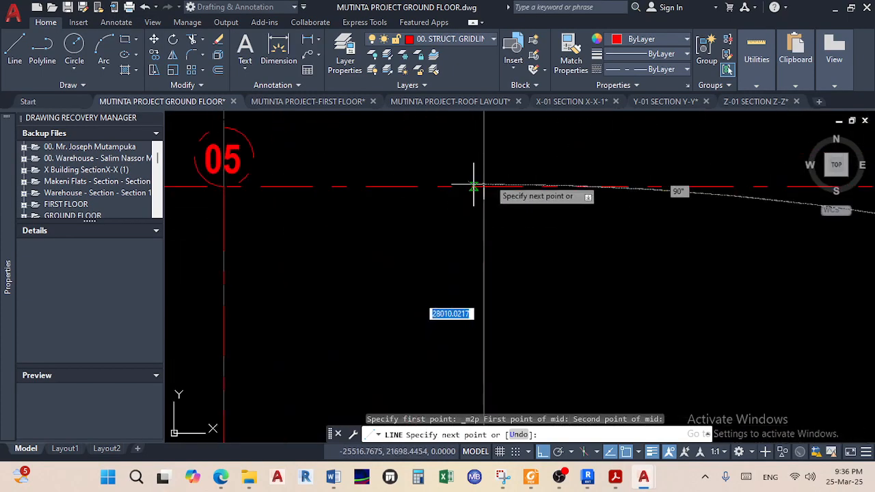
middle_click_drag(464, 236, 464, 217)
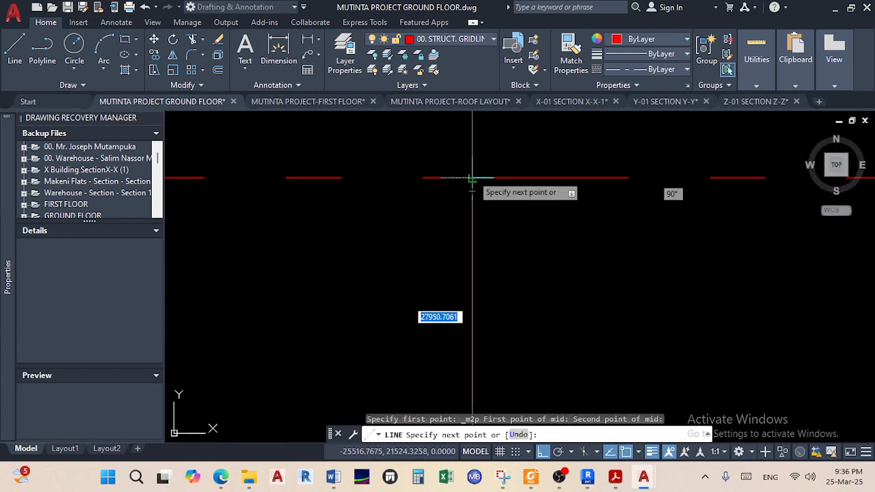
scroll(471, 175, "up", 2)
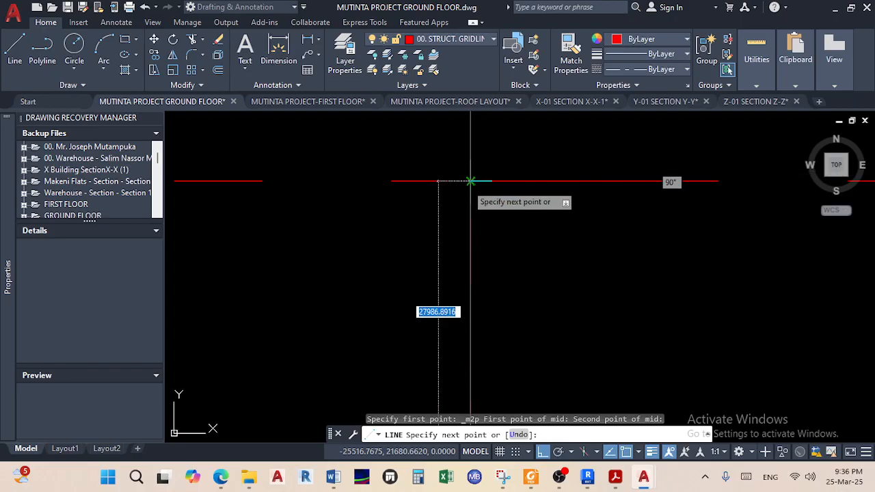
scroll(471, 179, "up", 2)
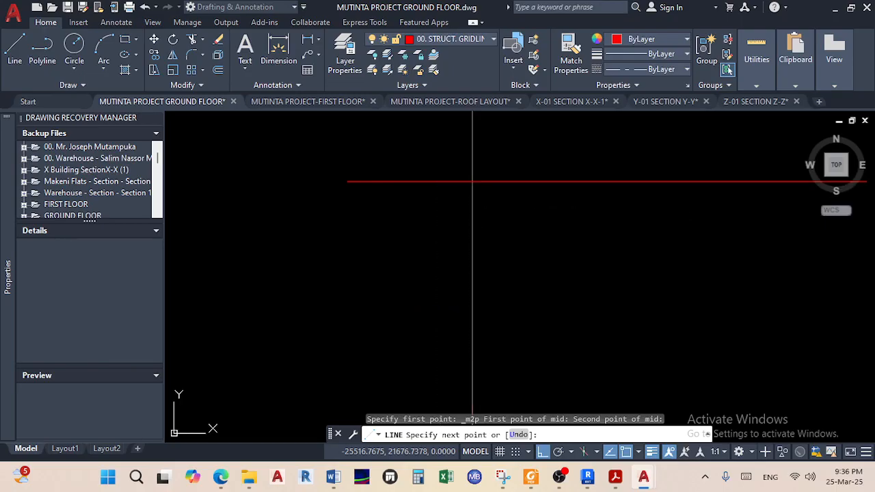
left_click(471, 181)
right_click(472, 195)
left_click(518, 201)
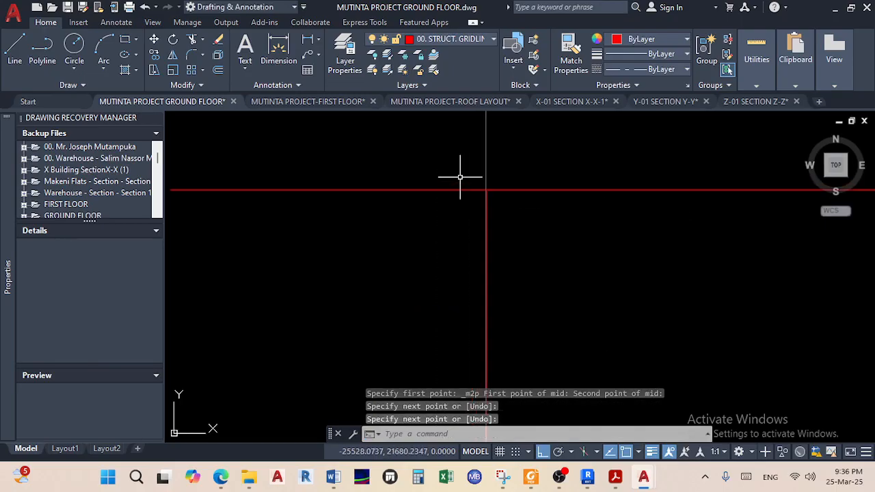
left_click(487, 213)
scroll(484, 250, "down", 5)
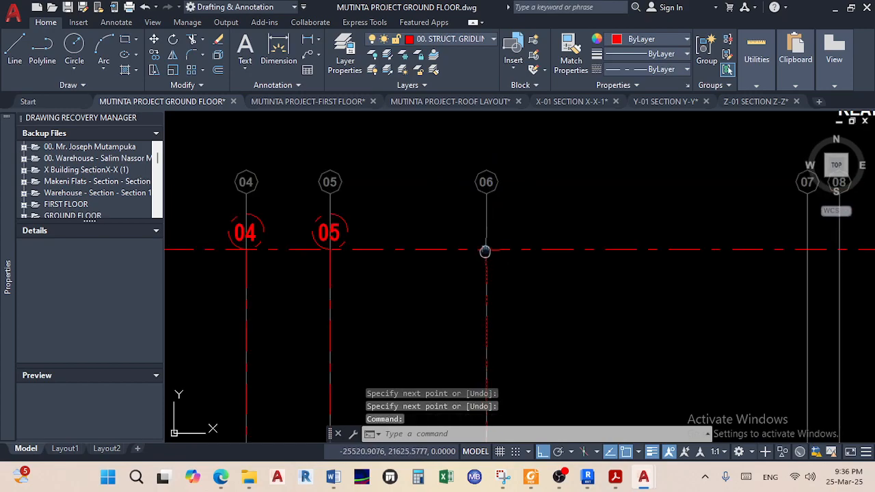
middle_click_drag(519, 312, 509, 232)
Stretch the new gridline's lower grip down to the lower red horizontal gridline
scroll(500, 280, "up", 5)
scroll(497, 274, "down", 7)
middle_click_drag(497, 362, 494, 284)
scroll(503, 287, "up", 3)
scroll(484, 323, "up", 8)
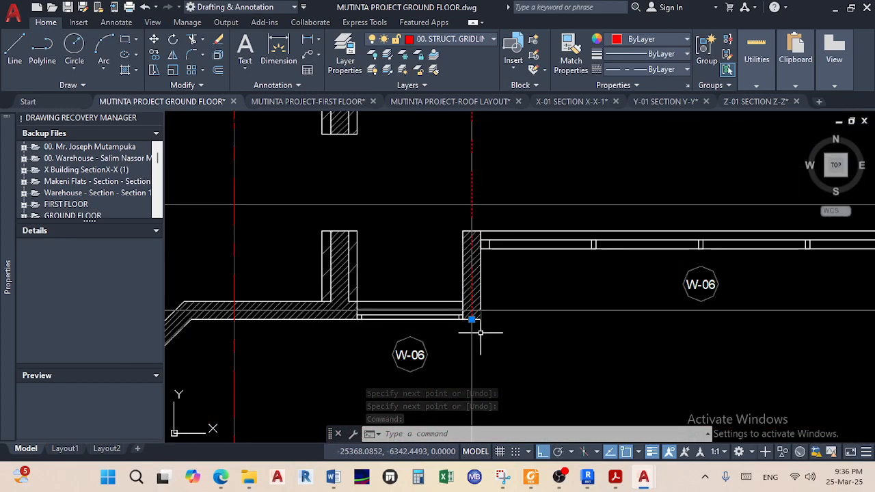
left_click(472, 319)
scroll(468, 384, "down", 6)
middle_click_drag(466, 417, 465, 290)
scroll(465, 304, "down", 3)
middle_click_drag(464, 321, 470, 192)
scroll(471, 274, "up", 2)
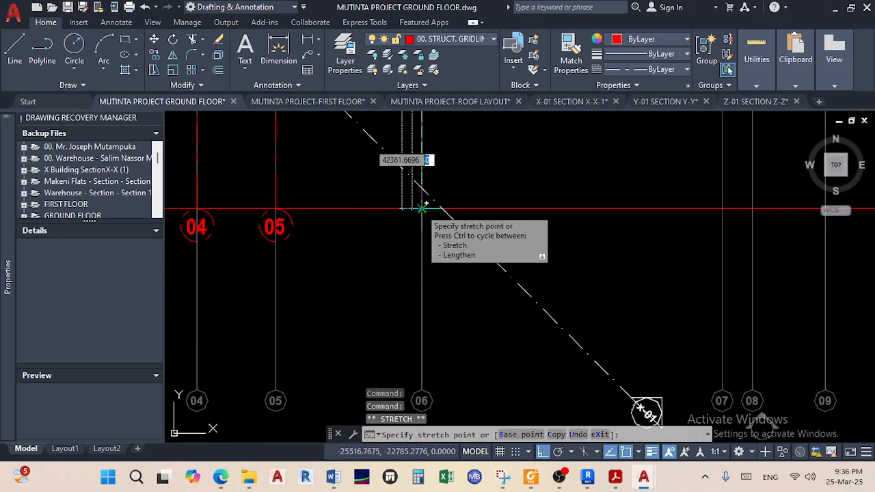
left_click(422, 207)
key("Escape")
Pan and zoom around the ground-floor plan to review the completed gridlines
scroll(455, 156, "down", 6)
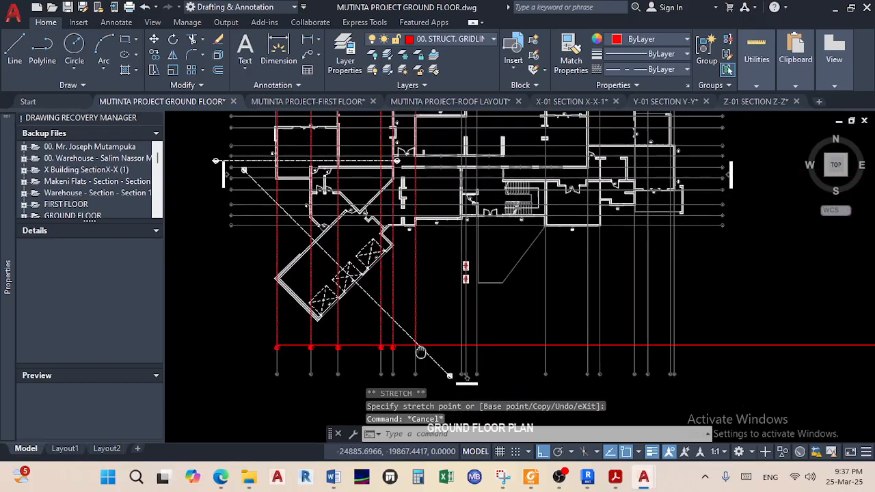
scroll(356, 189, "up", 8)
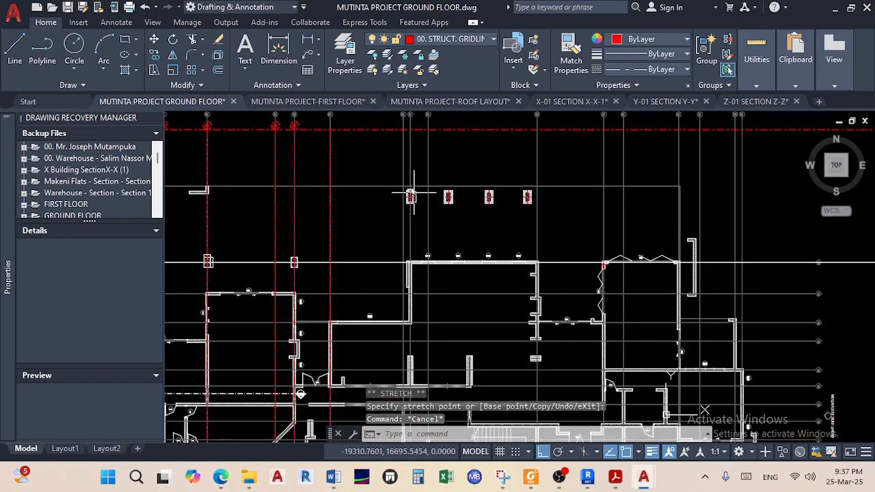
scroll(353, 239, "down", 6)
middle_click_drag(353, 240, 361, 165)
scroll(342, 258, "up", 2)
middle_click_drag(352, 288, 377, 177)
middle_click_drag(409, 300, 412, 241)
scroll(425, 276, "up", 4)
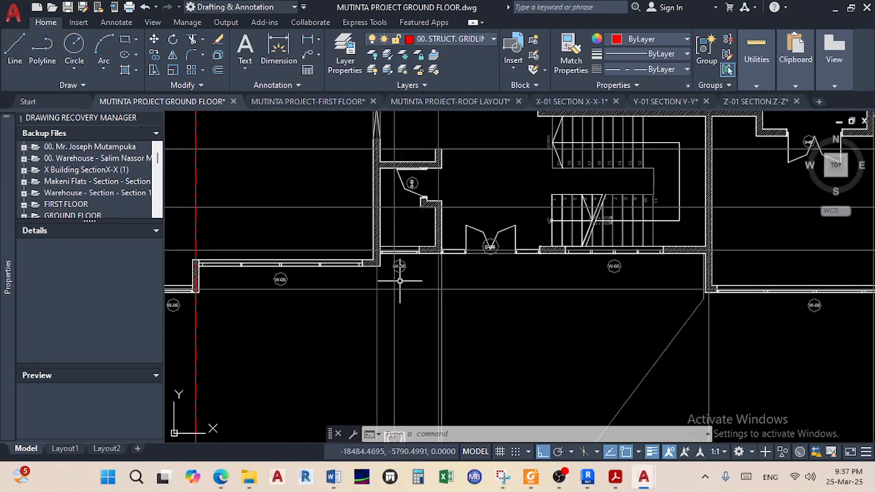
scroll(390, 265, "up", 6)
scroll(384, 259, "down", 4)
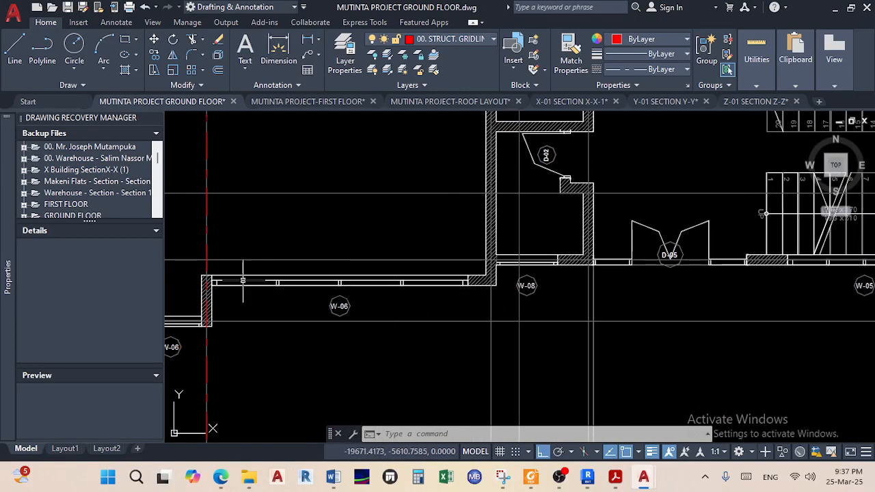
scroll(523, 281, "up", 5)
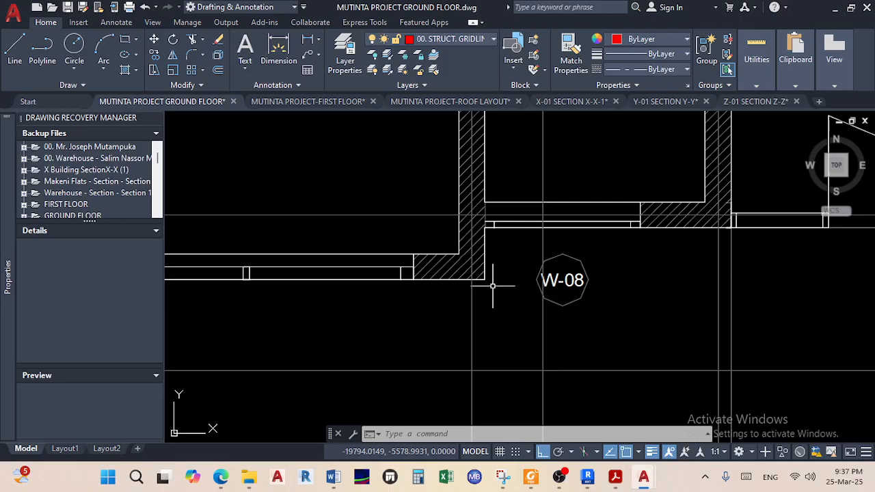
scroll(493, 285, "down", 6)
middle_click_drag(493, 286, 476, 450)
middle_click_drag(493, 318, 466, 456)
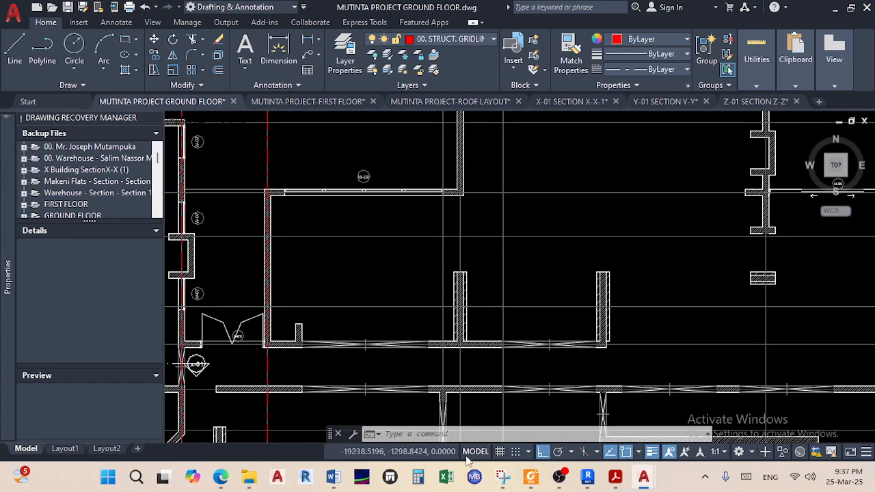
scroll(444, 259, "down", 6)
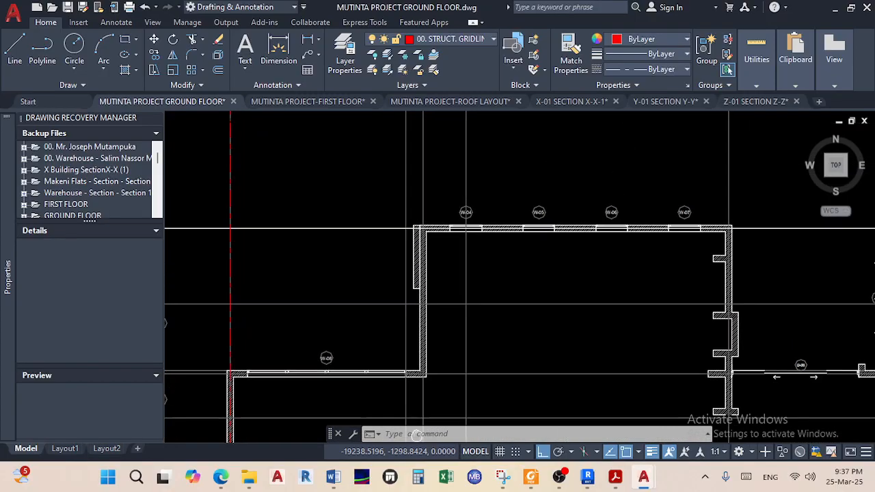
scroll(416, 257, "up", 6)
scroll(421, 257, "down", 3)
scroll(407, 280, "up", 6)
scroll(406, 280, "up", 5)
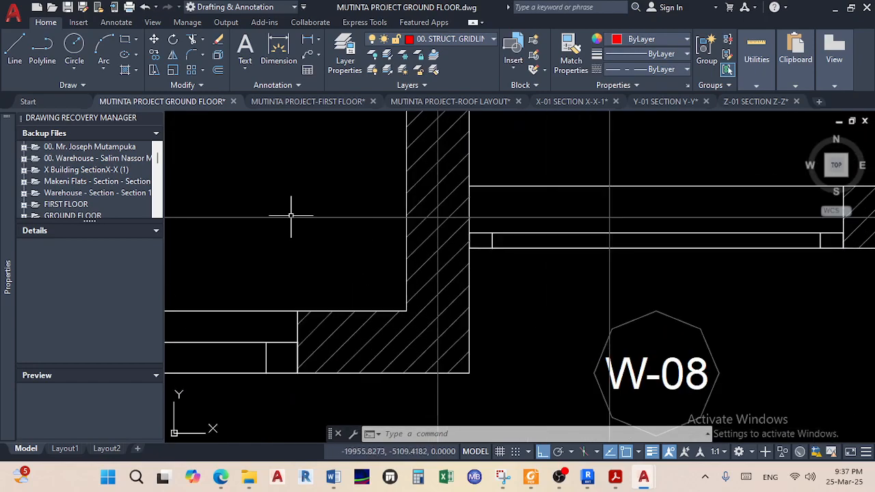
Draw the grid 07 line from midway between the two wall corners, perpendicular to the red horizontal gridline
left_click(12, 48)
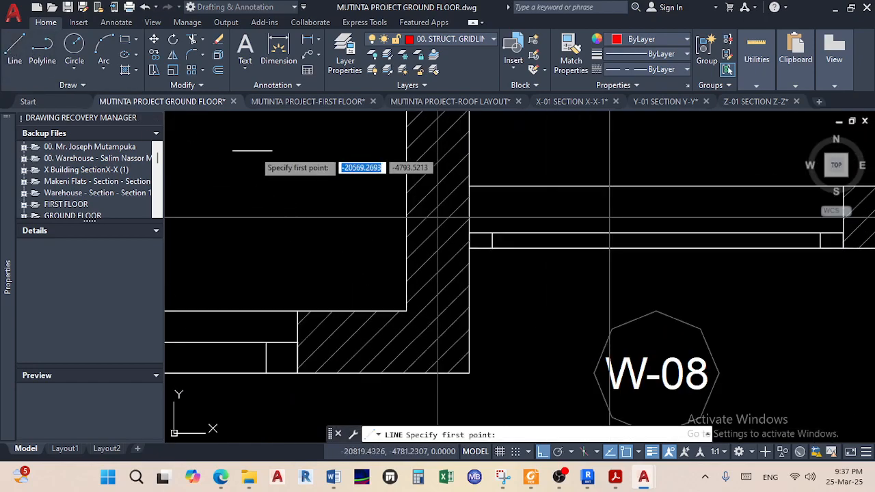
right_click(418, 195, "shift")
left_click(478, 169)
scroll(403, 305, "up", 2)
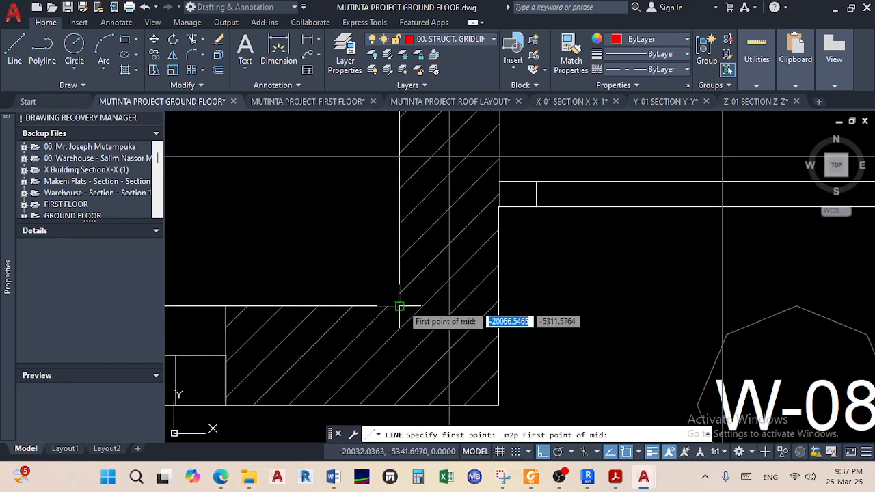
left_click(399, 306)
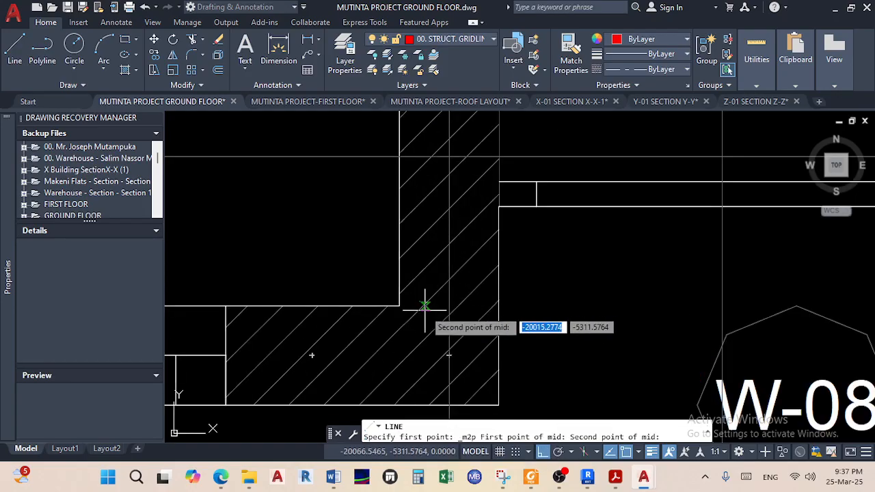
left_click(498, 305)
scroll(449, 367, "down", 5)
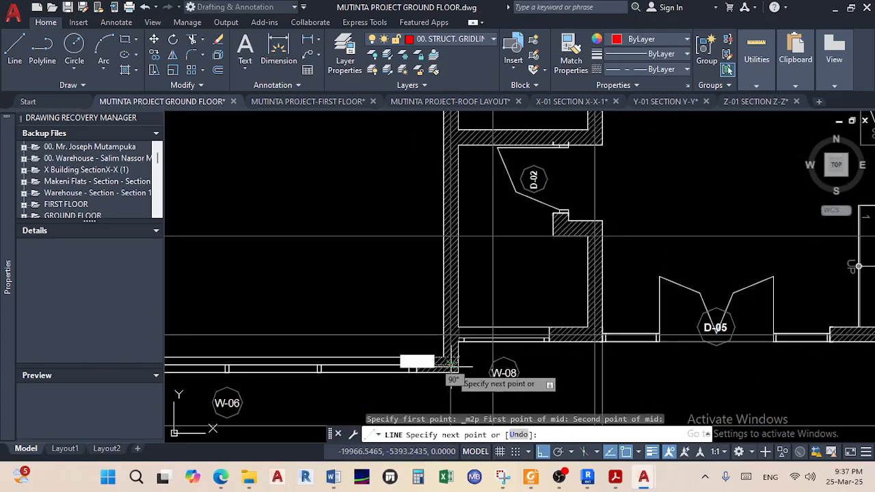
scroll(446, 205, "down", 4)
middle_click_drag(439, 247, 445, 167)
scroll(446, 306, "up", 6)
scroll(478, 274, "up", 2)
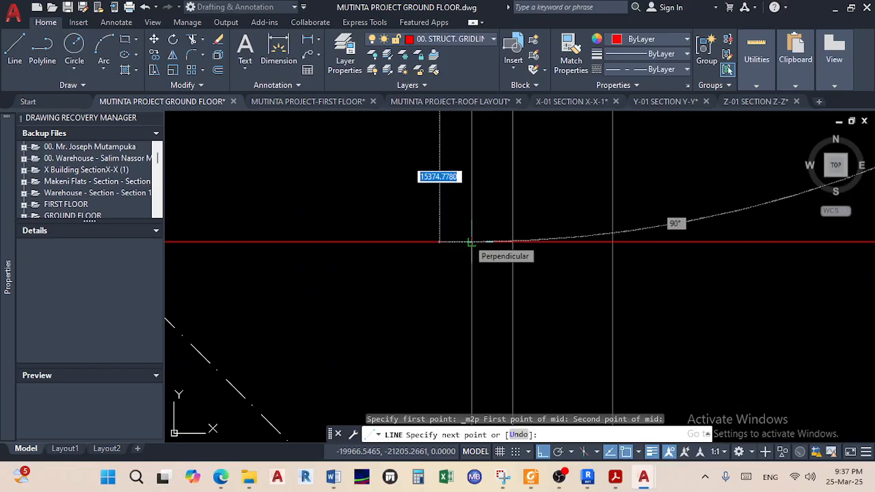
left_click(471, 242)
right_click(471, 272)
left_click(486, 284)
Bring the floor plan back into view and end the LINE command
scroll(484, 290, "down", 3)
mouse_move(485, 287)
middle_mouse_down()
mouse_move(482, 177)
mouse_move(495, 138)
middle_mouse_up()
scroll(495, 138, "up", 2)
middle_click_drag(492, 173, 484, 385)
scroll(485, 284, "down", 2)
scroll(491, 269, "down", 2)
middle_click_drag(492, 269, 467, 464)
scroll(455, 273, "up", 4)
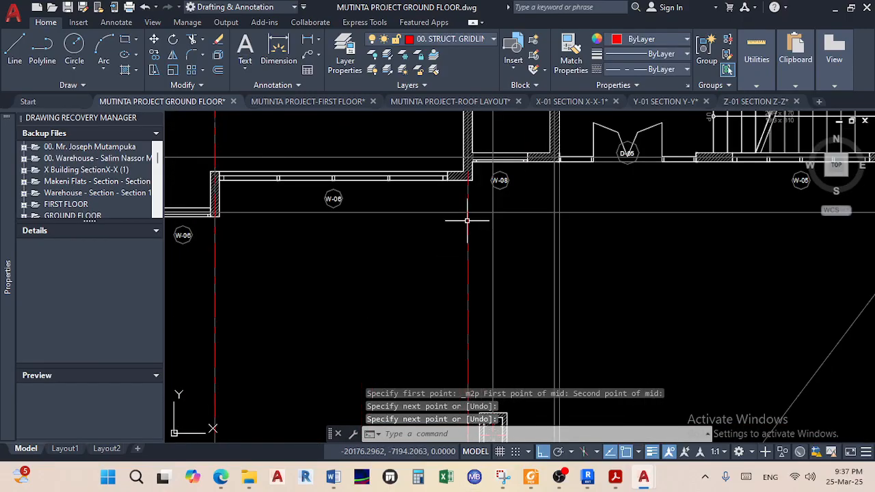
key("Return")
Grab the new gridline's end grip for a stretch, then cancel it
scroll(465, 221, "down", 3)
scroll(450, 314, "up", 3)
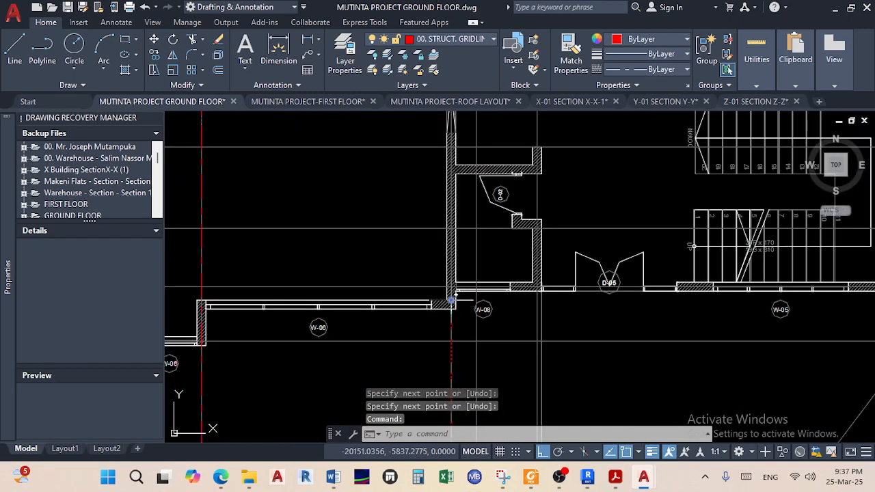
left_click(452, 299)
scroll(458, 205, "down", 2)
scroll(448, 253, "up", 8)
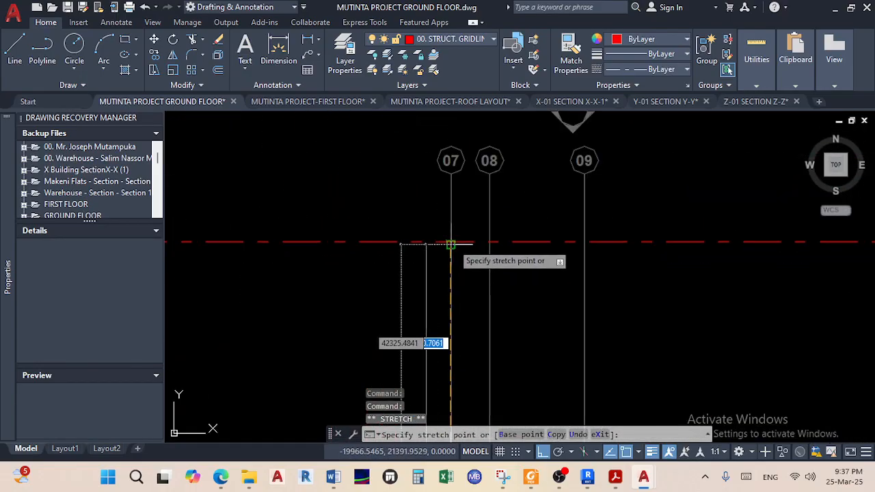
scroll(447, 244, "up", 4)
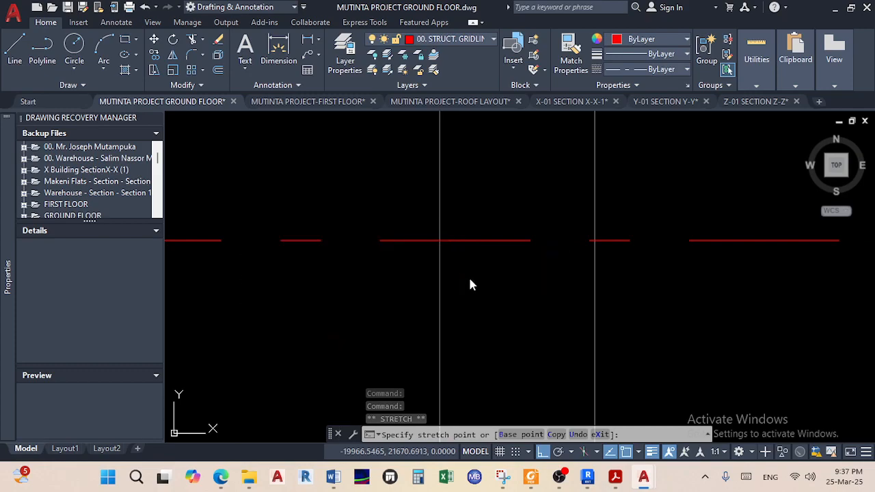
key("Escape")
scroll(486, 260, "down", 5)
scroll(493, 272, "down", 3)
scroll(450, 278, "up", 8)
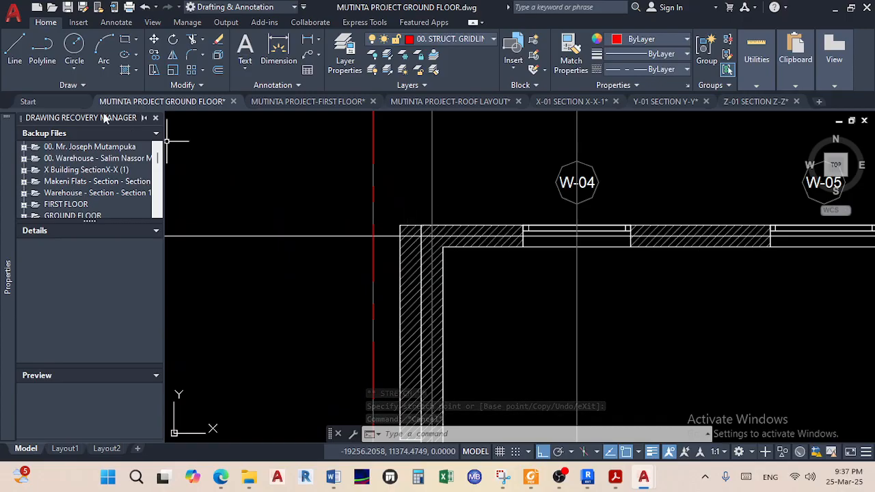
Draw the grid 08 line from midway between two wall corners to the red horizontal gridline
left_click(14, 48)
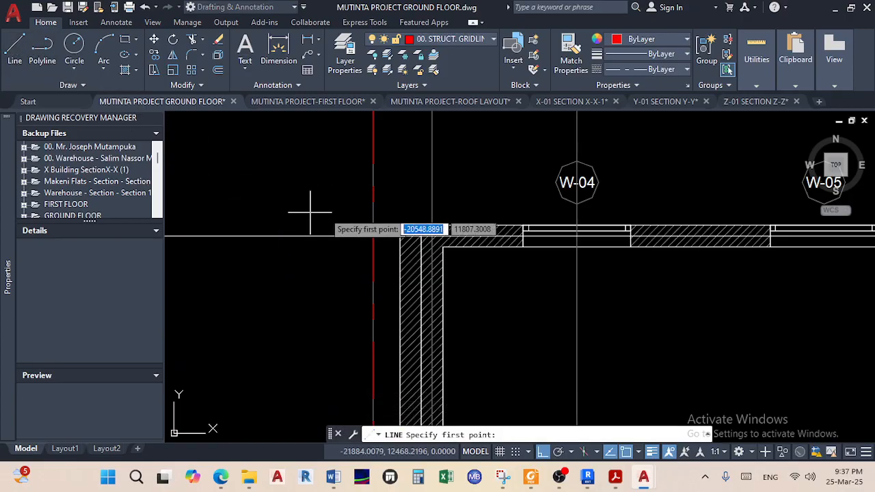
right_click(360, 208, "shift")
left_click(421, 169)
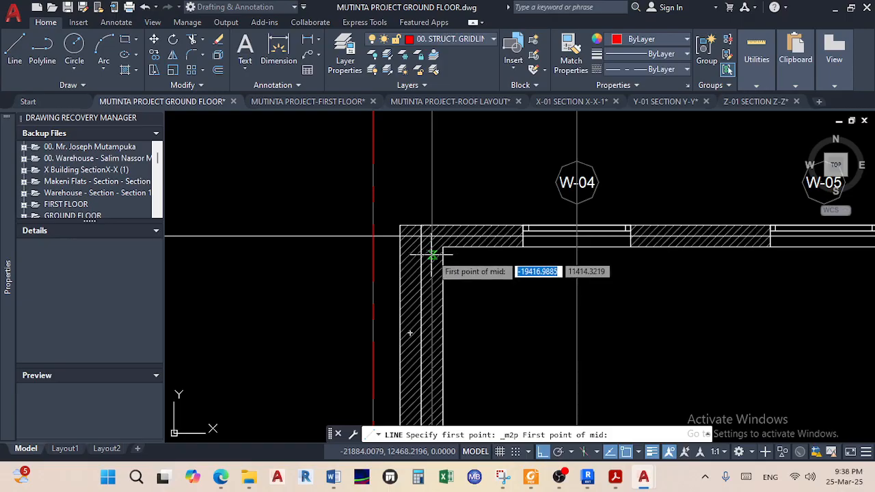
scroll(433, 250, "up", 5)
left_click(439, 237)
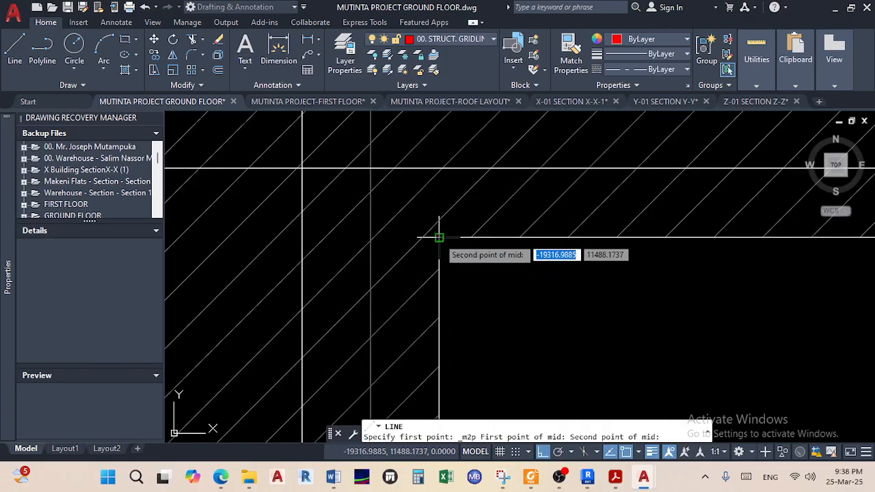
left_click(302, 237)
scroll(384, 254, "down", 5)
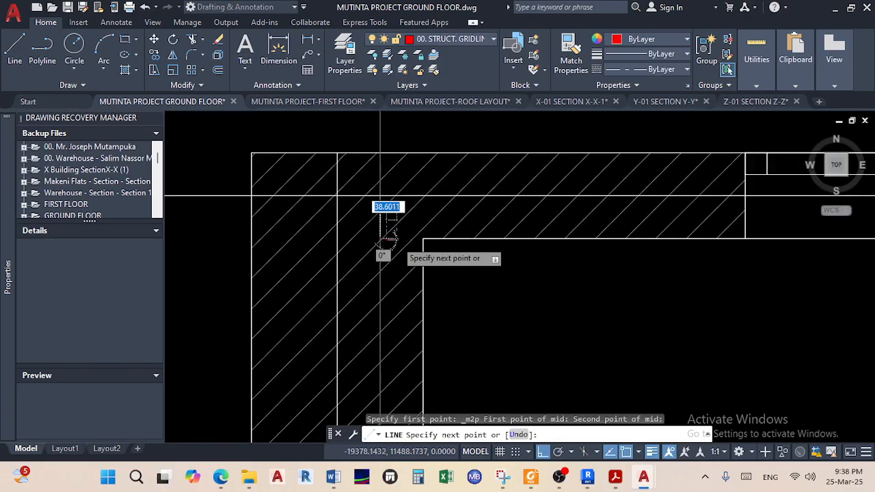
middle_click_drag(401, 358, 383, 406)
scroll(394, 114, "up", 2)
middle_click_drag(381, 152, 380, 212)
scroll(382, 213, "up", 6)
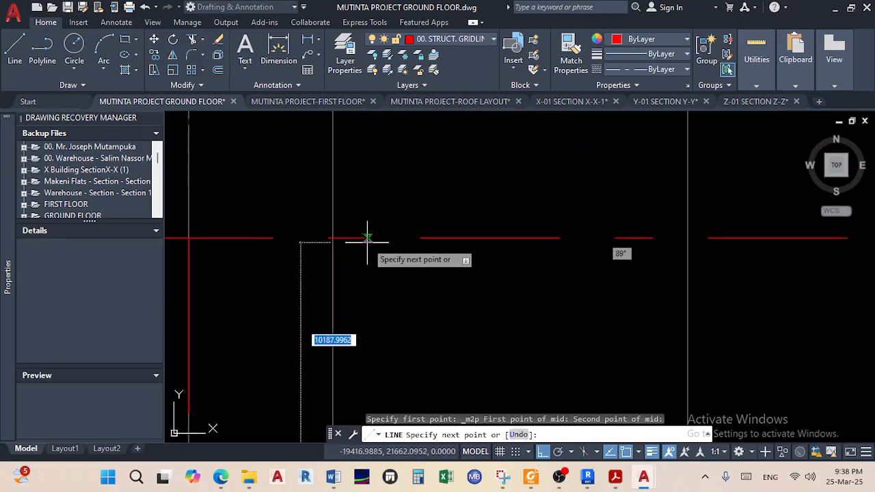
left_click(333, 238)
right_click(389, 286)
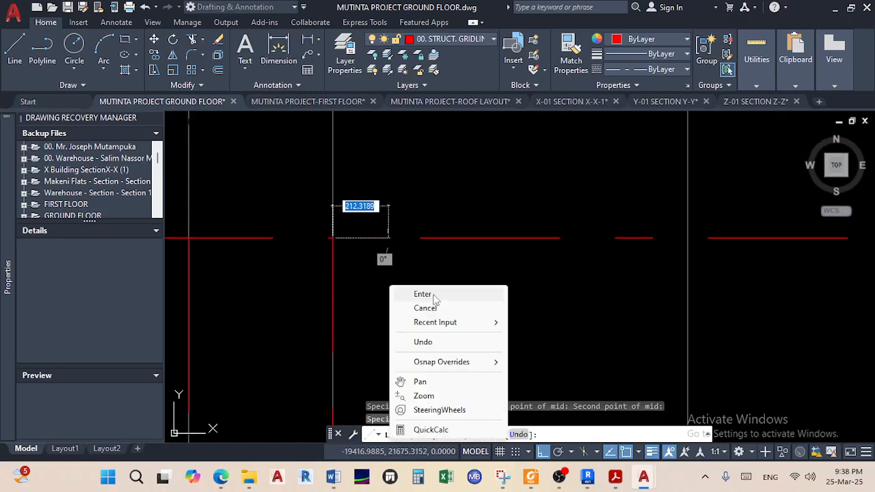
left_click(434, 295)
Stretch the gridline's end grip to the lower red horizontal gridline
scroll(335, 262, "down", 3)
scroll(382, 259, "up", 6)
middle_click_drag(402, 345, 402, 195)
middle_click_drag(412, 296, 409, 218)
scroll(404, 220, "up", 4)
left_click(388, 199)
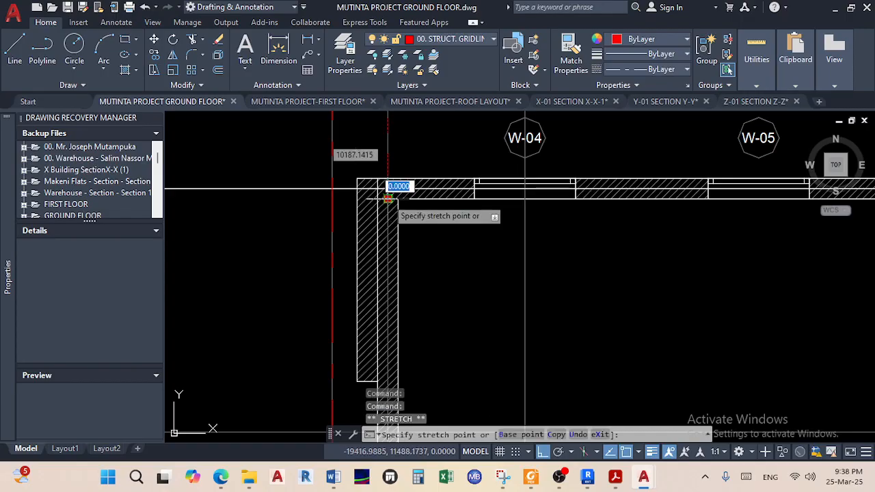
scroll(391, 191, "down", 6)
scroll(391, 328, "up", 8)
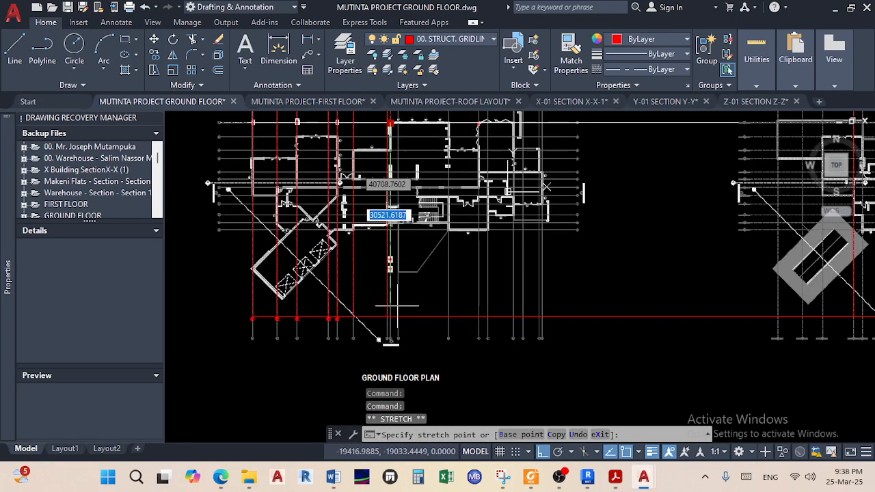
scroll(304, 332, "up", 2)
left_click(299, 330)
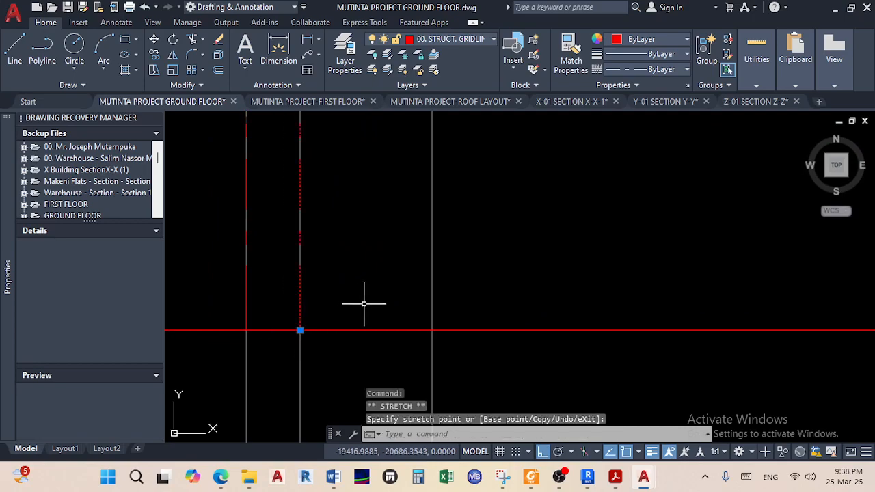
Release the previous grip and pan back to the left-hand ground floor plan near bubble 09
key("Escape")
scroll(386, 281, "down", 4)
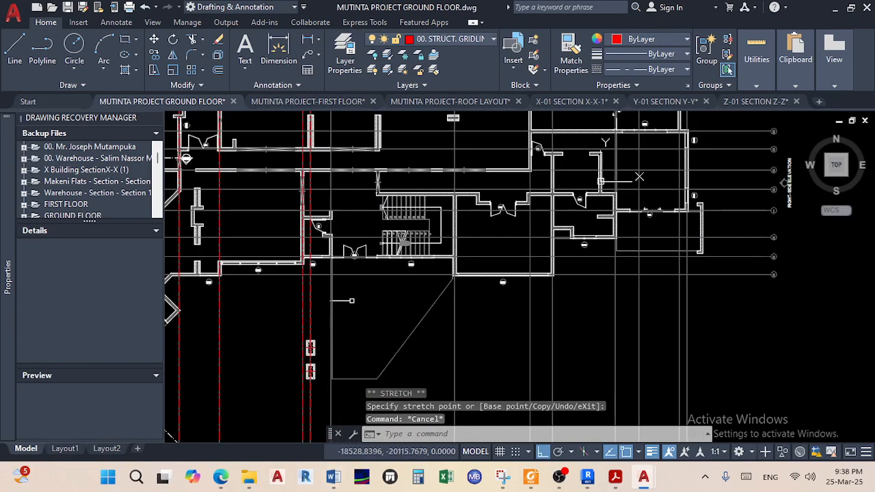
scroll(300, 341, "up", 4)
scroll(371, 273, "down", 4)
middle_click_drag(360, 252, 456, 194)
scroll(455, 194, "down", 4)
scroll(451, 267, "up", 7)
scroll(450, 274, "down", 7)
middle_click_drag(605, 271, 328, 246)
middle_click_drag(638, 283, 581, 291)
scroll(504, 279, "up", 4)
scroll(497, 289, "down", 4)
scroll(356, 291, "up", 3)
middle_click_drag(281, 289, 387, 347)
scroll(356, 292, "up", 2)
scroll(380, 309, "down", 4)
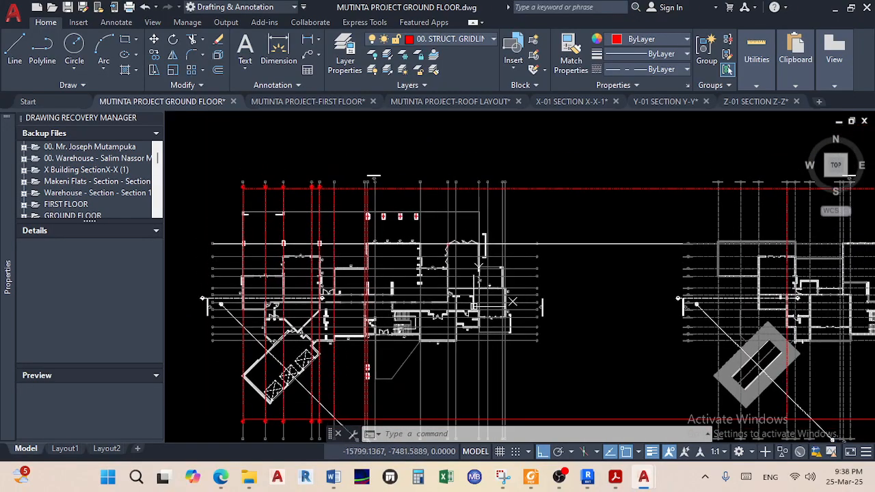
scroll(511, 301, "up", 2)
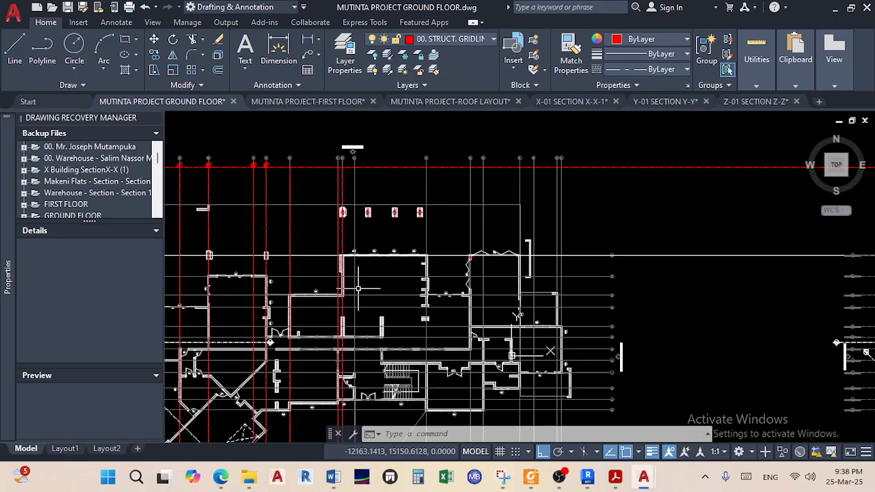
scroll(354, 160, "up", 4)
scroll(354, 192, "down", 3)
middle_click_drag(359, 220, 379, 156)
middle_click_drag(376, 283, 386, 192)
scroll(400, 288, "up", 8)
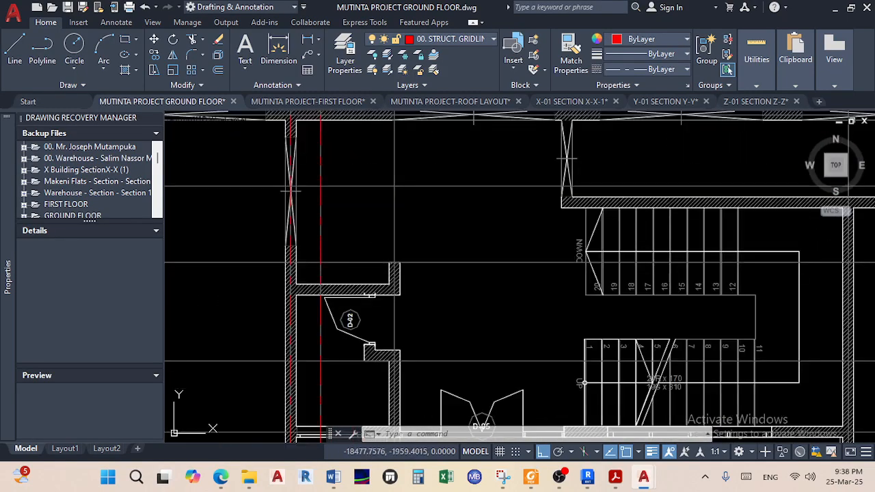
scroll(393, 253, "up", 3)
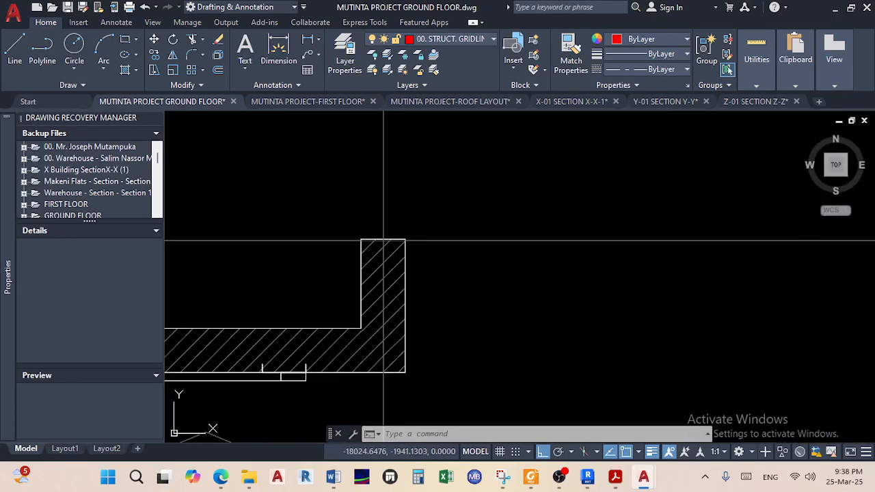
Draw a vertical line from the wall's centre up to the top red gridline
left_click(20, 55)
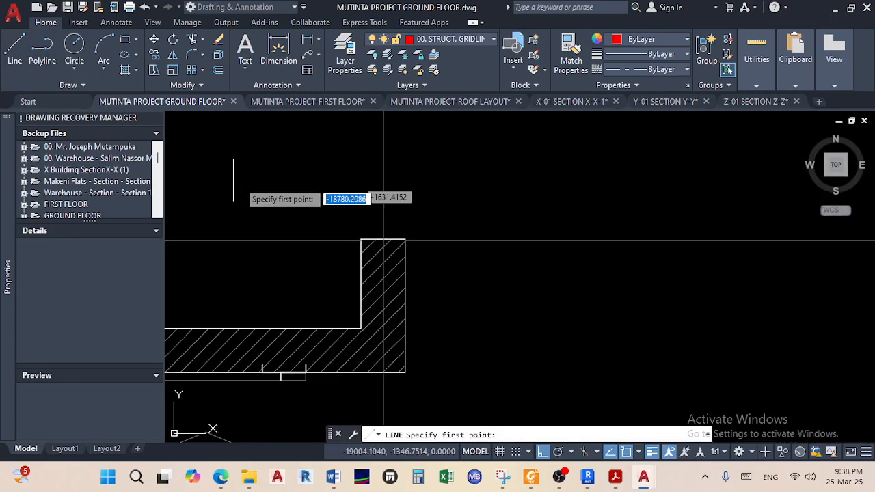
right_click(312, 199, "shift")
left_click(373, 170)
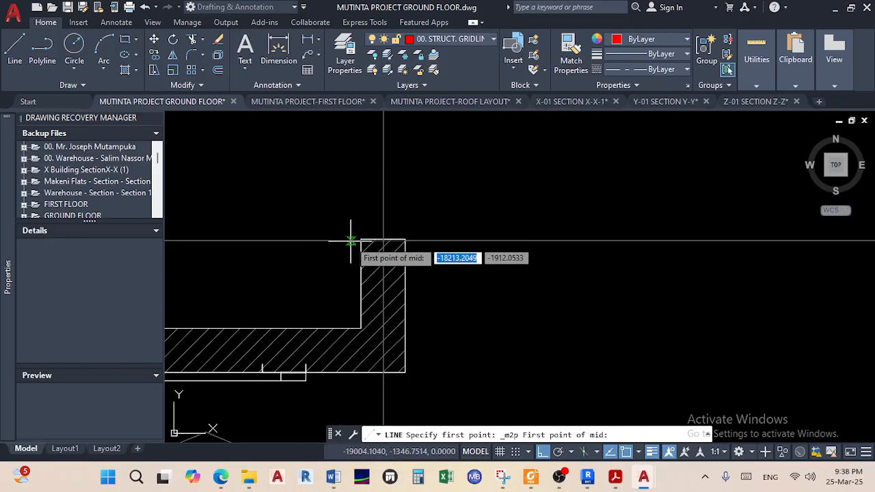
left_click(361, 240)
left_click(405, 240)
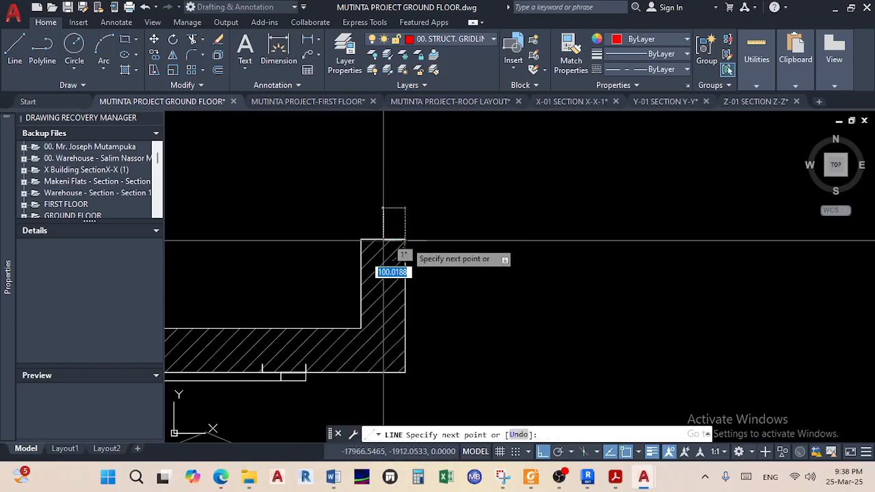
scroll(359, 266, "down", 10)
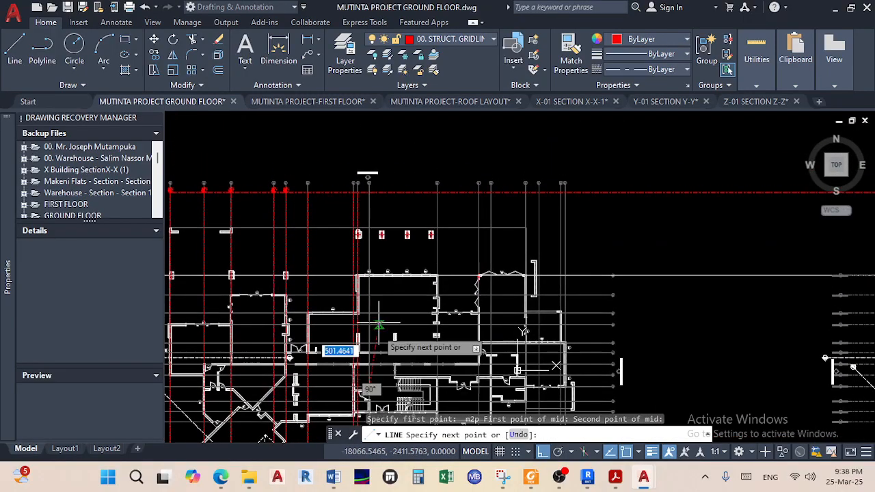
scroll(347, 215, "up", 6)
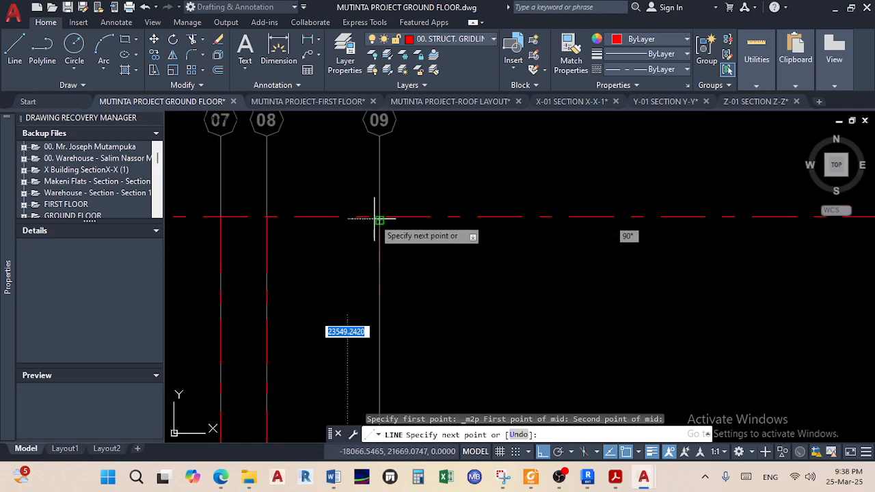
scroll(375, 219, "up", 2)
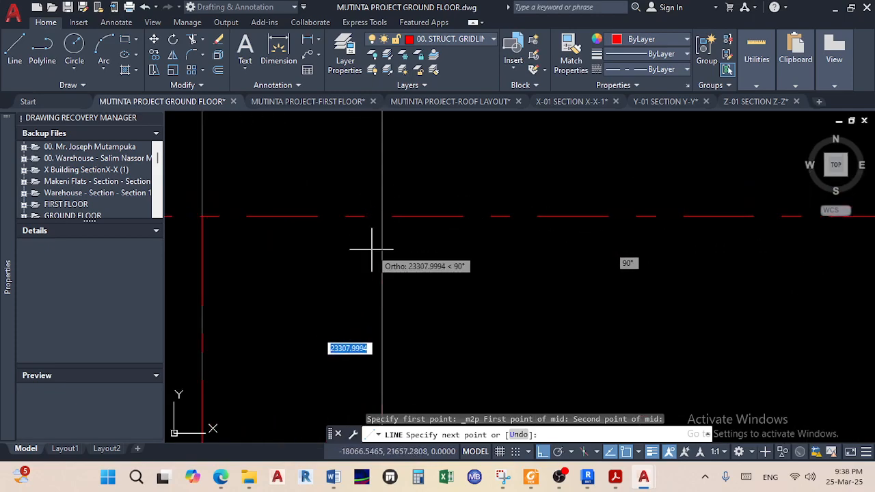
left_click(382, 217)
right_click(372, 239)
left_click(410, 251)
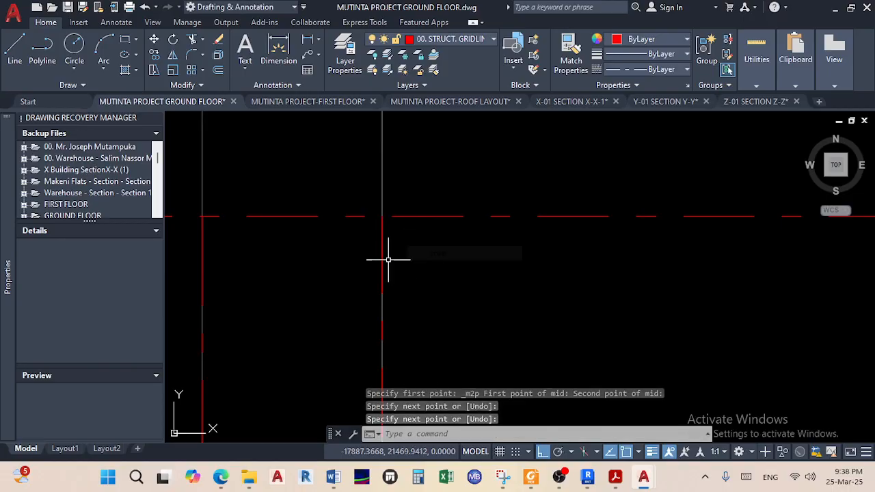
Stretch the new line's bottom end down to the bottom red gridline
left_click(381, 253)
scroll(397, 276, "down", 4)
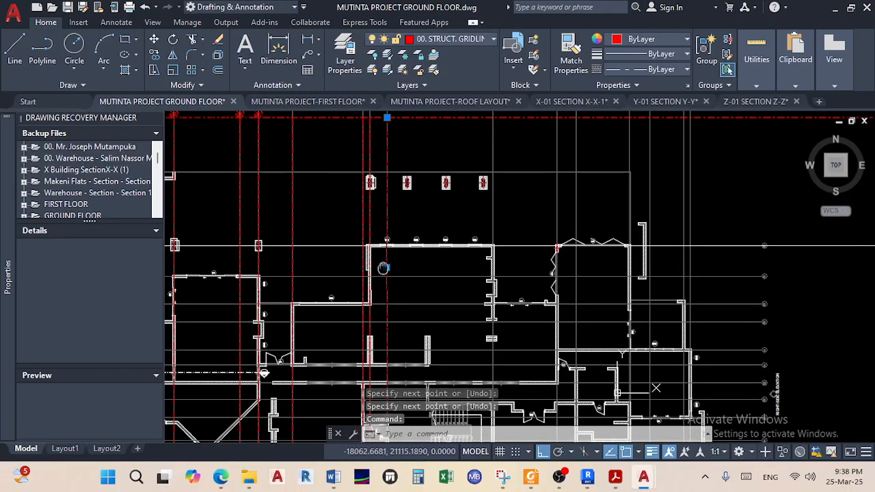
scroll(394, 290, "up", 6)
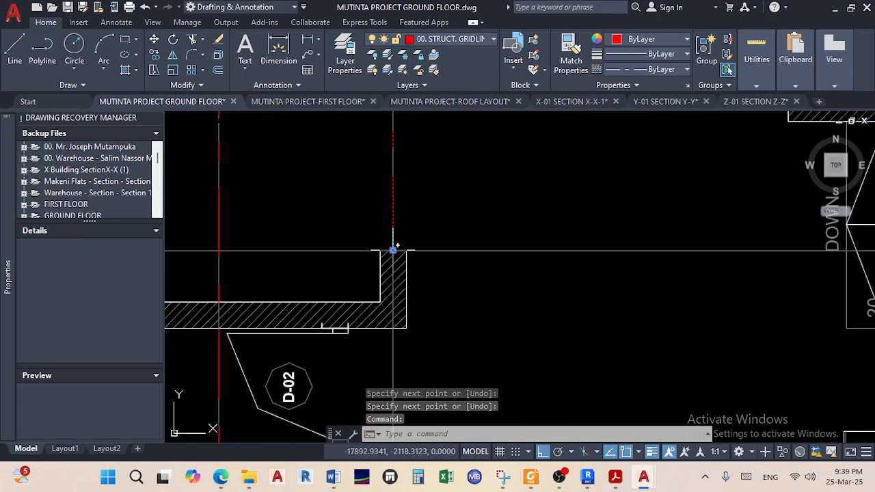
left_click(393, 250)
scroll(393, 250, "down", 6)
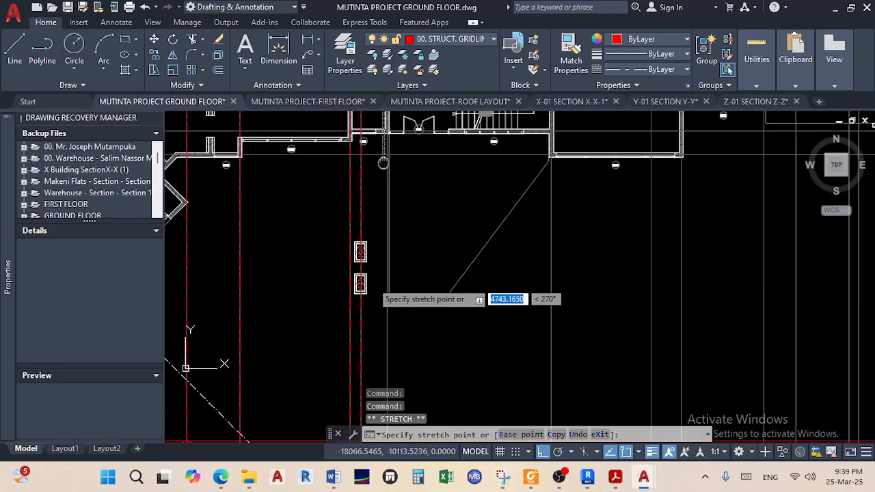
scroll(388, 276, "down", 2)
scroll(388, 287, "up", 8)
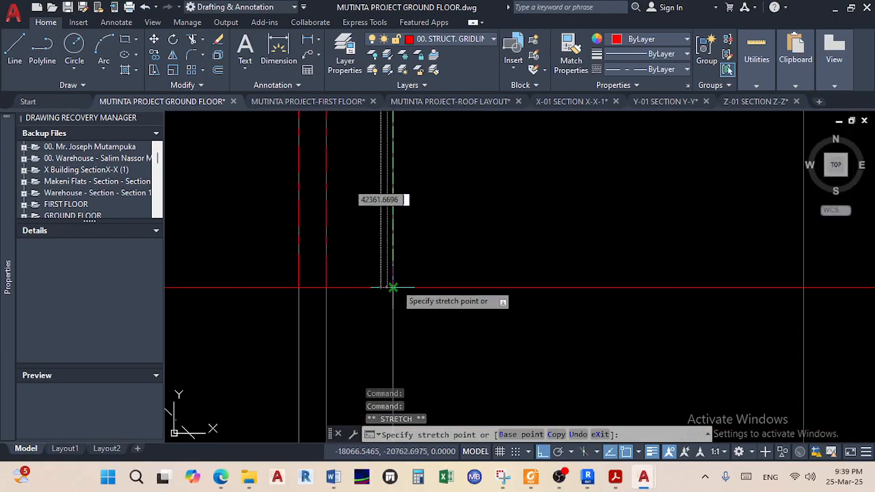
left_click(392, 287)
Release the grip and pan to the wall near door D-09 under bubble 10
key("Escape")
scroll(485, 236, "down", 6)
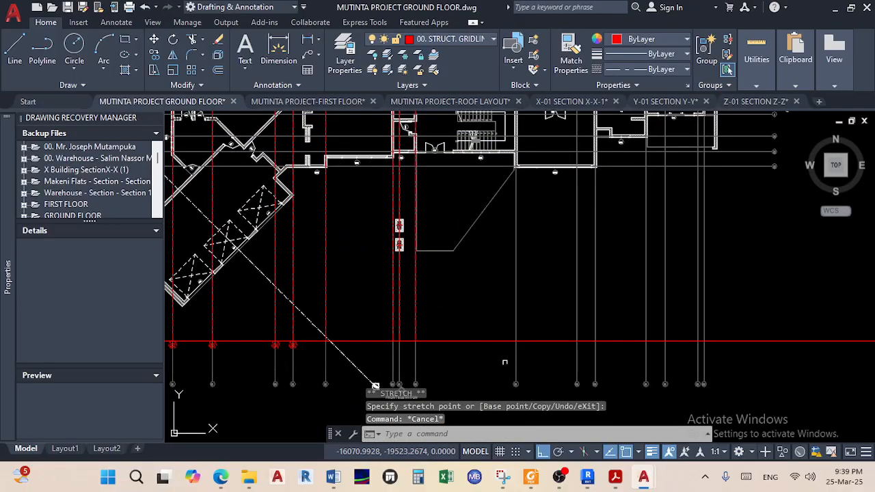
middle_click_drag(531, 381, 487, 300)
scroll(487, 299, "up", 6)
scroll(420, 248, "down", 8)
middle_click_drag(422, 194, 380, 422)
scroll(405, 360, "up", 10)
scroll(380, 422, "down", 2)
scroll(373, 256, "down", 2)
middle_click_drag(373, 256, 358, 341)
scroll(352, 209, "up", 2)
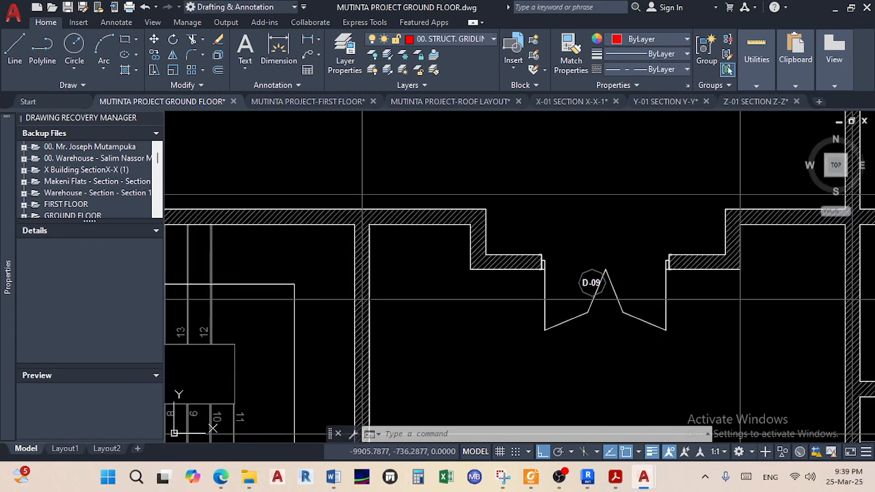
scroll(351, 210, "up", 2)
Draw the grid 10 line from the wall's centre to the lower red gridline intersection
left_click(15, 49)
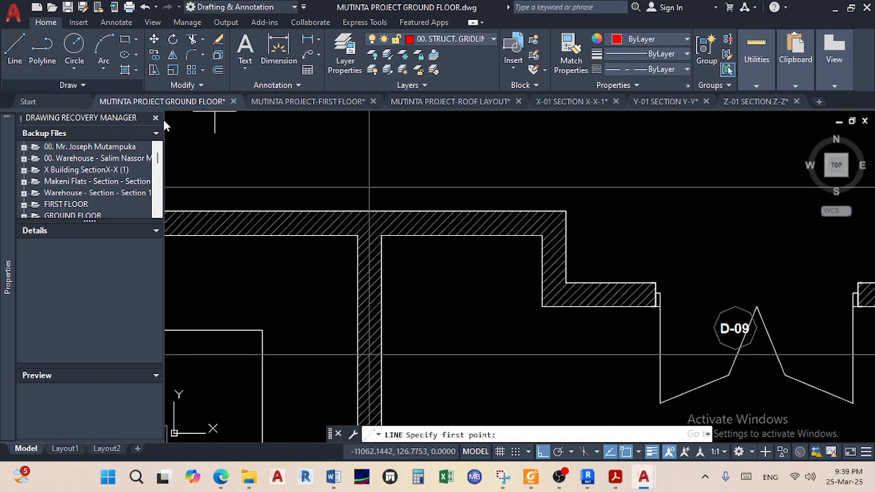
right_click(310, 172, "shift")
left_click(366, 171)
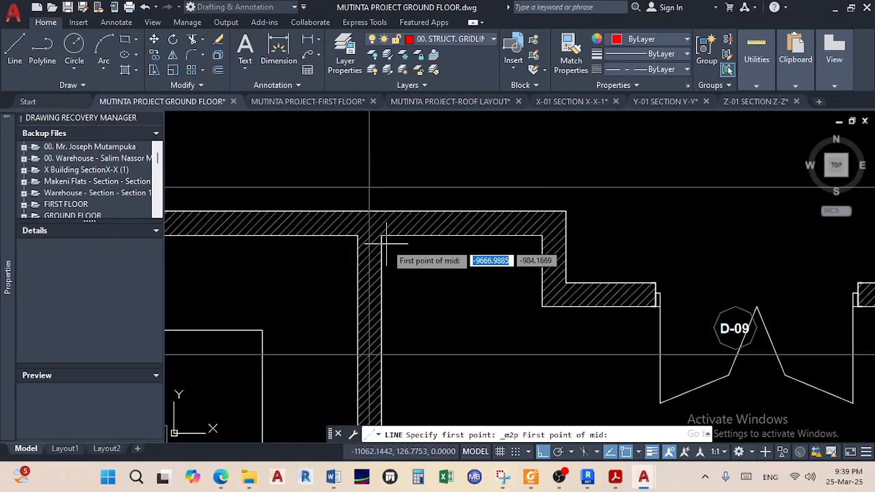
scroll(377, 234, "up", 2)
left_click(369, 221)
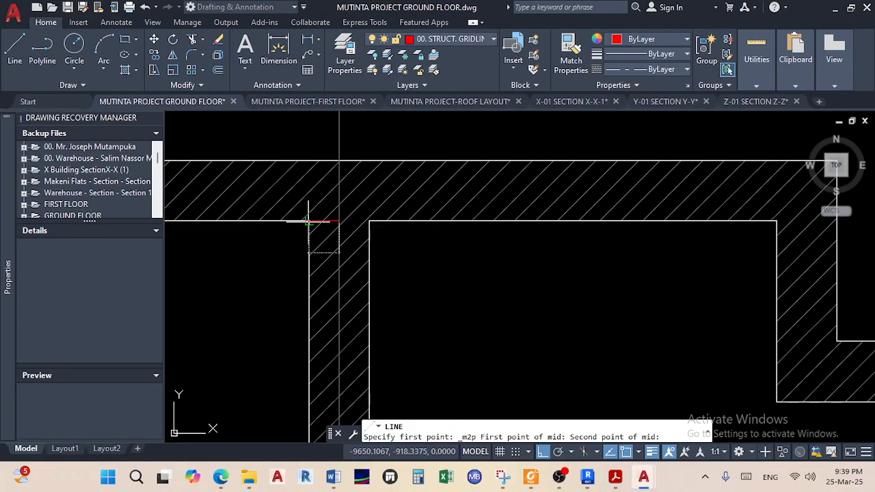
left_click(309, 221)
scroll(342, 176, "down", 5)
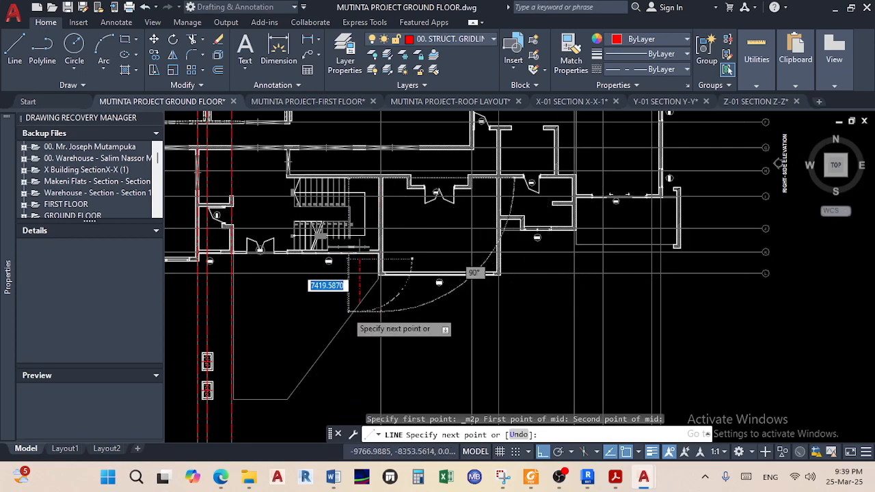
scroll(349, 311, "down", 2)
scroll(371, 328, "up", 6)
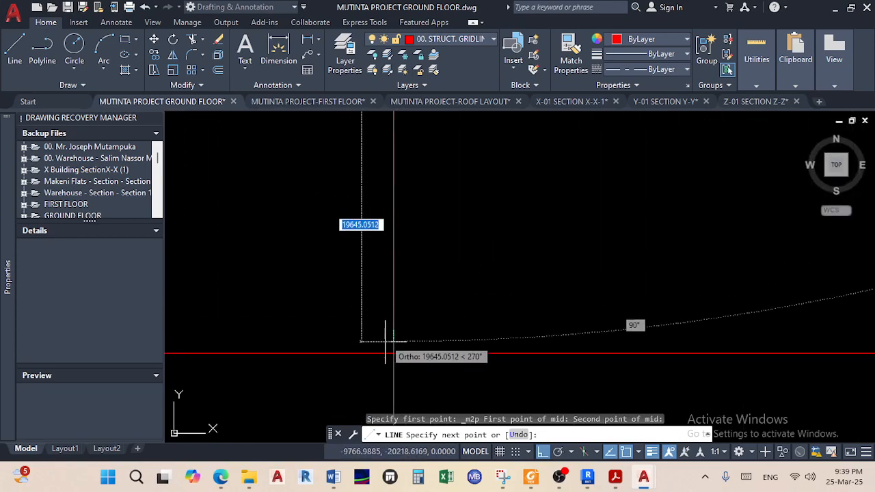
left_click(393, 353)
right_click(450, 283)
left_click(483, 297)
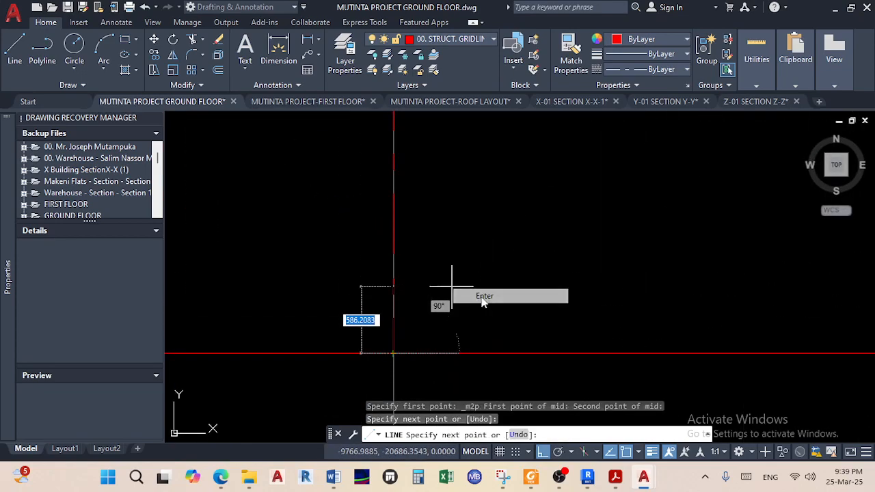
Stretch the gridline's upper end onto the upper red horizontal gridline
scroll(393, 221, "down", 5)
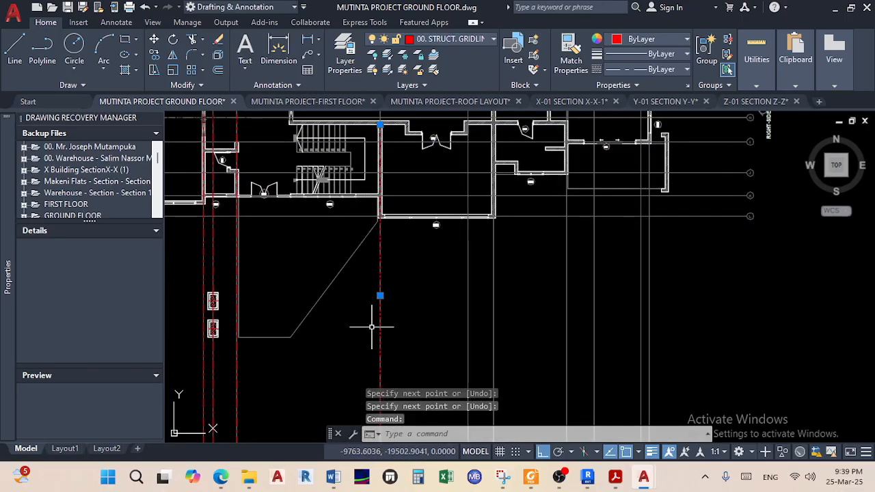
scroll(347, 290, "up", 5)
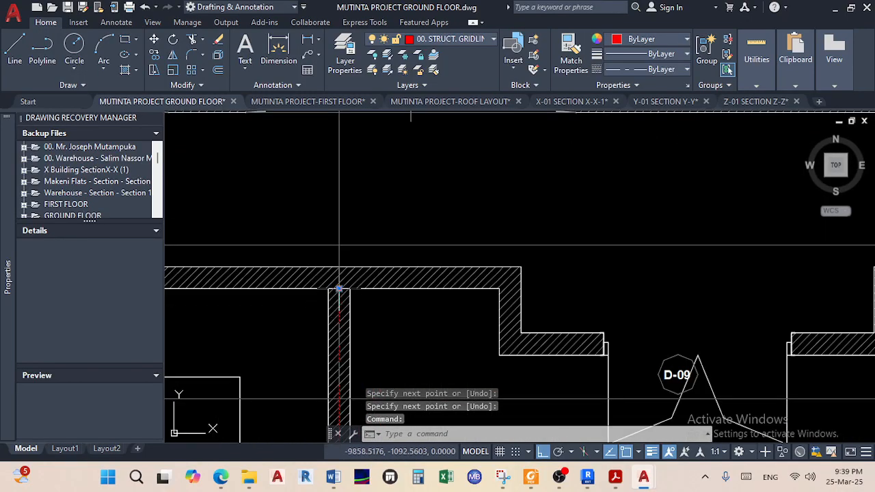
left_click(339, 289)
scroll(353, 234, "down", 6)
scroll(304, 301, "up", 6)
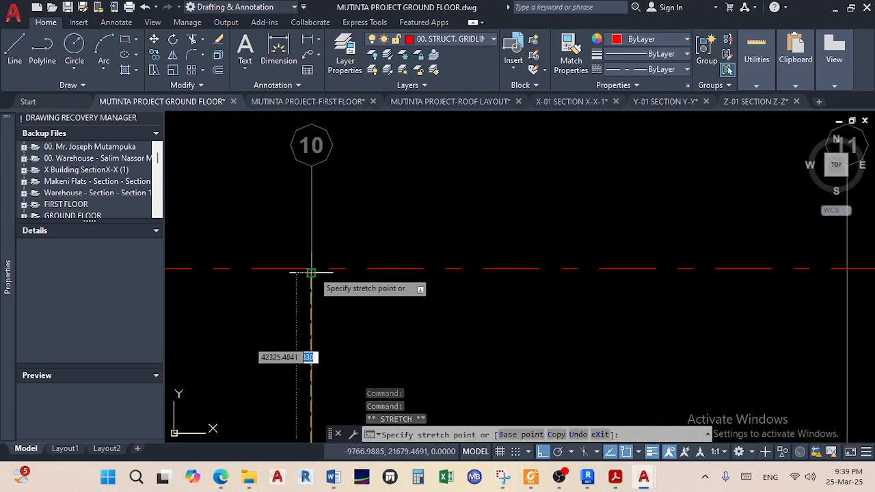
scroll(311, 273, "up", 2)
left_click(308, 265)
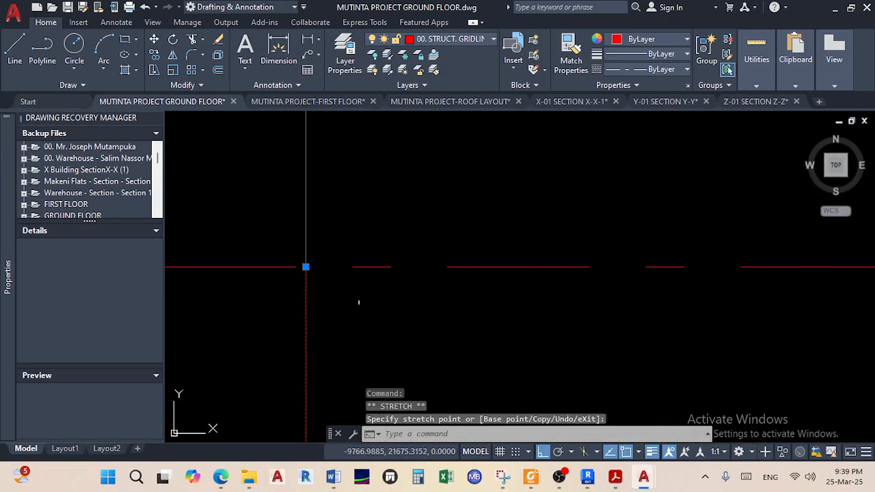
Start a line at the midpoint between the two corners of the wall beside the angled bay
key("Escape")
scroll(396, 323, "down", 6)
middle_click_drag(398, 326, 272, 241)
middle_click_drag(424, 293, 379, 190)
scroll(386, 218, "down", 4)
middle_click_drag(394, 244, 378, 169)
middle_click_drag(385, 311, 369, 248)
scroll(368, 281, "up", 2)
scroll(304, 286, "up", 5)
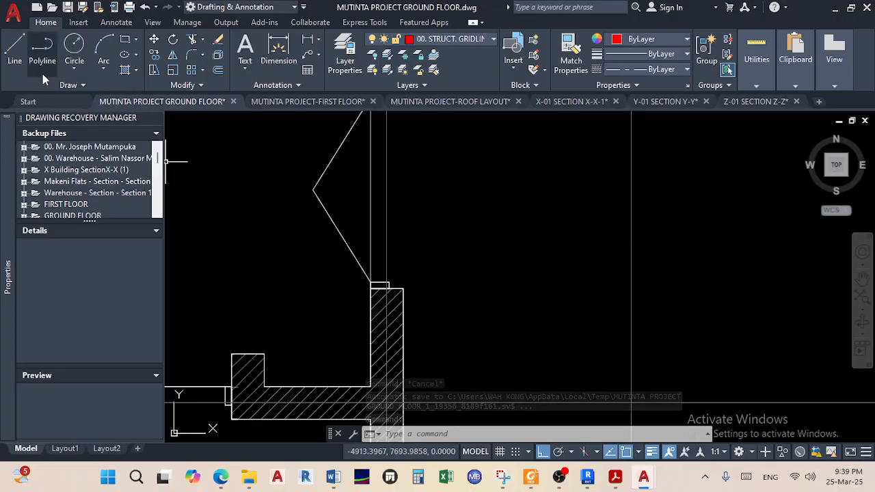
left_click(14, 51)
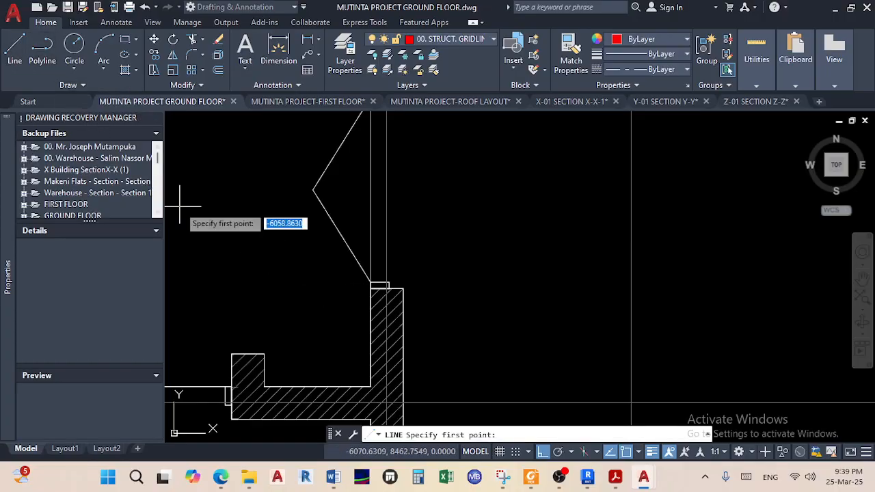
right_click(276, 276, "shift")
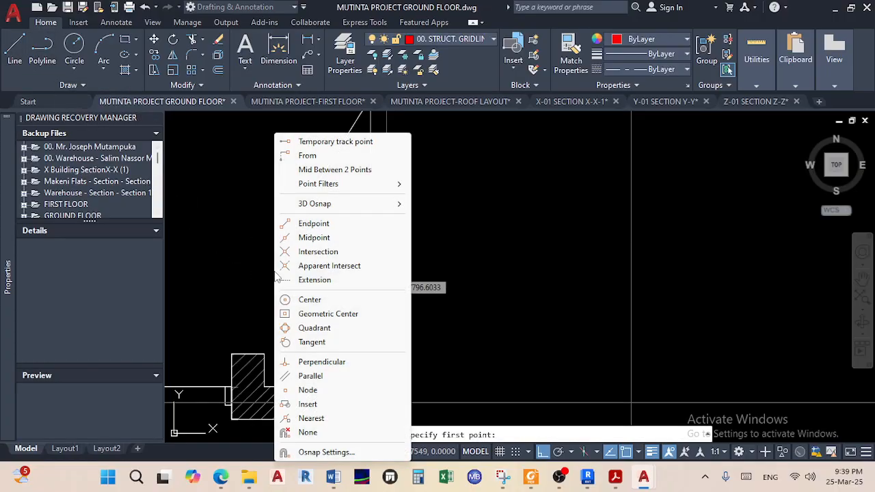
left_click(362, 170)
scroll(379, 291, "up", 3)
left_click(427, 269)
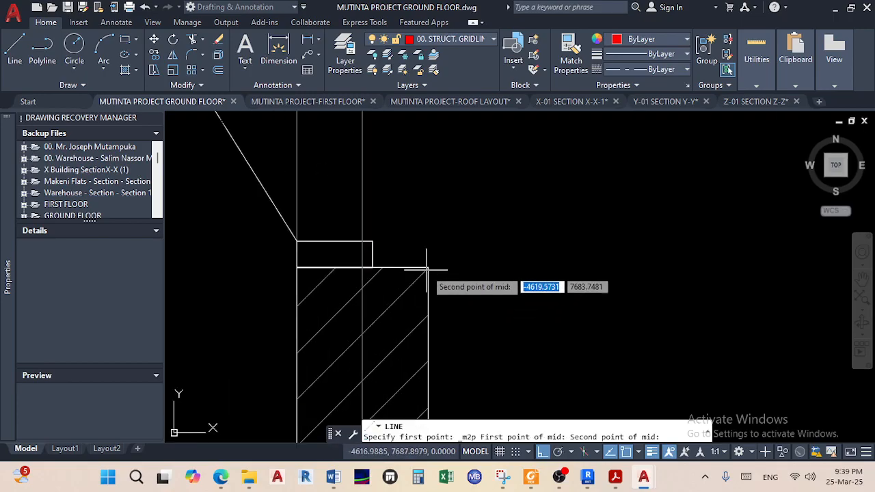
left_click(296, 266)
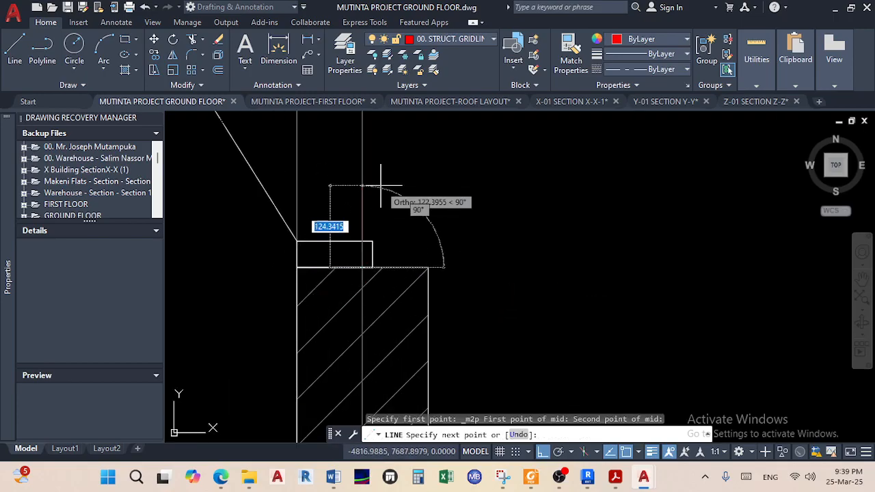
Run the line straight up with Ortho and end it on the red horizontal gridline
scroll(373, 188, "down", 5)
middle_click_drag(372, 178, 342, 348)
scroll(319, 204, "up", 10)
scroll(335, 251, "up", 2)
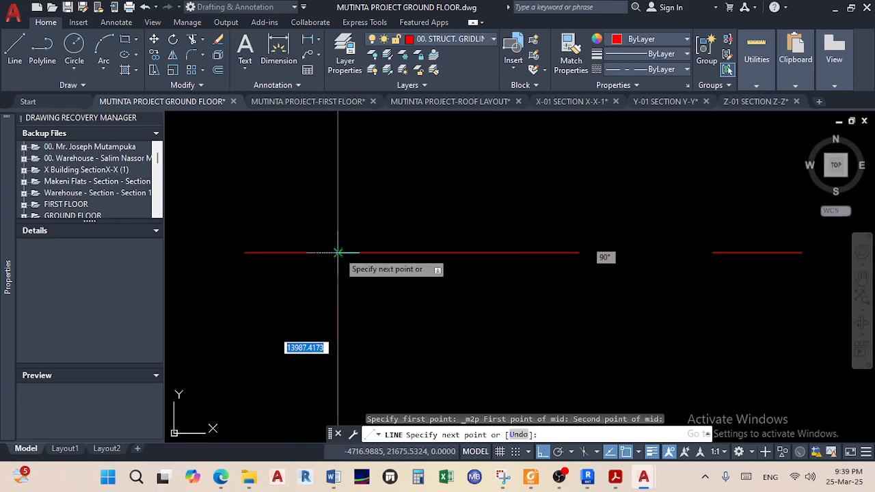
left_click(337, 253)
right_click(402, 292)
left_click(431, 305)
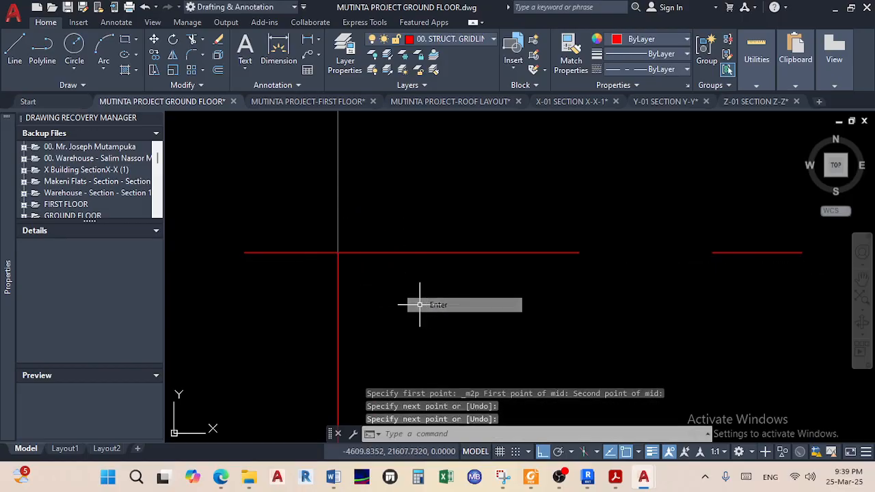
Grip-stretch the new gridline's other end down onto the lower red horizontal gridline
left_click(338, 300)
scroll(343, 304, "down", 5)
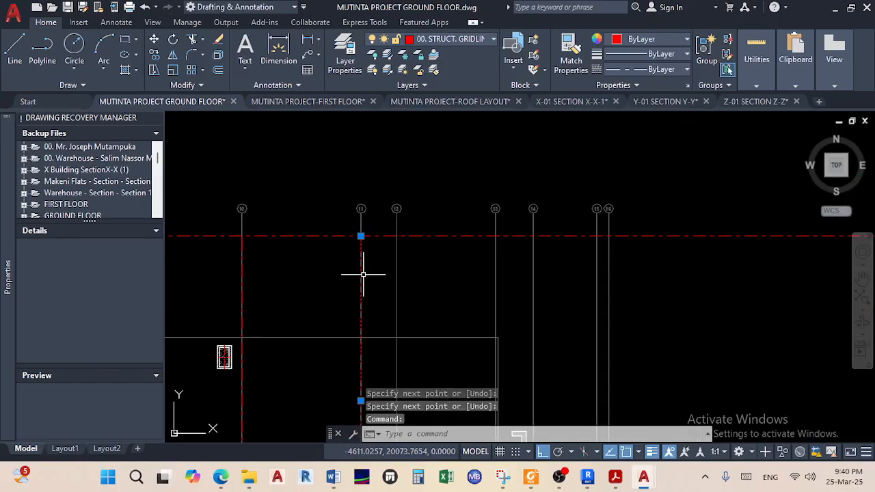
scroll(350, 260, "up", 5)
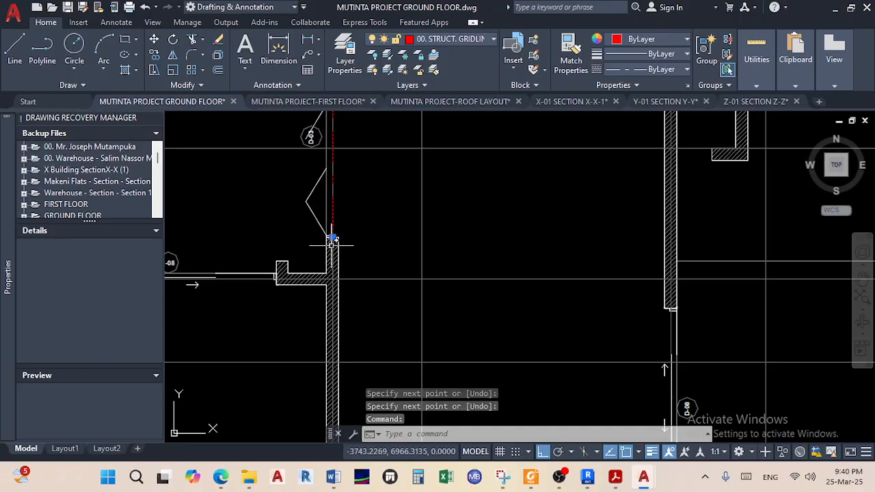
left_click(333, 239)
scroll(342, 342, "down", 6)
middle_click_drag(343, 362, 353, 260)
scroll(370, 345, "up", 5)
scroll(342, 327, "up", 2)
left_click(305, 293)
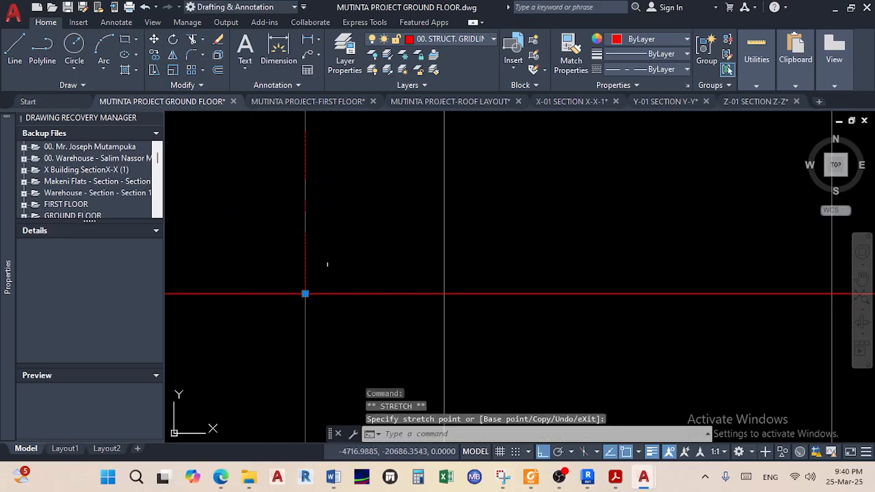
key("Escape")
scroll(354, 238, "down", 8)
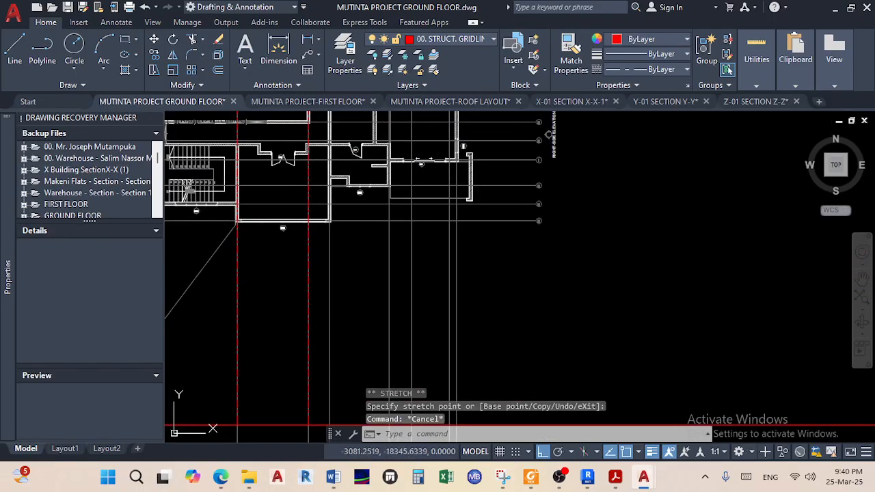
scroll(332, 266, "up", 6)
scroll(367, 237, "down", 2)
middle_click_drag(366, 237, 350, 408)
scroll(355, 189, "up", 4)
middle_click_drag(337, 201, 370, 271)
left_click(15, 52)
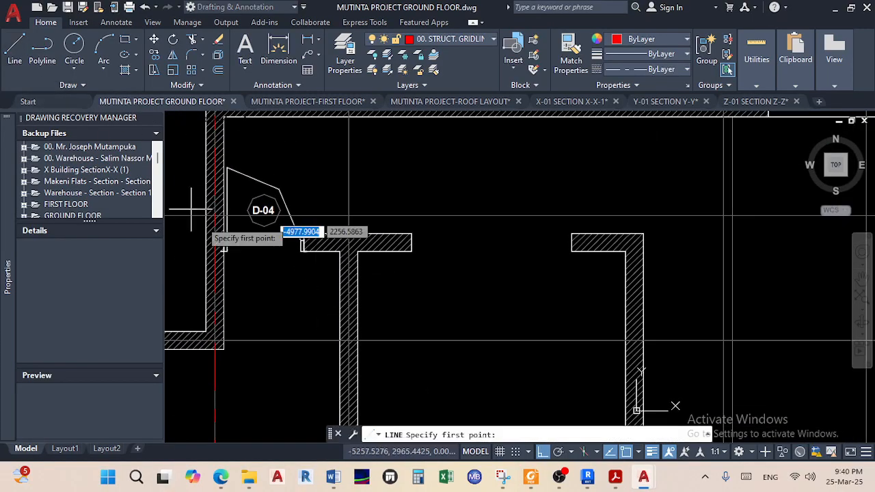
right_click(273, 288, "shift")
left_click(336, 170)
scroll(347, 267, "up", 4)
scroll(330, 224, "up", 3)
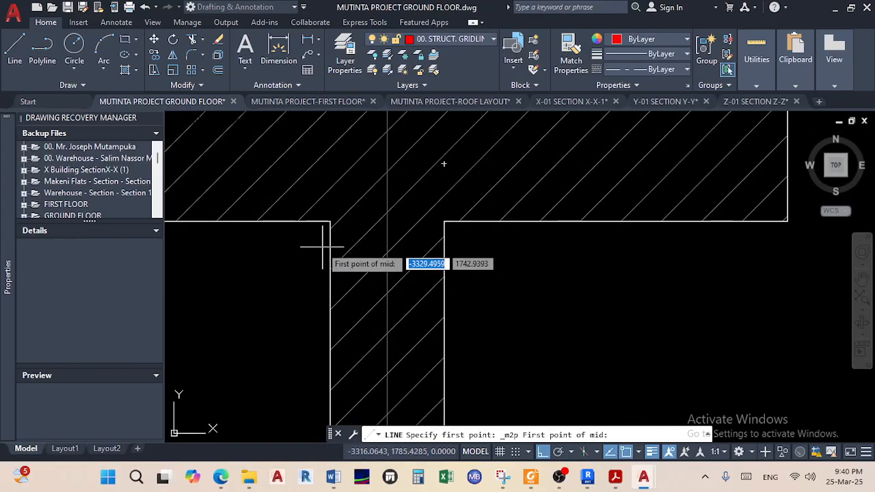
left_click(330, 222)
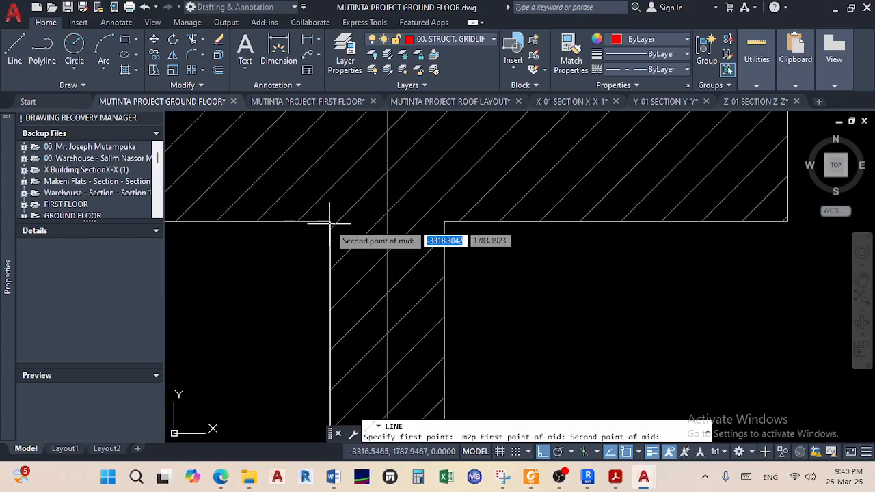
left_click(444, 220)
scroll(369, 226, "down", 5)
middle_click_drag(370, 241, 370, 408)
scroll(344, 186, "down", 6)
middle_click_drag(344, 184, 350, 302)
scroll(356, 234, "up", 2)
scroll(356, 234, "up", 4)
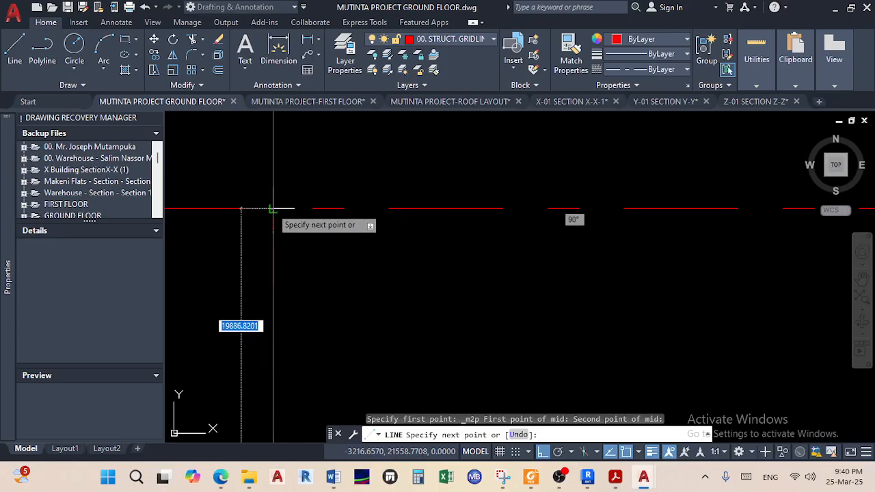
left_click(272, 208)
right_click(333, 261)
left_click(362, 270)
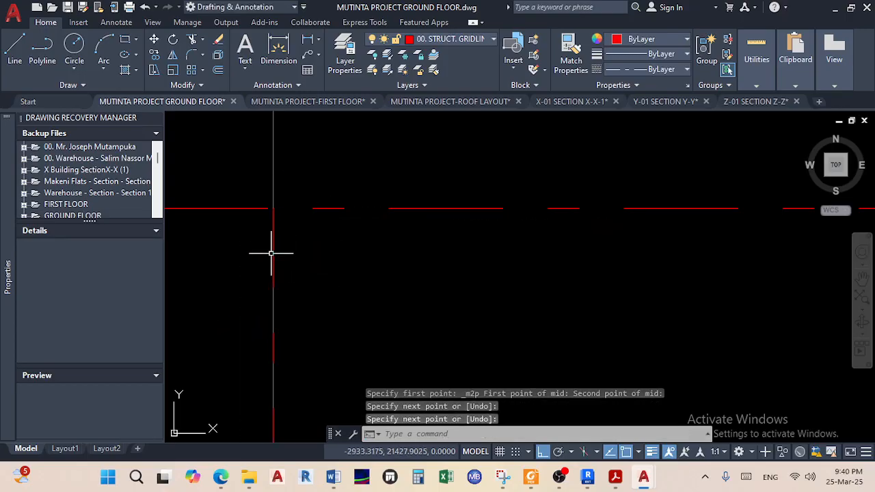
left_click(272, 250)
scroll(285, 260, "down", 6)
middle_click_drag(348, 270, 356, 234)
scroll(419, 262, "up", 5)
left_click(342, 226)
scroll(342, 307, "down", 5)
middle_click_drag(341, 307, 363, 151)
scroll(375, 314, "up", 5)
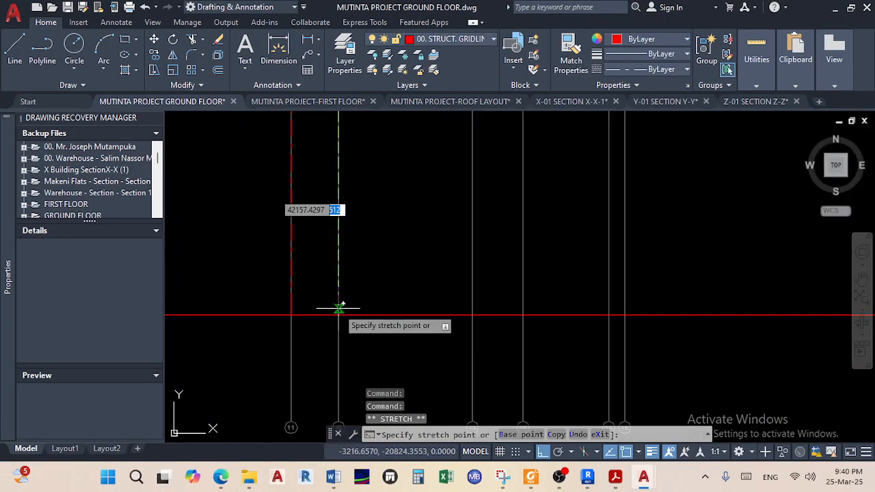
left_click(339, 313)
key("Escape")
scroll(399, 234, "down", 10)
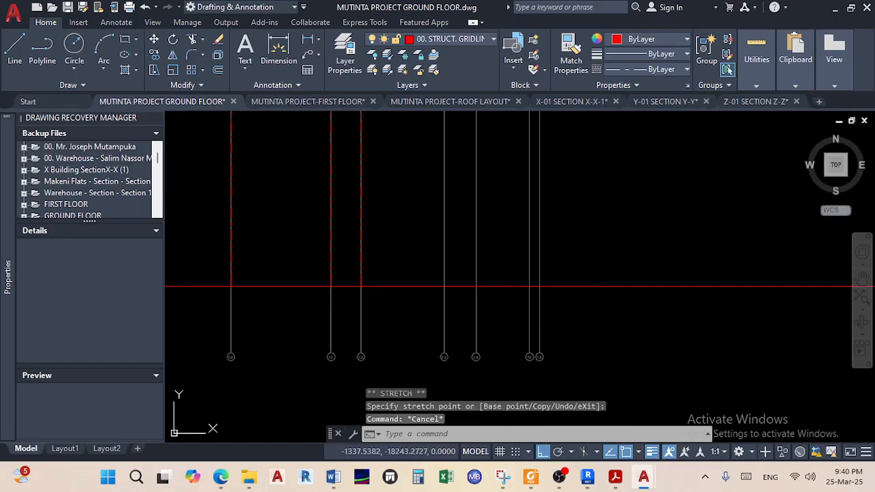
scroll(377, 186, "up", 3)
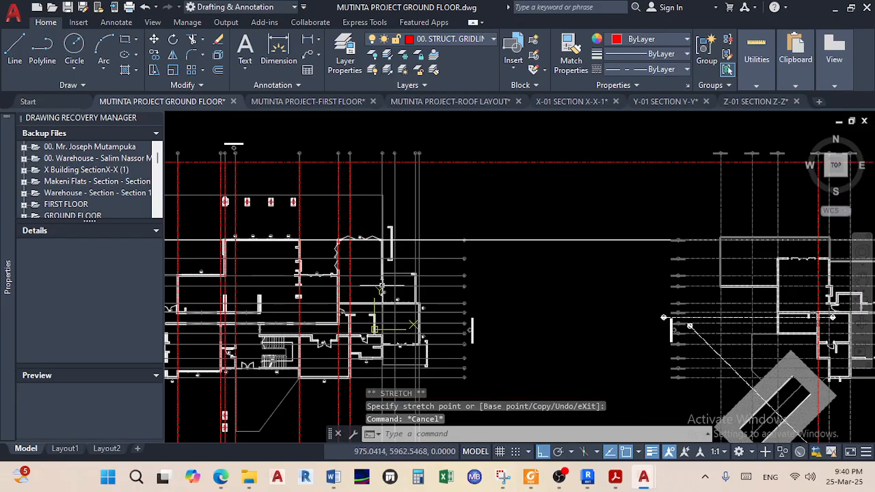
scroll(381, 286, "up", 8)
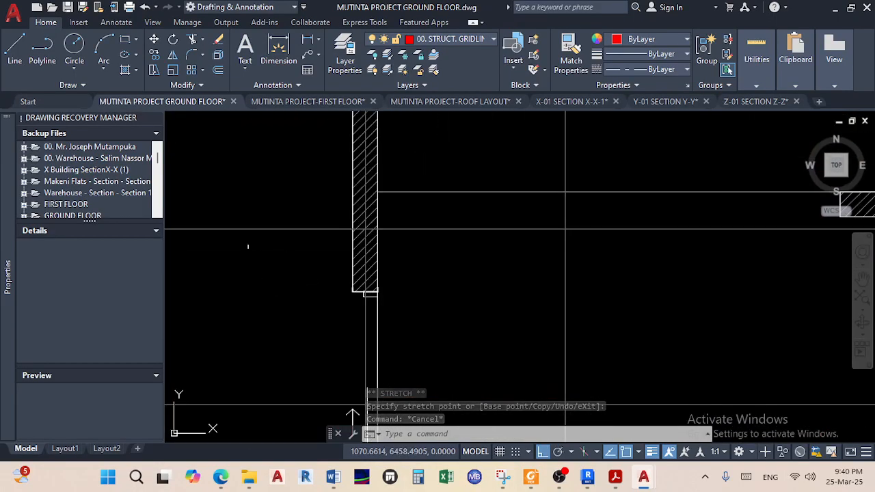
left_click(14, 51)
right_click(309, 321, "shift")
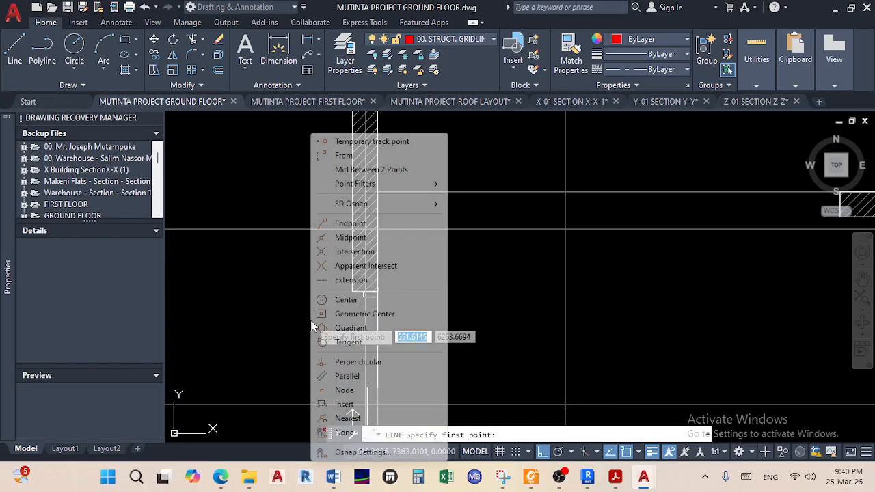
left_click(362, 172)
scroll(362, 294, "up", 3)
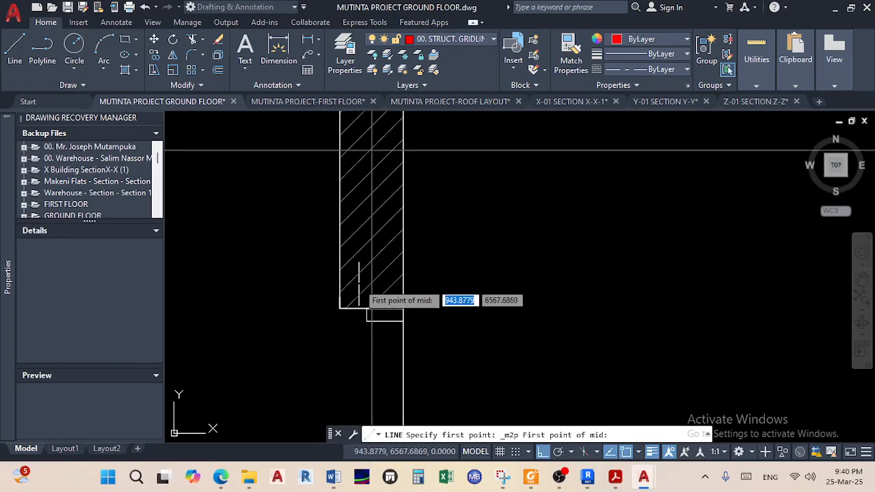
left_click(328, 324)
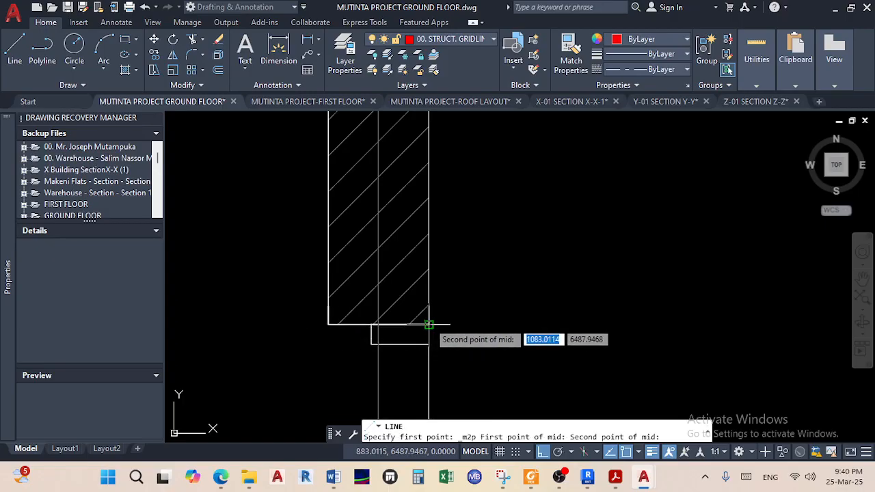
left_click(428, 324)
scroll(372, 246, "down", 5)
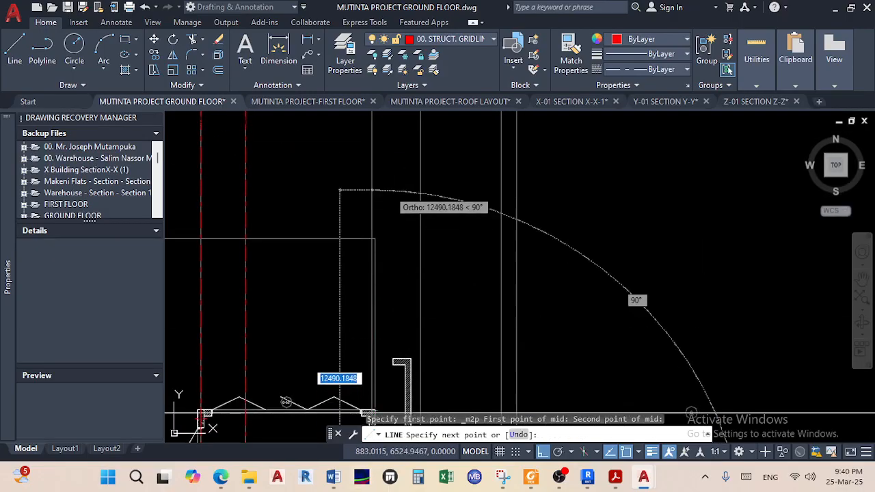
scroll(360, 355, "down", 3)
scroll(361, 296, "up", 5)
scroll(336, 228, "up", 4)
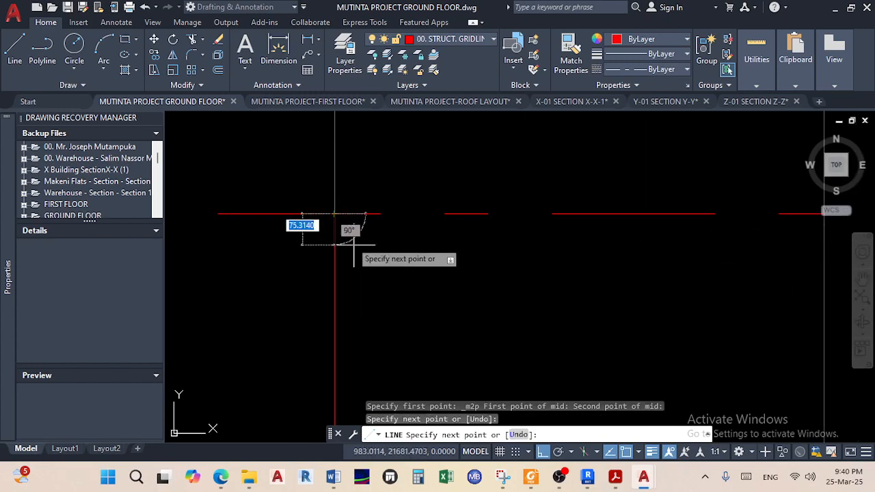
right_click(376, 263)
left_click(407, 271)
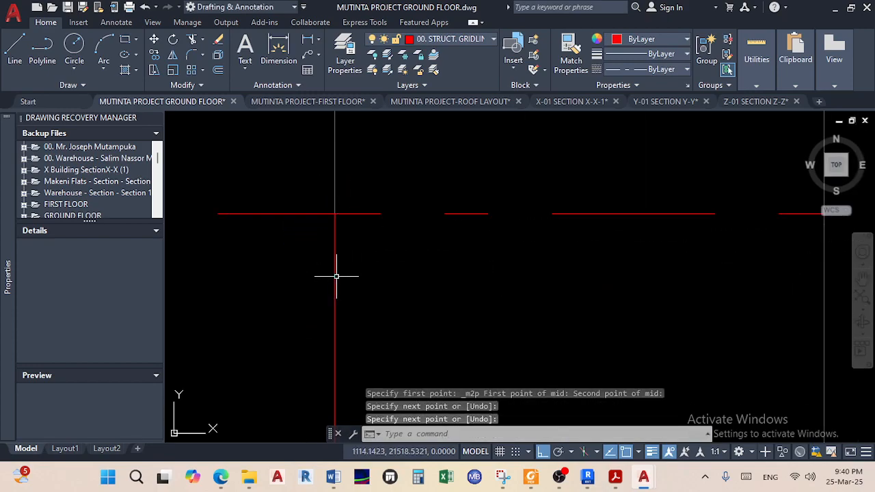
left_click(337, 284)
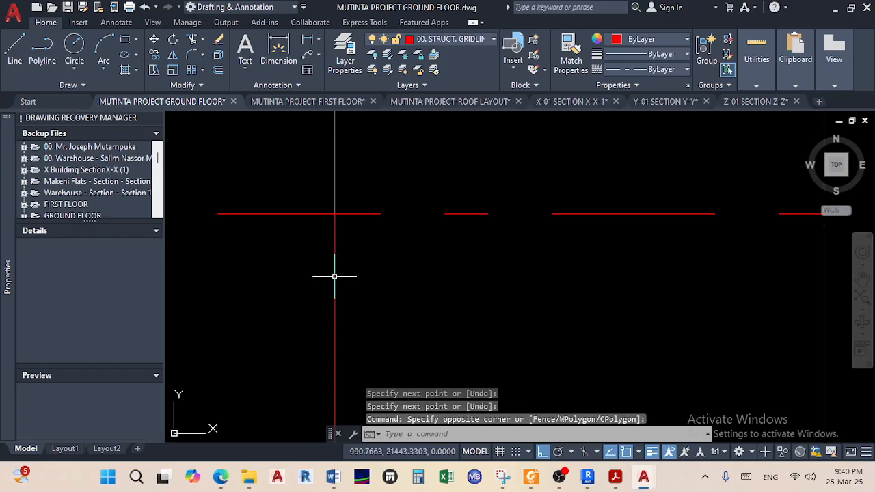
left_click(334, 276)
scroll(335, 276, "down", 5)
scroll(339, 258, "up", 6)
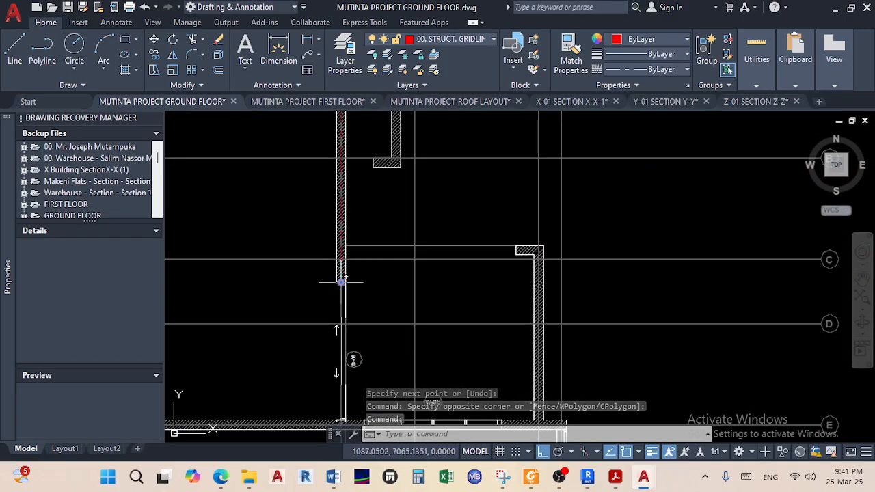
left_click(340, 282)
scroll(328, 307, "down", 4)
scroll(383, 273, "up", 6)
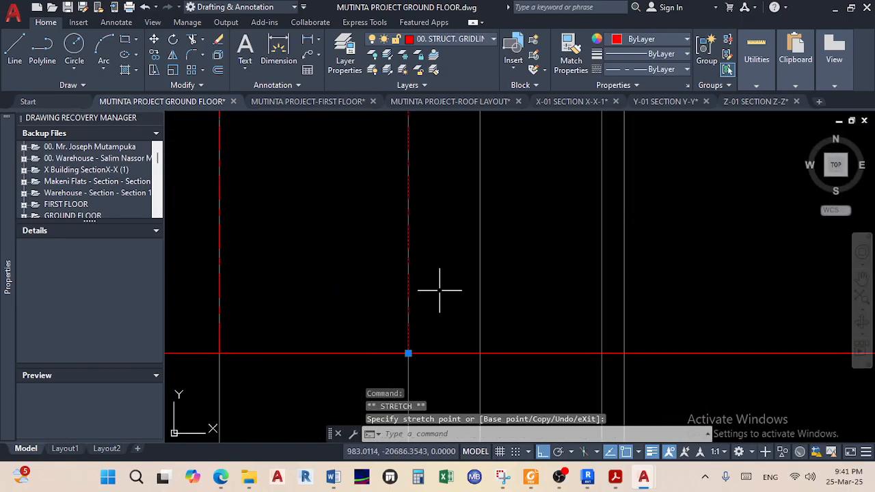
key("Escape")
scroll(455, 253, "down", 5)
scroll(433, 201, "up", 5)
scroll(346, 152, "down", 4)
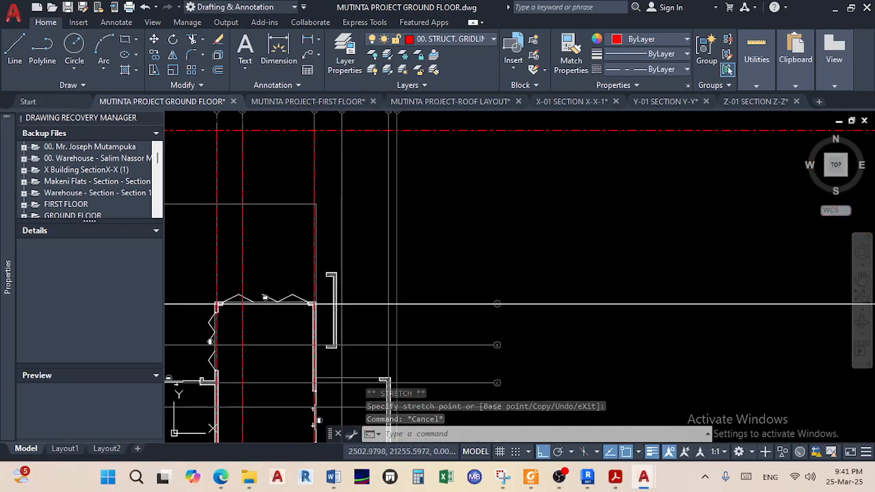
scroll(366, 300, "down", 3)
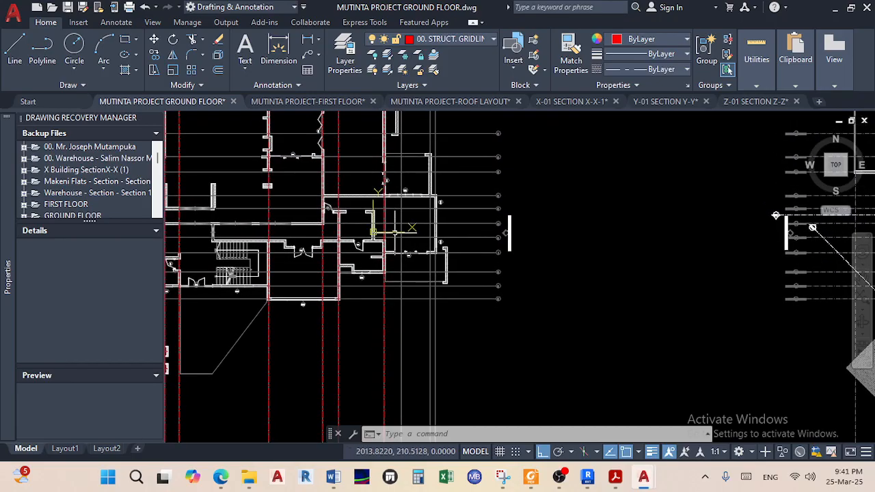
scroll(471, 240, "down", 5)
middle_click_drag(505, 234, 365, 232)
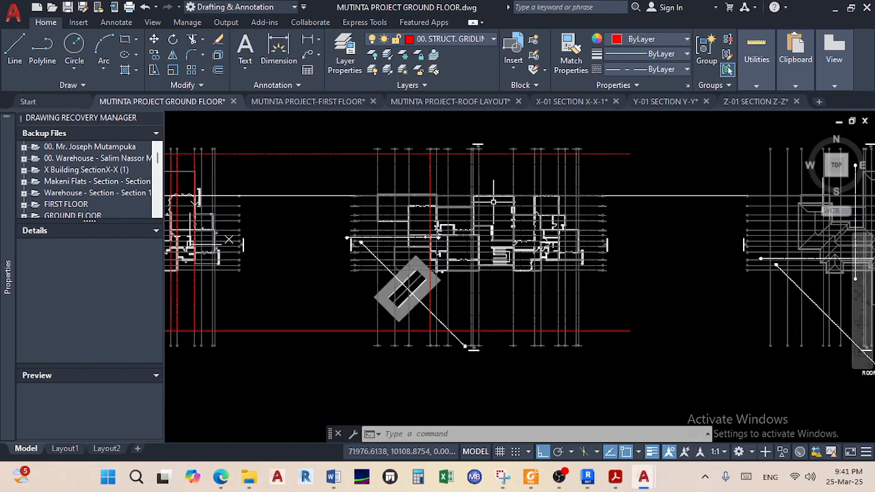
scroll(495, 201, "up", 5)
mouse_move(556, 238)
middle_mouse_down()
mouse_move(374, 297)
mouse_move(357, 316)
mouse_move(693, 254)
middle_mouse_up()
scroll(364, 313, "down", 2)
middle_click_drag(341, 282, 512, 279)
scroll(330, 138, "up", 5)
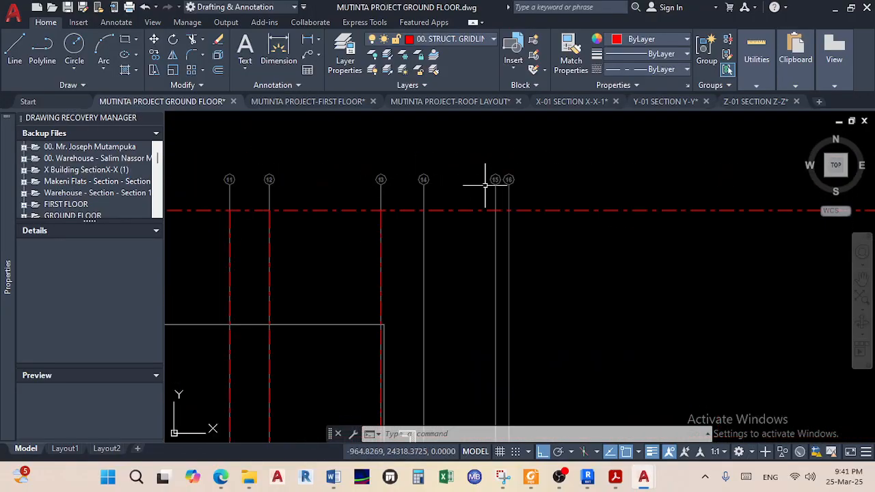
scroll(490, 183, "up", 2)
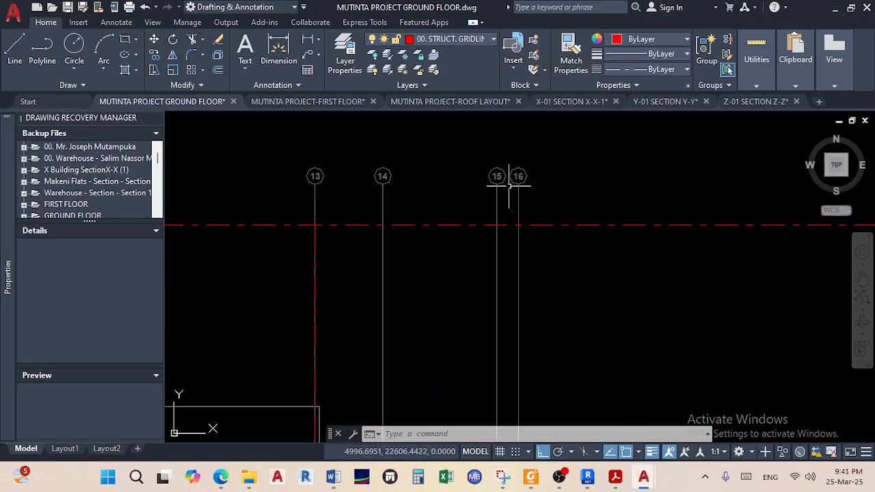
scroll(483, 263, "down", 4)
scroll(488, 231, "up", 4)
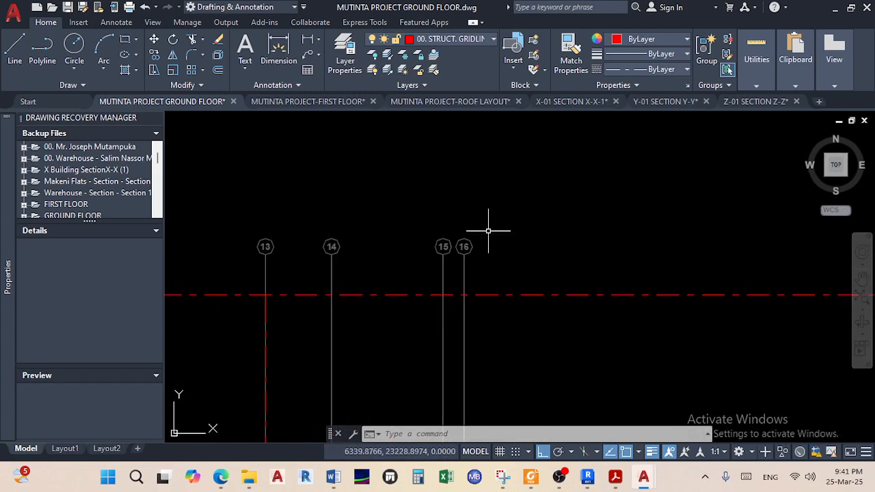
scroll(344, 296, "down", 4)
scroll(429, 264, "up", 4)
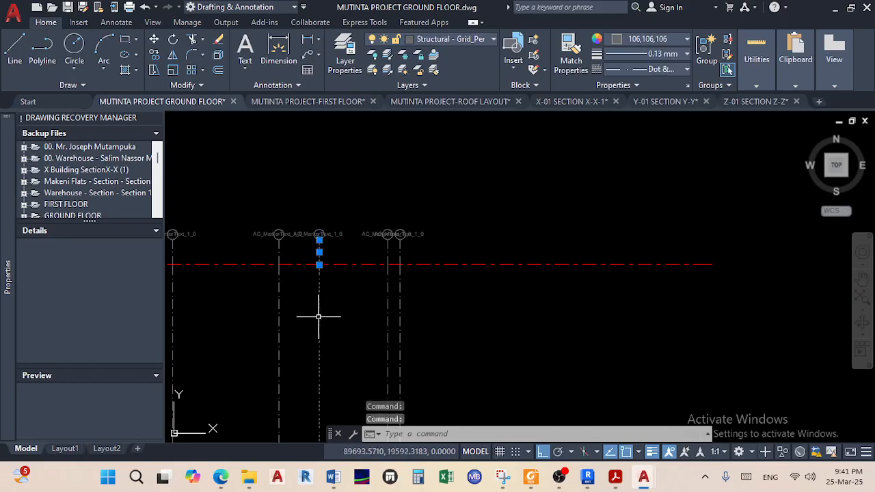
scroll(319, 316, "down", 3)
scroll(327, 300, "up", 5)
scroll(327, 300, "up", 3)
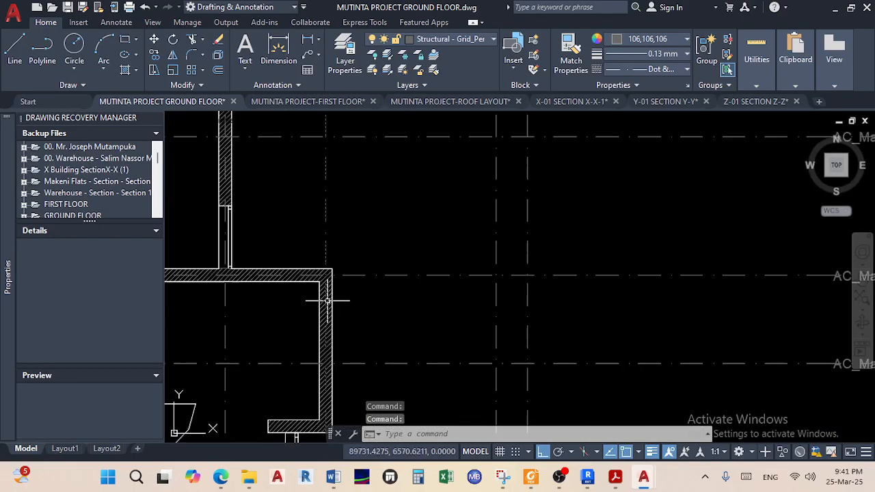
key("Escape")
scroll(313, 270, "up", 2)
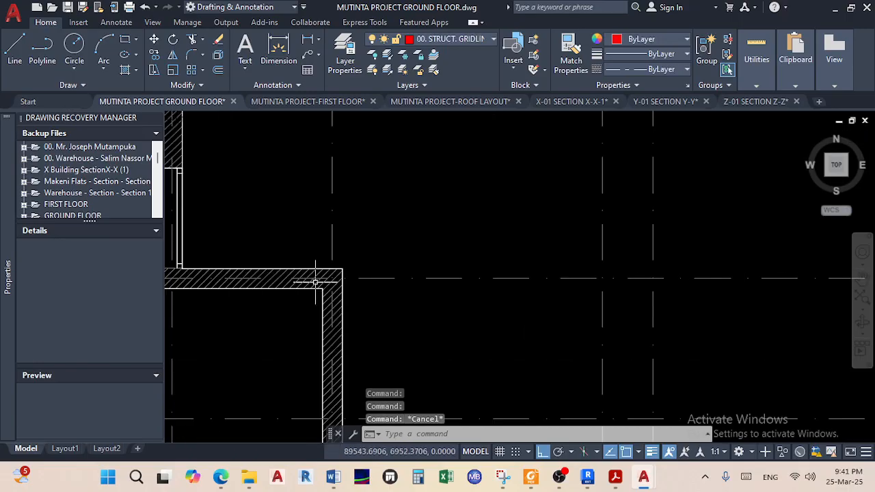
scroll(315, 282, "up", 2)
Restart the line at the midpoint between the two wall corner points
left_click(15, 60)
left_click(297, 210)
key("Escape")
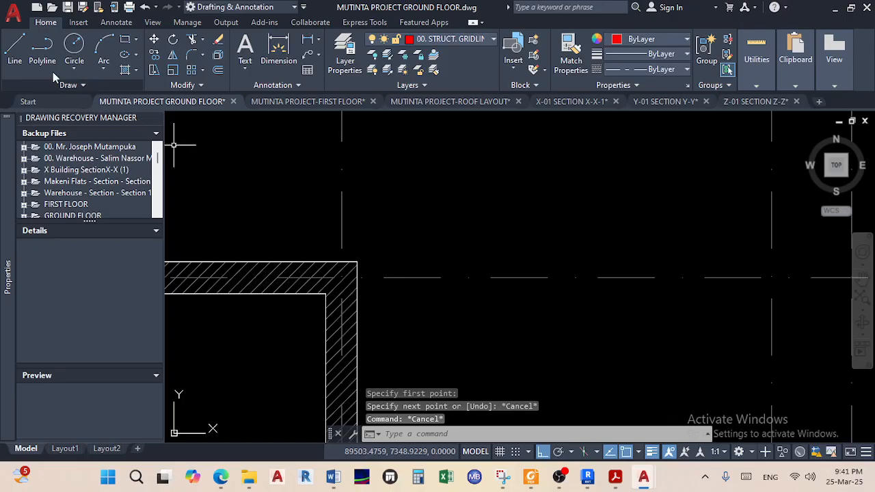
key("Return")
right_click(278, 189, "shift")
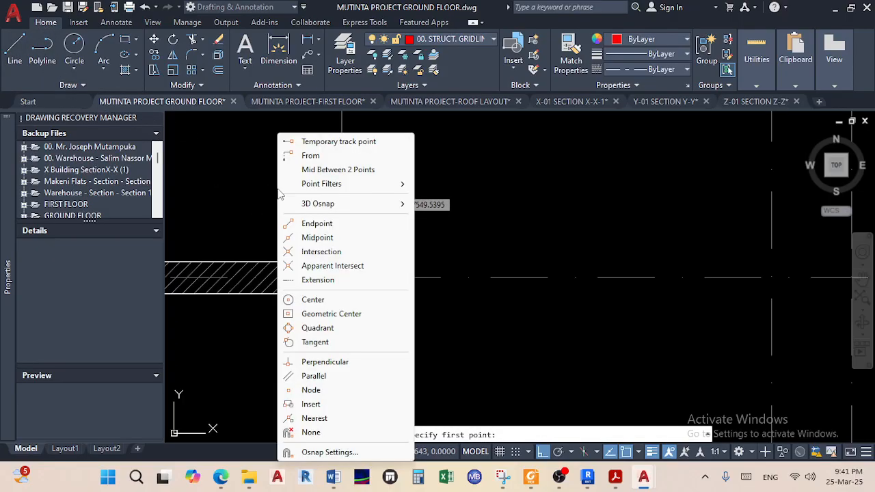
left_click(322, 170)
scroll(324, 301, "up", 4)
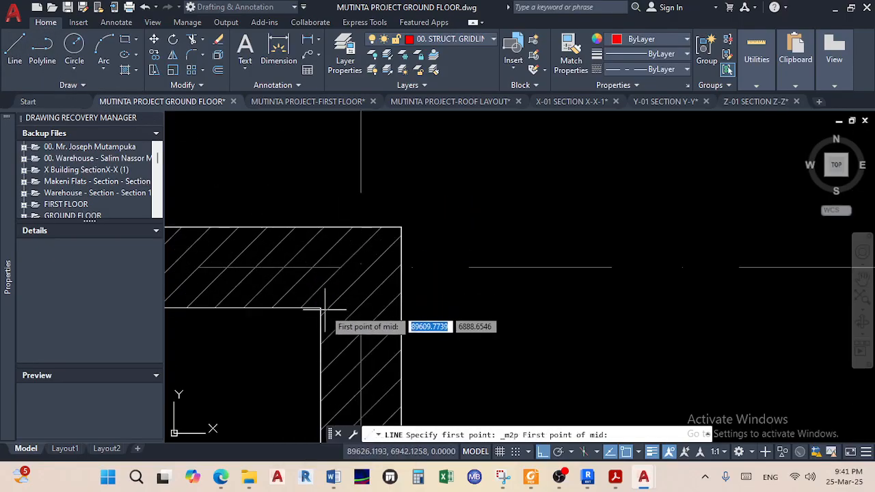
left_click(321, 308)
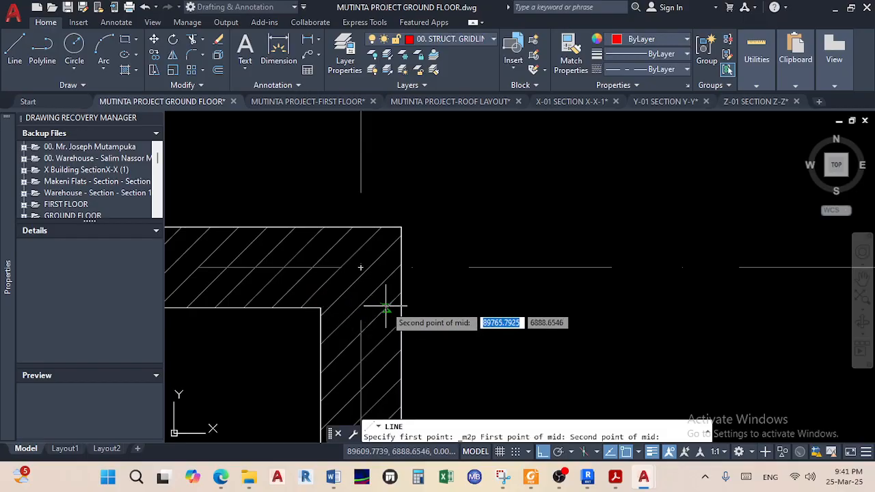
left_click(400, 307)
End the line at the red gridline intersection near the bubbles
scroll(365, 246, "down", 4)
middle_click_drag(369, 188, 407, 391)
scroll(407, 391, "down", 1)
scroll(406, 289, "down", 2)
middle_click_drag(406, 275, 397, 466)
scroll(396, 335, "down", 1)
scroll(400, 221, "up", 1)
scroll(371, 231, "up", 3)
middle_click_drag(371, 308, 392, 294)
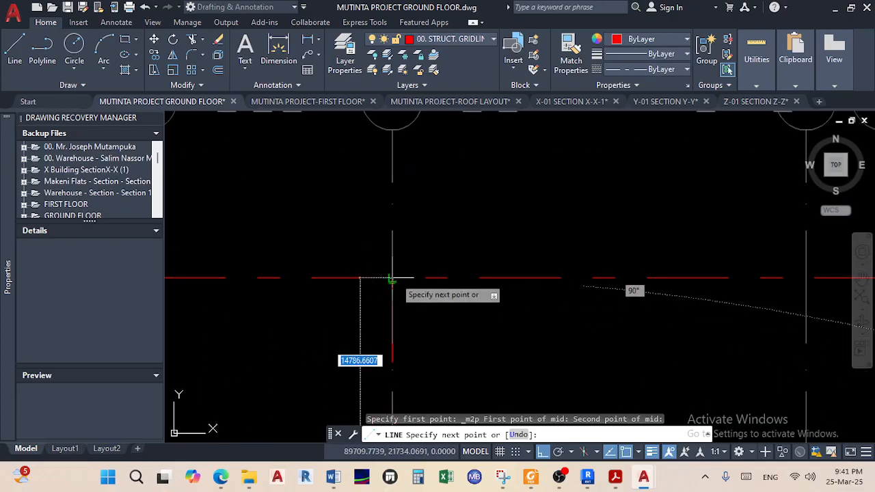
left_click(392, 294)
right_click(432, 320)
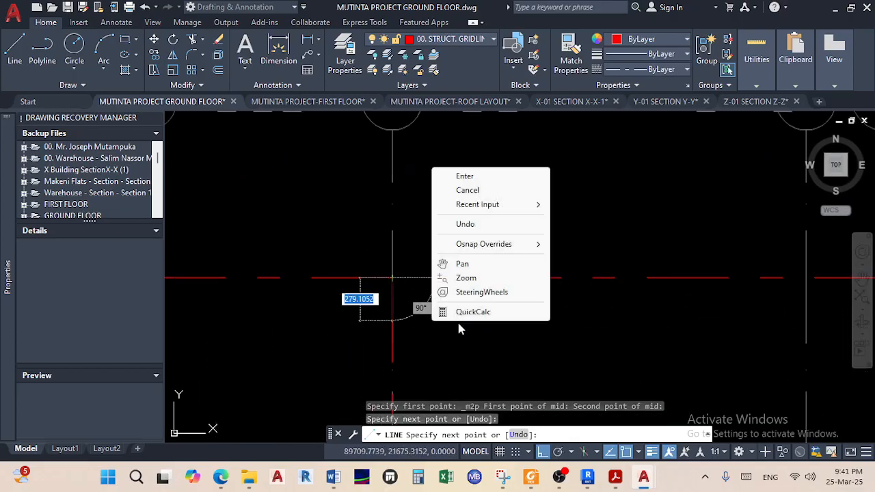
left_click(465, 177)
Select the red gridline that needs repositioning
scroll(427, 307, "down", 5)
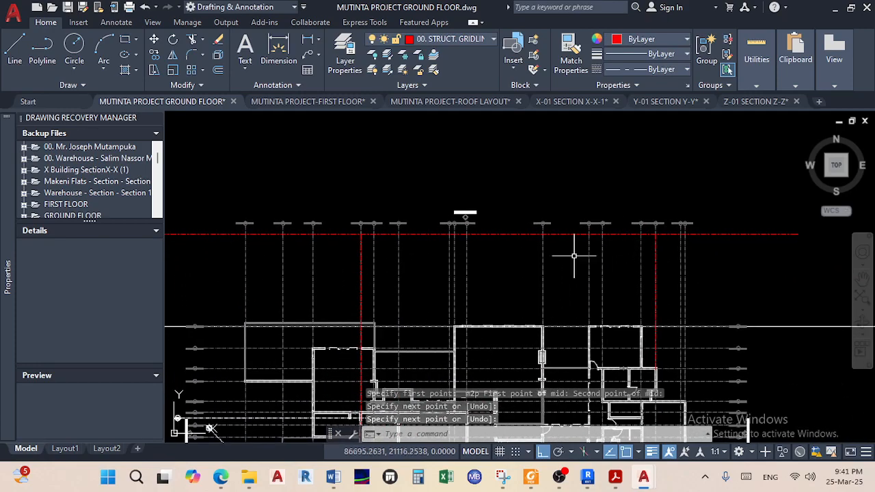
scroll(360, 265, "up", 6)
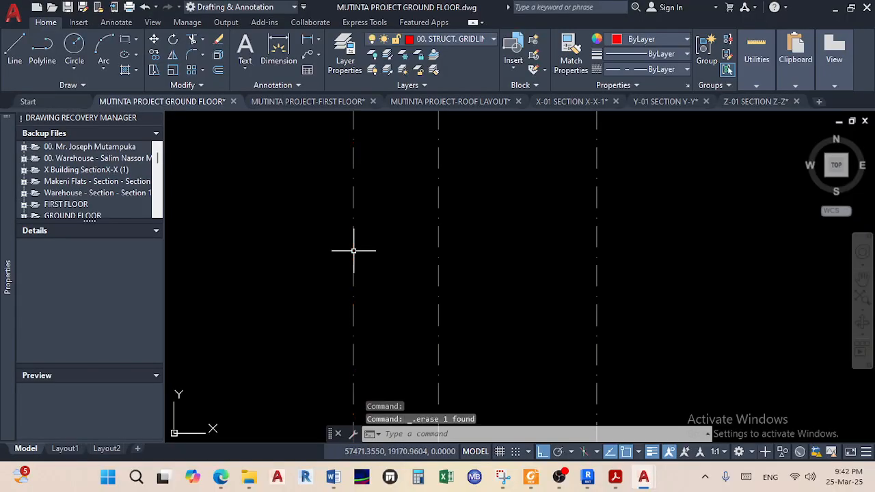
scroll(196, 161, "down", 7)
mouse_move(239, 193)
middle_mouse_down()
mouse_move(346, 248)
mouse_move(596, 200)
mouse_move(304, 275)
middle_mouse_up()
scroll(592, 263, "up", 2)
scroll(592, 263, "up", 7)
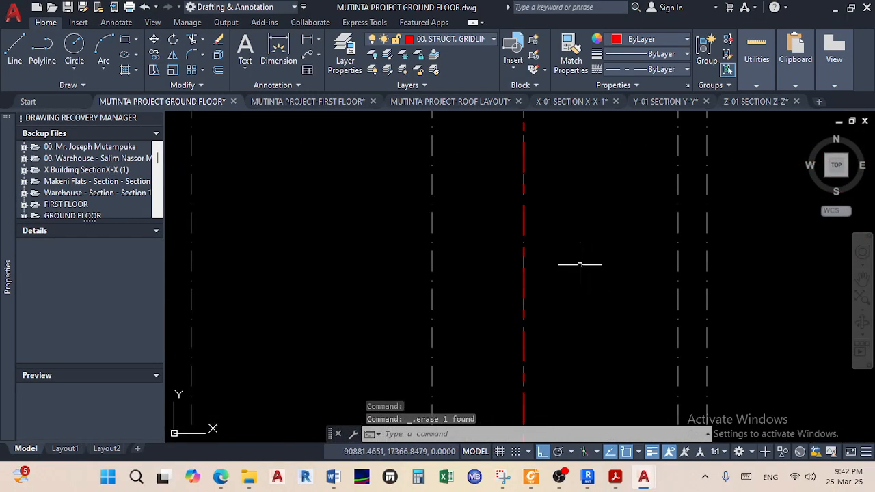
scroll(503, 277, "down", 2)
left_click(517, 276)
scroll(562, 263, "down", 5)
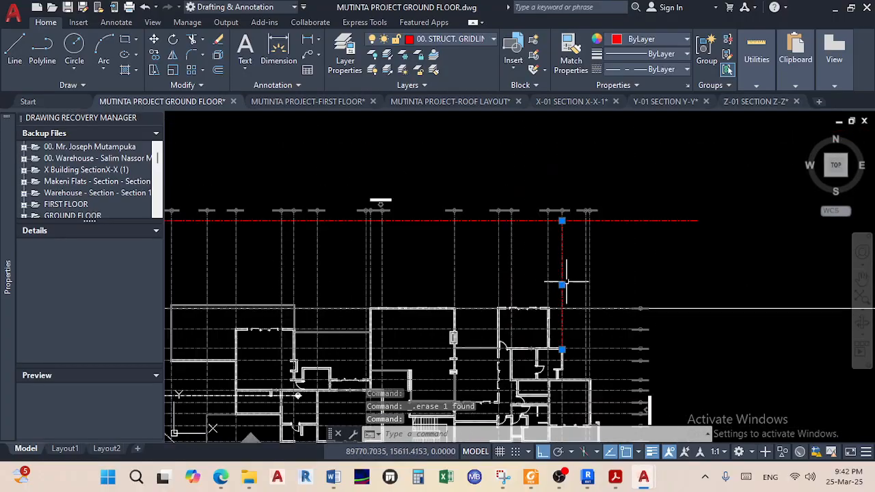
middle_click_drag(329, 371, 453, 345)
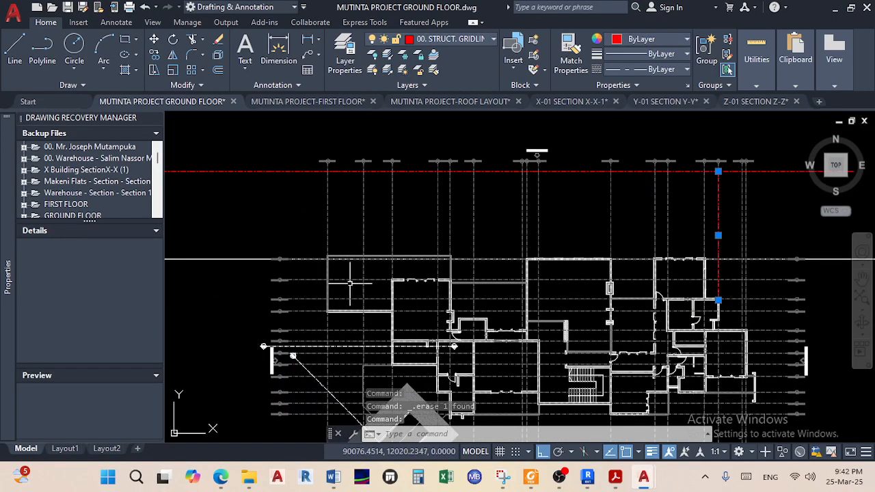
scroll(336, 244, "up", 4)
scroll(485, 289, "up", 4)
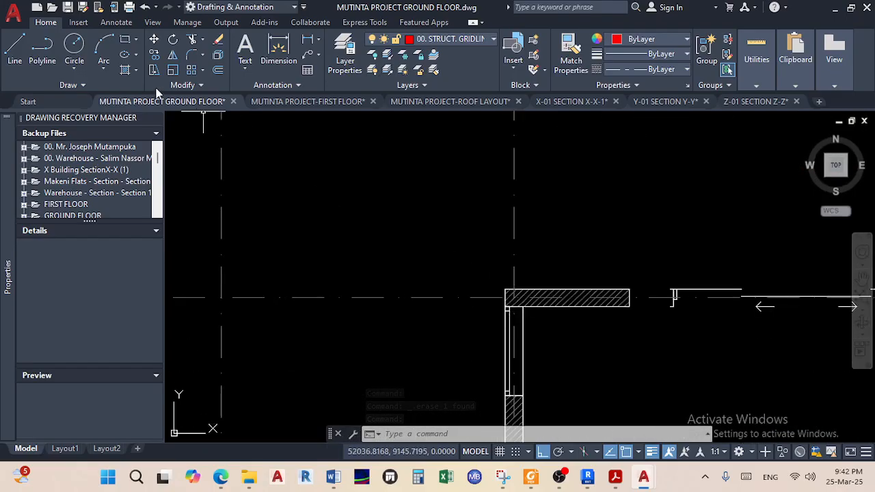
Move the selected gridline from its old wall corner to the new wall corner
left_click(156, 41)
scroll(511, 290, "up", 3)
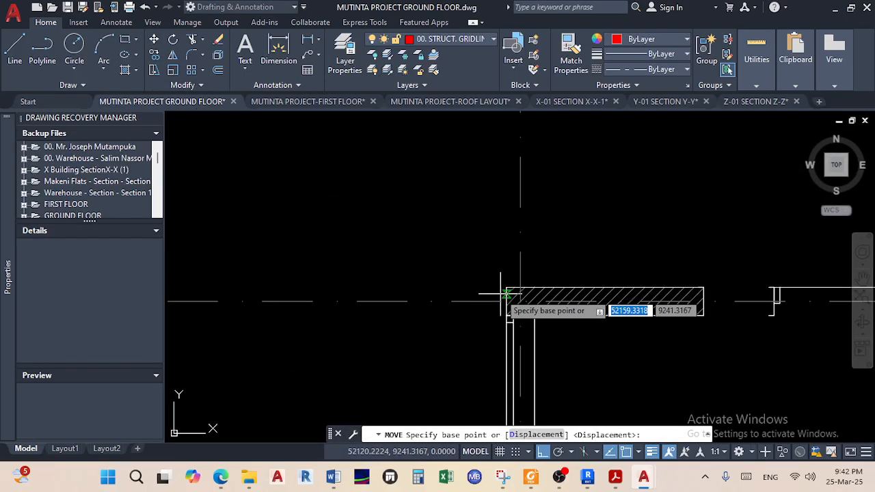
left_click(508, 284)
scroll(393, 312, "down", 6)
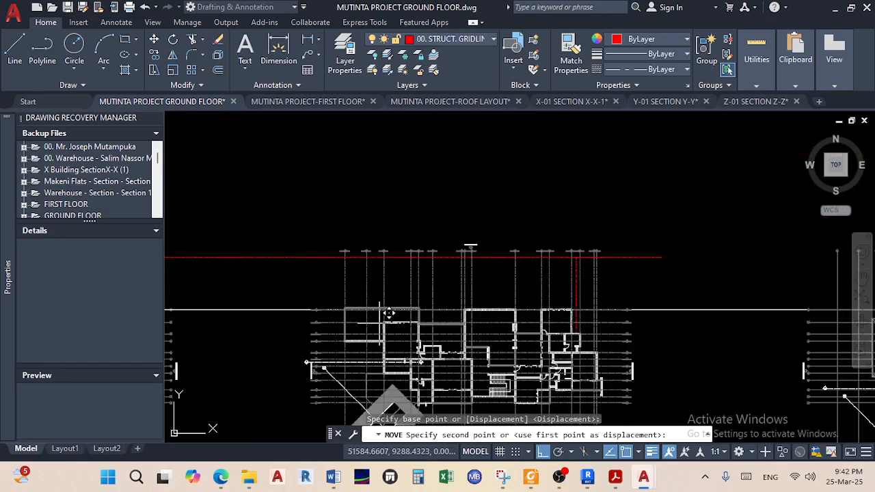
scroll(300, 287, "up", 8)
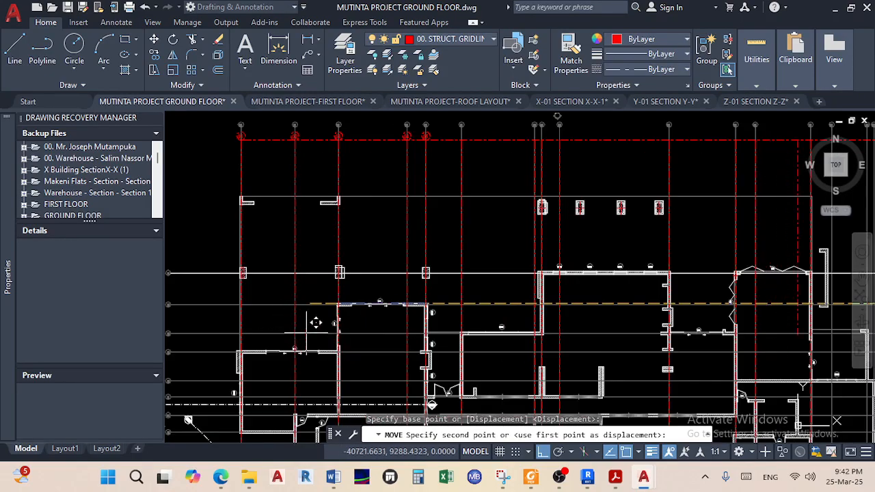
scroll(291, 261, "up", 4)
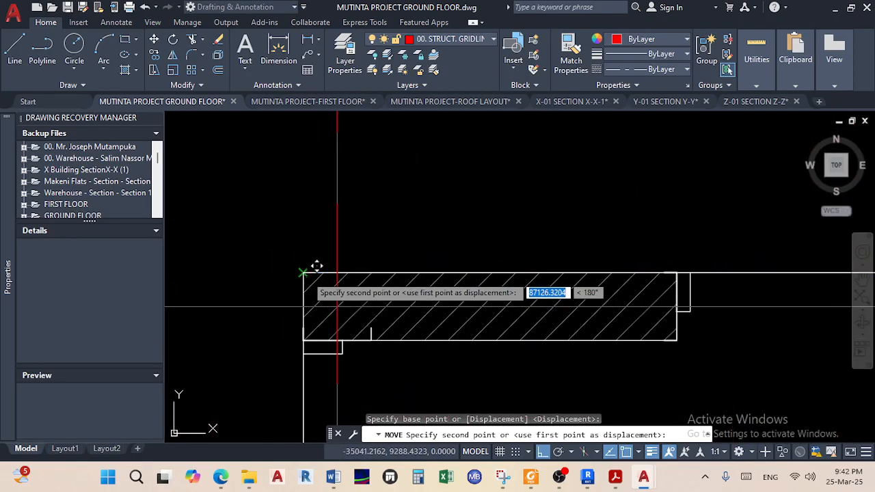
scroll(306, 272, "up", 3)
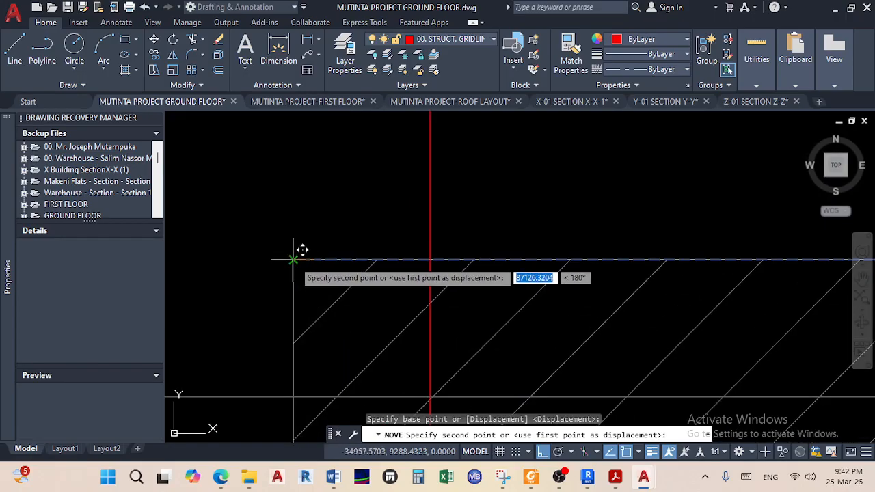
left_click(293, 260)
right_click(352, 219)
key("Escape")
Grab the gridline's end for a stretch, then cancel the stretch
scroll(597, 250, "down", 18)
middle_click_drag(707, 300, 254, 294)
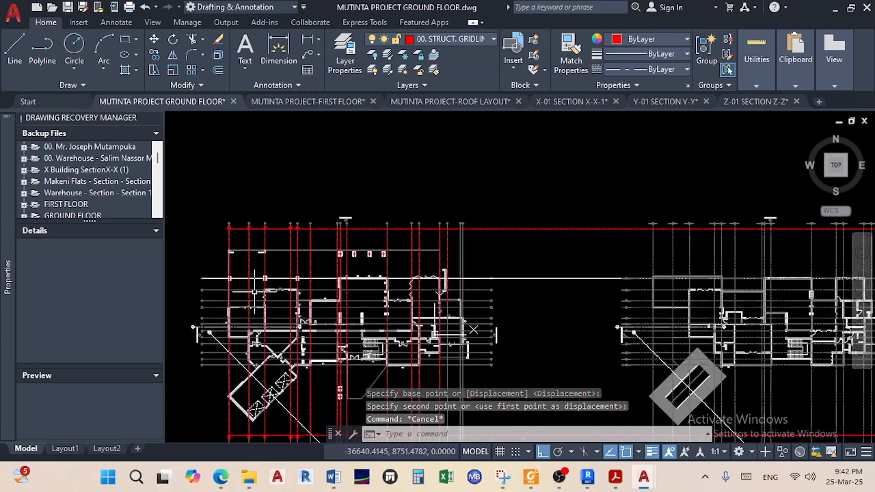
scroll(443, 254, "up", 9)
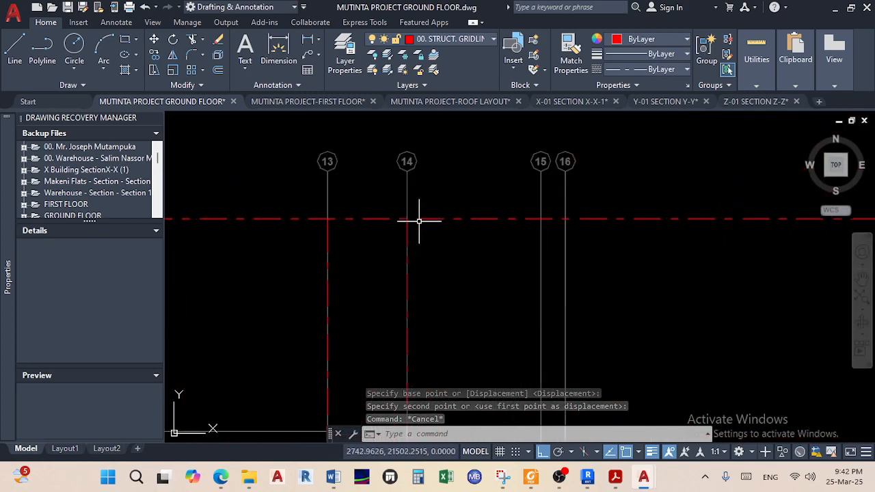
scroll(413, 291, "down", 8)
scroll(437, 236, "up", 10)
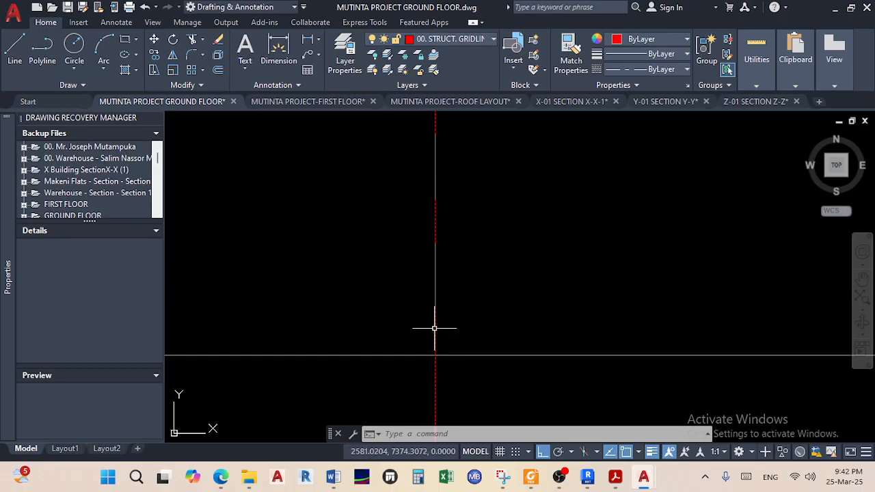
scroll(434, 329, "down", 4)
left_click(416, 279)
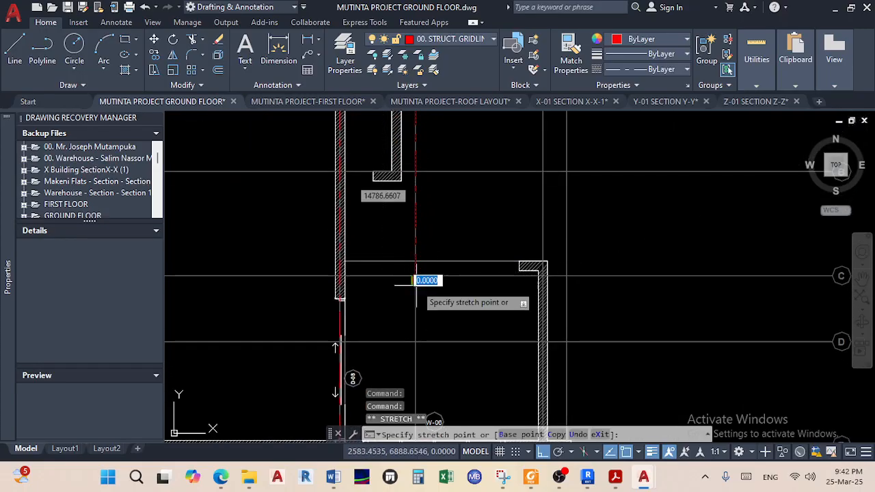
scroll(407, 328, "down", 6)
scroll(406, 371, "up", 6)
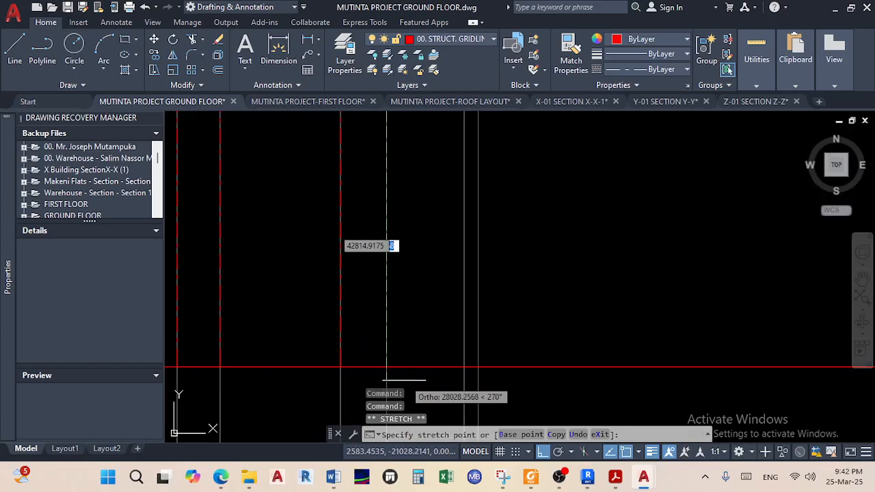
key("Escape")
key("Escape")
scroll(416, 311, "down", 6)
scroll(403, 291, "up", 5)
Bring gridlines D, E and F into view and save the drawing with Ctrl+S
mouse_move(371, 248)
middle_mouse_down()
mouse_move(353, 279)
mouse_move(349, 189)
middle_mouse_up()
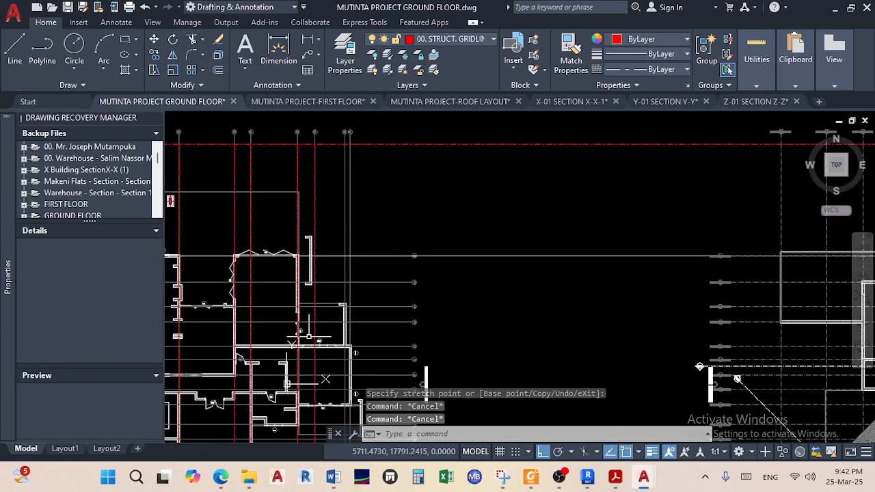
scroll(338, 131, "up", 4)
scroll(328, 205, "down", 6)
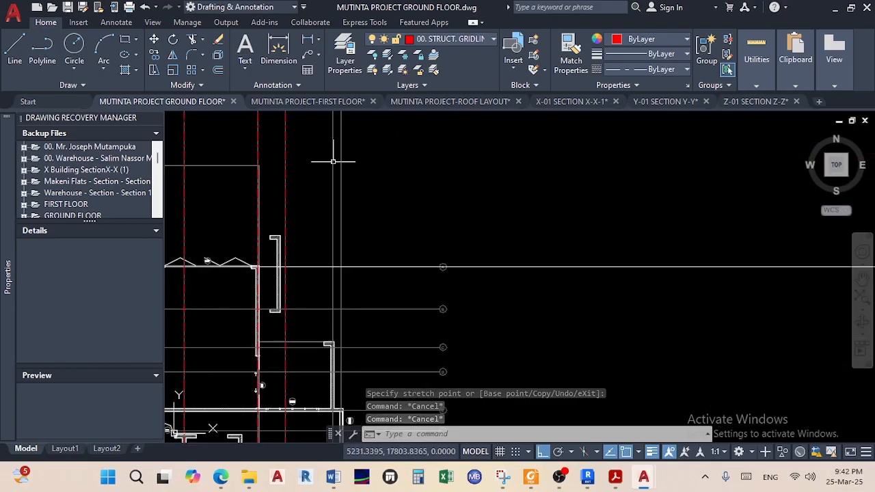
scroll(343, 316, "up", 7)
middle_click_drag(344, 316, 360, 204)
middle_click_drag(342, 336, 350, 208)
key("ctrl+s")
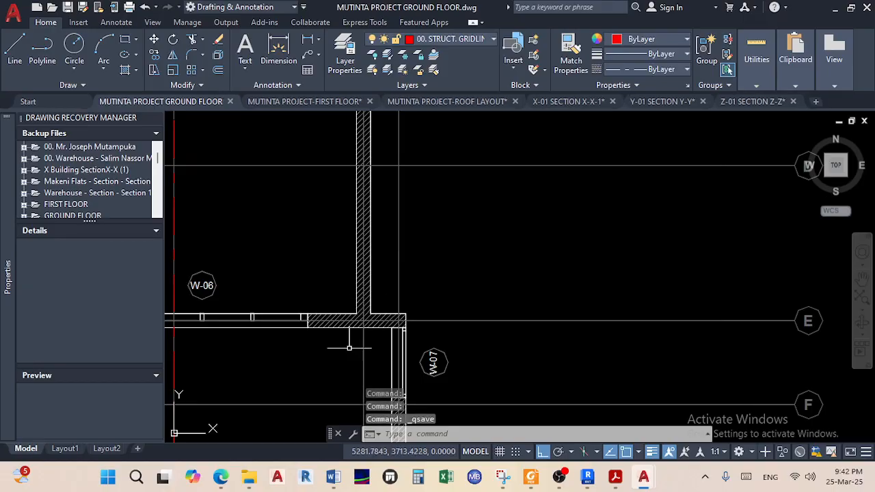
From the Teams Calendar, get a Meet now share link and start the instant meeting
left_click(220, 479)
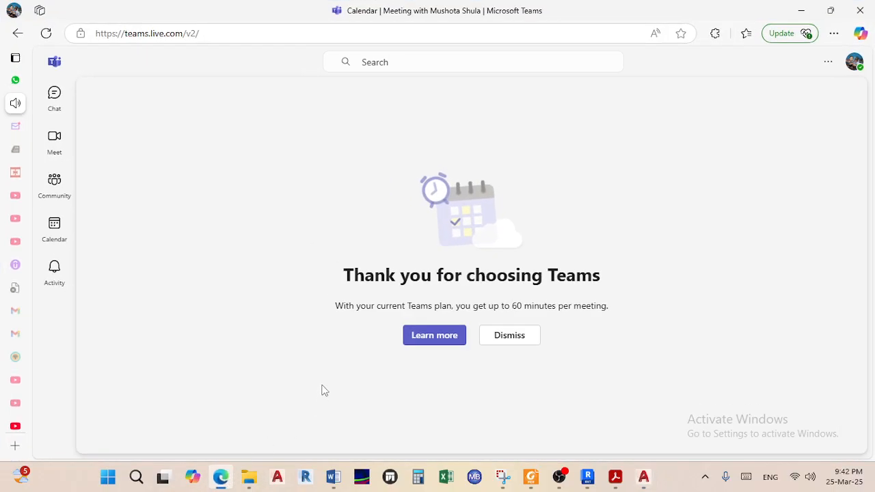
left_click(55, 228)
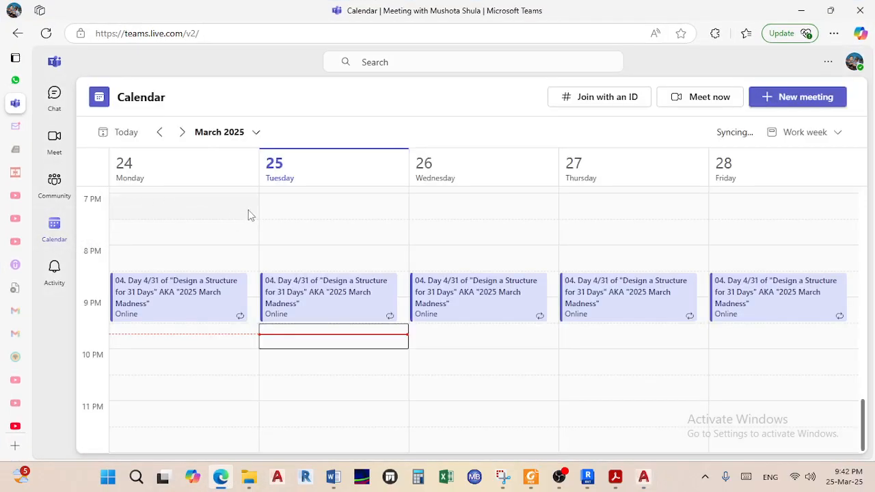
left_click(722, 103)
left_click(689, 201)
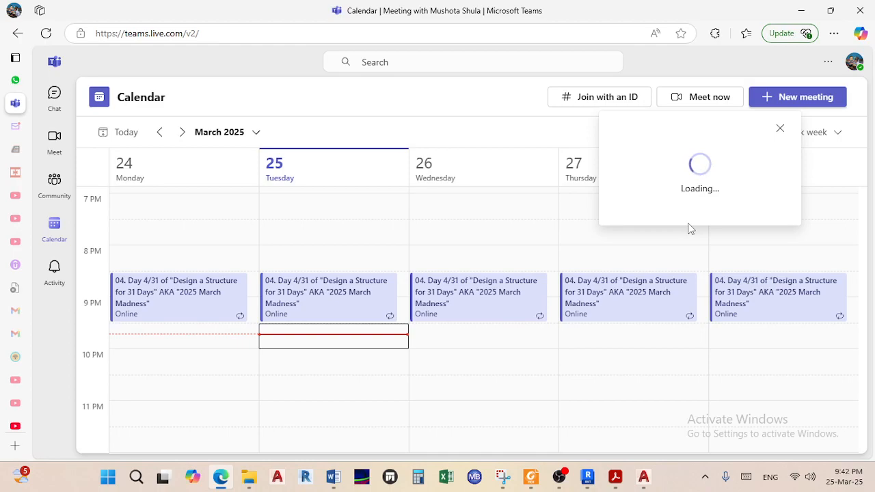
left_click(689, 221)
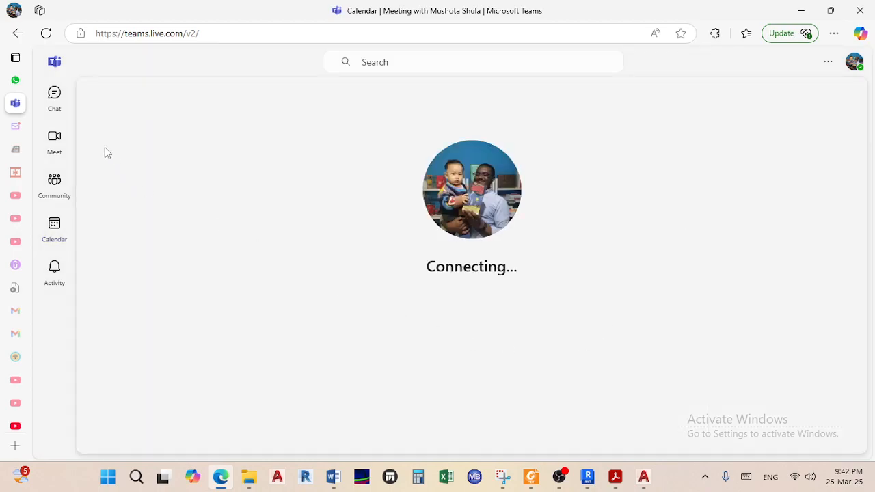
left_click(15, 80)
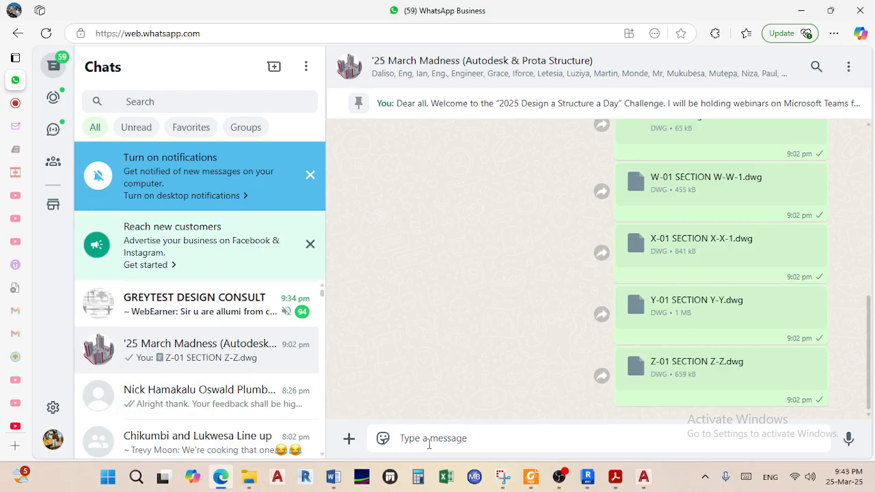
Post the Teams meeting link to the group and send a 'Second link' reply quoting it
key("ctrl+v")
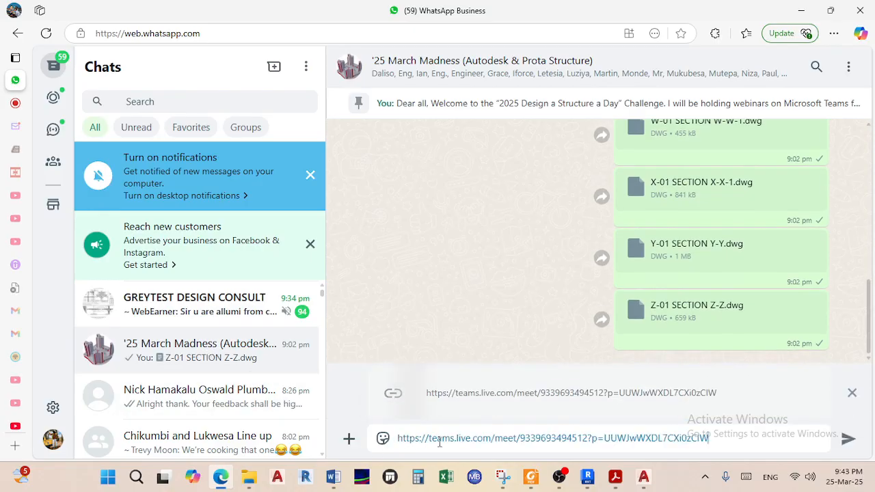
key("Return")
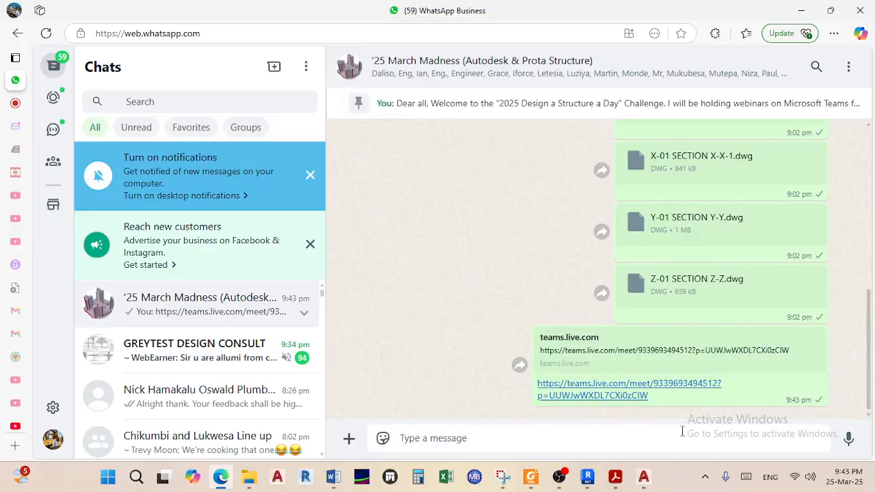
left_click(816, 337)
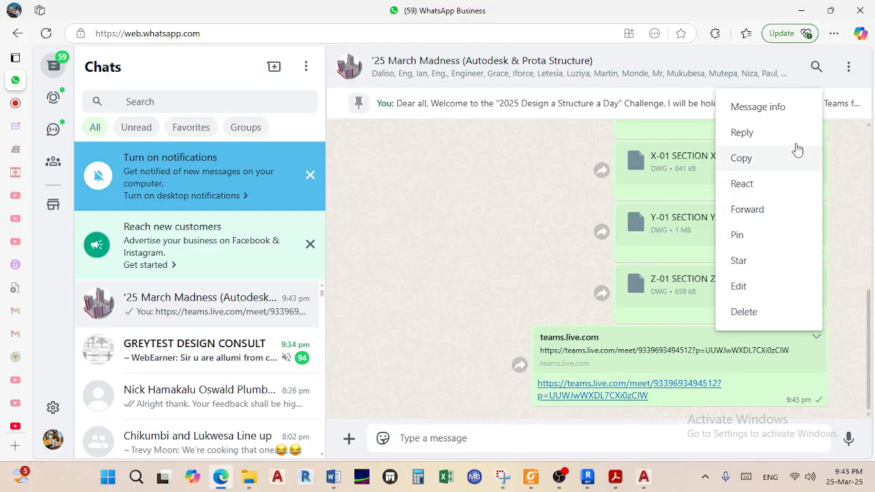
left_click(777, 132)
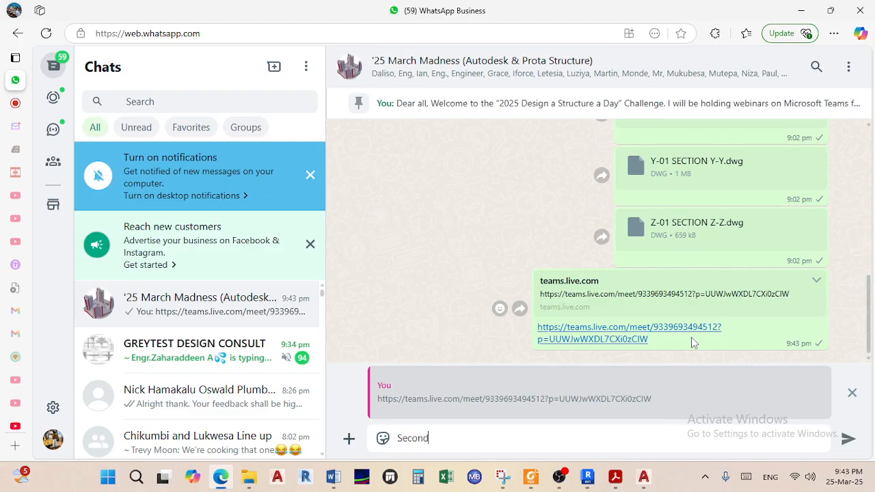
key("Return")
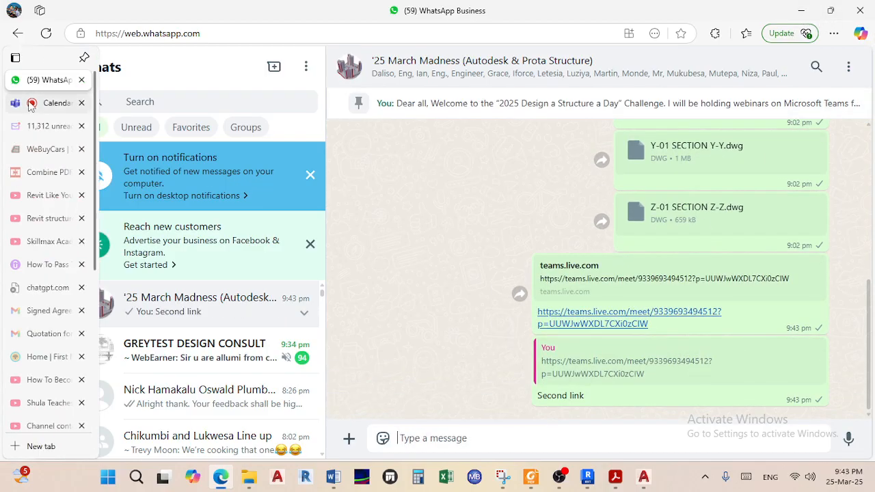
Close the Teams invite dialog and video notice, then minimize Edge back to AutoCAD
left_click(31, 103)
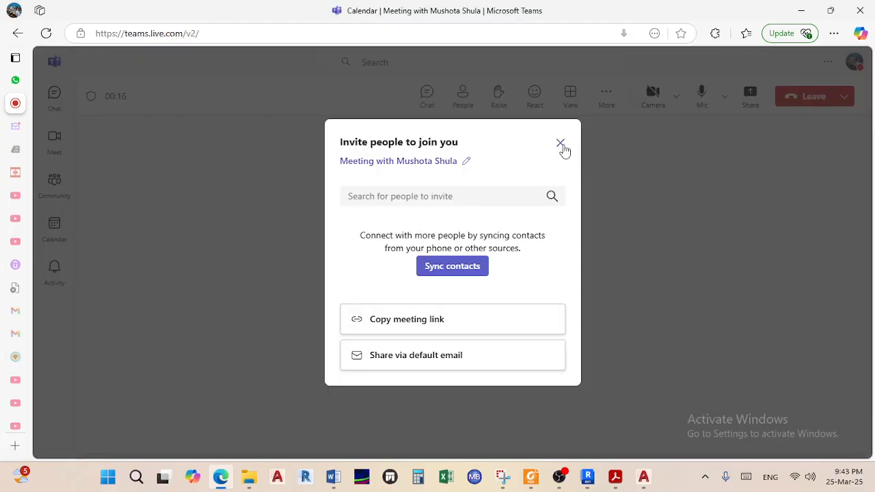
left_click(560, 144)
left_click(561, 139)
left_click(802, 11)
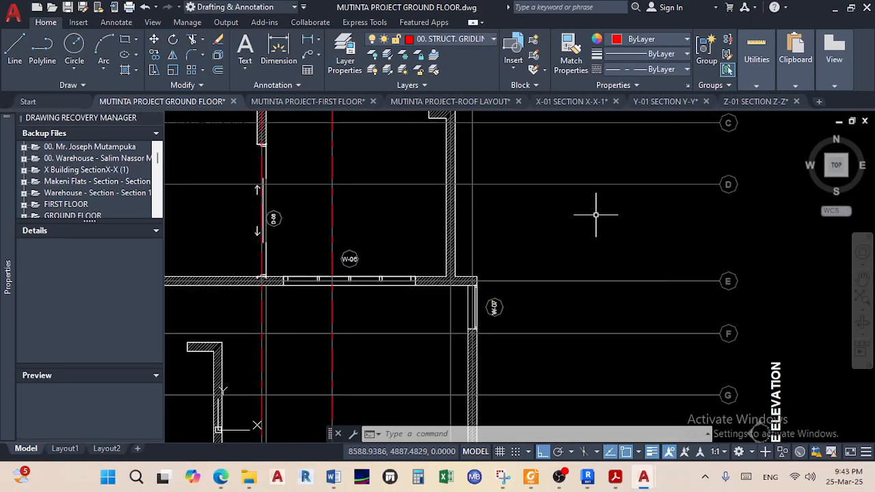
Start a line midway between the two faces of the wall near window W-07
middle_click_drag(463, 239, 422, 448)
middle_click_drag(369, 248, 353, 468)
middle_click_drag(381, 248, 373, 468)
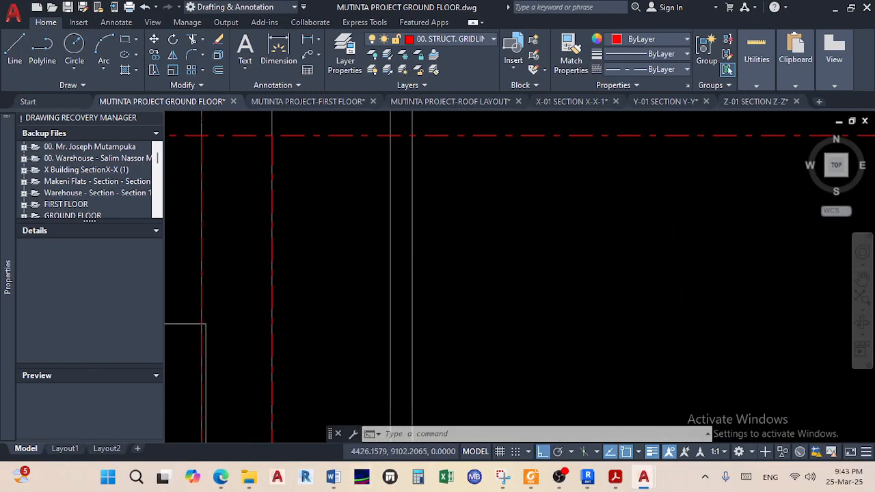
mouse_move(394, 269)
middle_mouse_down()
mouse_move(383, 375)
mouse_move(415, 201)
middle_mouse_up()
middle_click_drag(478, 328, 499, 137)
middle_click_drag(461, 224, 460, 145)
middle_click_drag(410, 232, 407, 165)
scroll(400, 205, "up", 8)
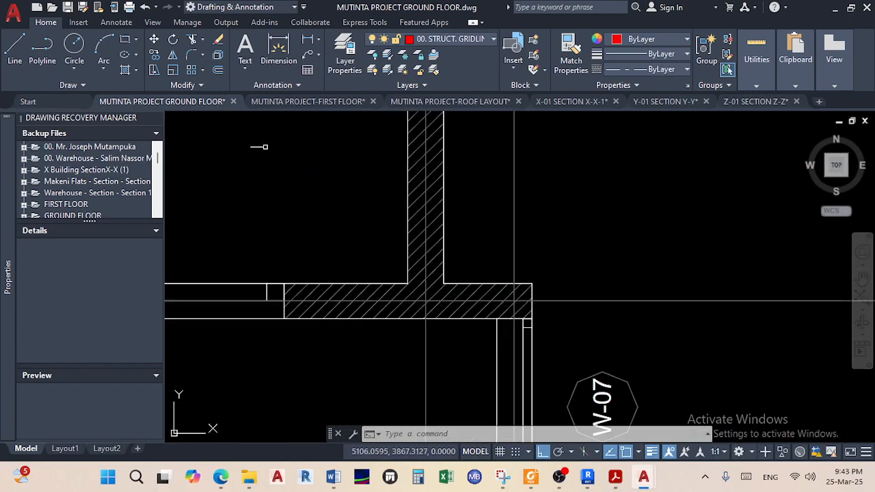
left_click(14, 48)
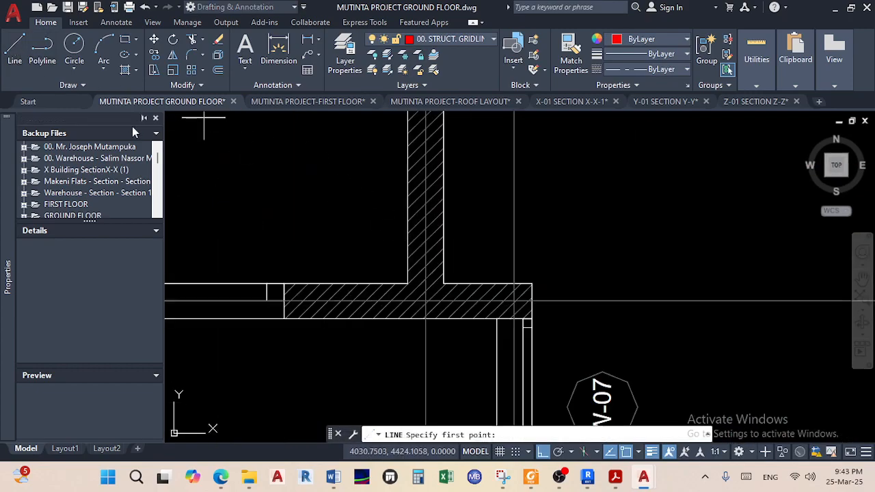
right_click(323, 217, "shift")
left_click(388, 175)
scroll(408, 283, "up", 4)
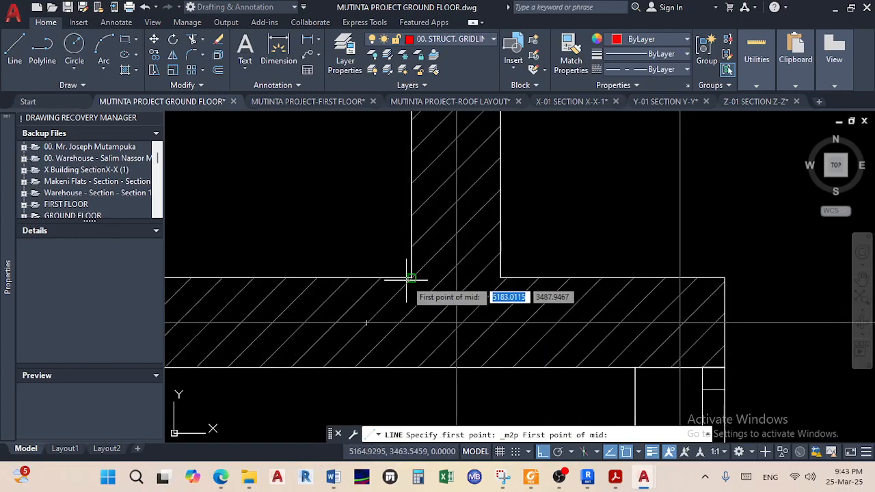
left_click(410, 278)
left_click(502, 278)
Run the line straight up and end it on the top red dashed gridline
scroll(457, 159, "down", 8)
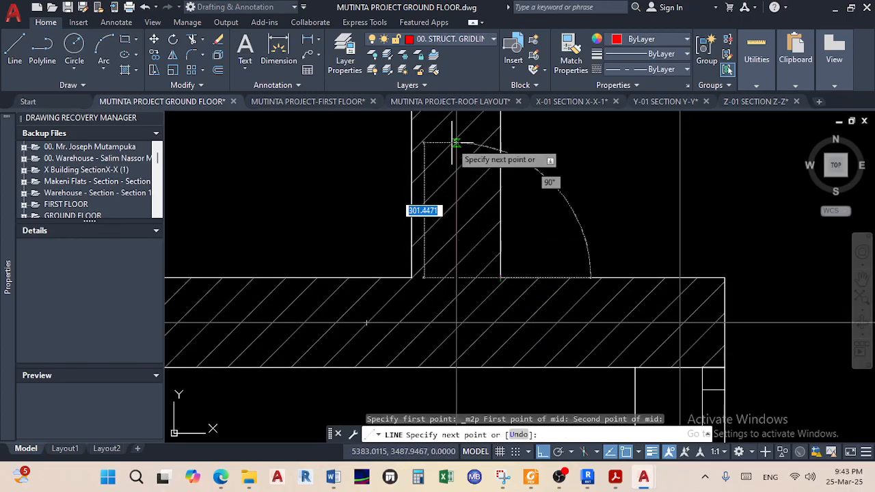
scroll(451, 156, "down", 5)
scroll(409, 287, "up", 8)
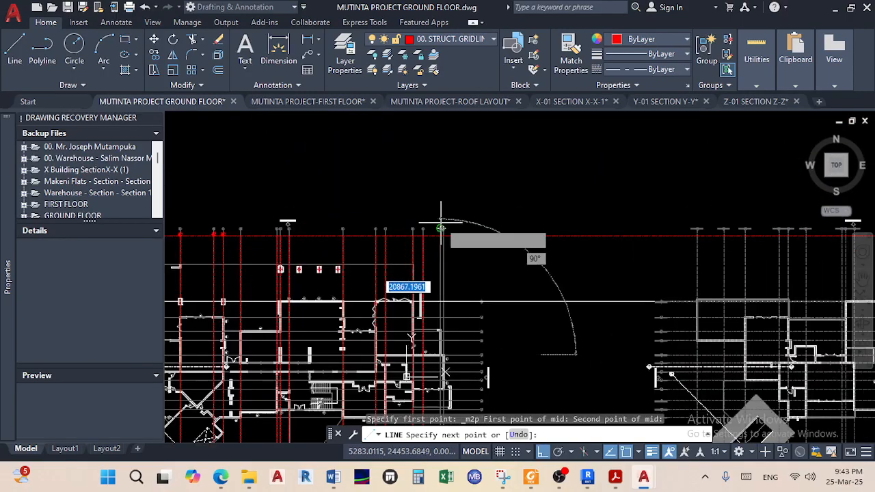
scroll(455, 275, "up", 6)
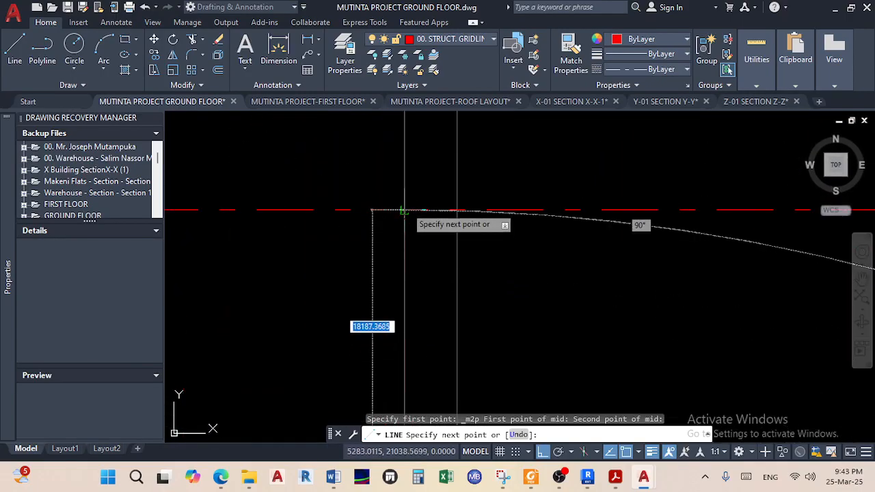
left_click(403, 210)
right_click(424, 239)
left_click(452, 253)
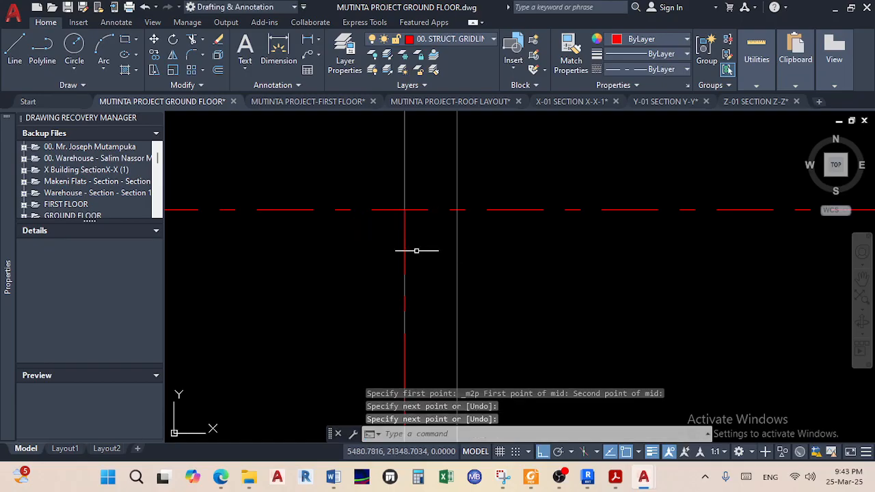
scroll(405, 244, "down", 5)
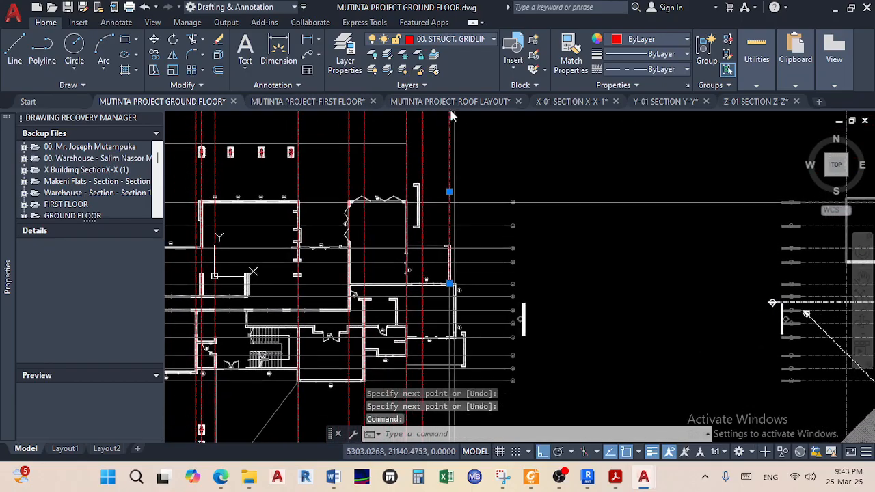
Stretch the new red dashed gridline's bottom end down to the lower red gridline
scroll(451, 269, "up", 6)
left_click(434, 228)
scroll(433, 231, "down", 5)
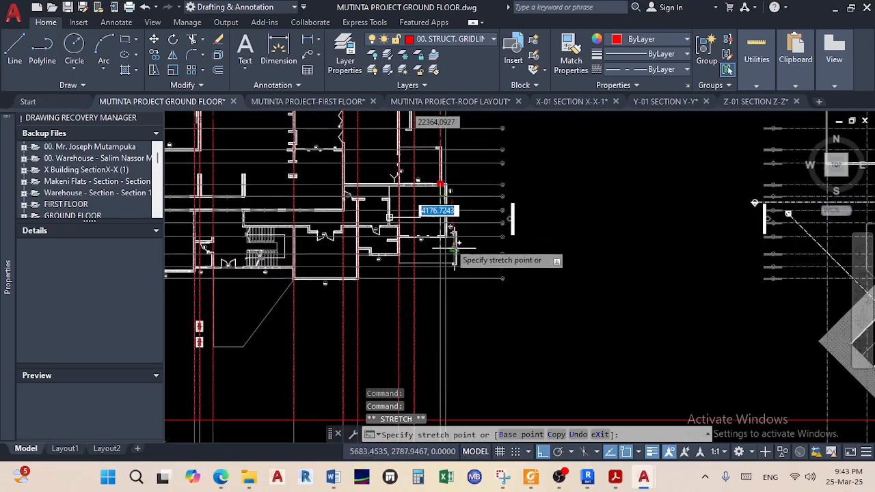
scroll(444, 315, "up", 8)
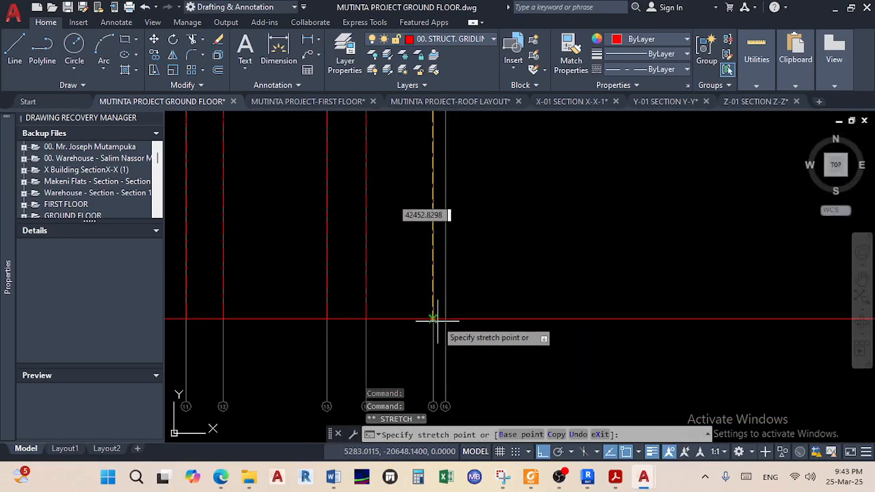
scroll(430, 320, "up", 4)
left_click(430, 321)
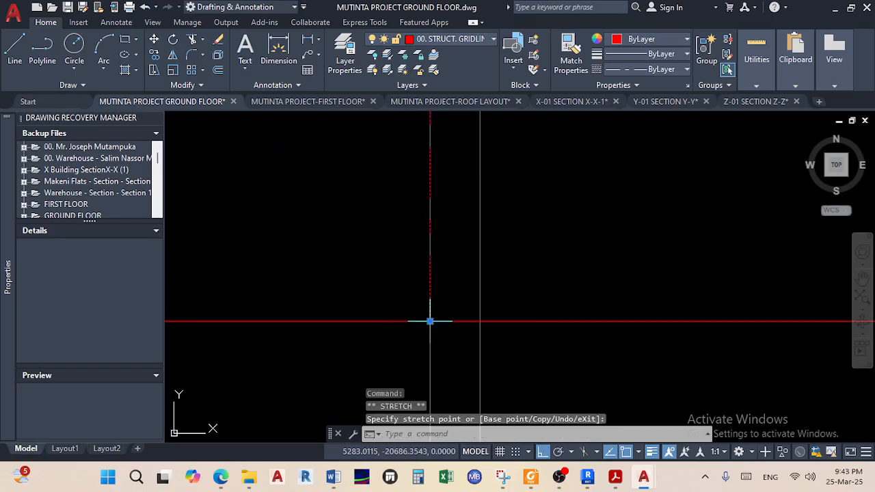
key("Escape")
Pan the view to the W-07 window near gridline F
scroll(510, 273, "down", 6)
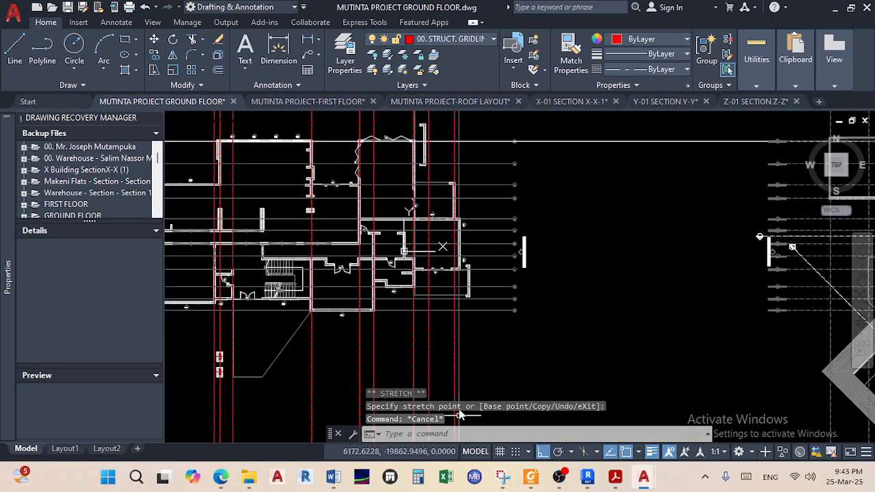
scroll(462, 219, "up", 10)
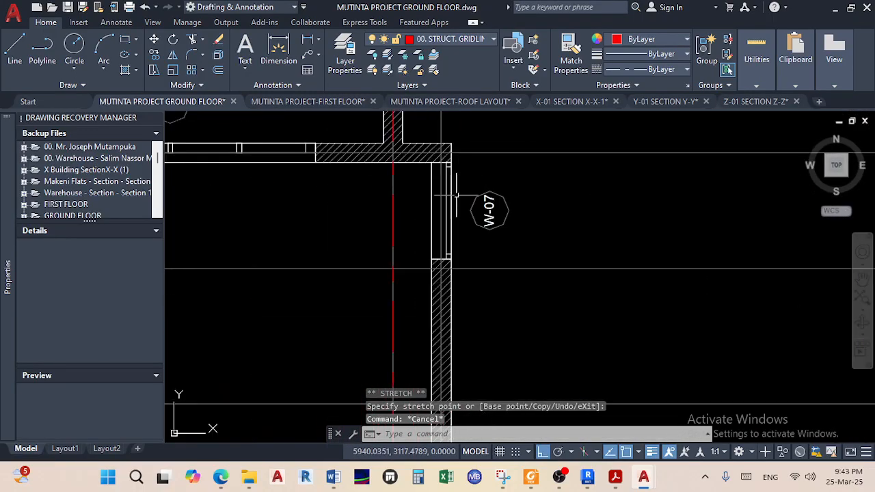
scroll(455, 225, "down", 5)
scroll(445, 327, "up", 5)
middle_click_drag(441, 273, 436, 388)
middle_click_drag(444, 205, 435, 252)
scroll(410, 206, "up", 4)
scroll(401, 236, "up", 2)
Start a line at the Mid Between 2 Points snap, then cancel it without drawing anything
left_click(15, 48)
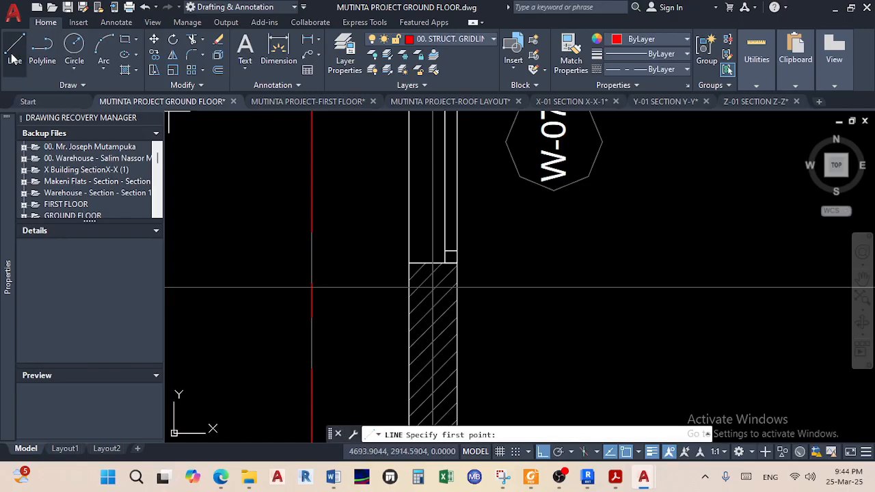
right_click(351, 197, "shift")
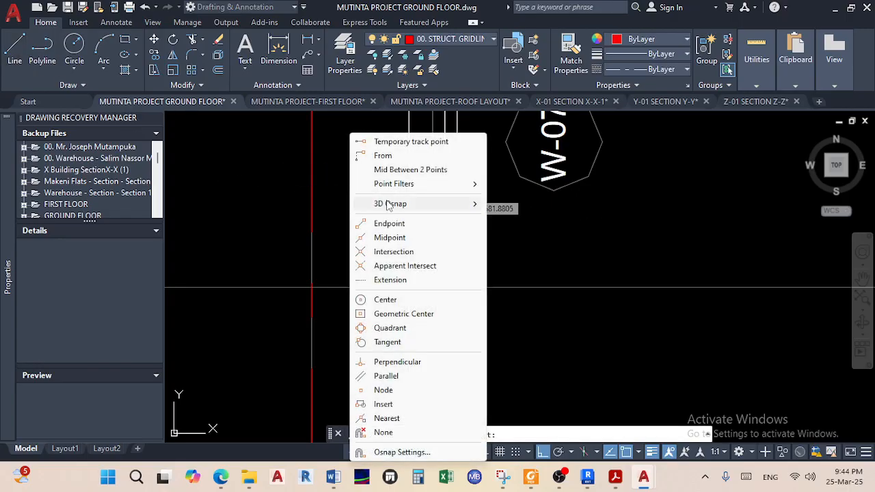
left_click(408, 170)
scroll(394, 242, "up", 3)
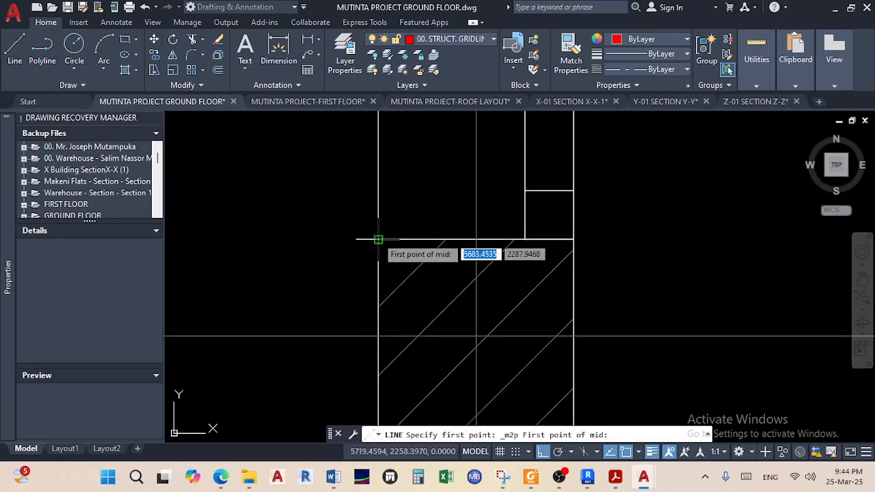
left_click(378, 239)
left_click(572, 239)
scroll(500, 273, "down", 5)
scroll(499, 272, "down", 10)
middle_click_drag(500, 269, 468, 419)
scroll(466, 186, "down", 2)
middle_click_drag(467, 185, 462, 373)
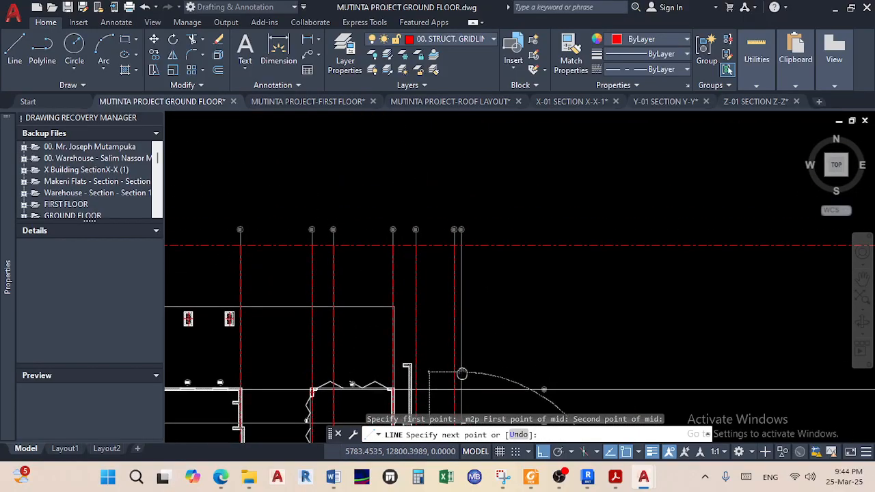
scroll(476, 255, "up", 6)
scroll(420, 209, "up", 8)
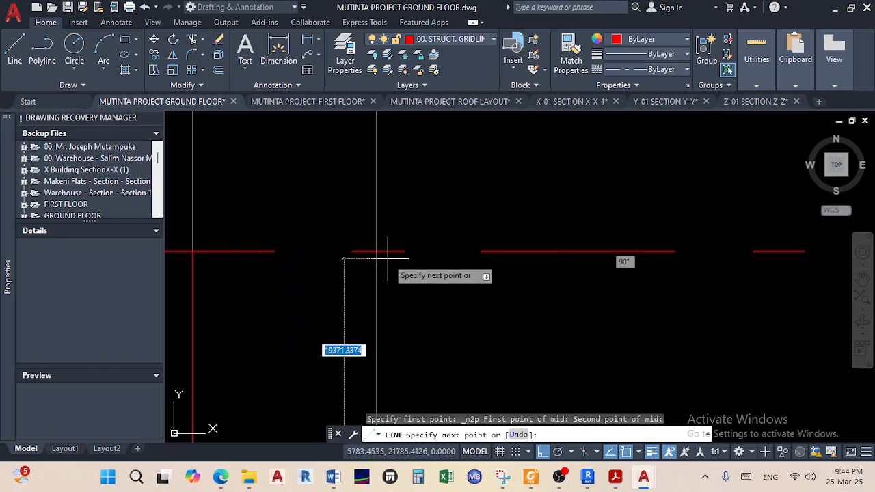
right_click(463, 292)
left_click(497, 300)
Stretch the vertical gridline beside bubble 16 down to the lower red horizontal gridline
left_click(377, 288)
scroll(445, 293, "down", 5)
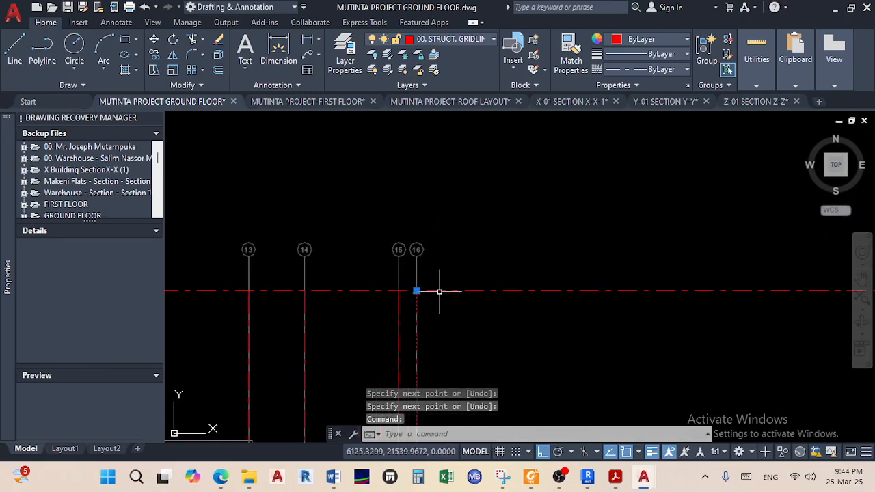
scroll(474, 198, "up", 8)
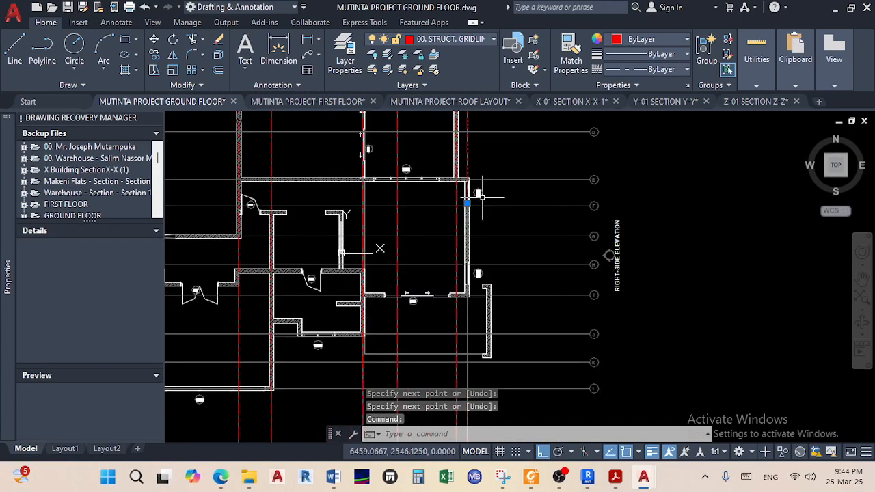
left_click(437, 211)
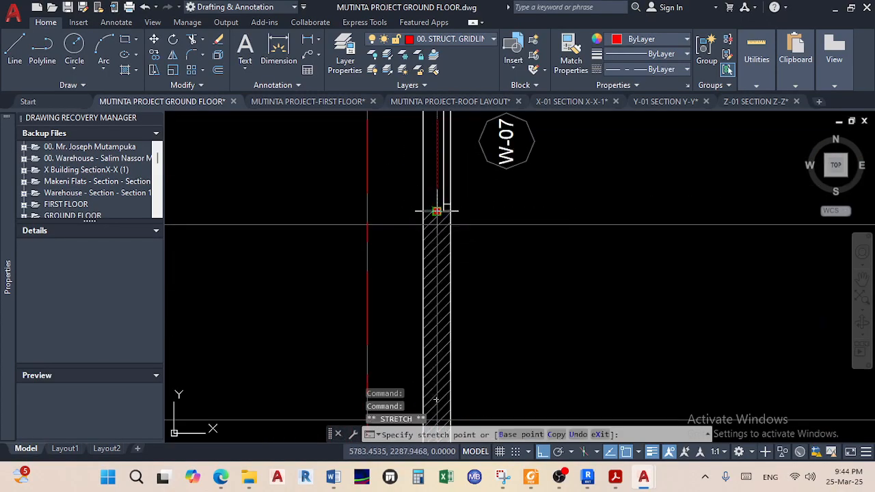
scroll(440, 273, "down", 5)
scroll(452, 295, "down", 6)
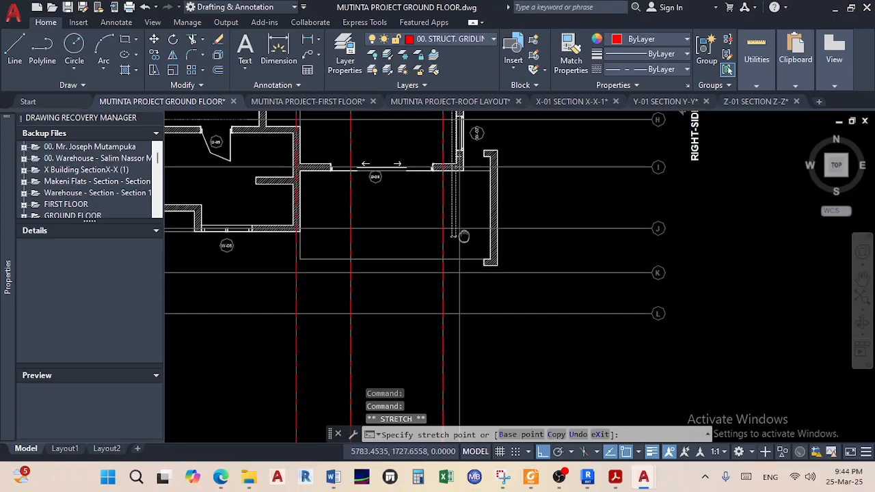
scroll(476, 268, "up", 5)
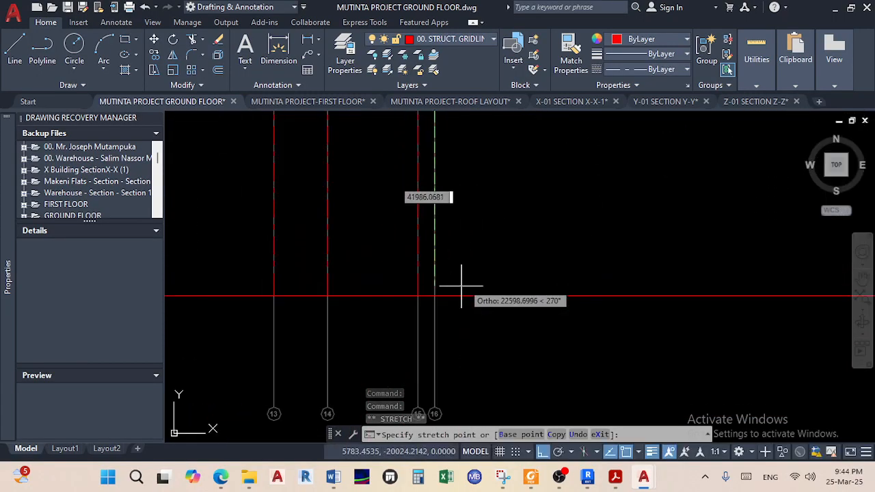
left_click(392, 310)
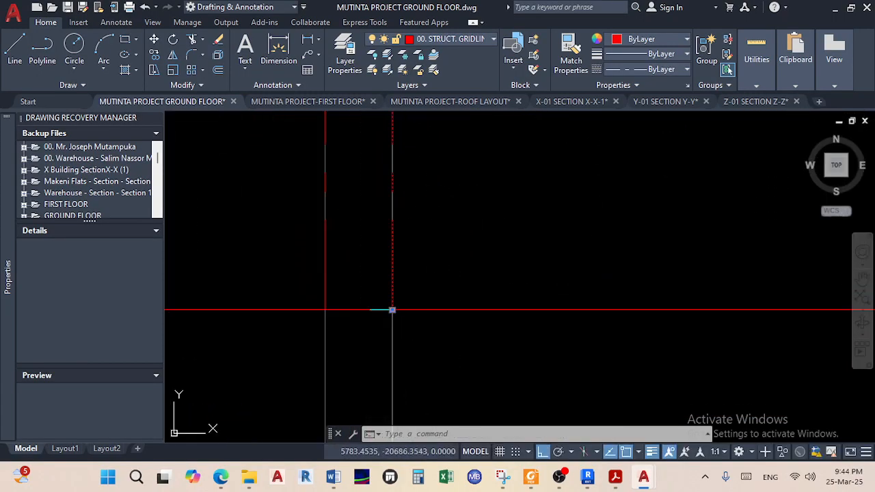
key("Escape")
scroll(496, 235, "down", 6)
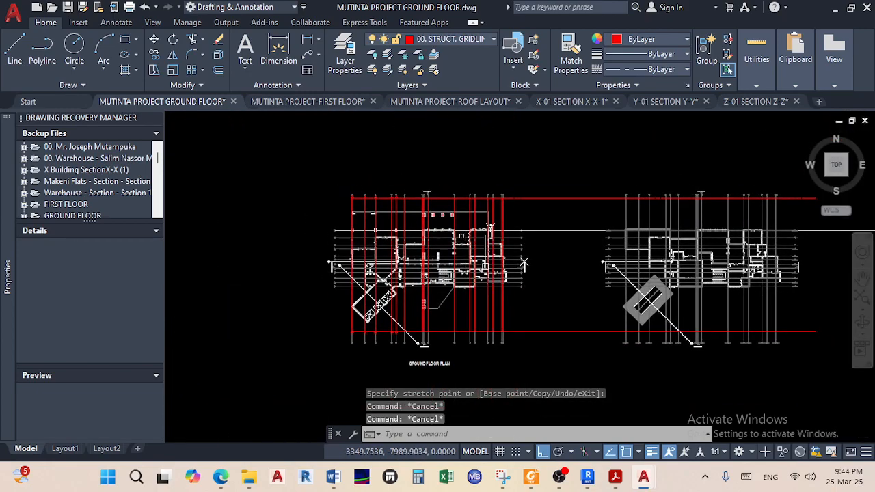
scroll(377, 186, "up", 7)
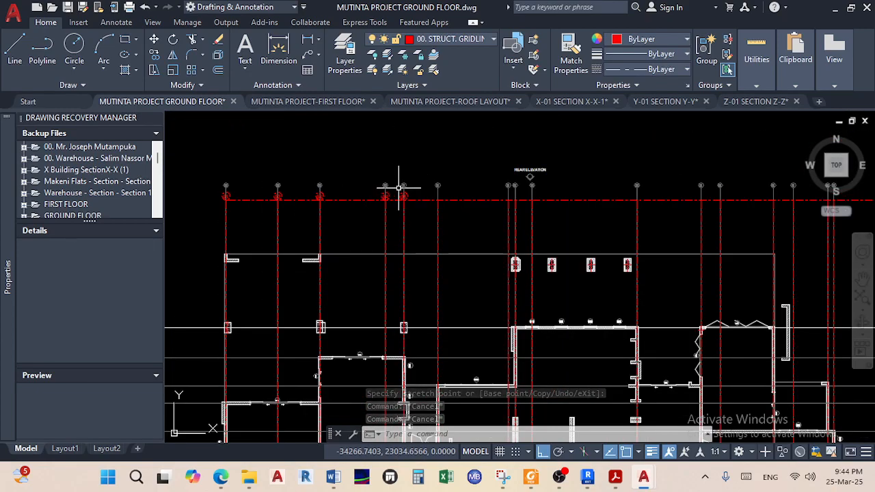
scroll(398, 187, "up", 8)
Copy the red 05 bubble from its gridline intersection onto the next vertical gridline
left_click(422, 234)
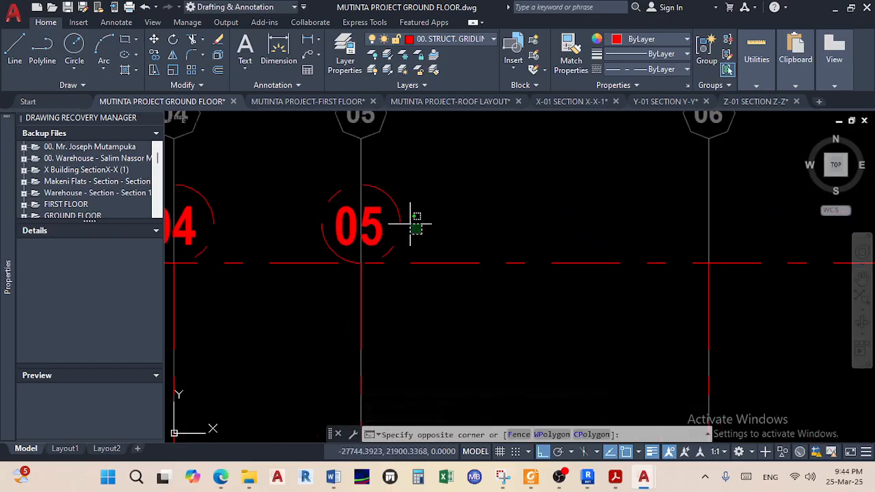
left_click(372, 183)
left_click(154, 56)
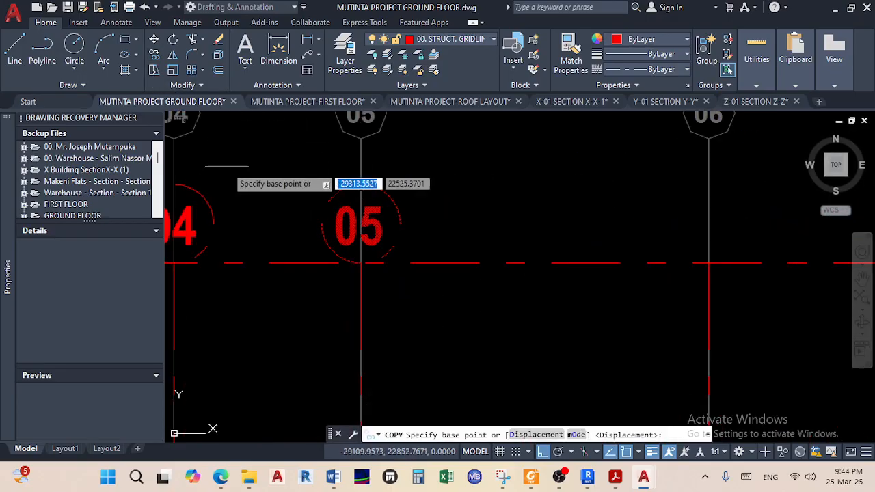
scroll(360, 272, "up", 3)
left_click(360, 274)
scroll(519, 266, "down", 4)
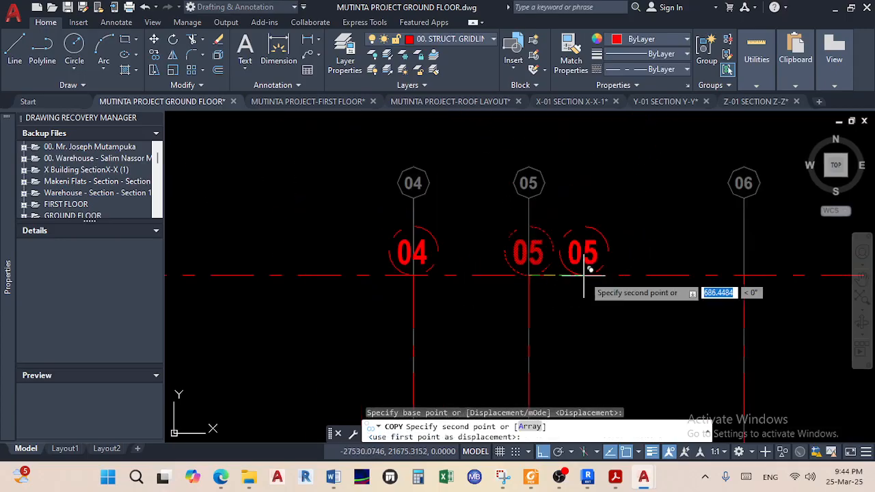
scroll(517, 244, "up", 4)
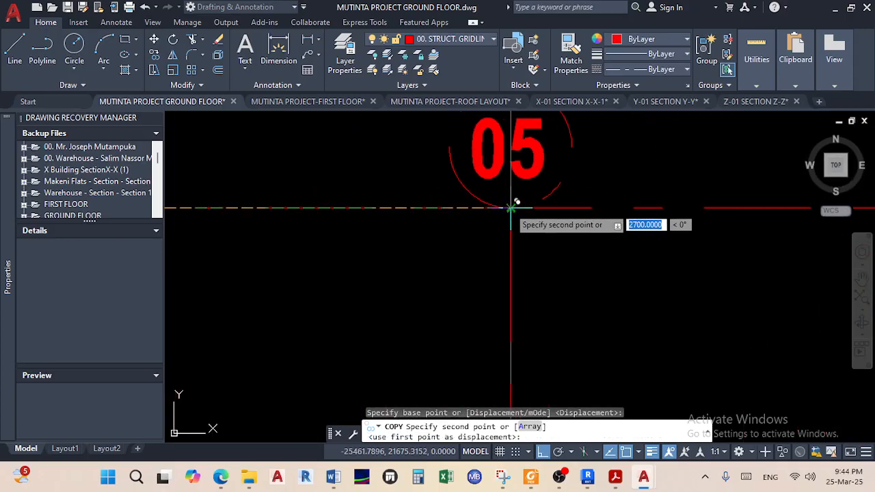
left_click(511, 209)
Place 05 bubble copies on the next three vertical gridlines along the line
scroll(590, 226, "down", 4)
middle_click_drag(591, 228, 324, 211)
scroll(632, 205, "up", 3)
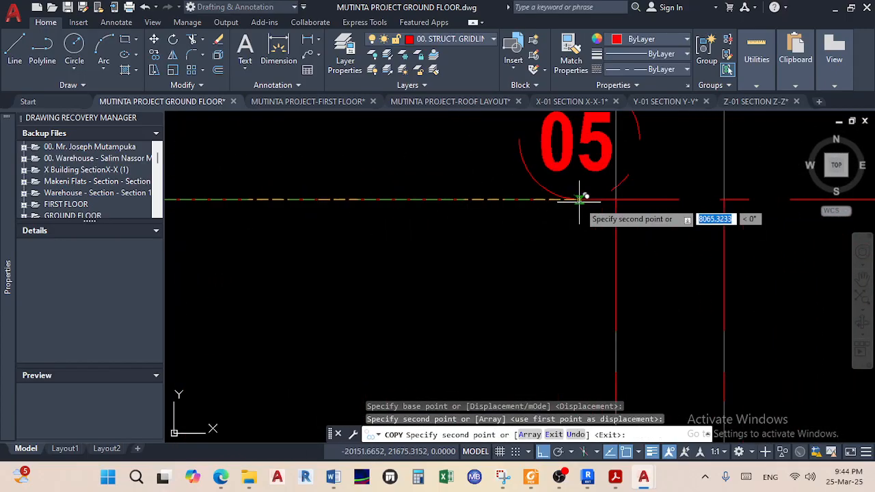
left_click(618, 198)
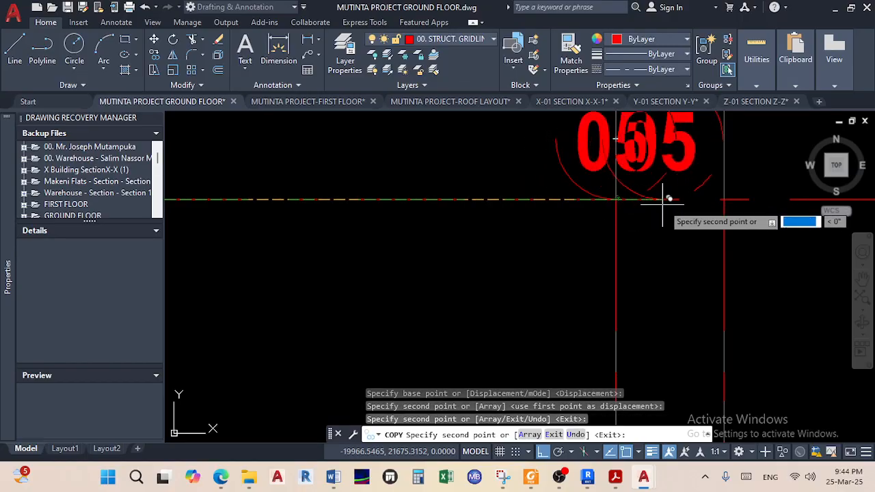
left_click(723, 199)
scroll(723, 200, "down", 4)
middle_click_drag(724, 199, 527, 200)
scroll(608, 198, "up", 4)
left_click(610, 198)
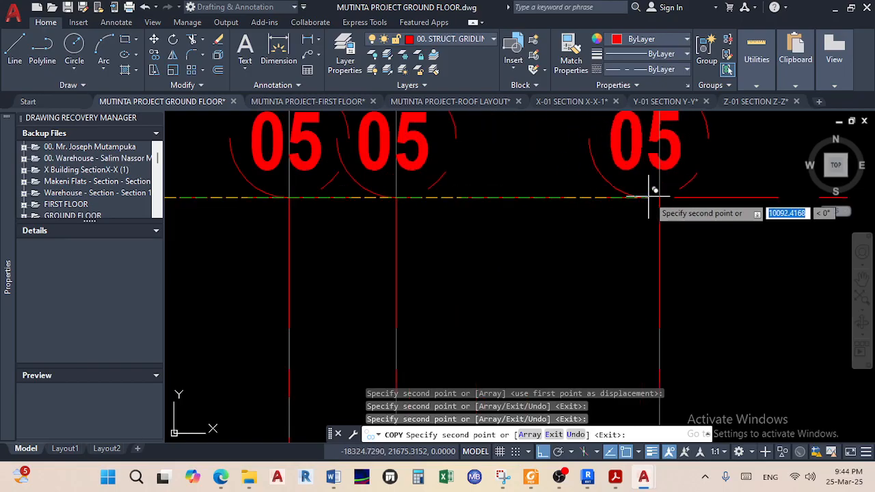
scroll(601, 211, "down", 4)
middle_click_drag(568, 218, 341, 220)
scroll(548, 233, "down", 2)
middle_click_drag(538, 233, 370, 224)
scroll(683, 219, "up", 5)
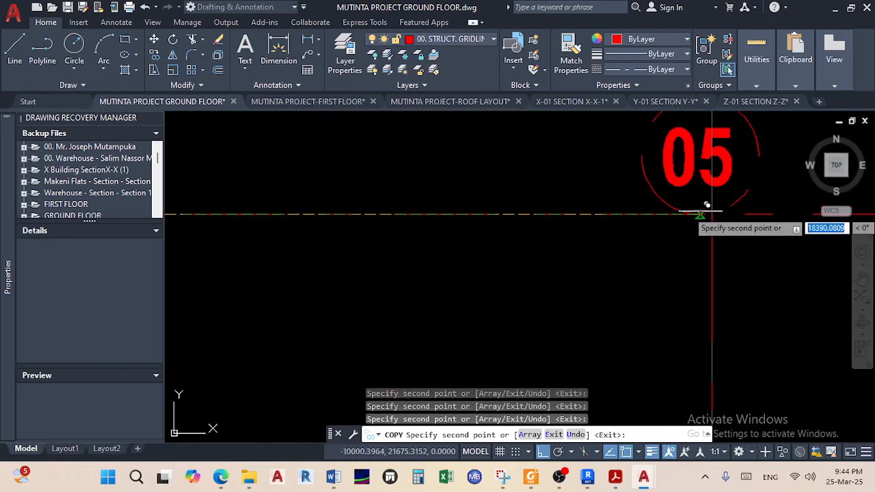
scroll(666, 232, "down", 5)
middle_click_drag(662, 234, 421, 229)
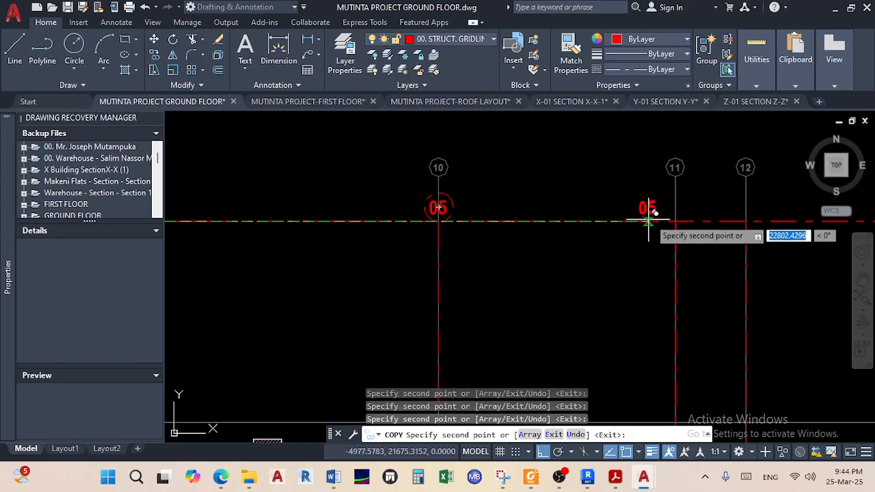
scroll(658, 216, "up", 5)
Place 05 bubble copies on gridlines 11 through 15 and finish the copy
left_click(716, 238)
scroll(758, 243, "down", 2)
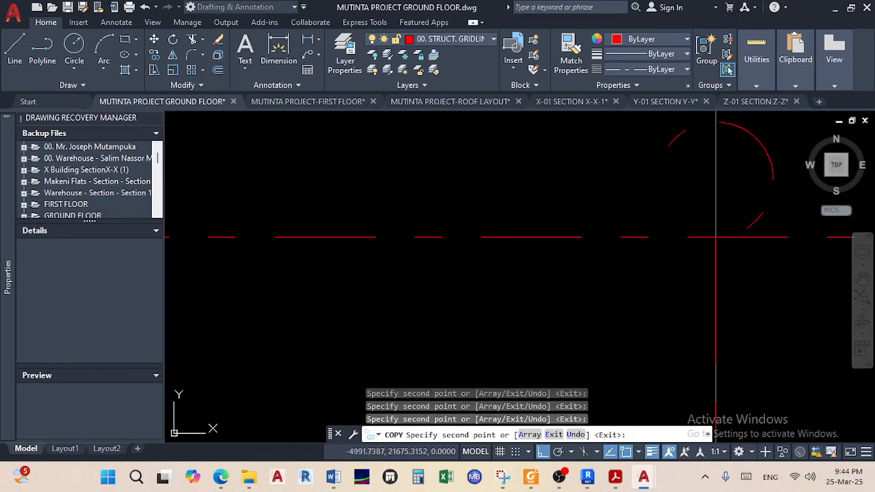
middle_click_drag(757, 243, 438, 231)
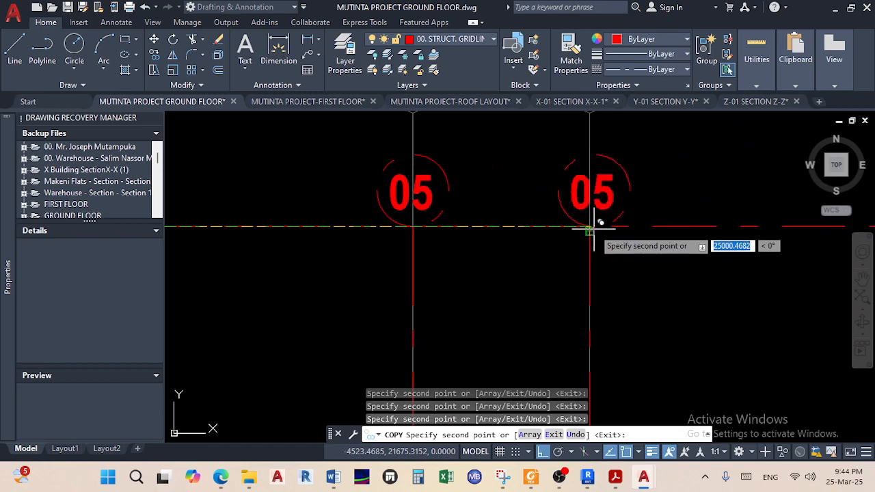
scroll(589, 228, "up", 3)
left_click(565, 219)
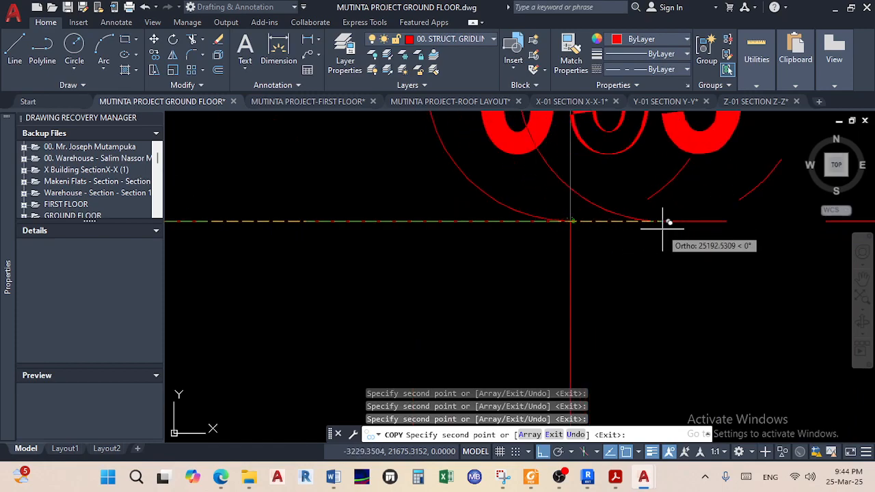
scroll(661, 227, "down", 3)
middle_click_drag(659, 229, 251, 229)
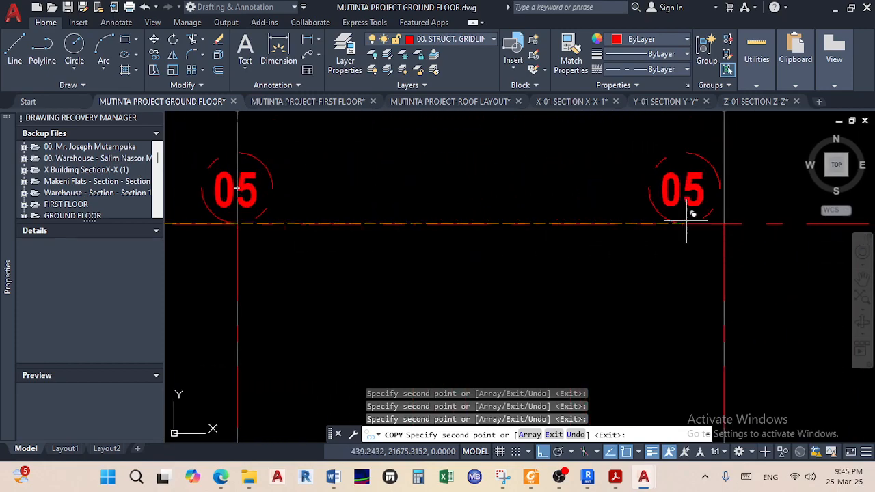
left_click(724, 224)
scroll(746, 230, "down", 3)
middle_click_drag(747, 231, 551, 237)
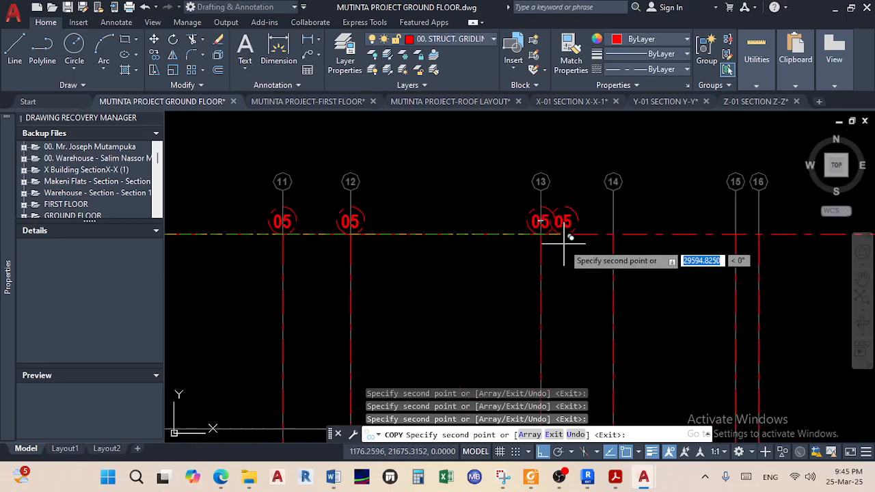
scroll(620, 260, "up", 3)
left_click(601, 194)
scroll(612, 200, "down", 3)
middle_click_drag(629, 206, 435, 222)
scroll(535, 213, "up", 4)
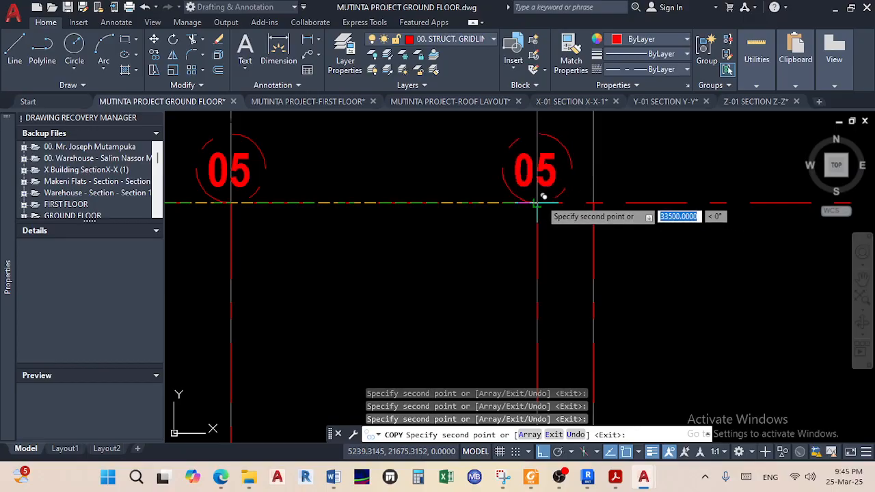
left_click(537, 202)
right_click(621, 251)
left_click(650, 262)
Change the first copied bubble's number from 05 to 06
scroll(650, 263, "down", 10)
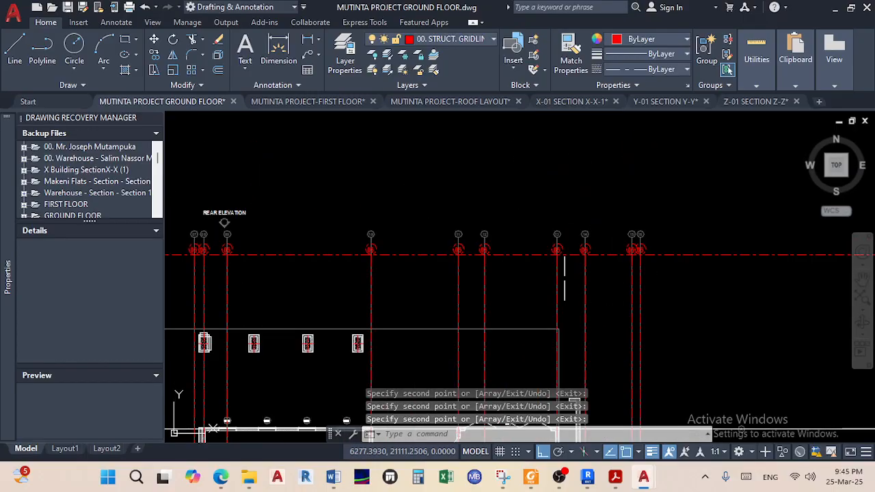
middle_click_drag(549, 277, 621, 244)
scroll(475, 231, "up", 6)
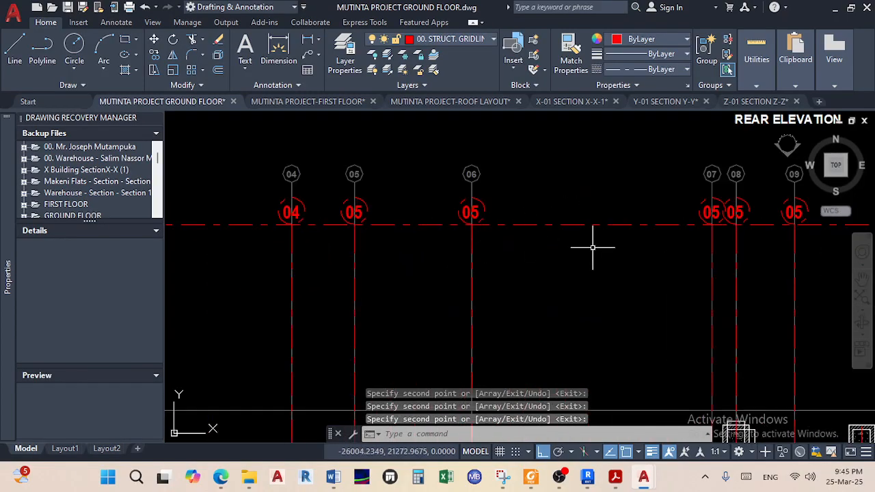
scroll(496, 258, "down", 2)
scroll(382, 237, "up", 2)
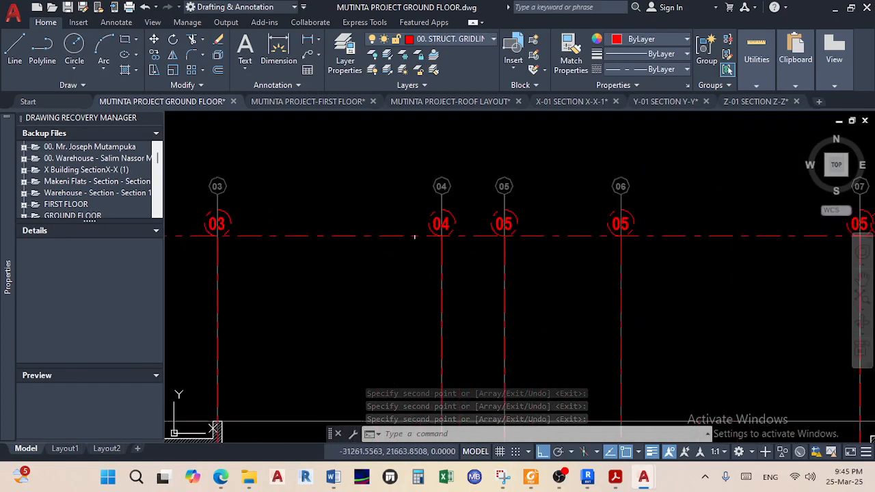
scroll(635, 230, "down", 2)
scroll(535, 231, "up", 4)
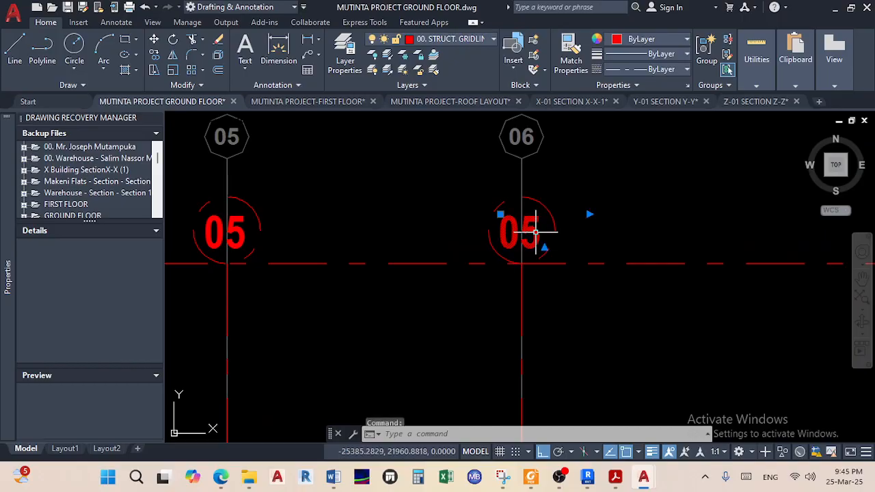
double_click(535, 232)
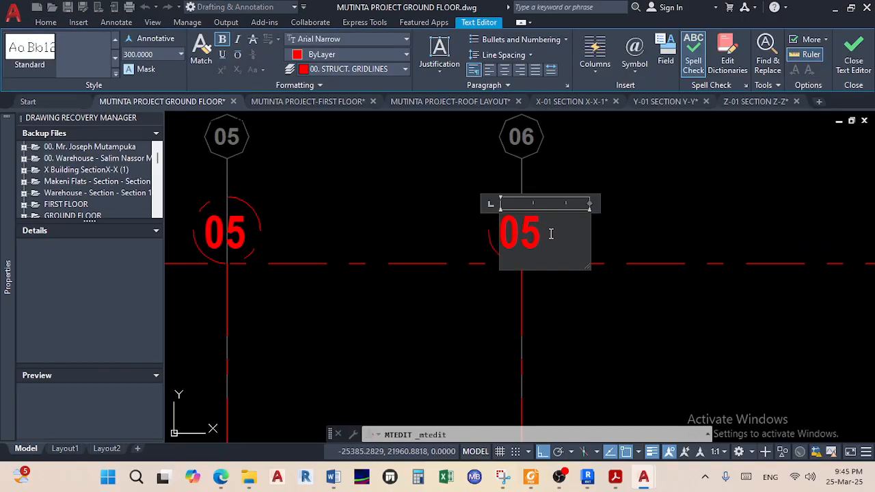
left_click(734, 235)
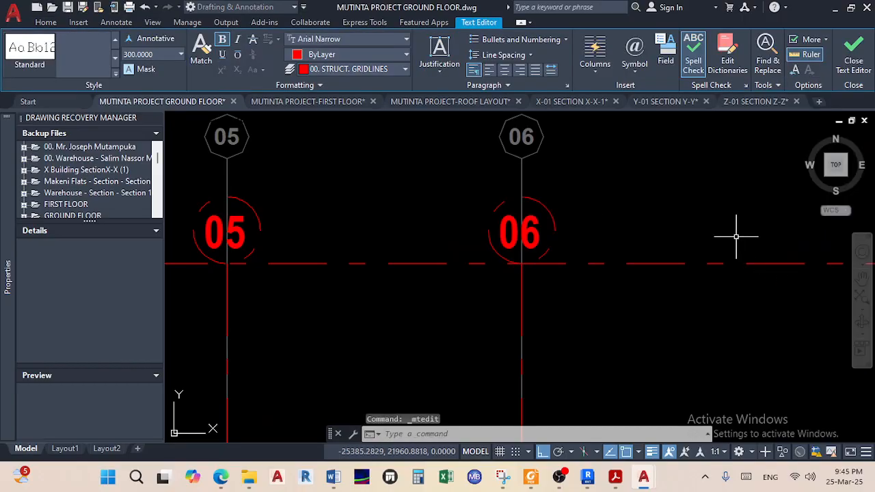
Renumber the next bubbles as 07, 08 and 09
scroll(697, 244, "down", 5)
scroll(654, 252, "up", 5)
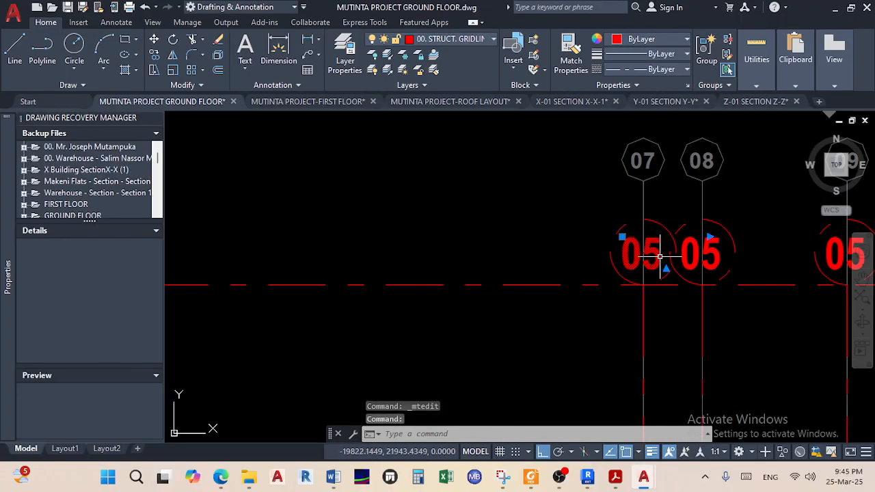
left_click(662, 249)
key("Escape")
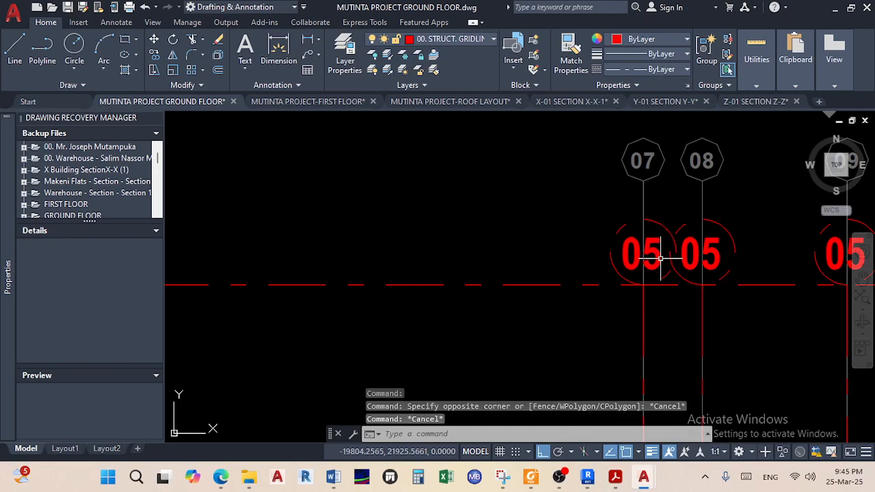
double_click(657, 257)
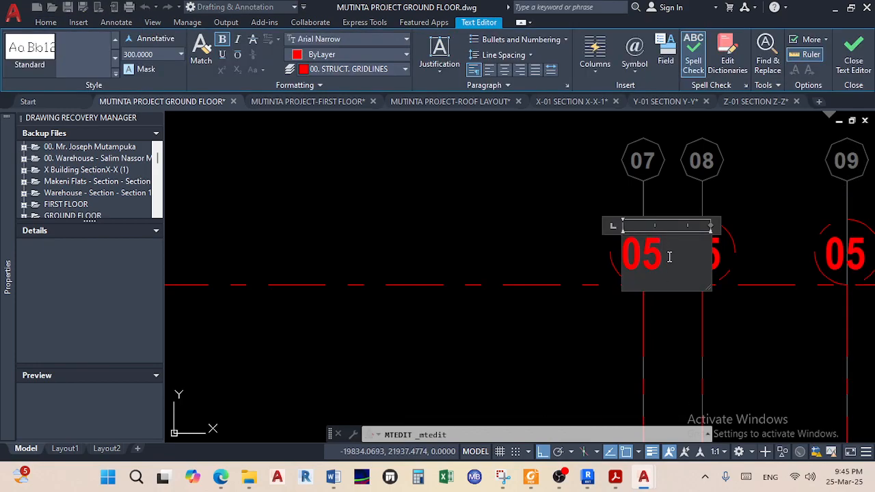
left_click(555, 231)
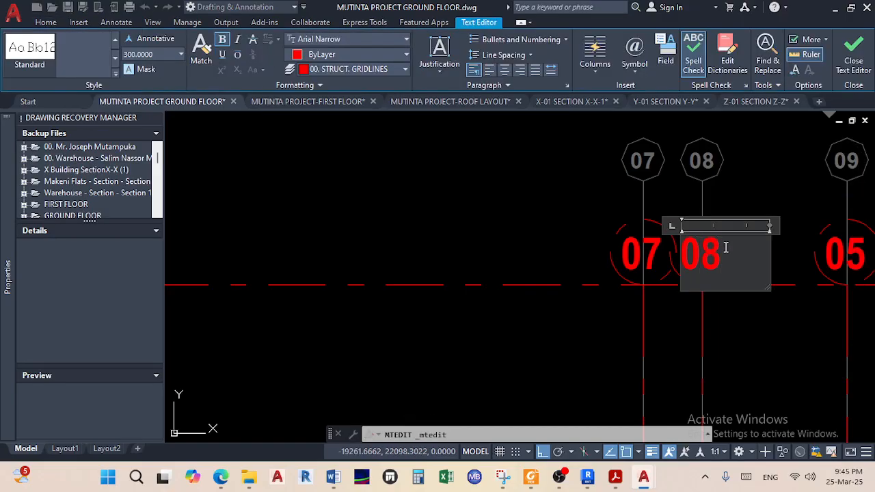
left_click(765, 212)
middle_click_drag(768, 190, 550, 229)
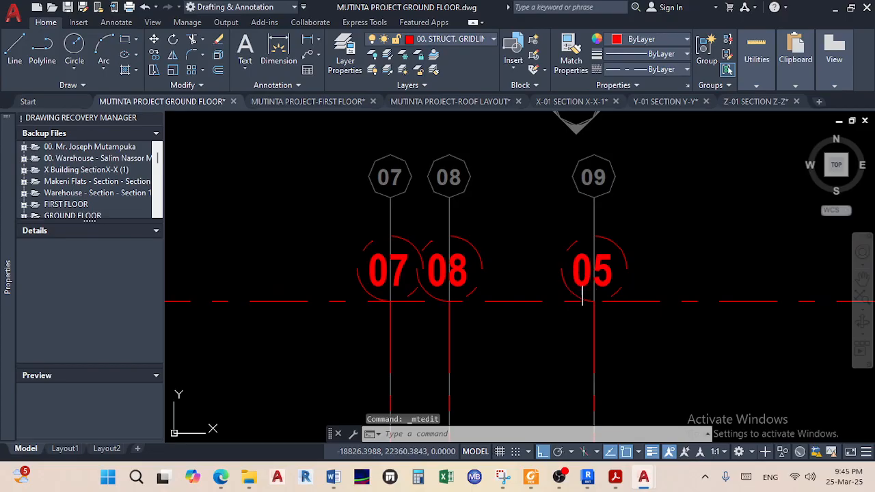
double_click(611, 269)
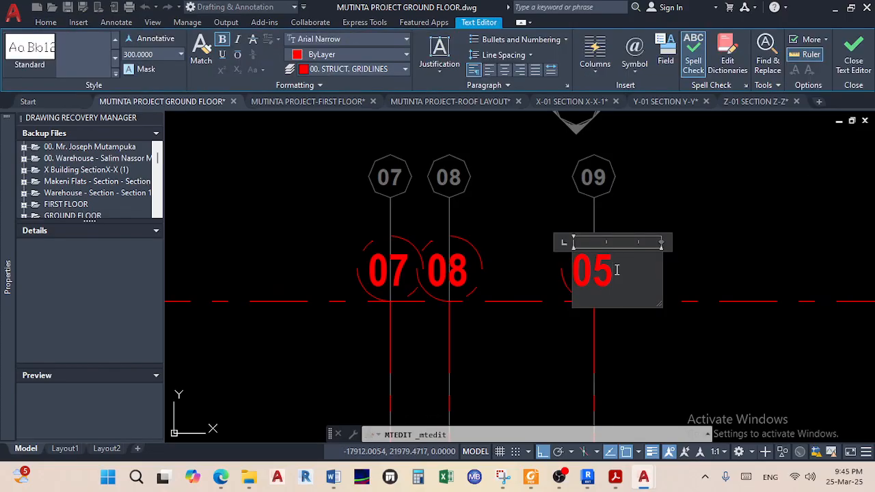
left_click(693, 263)
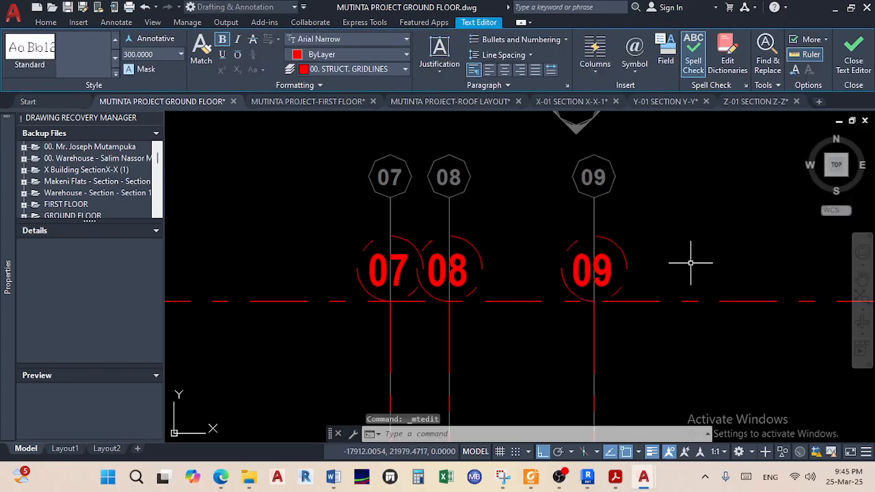
Change gridline 10's bubble number from 05 to 10
scroll(683, 270, "down", 2)
middle_click_drag(683, 273, 498, 284)
scroll(512, 283, "down", 2)
middle_click_drag(774, 277, 626, 239)
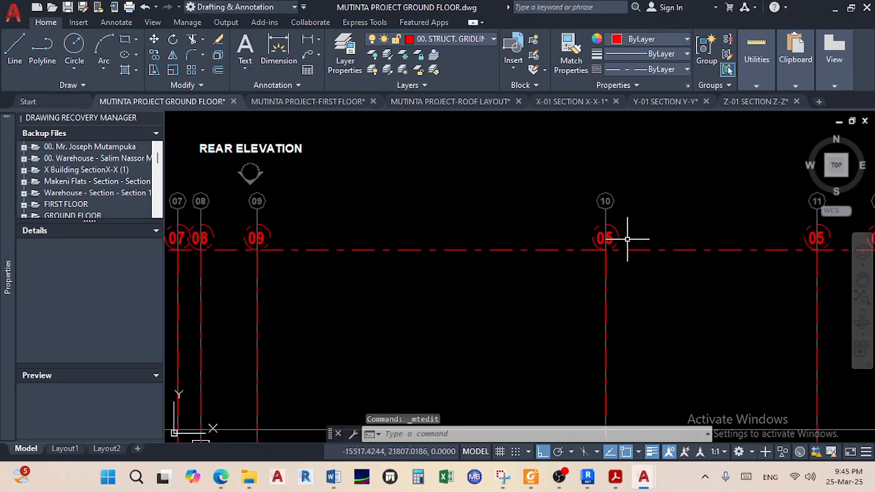
scroll(627, 239, "up", 6)
left_click(562, 231)
left_click(563, 228)
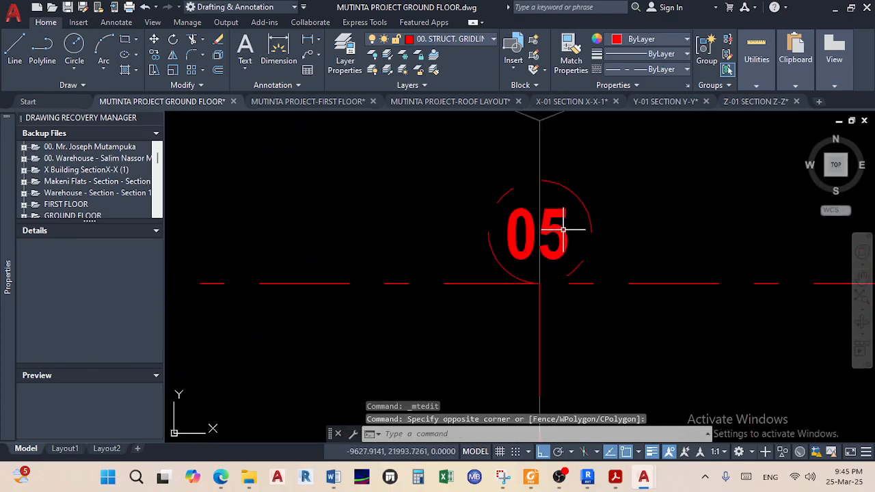
double_click(558, 231)
left_click(559, 236)
left_click(398, 273)
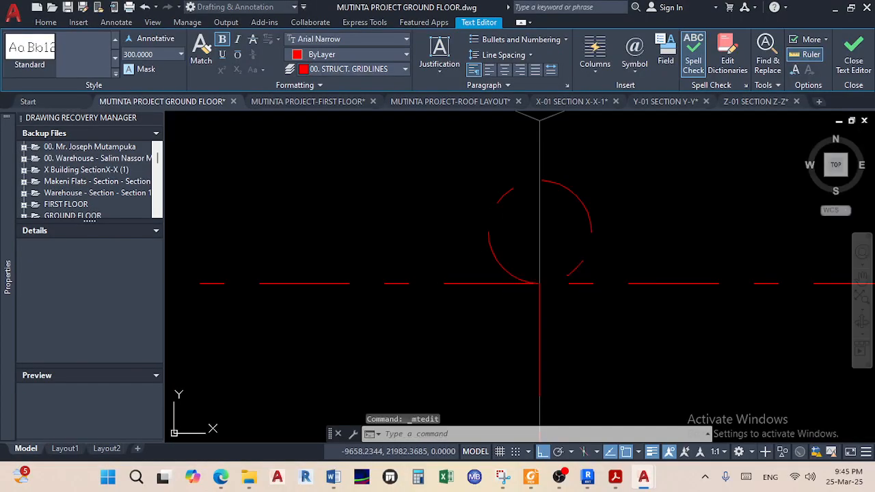
Change gridline 11's bubble number to 11
scroll(433, 267, "down", 3)
middle_click_drag(575, 289, 336, 266)
scroll(489, 260, "up", 2)
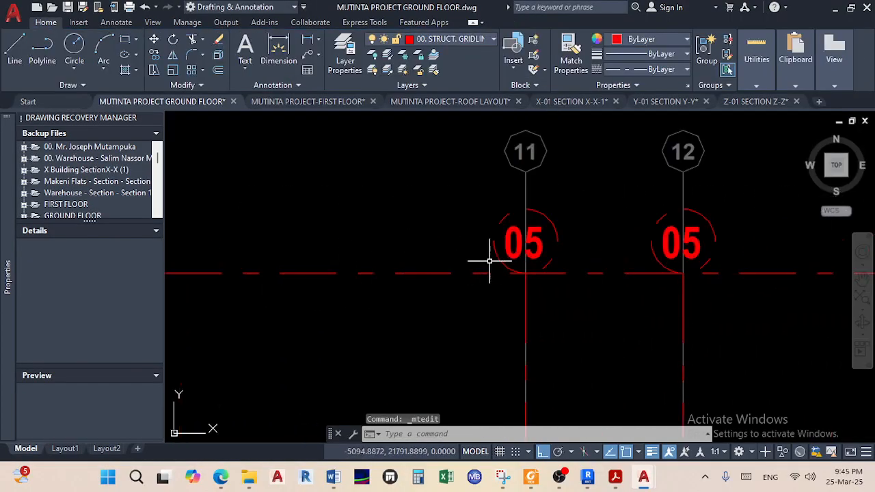
double_click(510, 252)
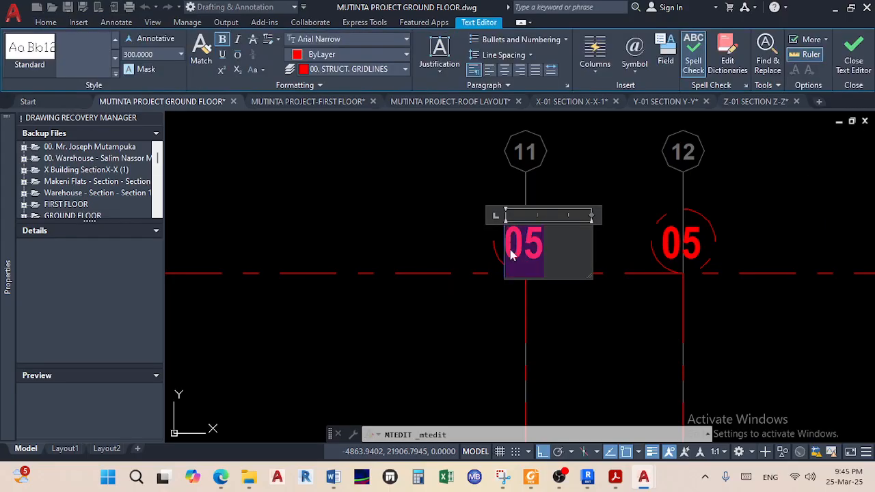
left_click(466, 254)
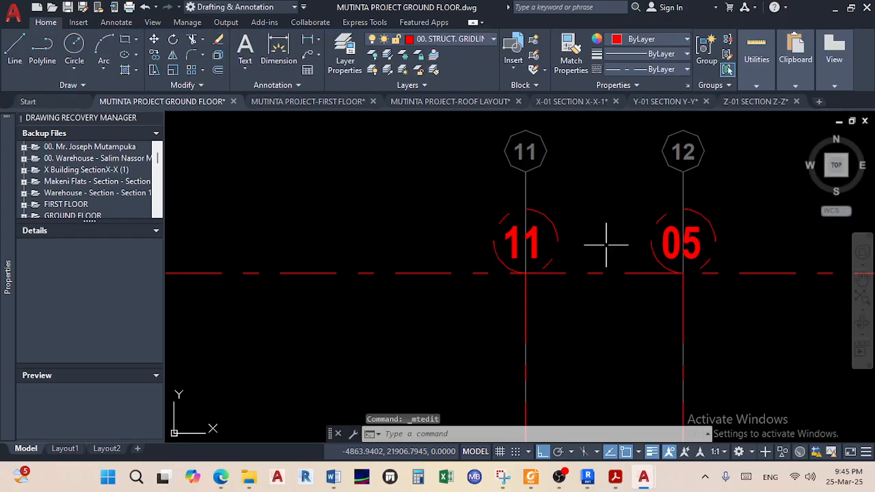
Move the 11 label so it sits centred in its circle
scroll(567, 238, "down", 3)
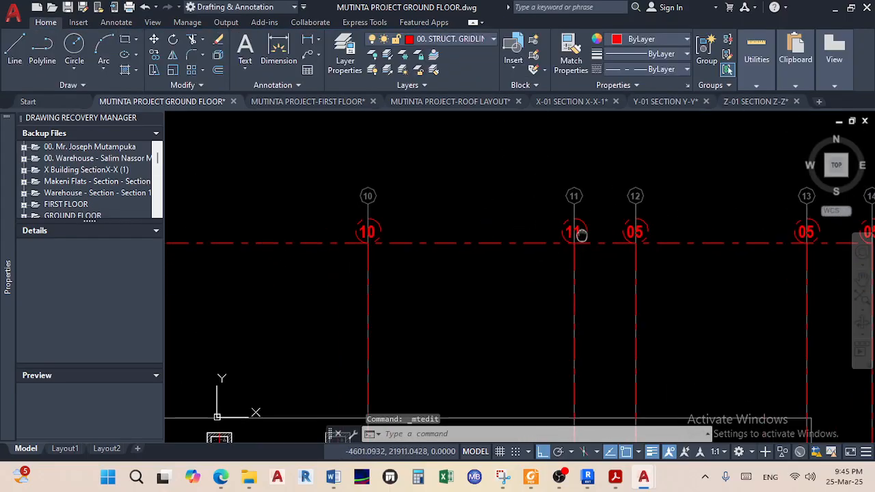
scroll(581, 247, "up", 5)
left_click(578, 232)
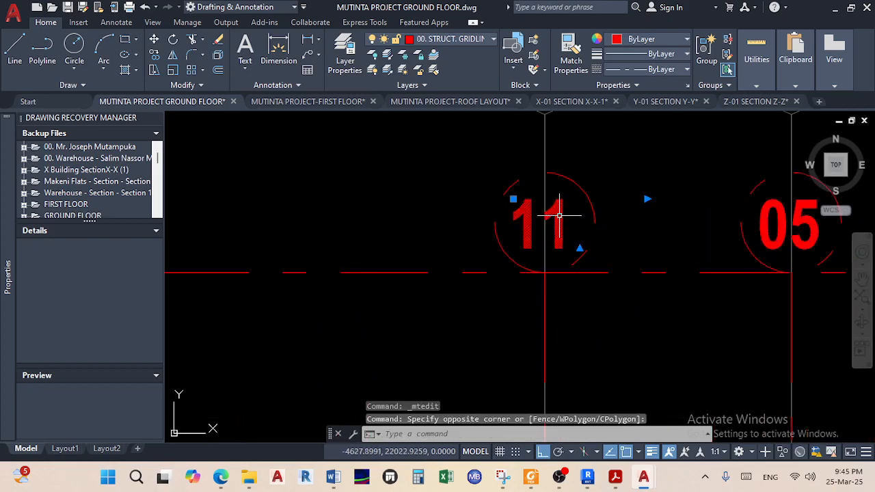
left_click(154, 39)
scroll(567, 246, "up", 4)
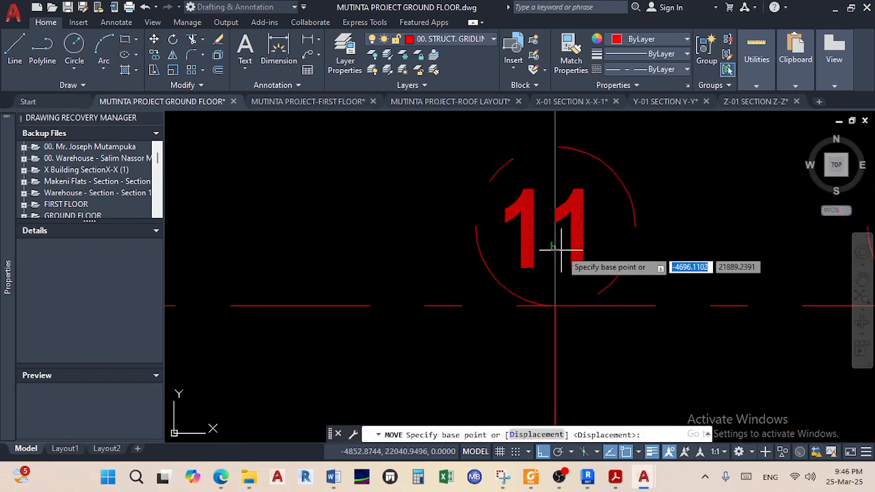
left_click(574, 252)
left_click(593, 251)
scroll(600, 250, "down", 3)
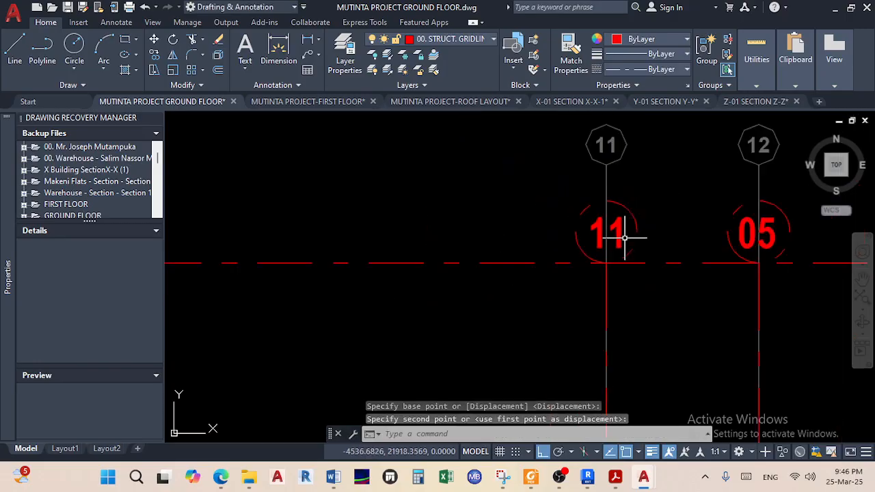
middle_click_drag(629, 240, 380, 239)
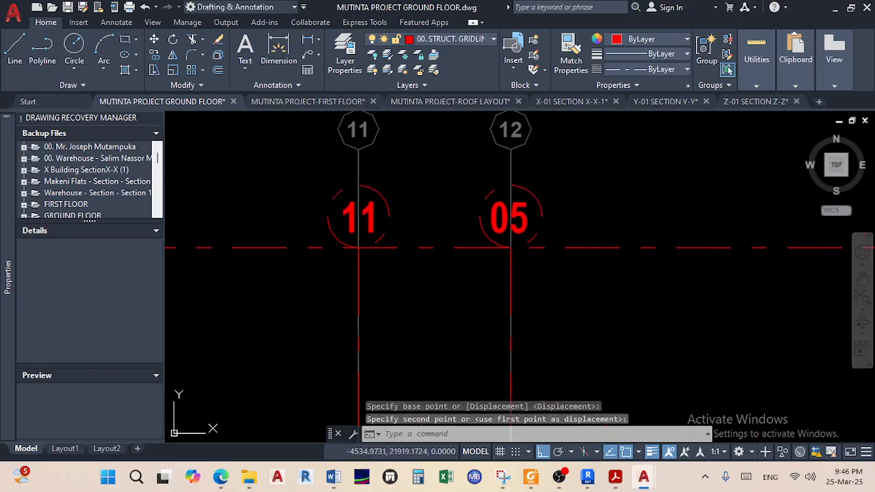
Renumber the bubbles for gridlines 12 and 13 to 12 and 13
double_click(499, 220)
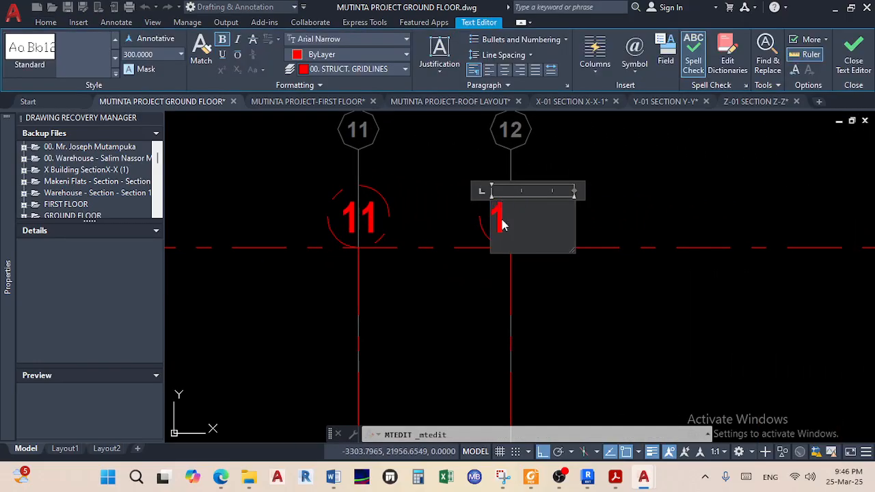
type("12")
left_click(613, 205)
scroll(585, 221, "down", 2)
middle_click_drag(748, 244, 446, 241)
scroll(451, 235, "up", 4)
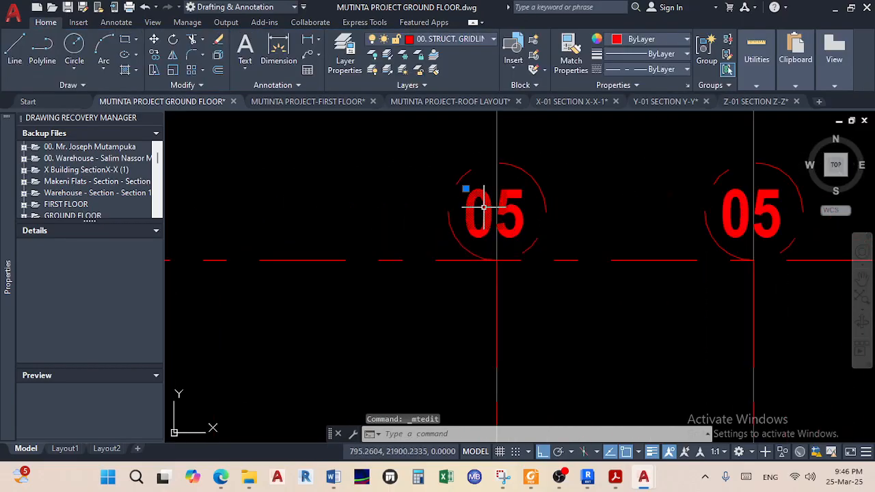
type("13")
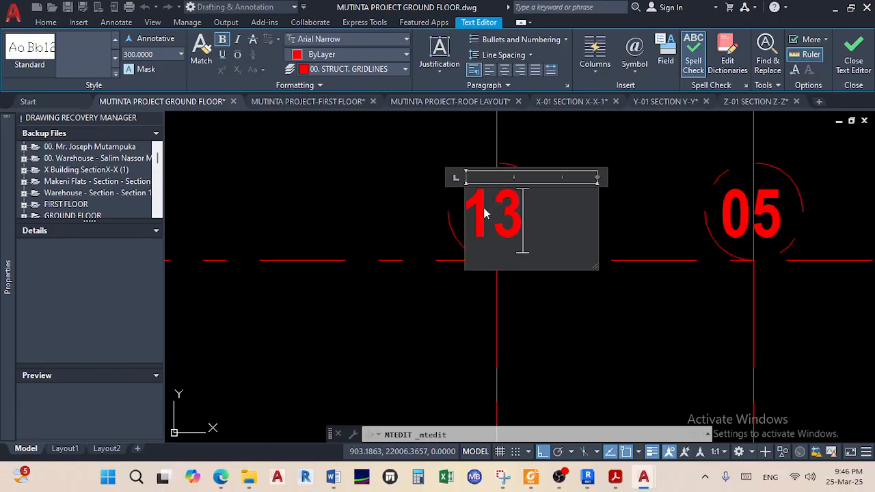
left_click(608, 215)
Replace 05 with 14 and 15 in the bubbles for gridlines 14 and 15
middle_click_drag(617, 218, 436, 214)
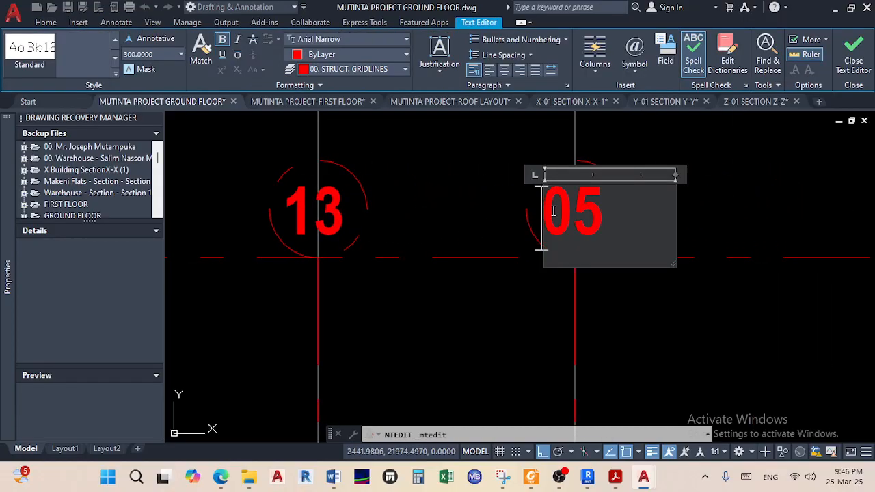
double_click(567, 210)
type("14")
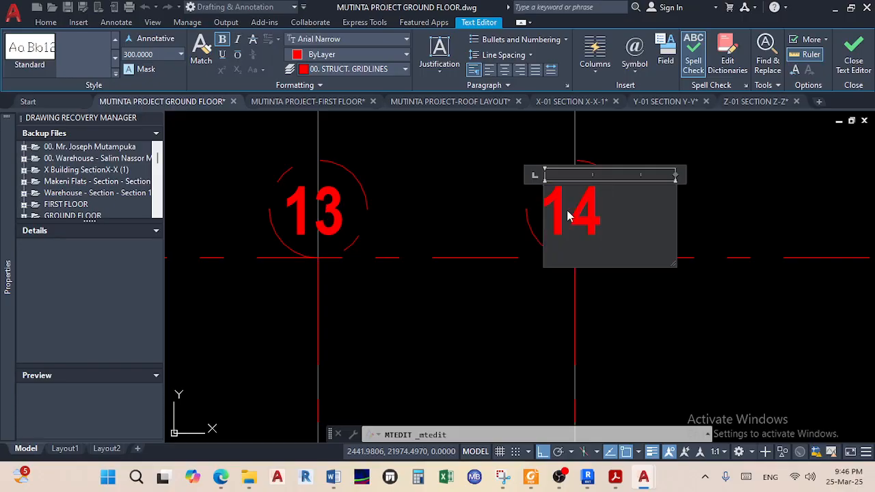
left_click(717, 215)
scroll(721, 201, "down", 4)
scroll(517, 209, "up", 5)
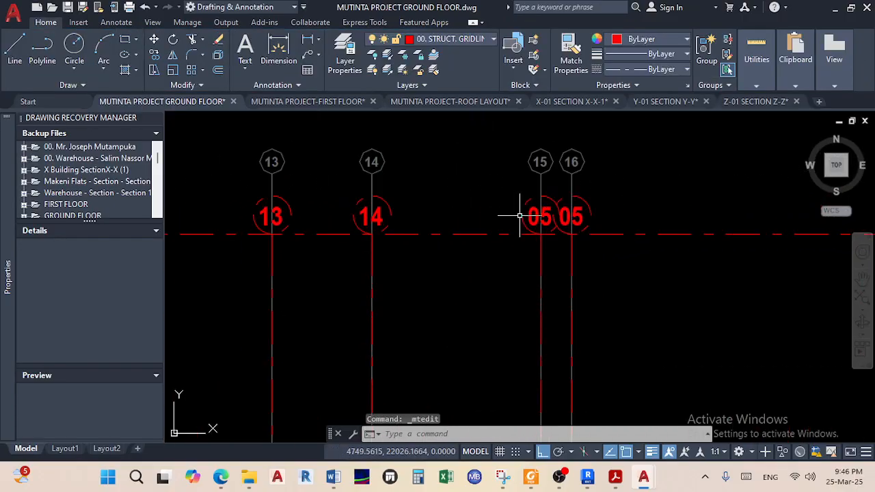
double_click(536, 218)
double_click(537, 218)
type("15")
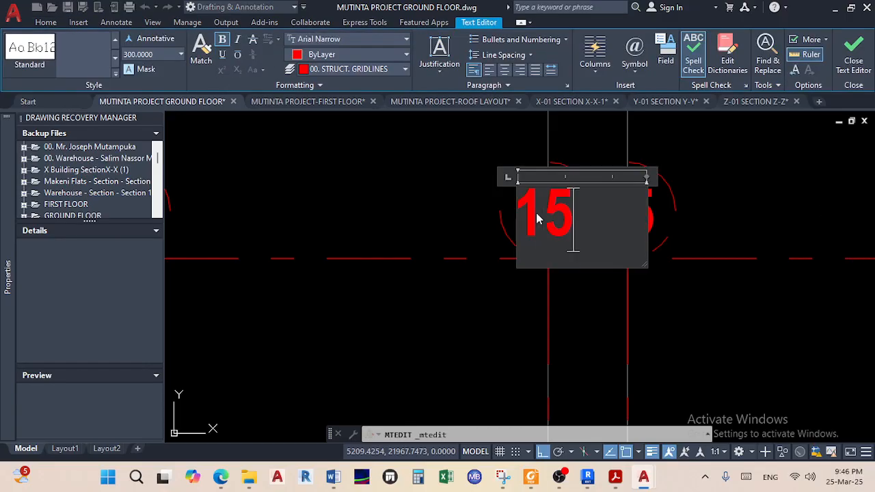
left_click(476, 222)
Change the last bubble's 05 to 16 and save the drawing
left_click(618, 214)
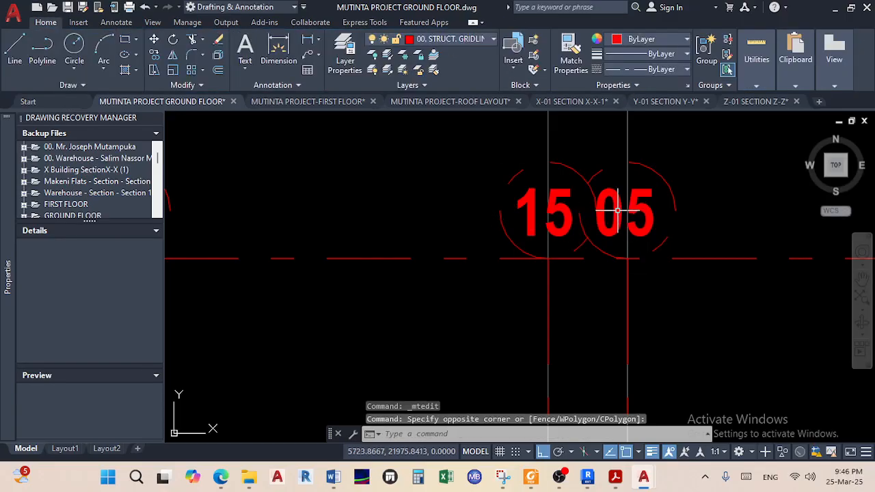
double_click(615, 204)
double_click(619, 205)
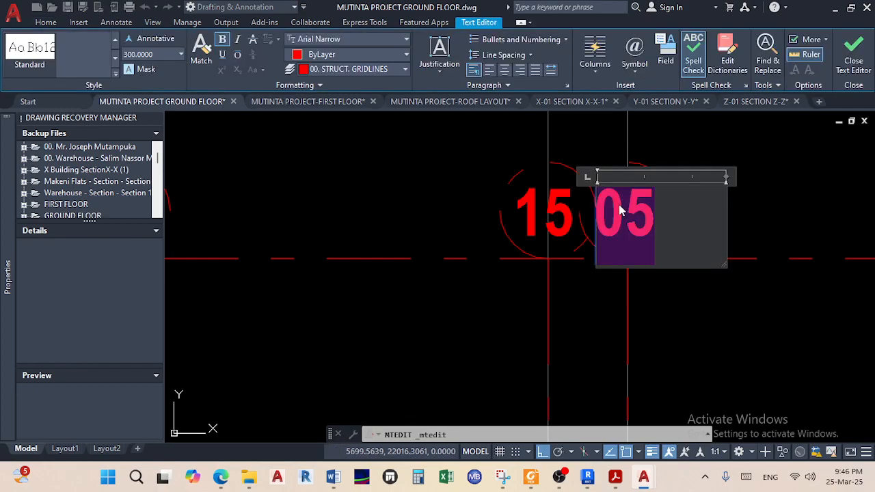
type("16")
left_click(406, 235)
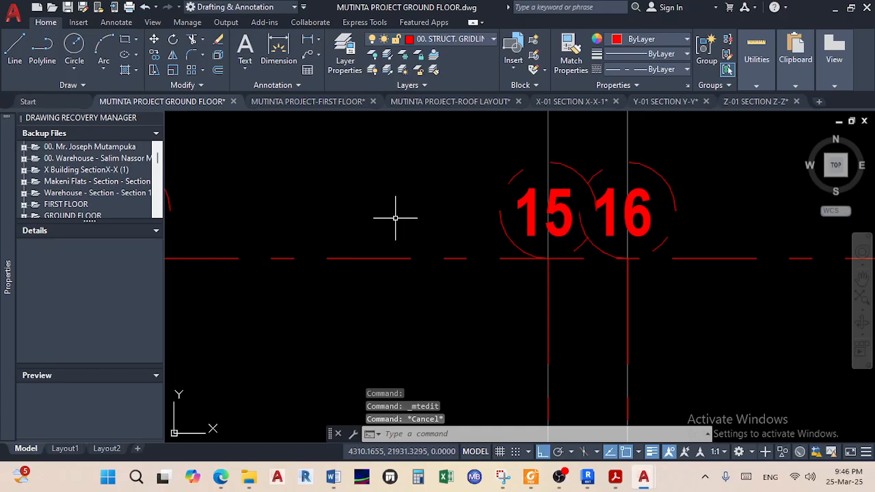
key("ctrl+s")
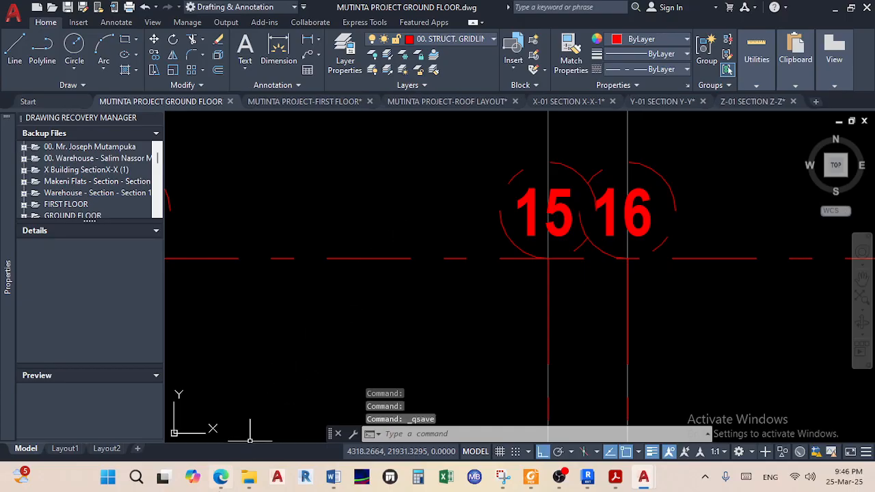
Minimize the Teams meeting window to return to the drawing
left_click(220, 478)
left_click(220, 478)
scroll(402, 328, "down", 5)
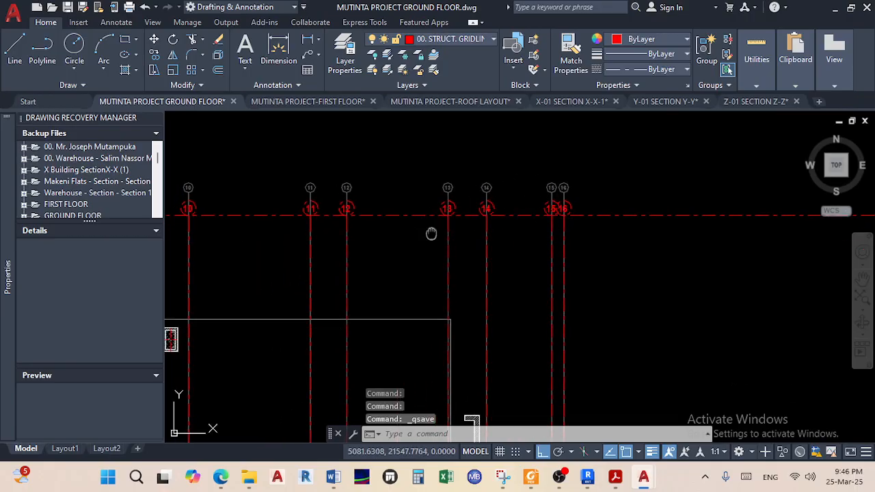
scroll(621, 221, "up", 8)
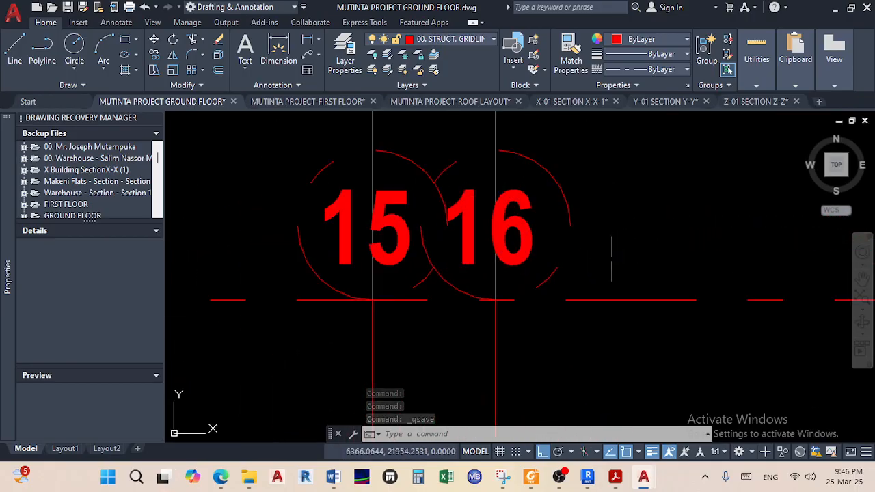
Select bubbles 16, 15, 14 and 13 with their numbers using crossing windows
left_click(612, 258)
left_click(531, 148)
left_click(409, 207)
left_click(390, 148)
scroll(779, 253, "down", 6)
scroll(643, 261, "up", 3)
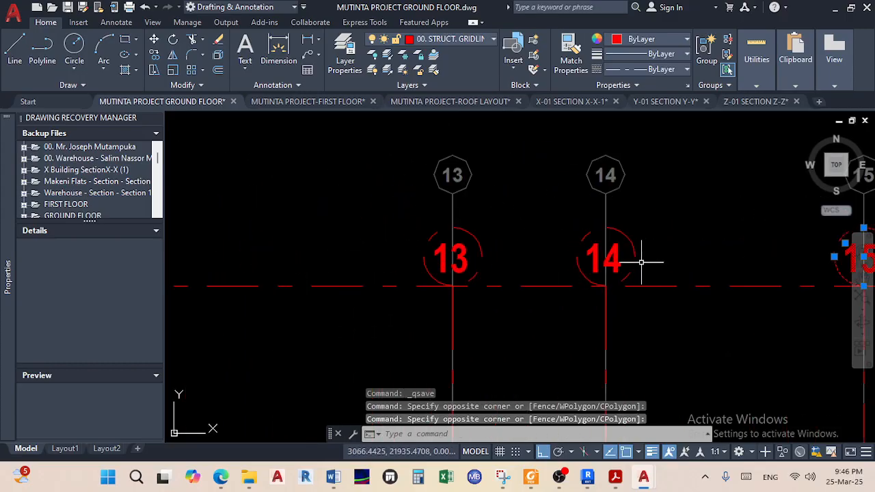
scroll(642, 261, "up", 3)
left_click(630, 296)
left_click(569, 185)
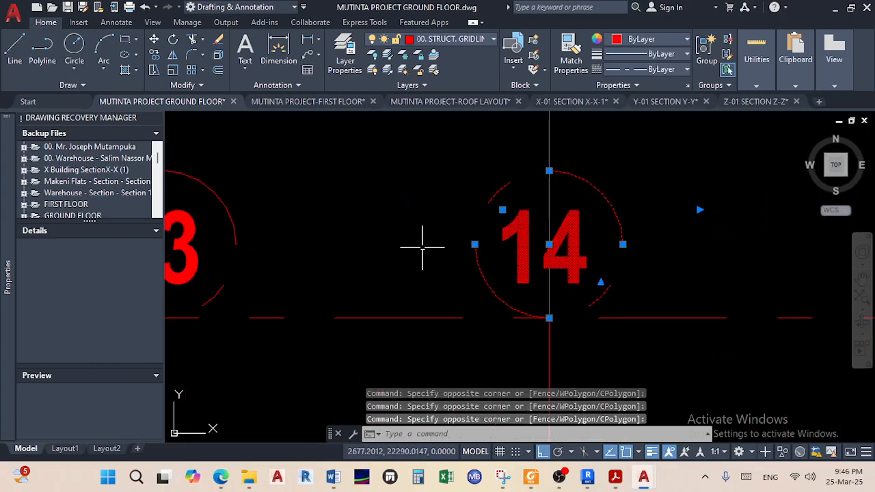
middle_click_drag(424, 249, 550, 244)
left_click(367, 159)
Add bubble 12 and its number to the selection
scroll(366, 169, "down", 1)
middle_click_drag(367, 169, 615, 214)
scroll(384, 251, "down", 1)
middle_click_drag(384, 252, 599, 242)
scroll(344, 261, "up", 3)
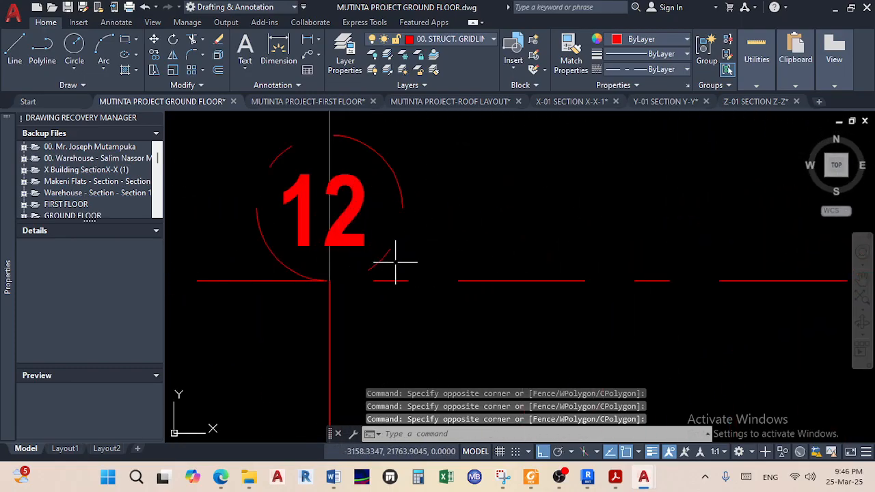
left_click(410, 259)
left_click(355, 139)
Add bubbles 11 and 10 with their numbers to the selection
scroll(355, 138, "down", 2)
middle_click_drag(378, 160, 577, 234)
scroll(430, 261, "up", 3)
scroll(464, 256, "down", 1)
middle_click_drag(469, 259, 468, 292)
left_click(486, 292)
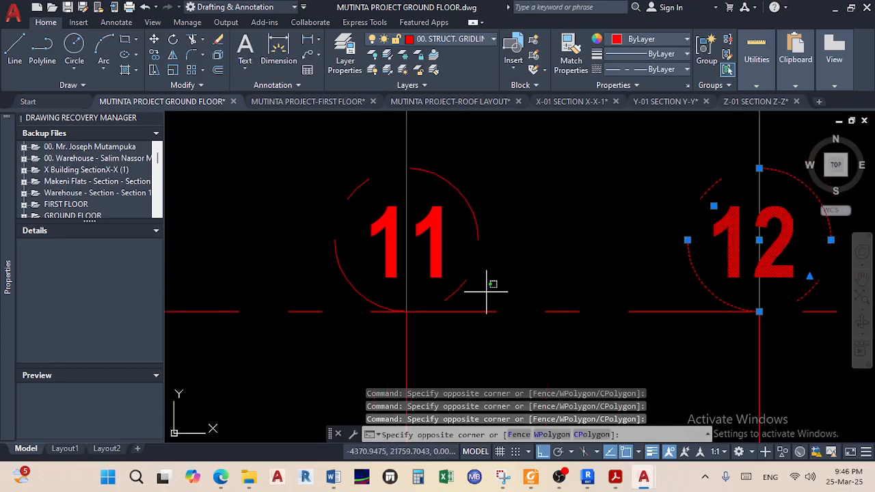
left_click(430, 153)
scroll(431, 178, "down", 2)
middle_click_drag(432, 177, 643, 259)
scroll(396, 274, "down", 2)
scroll(416, 281, "up", 5)
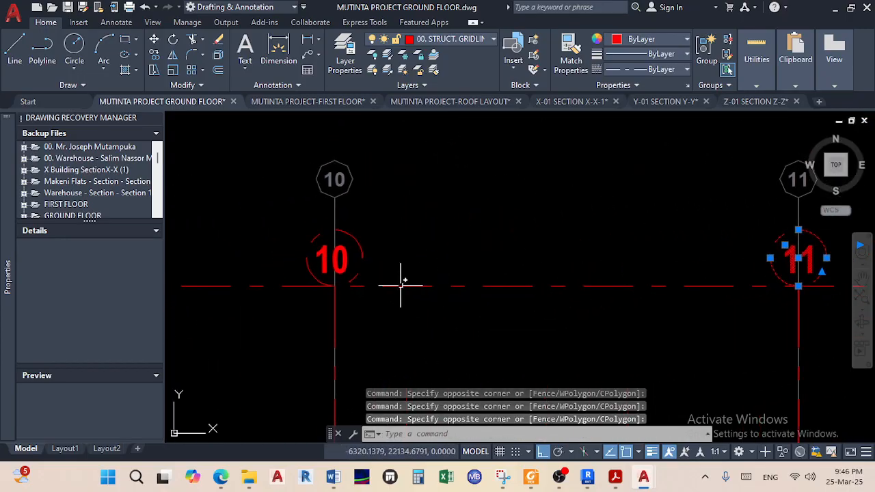
left_click(333, 155)
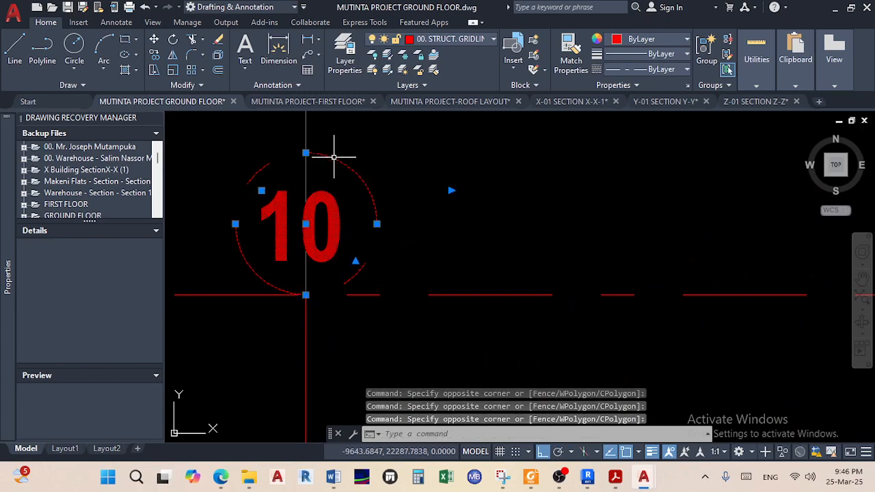
Add bubbles 09 and 08 to the selection
scroll(376, 203, "down", 2)
middle_click_drag(376, 203, 684, 255)
scroll(483, 281, "down", 3)
scroll(426, 277, "up", 5)
scroll(511, 266, "up", 2)
left_click(511, 266)
left_click(398, 166)
scroll(674, 254, "down", 2)
scroll(562, 262, "up", 3)
left_click(543, 293)
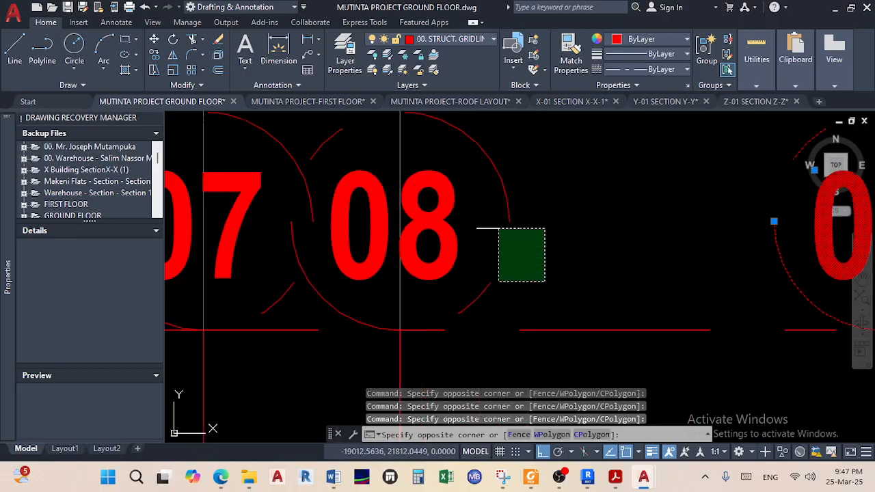
left_click(437, 126)
Add bubbles 07 and 06 to complete the selection
scroll(584, 229, "down", 3)
scroll(570, 231, "up", 6)
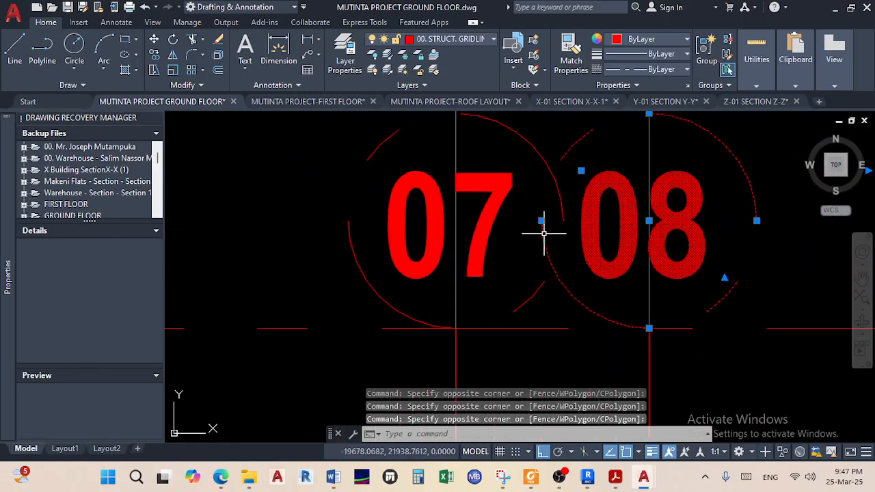
left_click(537, 295)
left_click(485, 147)
scroll(719, 217, "down", 3)
scroll(429, 246, "down", 2)
middle_click_drag(431, 247, 697, 223)
scroll(416, 224, "up", 4)
left_click(412, 225)
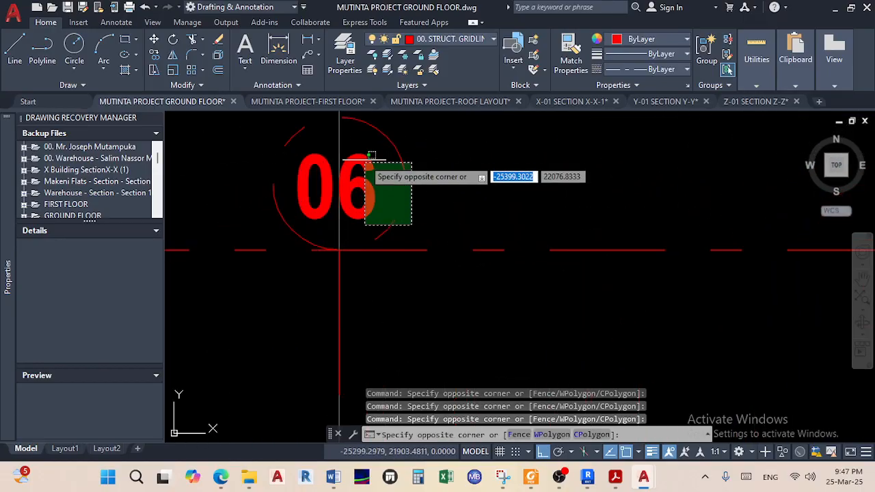
left_click(371, 123)
scroll(671, 240, "down", 3)
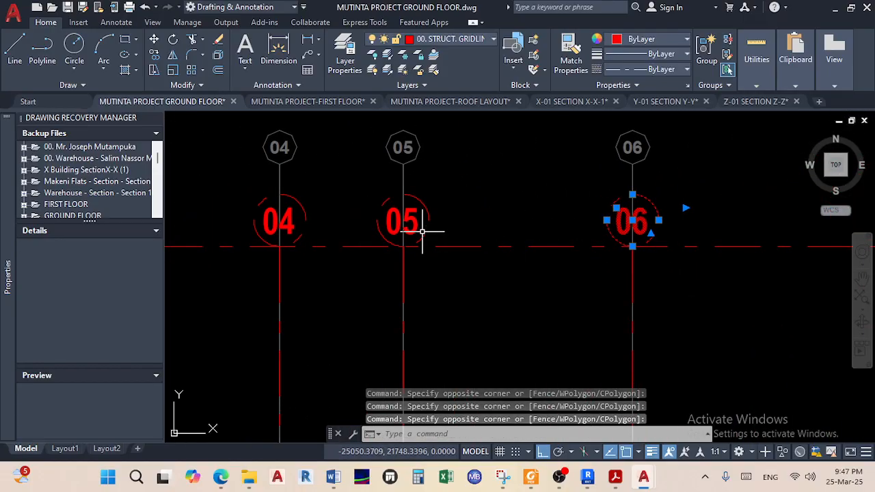
scroll(422, 231, "down", 6)
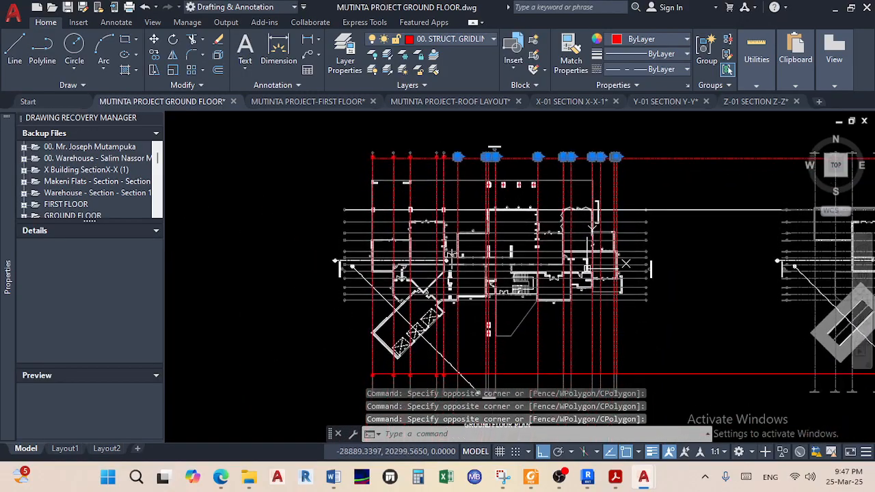
Start copying red bubbles 06 to 16, using bubble 06 as the base point
scroll(574, 233, "up", 5)
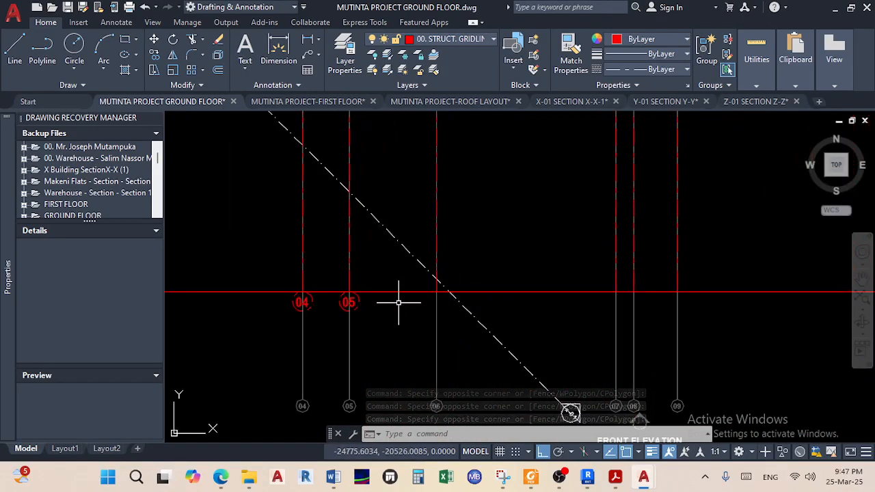
scroll(399, 303, "down", 3)
middle_click_drag(398, 303, 410, 419)
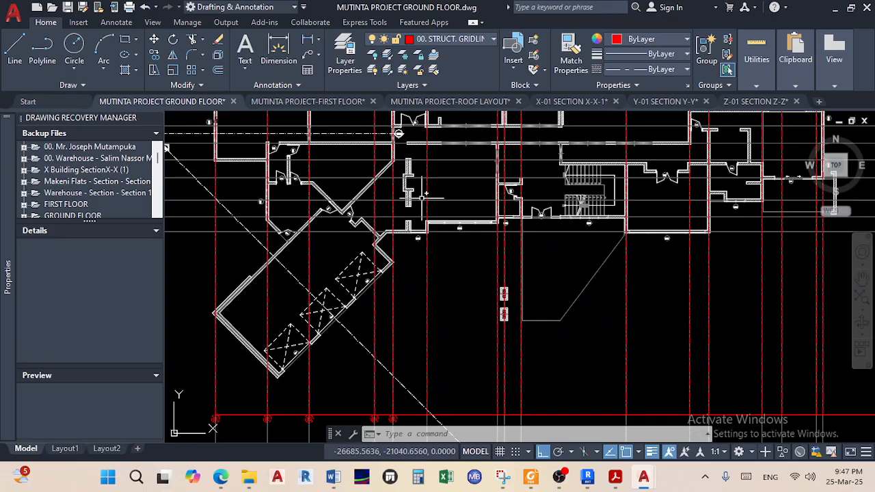
scroll(425, 196, "down", 3)
scroll(436, 262, "up", 5)
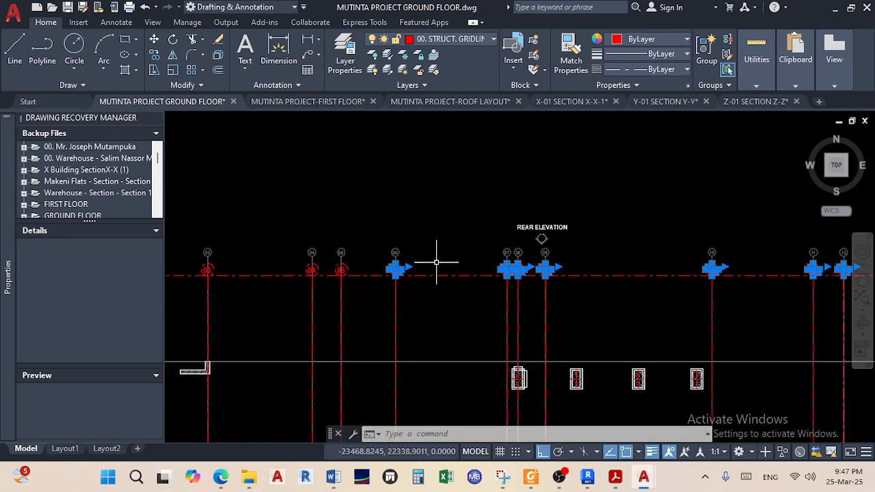
scroll(436, 262, "up", 3)
middle_click_drag(338, 276, 450, 255)
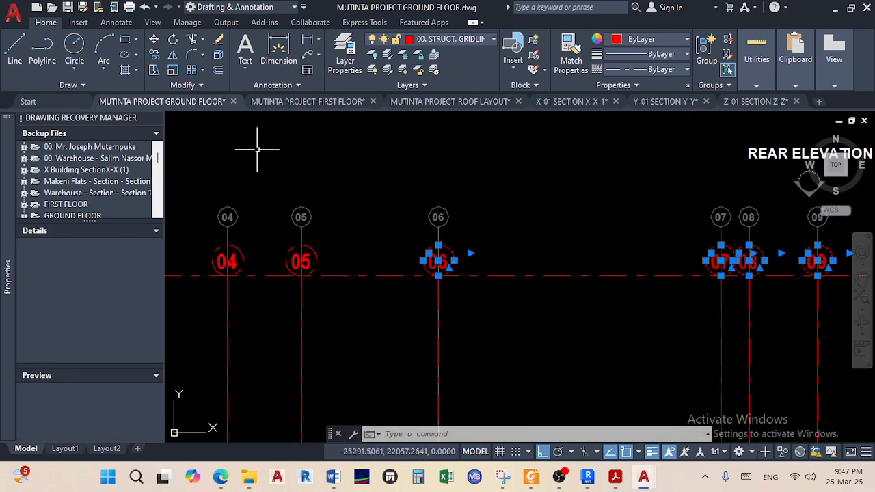
scroll(423, 241, "up", 5)
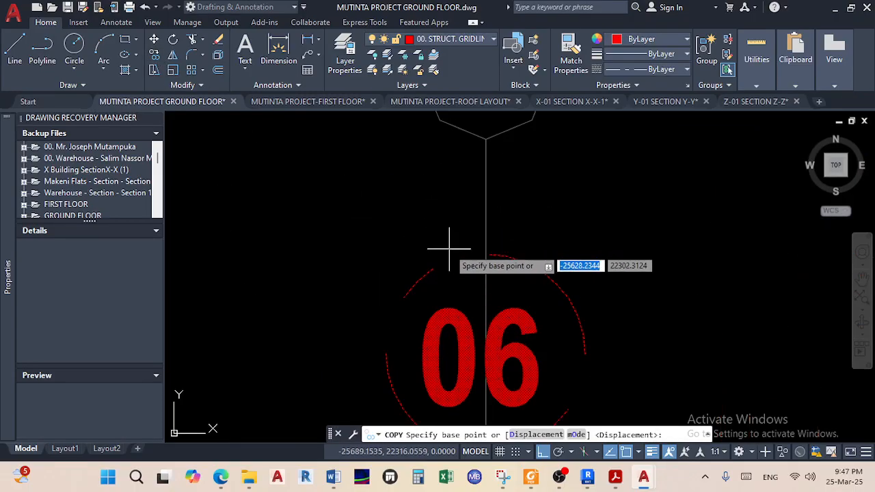
left_click(485, 253)
Place the bubble copies at the front end of gridline 06 and finish the copy
scroll(484, 300, "down", 10)
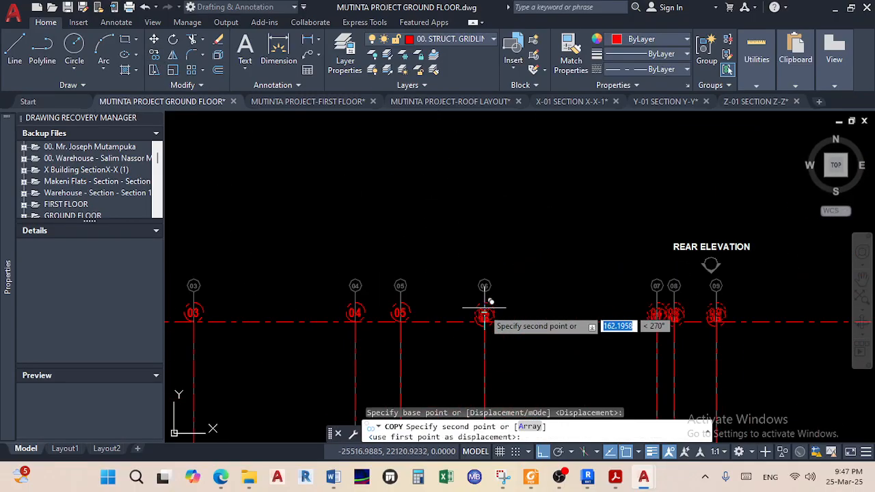
scroll(464, 306, "down", 4)
mouse_move(465, 306)
middle_mouse_down()
mouse_move(467, 220)
mouse_move(457, 290)
middle_mouse_up()
scroll(470, 279, "up", 6)
scroll(443, 253, "up", 6)
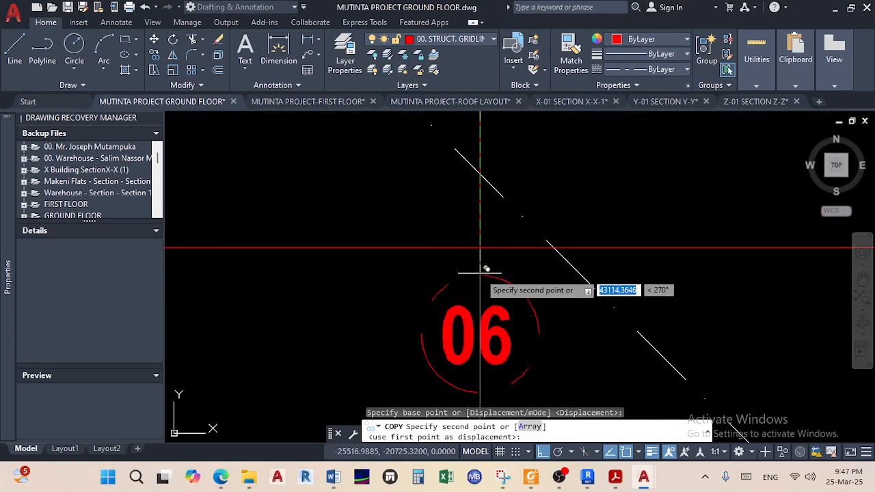
left_click(480, 247)
right_click(521, 120)
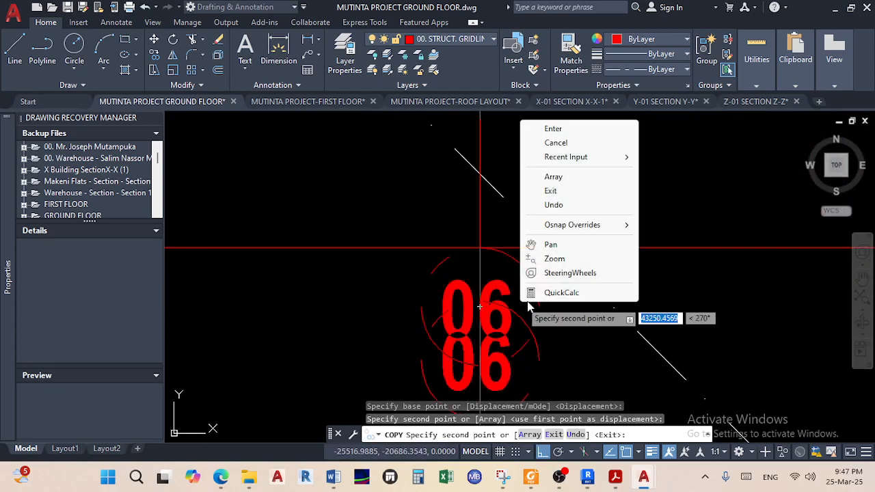
left_click(553, 128)
scroll(567, 178, "down", 10)
middle_click_drag(583, 214, 433, 320)
scroll(511, 274, "down", 4)
mouse_move(635, 275)
middle_mouse_down()
mouse_move(567, 287)
mouse_move(536, 348)
middle_mouse_up()
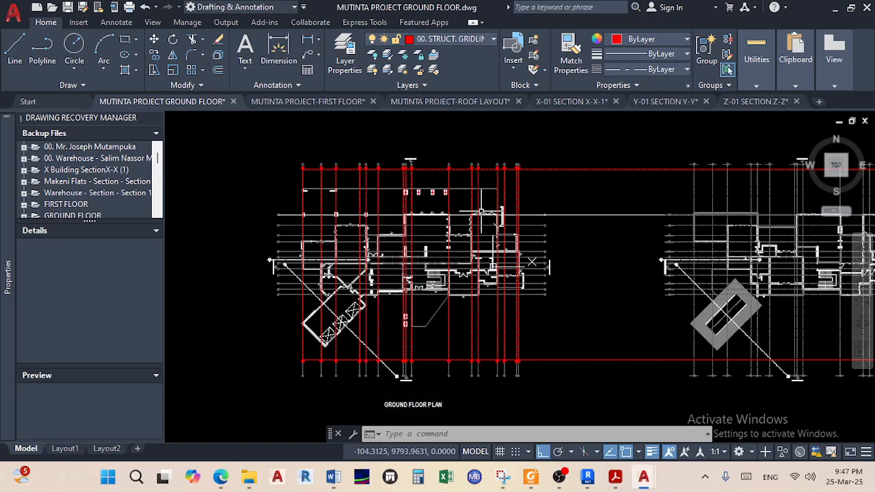
scroll(290, 242, "up", 5)
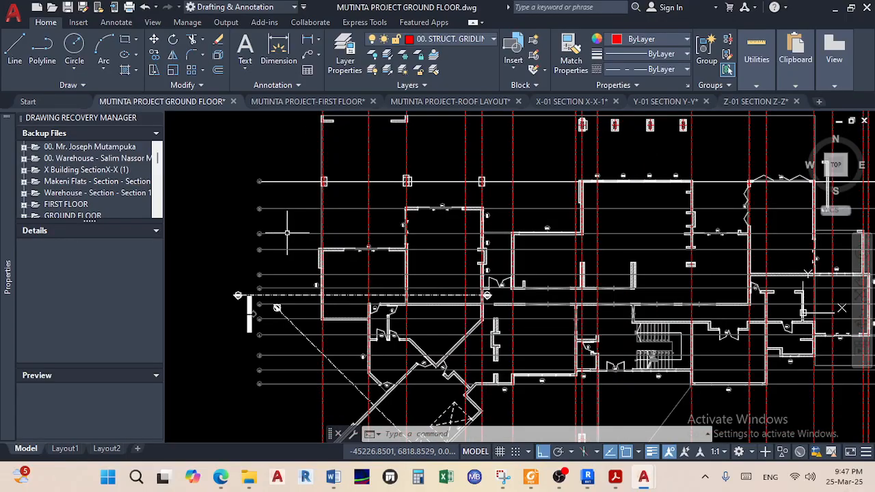
middle_click_drag(425, 210, 416, 221)
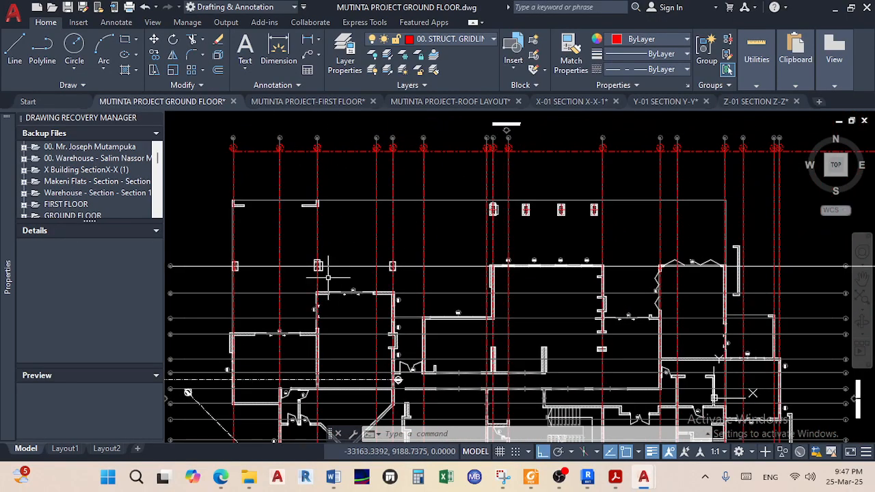
scroll(291, 219, "up", 4)
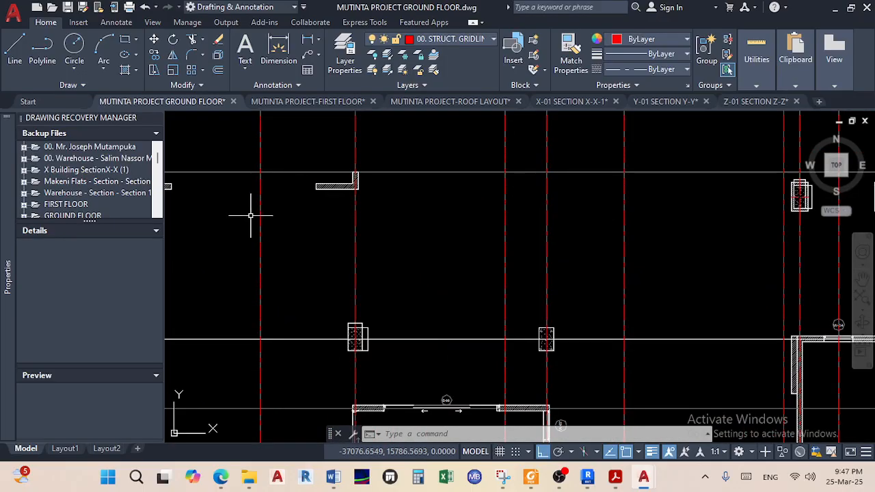
scroll(248, 218, "down", 6)
mouse_move(247, 247)
middle_mouse_down()
mouse_move(281, 228)
mouse_move(363, 93)
mouse_move(328, 170)
middle_mouse_up()
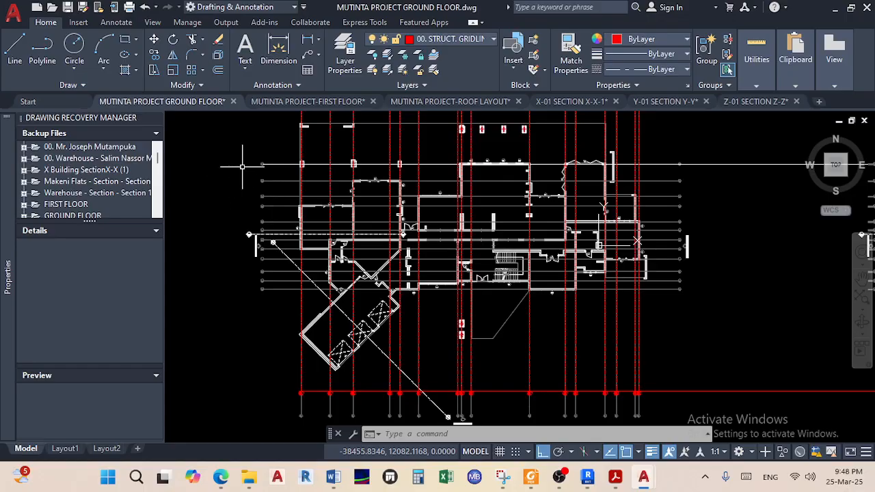
Start a line midway between the two wall corner points on grid line A
scroll(270, 159, "up", 5)
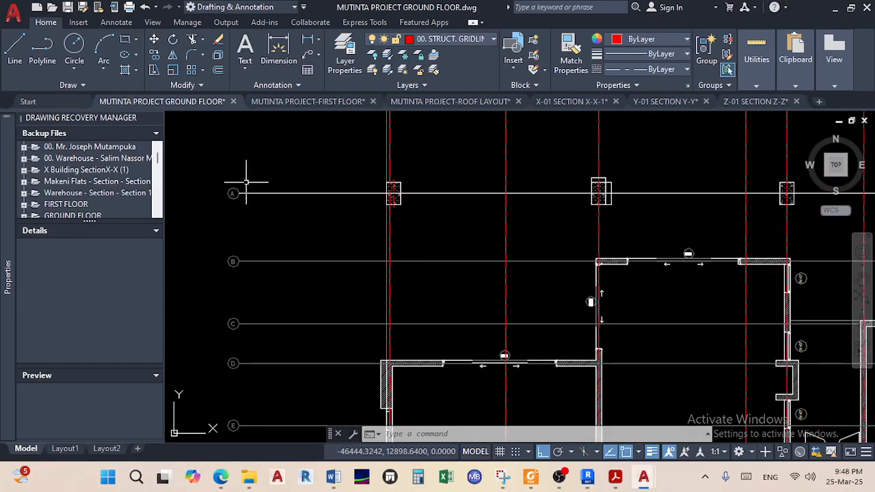
scroll(246, 182, "up", 5)
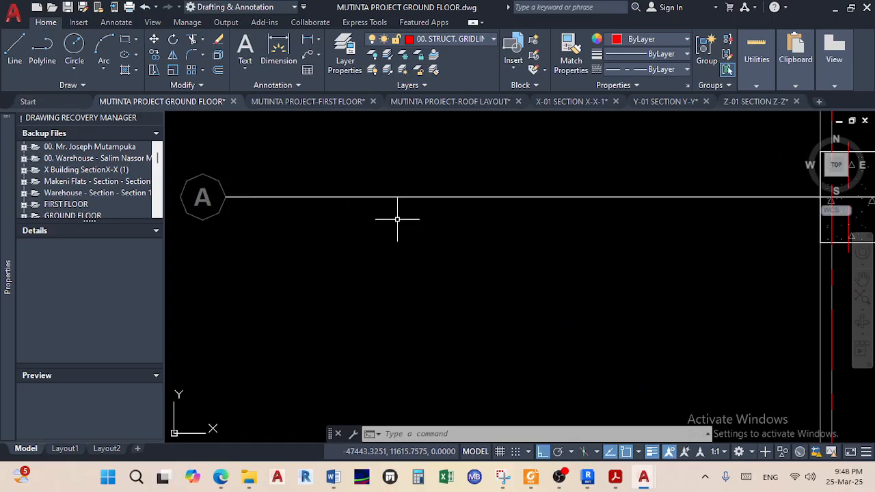
scroll(344, 210, "down", 2)
middle_click_drag(473, 254, 183, 249)
scroll(335, 249, "down", 5)
middle_click_drag(410, 260, 143, 255)
scroll(461, 241, "up", 6)
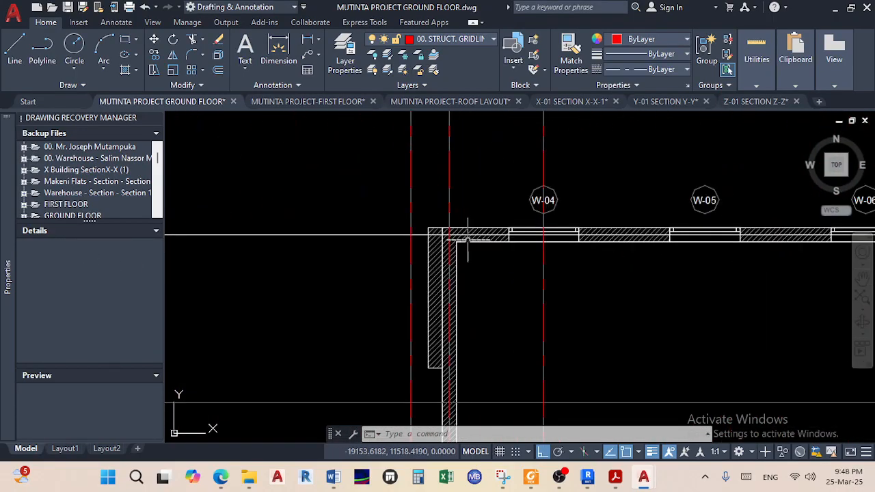
middle_click_drag(451, 238, 427, 281)
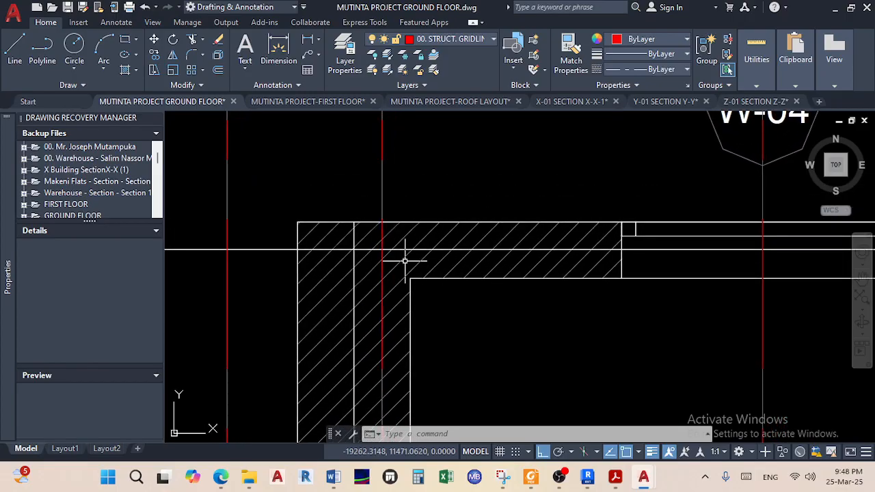
left_click(15, 58)
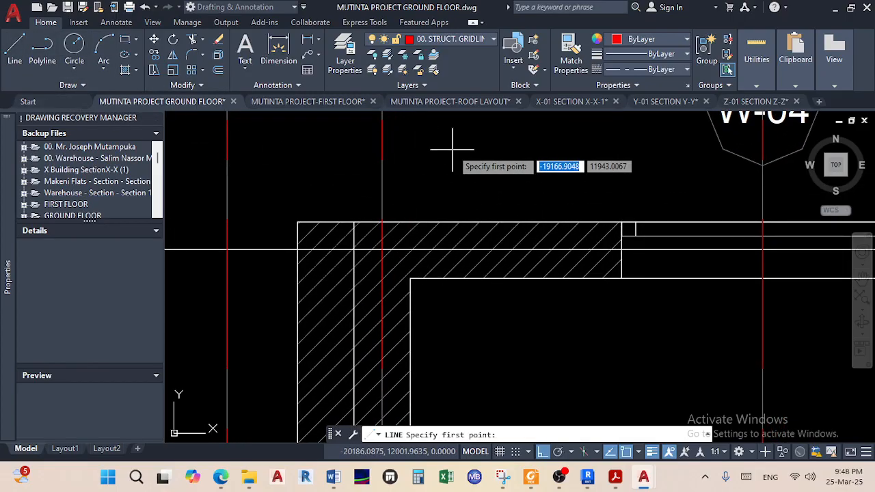
right_click(483, 135, "shift")
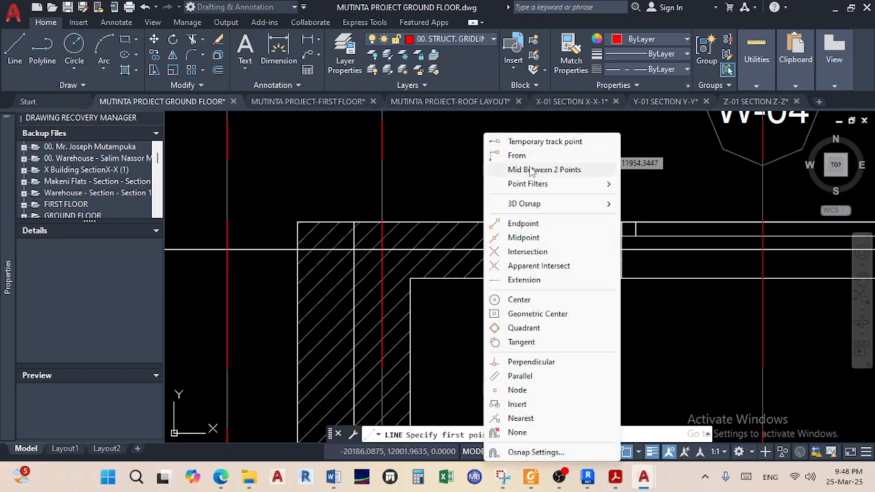
left_click(526, 168)
scroll(618, 269, "up", 2)
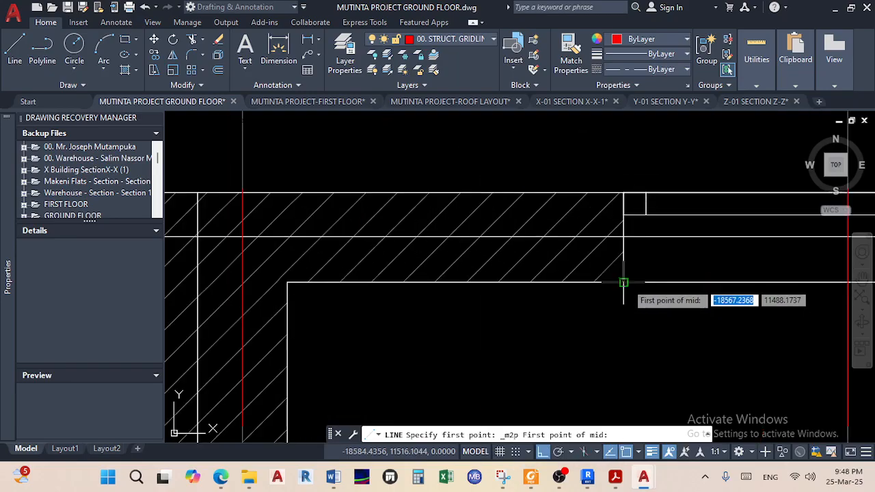
left_click(623, 281)
scroll(623, 200, "up", 3)
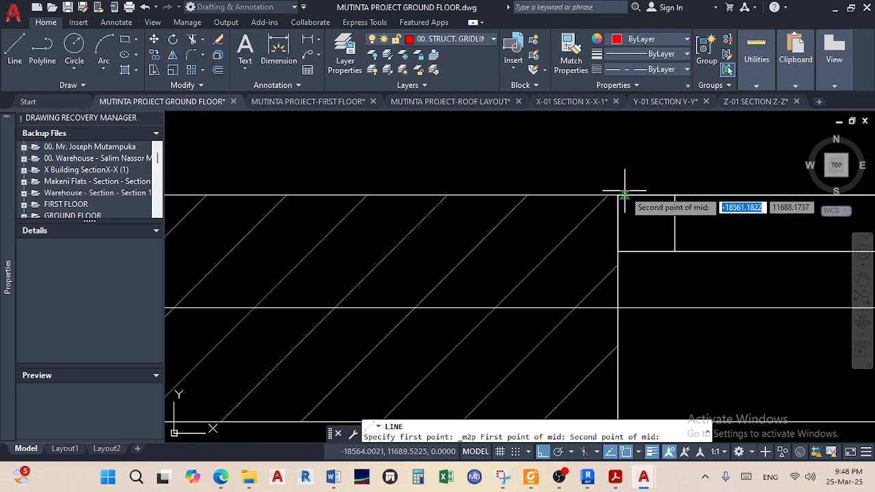
left_click(617, 195)
End the line next to bubble A, completing the new gridline A
scroll(576, 278, "down", 4)
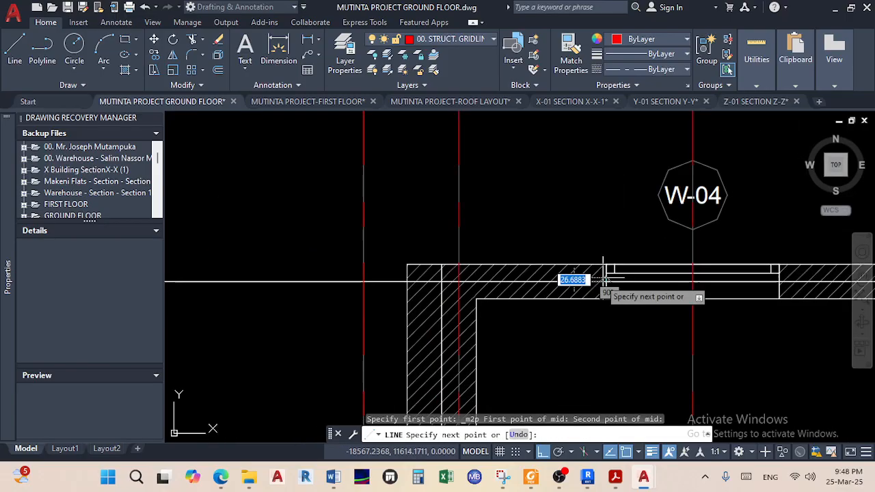
scroll(388, 282, "down", 5)
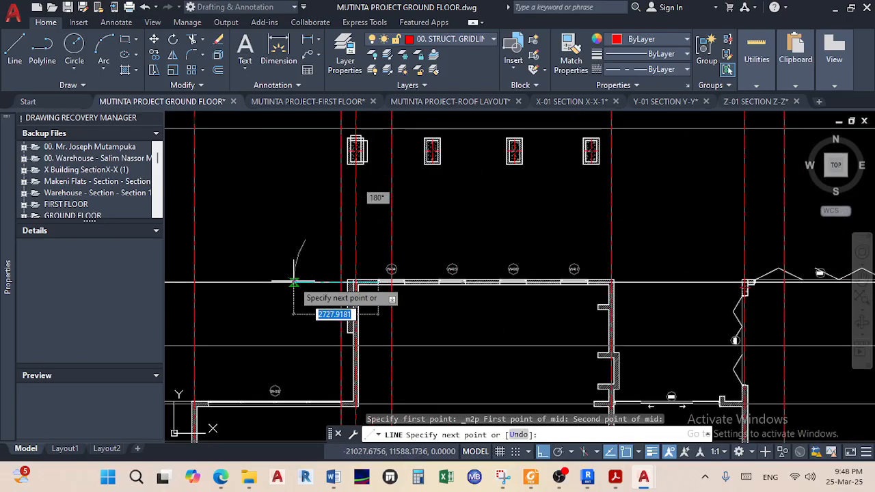
scroll(500, 275, "up", 8)
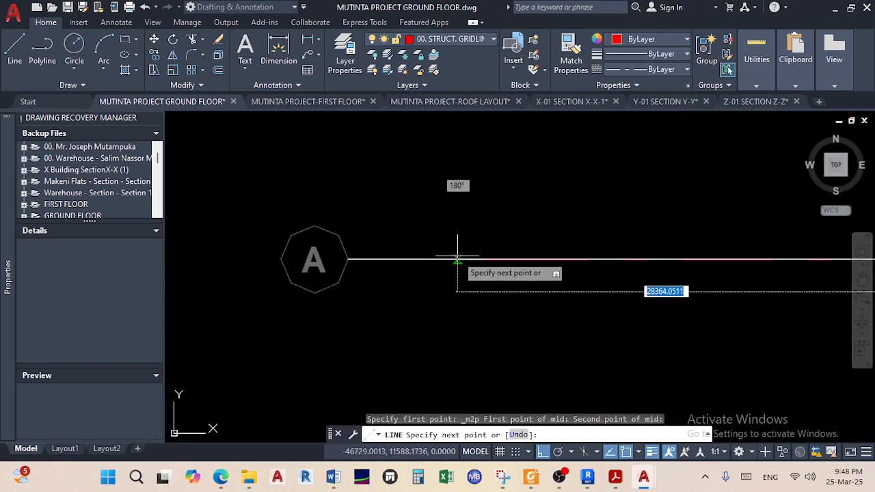
left_click(457, 258)
right_click(482, 291)
left_click(531, 295)
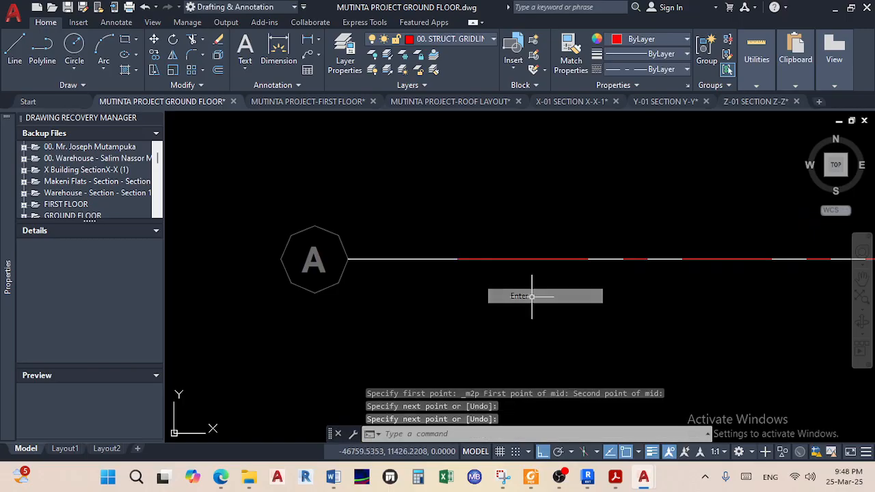
scroll(553, 292, "down", 3)
scroll(570, 288, "up", 3)
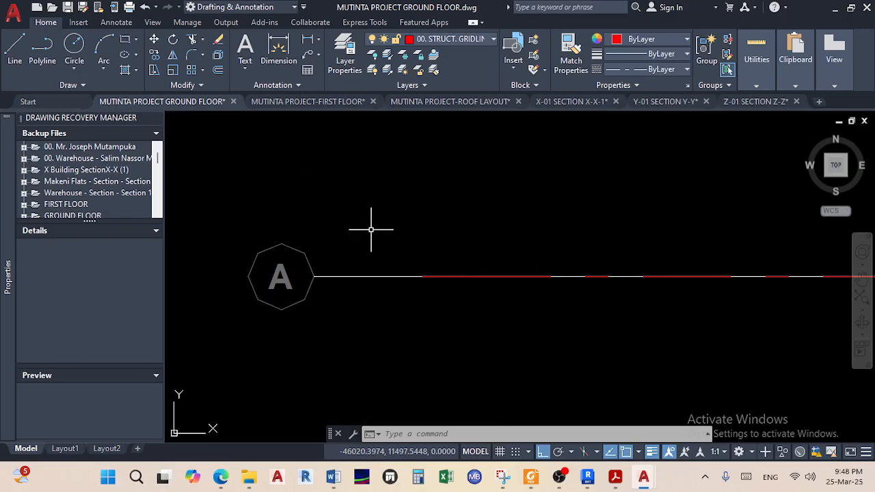
Select red grid bubble 01 with a selection window
scroll(398, 154, "down", 5)
middle_click_drag(474, 182, 422, 338)
scroll(463, 279, "down", 5)
middle_click_drag(484, 270, 449, 395)
scroll(499, 187, "up", 8)
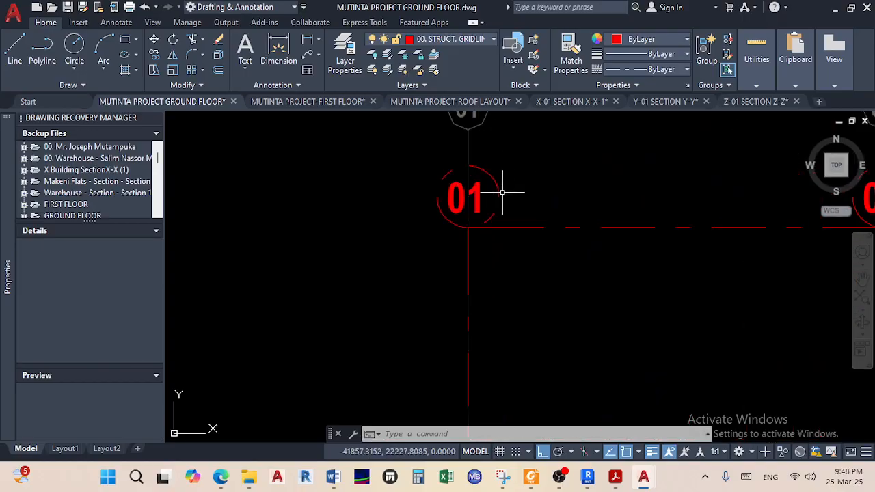
left_click(548, 242)
left_click(429, 138)
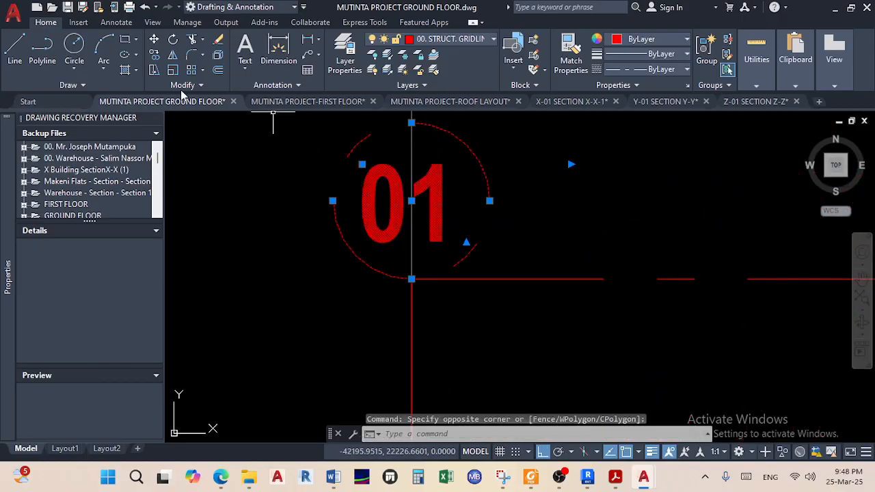
Copy bubble 01 to the left end of gridline A
left_click(154, 56)
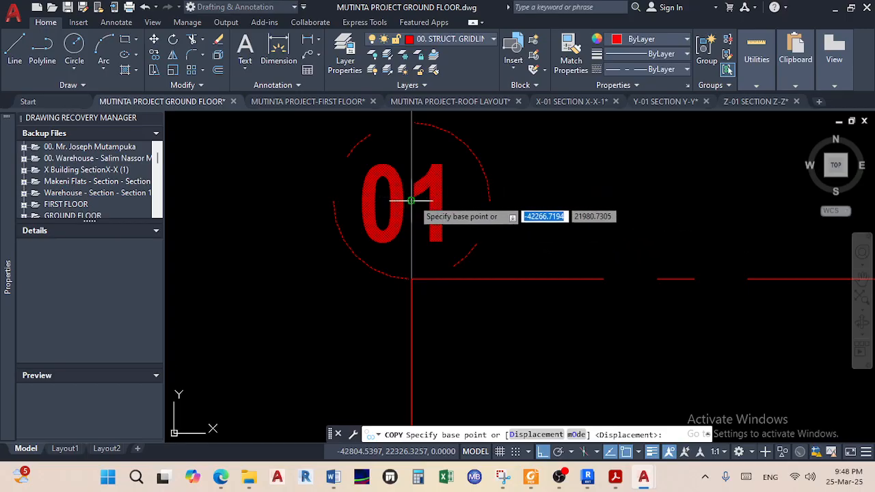
left_click(491, 201)
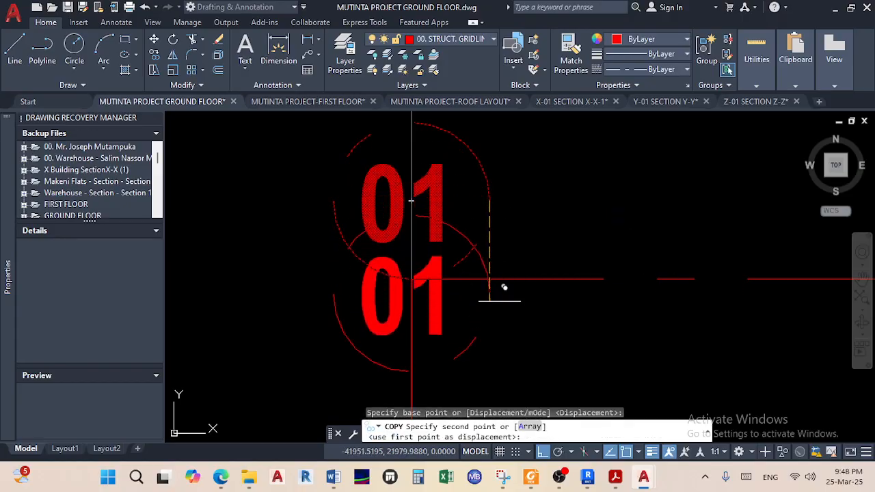
left_click(546, 452)
scroll(429, 255, "down", 6)
middle_click_drag(429, 255, 476, 138)
middle_click_drag(417, 289, 476, 135)
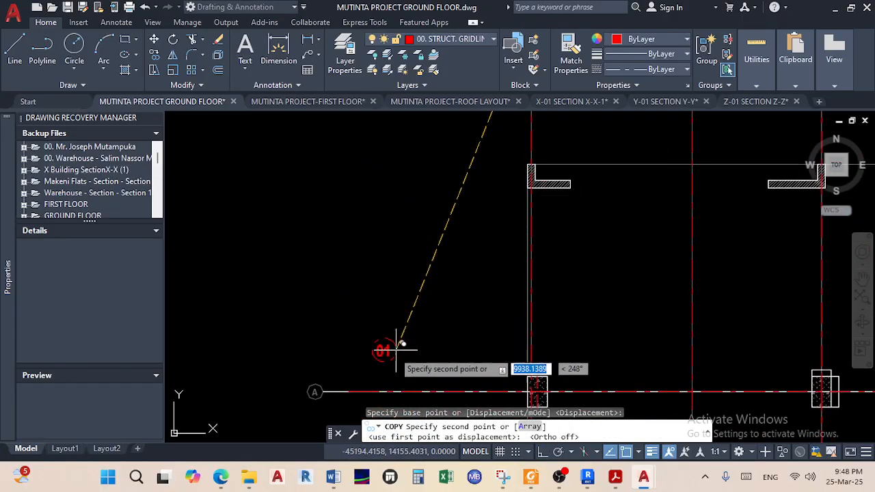
middle_click_drag(362, 389, 362, 294)
scroll(336, 304, "up", 8)
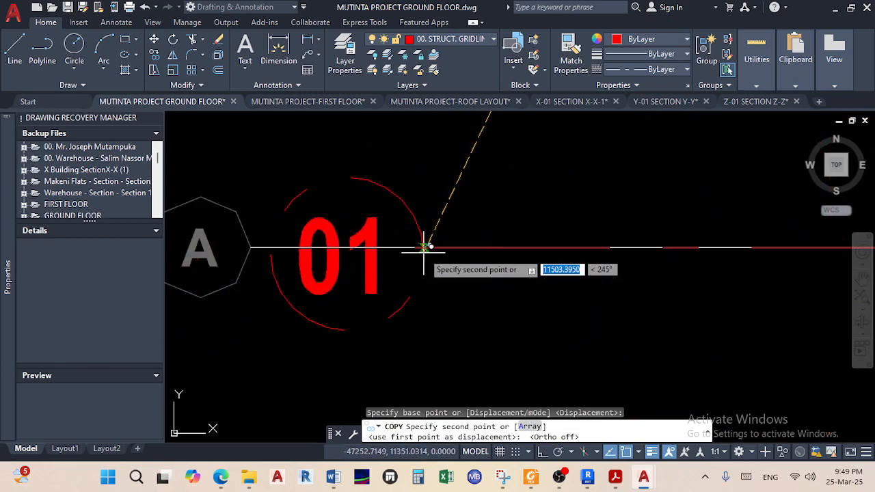
left_click(416, 244)
right_click(478, 292)
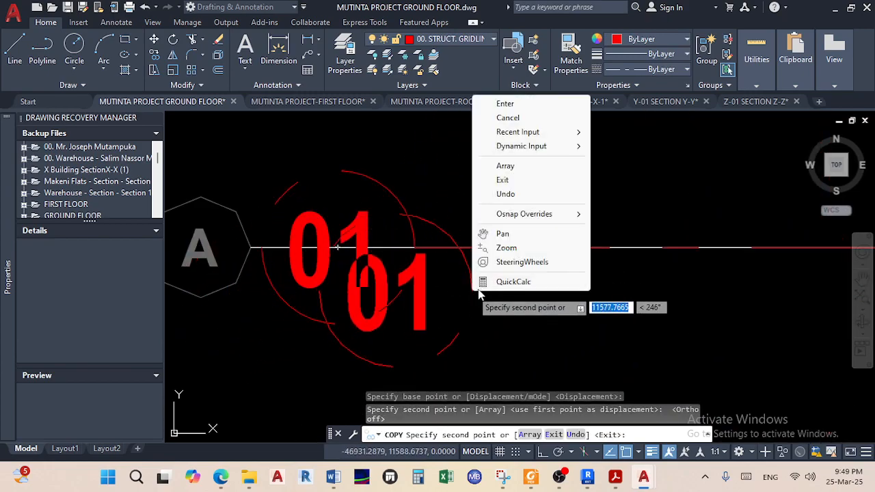
left_click(504, 106)
Change the copied bubble's label from 01 to A
double_click(369, 274)
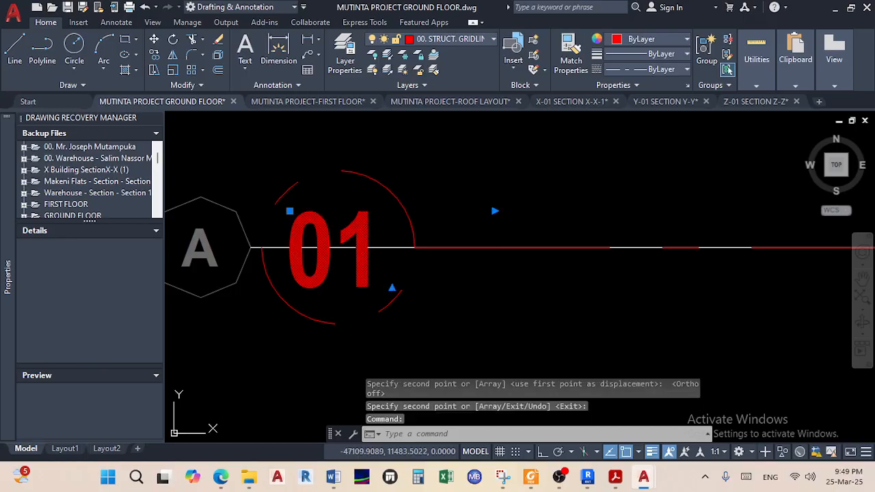
type("a")
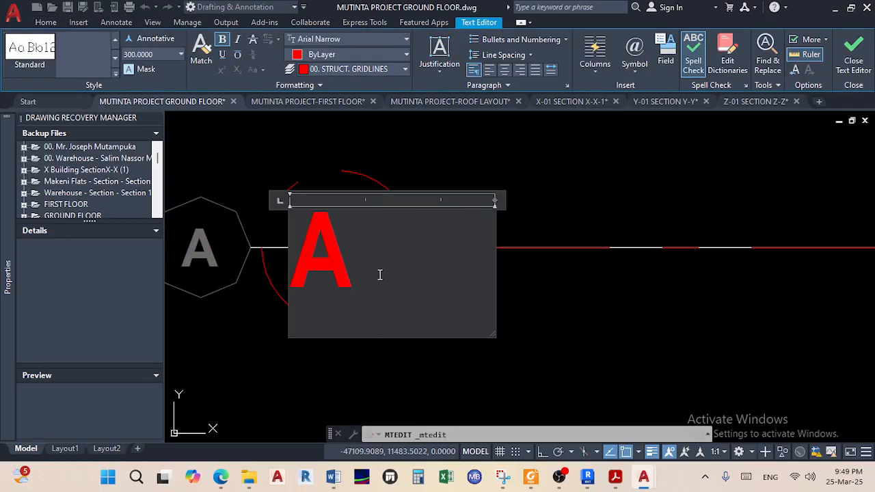
left_click(523, 297)
Centre the A letter inside its circle and save the drawing
scroll(365, 289, "up", 5)
middle_click_drag(365, 289, 409, 335)
left_click(352, 299)
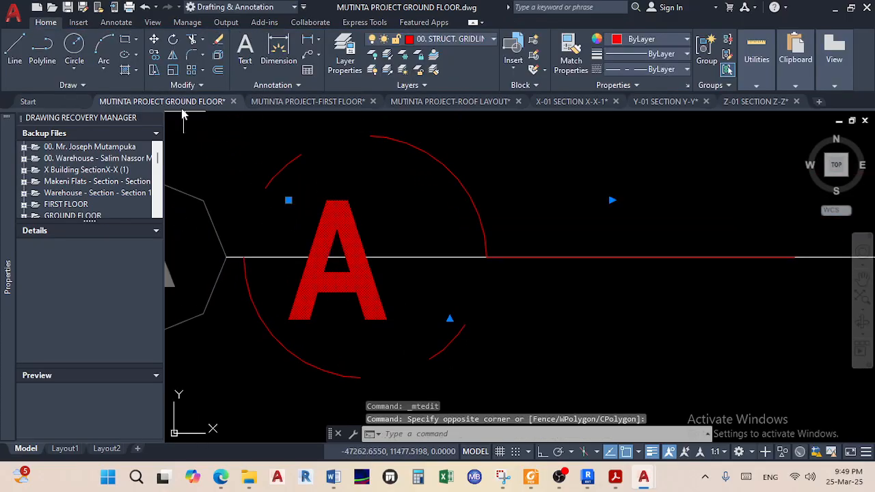
left_click(153, 39)
left_click(325, 260)
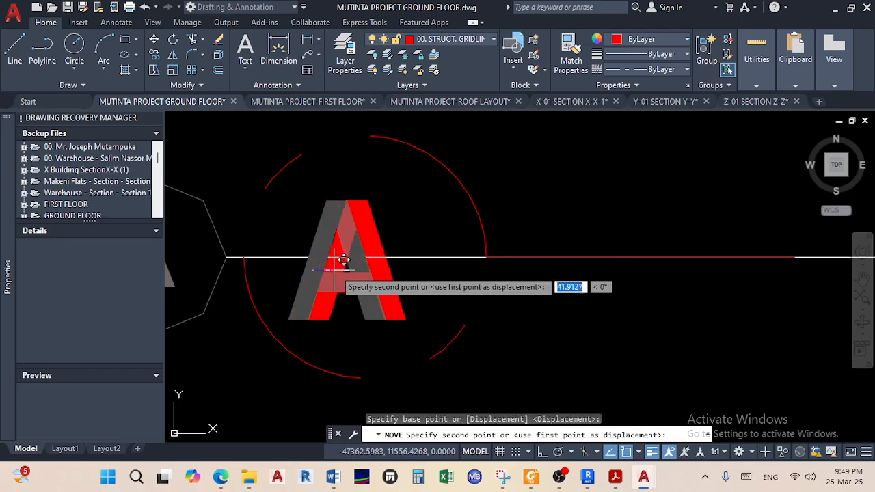
left_click(353, 257)
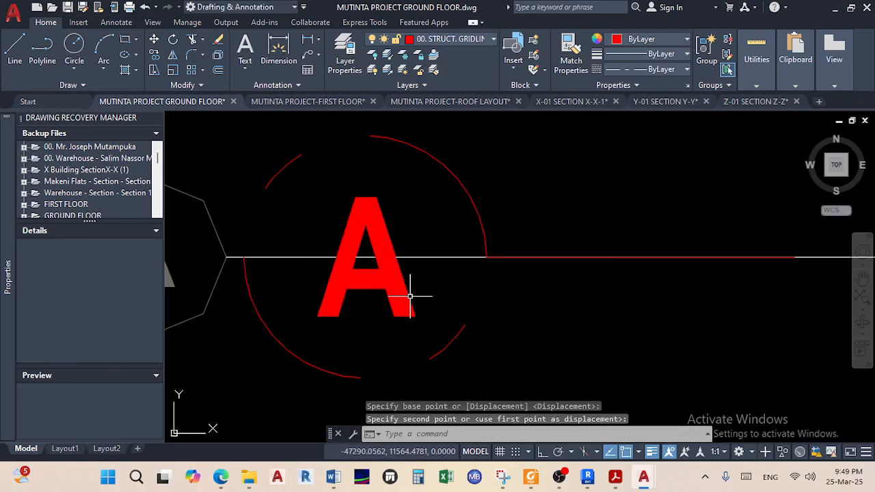
key("ctrl+s")
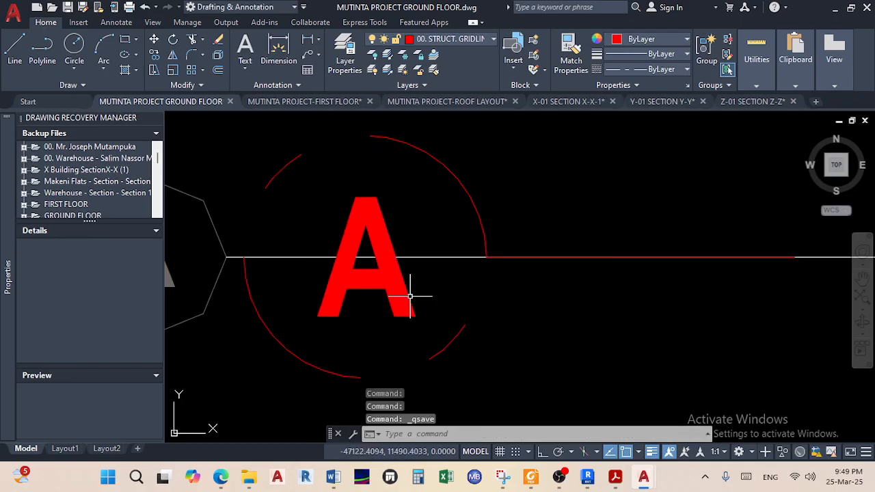
Stretch gridline A's end horizontally with Ortho on to the new point
scroll(410, 296, "down", 10)
scroll(499, 287, "up", 7)
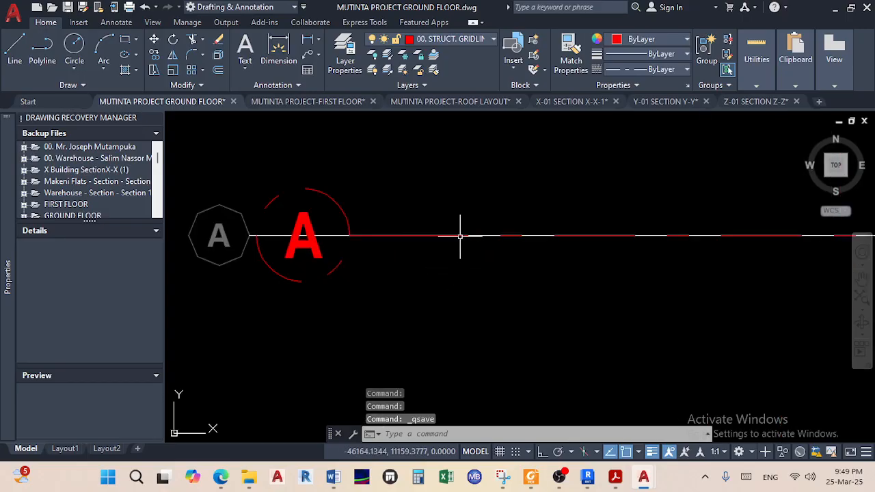
scroll(472, 237, "down", 6)
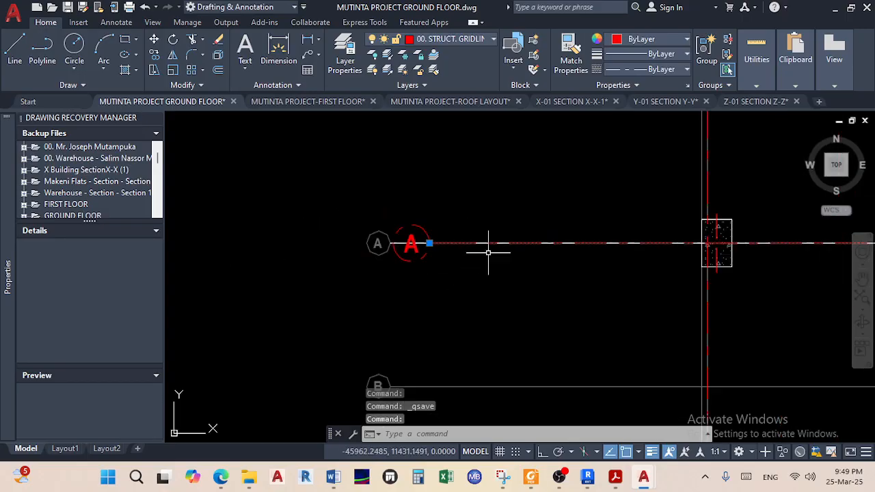
middle_click_drag(541, 260, 522, 262)
scroll(544, 244, "up", 8)
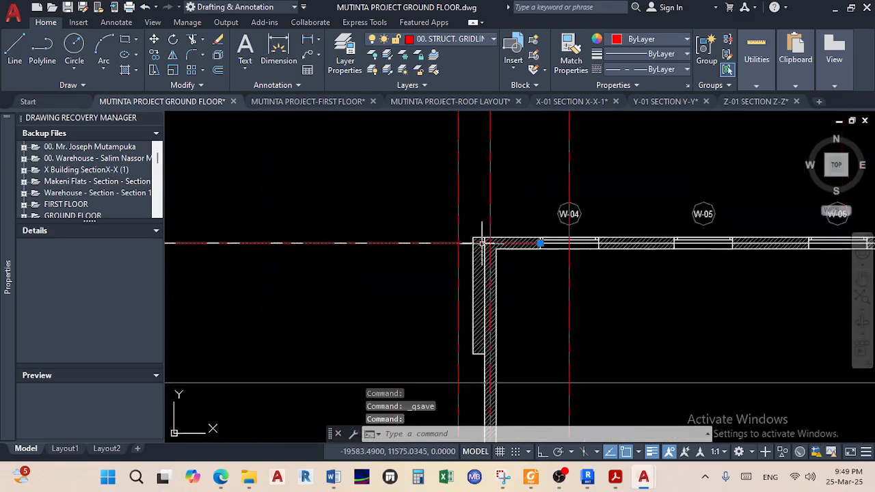
left_click(535, 219)
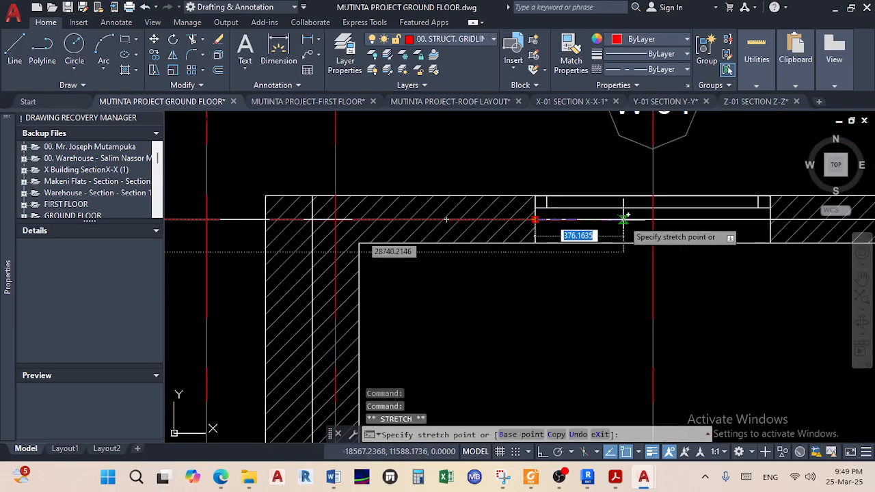
left_click(542, 451)
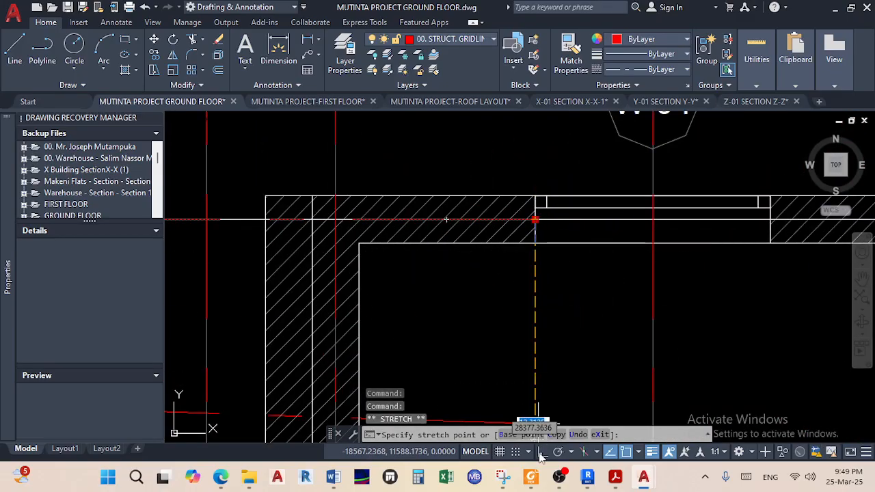
scroll(631, 277, "down", 8)
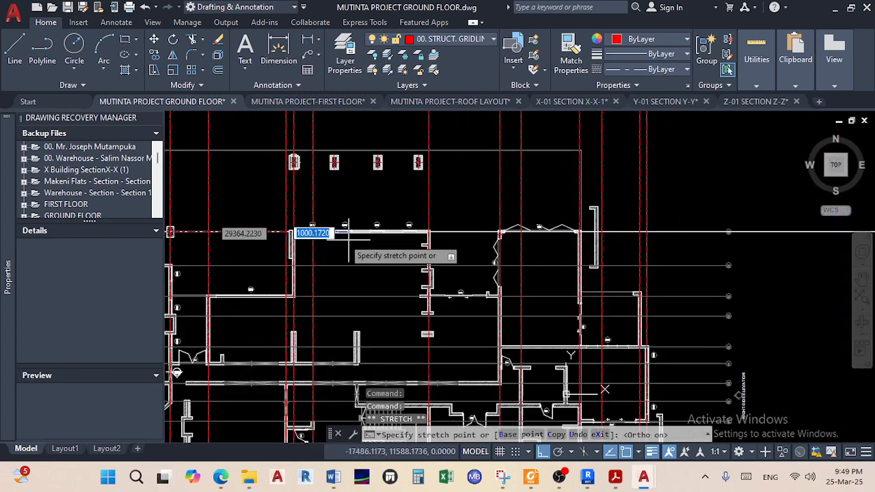
scroll(572, 246, "up", 6)
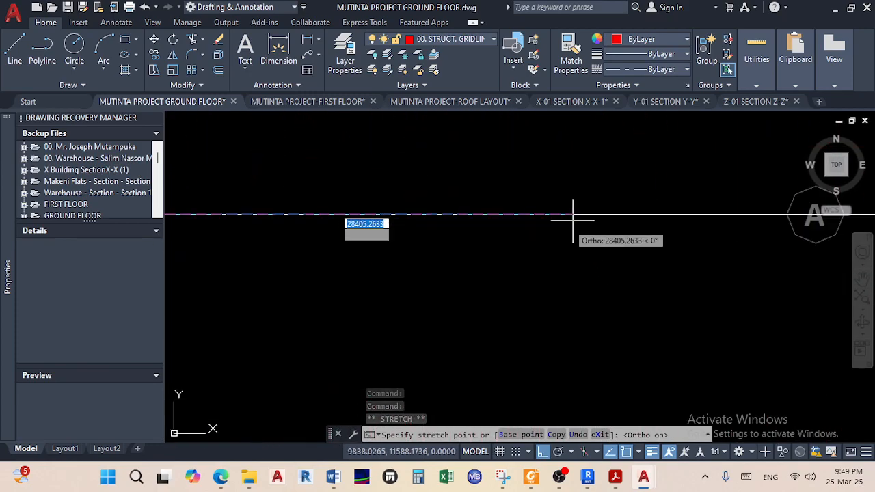
left_click(574, 214)
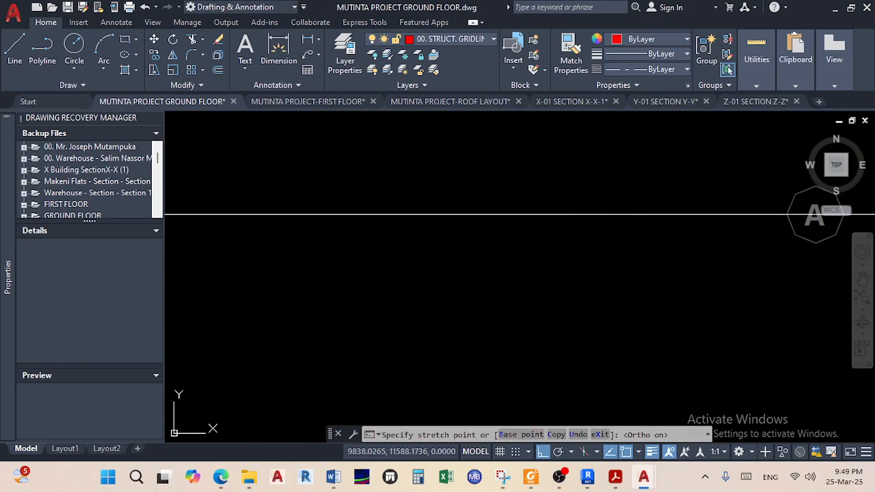
Pan across the plan to check gridline A reaches bubble A, then clear the selection
scroll(558, 268, "down", 8)
middle_click_drag(557, 271, 658, 236)
middle_click_drag(459, 249, 606, 242)
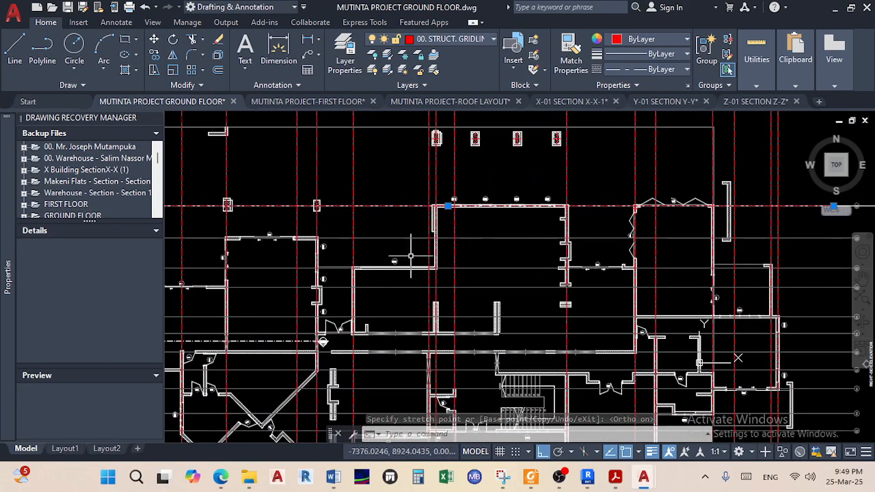
middle_click_drag(422, 254, 602, 257)
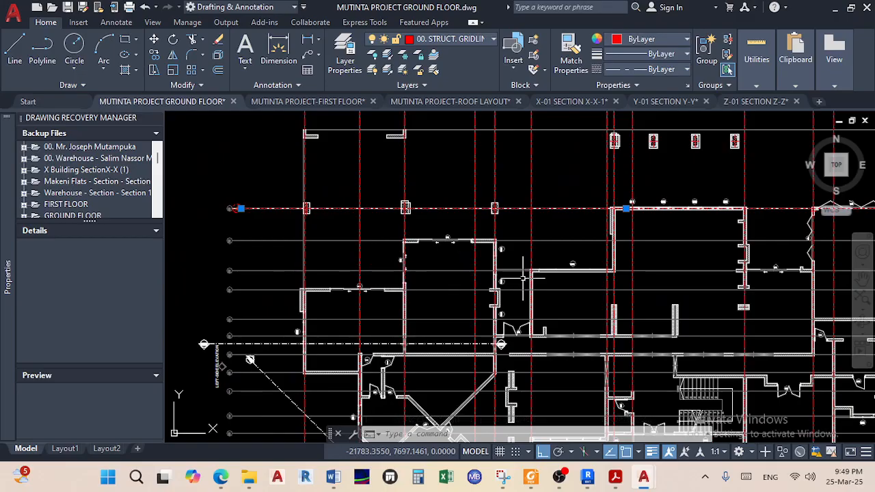
scroll(299, 257, "up", 2)
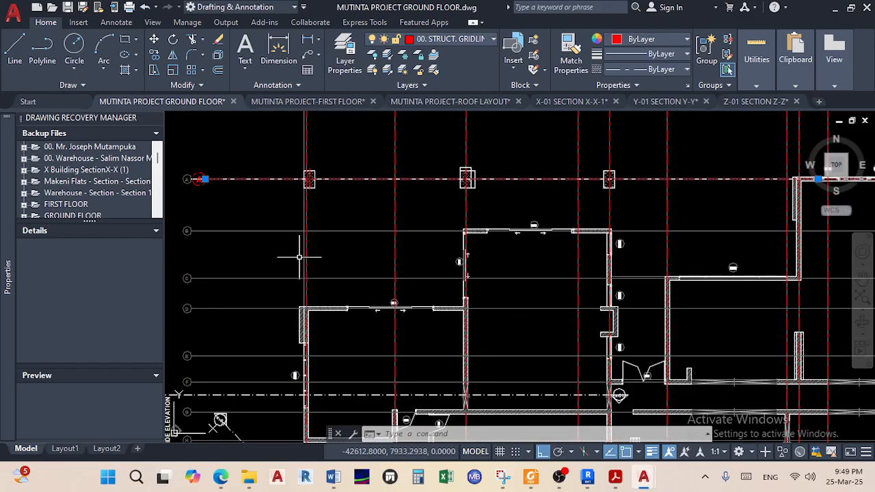
middle_click_drag(470, 229, 282, 245)
scroll(491, 227, "down", 3)
middle_click_drag(445, 230, 389, 248)
scroll(388, 248, "up", 5)
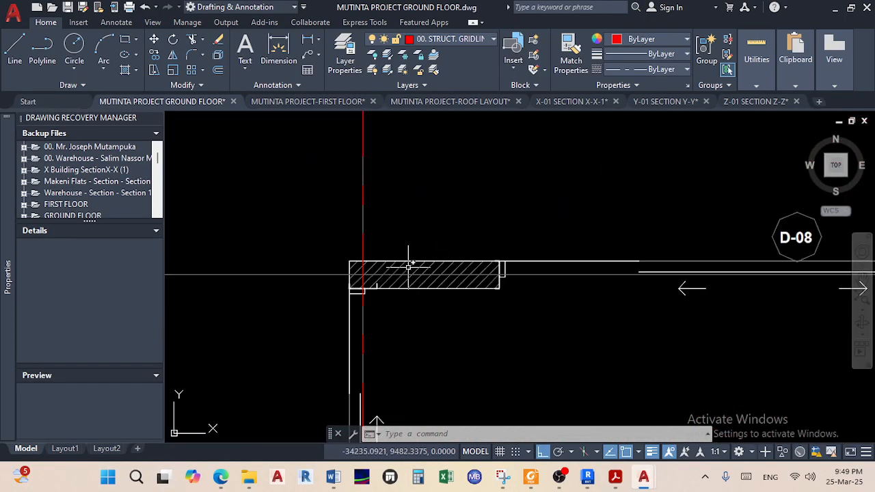
key("Escape")
key("Escape")
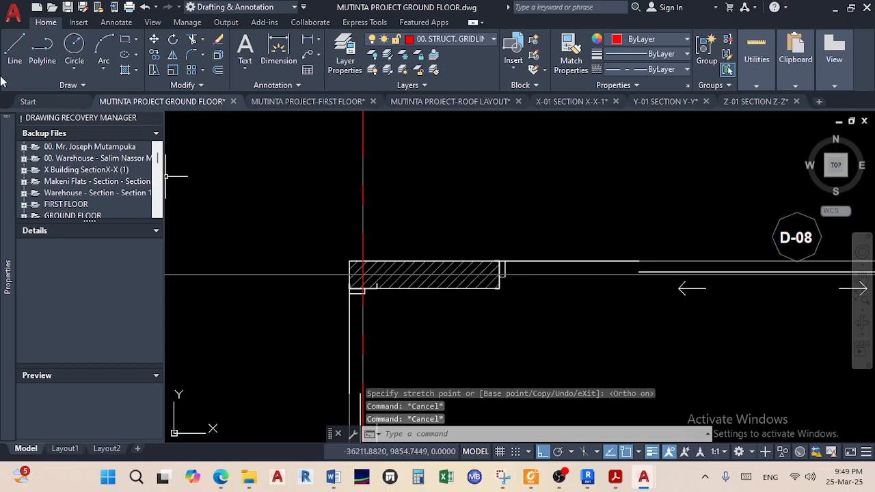
Draw gridline B from midway between the wall hatch's two left corners
left_click(15, 54)
right_click(259, 205, "shift")
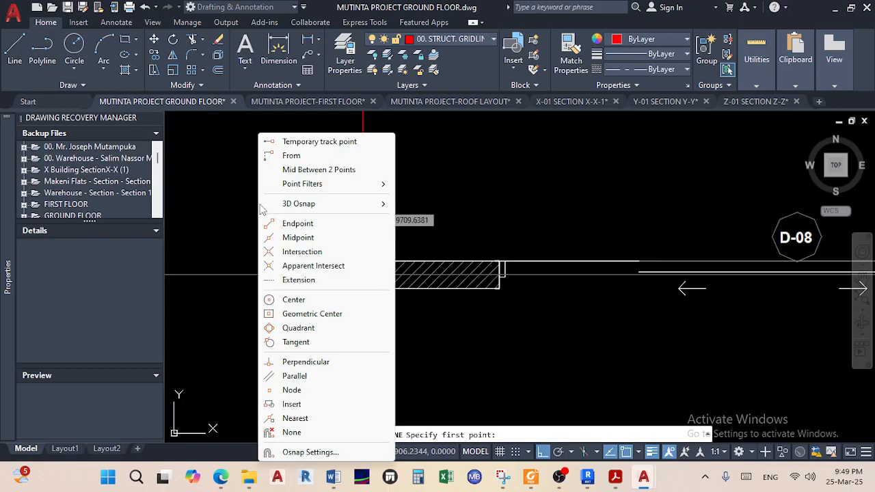
left_click(311, 169)
scroll(332, 273, "up", 4)
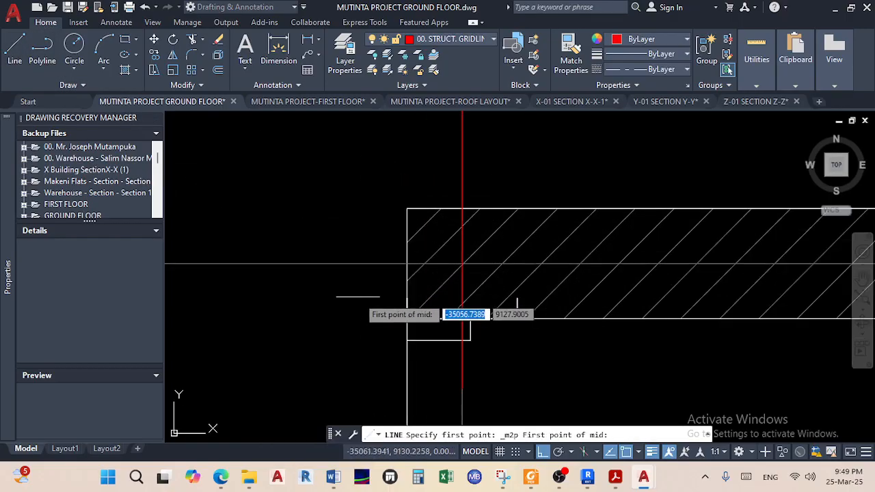
left_click(406, 318)
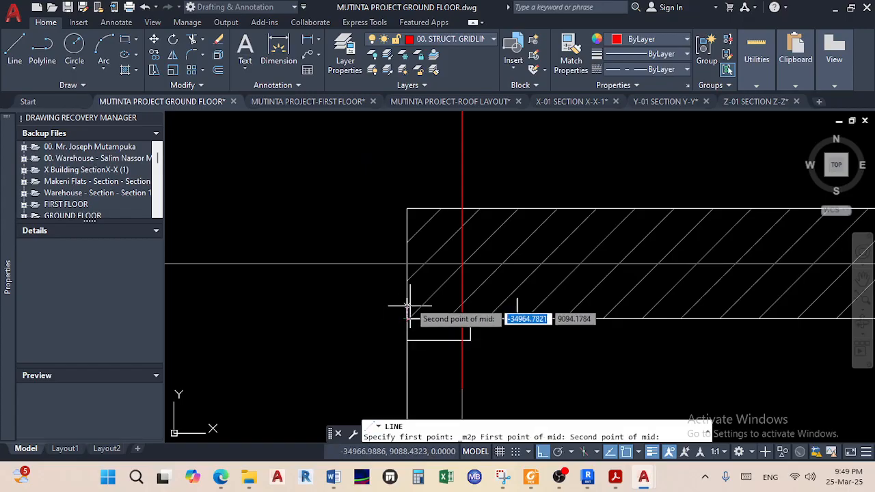
left_click(406, 209)
scroll(407, 250, "down", 4)
middle_click_drag(356, 259, 575, 251)
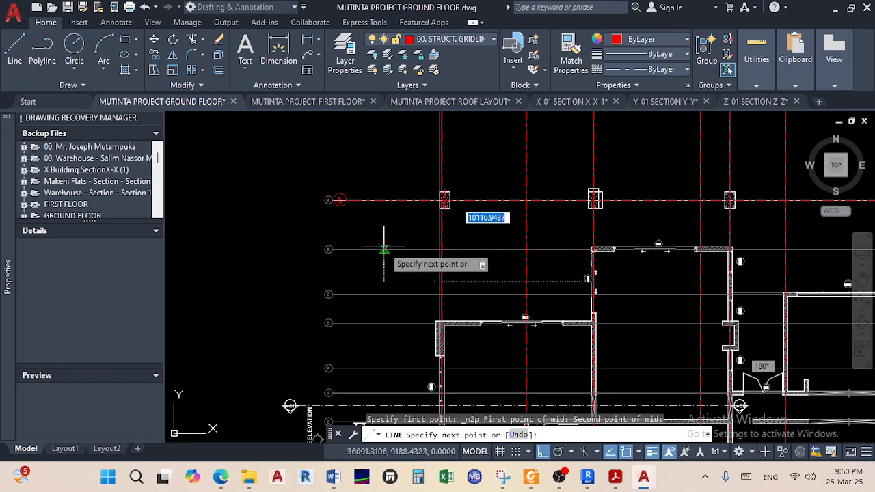
scroll(390, 251, "up", 4)
left_click(385, 252)
right_click(382, 250)
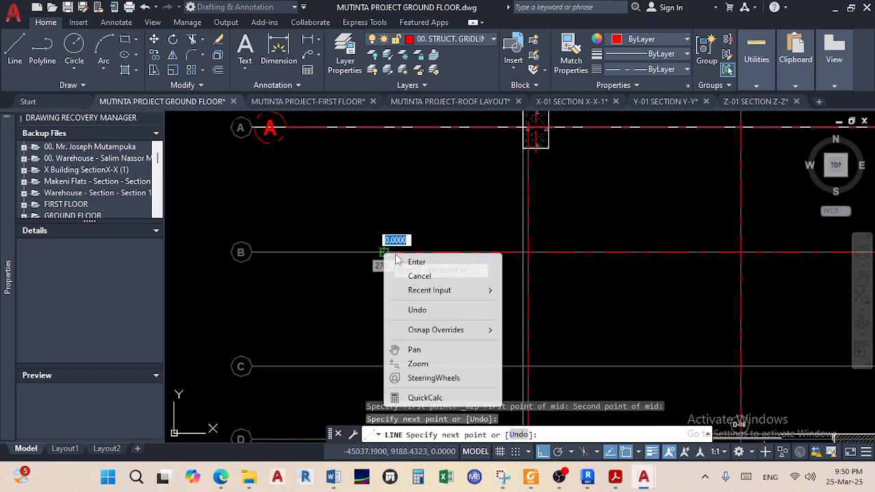
left_click(416, 260)
Draw another short line starting beside bubble A
left_click(15, 49)
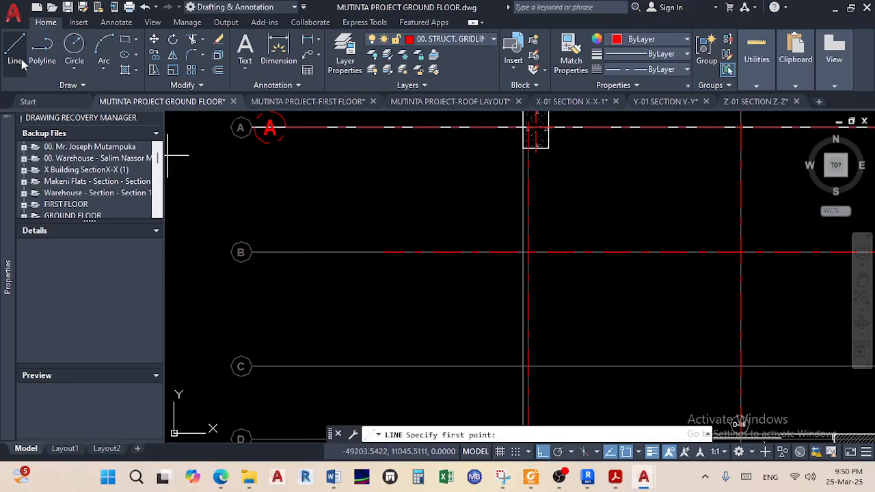
scroll(260, 129, "up", 3)
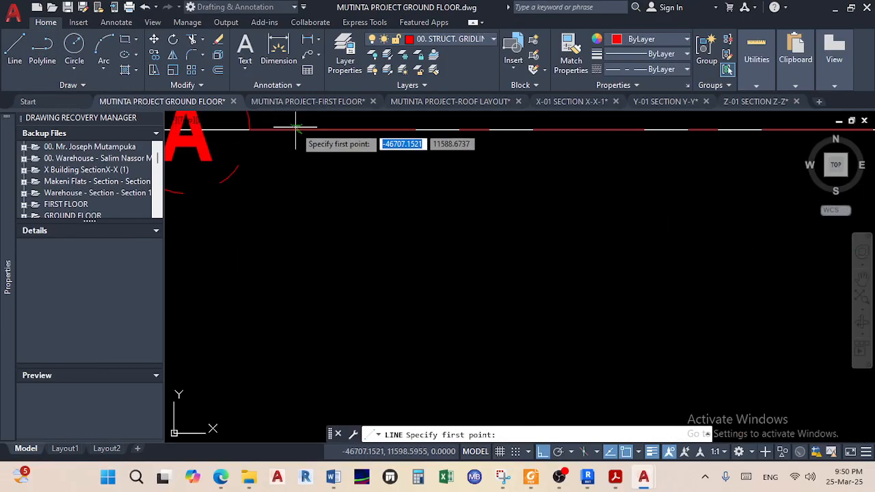
left_click(253, 129)
scroll(270, 239, "down", 5)
middle_click_drag(262, 145, 262, 126)
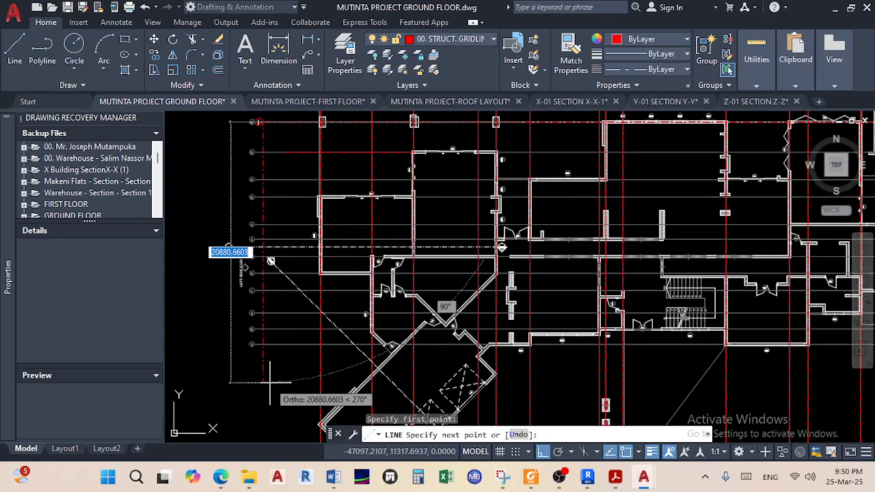
right_click(271, 232)
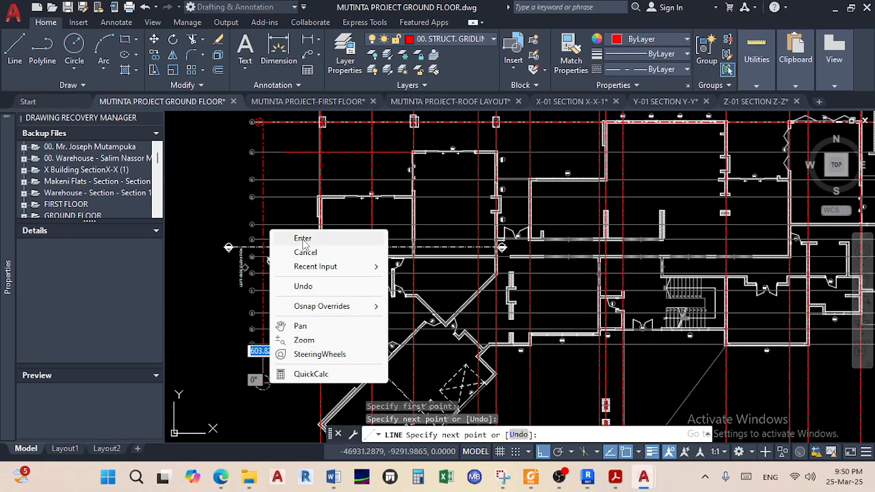
left_click(303, 240)
Stretch gridline B's left end to bubble B
scroll(291, 165, "up", 5)
left_click(301, 168)
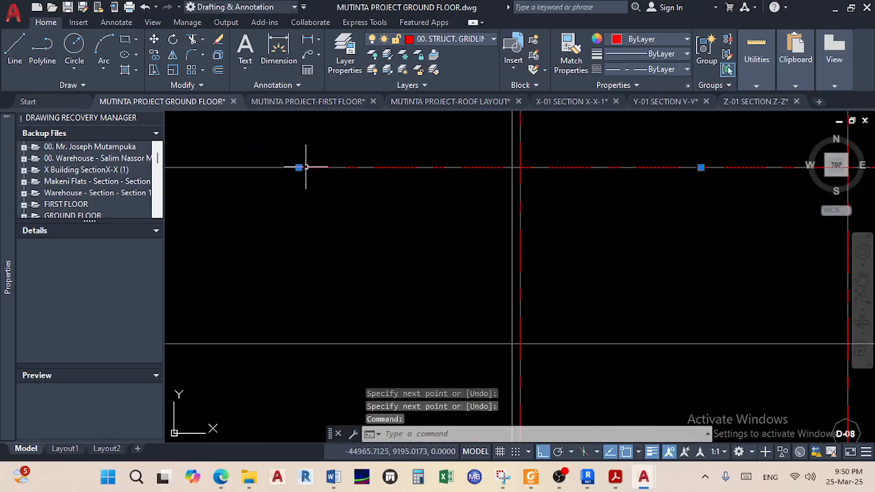
left_click(299, 168)
scroll(300, 168, "down", 3)
scroll(317, 167, "up", 3)
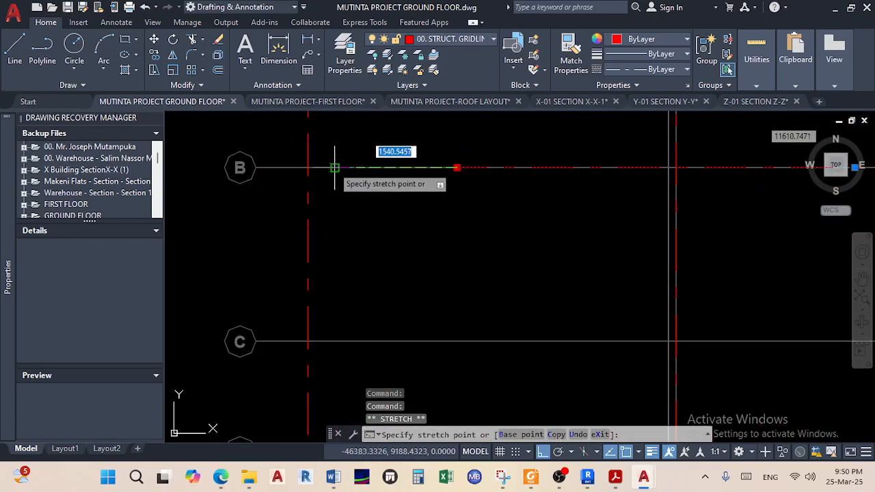
scroll(453, 195, "down", 5)
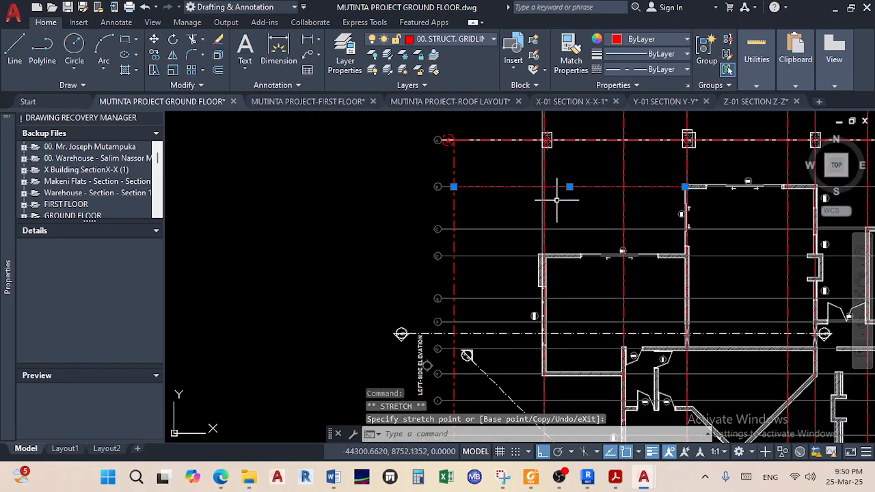
scroll(522, 194, "up", 6)
scroll(492, 210, "up", 3)
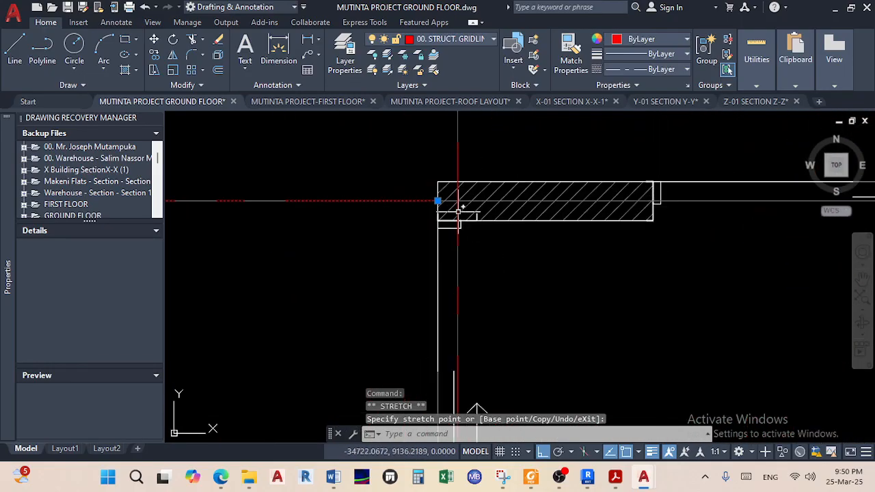
Stretch gridline B's right end to its right-hand bubble
left_click(437, 200)
scroll(576, 211, "down", 5)
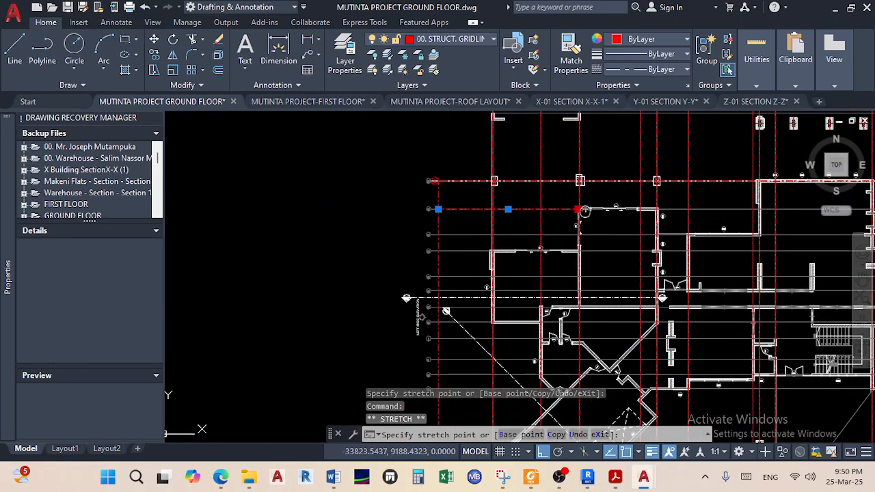
middle_click_drag(615, 214, 449, 213)
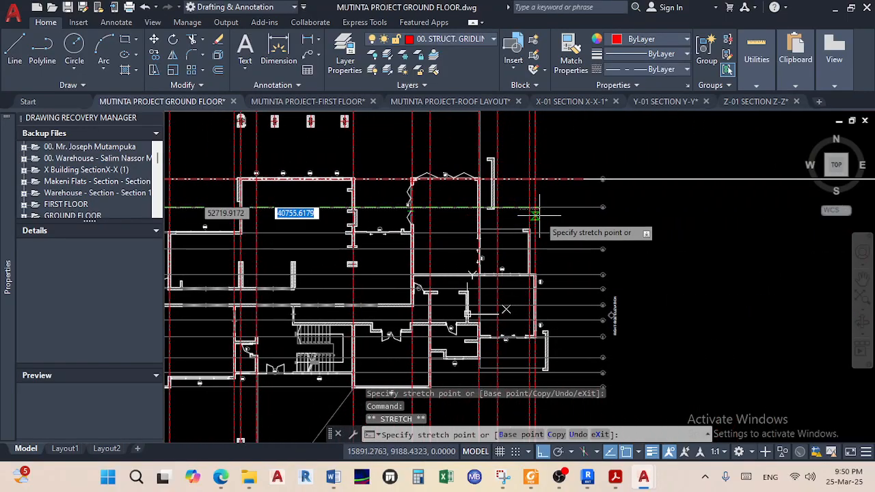
scroll(567, 215, "up", 2)
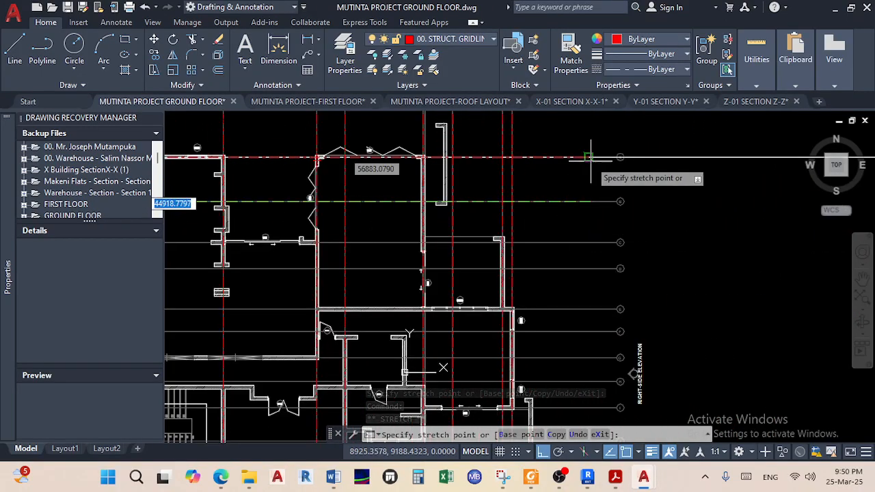
left_click(588, 202)
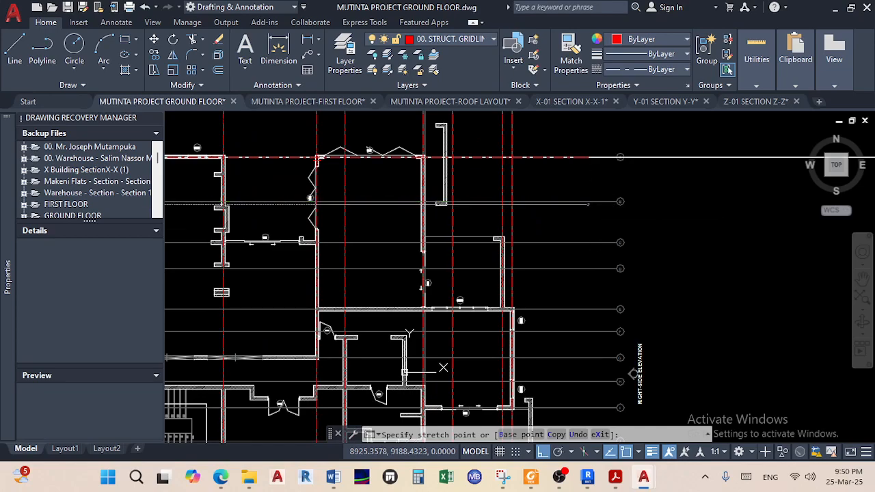
Draw a line starting near the right-hand A bubble and finish it
left_click(21, 51)
scroll(586, 152, "up", 4)
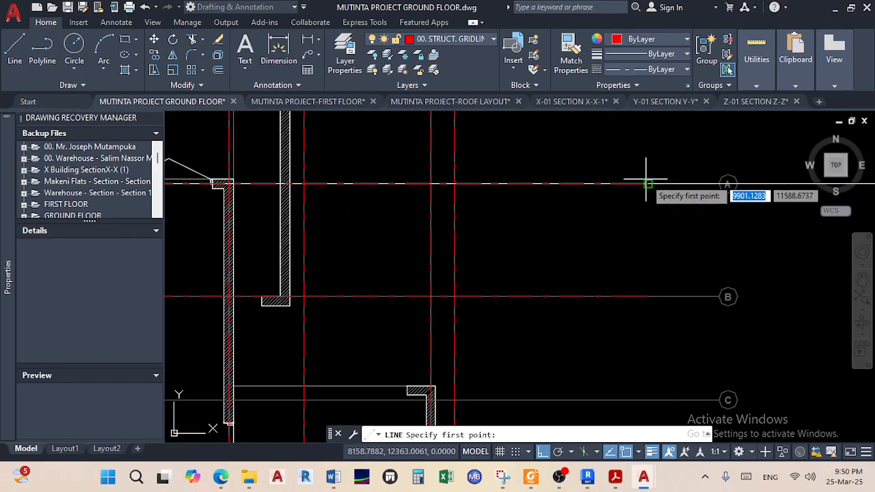
left_click(645, 183)
scroll(635, 269, "down", 5)
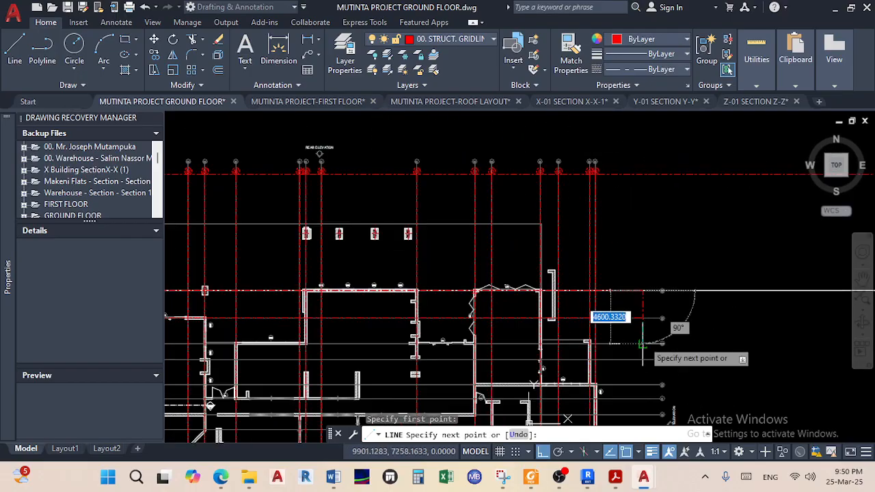
scroll(642, 343, "down", 4)
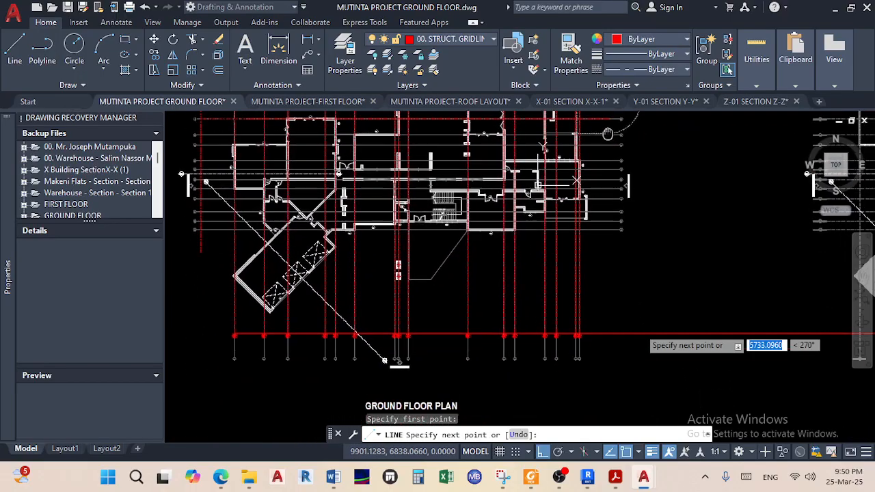
right_click(608, 266)
left_click(635, 275)
scroll(580, 283, "up", 8)
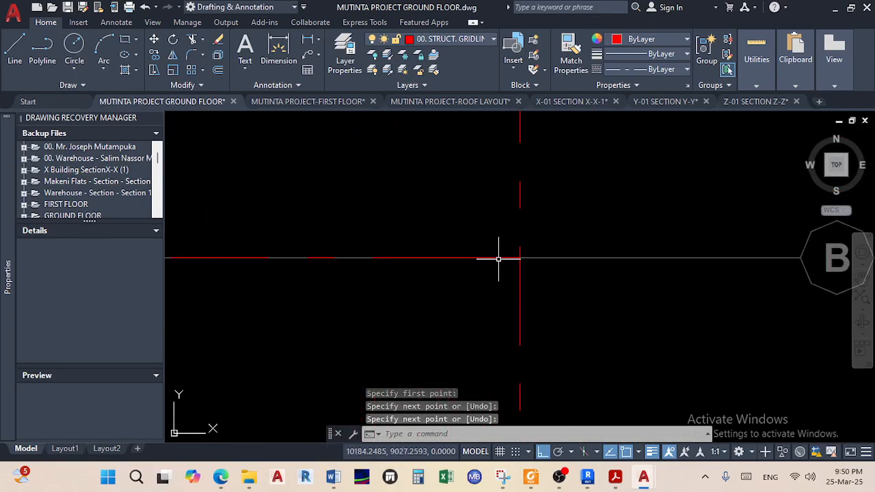
scroll(498, 266, "down", 10)
Toggle ortho and start a new gridline midway between the two wall corners
middle_click_drag(488, 275, 679, 234)
scroll(325, 169, "up", 4)
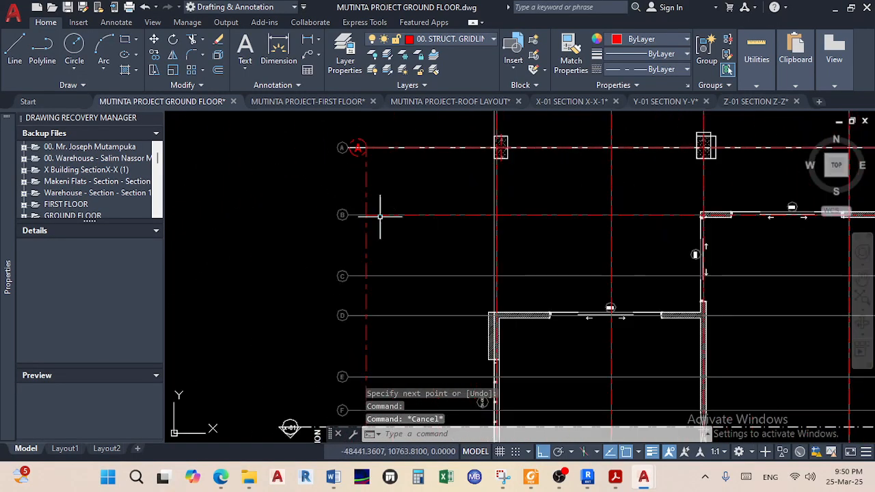
mouse_move(616, 290)
middle_mouse_down()
mouse_move(434, 275)
mouse_move(173, 217)
middle_mouse_up()
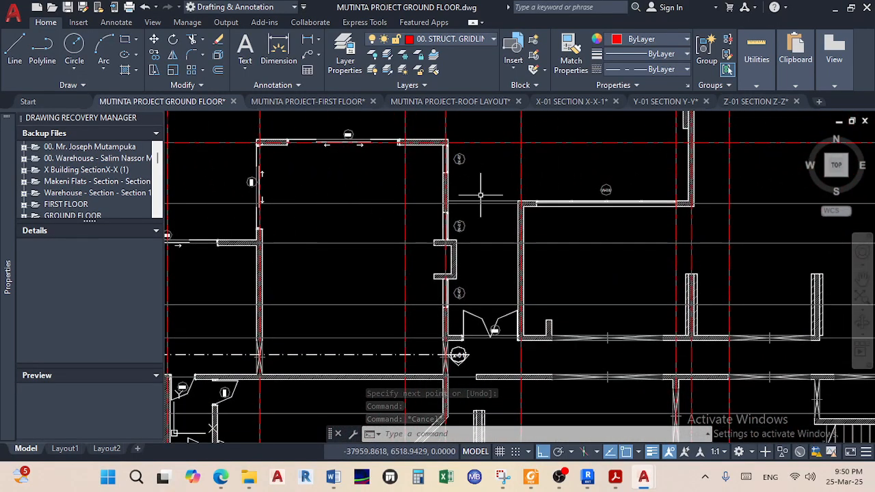
scroll(532, 202, "up", 6)
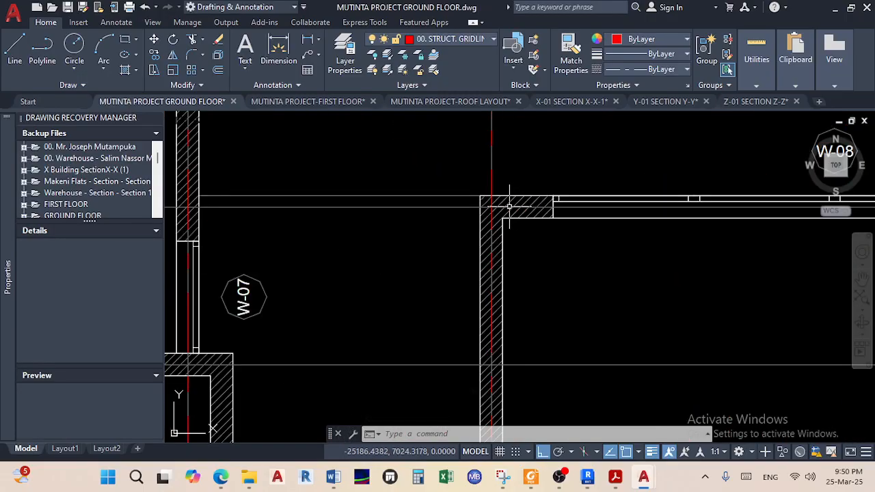
scroll(536, 195, "up", 2)
left_click(19, 60)
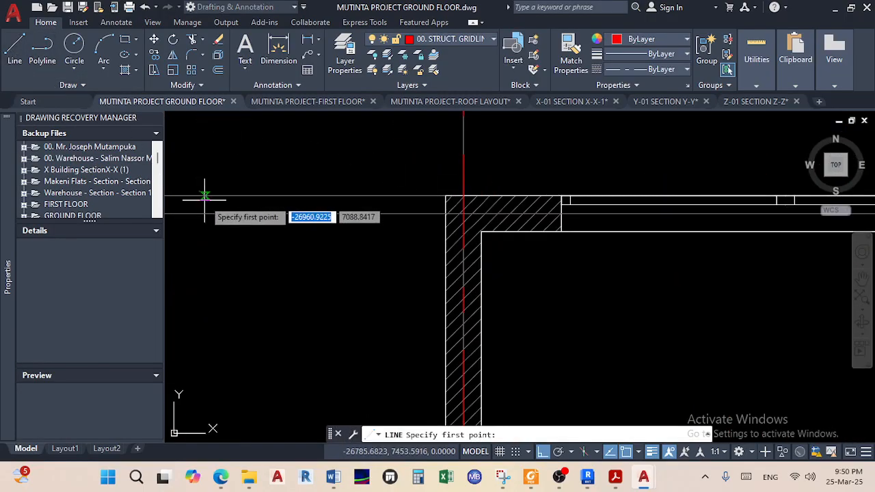
key("F8")
right_click(220, 226, "shift")
left_click(280, 170)
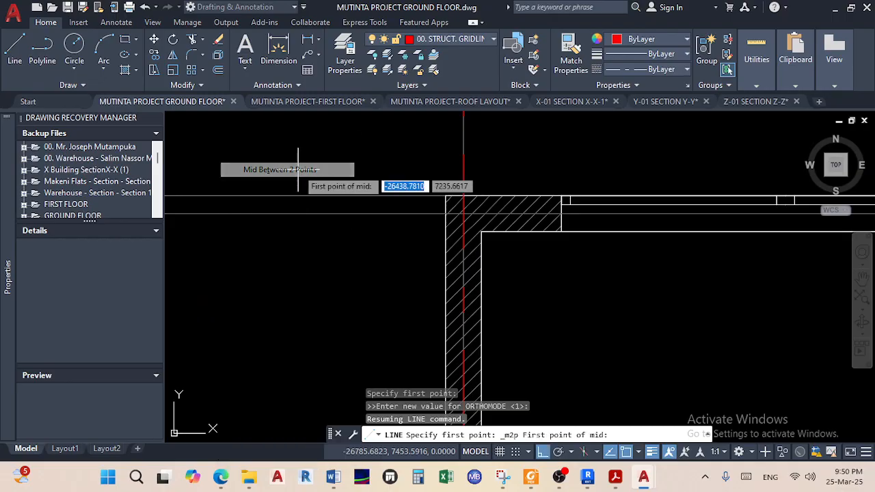
scroll(574, 245, "up", 2)
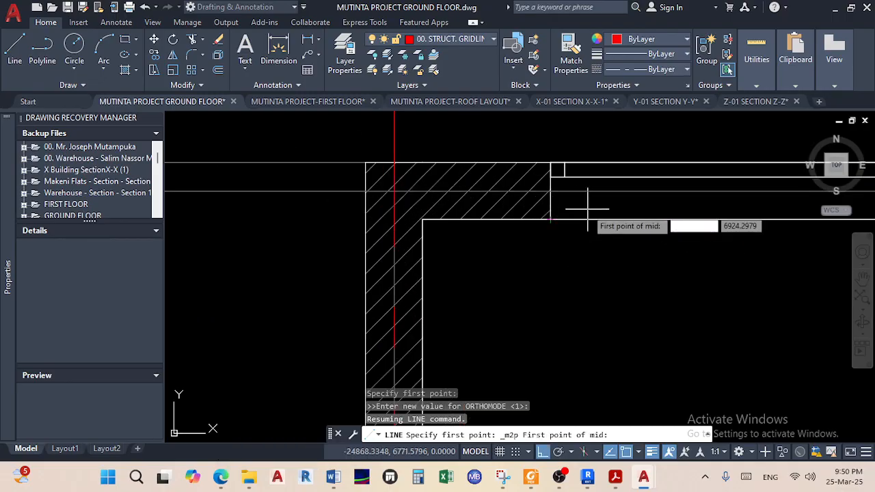
left_click(552, 219)
left_click(550, 163)
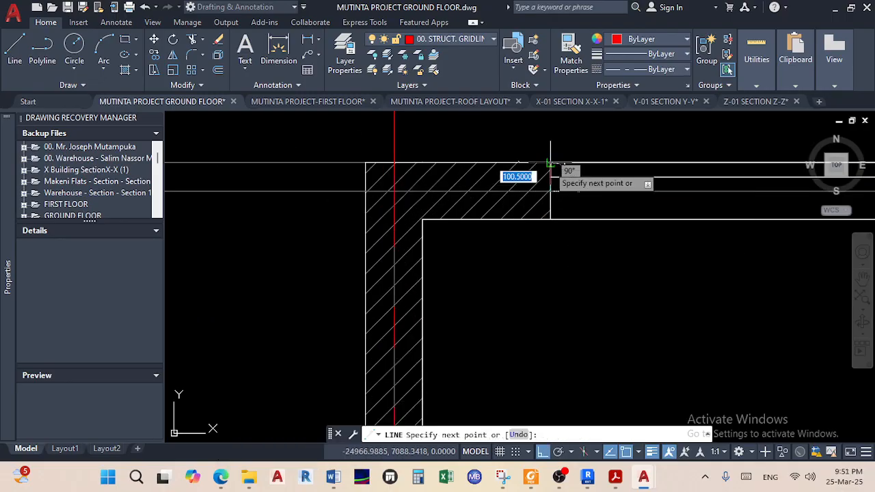
Draw the row C gridline leftward from that midpoint and end it
scroll(420, 220, "down", 8)
middle_click_drag(576, 233, 660, 236)
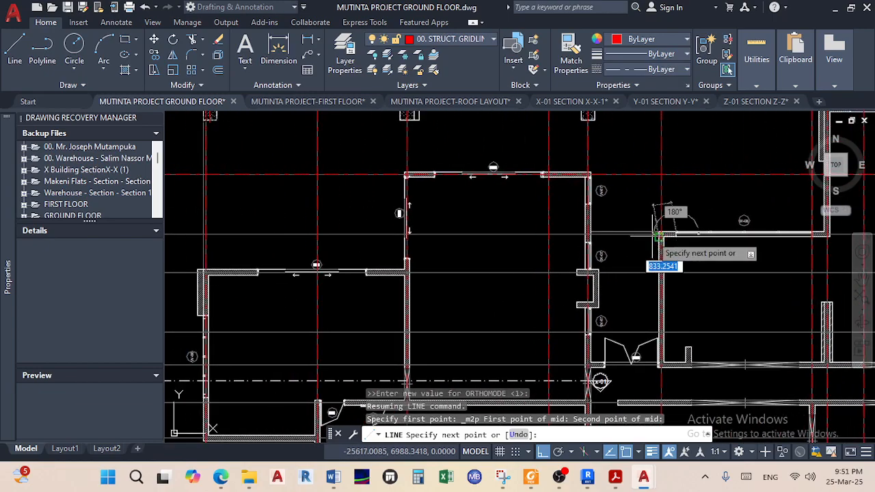
scroll(427, 254, "down", 4)
middle_click_drag(413, 254, 540, 248)
scroll(409, 235, "up", 2)
scroll(409, 235, "up", 6)
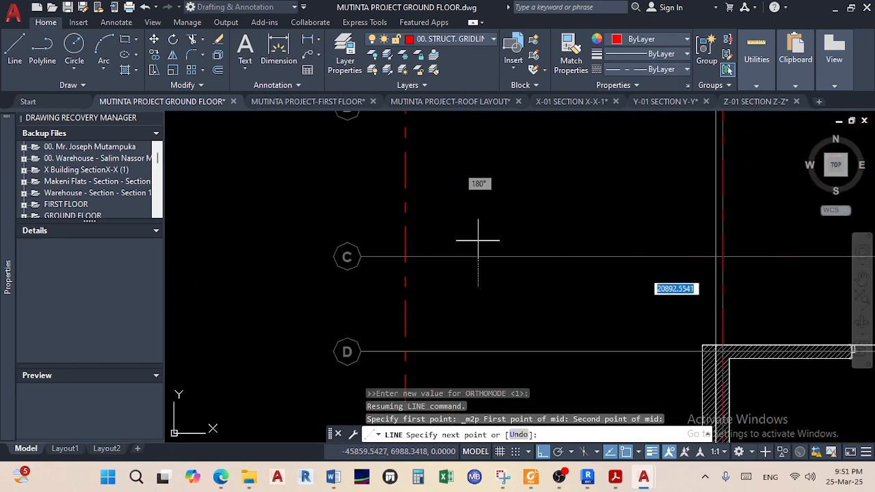
right_click(460, 265)
left_click(507, 274)
Grip-stretch the row C gridline's right end out to the C bubble
left_click(512, 266)
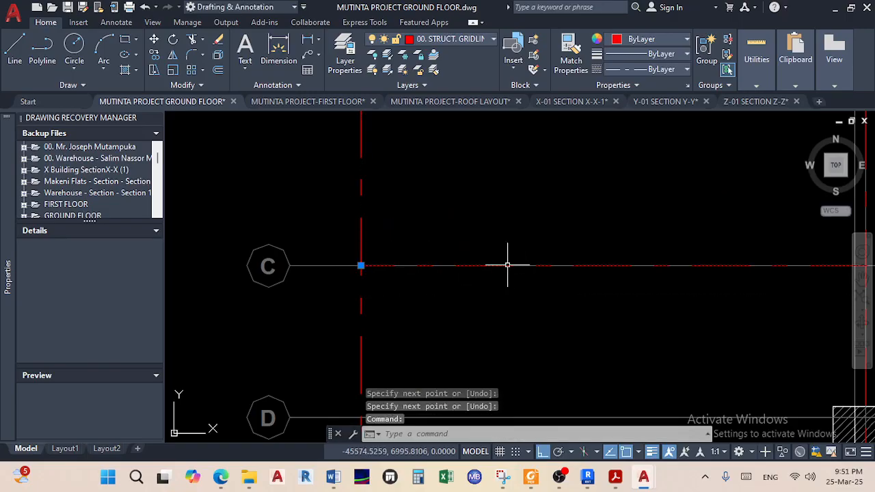
scroll(526, 270, "down", 8)
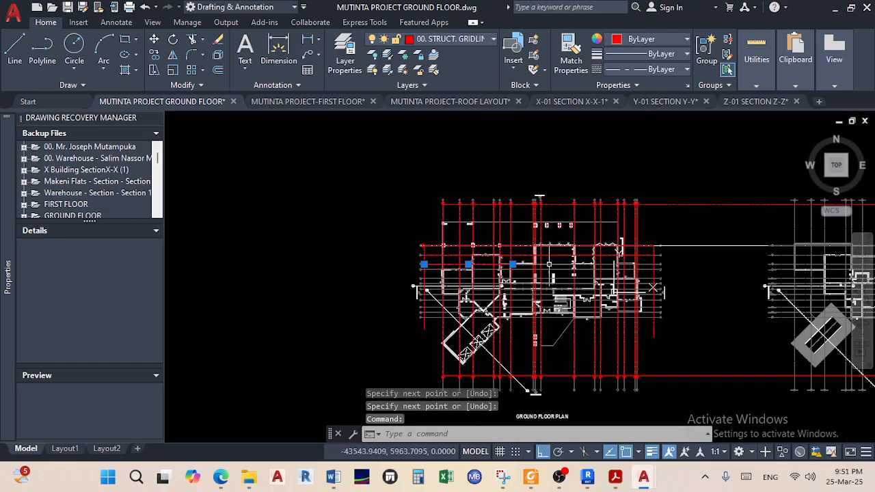
scroll(526, 267, "up", 6)
left_click(472, 255)
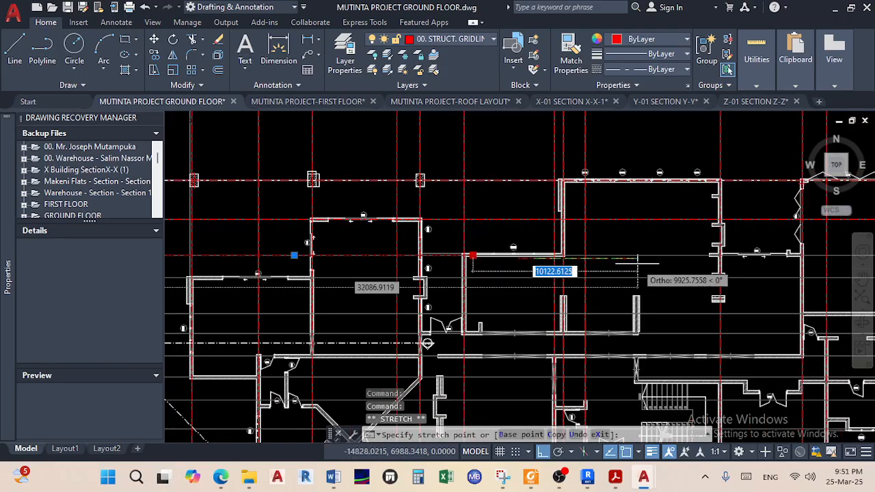
scroll(642, 266, "down", 5)
scroll(591, 249, "up", 8)
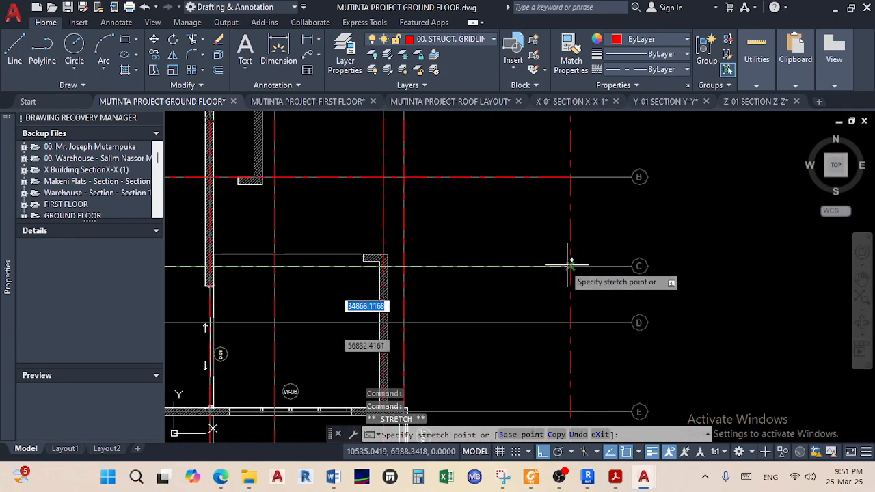
left_click(570, 266)
scroll(623, 273, "down", 6)
middle_click_drag(623, 273, 702, 255)
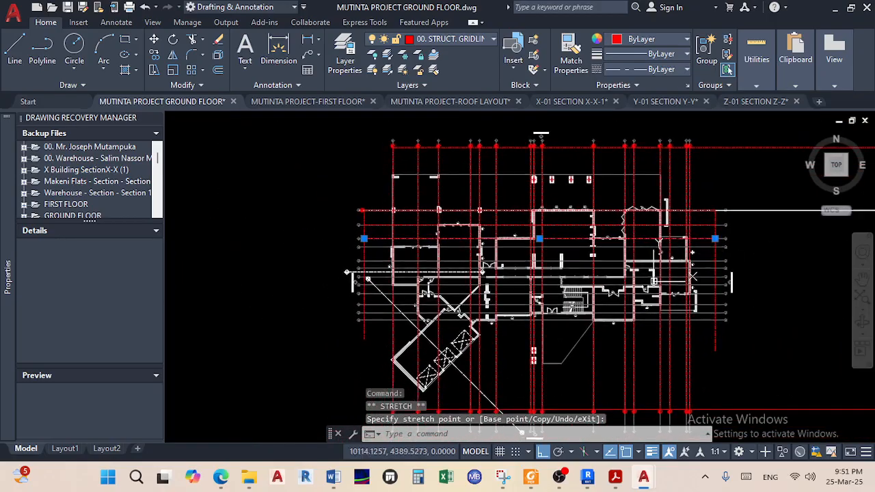
scroll(413, 255, "up", 8)
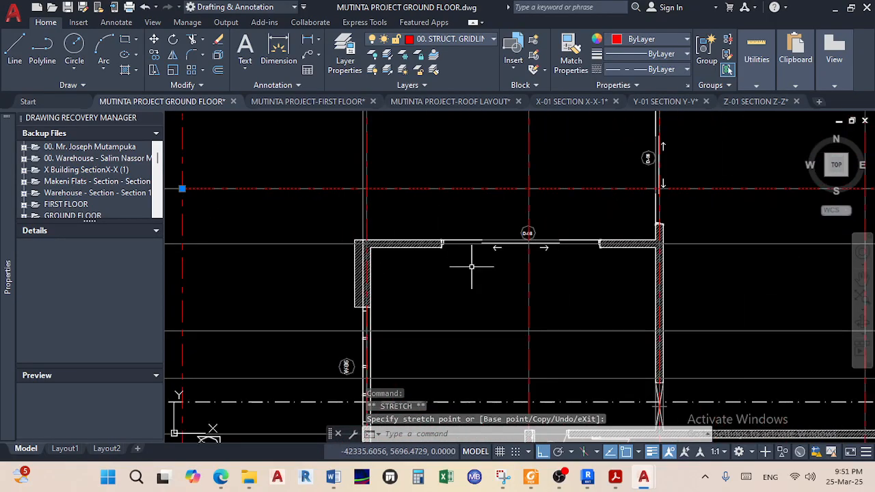
scroll(412, 258, "up", 5)
mouse_move(540, 282)
middle_mouse_down()
mouse_move(465, 320)
mouse_move(459, 315)
middle_mouse_up()
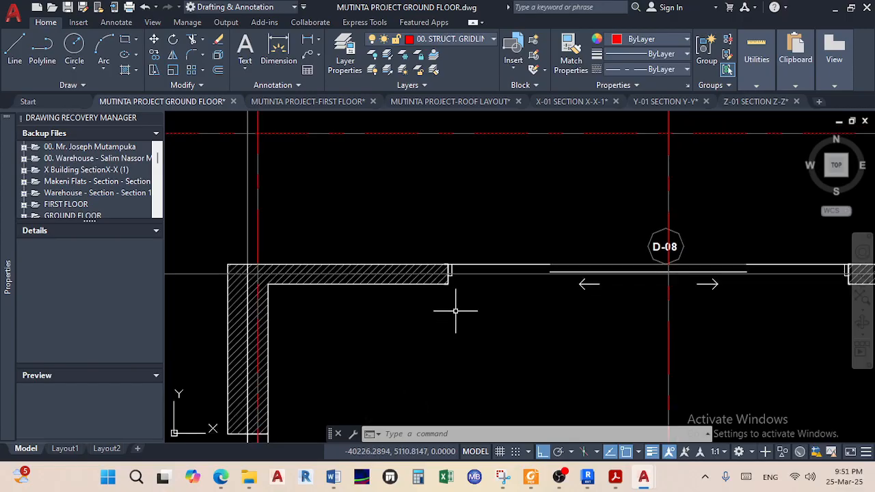
left_click(14, 53)
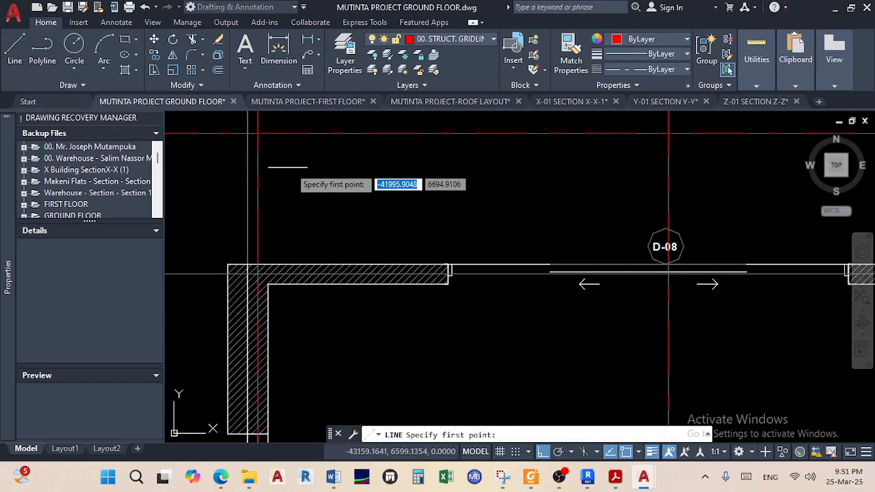
Start a new line midway between the wall's bottom and top corners
right_click(363, 184, "shift")
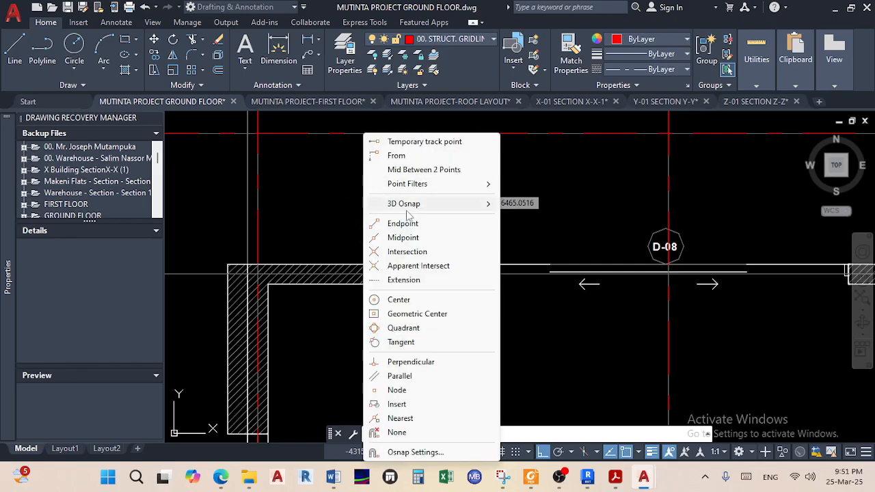
left_click(445, 170)
scroll(437, 273, "up", 5)
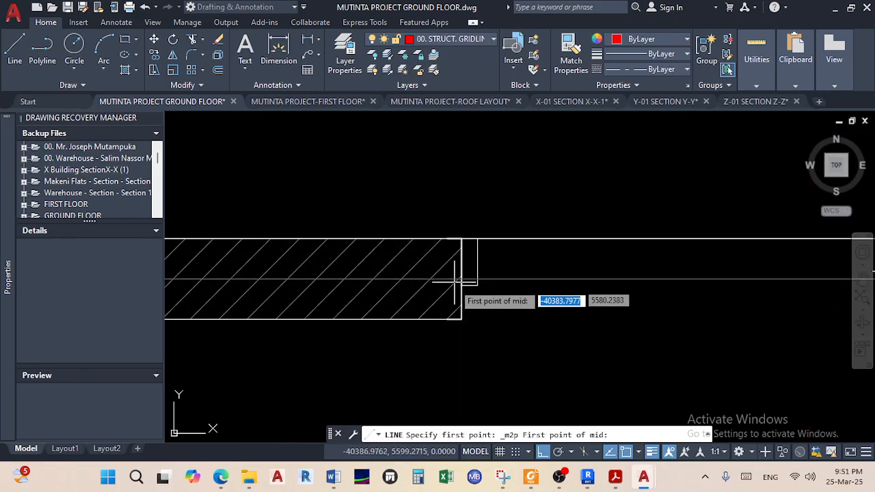
scroll(461, 319, "up", 2)
left_click(460, 319)
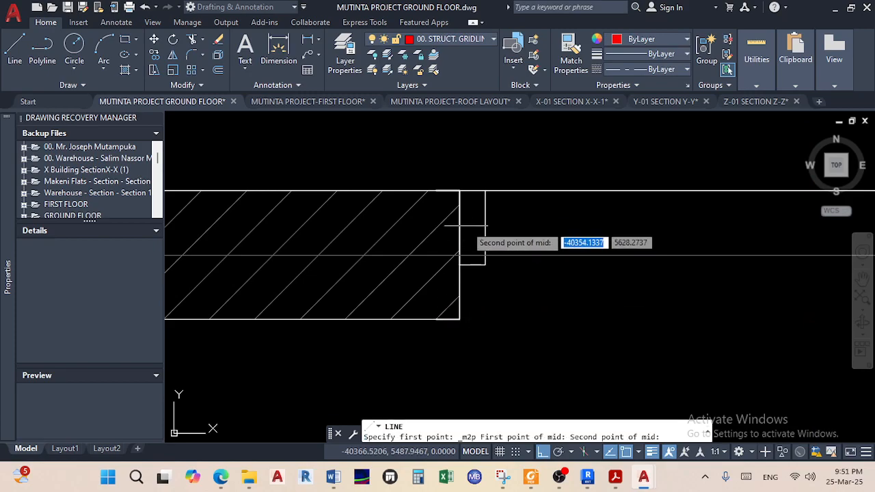
left_click(460, 191)
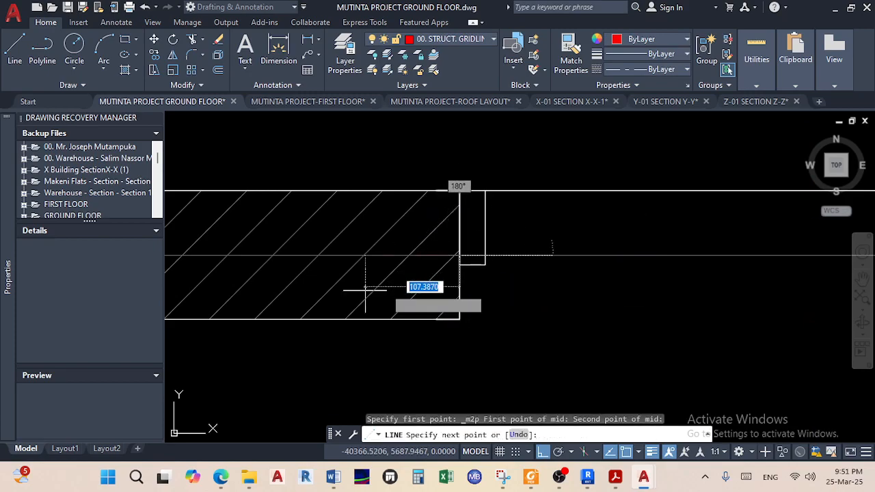
scroll(261, 256, "down", 4)
scroll(260, 260, "down", 6)
Draw the row D gridline left to the left vertical gridline and finish it
middle_click_drag(260, 260, 536, 266)
middle_click_drag(311, 263, 445, 270)
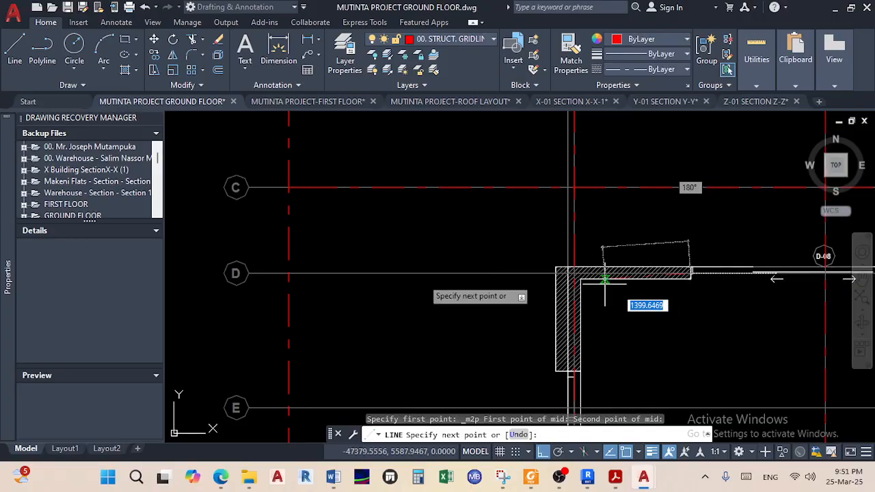
scroll(283, 272, "up", 2)
scroll(282, 273, "up", 2)
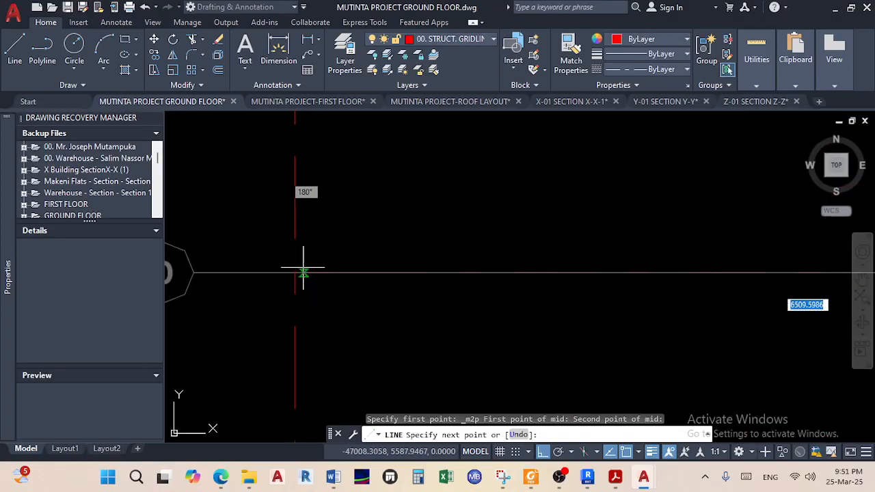
left_click(295, 273)
right_click(365, 295)
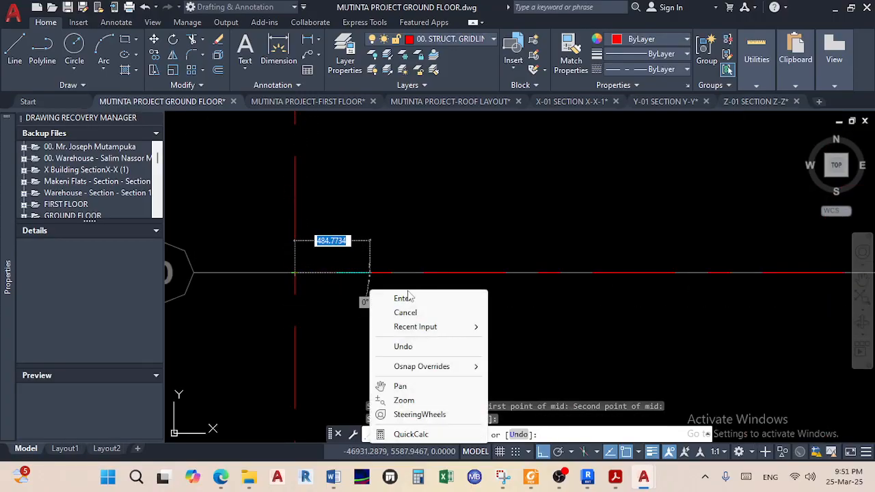
left_click(422, 299)
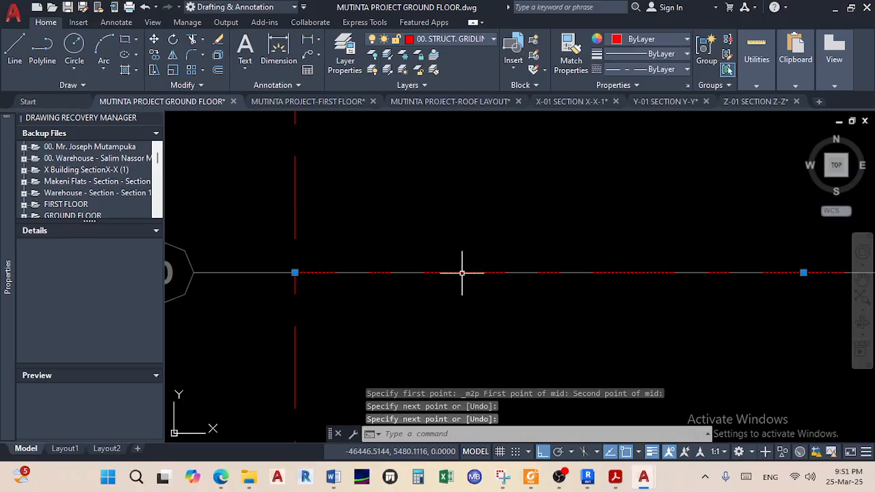
Stretch the row D line's right end near D-08 toward the D bubble
scroll(538, 295, "down", 3)
middle_click_drag(539, 296, 209, 287)
scroll(366, 281, "up", 3)
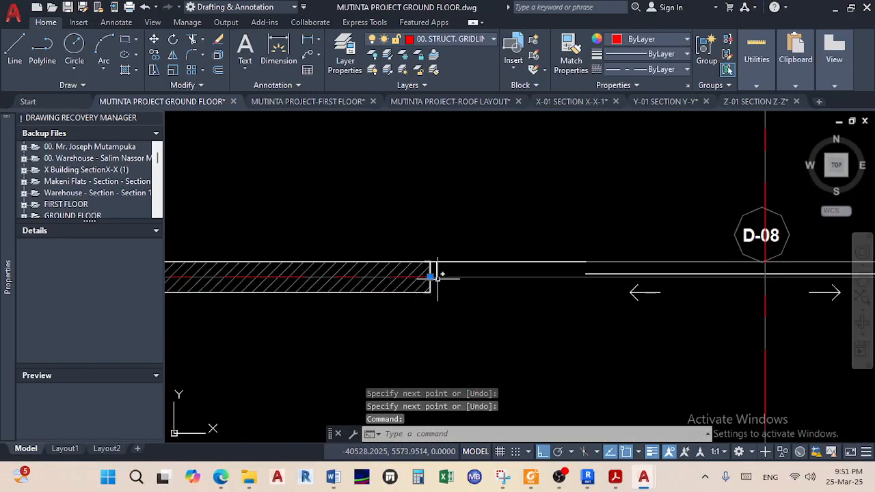
left_click(430, 277)
scroll(229, 275, "down", 5)
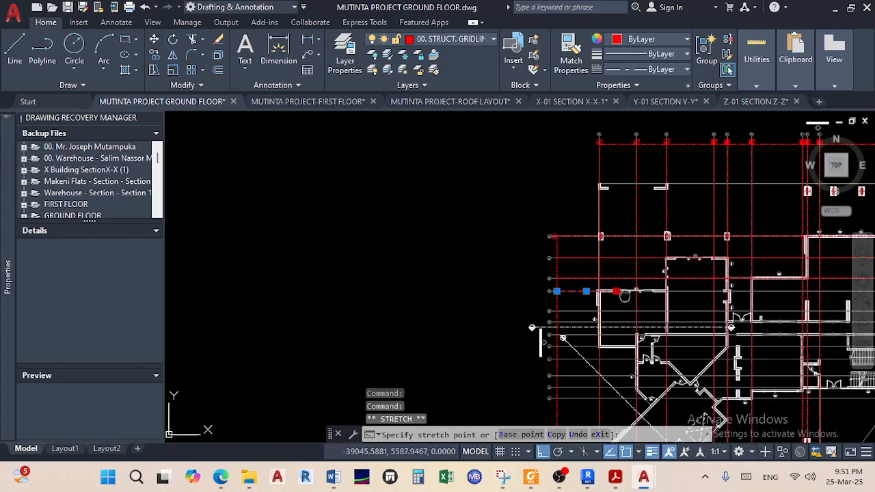
scroll(608, 294, "up", 4)
scroll(673, 299, "down", 2)
middle_click_drag(674, 300, 598, 299)
scroll(655, 300, "up", 4)
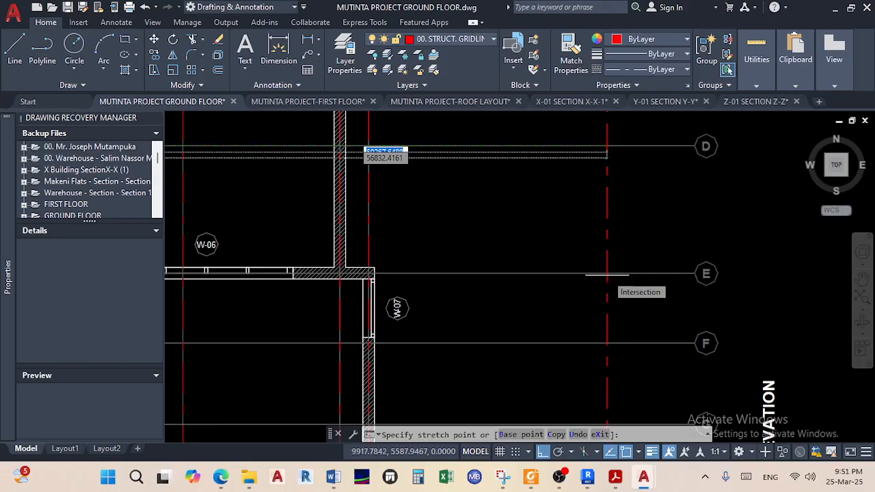
scroll(607, 273, "up", 3)
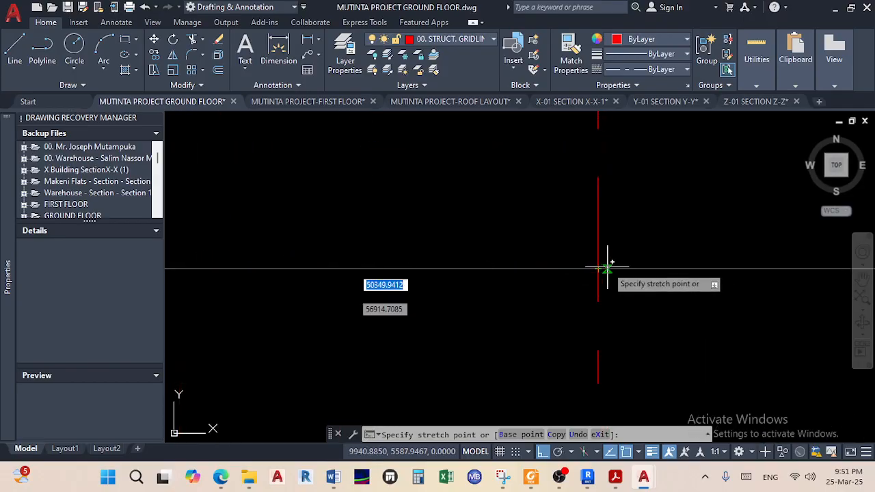
scroll(553, 289, "down", 5)
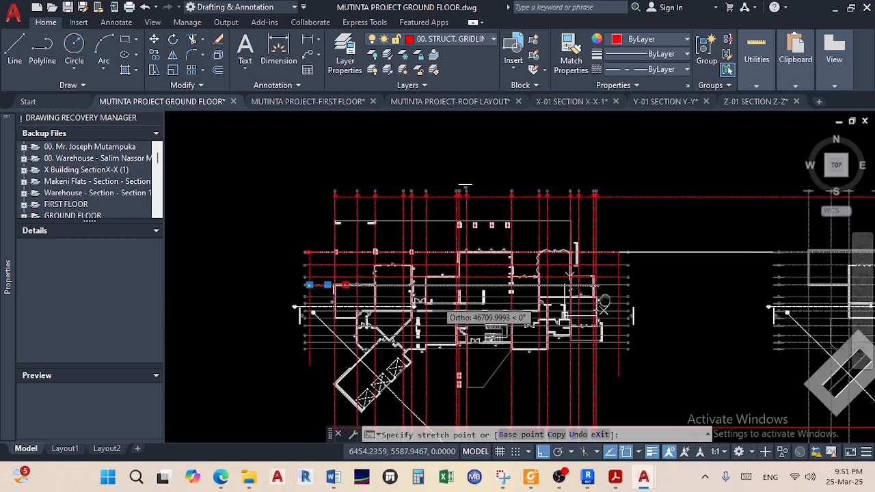
scroll(300, 294, "up", 4)
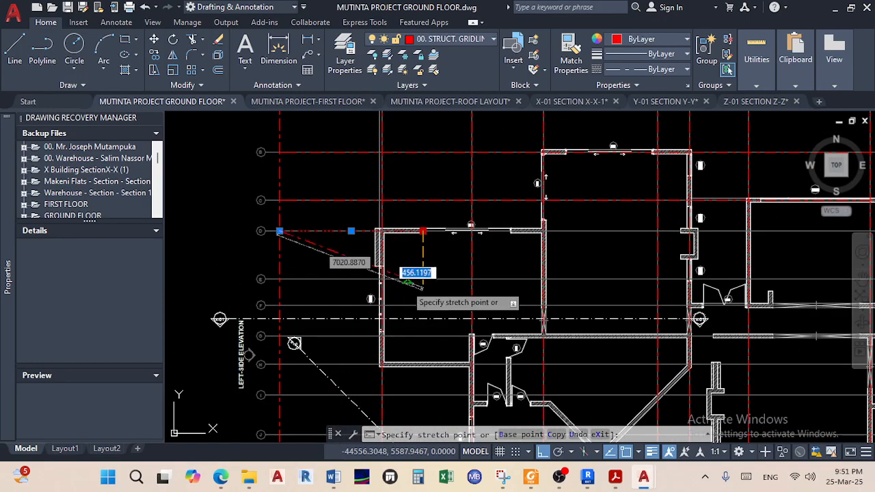
scroll(721, 236, "down", 5)
Pan and zoom across the plan to the wall corner by door D-04
middle_click_drag(723, 234, 249, 268)
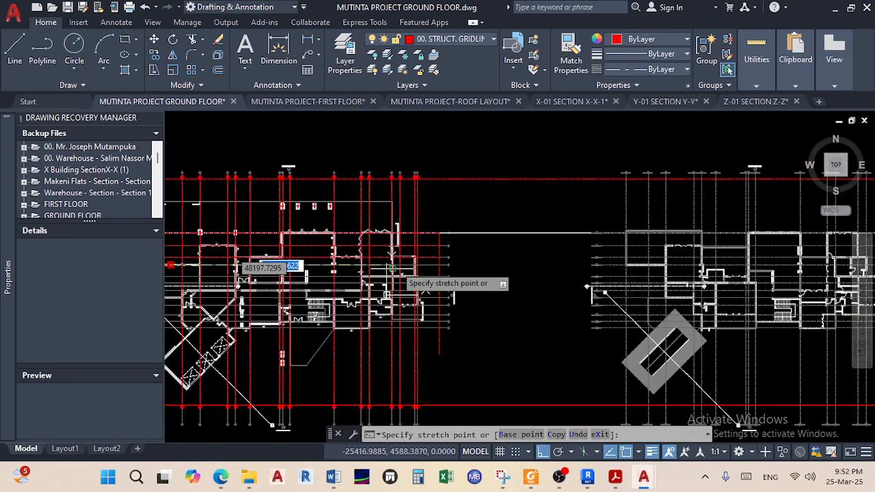
scroll(406, 268, "up", 5)
scroll(552, 253, "up", 6)
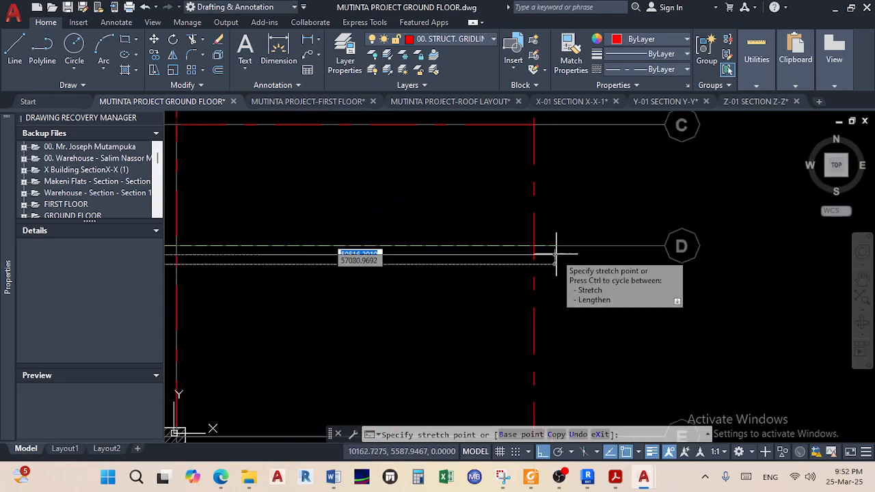
scroll(519, 290, "down", 6)
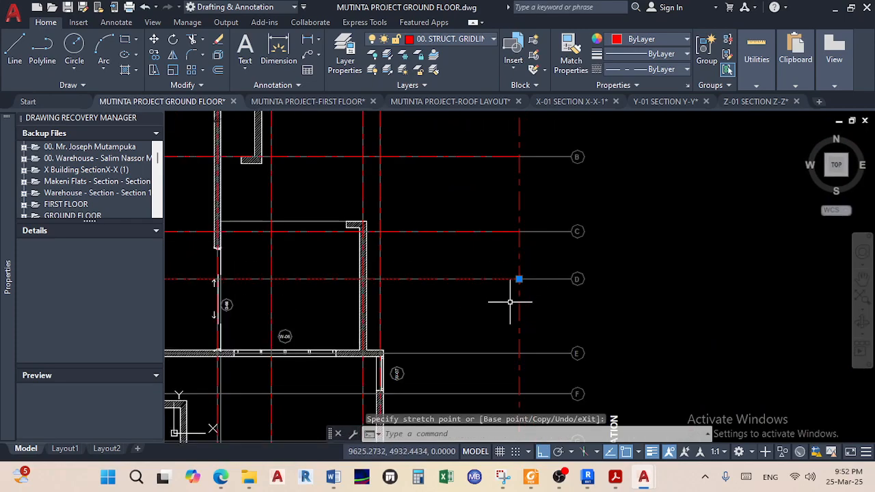
middle_click_drag(455, 345, 731, 319)
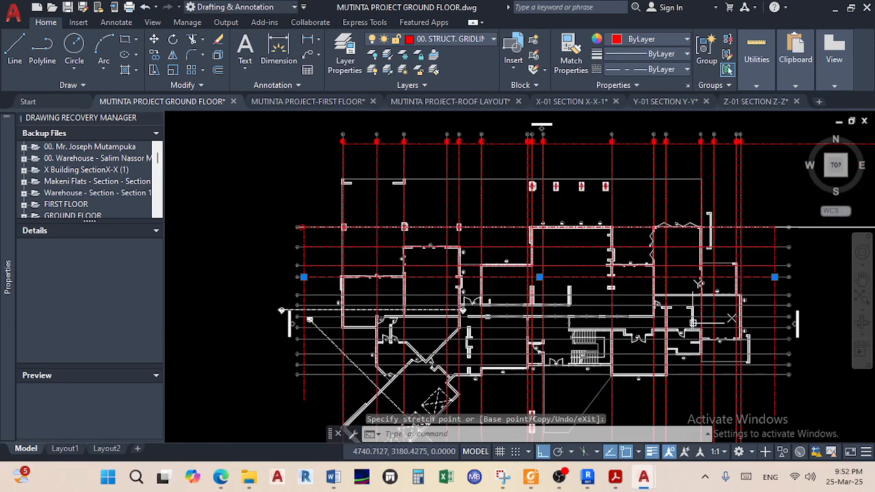
scroll(250, 306, "up", 6)
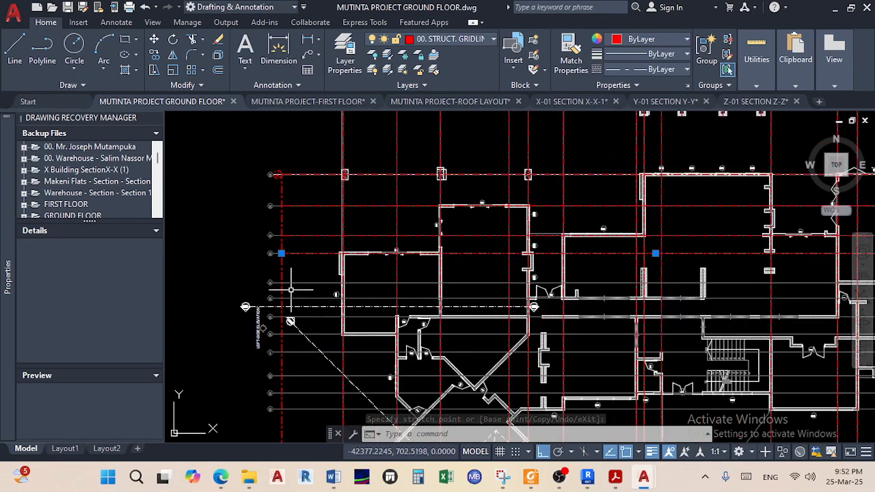
scroll(353, 296, "down", 2)
mouse_move(584, 314)
middle_mouse_down()
mouse_move(274, 298)
mouse_move(106, 271)
middle_mouse_up()
scroll(269, 271, "down", 2)
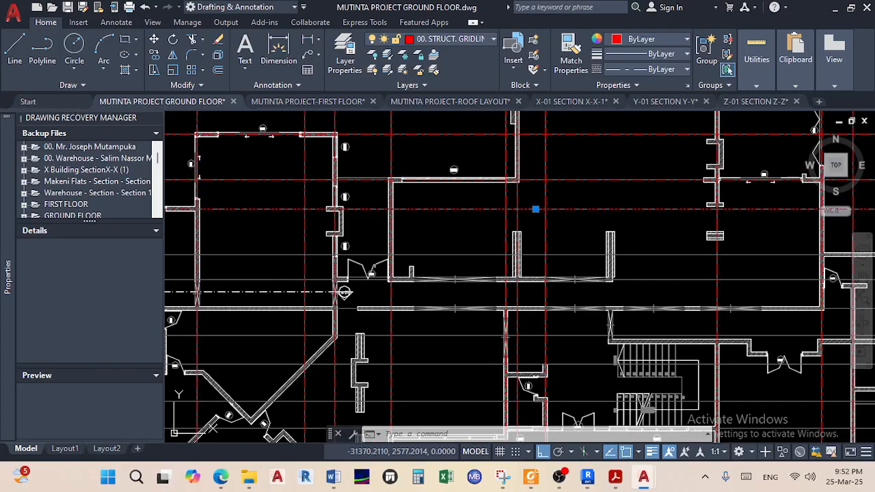
middle_click_drag(603, 255, 368, 248)
scroll(604, 247, "up", 6)
mouse_move(550, 259)
middle_mouse_down()
mouse_move(498, 268)
mouse_move(264, 264)
mouse_move(328, 258)
middle_mouse_up()
scroll(471, 268, "down", 4)
scroll(328, 259, "up", 5)
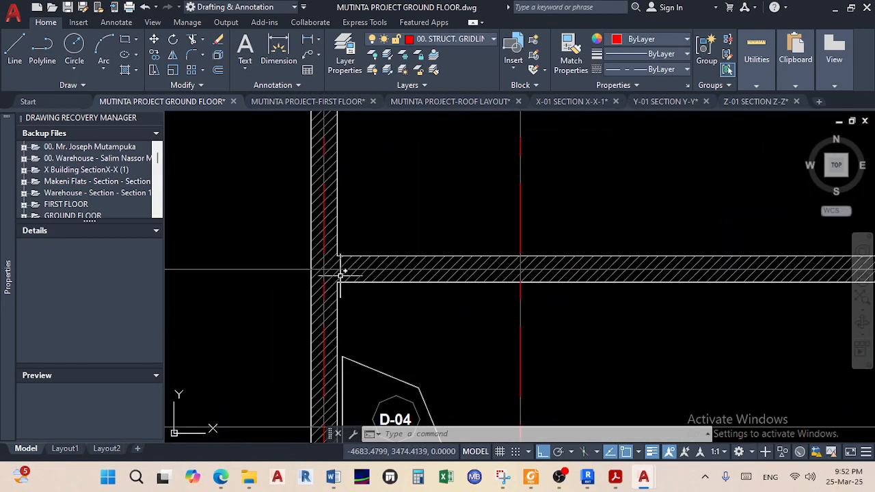
Draw the row E line from the wall's mid-point by door D-04 right to the vertical gridline
left_click(15, 55)
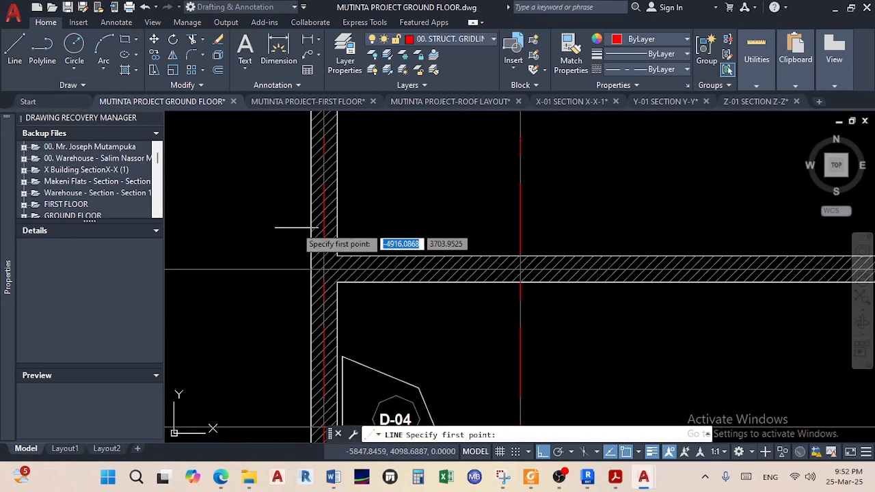
right_click(261, 207, "shift")
left_click(321, 170)
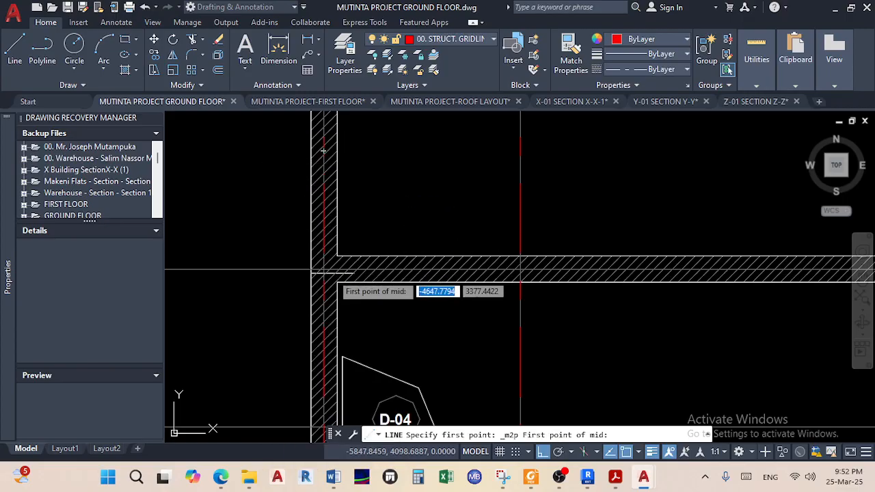
scroll(338, 267, "up", 2)
left_click(337, 285)
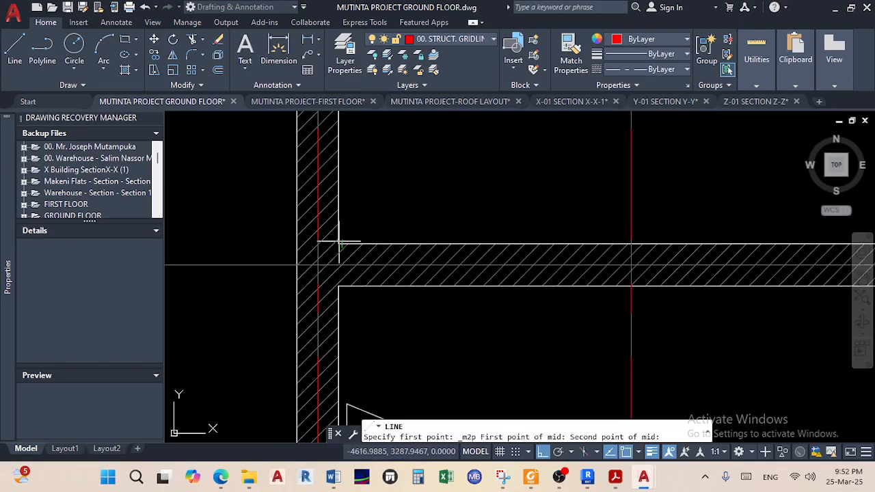
left_click(339, 244)
scroll(516, 263, "down", 5)
scroll(517, 263, "down", 3)
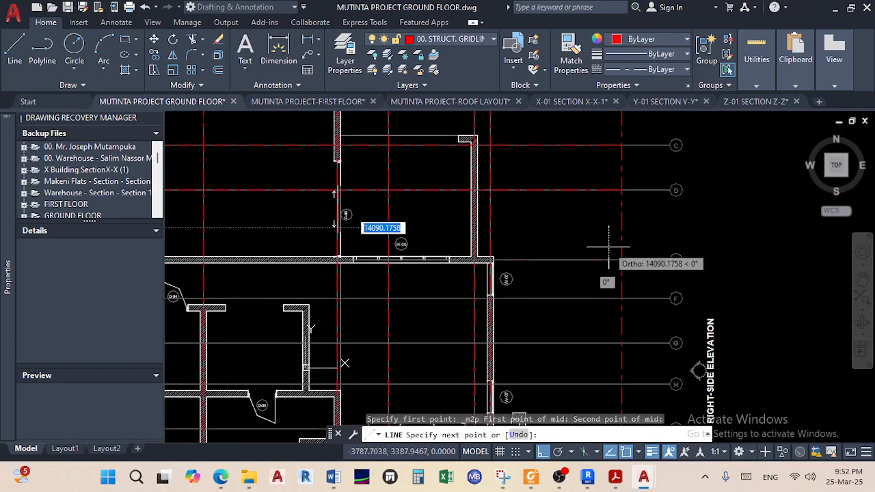
scroll(615, 258, "up", 5)
left_click(655, 265)
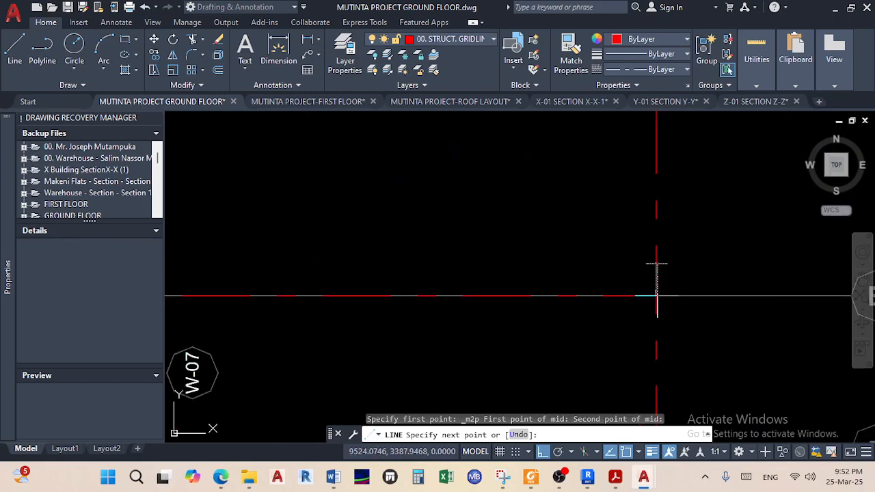
right_click(611, 157)
left_click(639, 164)
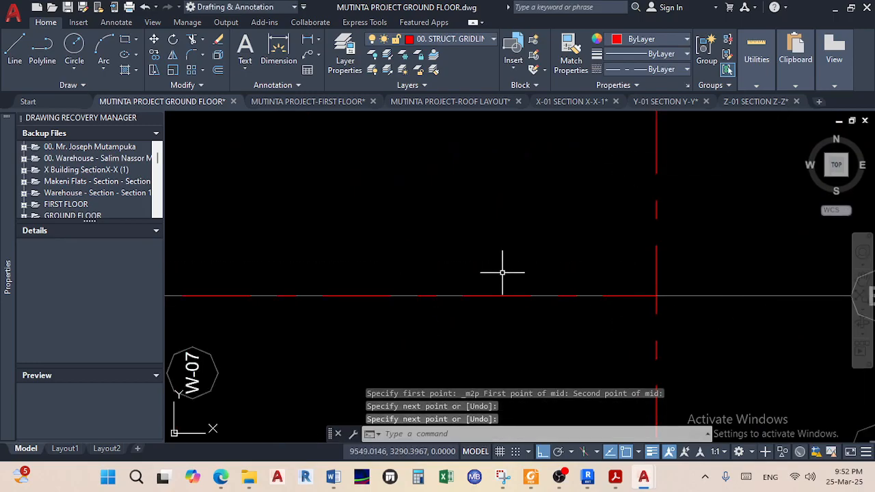
Grip-stretch the row E line's left end to the gridline beside bubble E
left_click(482, 295)
scroll(465, 291, "down", 4)
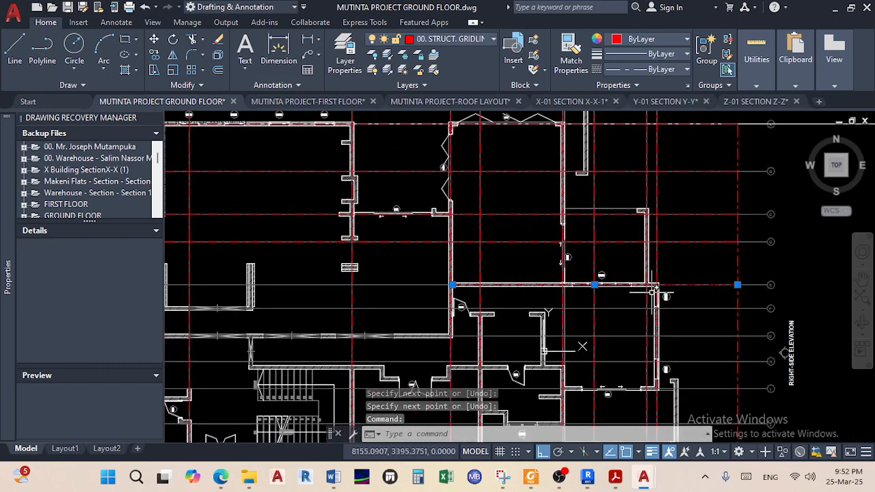
scroll(455, 284, "up", 6)
left_click(433, 283)
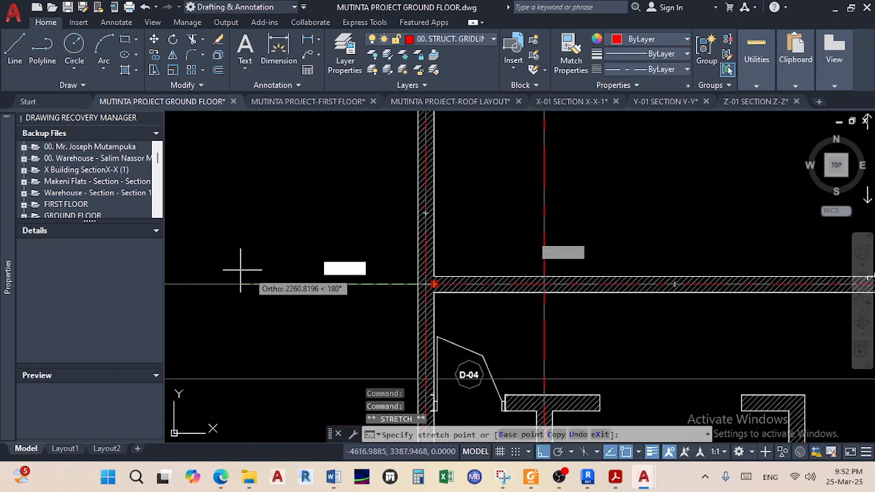
scroll(259, 280, "down", 5)
middle_click_drag(473, 292, 585, 287)
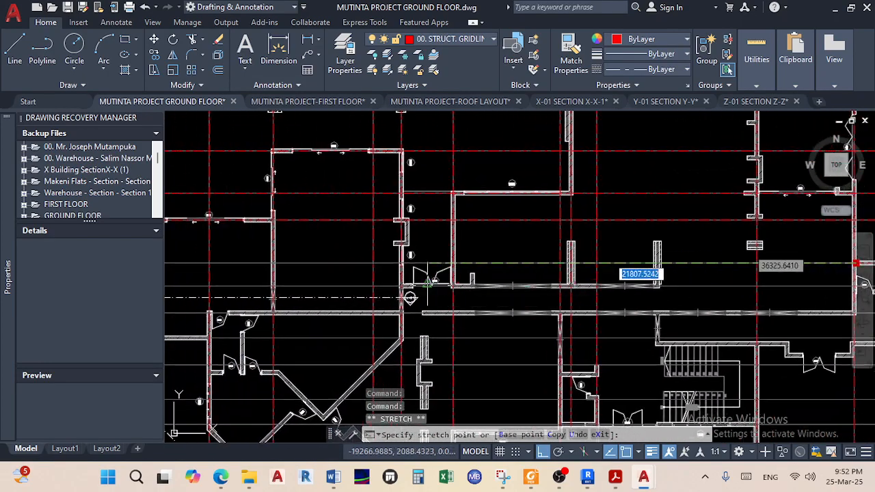
middle_click_drag(427, 283, 645, 276)
scroll(262, 256, "up", 5)
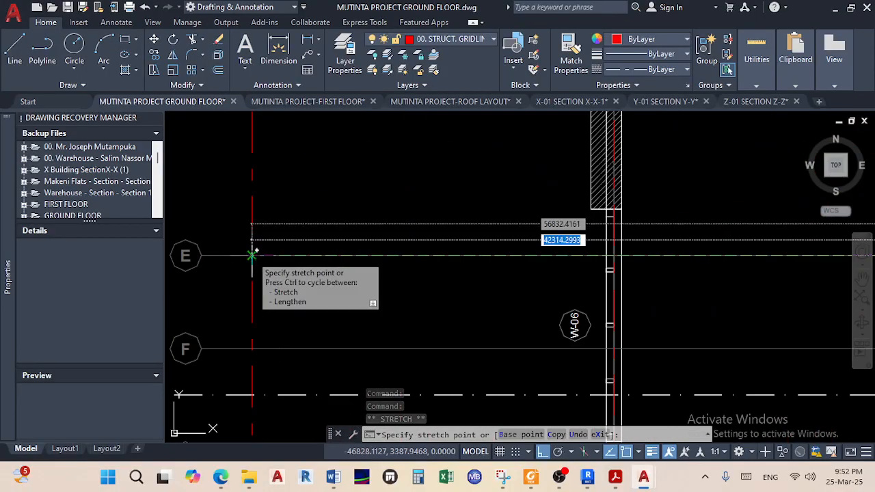
left_click(252, 255)
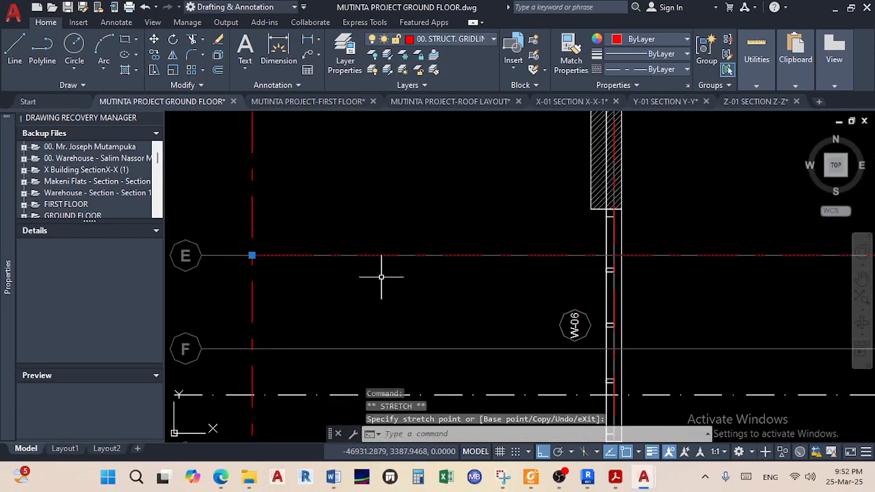
key("Escape")
Pan over the wider plan toward the gridline F area
scroll(384, 271, "down", 5)
middle_click_drag(622, 281, 593, 254)
scroll(304, 249, "up", 6)
scroll(300, 249, "down", 4)
middle_click_drag(416, 258, 240, 254)
scroll(513, 267, "up", 8)
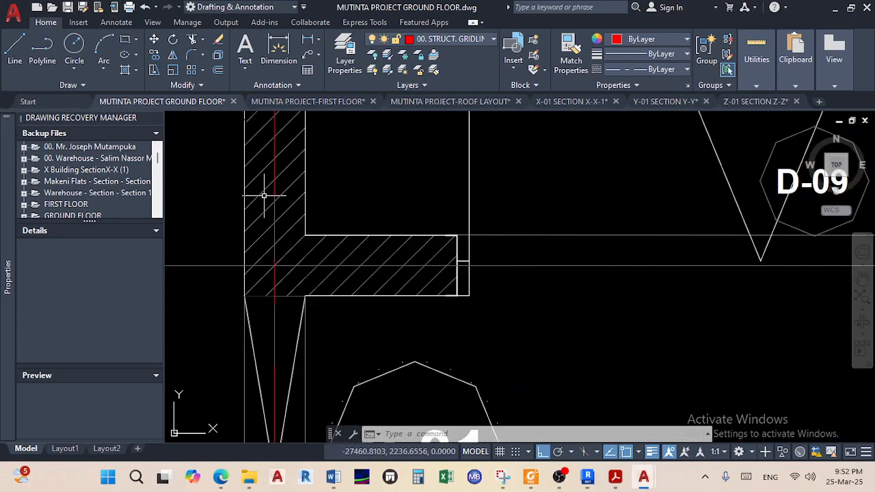
Draw a gridline from the midpoint between the wall corners near door D-09 to the gridline beside bubble F
left_click(14, 62)
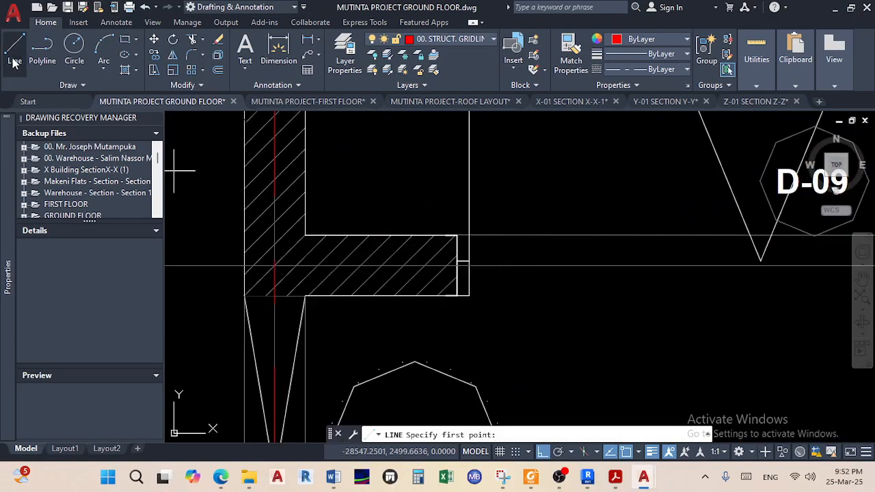
right_click(383, 136, "shift")
left_click(427, 169)
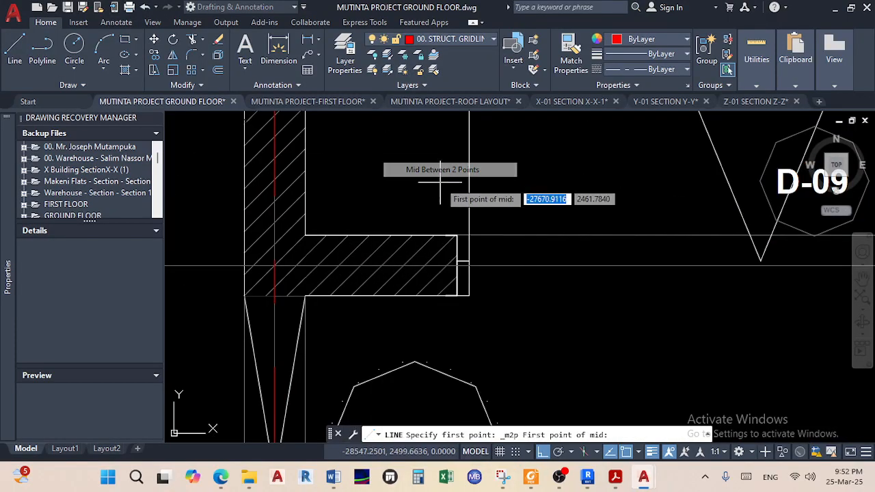
left_click(457, 236)
left_click(457, 295)
scroll(301, 273, "down", 6)
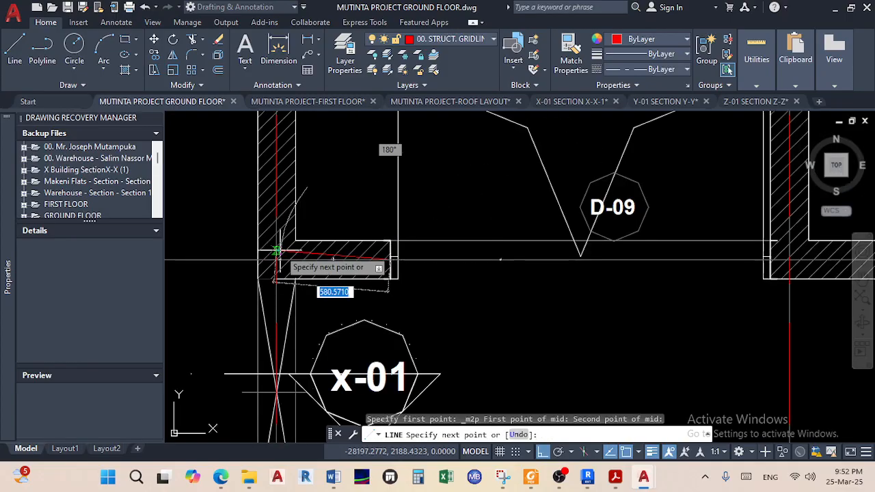
scroll(683, 269, "down", 5)
middle_click_drag(574, 280, 699, 270)
scroll(562, 255, "up", 12)
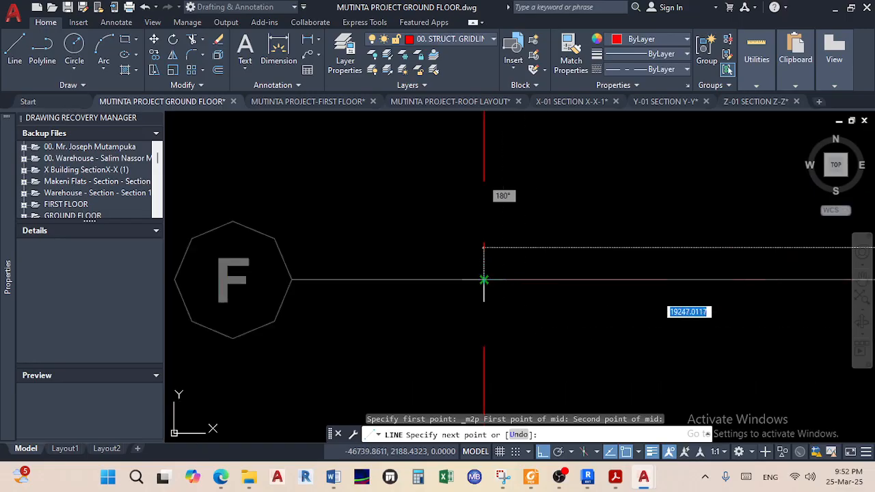
left_click(485, 279)
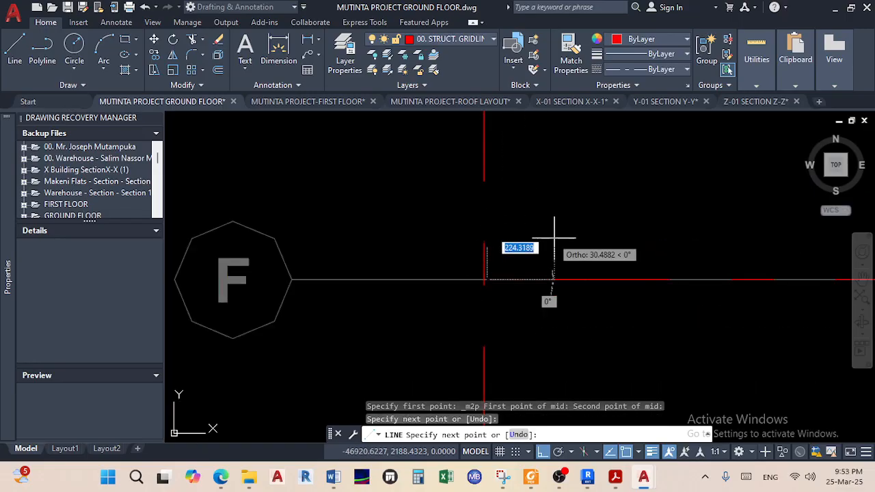
right_click(555, 239)
left_click(586, 247)
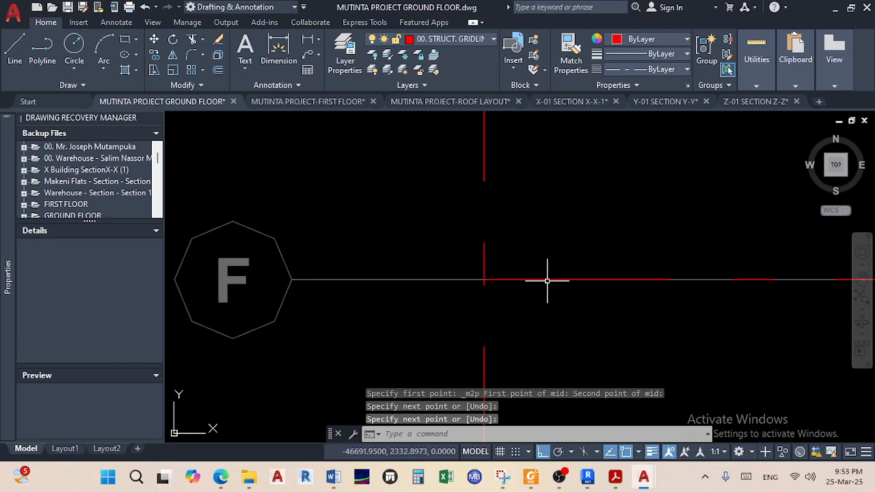
Grip-stretch the new gridline E's end across the plan toward its right-hand grid bubble
scroll(552, 279, "down", 8)
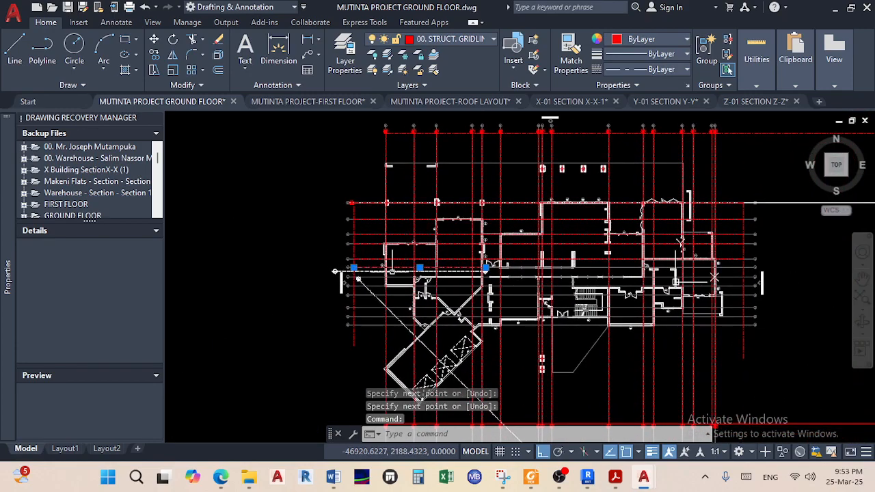
scroll(486, 268, "up", 8)
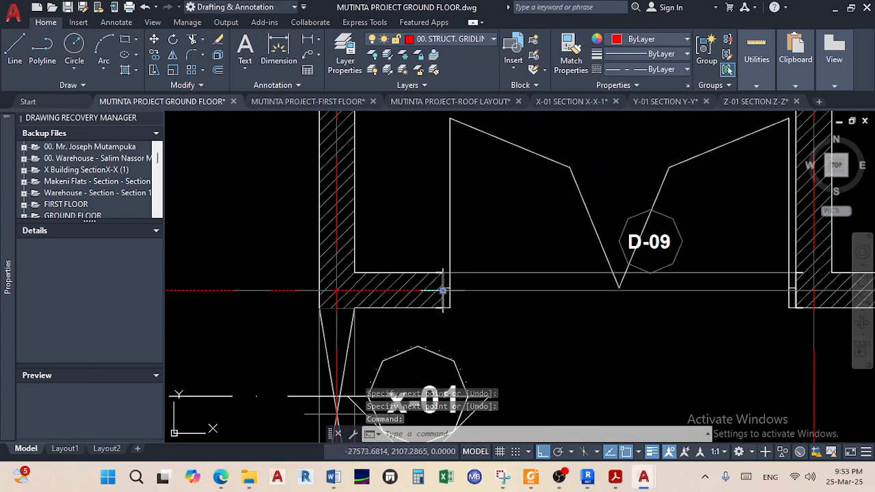
left_click(443, 290)
scroll(580, 280, "down", 6)
middle_click_drag(629, 291, 498, 286)
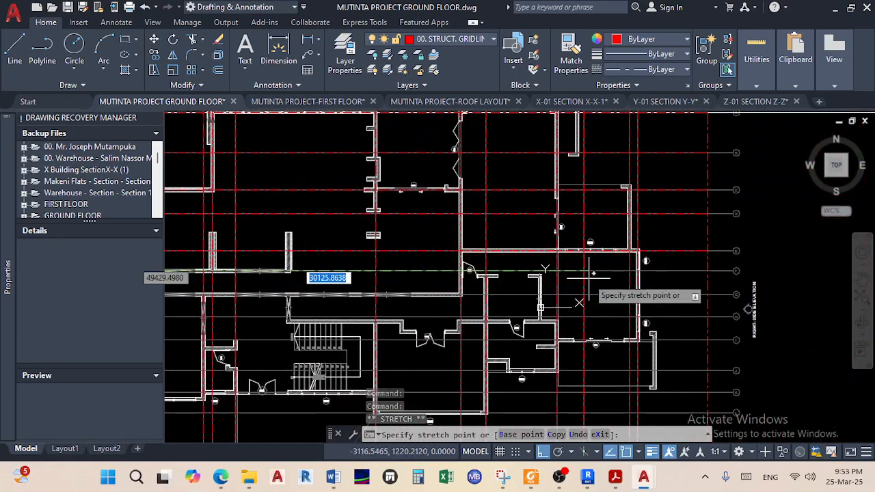
scroll(726, 290, "up", 6)
scroll(730, 280, "up", 2)
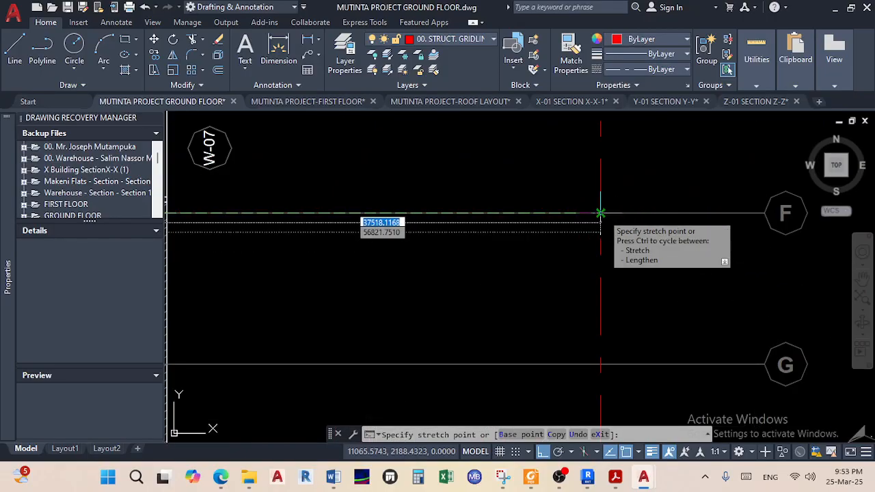
scroll(600, 213, "down", 6)
scroll(420, 246, "up", 2)
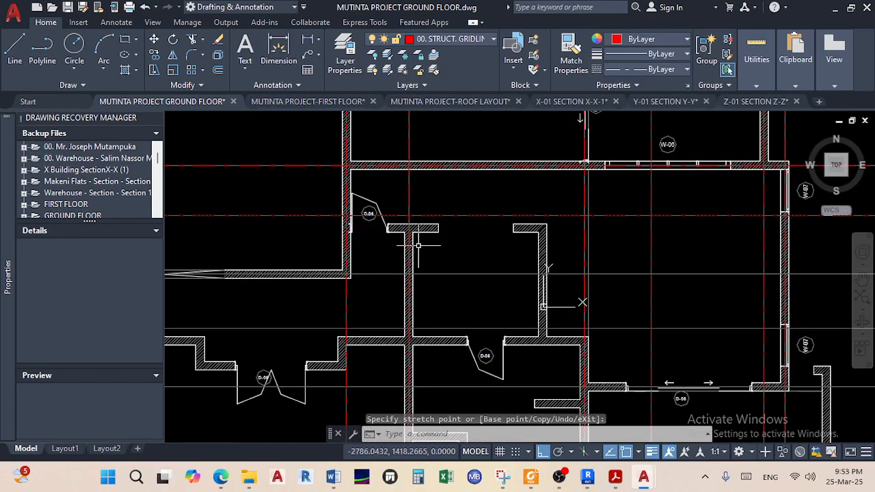
scroll(415, 241, "up", 2)
scroll(404, 231, "down", 6)
scroll(551, 264, "up", 2)
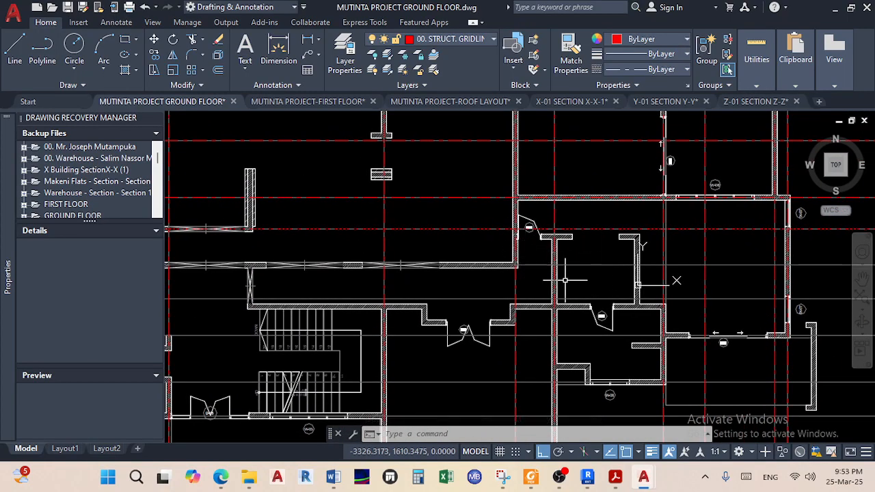
scroll(567, 277, "up", 2)
scroll(575, 265, "down", 4)
middle_click_drag(575, 266, 738, 259)
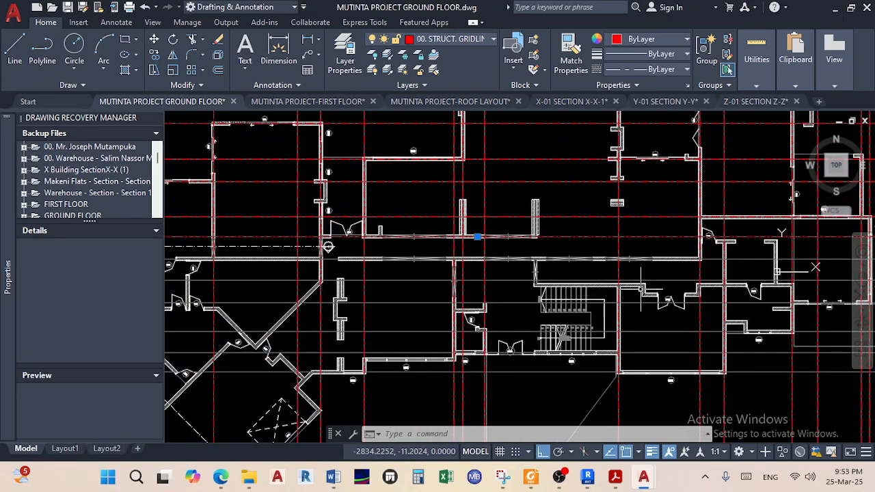
Pan up to check the top gridline bubbles 10–16, then switch to the reference PDF
middle_click_drag(636, 290, 482, 246)
scroll(590, 224, "down", 4)
middle_click_drag(591, 224, 485, 367)
scroll(552, 238, "up", 4)
middle_click_drag(498, 244, 479, 458)
scroll(434, 237, "up", 2)
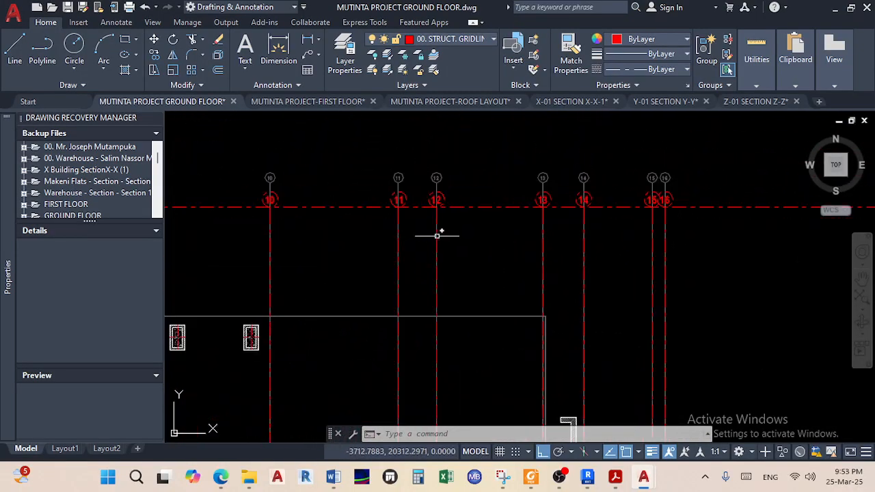
scroll(435, 235, "down", 5)
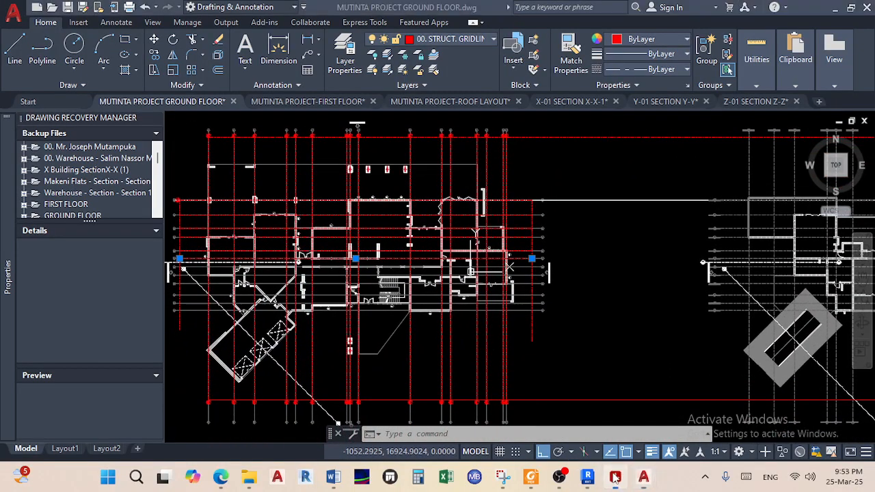
left_click(615, 476)
Zoom and pan around page 1's ground floor plan: entertainment room, bar, porch, closet and guest bedroom
scroll(538, 305, "down", 5)
scroll(522, 302, "down", 5, "ctrl")
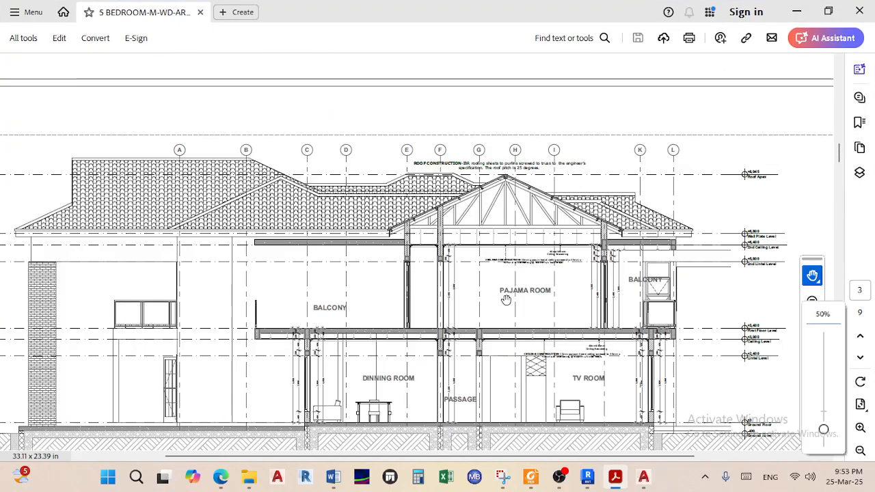
scroll(499, 290, "up", 4)
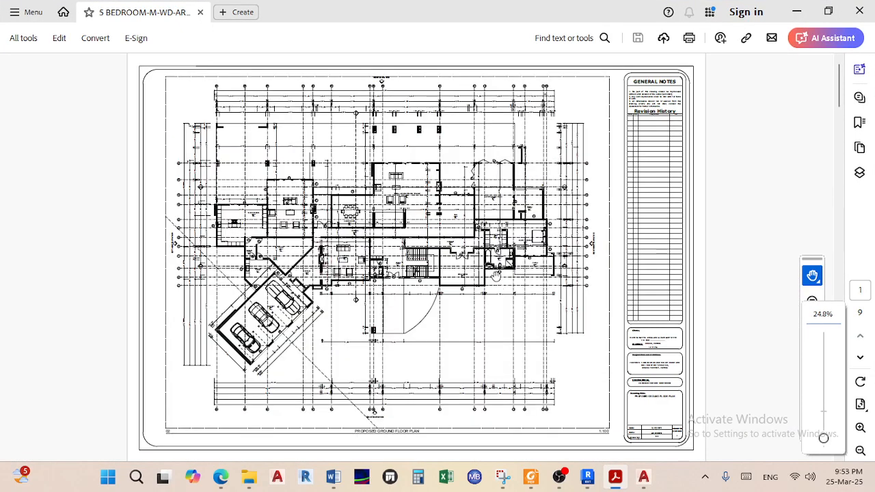
scroll(494, 267, "up", 6, "ctrl")
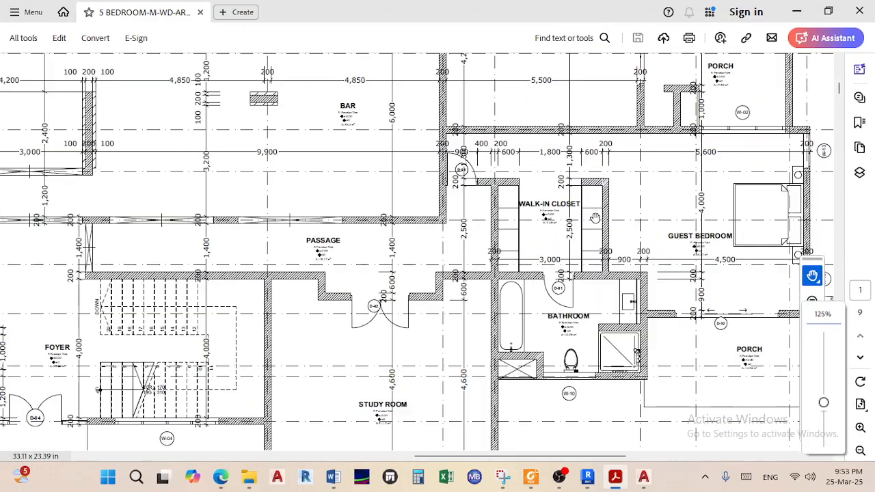
scroll(586, 224, "up", 1, "ctrl")
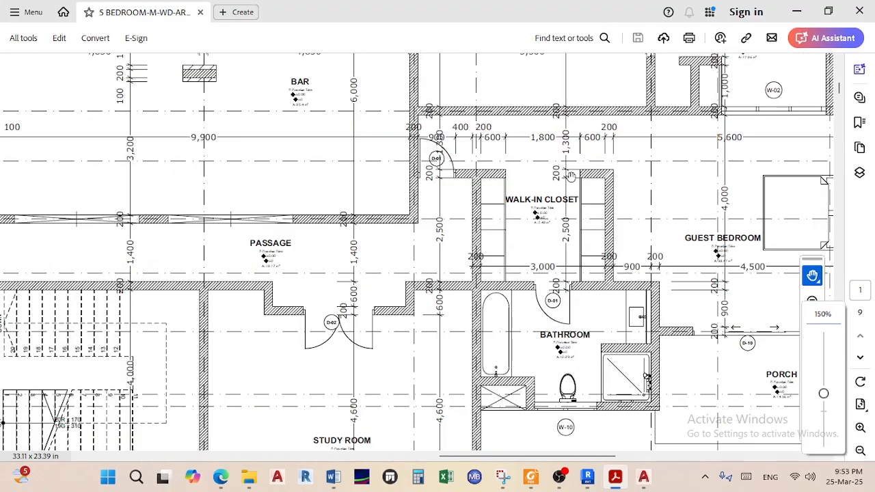
scroll(487, 260, "up", 10)
left_click_drag(488, 428, 462, 454)
mouse_move(436, 140)
left_mouse_down()
mouse_move(447, 326)
mouse_move(458, 123)
left_mouse_up()
left_click_drag(521, 269, 487, 90)
left_click_drag(501, 248, 463, 43)
left_click_drag(425, 202, 427, 65)
left_click_drag(421, 224, 427, 81)
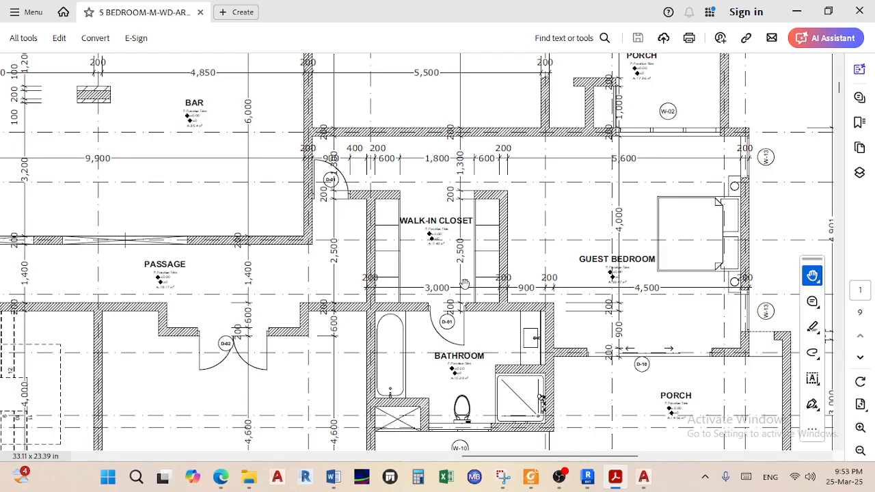
Scroll on to page 2's upper-floor plan around Bedroom 3, the balcony and bathroom
scroll(464, 283, "right", 4)
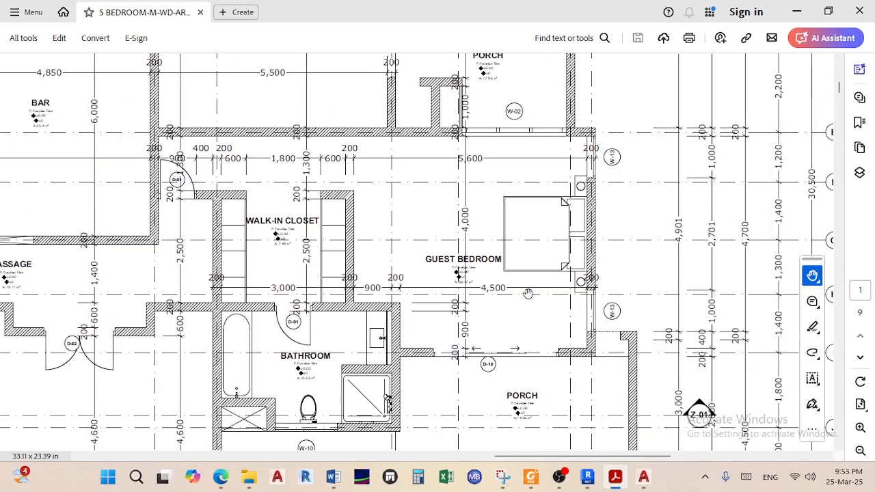
scroll(542, 266, "down", 3, "ctrl")
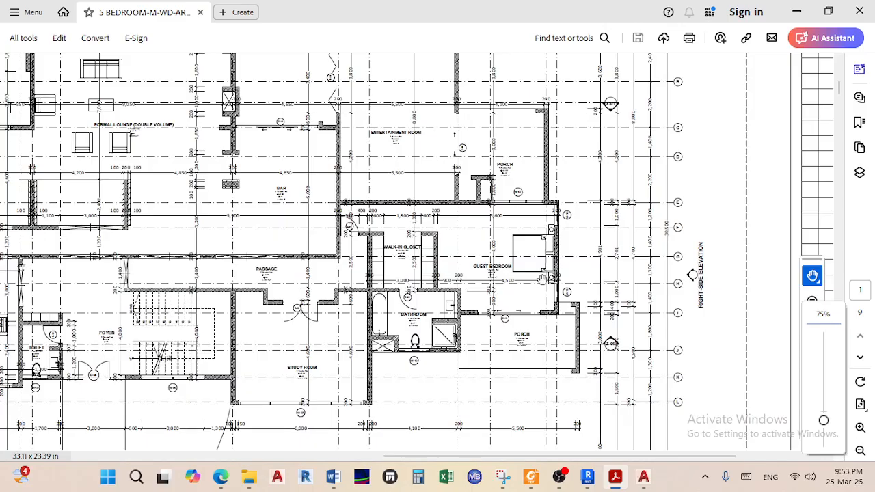
scroll(542, 278, "down", 10)
scroll(536, 291, "down", 10)
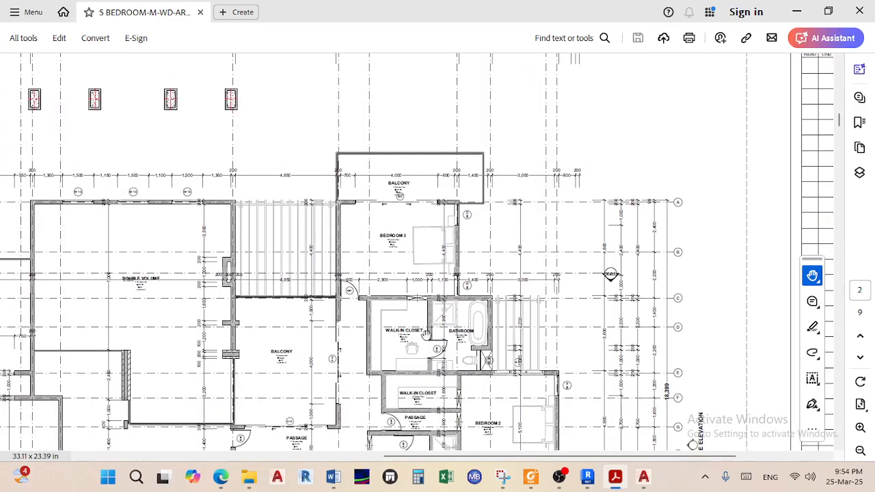
scroll(394, 350, "up", 1, "ctrl")
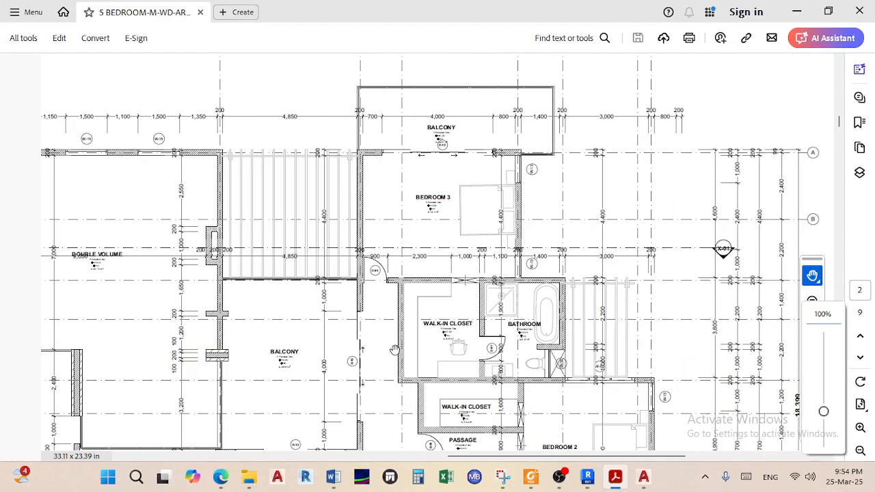
scroll(420, 348, "up", 1)
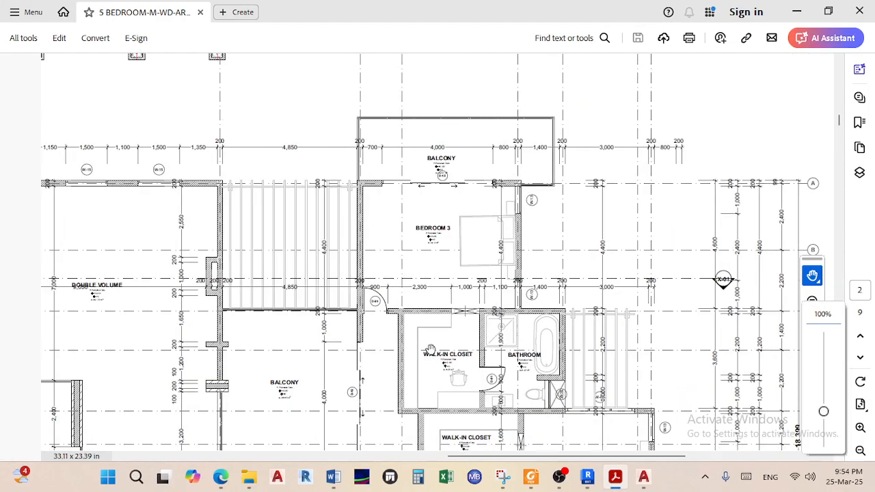
scroll(438, 357, "up", 9)
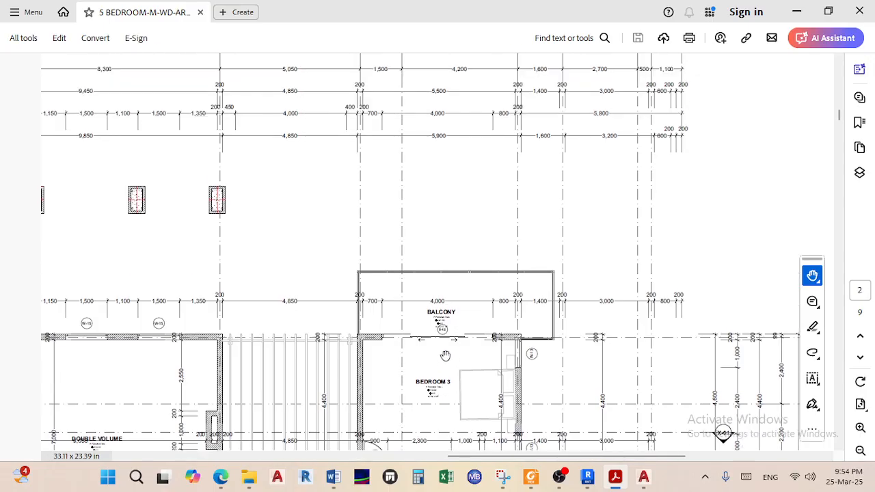
scroll(445, 355, "down", 8)
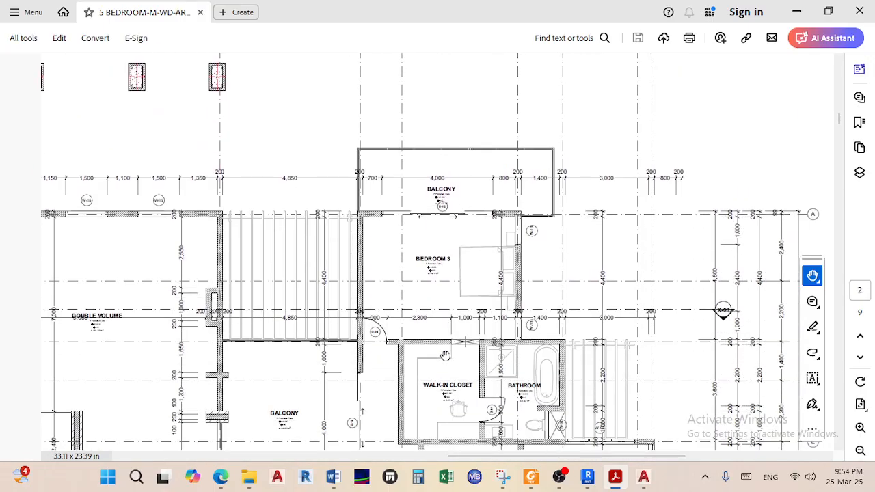
Minimize Acrobat and pan to the middle of the ground-floor plan in AutoCAD
left_click(797, 13)
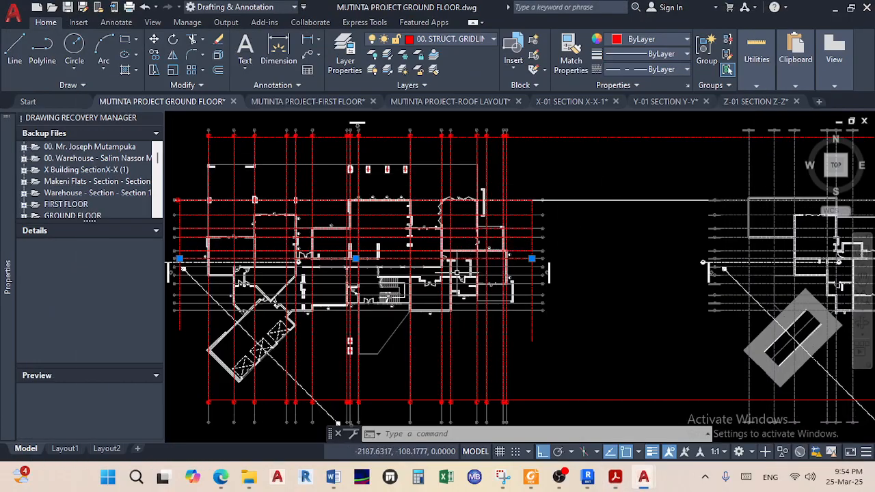
scroll(437, 264, "up", 6)
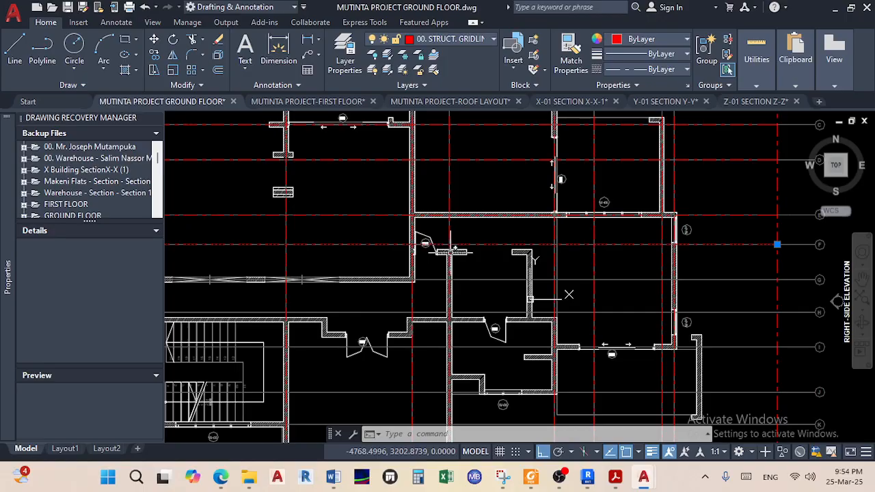
middle_click_drag(568, 294, 769, 302)
mouse_move(438, 269)
middle_mouse_down()
mouse_move(681, 248)
mouse_move(294, 244)
middle_mouse_up()
scroll(543, 231, "up", 4)
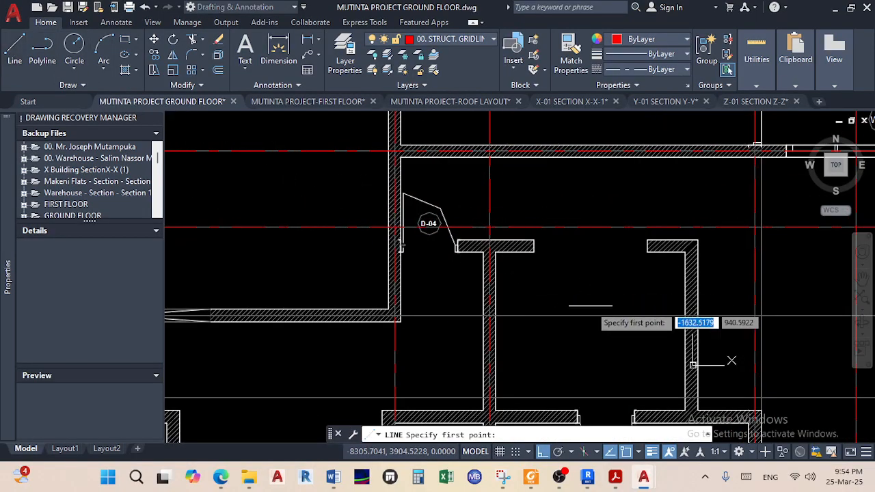
With ortho off, draw a line from the wall midpoint at door D-04 to the left vertical gridline
key("F8")
right_click(592, 308, "shift")
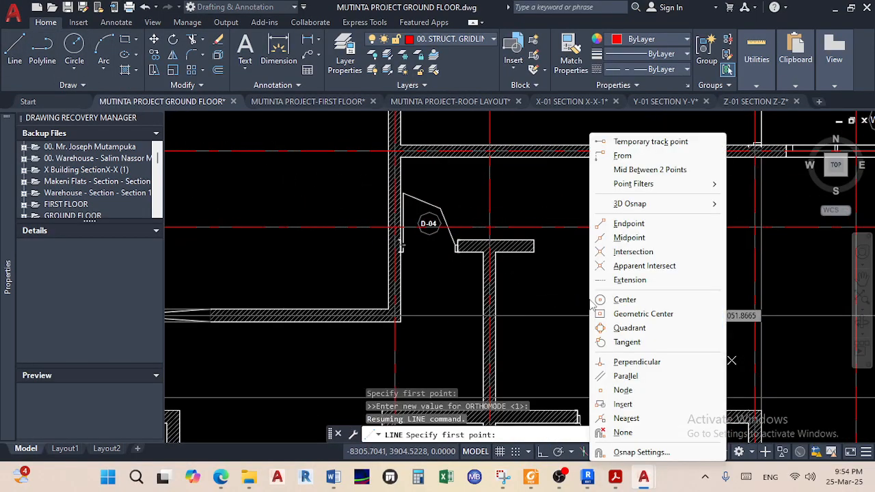
left_click(646, 169)
scroll(520, 251, "up", 5)
left_click(510, 251)
left_click(510, 170)
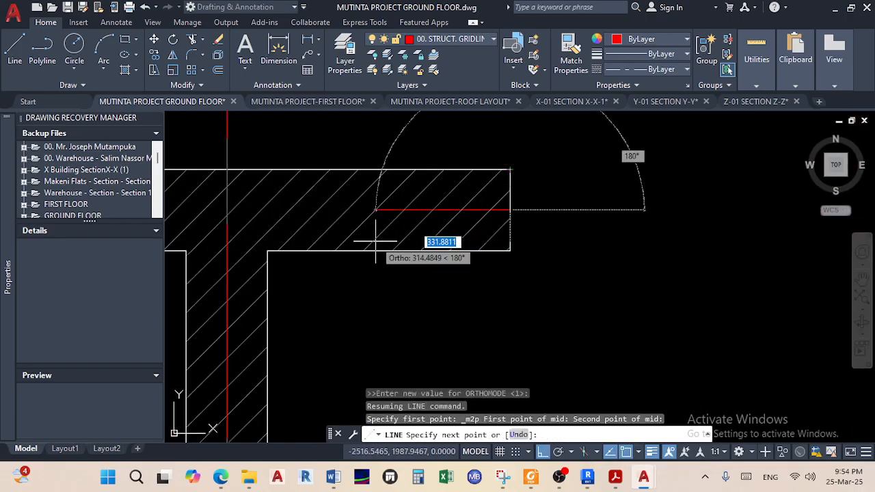
scroll(375, 250, "down", 6)
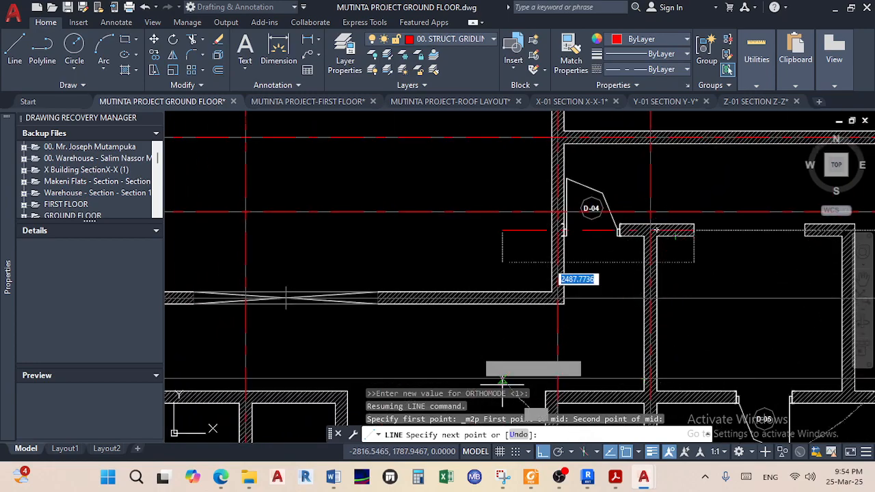
scroll(410, 294, "down", 6)
middle_click_drag(345, 270, 636, 239)
middle_click_drag(418, 254, 460, 246)
scroll(346, 232, "up", 9)
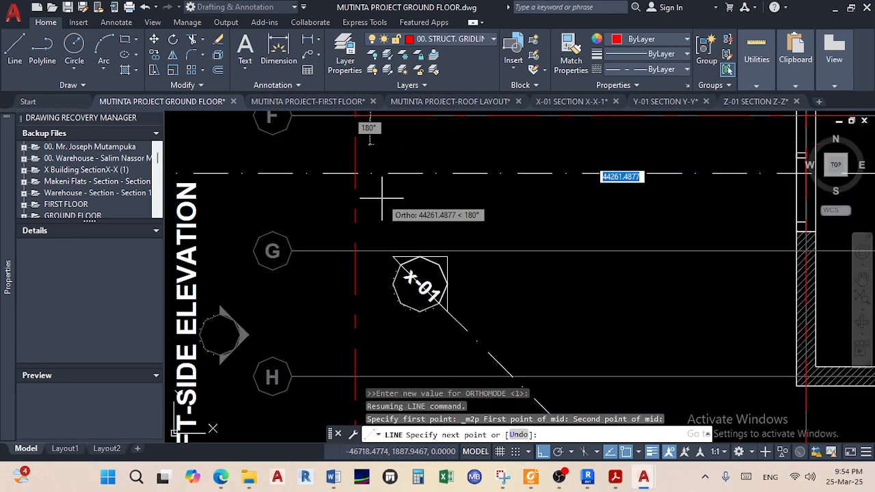
middle_click_drag(372, 164, 324, 314)
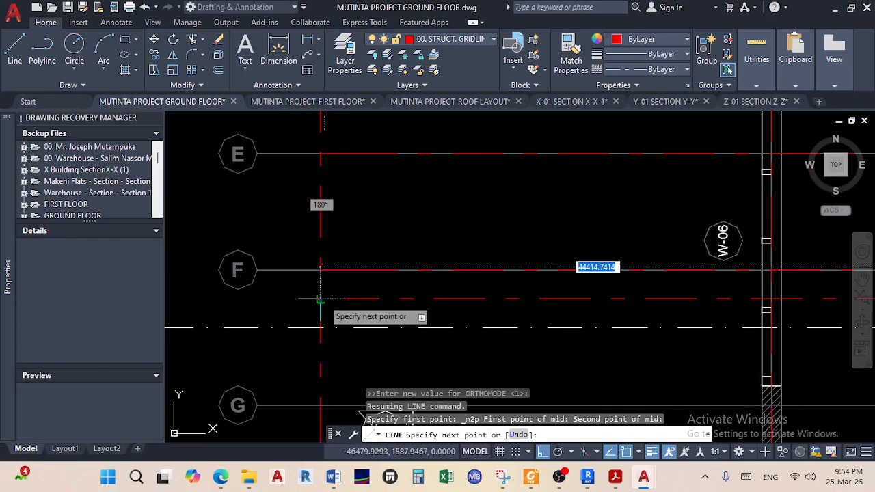
left_click(319, 298)
right_click(412, 318)
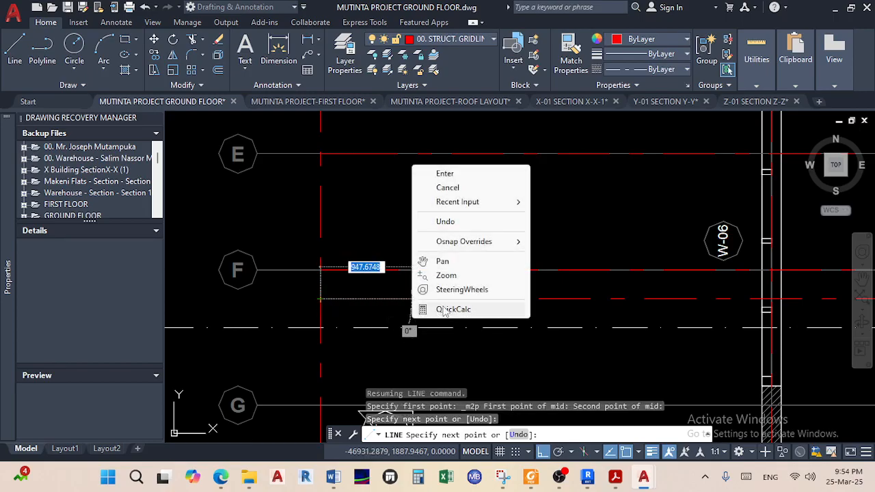
left_click(470, 174)
scroll(558, 270, "down", 2)
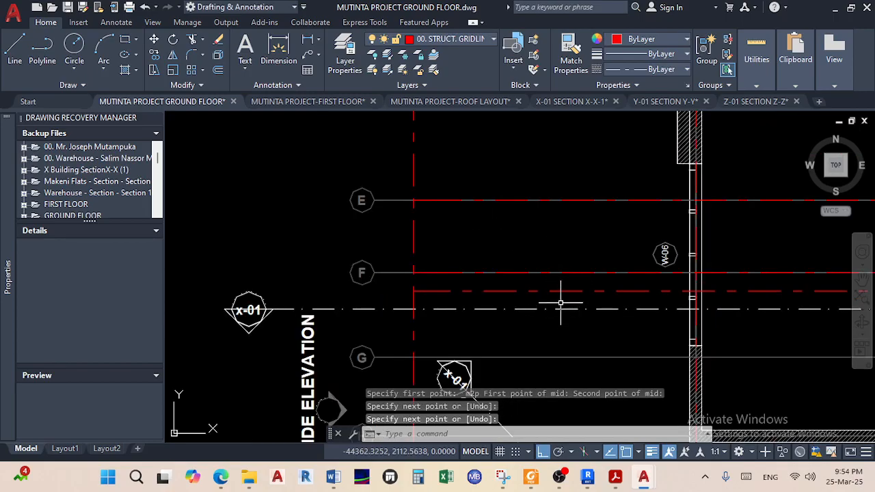
Grip-stretch the new line's right end to the outermost vertical gridline
left_click(565, 291)
scroll(644, 281, "down", 3)
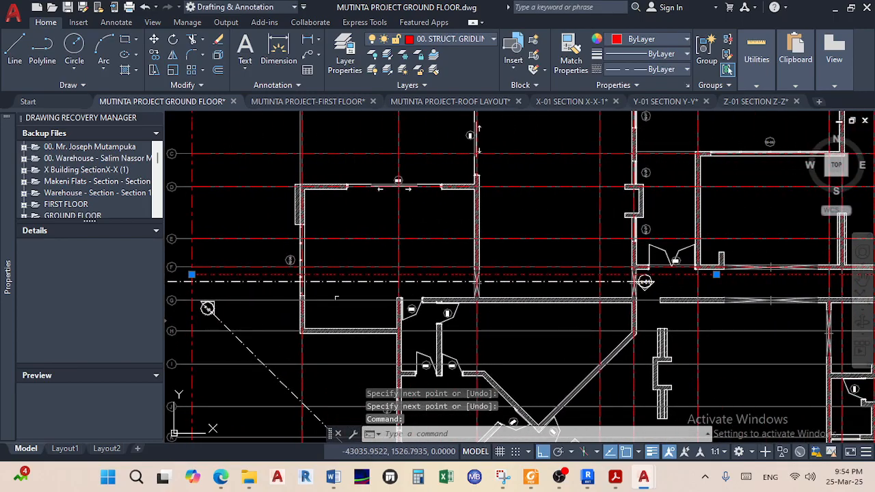
middle_click_drag(728, 283, 310, 275)
middle_click_drag(693, 283, 430, 281)
scroll(579, 261, "up", 5)
scroll(535, 276, "up", 2)
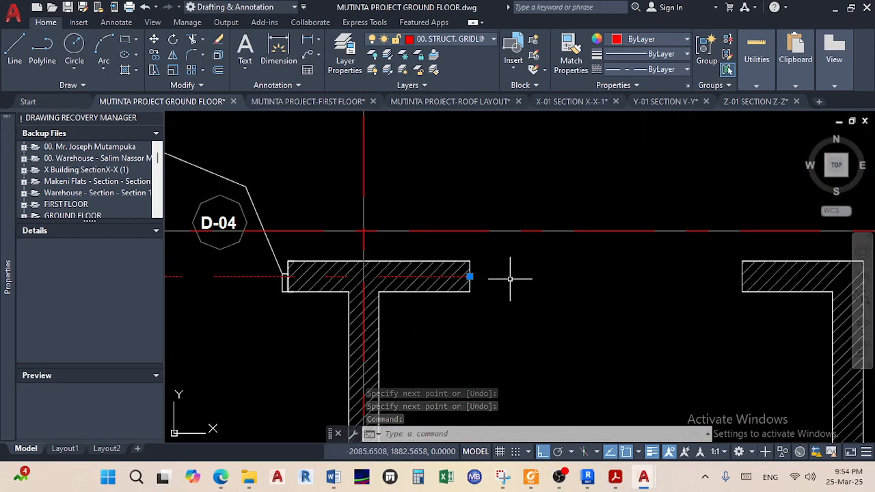
left_click(467, 277)
scroll(619, 307, "down", 5)
middle_click_drag(619, 307, 418, 307)
middle_click_drag(722, 319, 451, 319)
scroll(571, 314, "up", 5)
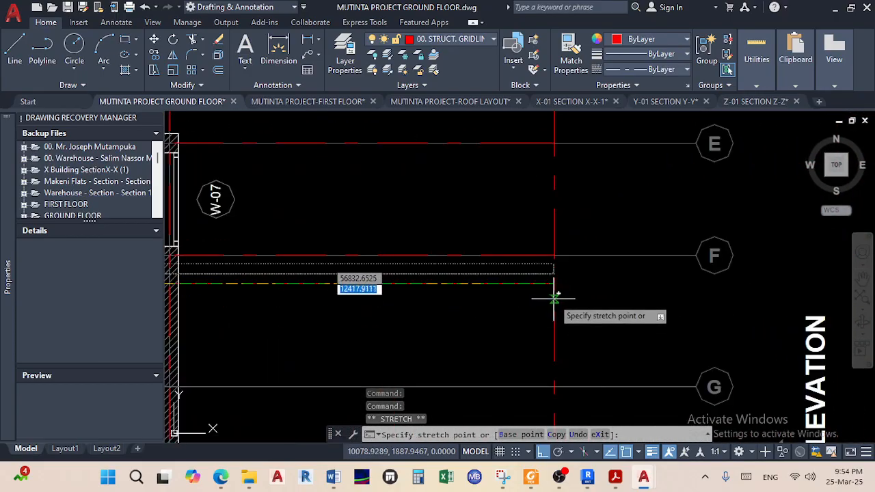
left_click(554, 284)
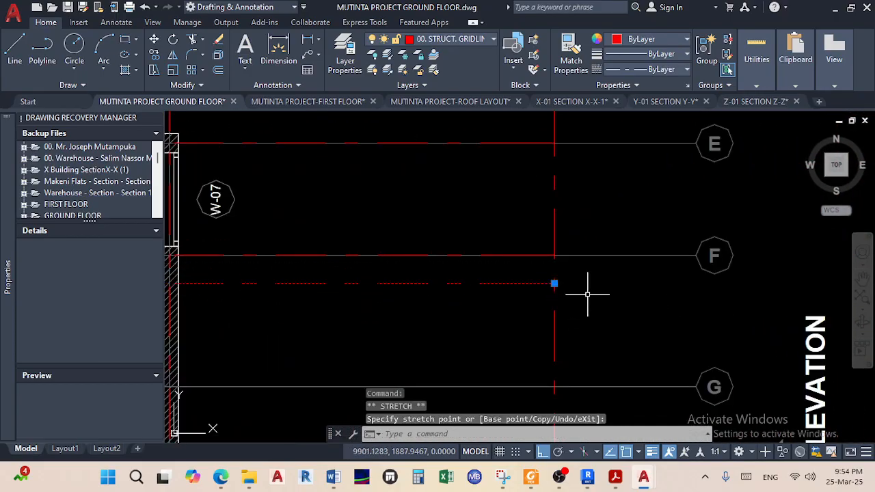
scroll(602, 299, "down", 10)
middle_click_drag(591, 311, 638, 312)
scroll(566, 307, "up", 5)
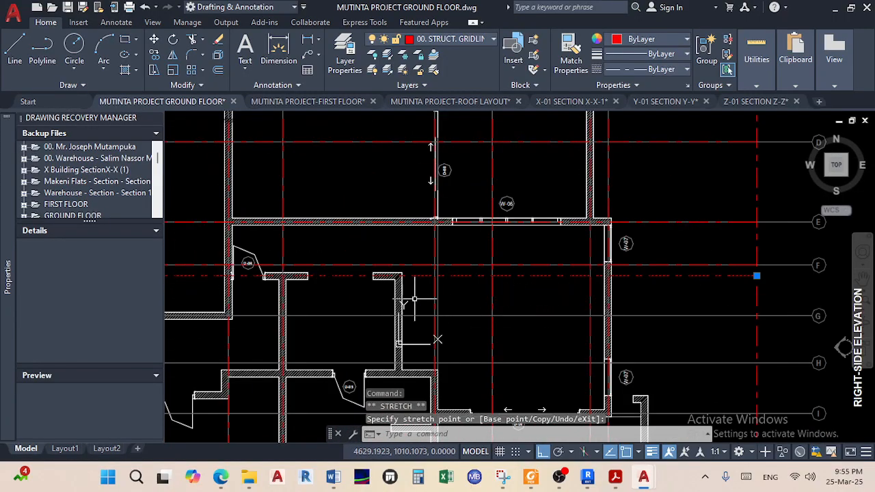
middle_click_drag(416, 298, 600, 304)
middle_click_drag(476, 332, 574, 315)
Check the previous gridline, then pan left to the wall near door D-02
scroll(574, 317, "down", 6)
left_click(529, 304)
scroll(329, 329, "down", 2)
middle_click_drag(329, 330, 543, 311)
scroll(447, 304, "up", 6)
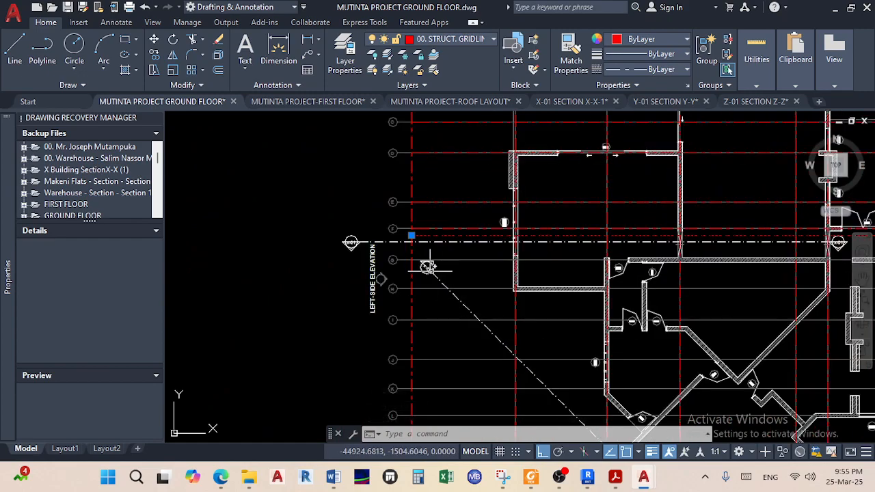
scroll(422, 250, "up", 2)
scroll(389, 212, "up", 2)
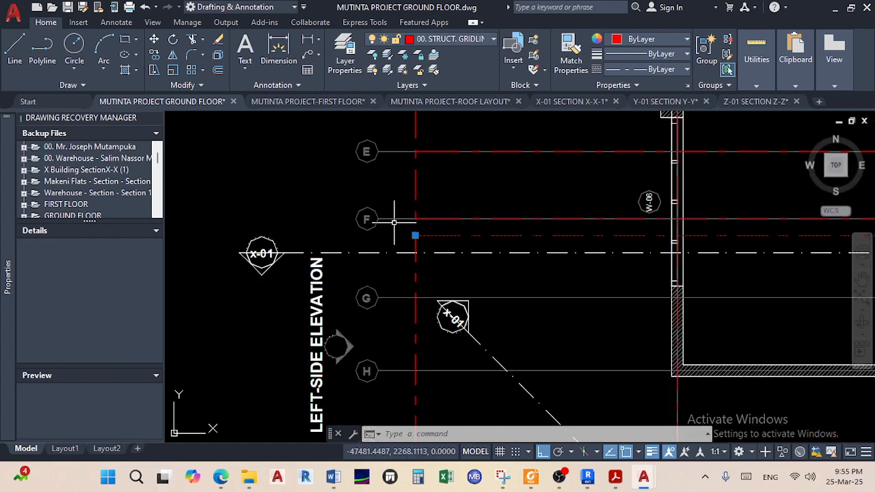
middle_click_drag(677, 273, 371, 239)
middle_click_drag(632, 262, 545, 258)
scroll(595, 269, "up", 4)
scroll(559, 258, "up", 2)
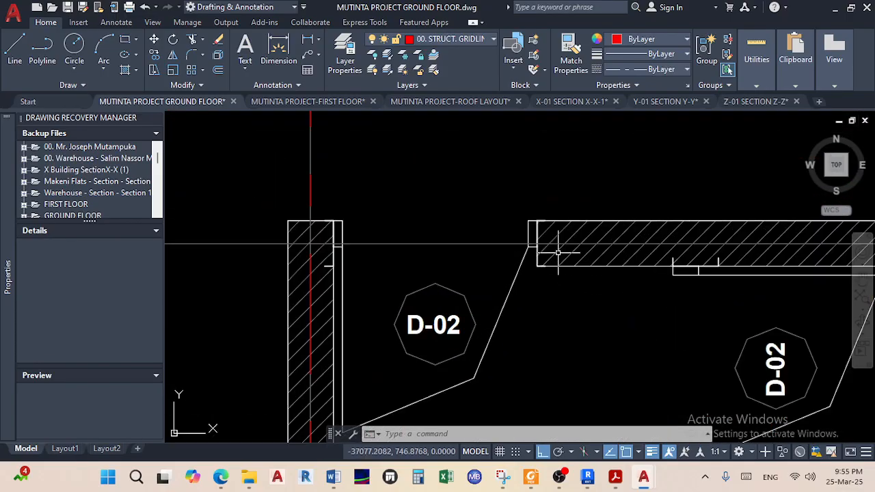
Draw a line from the midpoint between the wall corners to the grid G crossing
left_click(17, 47)
right_click(409, 166, "shift")
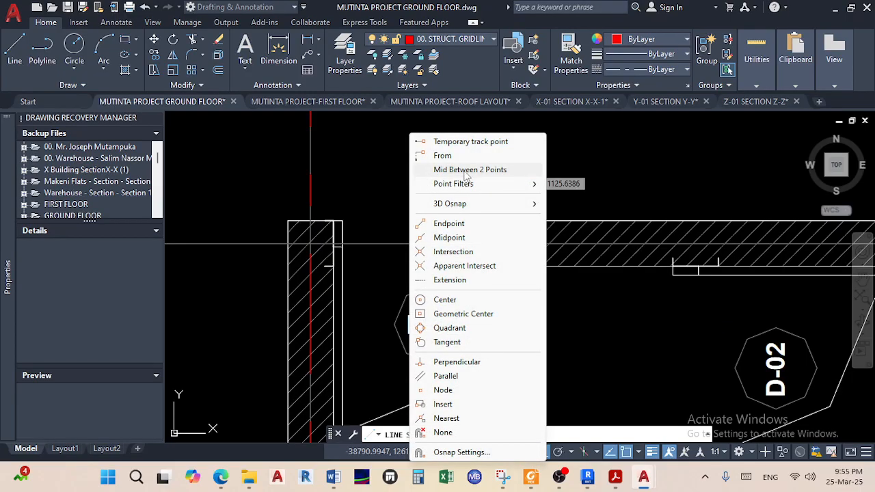
left_click(420, 170)
scroll(531, 235, "up", 2)
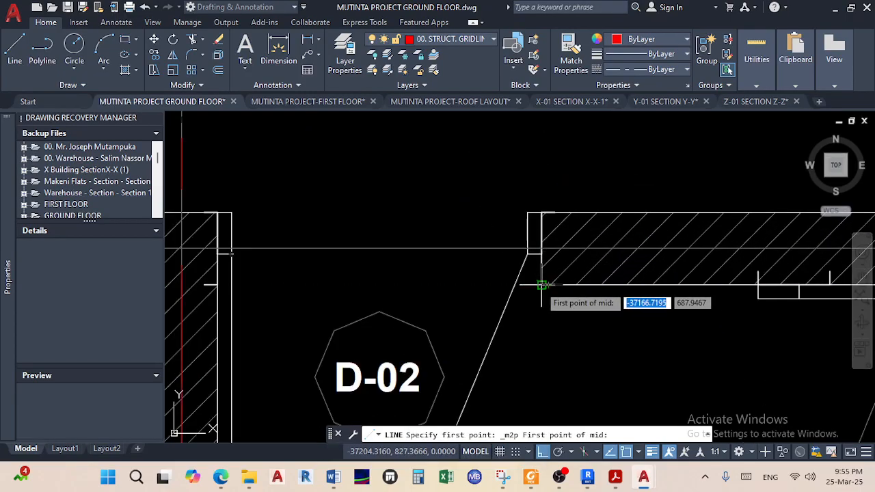
left_click(540, 284)
left_click(541, 212)
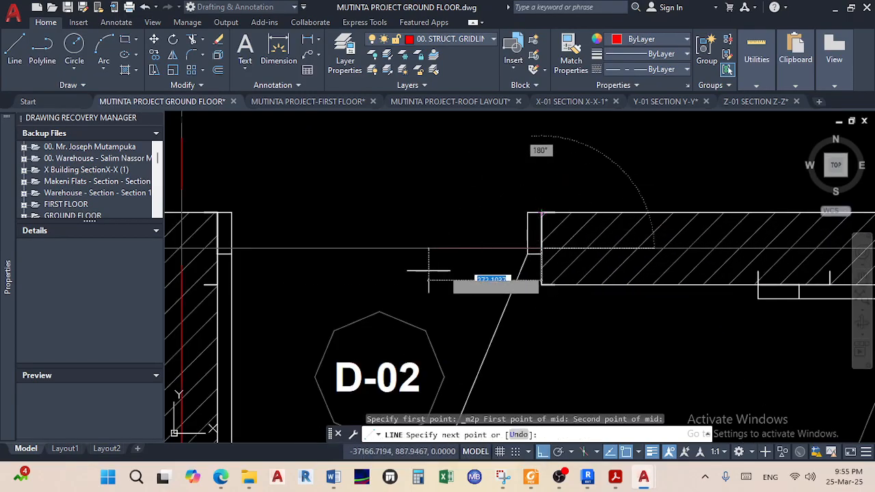
scroll(425, 268, "down", 5)
middle_click_drag(250, 276, 521, 265)
scroll(308, 265, "down", 2)
middle_click_drag(343, 264, 550, 272)
scroll(543, 271, "up", 10)
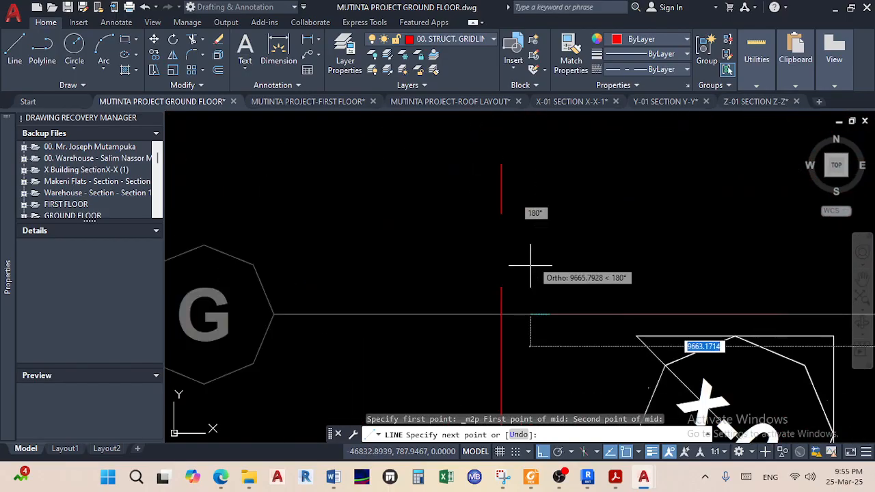
left_click(511, 314)
right_click(579, 291)
left_click(606, 298)
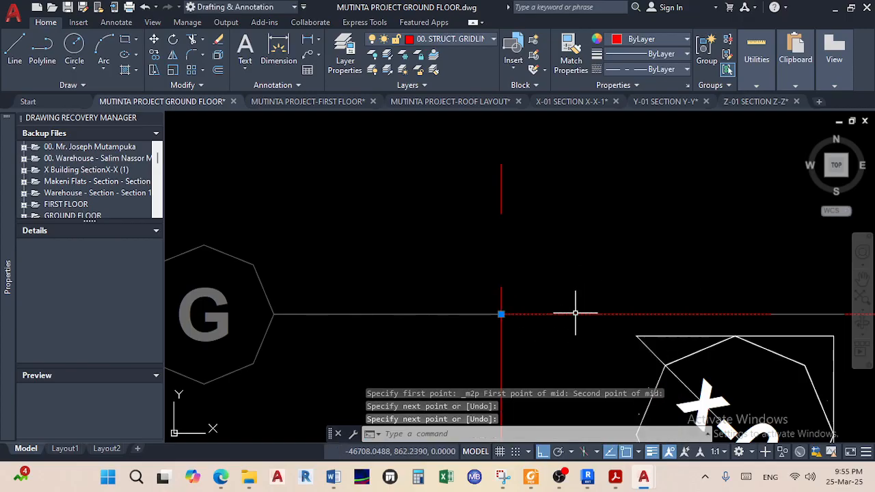
scroll(580, 299, "down", 5)
Grip-stretch the line's end past window W-07 to the right-hand red gridline, then deselect
middle_click_drag(597, 292, 366, 281)
scroll(499, 265, "up", 10)
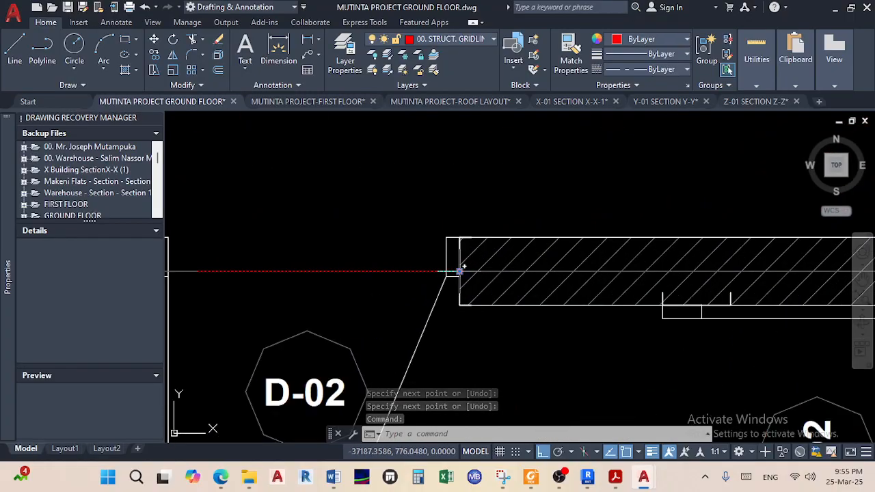
left_click(459, 272)
scroll(208, 247, "down", 8)
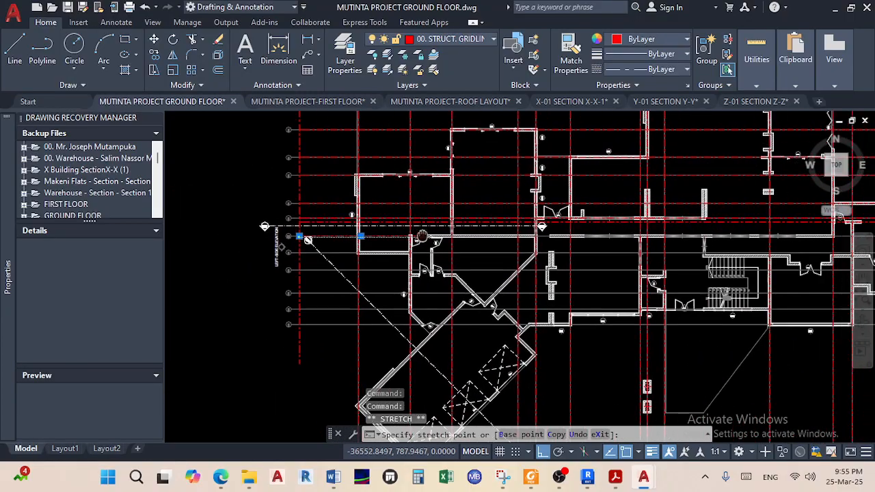
middle_click_drag(666, 247, 460, 262)
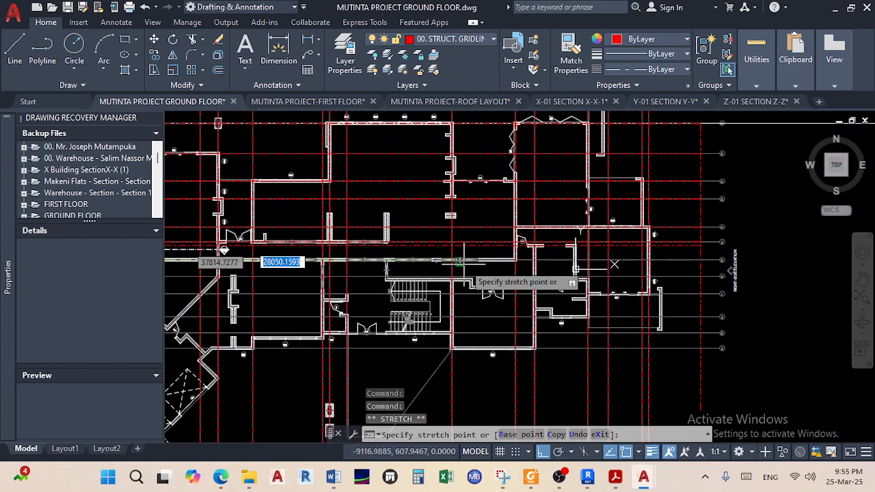
scroll(708, 258, "up", 6)
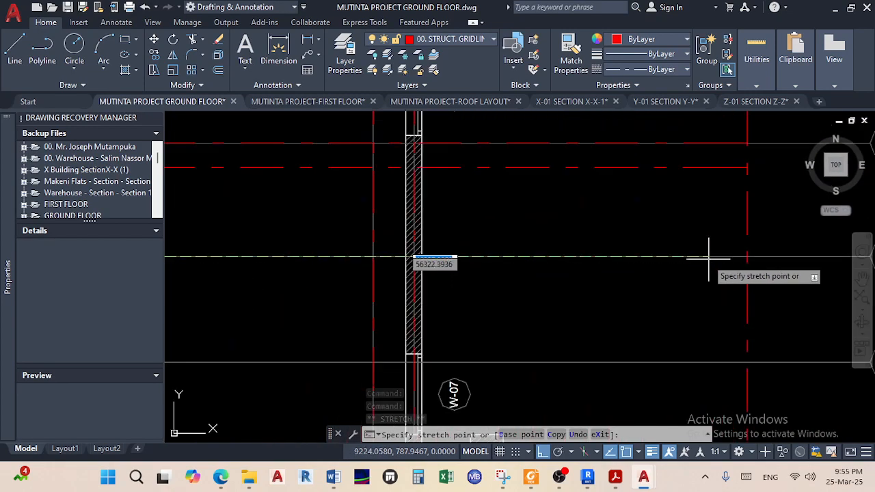
left_click(752, 254)
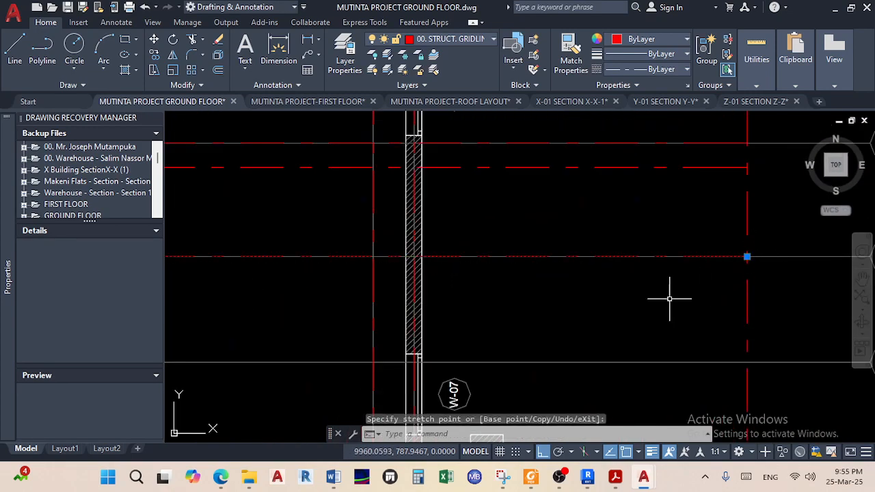
key("Escape")
scroll(624, 294, "down", 5)
middle_click_drag(446, 303, 662, 299)
middle_click_drag(417, 303, 639, 295)
middle_click_drag(351, 300, 454, 288)
Draw a gridline from the midpoint of the wall junction to the grid H crossing
scroll(293, 238, "up", 4)
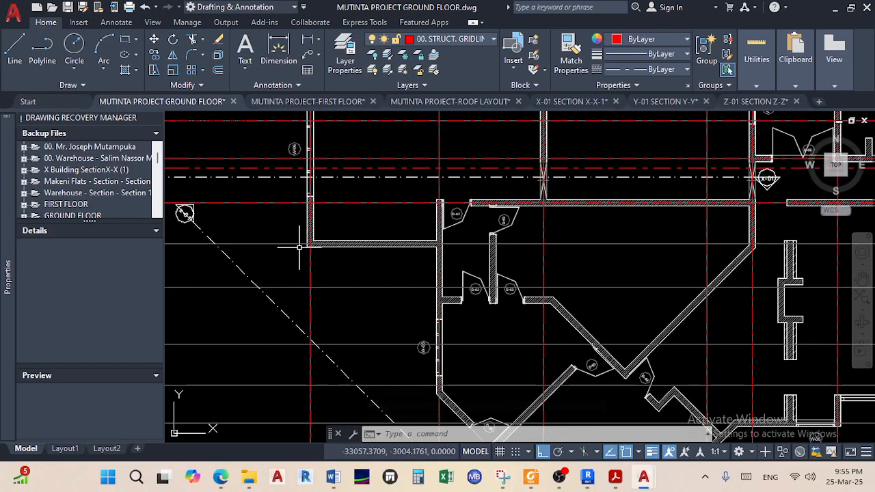
middle_click_drag(297, 244, 324, 268)
scroll(541, 243, "up", 4)
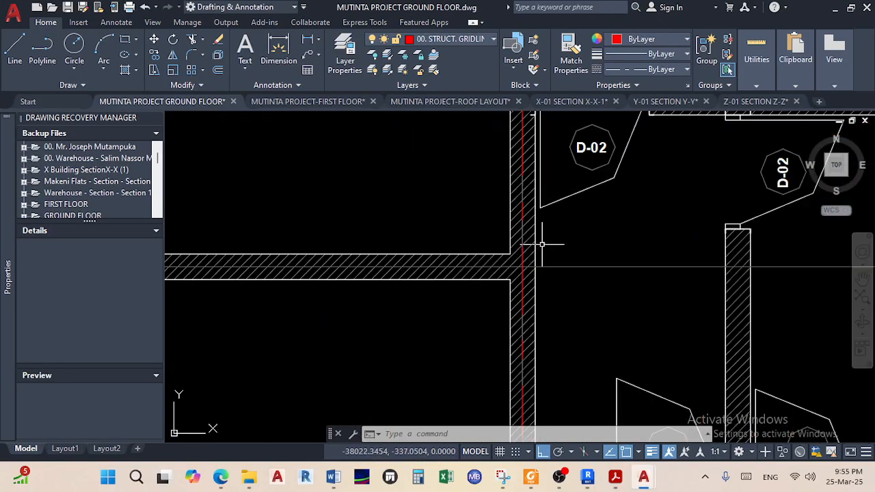
left_click(14, 49)
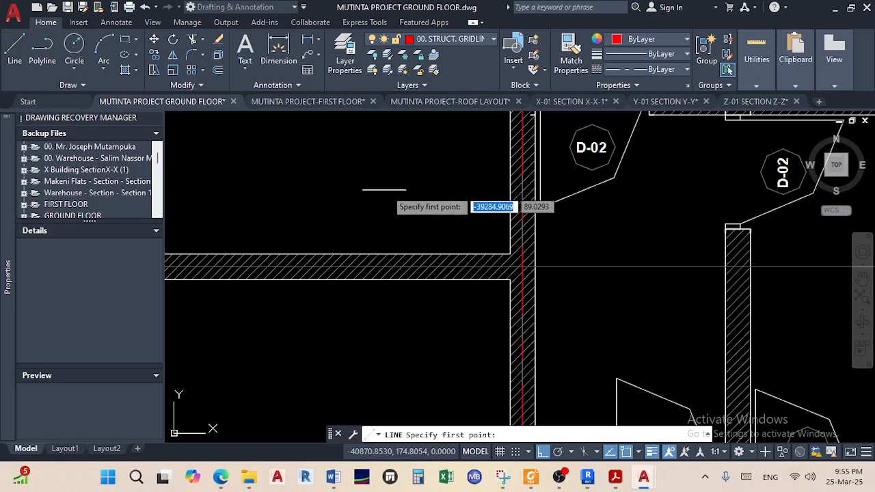
right_click(390, 188, "shift")
left_click(438, 169)
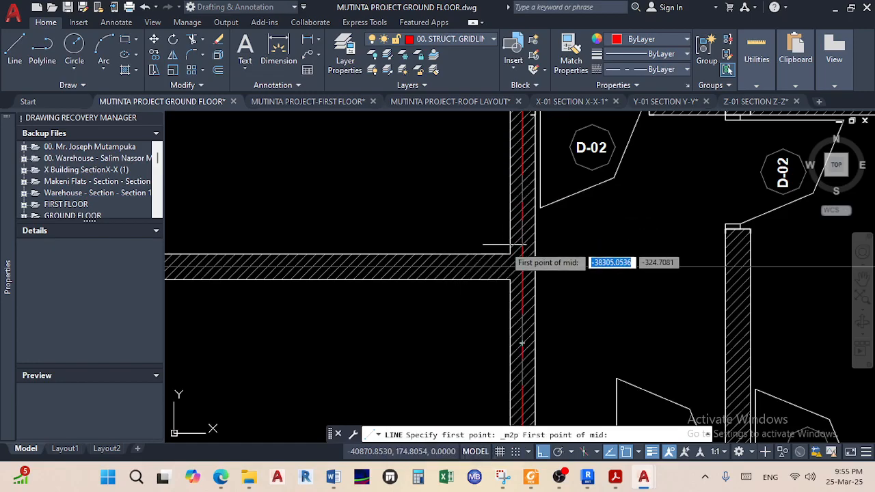
scroll(546, 259, "up", 2)
left_click(512, 315)
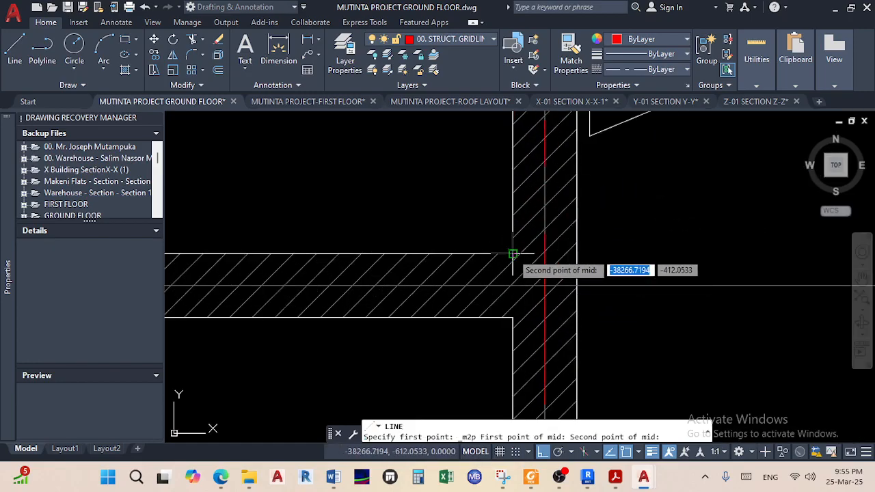
left_click(512, 254)
scroll(410, 289, "down", 6)
middle_click_drag(271, 272, 521, 267)
scroll(425, 267, "up", 6)
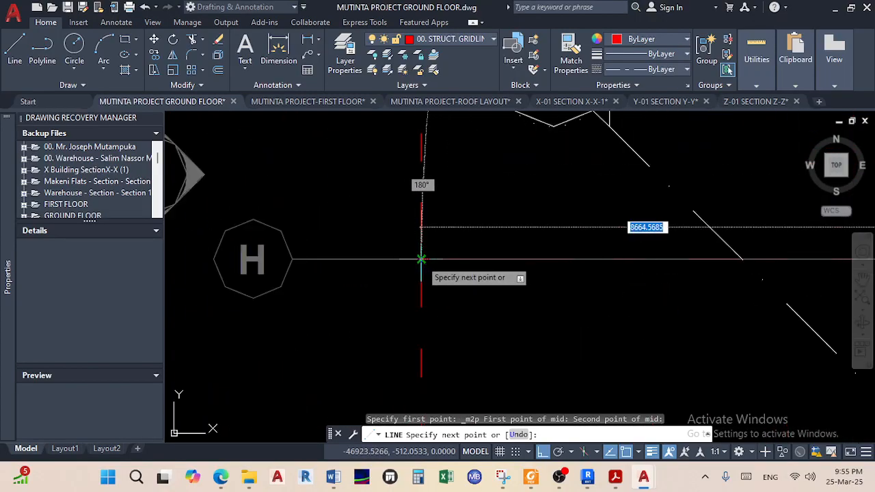
left_click(420, 259)
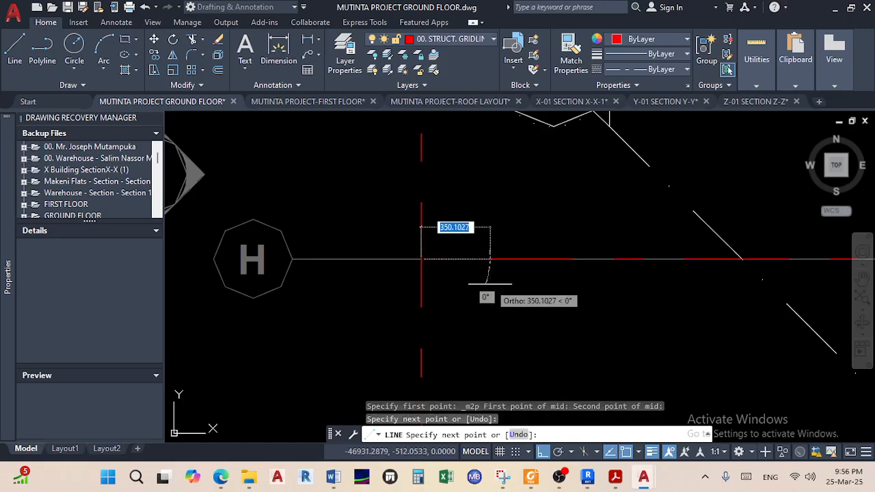
right_click(489, 284)
left_click(522, 293)
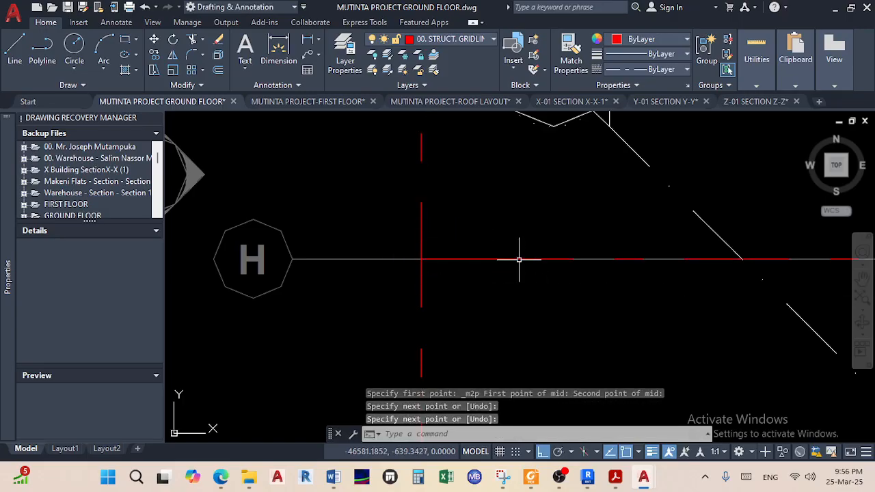
Stretch the row H gridline's end right to the red vertical gridline on the right
scroll(523, 260, "down", 5)
scroll(498, 270, "up", 6)
scroll(516, 270, "up", 2)
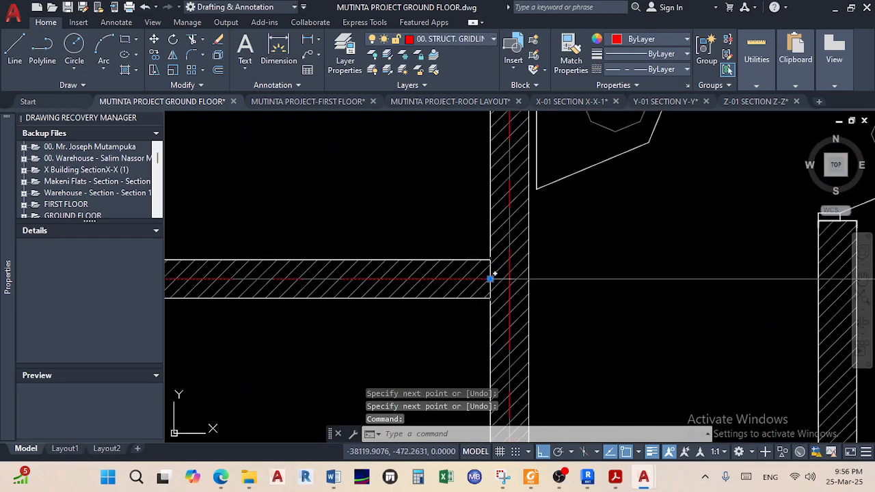
left_click(490, 277)
scroll(580, 287, "down", 5)
scroll(356, 291, "up", 8)
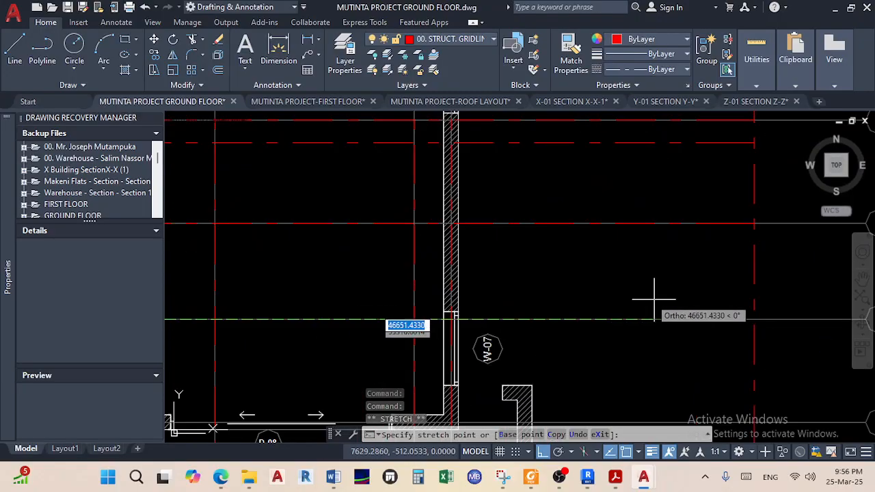
left_click(752, 318)
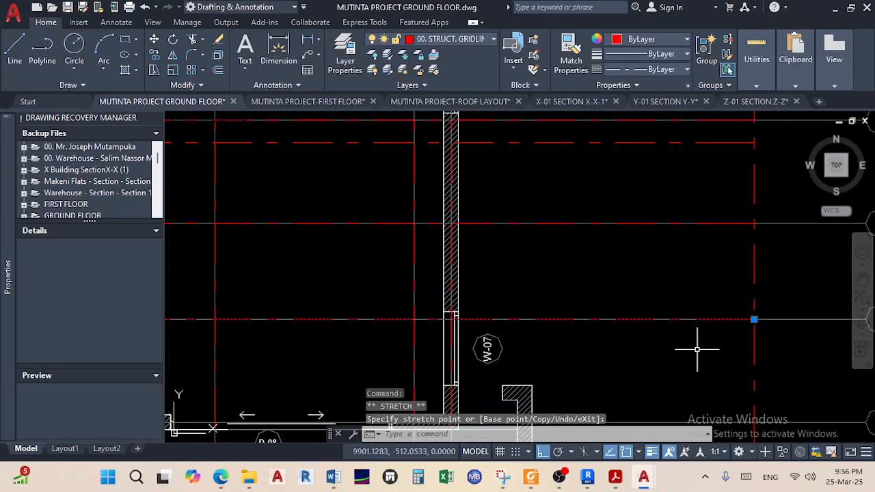
key("Escape")
scroll(694, 350, "down", 5)
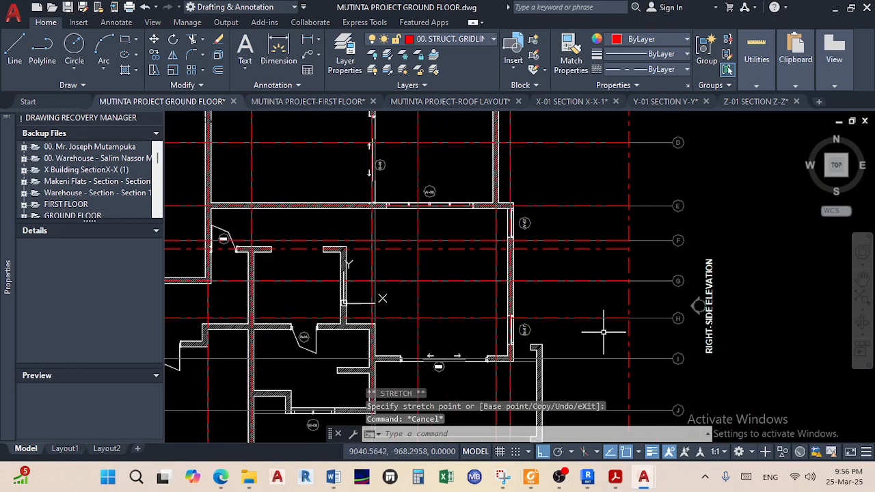
middle_click_drag(602, 335, 772, 302)
mouse_move(448, 331)
middle_mouse_down()
mouse_move(726, 307)
mouse_move(412, 315)
mouse_move(742, 302)
middle_mouse_up()
middle_click_drag(688, 306, 345, 303)
scroll(767, 256, "up", 2)
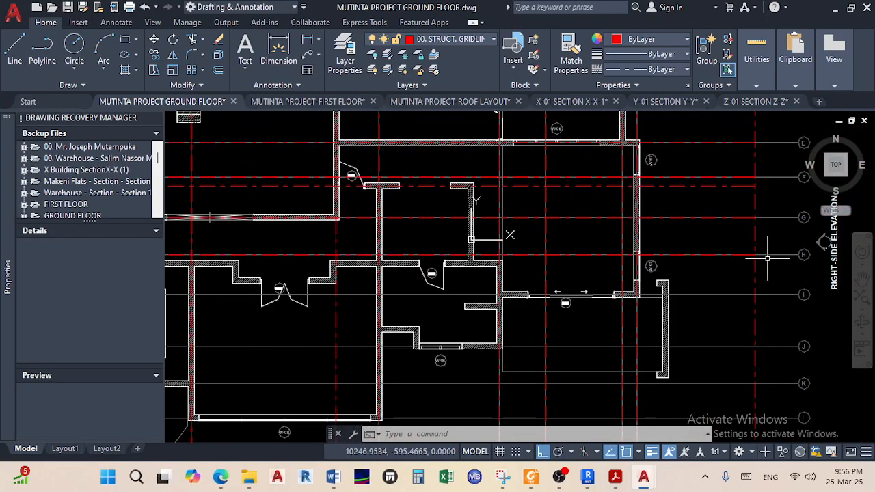
middle_click_drag(509, 235, 637, 224)
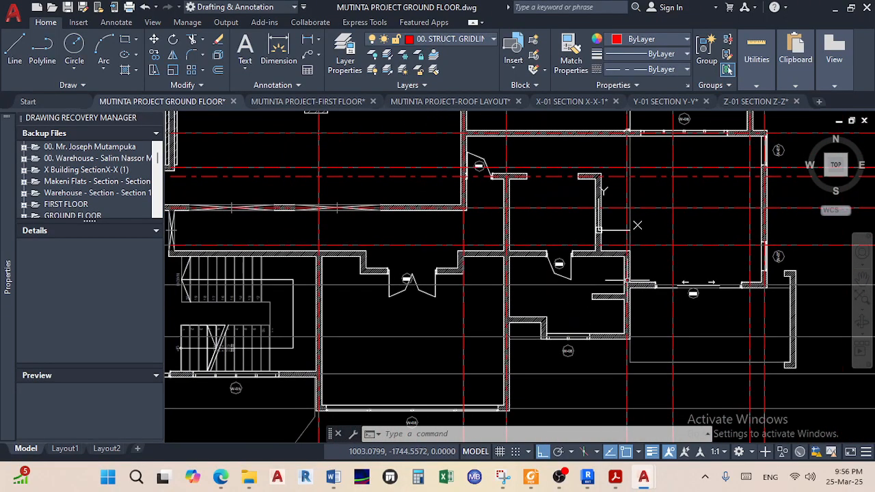
middle_click_drag(379, 279, 500, 279)
scroll(549, 278, "down", 4)
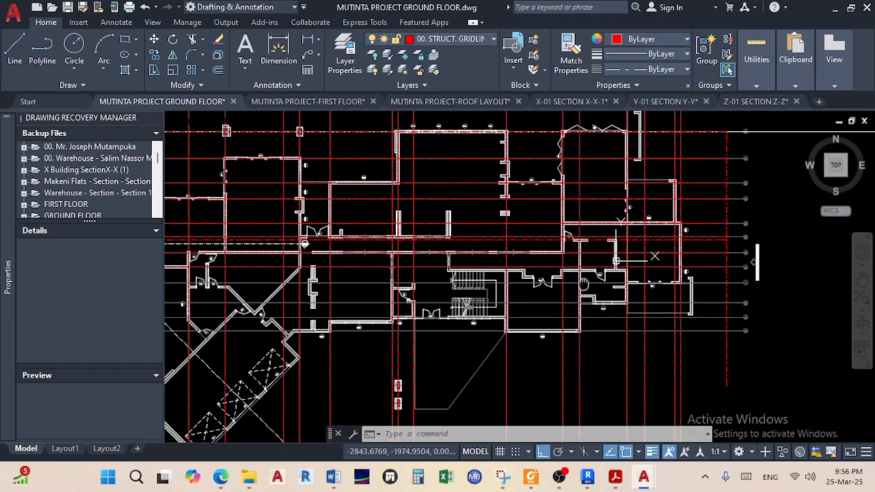
middle_click_drag(792, 269, 334, 278)
mouse_move(586, 295)
middle_mouse_down()
mouse_move(392, 302)
mouse_move(283, 292)
middle_mouse_up()
middle_click_drag(738, 283, 571, 288)
scroll(783, 287, "up", 4)
scroll(784, 288, "up", 2)
scroll(769, 292, "down", 2)
middle_click_drag(748, 298, 599, 297)
scroll(598, 296, "down", 2)
middle_click_drag(615, 222, 610, 333)
scroll(613, 223, "down", 2)
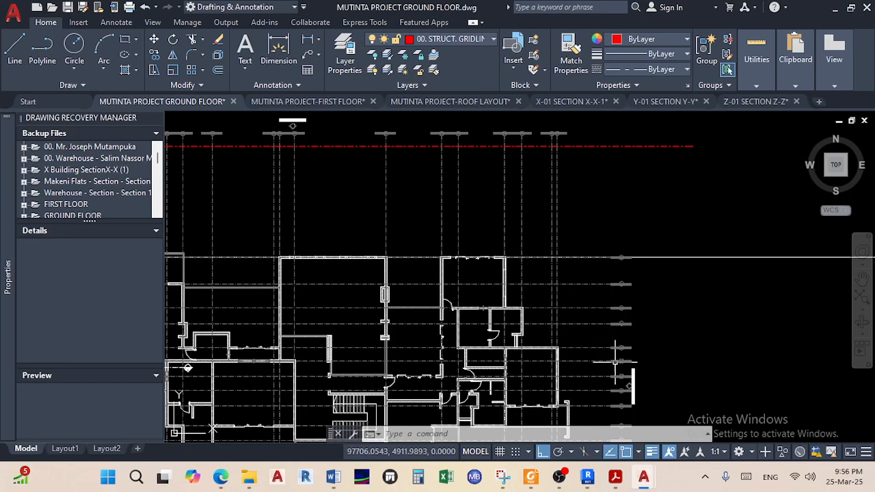
middle_click_drag(608, 380, 629, 340)
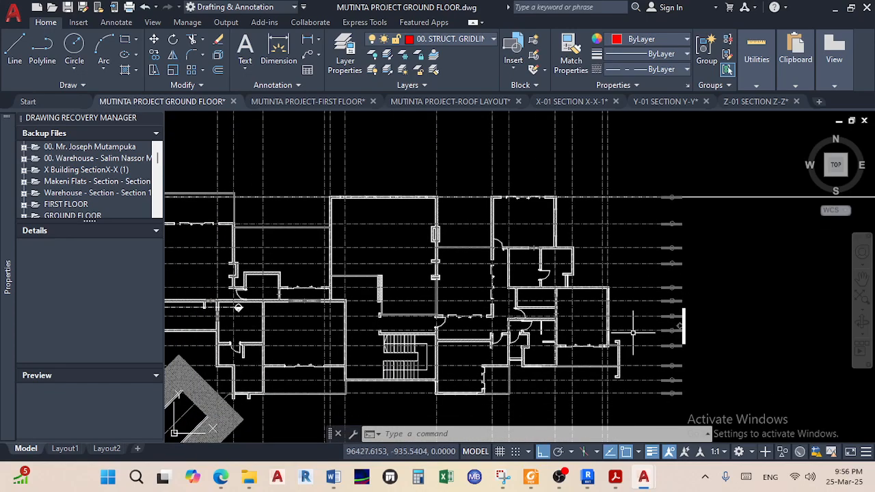
middle_click_drag(450, 355, 564, 339)
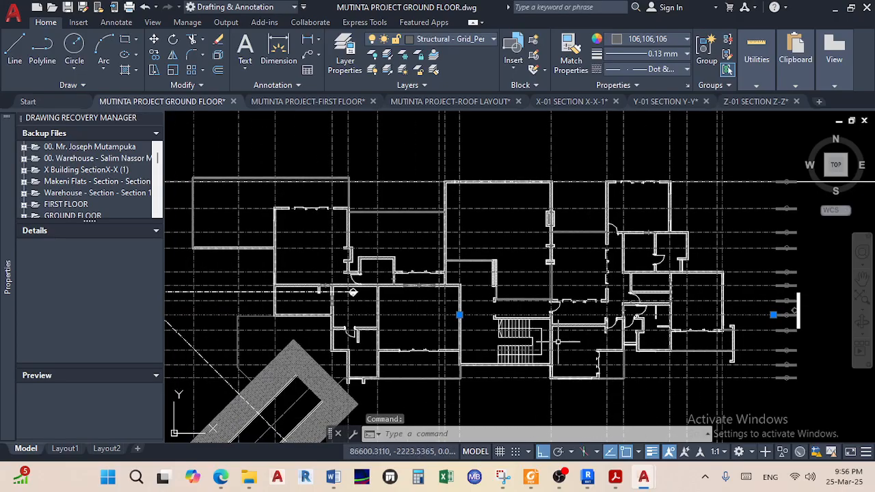
scroll(533, 333, "up", 2)
scroll(538, 329, "up", 2)
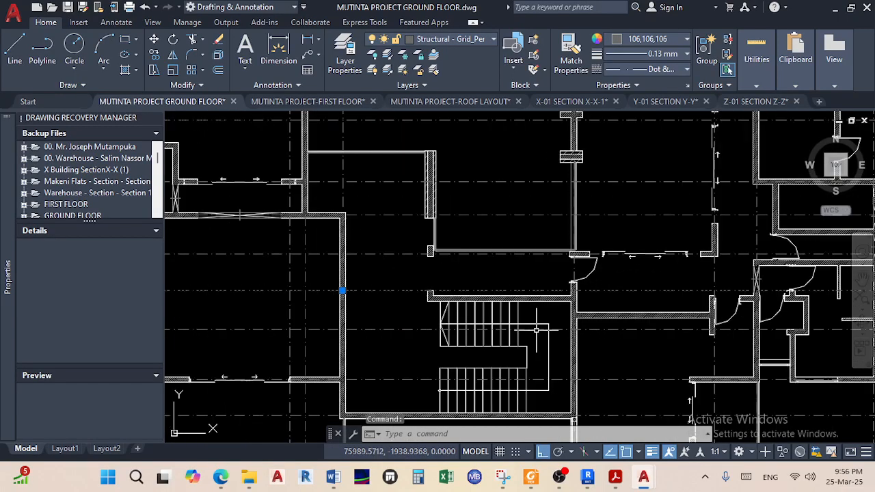
scroll(440, 298, "down", 6)
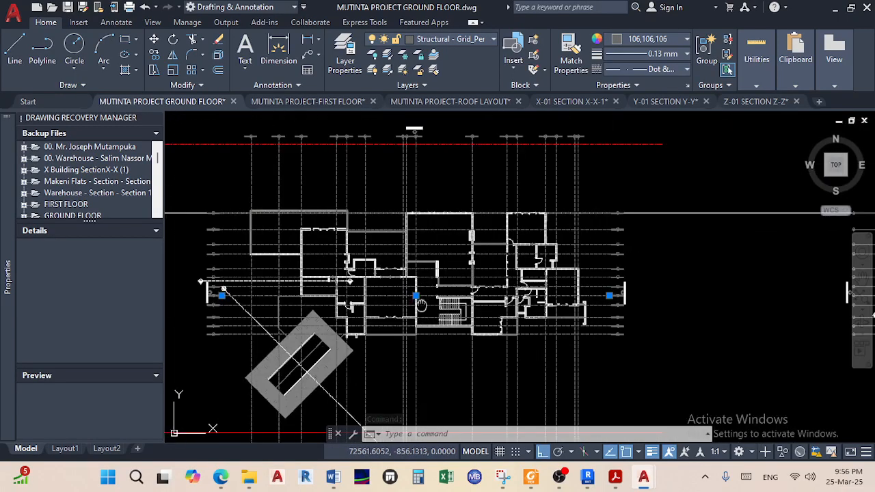
middle_click_drag(421, 305, 675, 303)
scroll(368, 345, "down", 2)
middle_click_drag(328, 348, 568, 330)
scroll(459, 311, "up", 4)
scroll(459, 311, "up", 2)
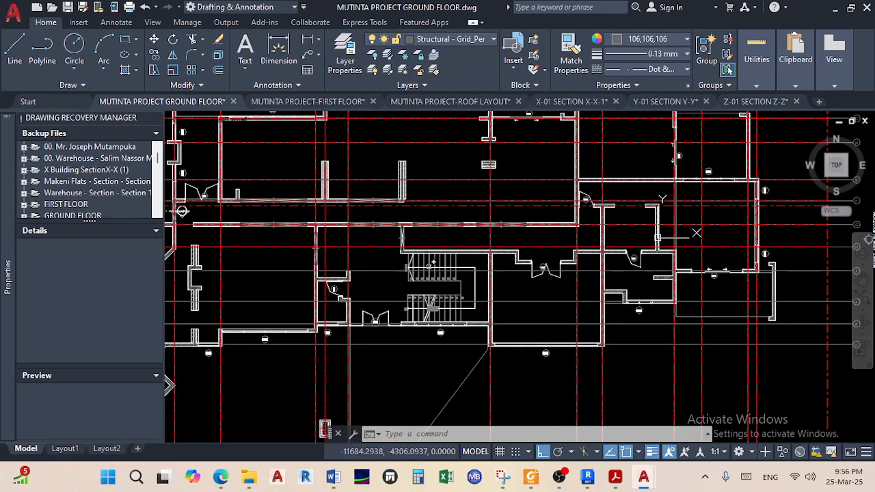
scroll(430, 267, "up", 2)
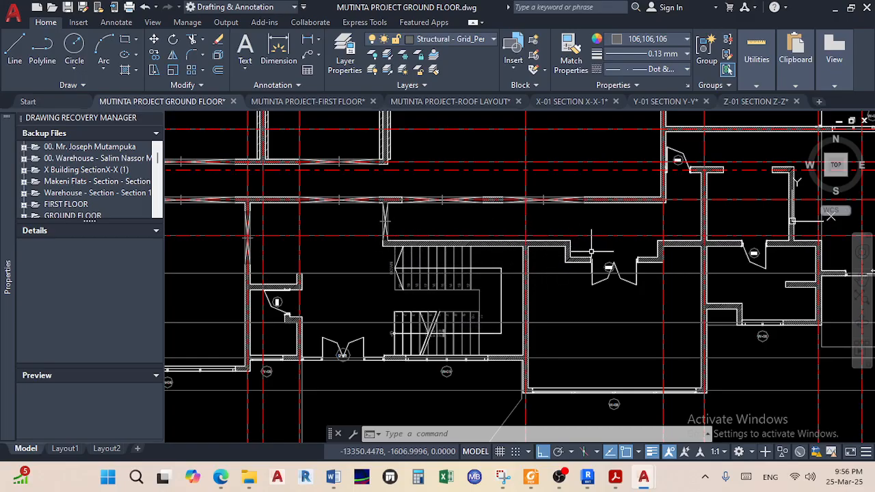
middle_click_drag(592, 251, 465, 260)
Start a new line at the midpoint of the wall end near door D-05
scroll(543, 251, "up", 2)
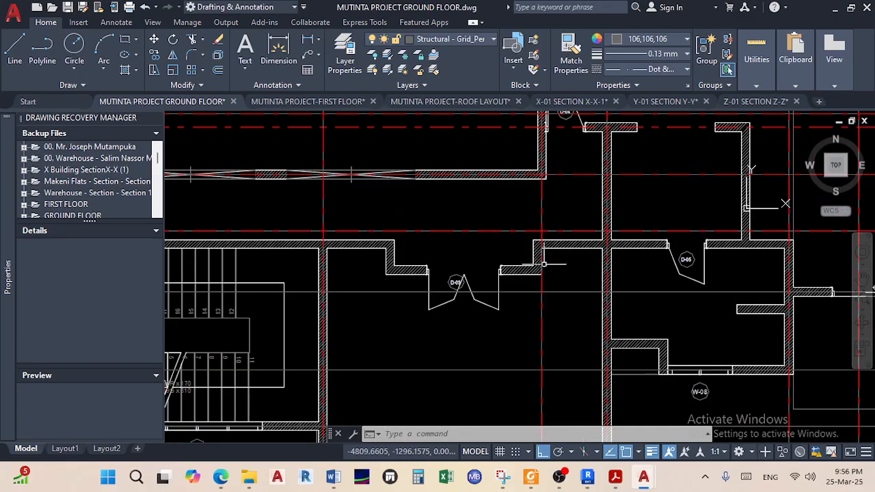
key("Escape")
scroll(721, 231, "up", 4)
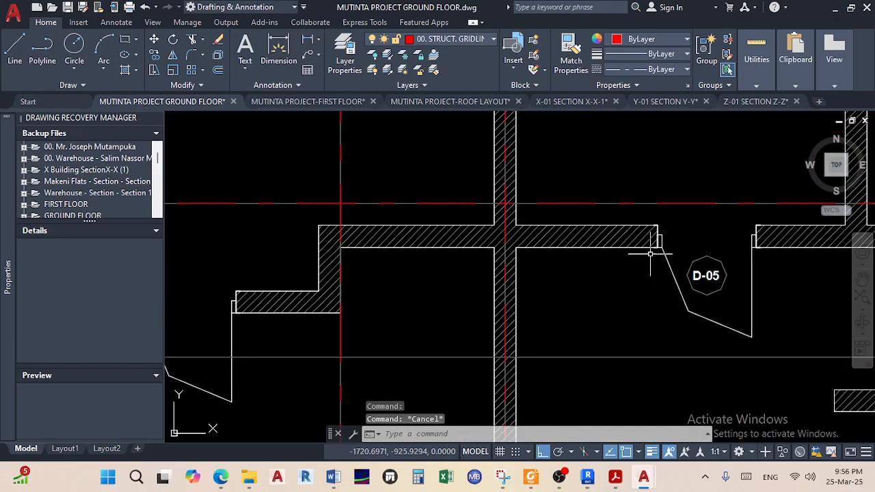
left_click(17, 60)
right_click(549, 367, "shift")
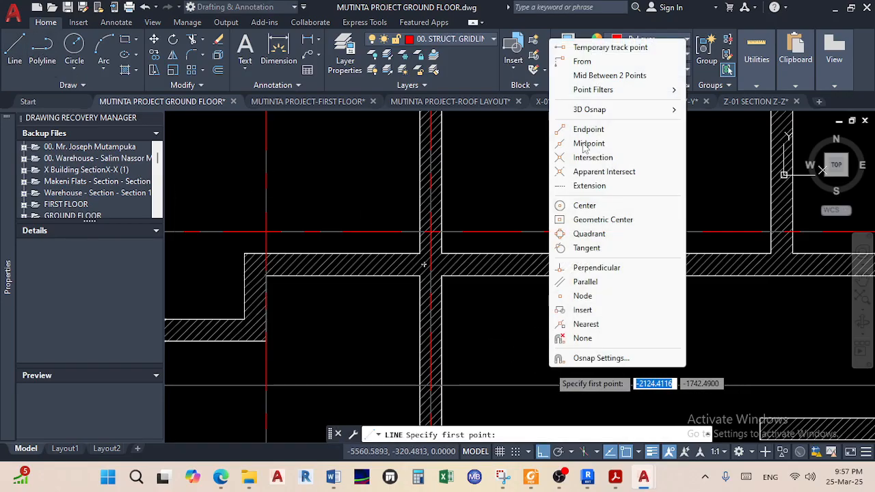
left_click(605, 75)
scroll(557, 363, "up", 4)
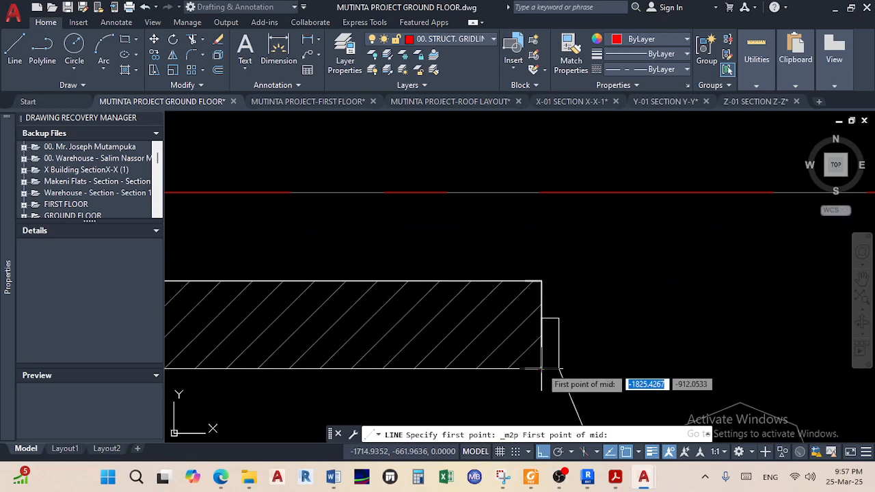
left_click(541, 369)
left_click(541, 281)
End the gridline on the outermost left vertical gridline, just below bubble H
scroll(350, 307, "down", 4)
scroll(350, 307, "down", 8)
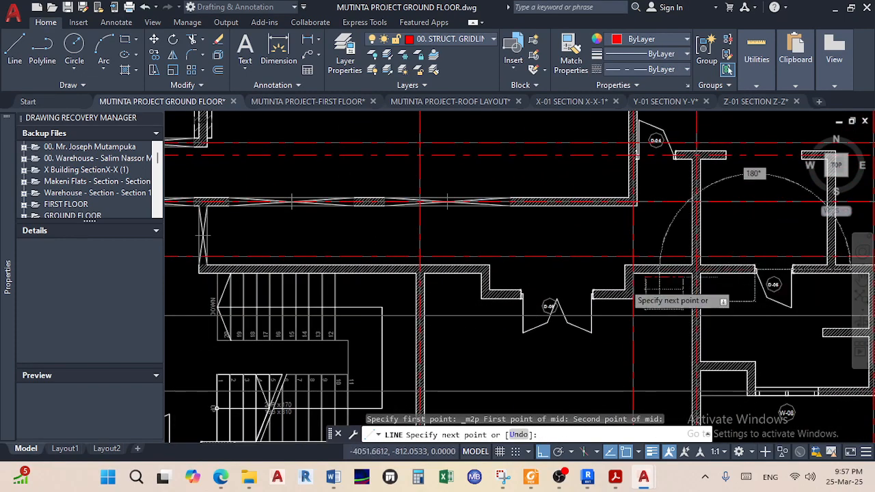
scroll(479, 287, "up", 5)
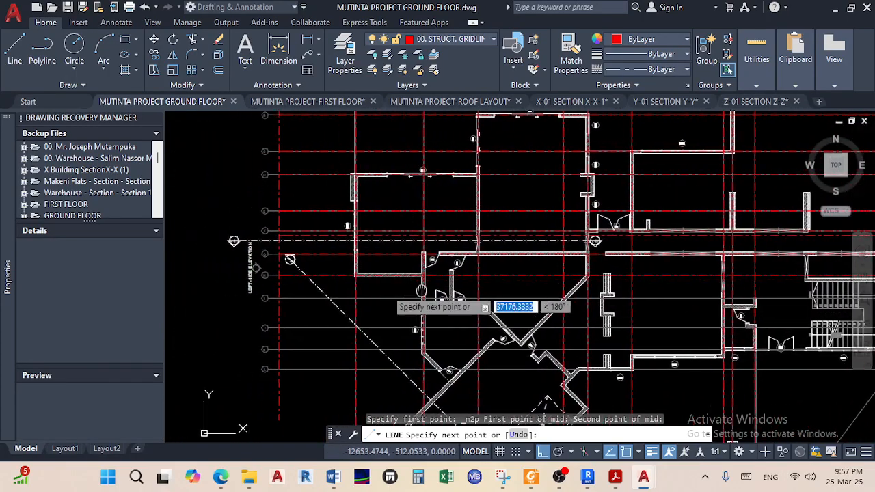
scroll(367, 294, "up", 4)
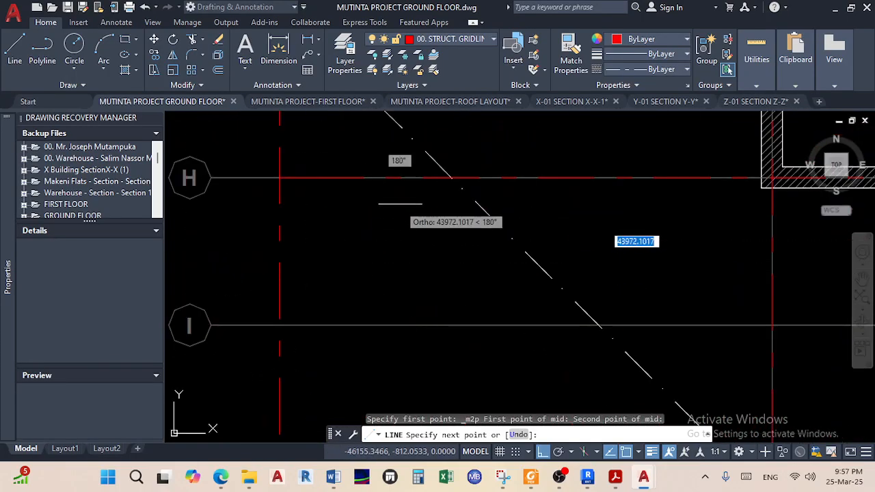
left_click(281, 209)
right_click(330, 241)
left_click(362, 247)
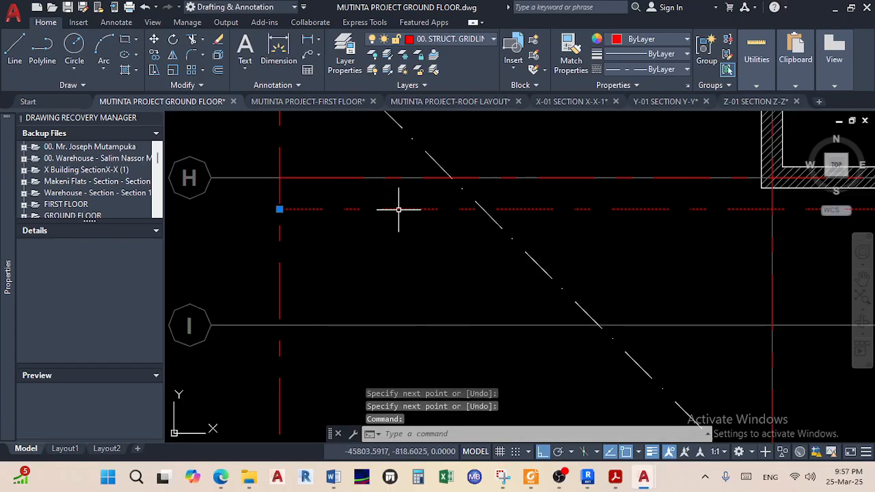
scroll(399, 209, "down", 5)
middle_click_drag(594, 240, 409, 253)
scroll(470, 271, "up", 4)
scroll(478, 219, "up", 2)
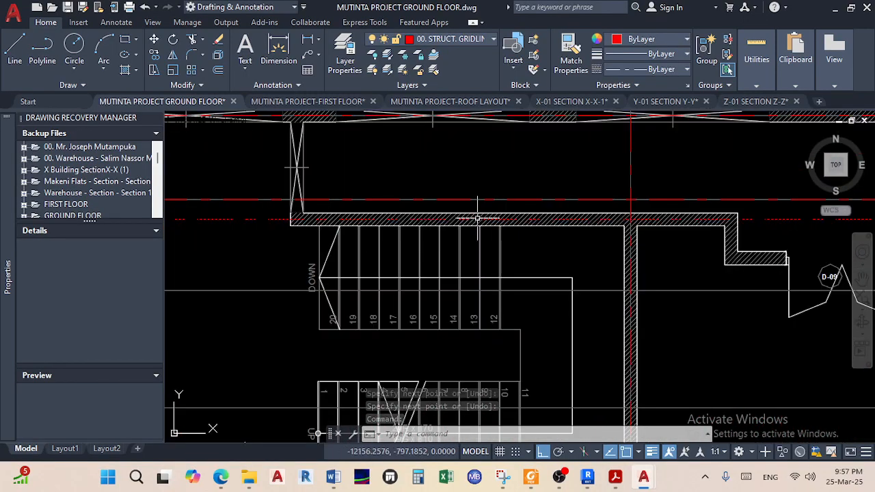
scroll(478, 218, "down", 5)
scroll(478, 219, "up", 3)
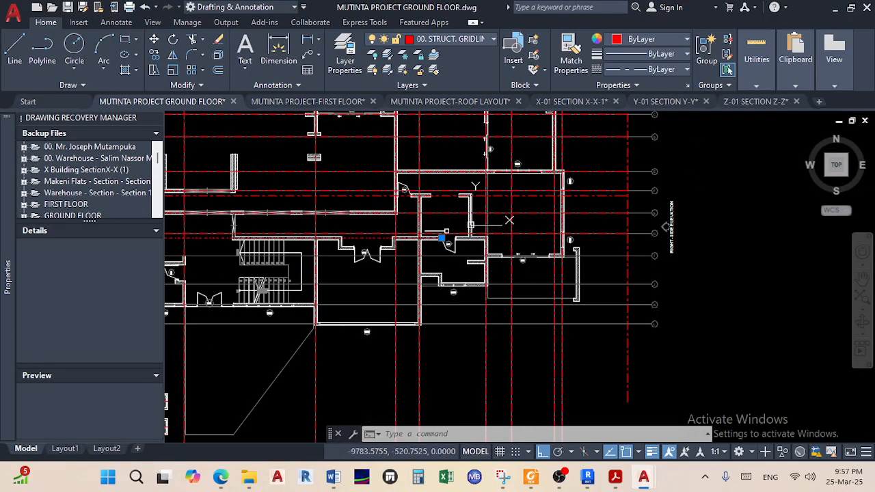
scroll(446, 231, "up", 5)
Stretch the new gridline's right end to the outermost vertical gridline beyond W-07
left_click(428, 254)
scroll(451, 257, "down", 4)
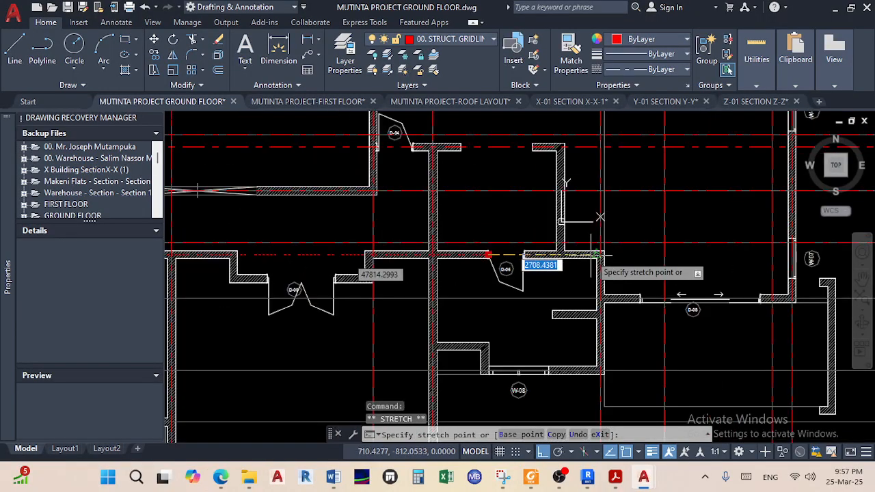
scroll(672, 259, "up", 5)
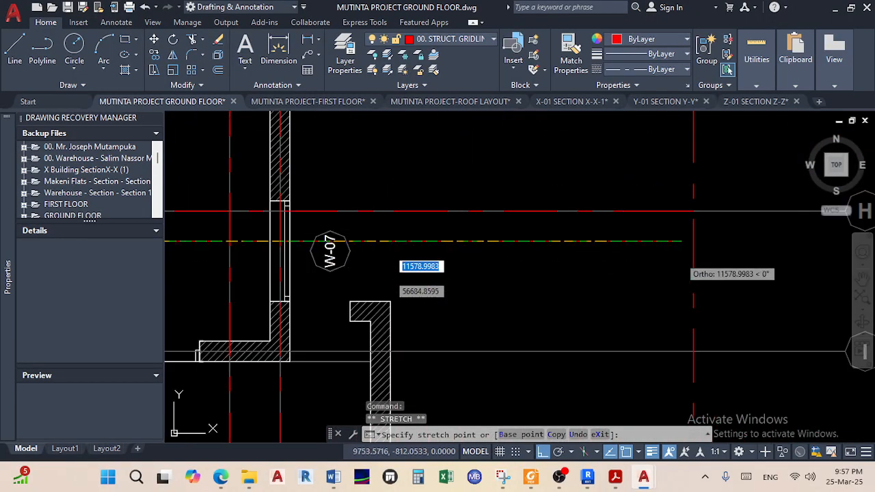
left_click(697, 241)
key("Escape")
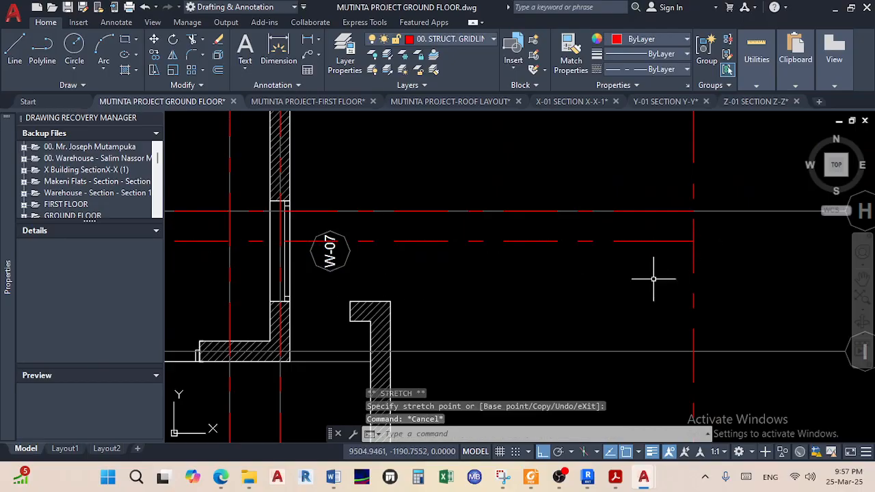
scroll(650, 273, "down", 5)
Pan across the floor plan toward door D-08 and the right-side grid bubbles
middle_click_drag(676, 279, 705, 271)
middle_click_drag(384, 272, 593, 245)
scroll(593, 245, "up", 4)
scroll(593, 245, "down", 4)
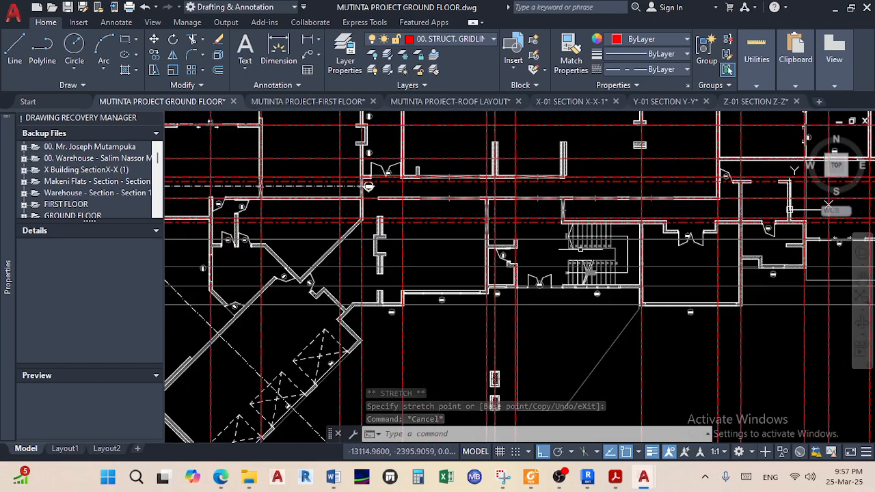
middle_click_drag(539, 253, 617, 250)
middle_click_drag(445, 245, 488, 242)
middle_click_drag(303, 239, 388, 235)
scroll(315, 231, "up", 2)
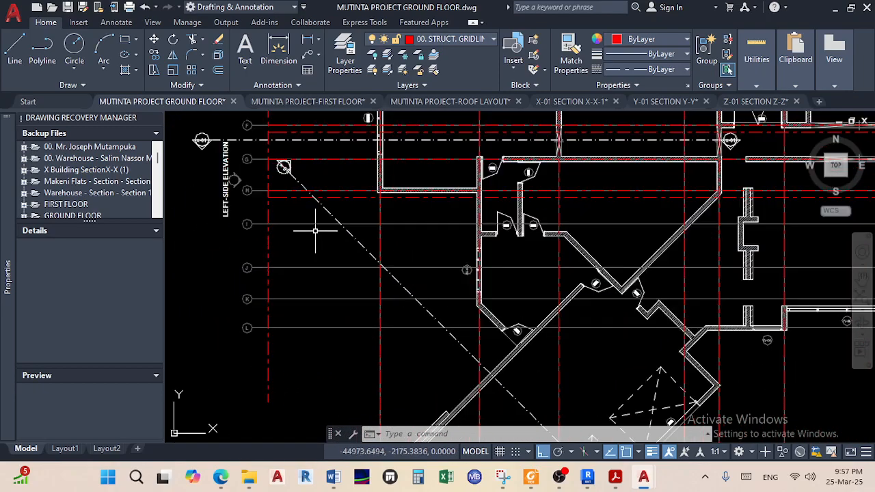
middle_click_drag(544, 233, 328, 239)
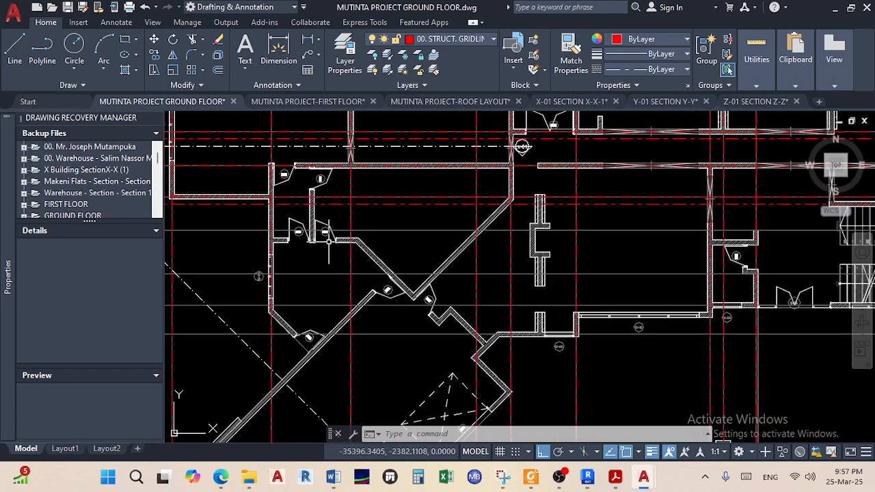
middle_click_drag(672, 252, 567, 260)
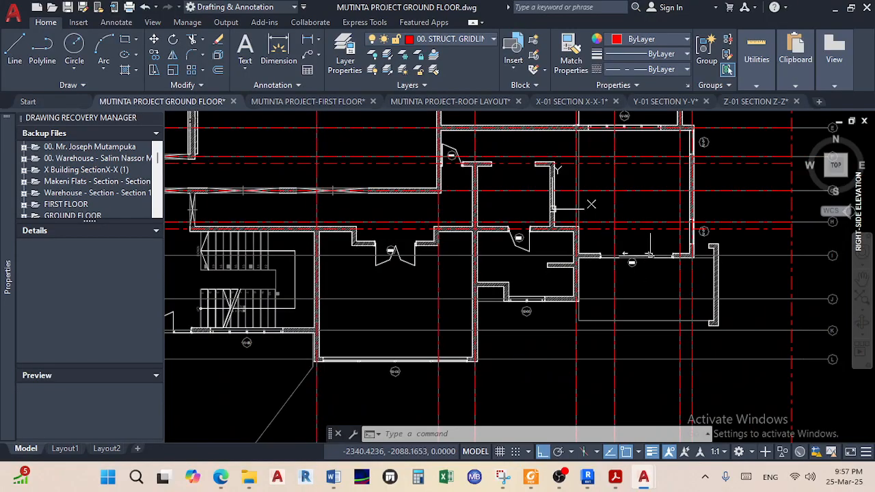
scroll(552, 208, "up", 5)
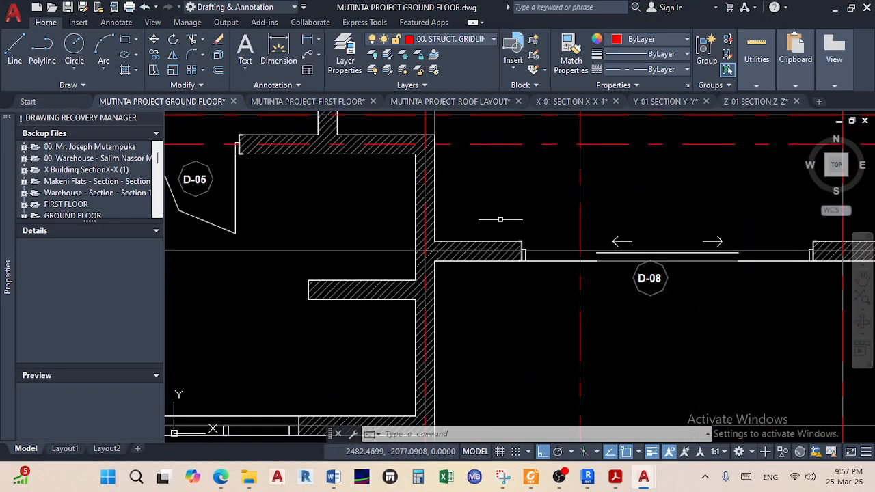
Start a new line at the midpoint of the wall end beside door D-08
left_click(19, 62)
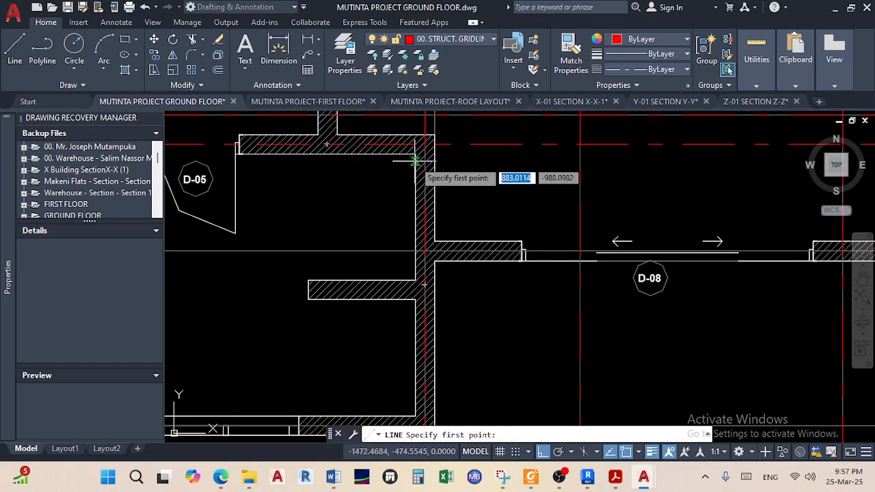
right_click(483, 189, "shift")
left_click(538, 171)
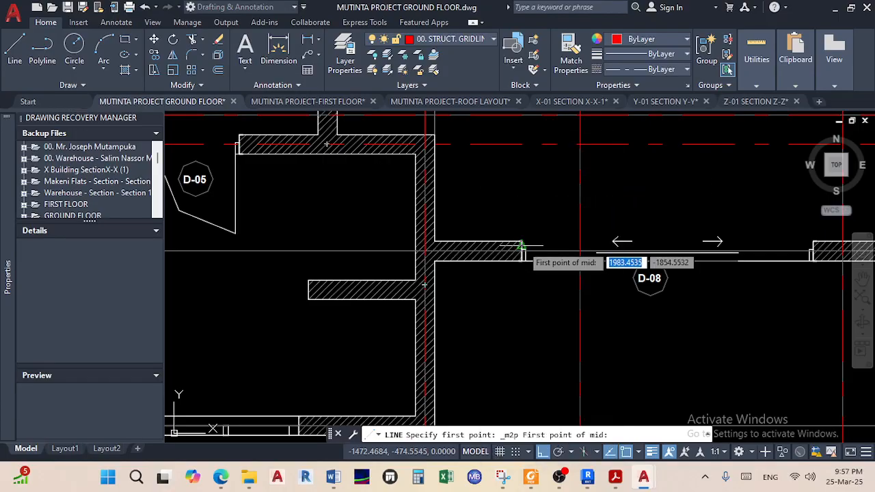
scroll(523, 246, "up", 3)
left_click(516, 296)
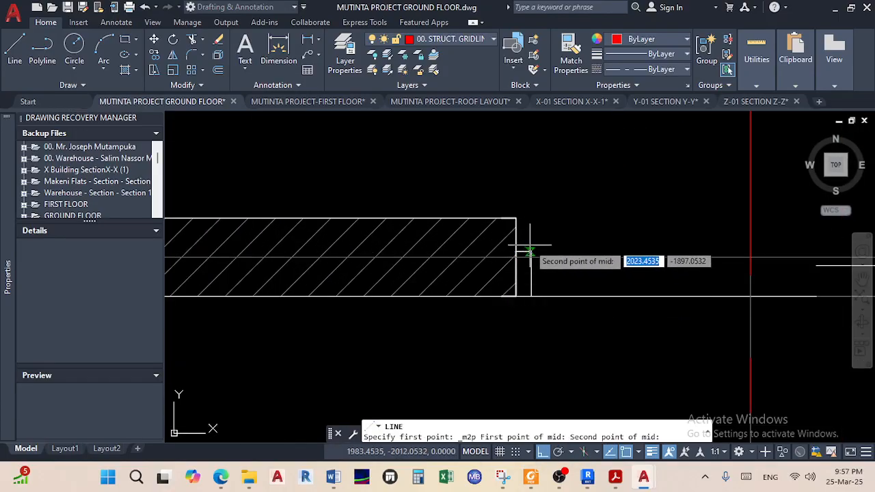
left_click(516, 218)
scroll(750, 296, "down", 10)
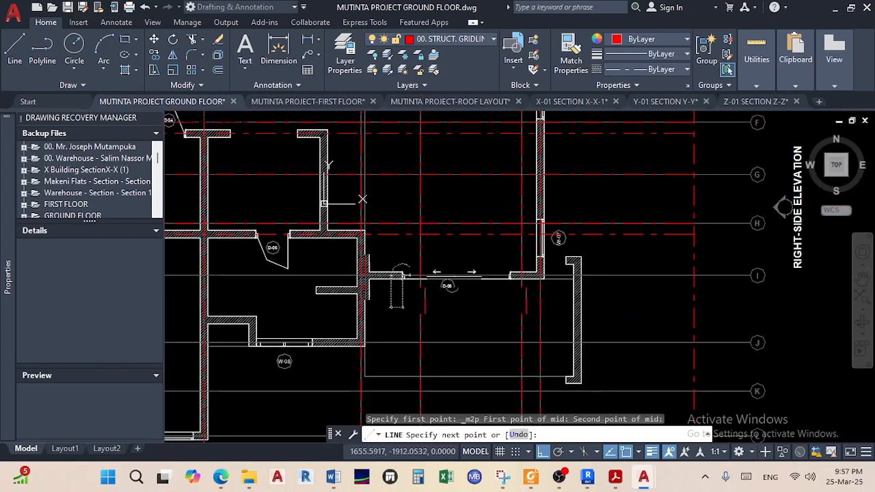
scroll(540, 280, "up", 8)
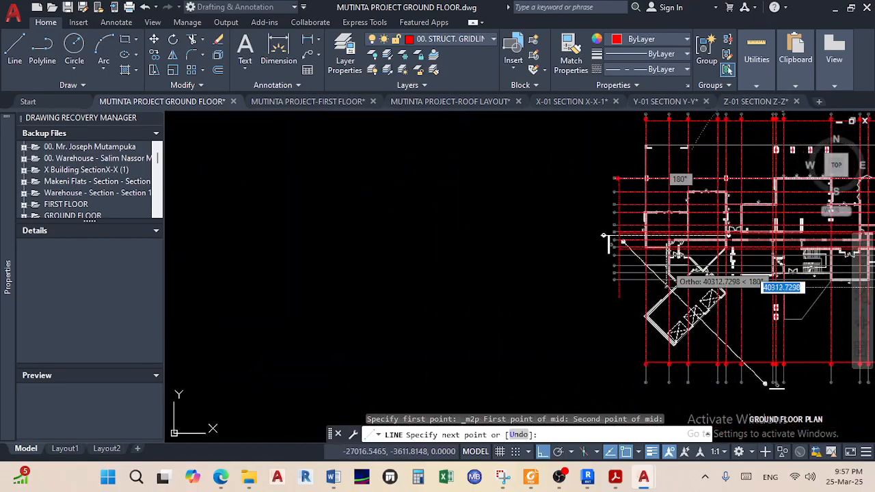
End the row I gridline at the outermost right vertical gridline near bubble I
middle_click_drag(585, 287, 472, 276)
scroll(399, 275, "up", 4)
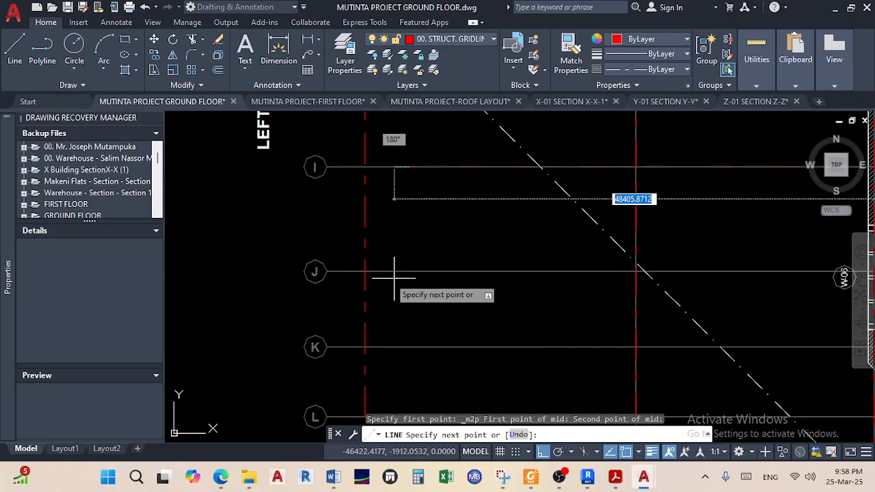
scroll(400, 259, "down", 7)
middle_click_drag(400, 253, 261, 255)
middle_click_drag(668, 275, 275, 293)
scroll(693, 223, "up", 5)
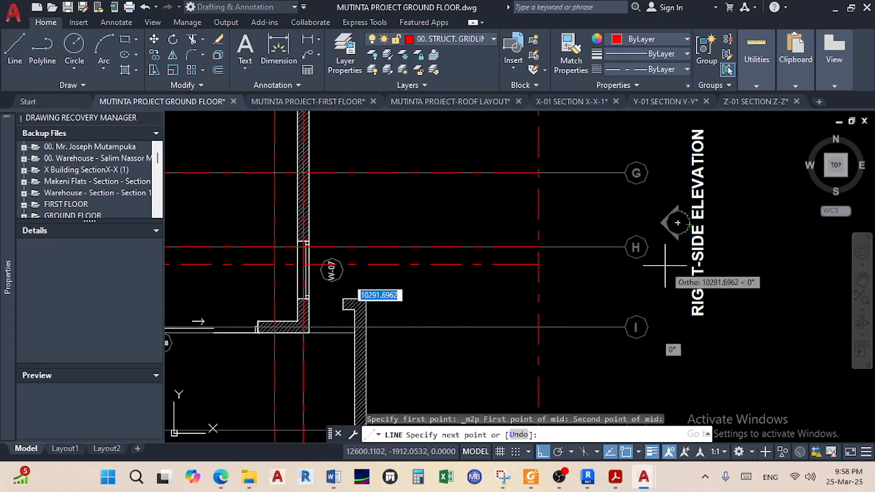
left_click(538, 328)
right_click(594, 328)
left_click(629, 166)
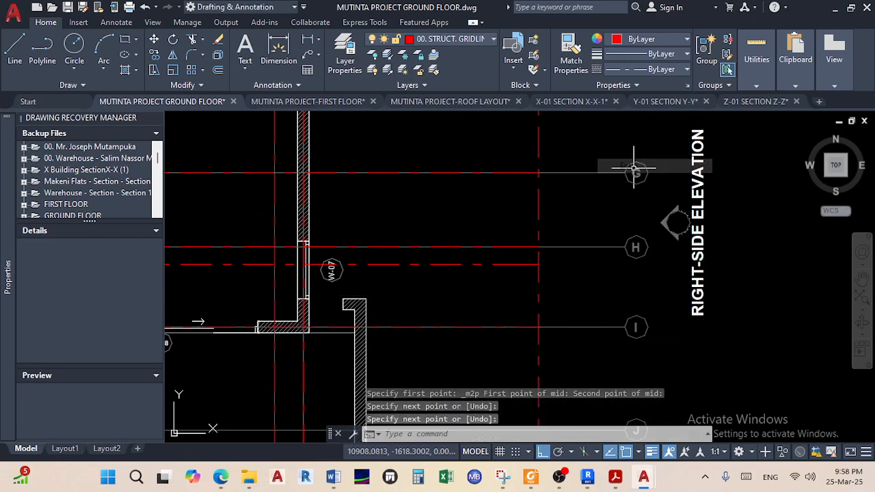
scroll(523, 328, "down", 5)
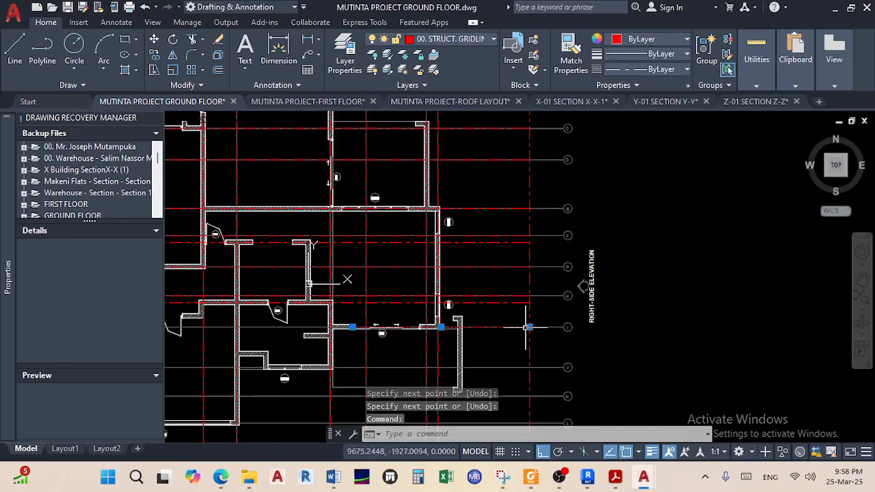
scroll(573, 332, "up", 5)
scroll(573, 333, "up", 2)
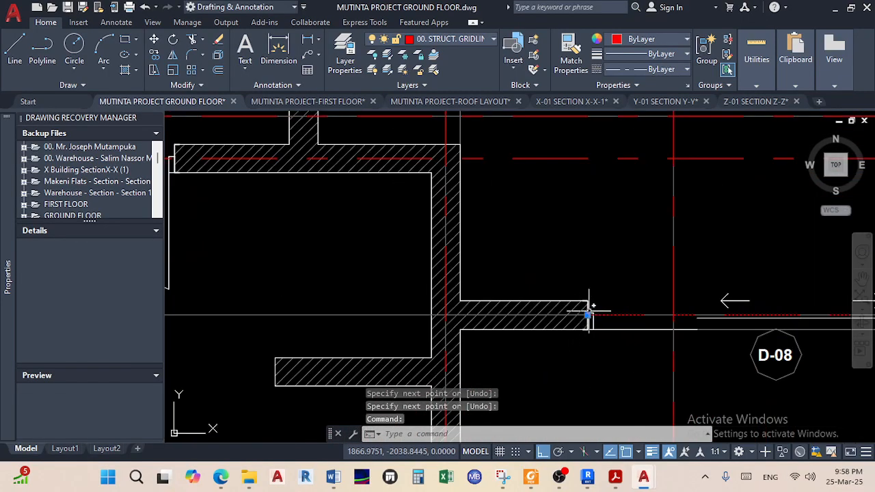
Stretch gridline I's other end left to the vertical gridline beside bubble I
left_click(588, 316)
scroll(519, 301, "down", 4)
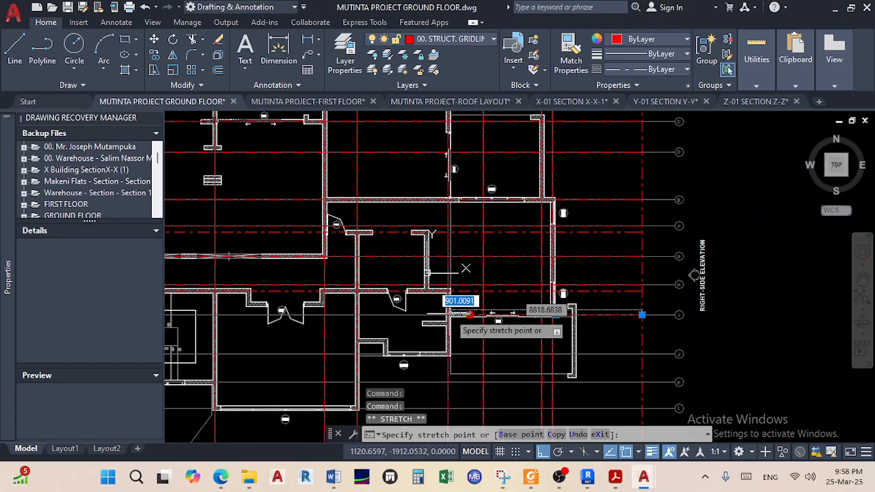
mouse_move(548, 333)
middle_mouse_down()
mouse_move(766, 326)
mouse_move(863, 310)
middle_mouse_up()
middle_click_drag(397, 299, 843, 283)
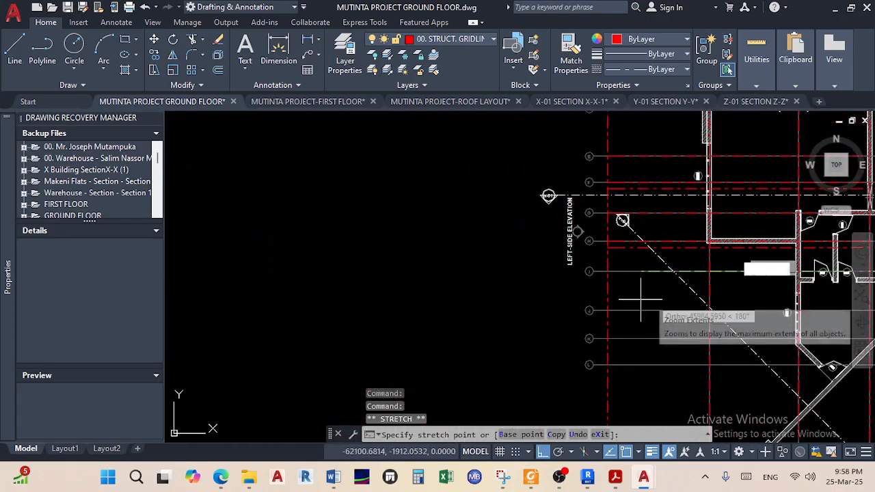
middle_click_drag(604, 303, 490, 306)
scroll(497, 277, "up", 5)
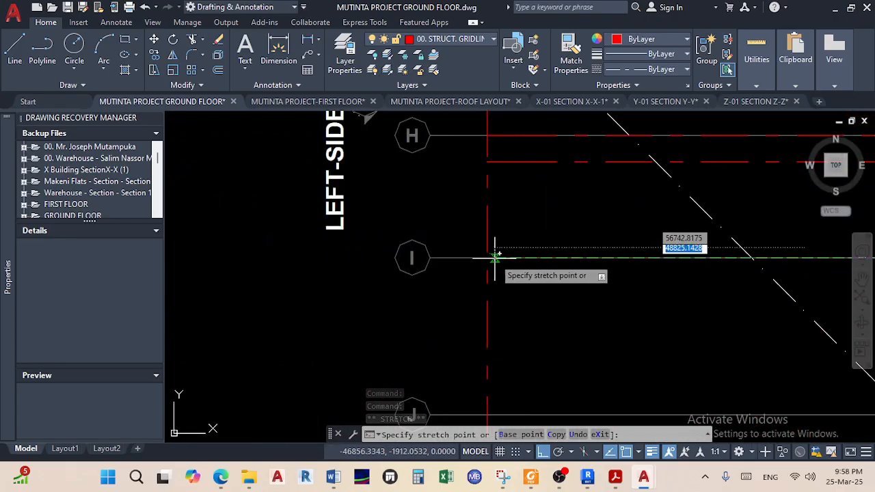
scroll(487, 256, "up", 3)
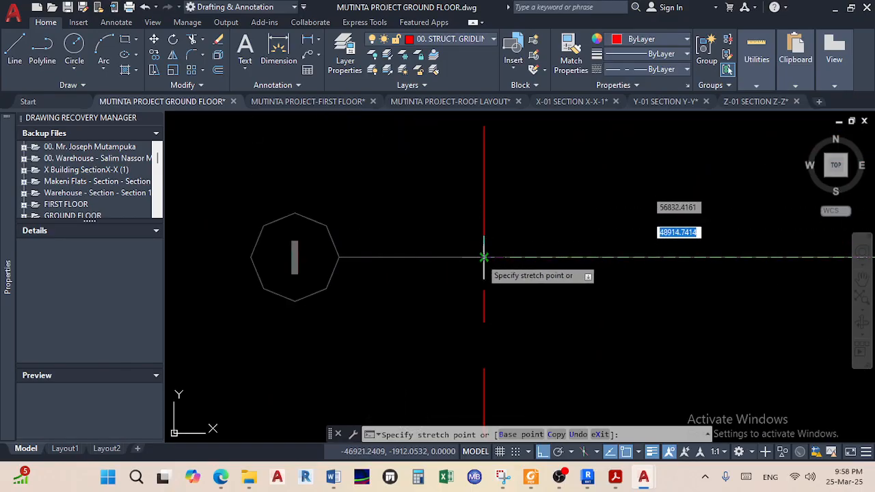
left_click(483, 257)
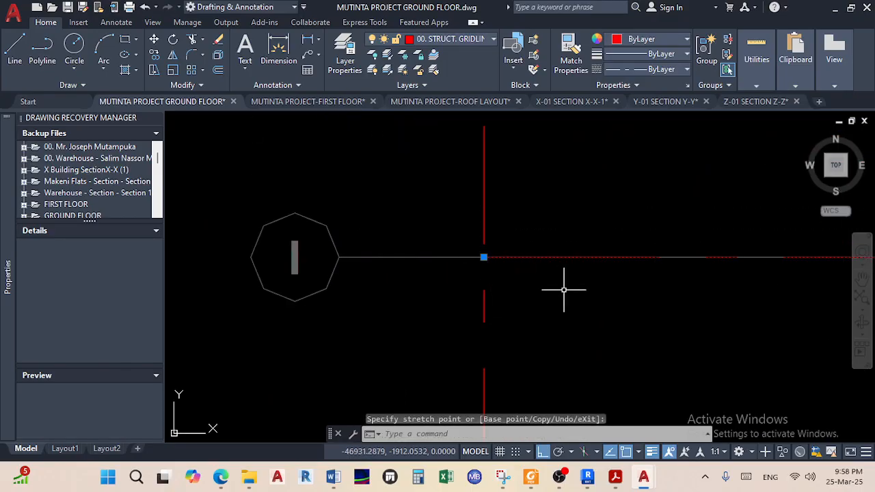
key("Escape")
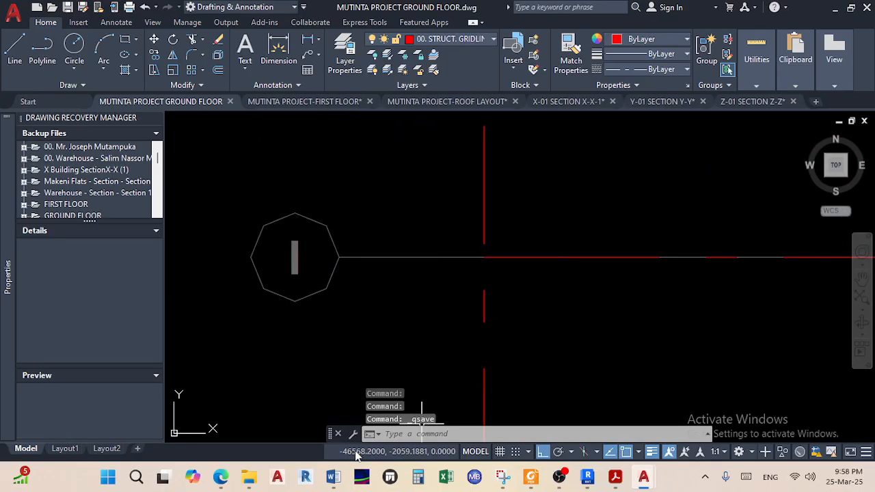
left_click(220, 477)
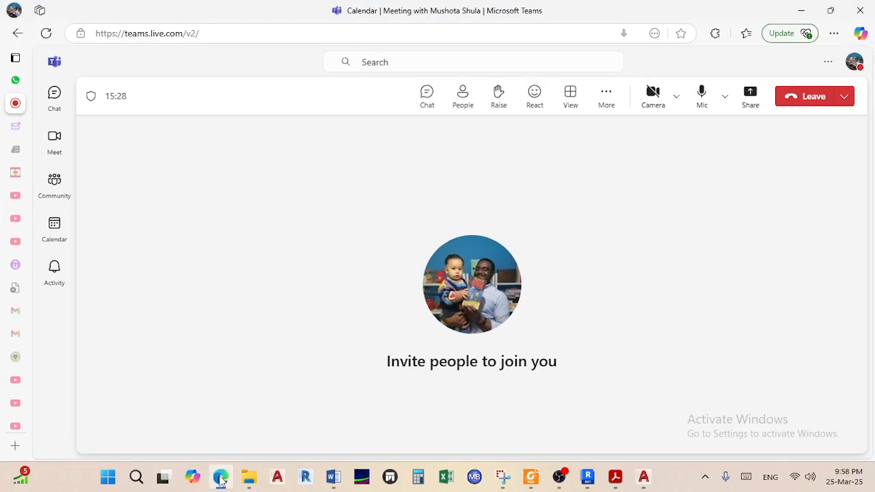
left_click(220, 477)
Pan and zoom across the plan to the wall corner near the right-side grid bubbles
scroll(456, 322, "down", 10)
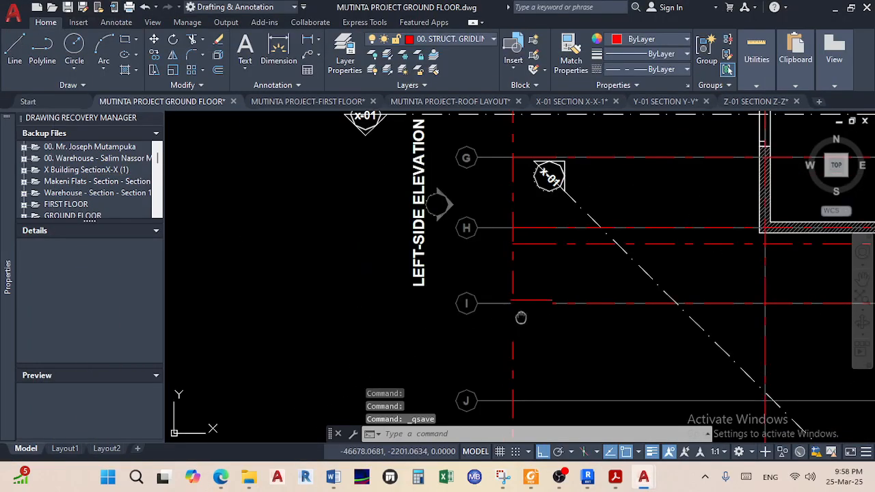
middle_click_drag(575, 273, 566, 272)
scroll(376, 272, "up", 7)
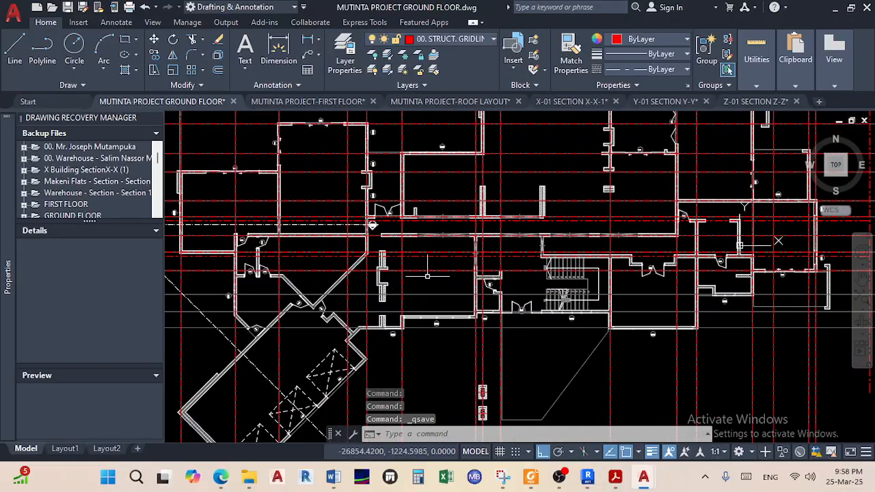
scroll(528, 246, "down", 4)
middle_click_drag(592, 248, 349, 254)
scroll(513, 249, "up", 2)
middle_click_drag(586, 253, 251, 259)
middle_click_drag(533, 255, 287, 267)
middle_click_drag(600, 280, 576, 286)
scroll(580, 285, "down", 2)
scroll(578, 287, "up", 2)
middle_click_drag(417, 304, 676, 298)
scroll(423, 289, "up", 4)
scroll(426, 289, "down", 6)
middle_click_drag(430, 295, 615, 298)
middle_click_drag(403, 320, 592, 297)
scroll(405, 280, "up", 2)
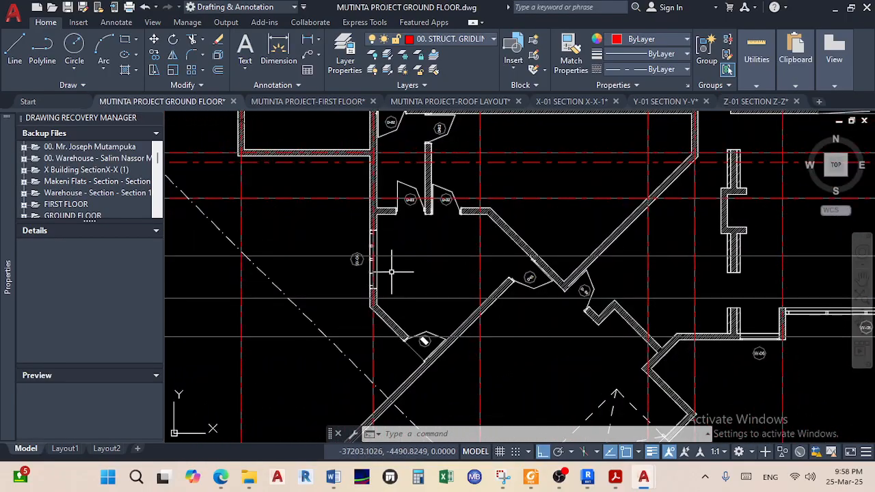
scroll(393, 272, "up", 2)
scroll(392, 275, "down", 4)
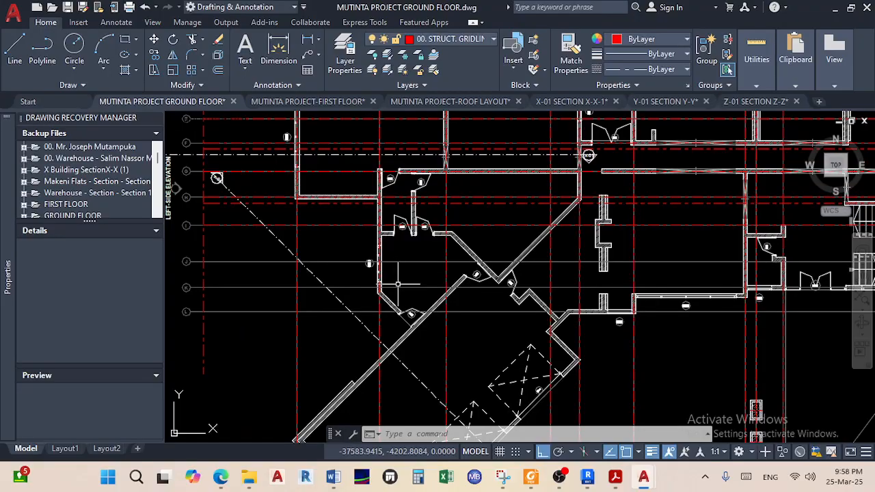
scroll(397, 283, "down", 4)
scroll(551, 274, "up", 4)
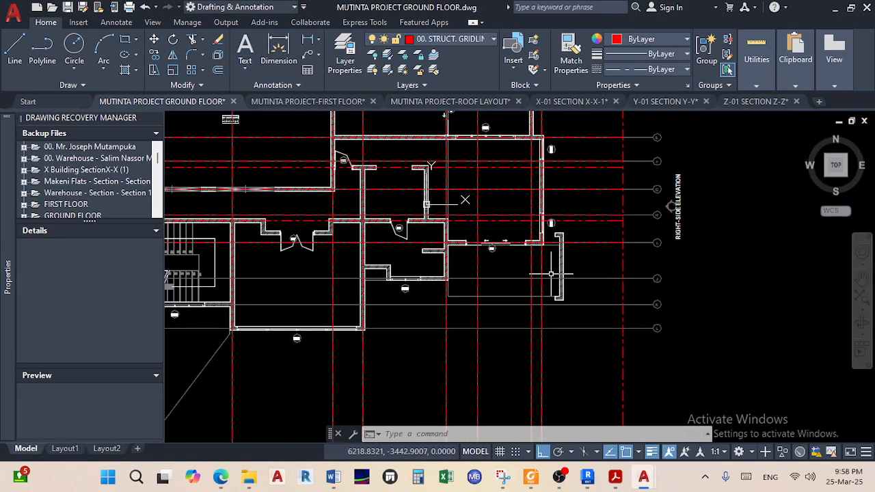
scroll(550, 274, "up", 3)
mouse_move(554, 289)
middle_mouse_down()
mouse_move(513, 313)
mouse_move(677, 298)
middle_mouse_up()
middle_click_drag(371, 309, 461, 301)
scroll(462, 299, "up", 6)
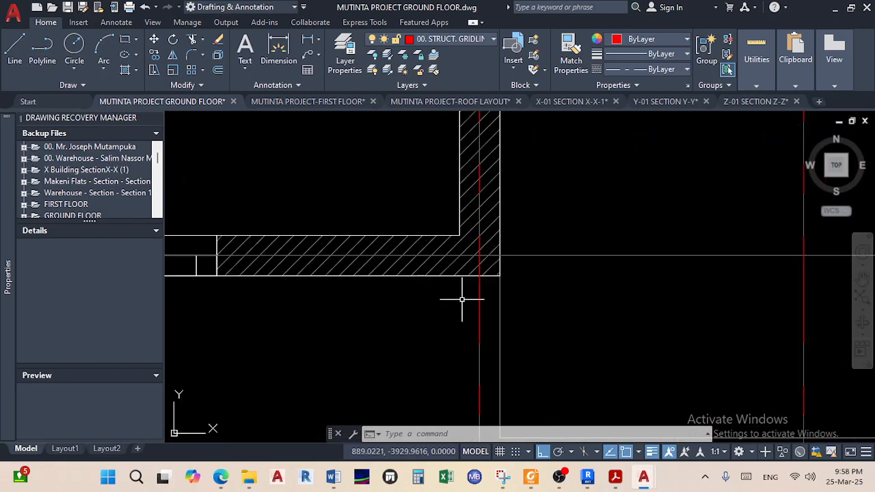
Draw gridline J from the midpoint between two wall points to the right gridline
left_click(20, 54)
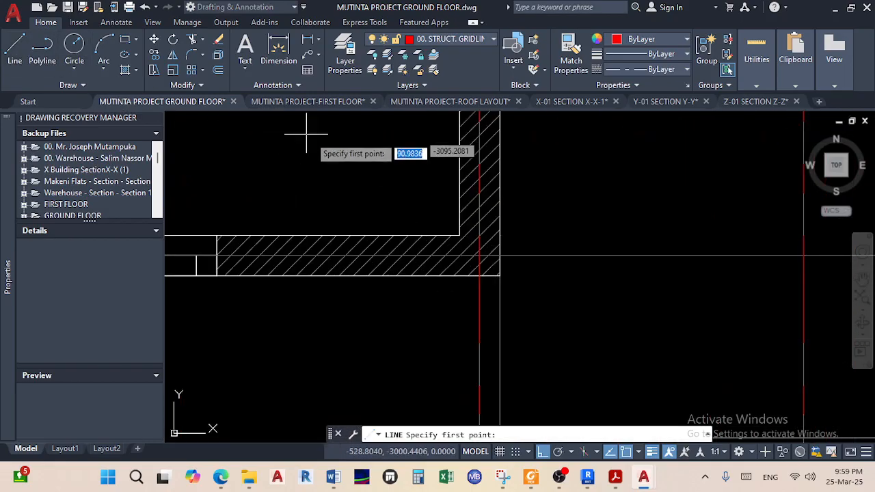
right_click(347, 154, "shift")
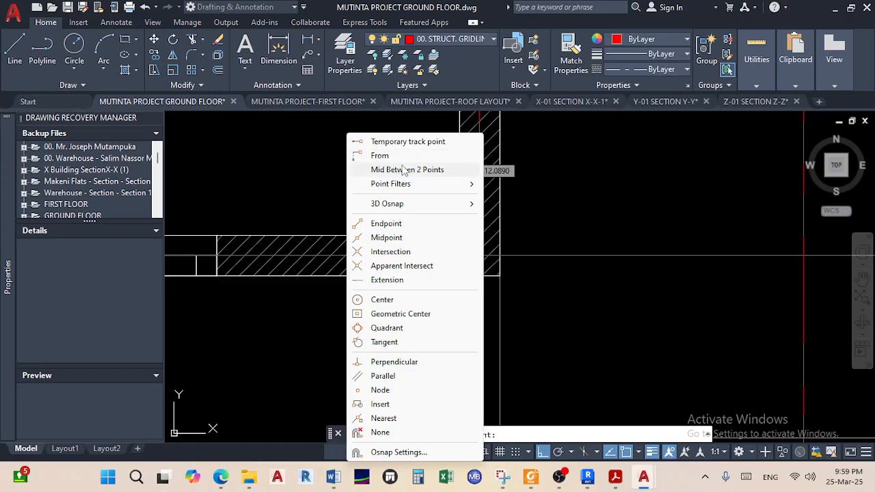
left_click(410, 170)
scroll(455, 223, "up", 5)
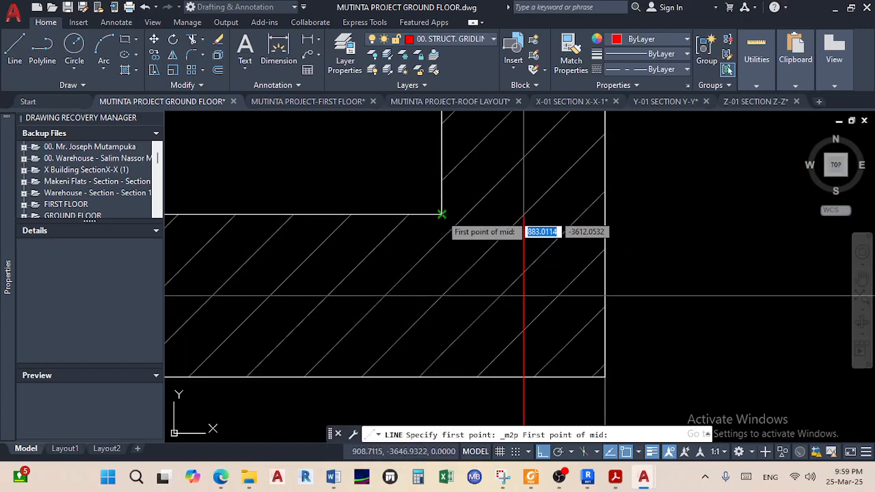
left_click(441, 215)
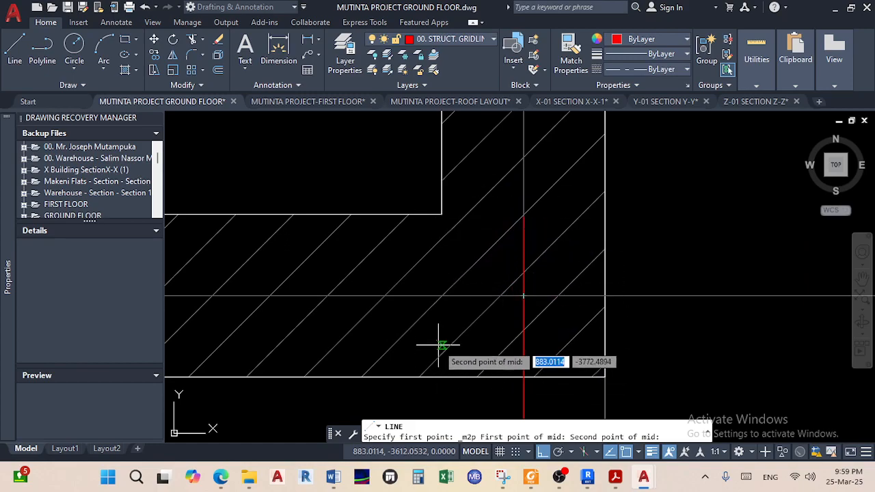
left_click(441, 376)
scroll(599, 285, "down", 10)
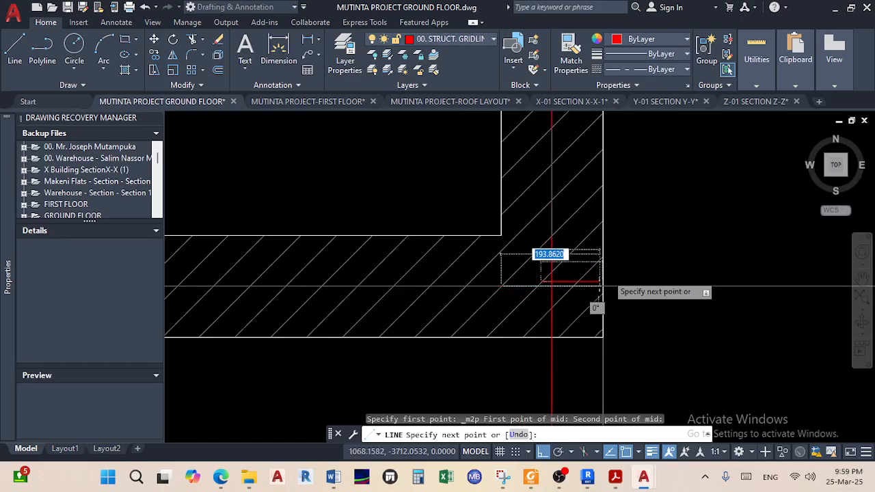
middle_click_drag(643, 280, 212, 256)
scroll(441, 258, "down", 6)
middle_click_drag(573, 258, 354, 257)
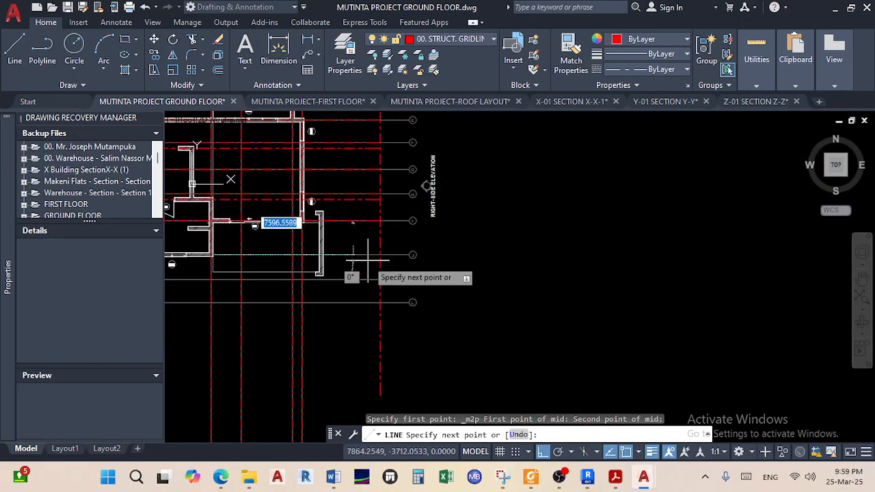
scroll(382, 257, "up", 8)
scroll(371, 258, "up", 4)
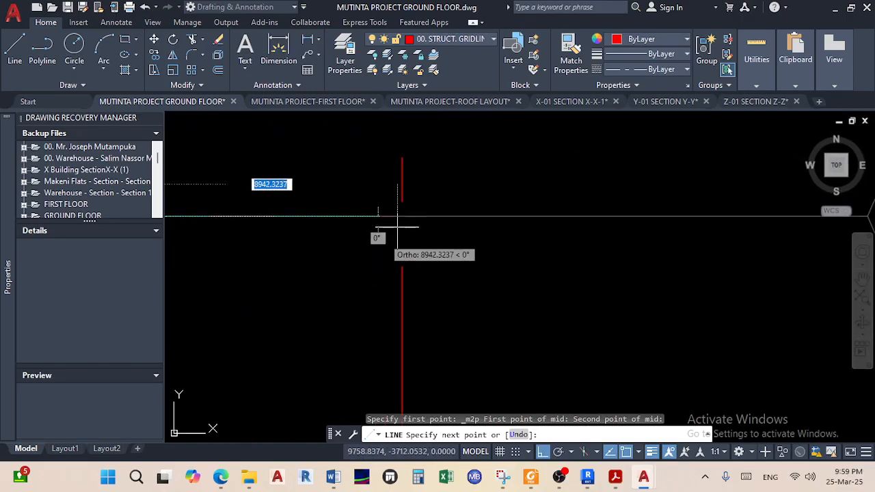
left_click(402, 217)
right_click(422, 243)
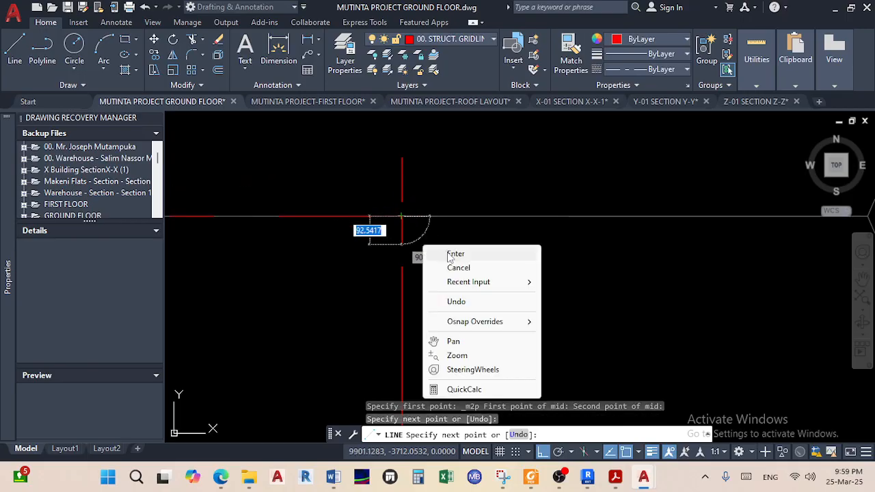
left_click(447, 253)
Stretch the new gridline's left end out to bubble J
left_click(369, 218)
scroll(370, 216, "down", 10)
middle_click_drag(352, 214, 585, 228)
scroll(490, 234, "up", 6)
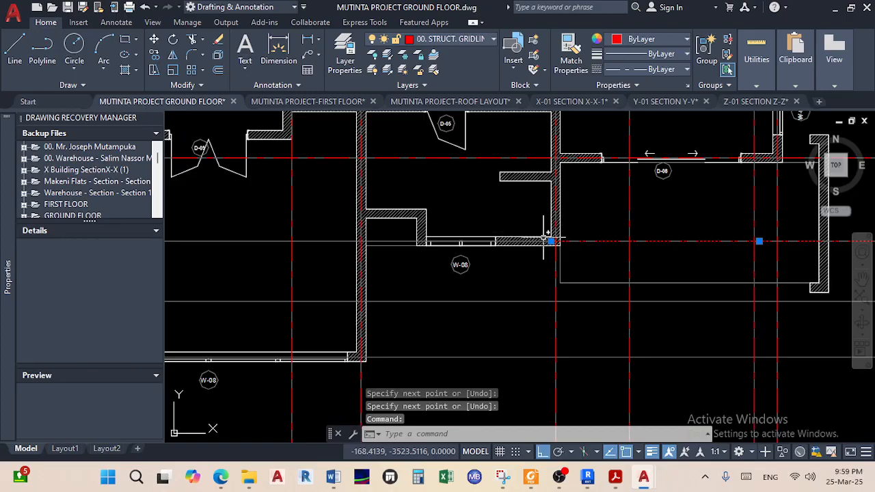
left_click(558, 243)
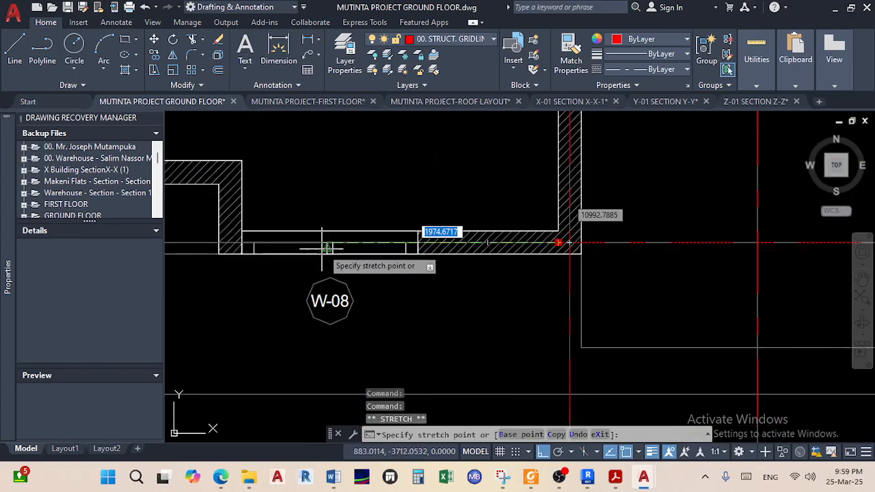
scroll(326, 247, "down", 10)
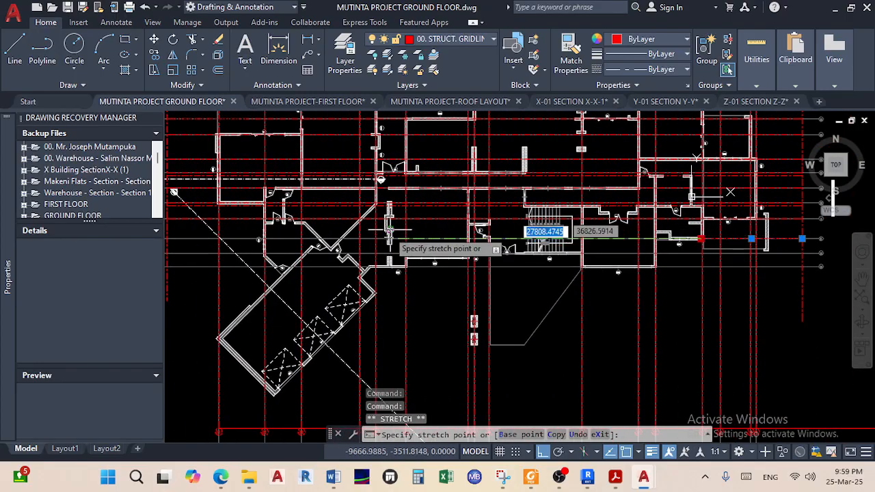
middle_click_drag(388, 233, 520, 236)
scroll(316, 243, "up", 5)
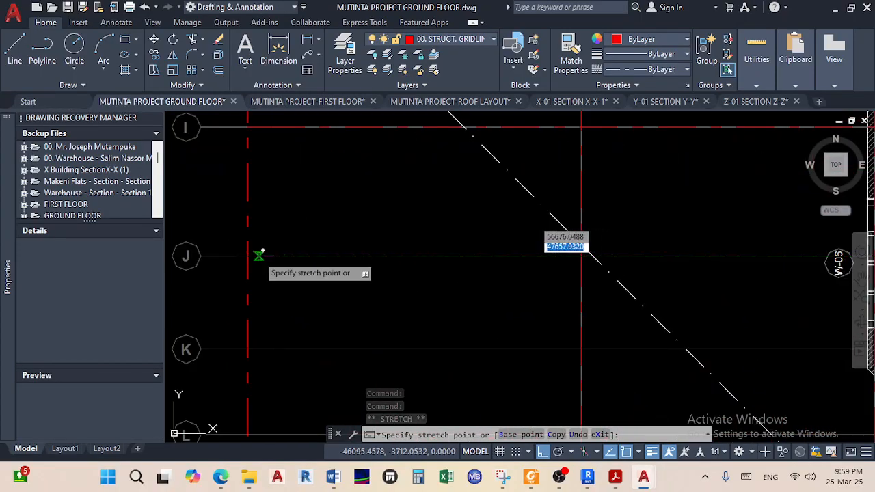
left_click(247, 256)
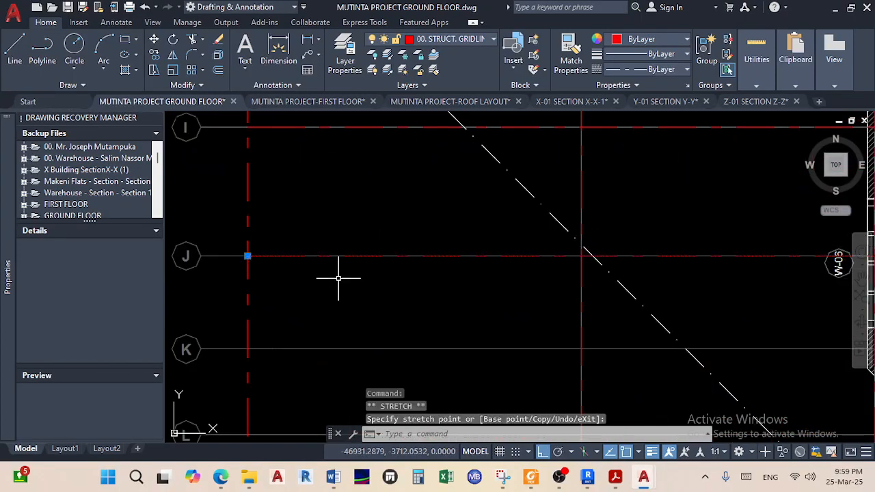
key("Escape")
scroll(339, 278, "down", 6)
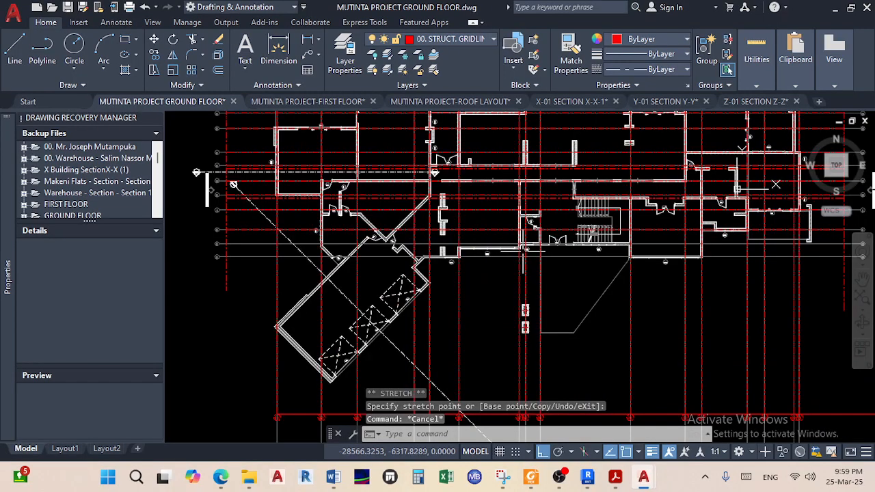
scroll(239, 246, "up", 4)
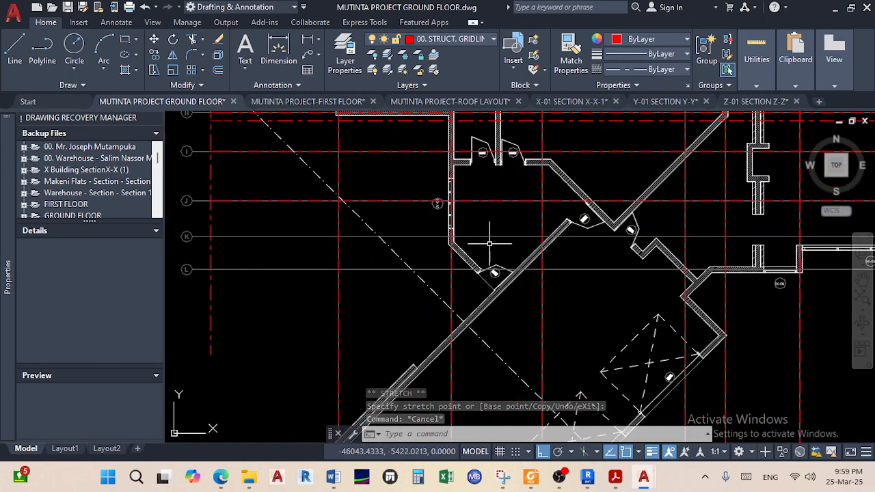
middle_click_drag(477, 244, 46, 231)
scroll(561, 230, "up", 4)
scroll(549, 224, "up", 4)
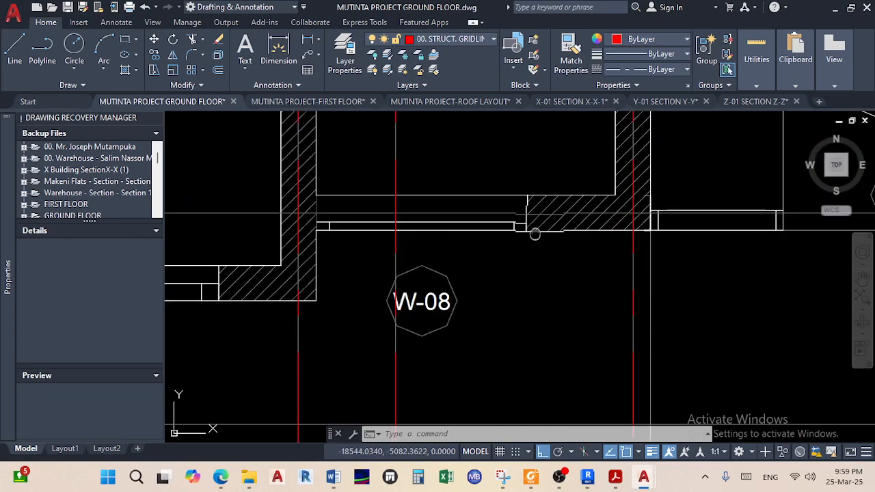
Draw gridline K from the midpoint between two wall corners to the right vertical gridline
left_click(16, 53)
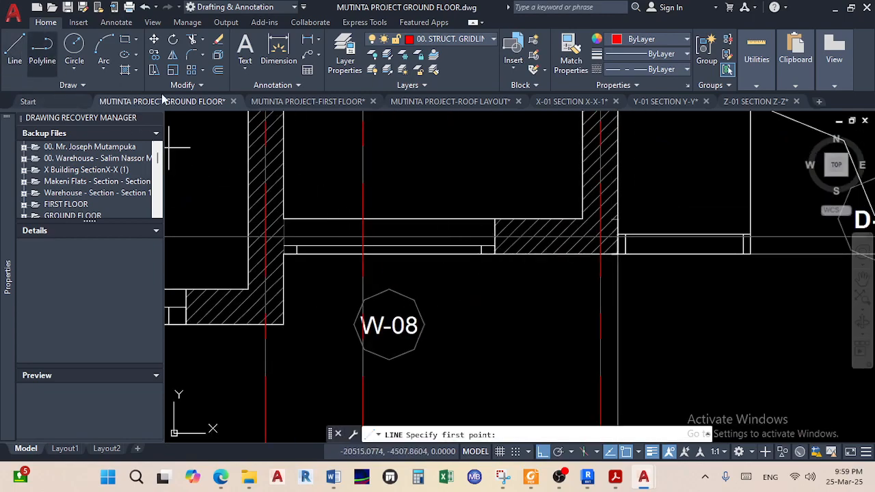
right_click(470, 171, "shift")
left_click(516, 170)
scroll(508, 209, "up", 3)
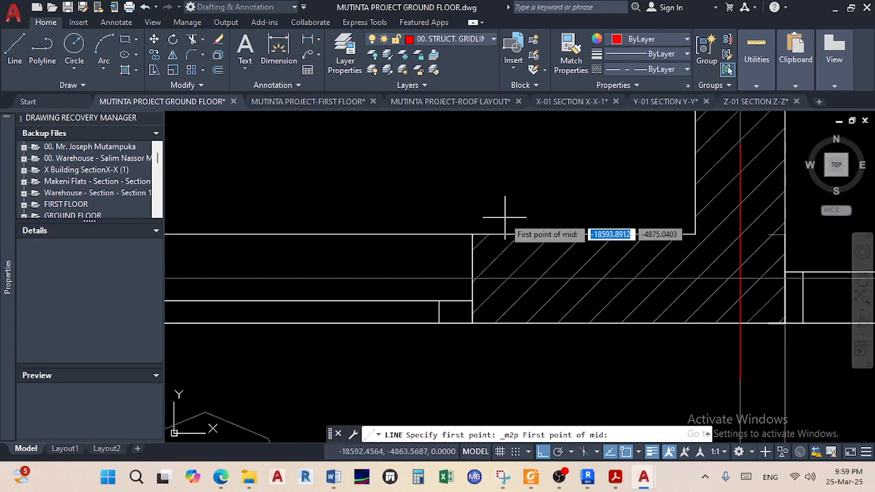
left_click(471, 323)
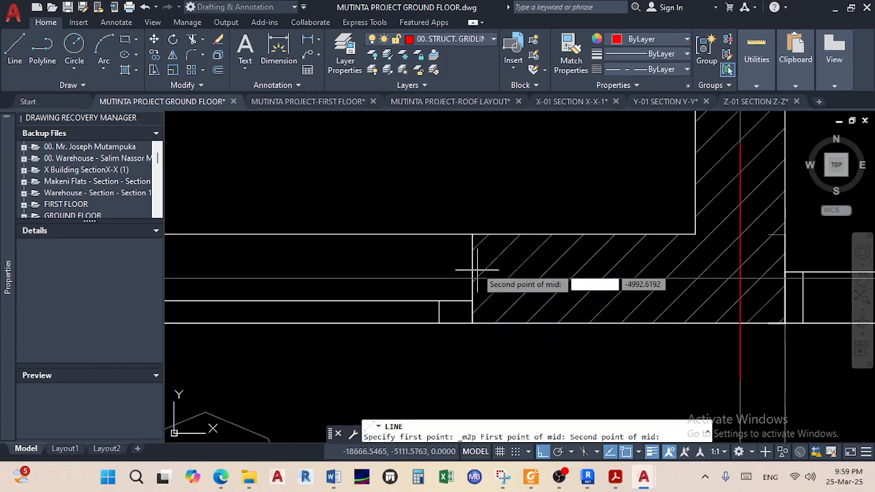
left_click(472, 235)
scroll(670, 258, "down", 5)
middle_click_drag(687, 265, 347, 299)
scroll(637, 298, "down", 5)
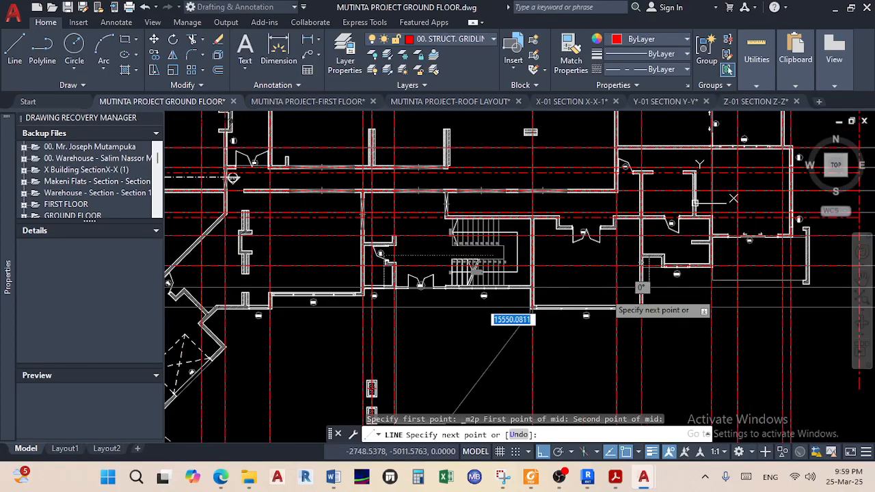
middle_click_drag(587, 298, 422, 294)
scroll(704, 294, "up", 12)
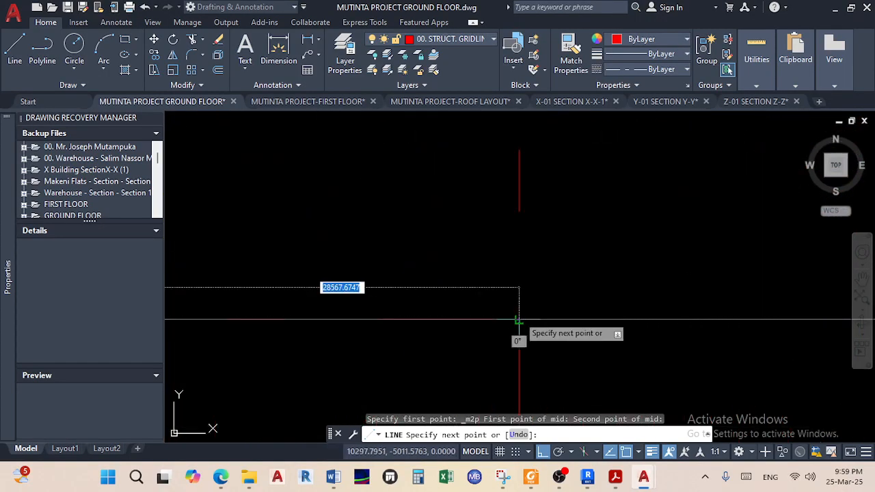
left_click(521, 317)
right_click(627, 287)
left_click(654, 290)
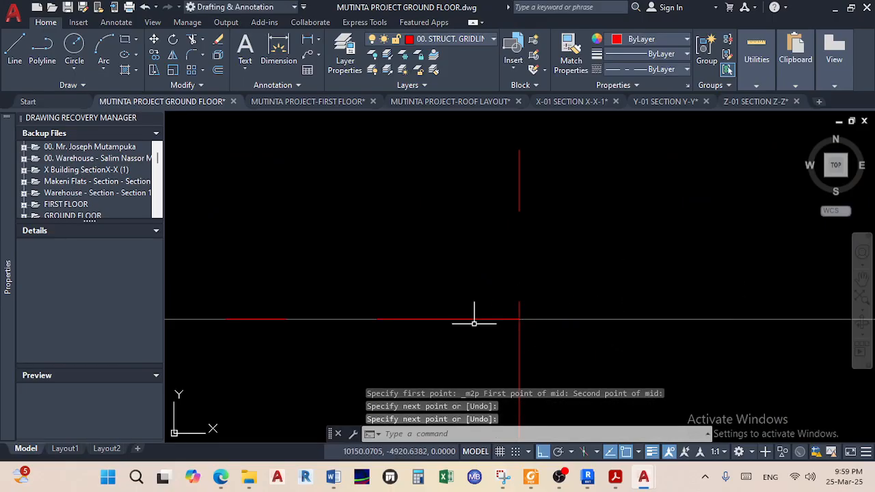
Select the new gridline K and bring its left end near W-08 into view
left_click(408, 319)
scroll(410, 319, "down", 12)
middle_click_drag(431, 315, 767, 303)
middle_click_drag(442, 328, 777, 319)
middle_click_drag(297, 309, 602, 305)
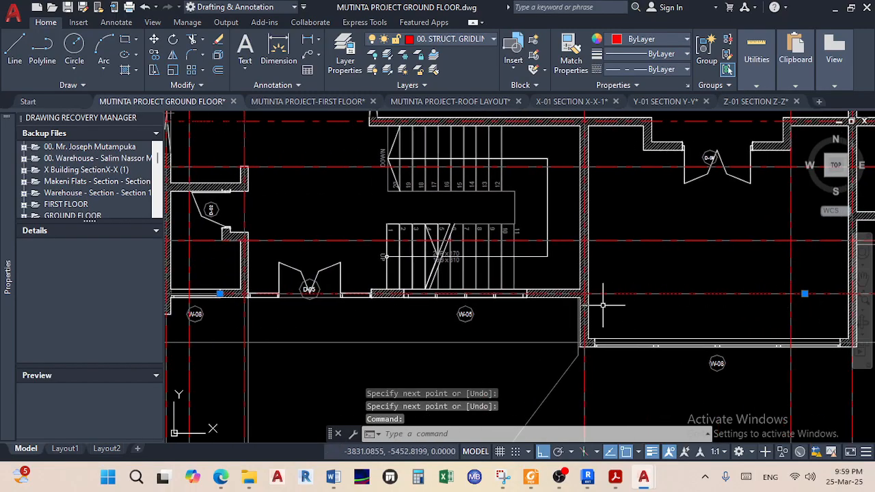
middle_click_drag(210, 295, 477, 279)
scroll(477, 279, "up", 6)
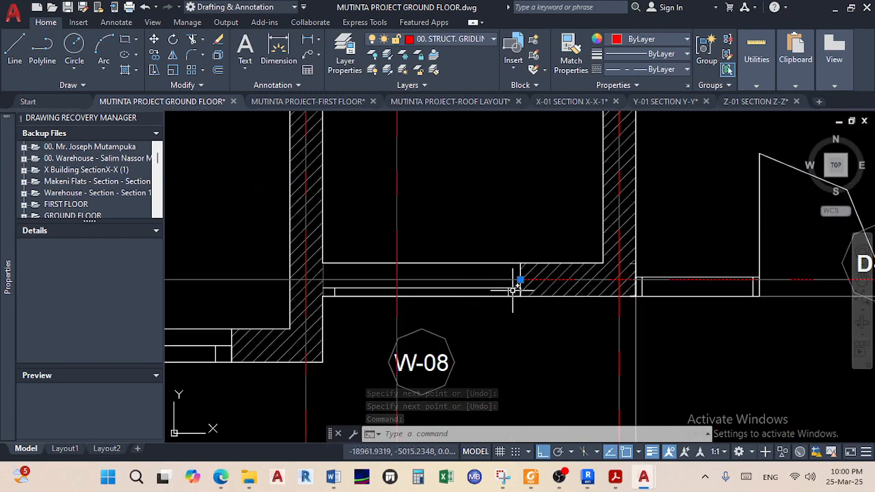
Stretch gridline K's left end to the far-left vertical gridline by bubble K
scroll(514, 288, "up", 2)
left_click(524, 274)
scroll(445, 273, "down", 5)
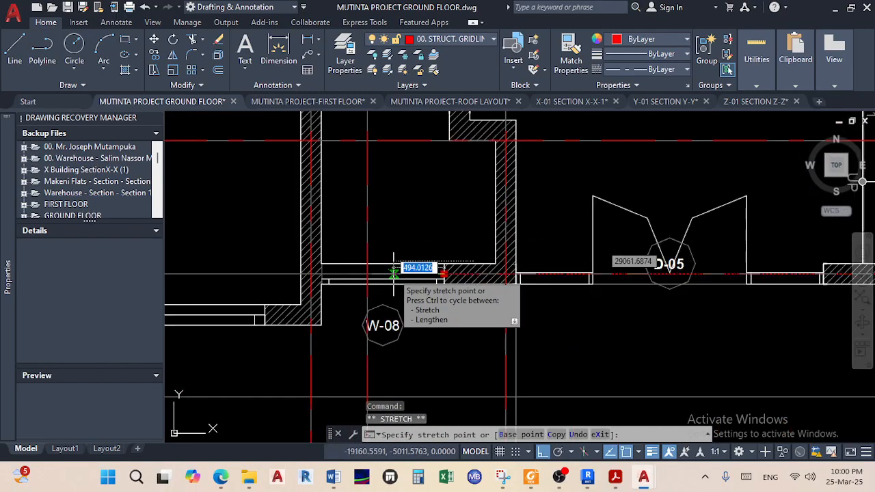
middle_click_drag(535, 280, 704, 280)
middle_click_drag(452, 281, 747, 282)
scroll(414, 282, "up", 2)
scroll(408, 280, "up", 8)
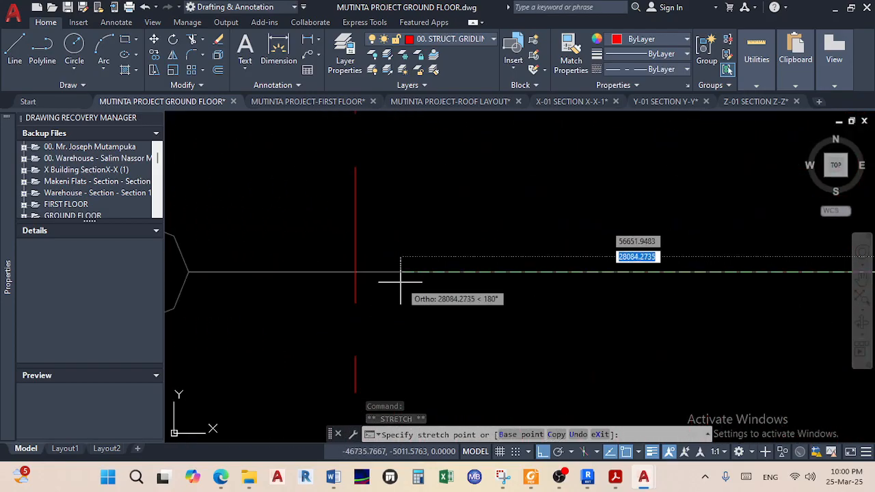
left_click(355, 273)
key("Escape")
Pan across the plan to inspect the walls around W-05, W-06 and W-08
scroll(454, 297, "down", 8)
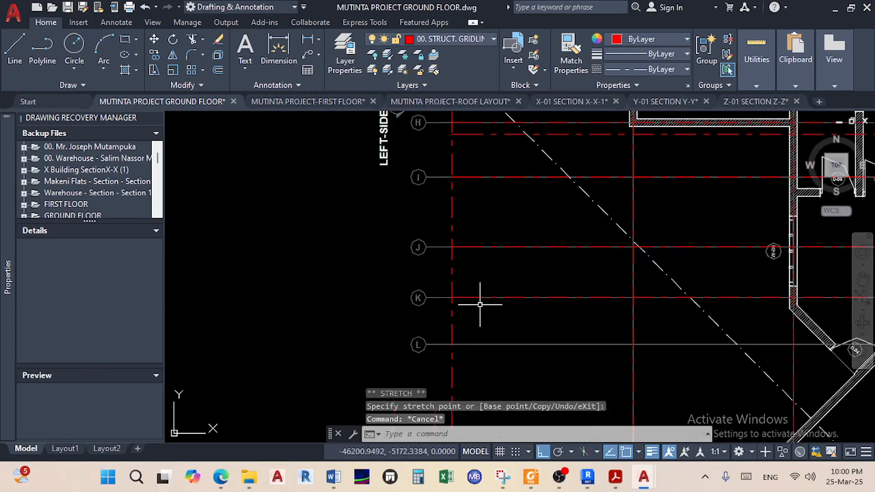
scroll(629, 286, "down", 4)
middle_click_drag(711, 286, 406, 288)
scroll(540, 286, "up", 4)
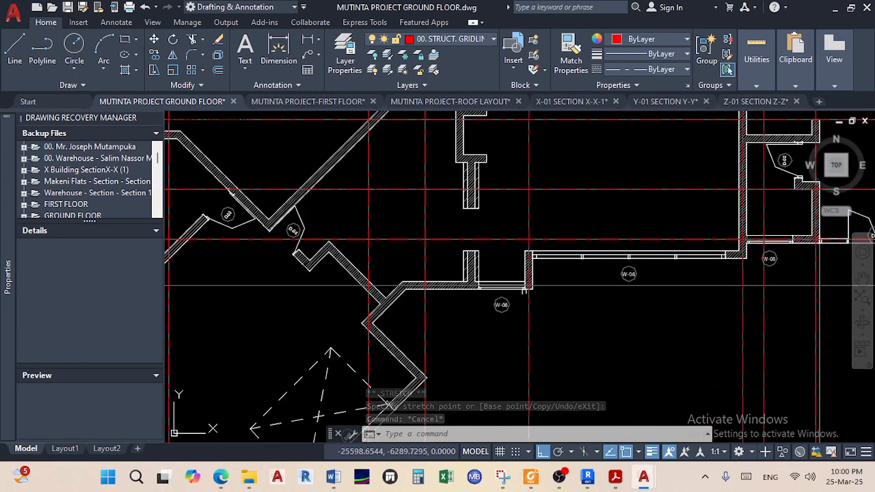
scroll(516, 292, "up", 6)
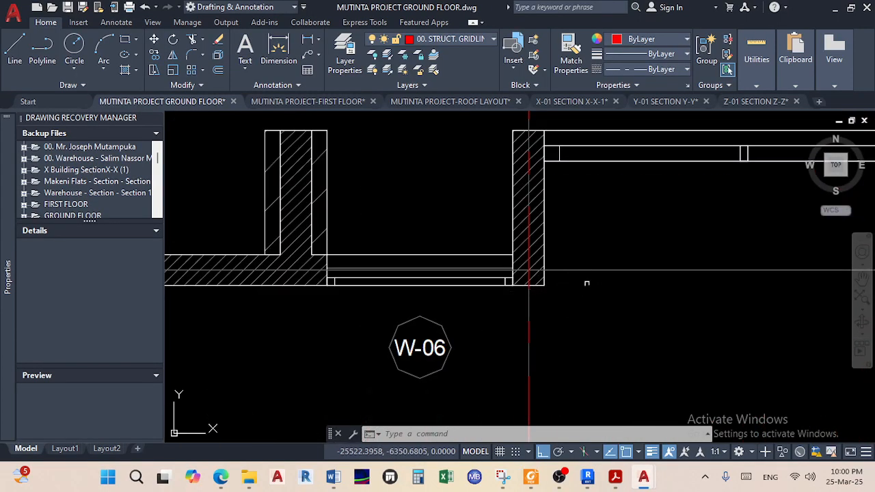
middle_click_drag(421, 280, 608, 269)
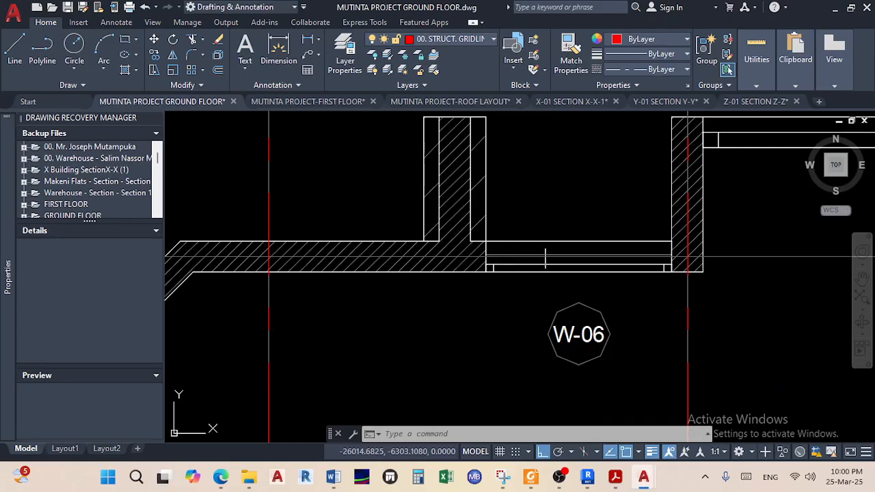
scroll(578, 254, "down", 5)
mouse_move(593, 260)
middle_mouse_down()
mouse_move(132, 256)
mouse_move(149, 258)
middle_mouse_up()
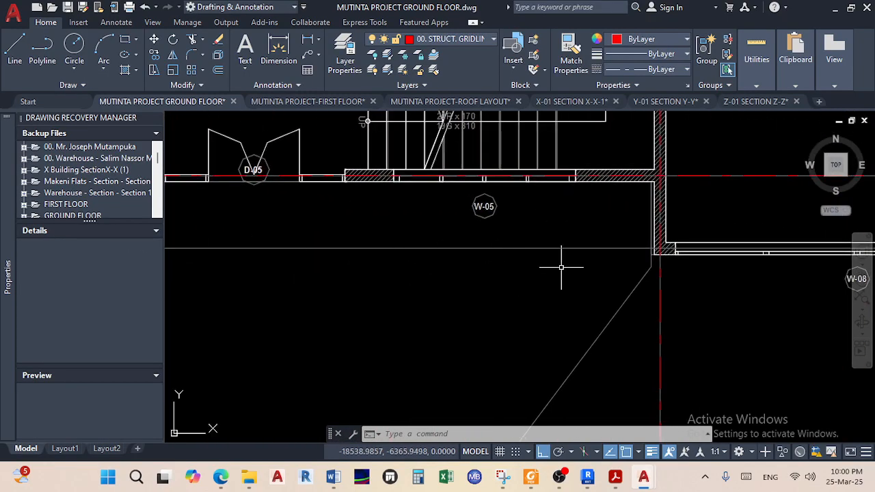
middle_click_drag(560, 267, 201, 267)
middle_click_drag(281, 272, 246, 272)
middle_click_drag(357, 274, 525, 280)
scroll(454, 254, "up", 6)
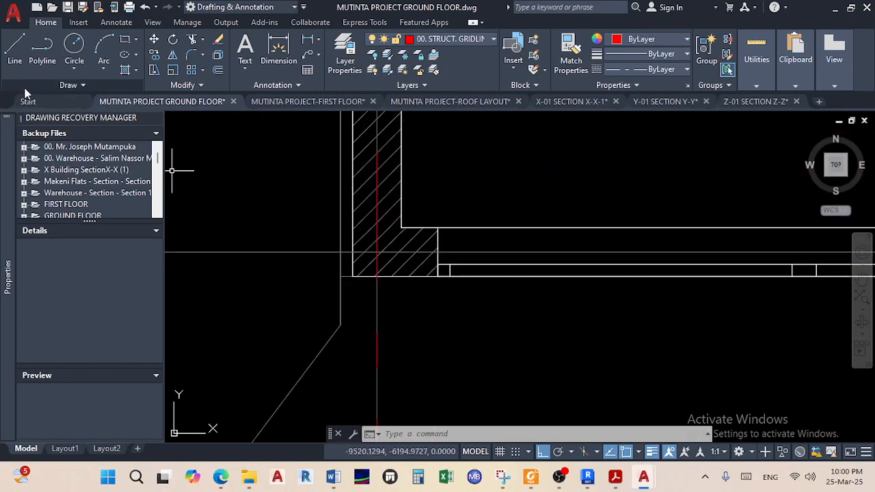
Draw gridline L from a two-point midpoint to the intersection with the right vertical gridline
left_click(18, 60)
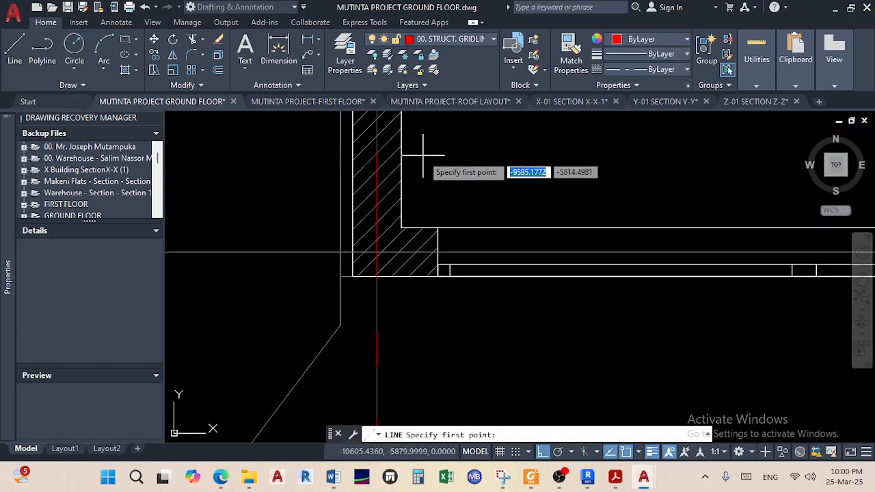
right_click(481, 161, "shift")
left_click(545, 172)
scroll(421, 268, "up", 2)
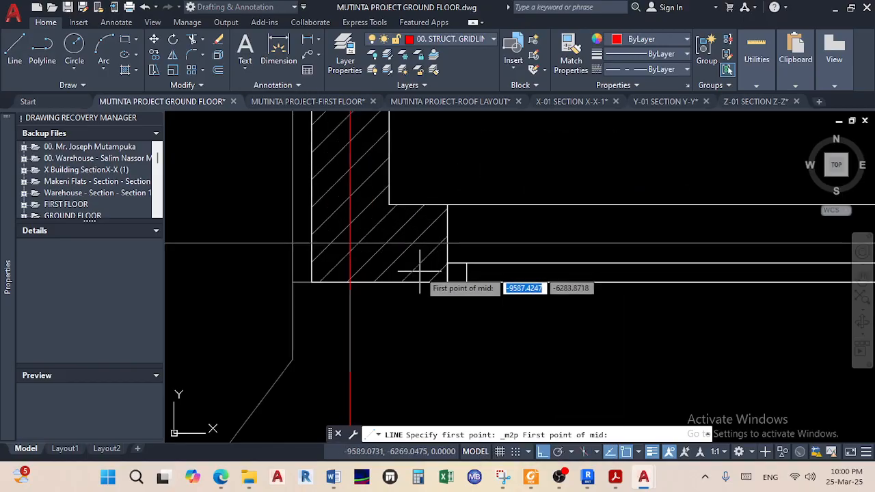
left_click(449, 282)
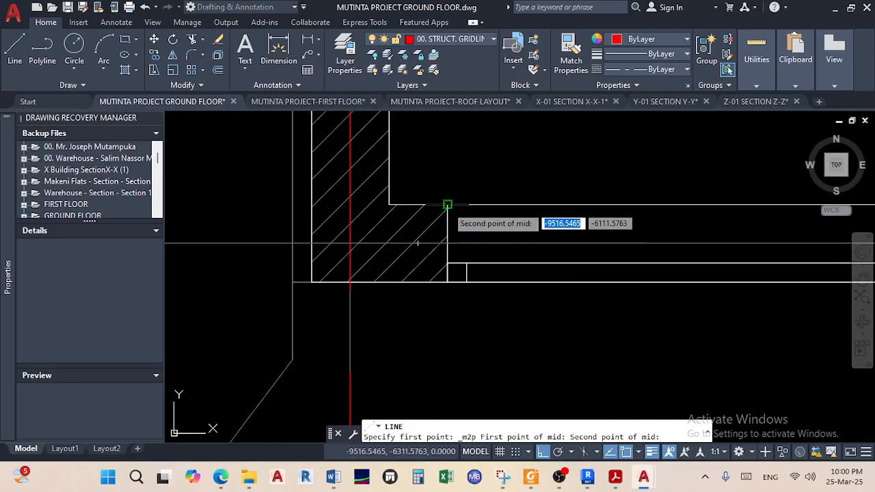
left_click(454, 259)
scroll(466, 243, "down", 2)
scroll(467, 242, "down", 5)
middle_click_drag(468, 244, 319, 248)
middle_click_drag(614, 247, 448, 253)
scroll(594, 242, "up", 5)
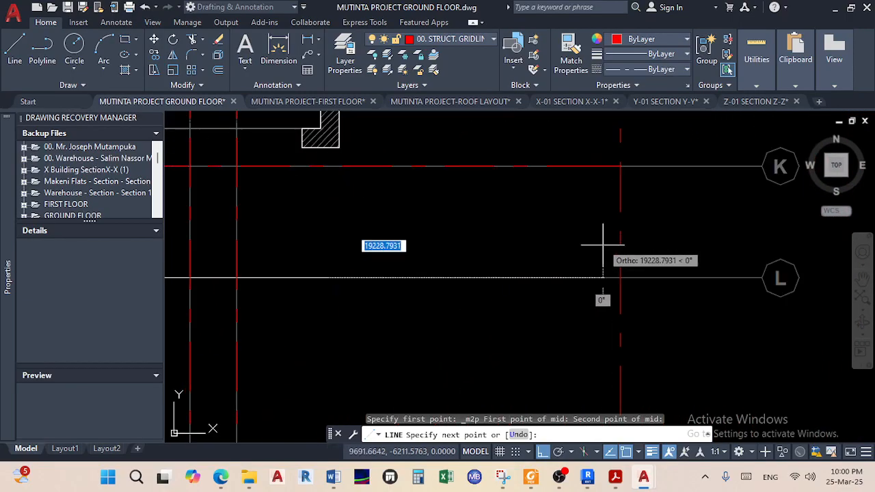
left_click(619, 279)
right_click(594, 292)
left_click(609, 300)
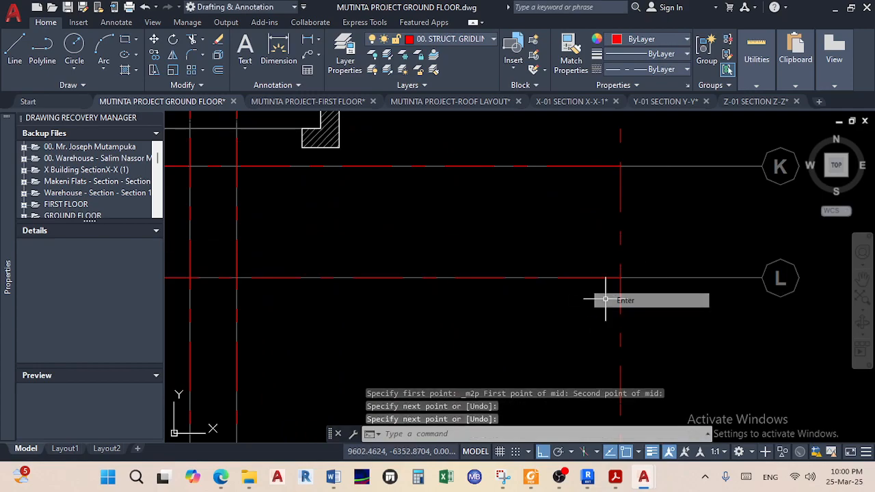
Stretch gridline L's left end west to the gridline beside bubble L
scroll(586, 275, "down", 5)
scroll(395, 274, "up", 6)
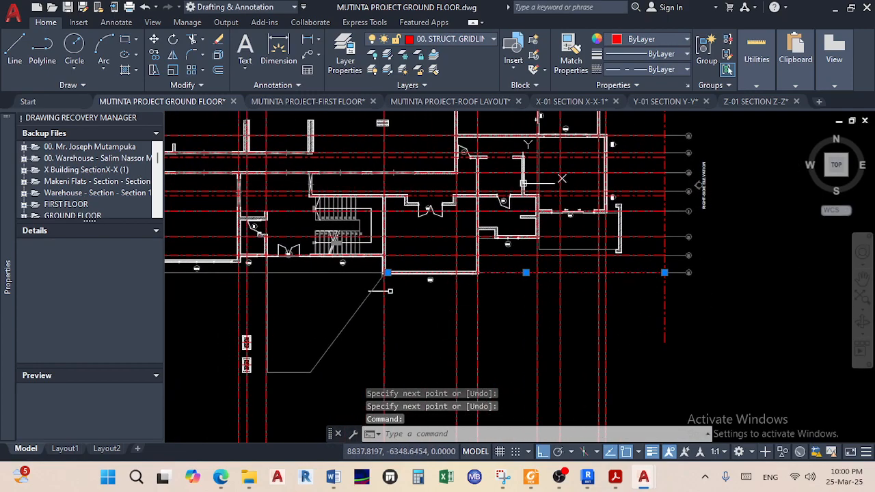
scroll(410, 250, "up", 4)
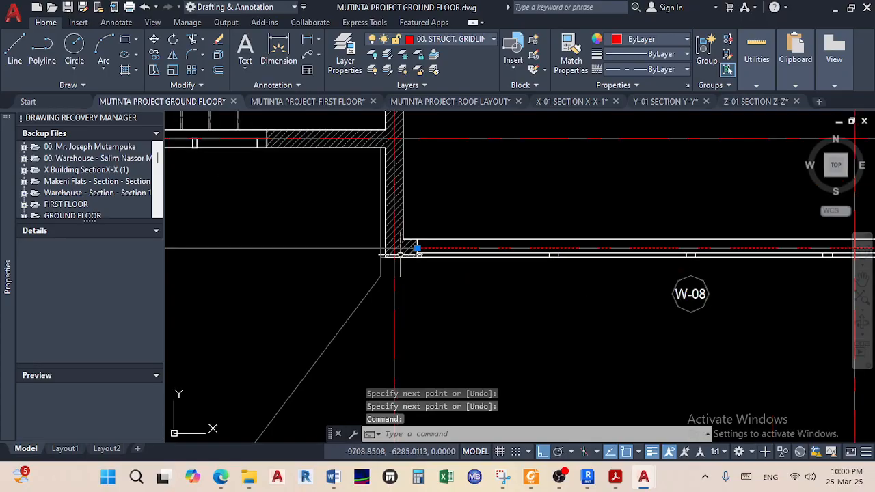
left_click(432, 239)
scroll(306, 238, "down", 8)
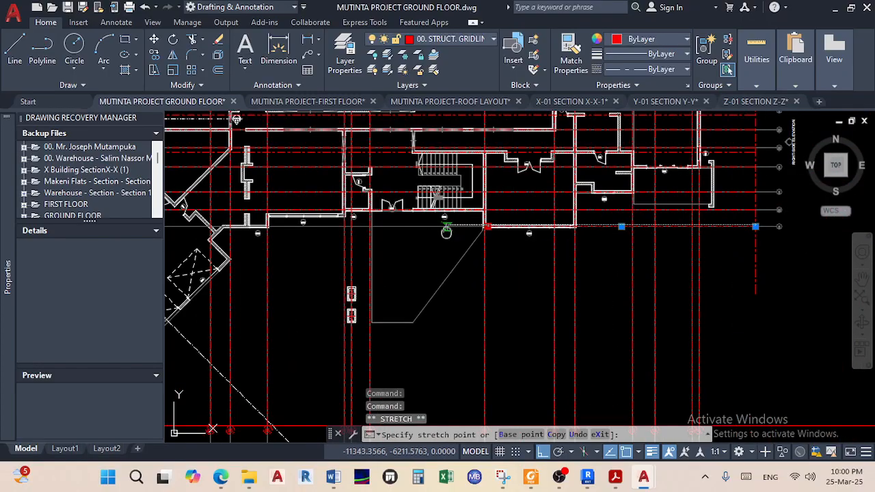
scroll(400, 247, "up", 10)
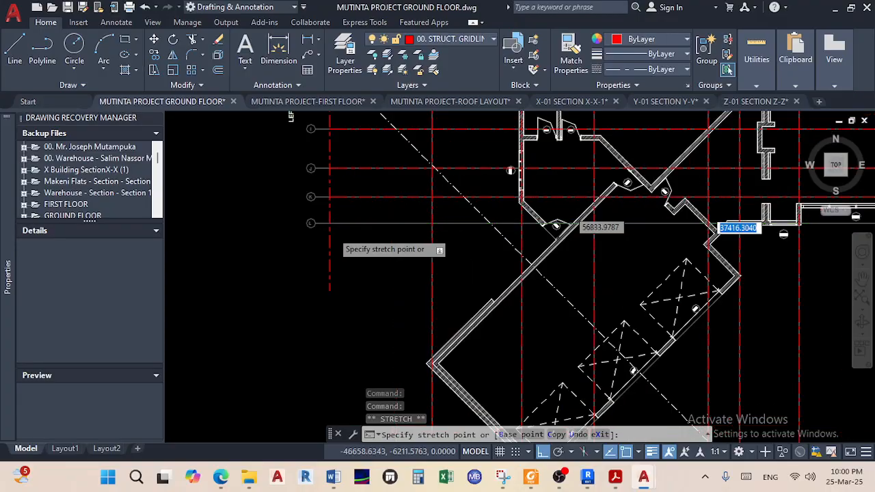
scroll(322, 222, "up", 2)
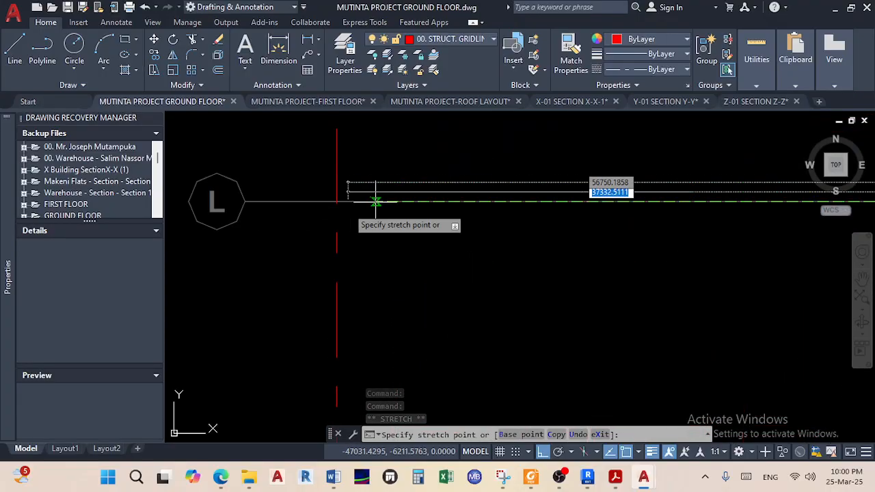
left_click(338, 199)
key("Escape")
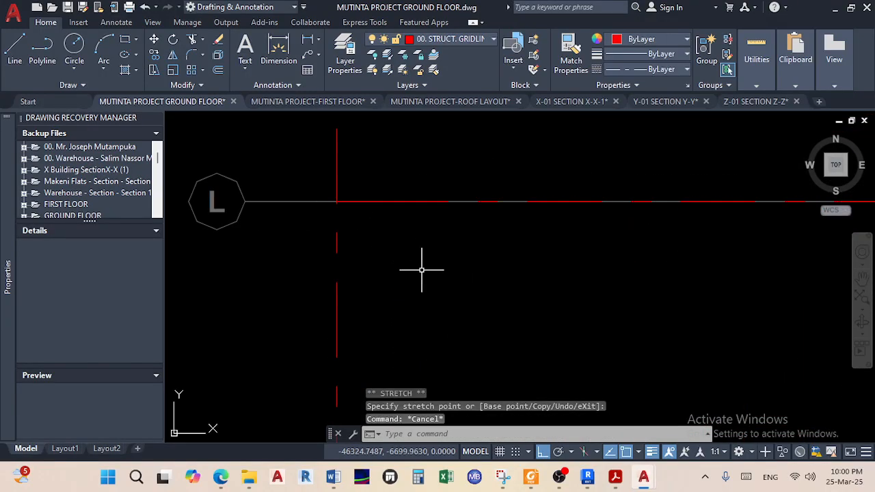
Pan over to the angled building wing and the left part of the plan
scroll(672, 351, "down", 6)
middle_click_drag(635, 343, 361, 237)
middle_click_drag(541, 301, 301, 241)
scroll(721, 281, "down", 2)
middle_click_drag(693, 286, 464, 281)
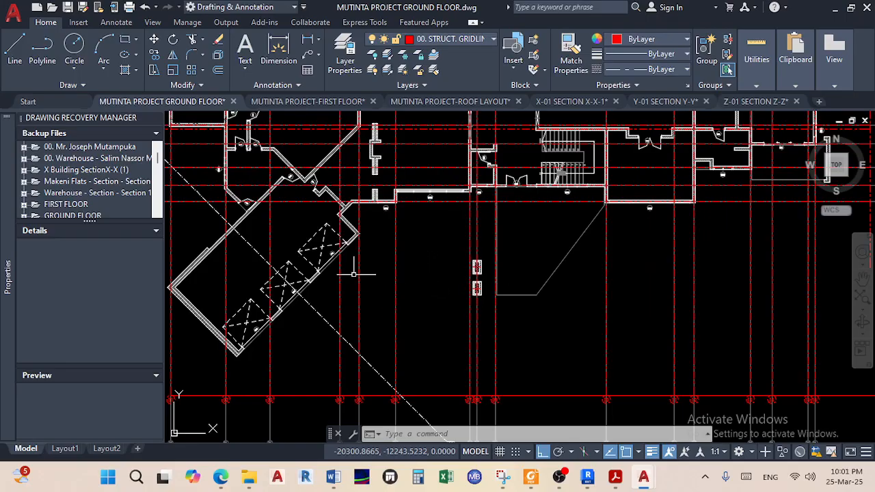
scroll(342, 256, "down", 4)
scroll(686, 280, "up", 5)
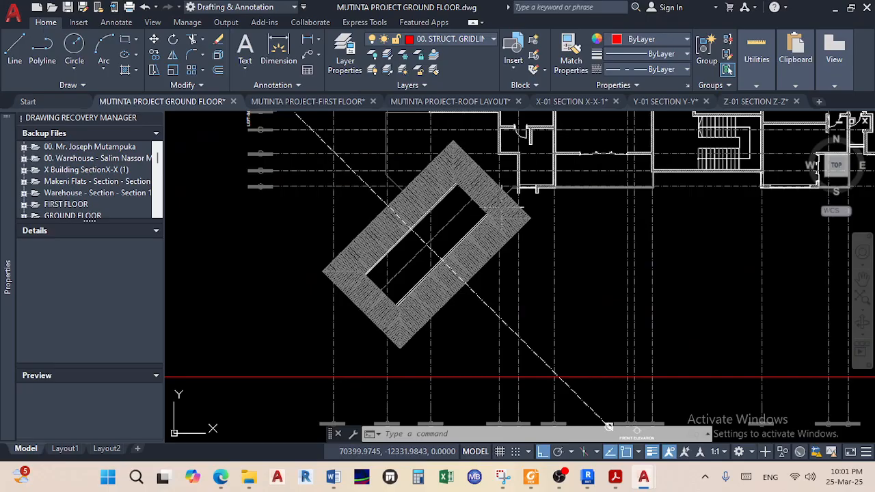
scroll(521, 265, "down", 2)
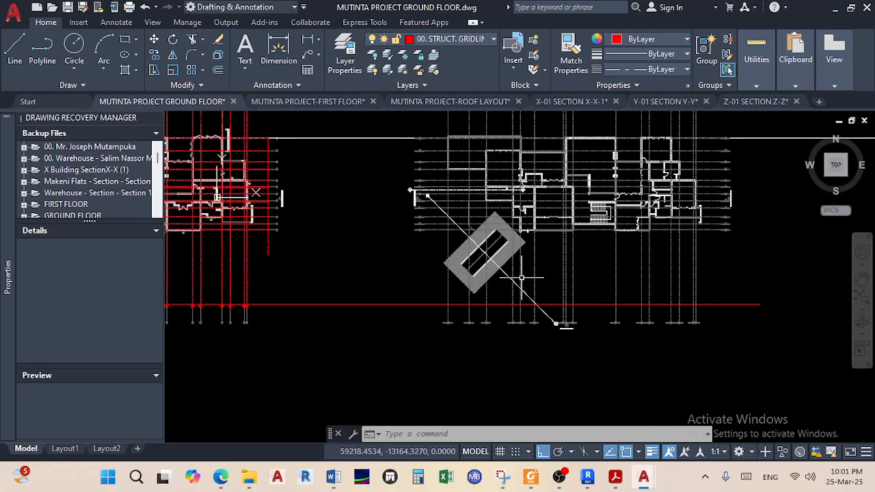
Switch to the reference PDF in Acrobat and zoom out over its angled roof wing
left_click(615, 476)
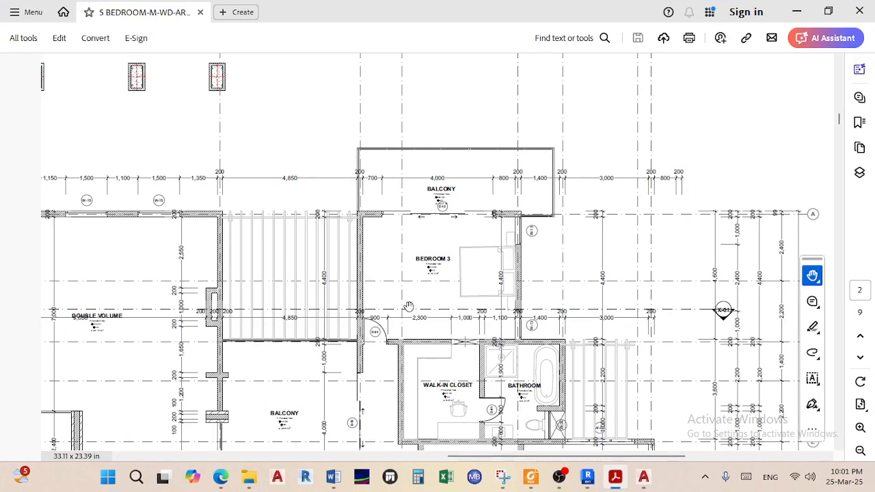
scroll(409, 306, "down", 2, "ctrl")
left_click_drag(223, 326, 556, 285)
scroll(497, 308, "down", 3)
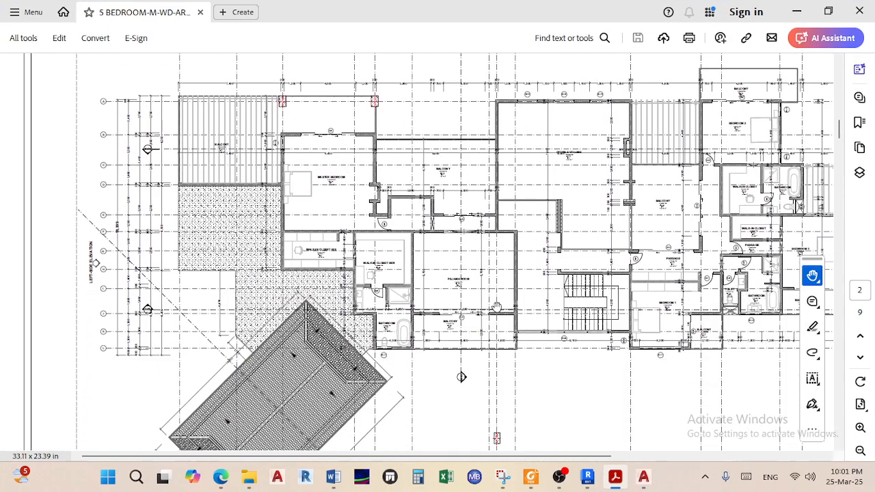
scroll(364, 379, "down", 1)
scroll(348, 346, "down", 2)
left_click_drag(636, 355, 456, 217)
left_click_drag(300, 219, 407, 345)
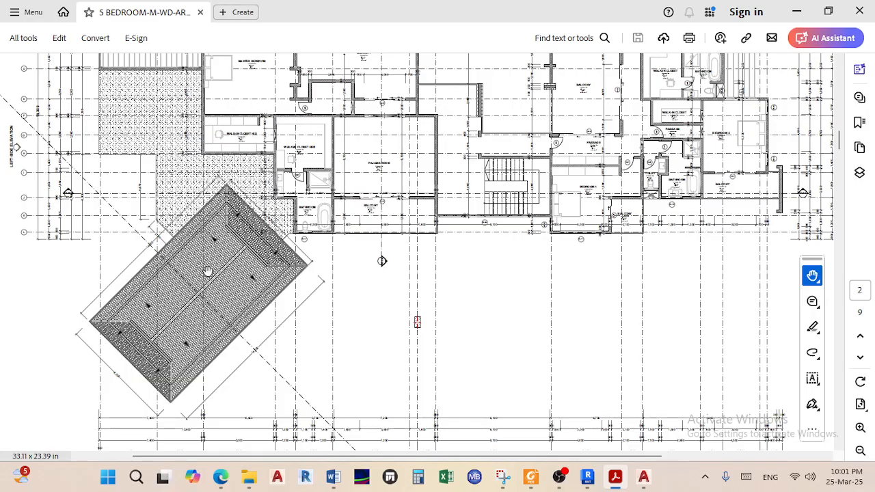
Zoom in and out over the ground and first floor plan gridlines in the PDF
scroll(307, 304, "down", 4)
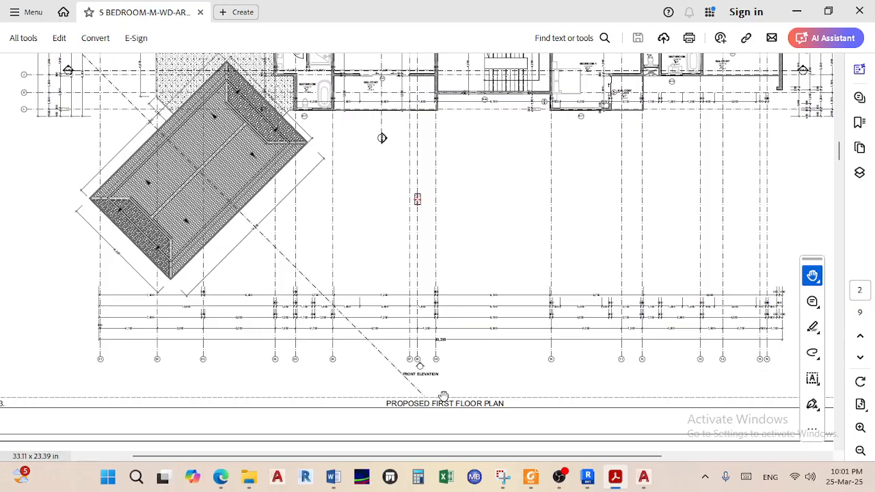
scroll(453, 386, "up", 2, "ctrl")
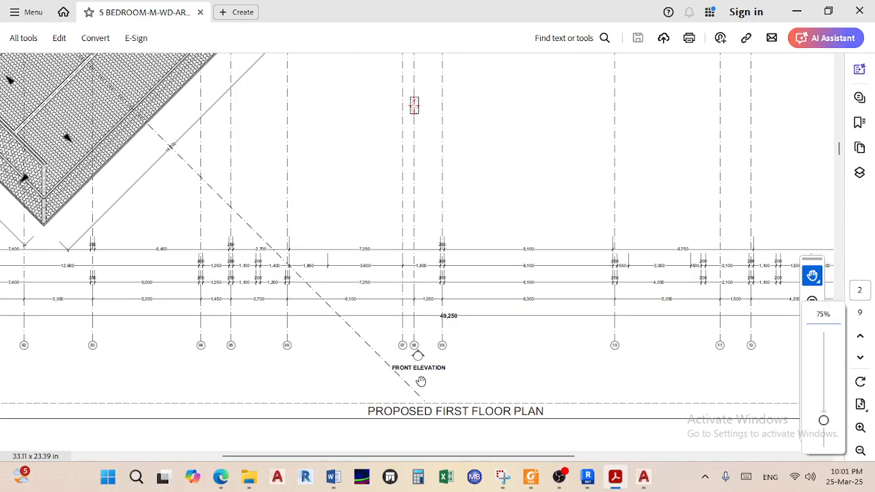
scroll(420, 380, "down", 3, "ctrl")
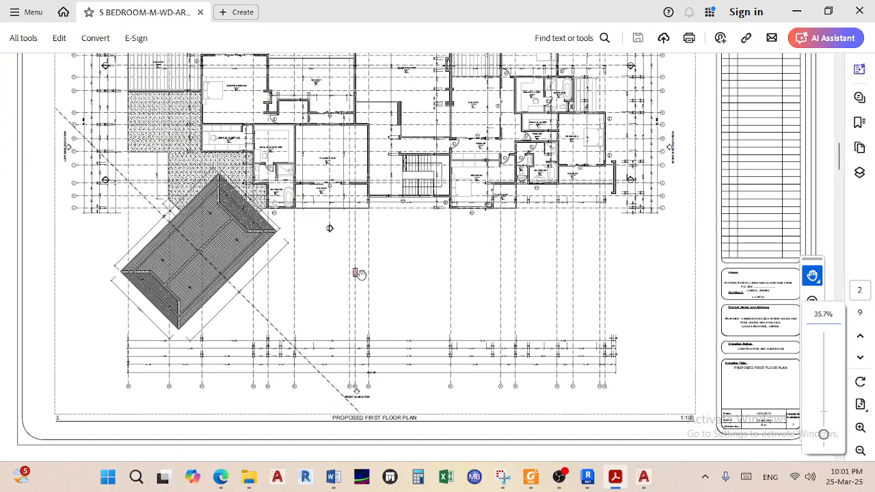
scroll(359, 273, "up", 5)
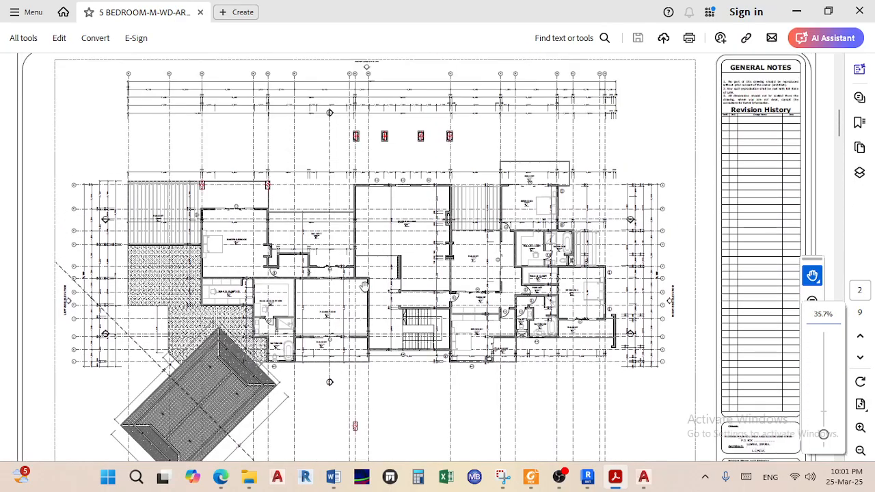
scroll(364, 286, "down", 5)
scroll(364, 286, "up", 6)
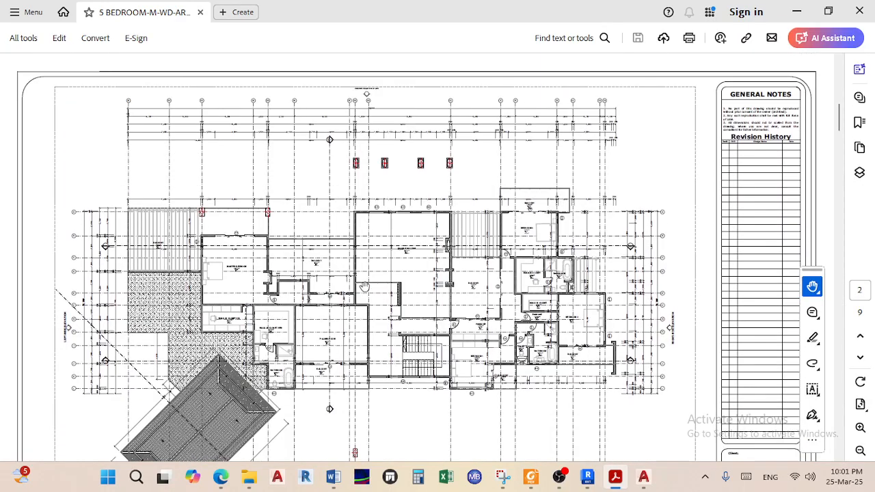
scroll(364, 286, "up", 5)
scroll(364, 286, "up", 4, "ctrl")
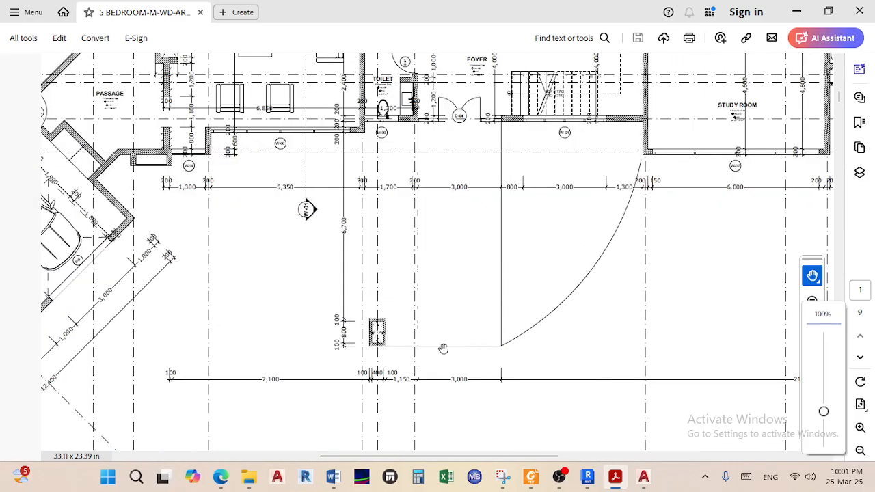
Scroll down through the drawing set to the front and rear elevations on page 7
scroll(441, 344, "down", 3)
scroll(445, 343, "down", 1, "ctrl")
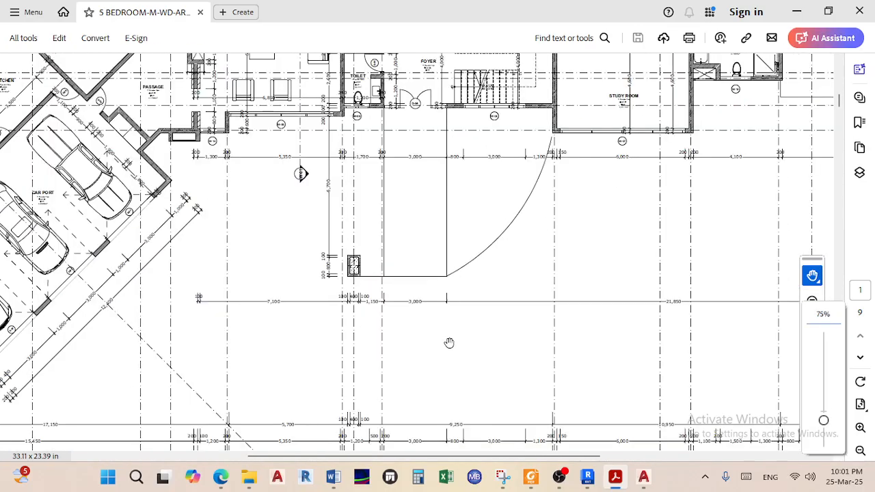
scroll(424, 186, "down", 5)
scroll(431, 194, "down", 1, "ctrl")
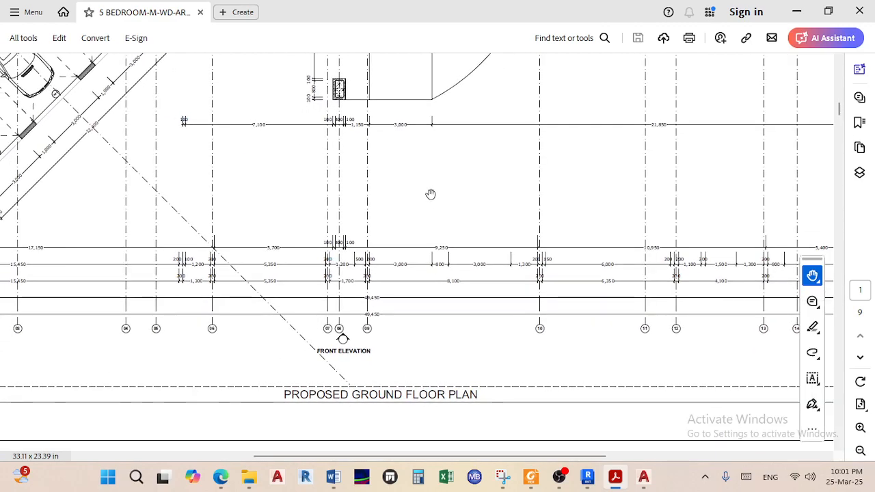
scroll(431, 197, "up", 3)
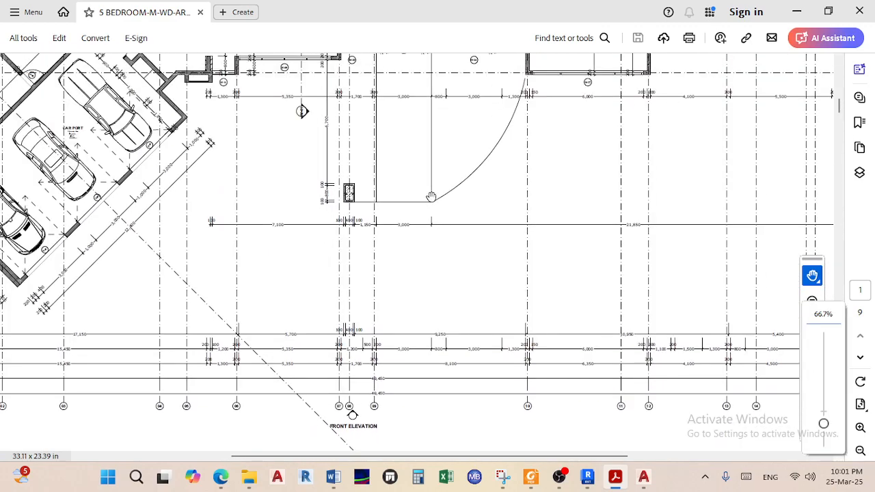
scroll(430, 196, "down", 2, "ctrl")
scroll(431, 197, "down", 5)
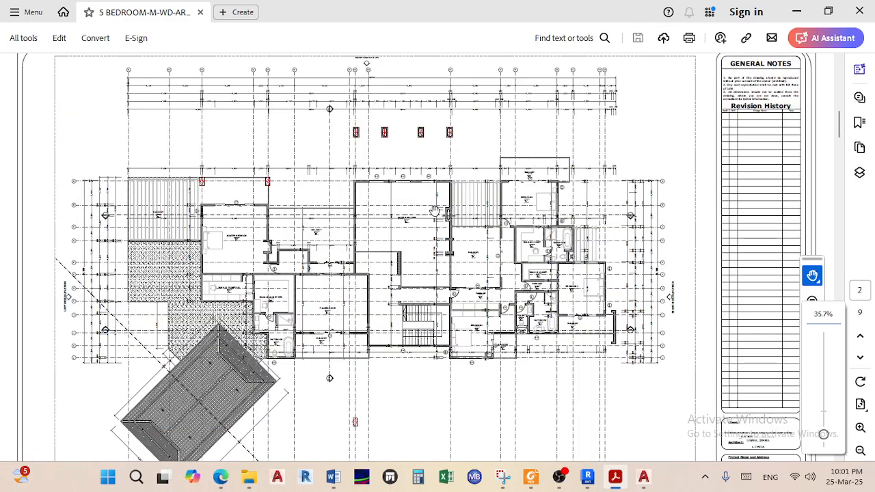
scroll(432, 216, "down", 10)
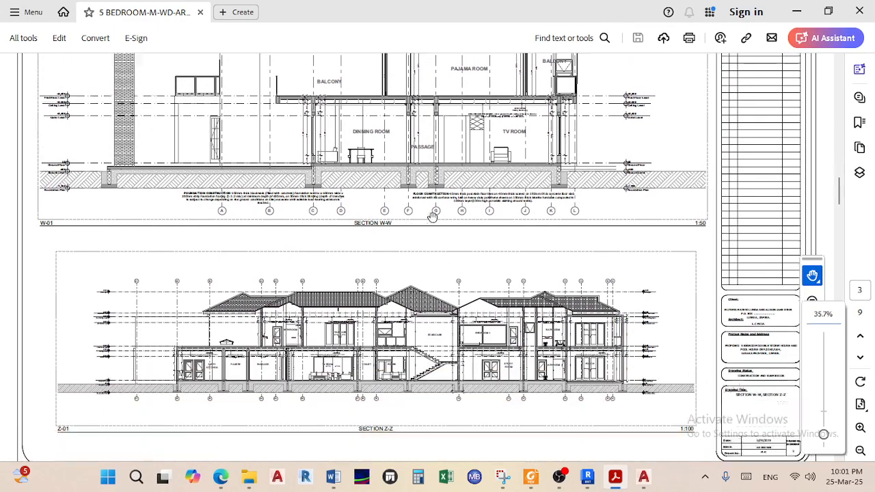
scroll(433, 216, "up", 10)
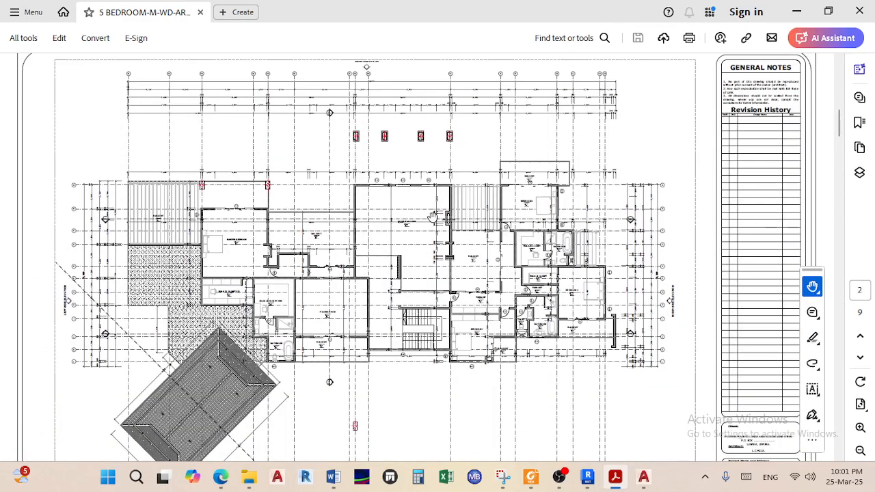
scroll(433, 217, "down", 10)
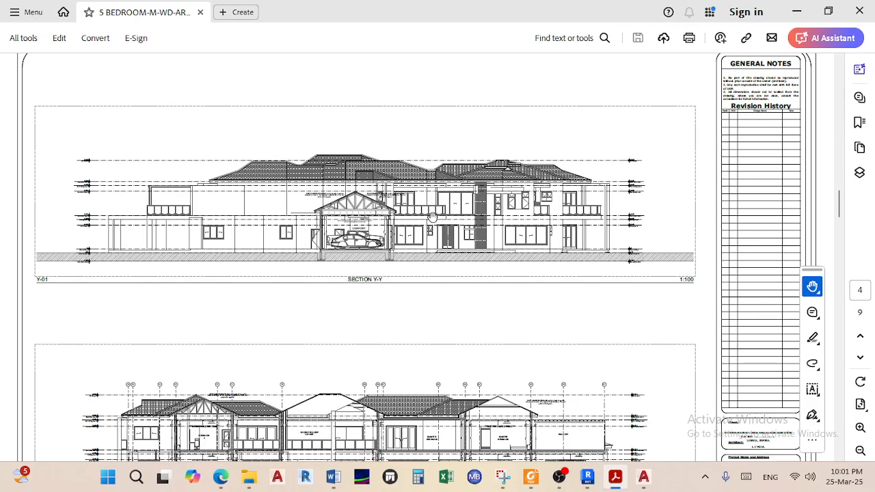
scroll(432, 216, "down", 15)
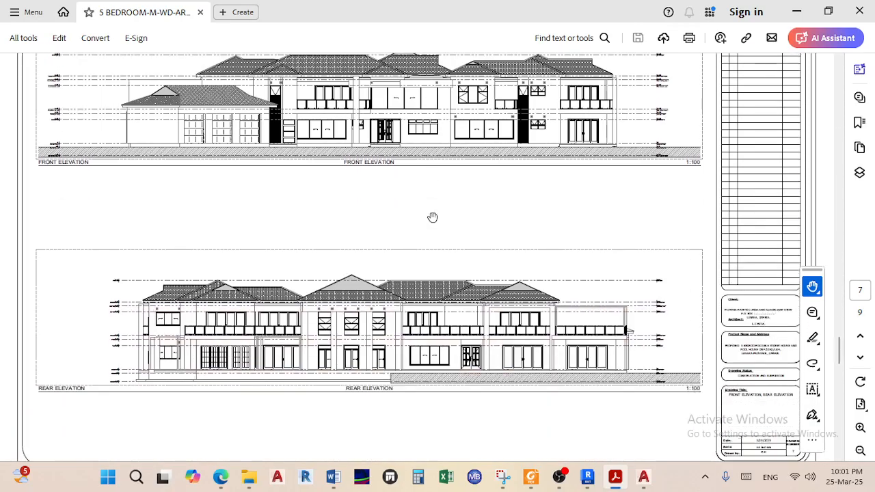
Inspect the page 9 roof layout of IBR sheets at 25-degree pitch, zooming in and out
scroll(432, 217, "down", 10)
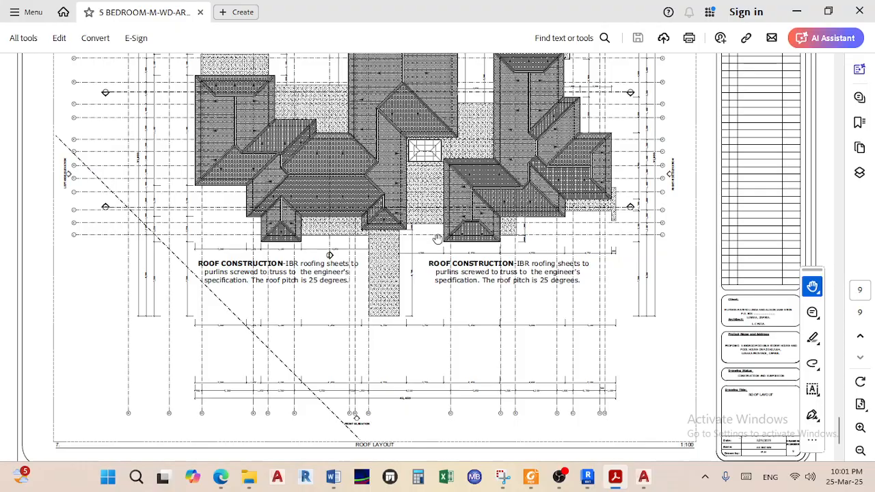
scroll(384, 321, "up", 3, "ctrl")
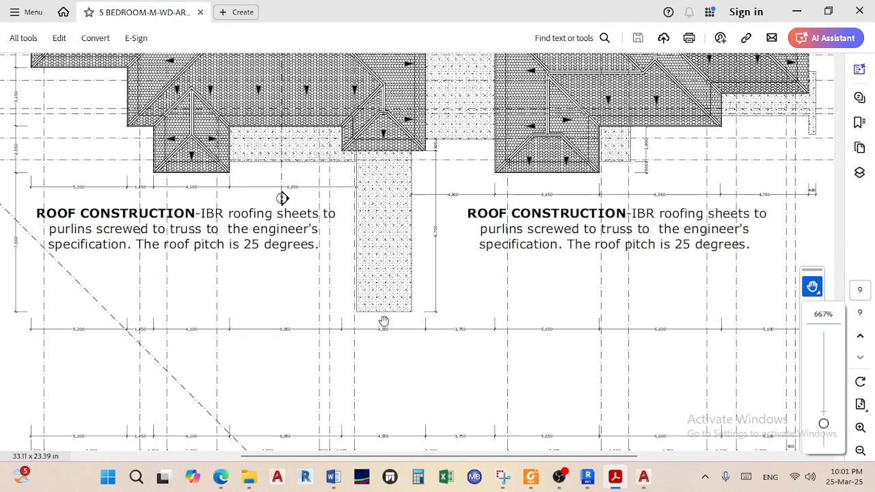
scroll(383, 321, "down", 4)
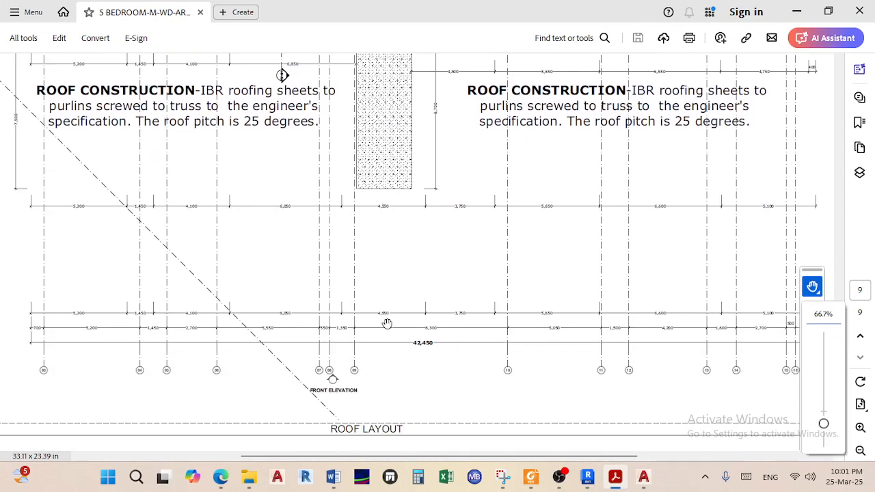
scroll(387, 322, "up", 4)
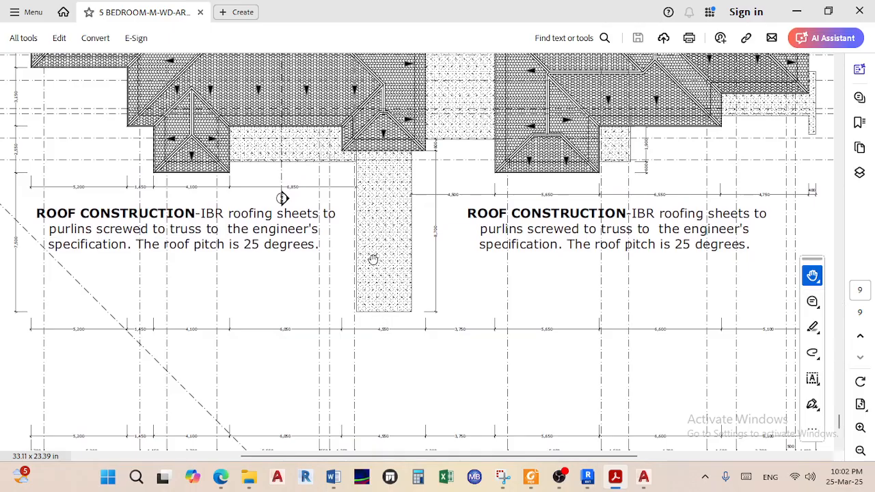
scroll(358, 280, "down", 1, "ctrl")
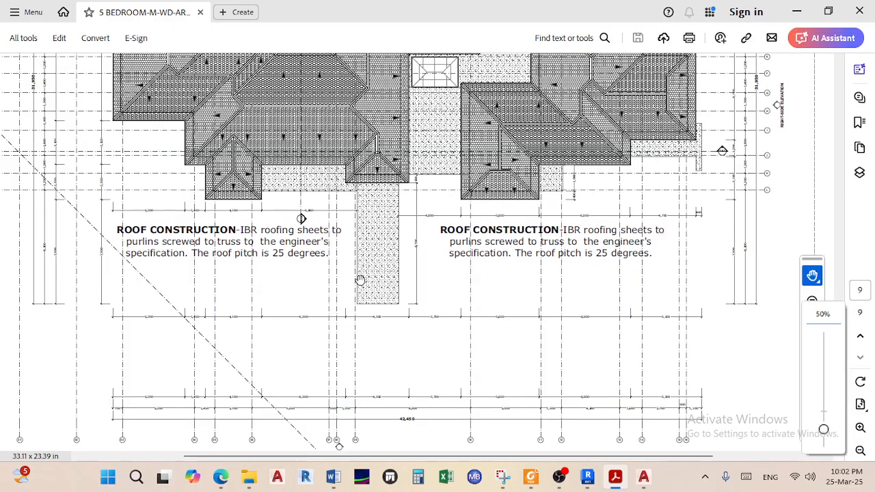
scroll(361, 282, "down", 3)
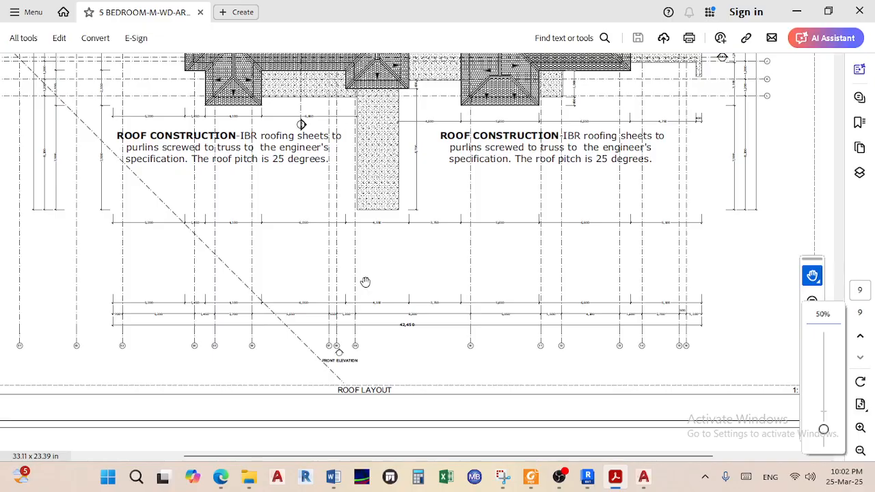
scroll(367, 292, "down", 2, "ctrl")
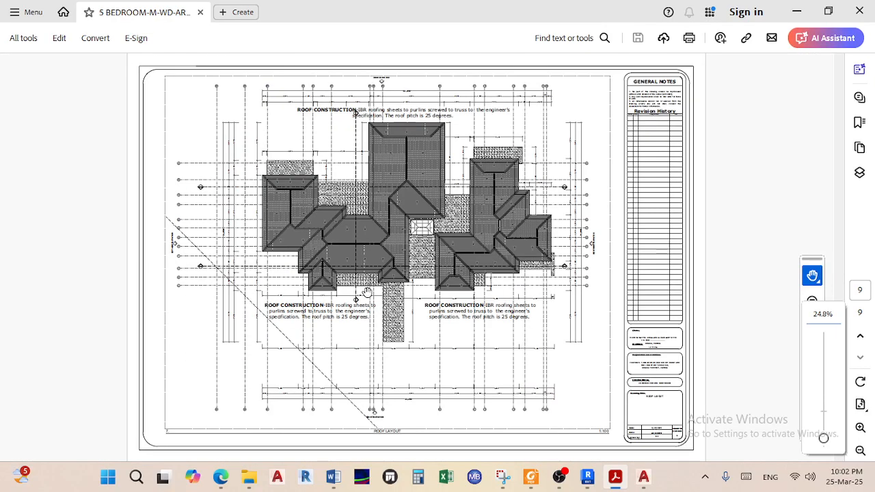
scroll(410, 433, "up", 3, "ctrl")
scroll(322, 388, "down", 1, "ctrl")
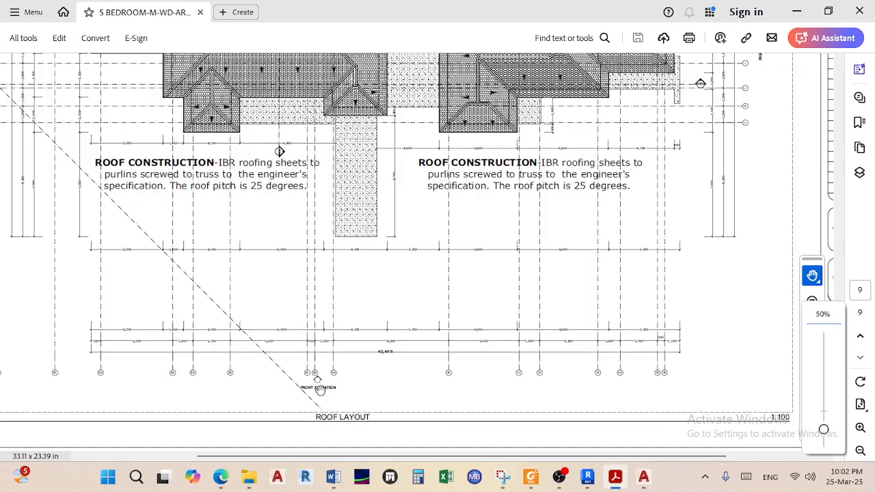
scroll(332, 353, "up", 10)
Zoom in on the page 7 front elevation's windows and roof, then back out to 50%
scroll(332, 352, "up", 5)
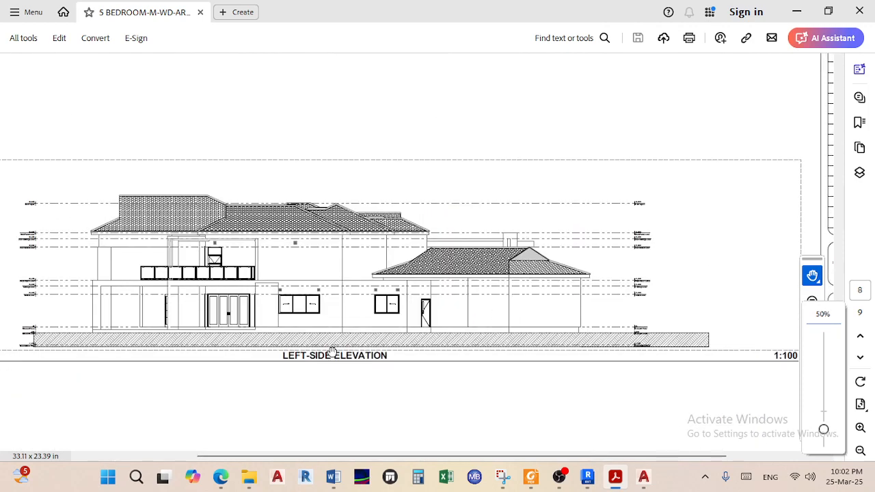
scroll(333, 353, "up", 6)
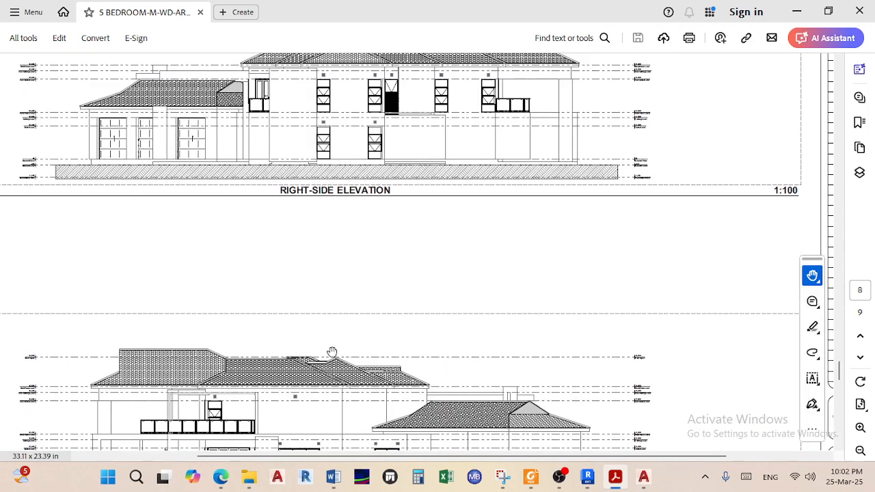
scroll(332, 351, "up", 4)
scroll(332, 351, "up", 5)
scroll(332, 351, "up", 5)
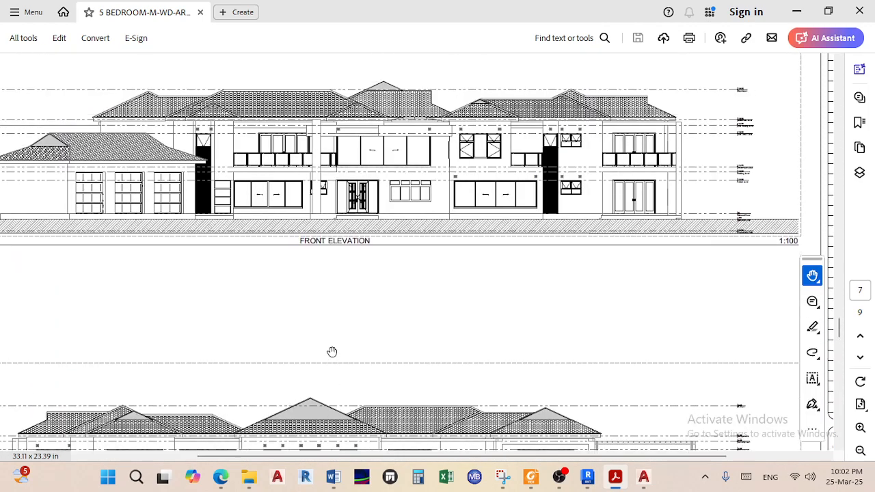
scroll(320, 159, "up", 2, "ctrl")
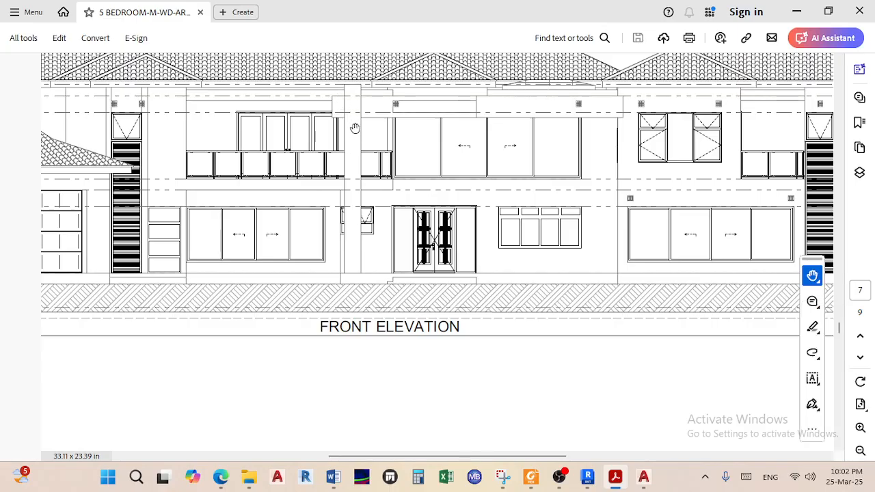
scroll(365, 94, "up", 4, "ctrl")
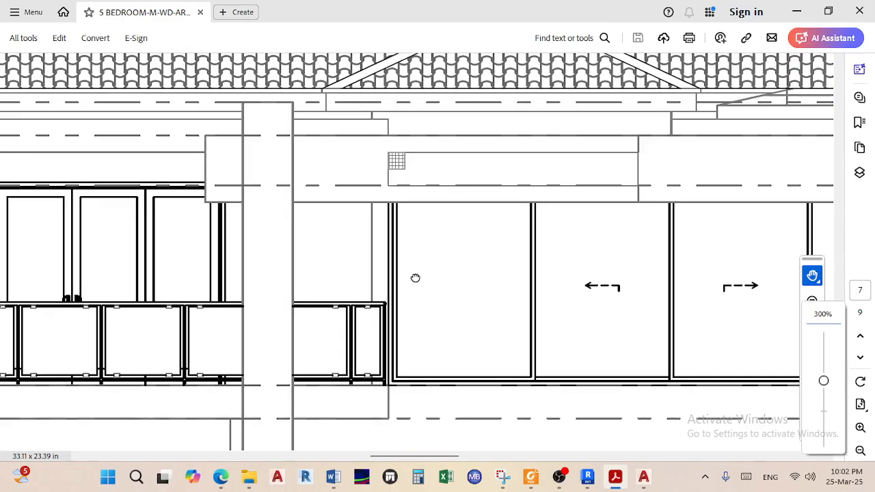
scroll(335, 164, "down", 4, "ctrl")
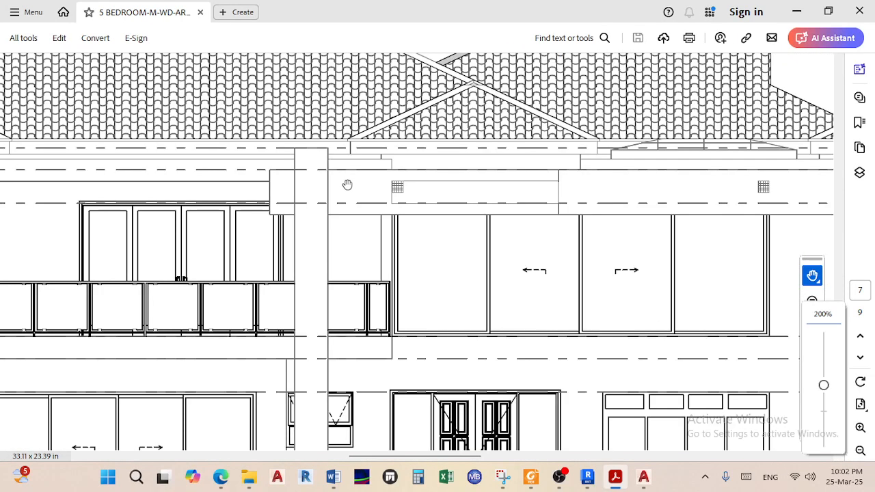
scroll(368, 215, "down", 4, "ctrl")
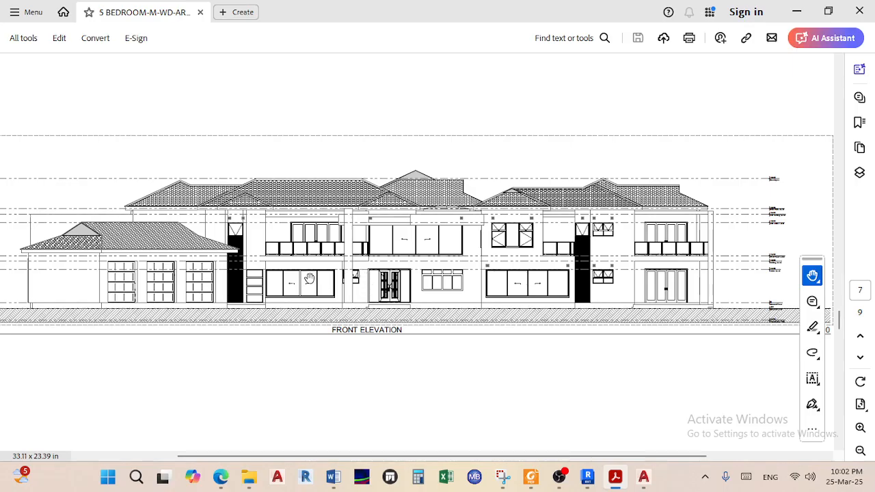
Zoom into the page 1 ground floor plan, then scroll through sections to the page 7 front elevation
scroll(309, 278, "down", 5, "ctrl")
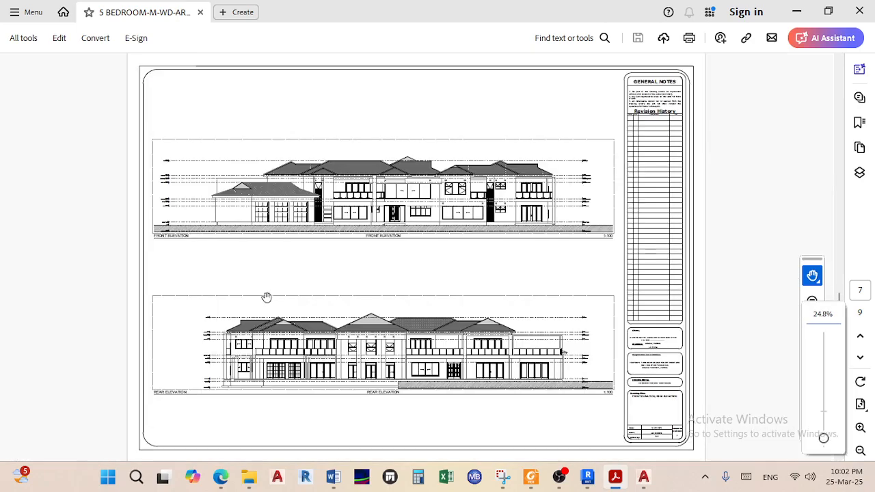
scroll(270, 300, "up", 2)
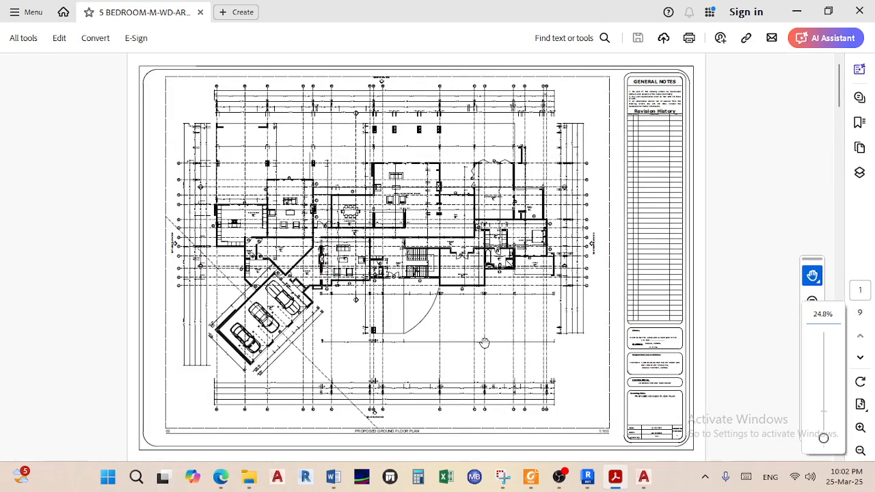
scroll(590, 272, "up", 5, "ctrl")
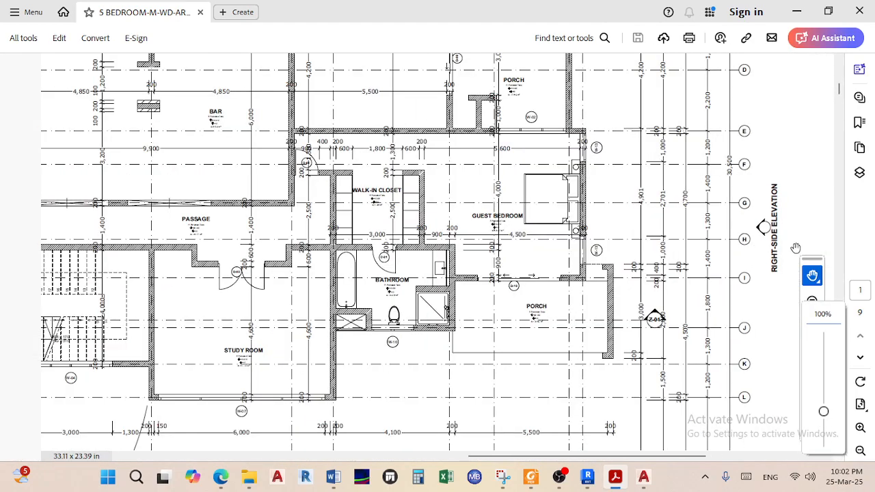
scroll(602, 227, "down", 2, "ctrl")
scroll(392, 268, "down", 3)
scroll(391, 268, "down", 15)
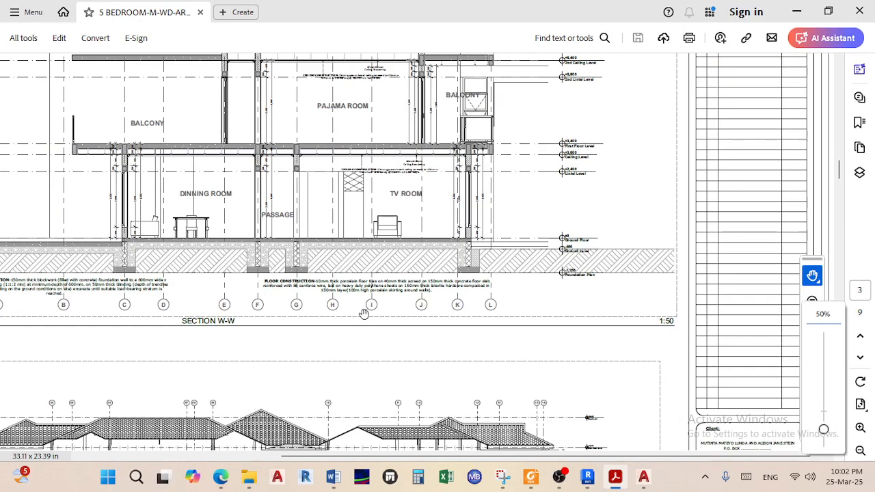
scroll(414, 280, "down", 10)
scroll(412, 289, "down", 10)
scroll(409, 293, "down", 10)
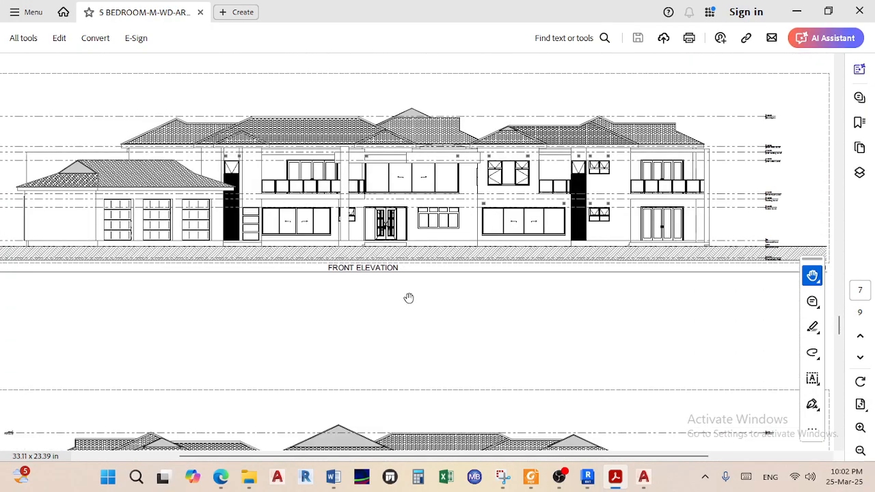
Inspect the right-side elevation's garage and windows close up, then return to the rear elevation
scroll(409, 298, "down", 10)
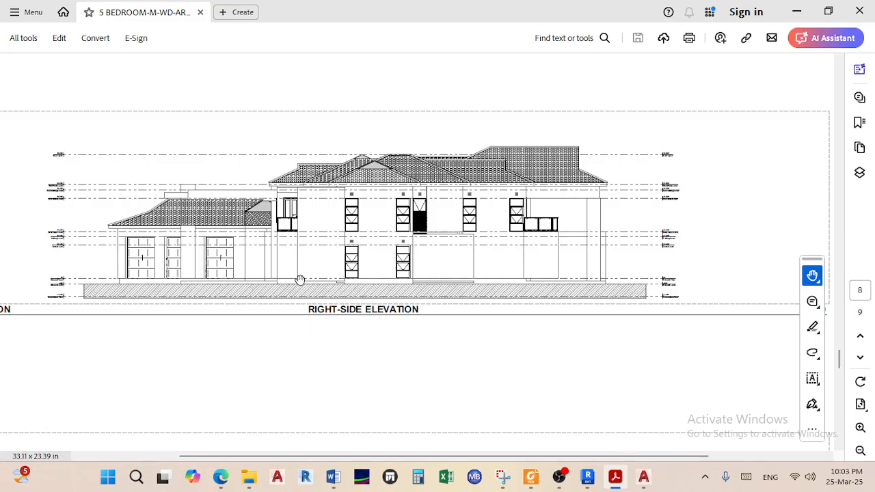
scroll(267, 250, "up", 5, "ctrl")
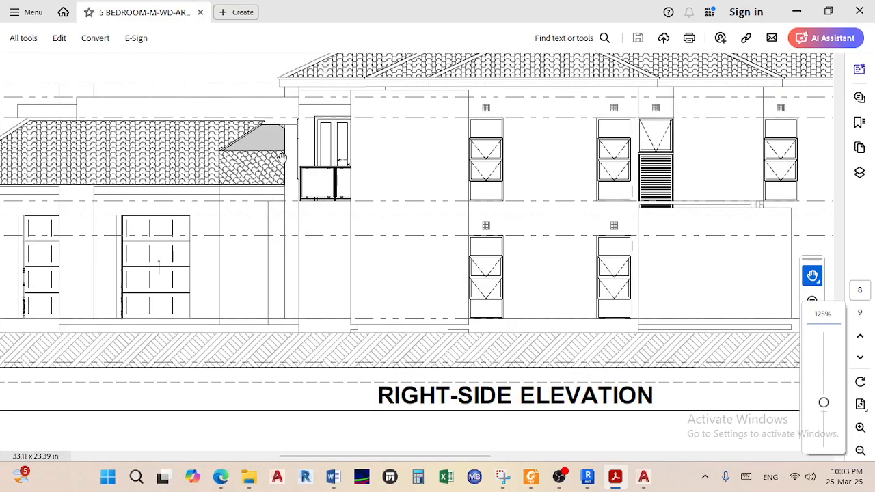
scroll(274, 217, "left", 5)
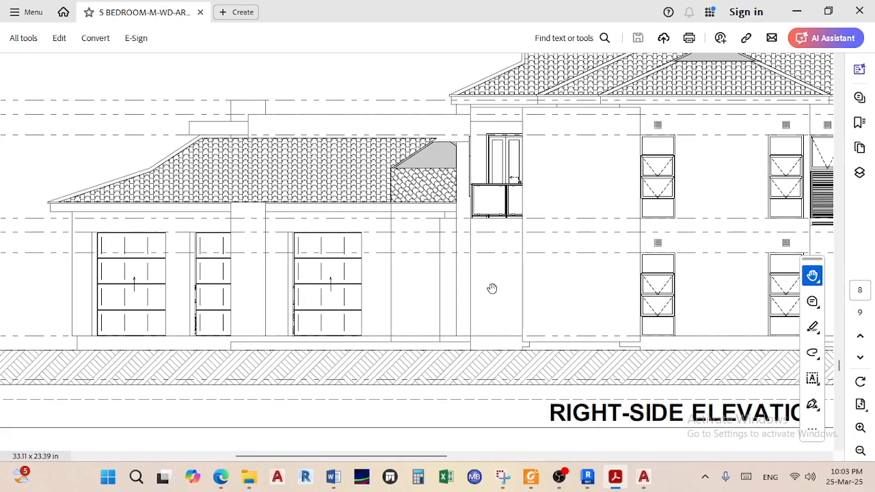
scroll(491, 292, "down", 3, "ctrl")
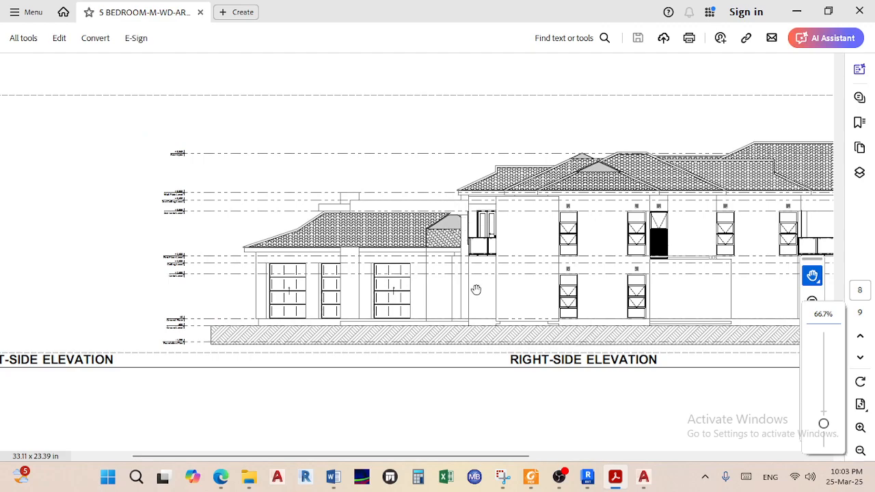
scroll(470, 286, "up", 3, "ctrl")
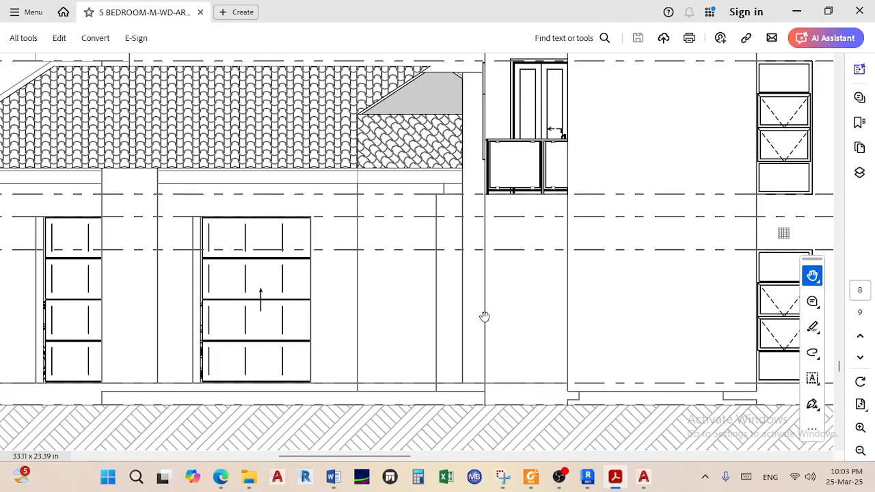
scroll(484, 315, "down", 4, "ctrl")
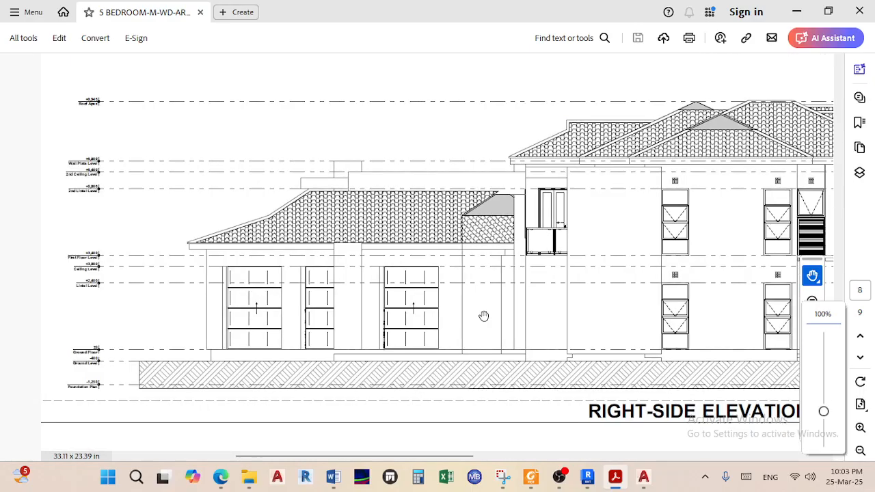
scroll(483, 319, "up", 6)
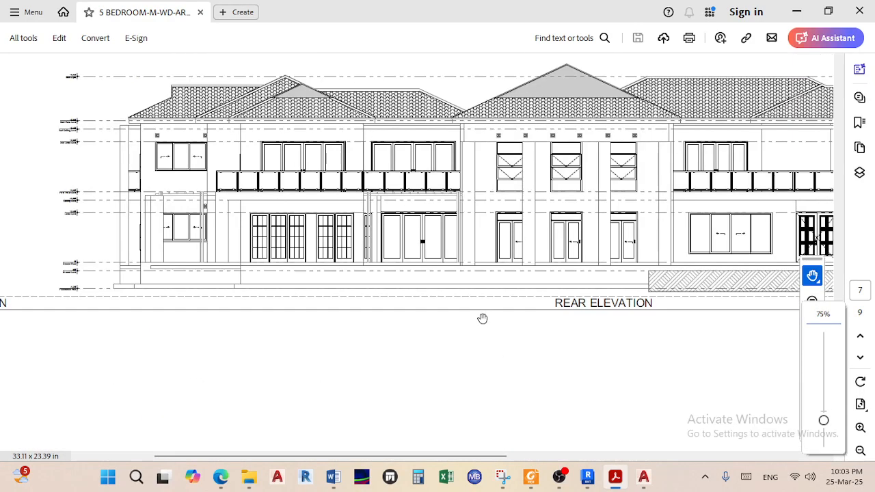
Scroll up through the schedules to the page 1 and 2 floor plans
scroll(480, 318, "up", 15)
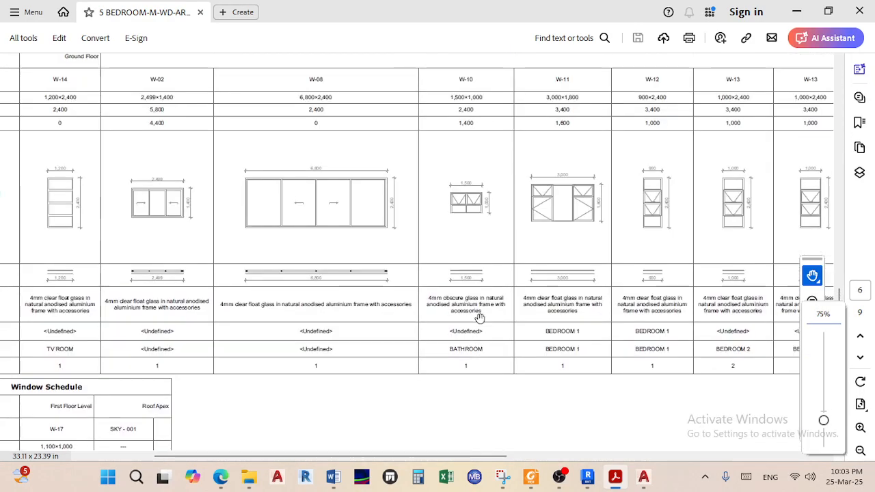
scroll(480, 319, "up", 15)
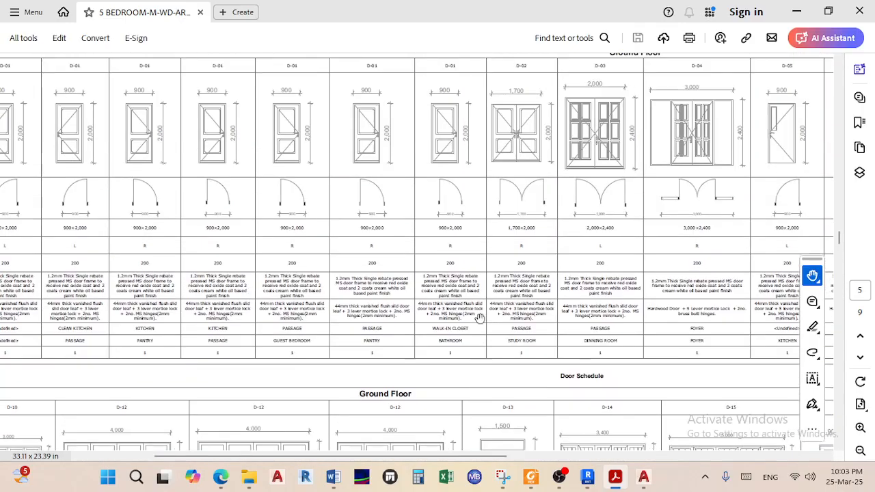
scroll(480, 319, "up", 15)
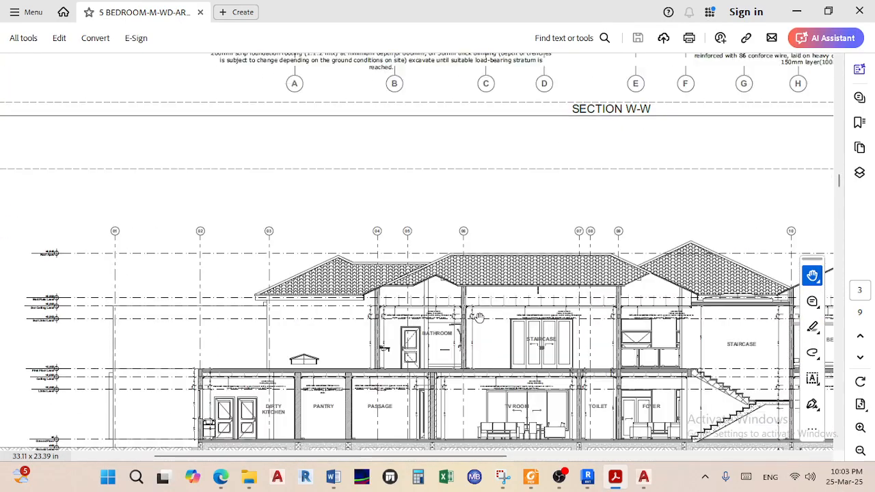
scroll(480, 318, "up", 12)
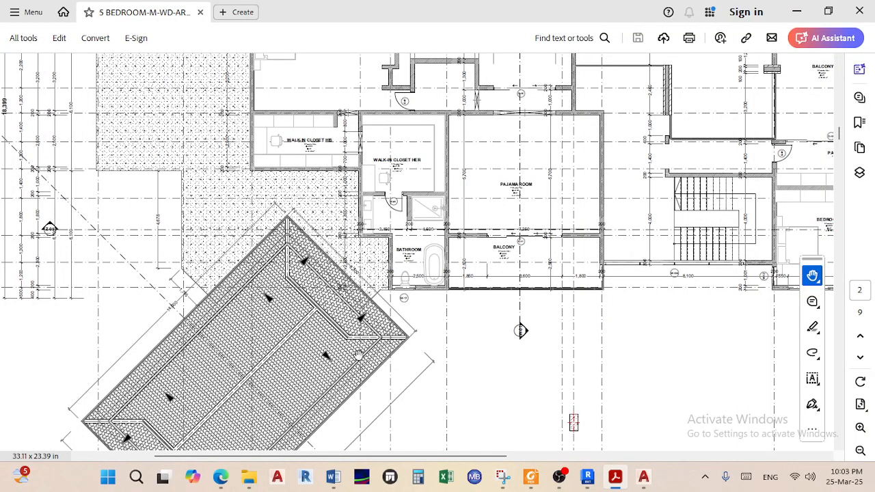
scroll(420, 341, "up", 12)
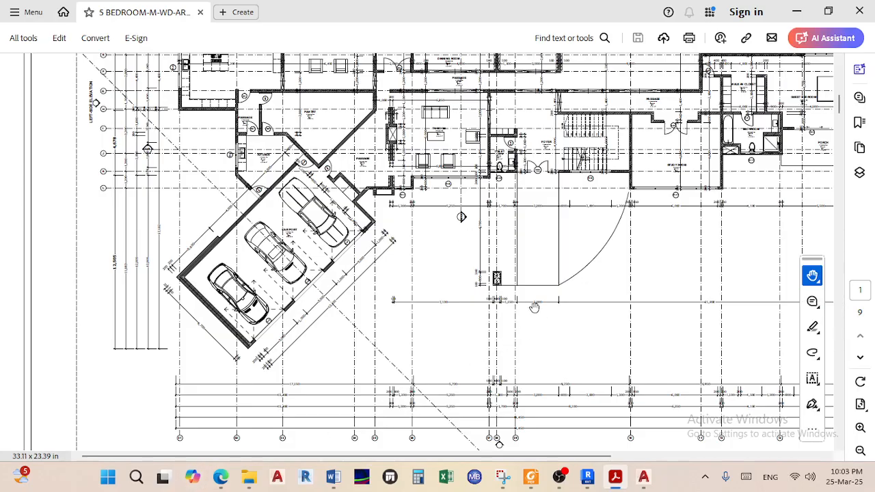
Check the first floor plan's left-side gridline labels, then move on to Section W-W on page 3
scroll(529, 298, "down", 10)
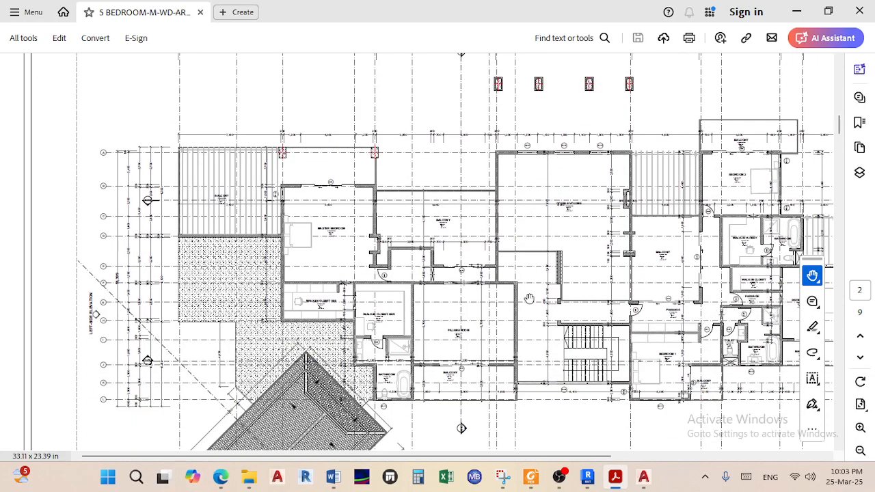
scroll(448, 94, "up", 5, "ctrl")
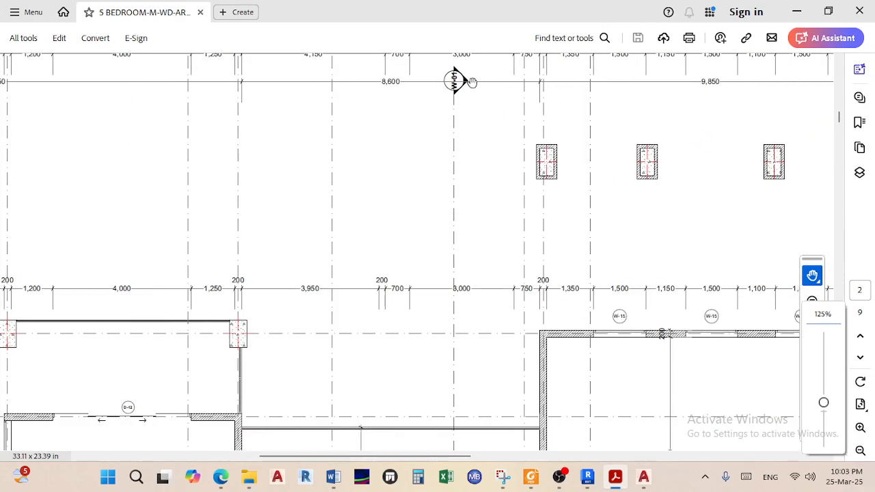
scroll(469, 129, "down", 8, "ctrl")
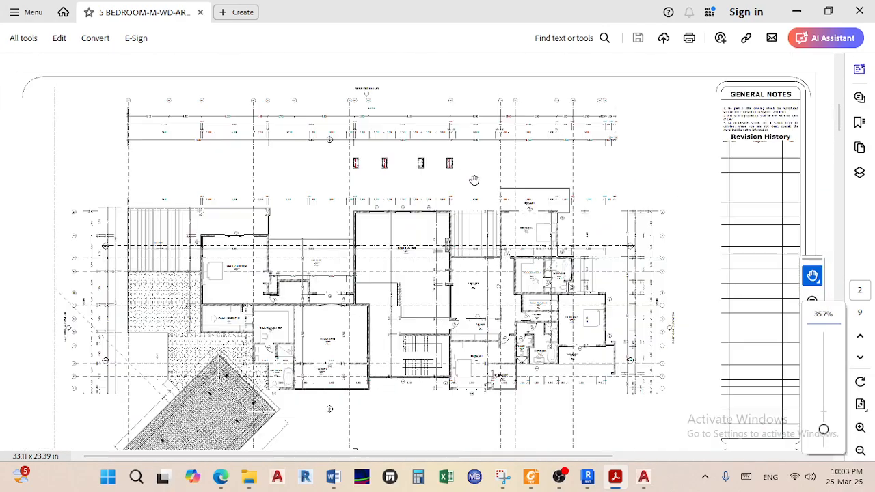
scroll(368, 123, "up", 3, "ctrl")
scroll(368, 118, "down", 1, "ctrl")
scroll(324, 191, "down", 8)
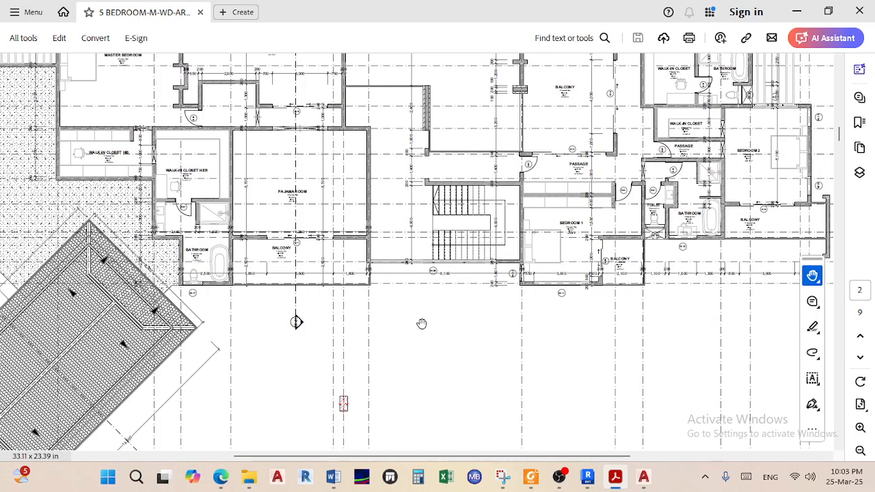
left_click_drag(205, 264, 486, 298)
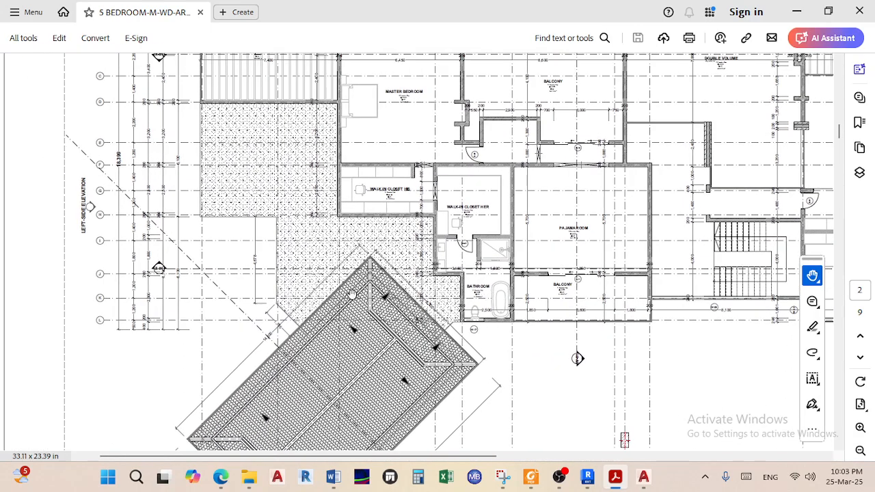
scroll(387, 179, "up", 2)
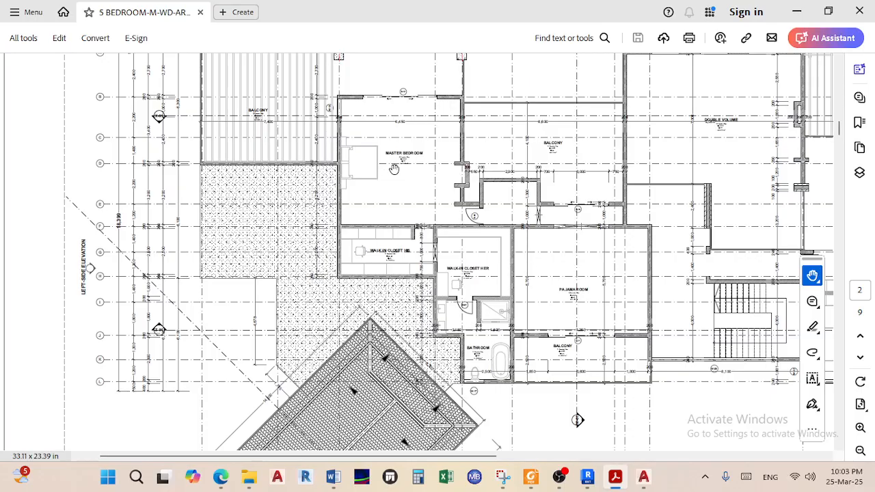
scroll(395, 169, "down", 1, "ctrl")
scroll(410, 185, "down", 10)
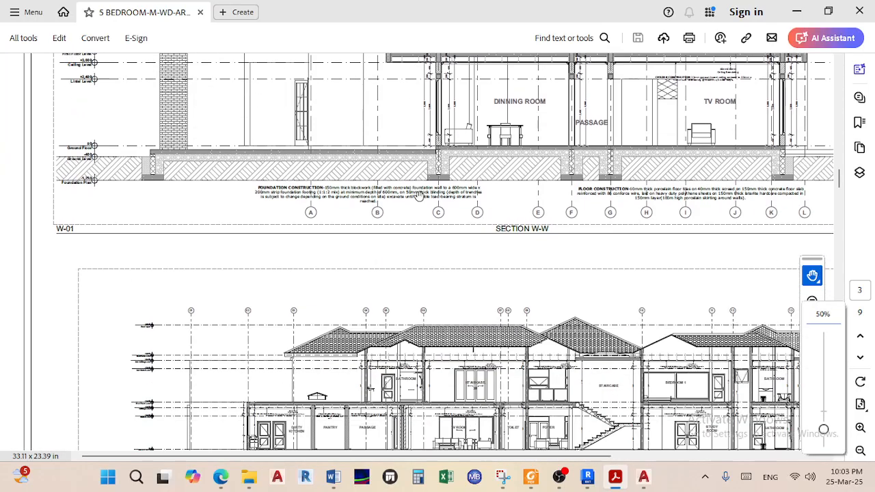
Zoom Section W-W to 75% to examine its roof and floor levels
scroll(546, 158, "up", 1, "ctrl")
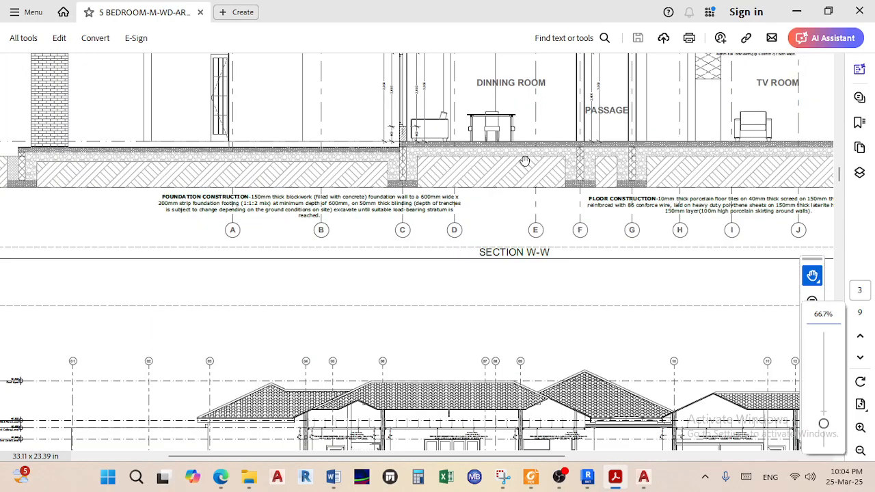
scroll(524, 160, "down", 2, "ctrl")
scroll(497, 138, "up", 1, "ctrl")
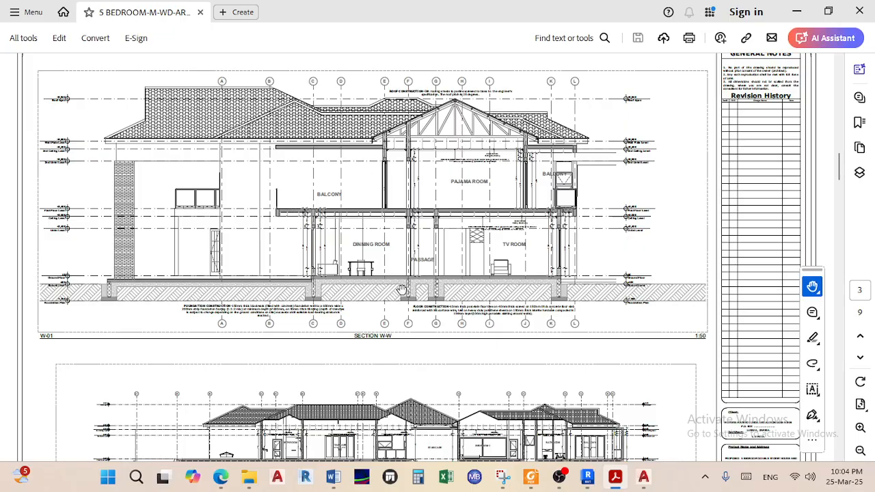
scroll(286, 263, "up", 10)
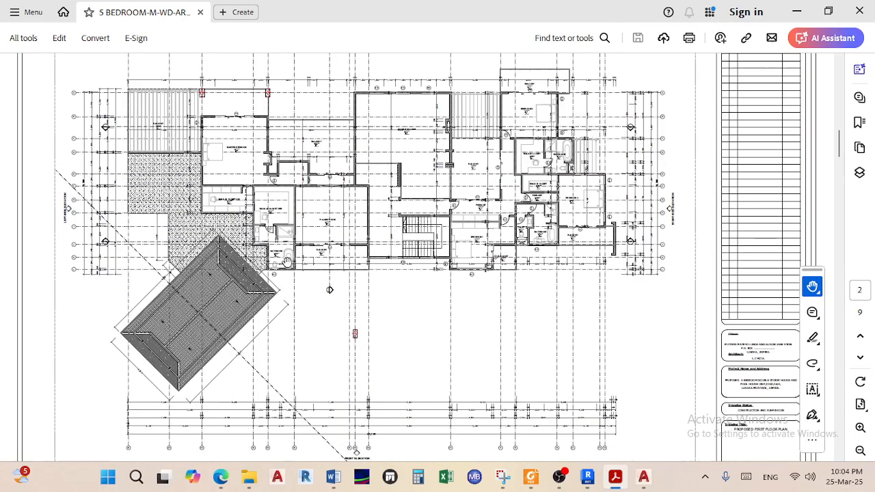
scroll(283, 301, "down", 6)
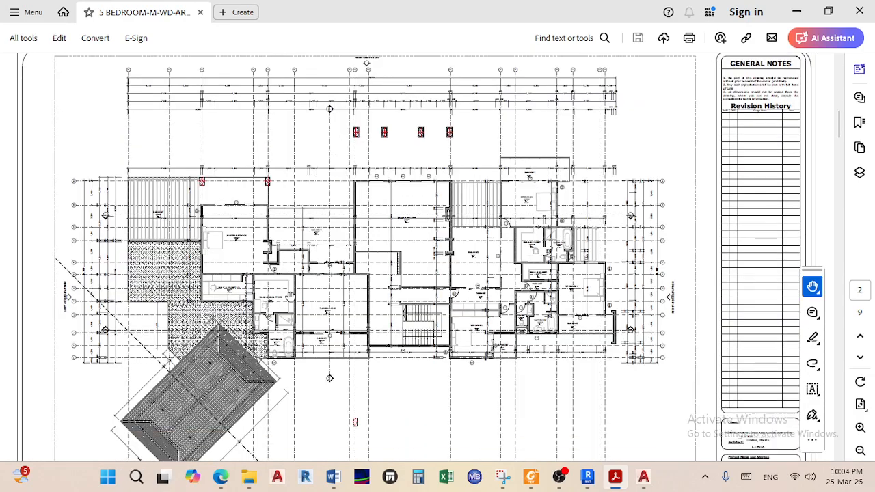
scroll(98, 310, "up", 4, "ctrl")
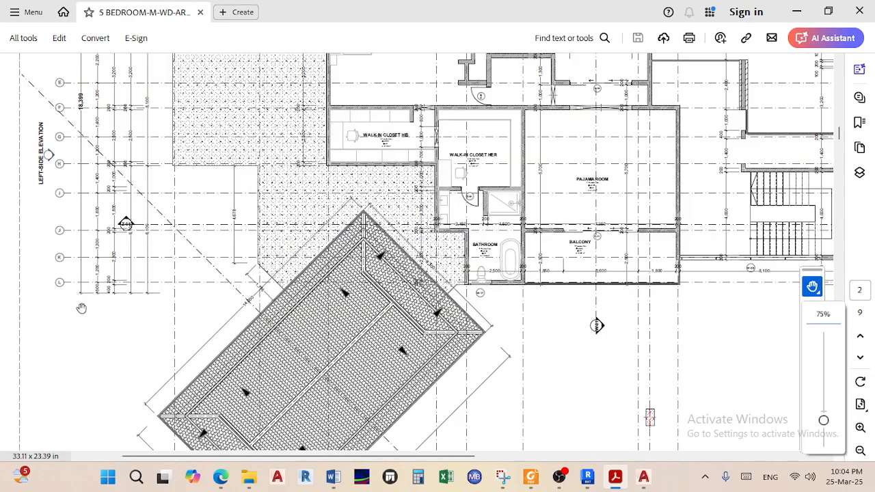
scroll(601, 270, "down", 2, "ctrl")
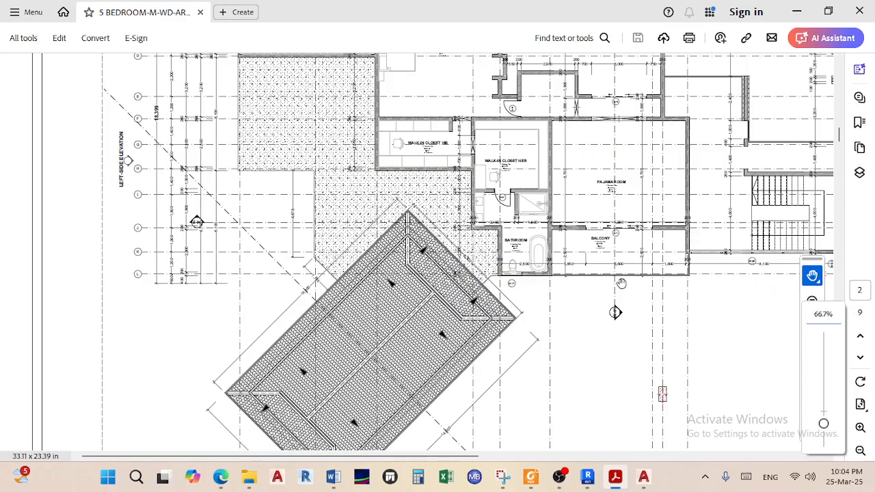
Pan to the staircase and Bedroom 1 area, then zoom out to 35.7% for the whole sheet
left_click_drag(621, 283, 457, 272)
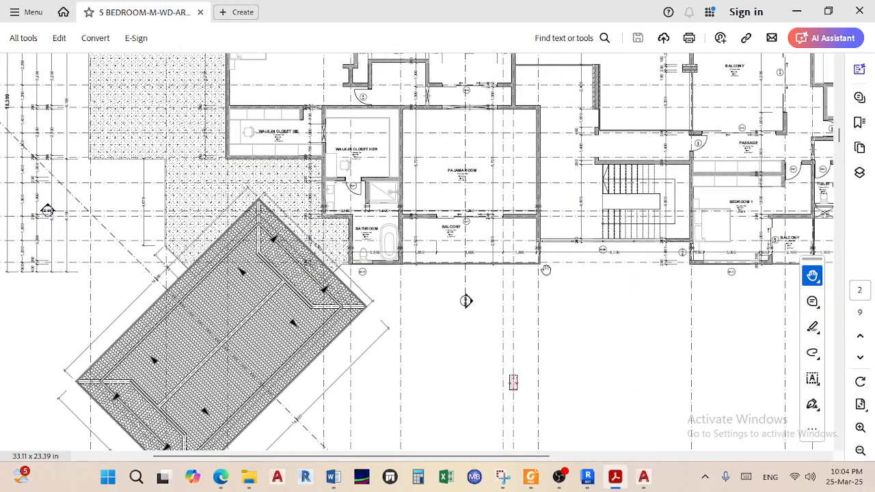
scroll(544, 269, "down", 2, "ctrl")
scroll(533, 278, "down", 10)
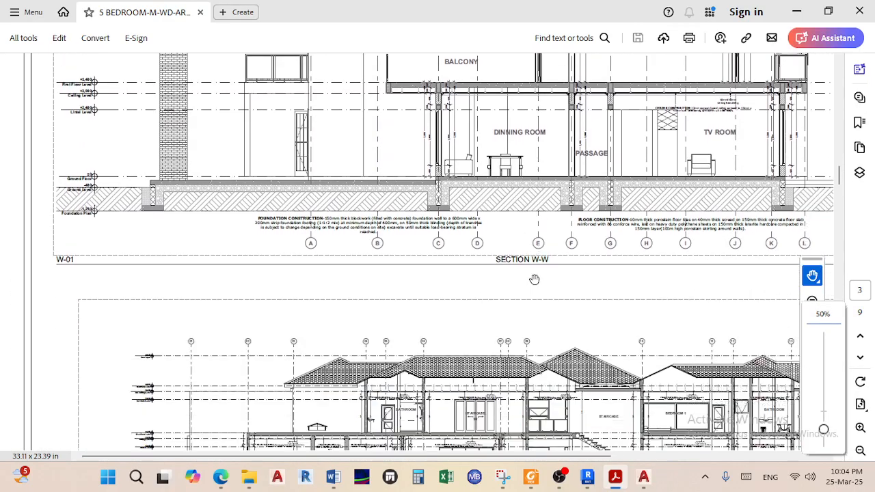
scroll(566, 246, "up", 1)
left_click_drag(593, 250, 370, 347)
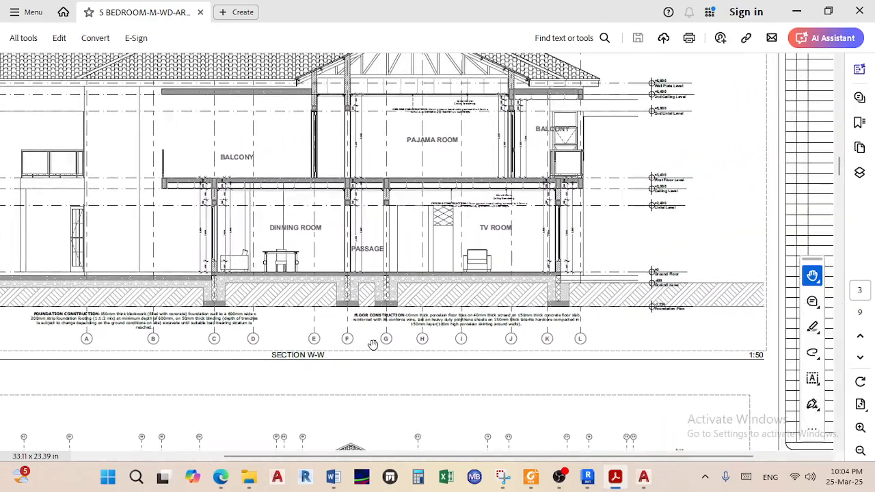
left_click_drag(581, 272, 543, 288)
scroll(559, 108, "up", 1, "ctrl")
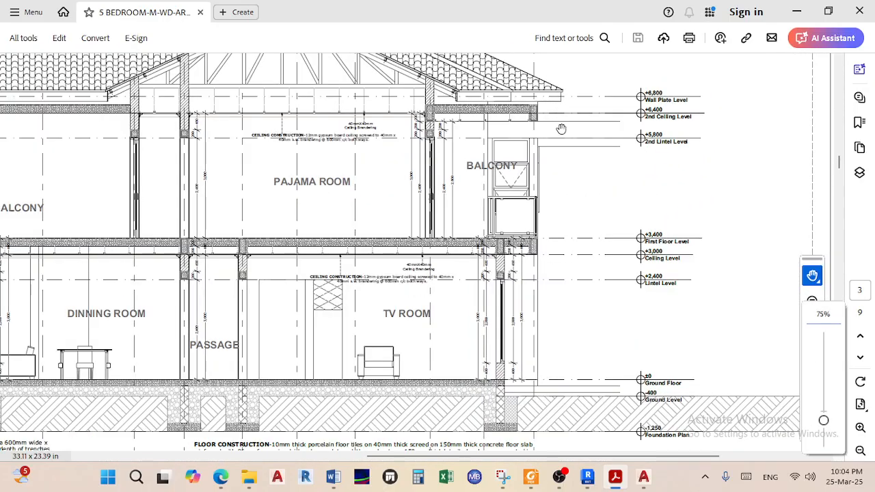
scroll(558, 146, "up", 4)
scroll(550, 171, "down", 3)
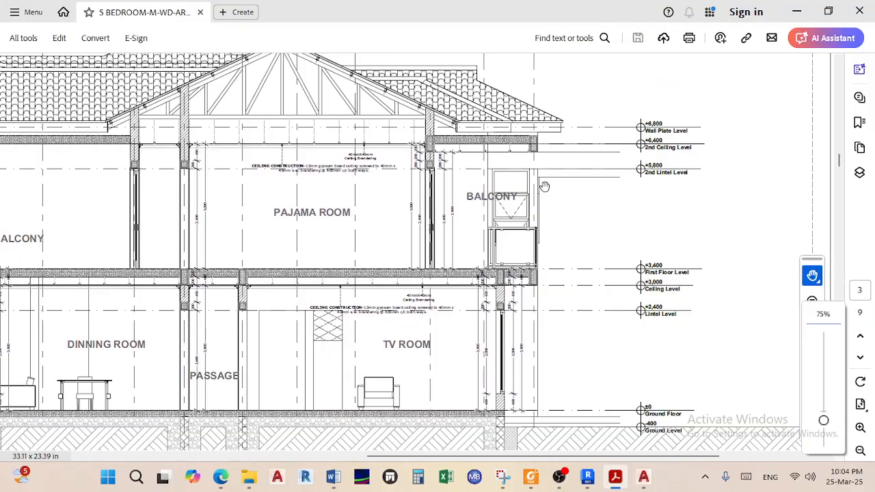
scroll(552, 301, "down", 5, "ctrl")
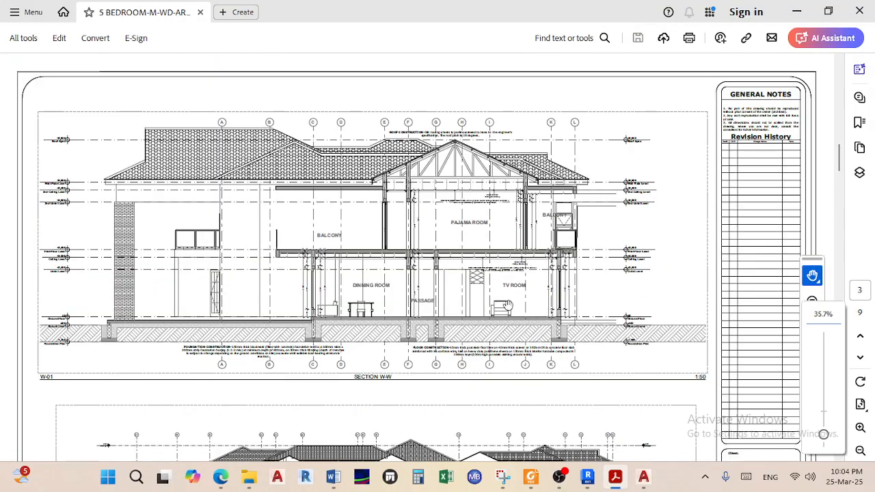
Zoom and pan across Section Y-Y's carport on page 4, then return to the page 2 first floor plan
scroll(507, 306, "down", 5)
scroll(494, 308, "down", 5)
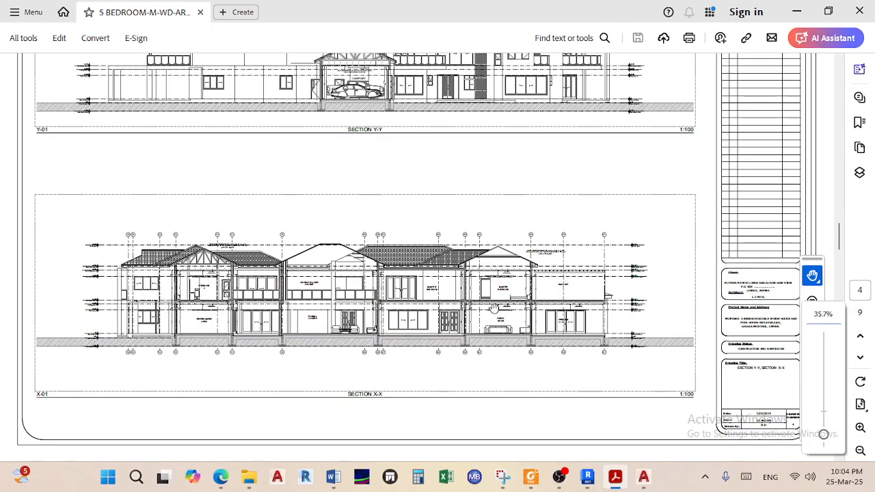
scroll(383, 199, "up", 2)
scroll(367, 191, "up", 4, "ctrl")
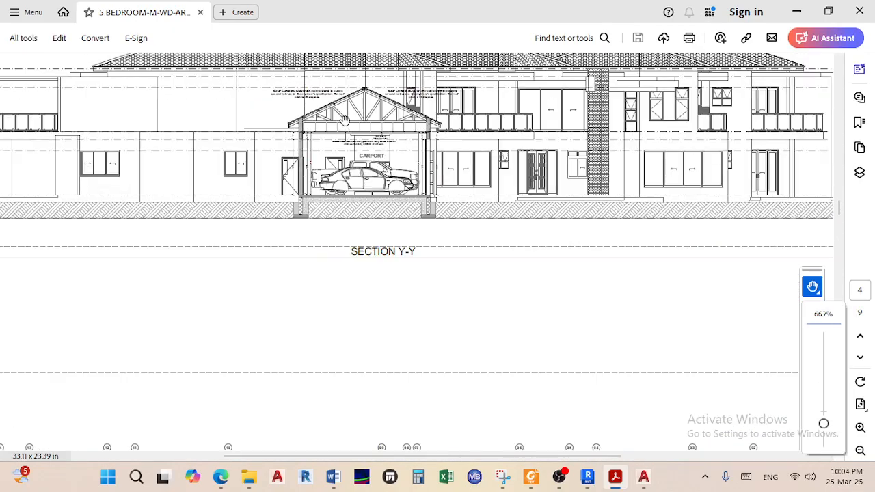
scroll(390, 166, "down", 2, "ctrl")
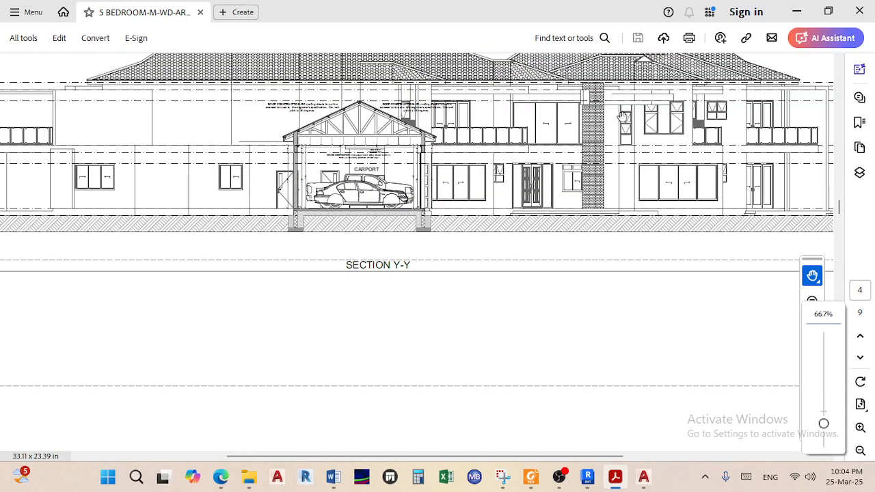
scroll(624, 118, "up", 3)
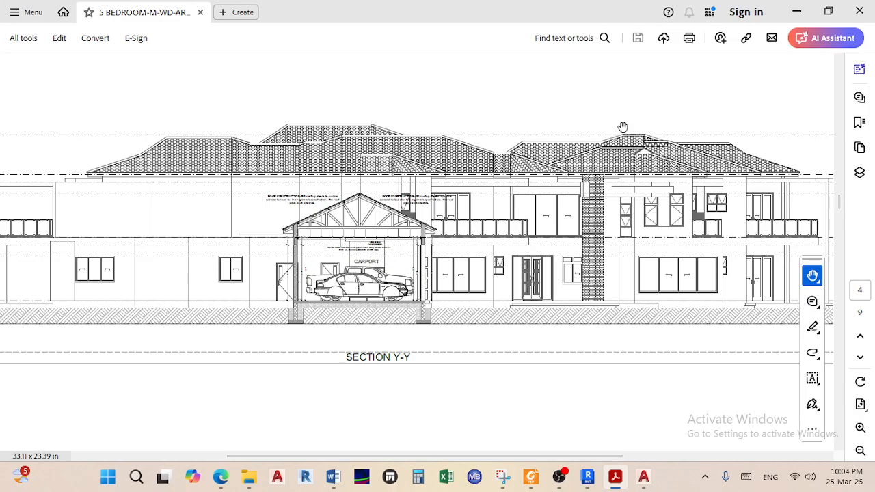
left_click_drag(691, 281, 563, 271)
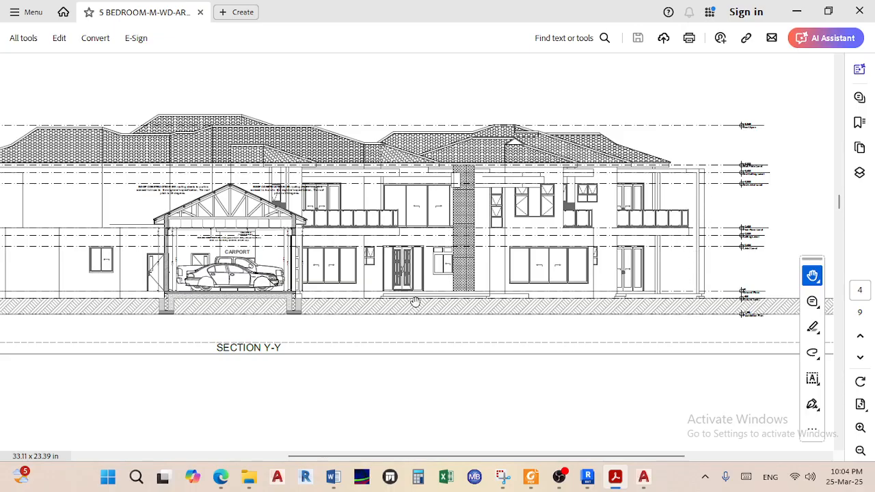
scroll(415, 301, "up", 10)
scroll(415, 302, "up", 10)
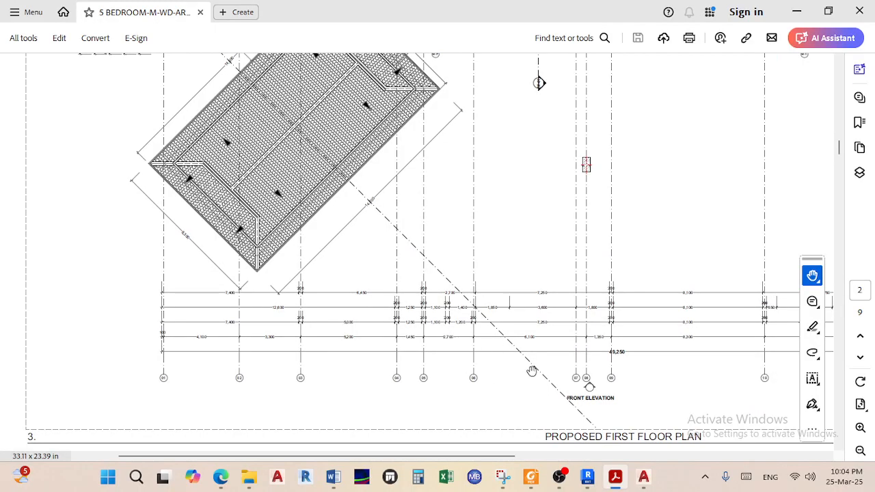
Fit the first floor plan sheet at 35.7% and bring AutoCAD 2017 to the front
scroll(358, 210, "down", 3, "ctrl")
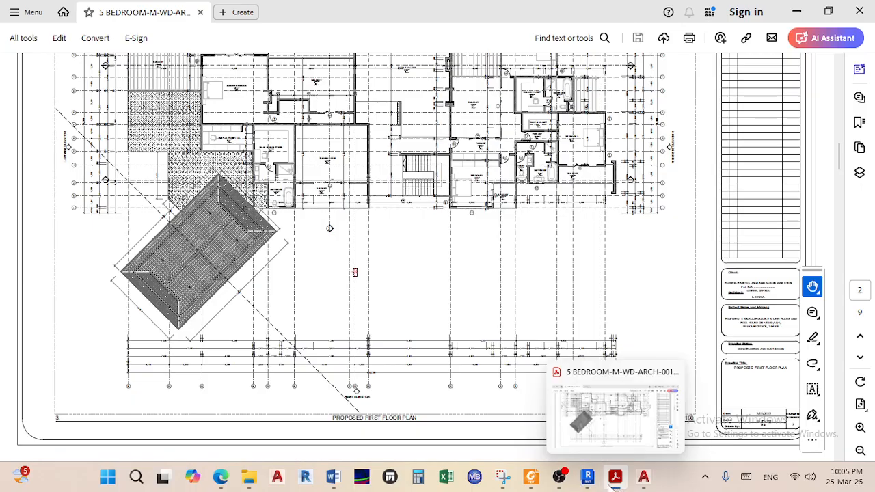
left_click(559, 478)
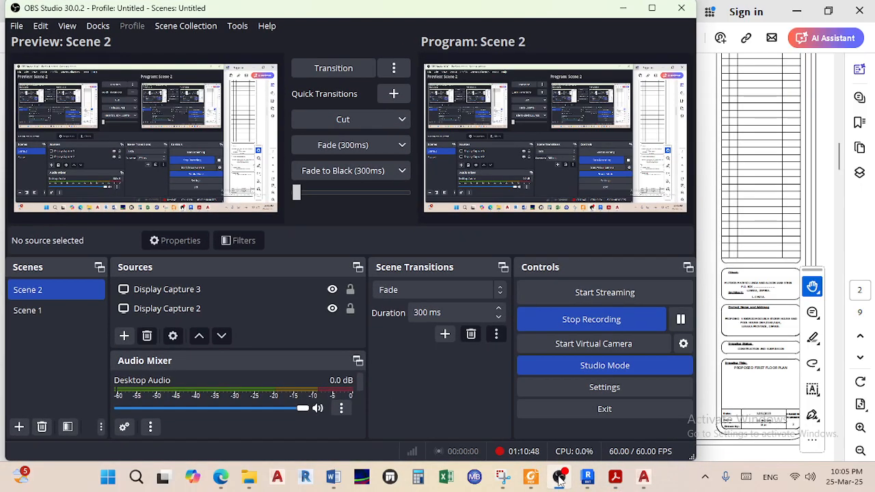
left_click(559, 478)
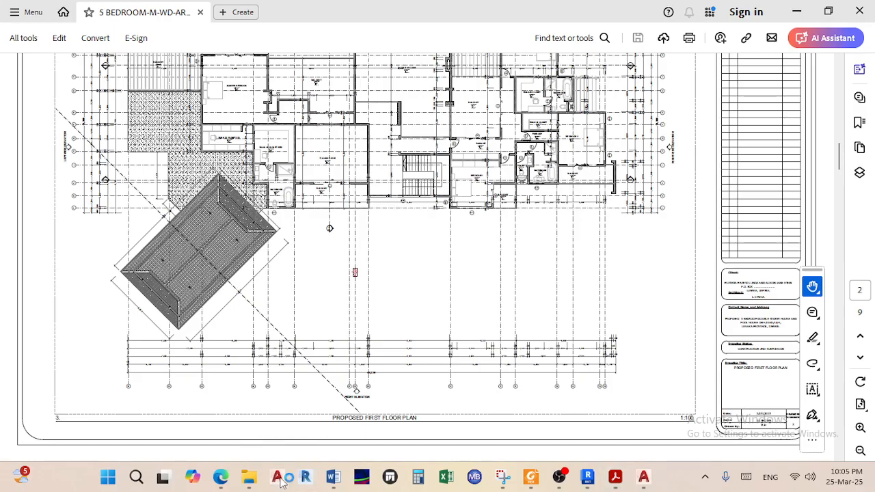
left_click(643, 477)
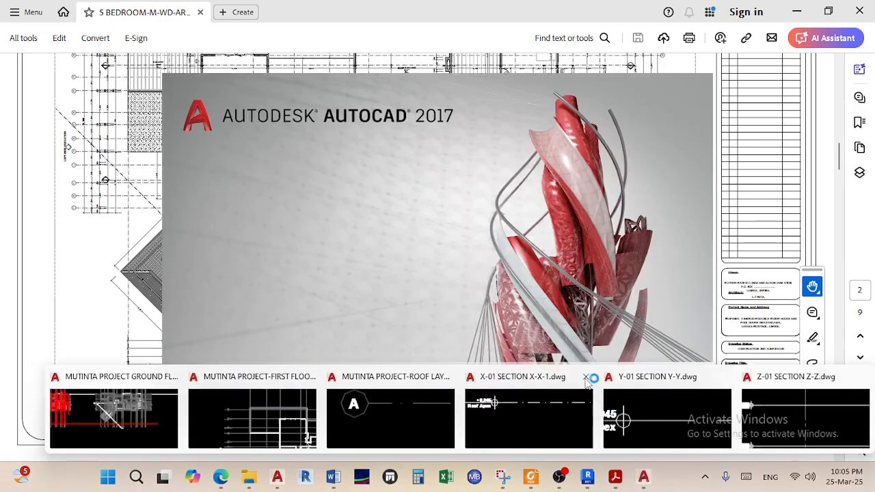
Switch to MUTINTA PROJECT GROUND FLOOR.dwg and centre the red ground floor plan
left_click(157, 429)
scroll(396, 310, "down", 4)
middle_click_drag(413, 317, 575, 326)
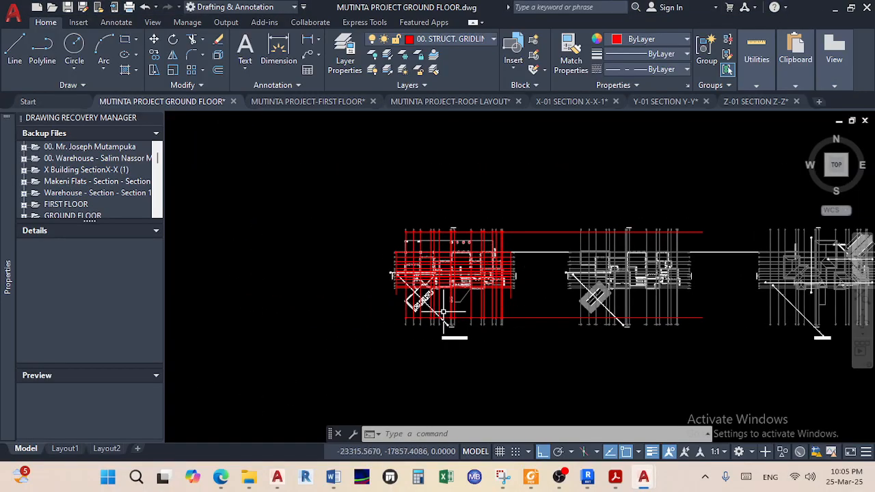
scroll(443, 312, "up", 6)
middle_click_drag(584, 269, 586, 279)
Zoom in on a hatched structural column sitting between the red gridlines
scroll(733, 209, "up", 5)
scroll(617, 306, "down", 4)
scroll(747, 253, "down", 2)
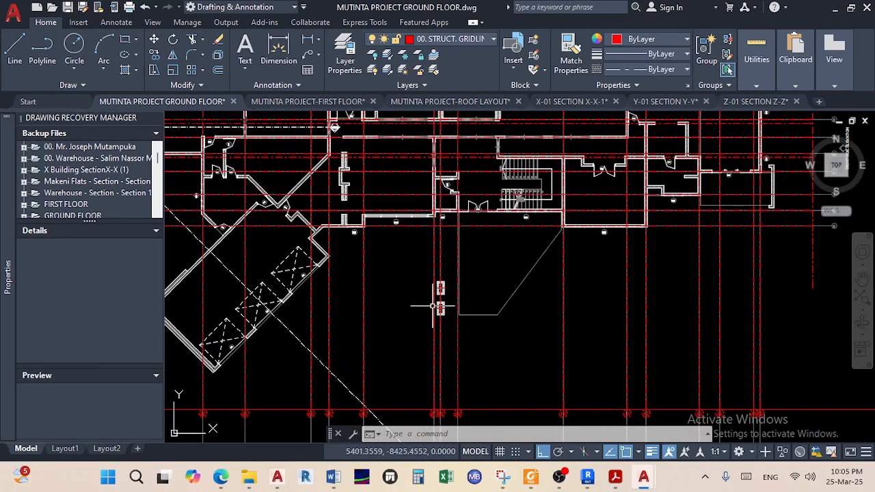
scroll(433, 299, "up", 6)
scroll(471, 265, "down", 4)
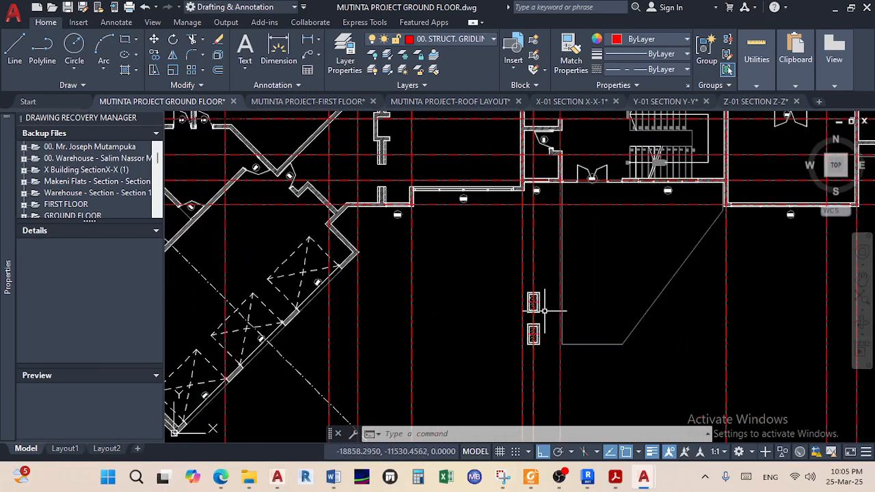
scroll(533, 302, "up", 5)
scroll(538, 307, "down", 2)
scroll(541, 306, "up", 6)
middle_click_drag(534, 318, 522, 285)
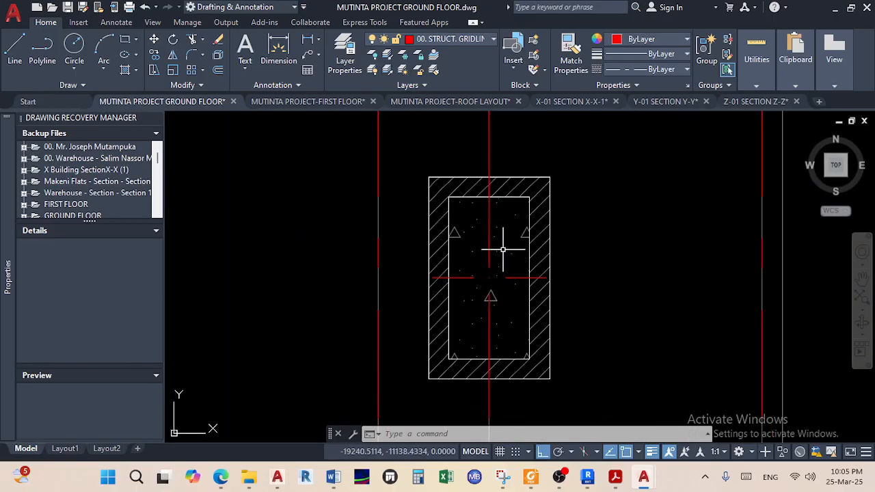
Start a new line midway between the column's inner top-left and bottom-left corners
left_click(15, 48)
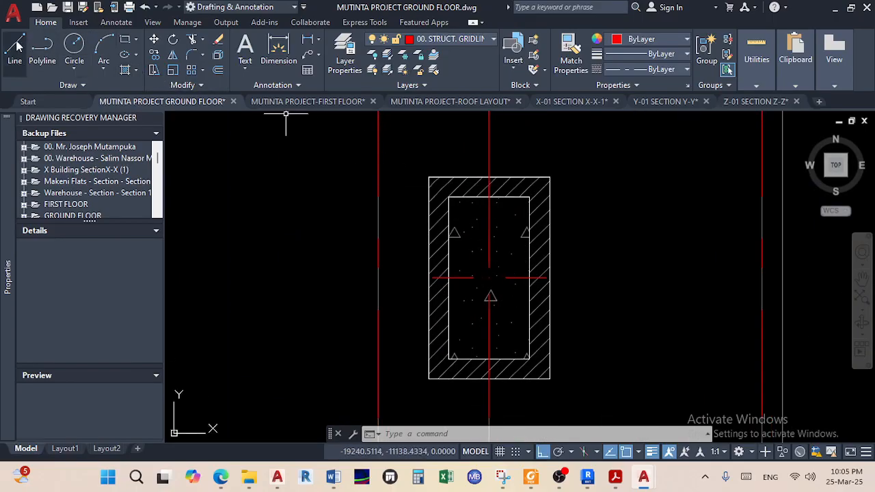
right_click(312, 254, "shift")
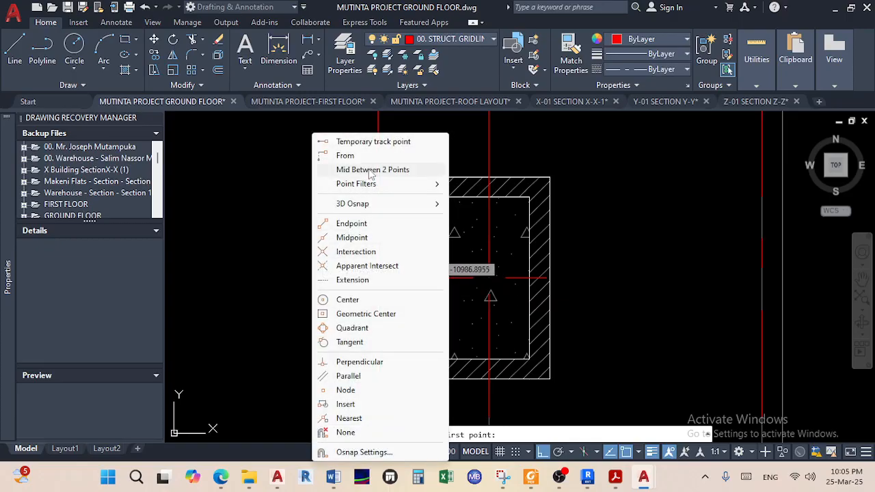
left_click(369, 168)
left_click(448, 197)
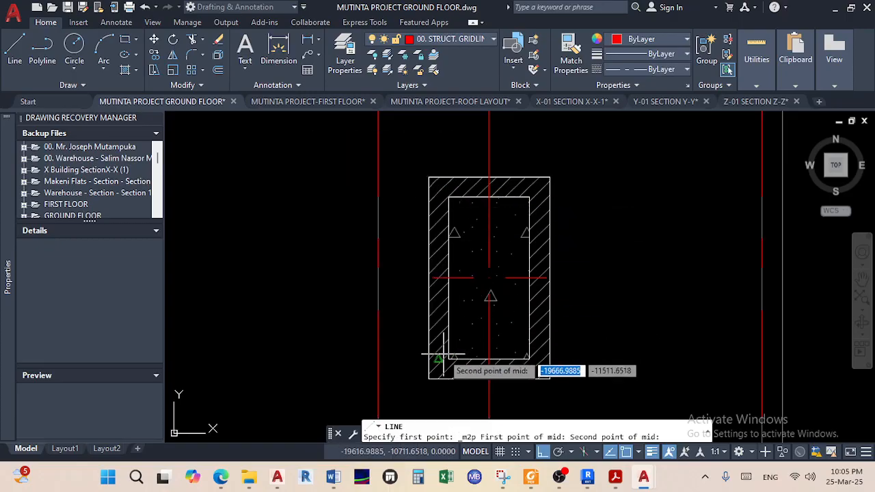
scroll(448, 359, "up", 5)
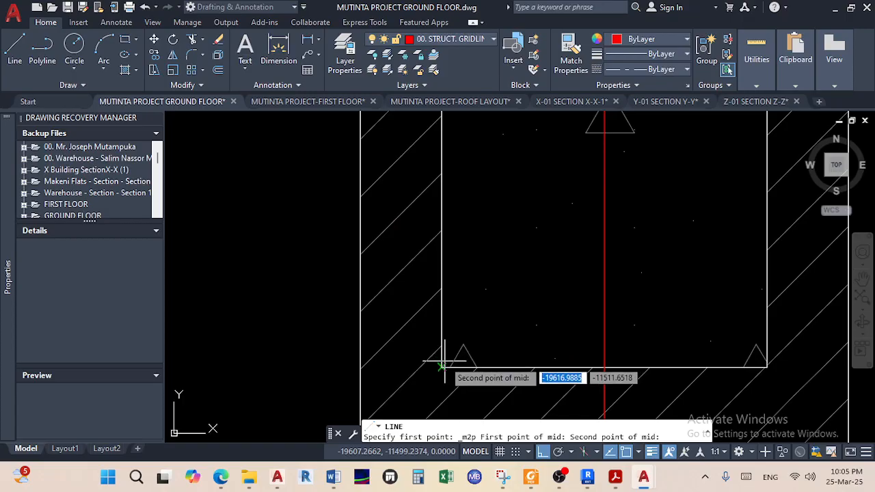
left_click(444, 363)
End the line at the vertical gridline's lower endpoint, then grab that gridline's lower grip
scroll(461, 336, "down", 4)
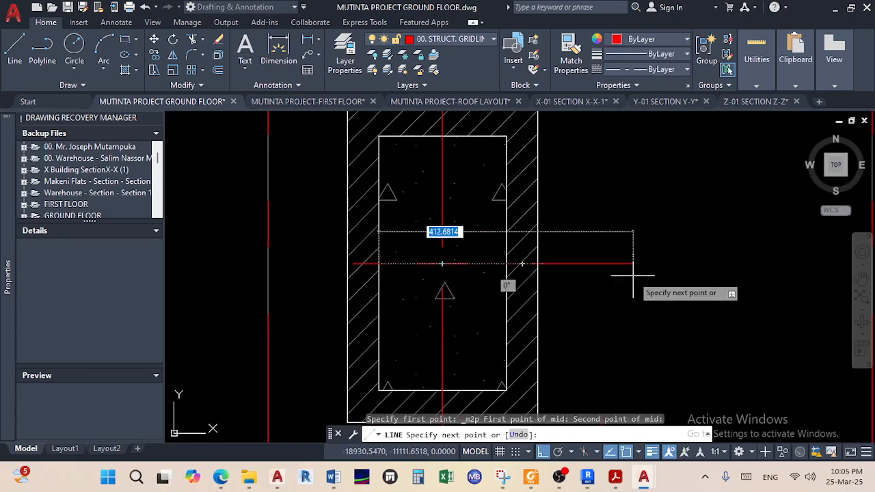
scroll(647, 271, "down", 6)
scroll(410, 312, "up", 5)
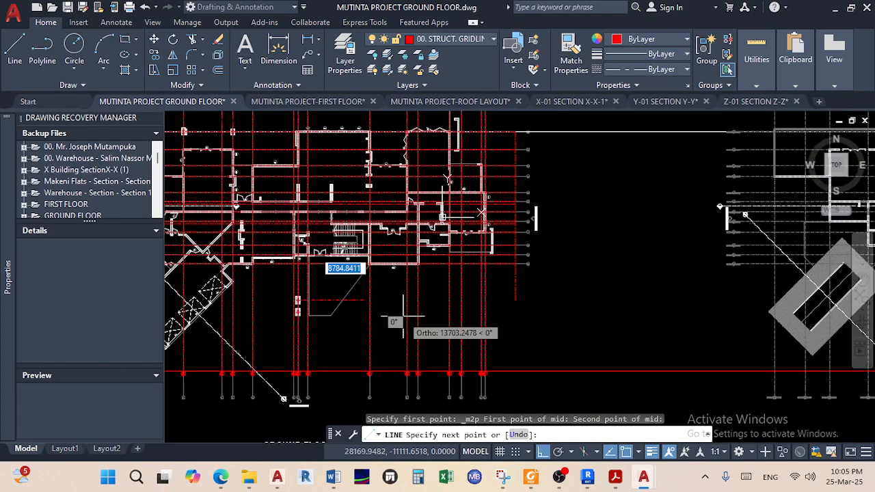
scroll(510, 318, "up", 4)
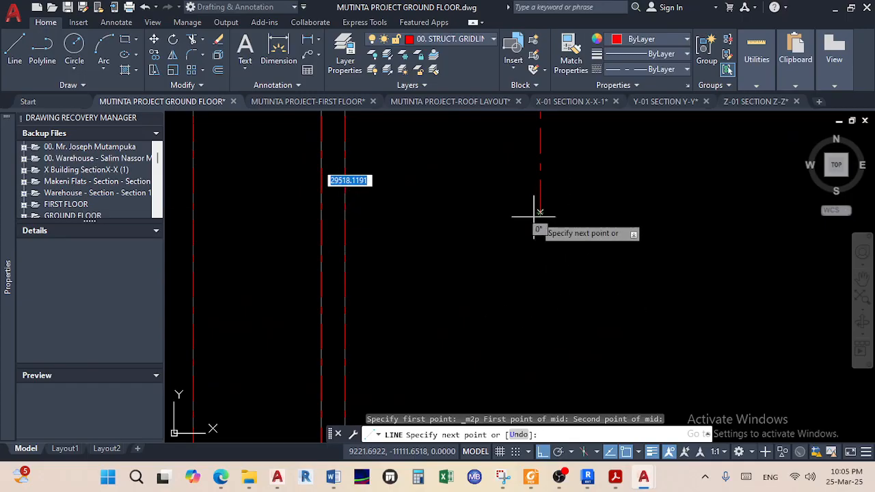
left_click(539, 214)
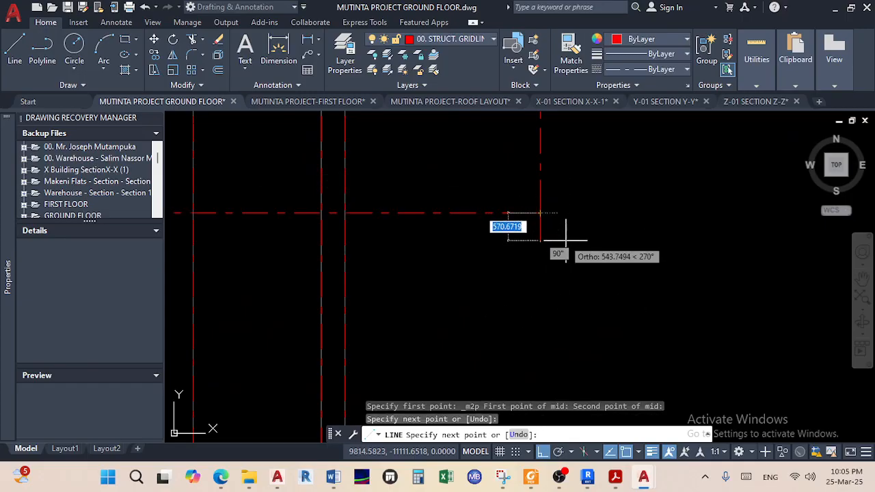
right_click(588, 253)
left_click(604, 256)
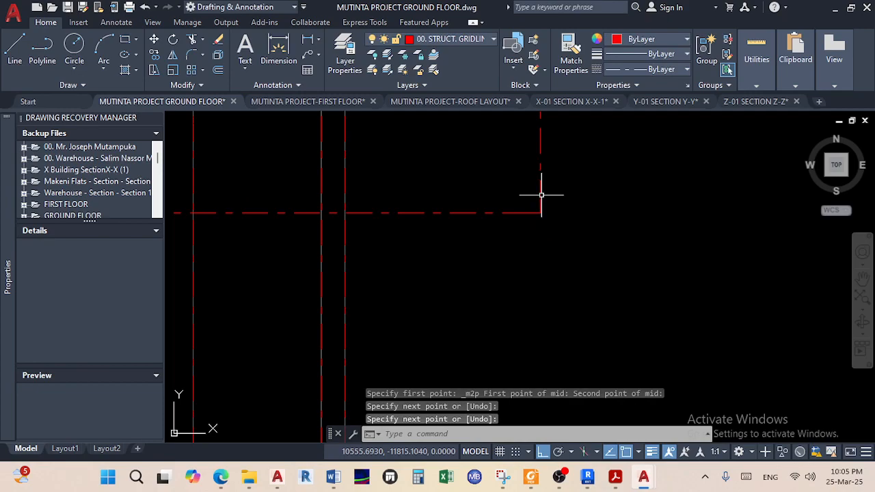
left_click(541, 195)
left_click(540, 212)
Stretch the vertical gridline's lower end further down and clear the selection
scroll(549, 330, "down", 4)
middle_click_drag(550, 330, 574, 257)
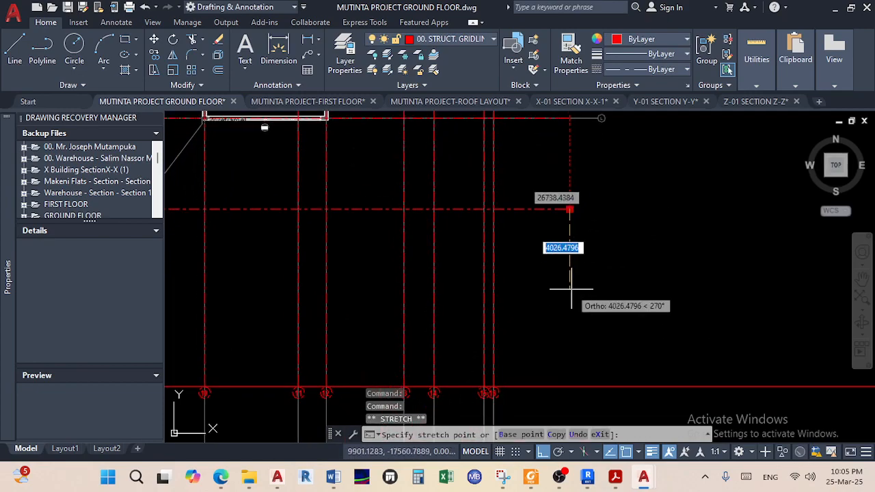
left_click(569, 402)
key("Escape")
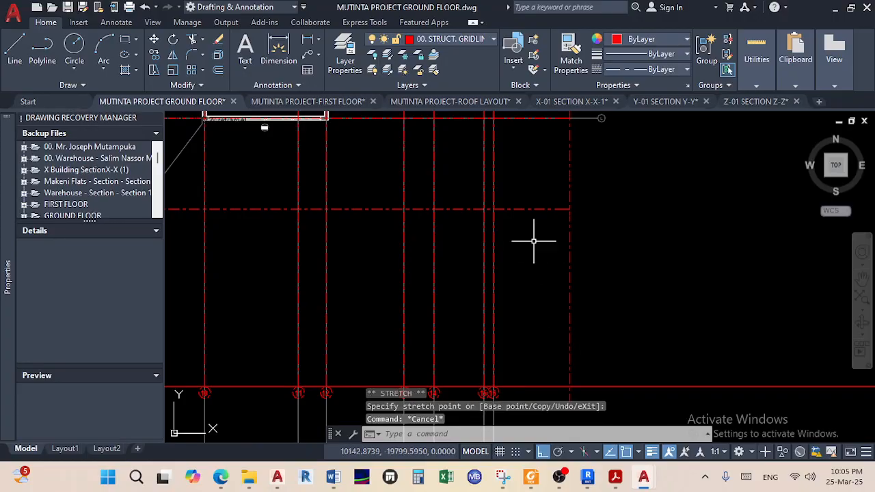
key("Escape")
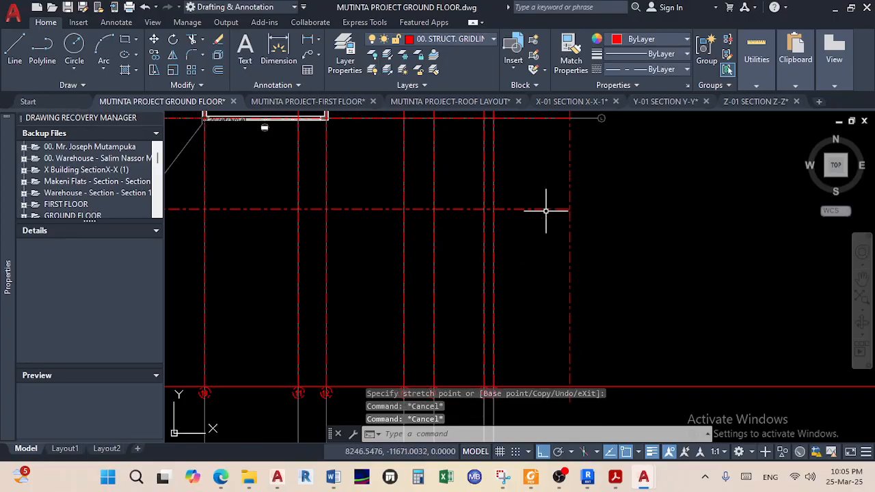
Select the horizontal gridline and begin stretching its end, then cancel
left_click(545, 210)
scroll(546, 210, "down", 3)
scroll(494, 244, "up", 6)
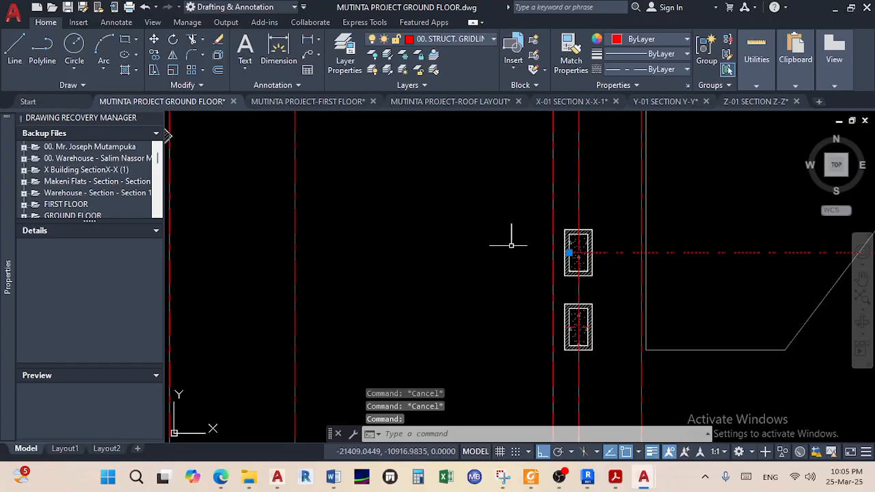
scroll(569, 243, "down", 4)
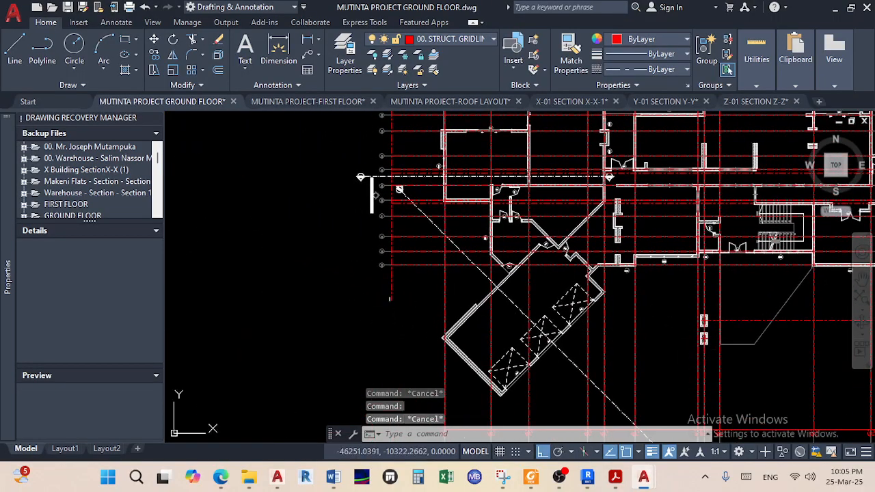
scroll(386, 259, "down", 2)
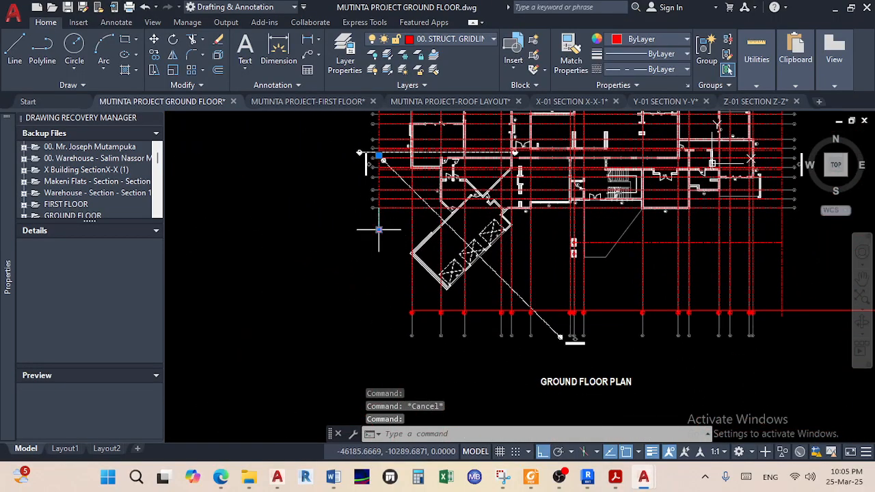
left_click(379, 229)
key("Escape")
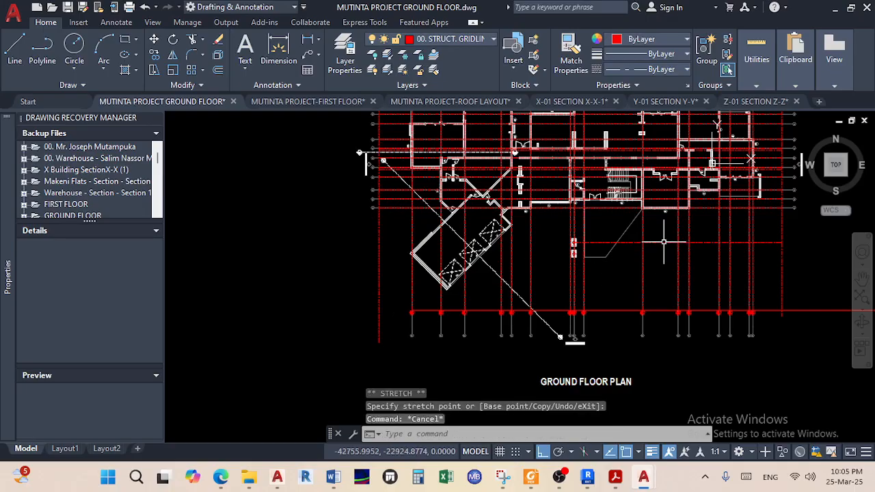
Preview stretching the column to the left, then cancel it
scroll(556, 248, "up", 4)
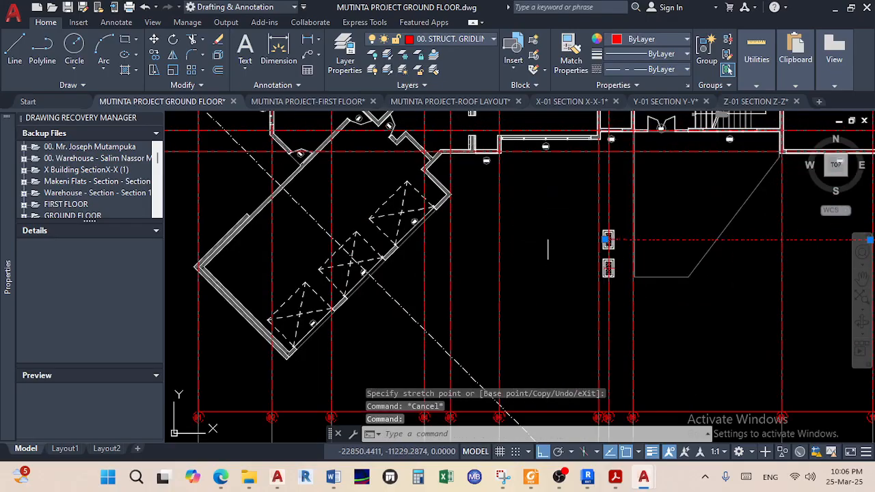
left_click(606, 239)
middle_click_drag(393, 254, 585, 250)
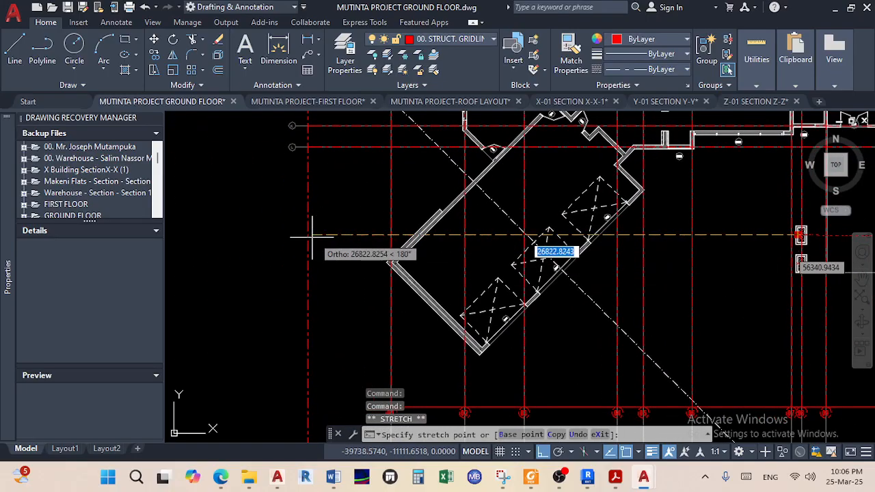
key("Escape")
Pan over to the neighbouring plan and bring the reference PDF in Acrobat forward
scroll(317, 280, "down", 5)
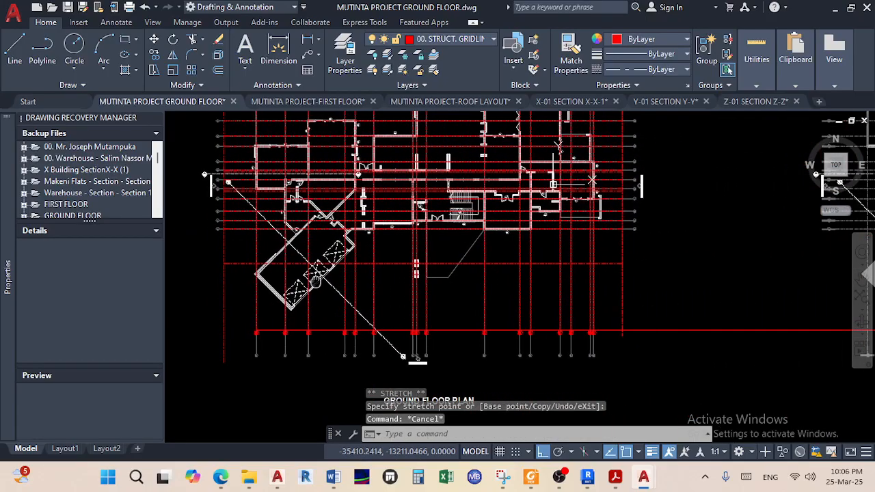
scroll(421, 274, "up", 6)
scroll(421, 274, "down", 4)
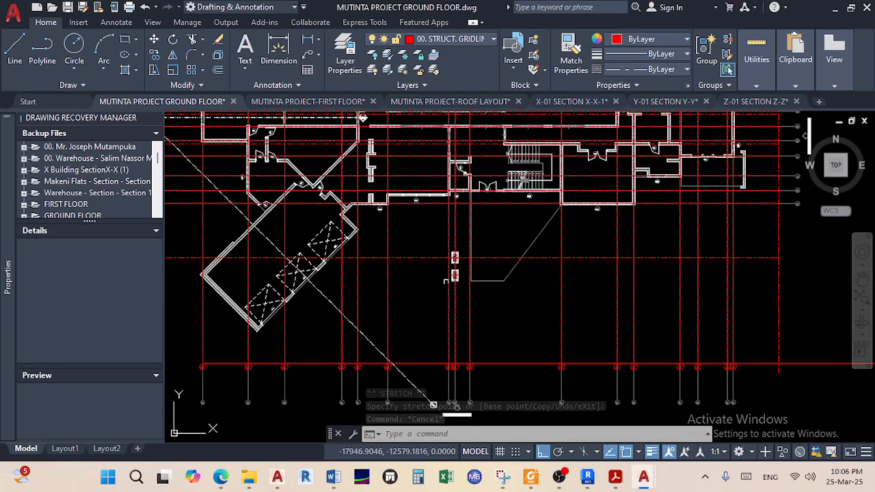
scroll(444, 280, "up", 6)
scroll(458, 295, "down", 5)
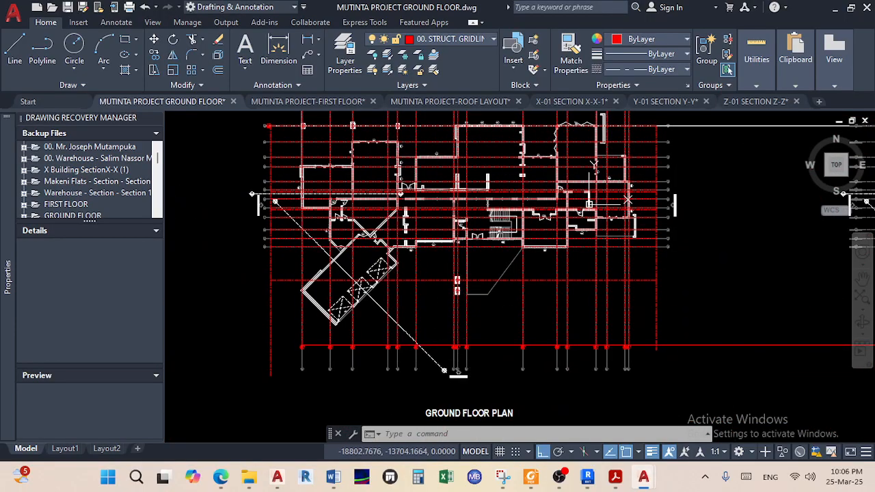
middle_click_drag(604, 277, 301, 283)
middle_click_drag(610, 298, 408, 295)
scroll(528, 284, "down", 2)
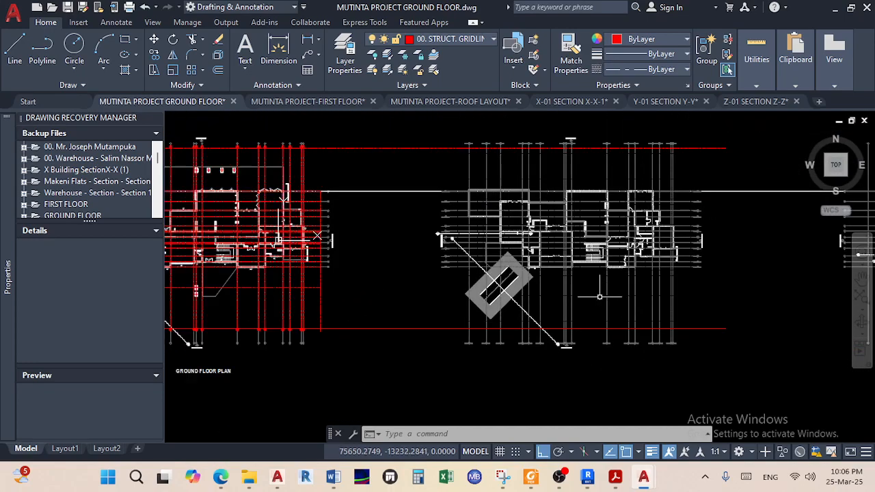
mouse_move(560, 479)
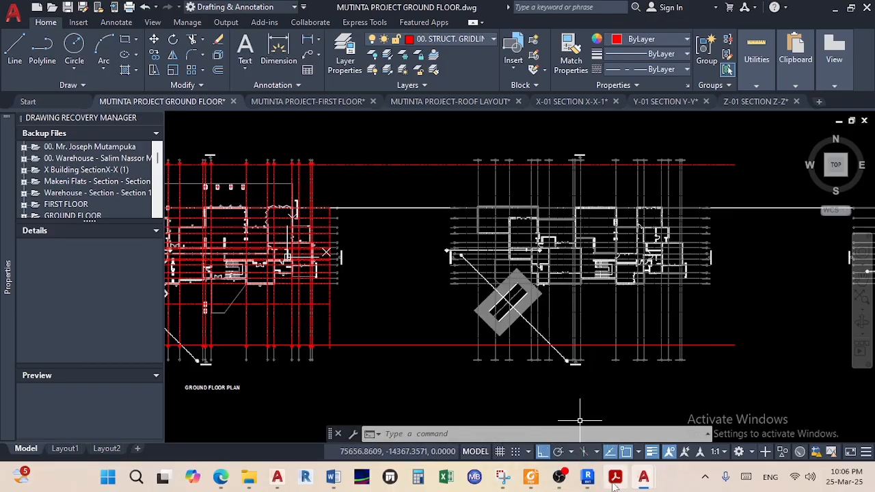
left_click(615, 477)
Scroll between the PDF's ground and first floor plans on pages 1 and 2
scroll(397, 282, "up", 5)
scroll(397, 282, "up", 3)
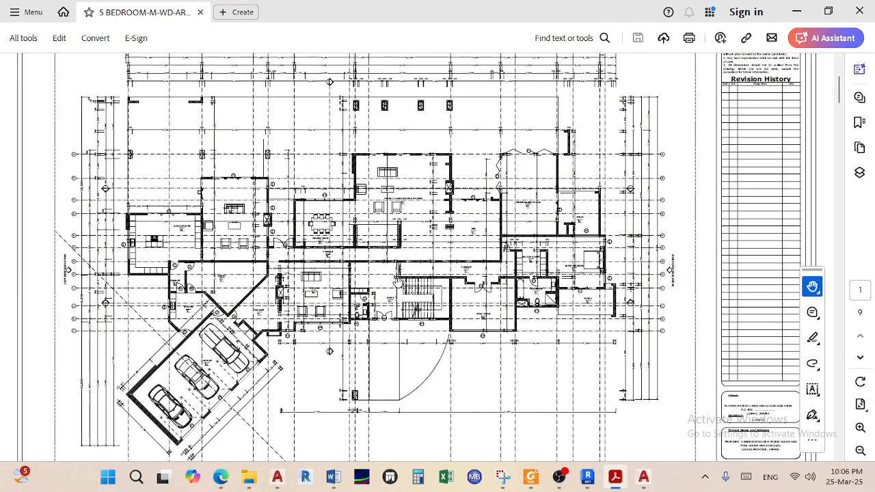
scroll(417, 324, "up", 1)
scroll(415, 323, "down", 1)
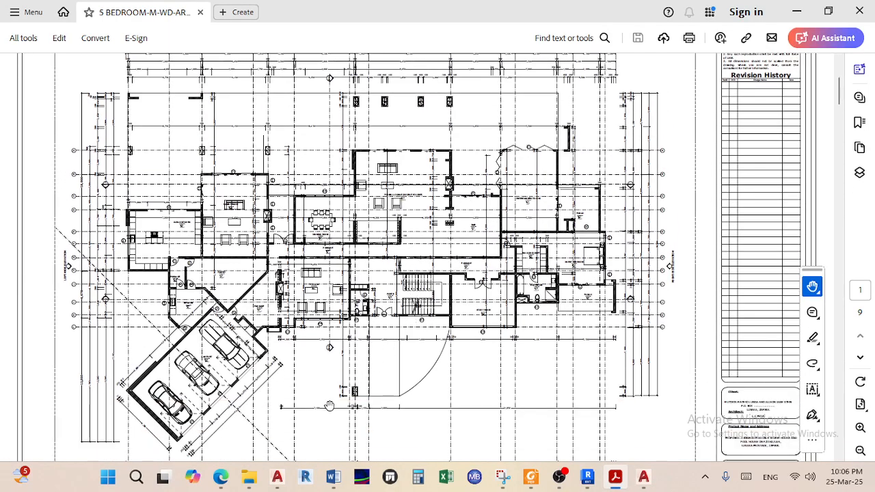
scroll(329, 406, "up", 5, "ctrl")
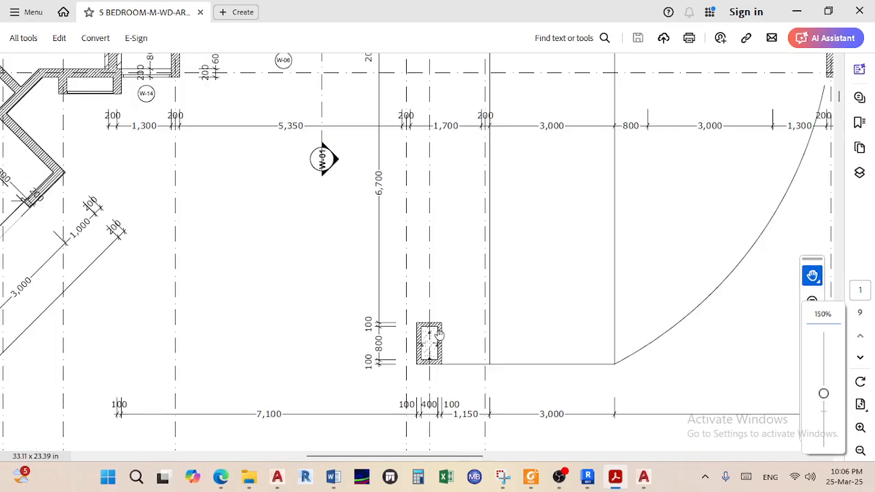
scroll(451, 335, "down", 4)
scroll(458, 337, "down", 3, "ctrl")
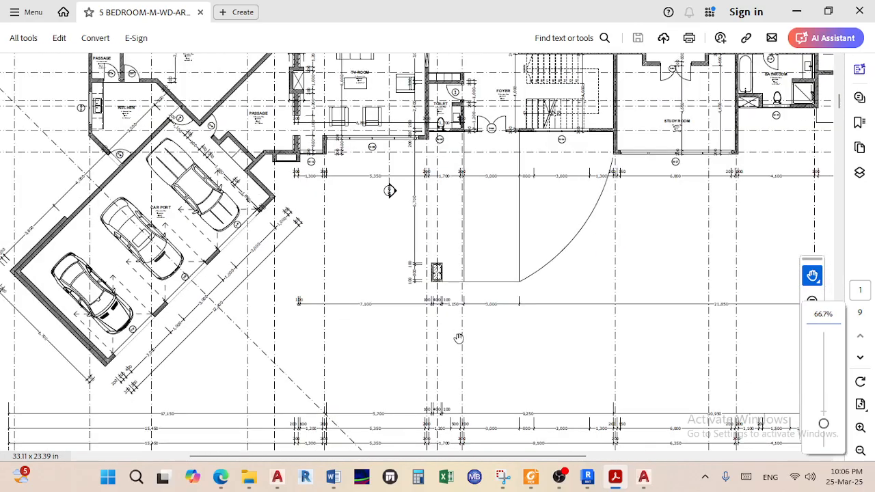
scroll(447, 287, "up", 1, "ctrl")
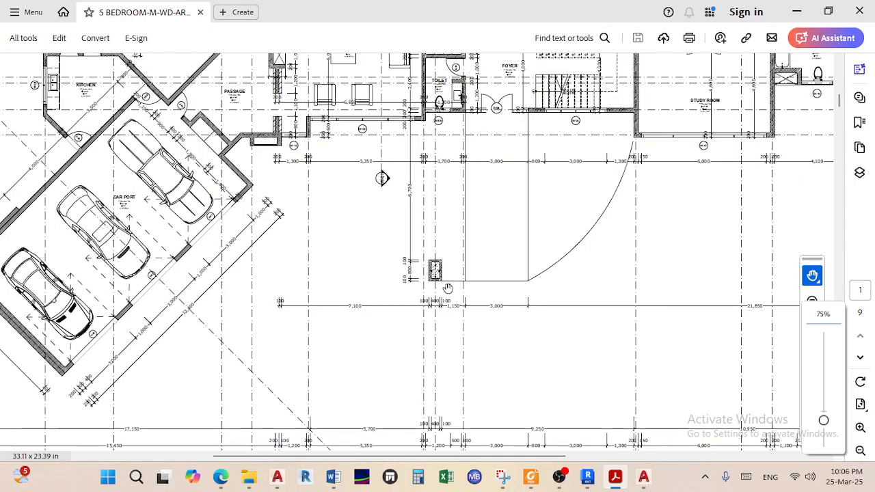
scroll(447, 288, "down", 3, "ctrl")
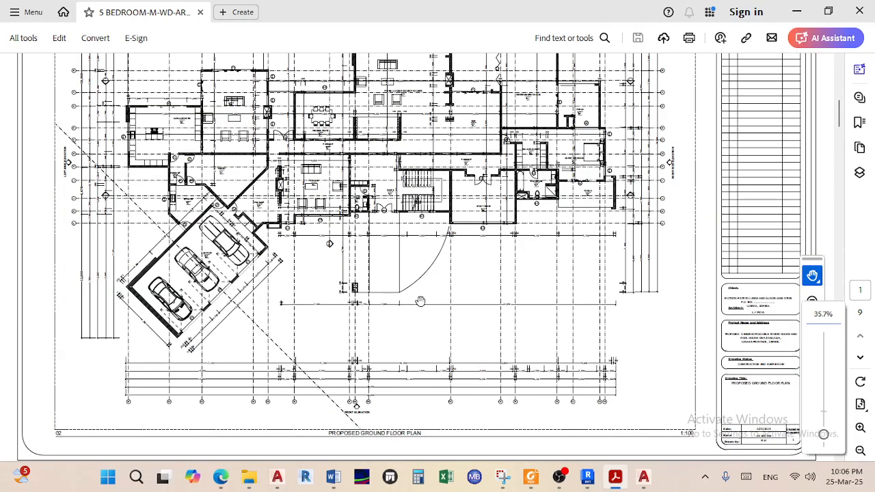
scroll(355, 288, "up", 4, "ctrl")
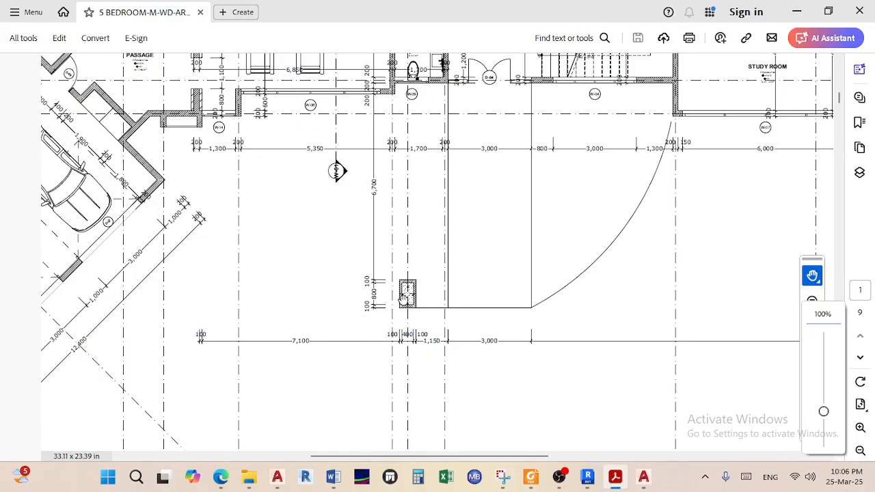
scroll(406, 294, "down", 1, "ctrl")
Pan to the plan's right side around the column pair, then return to AutoCAD
left_click_drag(614, 319, 373, 321)
scroll(369, 312, "up", 1, "ctrl")
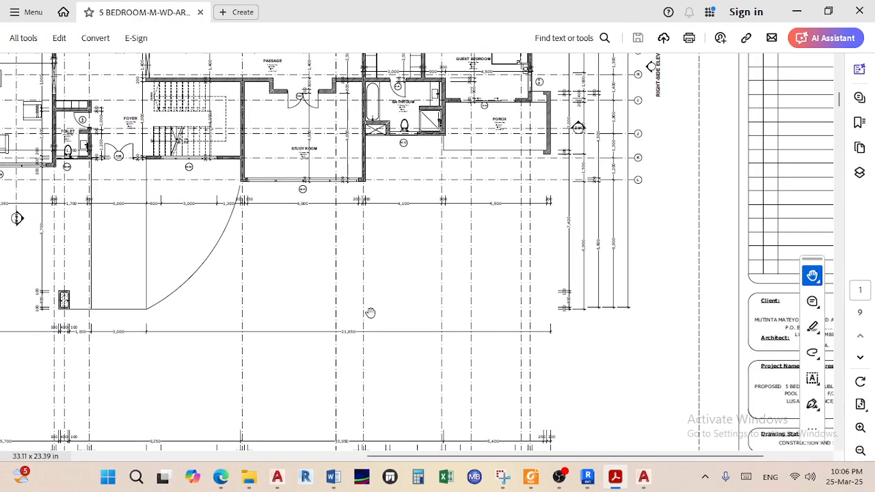
scroll(391, 336, "down", 1, "ctrl")
scroll(419, 336, "down", 2, "ctrl")
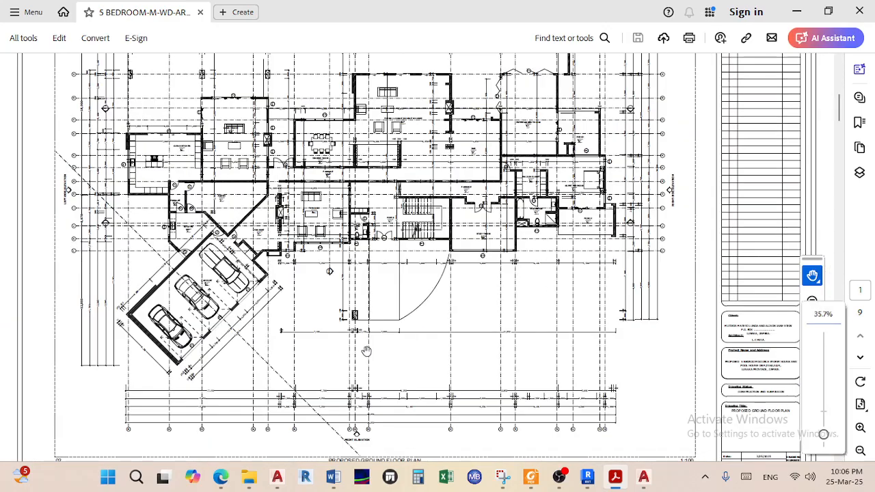
scroll(366, 351, "up", 4, "ctrl")
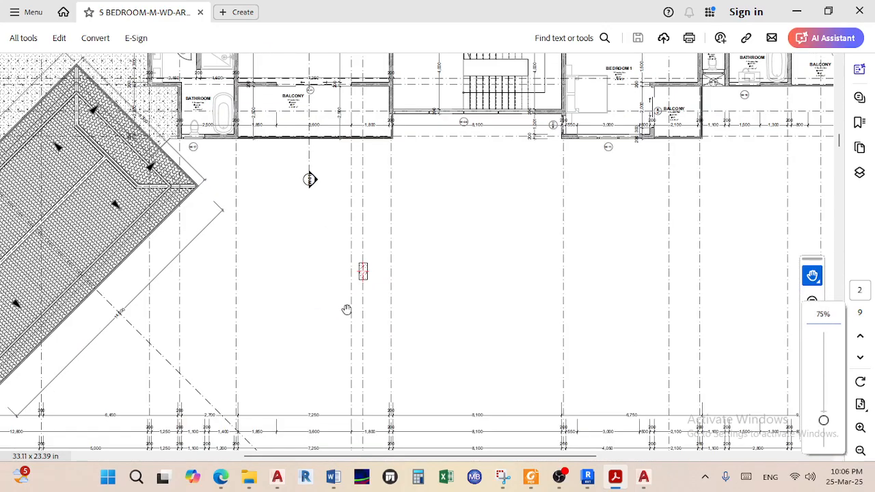
scroll(408, 264, "down", 2, "ctrl")
scroll(414, 279, "down", 1)
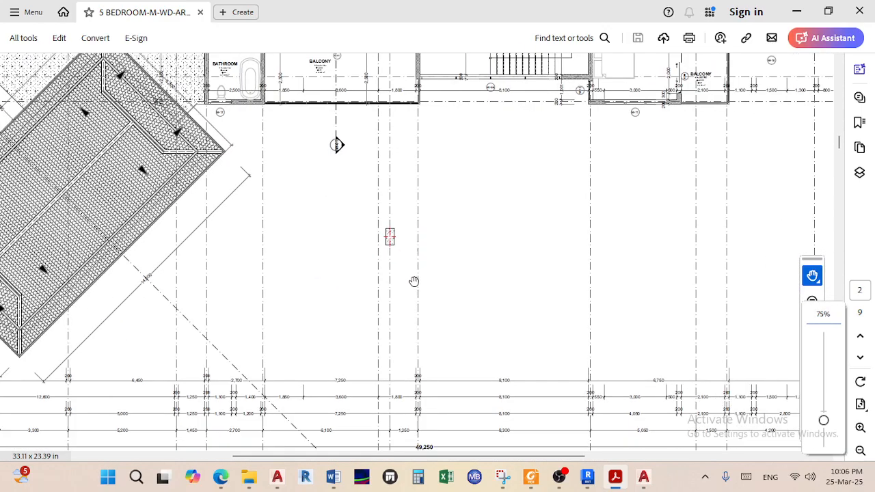
scroll(445, 337, "down", 2, "ctrl")
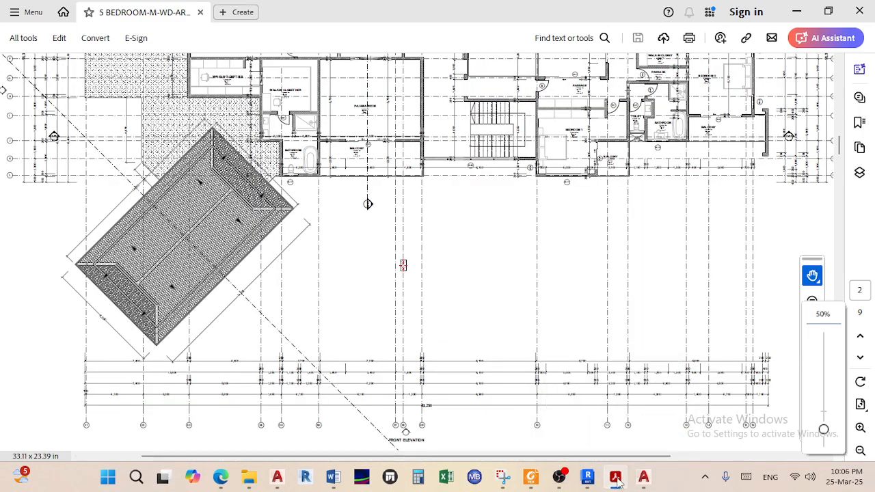
left_click(643, 476)
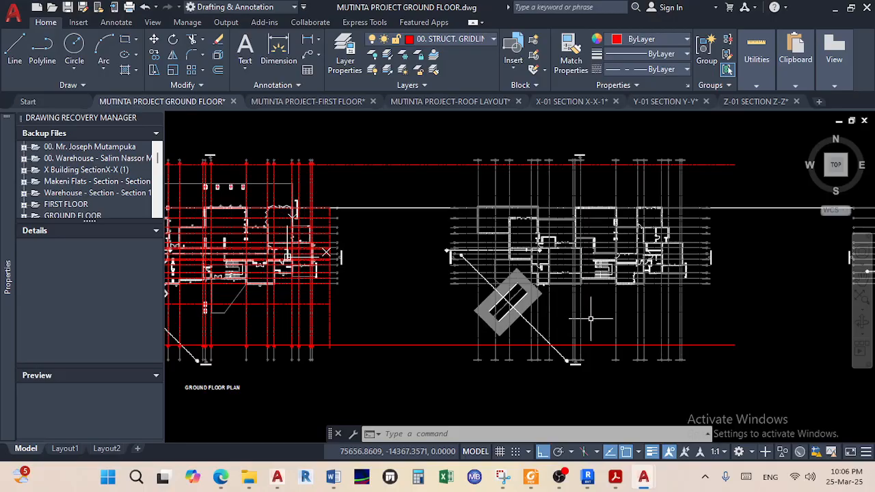
Zoom and pan to the red ground-floor plan's columns, then switch back to the PDF
scroll(588, 321, "up", 6)
scroll(540, 280, "down", 3)
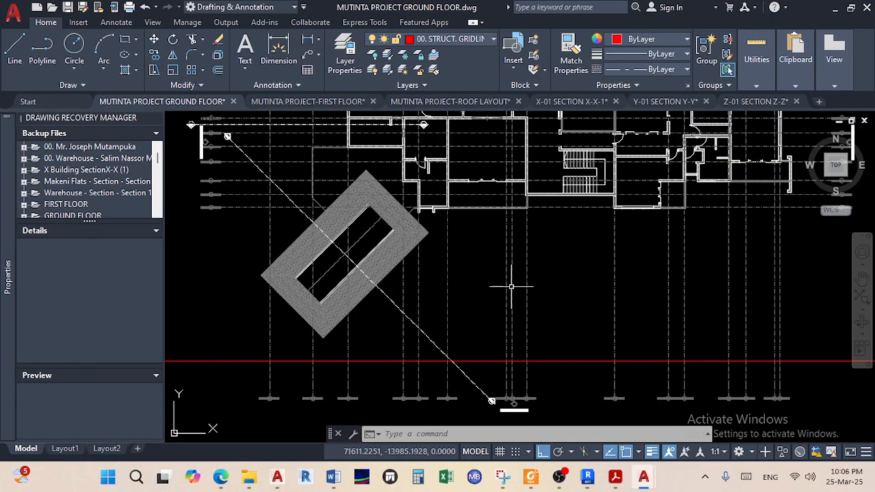
scroll(518, 300, "down", 3)
middle_click_drag(532, 306, 735, 314)
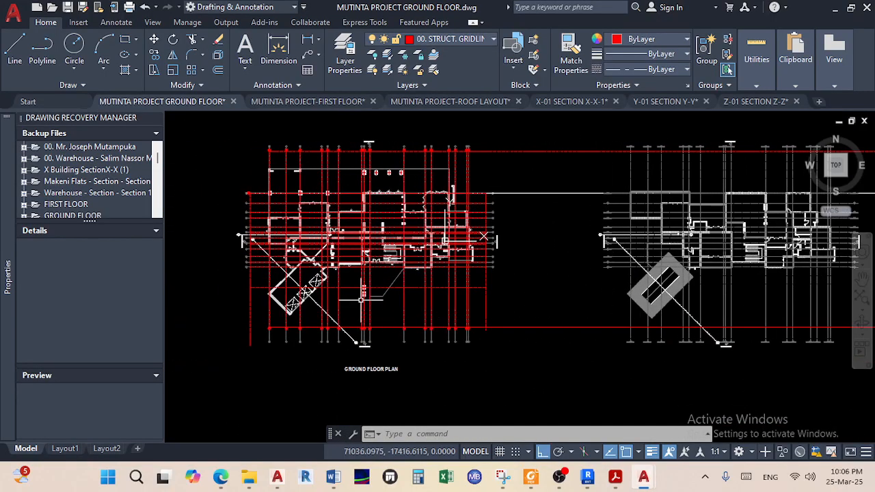
scroll(363, 300, "up", 4)
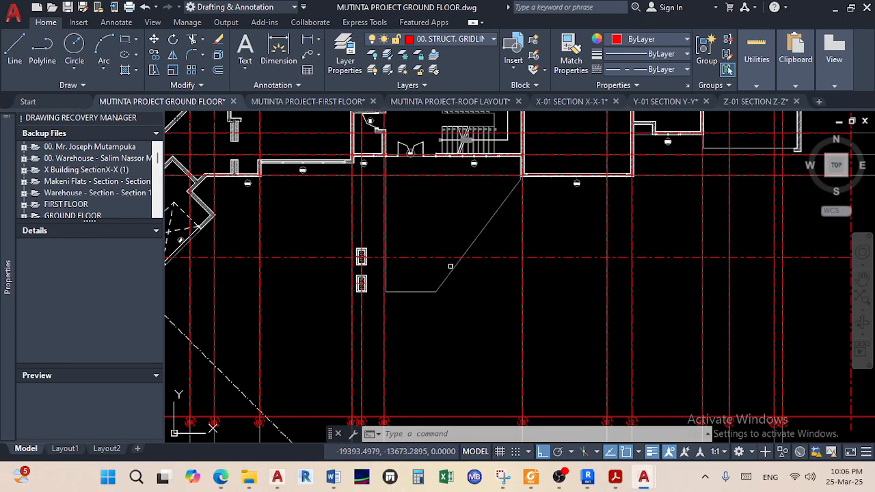
left_click(615, 476)
Scroll the PDF back up to page 1's ground-floor plan and return to AutoCAD
scroll(407, 279, "down", 2)
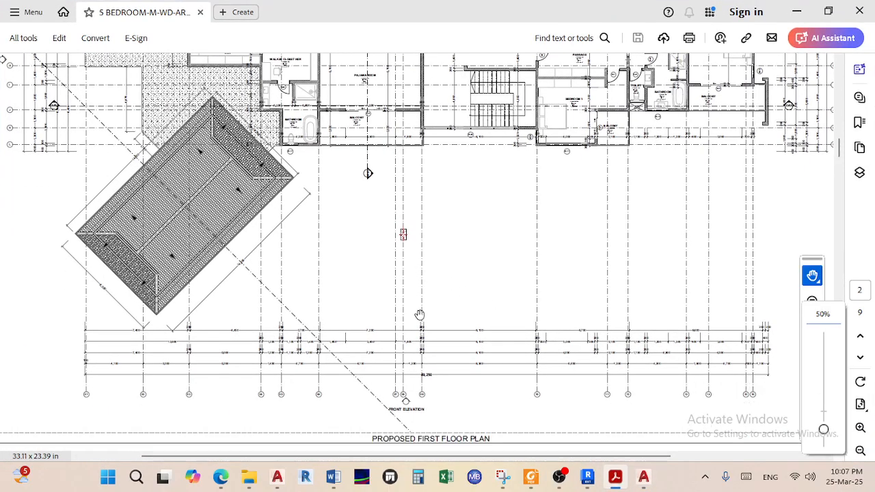
scroll(374, 289, "up", 5)
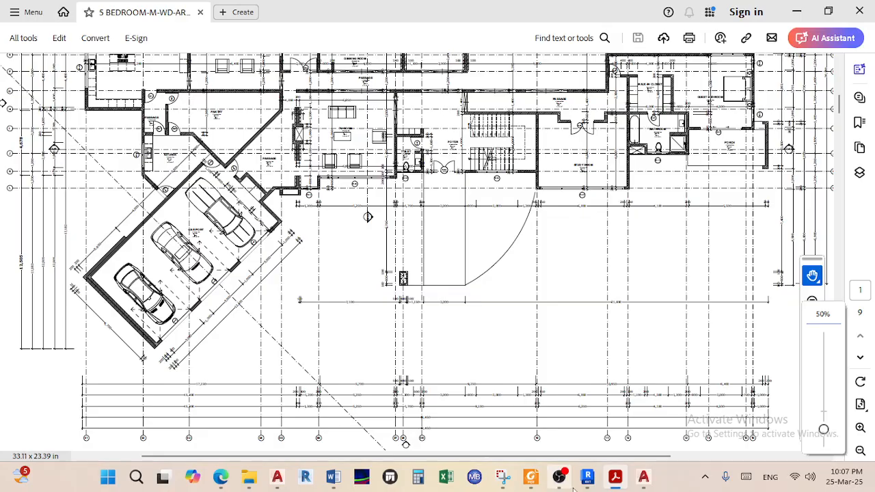
left_click(643, 476)
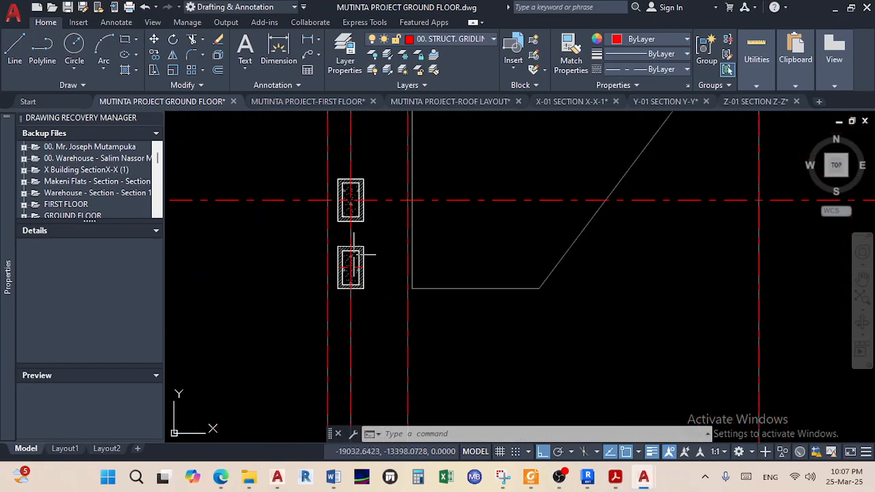
Draw a rectangular revision cloud around the two stacked columns
scroll(361, 250, "down", 3)
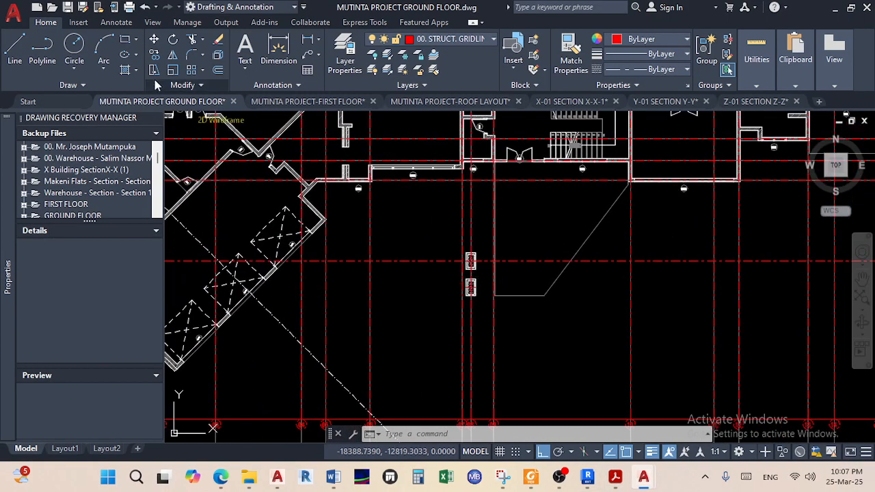
left_click(112, 90)
left_click(91, 118)
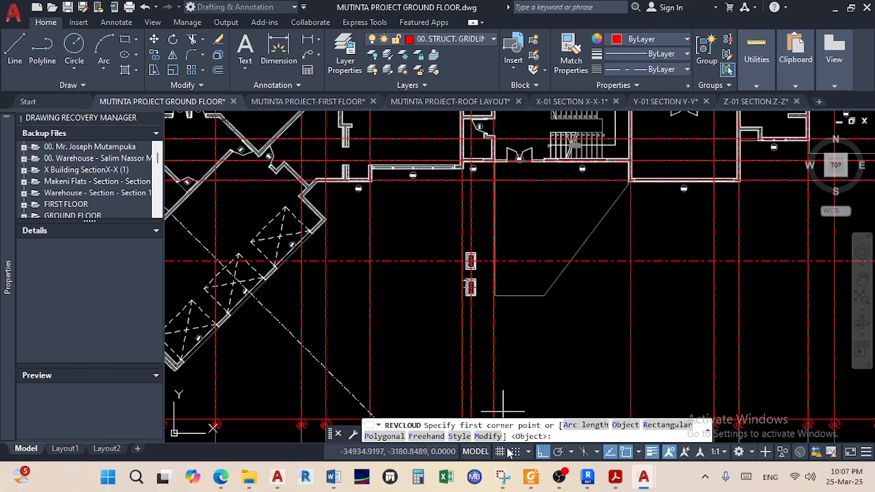
left_click(538, 453)
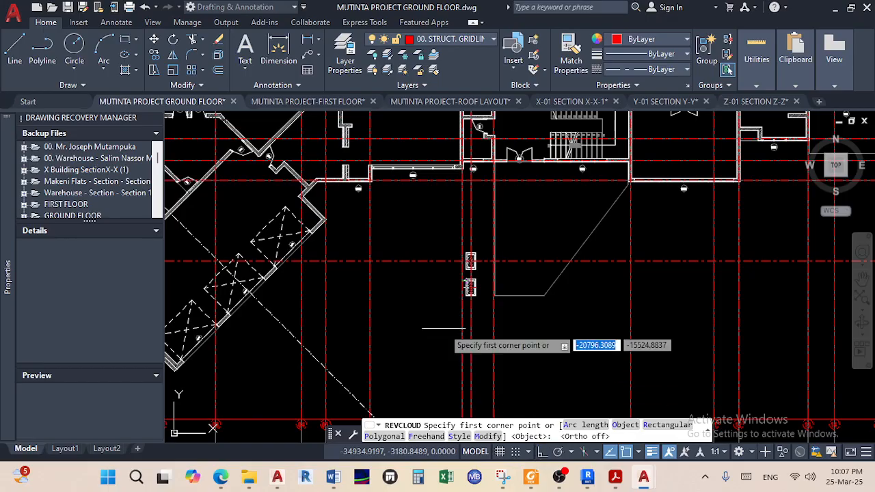
left_click(427, 268)
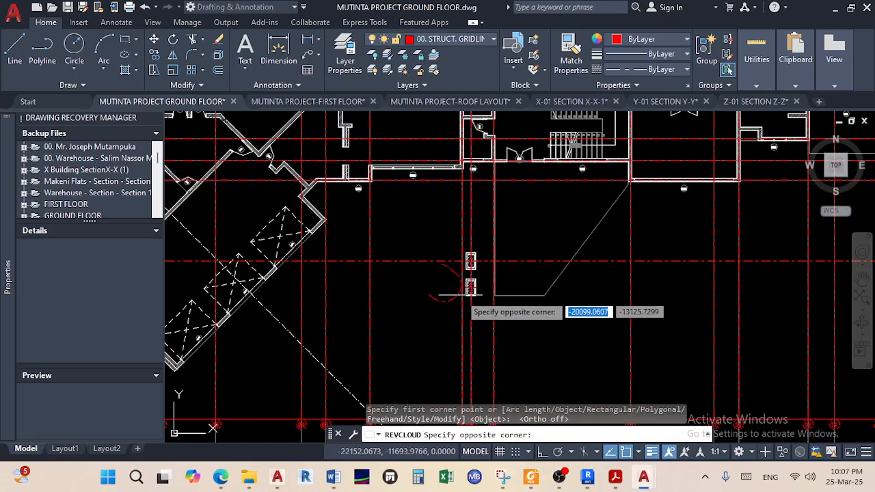
left_click(534, 335)
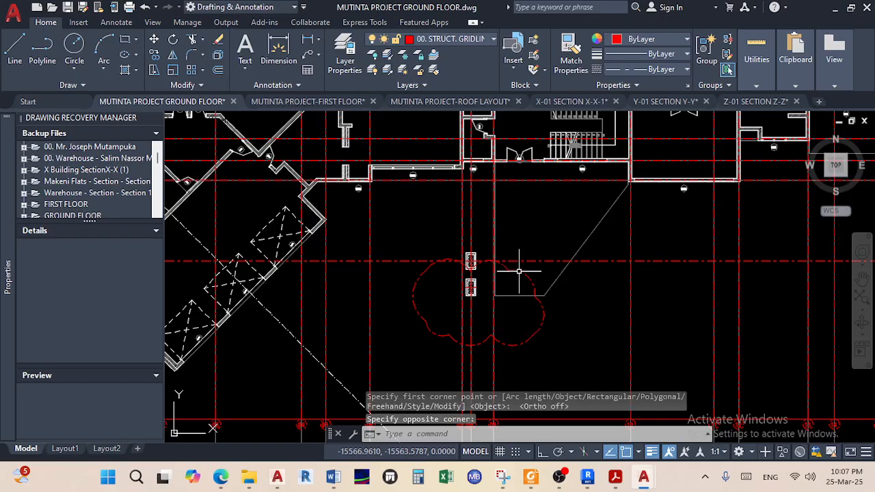
Move the revision cloud down so it sits around both columns
left_click(154, 42)
scroll(410, 307, "up", 2)
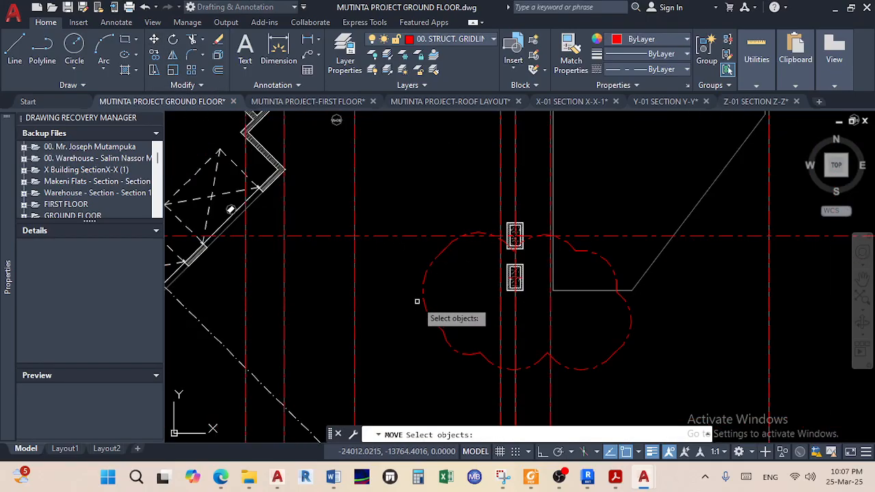
left_click(422, 295)
key("Return")
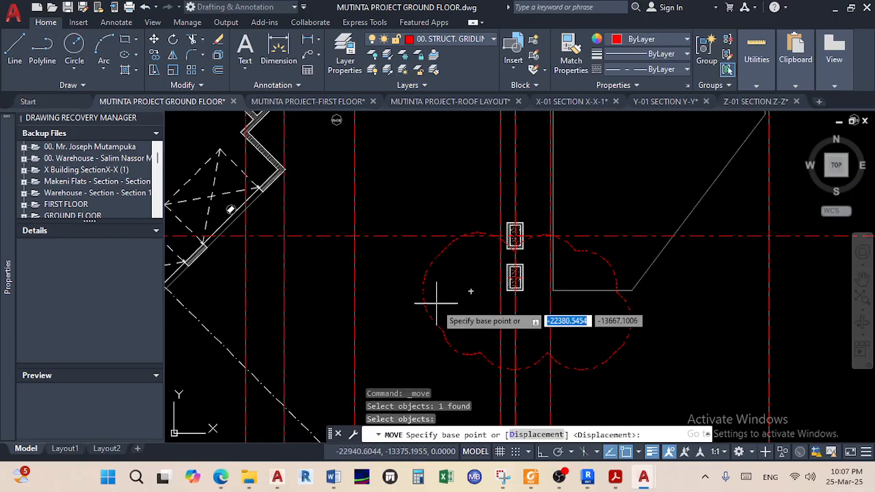
left_click(417, 309)
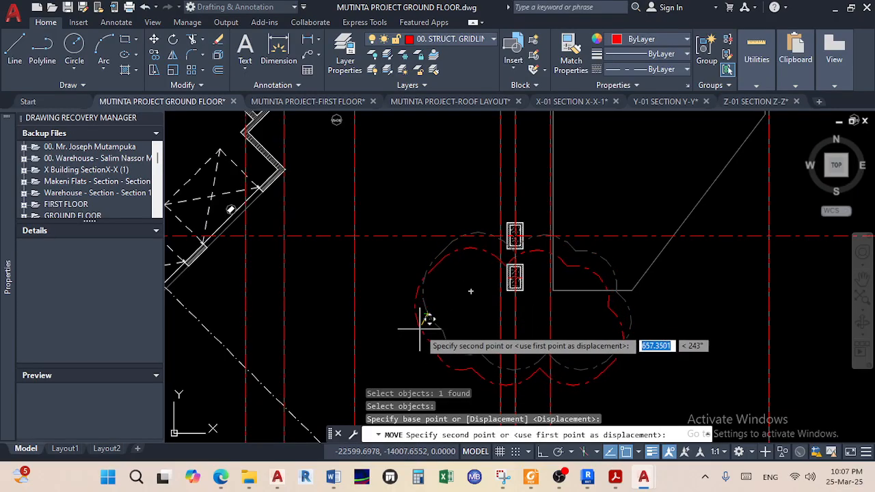
left_click(415, 326)
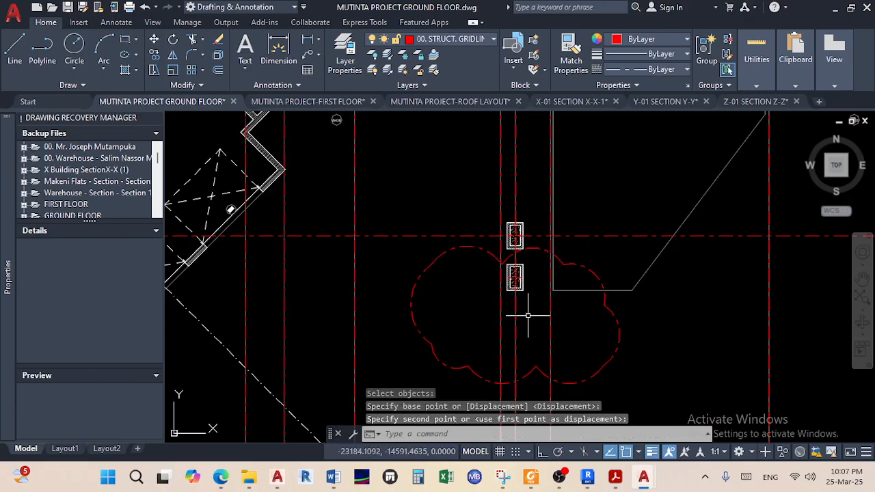
scroll(527, 316, "down", 5)
scroll(474, 312, "up", 6)
scroll(406, 271, "down", 1)
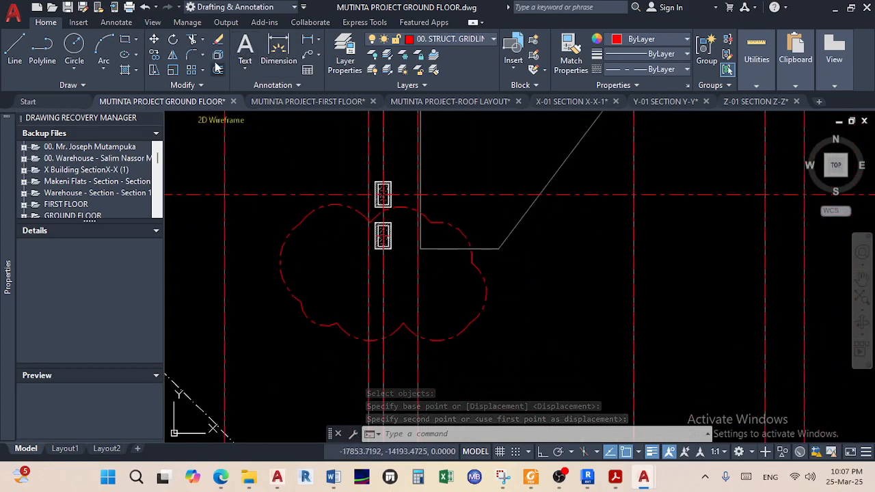
Add a leader from the lower column noting 'This column does not show on the Working Drawings of the PDF File'
left_click(307, 54)
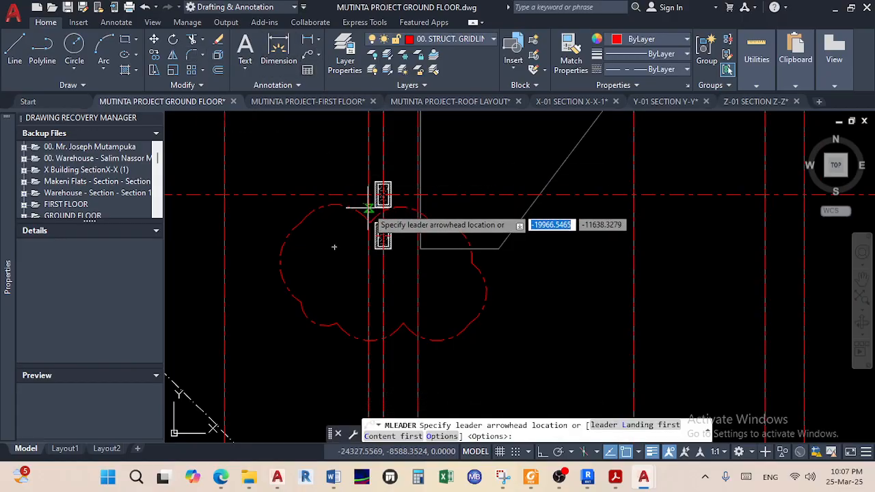
left_click(388, 248)
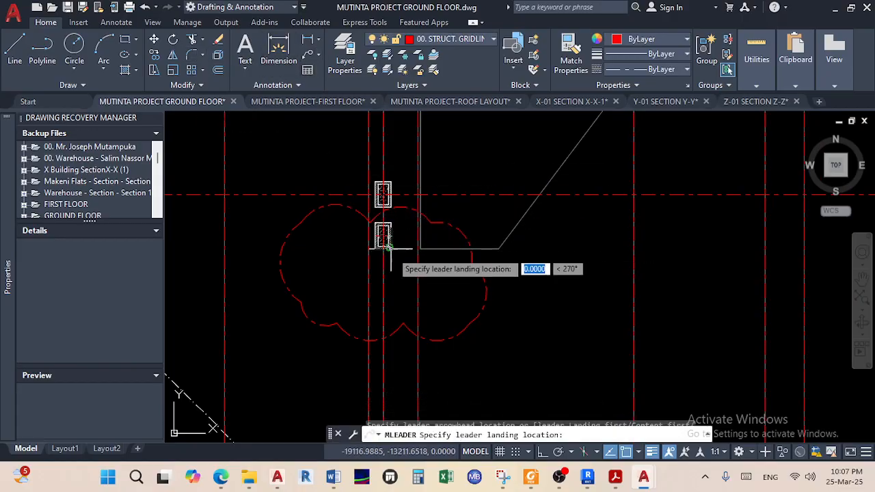
left_click(490, 354)
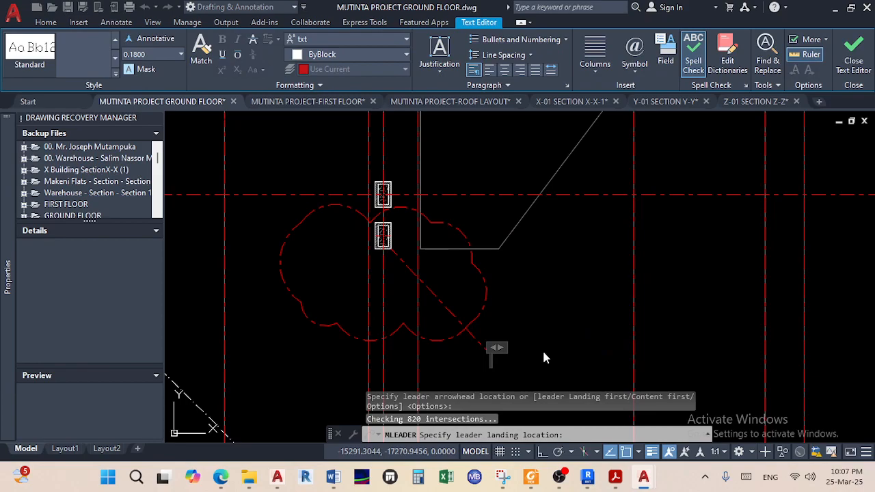
type("This c")
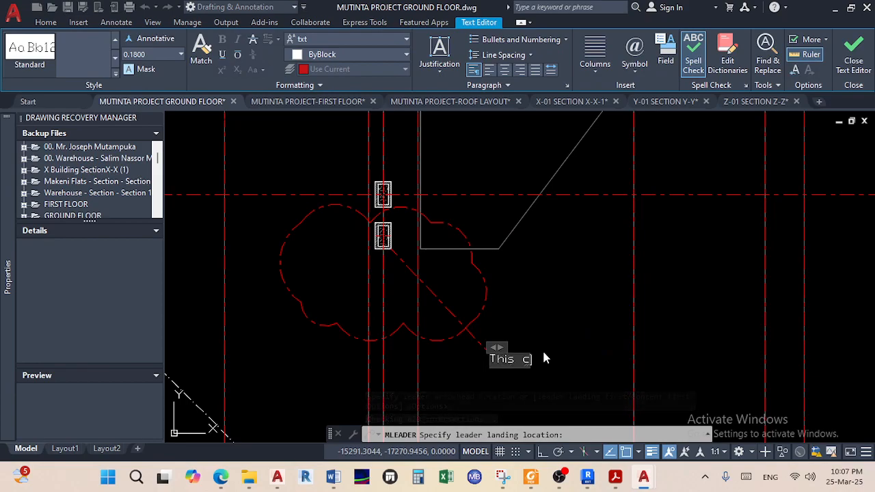
type("olumn does ")
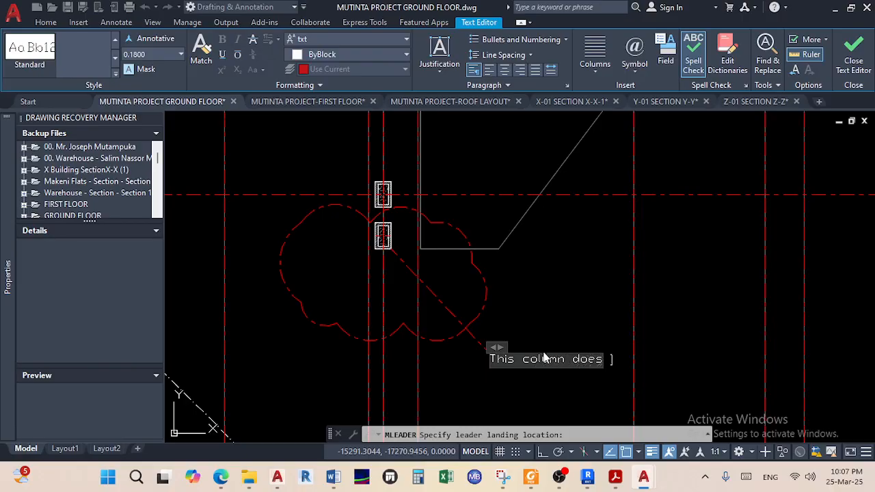
type("not sho")
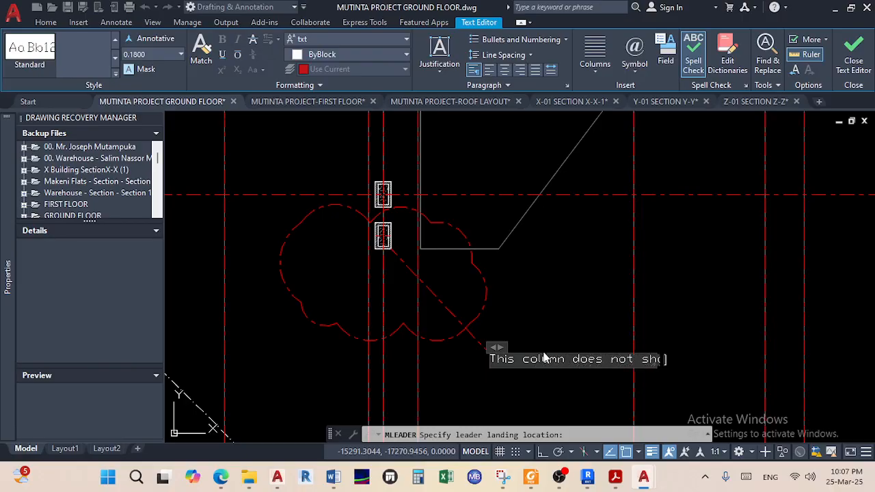
type("w on the")
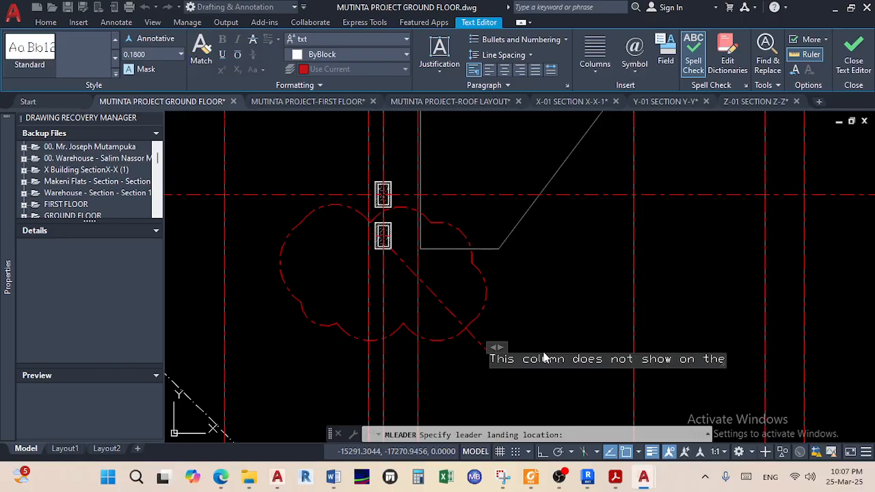
key("Return")
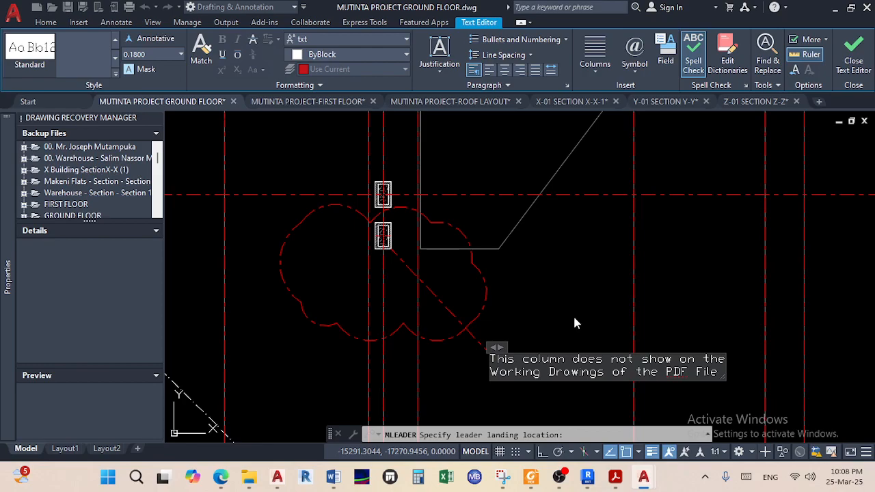
key("Escape")
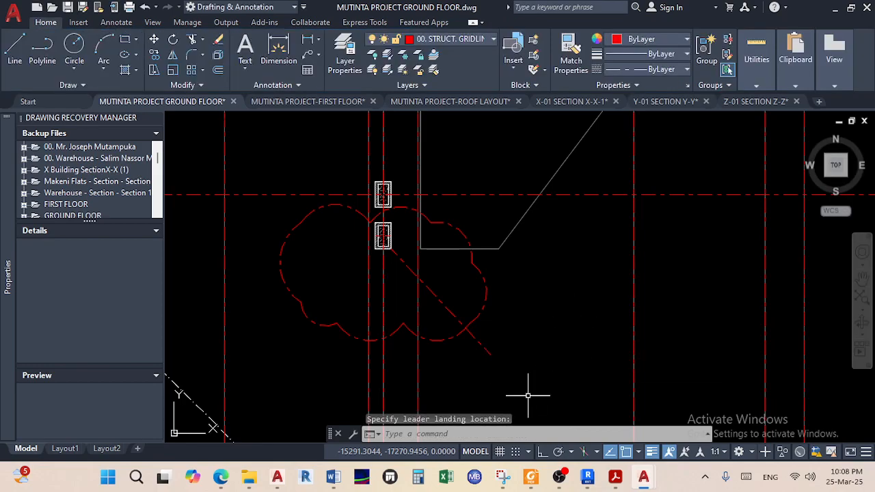
left_click(573, 390)
left_click(496, 334)
scroll(560, 362, "down", 4)
Select the leader and set its arrowhead size to 200 in Properties
scroll(548, 362, "up", 4)
left_click(578, 377)
left_click(550, 305)
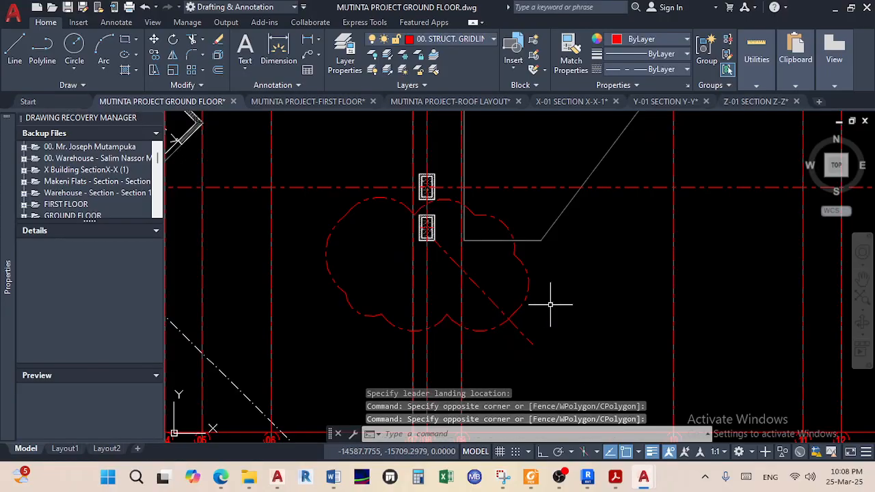
left_click(565, 373)
left_click(531, 317)
right_click(524, 335)
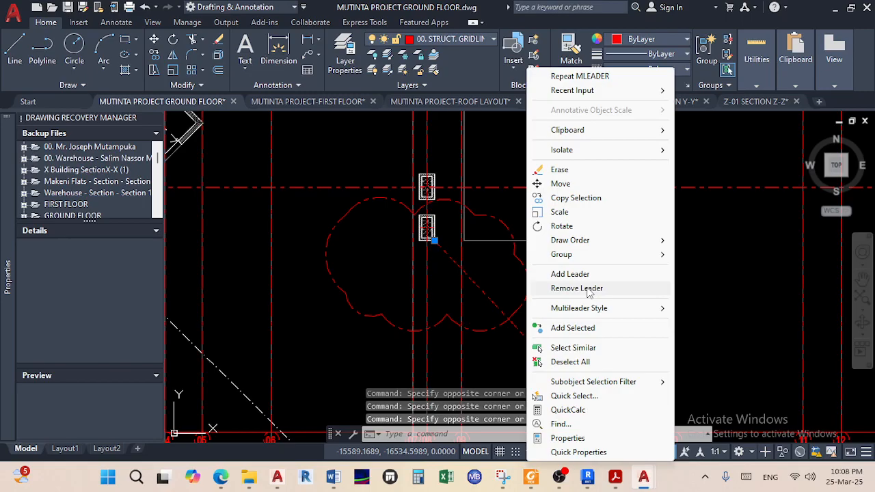
left_click(567, 438)
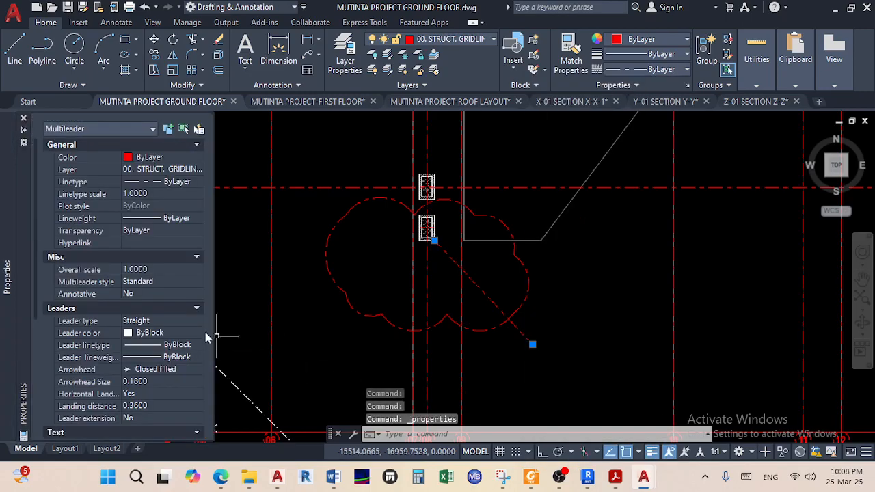
left_click(140, 382)
type("200")
key("Return")
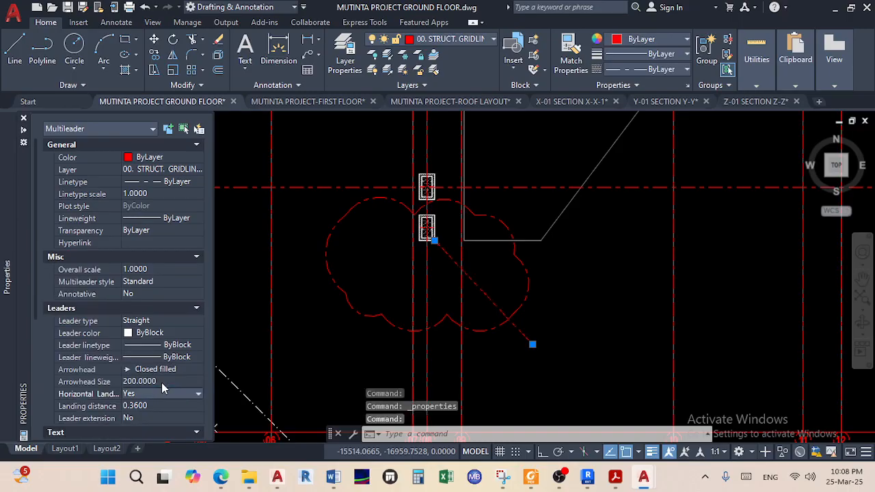
Change the leader's arrowhead size to 300
scroll(445, 247, "up", 5)
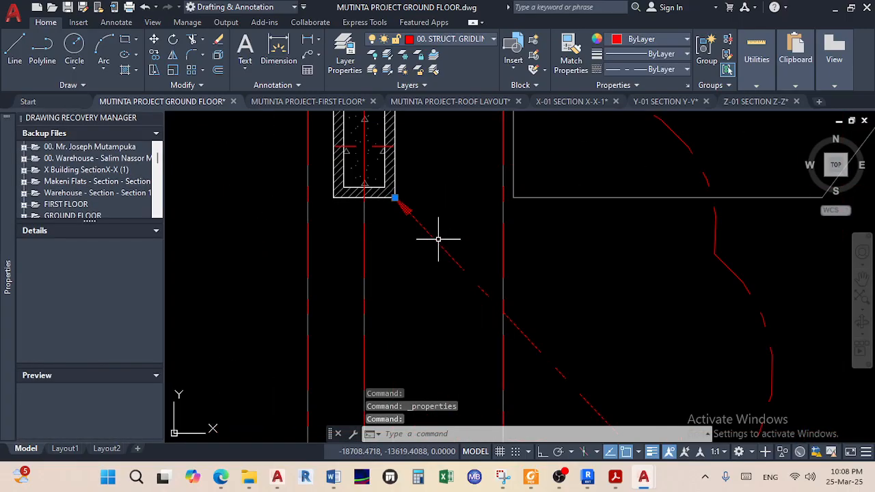
scroll(438, 239, "down", 4)
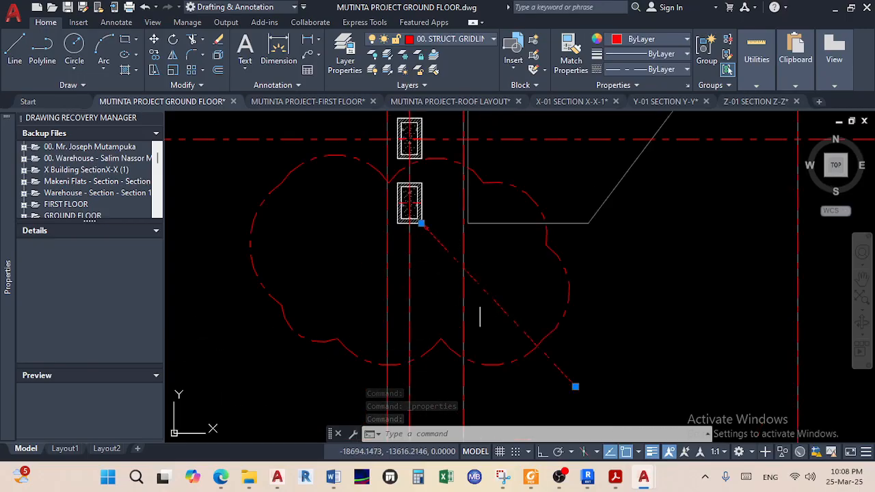
right_click(492, 296)
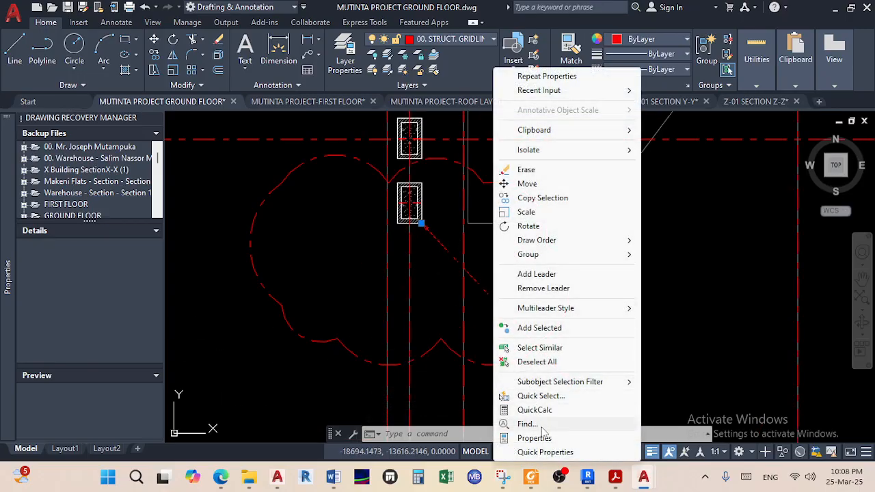
left_click(533, 438)
left_click(165, 383)
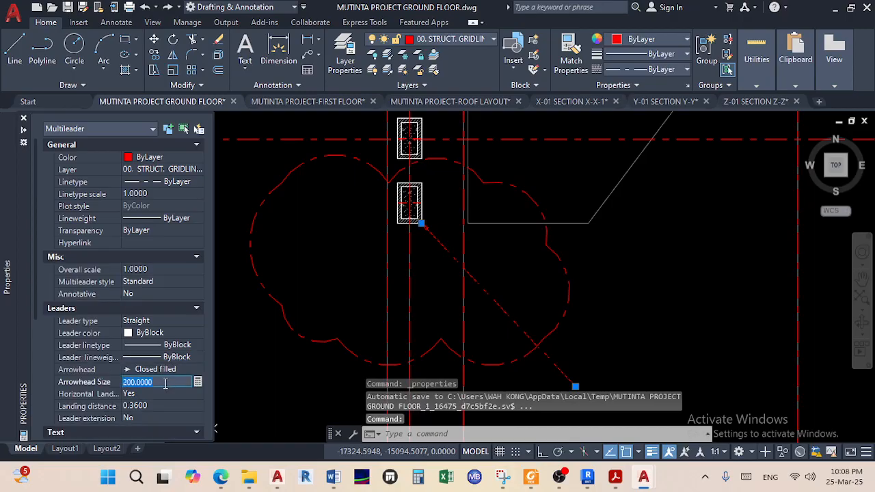
type("300")
key("Return")
Set the leader note's text height to 300
scroll(94, 358, "down", 3)
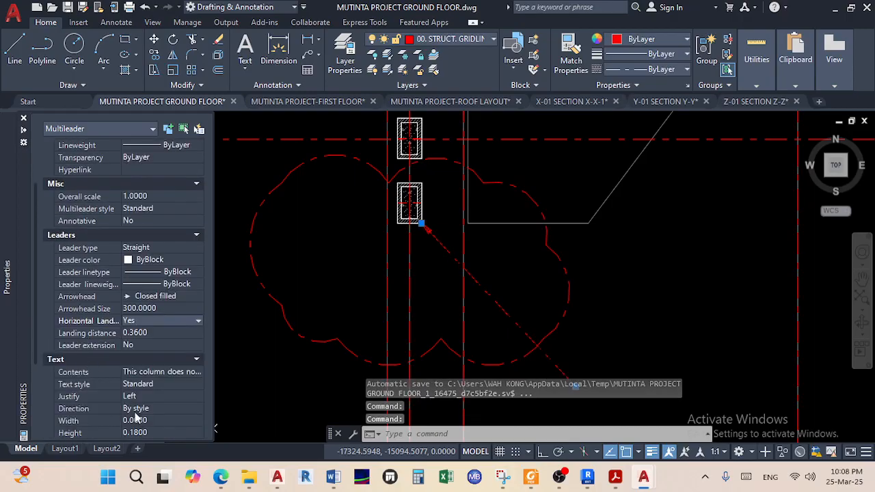
scroll(150, 421, "down", 3)
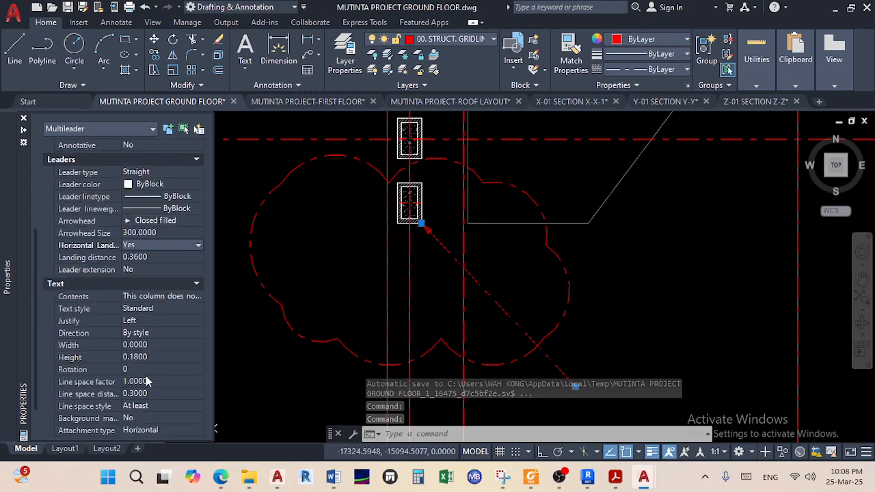
left_click(155, 358)
type("300")
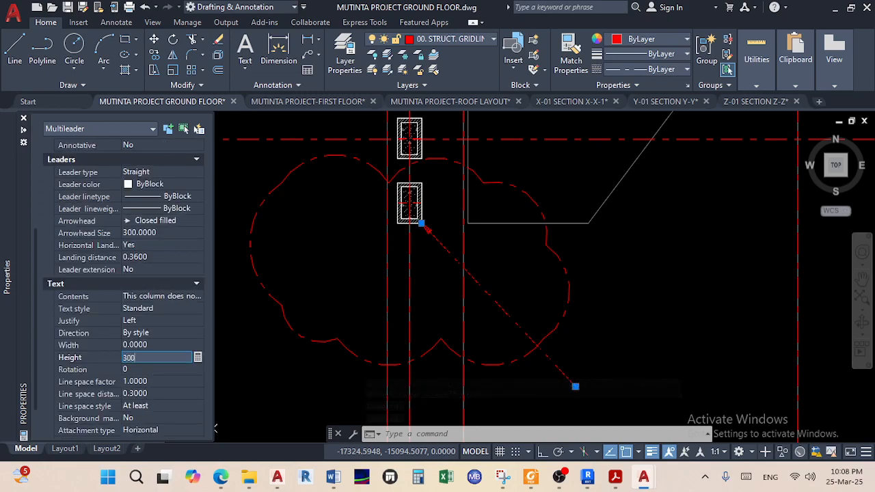
key("Tab")
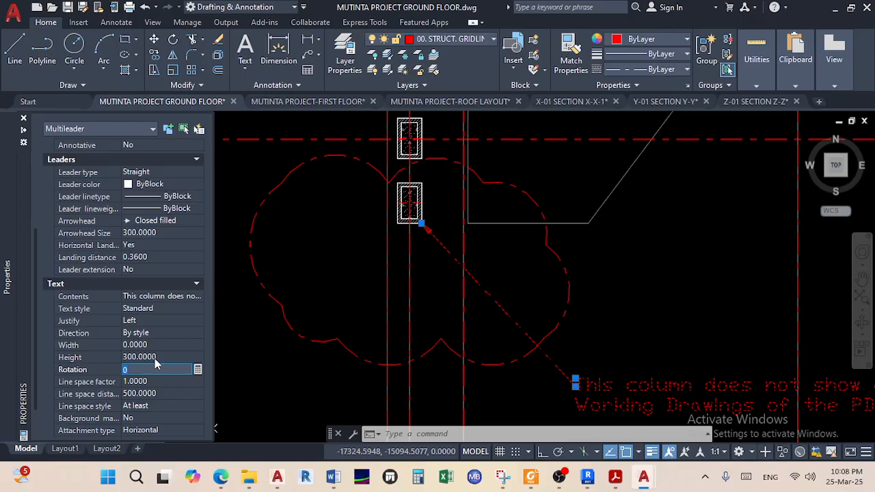
Set all of the column note's text to bold Arial Narrow
double_click(611, 384)
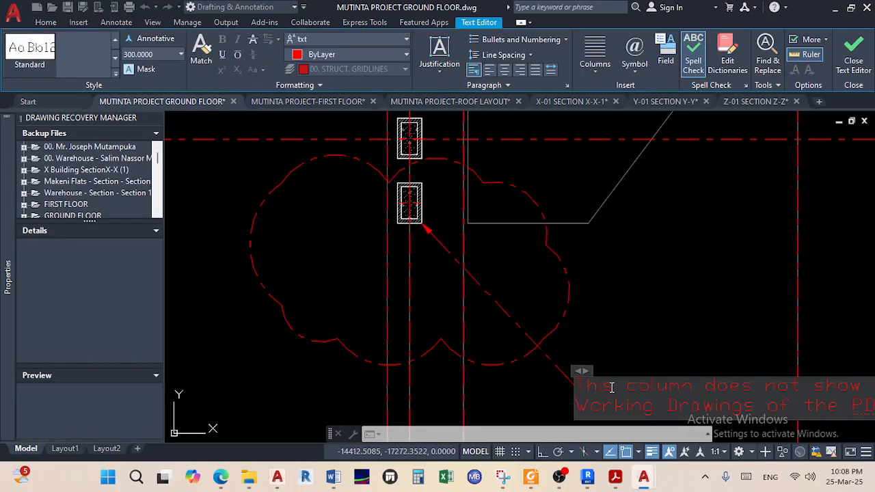
key("ctrl+a")
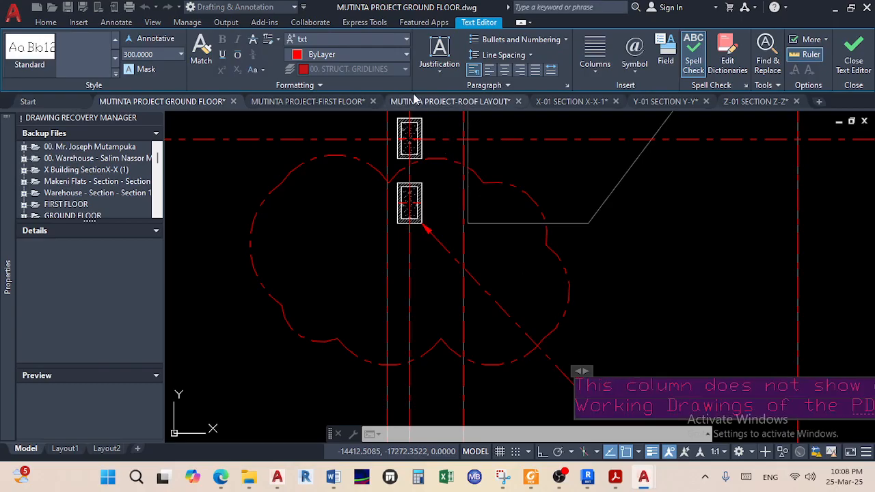
left_click(406, 39)
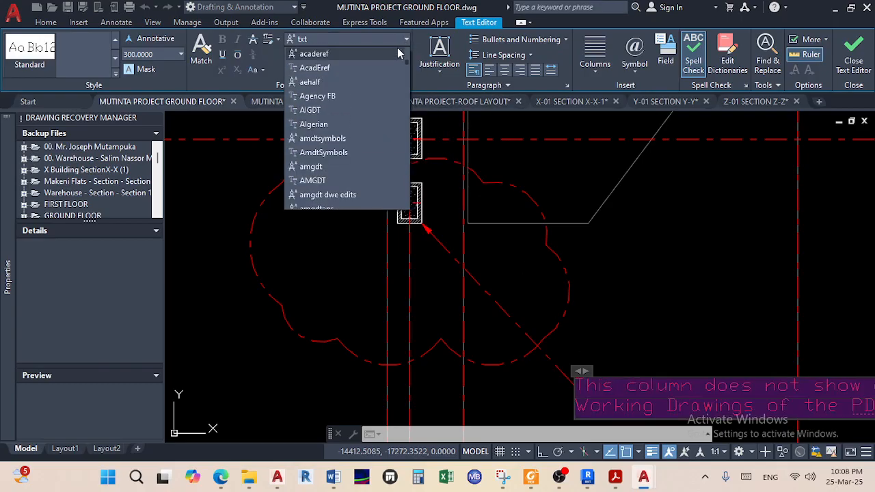
scroll(363, 133, "down", 4)
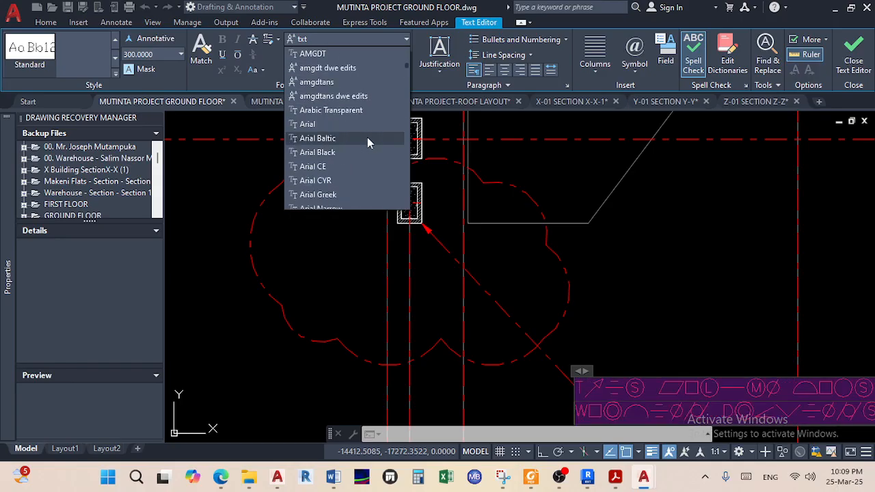
left_click(345, 167)
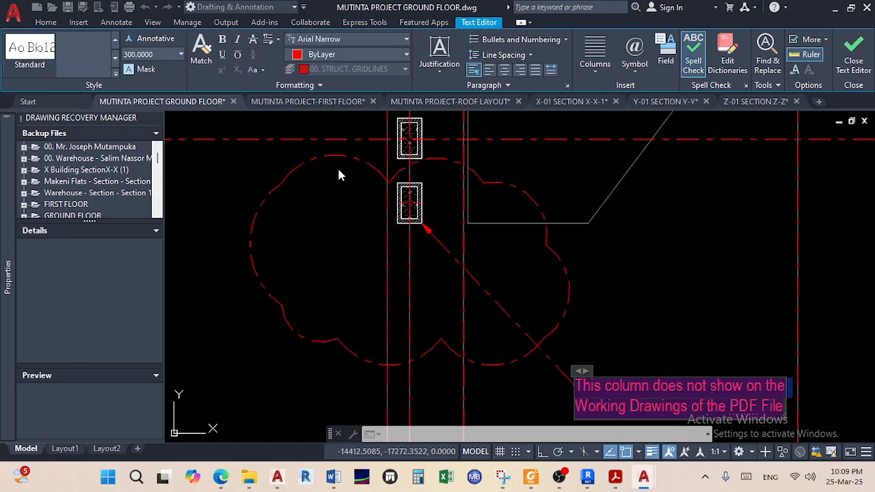
left_click(223, 39)
left_click(569, 275)
scroll(567, 273, "down", 4)
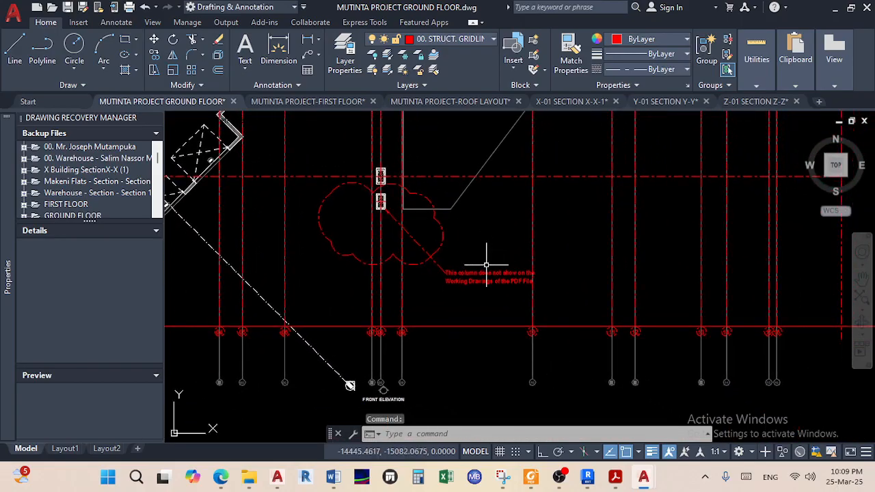
scroll(385, 246, "down", 3)
middle_click_drag(384, 244, 190, 251)
middle_click_drag(305, 268, 473, 286)
scroll(326, 254, "up", 6)
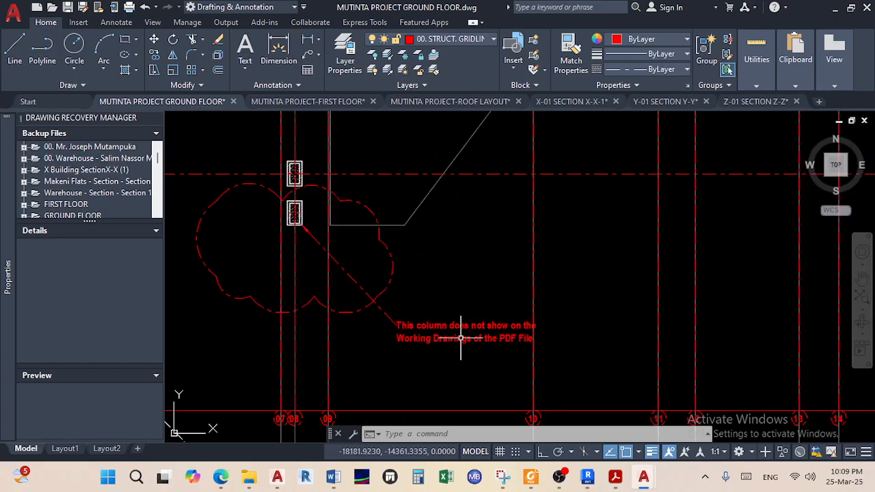
Add a line to the note: neither column is on the DWG's first floor, only on the PDF
double_click(463, 335)
left_click_drag(539, 336, 534, 335)
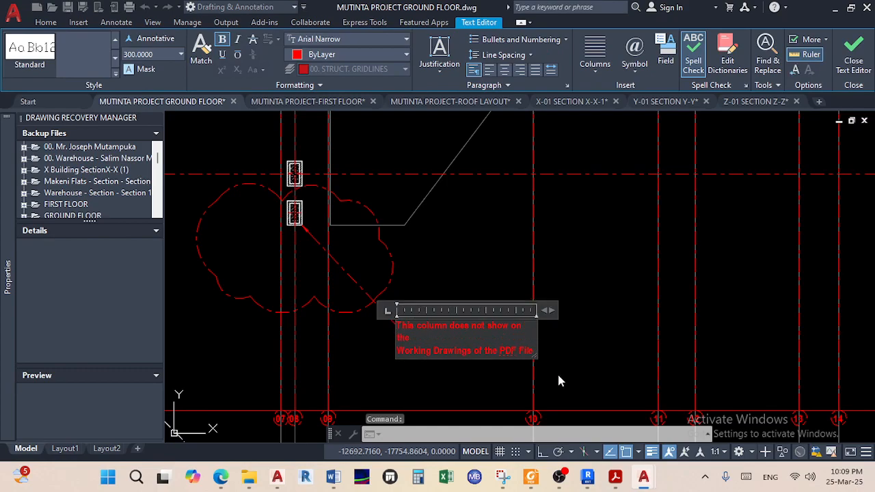
key("ctrl+z")
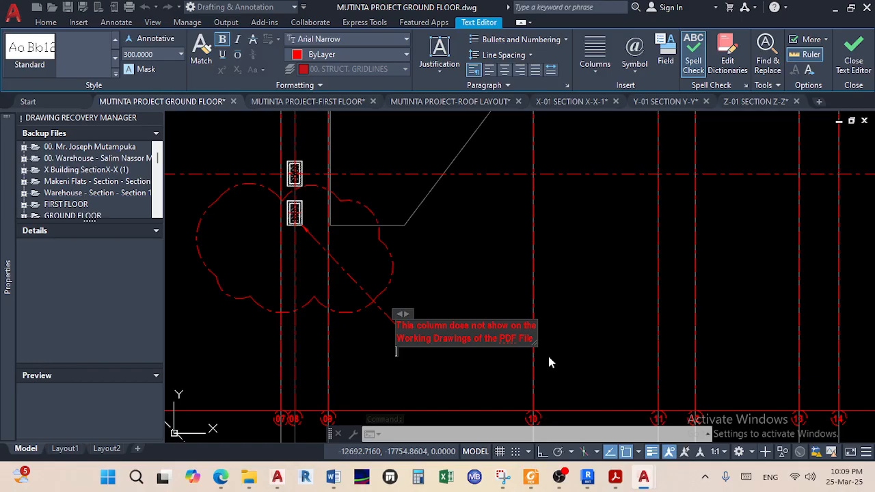
key("Return")
type("and n")
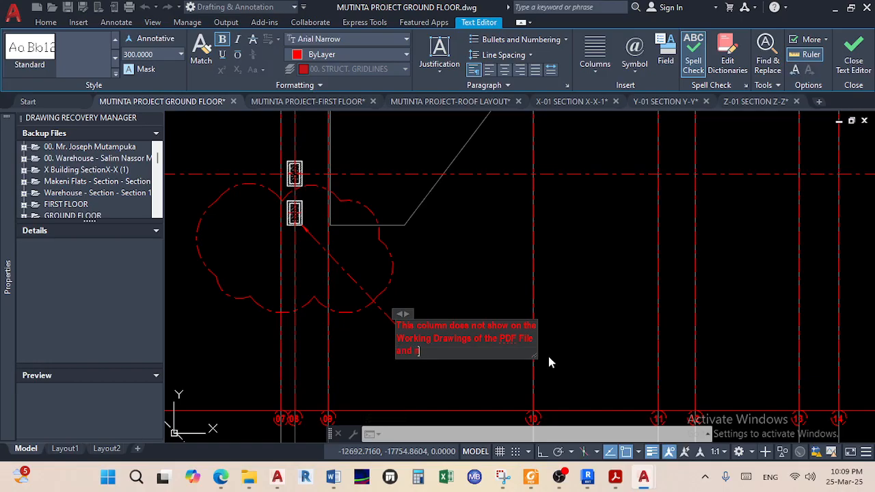
type("oither ou")
type("e of these columns")
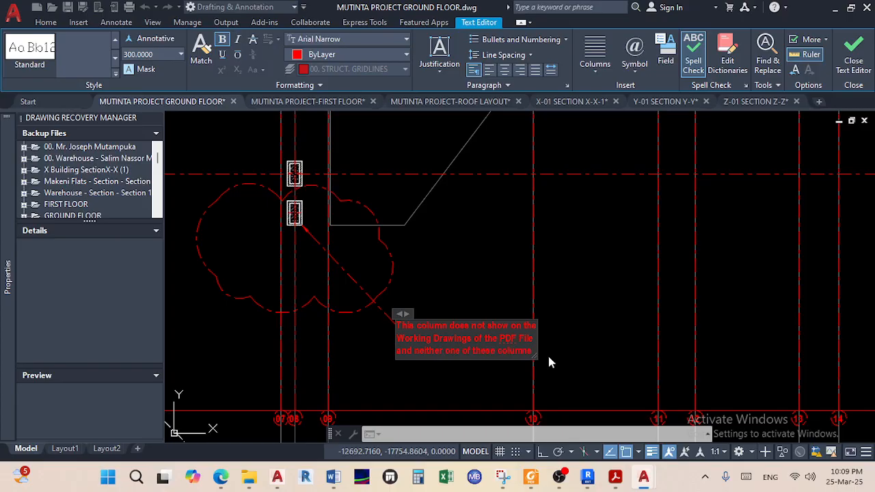
type(" are shown")
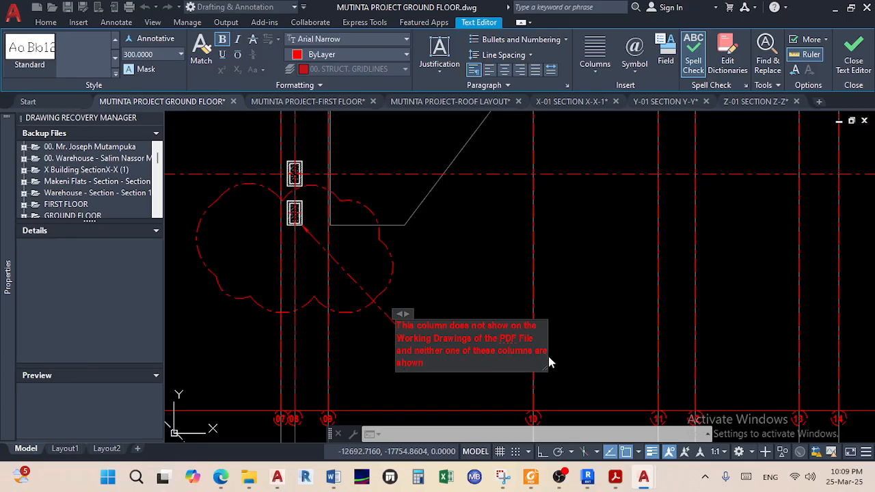
type(" on the first floor of the DWG b only")
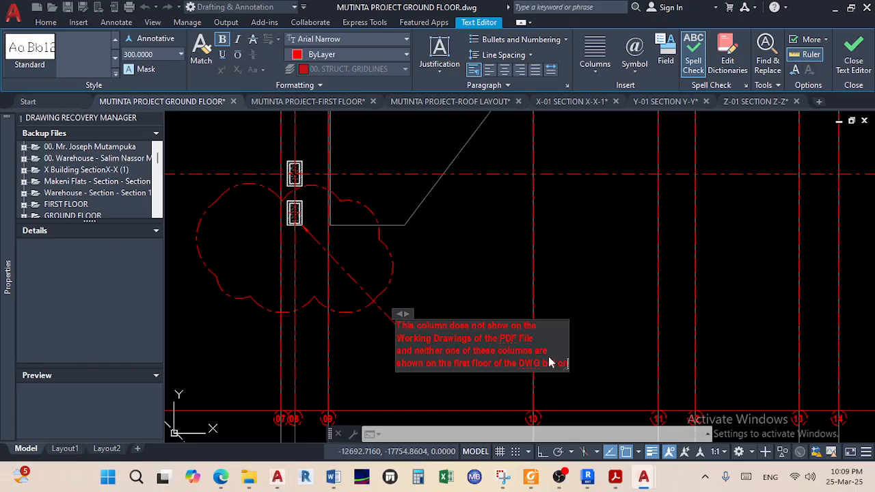
key("BackSpace")
key("BackSpace")
key("BackSpace")
key("BackSpace")
key("BackSpace")
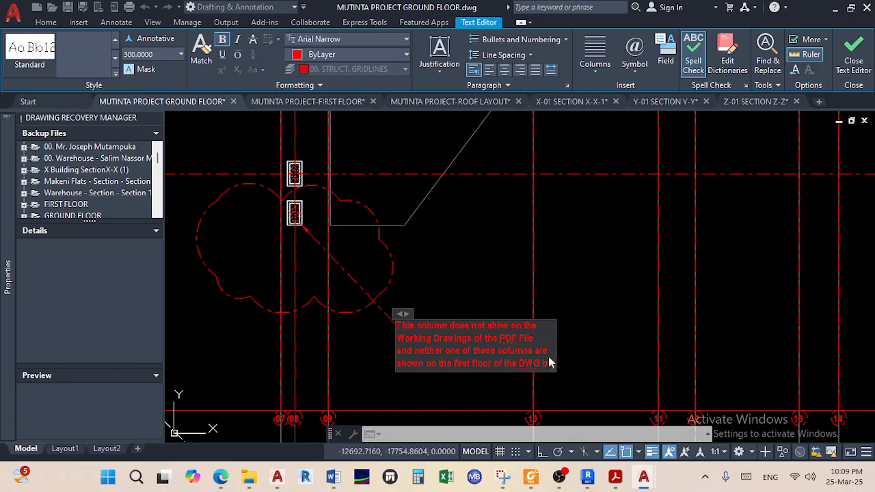
key("Return")
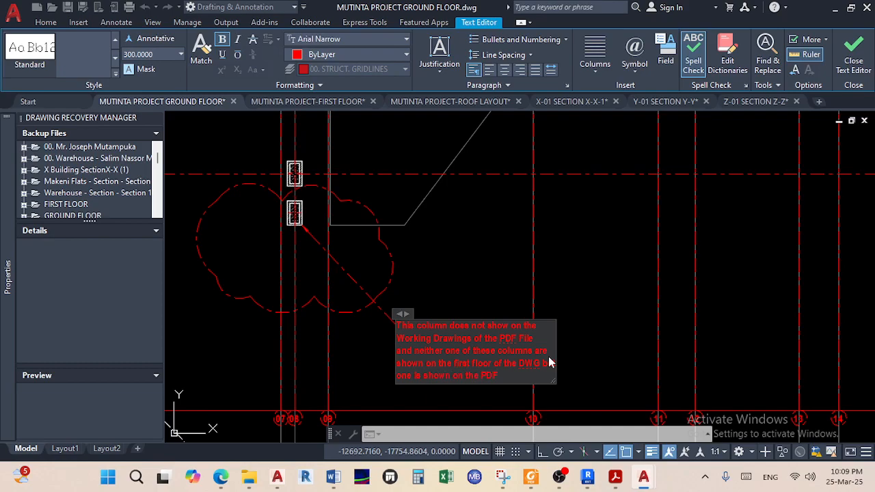
left_click(459, 295)
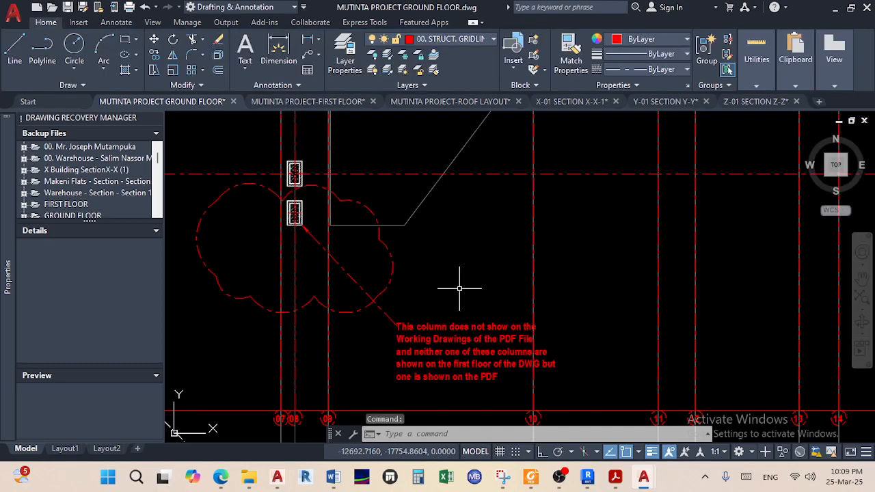
Draw a red revision cloud around the interior wall area between gridlines E and I
scroll(420, 319, "down", 5)
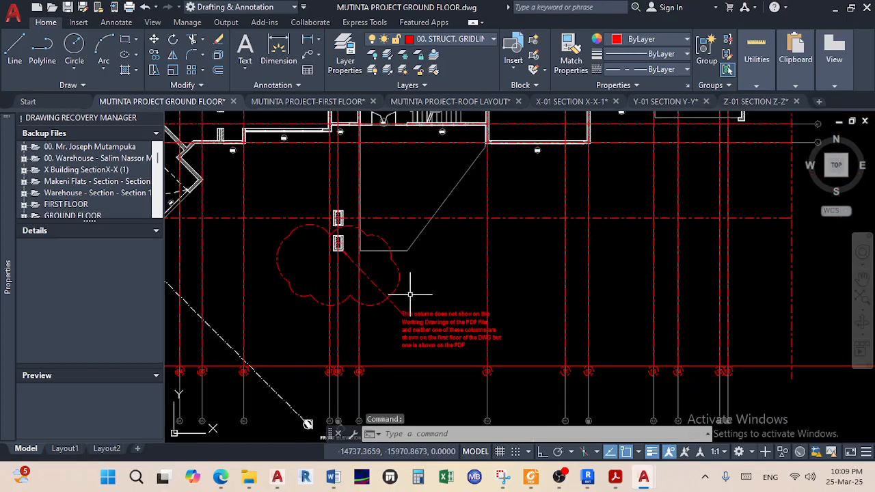
scroll(420, 319, "up", 4)
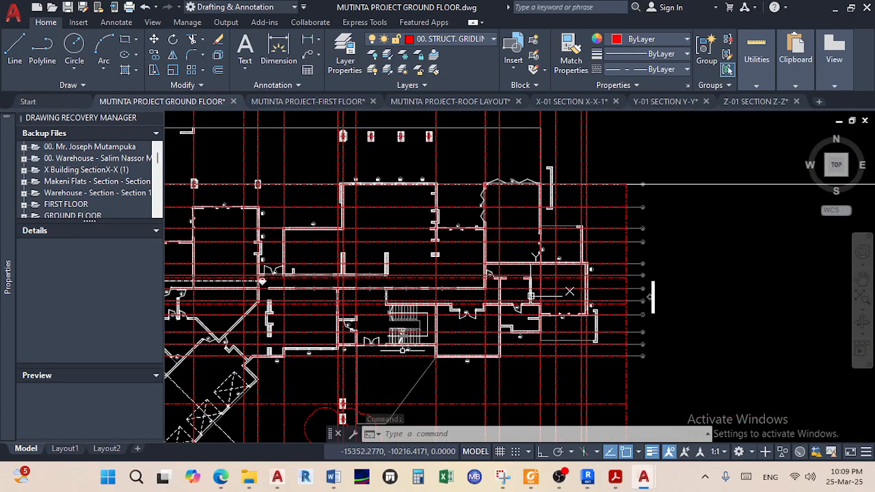
scroll(493, 279, "up", 3)
scroll(518, 293, "up", 2)
mouse_move(517, 293)
middle_mouse_down()
mouse_move(451, 238)
mouse_move(404, 224)
middle_mouse_up()
scroll(470, 240, "down", 2)
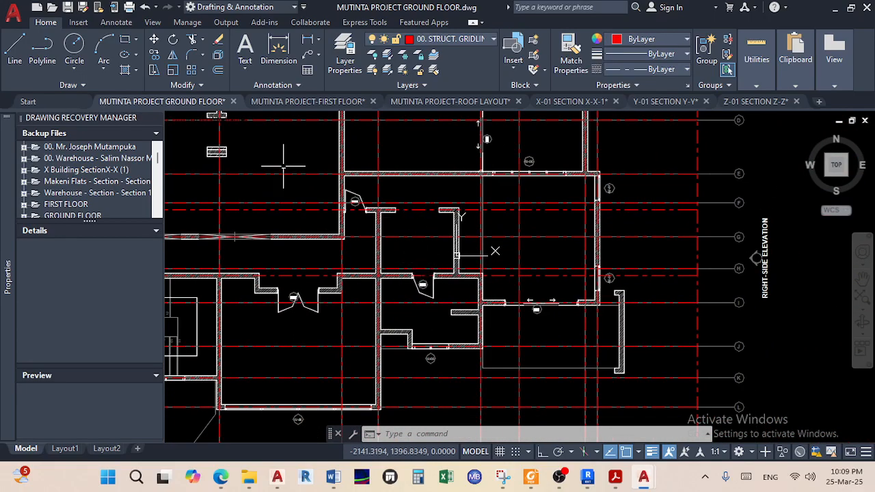
left_click(110, 86)
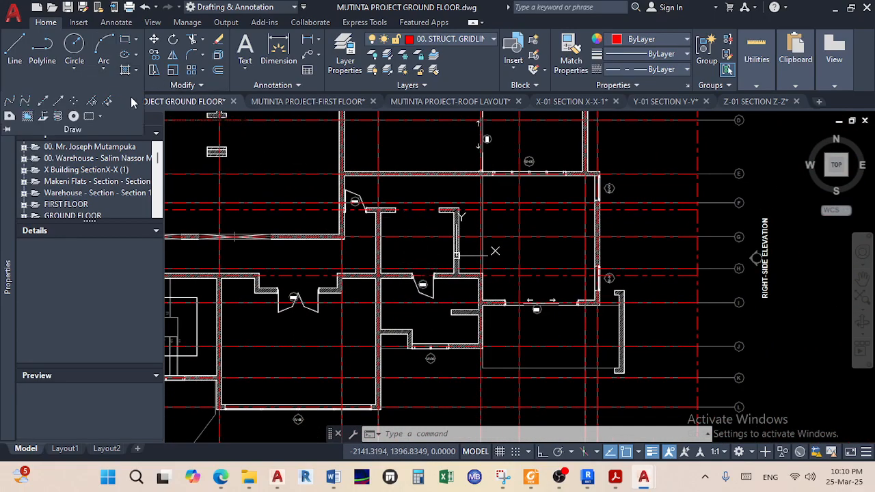
left_click(88, 118)
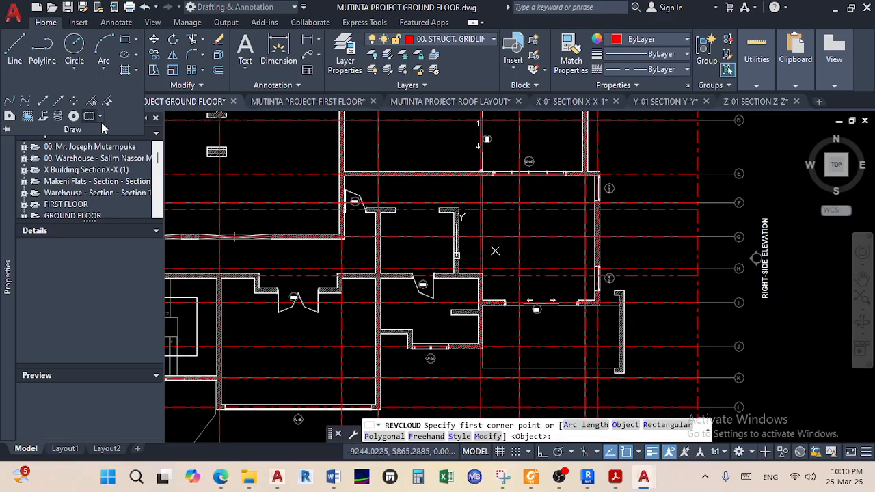
left_click(350, 181)
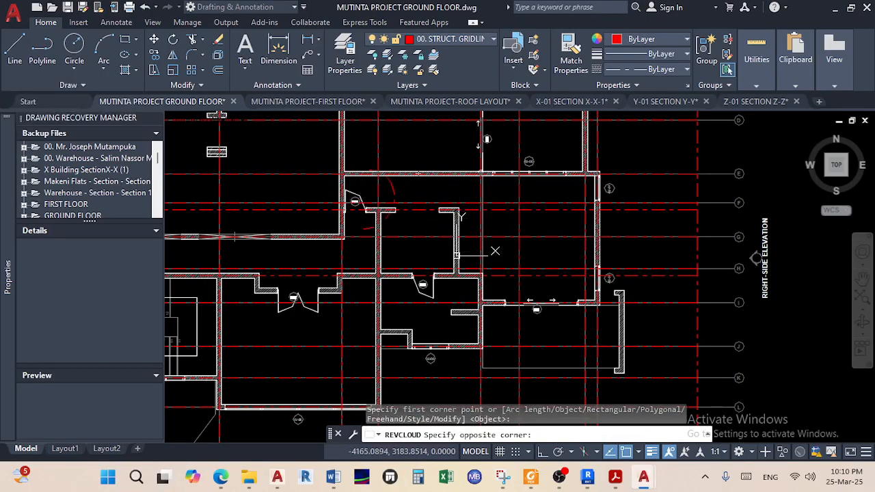
left_click(486, 306)
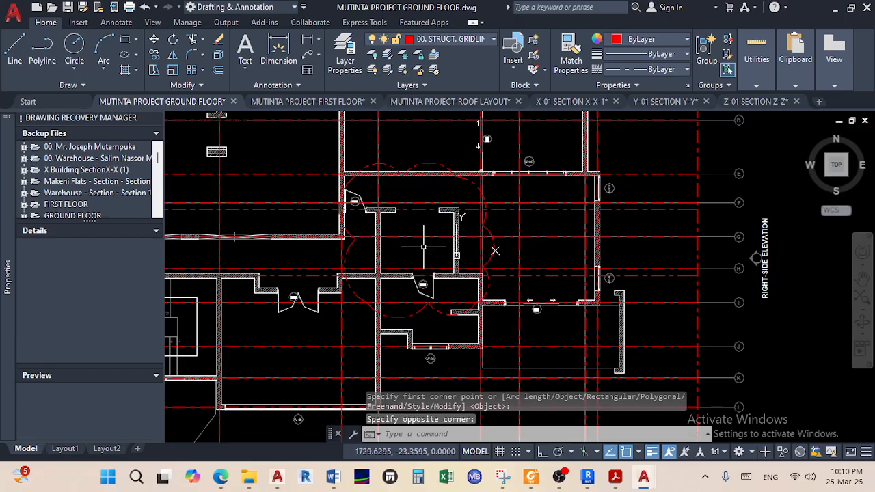
middle_click_drag(424, 200, 398, 238)
Pan and zoom around the plan to review the first revision cloud and the top gridlines
scroll(399, 238, "down", 3)
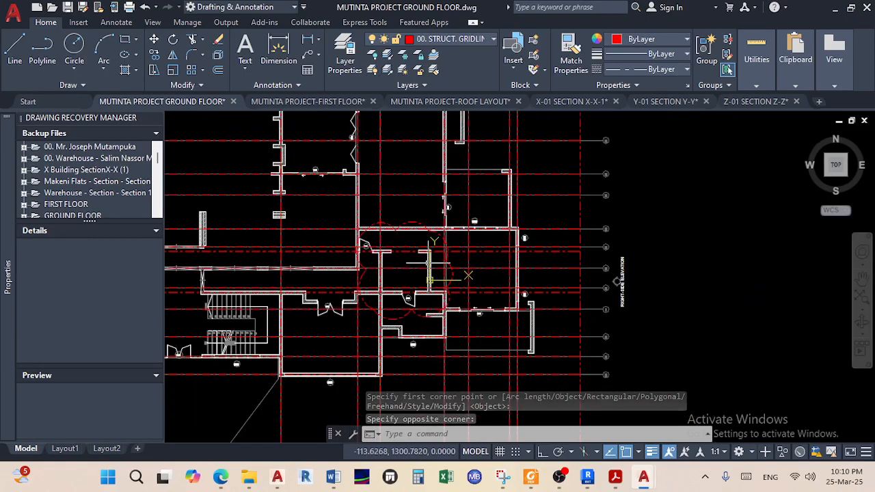
scroll(434, 268, "down", 4)
middle_click_drag(434, 268, 509, 245)
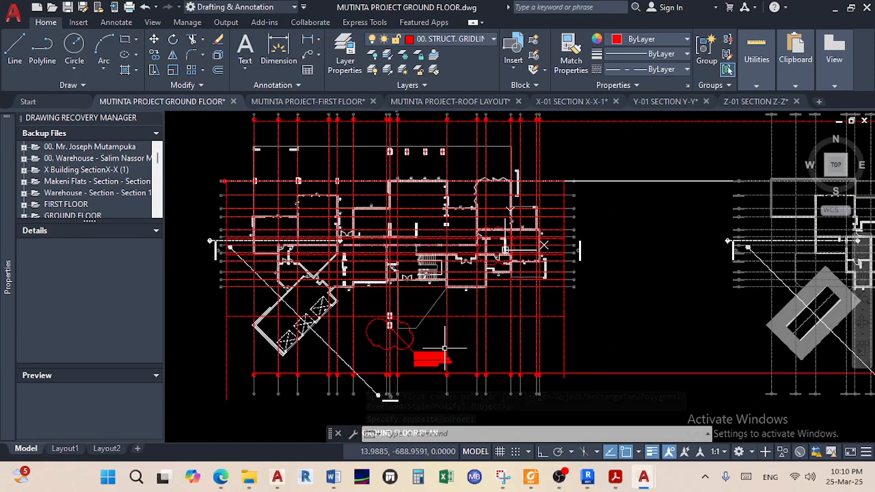
scroll(392, 320, "up", 2)
scroll(392, 319, "up", 5)
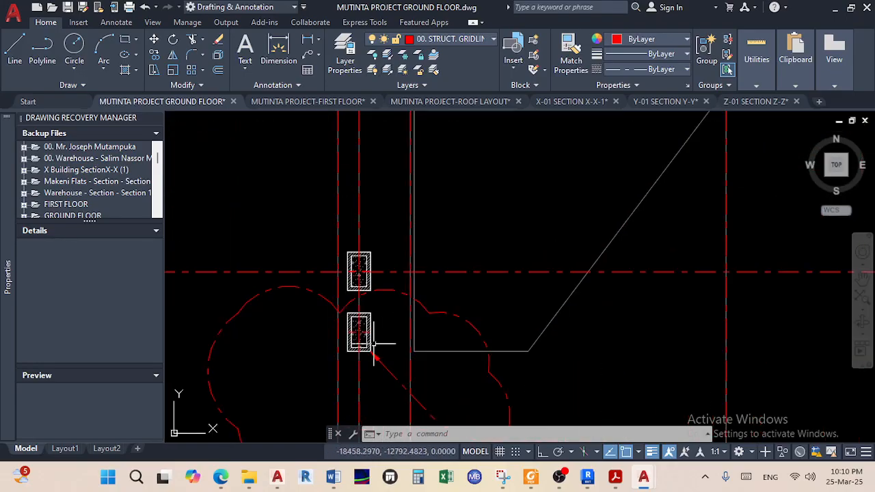
scroll(371, 342, "down", 3)
middle_click_drag(377, 299, 465, 345)
scroll(519, 329, "down", 6)
middle_click_drag(519, 330, 451, 428)
scroll(444, 327, "up", 4)
scroll(422, 294, "up", 2)
middle_click_drag(358, 276, 474, 289)
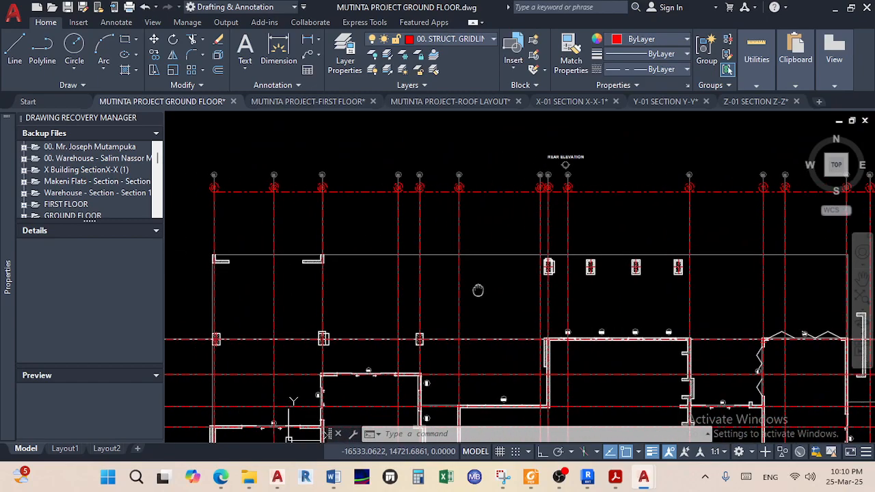
middle_click_drag(354, 345, 476, 313)
Pan left across to the second floor plan, then bring the reference PDF forward in Acrobat
scroll(307, 311, "up", 6)
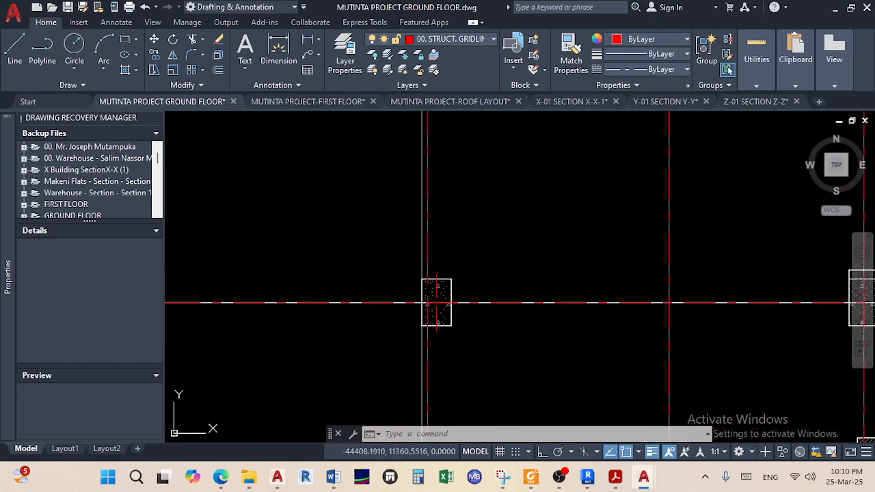
scroll(474, 303, "down", 6)
middle_click_drag(417, 325, 211, 333)
middle_click_drag(651, 269, 427, 267)
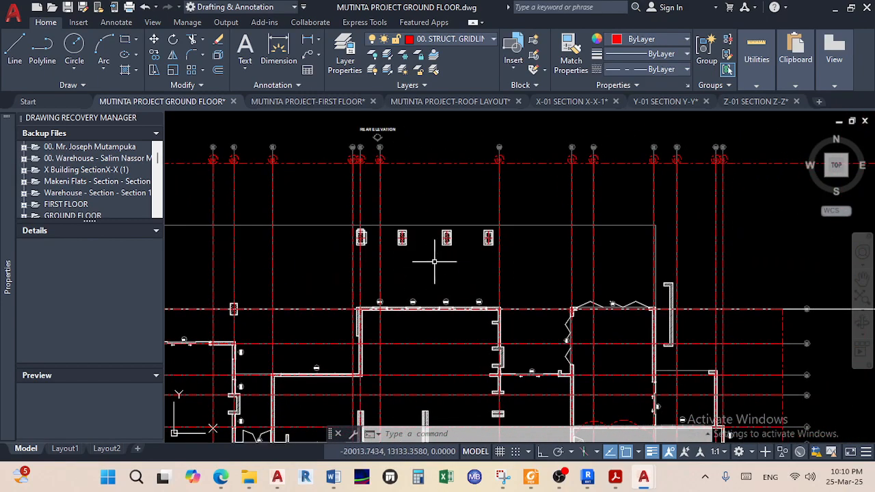
scroll(501, 265, "down", 2)
scroll(501, 264, "down", 2)
middle_click_drag(630, 276, 328, 283)
scroll(463, 283, "up", 1)
scroll(474, 298, "up", 2)
scroll(477, 236, "down", 1)
scroll(472, 229, "down", 1)
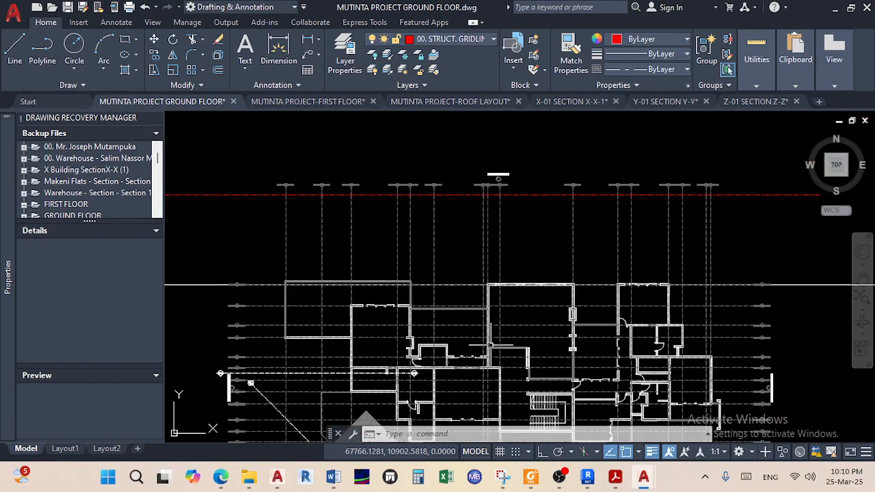
scroll(490, 346, "down", 2)
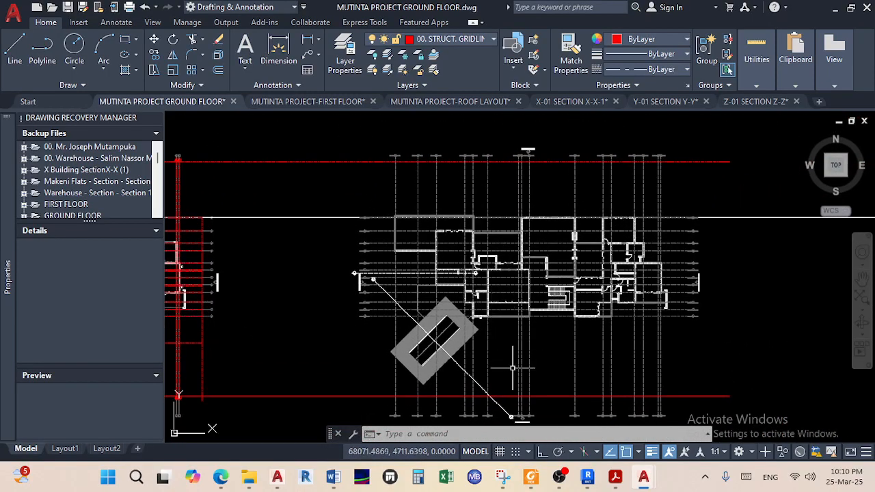
left_click(615, 476)
Scroll through the PDF's ground floor plan, elevations, roof layout and page 7 rear elevation
scroll(524, 338, "up", 3)
scroll(519, 335, "down", 7)
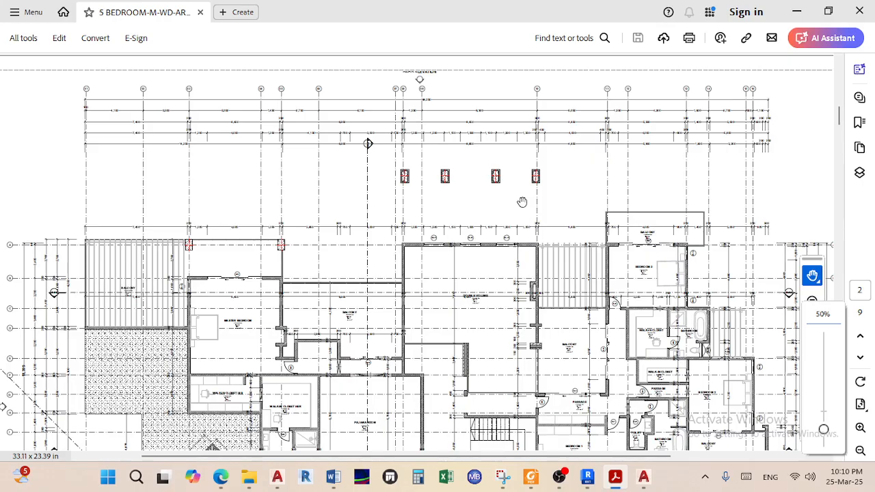
scroll(500, 210, "down", 10)
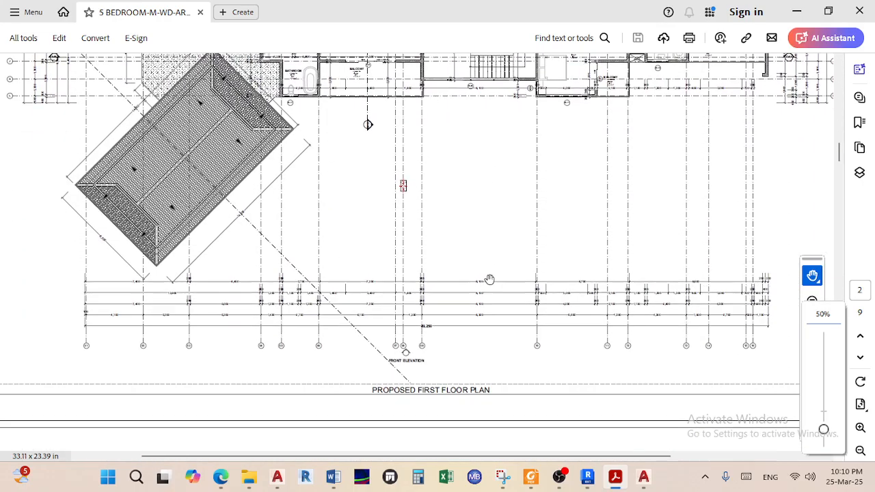
scroll(488, 279, "up", 7)
scroll(489, 279, "up", 6)
scroll(457, 260, "down", 5)
scroll(454, 279, "up", 5)
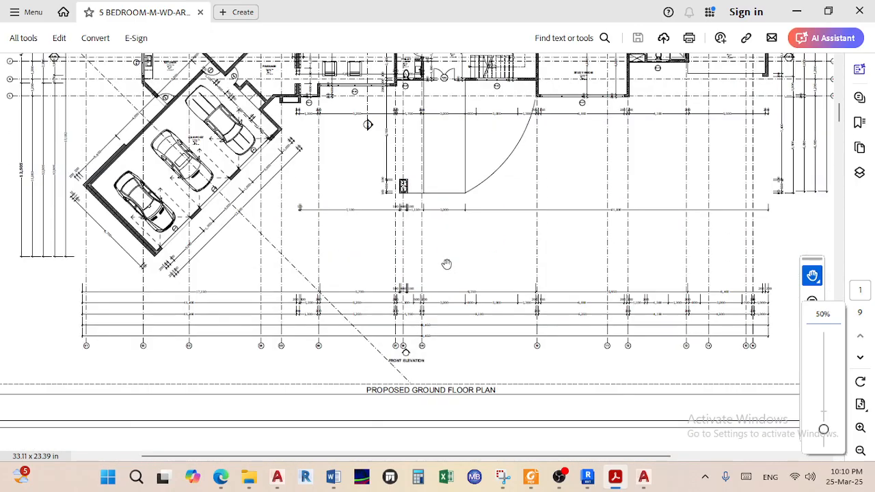
scroll(446, 264, "down", 5)
scroll(446, 264, "up", 1)
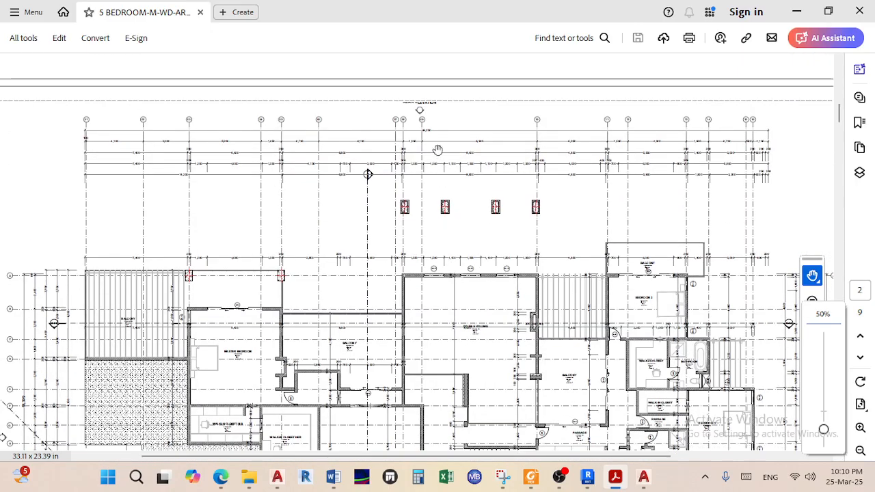
scroll(434, 109, "up", 4, "ctrl")
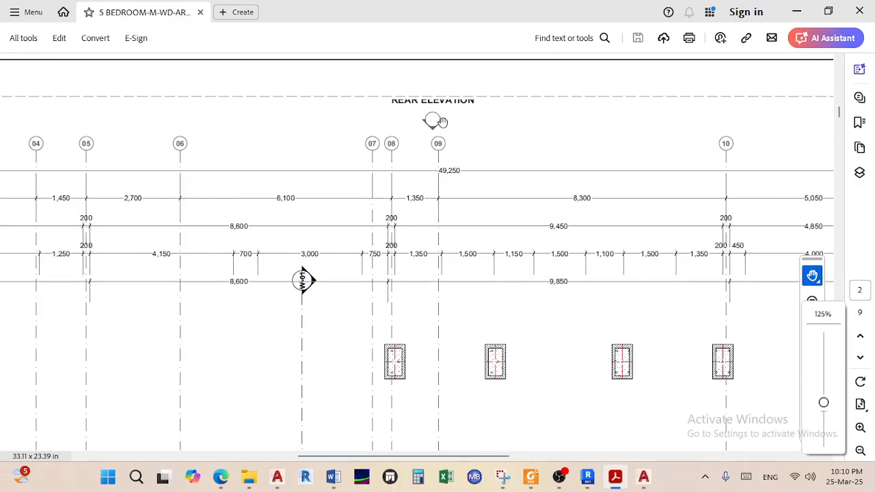
scroll(464, 211, "down", 7, "ctrl")
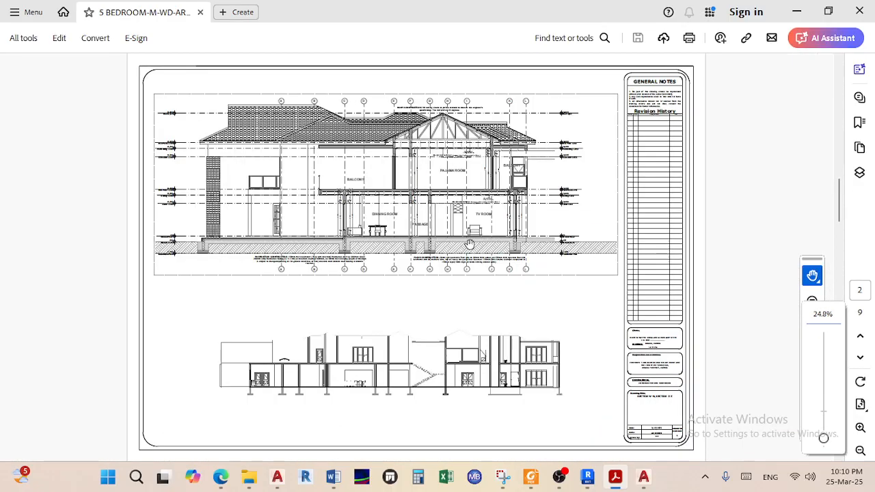
scroll(469, 244, "down", 5)
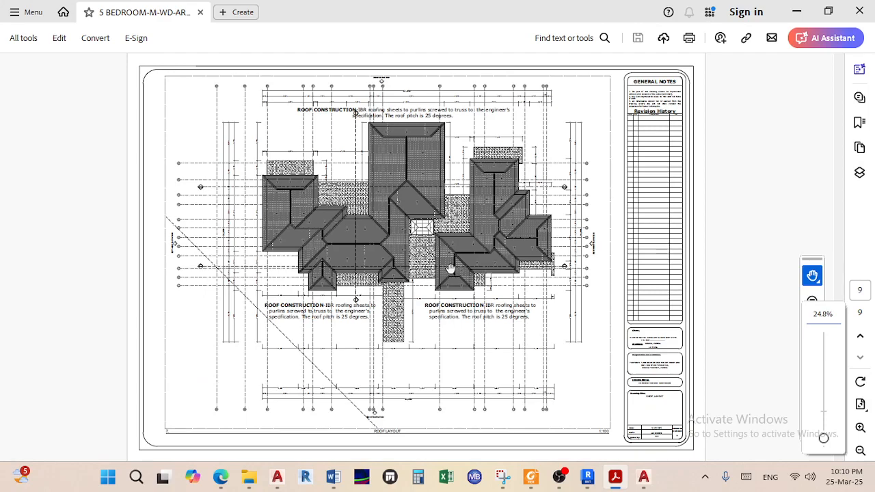
scroll(443, 266, "up", 3)
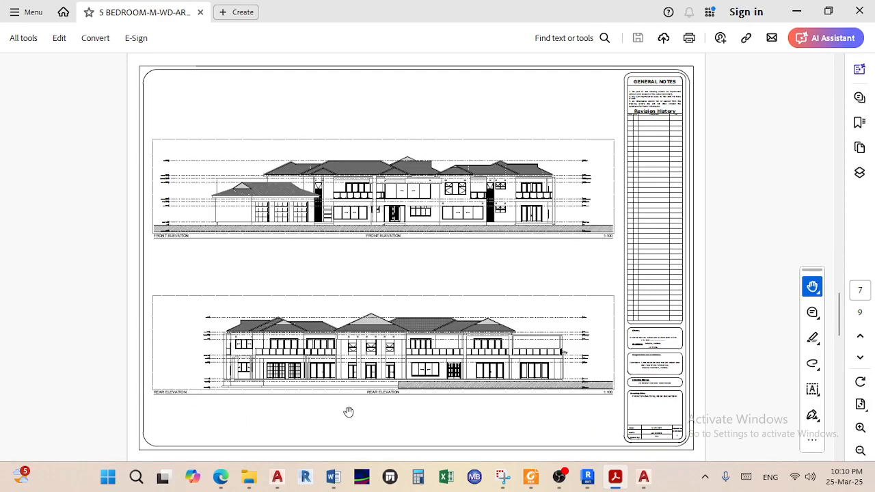
scroll(347, 414, "up", 4, "ctrl")
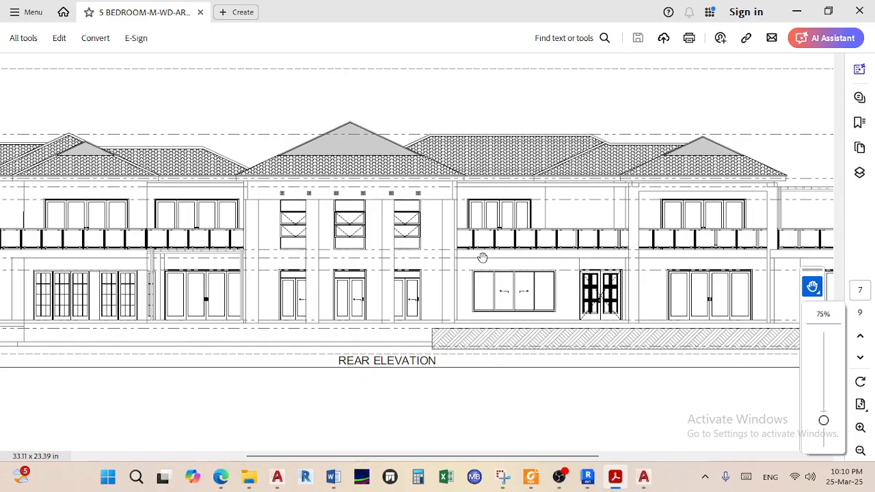
scroll(482, 257, "down", 2, "ctrl")
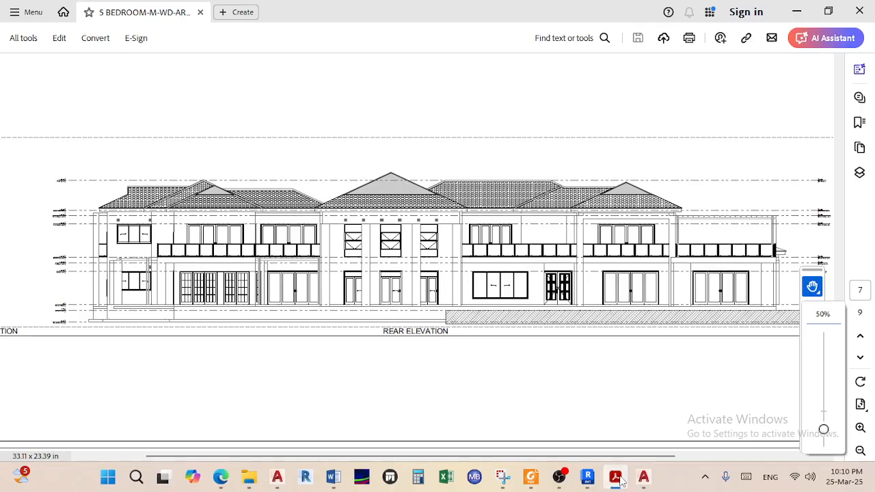
Return to the AutoCAD drawing and centre the view on the upper row of columns
left_click(620, 480)
middle_click_drag(391, 240, 638, 253)
middle_click_drag(425, 256, 612, 236)
scroll(477, 177, "up", 4)
mouse_move(480, 198)
middle_mouse_down()
mouse_move(547, 235)
mouse_move(579, 236)
middle_mouse_up()
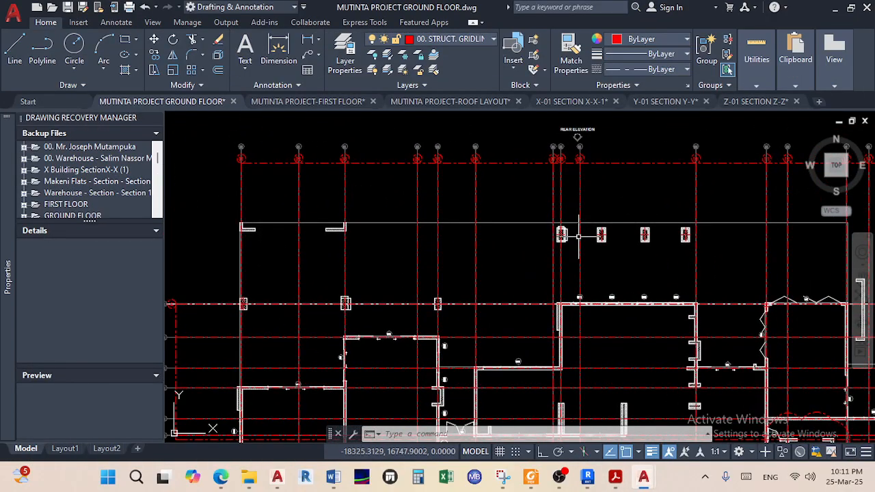
Start a new line at the column centre using Mid Between 2 Points on opposite corners
scroll(584, 234, "up", 4)
scroll(487, 211, "up", 3)
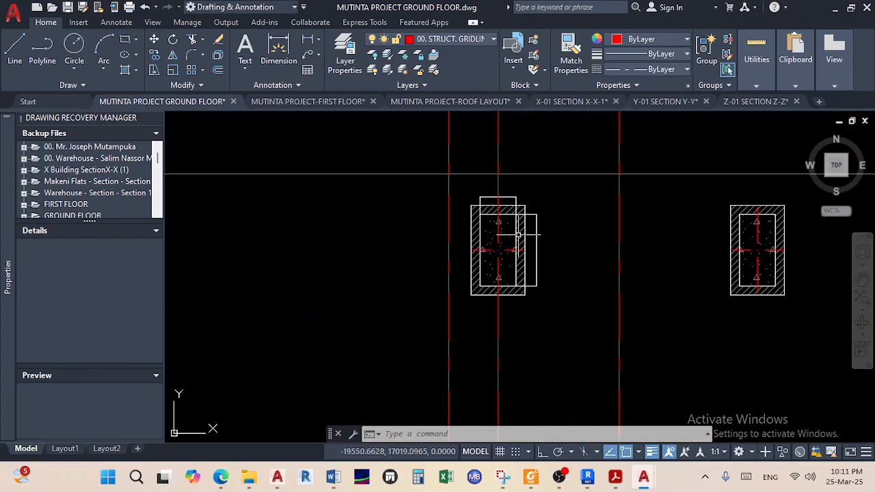
left_click(20, 59)
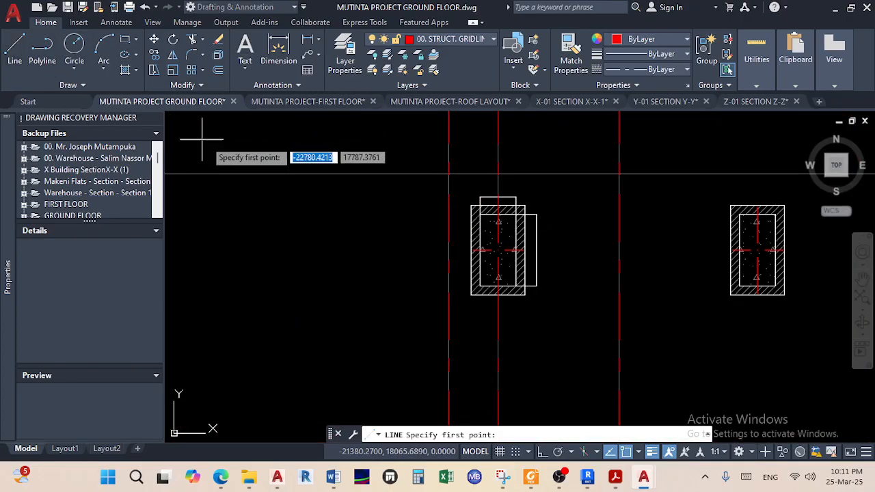
left_click(390, 200)
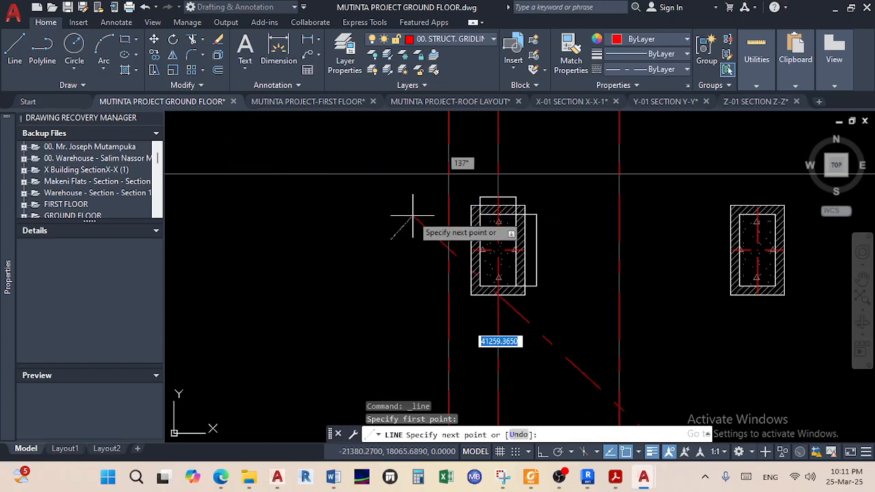
key("Escape")
key("Escape")
left_click(14, 52)
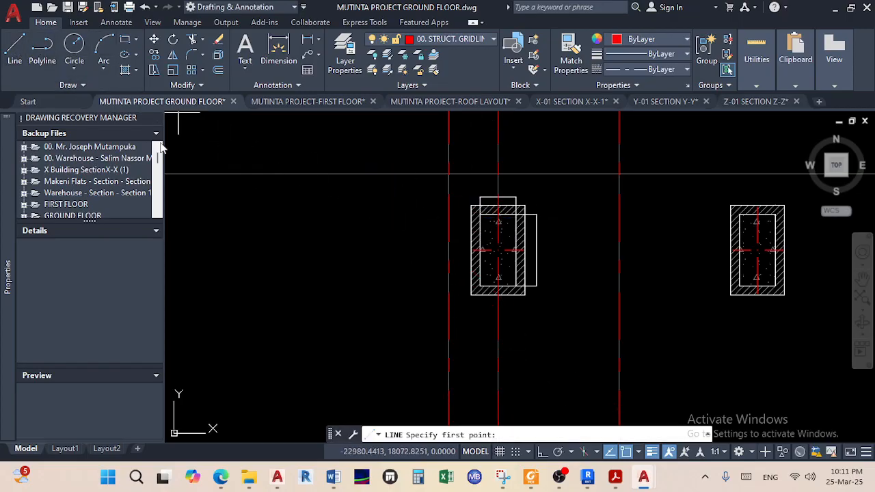
right_click(262, 183, "shift")
left_click(342, 169)
scroll(479, 232, "up", 5)
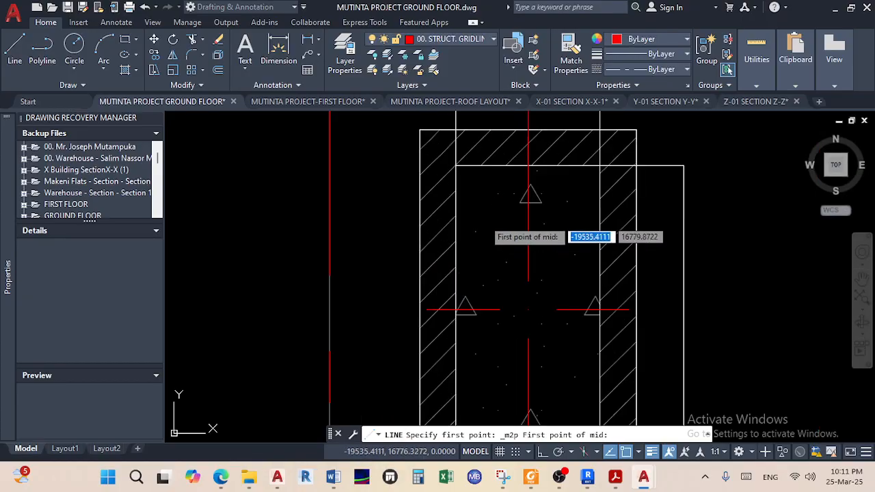
left_click(455, 164)
scroll(455, 226, "down", 3)
scroll(458, 290, "up", 4)
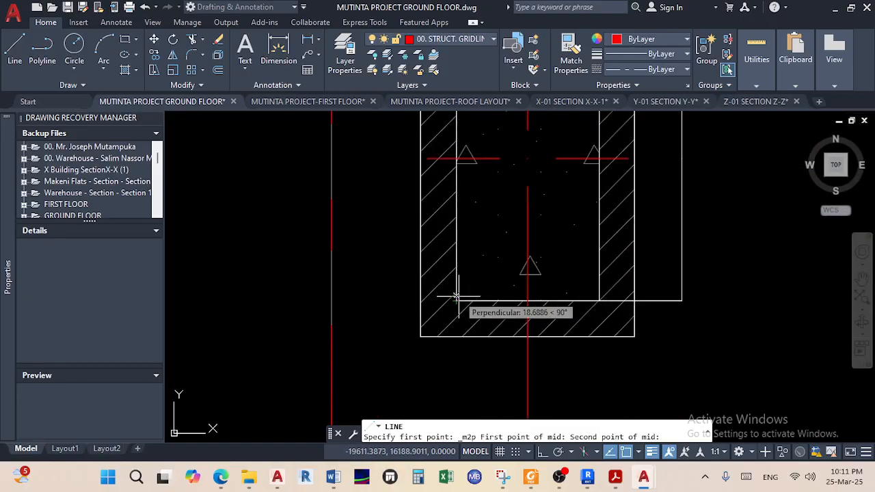
left_click(456, 300)
scroll(509, 246, "down", 2)
With Ortho on, run the line horizontally to just beyond the left gridline
key("F8")
scroll(436, 237, "down", 10)
middle_click_drag(377, 232, 633, 255)
scroll(327, 273, "up", 4)
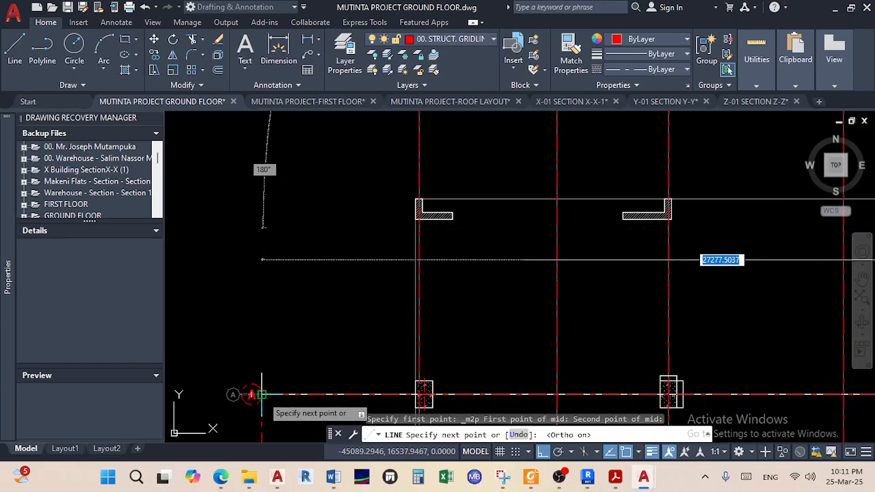
left_click(262, 197)
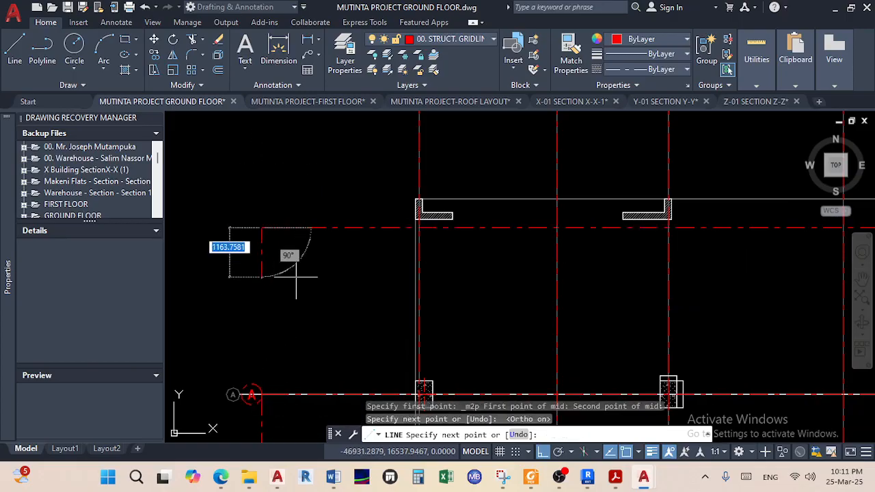
right_click(316, 282)
left_click(349, 291)
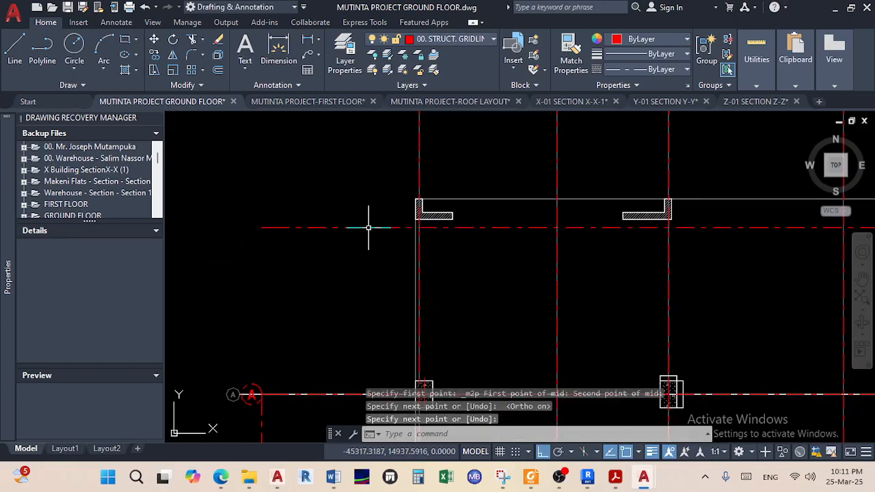
Stretch the new gridline's end grip out to the grid's right edge
scroll(369, 227, "down", 5)
scroll(416, 234, "up", 4)
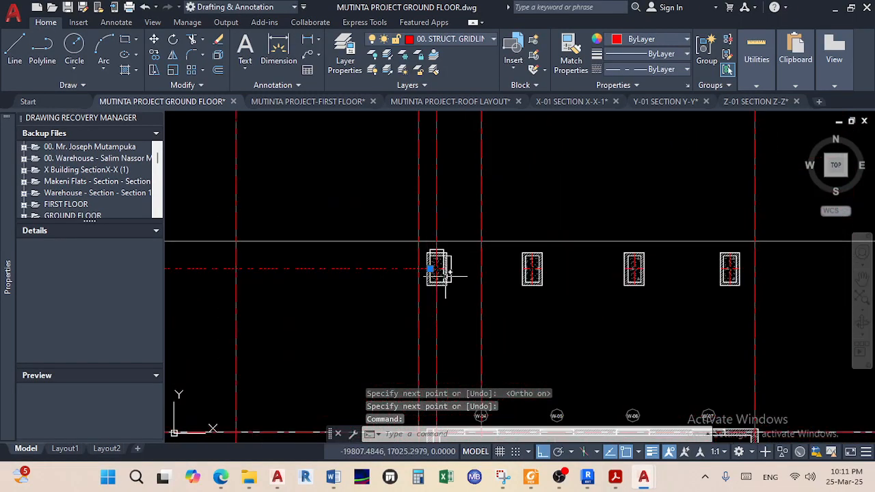
scroll(445, 275, "up", 4)
left_click(403, 257)
scroll(601, 263, "down", 5)
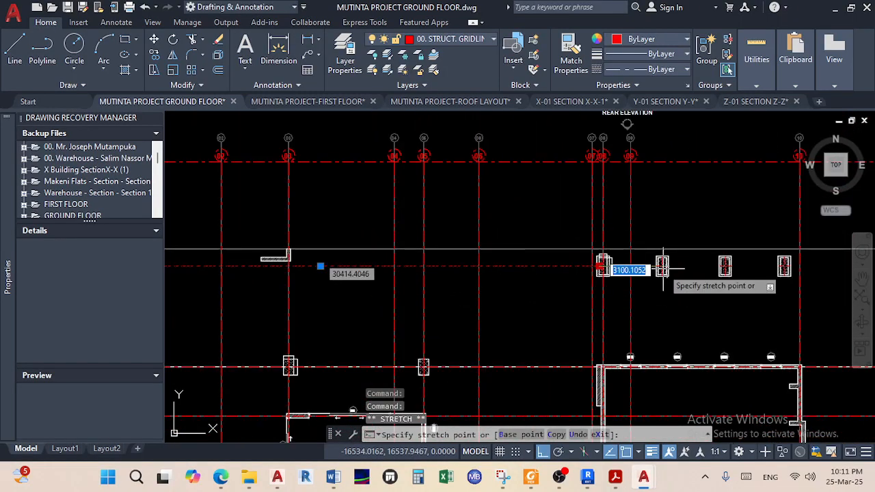
scroll(618, 298, "up", 3)
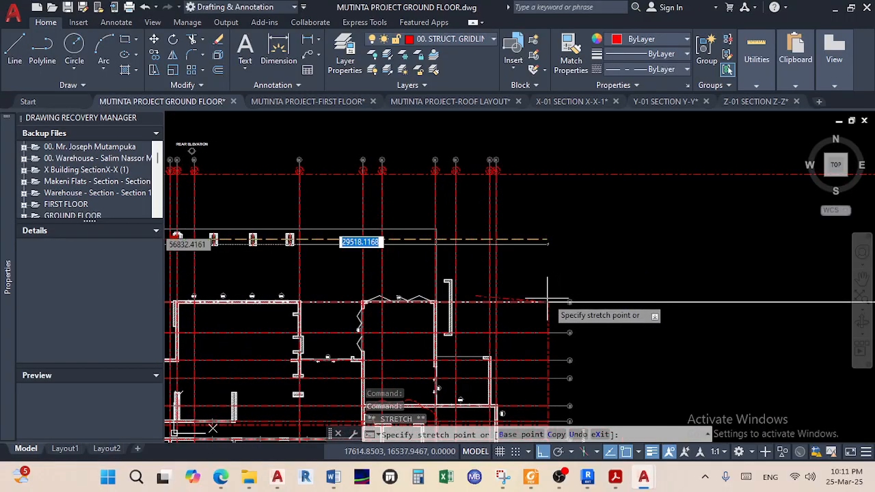
left_click(547, 241)
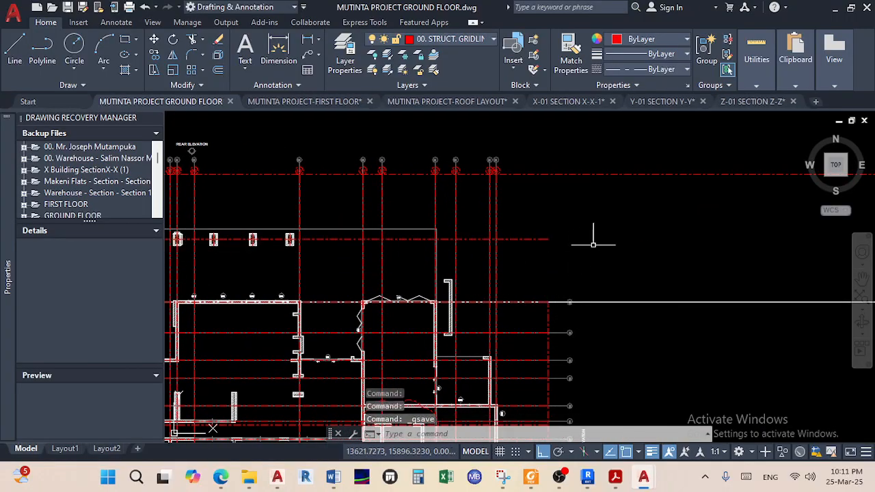
scroll(591, 258, "down", 4)
Save the drawing, then select grid bubble A together with its gridline end
key("ctrl+s")
scroll(582, 254, "down", 3)
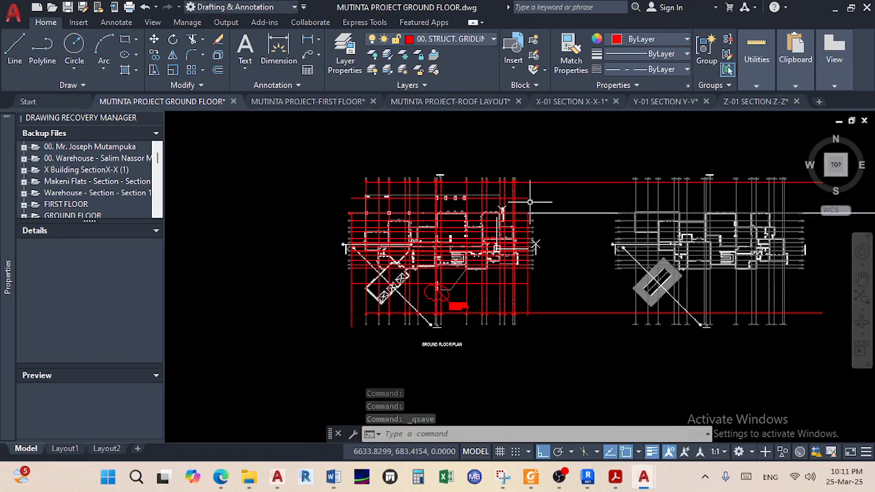
scroll(535, 244, "up", 2)
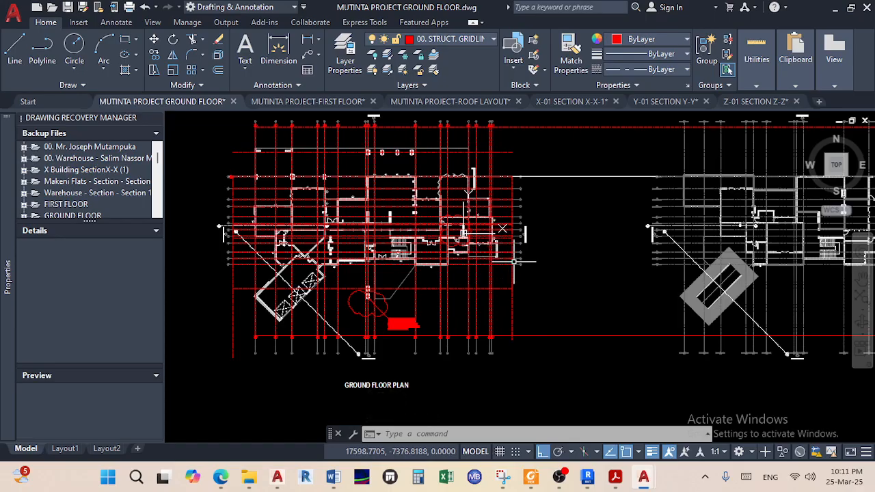
middle_click_drag(513, 260, 497, 319)
scroll(342, 383, "up", 8)
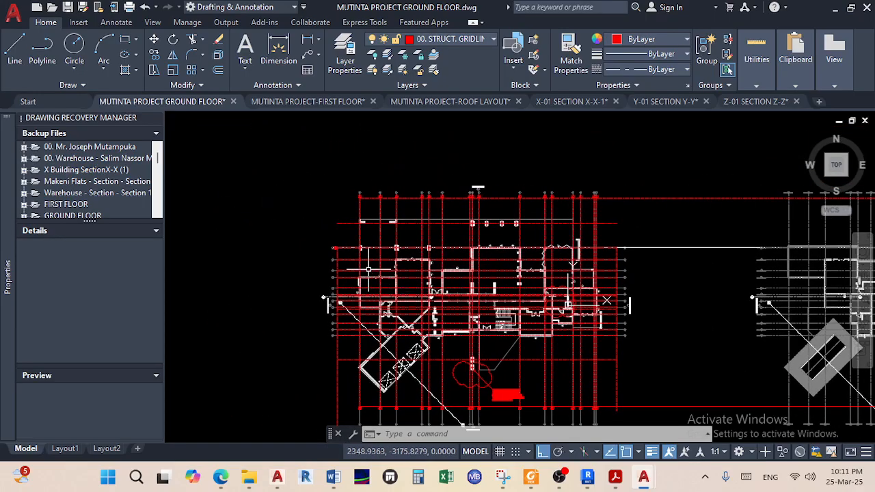
scroll(270, 221, "up", 5)
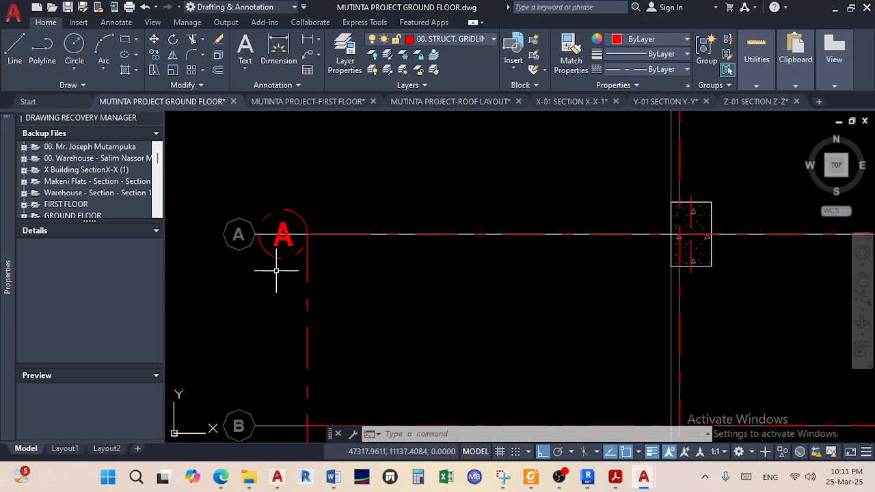
left_click(308, 258)
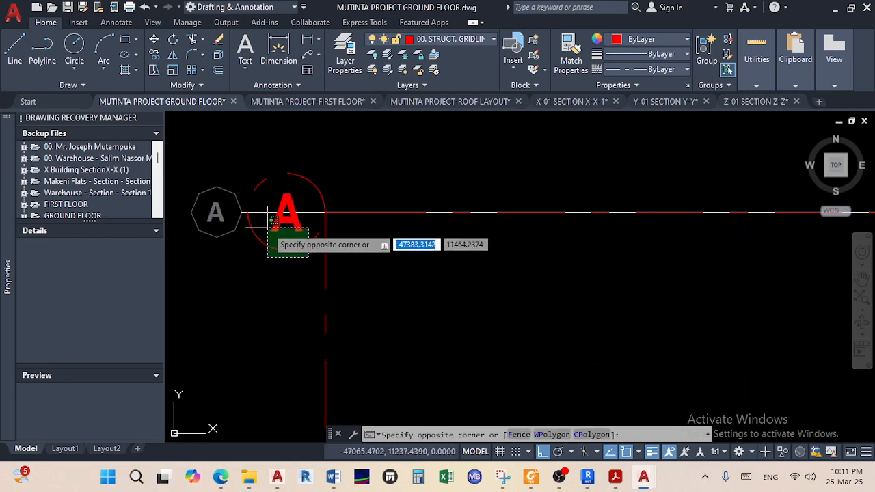
left_click(272, 227)
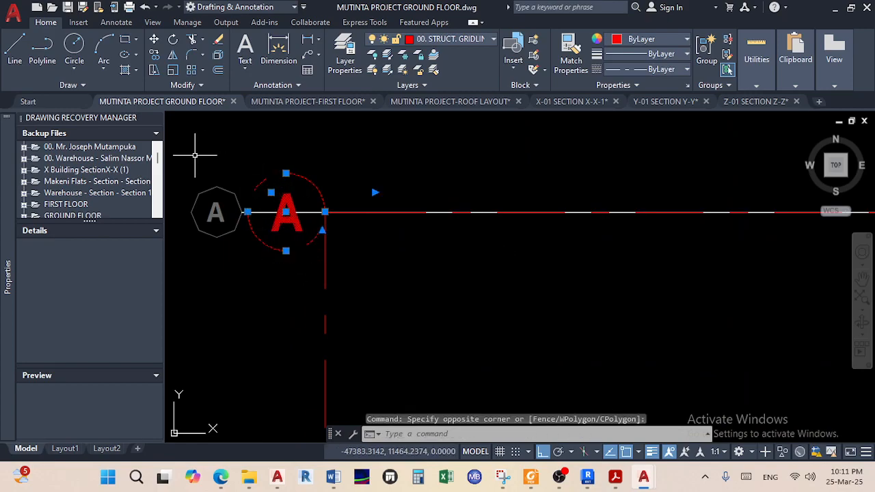
Copy bubble A from its gridline end onto grids B, C, D and E
left_click(157, 55)
left_click(324, 212)
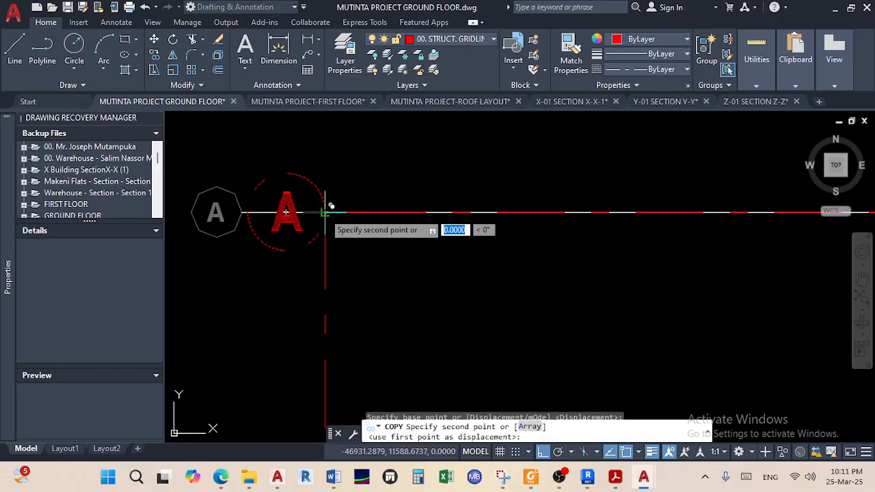
scroll(318, 309, "down", 5)
scroll(318, 309, "up", 5)
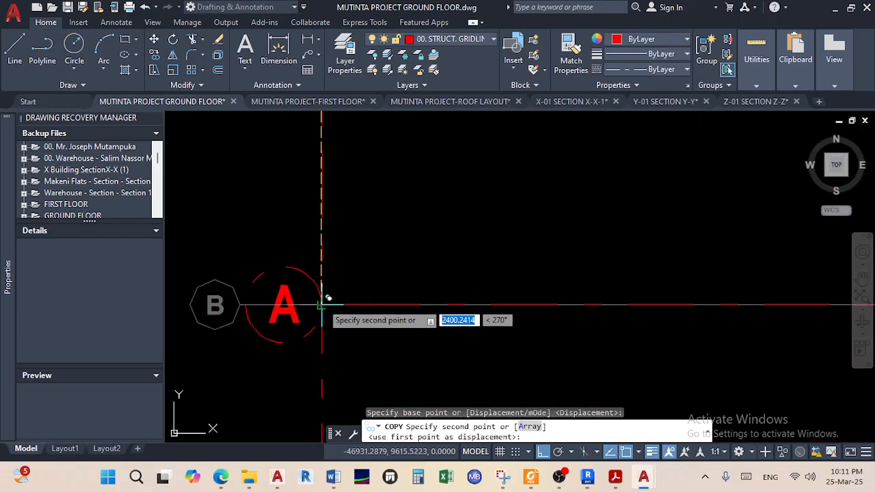
left_click(330, 288)
scroll(330, 287, "down", 4)
scroll(340, 254, "up", 5)
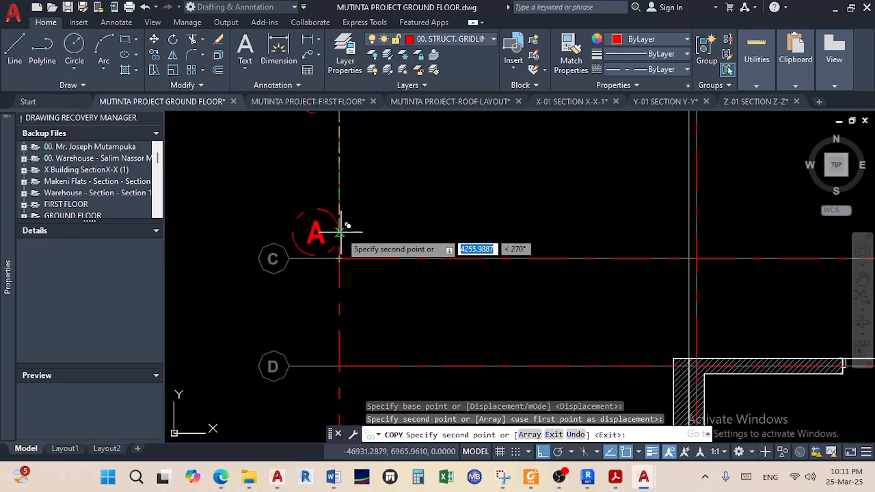
left_click(340, 257)
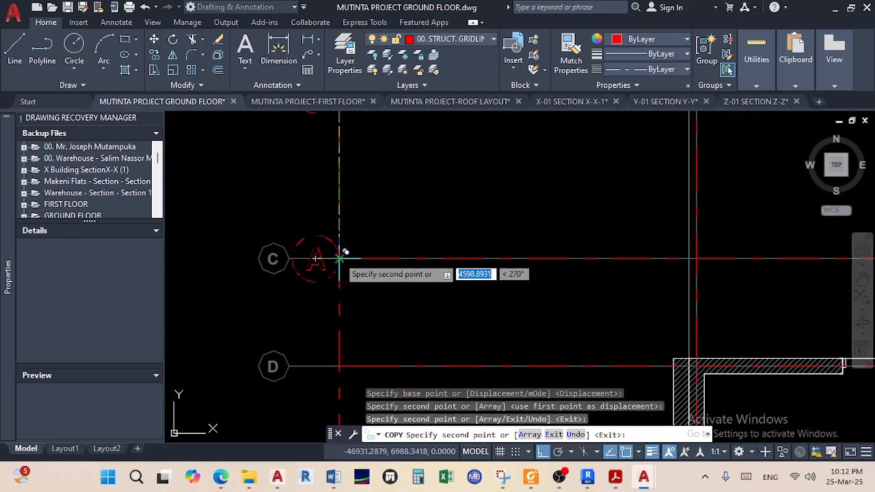
left_click(339, 365)
scroll(340, 356, "down", 4)
scroll(339, 356, "down", 1)
scroll(335, 342, "up", 4)
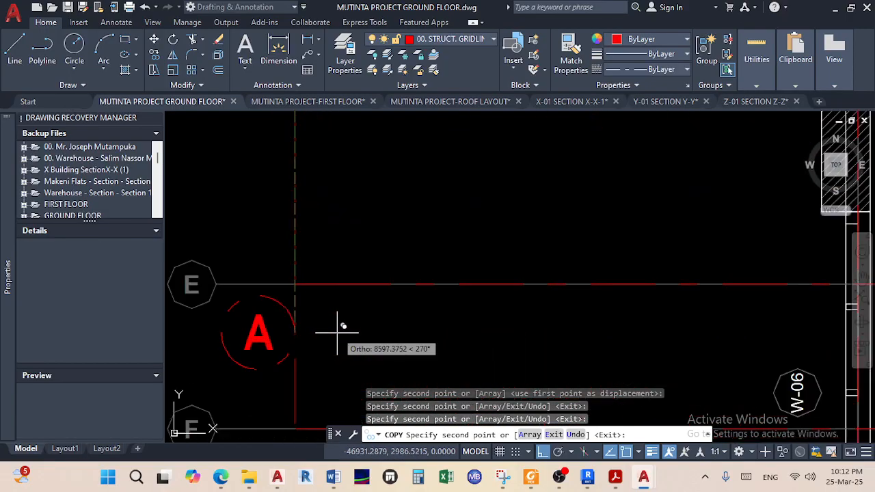
left_click(301, 278)
Place further copies of bubble A at grids I, J and K, then end the copy
scroll(303, 285, "down", 2)
scroll(306, 290, "up", 5)
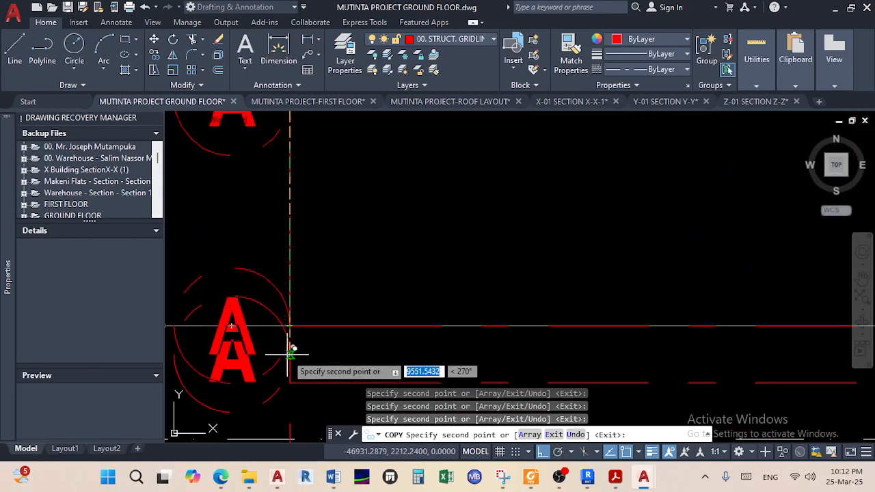
middle_click_drag(286, 356, 283, 277)
scroll(287, 311, "down", 2)
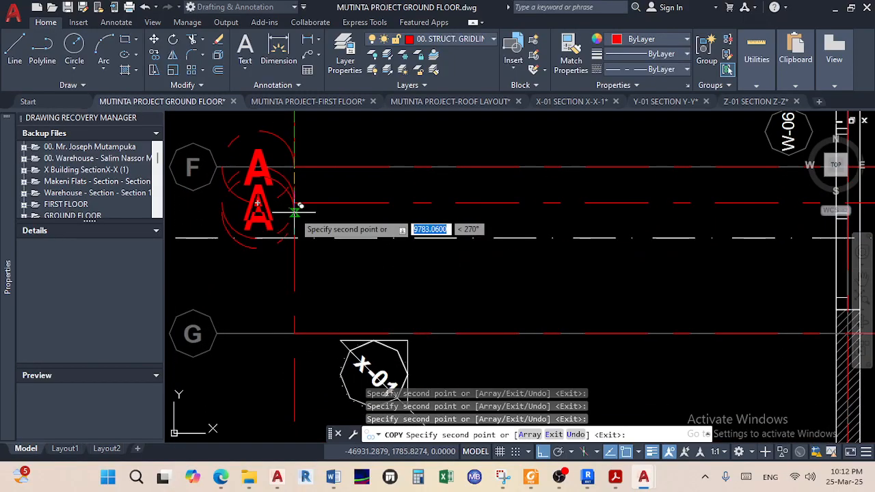
scroll(294, 332, "down", 2)
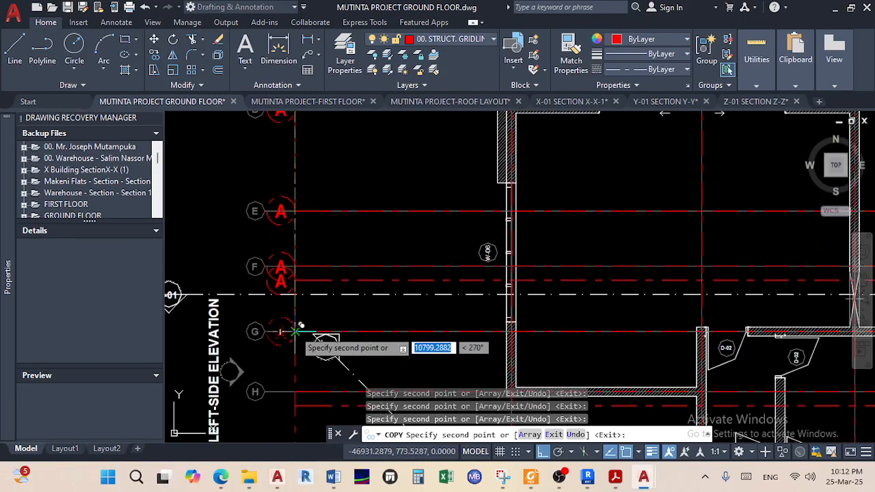
scroll(293, 270, "up", 2)
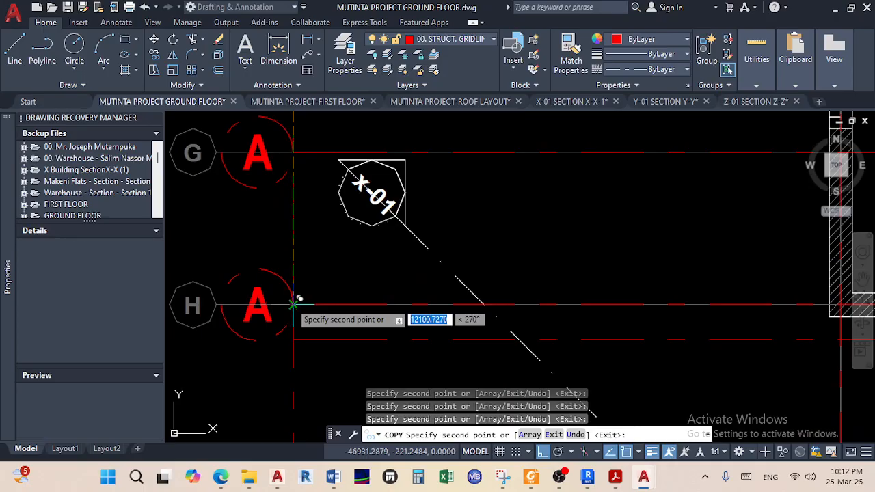
scroll(294, 335, "down", 2)
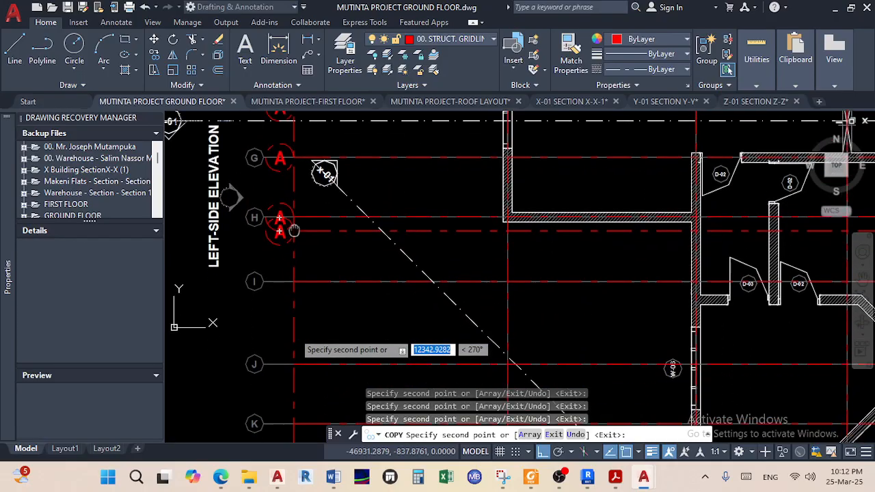
left_click(289, 234)
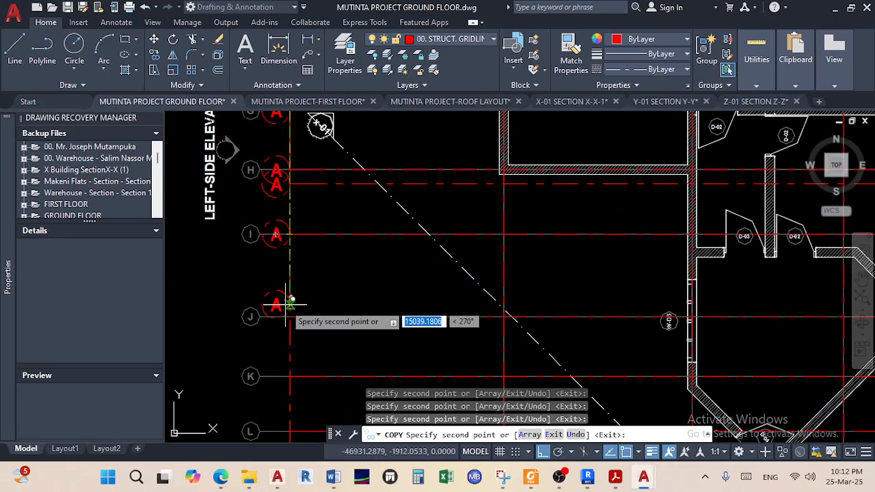
left_click(289, 314)
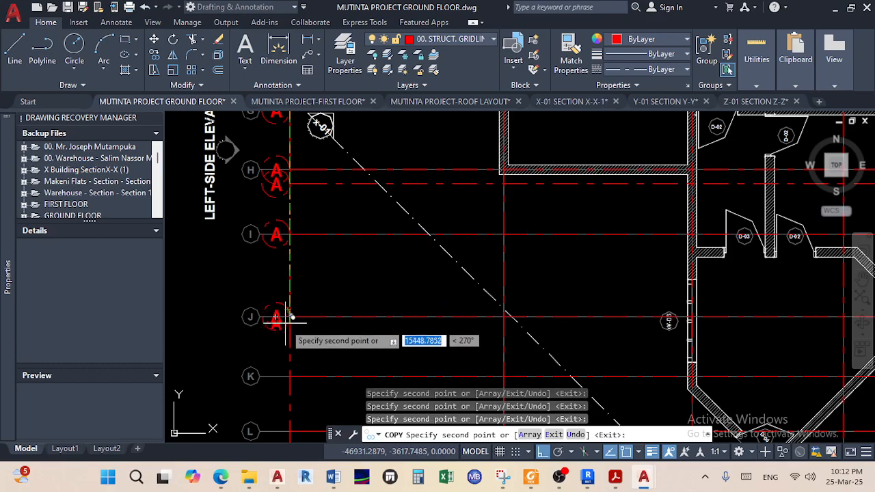
left_click(290, 374)
scroll(289, 375, "up", 2)
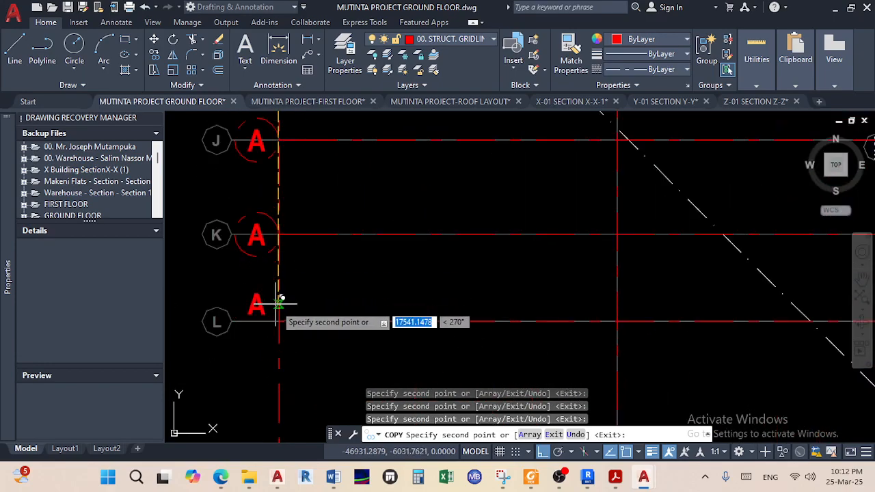
scroll(258, 321, "down", 4)
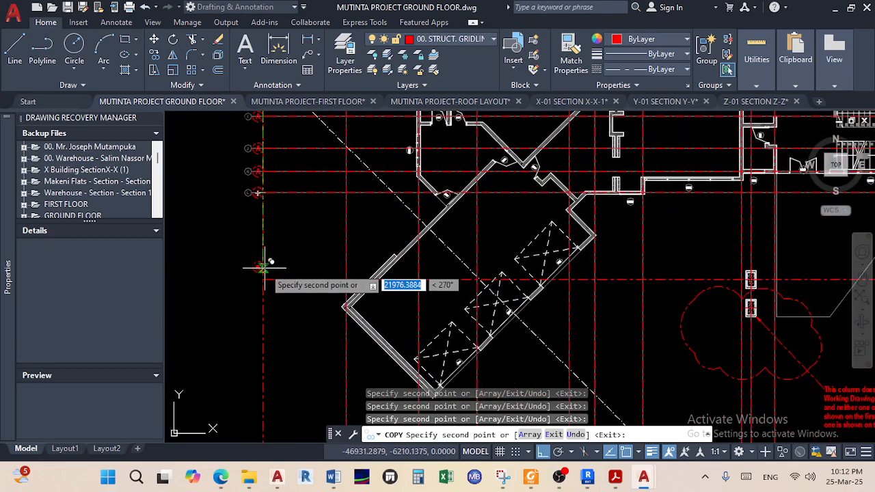
scroll(261, 247, "up", 2)
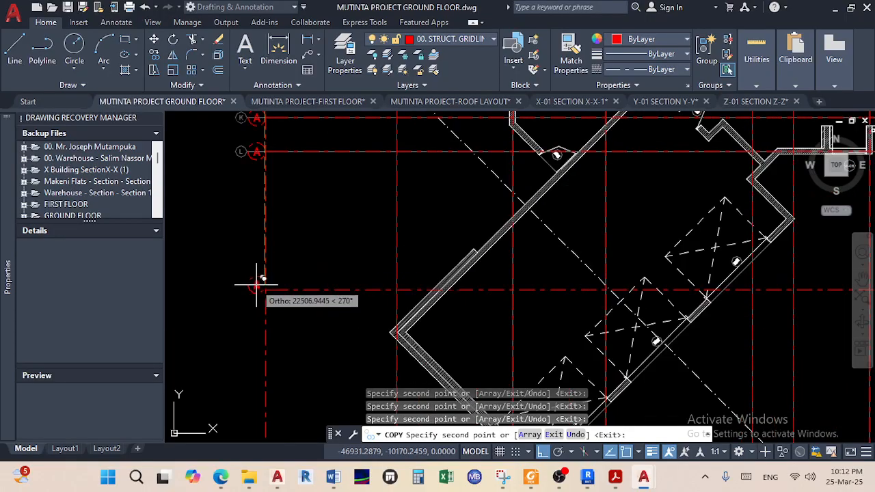
right_click(293, 234)
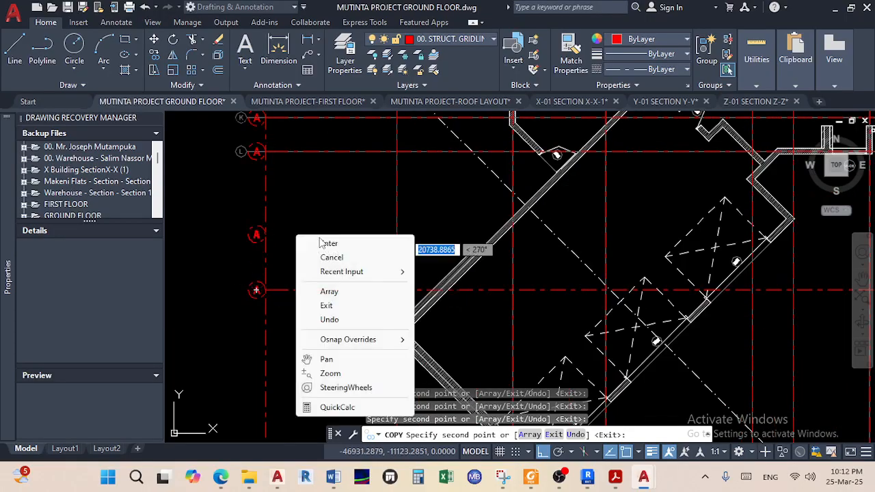
left_click(316, 240)
scroll(308, 235, "down", 3)
scroll(308, 235, "up", 8)
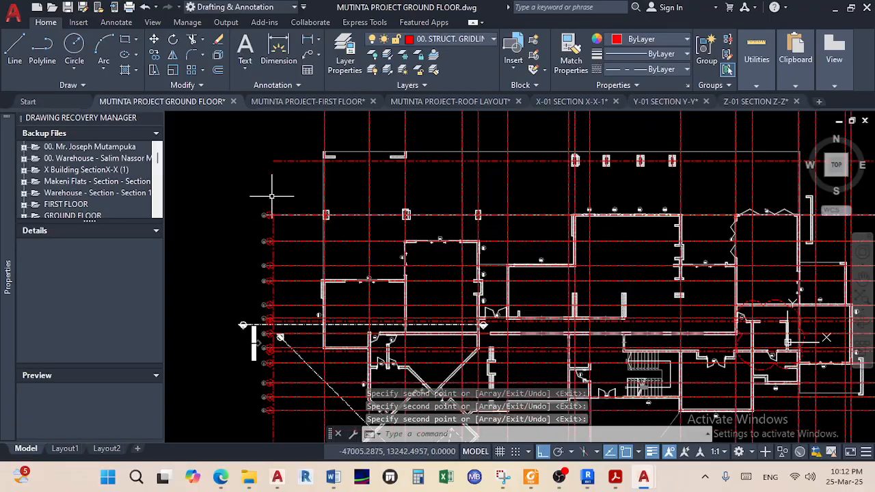
scroll(254, 271, "up", 2)
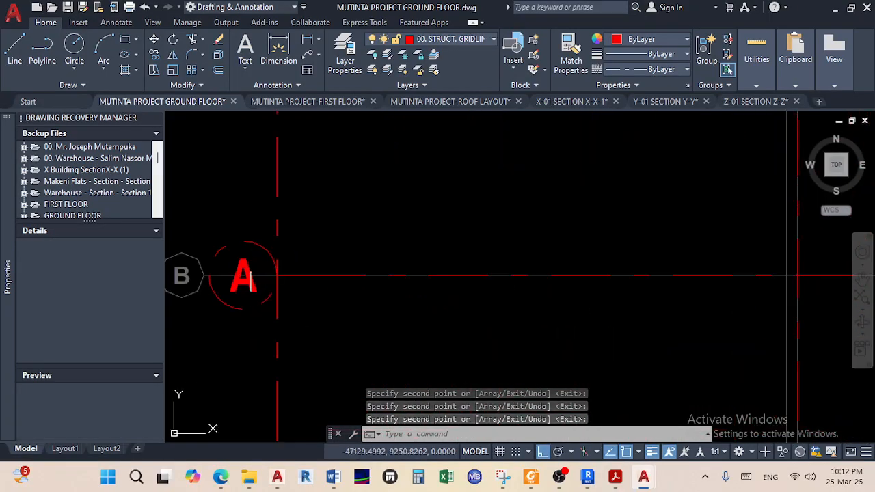
Save the drawing, then relabel the copied bubbles at grids B and C from A to B and C
key("ctrl+s")
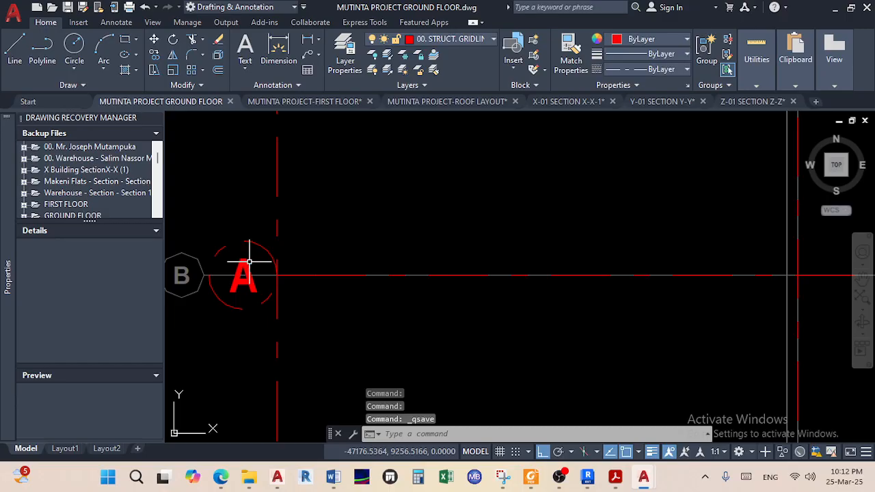
double_click(247, 260)
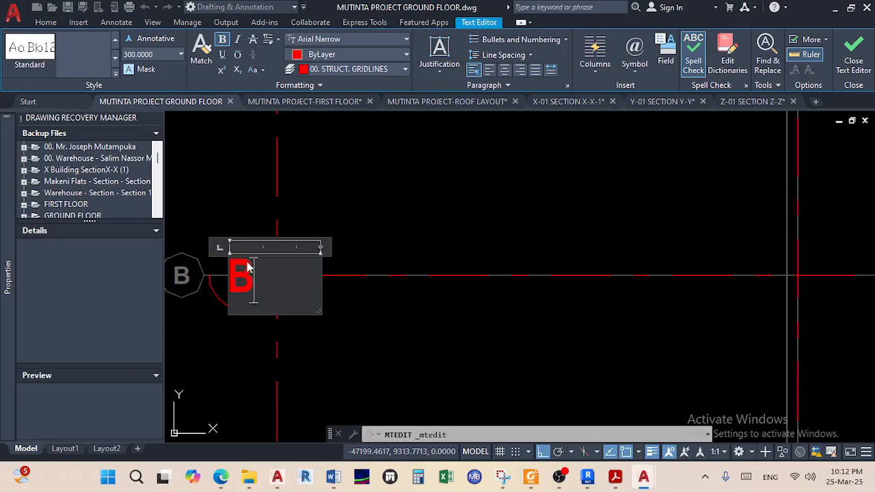
left_click(329, 284)
scroll(319, 283, "down", 2)
middle_click_drag(317, 291, 303, 219)
scroll(278, 307, "up", 2)
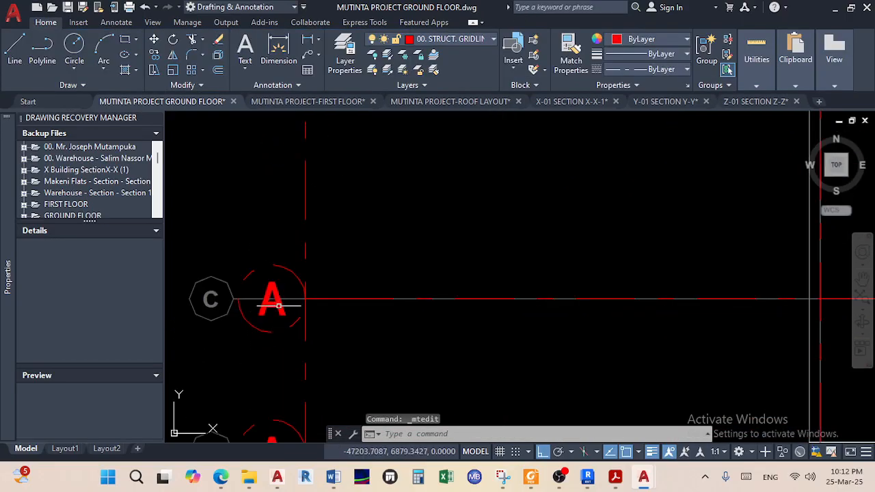
left_click(280, 301)
left_click(284, 306)
left_click(286, 309)
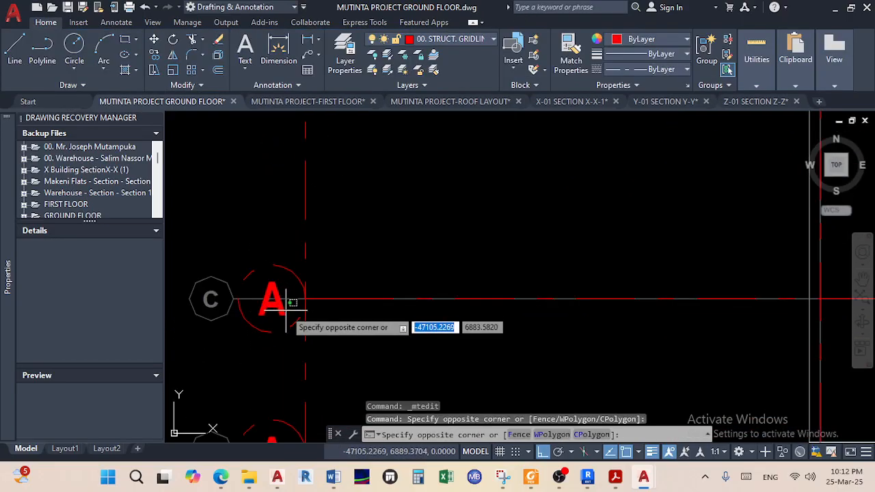
left_click(283, 311)
left_click(282, 311)
left_click(281, 309)
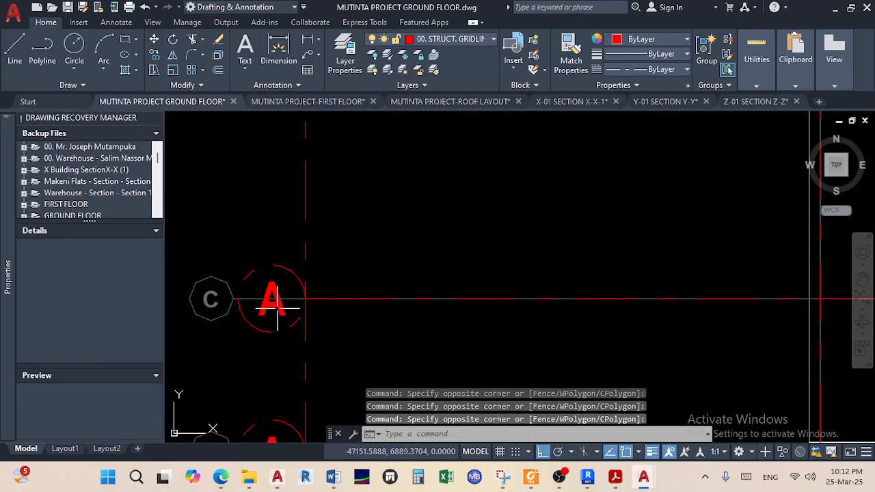
double_click(278, 308)
double_click(280, 306)
type("C")
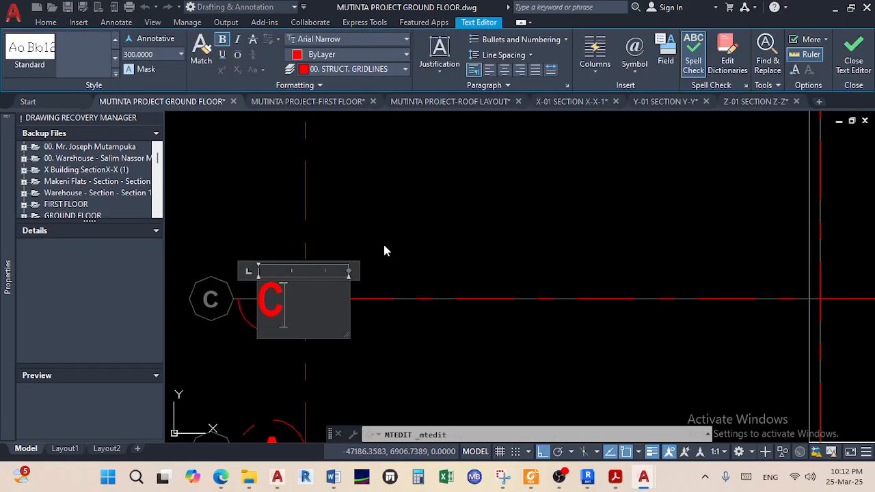
left_click(381, 253)
Change the bubble labels at grids D and E from A to D and E
double_click(272, 356)
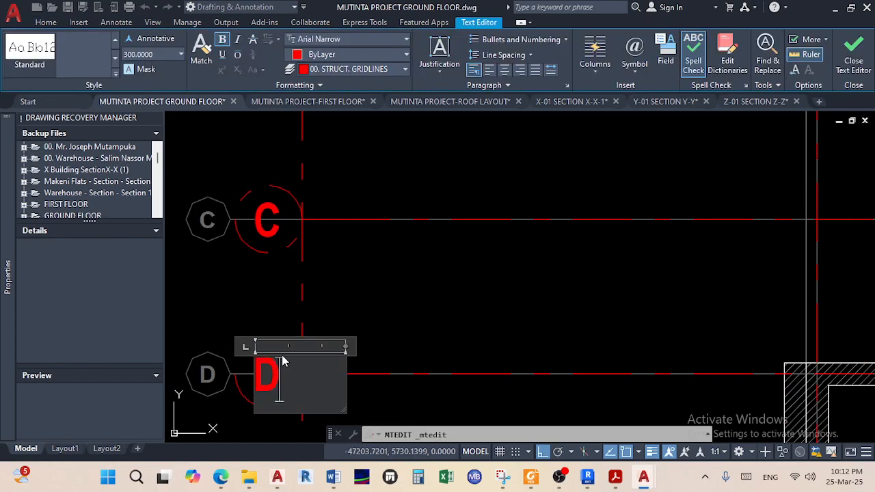
left_click(378, 319)
middle_click_drag(371, 329, 367, 212)
scroll(352, 293, "down", 4)
middle_click_drag(352, 293, 349, 236)
scroll(327, 319, "up", 2)
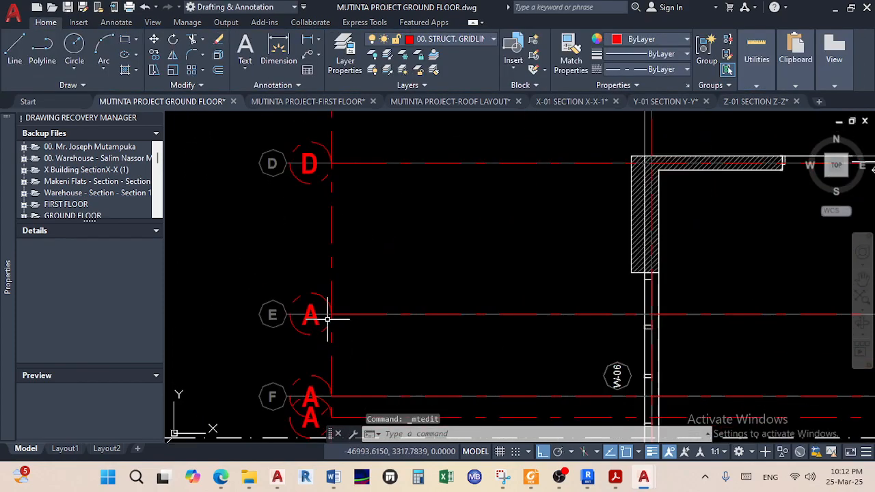
scroll(328, 318, "up", 2)
left_click(318, 313)
left_click(313, 313)
double_click(313, 314)
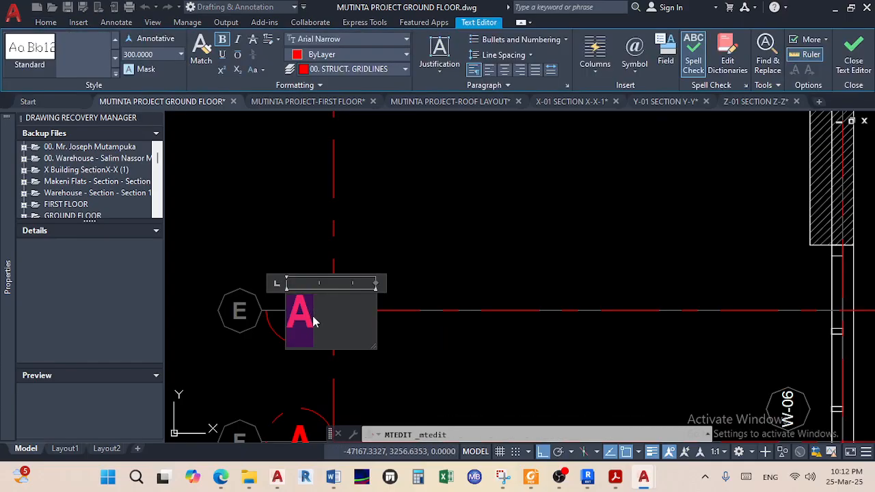
type("E")
left_click(444, 281)
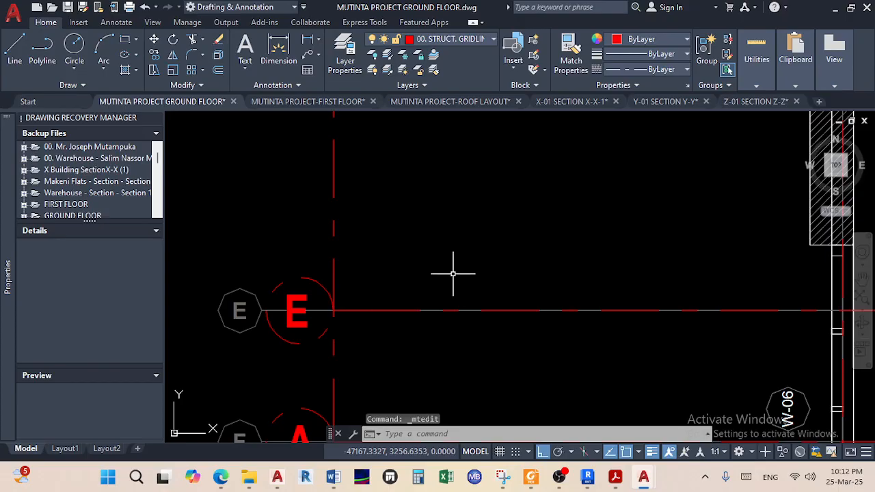
Relabel the upper grid F bubble to F and the bubble below it to F1
scroll(383, 355, "down", 2)
middle_click_drag(384, 354, 358, 256)
scroll(304, 297, "up", 2)
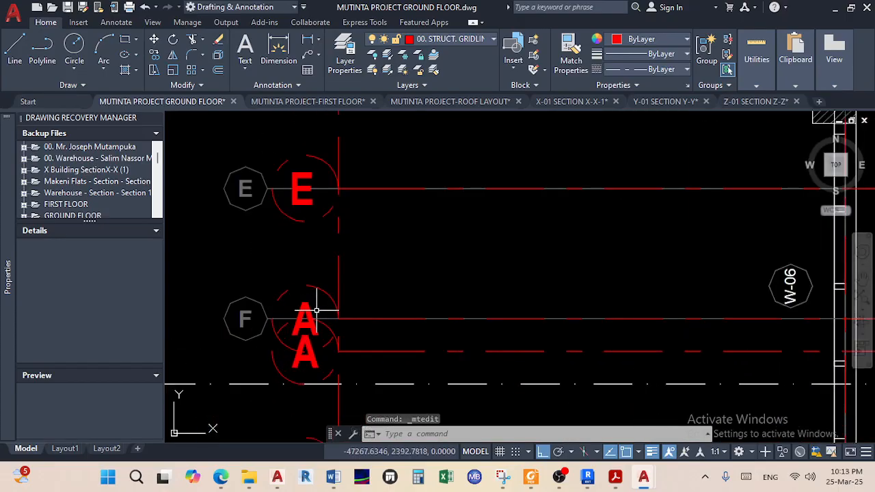
left_click(311, 311)
left_click(309, 311)
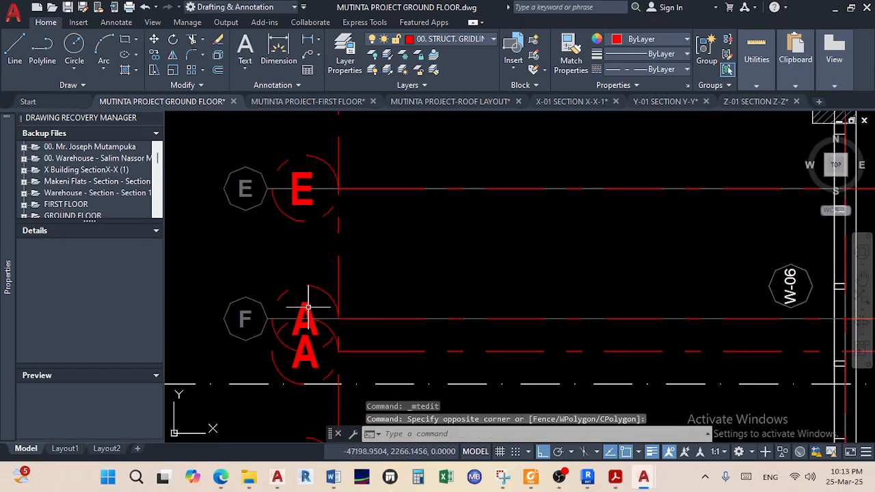
double_click(308, 307)
left_click(423, 267)
middle_click_drag(381, 284, 361, 226)
left_click(293, 297)
left_click(293, 299)
left_click(290, 299)
left_click(295, 305)
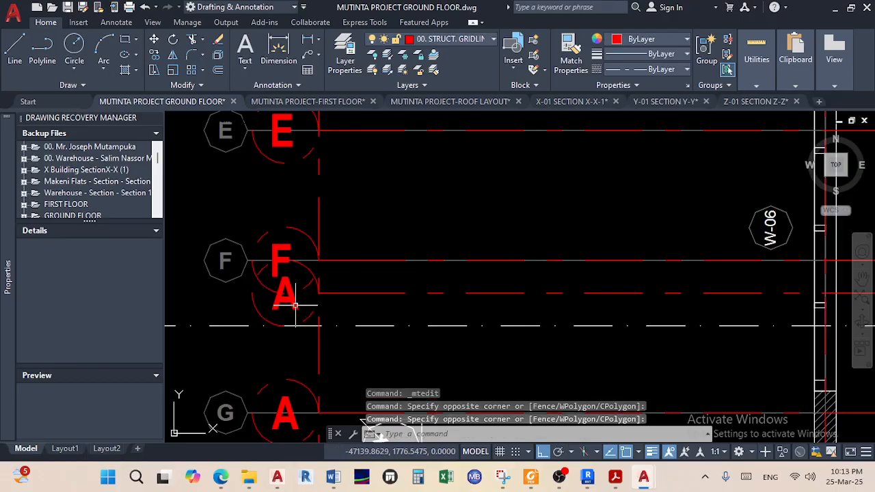
double_click(284, 302)
type("F1")
left_click(375, 236)
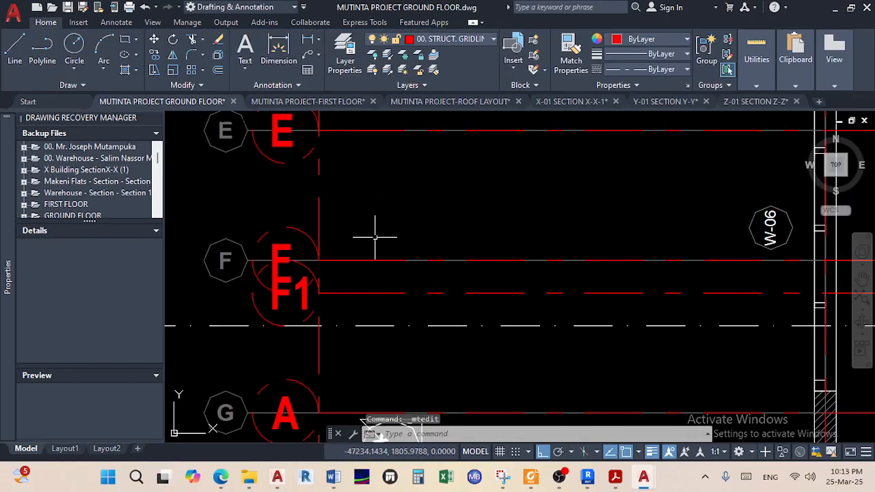
Move the F1 label into its new position within the bubble
middle_click_drag(326, 346, 307, 285)
scroll(285, 237, "up", 2)
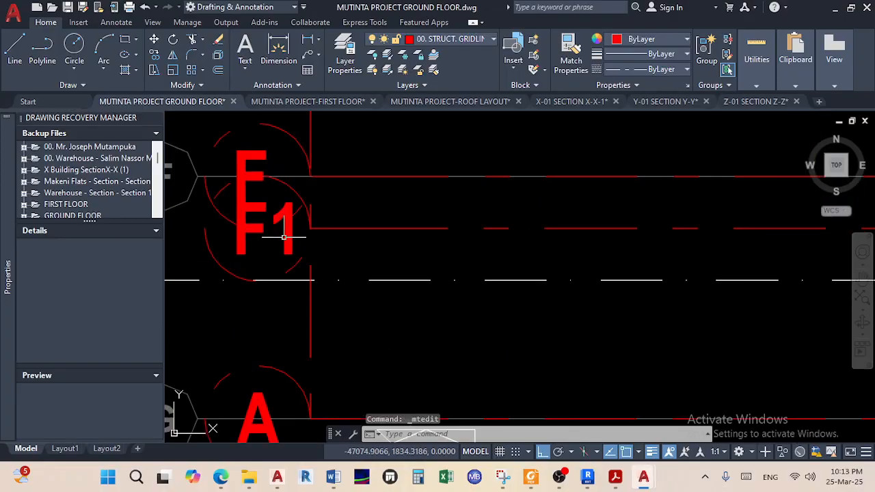
left_click(278, 263)
left_click(246, 250)
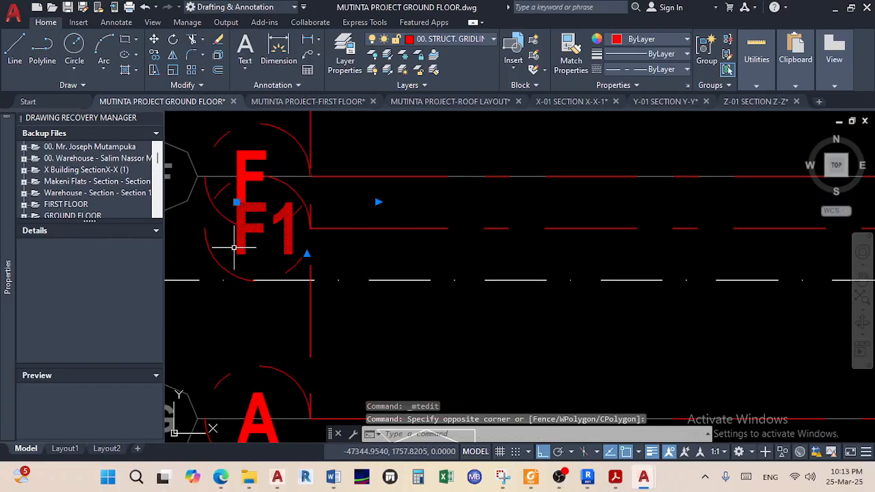
left_click(153, 39)
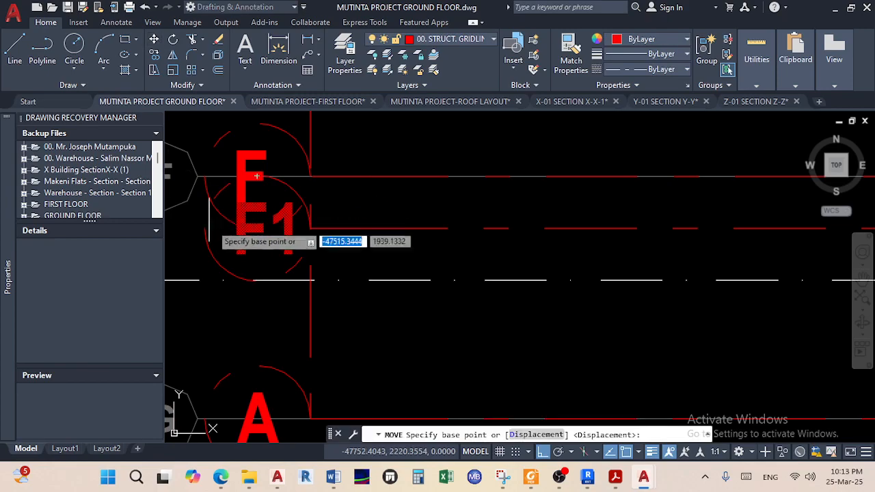
scroll(222, 212, "up", 2)
left_click(281, 229)
left_click(292, 250)
scroll(277, 236, "down", 4)
scroll(266, 299, "up", 2)
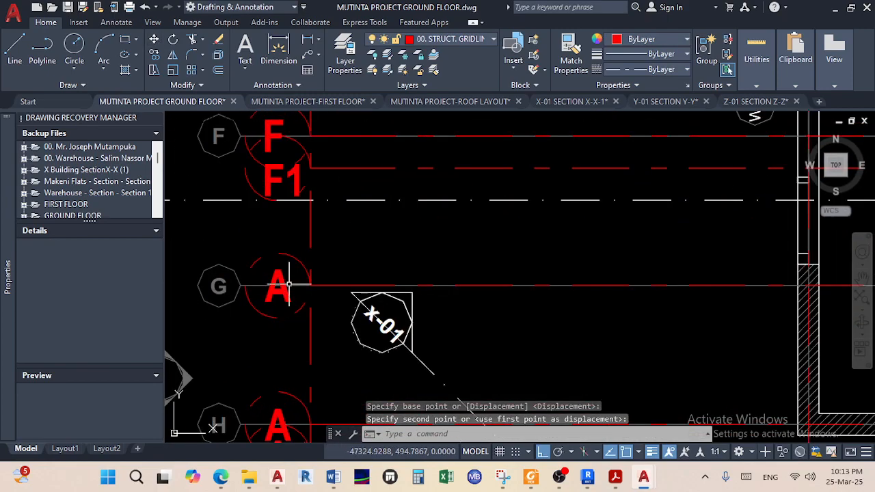
Relabel the next three copied bubbles from A to G, H and H1
double_click(280, 274)
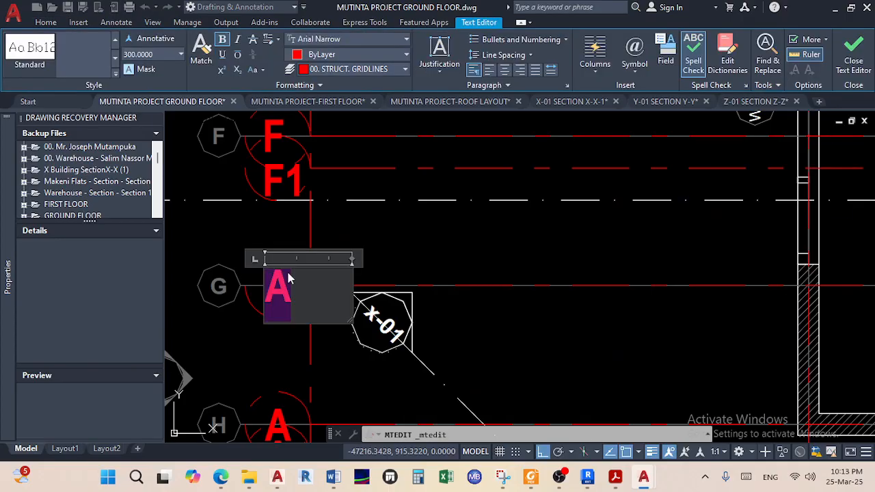
left_click(365, 248)
scroll(308, 273, "down", 3)
scroll(308, 278, "up", 3)
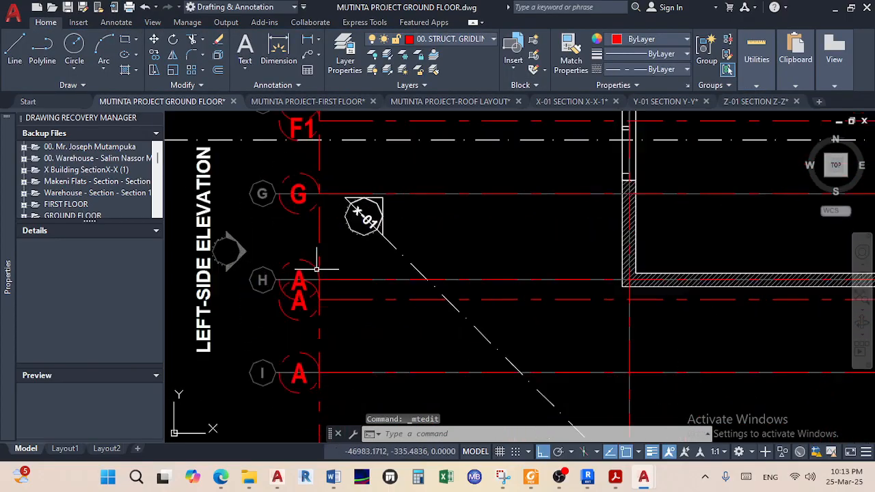
scroll(313, 272, "up", 2)
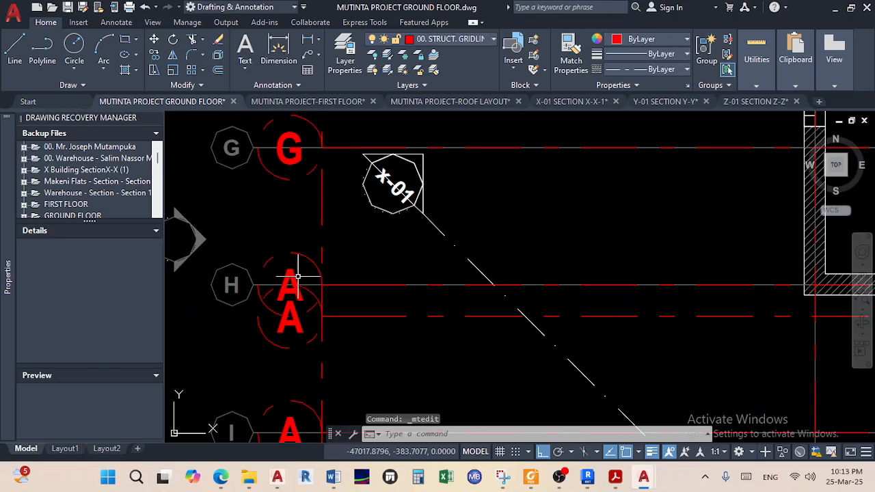
double_click(291, 274)
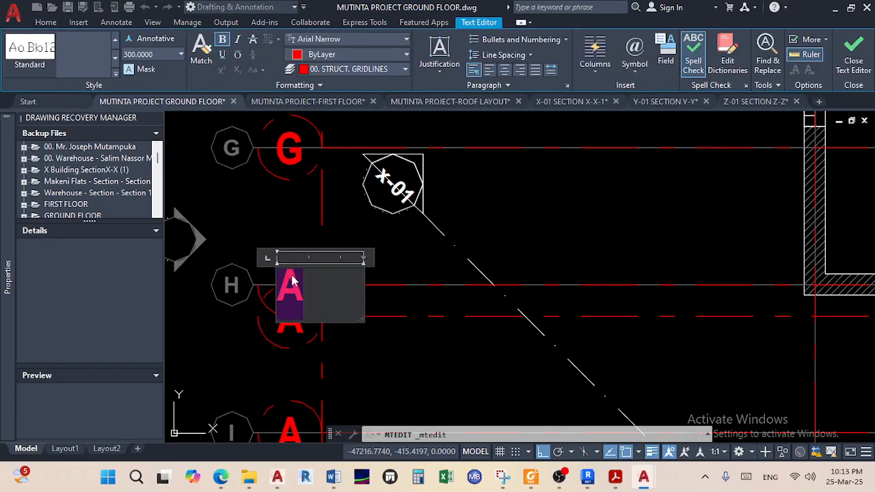
left_click(401, 250)
left_click(298, 323)
double_click(303, 329)
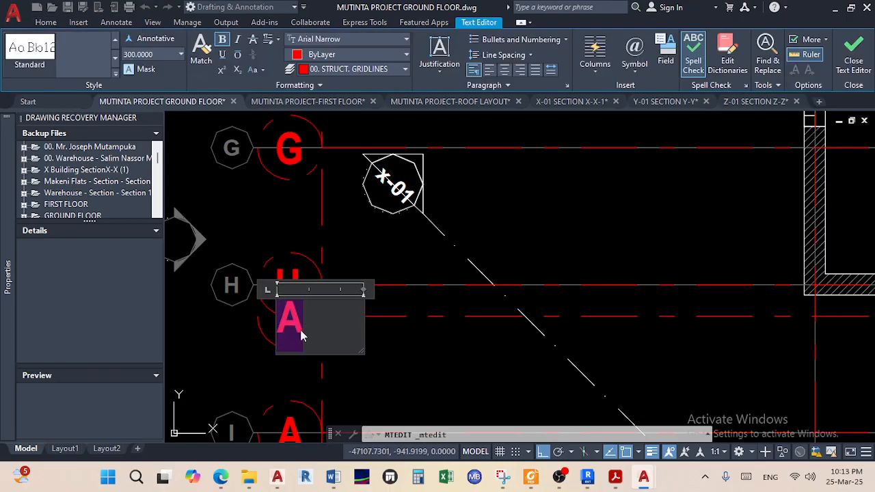
left_click(372, 373)
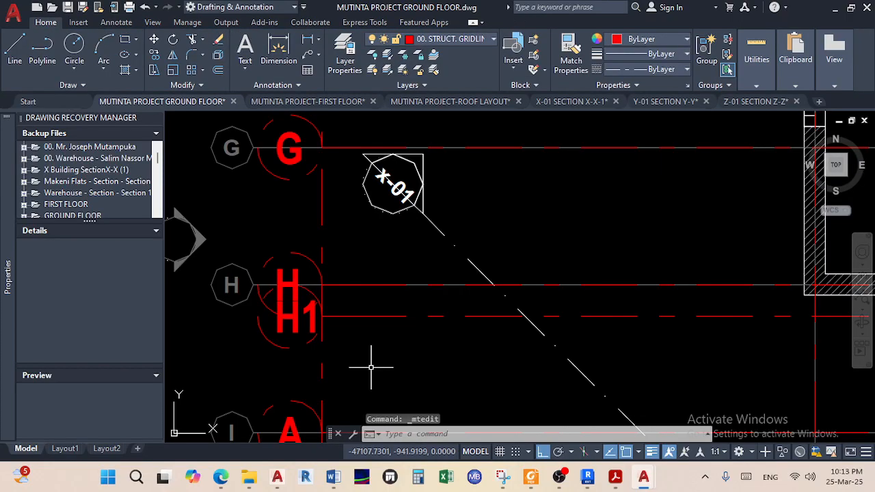
scroll(293, 290, "up", 3)
Move the H1 label so it sits centred in its bubble
left_click(307, 404)
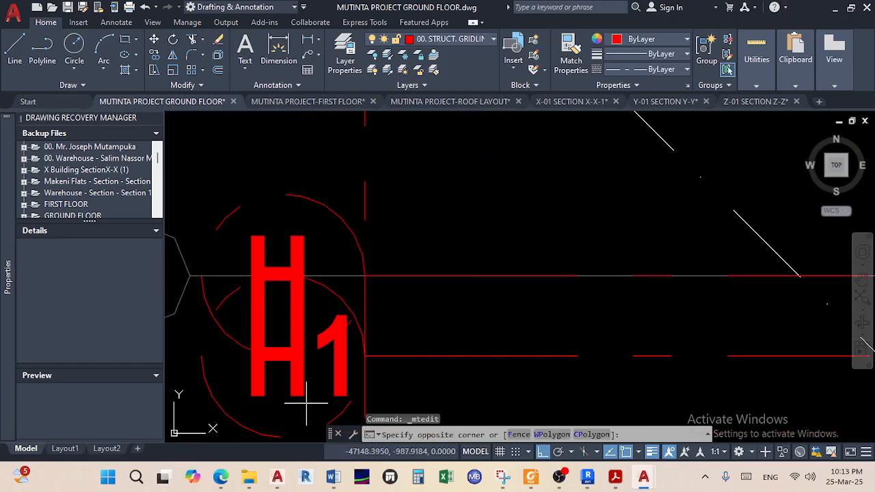
left_click(296, 385)
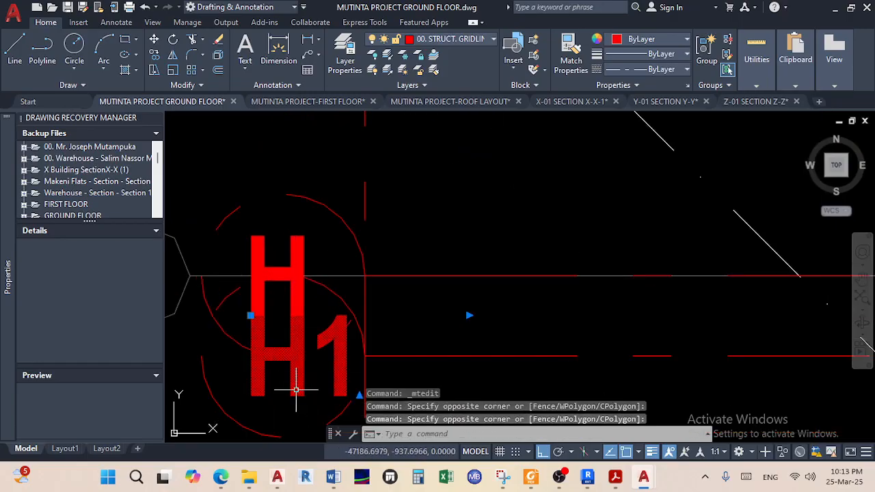
middle_click_drag(296, 384, 255, 293)
left_click(154, 39)
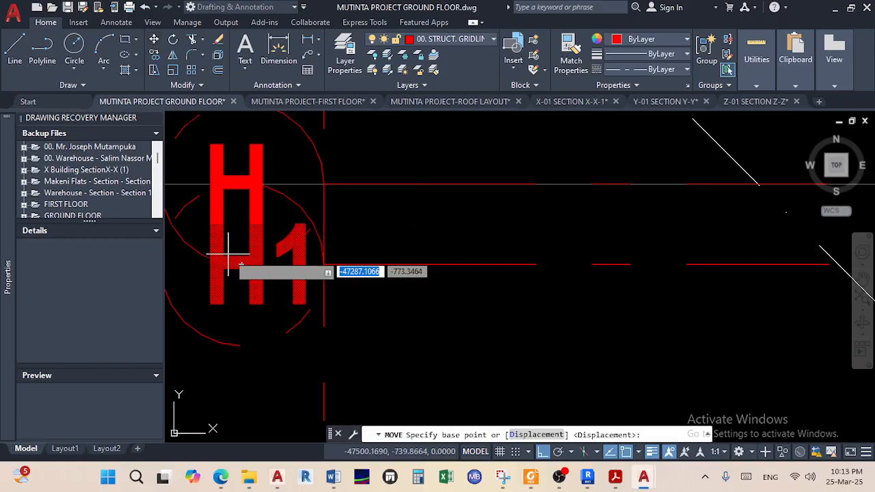
left_click(231, 266)
left_click(241, 277)
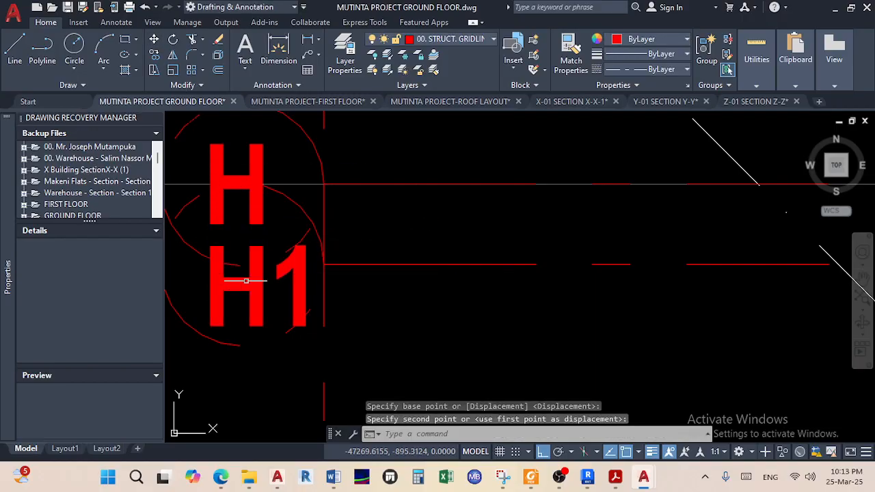
scroll(301, 287, "down", 5)
scroll(277, 306, "up", 2)
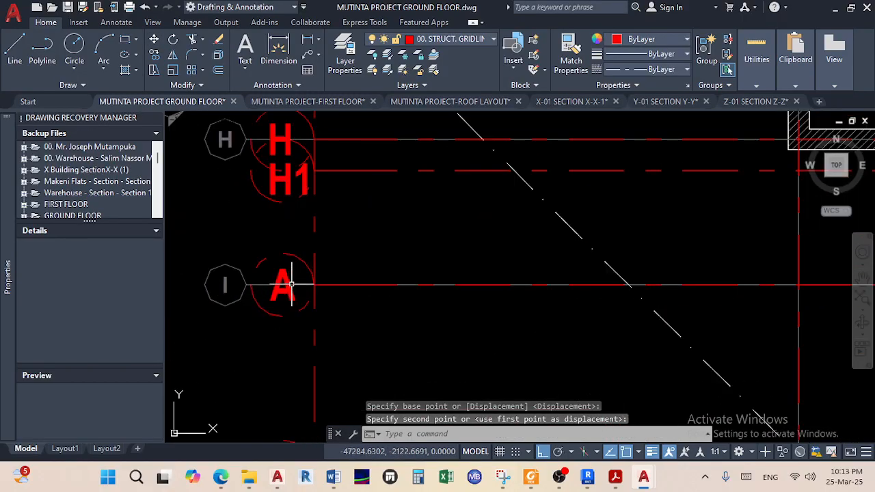
Change the grid I bubble label from A to I and centre it in the bubble
left_click(291, 278)
left_click(295, 286)
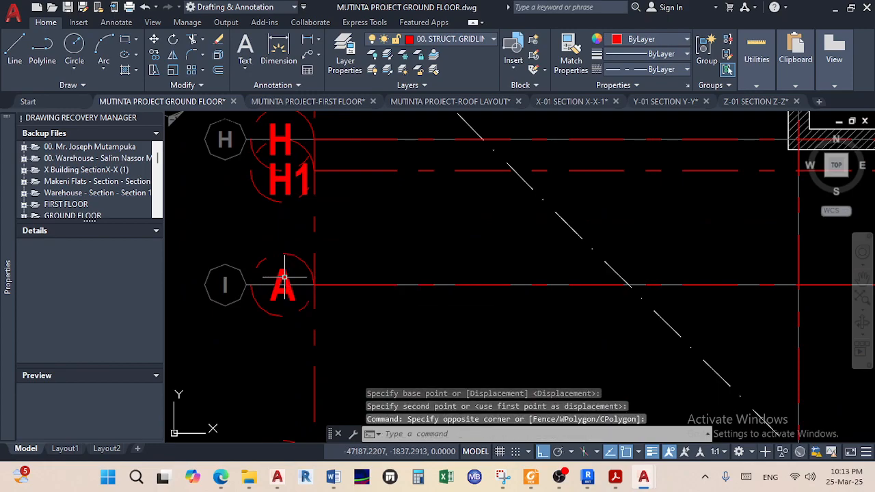
double_click(285, 277)
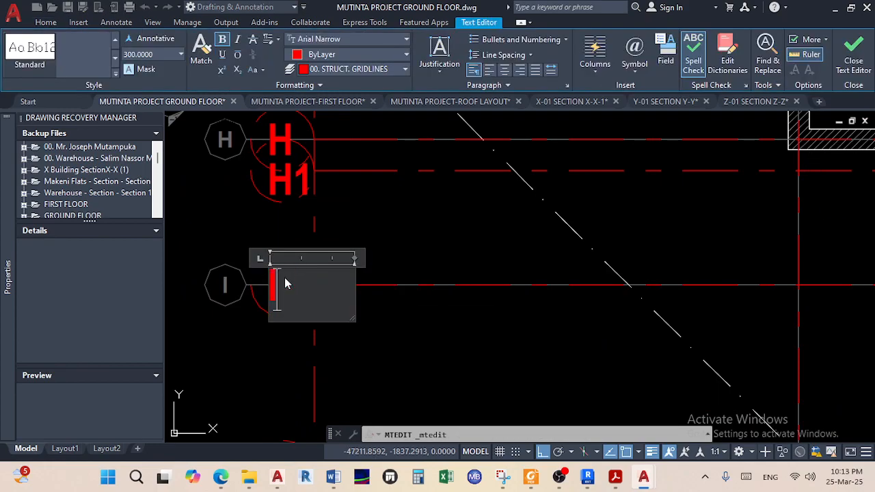
left_click(379, 244)
scroll(276, 276, "up", 2)
left_click(279, 274)
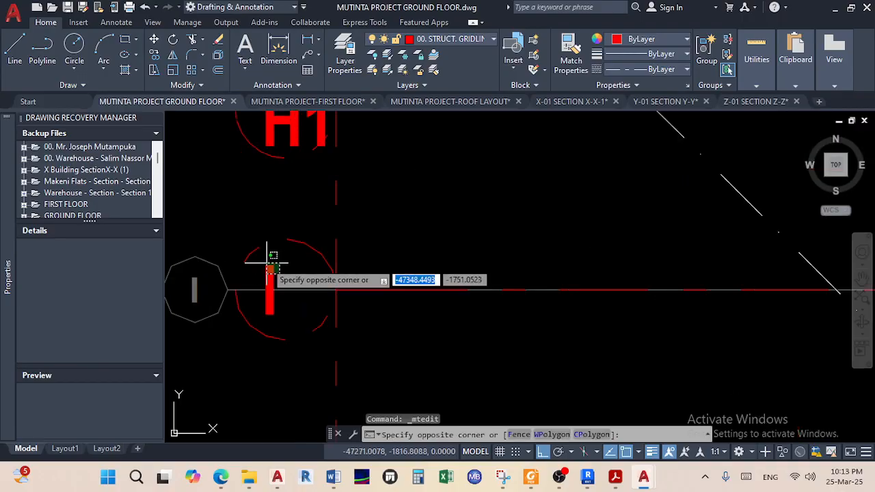
left_click(267, 261)
left_click(154, 39)
scroll(248, 289, "up", 2)
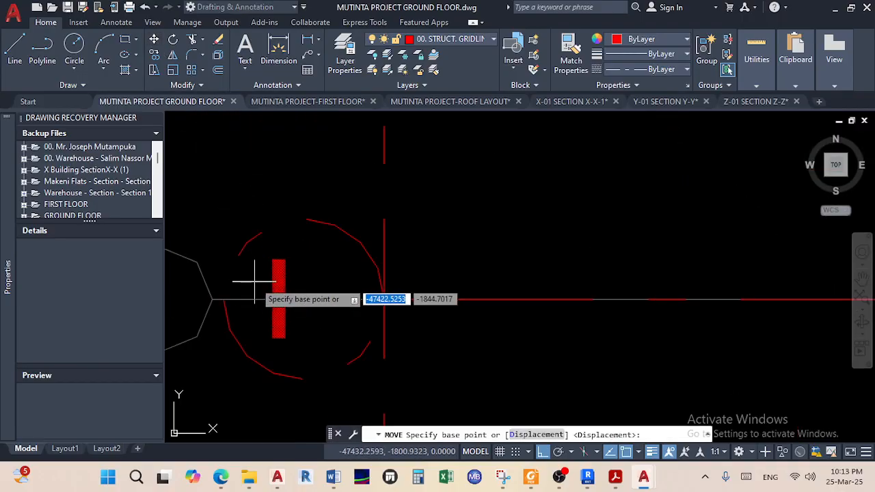
left_click(275, 293)
left_click(301, 277)
scroll(293, 286, "down", 4)
scroll(289, 248, "down", 2)
scroll(296, 336, "up", 2)
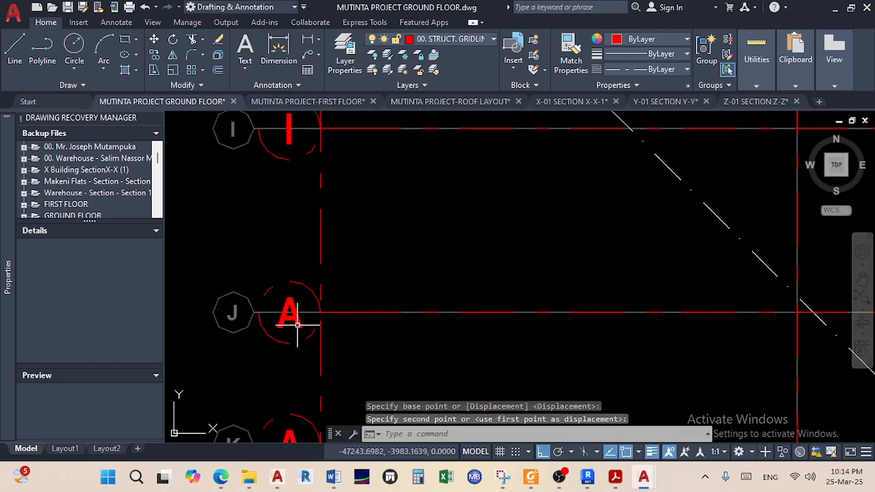
Relabel the bubbles at grids J, K and L from A to J, K and L
double_click(299, 321)
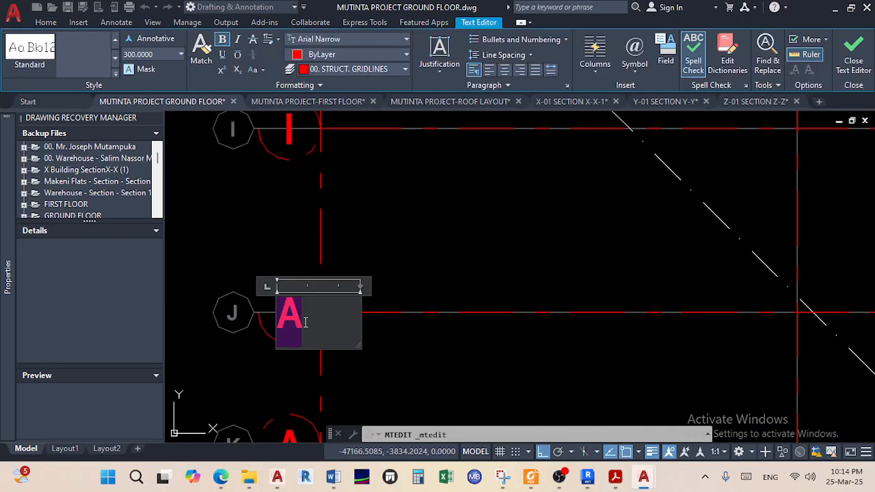
left_click(420, 284)
middle_click_drag(345, 358, 305, 252)
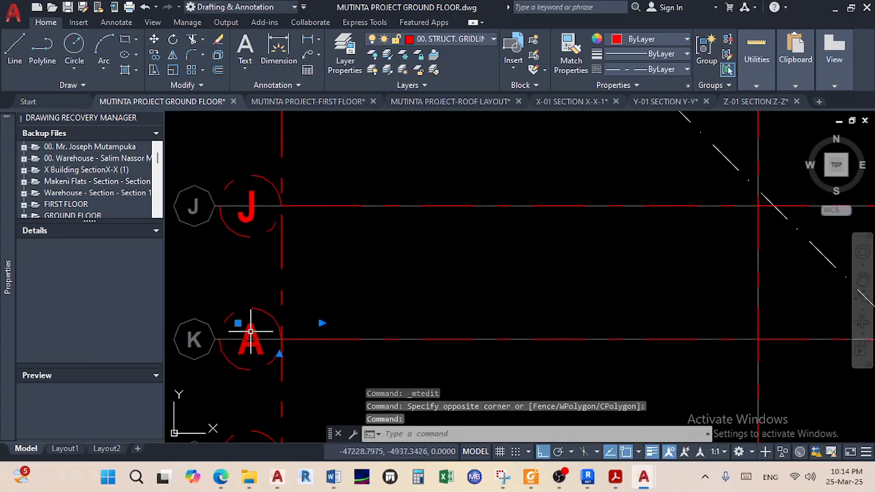
double_click(253, 333)
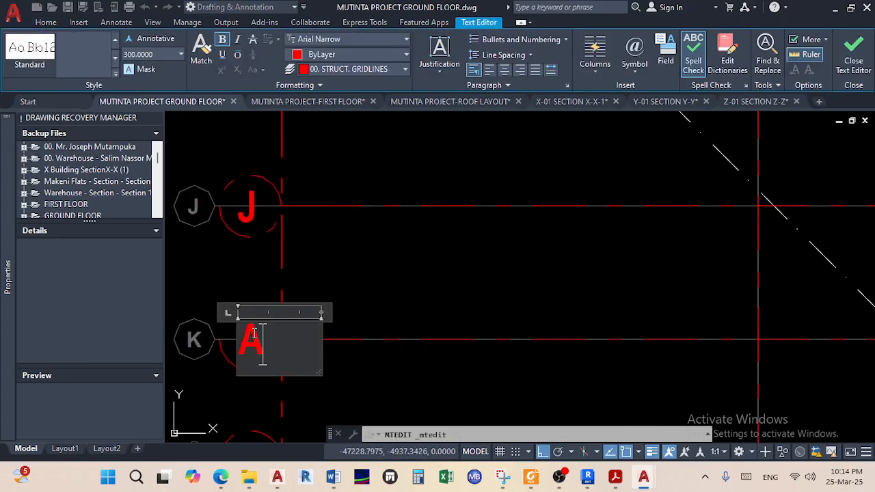
type("K")
left_click(334, 321)
scroll(342, 225, "down", 3)
scroll(277, 337, "up", 3)
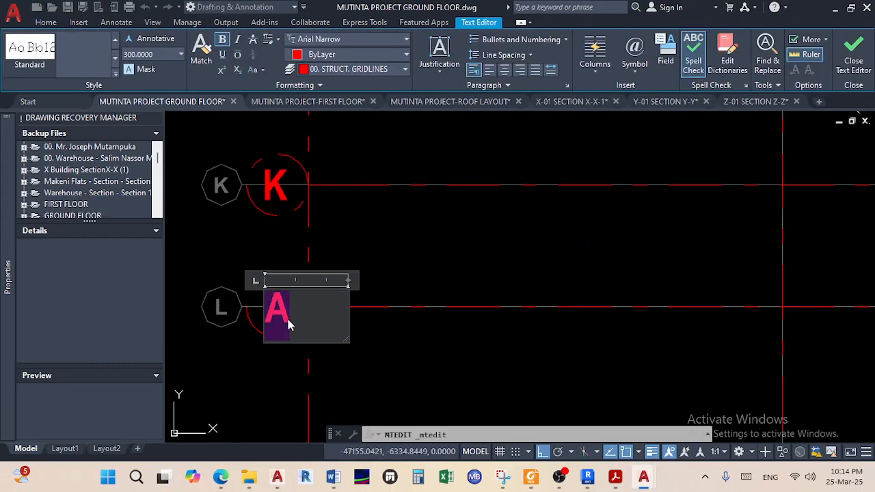
left_click(398, 257)
Move the L label so it sits centred in its bubble
scroll(371, 291, "down", 2)
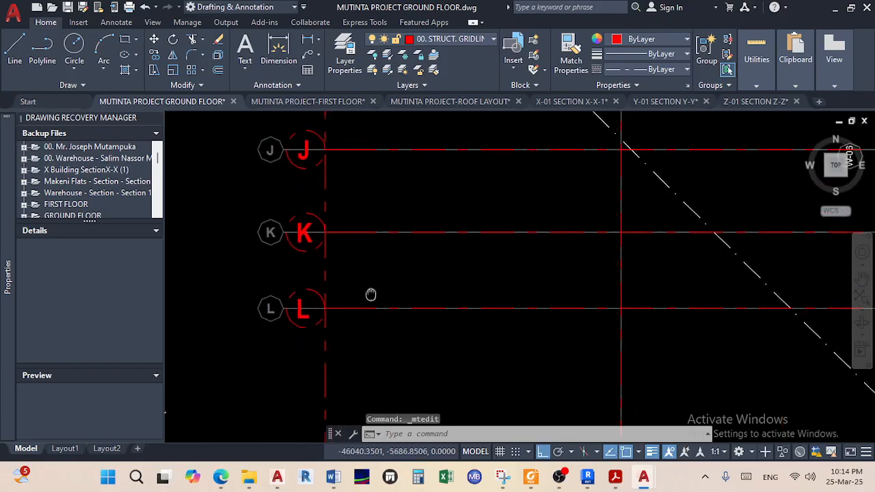
scroll(273, 338, "up", 4)
left_click(287, 351)
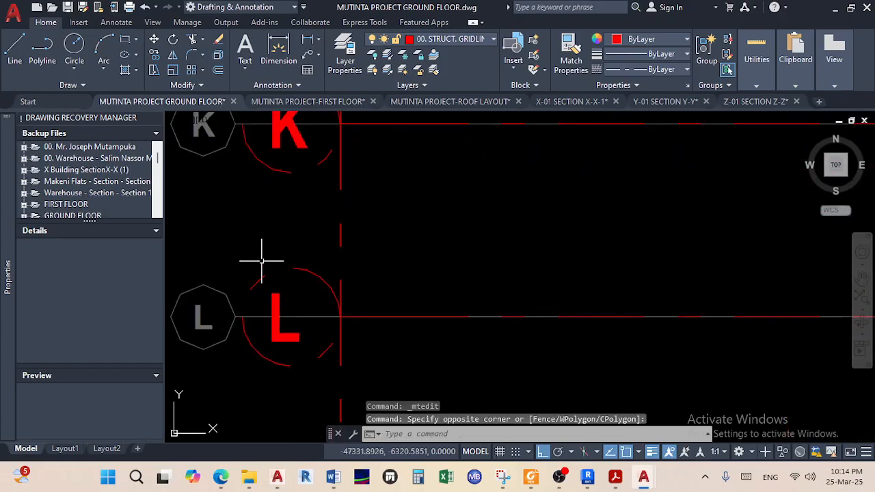
left_click(286, 337)
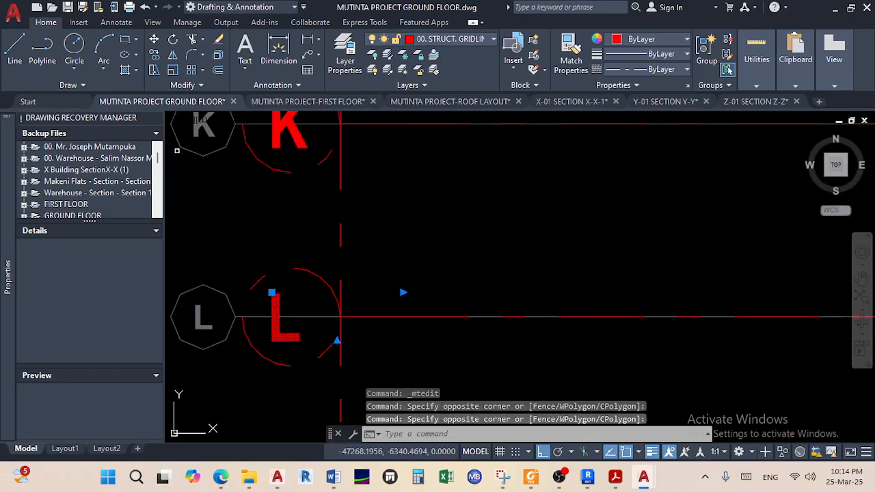
left_click(153, 39)
scroll(283, 330, "up", 2)
left_click(279, 331)
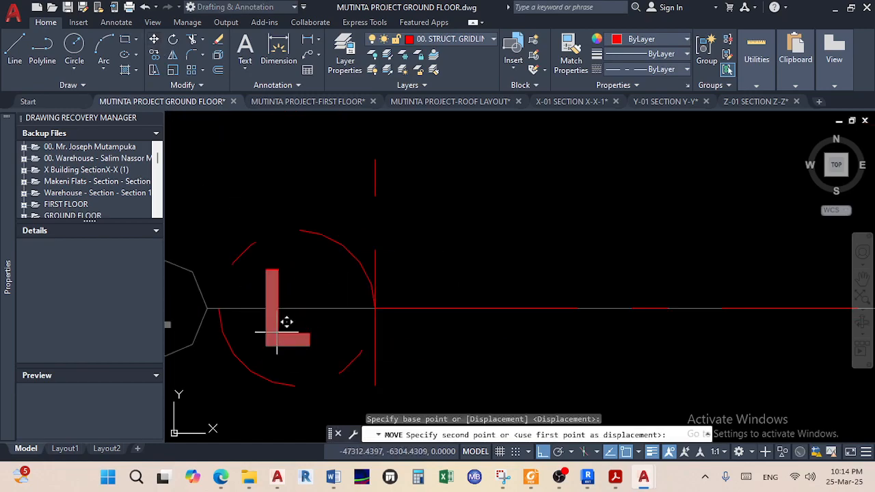
left_click(308, 323)
Open the lower copied bubble's A label for editing
scroll(288, 294, "down", 5)
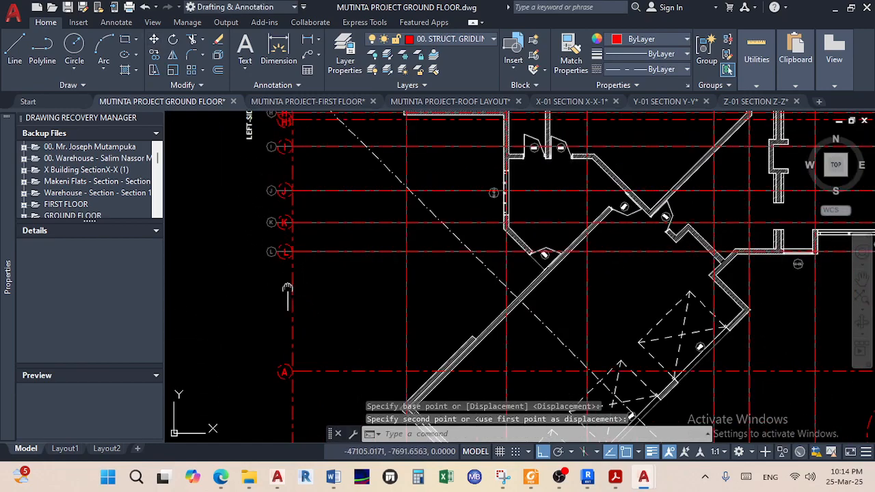
scroll(263, 319, "up", 4)
left_click(281, 318)
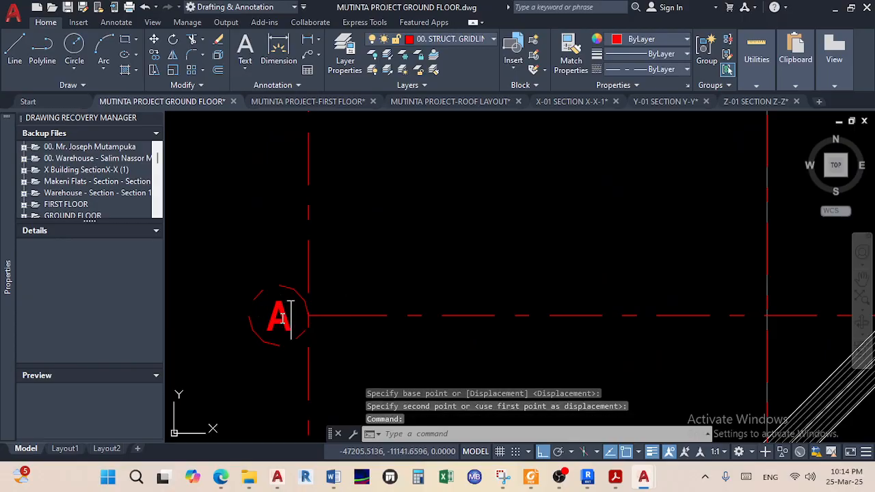
double_click(281, 317)
scroll(232, 383, "down", 3)
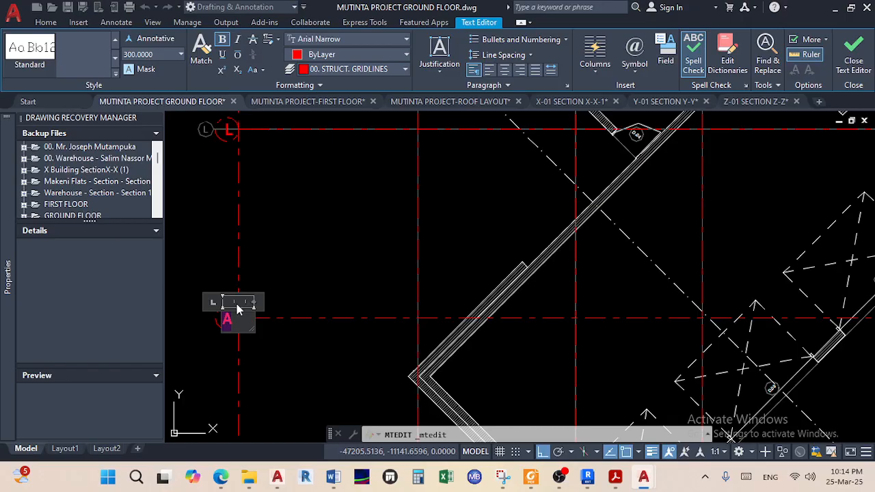
Finish the label edit and nudge the S2 bubble slightly along its gridline
left_click(290, 279)
scroll(291, 277, "down", 4)
scroll(272, 290, "up", 6)
scroll(268, 301, "up", 4)
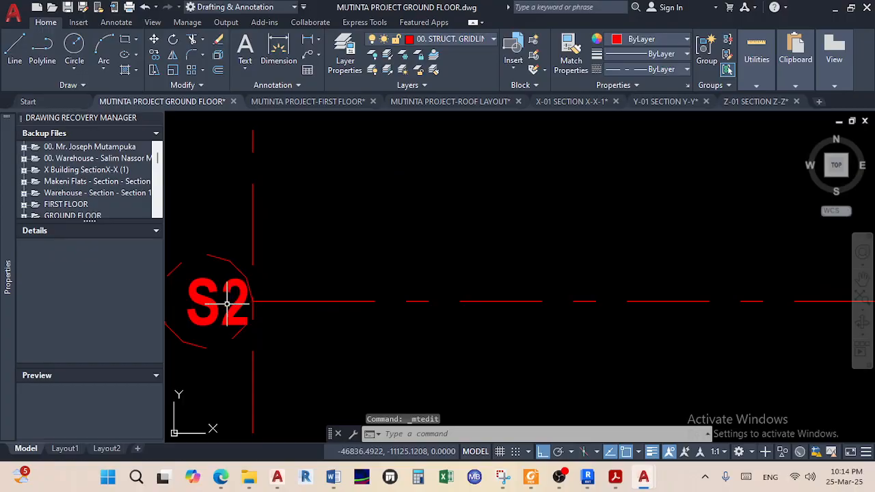
middle_click_drag(202, 292, 289, 301)
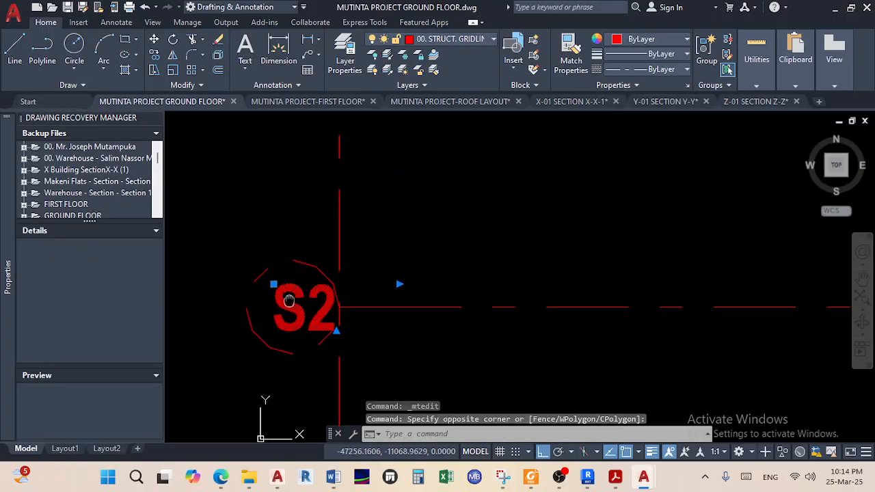
left_click(154, 41)
scroll(301, 307, "up", 3)
left_click(309, 310)
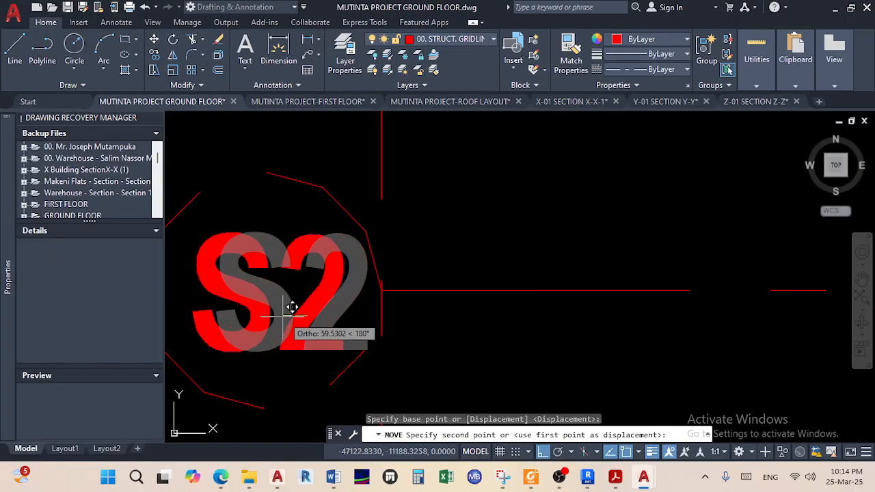
left_click(283, 317)
Copy the S2 bubble from the grid intersection to the upper gridline's left end
scroll(282, 317, "down", 6)
scroll(295, 225, "down", 5)
middle_click_drag(294, 224, 309, 488)
middle_click_drag(282, 249, 254, 404)
scroll(273, 342, "up", 2)
scroll(291, 355, "down", 6)
scroll(301, 339, "up", 6)
scroll(301, 339, "up", 2)
left_click(294, 352)
left_click(252, 252)
left_click(156, 56)
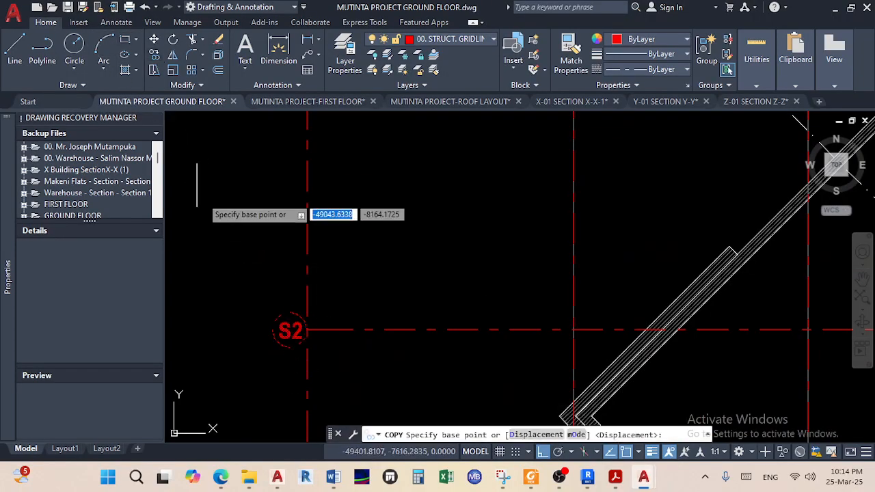
left_click(308, 330)
scroll(311, 200, "down", 10)
middle_click_drag(316, 200, 333, 463)
scroll(325, 365, "up", 10)
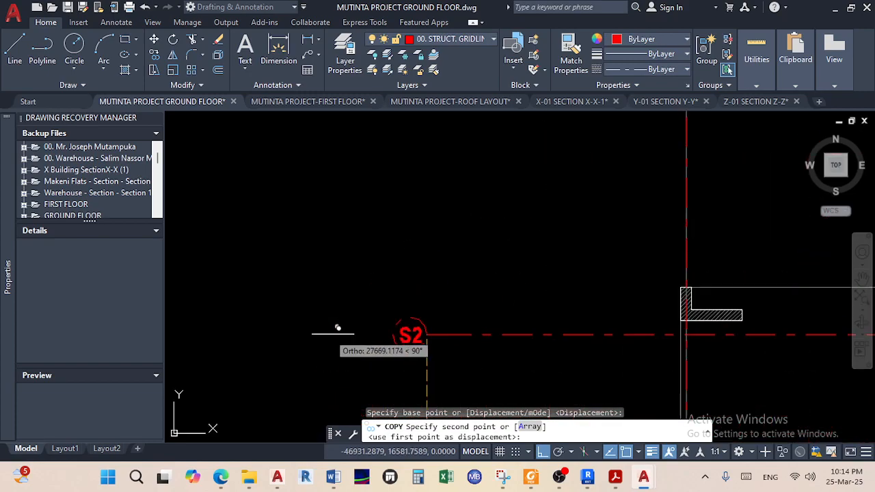
left_click(427, 335)
middle_click_drag(420, 353, 313, 327)
right_click(299, 333)
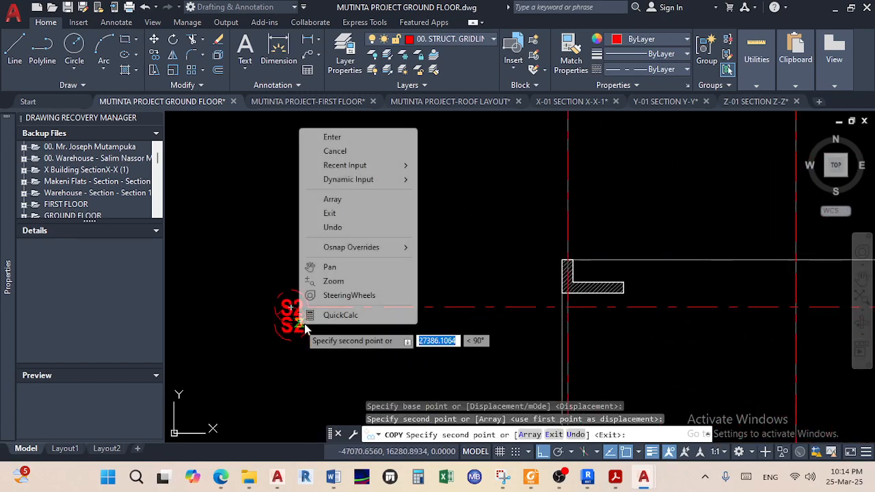
left_click(341, 136)
Relabel the copied bubble from S2 to S1
scroll(294, 313, "up", 1)
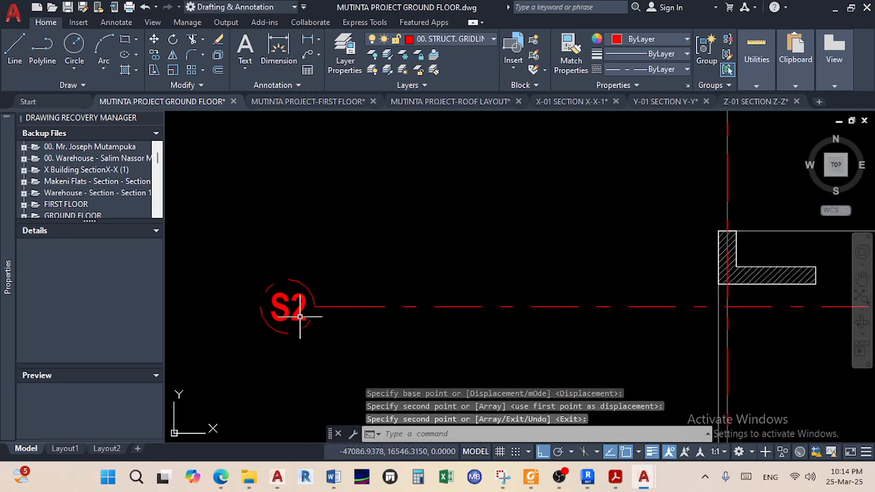
double_click(303, 311)
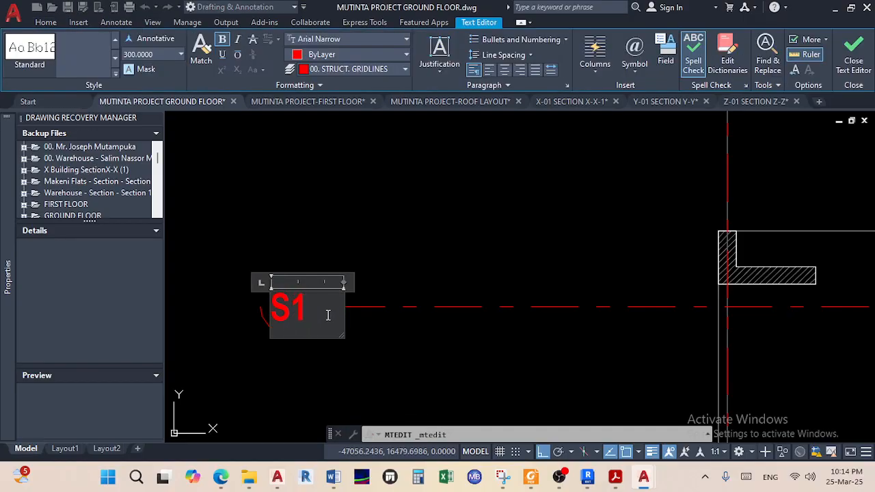
left_click(382, 335)
scroll(359, 293, "down", 8)
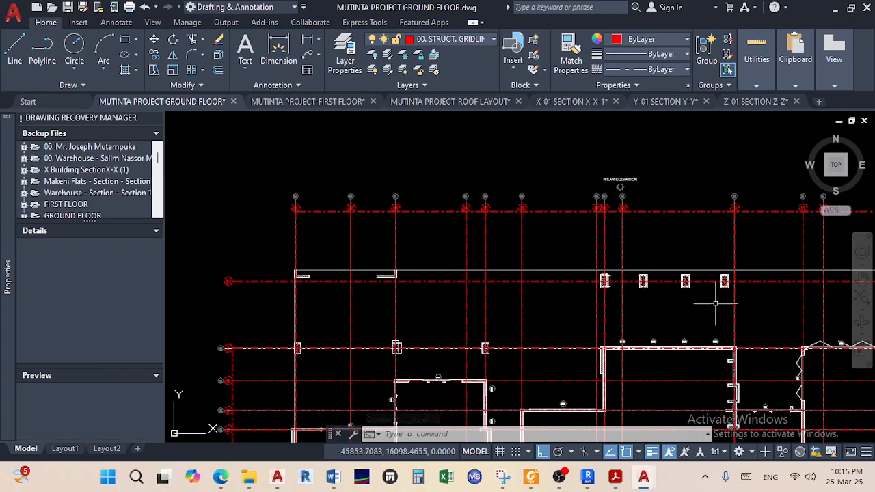
Erase the stray short line near the left gridlines
middle_click_drag(710, 304, 641, 295)
scroll(591, 305, "up", 4)
scroll(588, 305, "down", 6)
middle_click_drag(572, 316, 619, 288)
scroll(380, 304, "up", 2)
scroll(377, 267, "up", 2)
middle_click_drag(367, 325, 331, 258)
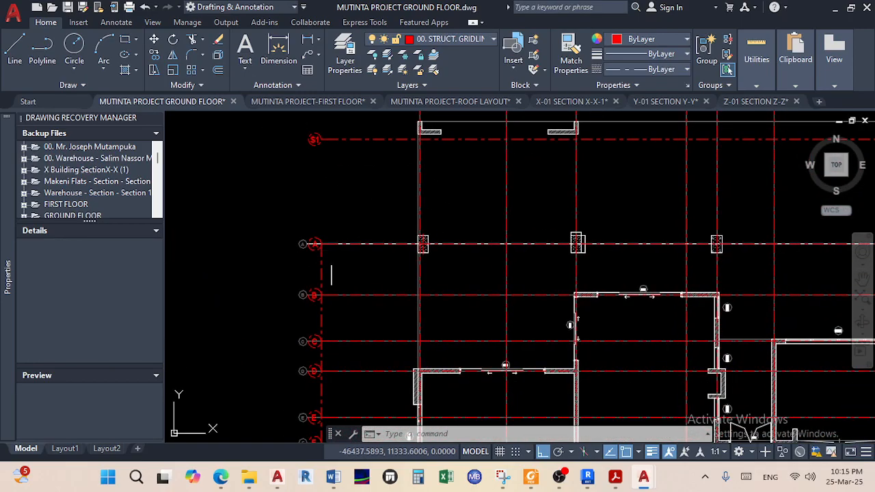
left_click(312, 244)
key("Delete")
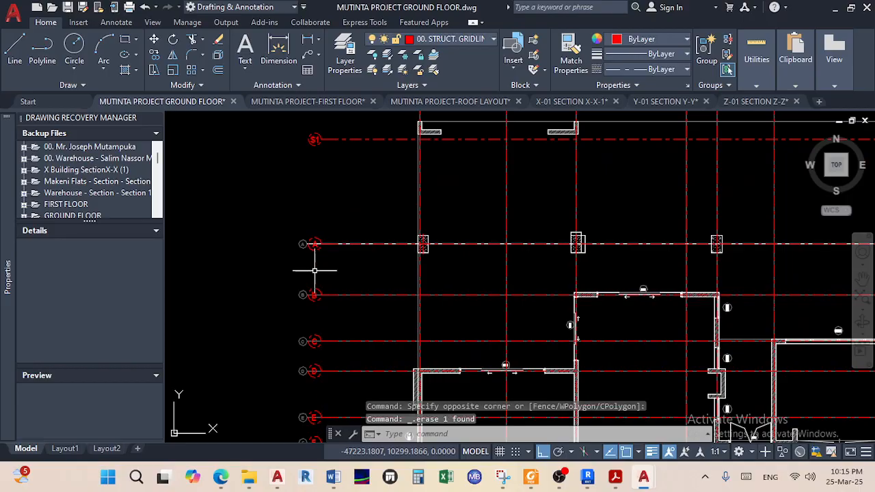
Erase the extra vertical red gridline from the plan
scroll(347, 292, "down", 3)
scroll(335, 315, "up", 6)
middle_click_drag(312, 348, 292, 330)
scroll(425, 307, "down", 5)
scroll(511, 325, "up", 6)
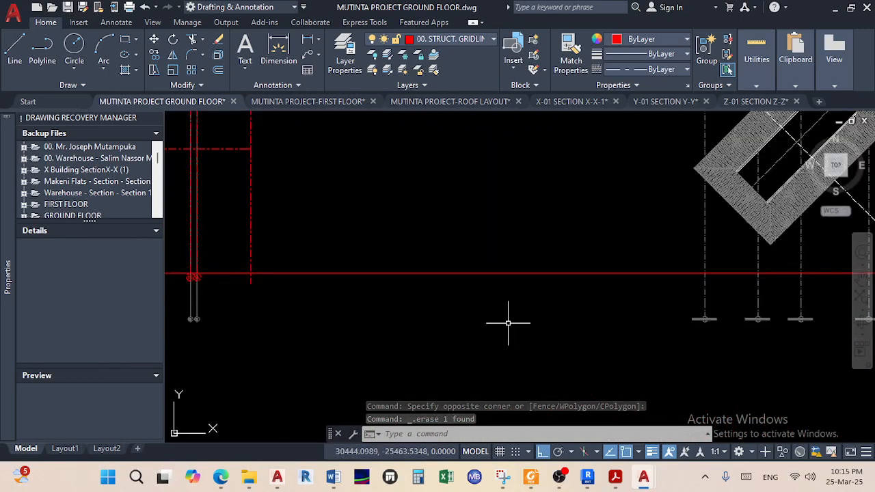
middle_click_drag(373, 290, 534, 333)
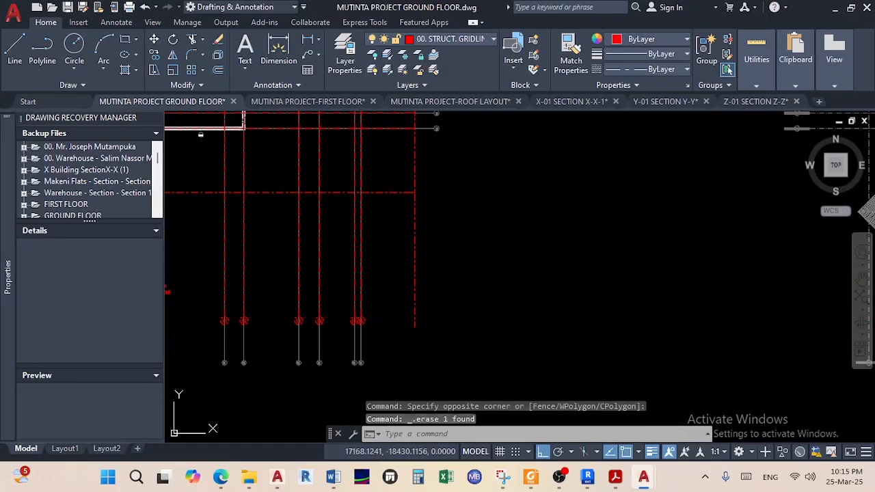
scroll(508, 287, "down", 5)
mouse_move(576, 256)
middle_mouse_down()
mouse_move(529, 314)
mouse_move(526, 367)
middle_mouse_up()
scroll(503, 343, "up", 4)
left_click(476, 331)
left_click(434, 299)
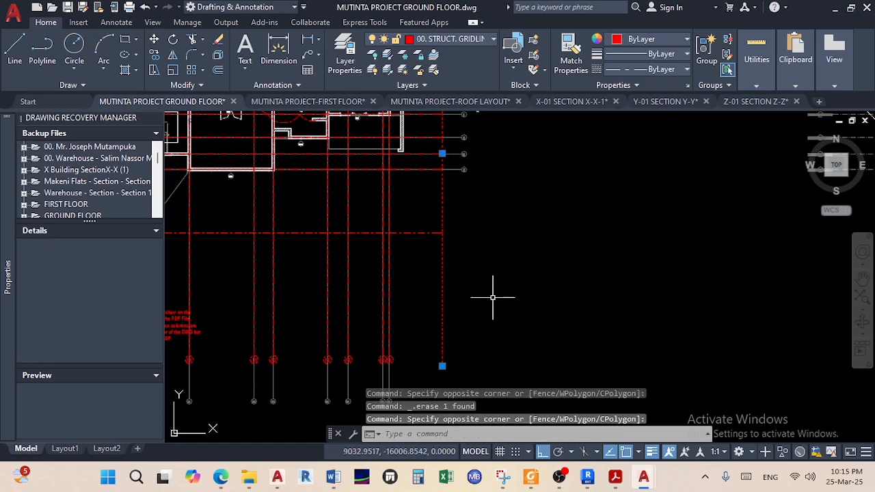
key("Delete")
scroll(492, 298, "down", 4)
middle_click_drag(492, 298, 557, 355)
middle_click_drag(577, 271, 567, 308)
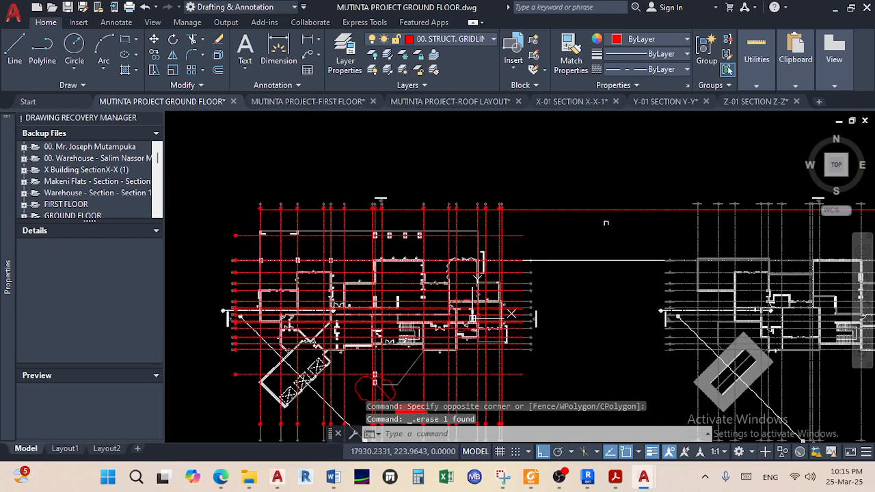
scroll(595, 273, "up", 5)
scroll(556, 256, "down", 4)
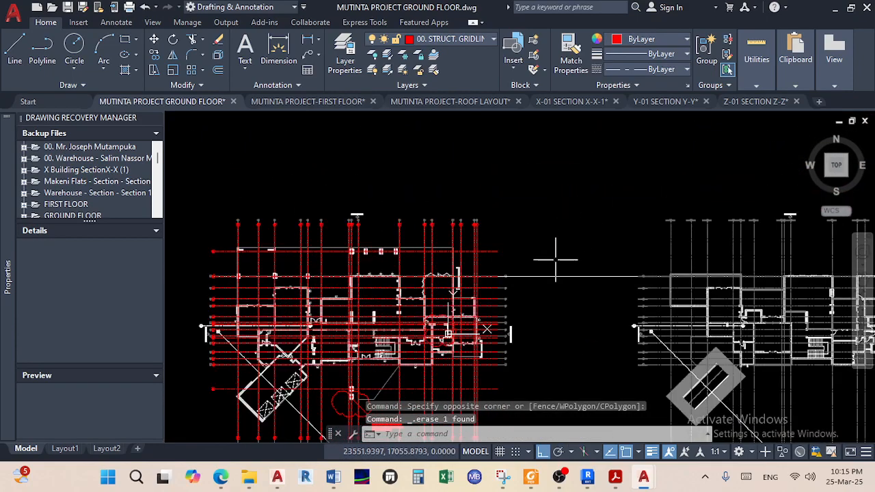
middle_click_drag(493, 287, 531, 219)
scroll(245, 295, "up", 2)
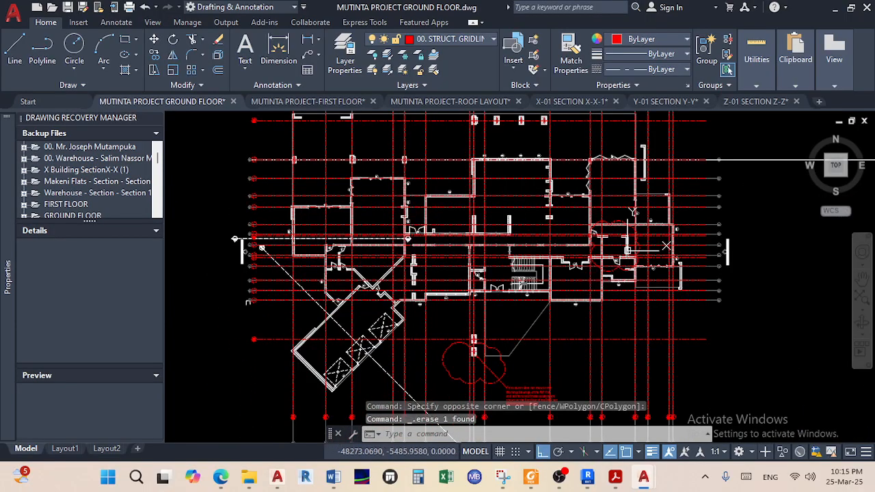
scroll(253, 308, "up", 5)
Window-select the grid bubbles S2, L, K, J and I
left_click(282, 340)
left_click(271, 281)
scroll(267, 265, "down", 2)
middle_click_drag(269, 266, 255, 447)
scroll(253, 355, "up", 4)
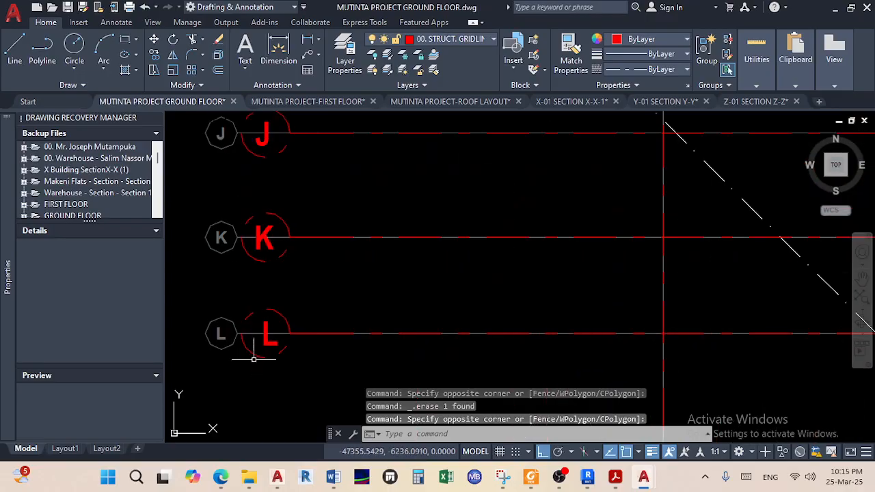
scroll(287, 375, "up", 4)
left_click(282, 361)
left_click(246, 298)
scroll(246, 299, "down", 2)
middle_click_drag(246, 299, 271, 425)
scroll(277, 311, "up", 2)
left_click(257, 253)
scroll(256, 250, "down", 2)
middle_click_drag(255, 253, 242, 444)
left_click(230, 274)
scroll(232, 276, "down", 2)
middle_click_drag(237, 279, 269, 410)
scroll(281, 336, "up", 2)
left_click(265, 331)
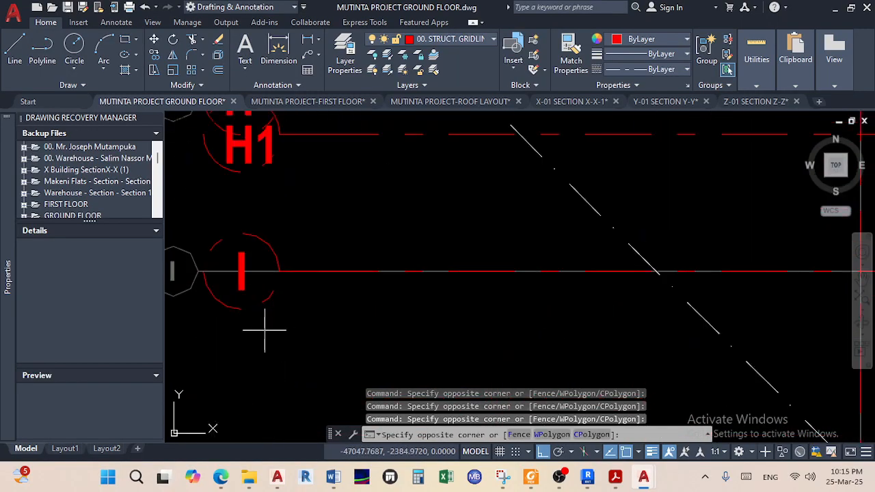
left_click(229, 289)
Add bubbles H, H1, G, F, F1, E and D to the selection
middle_click_drag(265, 220, 255, 329)
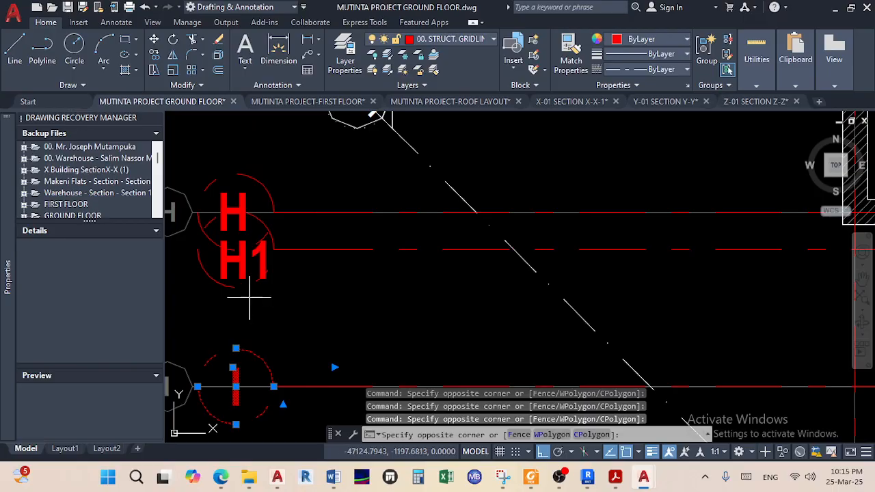
left_click(249, 297)
left_click(208, 225)
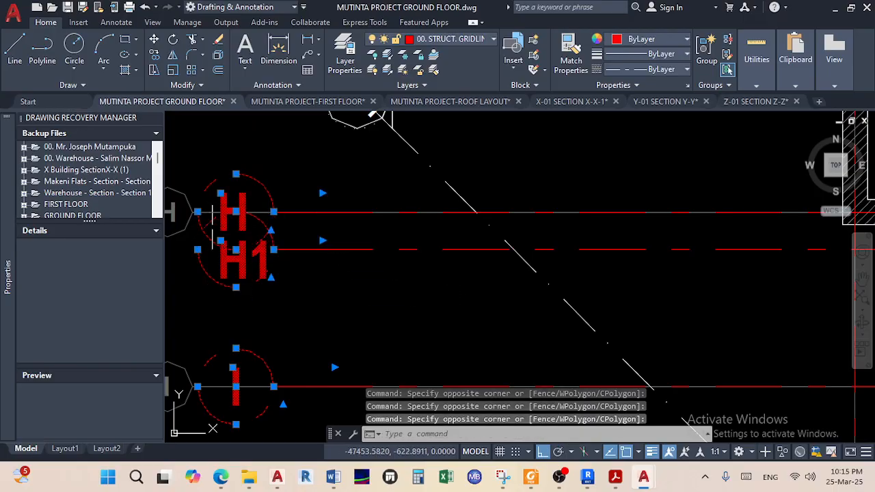
scroll(240, 252, "down", 4)
middle_click_drag(258, 201, 257, 371)
scroll(231, 374, "up", 4)
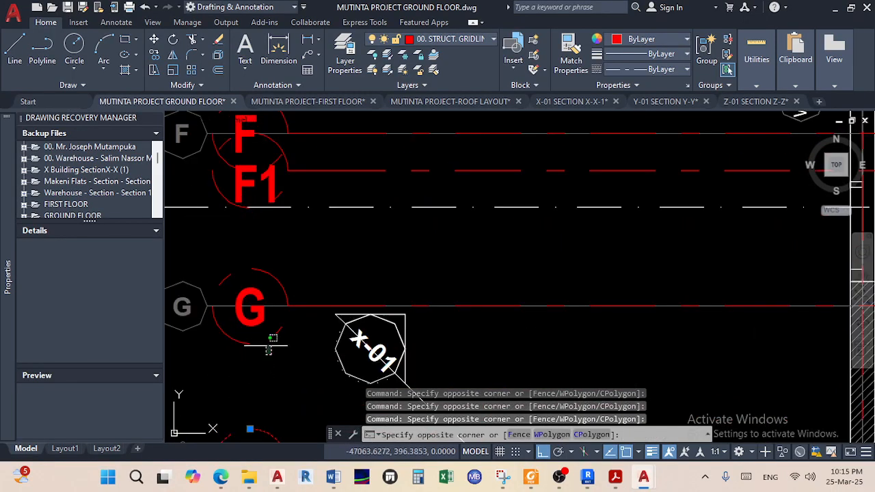
left_click(246, 332)
middle_click_drag(248, 209, 240, 283)
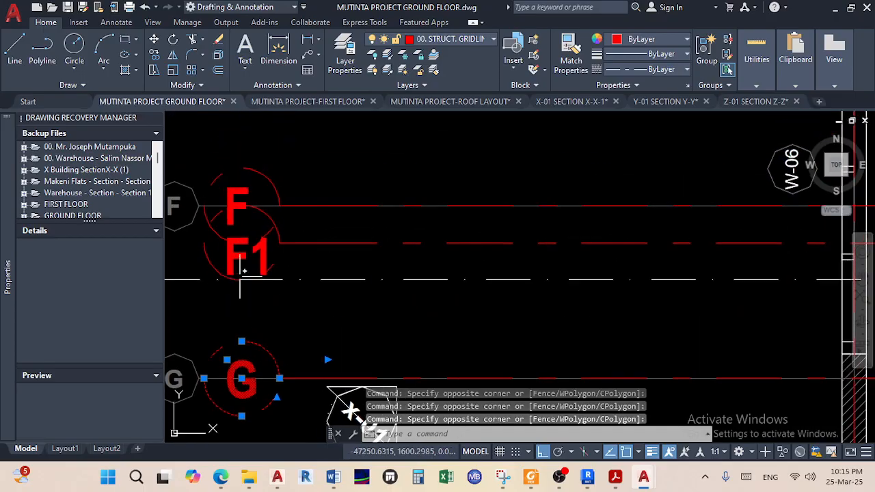
scroll(240, 283, "up", 3)
left_click(292, 267)
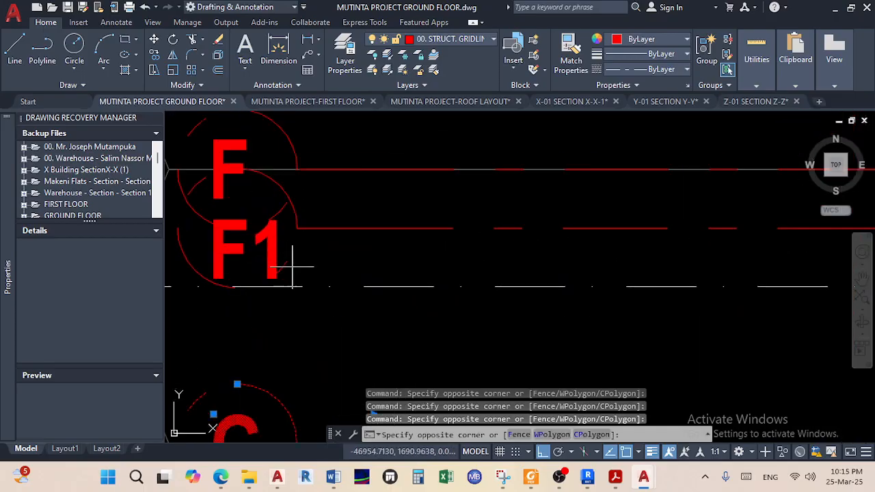
left_click(205, 185)
scroll(218, 193, "down", 4)
middle_click_drag(217, 194, 213, 382)
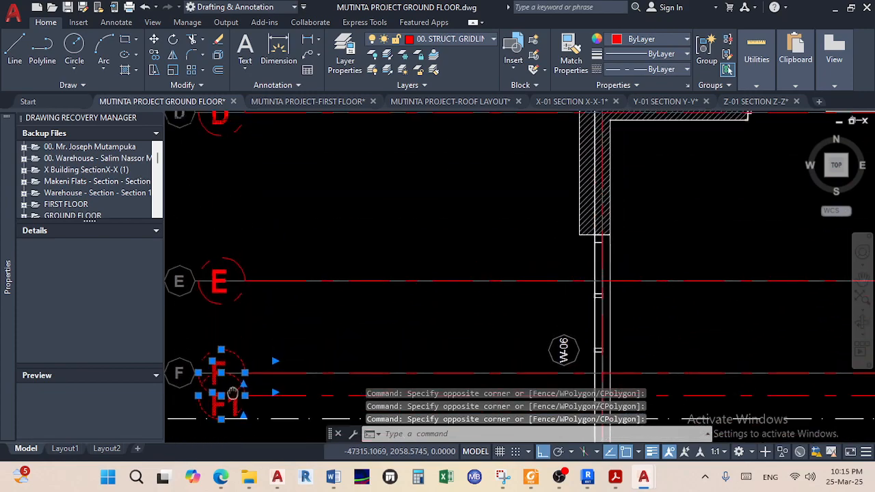
scroll(199, 286, "up", 2)
left_click(247, 335)
left_click(219, 296)
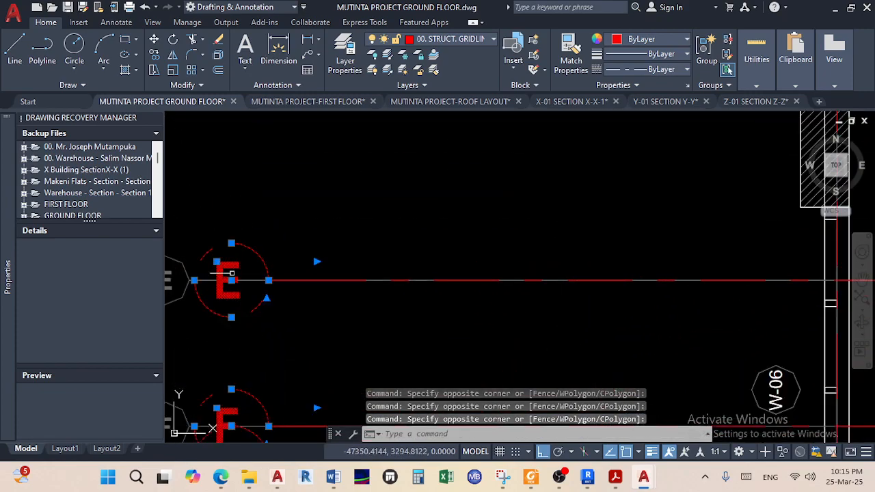
scroll(225, 301, "down", 4)
scroll(221, 295, "up", 4)
left_click(281, 345)
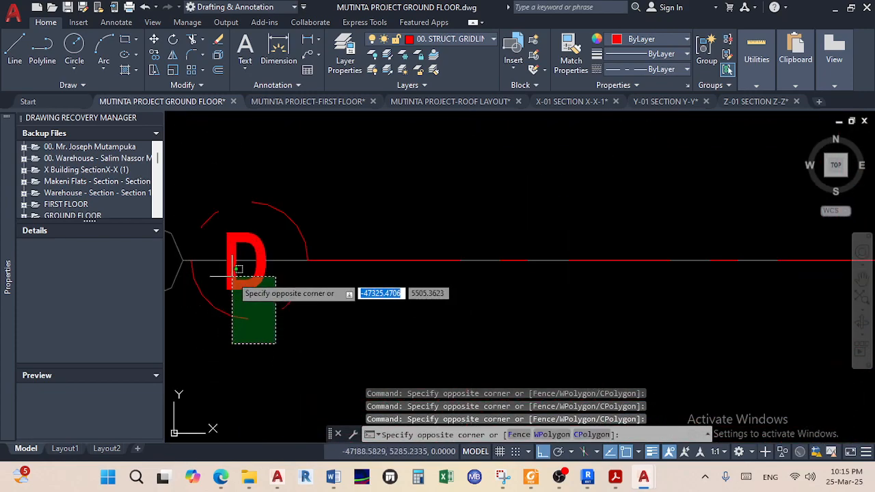
left_click(233, 288)
Add bubbles C, B, A and S1 to the selection
scroll(236, 270, "down", 3)
scroll(244, 297, "up", 3)
left_click(255, 256)
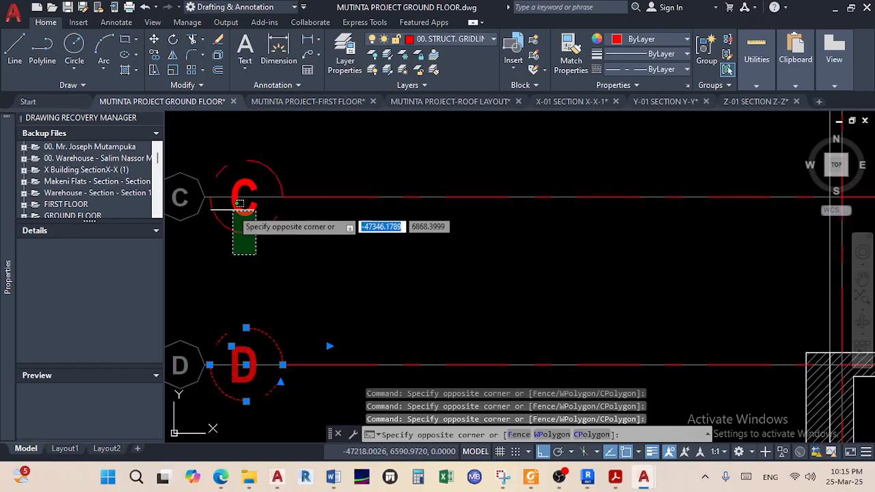
left_click(232, 208)
scroll(235, 210, "down", 2)
middle_click_drag(252, 190, 255, 355)
scroll(259, 237, "up", 4)
left_click(252, 250)
left_click(215, 196)
scroll(225, 201, "down", 3)
middle_click_drag(225, 201, 248, 452)
scroll(228, 301, "up", 3)
left_click(247, 304)
left_click(210, 260)
scroll(237, 316, "down", 3)
scroll(250, 244, "up", 4)
left_click(252, 260)
left_click(225, 197)
scroll(220, 314, "down", 3)
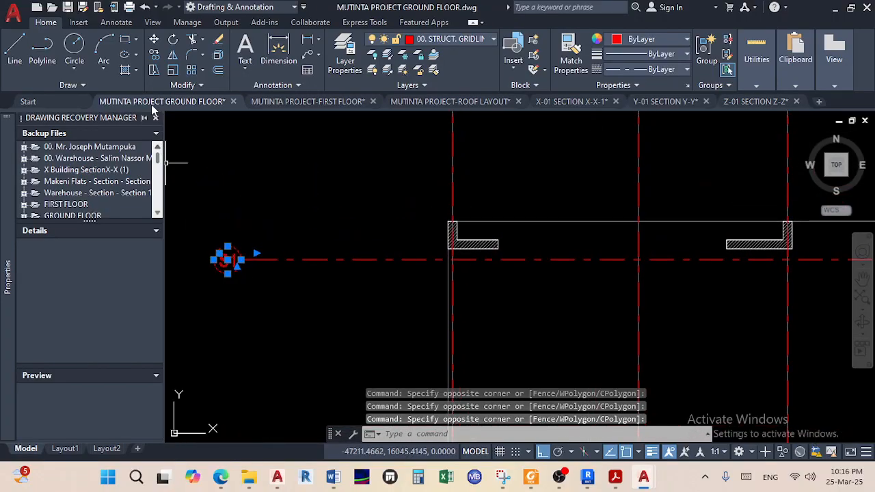
Copy the selected bubbles from the S1 bubble centre to the gridlines' right ends
left_click(153, 54)
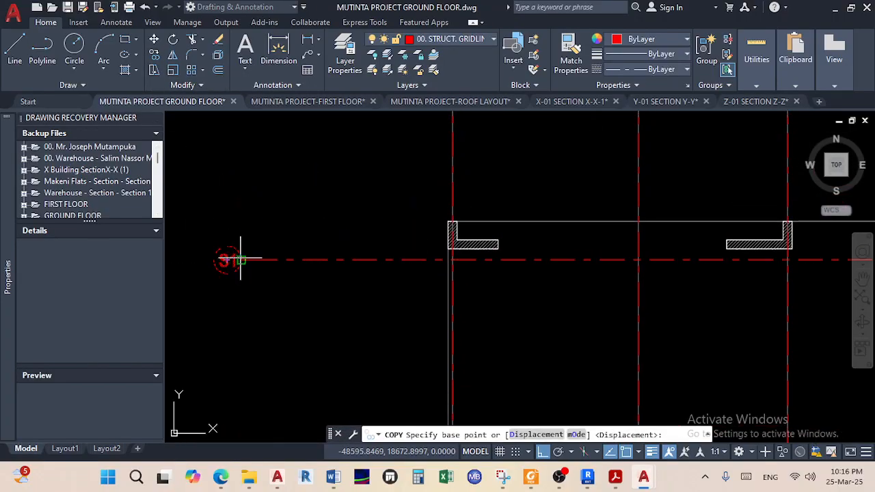
scroll(217, 260, "up", 3)
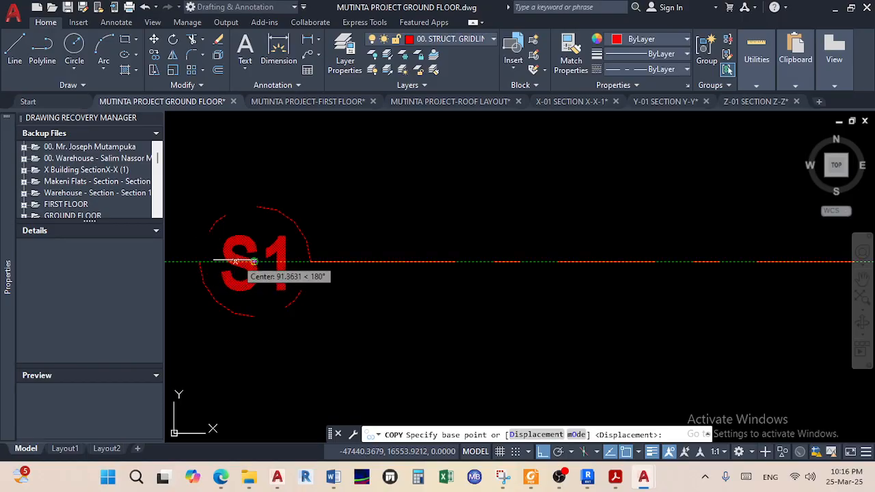
left_click(207, 261)
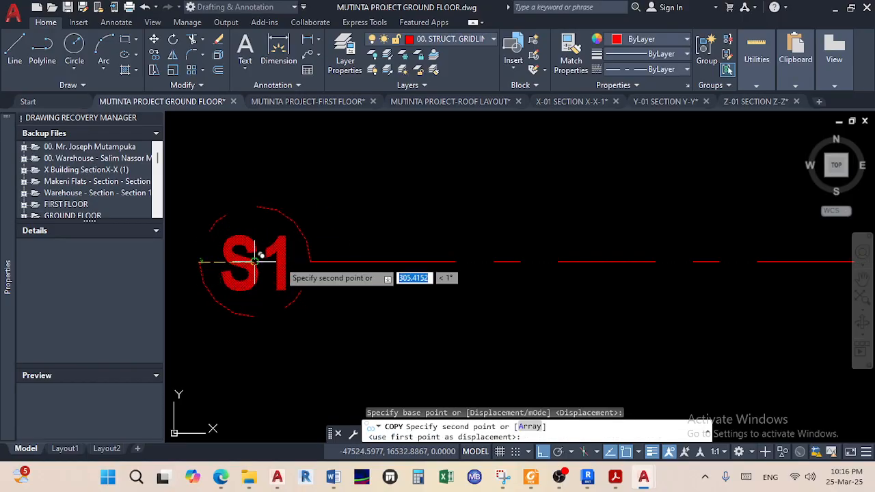
scroll(305, 261, "down", 5)
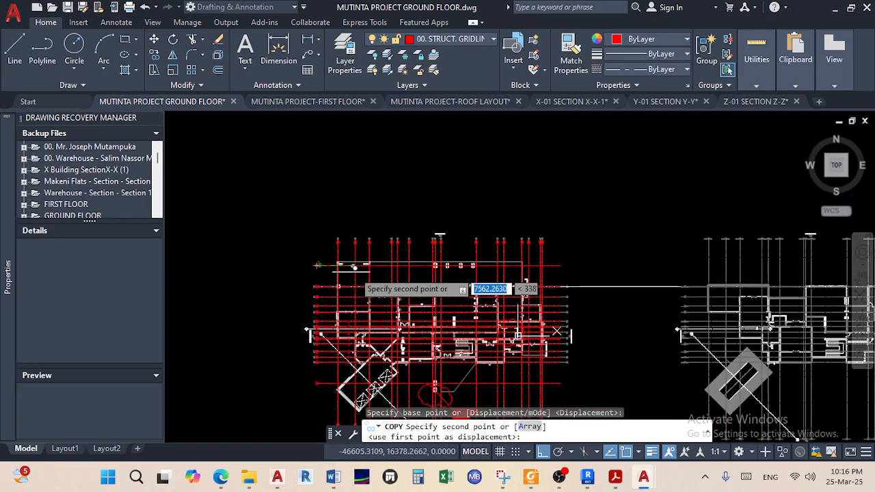
scroll(547, 263, "up", 8)
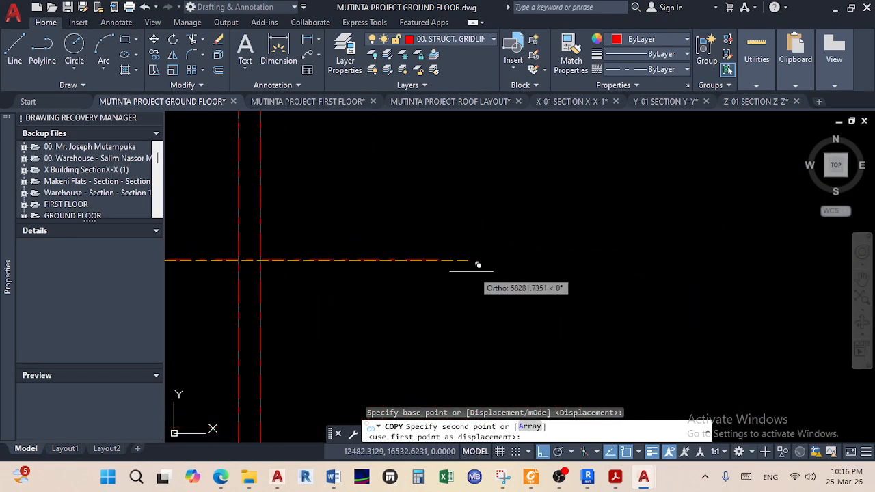
left_click(441, 259)
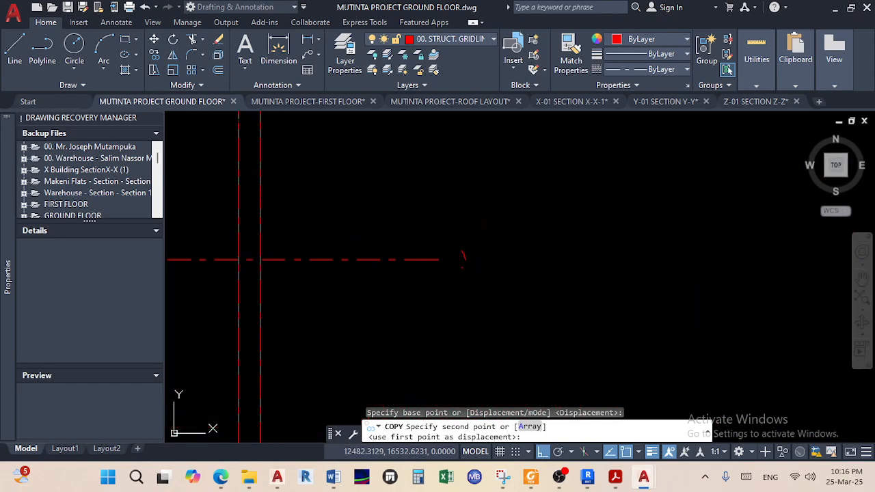
right_click(516, 276)
left_click(546, 285)
scroll(515, 267, "down", 8)
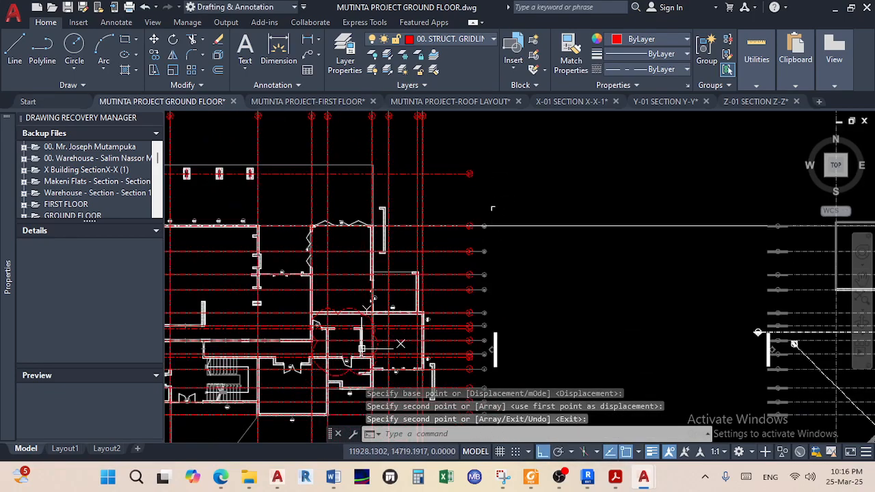
middle_click_drag(522, 279, 526, 224)
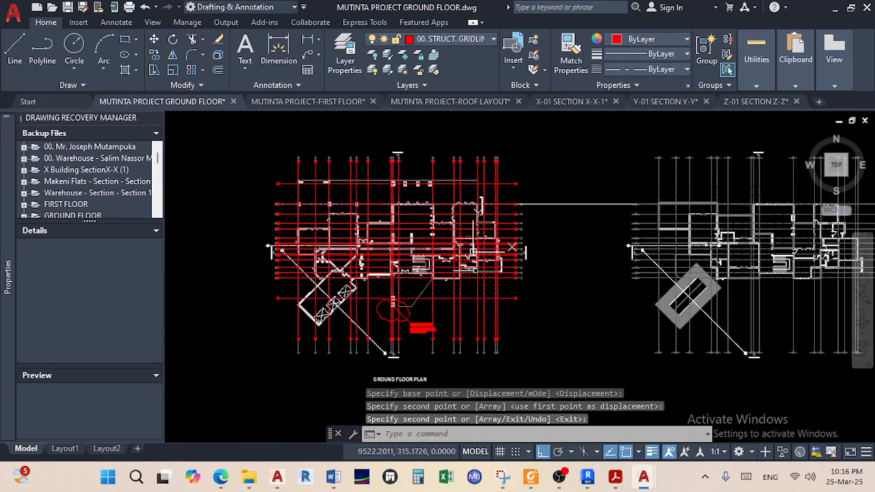
scroll(512, 247, "up", 3)
scroll(499, 257, "up", 2)
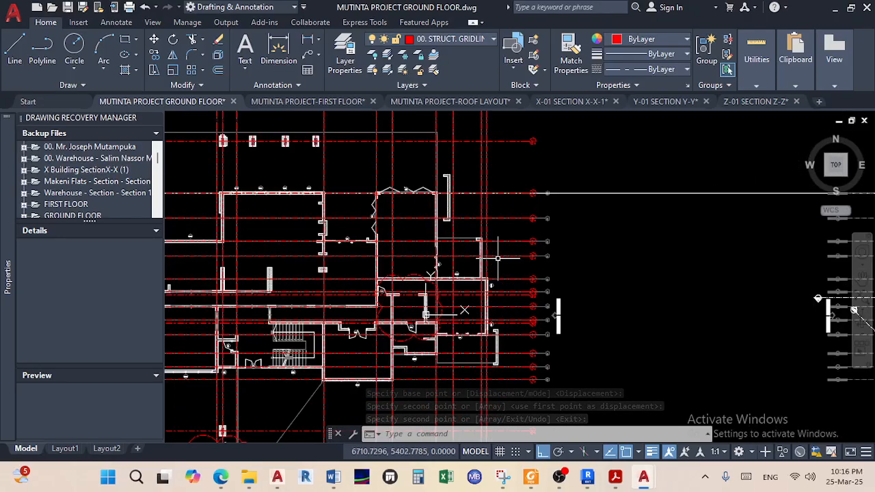
scroll(516, 247, "down", 2)
middle_click_drag(503, 257, 522, 267)
middle_click_drag(399, 215, 465, 246)
scroll(400, 198, "up", 2)
scroll(399, 199, "up", 6)
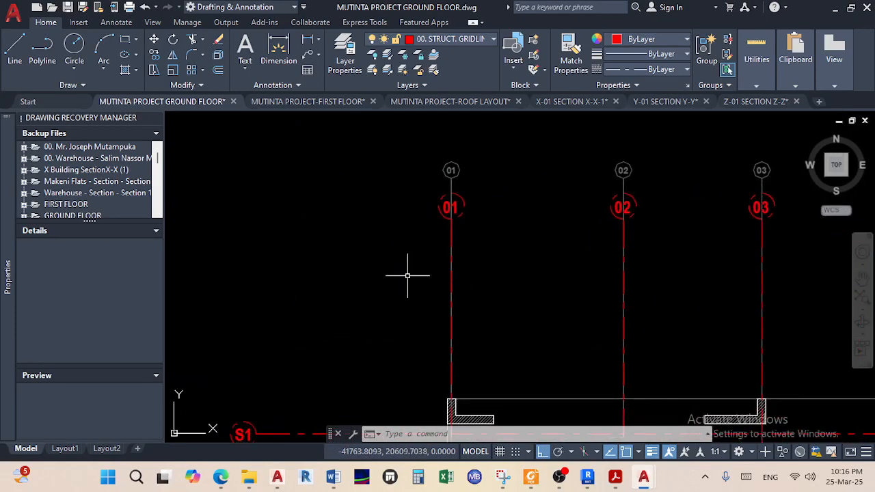
scroll(444, 209, "up", 4)
left_click(433, 262)
left_click(400, 182)
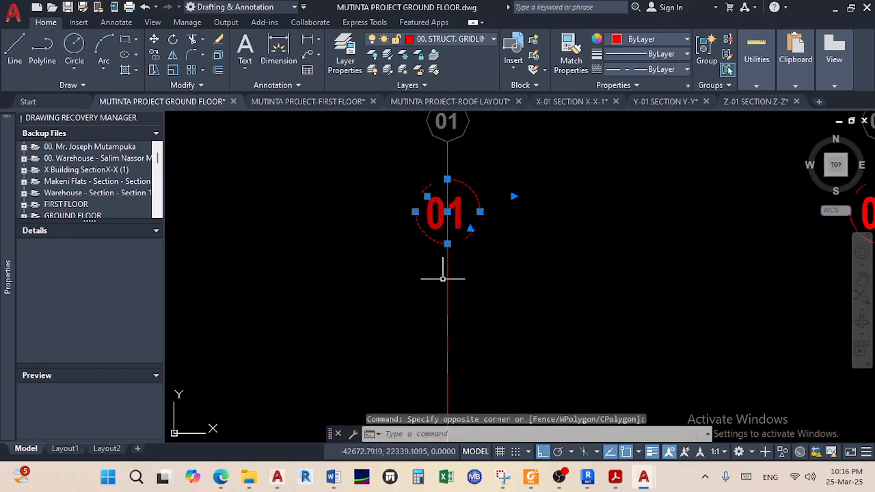
scroll(444, 276, "up", 1)
scroll(410, 246, "down", 8)
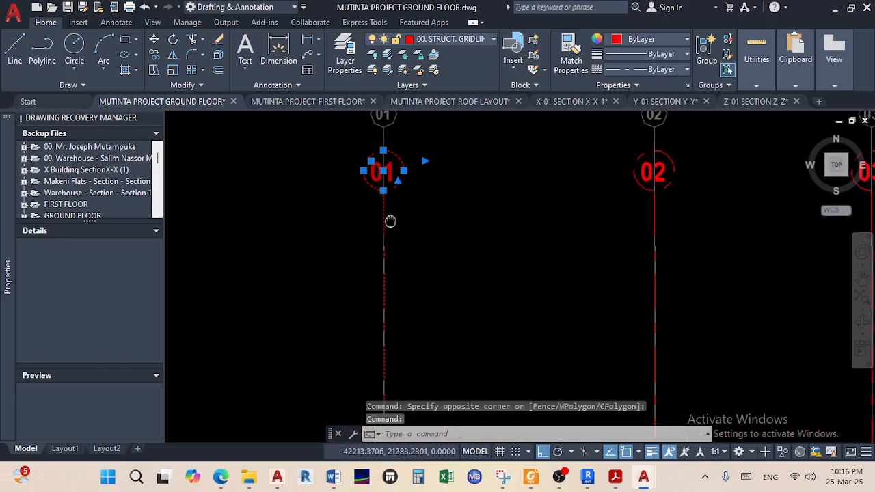
mouse_move(482, 377)
middle_mouse_down()
mouse_move(447, 252)
mouse_move(409, 196)
mouse_move(429, 377)
middle_mouse_up()
scroll(342, 152, "up", 6)
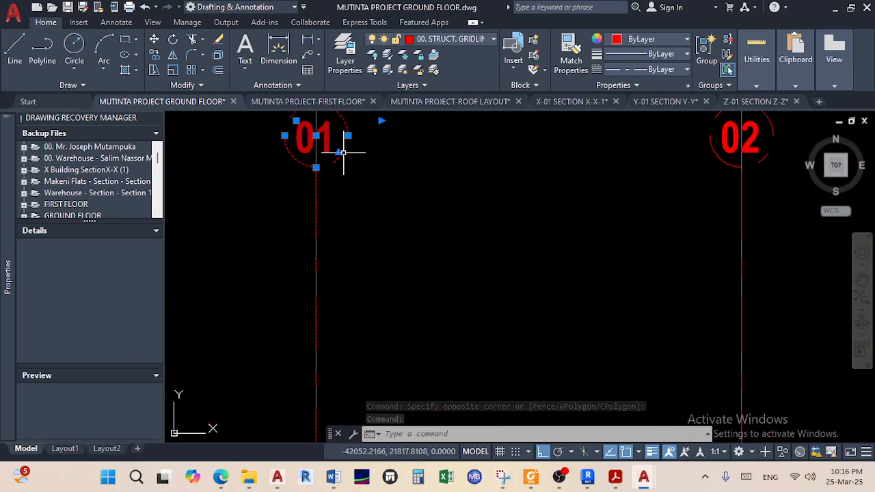
right_click(343, 153)
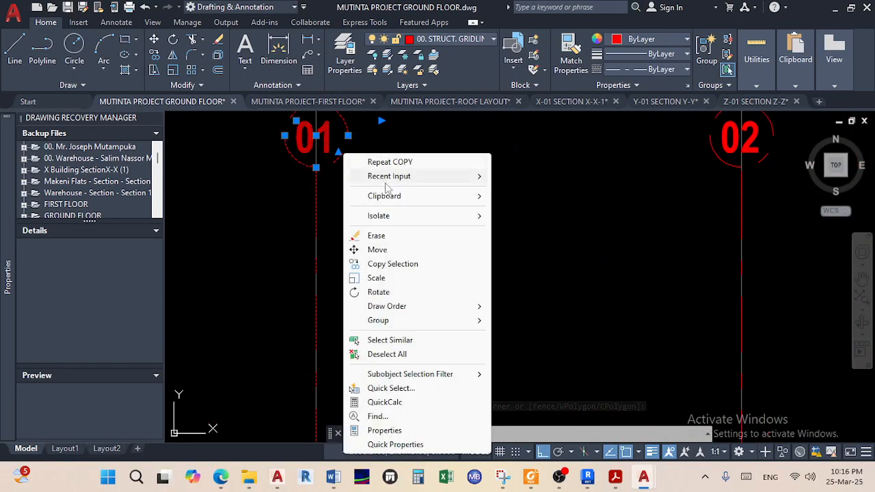
left_click(411, 345)
scroll(403, 328, "down", 6)
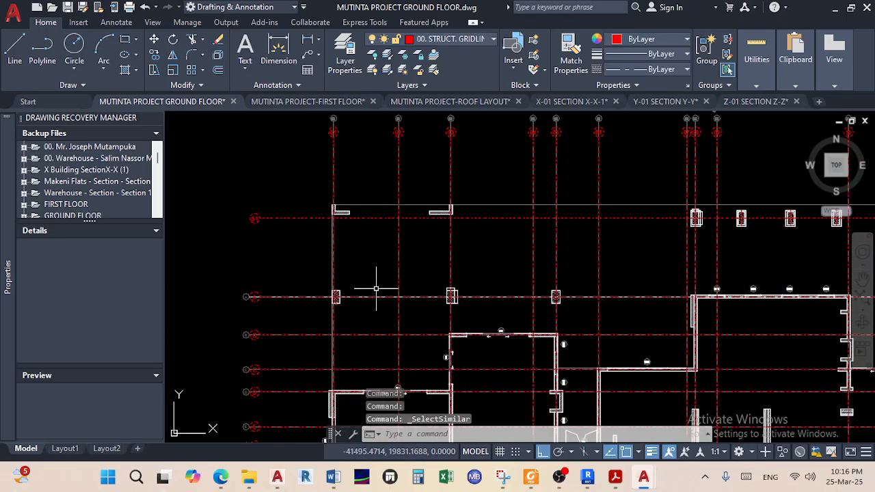
scroll(376, 288, "down", 4)
middle_click_drag(477, 232, 409, 259)
scroll(584, 340, "up", 5)
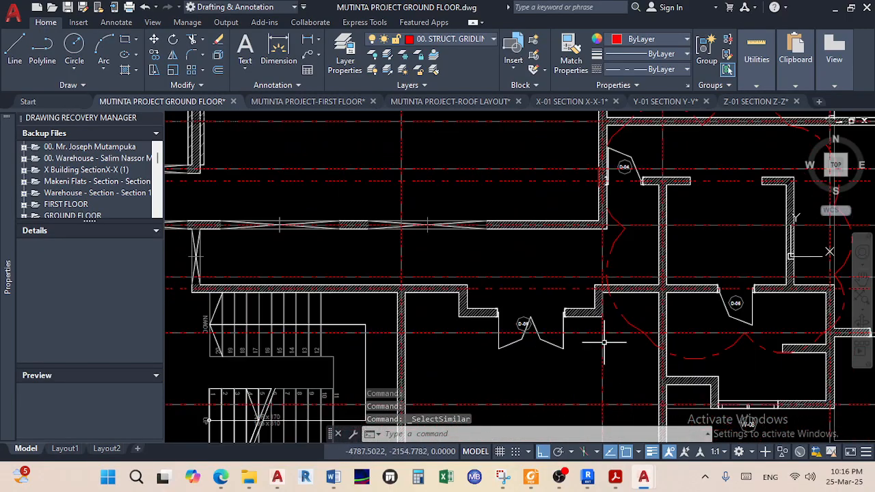
scroll(633, 319, "up", 2)
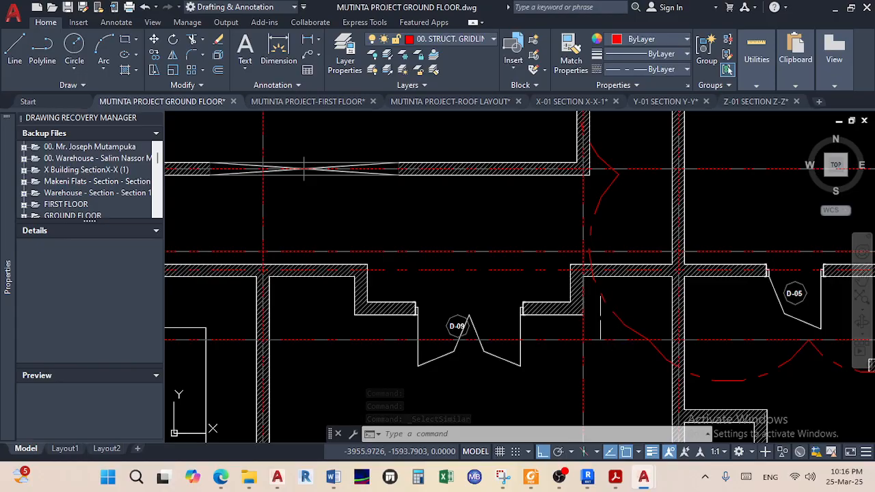
scroll(602, 312, "up", 3)
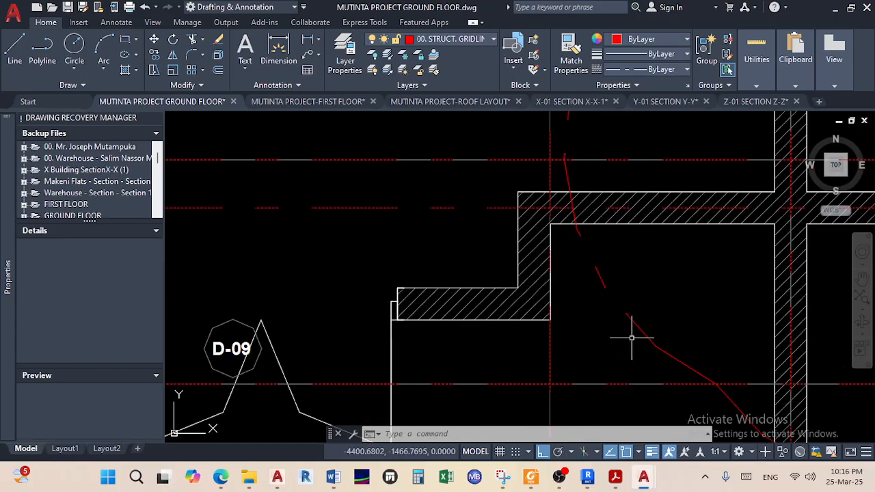
scroll(631, 338, "down", 8)
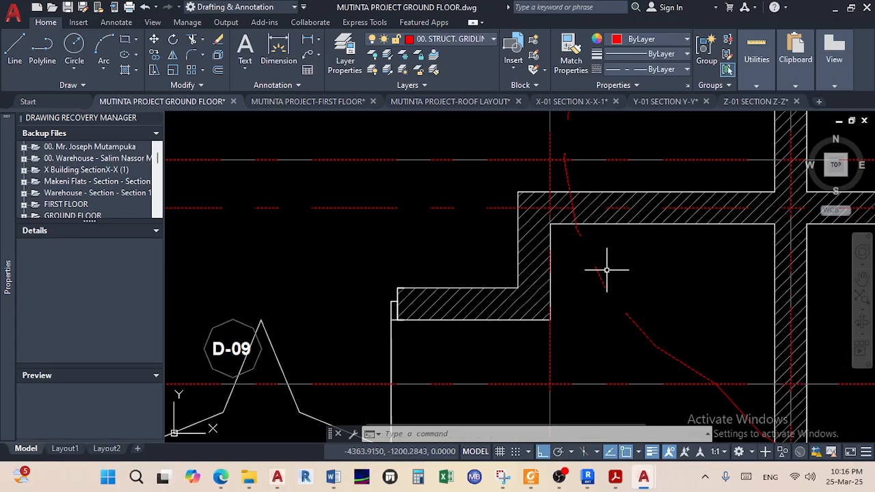
scroll(536, 301, "up", 2)
scroll(536, 301, "down", 3)
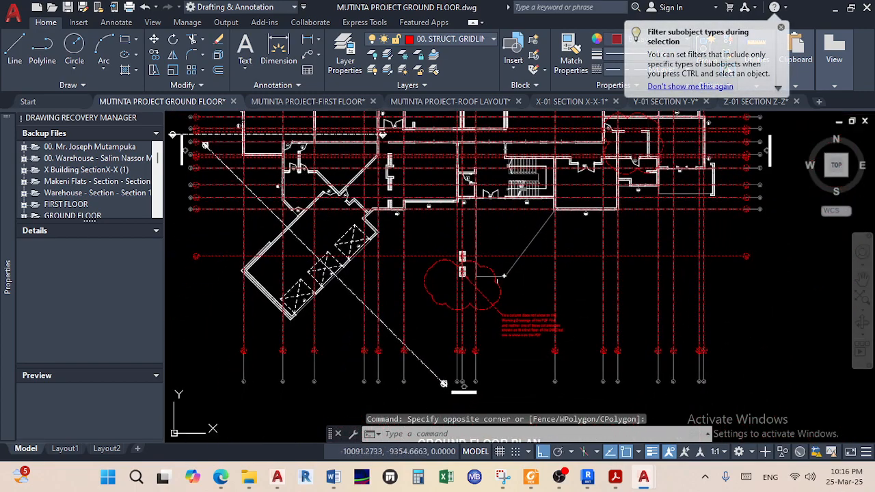
scroll(472, 319, "up", 5)
middle_click_drag(564, 376, 560, 280)
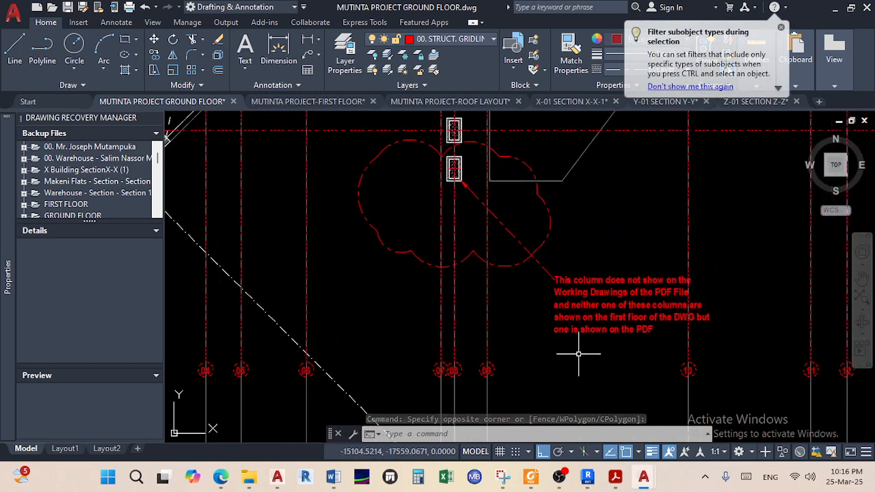
left_click(522, 216)
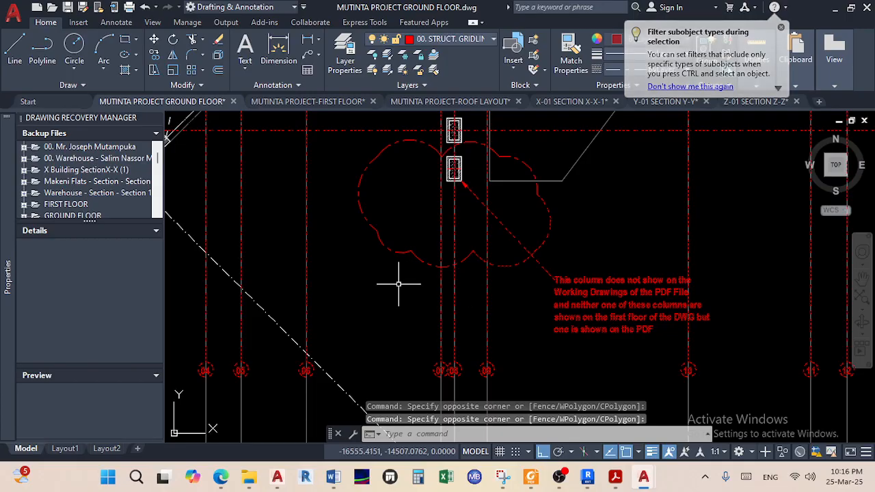
left_click(507, 302)
left_click(365, 206)
left_click(396, 267)
left_click(358, 151)
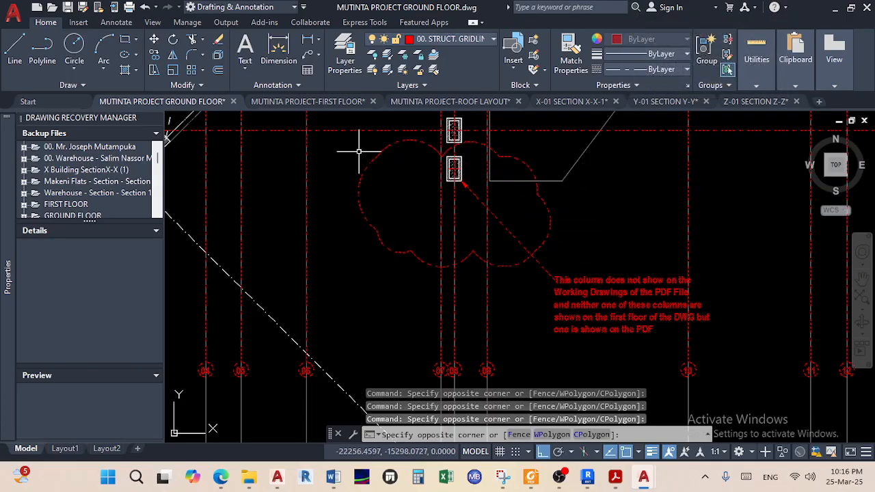
scroll(416, 197, "down", 4)
middle_click_drag(415, 197, 505, 296)
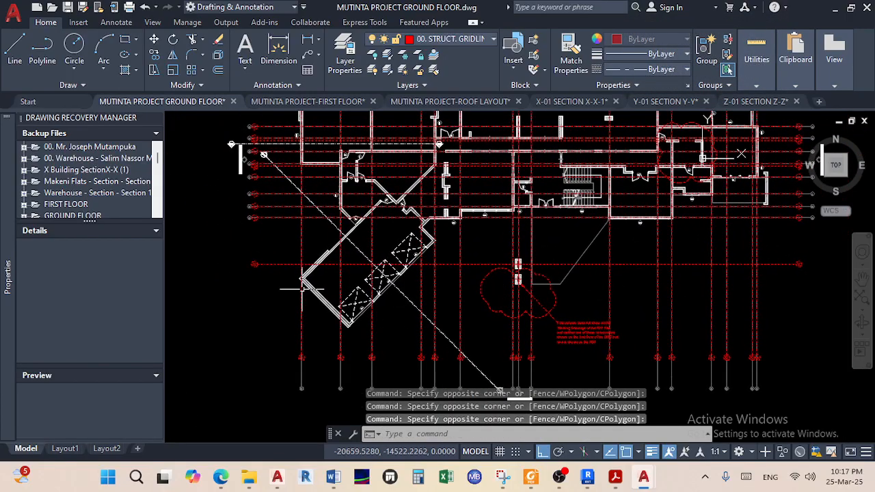
scroll(349, 329, "up", 5)
scroll(365, 312, "down", 8)
scroll(386, 362, "up", 5)
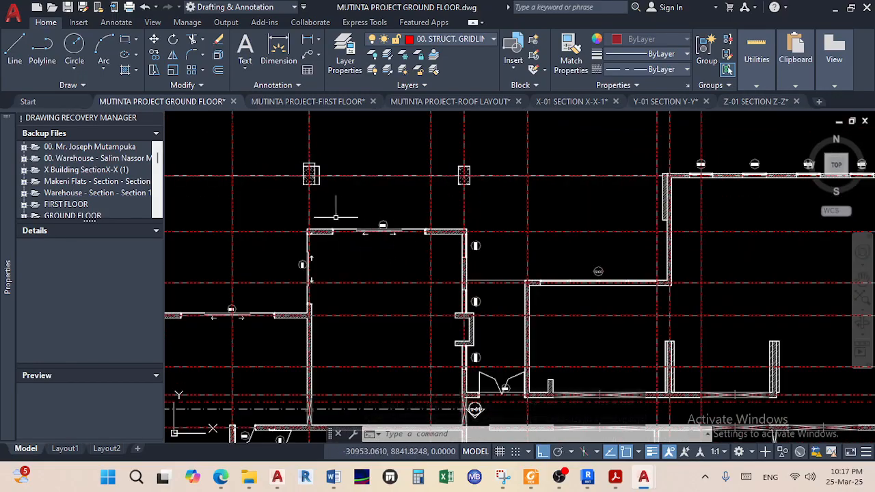
Start COPY with the base point snapped to the hatched wall corner
left_click(153, 56)
scroll(293, 250, "up", 6)
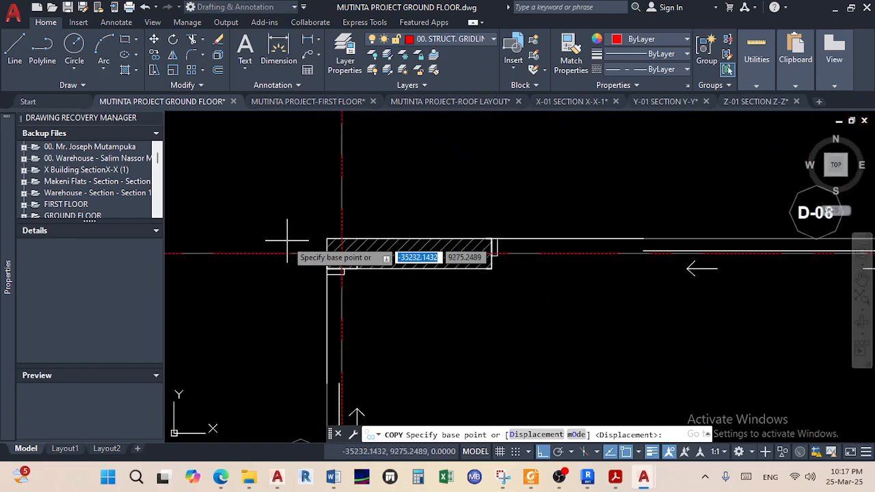
left_click(351, 237)
scroll(417, 229, "down", 8)
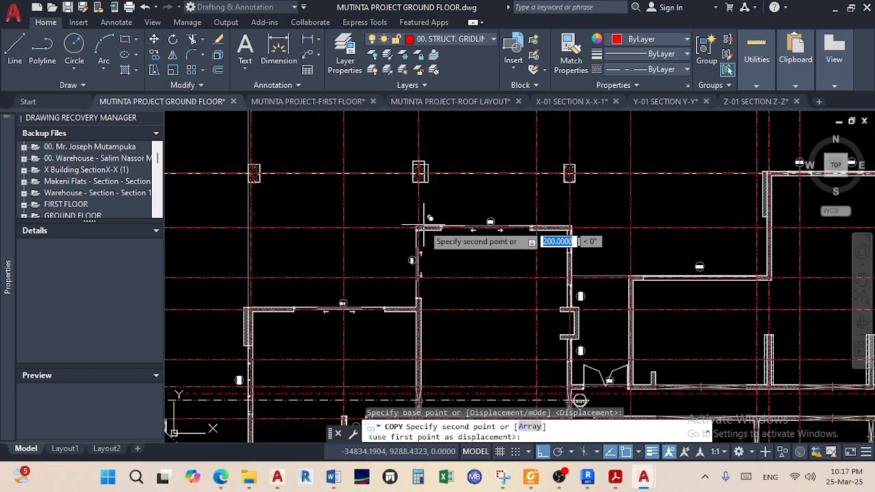
Place the copied red gridlines and bubbles at the wall corner, then end the copy
middle_click_drag(409, 230, 60, 222)
middle_click_drag(524, 212, 251, 250)
scroll(250, 250, "down", 3)
middle_click_drag(523, 239, 437, 240)
scroll(438, 242, "up", 8)
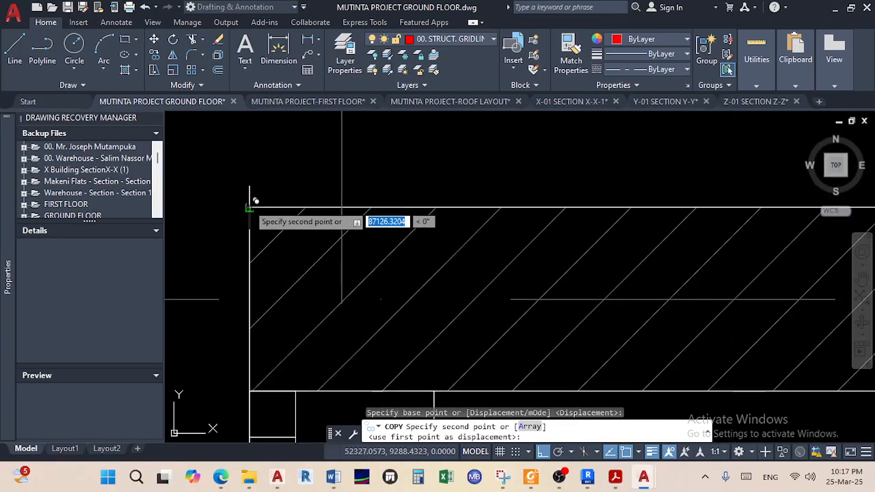
left_click(250, 207)
right_click(335, 203)
left_click(367, 217)
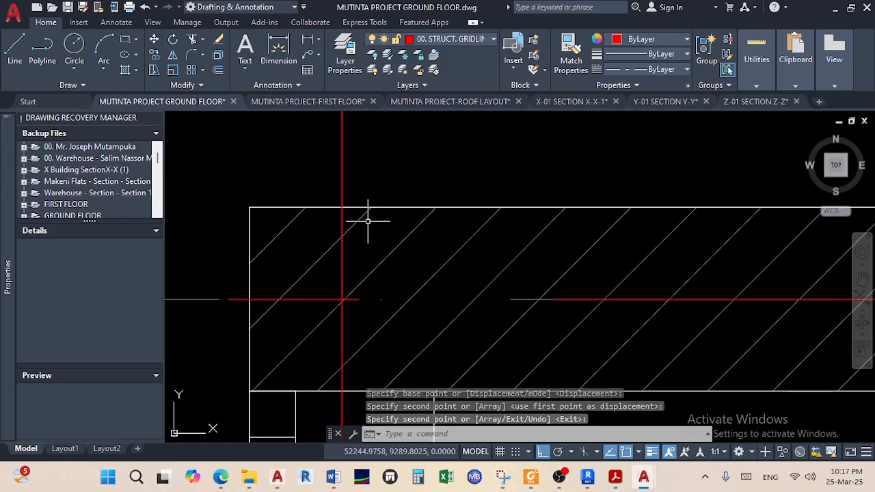
scroll(368, 221, "down", 6)
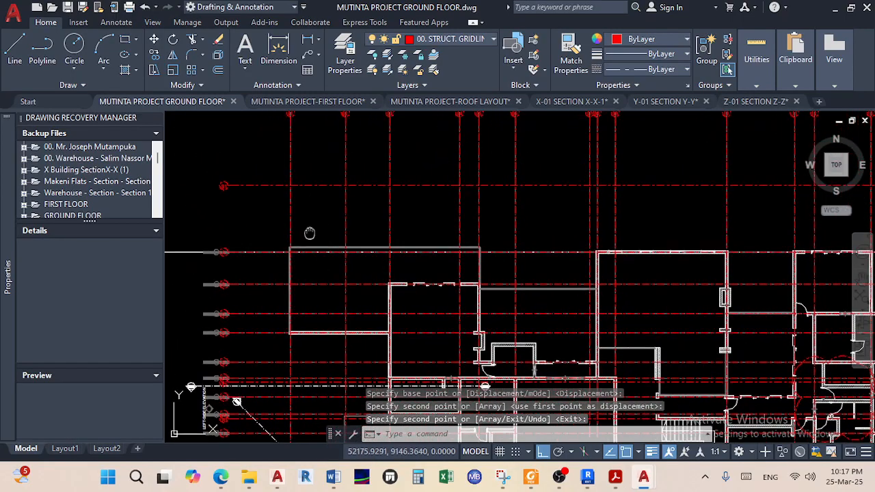
scroll(479, 321, "down", 5)
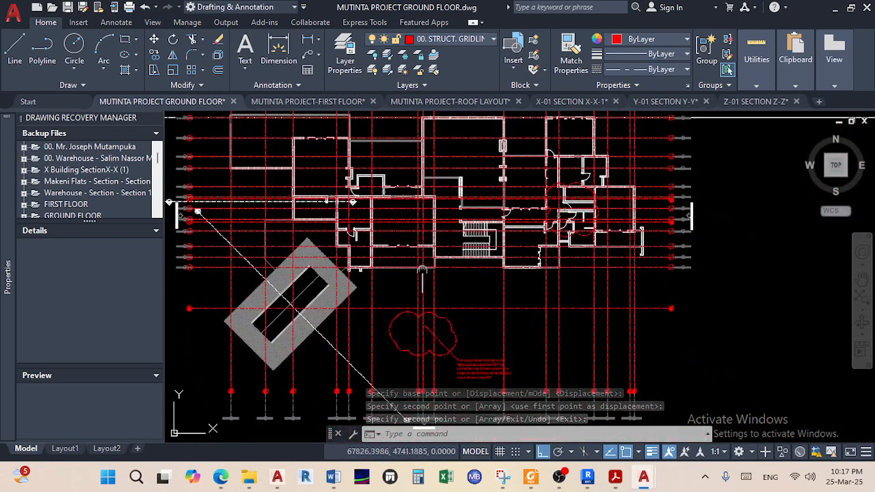
scroll(447, 288, "up", 5)
scroll(451, 287, "down", 3)
scroll(528, 300, "up", 2)
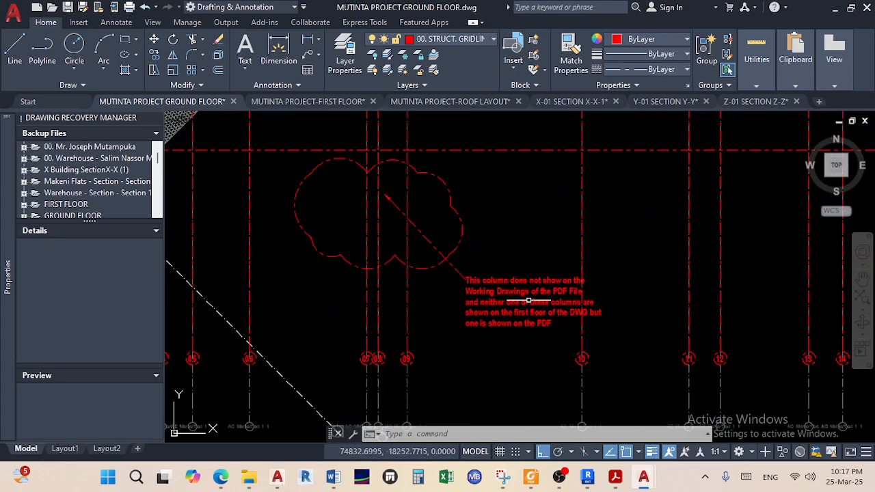
Replace the column note's text with 'ACCORDING TO THE POP, THERE IS A COLUMN HERE'
double_click(501, 302)
key("ctrl+a")
key("Delete")
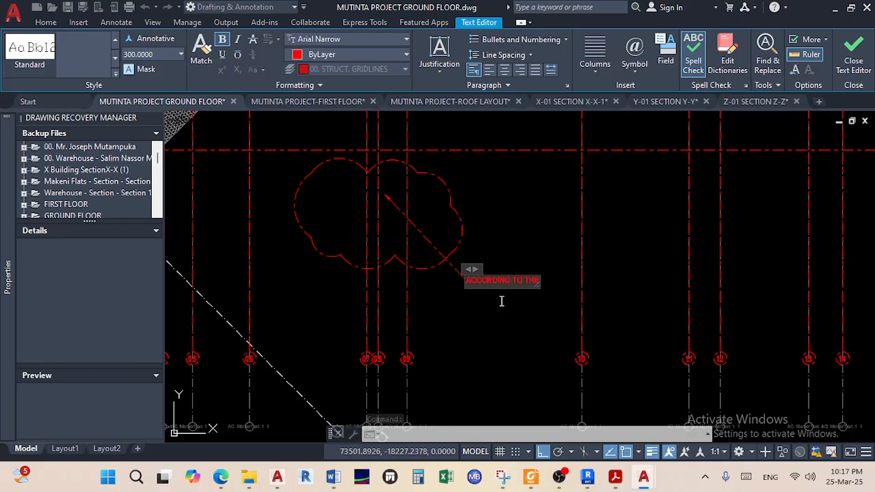
type("ACCORDING TO THE POP")
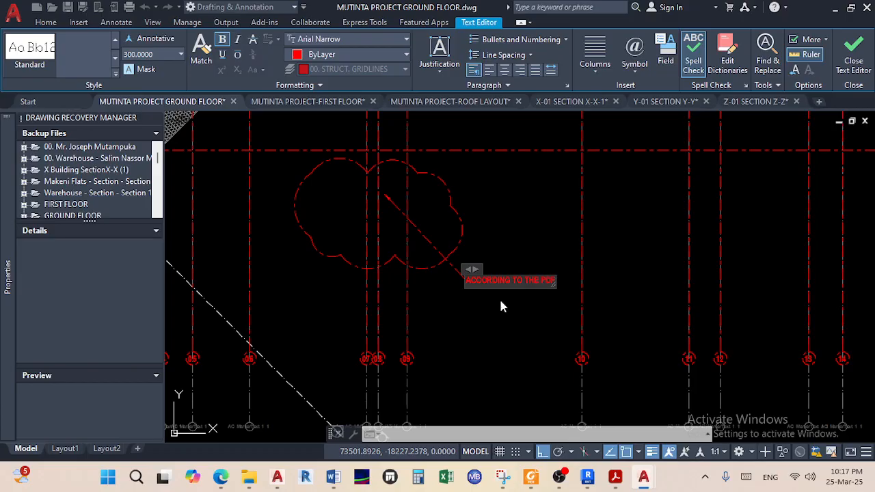
type(",")
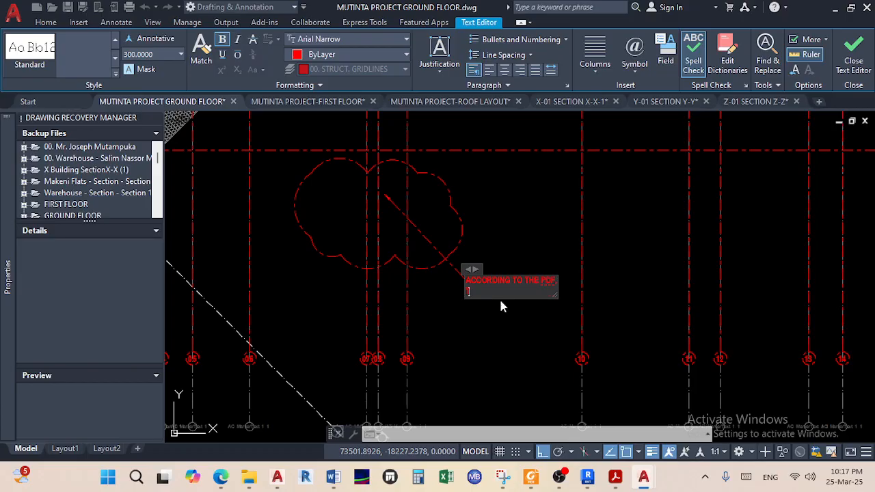
type(" THERE IS A COLUMN HERE")
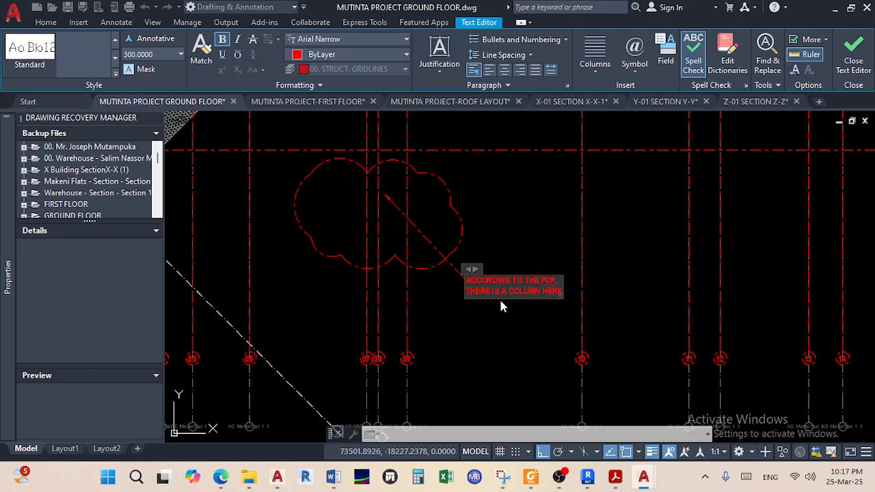
Close the note editor, zoom out to the whole plan, and briefly check the Teams window
left_click(513, 239)
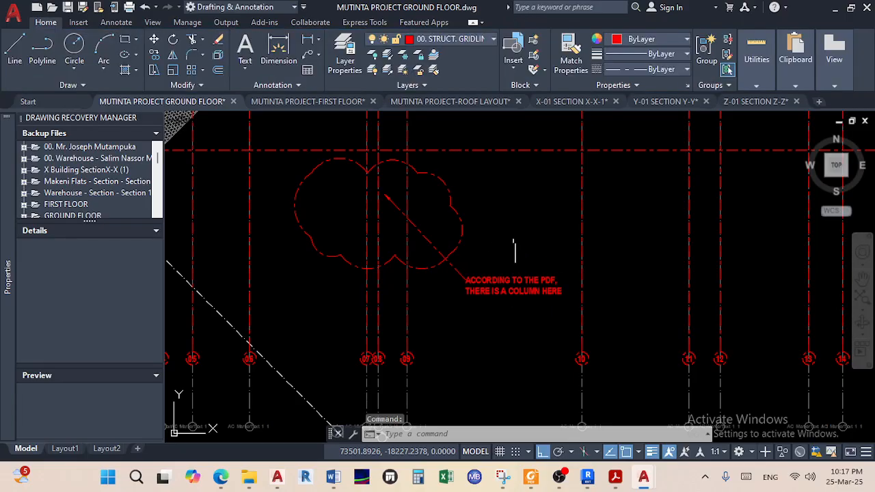
scroll(513, 239, "down", 5)
scroll(606, 270, "up", 4)
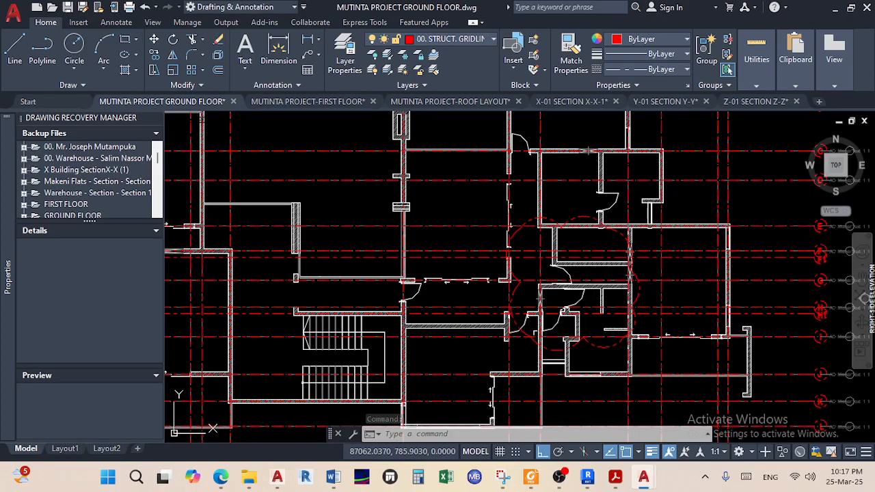
scroll(588, 150, "down", 5)
scroll(702, 254, "down", 2)
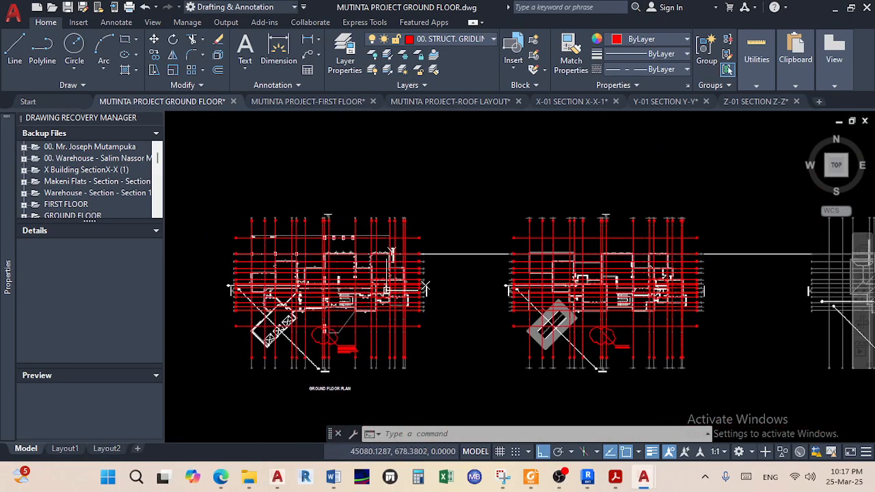
left_click(221, 481)
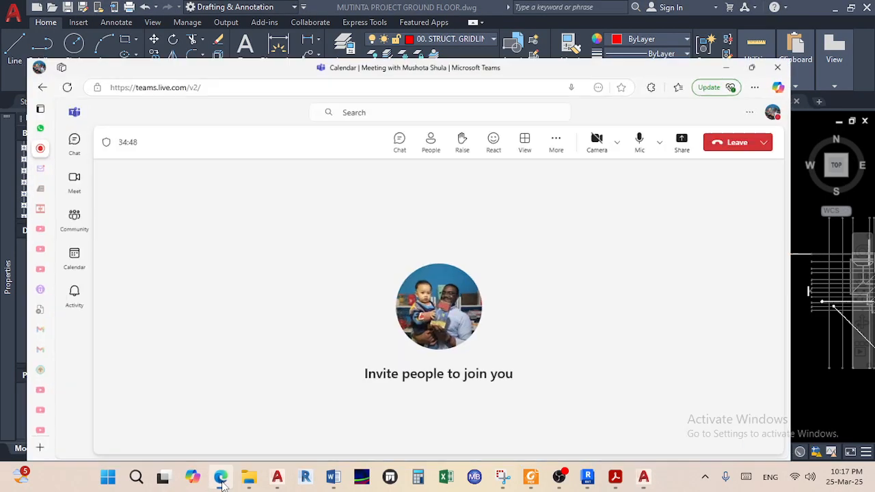
left_click(220, 482)
Pan back to show both floor plans and save the drawing with Ctrl+S
scroll(299, 344, "up", 6)
middle_click_drag(317, 343, 443, 392)
scroll(401, 347, "down", 2)
mouse_move(392, 334)
middle_mouse_down()
mouse_move(361, 377)
mouse_move(362, 254)
middle_mouse_up()
scroll(361, 376, "down", 3)
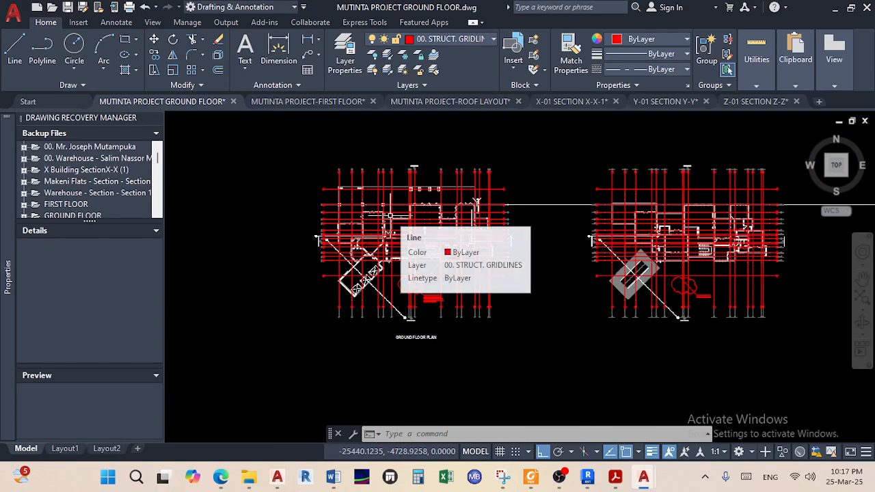
key("ctrl+s")
Add layer 01. STRUCT. COLUMN in Layer Properties, coloured green with Continuous linetype, and make it current
left_click(345, 53)
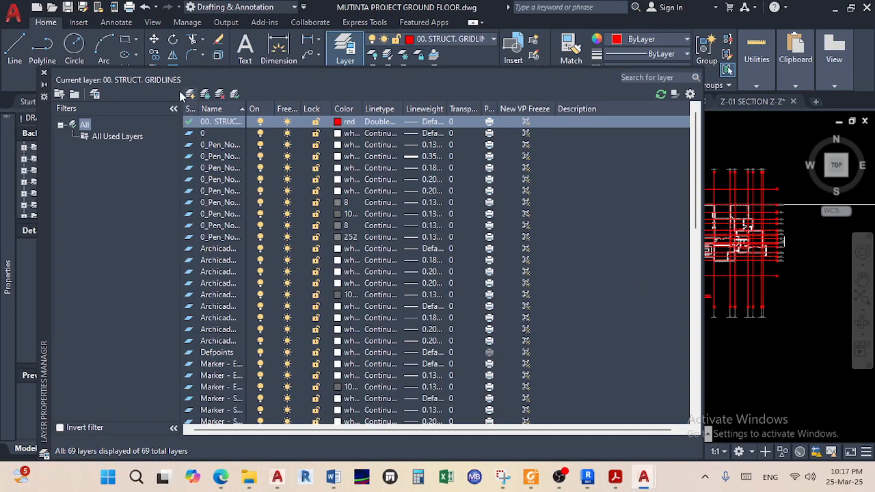
left_click(190, 94)
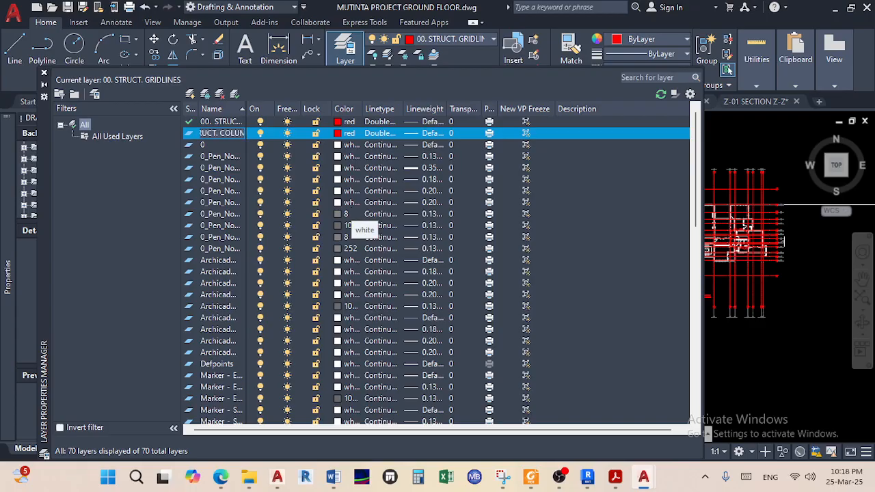
key("Return")
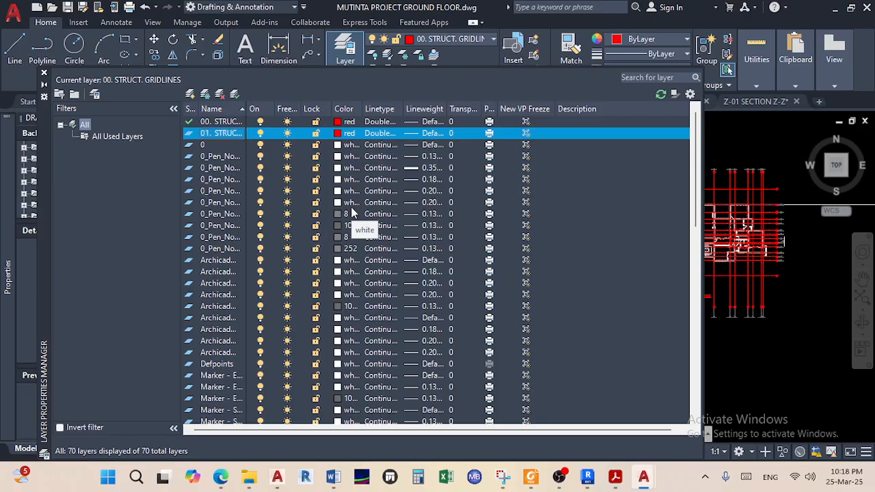
left_click(338, 133)
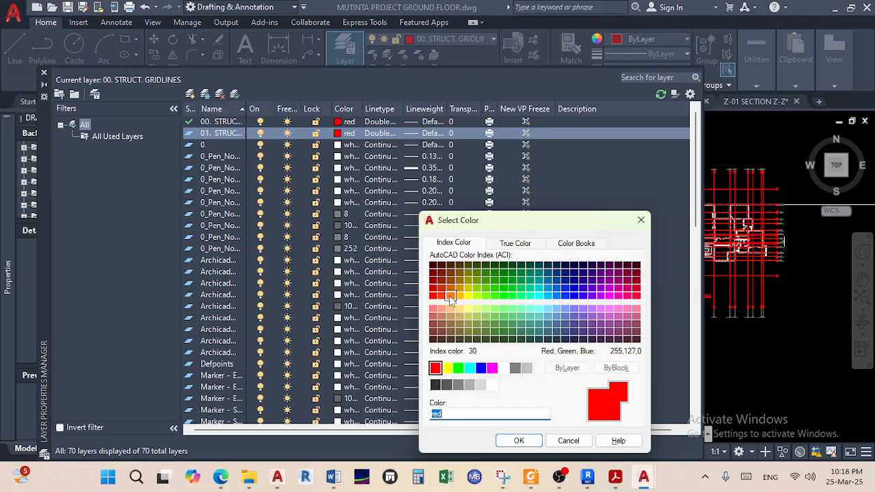
left_click(459, 368)
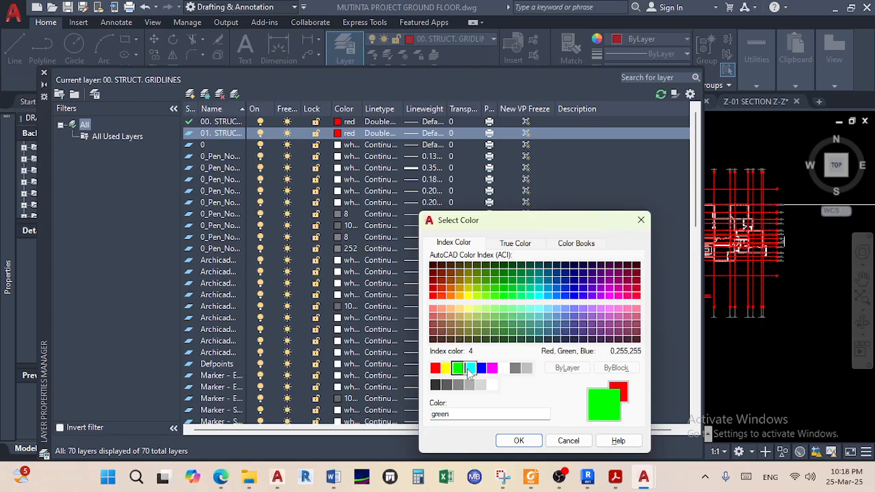
left_click(518, 440)
left_click(380, 134)
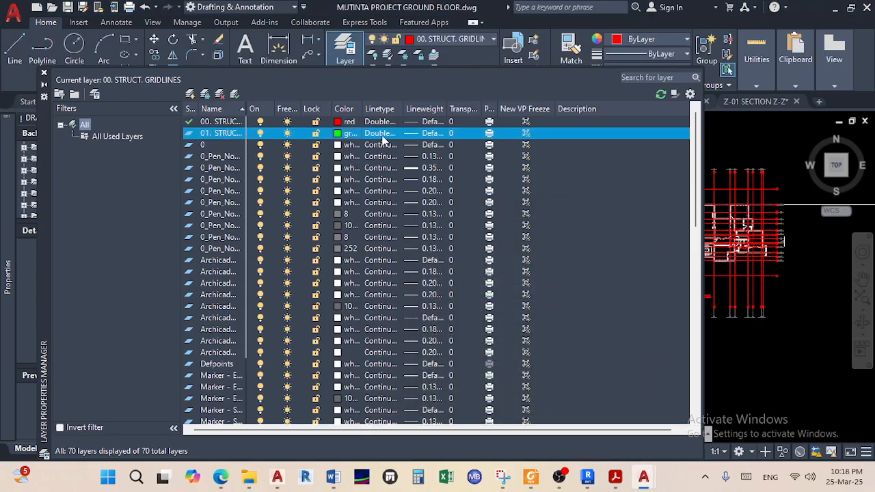
left_click(513, 223)
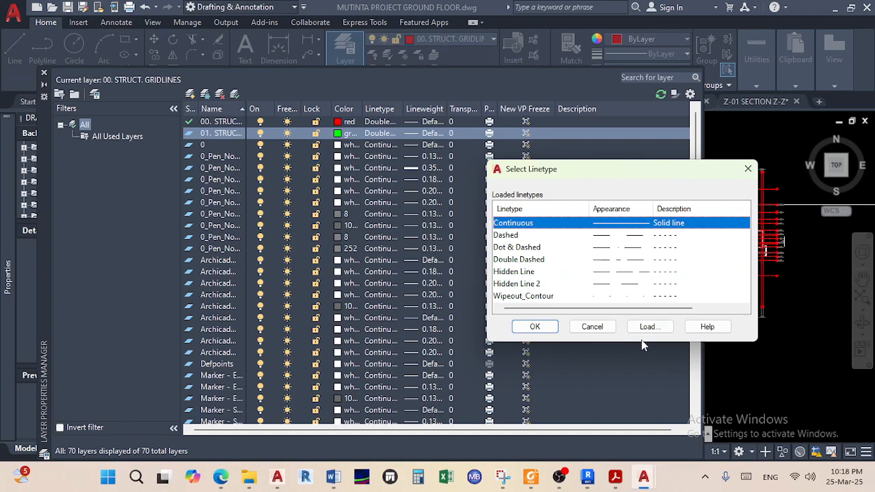
left_click(545, 328)
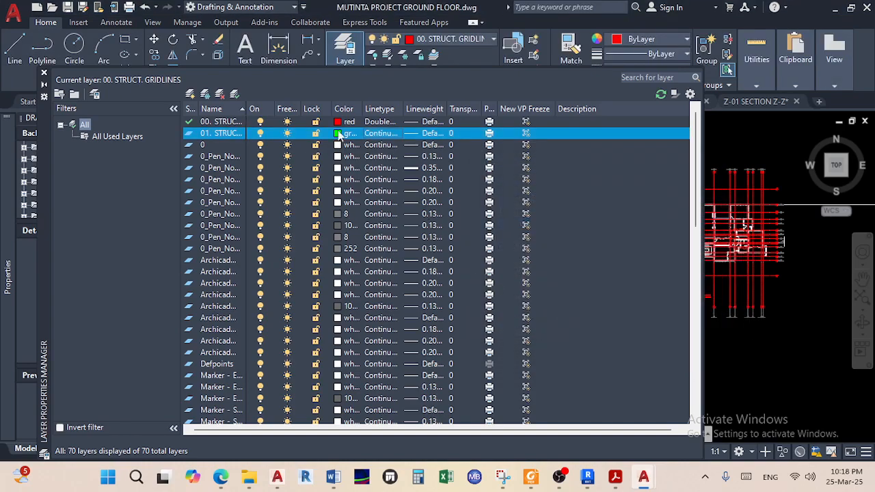
double_click(188, 133)
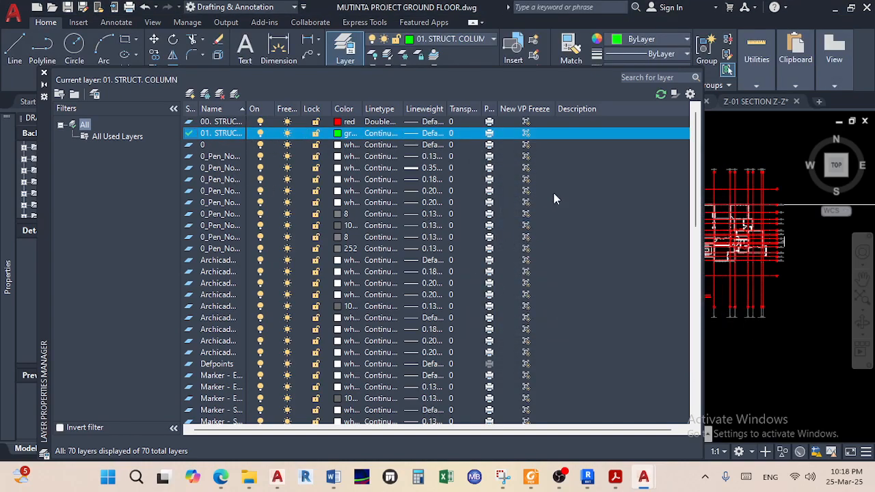
Close the layer list and draw a 200 by 400 column rectangle in empty space
left_click(43, 74)
scroll(341, 214, "down", 2)
scroll(285, 190, "up", 2)
middle_click_drag(285, 189, 386, 204)
scroll(349, 206, "up", 2)
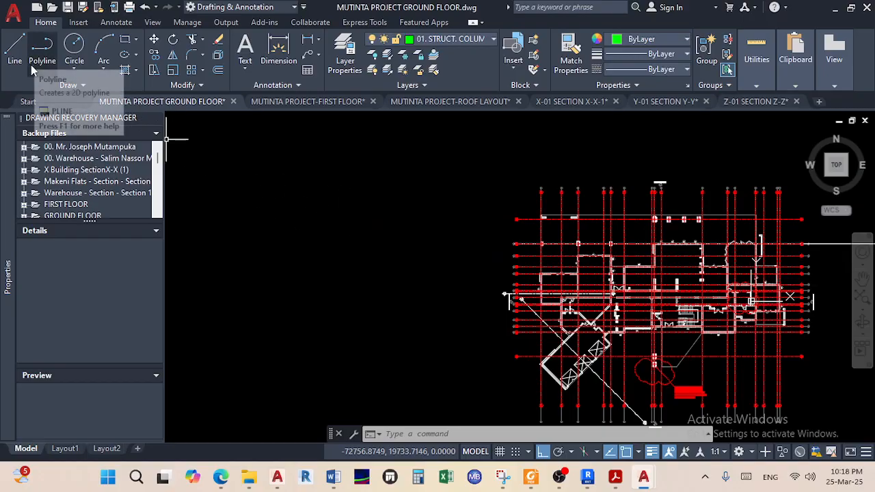
left_click(125, 39)
scroll(248, 215, "up", 2)
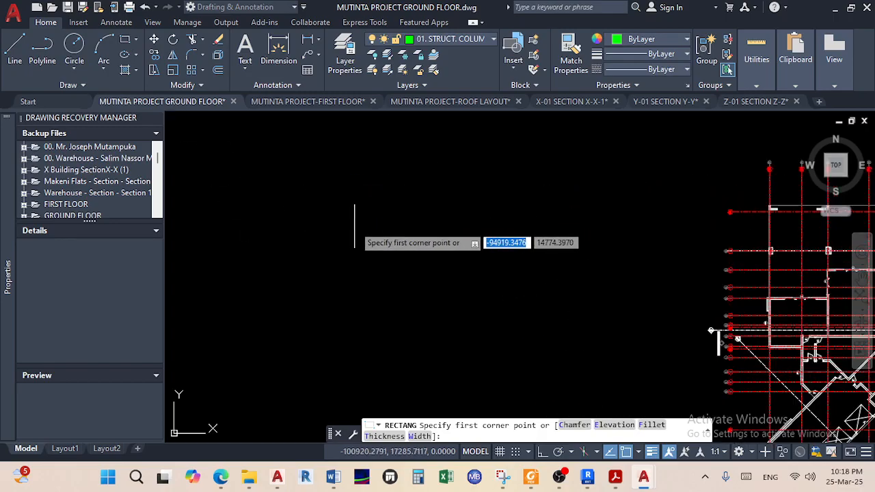
left_click(415, 207)
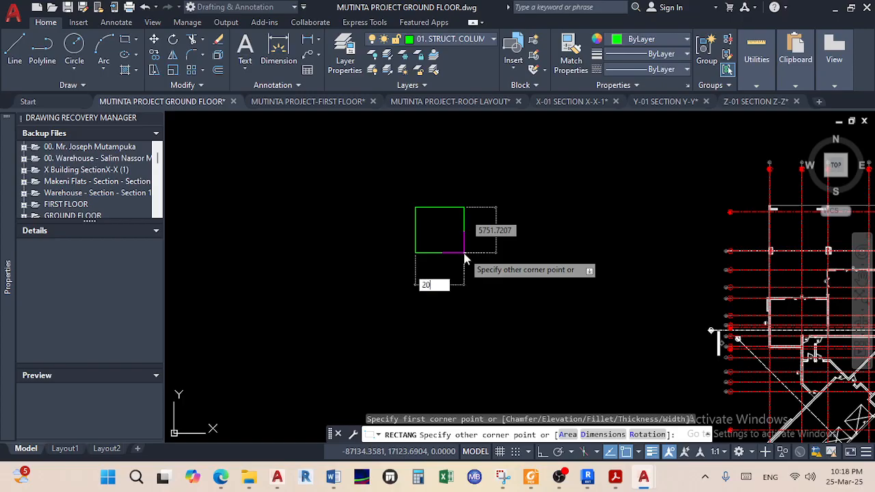
key("Tab")
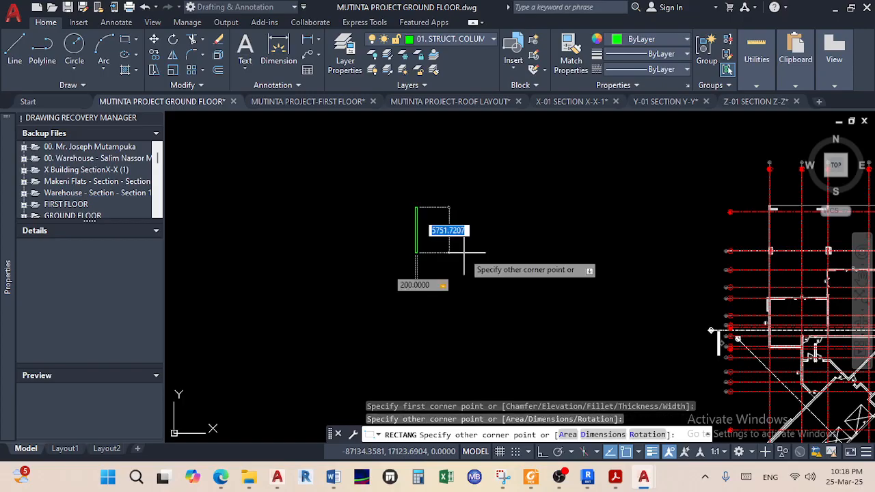
key("Return")
Turn on Ortho and draw a 400 by 200 rectangle beside the first
key("F8")
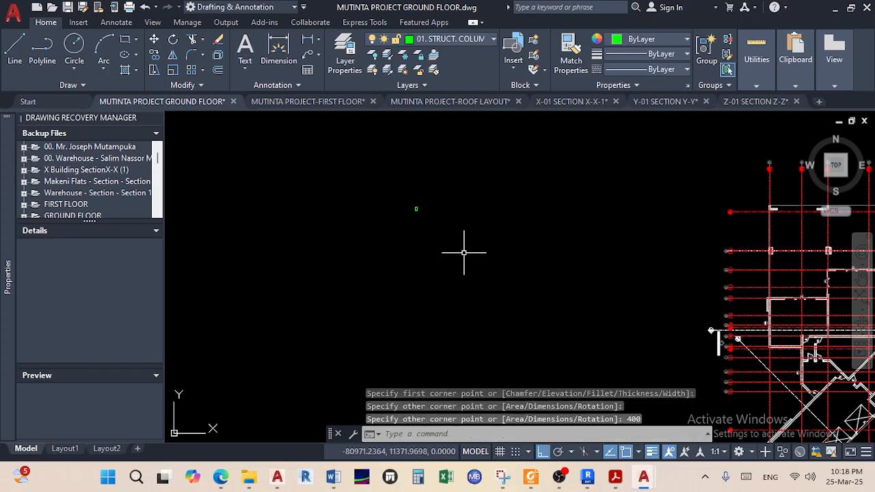
scroll(417, 212, "up", 10)
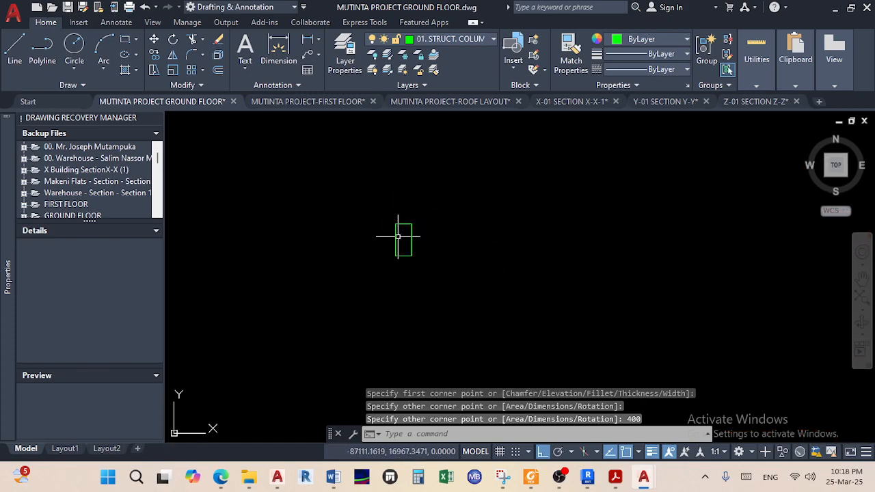
left_click(127, 41)
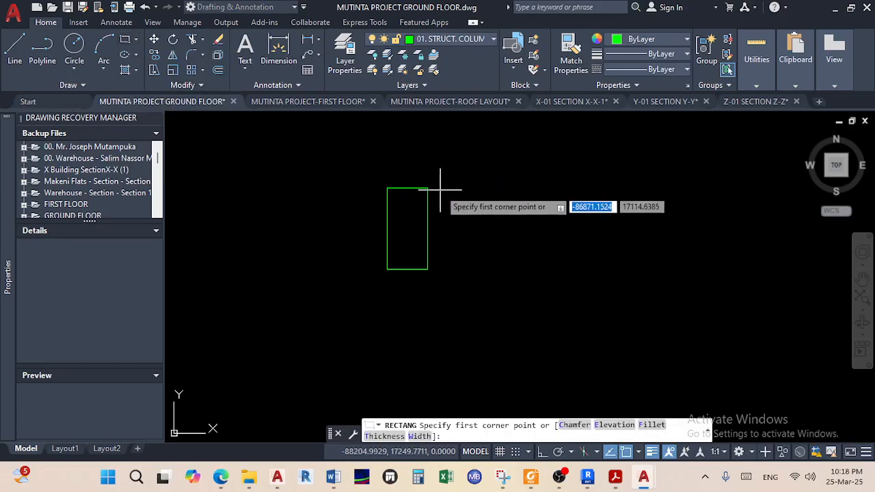
left_click(524, 188)
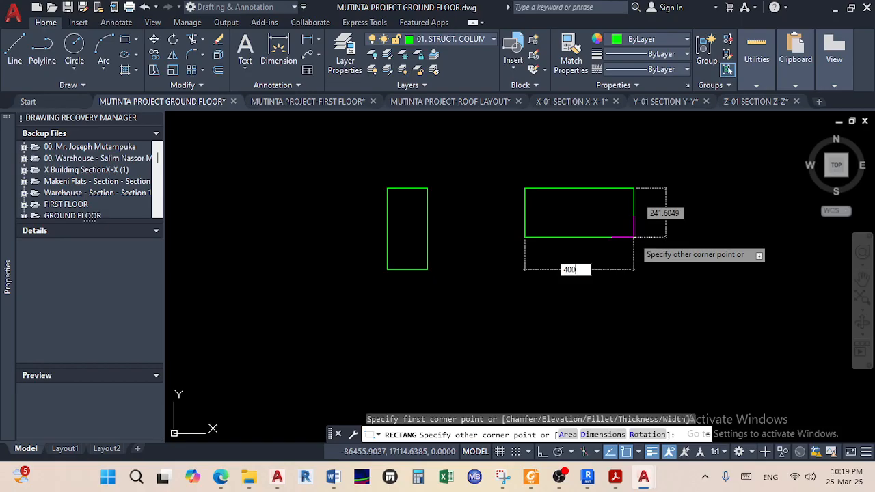
key("Tab")
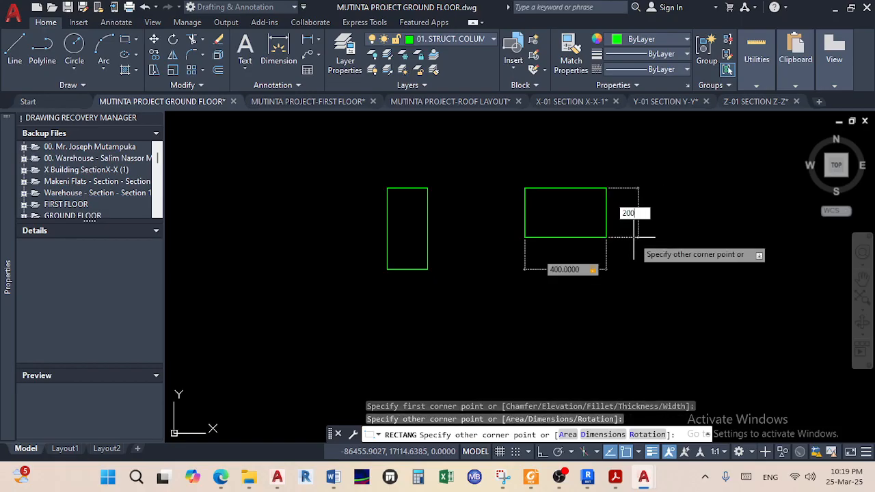
key("Return")
Draw a 500 by 800 column rectangle to the right of the two smaller ones
scroll(635, 259, "down", 4)
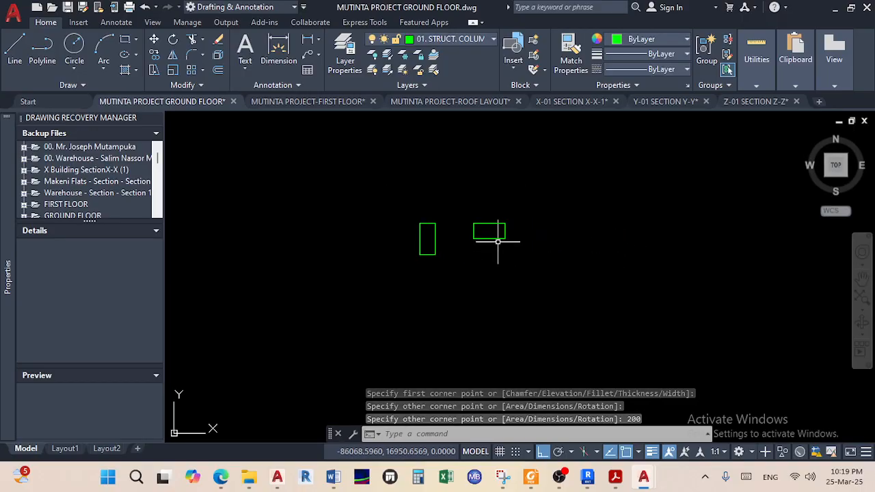
middle_click_drag(518, 244, 432, 225)
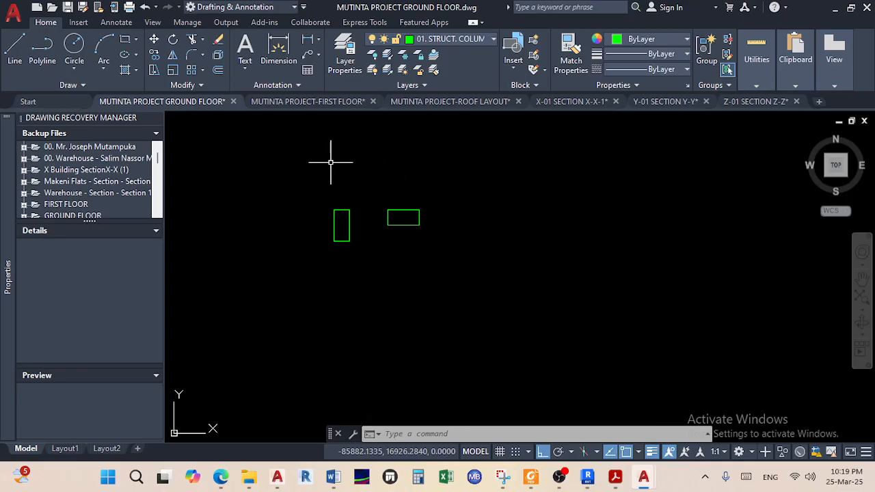
scroll(542, 247, "down", 2)
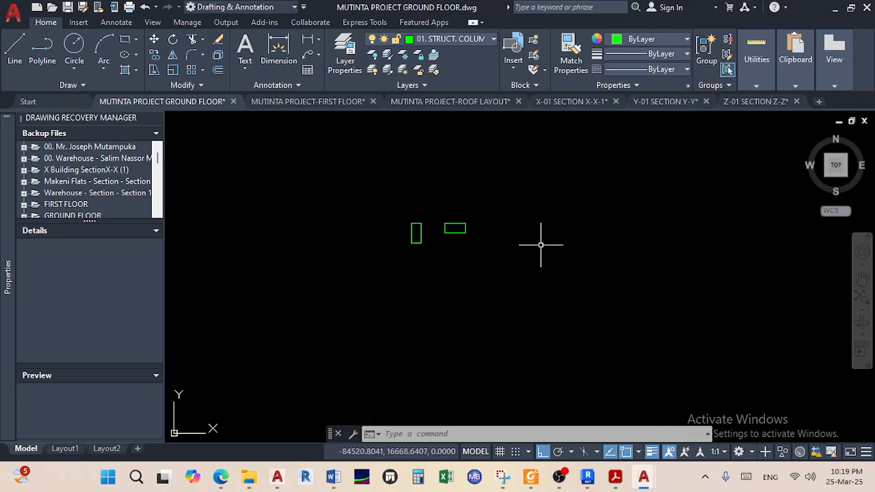
middle_click_drag(482, 229, 440, 221)
scroll(440, 221, "up", 2)
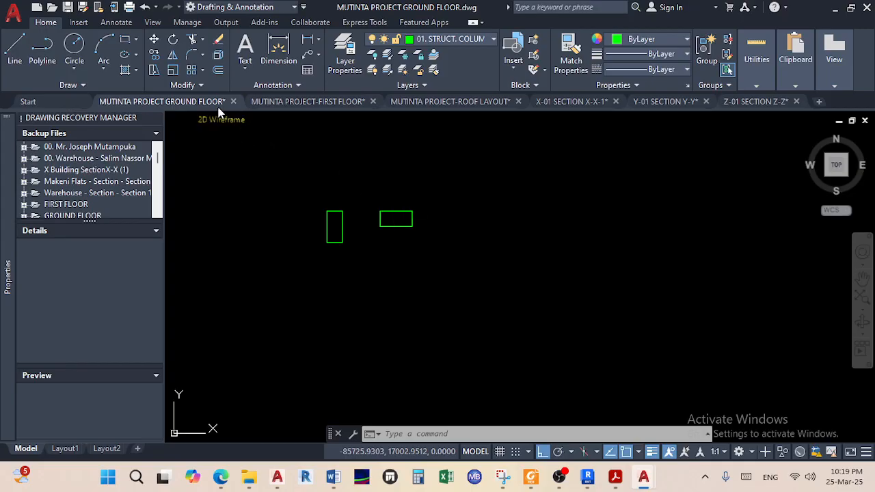
left_click(124, 41)
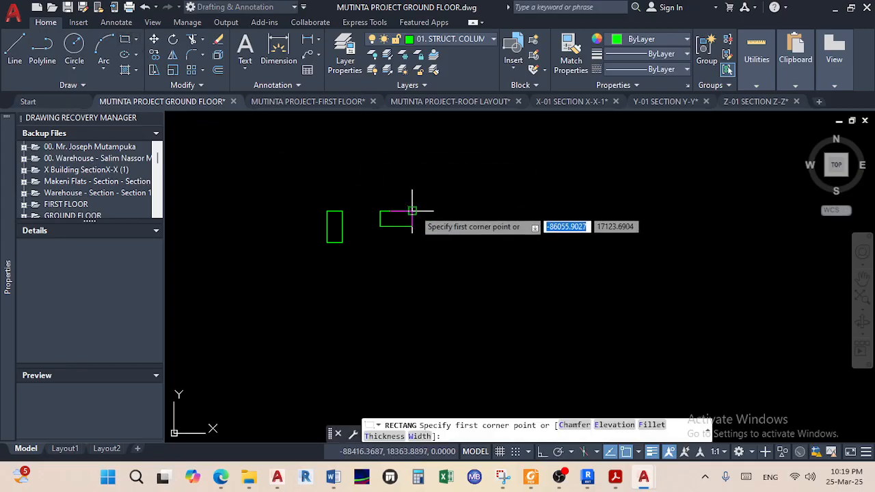
left_click(467, 210)
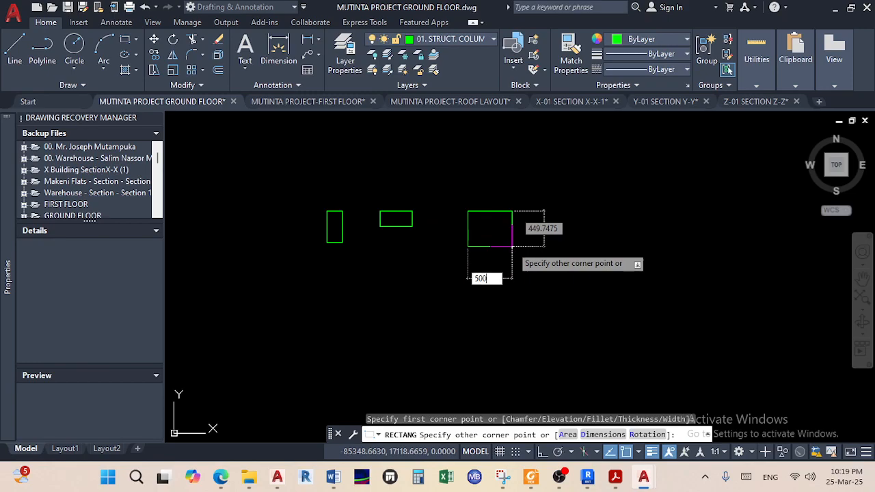
type("500")
key("Tab")
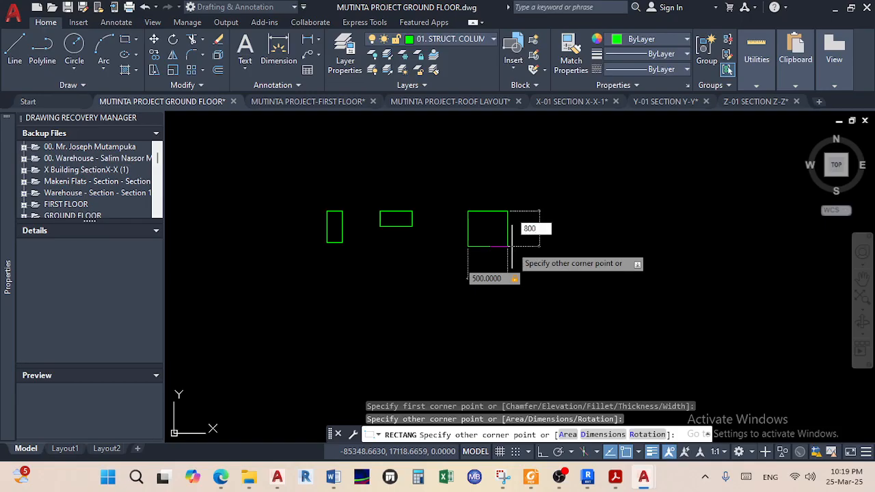
key("Return")
scroll(621, 225, "down", 4)
middle_click_drag(621, 224, 164, 298)
scroll(724, 263, "up", 12)
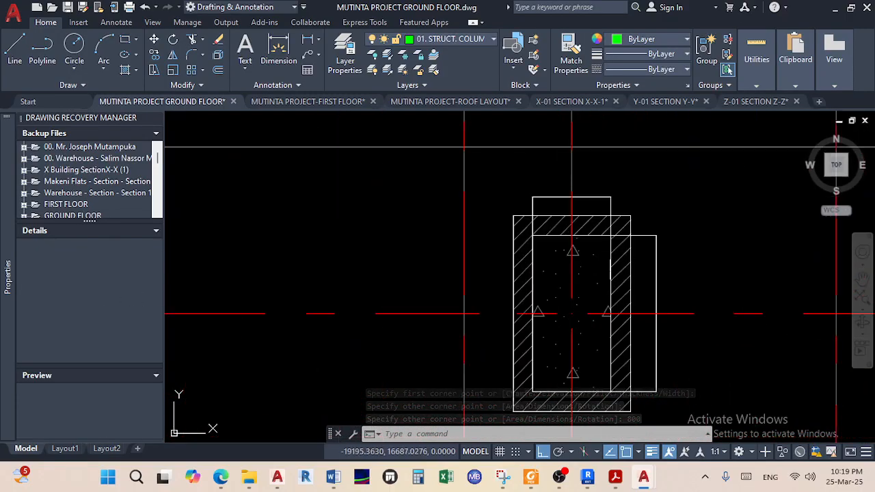
left_click(604, 198)
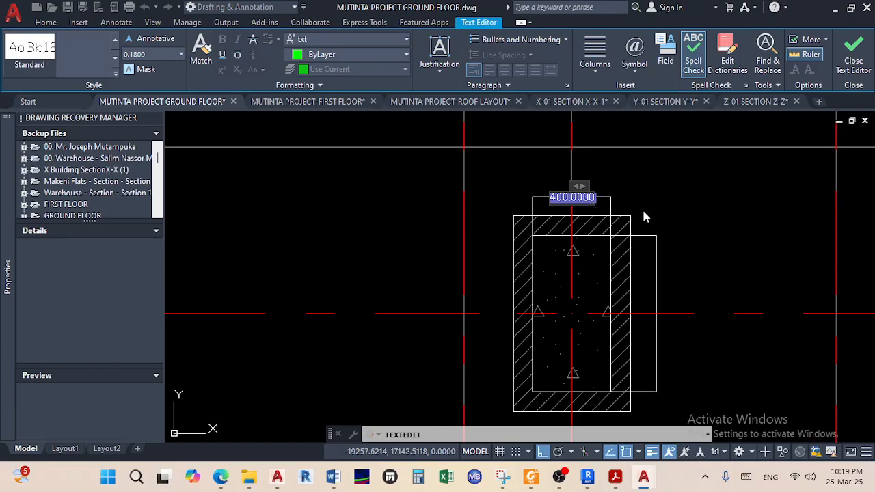
left_click(670, 210)
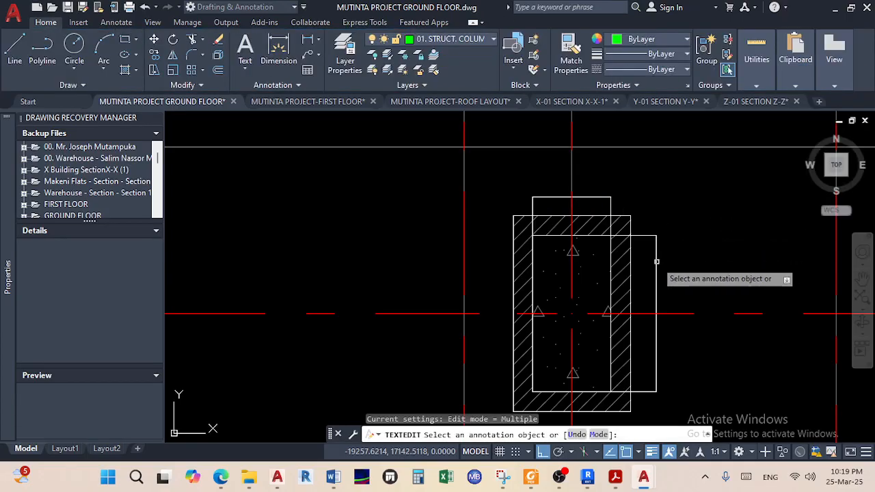
left_click(655, 268)
left_click(670, 271)
scroll(677, 259, "down", 10)
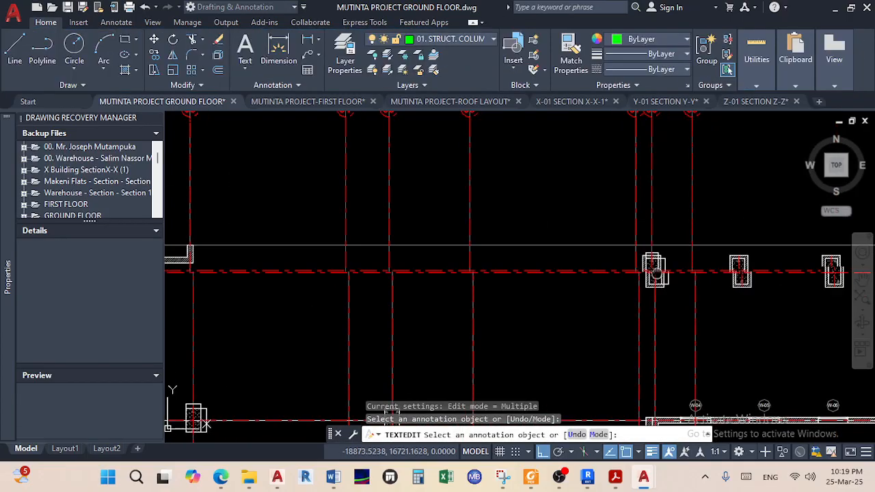
scroll(472, 258, "up", 10)
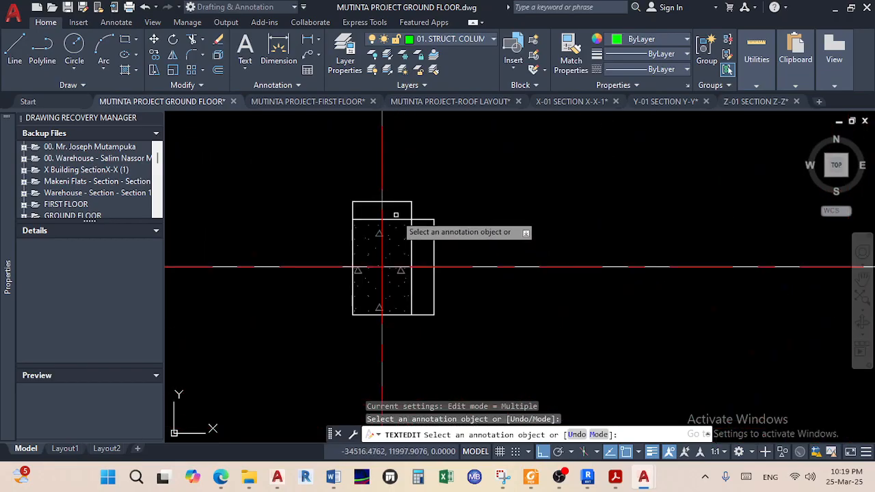
left_click(393, 199)
left_click(428, 243)
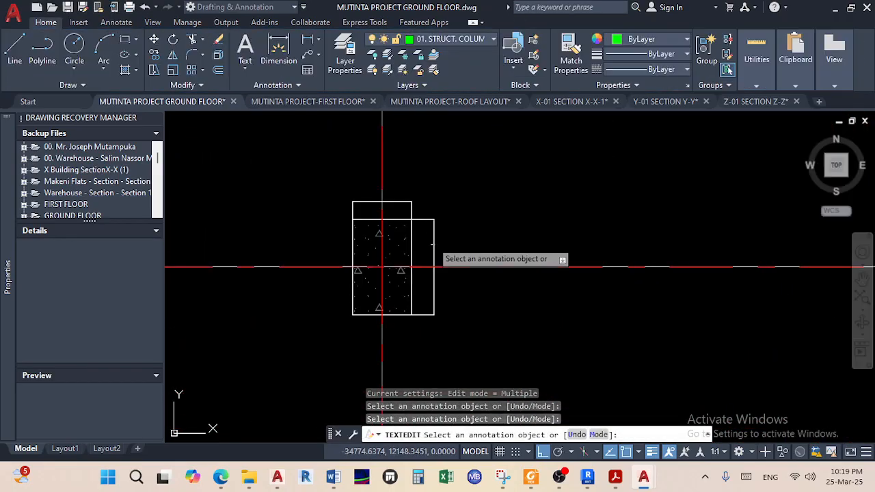
left_click(432, 244)
left_click(456, 232)
right_click(470, 226)
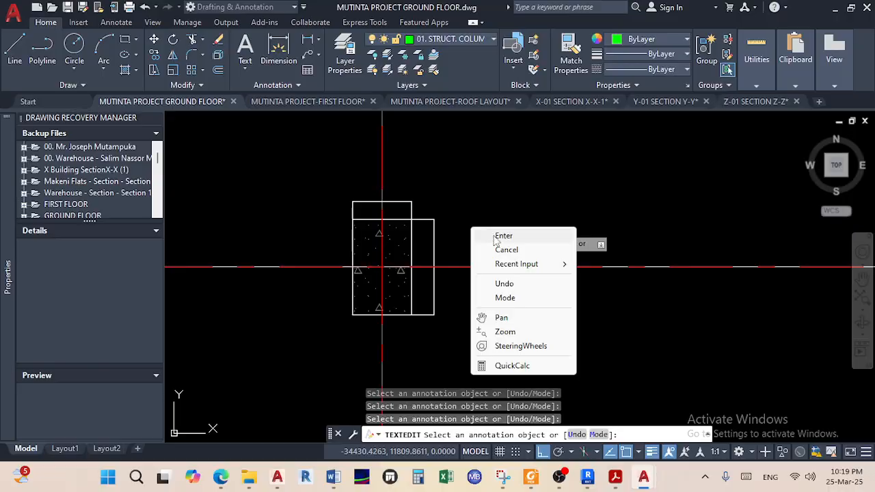
left_click(496, 236)
scroll(485, 246, "down", 8)
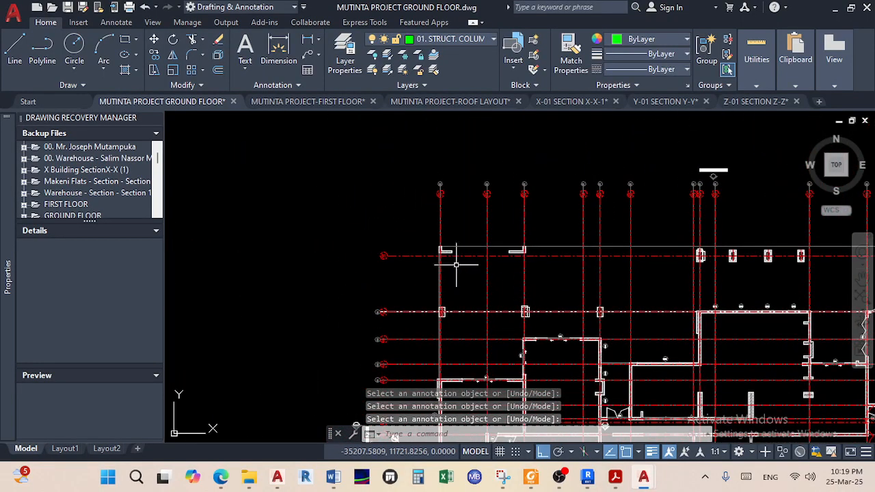
scroll(458, 261, "down", 6)
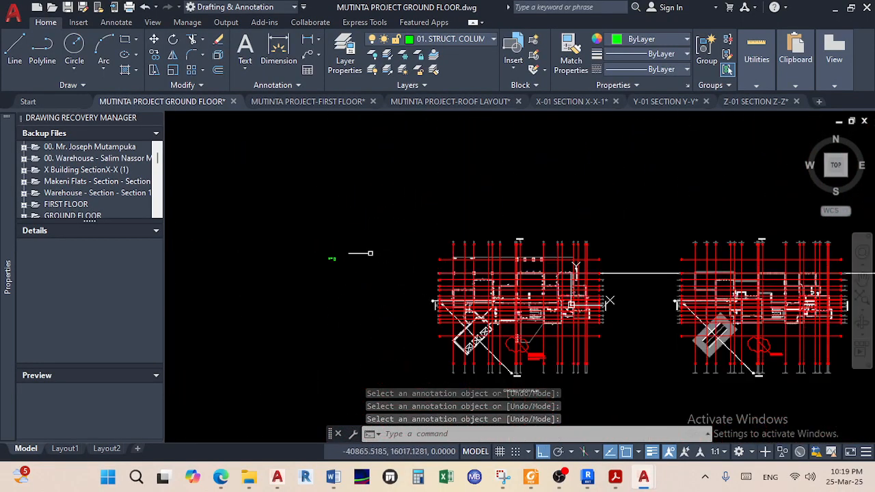
scroll(324, 251, "up", 6)
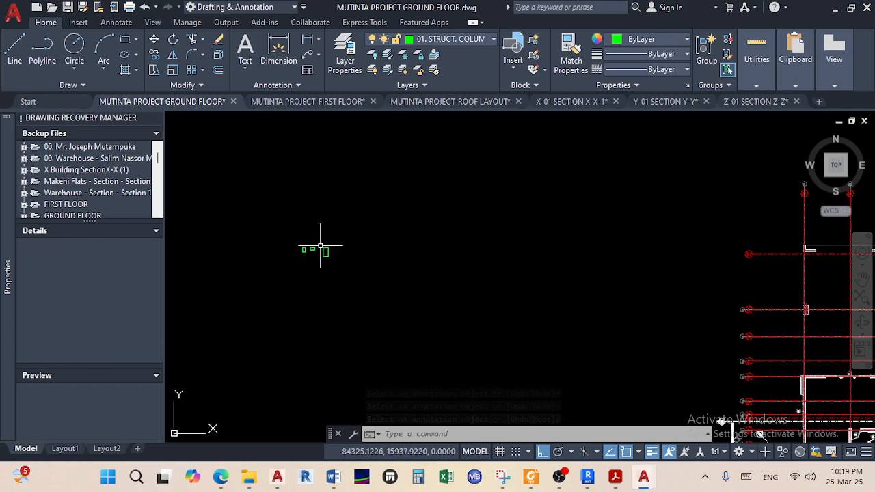
scroll(322, 250, "up", 5)
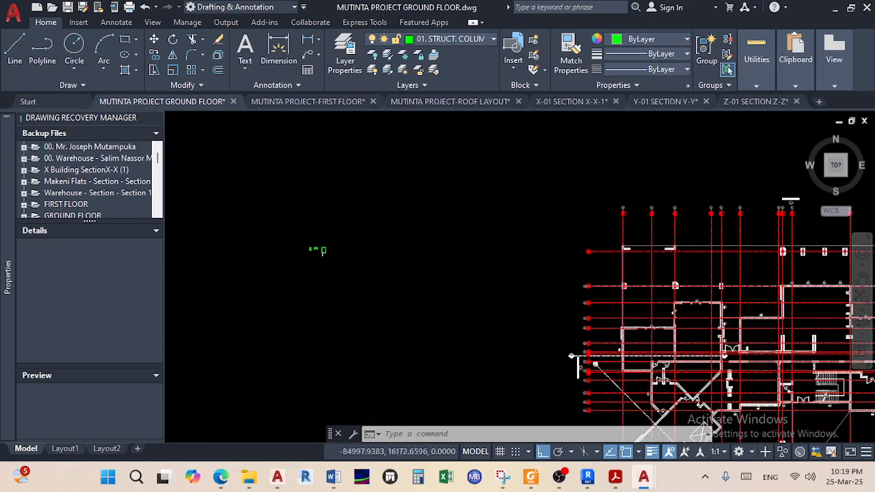
Draw a 400 by 800 rectangle right of the others and save the drawing
left_click(124, 40)
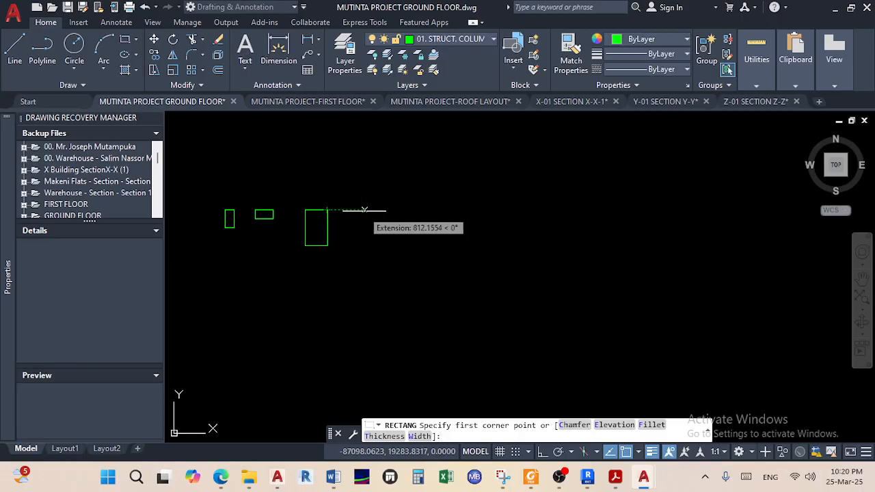
left_click(362, 211)
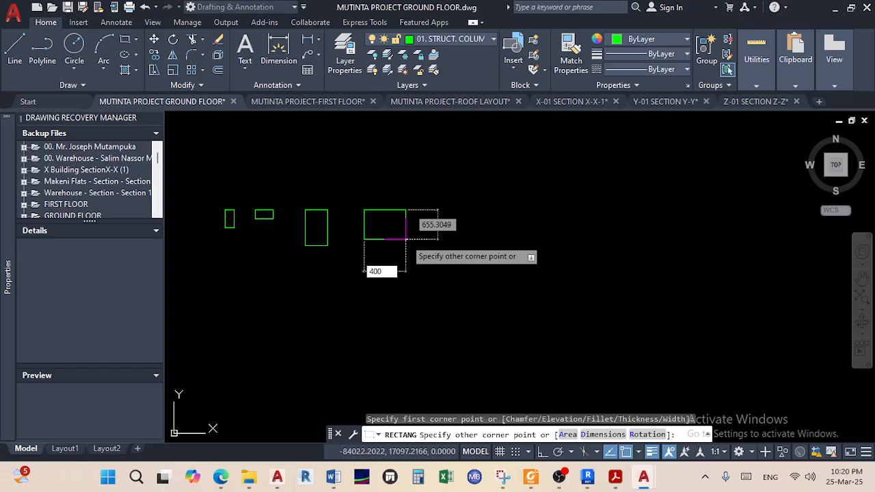
key("Tab")
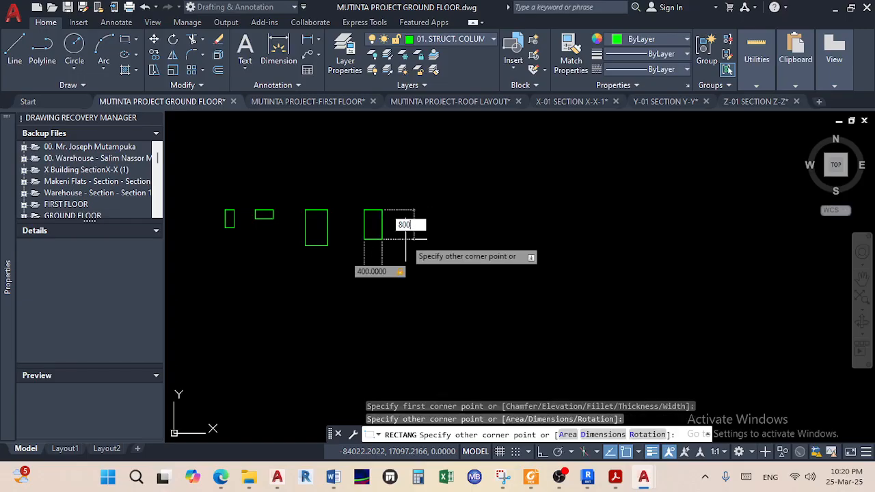
key("Return")
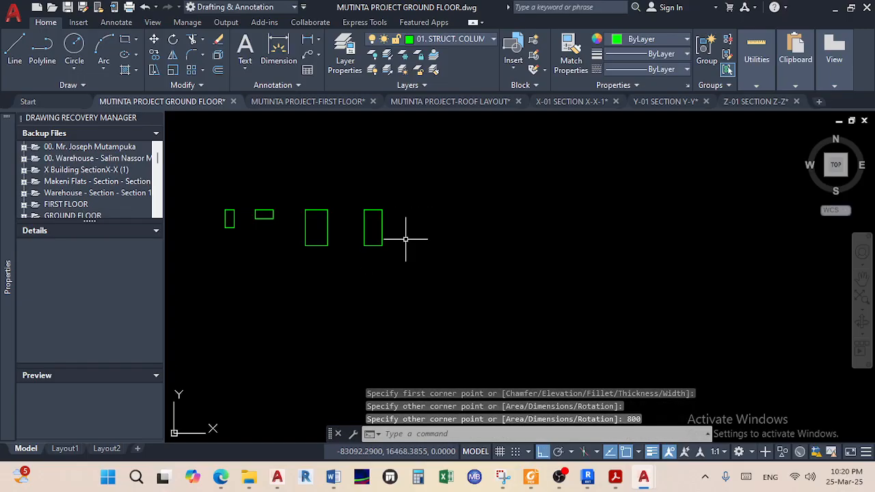
key("ctrl+s")
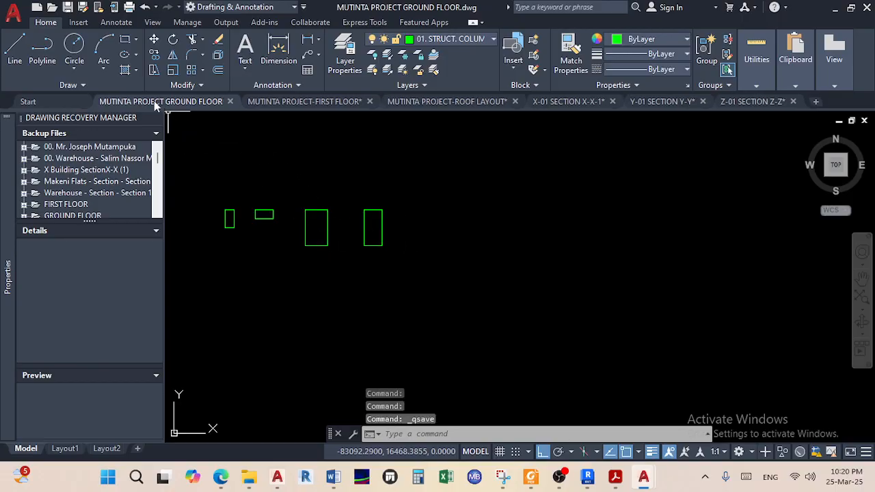
Start the HATCH command with H to fill the column rectangles
type("h")
key("Return")
scroll(222, 217, "up", 4)
Hatch each of the four column rectangles in solid green, one after another
right_click(222, 221)
left_click(250, 231)
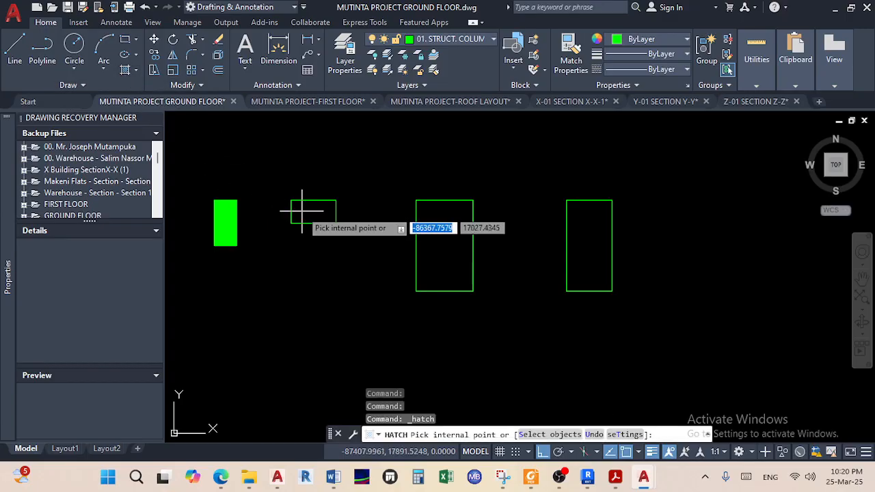
left_click(309, 213)
right_click(356, 177)
left_click(388, 186)
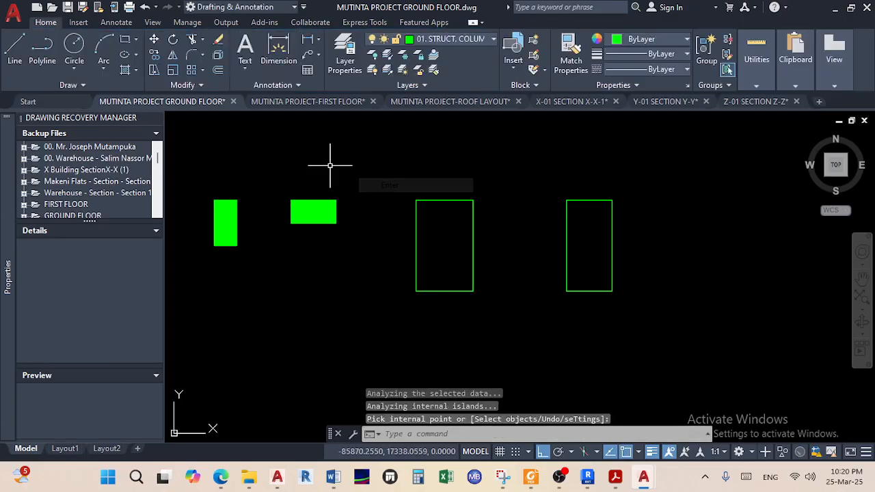
key("Return")
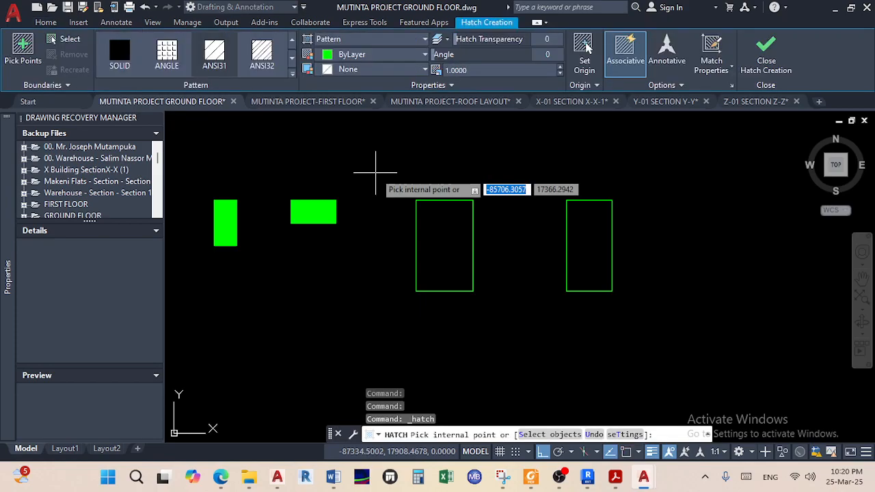
left_click(432, 226)
right_click(427, 164)
left_click(443, 165)
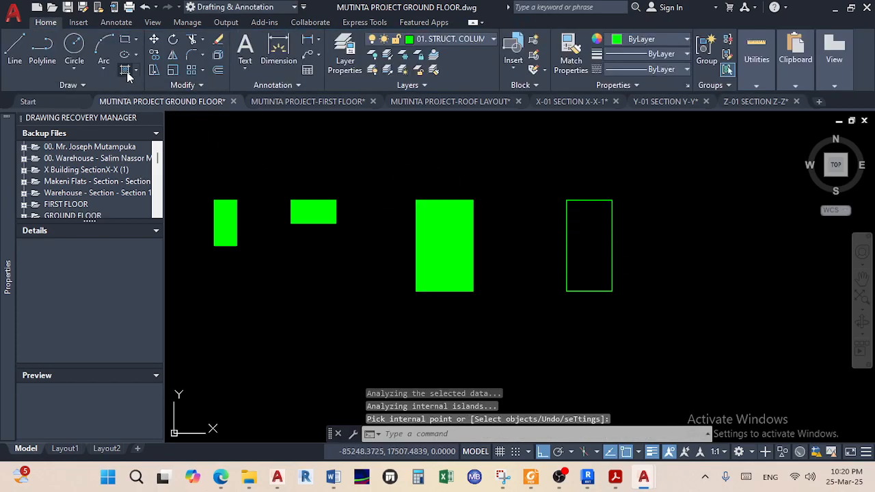
key("Return")
left_click(586, 244)
right_click(489, 156)
left_click(520, 164)
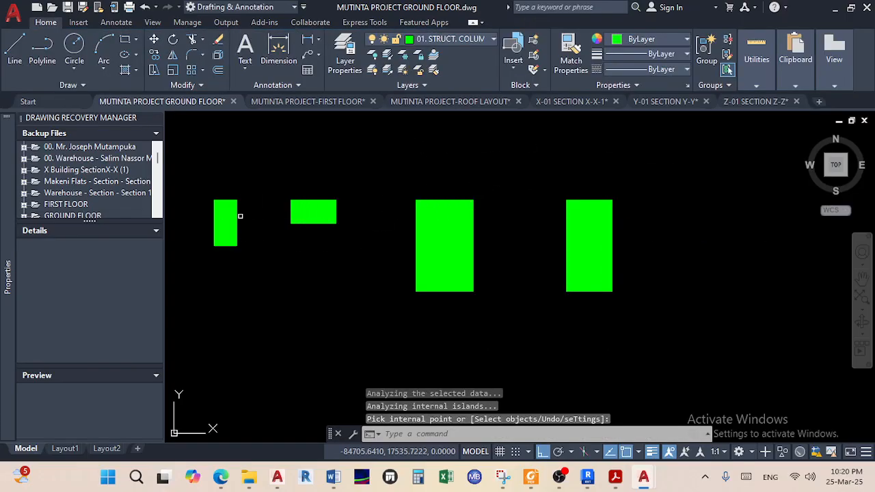
Change the narrow left column's hatch to AR-CONC at scale 20
left_click(225, 222)
scroll(257, 77, "down", 4)
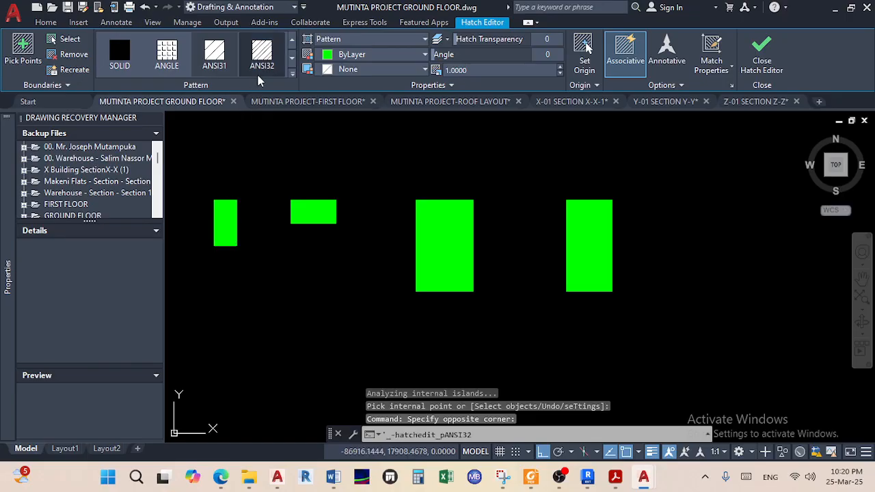
scroll(259, 74, "up", 1)
left_click(260, 68)
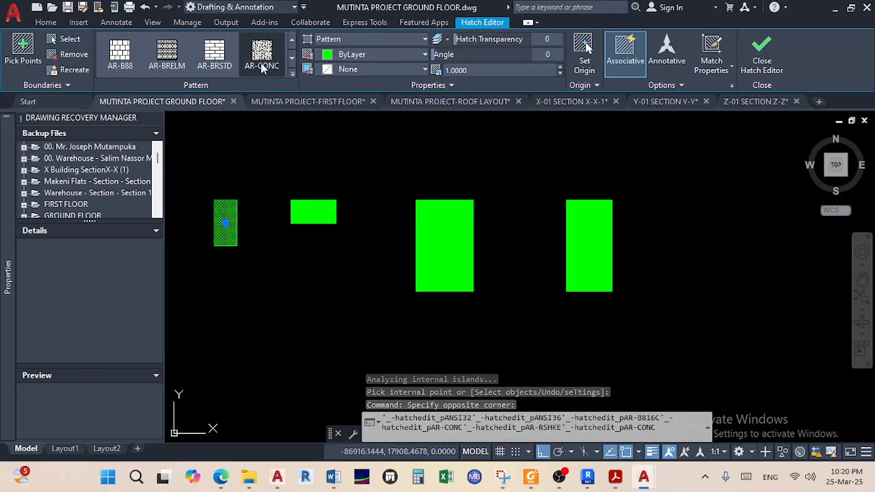
left_click(502, 71)
type("10")
key("Return")
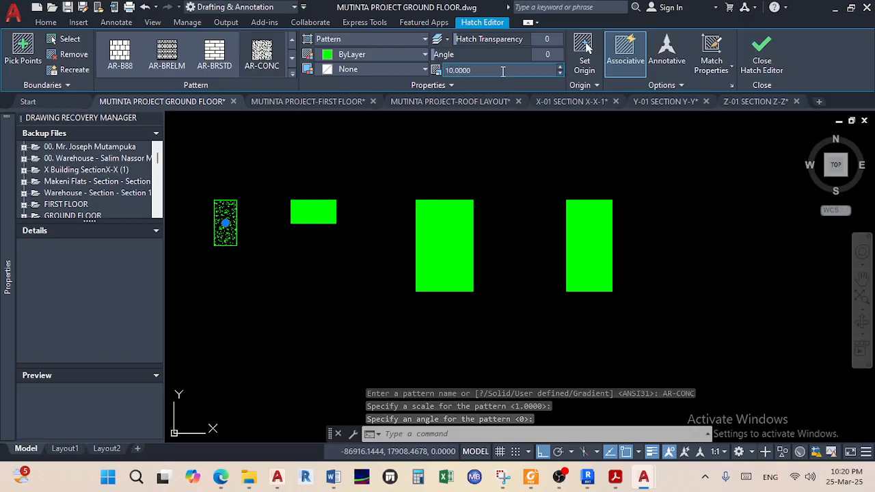
type("20")
key("Return")
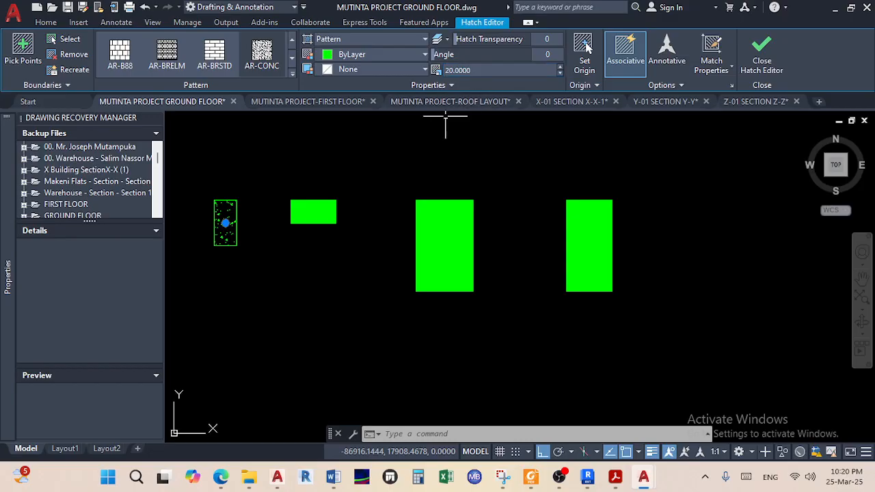
key("Escape")
scroll(235, 214, "up", 3)
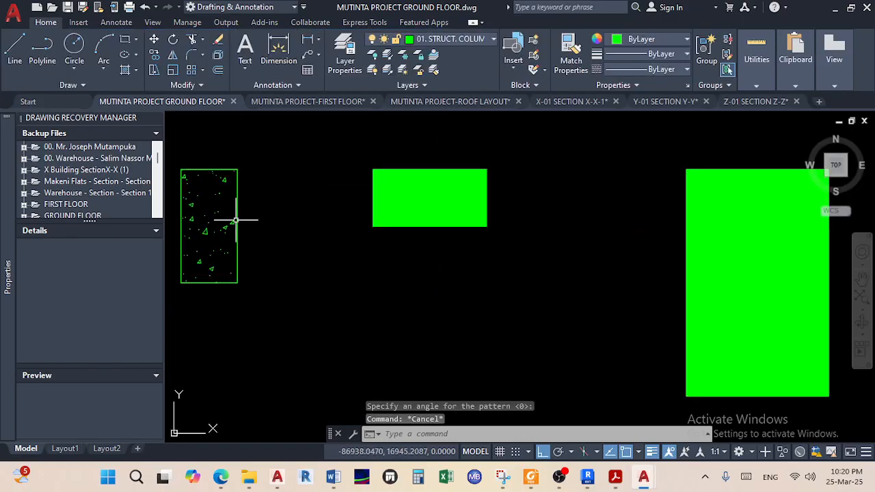
Match the AR-CONC concrete hatch from the source column onto the other column rectangles
left_click(571, 55)
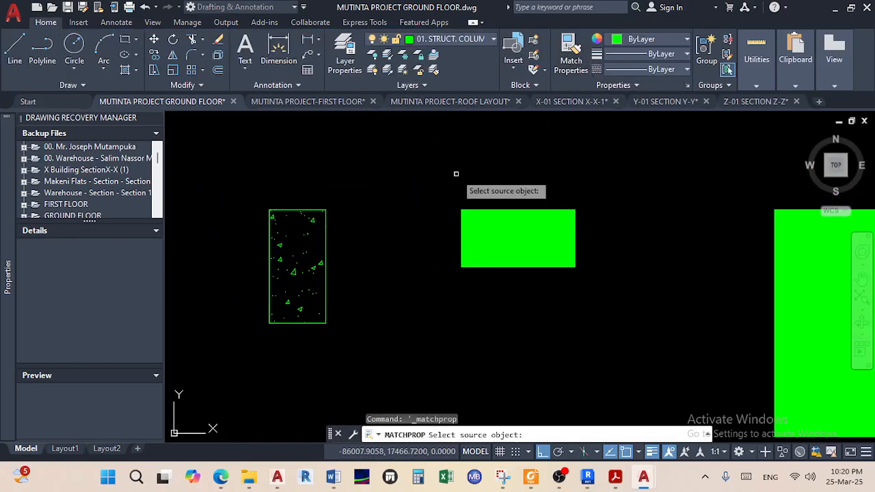
left_click(297, 272)
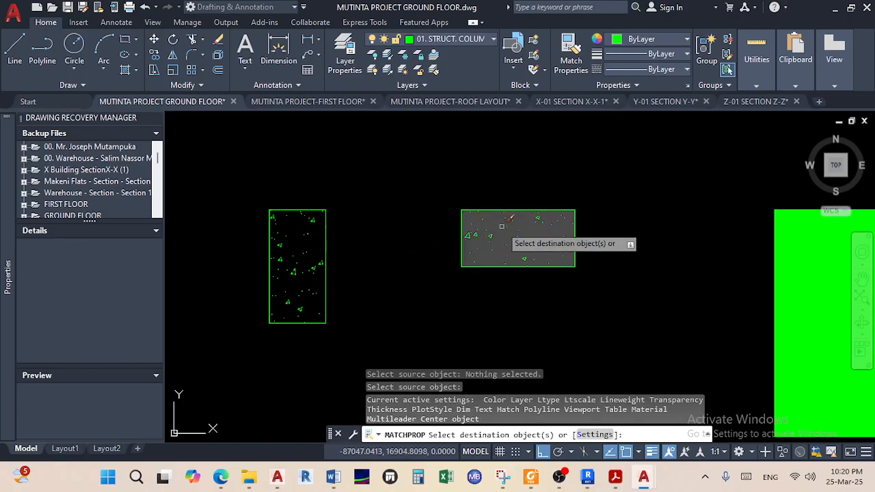
left_click(501, 228)
middle_click_drag(494, 273, 276, 234)
left_click(586, 236)
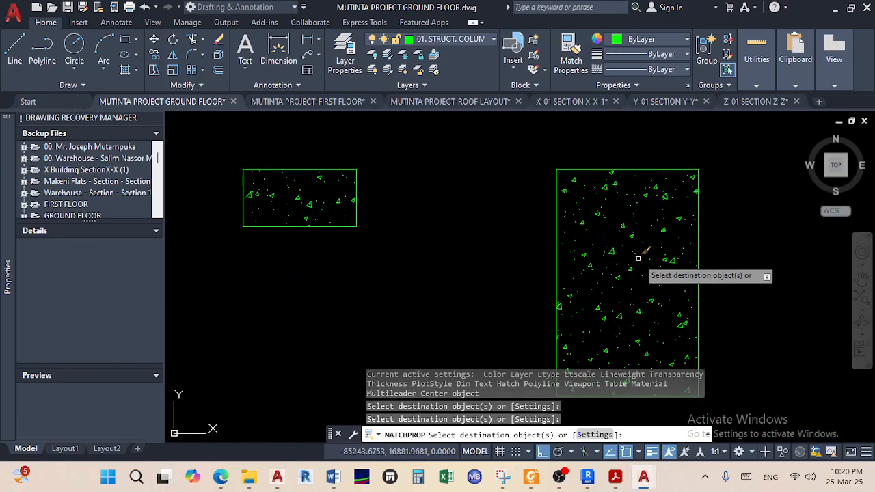
middle_click_drag(859, 273, 558, 225)
right_click(503, 247)
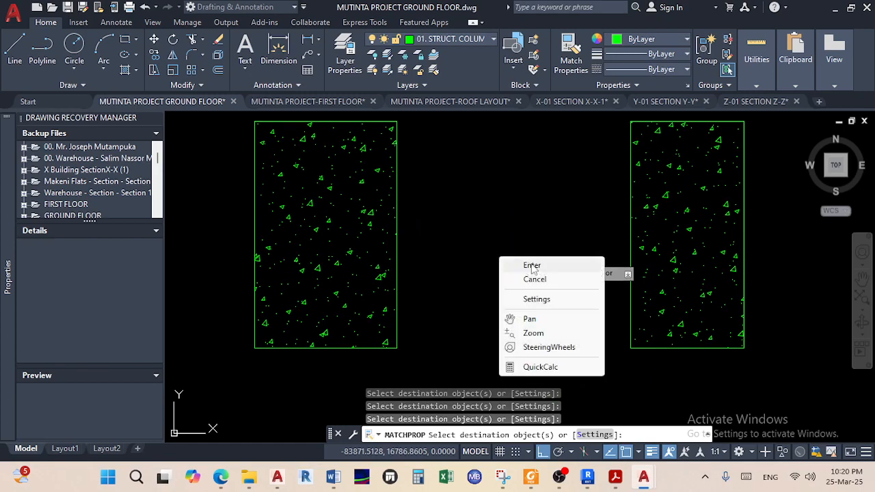
left_click(527, 258)
Save the drawing and pan back to centre the floor plan
key("ctrl+s")
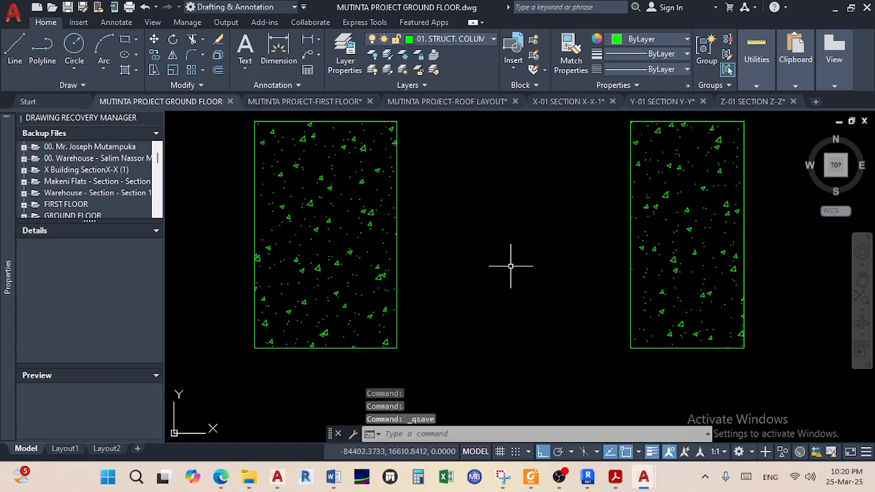
scroll(512, 262, "down", 4)
scroll(460, 294, "up", 2)
middle_click_drag(539, 256, 423, 221)
scroll(552, 222, "down", 5)
middle_click_drag(588, 240, 352, 256)
middle_click_drag(634, 287, 205, 287)
scroll(615, 293, "down", 2)
middle_click_drag(604, 296, 285, 285)
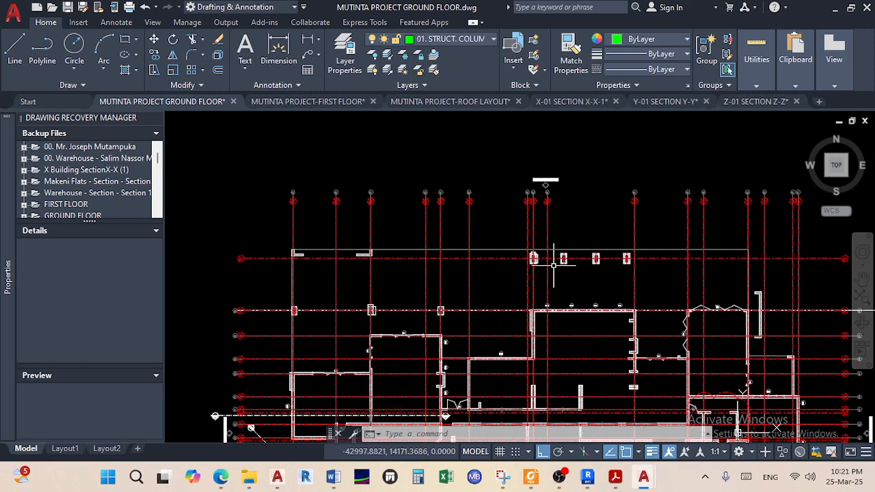
Select the right green hatched column and start COPY with its top corner as base point
scroll(533, 258, "up", 7)
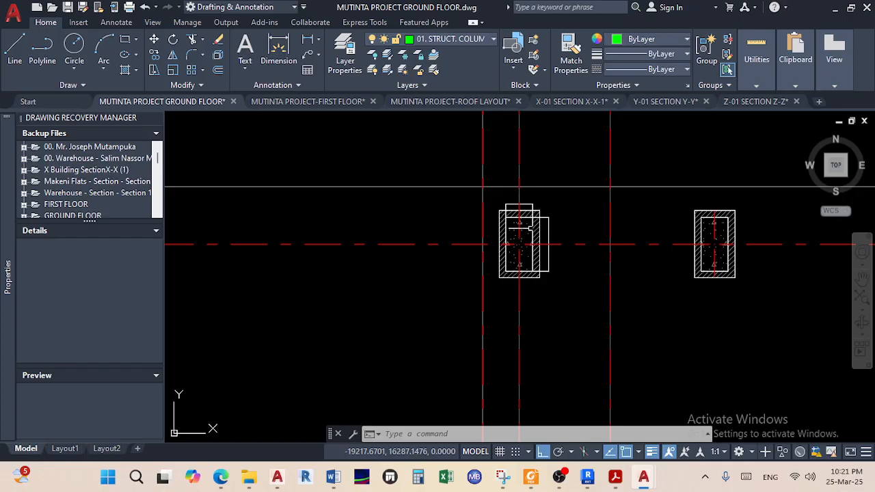
scroll(530, 232, "up", 3)
scroll(464, 241, "down", 6)
scroll(351, 233, "down", 5)
middle_click_drag(352, 233, 553, 260)
scroll(438, 256, "up", 6)
middle_click_drag(473, 279, 398, 291)
scroll(398, 292, "up", 9)
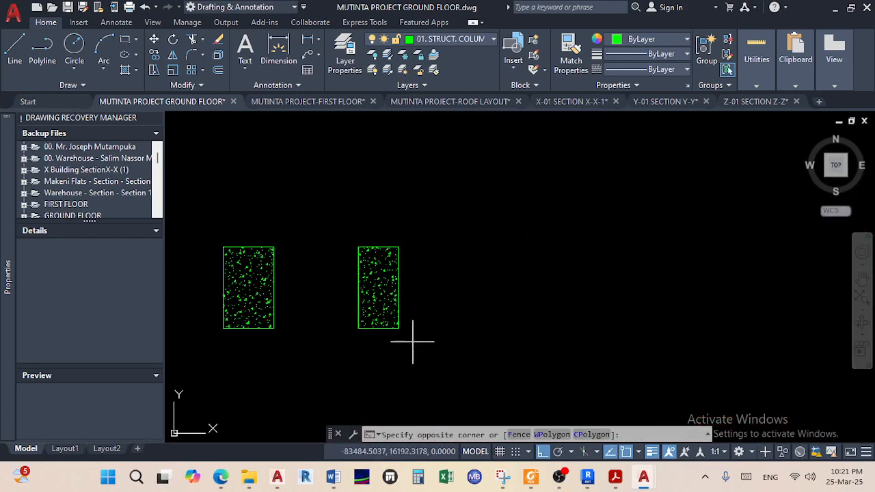
left_click(350, 284)
left_click(153, 55)
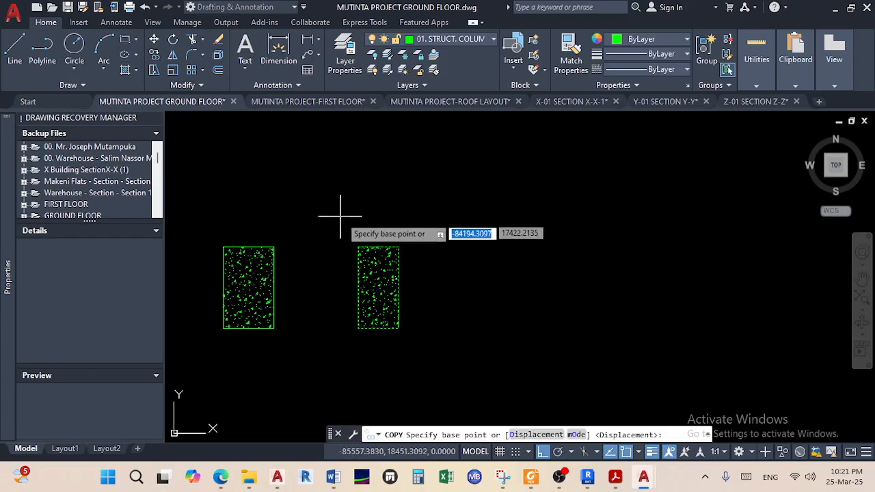
left_click(378, 246)
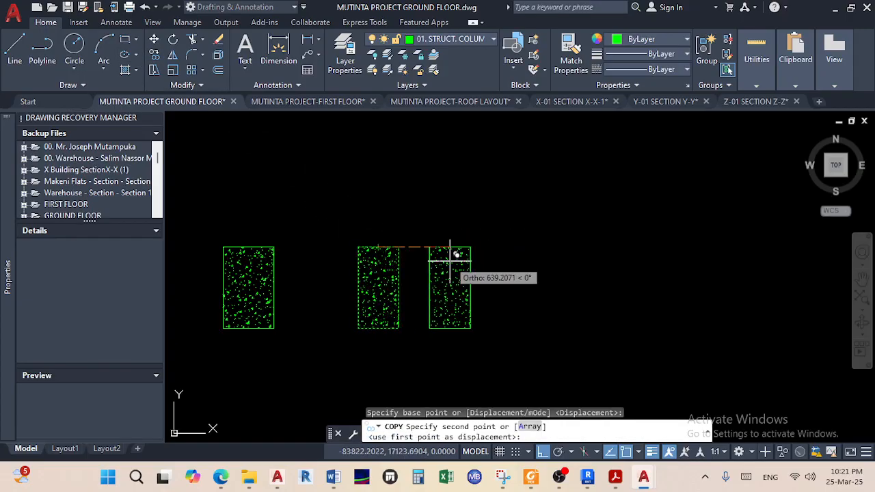
Place four column copies on the top-row gridline intersections, then end the copy
scroll(588, 294, "down", 5)
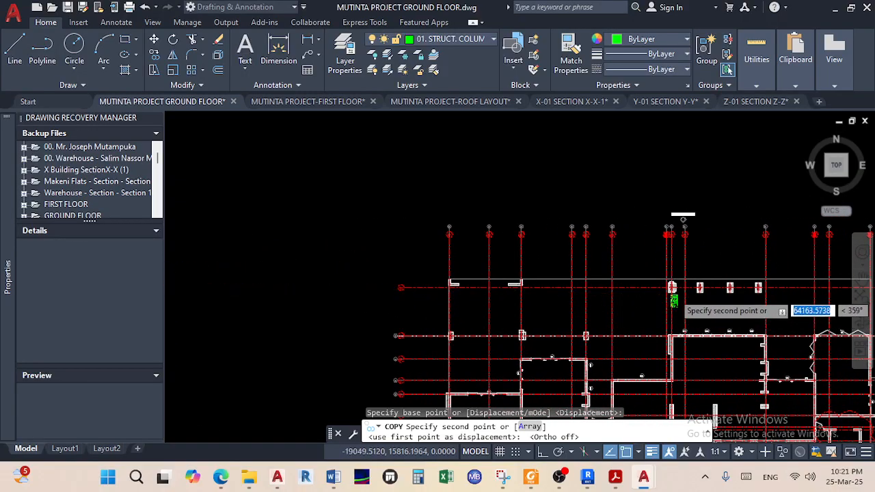
scroll(664, 263, "up", 6)
middle_click_drag(630, 256, 569, 318)
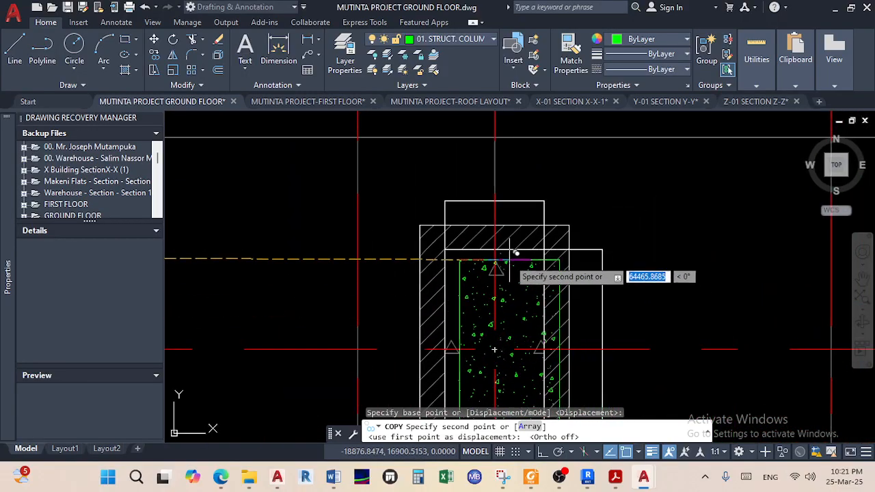
left_click(497, 246)
scroll(567, 297, "down", 5)
scroll(553, 266, "up", 5)
left_click(514, 213)
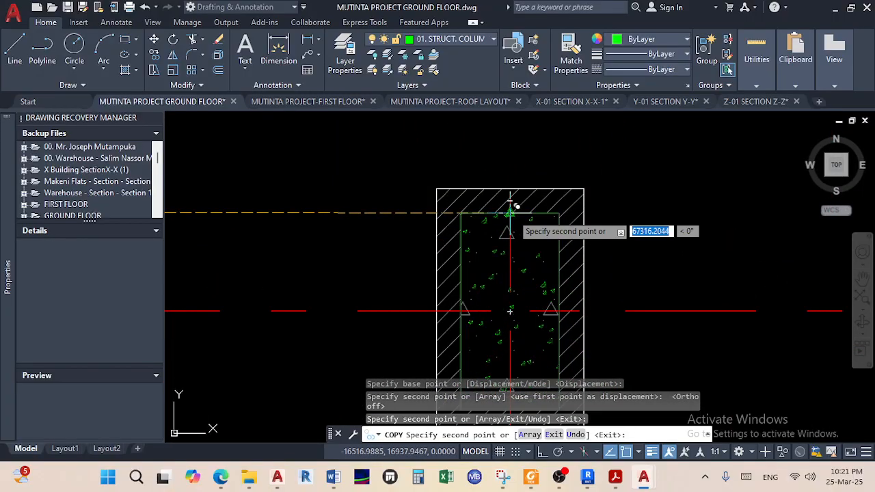
scroll(593, 255, "down", 5)
scroll(496, 239, "up", 4)
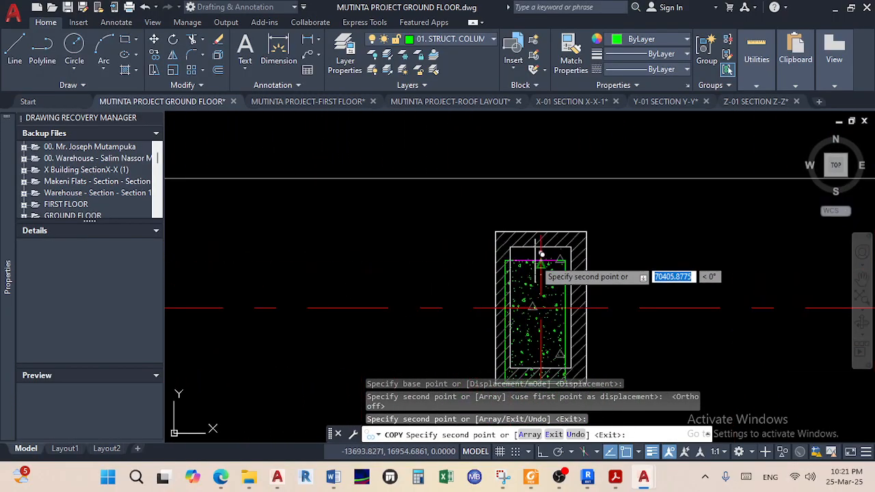
left_click(540, 240)
scroll(594, 276, "down", 4)
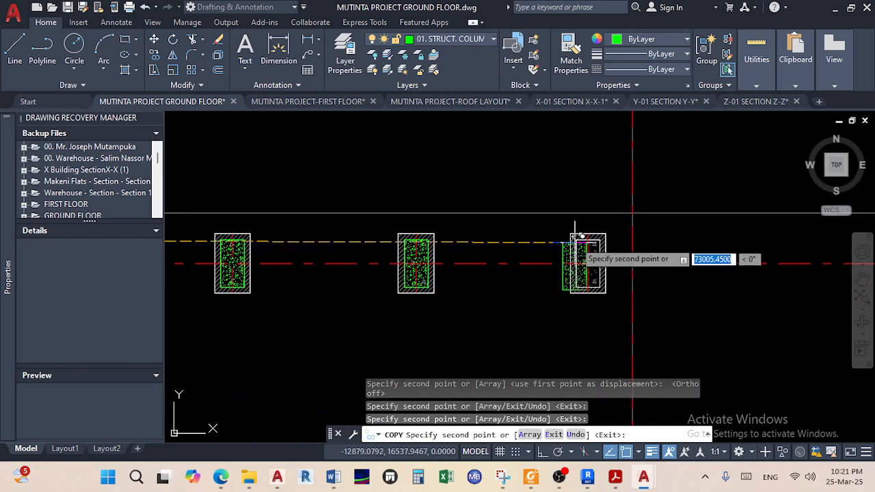
scroll(576, 248, "up", 5)
left_click(610, 238)
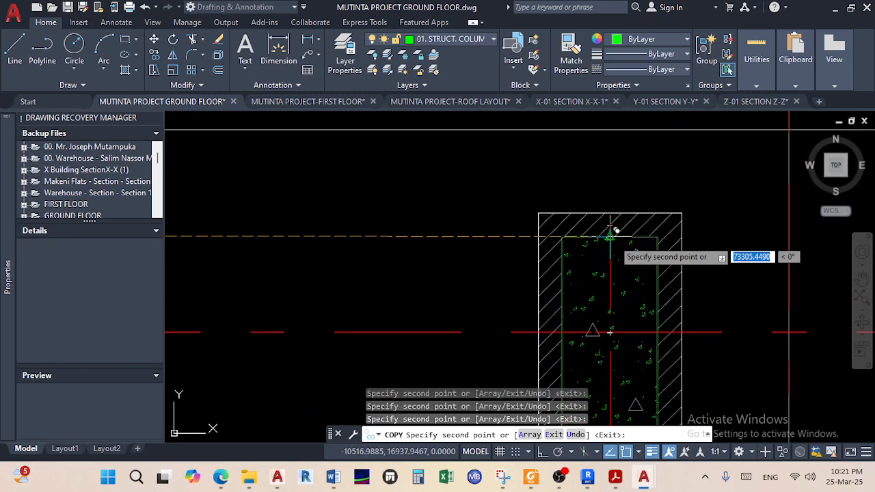
scroll(348, 254, "down", 5)
middle_click_drag(348, 254, 461, 276)
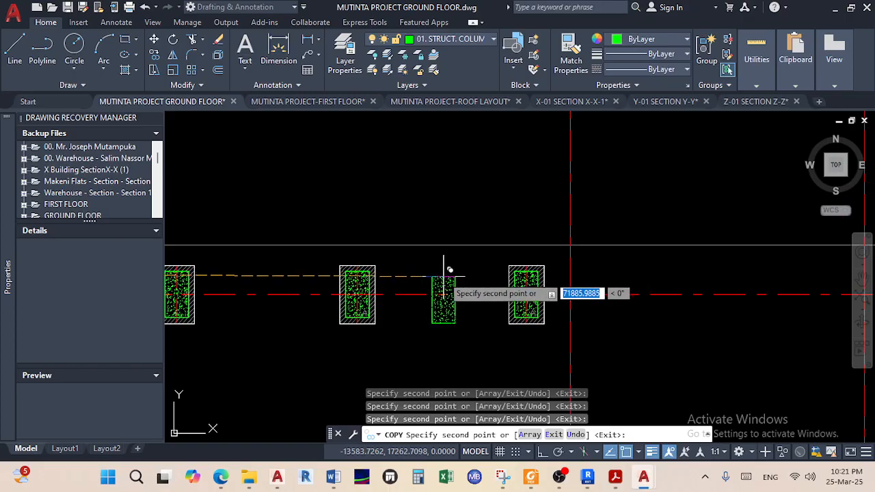
right_click(461, 275)
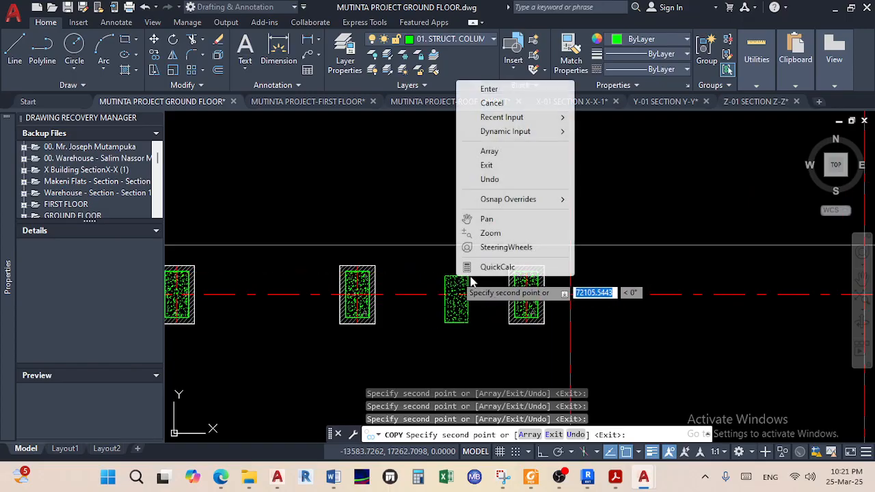
left_click(503, 93)
scroll(468, 253, "down", 5)
scroll(506, 287, "up", 6)
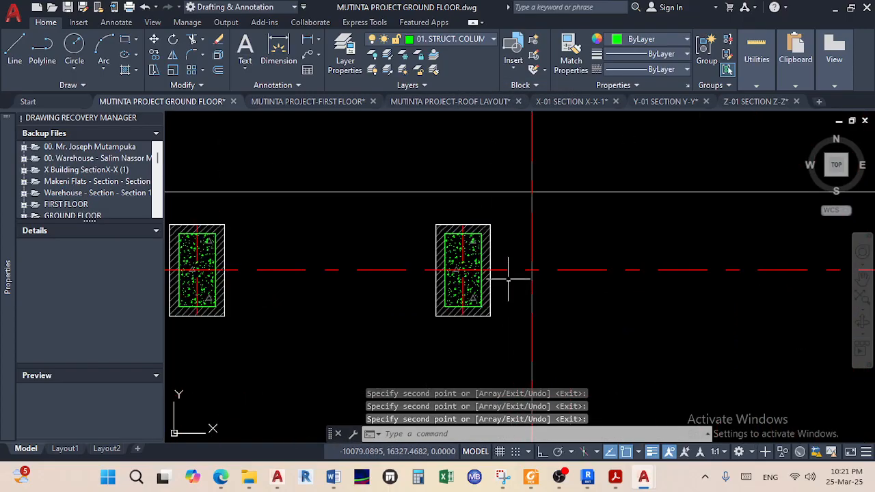
scroll(459, 189, "down", 6)
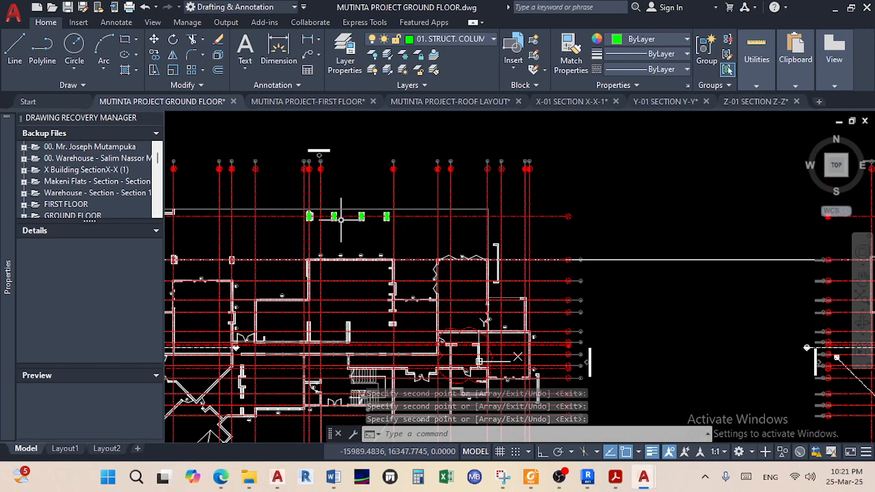
scroll(442, 222, "up", 4)
scroll(547, 287, "down", 7)
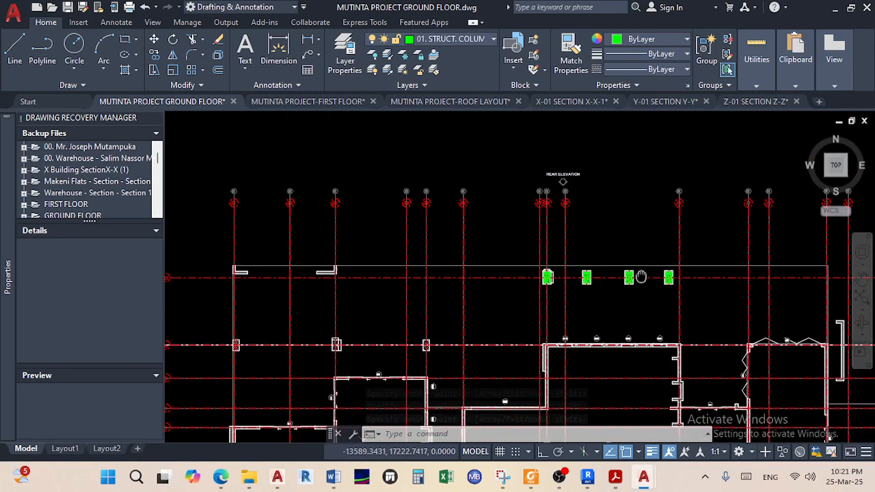
scroll(530, 289, "up", 5)
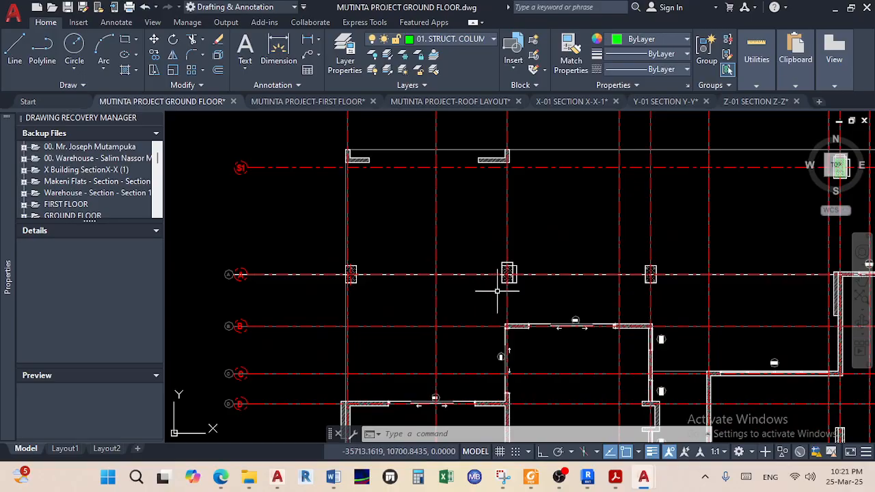
scroll(699, 302, "down", 5)
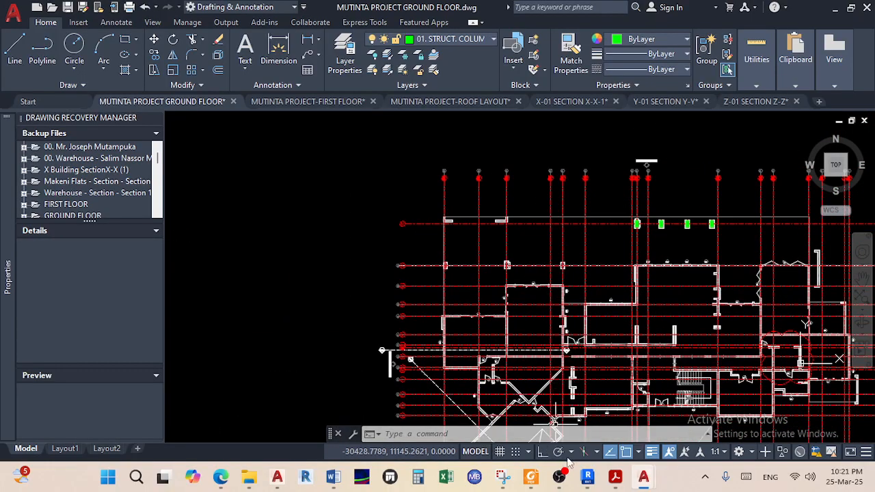
Switch to Acrobat and scroll the 5 BEDROOM PDF to compare the ground-floor column positions
key("alt+Tab")
scroll(379, 282, "up", 15)
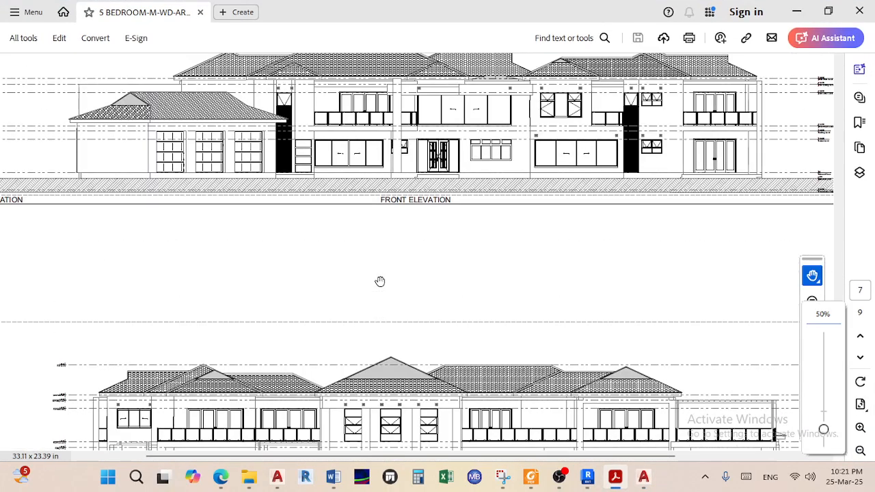
scroll(379, 281, "up", 20)
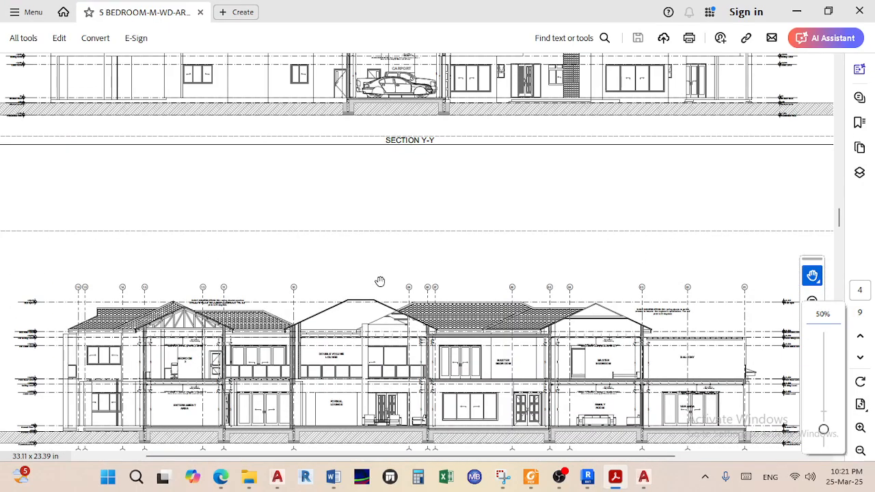
scroll(380, 282, "up", 10)
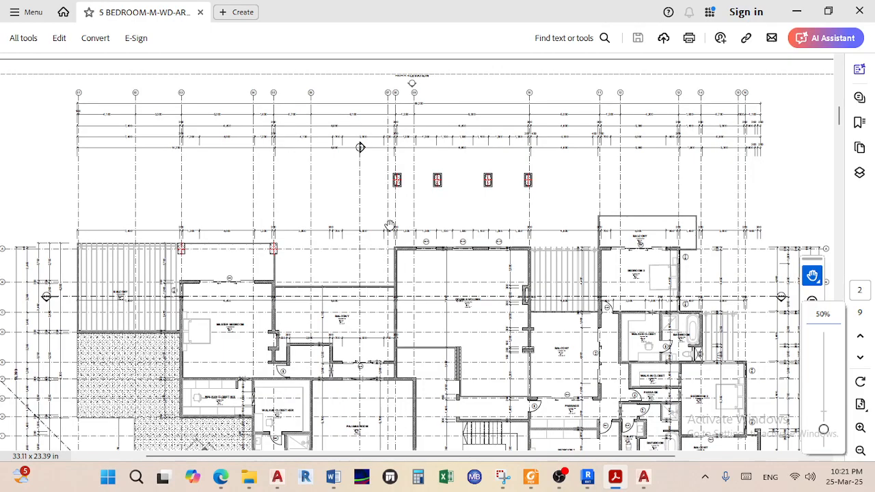
scroll(389, 225, "down", 10)
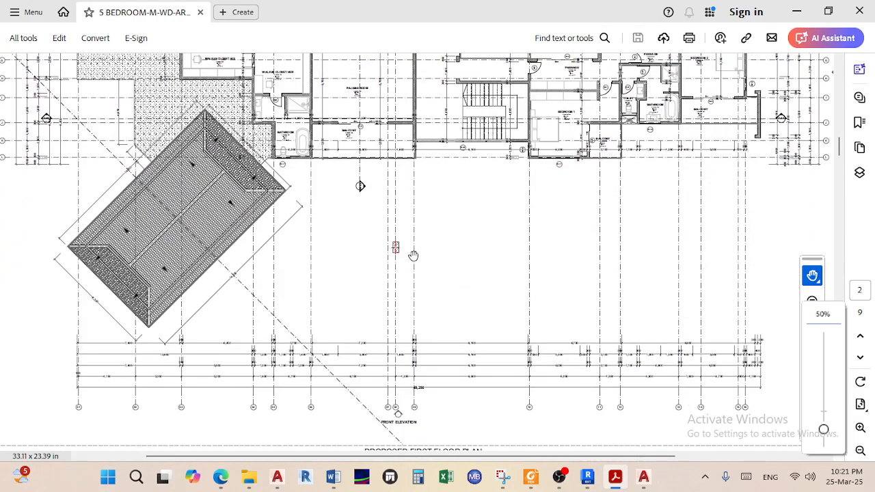
scroll(413, 253, "up", 10)
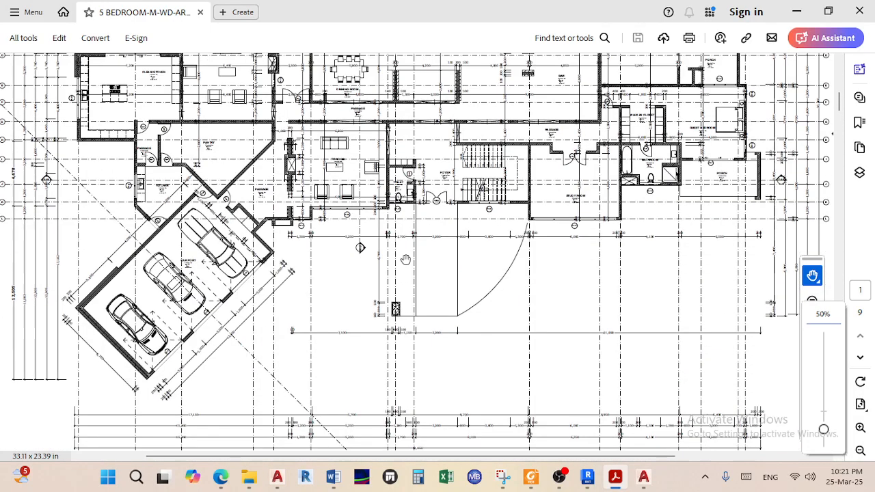
scroll(396, 378, "down", 2)
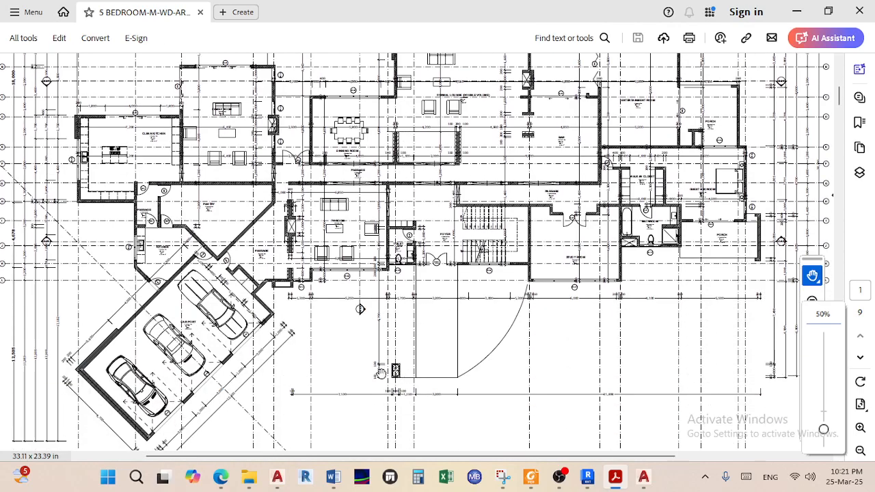
scroll(392, 369, "down", 6)
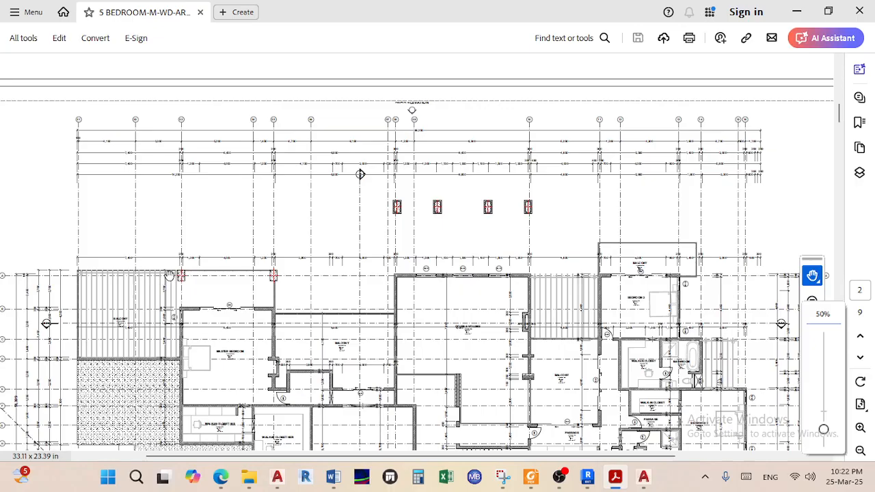
scroll(67, 282, "up", 5, "ctrl")
scroll(84, 277, "up", 3, "ctrl")
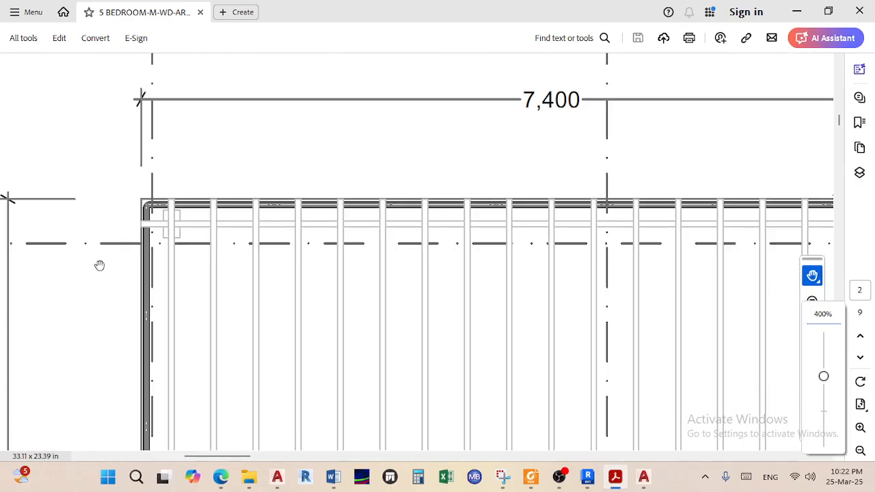
scroll(178, 231, "down", 2, "ctrl")
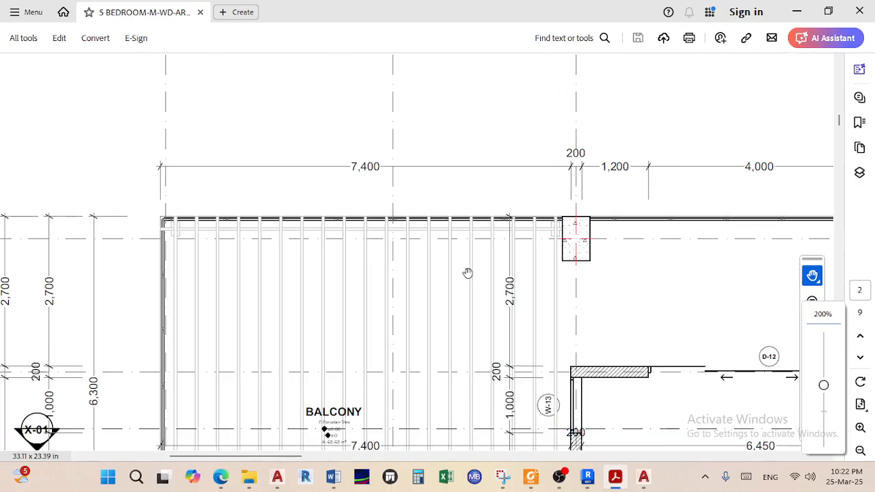
scroll(187, 253, "up", 7, "ctrl")
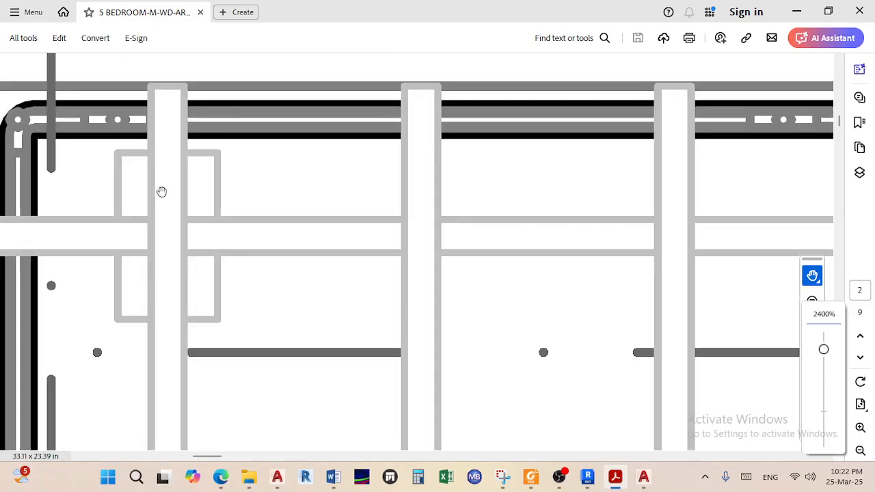
scroll(196, 221, "down", 8, "ctrl")
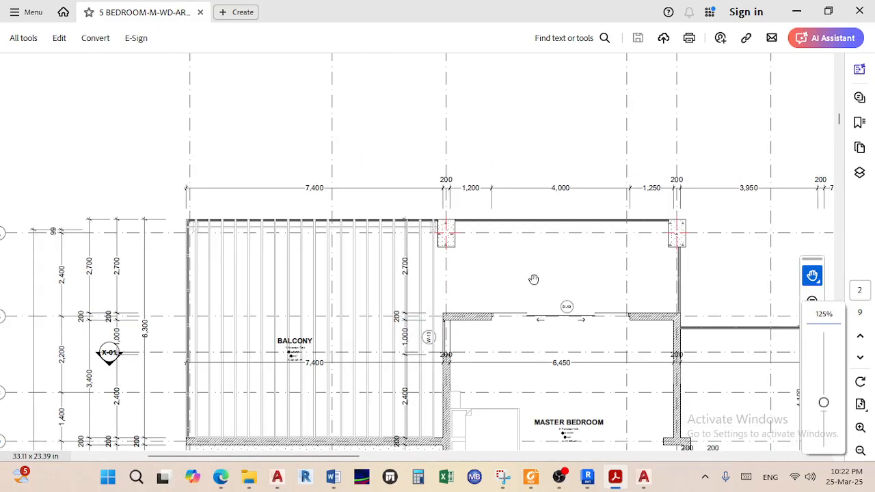
scroll(533, 279, "down", 2, "ctrl")
scroll(519, 268, "down", 15)
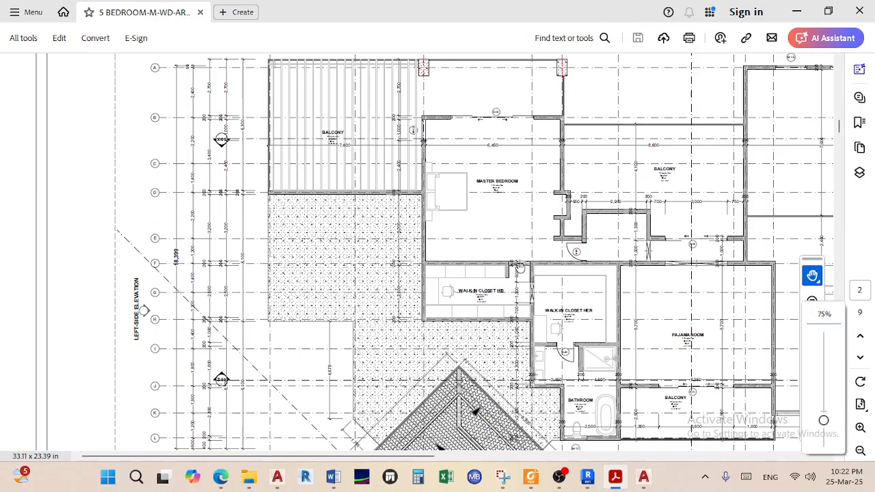
scroll(517, 277, "down", 3)
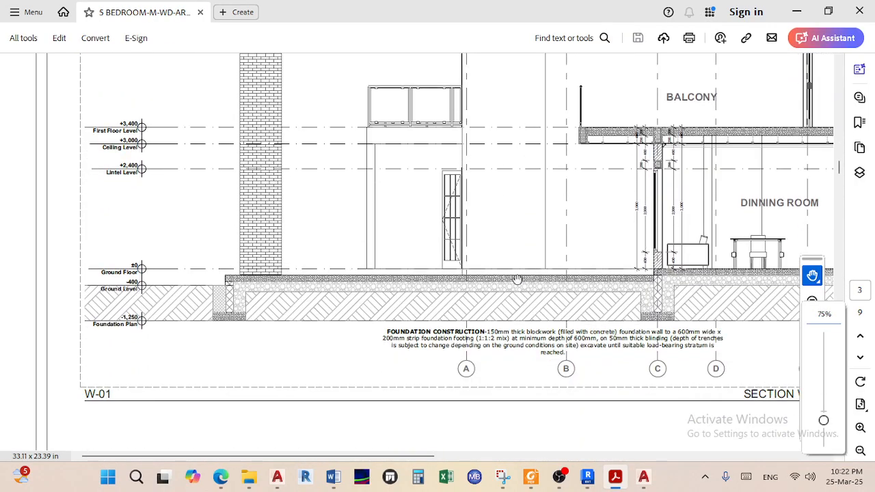
scroll(517, 277, "up", 10)
scroll(517, 279, "up", 10)
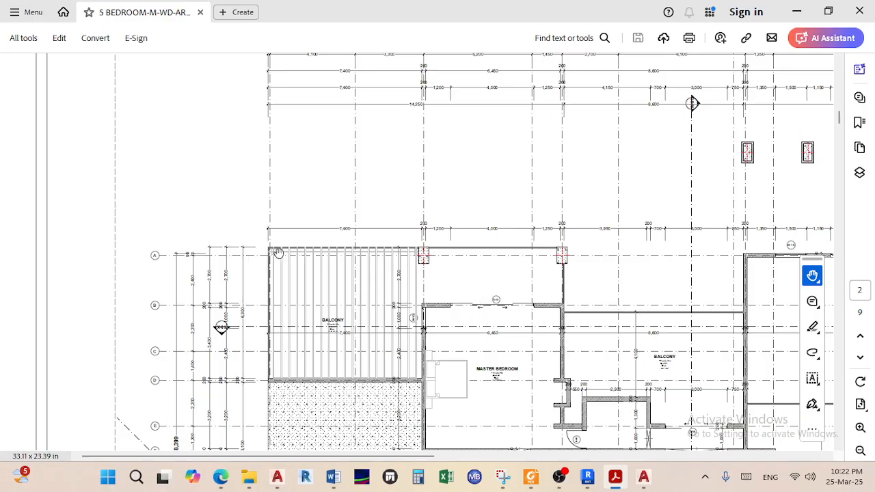
scroll(277, 256, "up", 15)
scroll(274, 257, "up", 6)
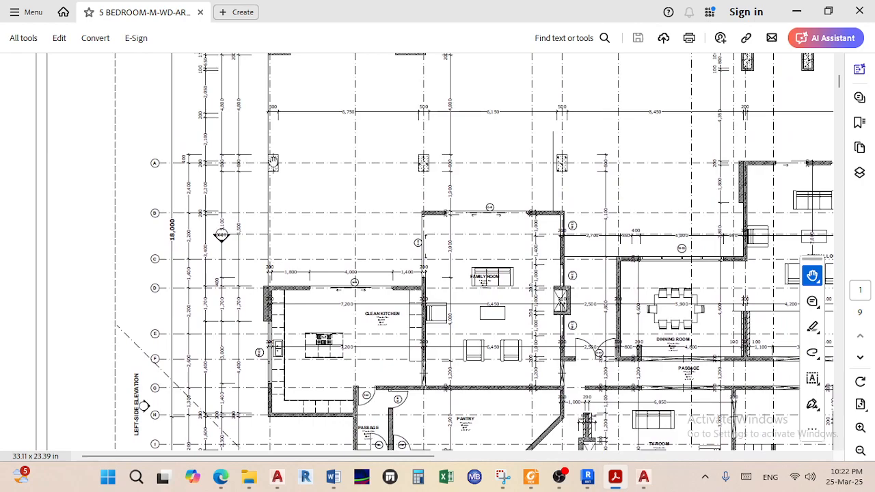
scroll(279, 188, "down", 20)
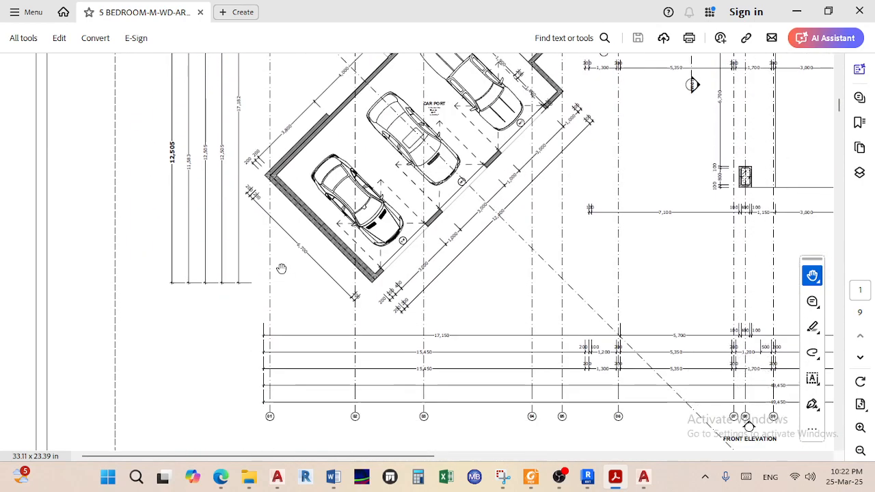
scroll(297, 223, "down", 1)
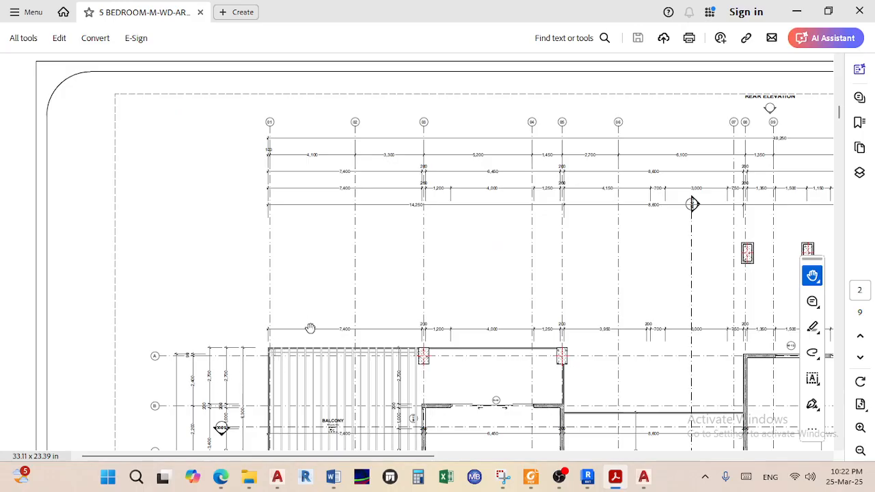
scroll(310, 328, "up", 12)
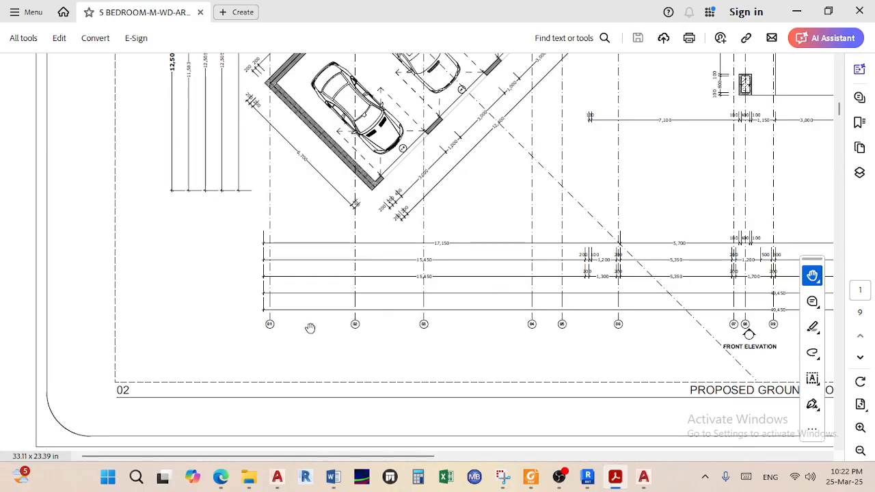
scroll(309, 327, "up", 3)
scroll(309, 328, "up", 12)
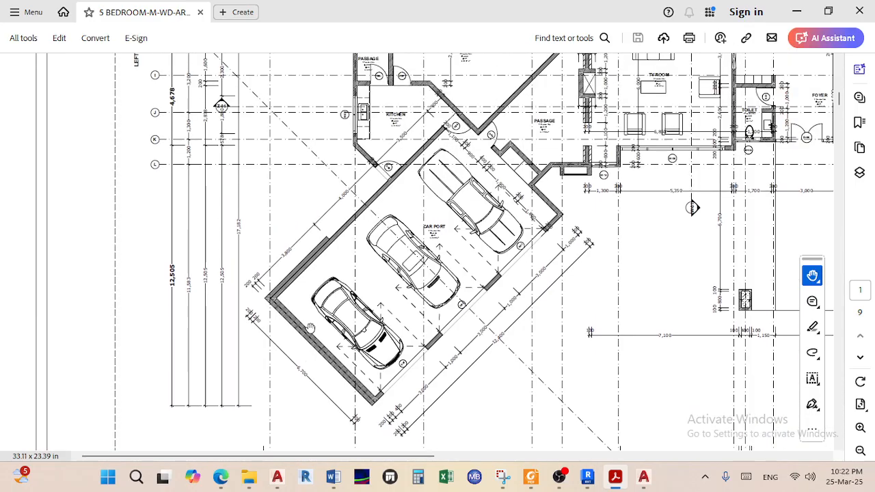
scroll(443, 288, "up", 3)
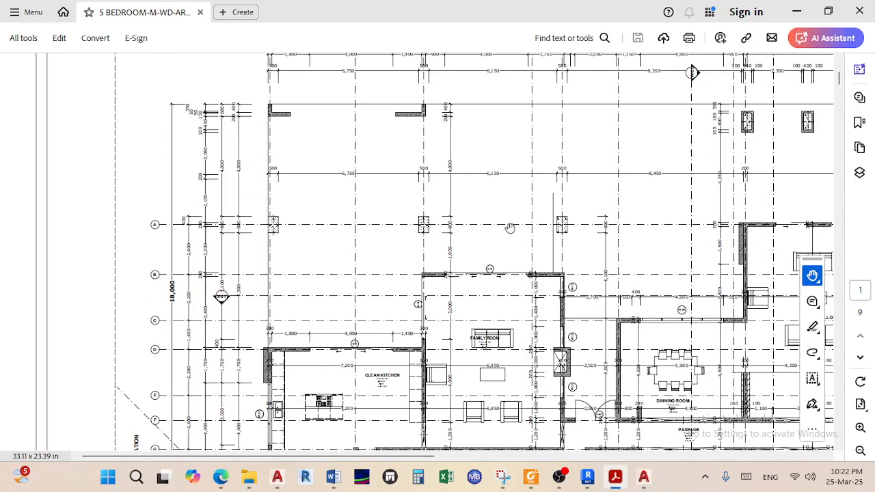
Minimise Acrobat, select the middle hatched column, and copy it from a base point on it
left_click(796, 13)
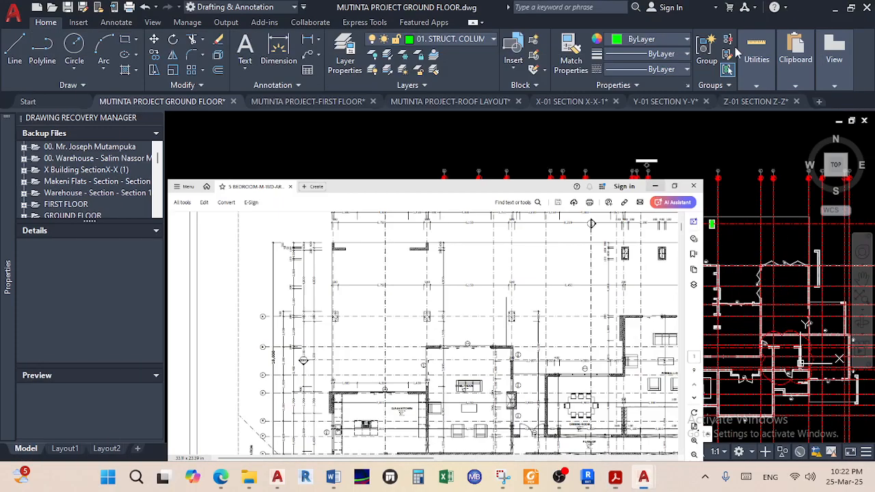
middle_click_drag(455, 258, 578, 340)
middle_click_drag(233, 299, 332, 287)
scroll(314, 287, "up", 6)
middle_click_drag(290, 319, 330, 309)
scroll(332, 319, "up", 2)
left_click(335, 366)
left_click(279, 251)
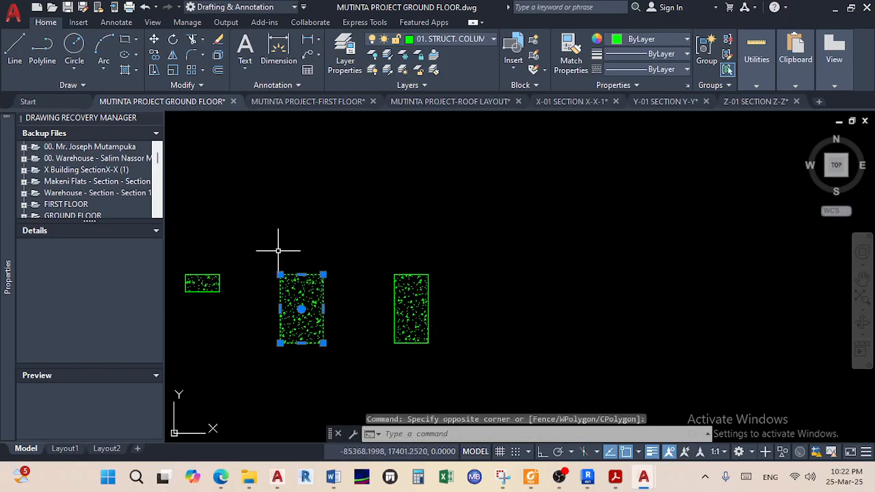
left_click(154, 55)
left_click(301, 275)
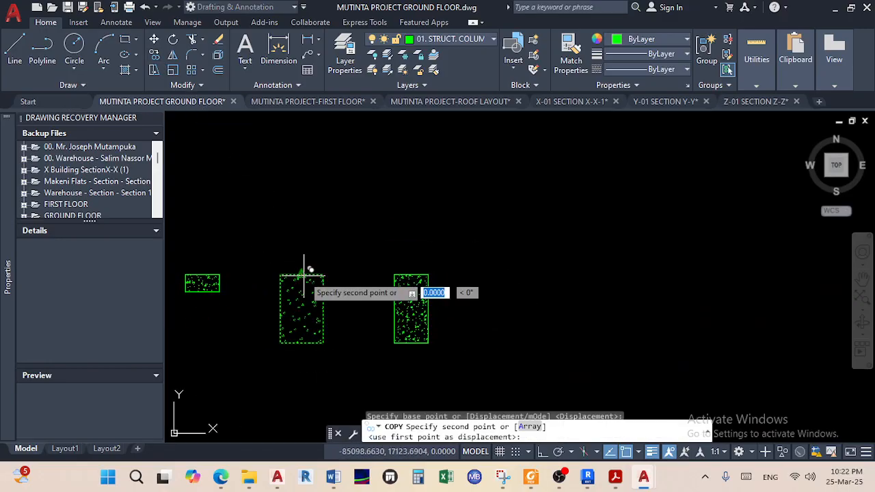
Place three column copies on the next horizontal gridline's intersections and finish copying
scroll(410, 191, "down", 2)
scroll(430, 203, "down", 7)
scroll(468, 230, "down", 2)
middle_click_drag(497, 239, 387, 244)
scroll(557, 246, "up", 9)
scroll(570, 222, "up", 8)
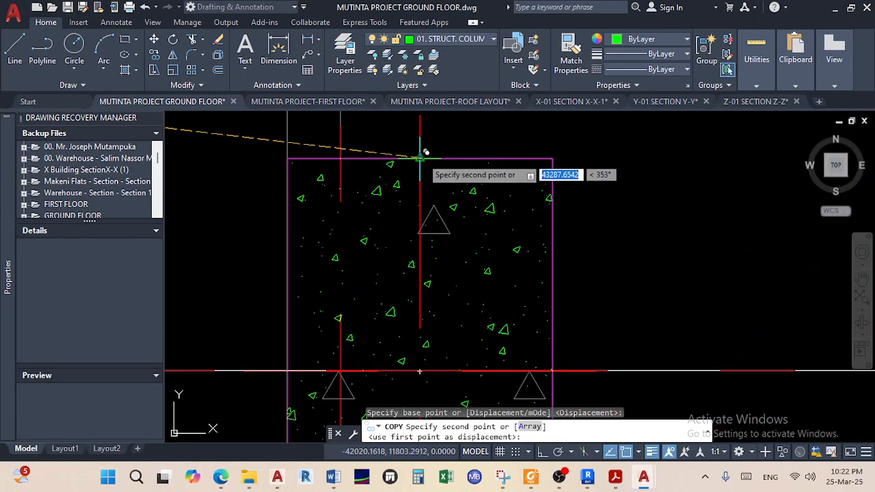
left_click(425, 156)
scroll(451, 237, "down", 8)
middle_click_drag(486, 255, 369, 255)
scroll(467, 250, "down", 4)
scroll(454, 222, "up", 6)
scroll(472, 219, "up", 6)
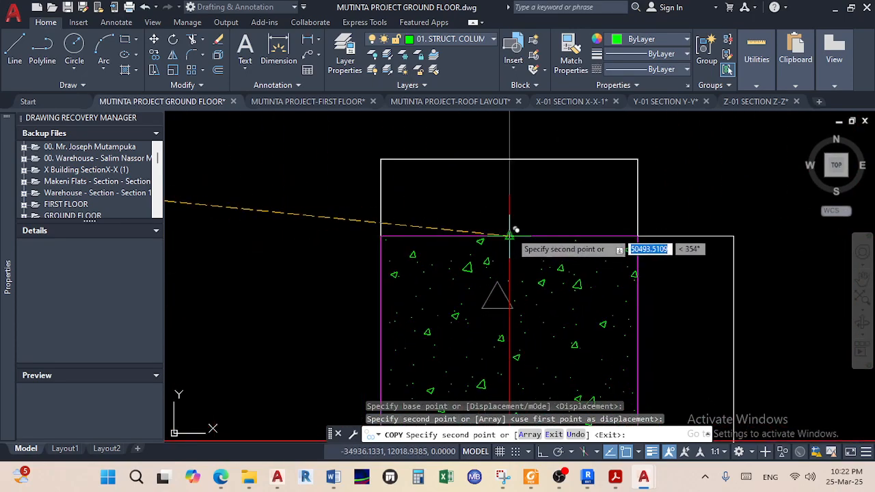
left_click(519, 243)
scroll(520, 243, "down", 6)
scroll(510, 250, "up", 8)
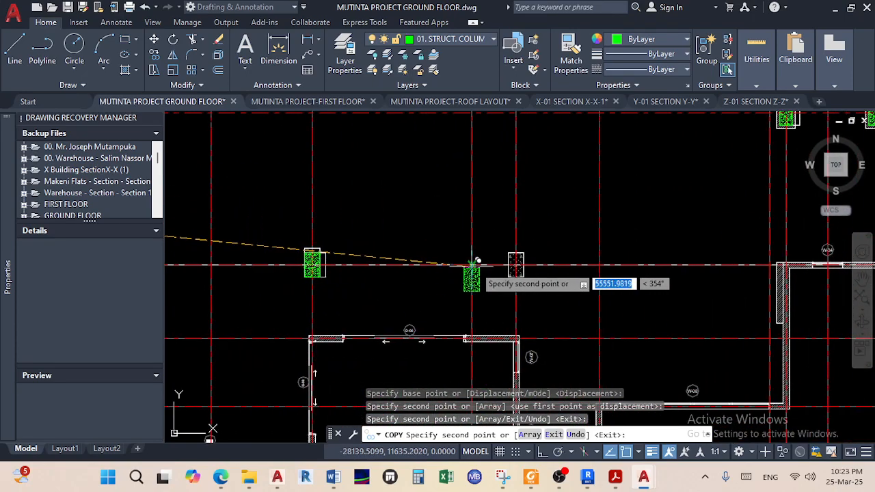
left_click(532, 177)
right_click(371, 197)
left_click(402, 205)
scroll(418, 235, "down", 6)
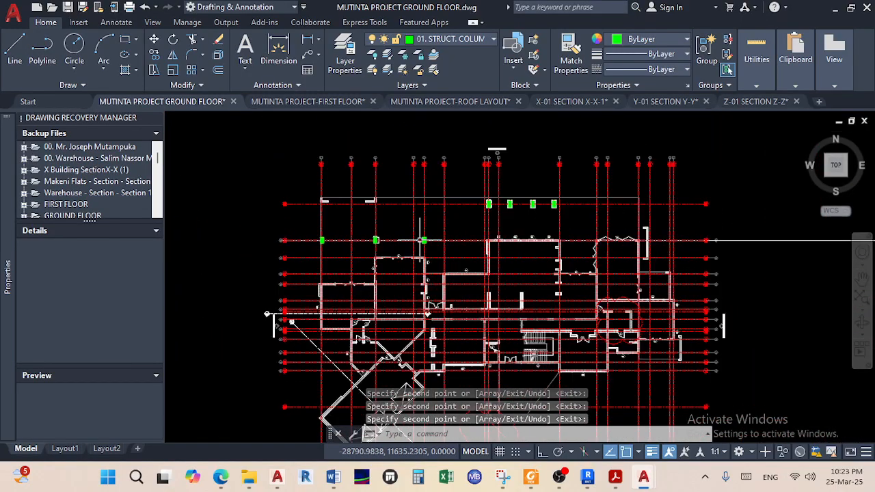
scroll(820, 383, "up", 5)
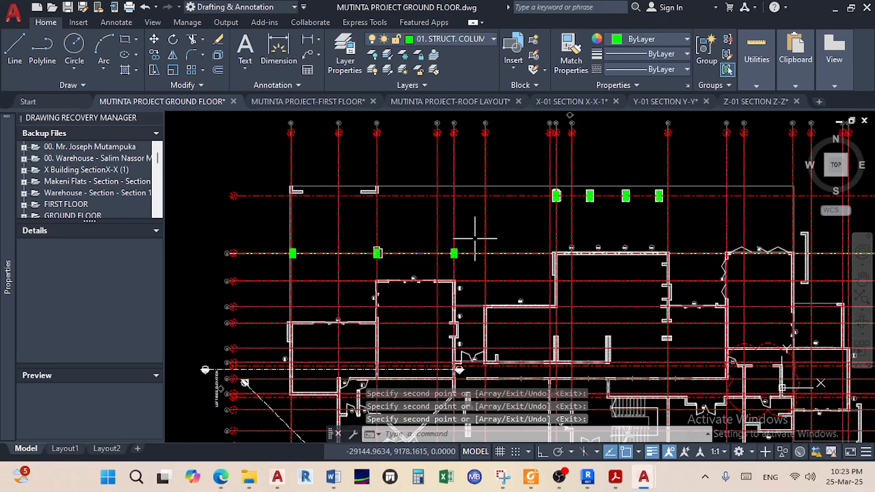
scroll(475, 241, "down", 5)
scroll(487, 285, "up", 9)
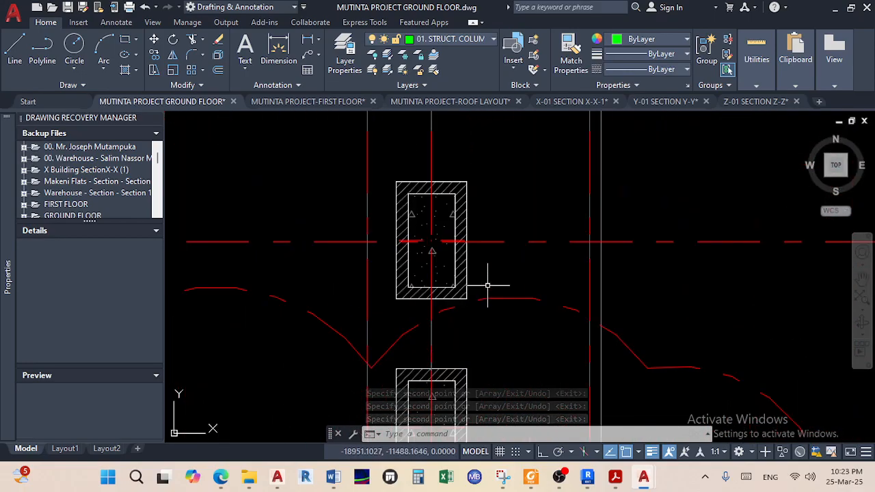
Dimension across the column's inner corners to confirm its 400 width
middle_click_drag(487, 285, 457, 306)
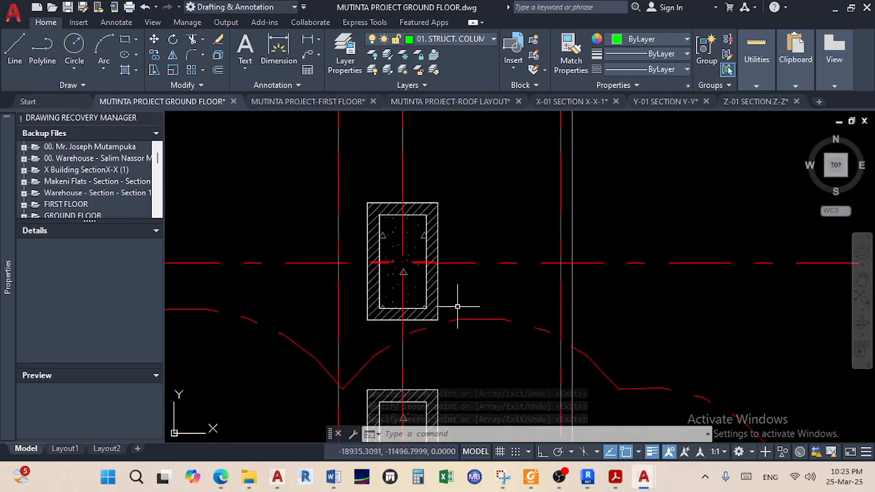
left_click(271, 56)
scroll(379, 205, "up", 4)
left_click(379, 235)
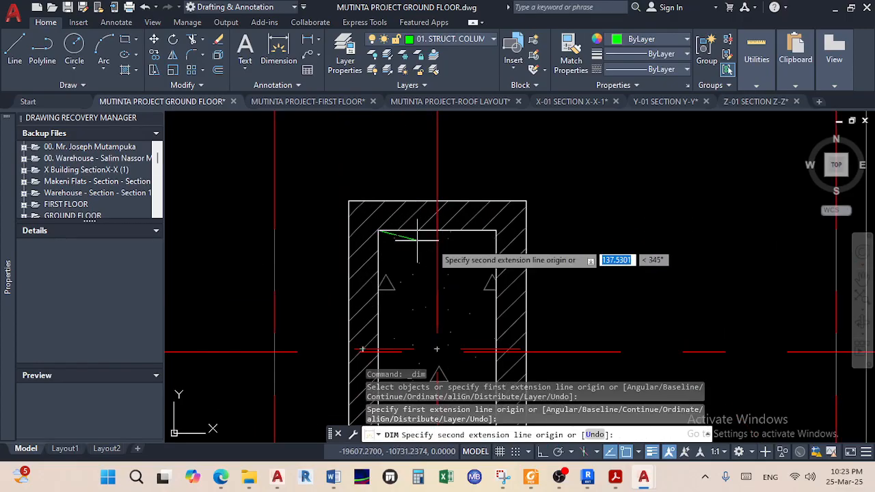
left_click(496, 231)
left_click(457, 175)
right_click(455, 172)
left_click(473, 180)
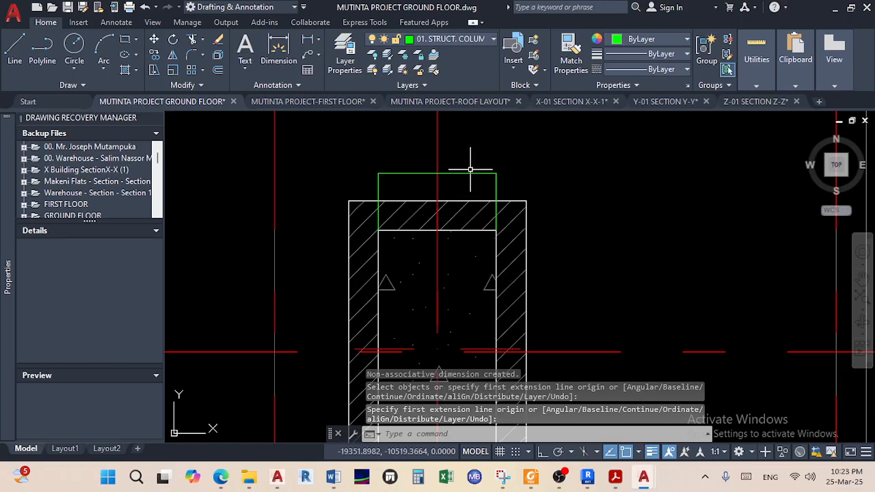
Clear the 400.0000 dimension text, then delete the temporary dimension
double_click(466, 172)
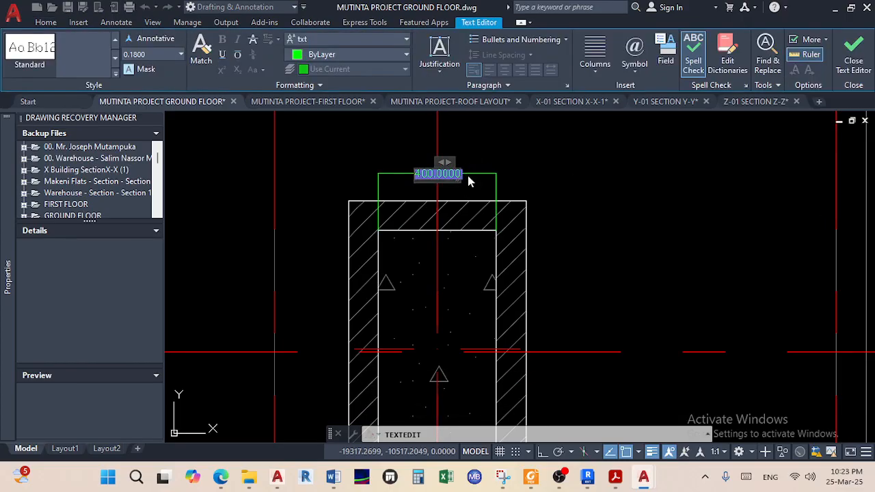
key("BackSpace")
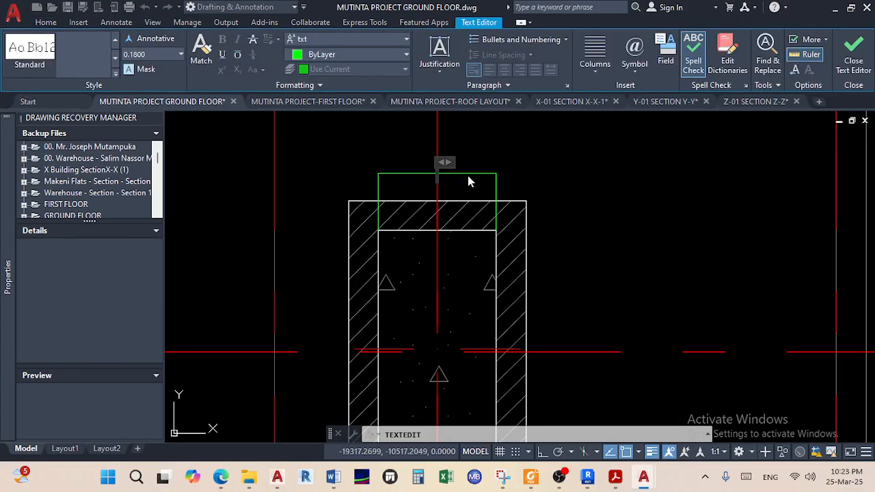
left_click(522, 182)
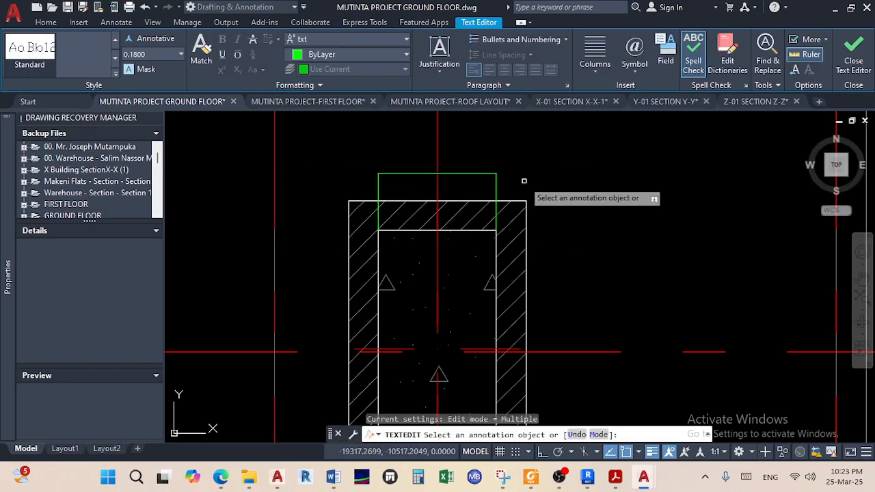
right_click(524, 182)
left_click(534, 189)
left_click(529, 187)
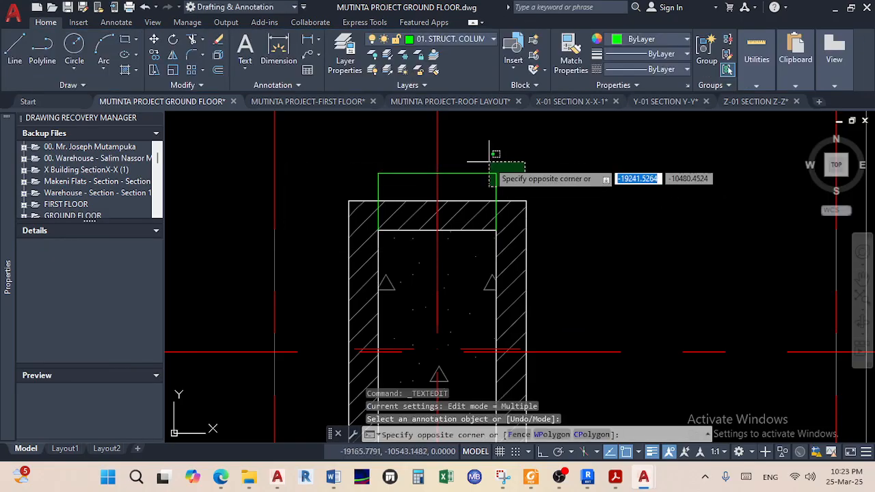
left_click(489, 162)
key("Delete")
scroll(410, 259, "down", 8)
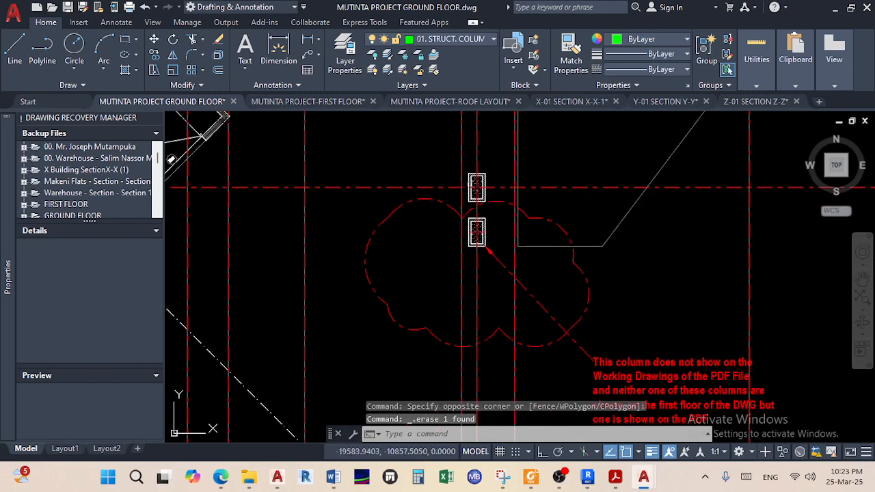
middle_click_drag(391, 263, 514, 351)
middle_click_drag(318, 177, 377, 258)
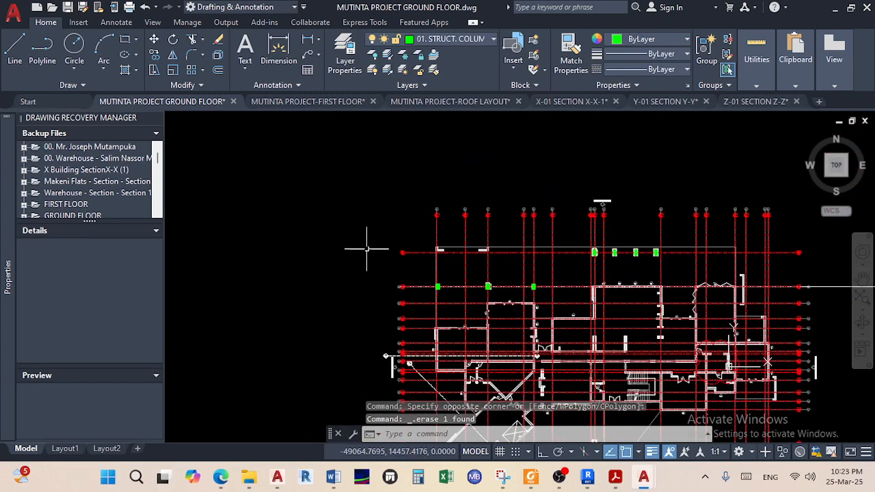
middle_click_drag(342, 228, 484, 298)
scroll(282, 322, "up", 10)
left_click(443, 365)
left_click(352, 213)
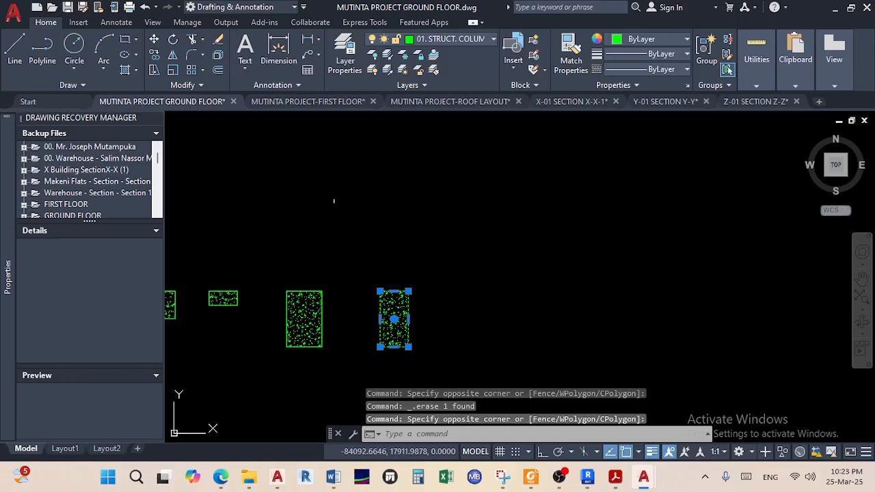
left_click(154, 56)
left_click(394, 291)
scroll(487, 249, "down", 8)
middle_click_drag(487, 247, 184, 130)
scroll(601, 321, "up", 8)
scroll(645, 281, "up", 6)
left_click(552, 244)
right_click(588, 189)
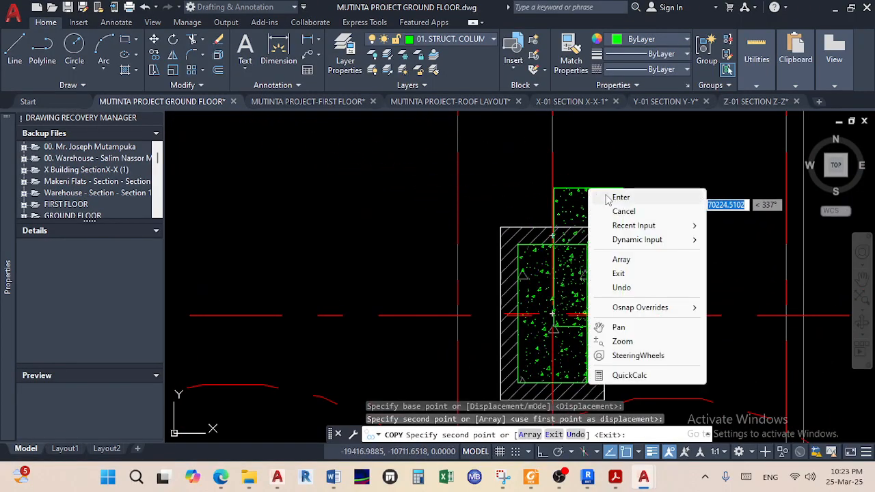
left_click(618, 197)
key("ctrl+s")
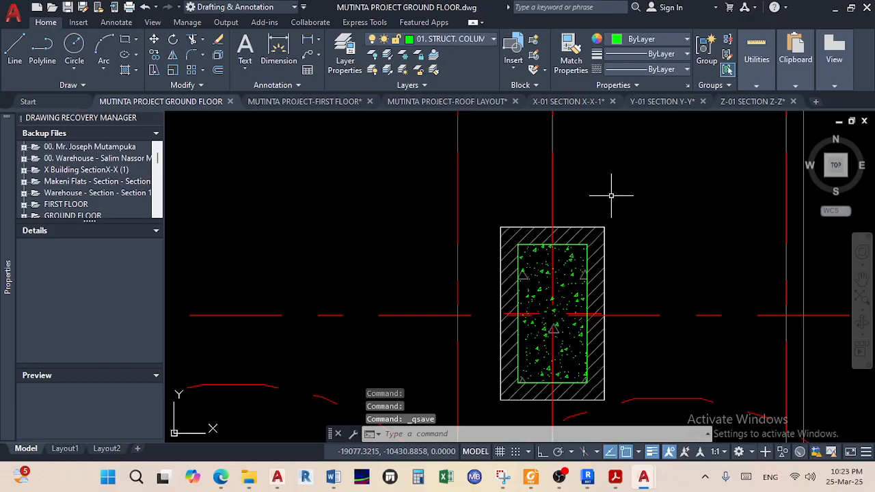
scroll(611, 196, "down", 10)
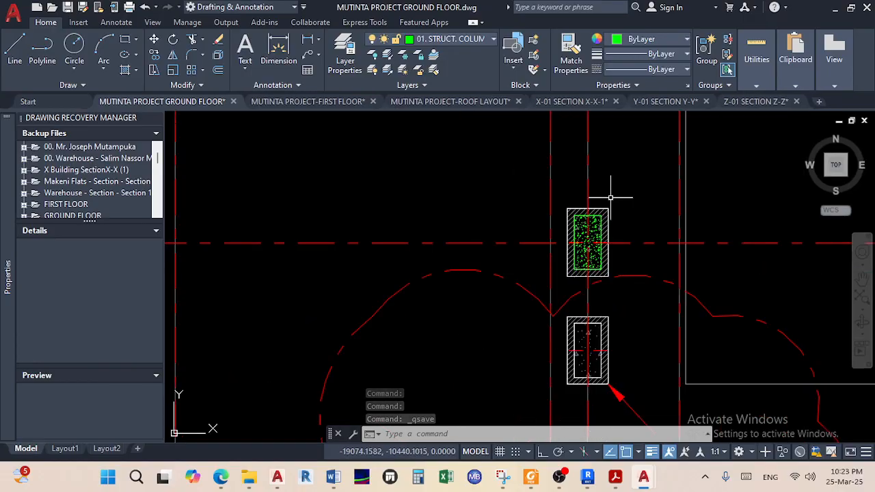
middle_click_drag(524, 266, 518, 288)
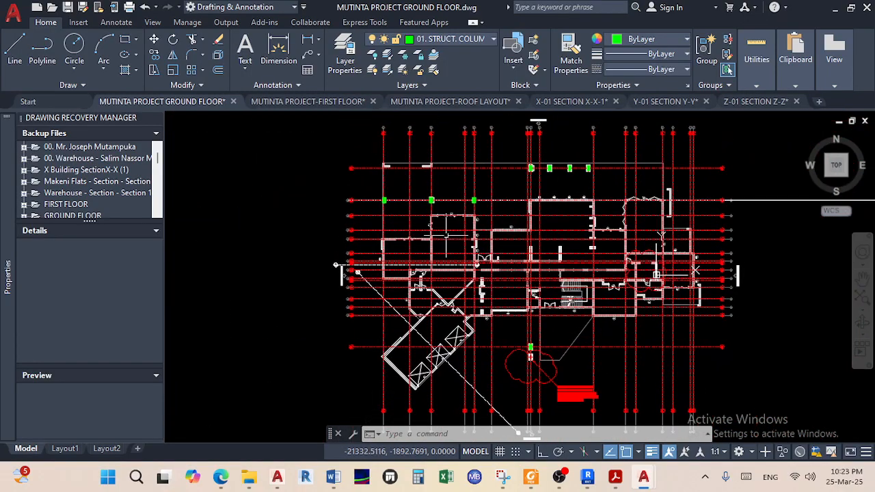
scroll(429, 216, "up", 4)
scroll(431, 232, "up", 3)
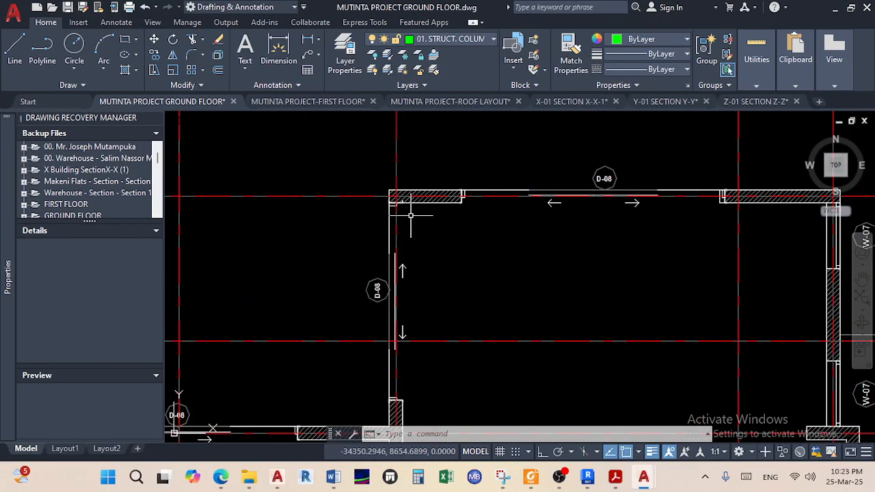
scroll(410, 215, "down", 3)
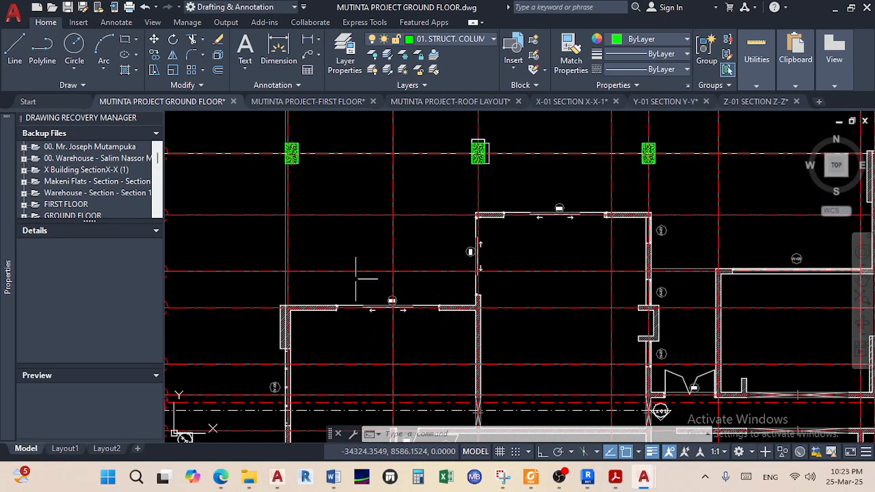
scroll(287, 318, "up", 4)
scroll(301, 307, "down", 6)
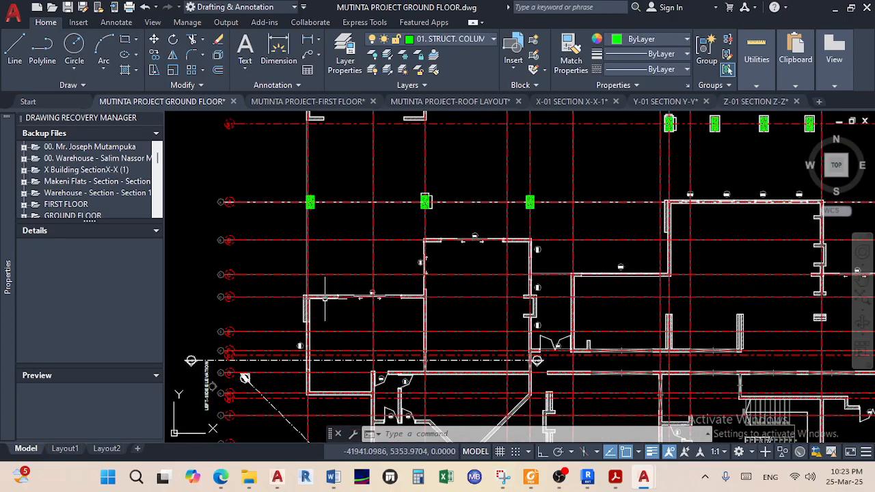
scroll(421, 212, "up", 2)
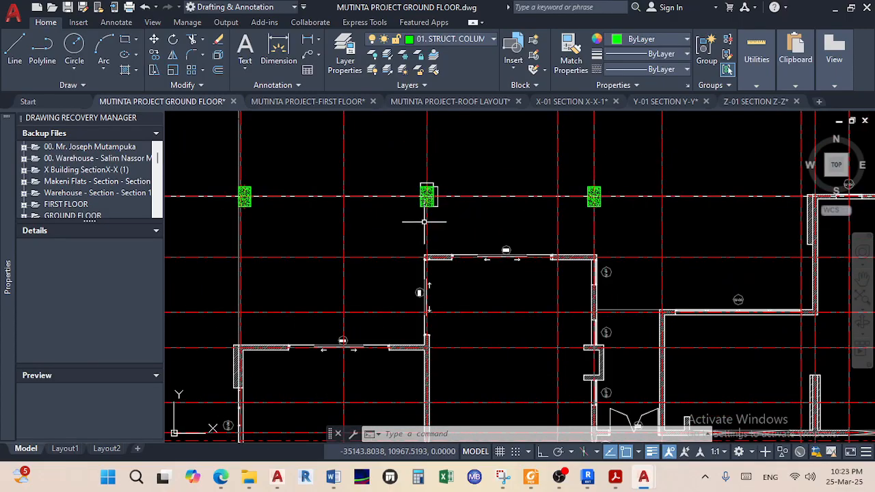
scroll(302, 338, "down", 2)
scroll(315, 311, "up", 2)
scroll(321, 308, "down", 5)
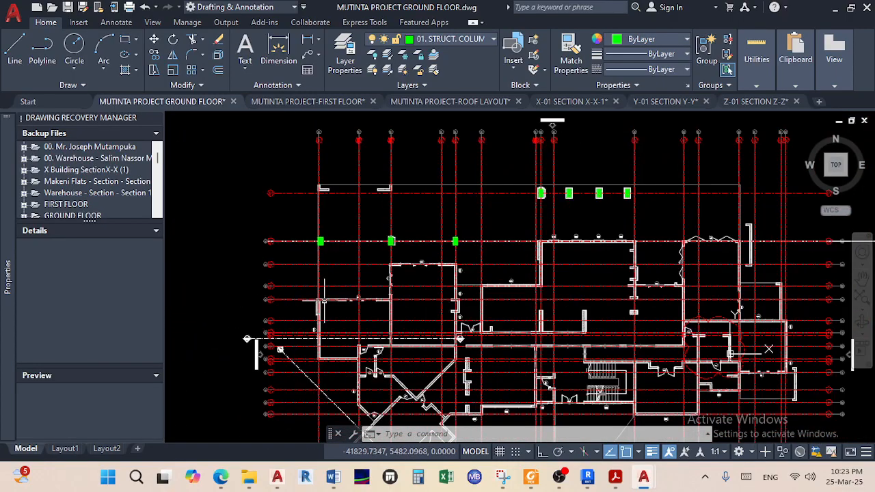
scroll(325, 135, "up", 5)
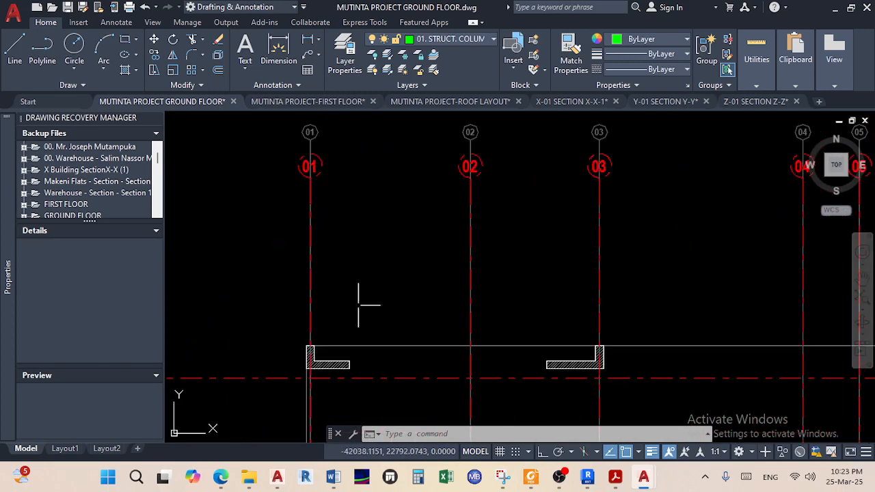
scroll(330, 289, "down", 9)
middle_click_drag(251, 320, 379, 361)
scroll(355, 372, "up", 6)
Window-select the small left column and start copying it from its corner
scroll(440, 282, "up", 4)
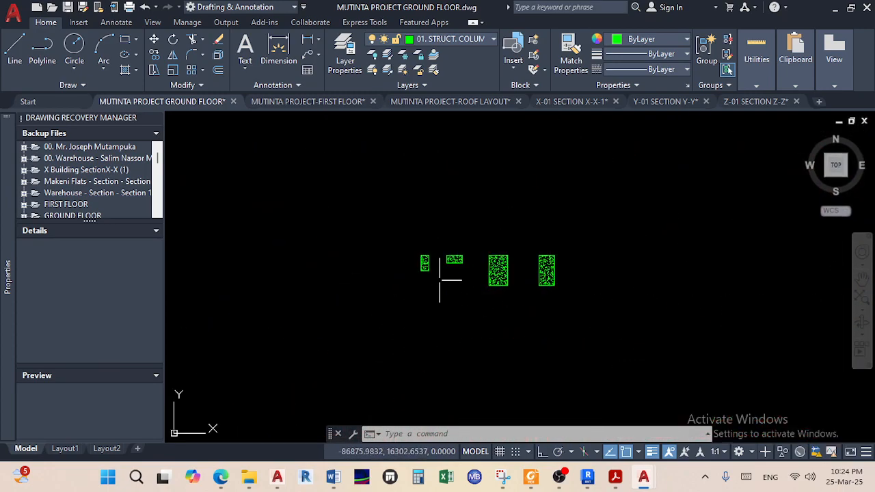
scroll(439, 281, "up", 4)
left_click(432, 276)
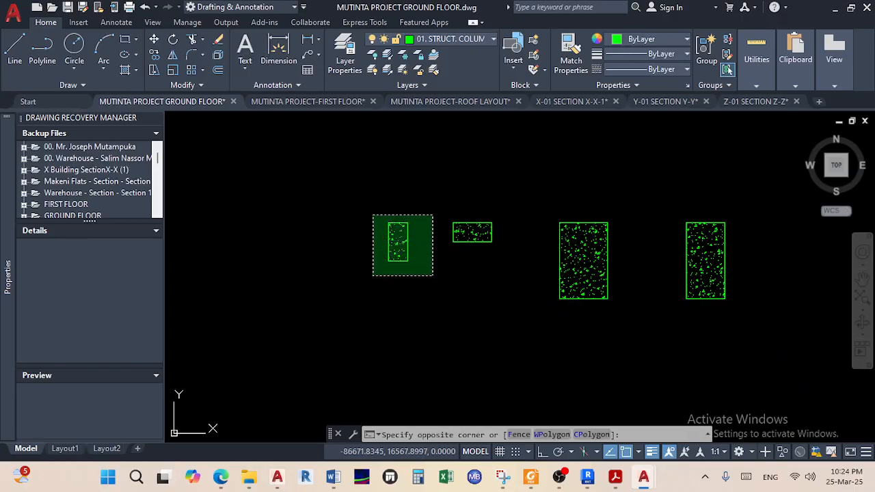
left_click(385, 223)
left_click(161, 54)
scroll(390, 217, "up", 3)
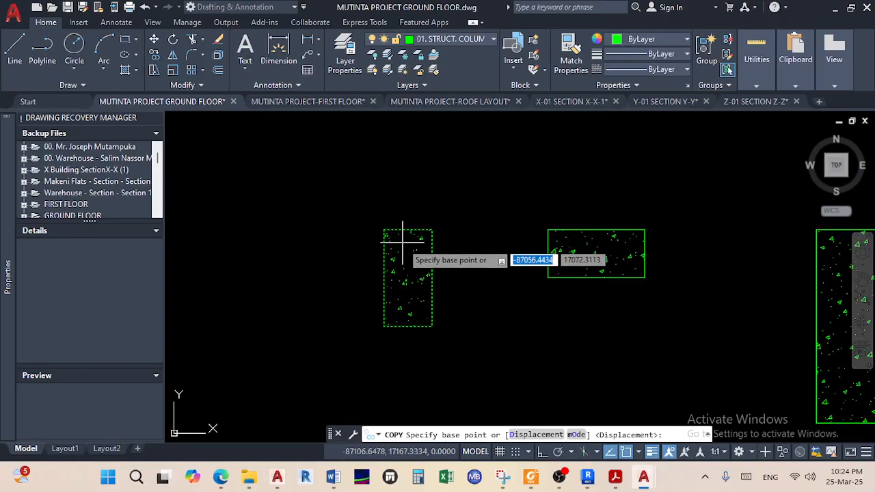
left_click(384, 230)
Place the column copy at the gridline D wall corner and end the copy
scroll(437, 267, "down", 8)
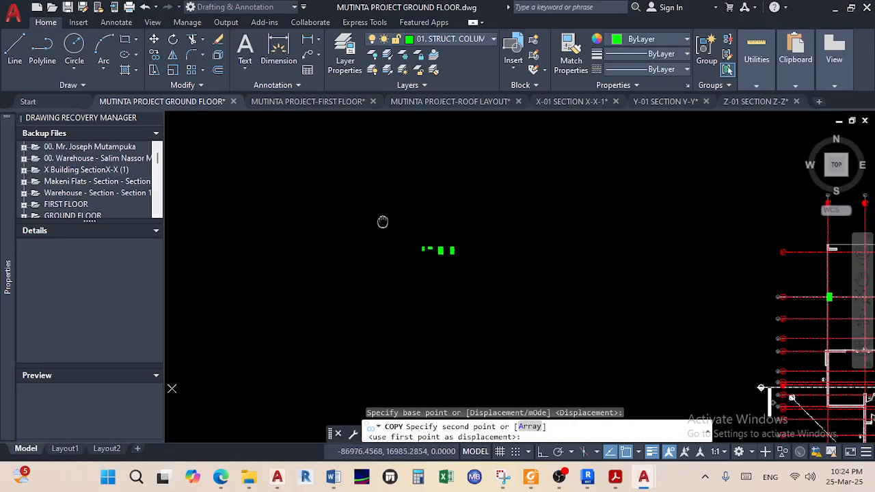
scroll(493, 278, "up", 10)
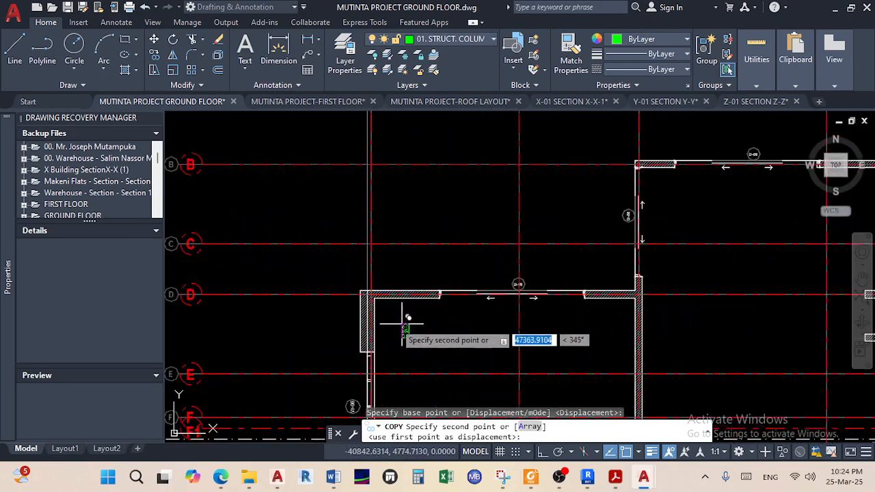
scroll(290, 195, "up", 6)
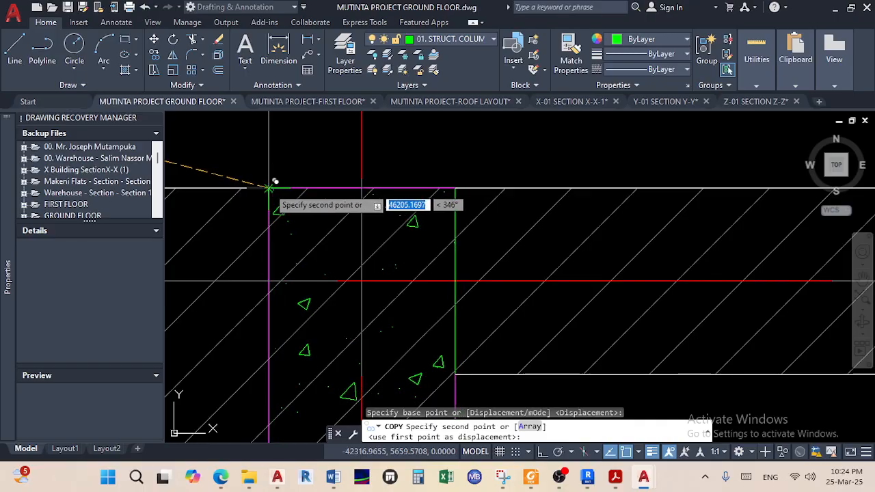
left_click(380, 245)
scroll(435, 257, "down", 5)
scroll(435, 256, "down", 8)
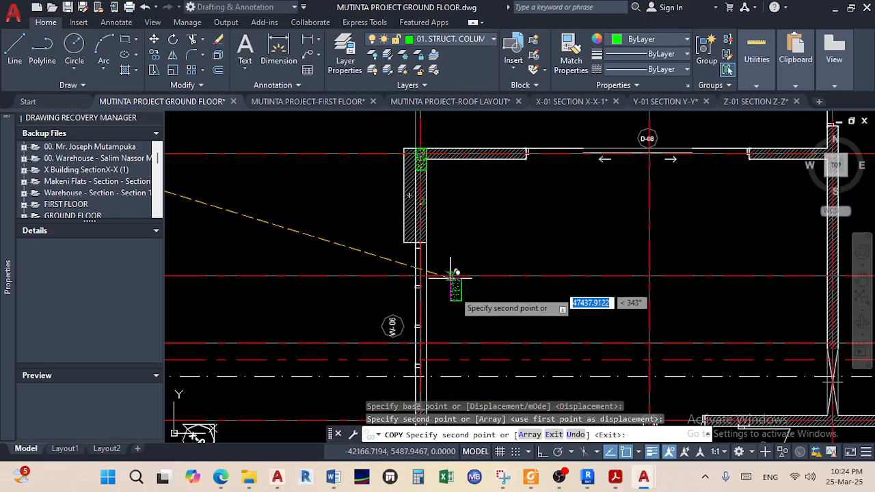
scroll(450, 287, "up", 3)
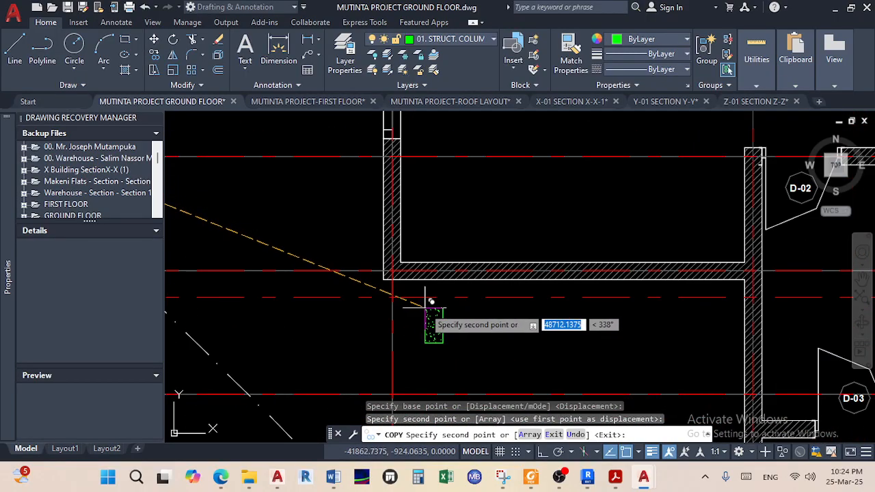
scroll(401, 280, "down", 3)
scroll(398, 307, "up", 3)
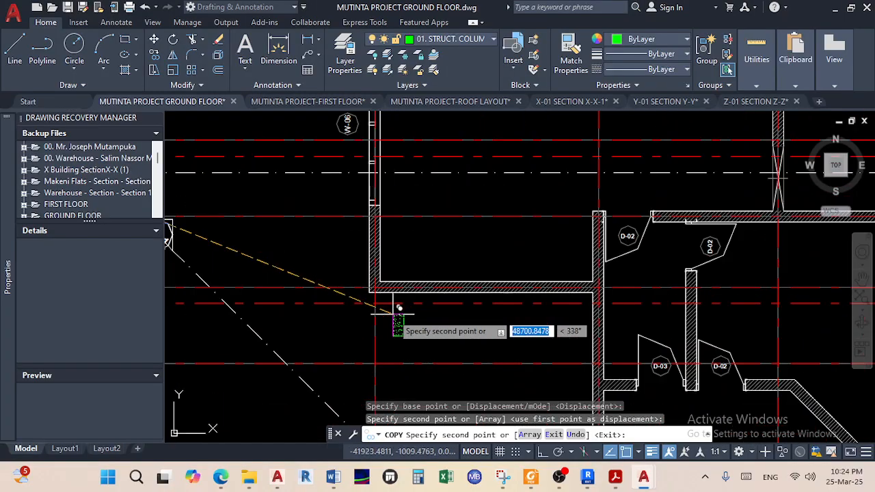
scroll(388, 299, "down", 2)
mouse_move(387, 299)
middle_mouse_down()
mouse_move(396, 311)
mouse_move(483, 341)
middle_mouse_up()
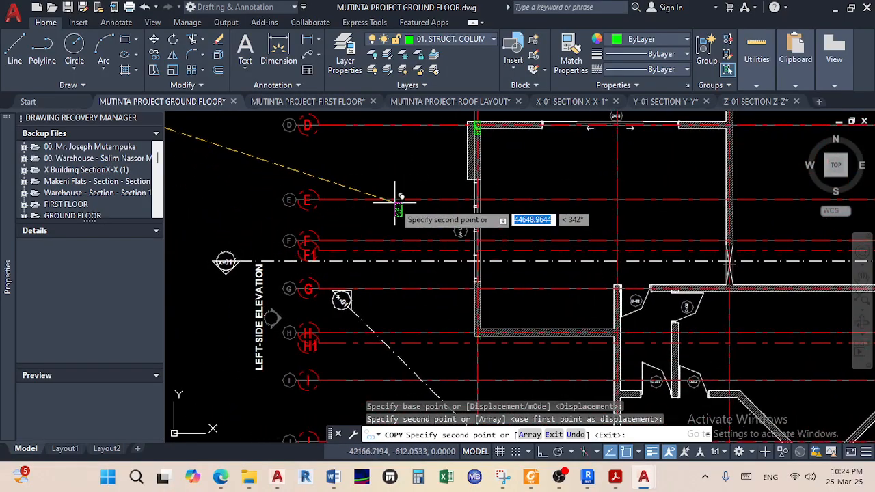
left_click(420, 188)
scroll(414, 188, "down", 2)
scroll(433, 262, "up", 4)
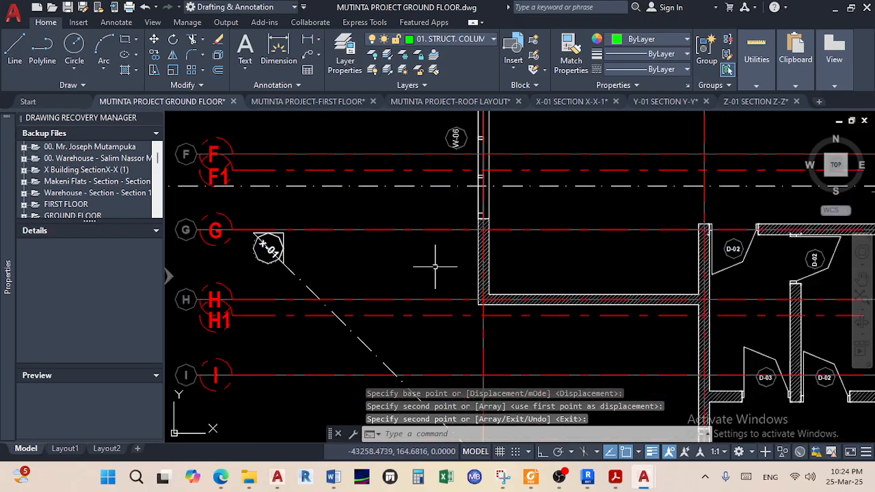
scroll(358, 242, "down", 4)
Copy the small green hatched column from its corner to the wall corner on gridline H
scroll(272, 248, "up", 8)
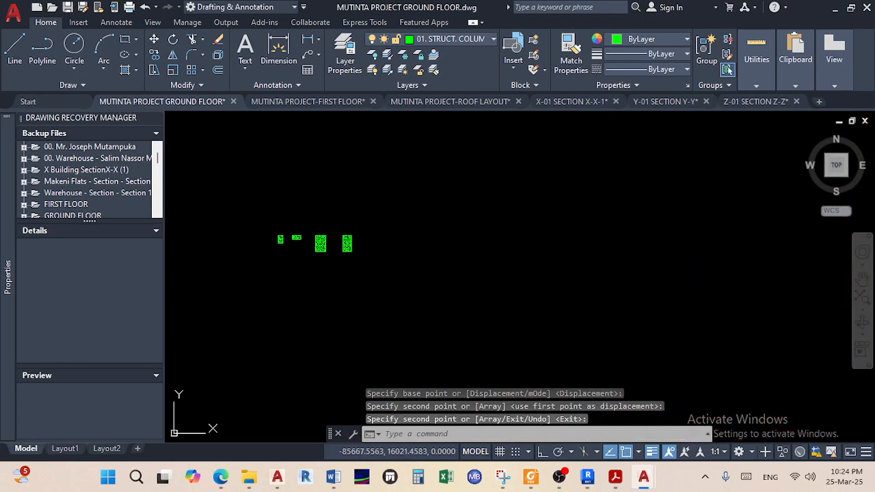
left_click(273, 241)
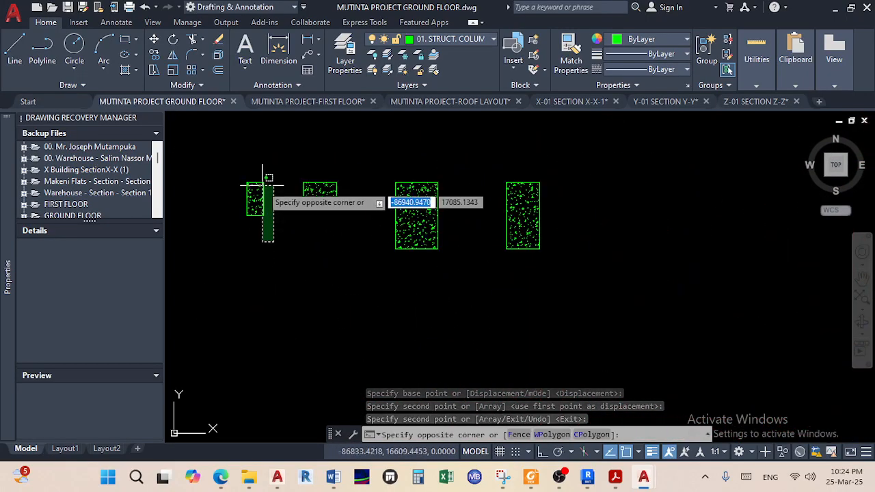
left_click(154, 54)
scroll(270, 246, "up", 4)
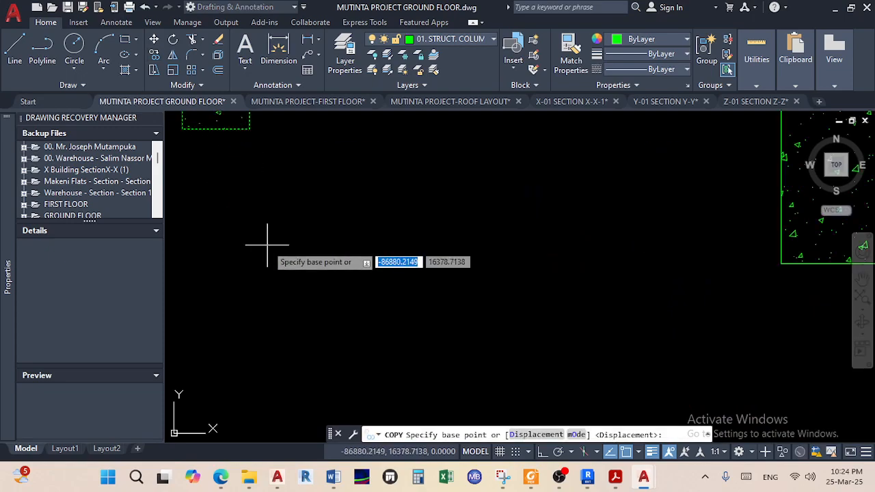
left_click(183, 130)
scroll(369, 301, "down", 8)
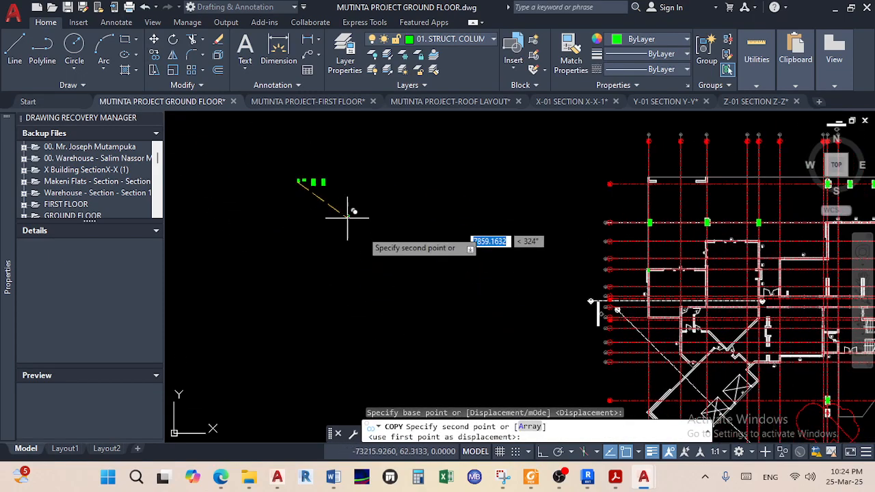
scroll(602, 311, "up", 10)
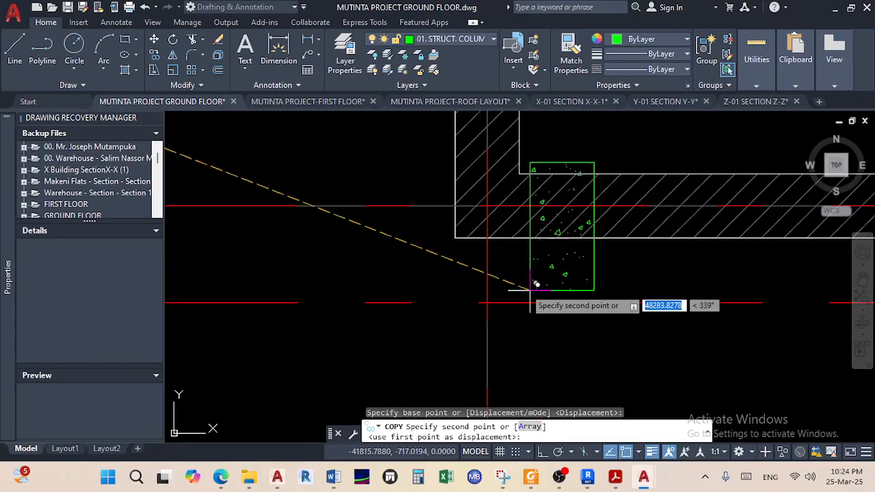
left_click(468, 249)
right_click(523, 299)
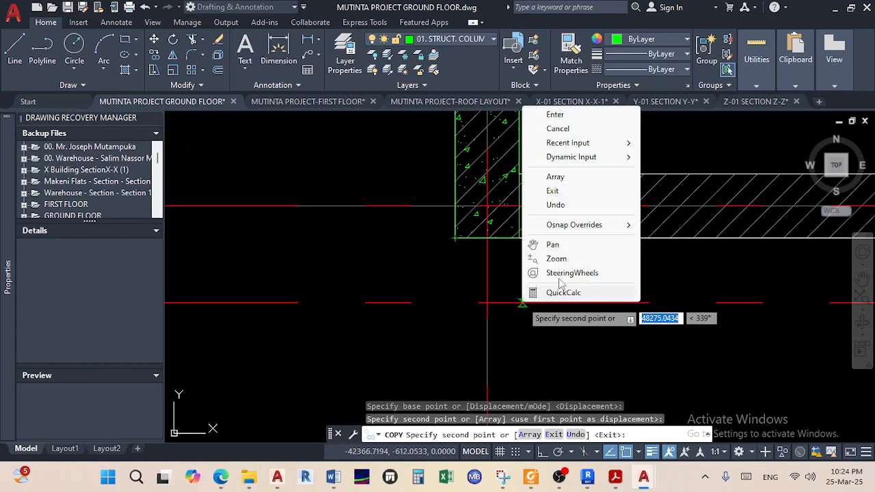
left_click(579, 120)
scroll(504, 287, "down", 6)
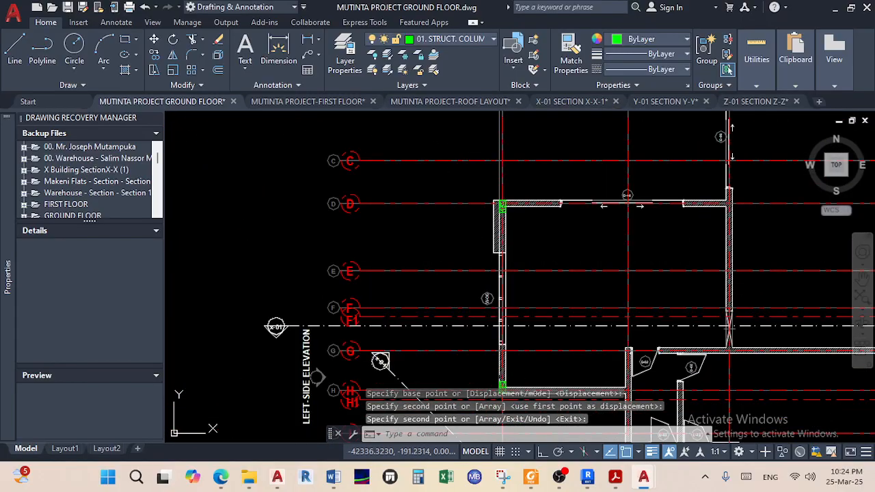
scroll(504, 211, "up", 4)
scroll(500, 244, "down", 2)
middle_click_drag(499, 244, 499, 203)
scroll(504, 344, "up", 5)
scroll(524, 317, "down", 5)
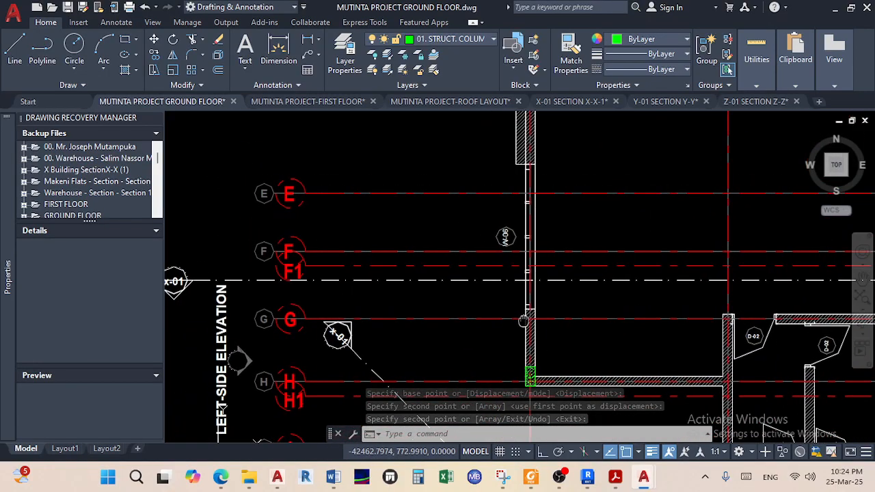
scroll(526, 318, "down", 2)
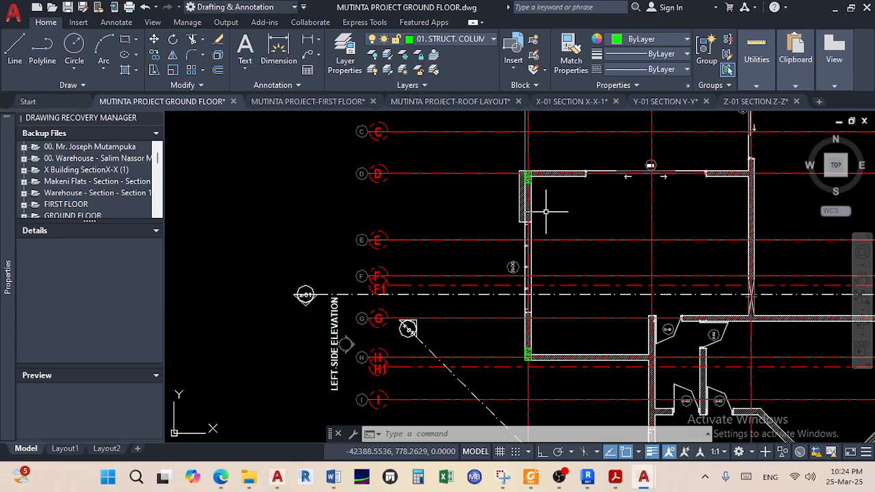
Place an orthogonal dimension from gridline D to gridline H beside the left wall
left_click(277, 52)
scroll(376, 172, "up", 8)
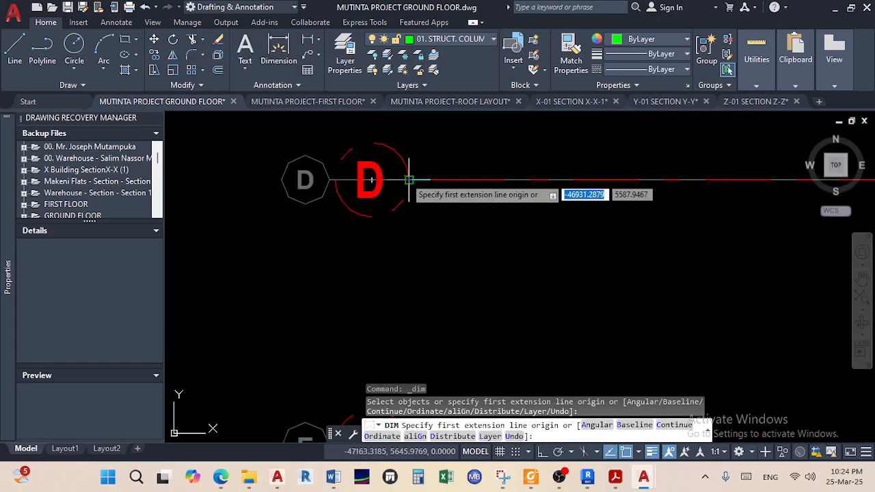
left_click(371, 180)
scroll(422, 277, "down", 5)
left_click(543, 453)
scroll(403, 283, "up", 6)
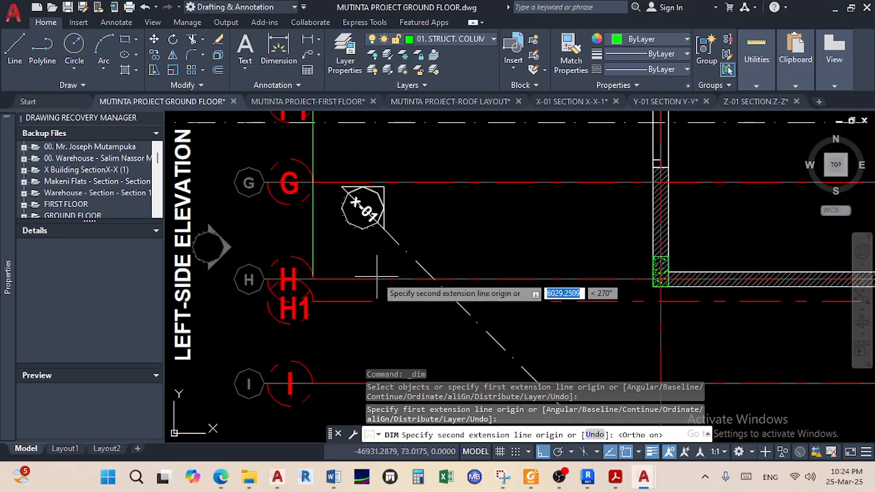
left_click(316, 281)
scroll(403, 256, "down", 5)
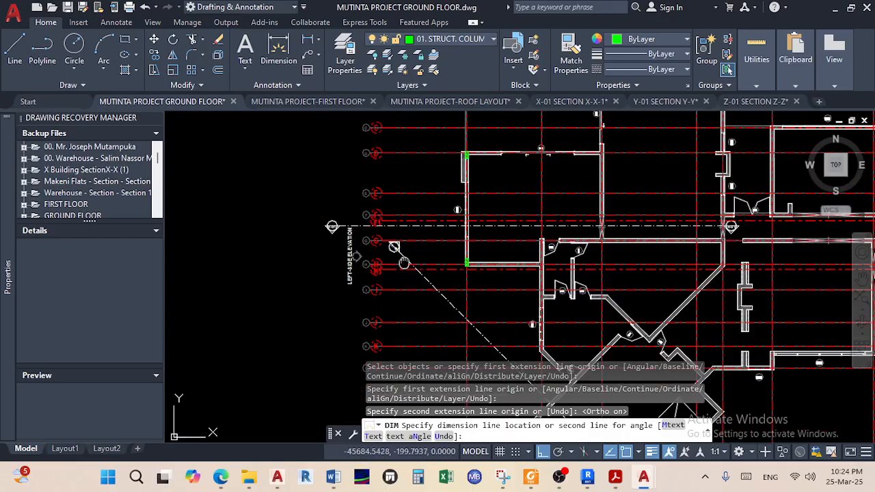
middle_click_drag(403, 257, 400, 296)
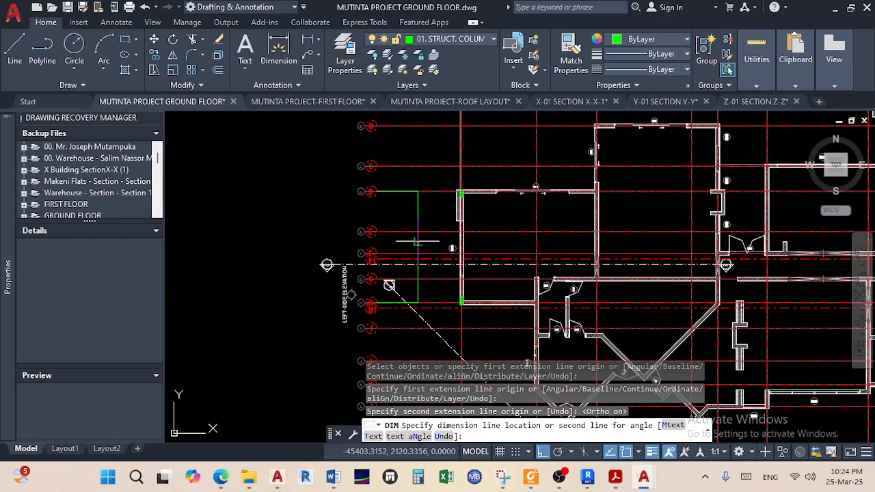
right_click(418, 195)
left_click(451, 202)
scroll(404, 249, "up", 3)
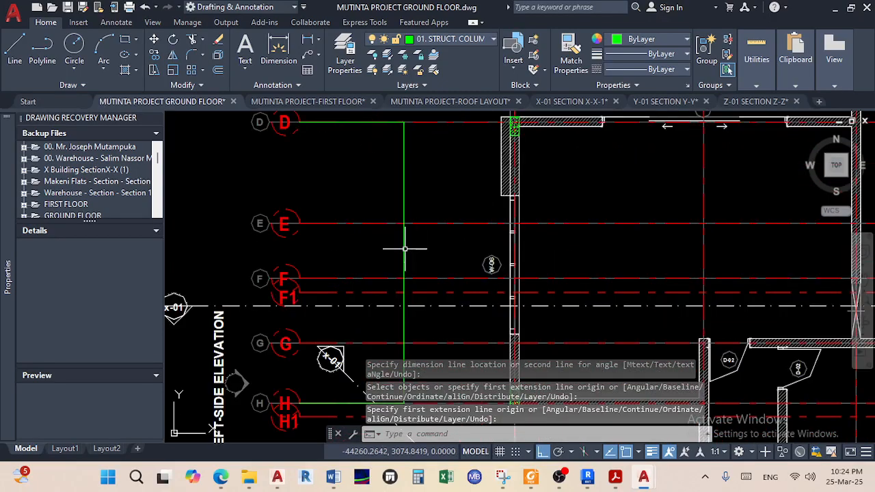
Inspect the dimension's 6099.9999 value in the Text Editor, then close it
double_click(407, 253)
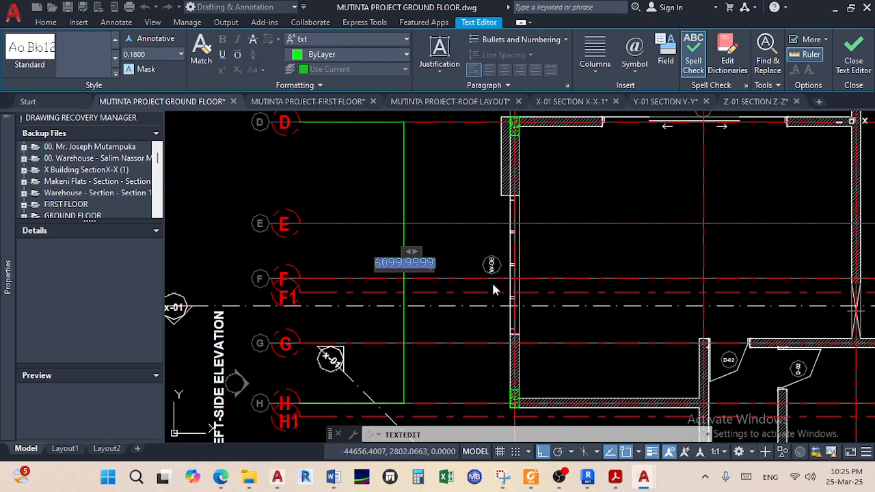
scroll(519, 288, "down", 4)
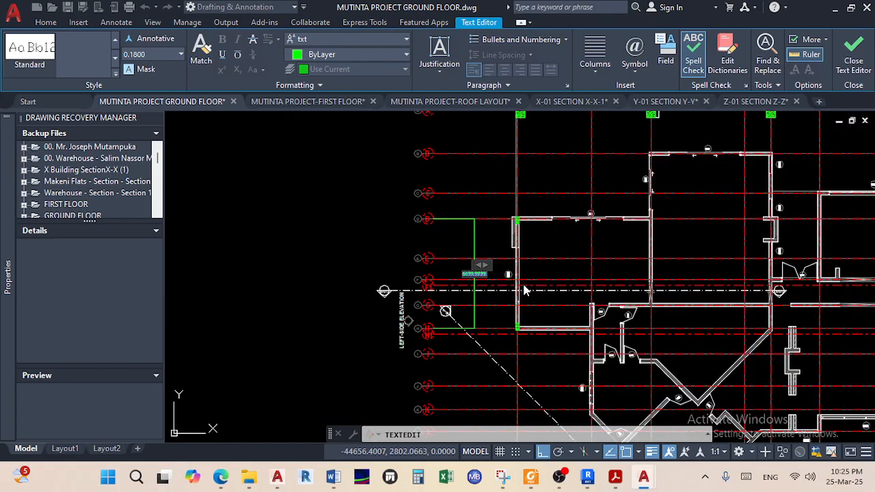
scroll(526, 290, "down", 5)
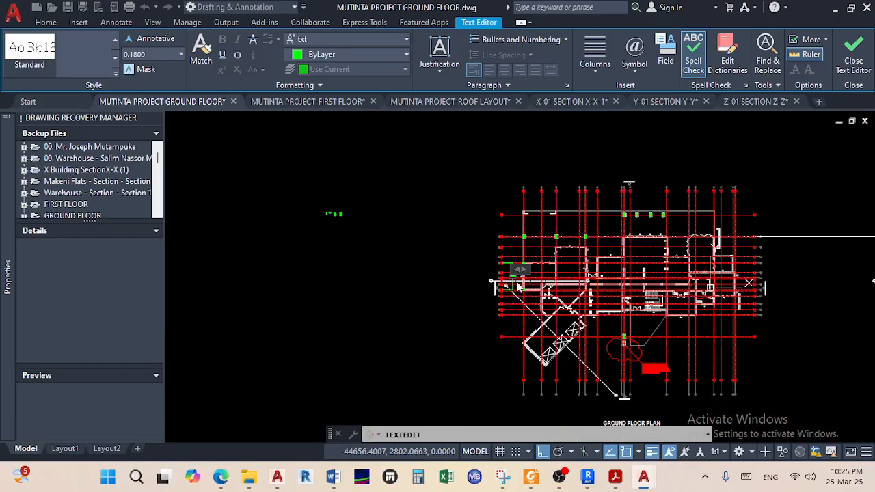
middle_click_drag(523, 289, 325, 259)
scroll(693, 253, "up", 6)
scroll(693, 253, "down", 4)
middle_click_drag(535, 252, 727, 282)
middle_click_drag(252, 254, 342, 251)
scroll(342, 252, "up", 4)
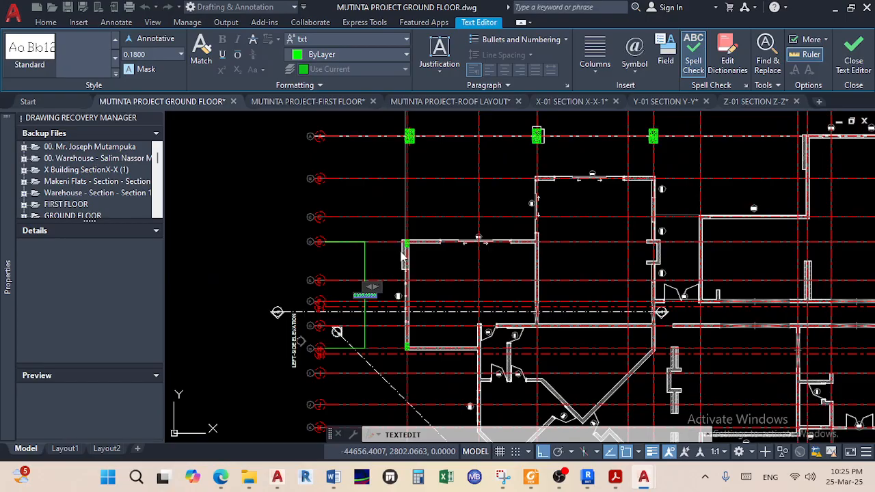
middle_click_drag(419, 244, 397, 338)
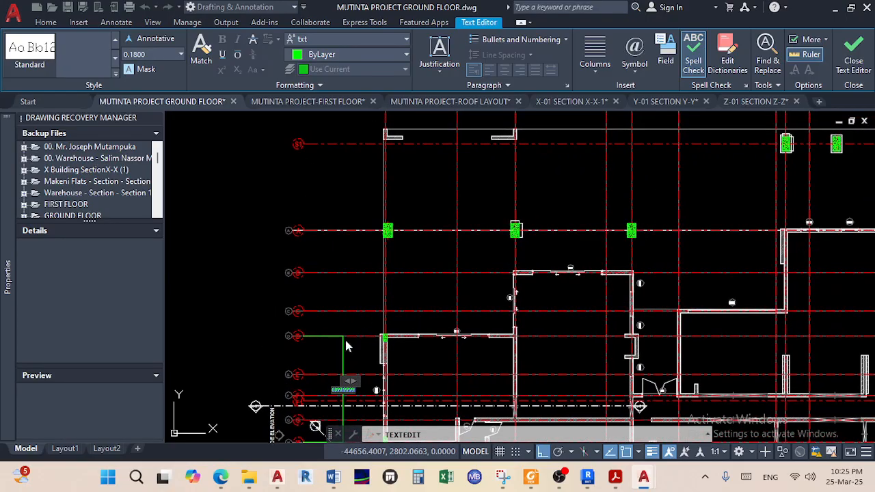
key("Escape")
key("Escape")
Window-select the temporary dimension and erase it
left_click(335, 352)
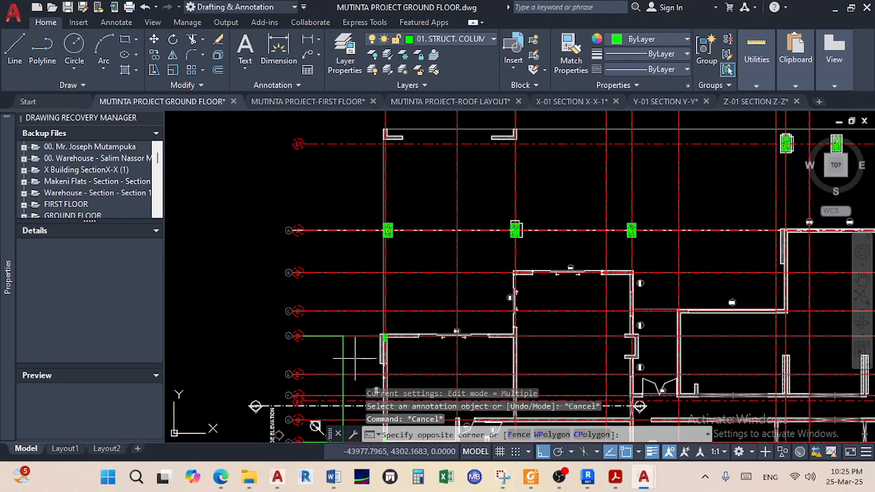
left_click(334, 350)
key("Delete")
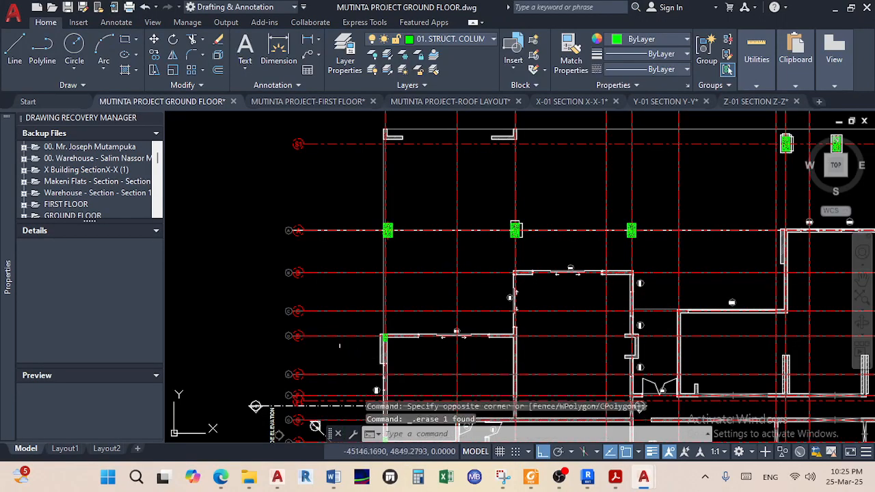
scroll(373, 314, "down", 1)
Pan and zoom to the green column at the wall corner near door D-08
mouse_move(406, 270)
middle_mouse_down()
mouse_move(399, 297)
mouse_move(431, 182)
middle_mouse_up()
scroll(440, 308, "up", 4)
middle_click_drag(463, 250, 470, 190)
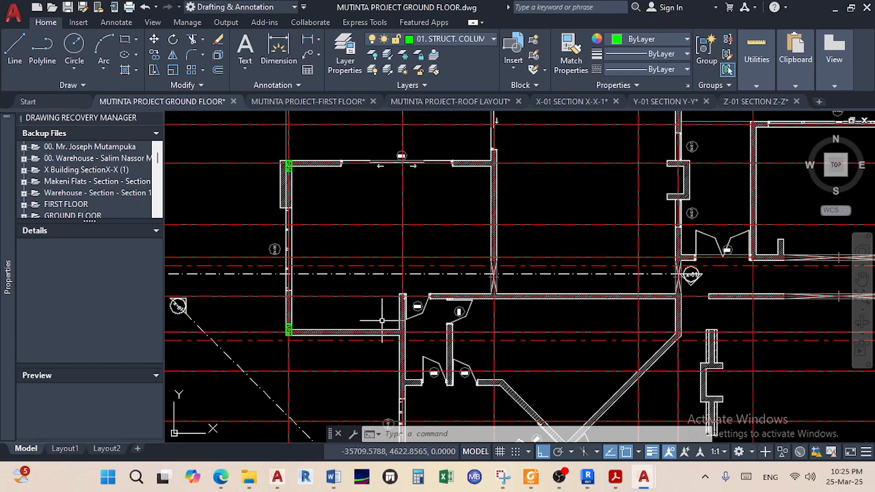
scroll(410, 230, "down", 3)
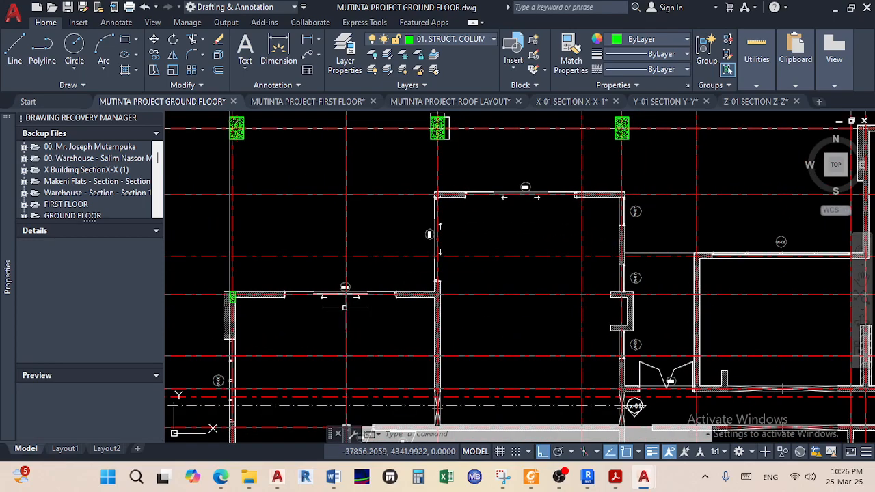
scroll(379, 345, "up", 3)
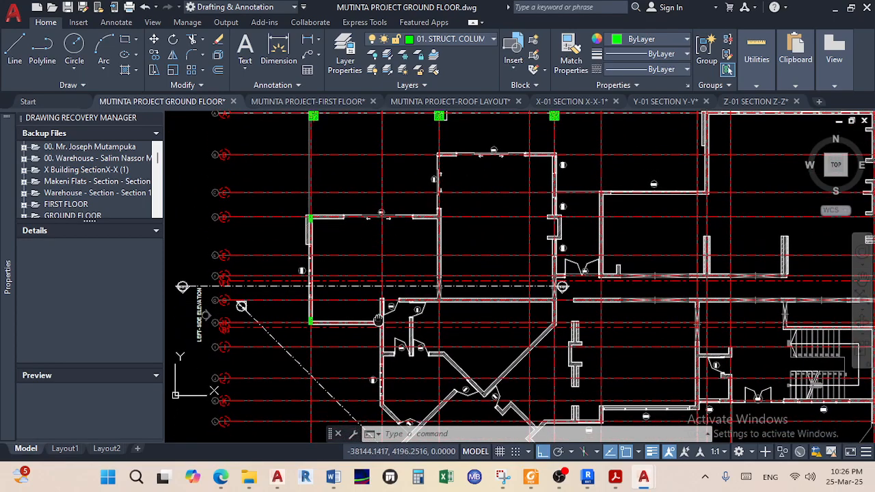
scroll(379, 345, "up", 3)
scroll(385, 257, "up", 3)
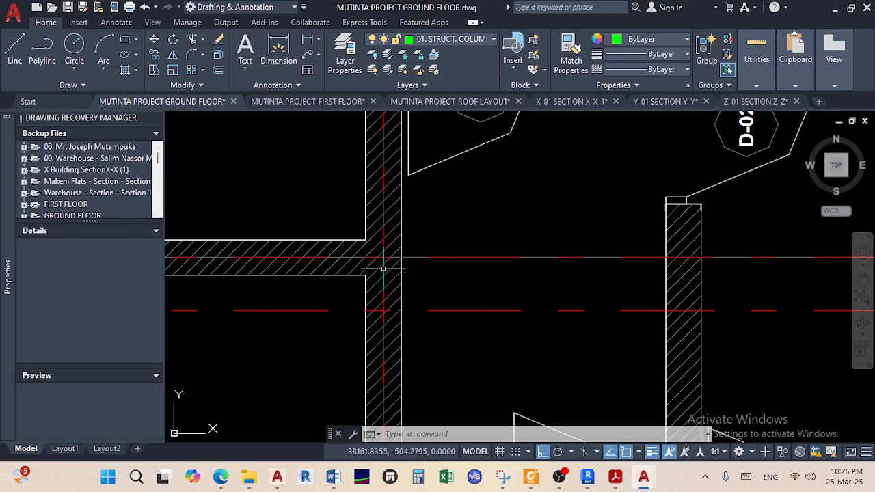
scroll(371, 273, "down", 5)
scroll(410, 319, "up", 2)
scroll(419, 320, "down", 2)
middle_click_drag(414, 323, 408, 352)
middle_click_drag(253, 334, 294, 327)
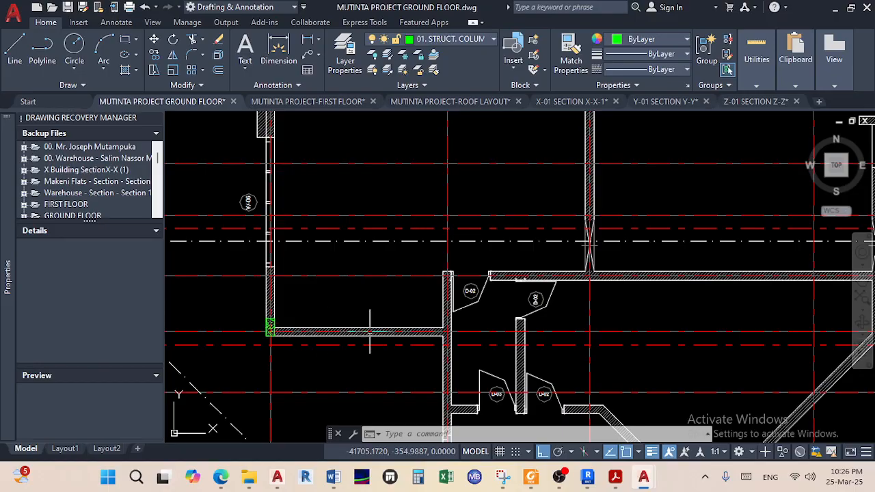
mouse_move(450, 335)
middle_mouse_down()
mouse_move(432, 370)
mouse_move(415, 381)
mouse_move(407, 365)
middle_mouse_up()
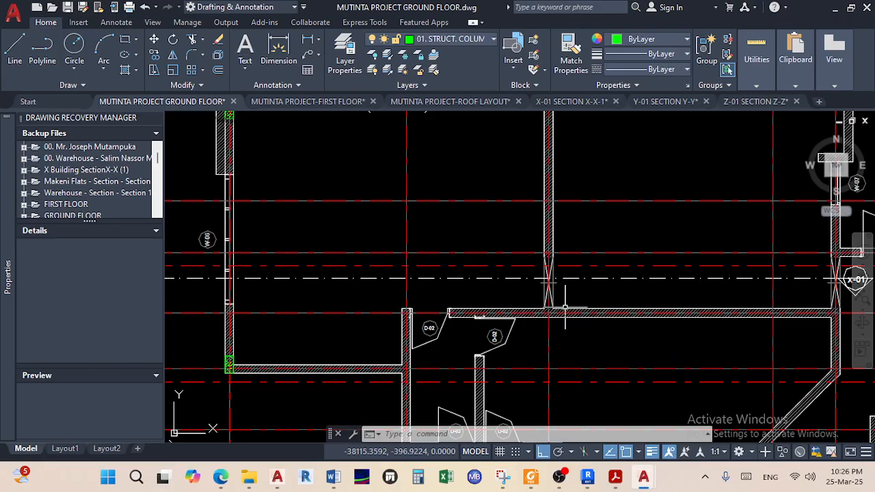
middle_click_drag(538, 299, 513, 368)
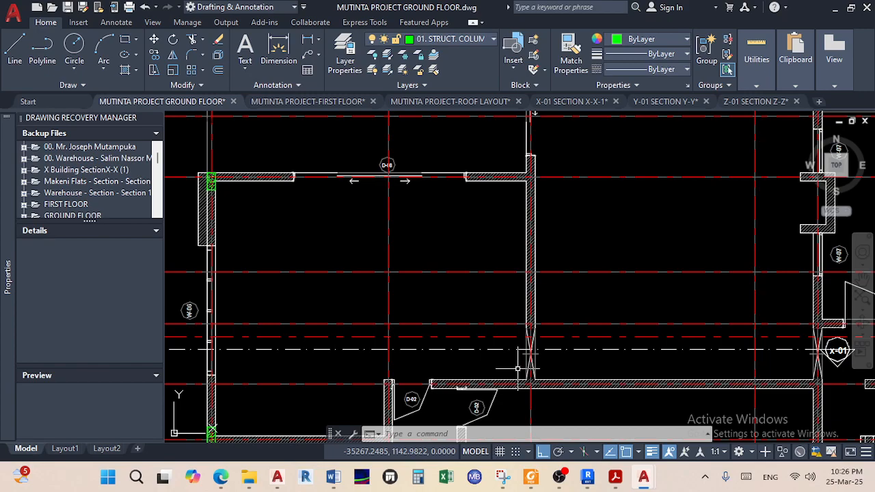
scroll(527, 181, "up", 5)
mouse_move(516, 191)
middle_mouse_down()
mouse_move(592, 216)
mouse_move(588, 235)
mouse_move(678, 257)
middle_mouse_up()
scroll(560, 255, "down", 2)
middle_click_drag(467, 251, 716, 270)
scroll(385, 250, "up", 6)
scroll(424, 263, "up", 4)
scroll(465, 269, "up", 4)
Copy the green column, with Ortho off, to the opposite corner of the D-08 wall
left_click(552, 313)
left_click(555, 308)
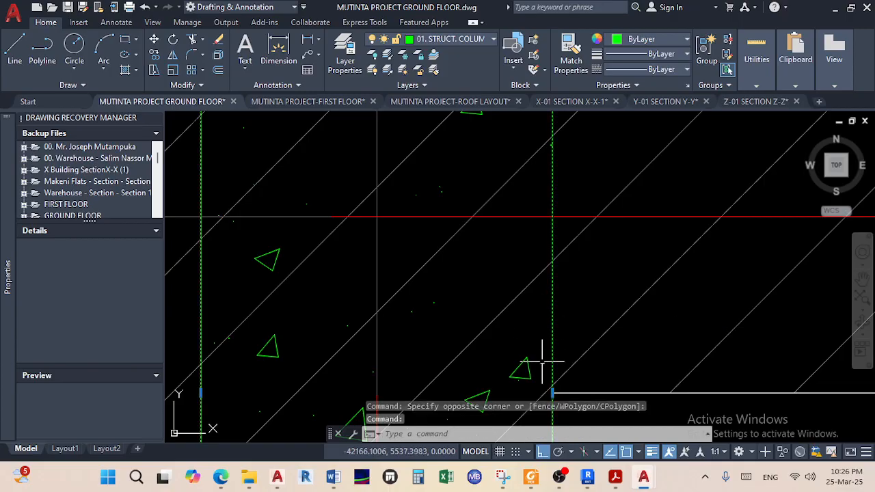
scroll(530, 369, "down", 6)
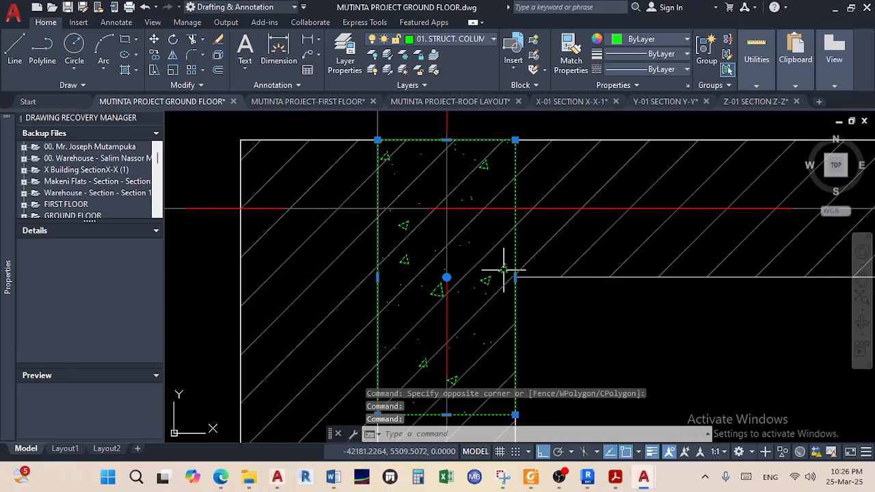
left_click(154, 56)
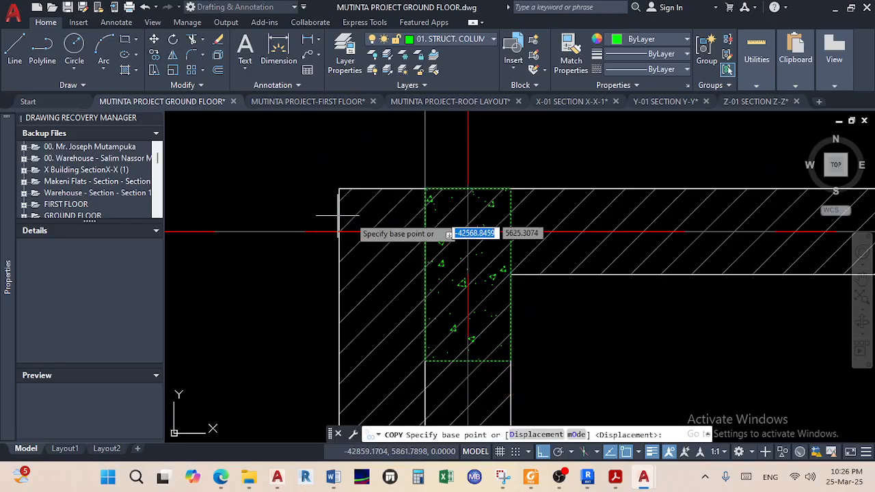
left_click(424, 284)
scroll(543, 226, "down", 6)
middle_click_drag(543, 226, 453, 293)
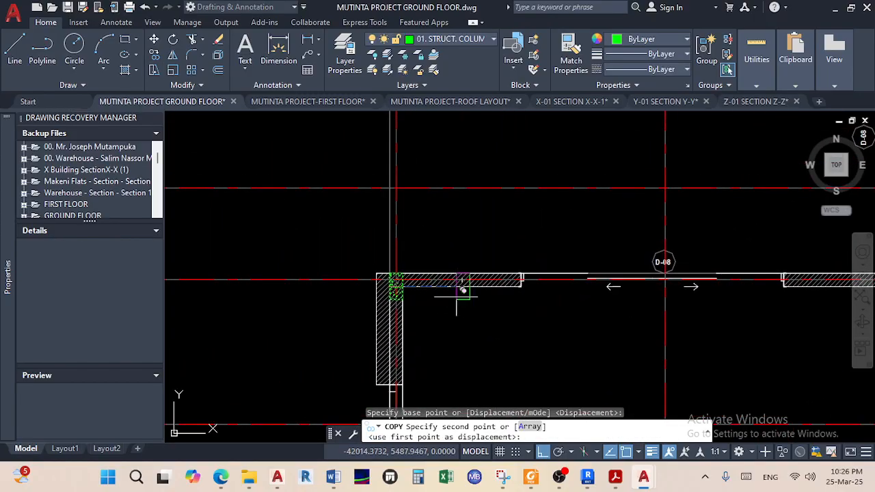
left_click(544, 451)
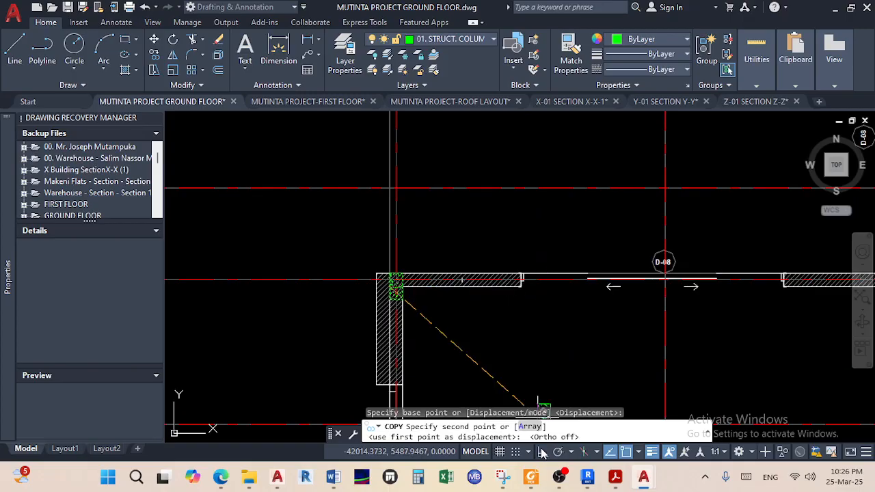
scroll(614, 307, "down", 4)
scroll(626, 306, "up", 5)
scroll(626, 306, "up", 2)
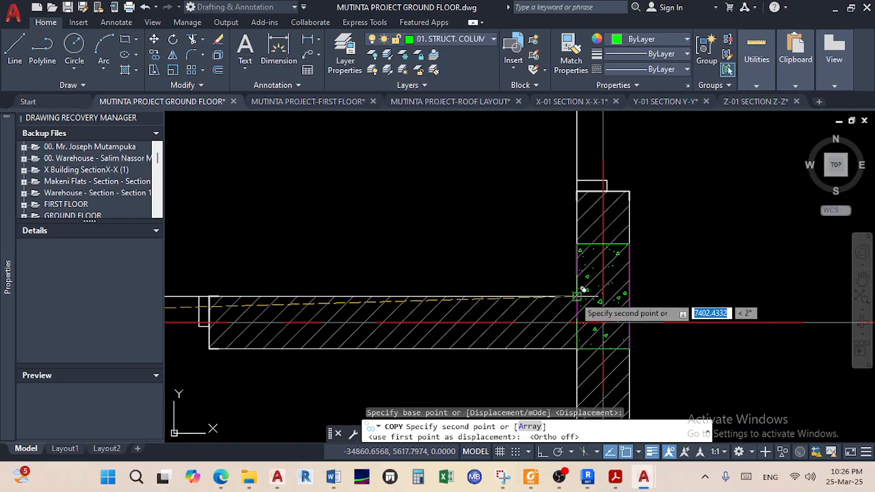
scroll(581, 292, "up", 2)
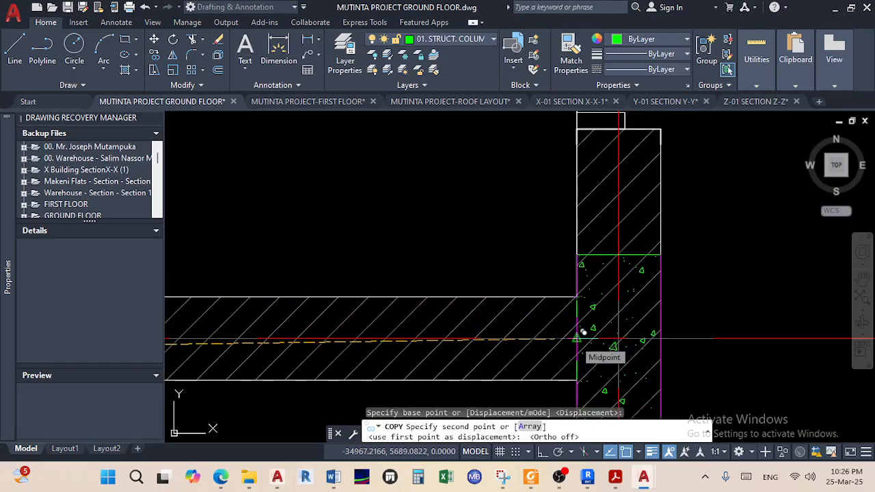
left_click(583, 332)
Pan around the plan looking for further positions, then end copying
scroll(615, 341, "down", 4)
middle_click_drag(664, 356, 718, 332)
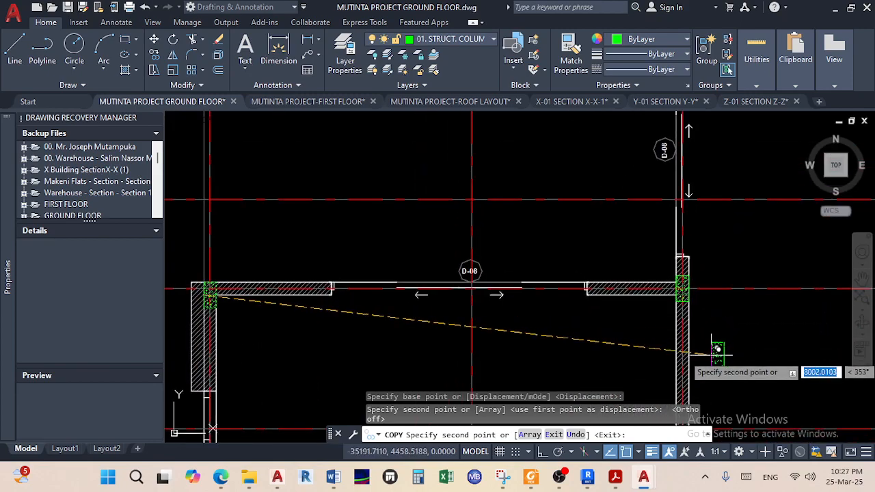
scroll(711, 345, "down", 2)
middle_click_drag(704, 405, 628, 254)
scroll(664, 333, "down", 2)
scroll(615, 277, "up", 4)
middle_click_drag(597, 294, 629, 250)
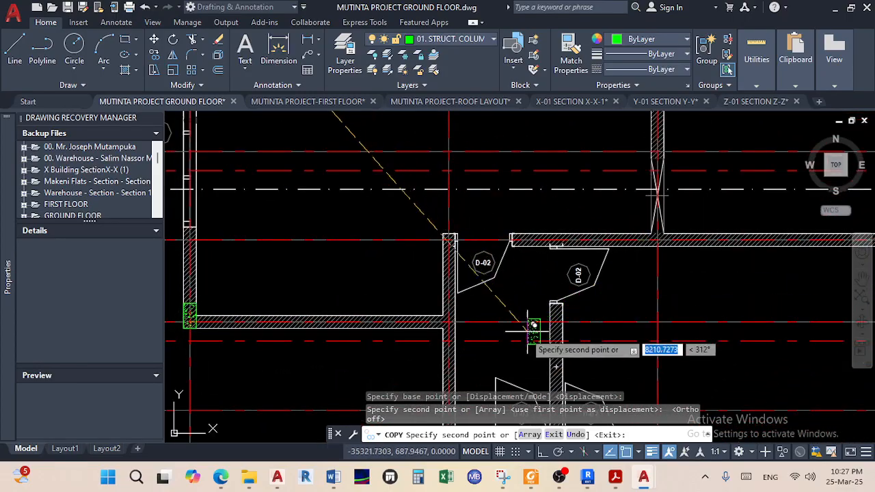
scroll(453, 315, "up", 5)
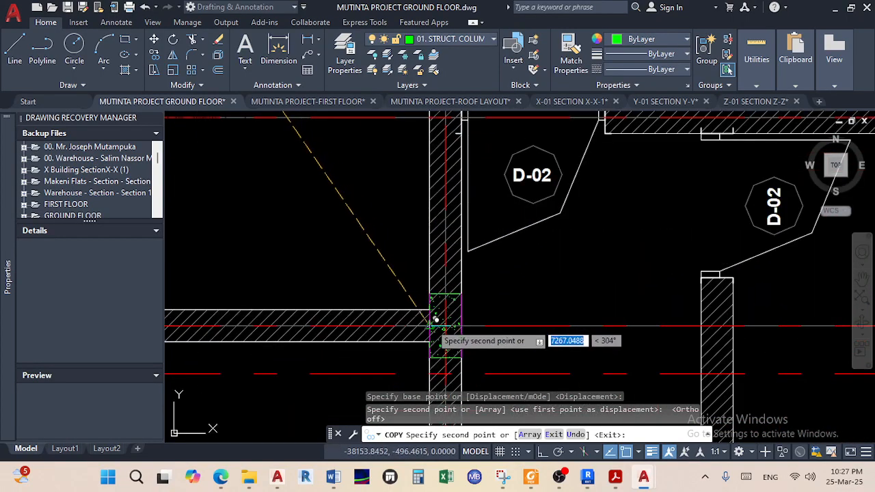
scroll(523, 296, "down", 5)
scroll(496, 352, "down", 2)
scroll(552, 345, "up", 2)
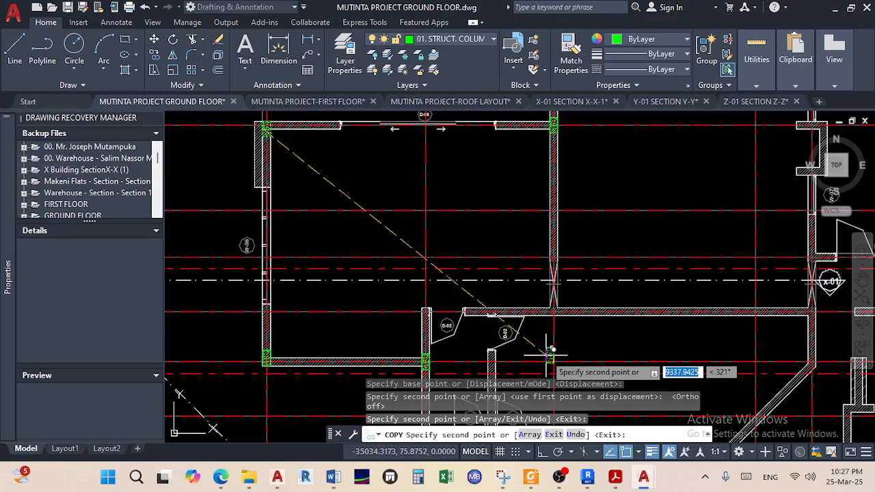
middle_click_drag(545, 354, 527, 368)
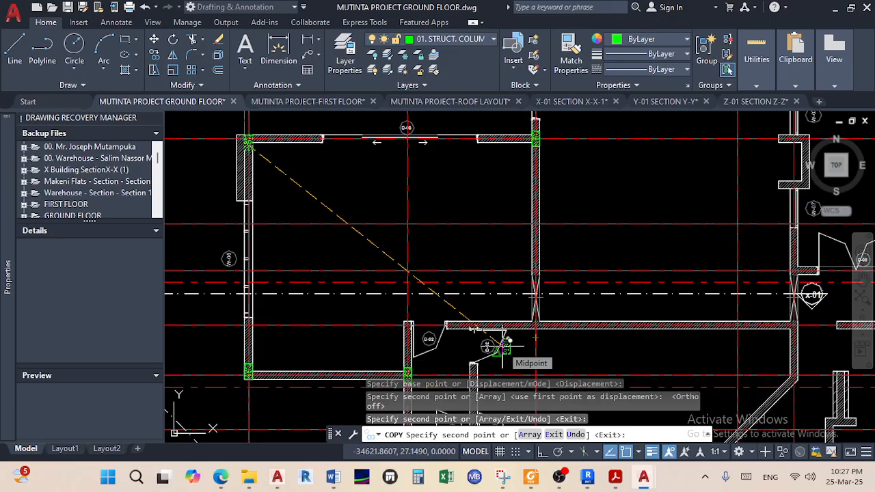
key("Escape")
key("Escape")
With Ortho on, dimension the spacing from gridline 01 to gridline 02 at the top grid bubbles
middle_click_drag(432, 245, 389, 371)
mouse_move(423, 263)
middle_mouse_down()
mouse_move(423, 300)
mouse_move(463, 367)
middle_mouse_up()
scroll(423, 301, "down", 3)
scroll(455, 322, "down", 4)
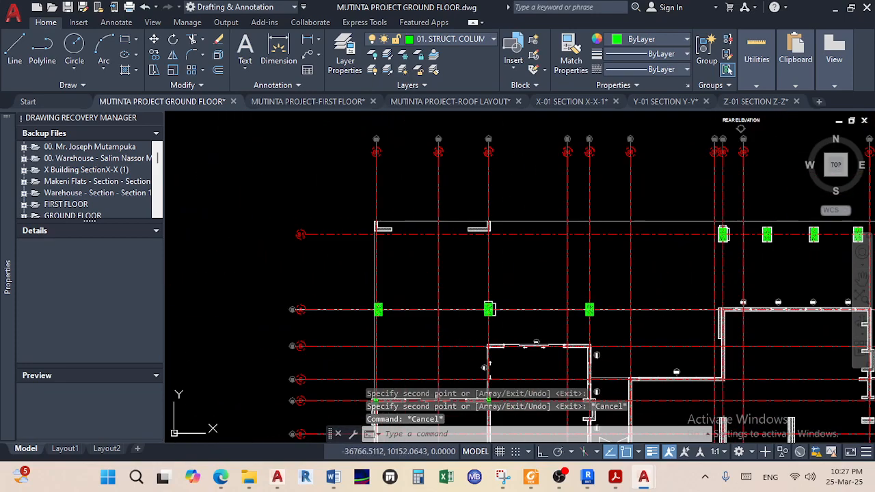
scroll(443, 213, "up", 2)
middle_click_drag(415, 236, 395, 339)
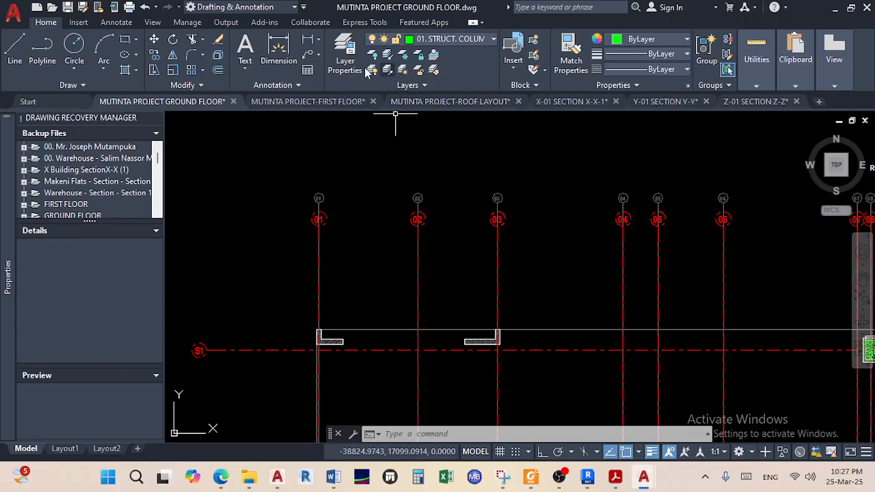
left_click(278, 49)
scroll(328, 222, "up", 5)
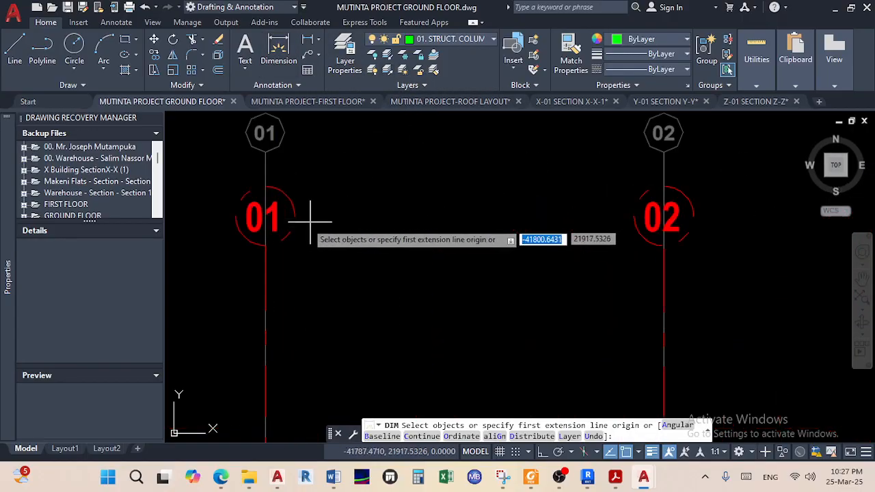
left_click(254, 244)
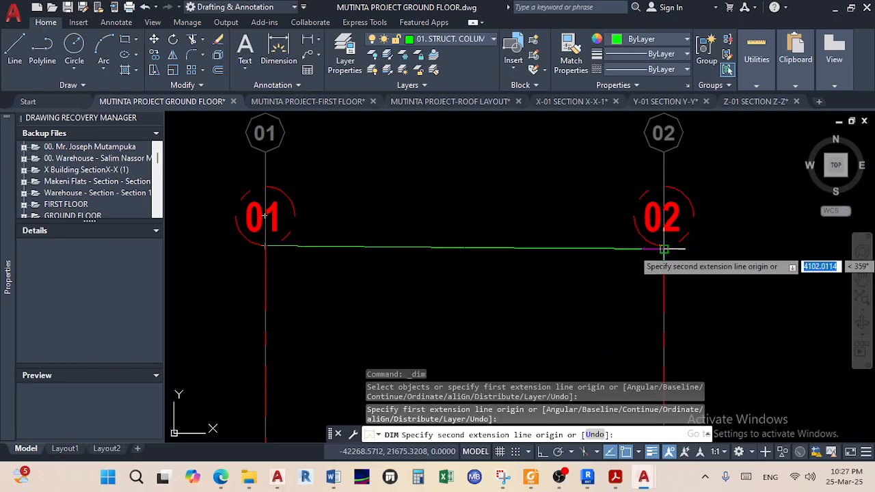
left_click(544, 450)
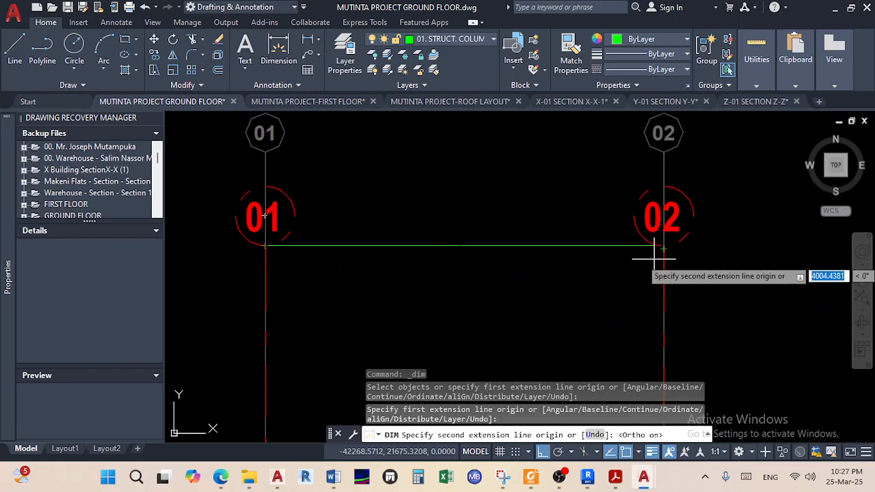
scroll(656, 253, "up", 3)
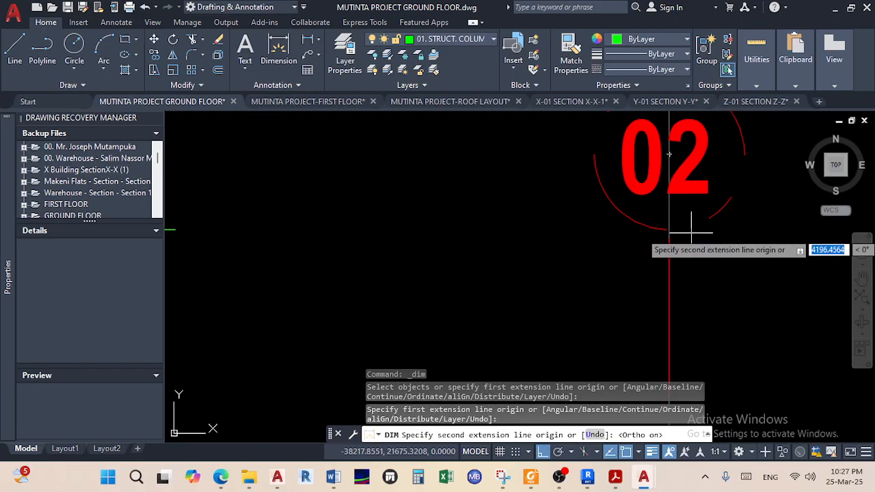
left_click(536, 281)
right_click(593, 278)
left_click(577, 293)
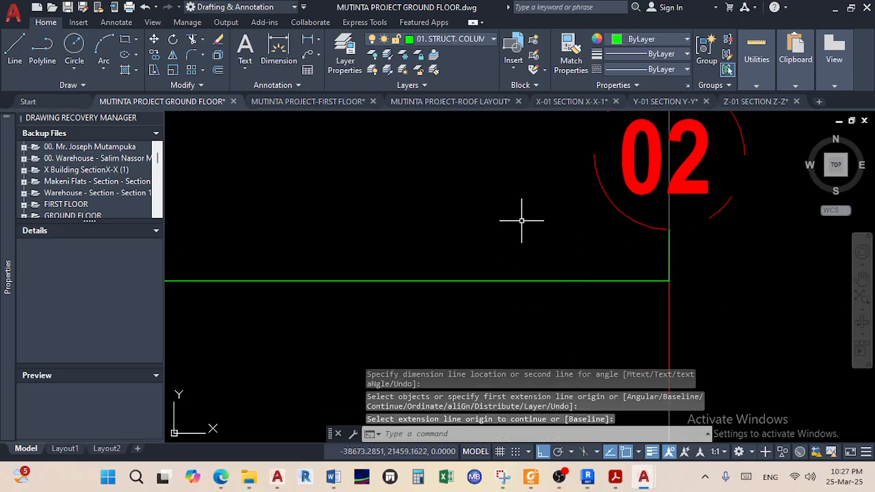
Dimension the spacing from gridline 02 to gridline 03
right_click(523, 219)
left_click(560, 230)
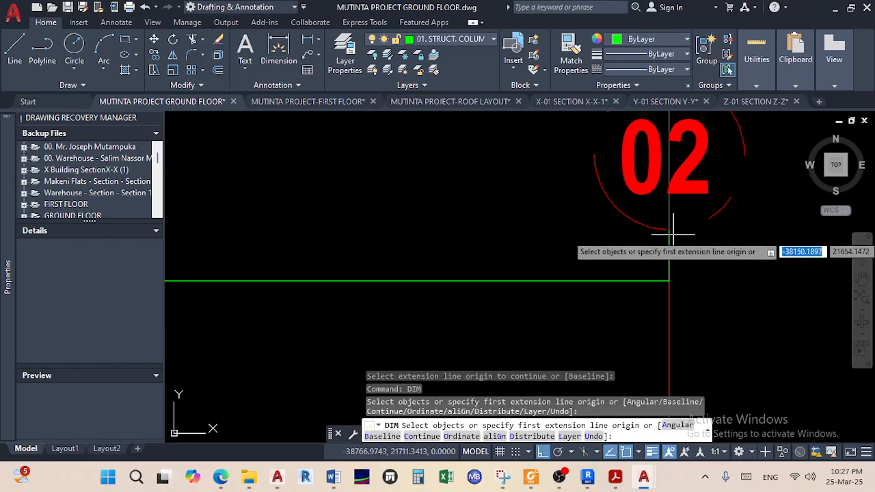
left_click(669, 229)
scroll(677, 238, "down", 2)
scroll(676, 237, "down", 2)
middle_click_drag(675, 240, 385, 226)
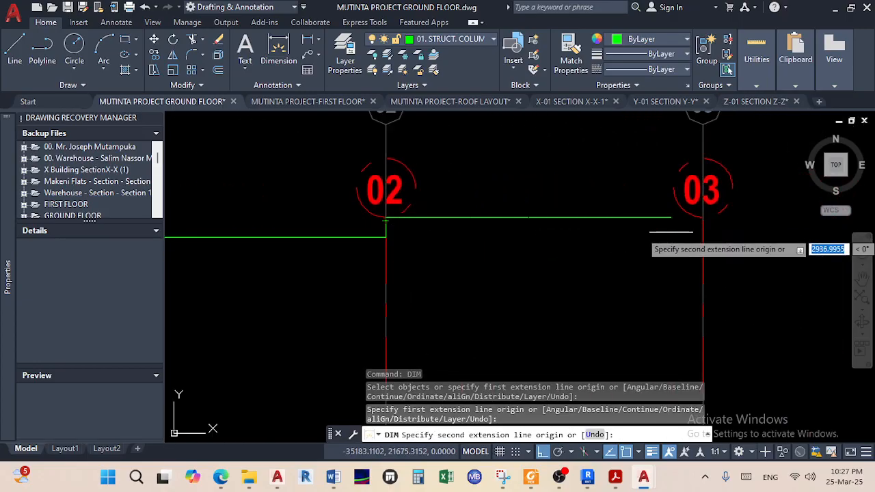
scroll(691, 233, "up", 2)
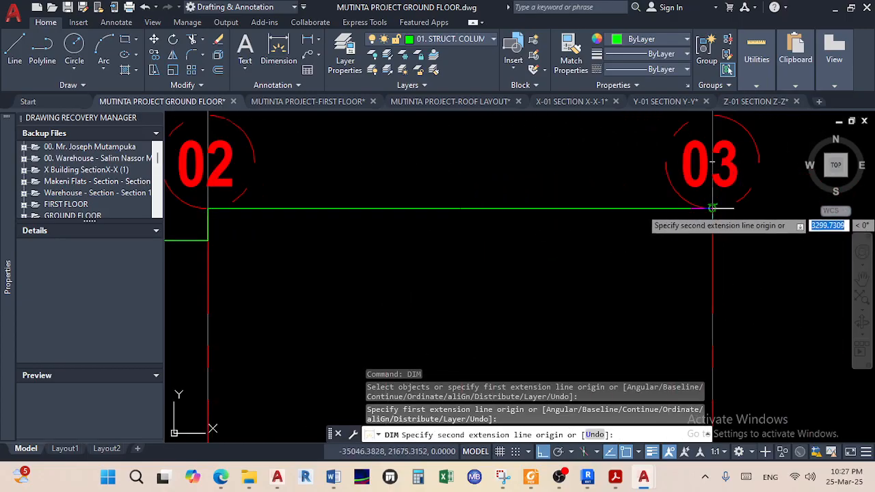
left_click(713, 207)
middle_click_drag(229, 246, 390, 234)
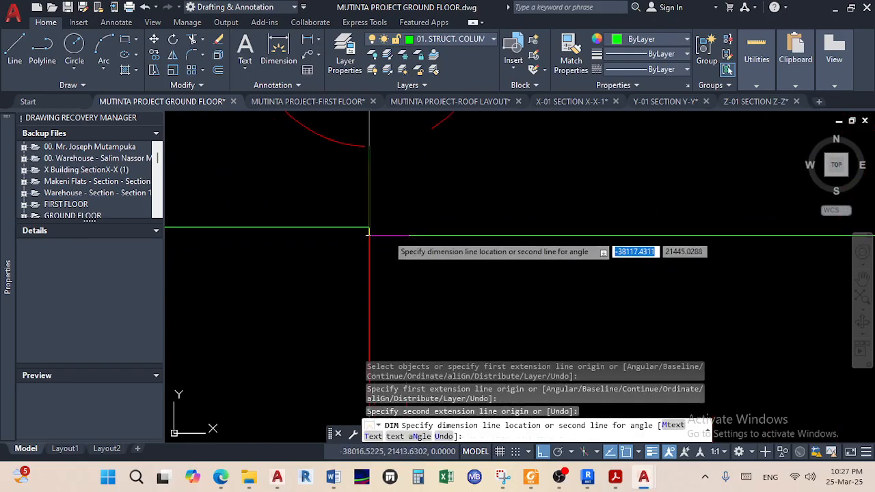
left_click(367, 228)
right_click(460, 256)
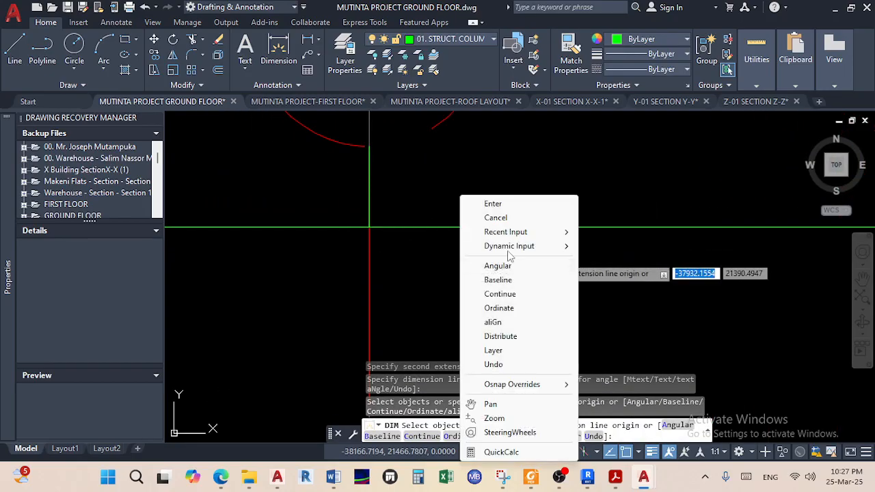
left_click(518, 205)
Add an overall dimension from grid bubble 03 to 01 above the other two
right_click(527, 202)
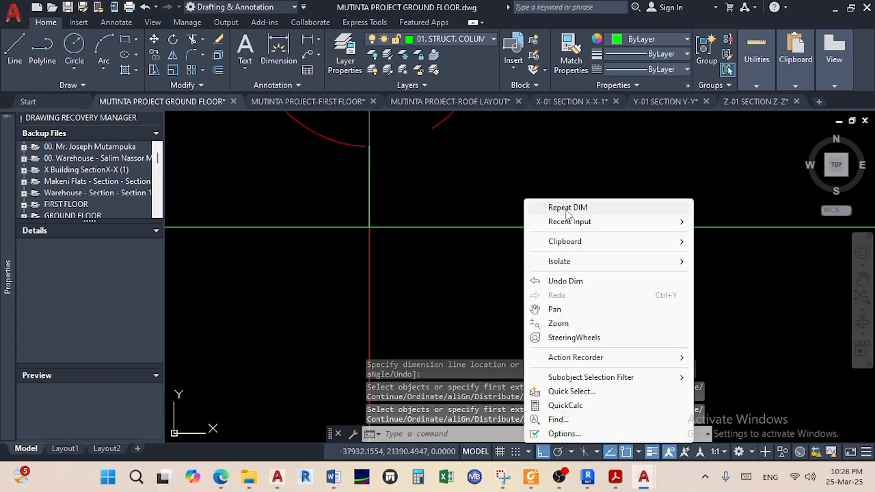
left_click(563, 208)
scroll(558, 212, "down", 4)
scroll(558, 212, "down", 2)
middle_click_drag(558, 212, 476, 319)
scroll(703, 295, "up", 2)
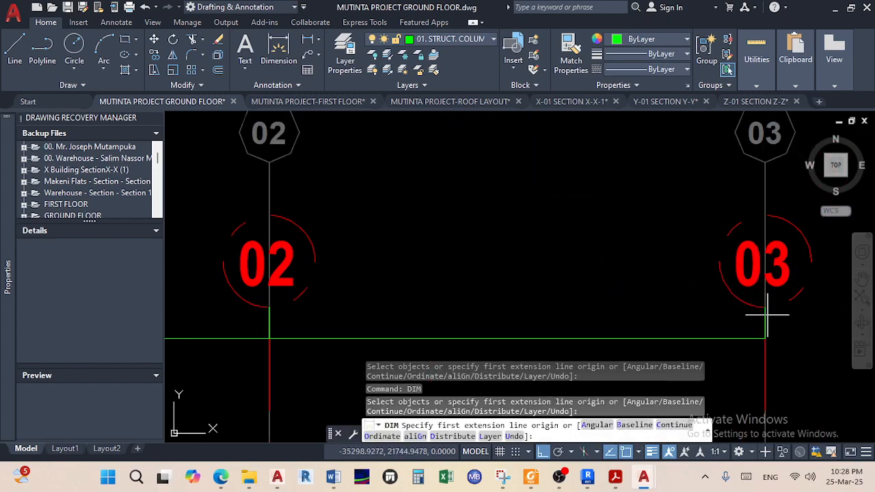
scroll(768, 307, "up", 2)
middle_click_drag(757, 293, 715, 394)
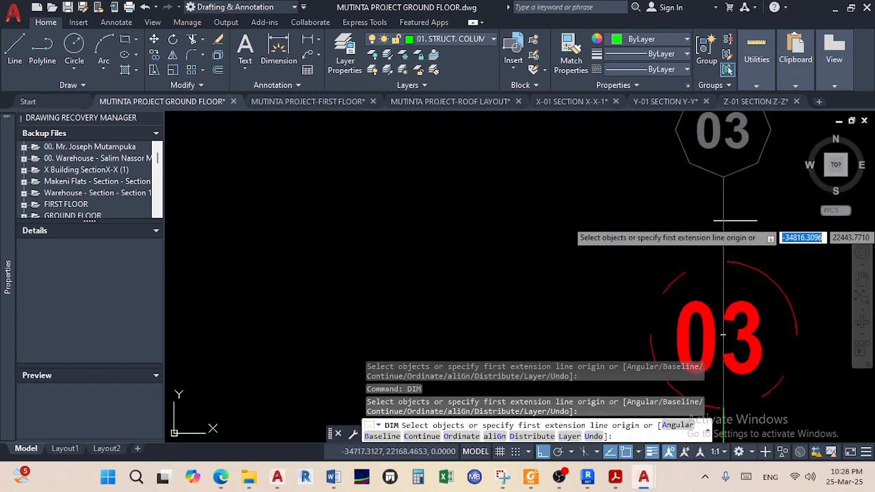
left_click(723, 178)
scroll(479, 207, "down", 5)
middle_click_drag(486, 216, 782, 224)
scroll(408, 224, "up", 3)
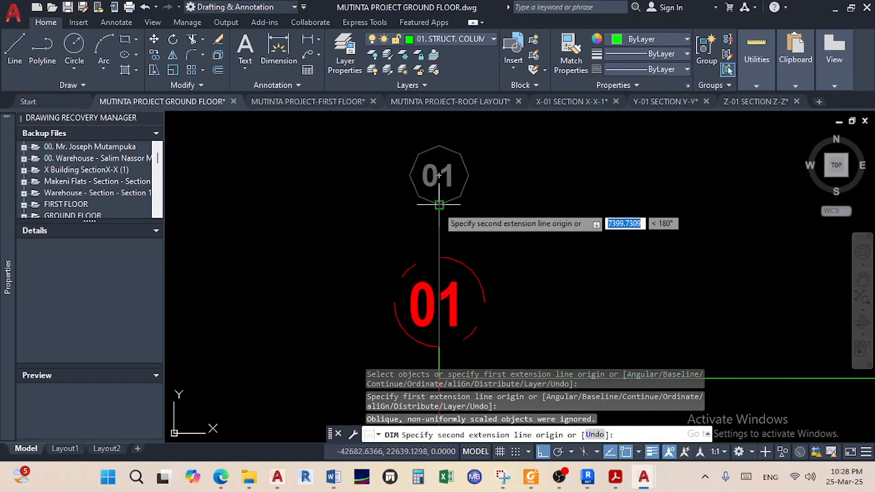
left_click(439, 176)
scroll(447, 232, "down", 4)
left_click(447, 235)
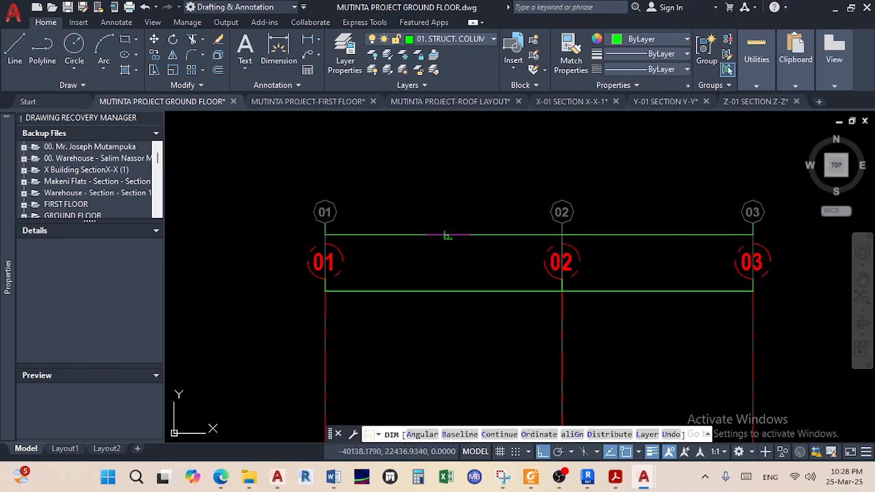
right_click(447, 234)
left_click(489, 205)
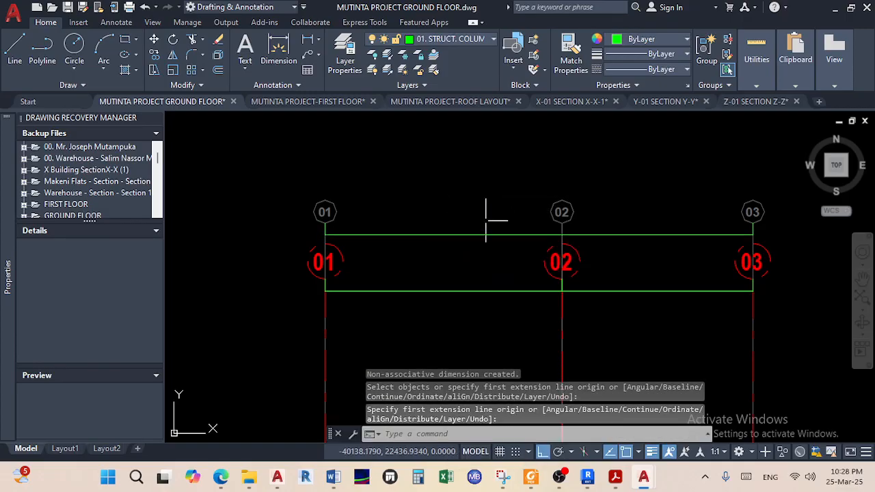
double_click(512, 234)
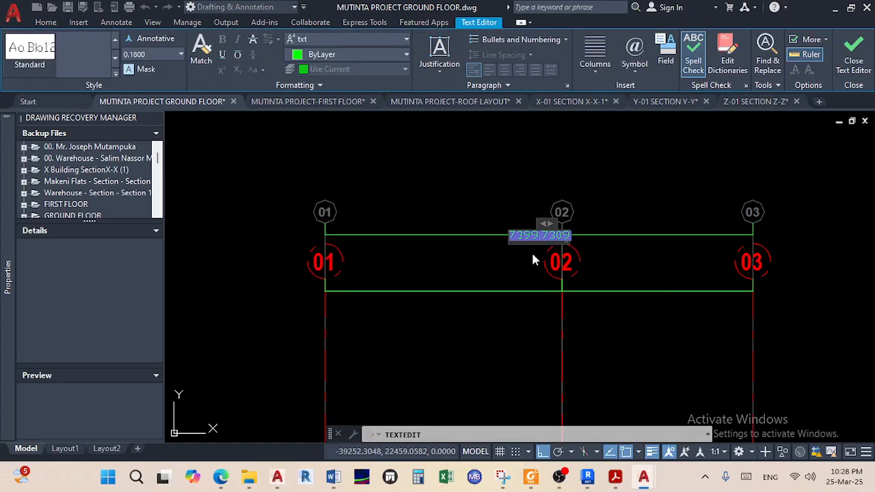
scroll(531, 250, "up", 2)
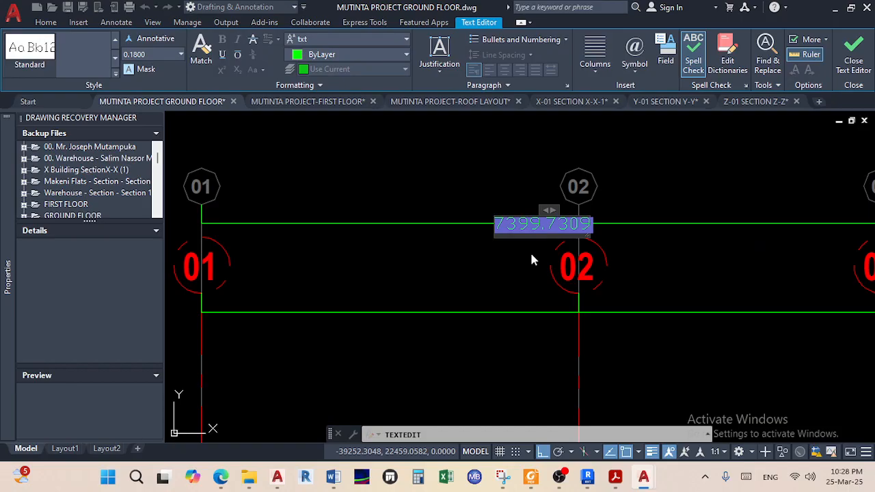
key("Escape")
key("Escape")
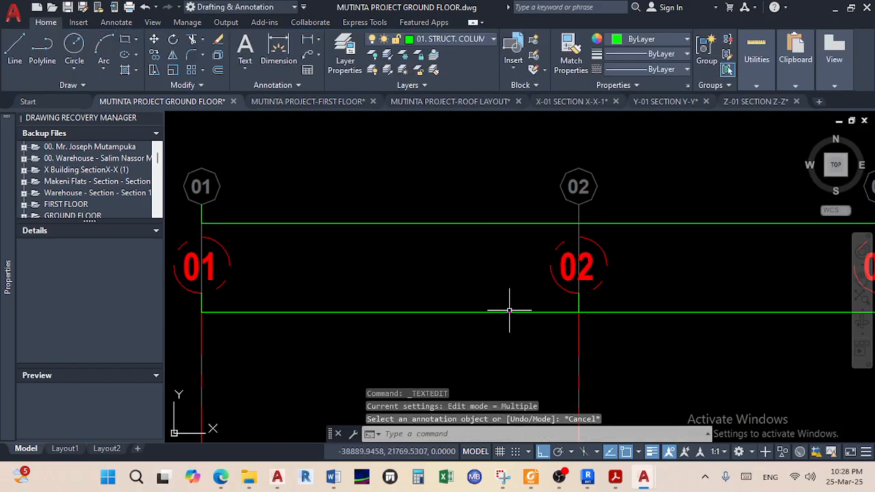
double_click(506, 312)
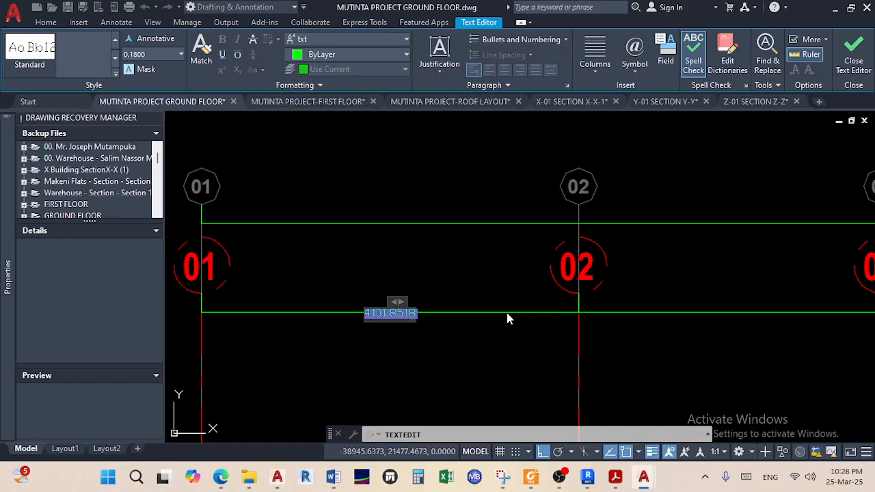
key("Escape")
key("Escape")
double_click(621, 312)
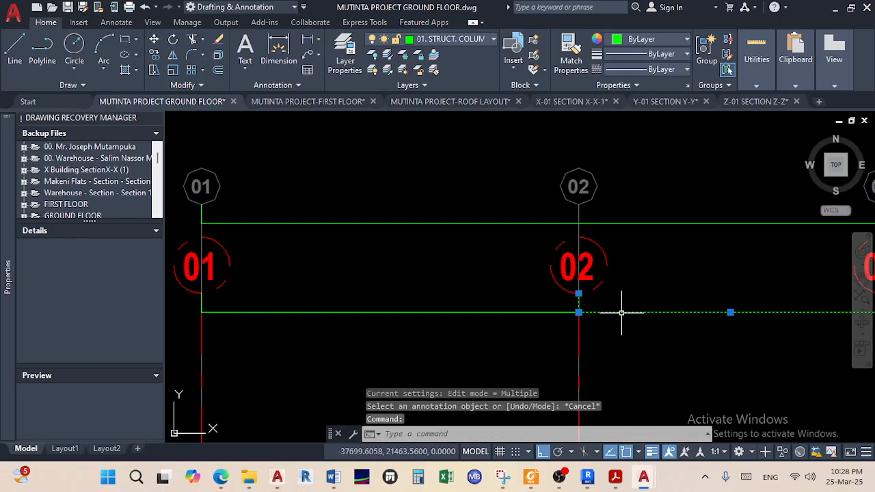
key("Escape")
key("Escape")
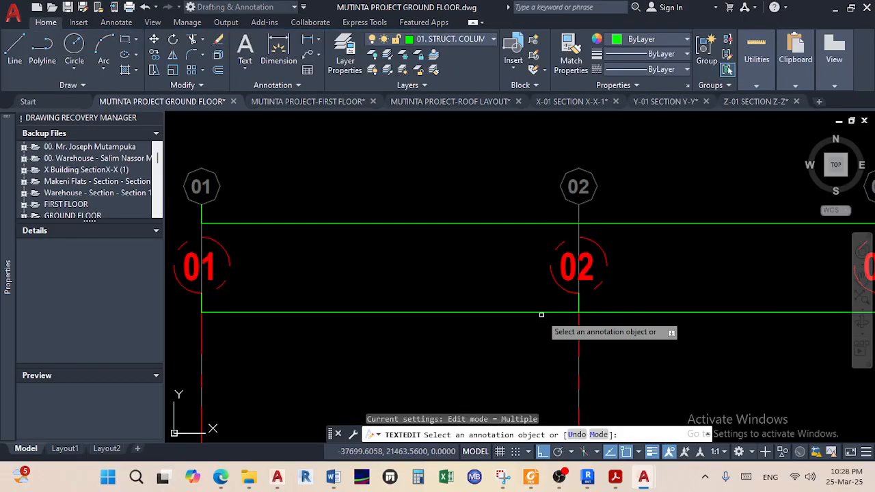
scroll(537, 311, "down", 6)
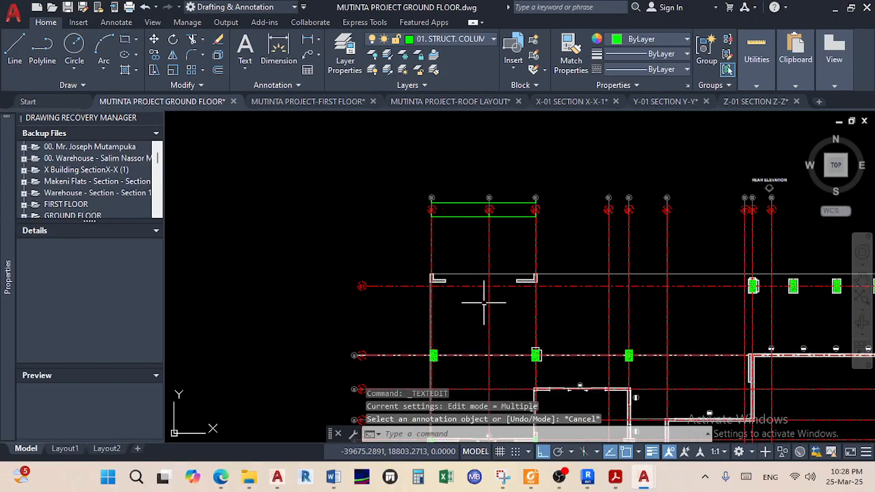
scroll(482, 302, "up", 3)
scroll(492, 302, "down", 2)
middle_click_drag(537, 309, 521, 272)
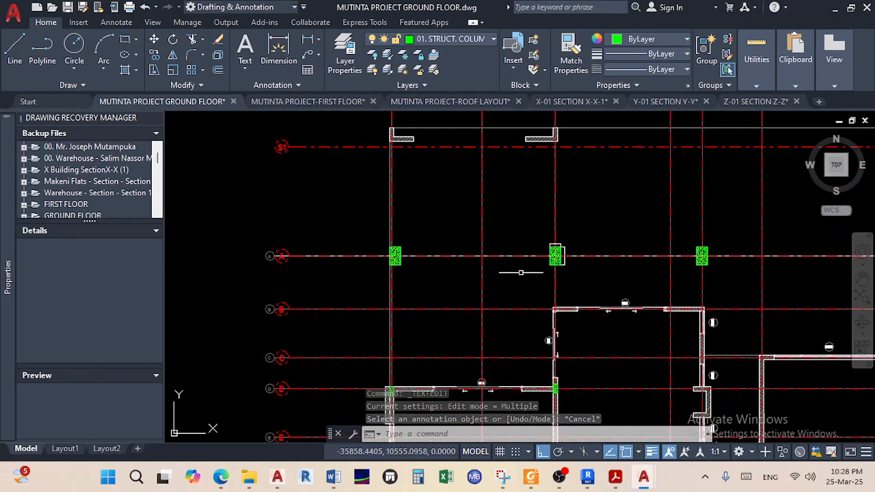
scroll(521, 272, "down", 4)
scroll(503, 247, "up", 4)
scroll(510, 282, "up", 3)
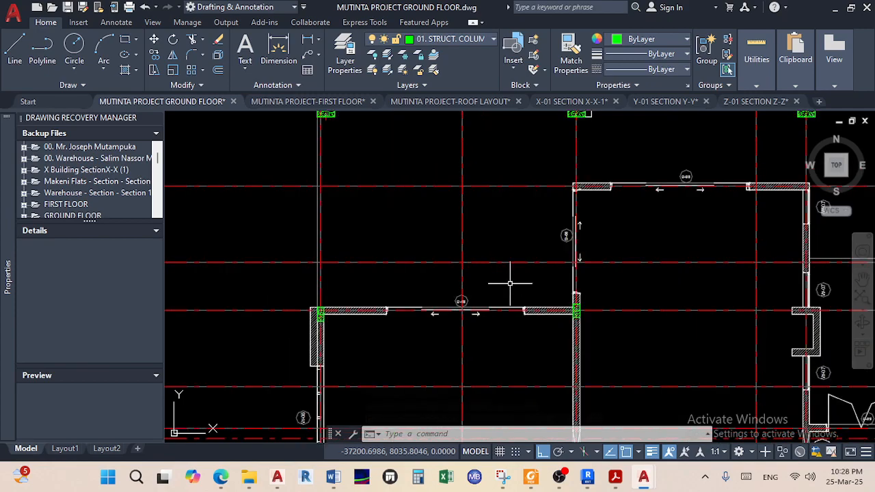
scroll(562, 321, "down", 2)
scroll(459, 297, "up", 4)
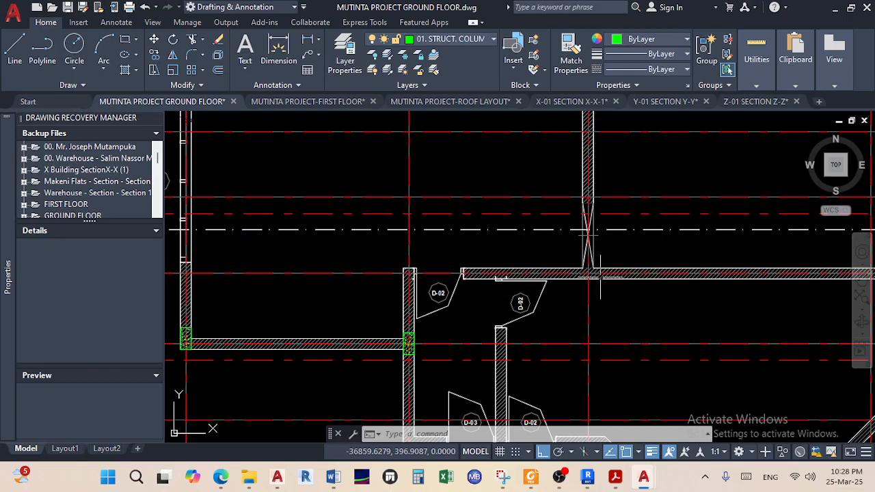
scroll(600, 274, "up", 2)
scroll(600, 274, "up", 1)
scroll(594, 273, "down", 4)
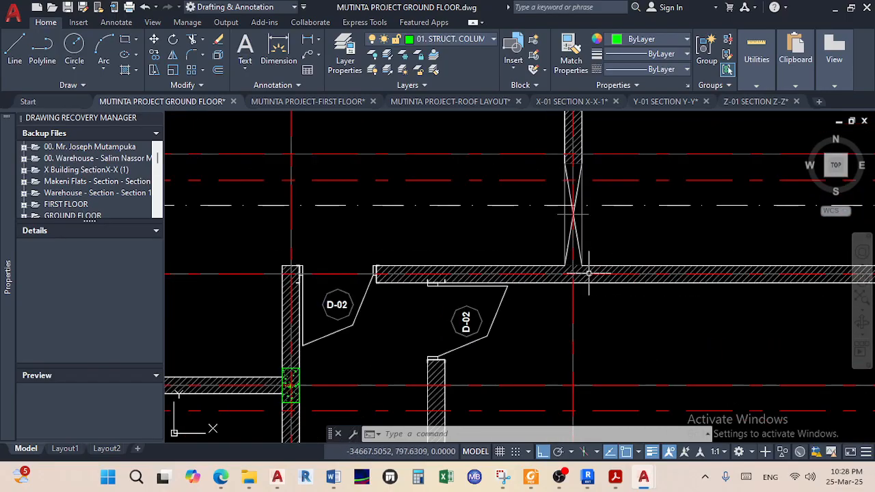
scroll(586, 273, "down", 2)
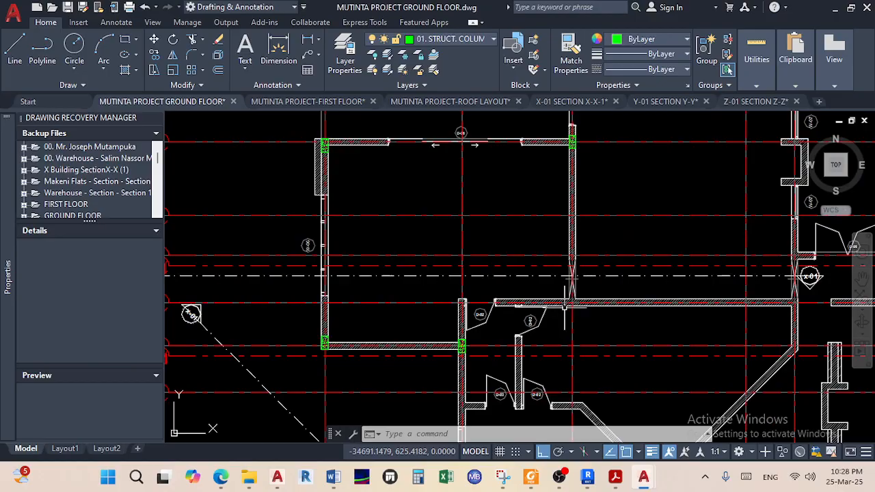
scroll(560, 310, "down", 4)
scroll(508, 315, "up", 4)
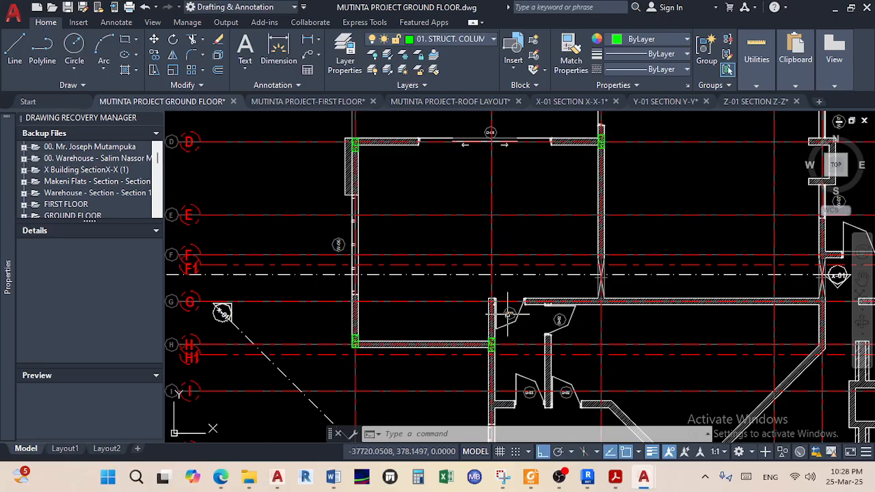
Zoom out and pan over to the four spare hatched column sections beside the floor plan
scroll(514, 323, "down", 3)
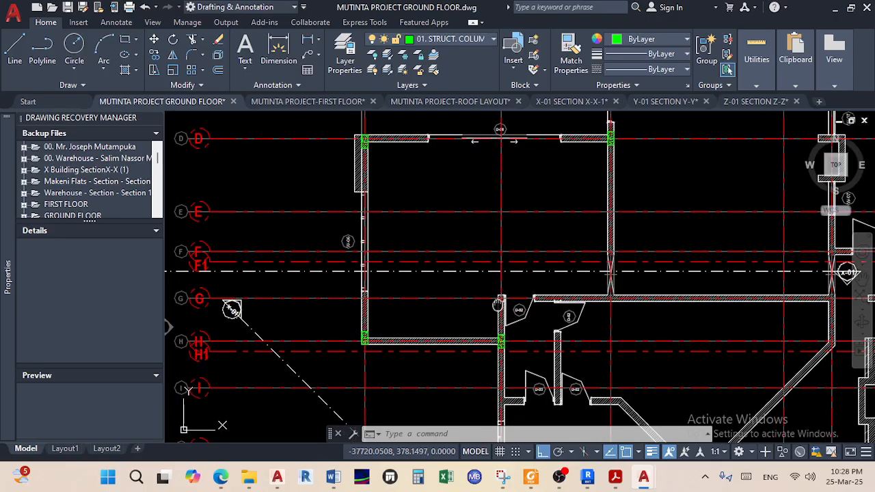
middle_click_drag(224, 294, 628, 288)
middle_click_drag(506, 209, 554, 386)
middle_click_drag(372, 224, 514, 281)
scroll(396, 327, "up", 5)
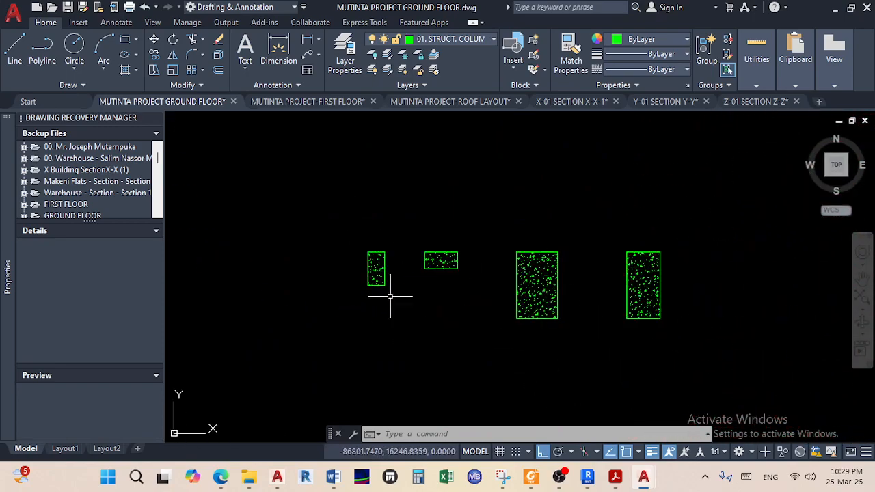
Select the small spare column, start a copy from its corner, then cancel the copy
left_click(393, 289)
left_click(354, 231)
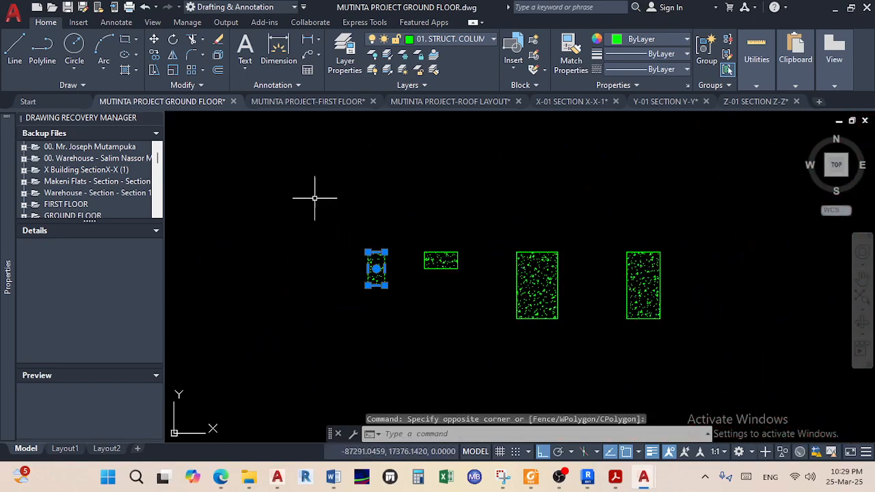
left_click(155, 59)
scroll(328, 242, "up", 4)
left_click(426, 266)
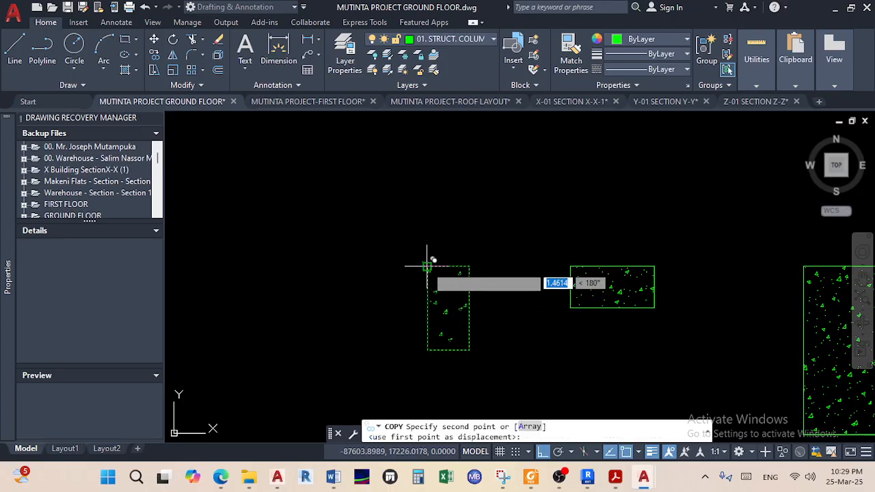
scroll(479, 303, "down", 6)
scroll(461, 272, "down", 5)
middle_click_drag(461, 272, 329, 186)
scroll(610, 263, "up", 2)
scroll(547, 257, "up", 4)
middle_click_drag(581, 318, 554, 275)
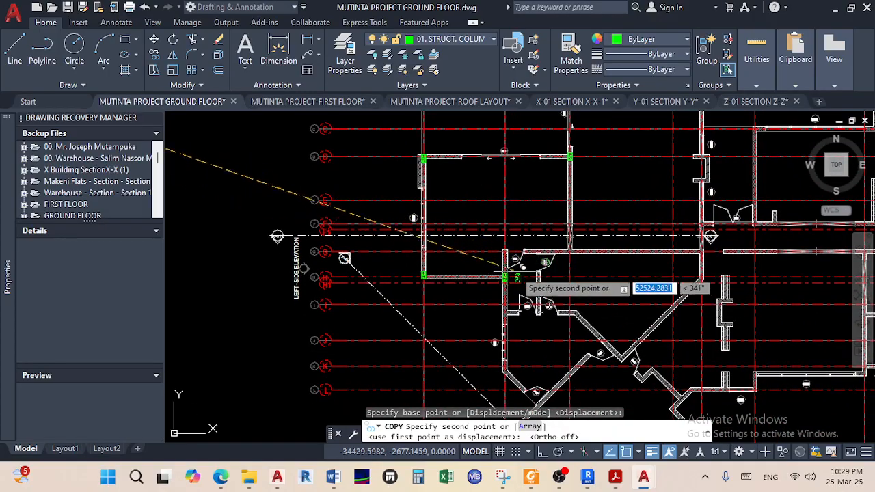
scroll(519, 285, "up", 5)
scroll(482, 202, "up", 4)
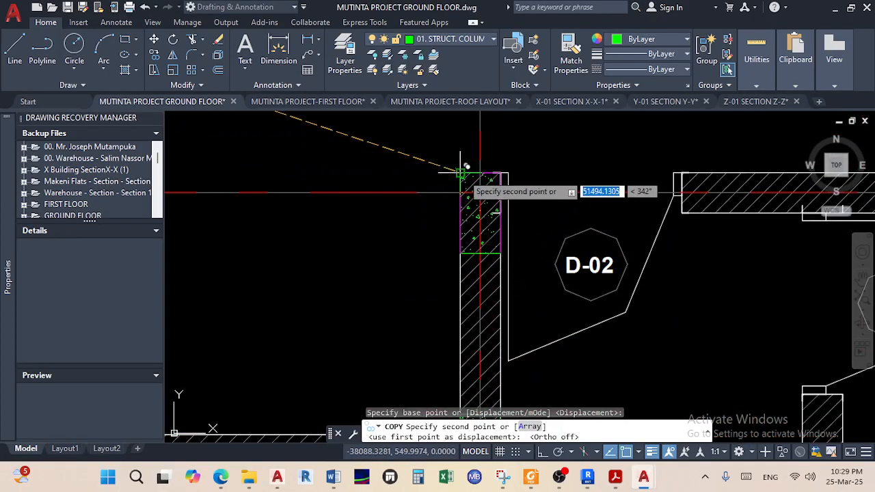
scroll(550, 280, "down", 4)
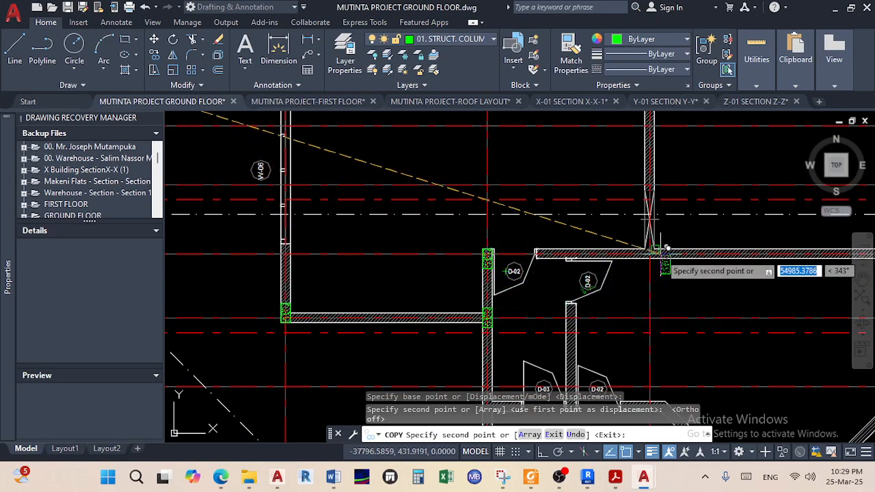
scroll(662, 252, "up", 5)
scroll(605, 306, "down", 3)
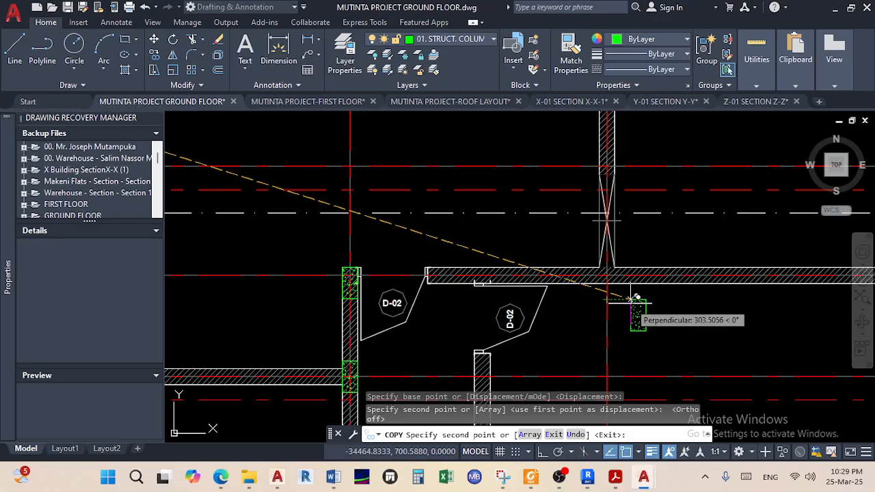
scroll(632, 298, "up", 5)
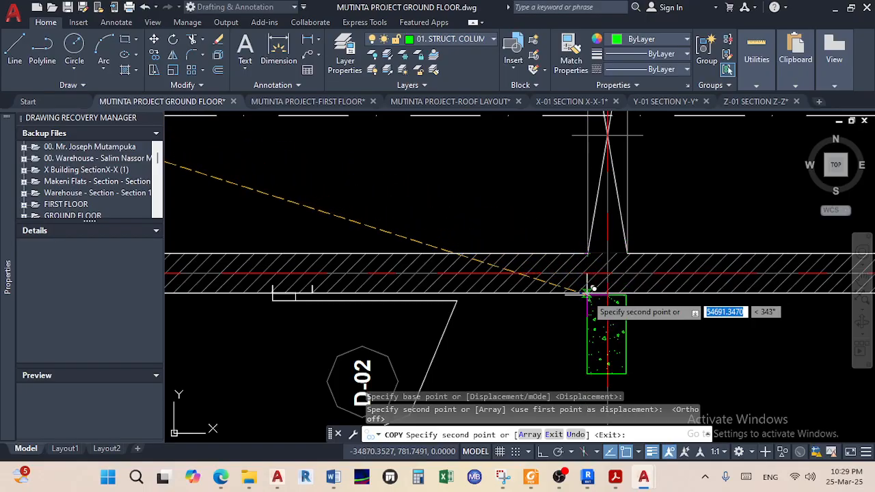
scroll(588, 292, "up", 5)
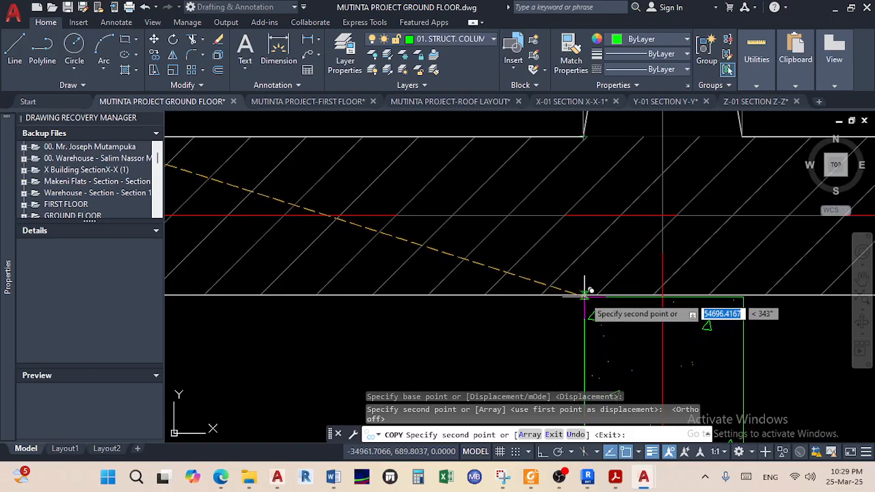
key("Escape")
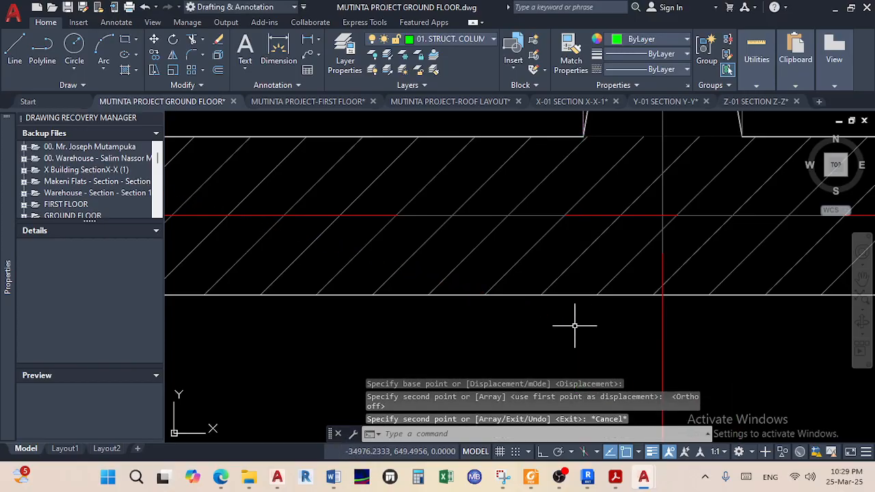
Draw a short vertical line across the hatched wall's thickness at the gridline junction
scroll(574, 326, "down", 8)
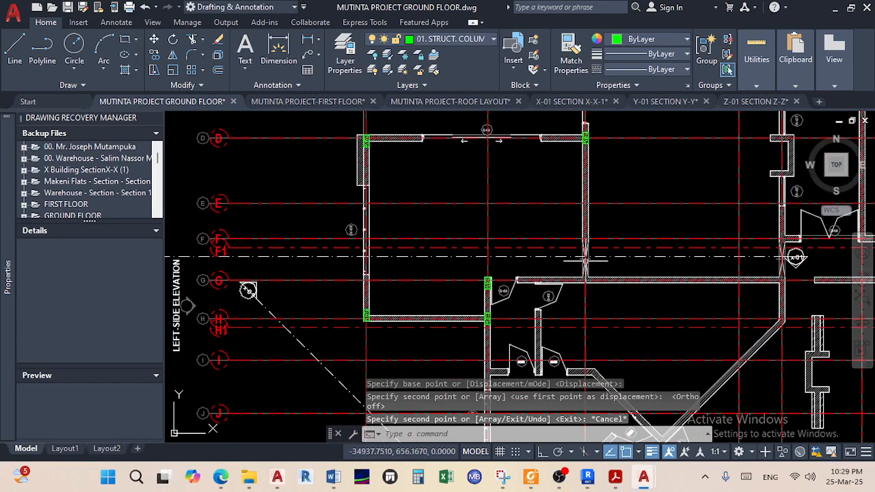
scroll(584, 260, "up", 8)
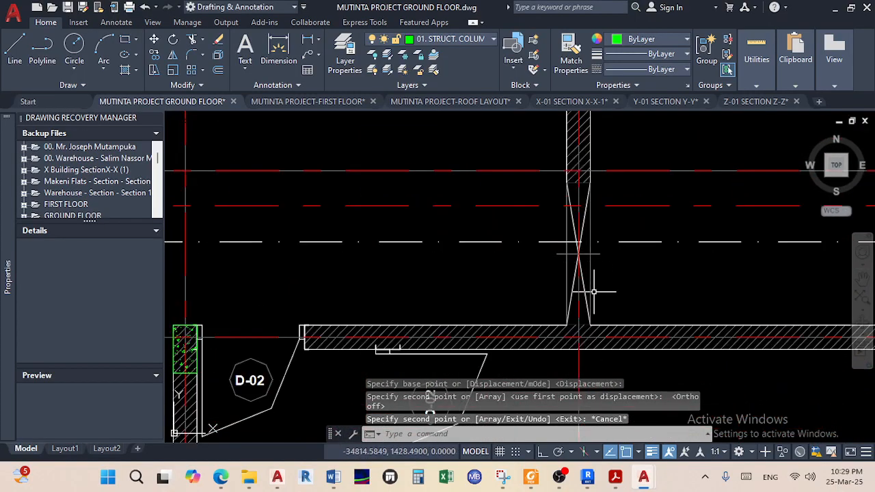
left_click(19, 56)
scroll(527, 332, "up", 5)
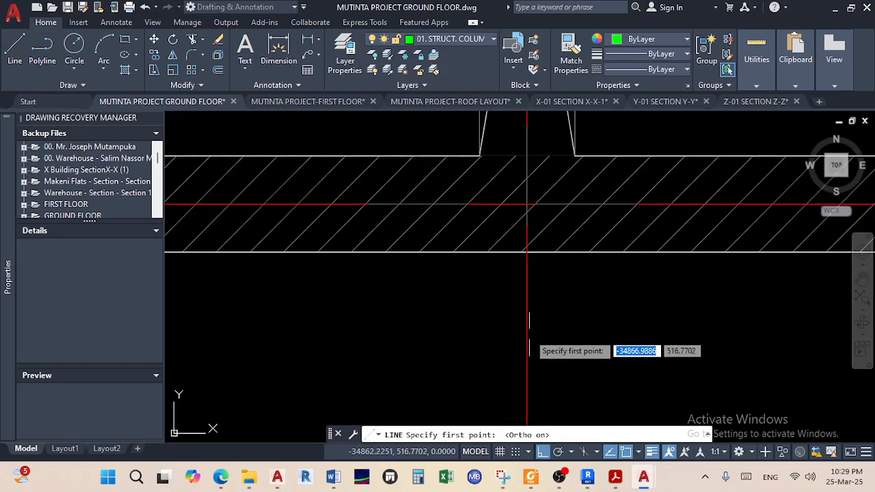
scroll(477, 311, "down", 5)
scroll(476, 310, "up", 4)
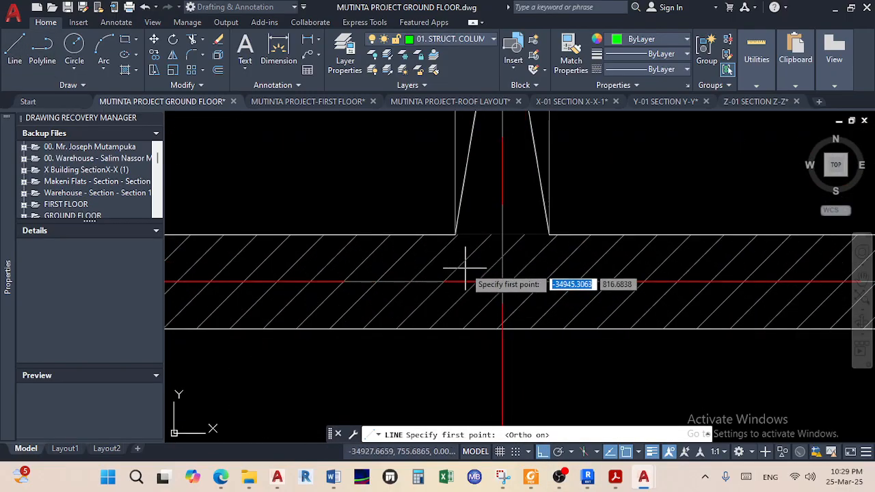
left_click(454, 236)
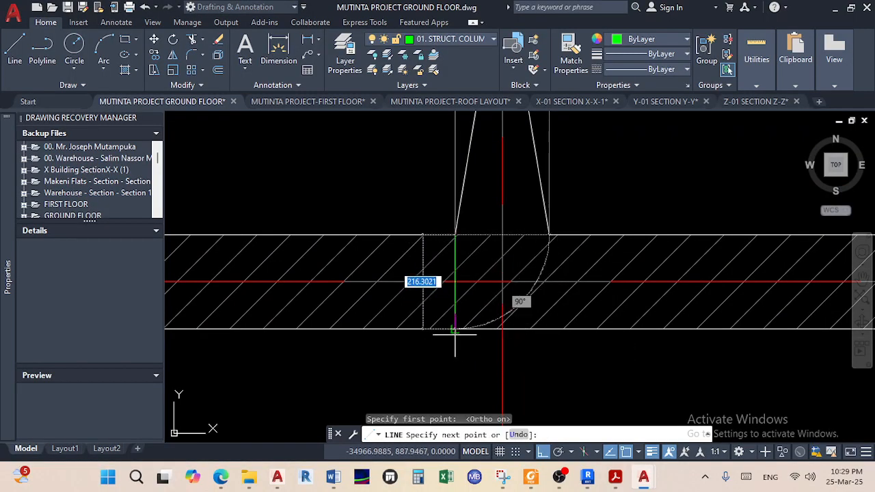
right_click(470, 354)
left_click(502, 207)
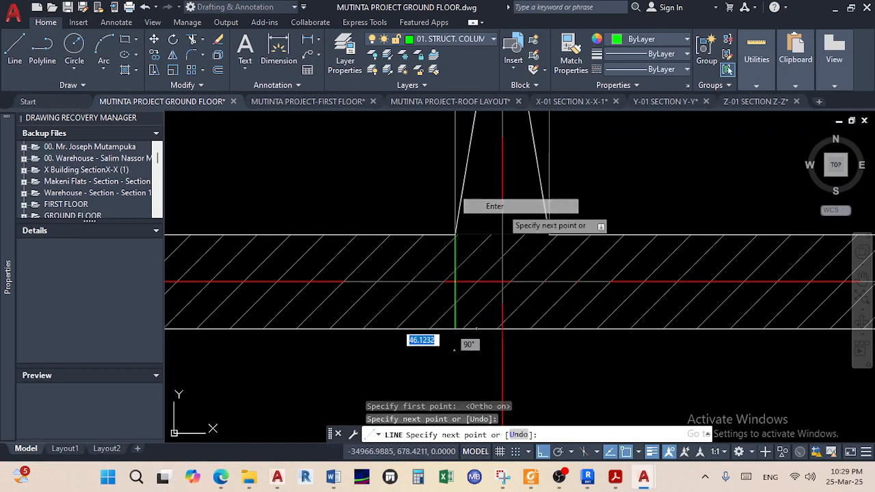
scroll(542, 327, "down", 5)
scroll(543, 327, "down", 4)
scroll(416, 254, "up", 6)
scroll(540, 258, "up", 3)
Start copying the small column from its bottom-left corner, then cancel the copy
left_click_drag(503, 322, 441, 168)
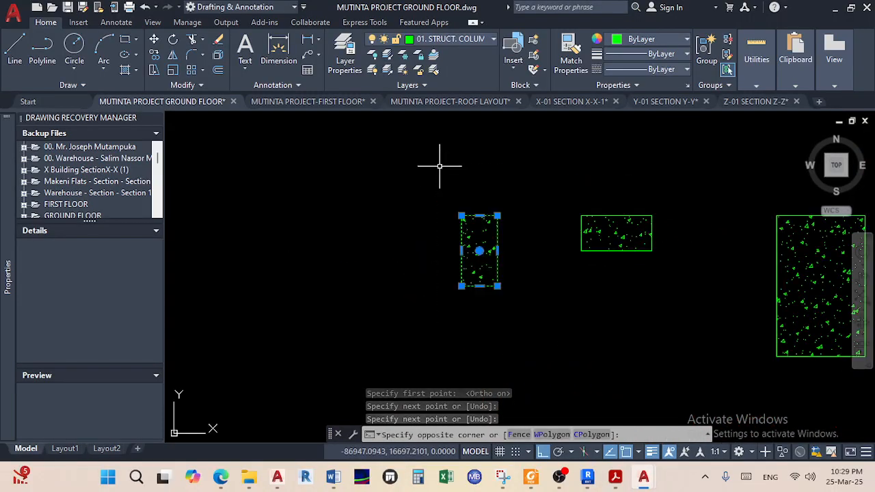
left_click(155, 56)
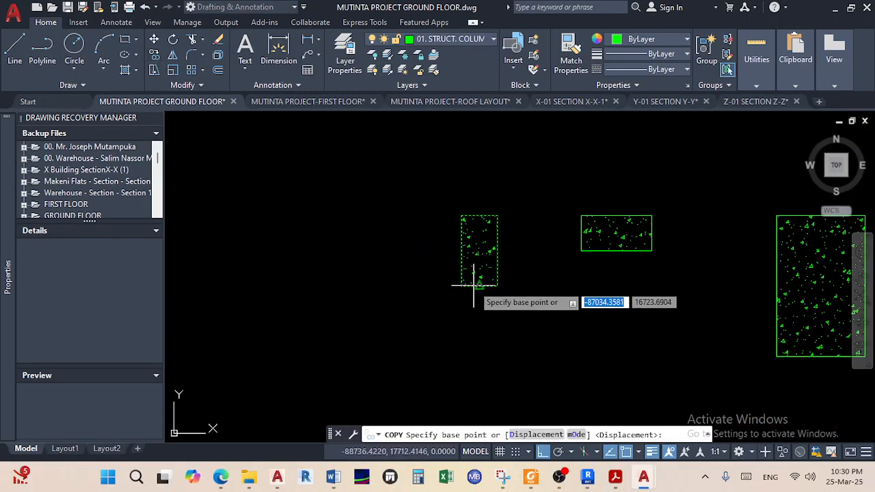
left_click(462, 287)
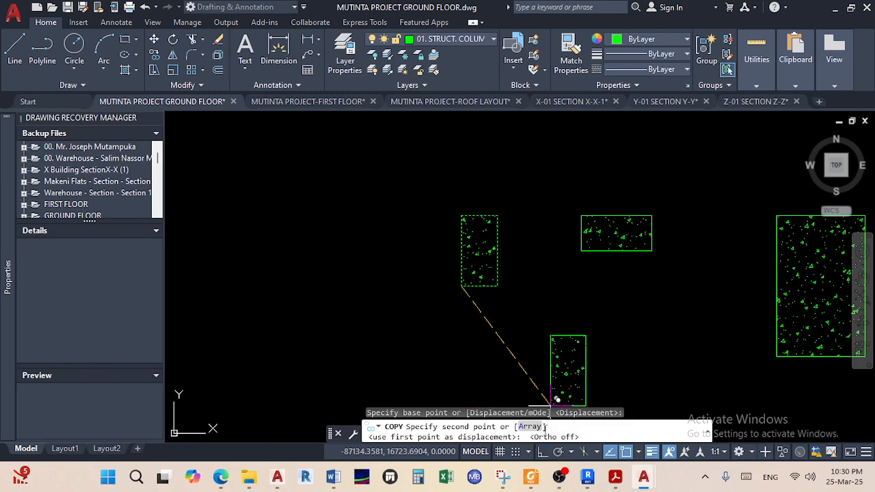
scroll(478, 311, "down", 6)
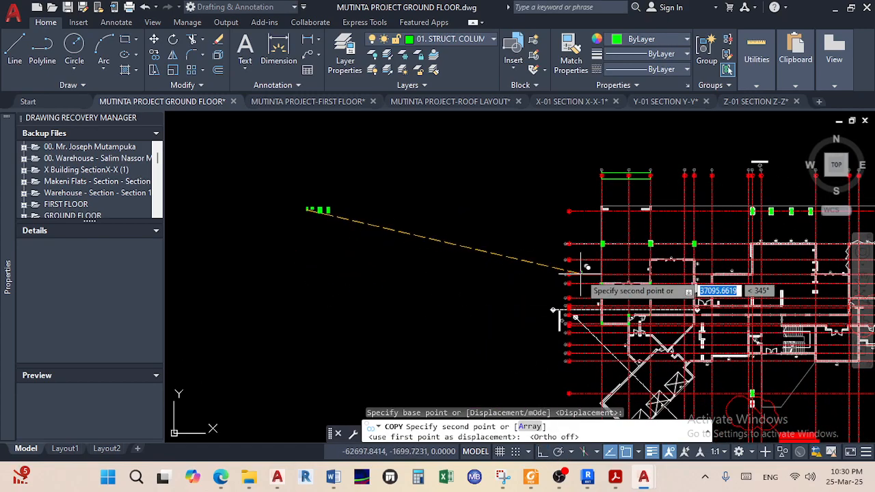
middle_click_drag(543, 277, 418, 311)
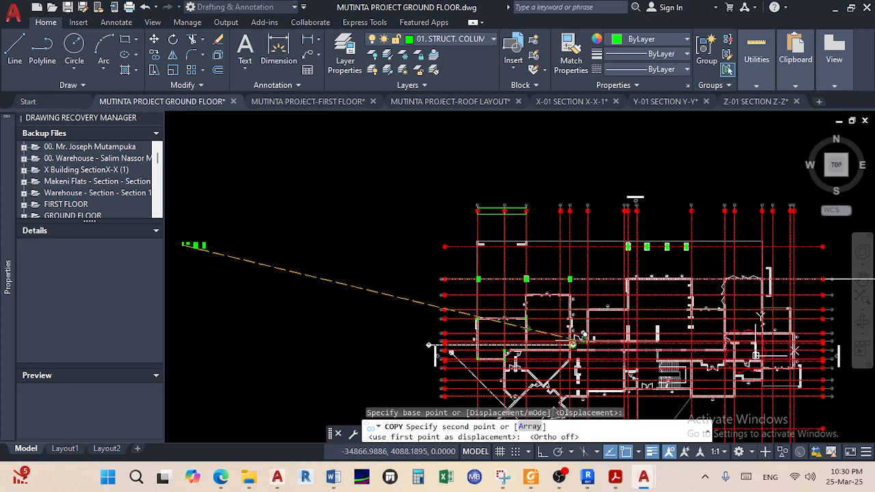
scroll(581, 336, "up", 5)
scroll(492, 333, "up", 6)
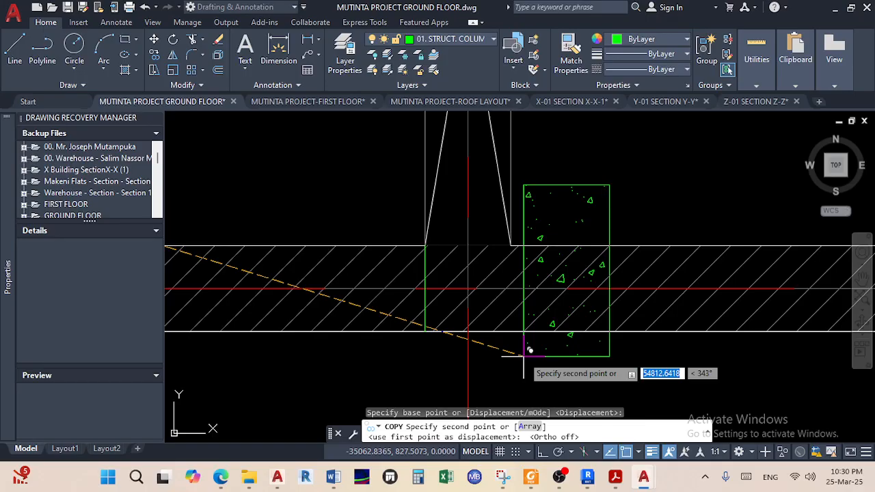
key("Escape")
Select the wide spare column and start copying it from a base point on the column
scroll(523, 353, "down", 5)
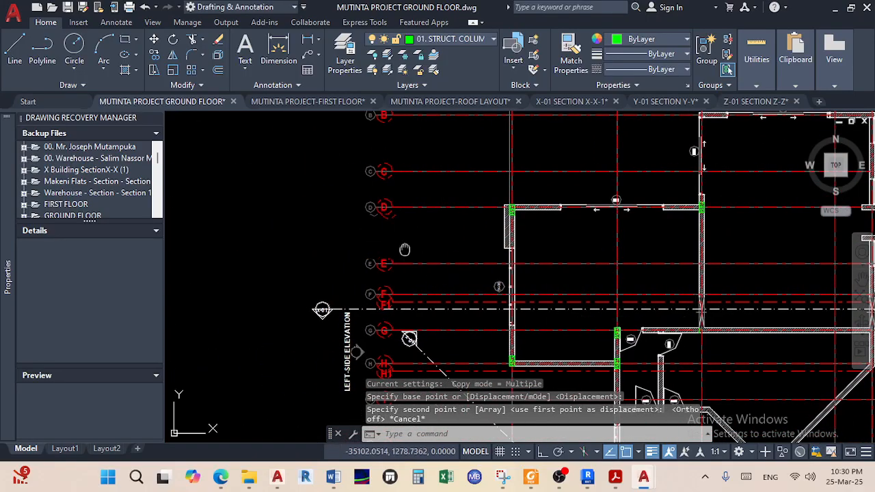
middle_click_drag(438, 184, 663, 325)
scroll(359, 234, "down", 5)
middle_click_drag(392, 263, 580, 306)
scroll(400, 260, "up", 5)
scroll(321, 249, "up", 9)
middle_click_drag(318, 254, 438, 284)
left_click(438, 284)
left_click(293, 182)
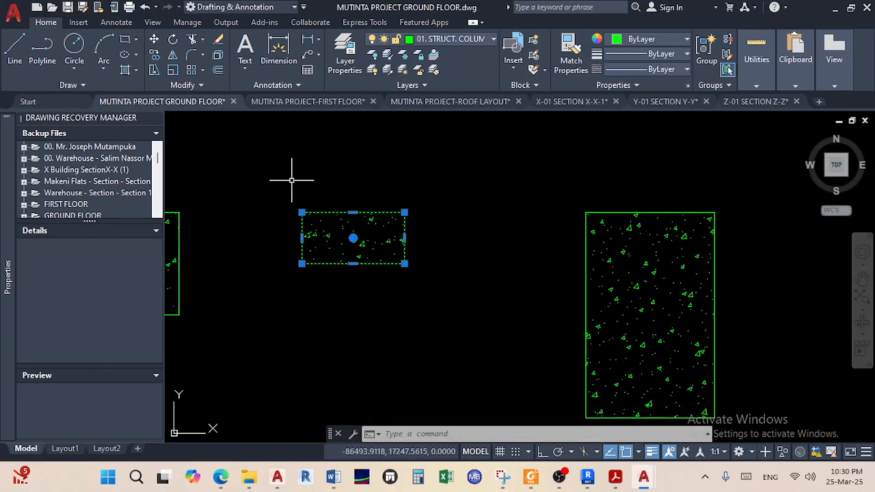
left_click(156, 55)
left_click(352, 263)
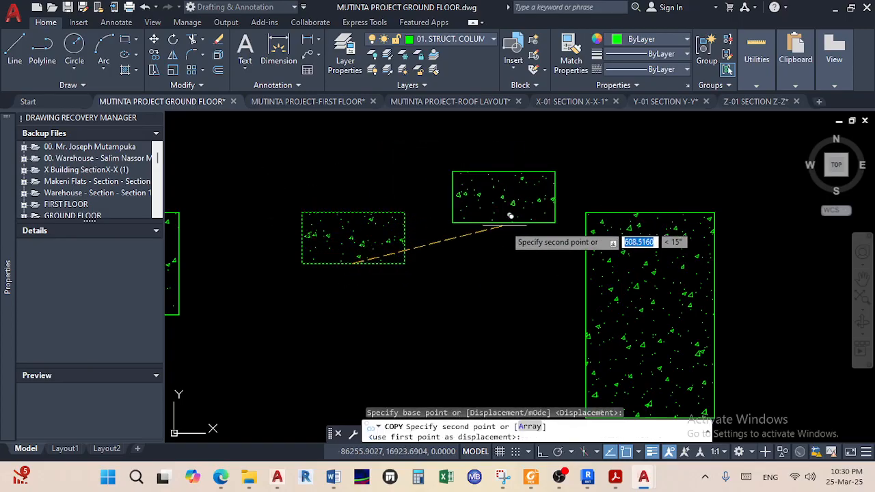
Place the wide column copy in the wall at the gridline junction and end the copy
scroll(530, 273, "down", 5)
scroll(523, 301, "up", 4)
scroll(523, 307, "up", 4)
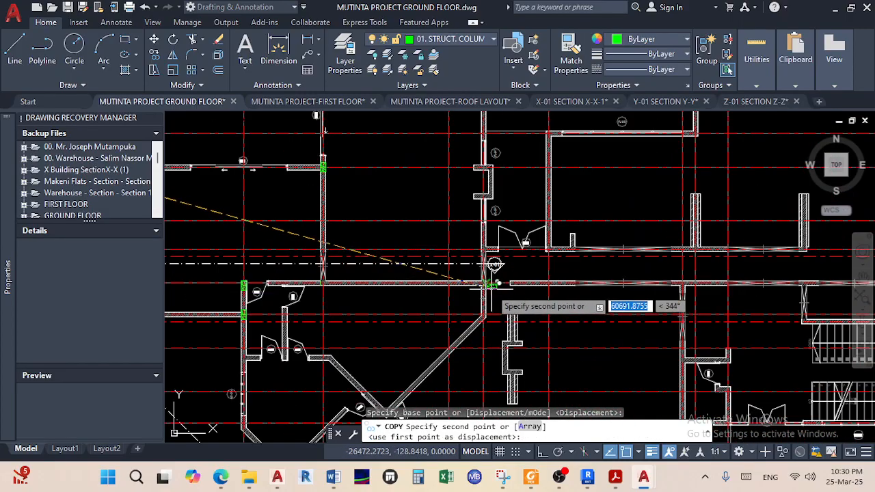
scroll(526, 304, "down", 3)
scroll(529, 301, "up", 1)
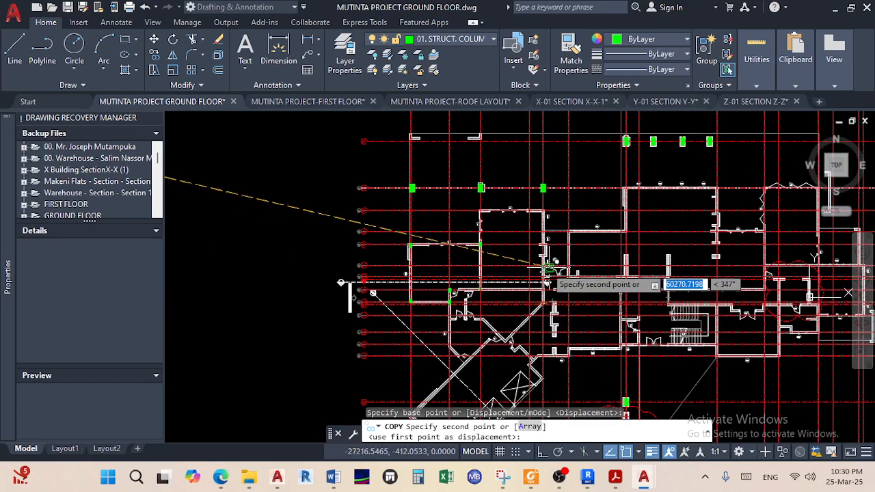
scroll(545, 284, "up", 4)
middle_click_drag(465, 315, 559, 305)
scroll(559, 301, "up", 10)
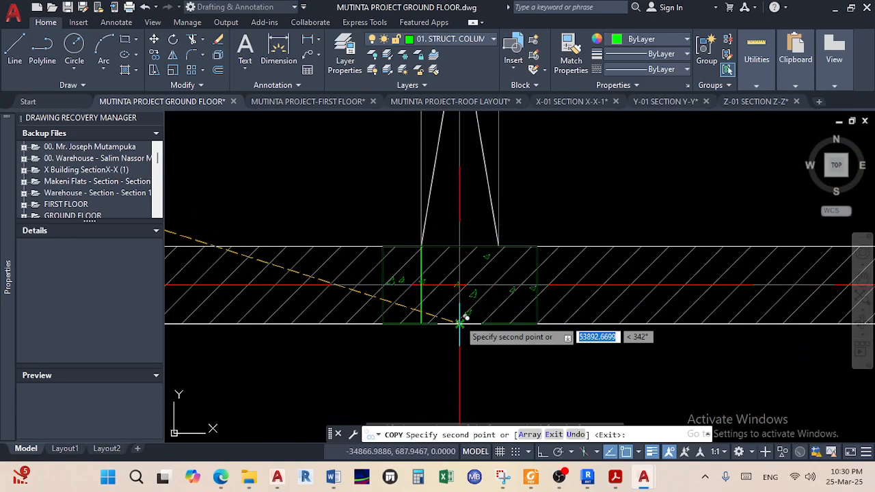
right_click(569, 253)
left_click(582, 254)
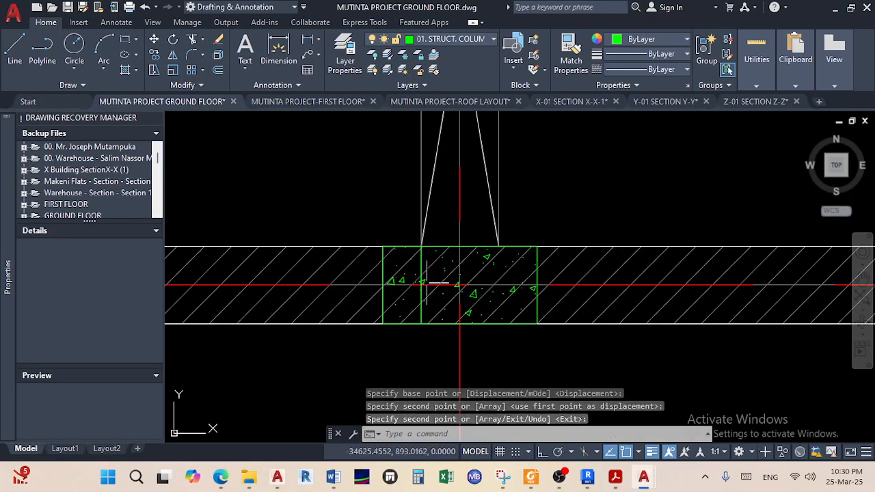
scroll(421, 267, "up", 2)
key("Return")
Erase the leftover vertical guide line
left_click(418, 261)
key("Delete")
scroll(488, 260, "down", 5)
scroll(500, 293, "up", 2)
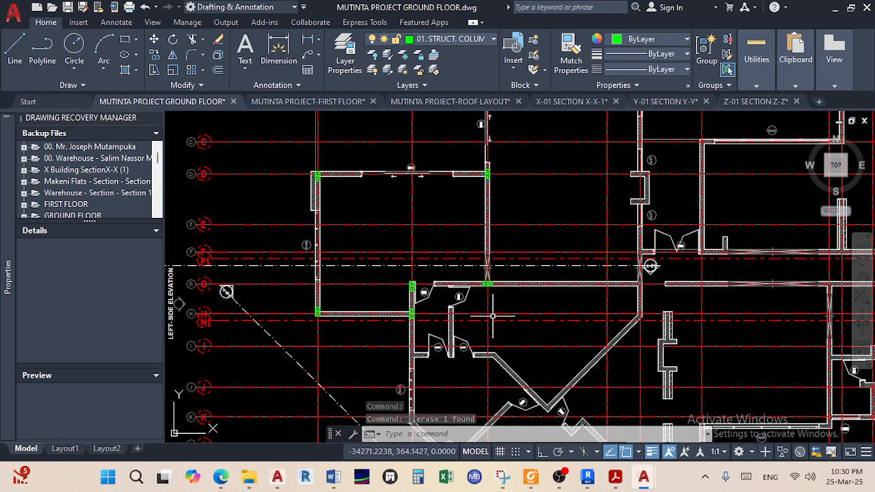
Erase the stray lines above the rear grid bubbles
mouse_move(551, 306)
middle_mouse_down()
mouse_move(462, 329)
mouse_move(444, 368)
middle_mouse_up()
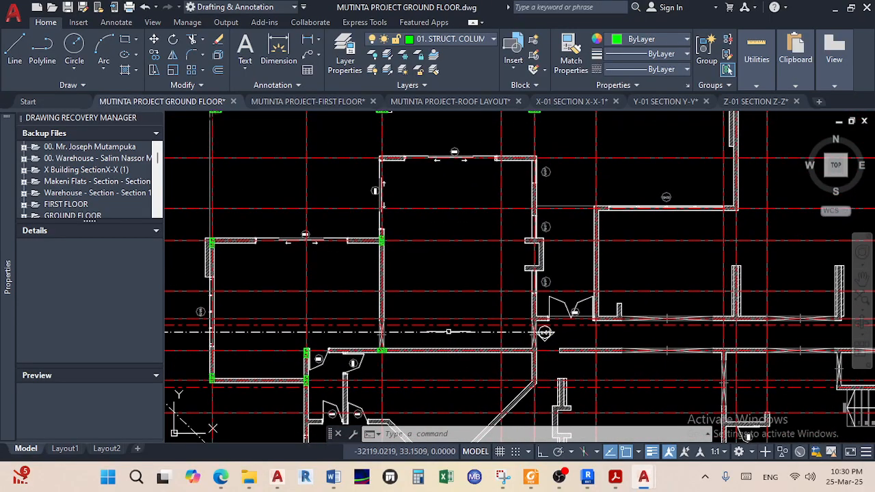
scroll(389, 197, "down", 2)
middle_click_drag(390, 196, 375, 330)
middle_click_drag(406, 264, 412, 329)
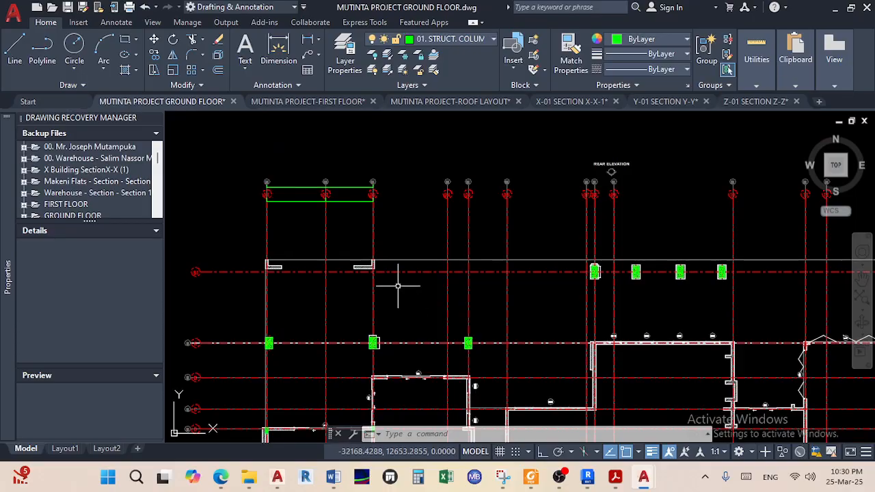
scroll(347, 191, "up", 3)
left_click(371, 233)
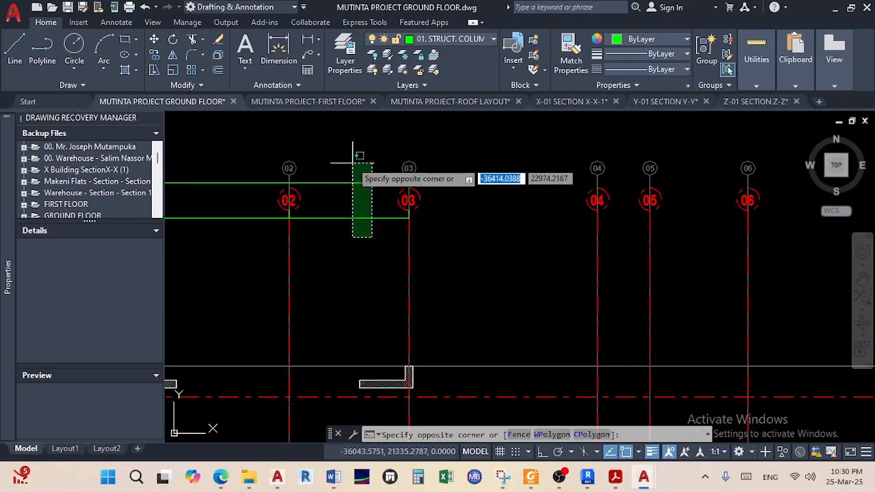
left_click(350, 160)
left_click(237, 263)
left_click(213, 178)
key("Escape")
scroll(212, 178, "down", 5)
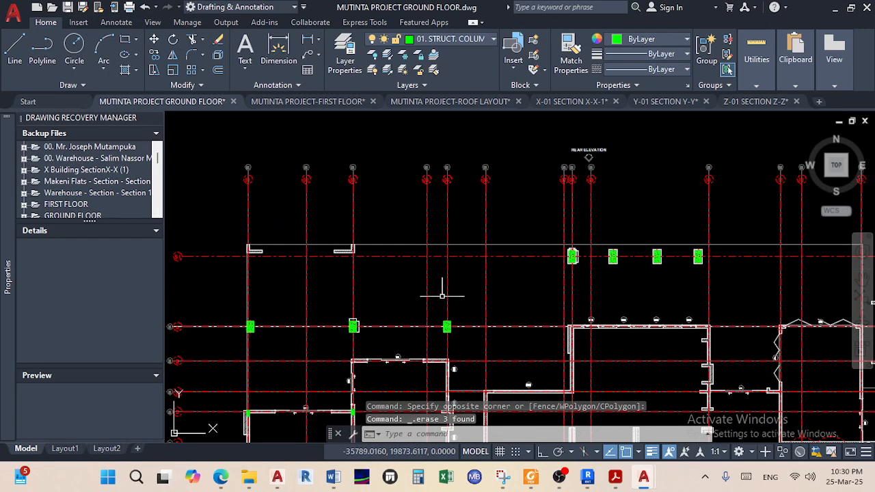
scroll(386, 186, "up", 3)
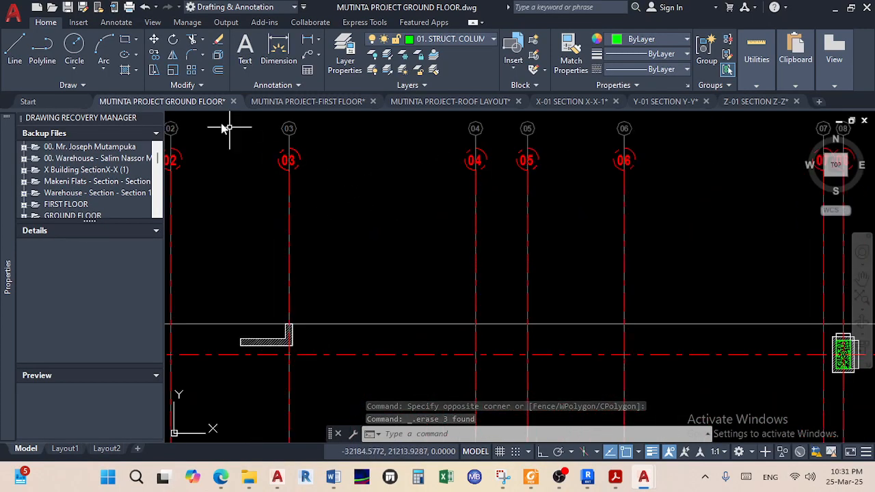
Add a linear dimension from grid line 03 to grid line 05 above the bubbles
left_click(276, 50)
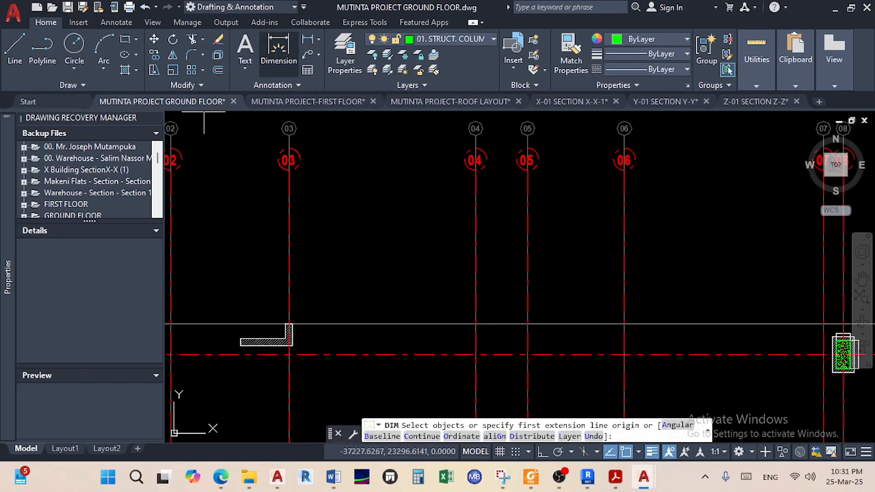
scroll(302, 172, "up", 3)
middle_click_drag(303, 171, 279, 283)
left_click(221, 220)
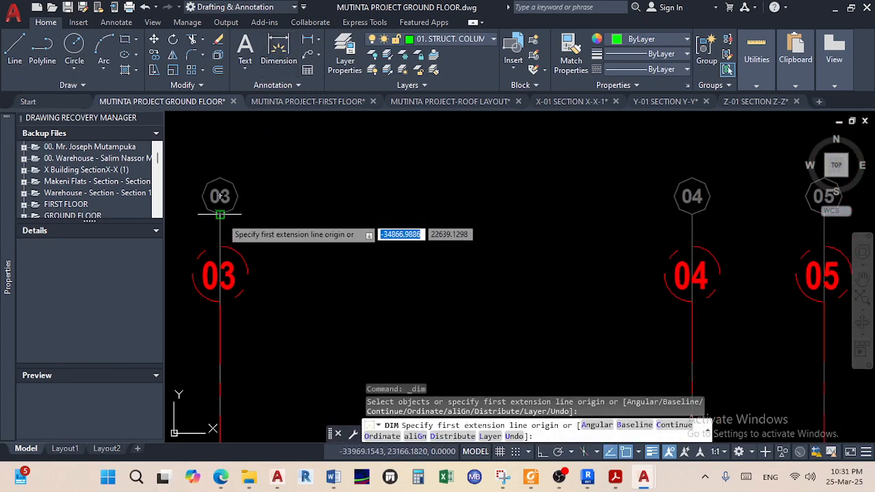
middle_click_drag(671, 232, 542, 220)
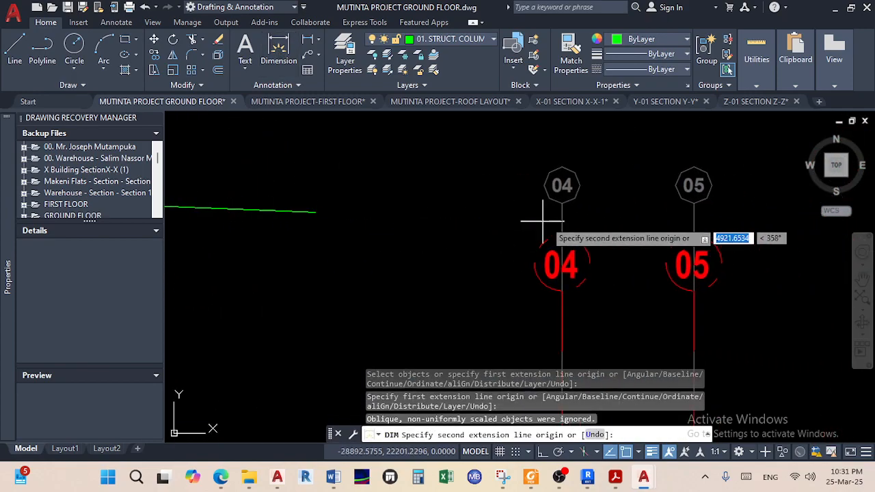
left_click(694, 203)
left_click(478, 202)
right_click(472, 197)
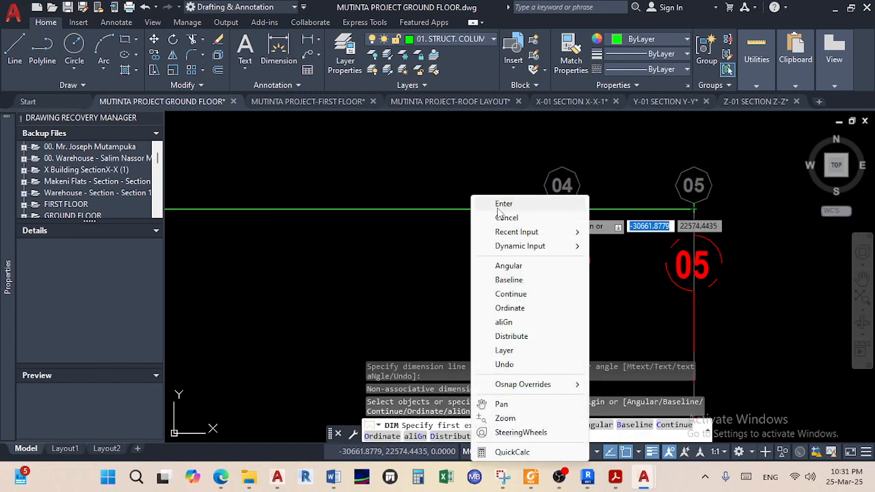
left_click(497, 208)
Open the new dimension's text for editing, then exit the text editor
double_click(476, 209)
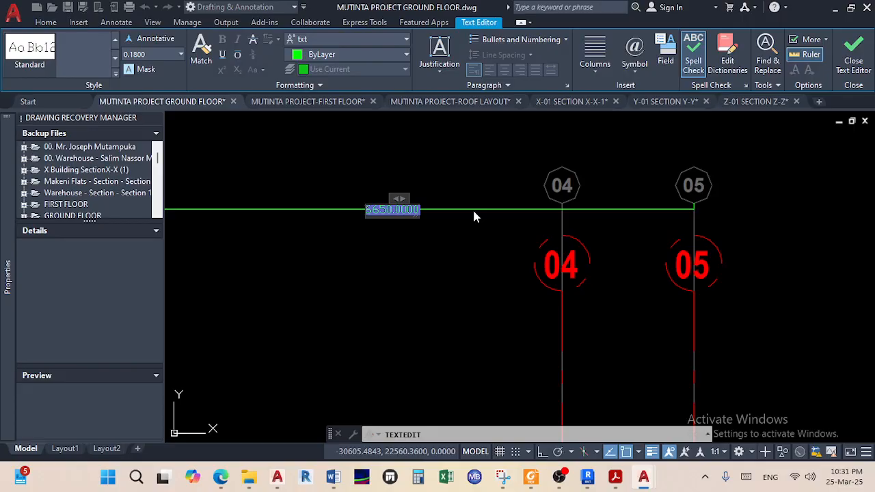
left_click(476, 216)
scroll(476, 219, "down", 6)
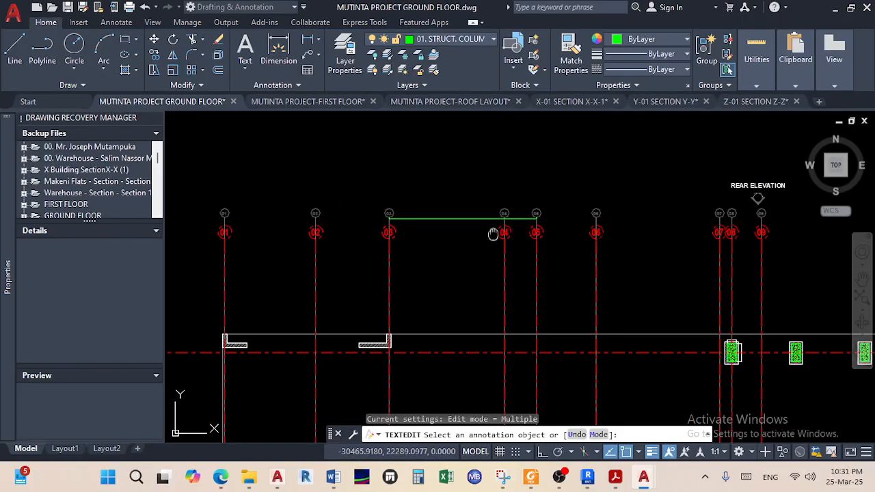
scroll(424, 246, "up", 5)
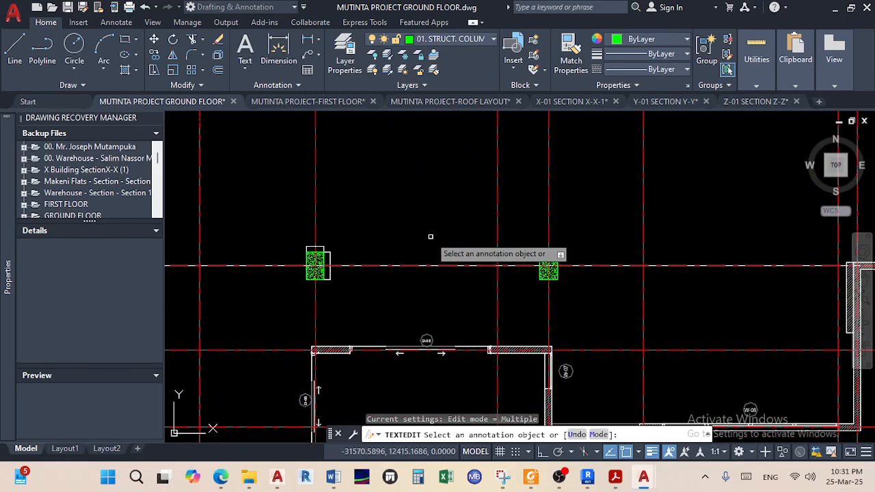
right_click(438, 193)
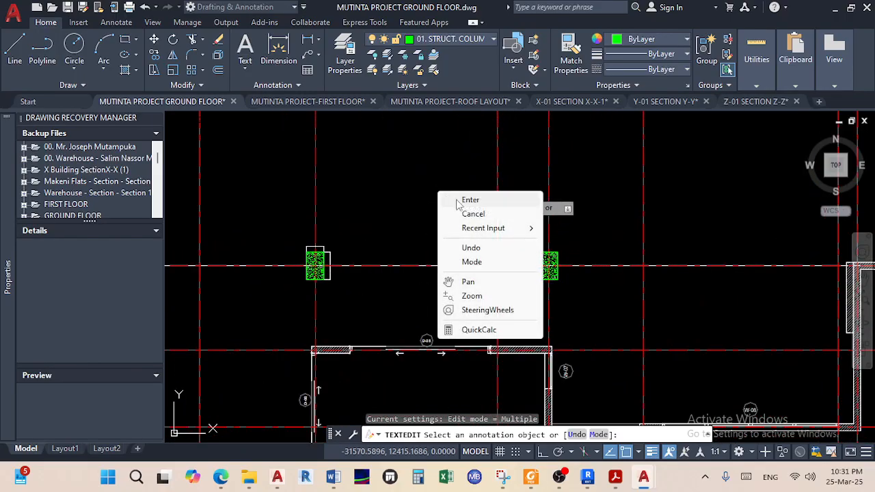
left_click(457, 200)
scroll(440, 226, "down", 2)
middle_click_drag(440, 226, 418, 163)
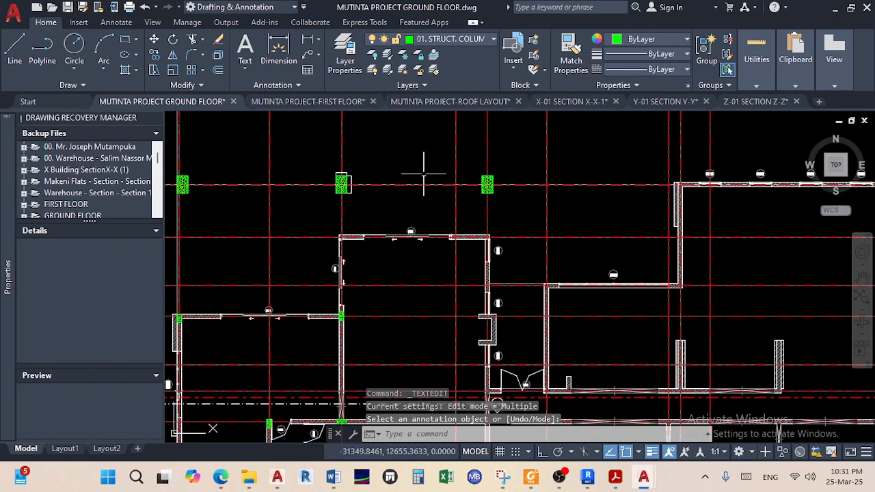
scroll(422, 173, "down", 3)
scroll(378, 186, "up", 5)
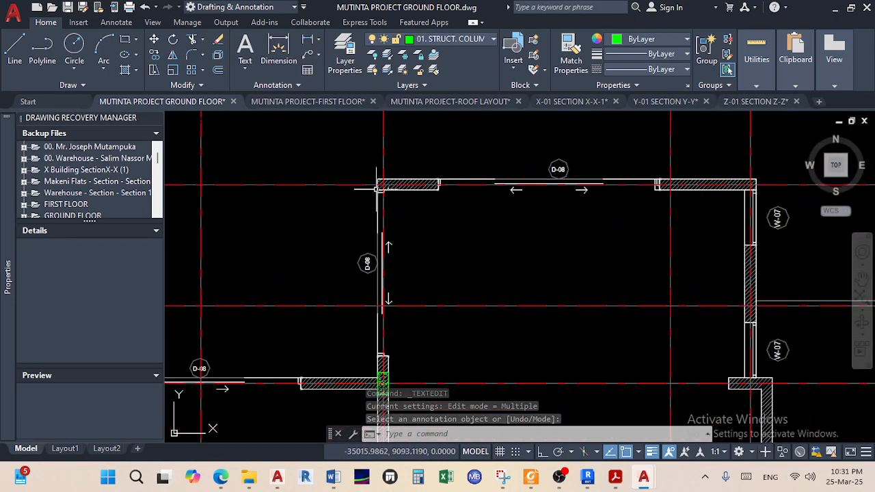
scroll(378, 186, "up", 2)
scroll(382, 187, "down", 5)
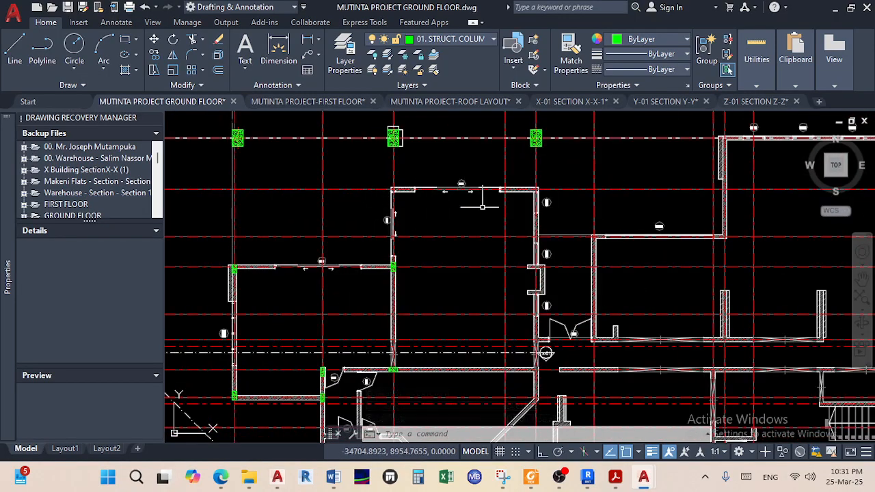
scroll(531, 193, "up", 4)
scroll(520, 198, "down", 8)
scroll(449, 216, "up", 2)
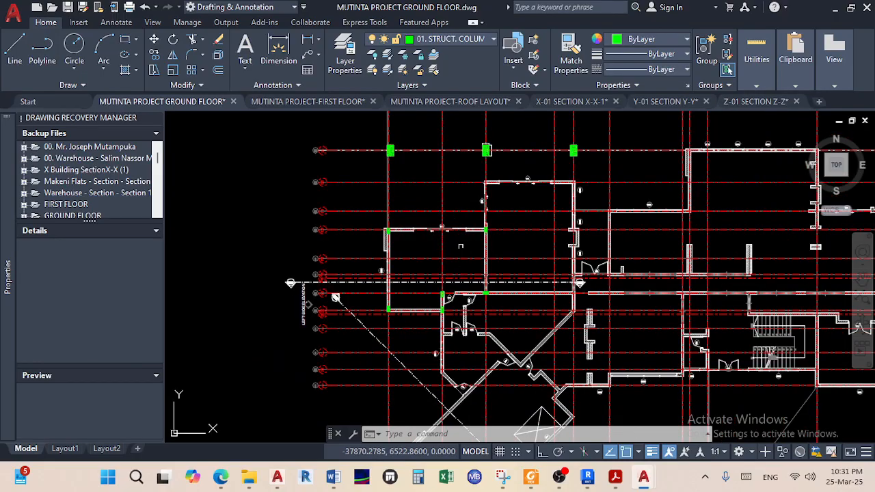
scroll(420, 204, "down", 10)
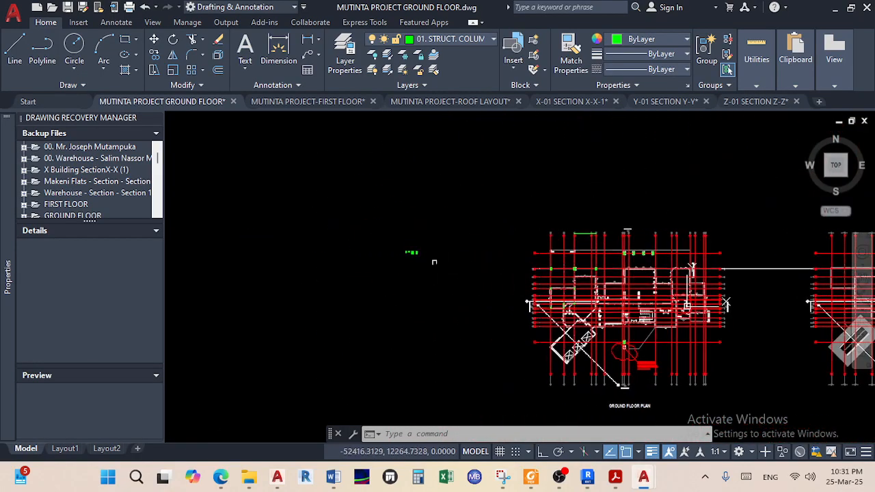
scroll(402, 248, "up", 5)
Copy the small green column from its corner and place the first copy at a wall corner
left_click(403, 240)
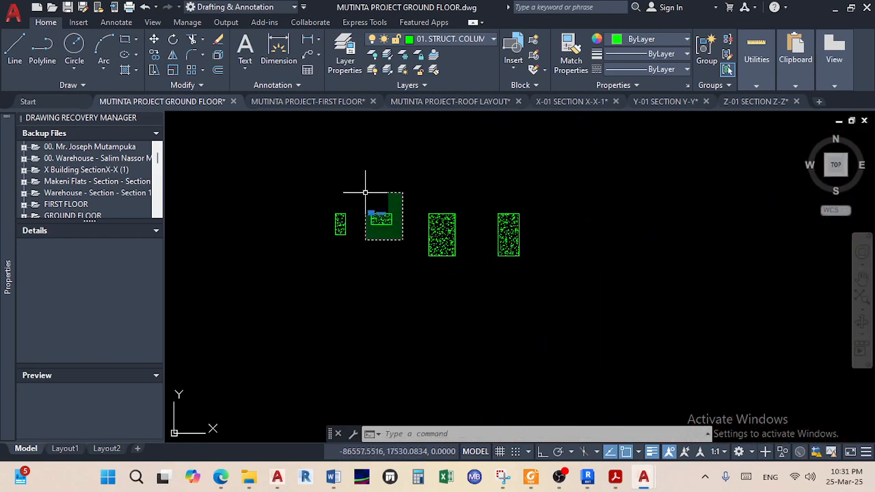
left_click(364, 193)
left_click(154, 55)
scroll(338, 207, "up", 4)
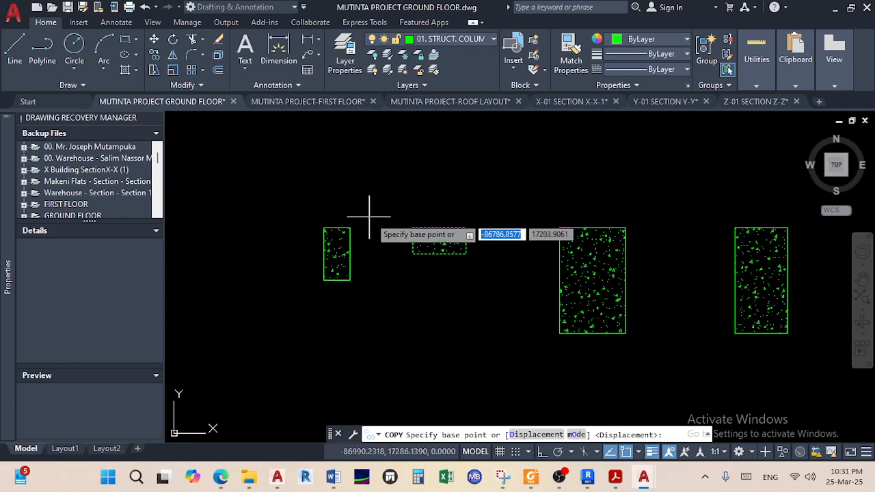
left_click(408, 228)
scroll(437, 272, "down", 8)
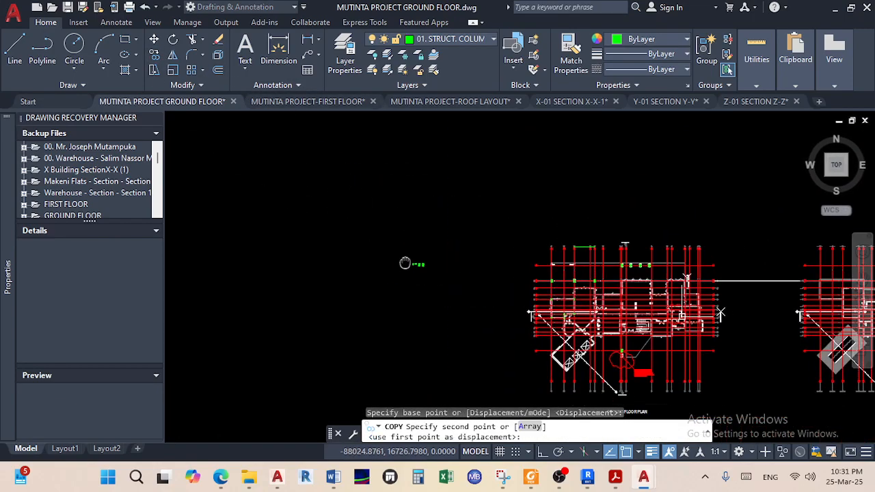
scroll(539, 250, "up", 10)
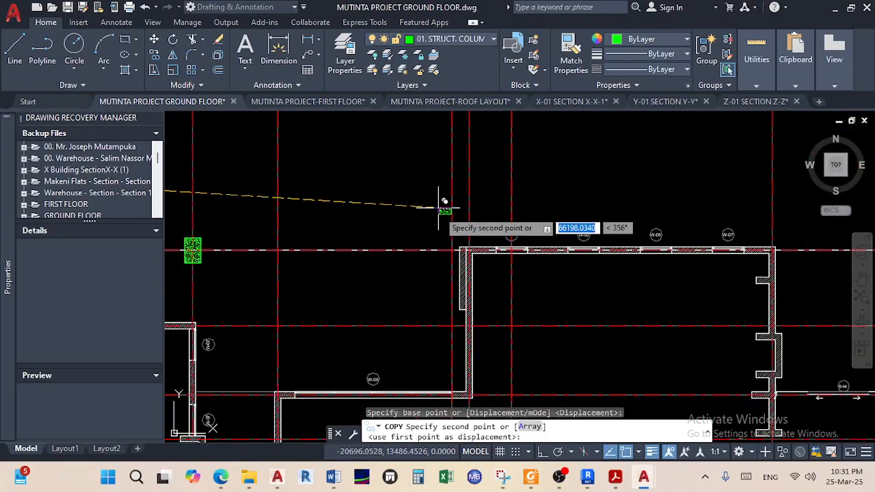
left_click(458, 209)
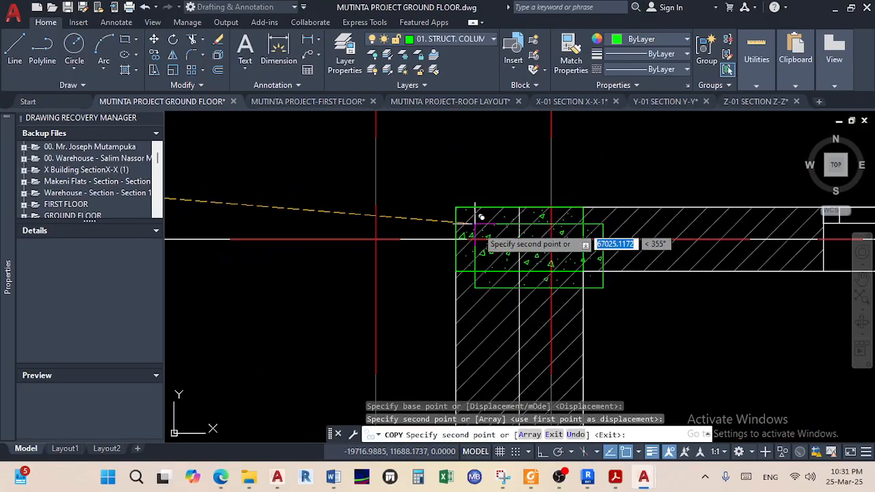
Place a second column copy at the room's next wall corner and end the Copy
scroll(499, 282, "down", 5)
middle_click_drag(499, 283, 358, 237)
scroll(615, 280, "down", 4)
middle_click_drag(628, 279, 431, 261)
scroll(539, 263, "up", 2)
mouse_move(562, 268)
middle_mouse_down()
mouse_move(556, 280)
mouse_move(585, 264)
middle_mouse_up()
scroll(553, 282, "down", 4)
scroll(551, 287, "down", 3)
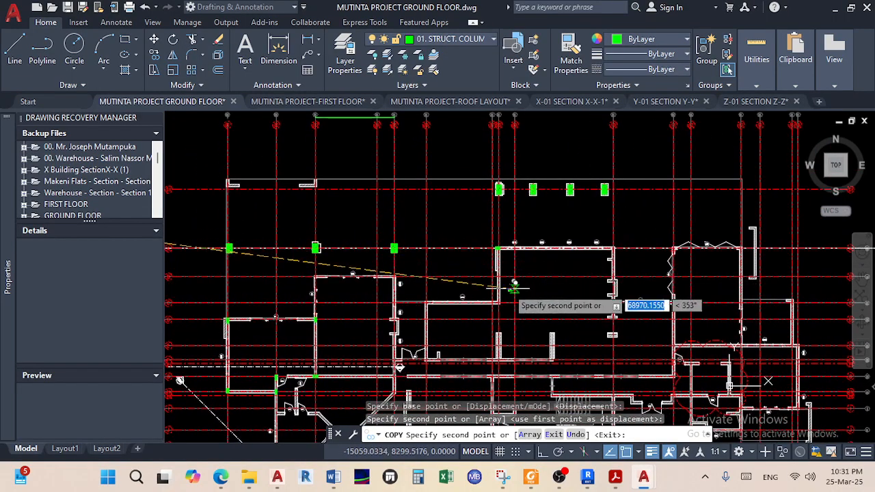
middle_click_drag(461, 291, 562, 269)
scroll(451, 265, "up", 2)
scroll(397, 249, "up", 4)
scroll(393, 246, "up", 4)
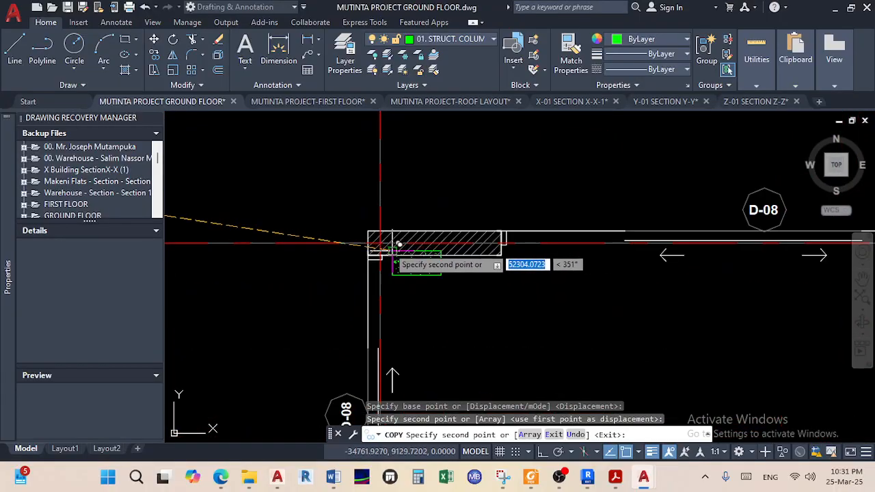
left_click(384, 232)
scroll(472, 290, "down", 4)
middle_click_drag(471, 289, 418, 259)
scroll(419, 257, "up", 4)
scroll(462, 299, "down", 4)
scroll(493, 310, "down", 1)
middle_click_drag(495, 311, 390, 234)
scroll(494, 238, "up", 2)
scroll(519, 231, "down", 2)
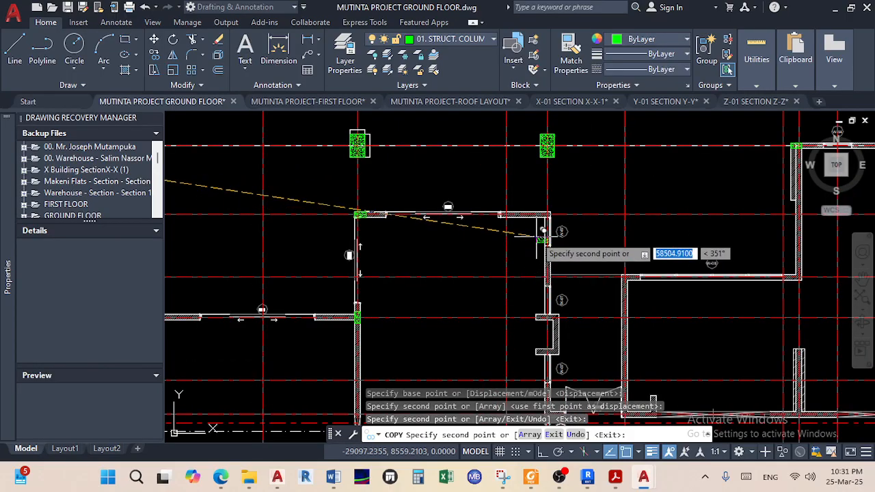
scroll(530, 237, "up", 2)
right_click(512, 228)
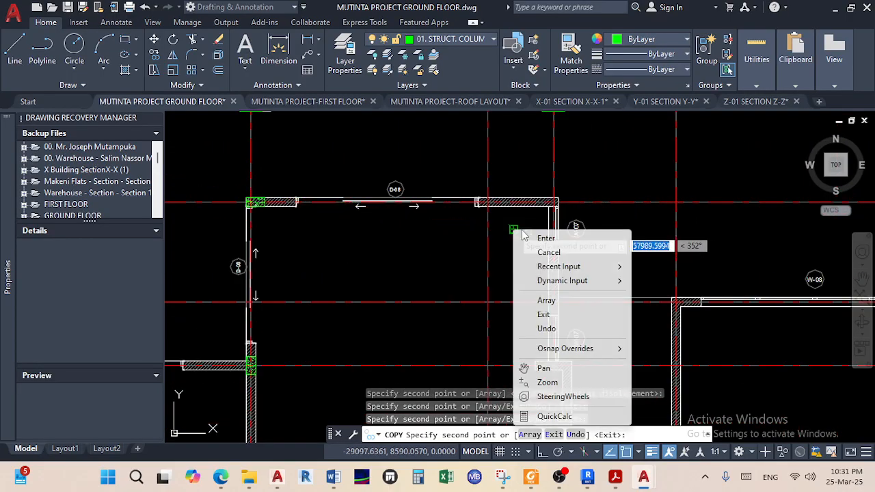
left_click(541, 236)
Move the column copy by its corner into the wall corner beside window W-07
scroll(540, 238, "up", 4)
left_click(532, 244)
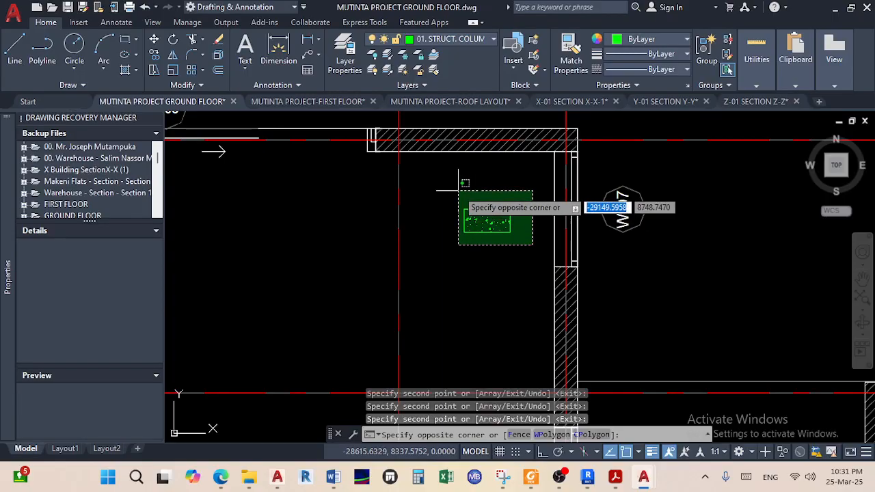
left_click(436, 169)
left_click(154, 40)
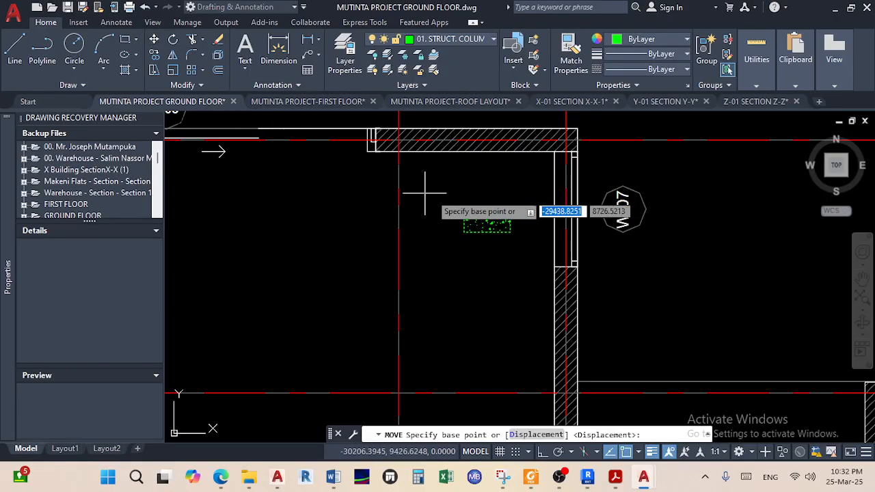
left_click(509, 209)
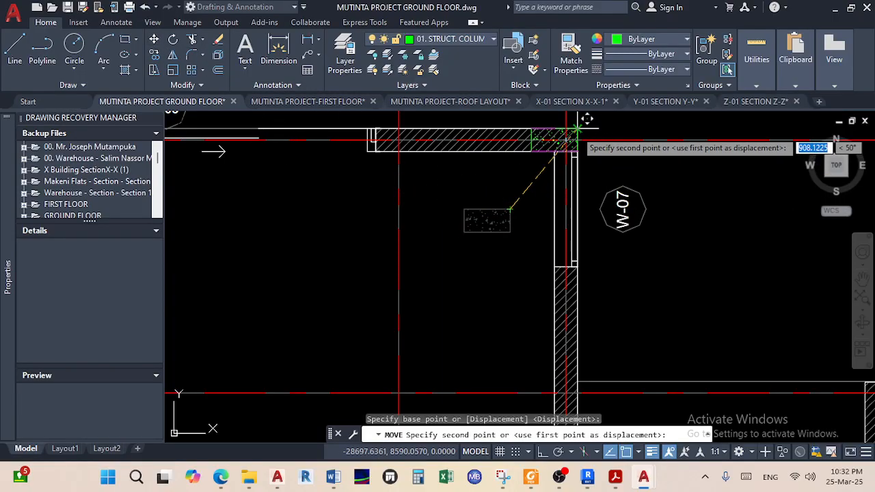
left_click(578, 131)
Pan the plan down toward grid bubble 03 and the diagonal walls below
scroll(418, 265, "down", 5)
middle_click_drag(419, 264, 406, 387)
scroll(402, 139, "up", 4)
scroll(401, 142, "down", 4)
mouse_move(399, 186)
middle_mouse_down()
mouse_move(401, 246)
mouse_move(431, 159)
middle_mouse_up()
middle_click_drag(412, 307, 418, 201)
middle_click_drag(432, 281, 427, 182)
middle_click_drag(426, 311, 444, 236)
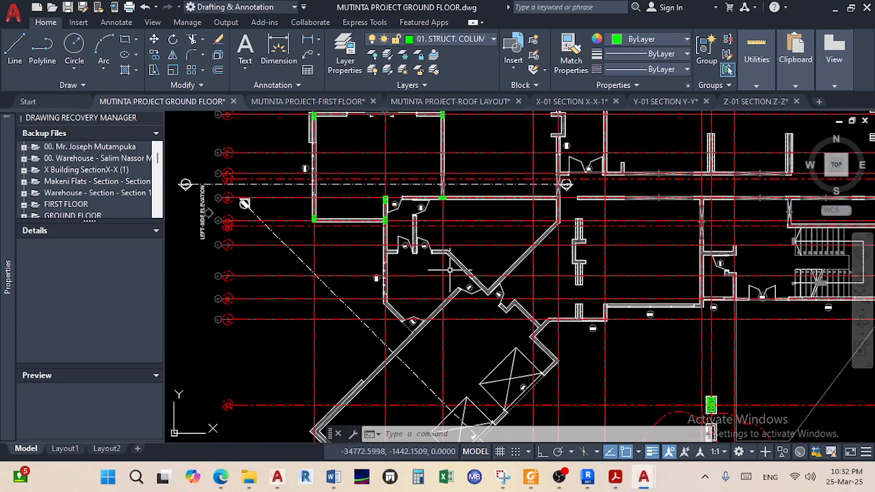
middle_click_drag(544, 329, 542, 317)
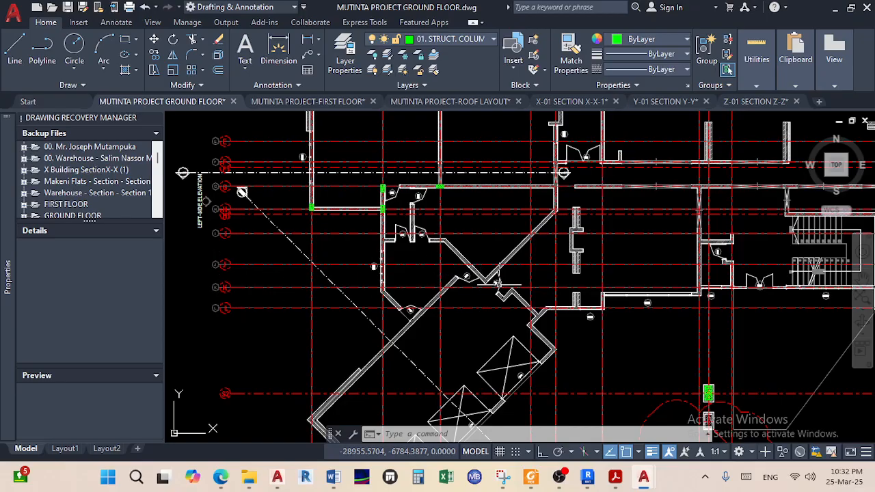
scroll(516, 274, "down", 6)
mouse_move(585, 299)
middle_mouse_down()
mouse_move(439, 287)
mouse_move(210, 239)
middle_mouse_up()
scroll(487, 209, "up", 4)
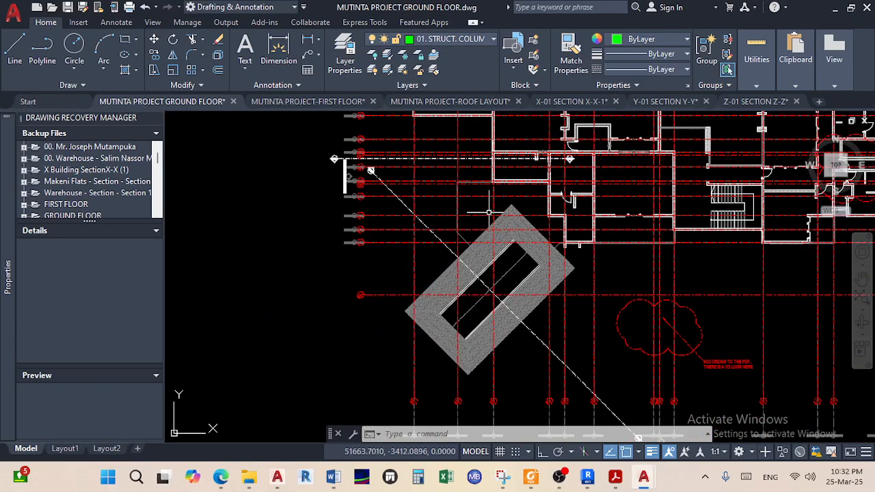
scroll(351, 303, "up", 4)
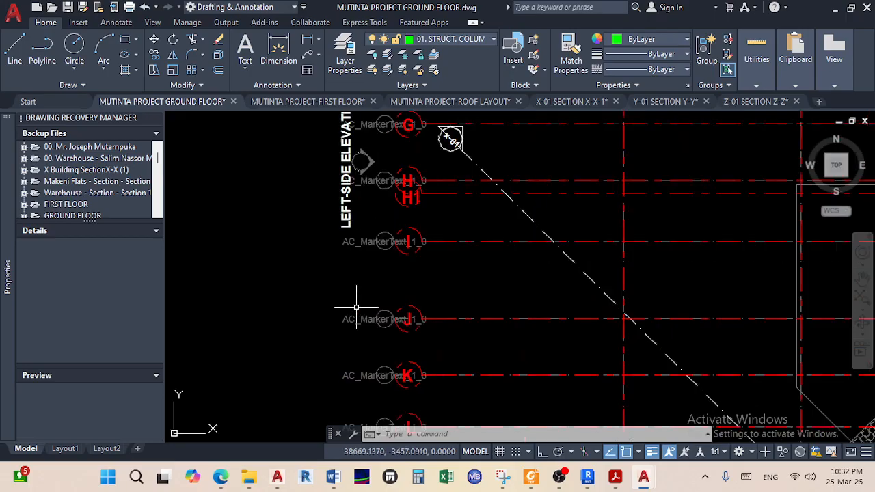
scroll(437, 325, "down", 8)
mouse_move(442, 342)
middle_mouse_down()
mouse_move(524, 328)
mouse_move(691, 322)
middle_mouse_up()
scroll(394, 351, "up", 4)
middle_click_drag(351, 282, 358, 432)
scroll(342, 168, "up", 4)
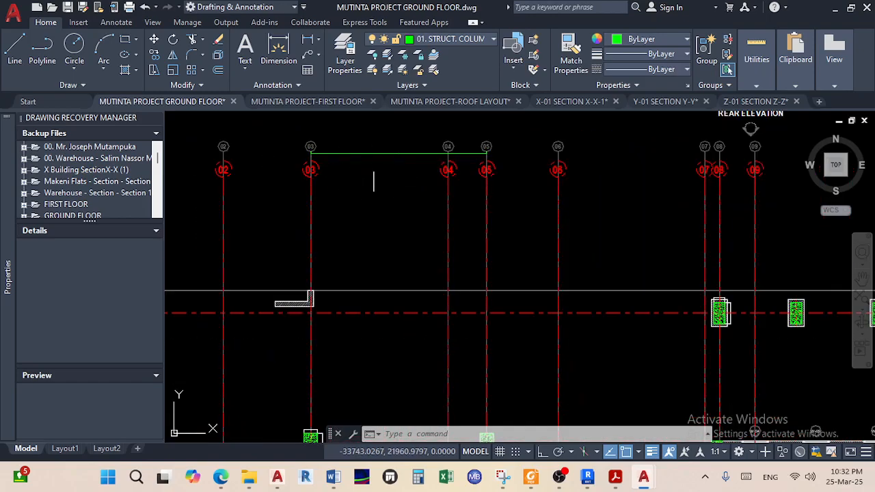
scroll(409, 192, "down", 6)
scroll(566, 258, "down", 4)
middle_click_drag(565, 258, 322, 258)
scroll(489, 282, "up", 4)
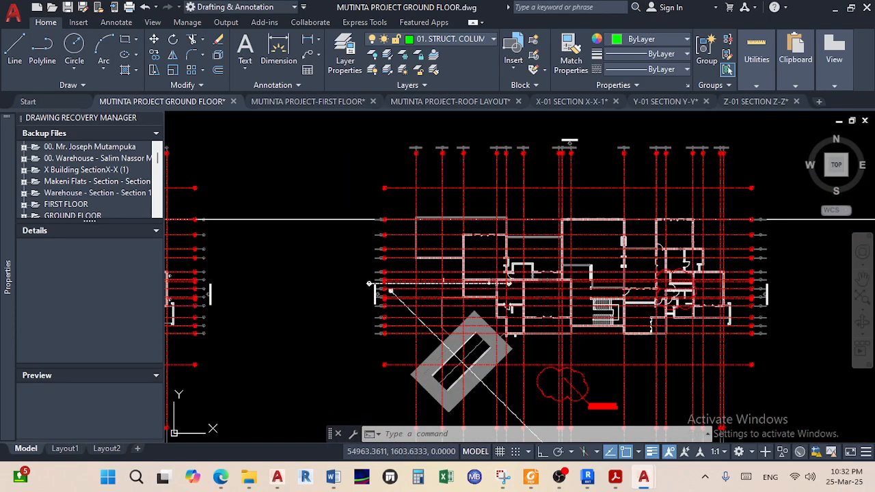
scroll(402, 334, "up", 4)
scroll(369, 333, "up", 2)
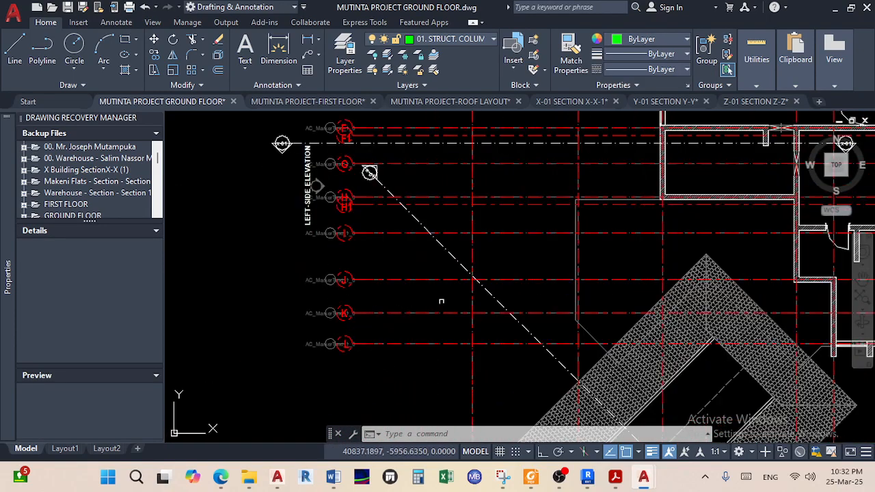
scroll(438, 303, "down", 2)
middle_click_drag(529, 283, 420, 429)
scroll(425, 307, "down", 2)
mouse_move(426, 308)
middle_mouse_down()
mouse_move(406, 368)
mouse_move(404, 358)
middle_mouse_up()
scroll(443, 194, "up", 4)
scroll(451, 222, "down", 2)
middle_click_drag(450, 232, 471, 160)
scroll(458, 305, "down", 2)
middle_click_drag(459, 311, 457, 208)
scroll(453, 300, "up", 2)
mouse_move(451, 308)
middle_mouse_down()
mouse_move(446, 274)
mouse_move(499, 267)
mouse_move(554, 233)
middle_mouse_up()
scroll(446, 298, "up", 2)
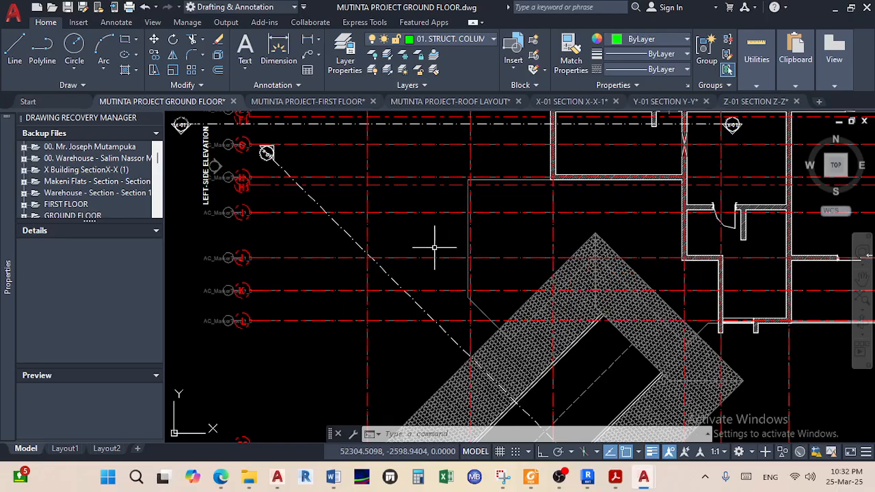
scroll(433, 248, "down", 5)
scroll(474, 223, "up", 3)
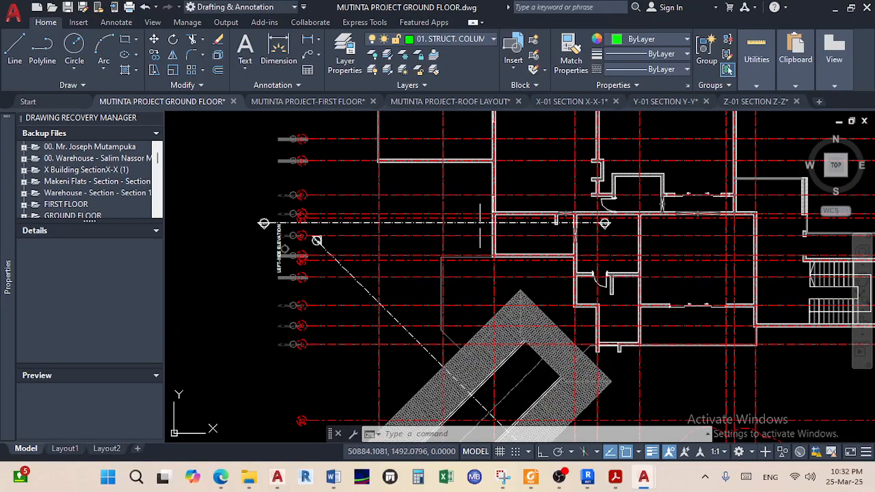
scroll(488, 237, "down", 2)
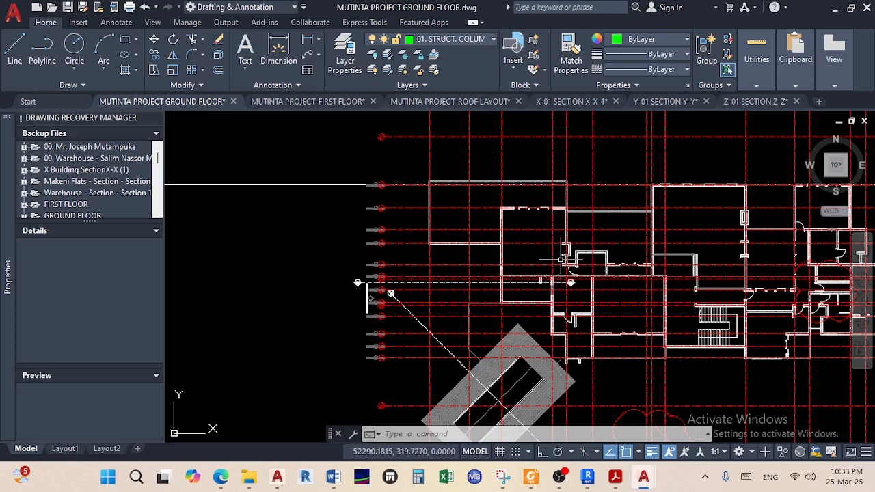
scroll(459, 212, "up", 5)
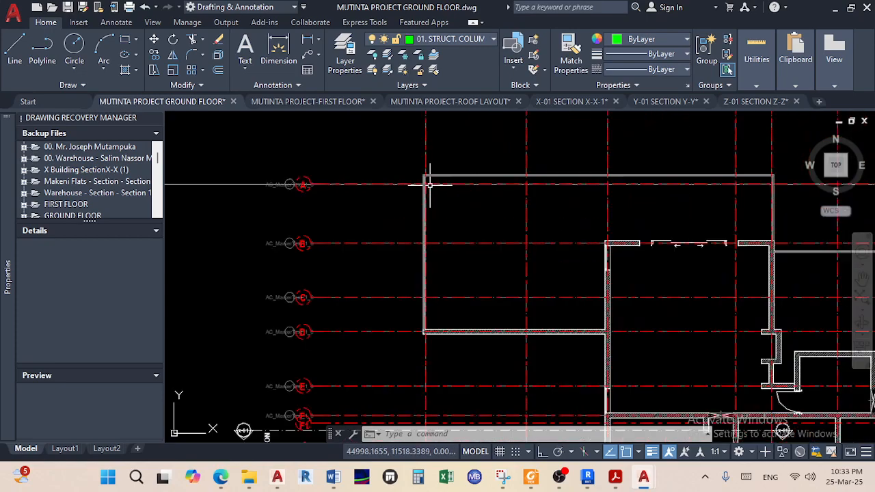
scroll(446, 194, "down", 4)
scroll(547, 229, "up", 4)
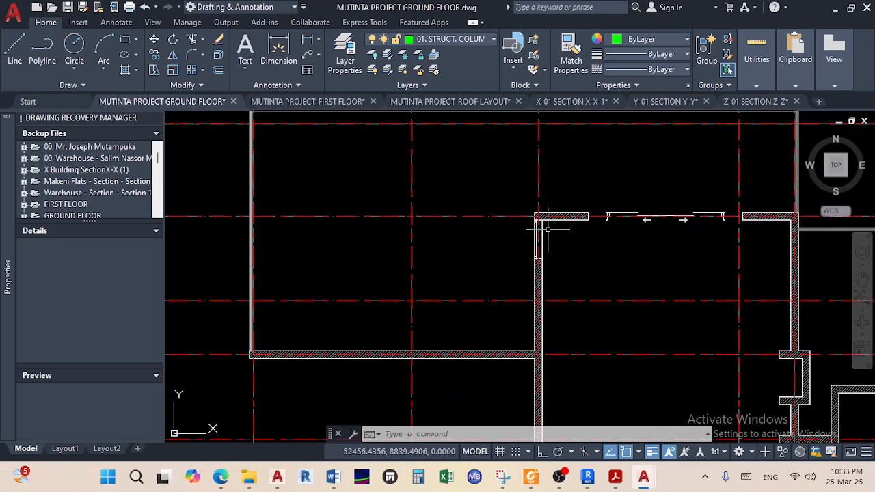
scroll(546, 230, "down", 4)
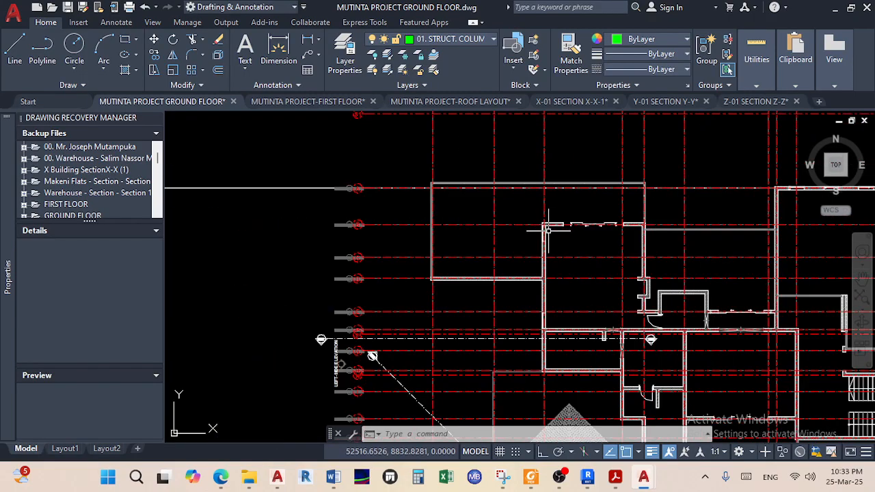
scroll(548, 230, "up", 4)
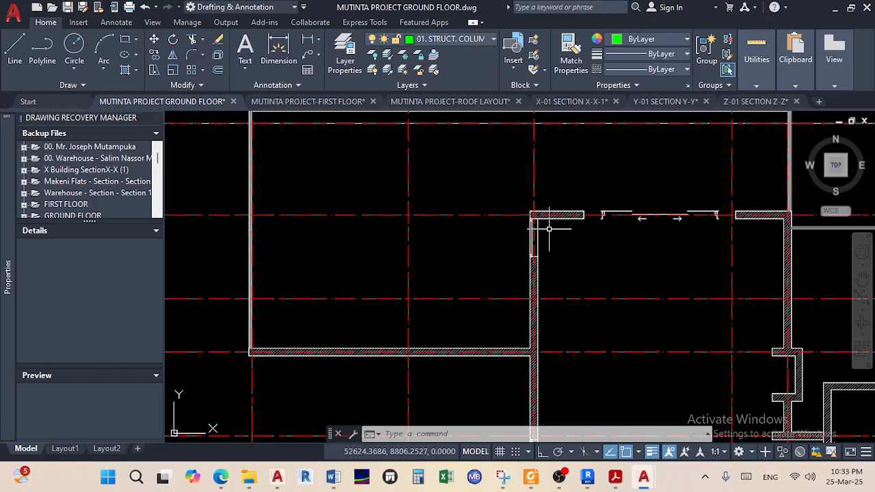
scroll(549, 229, "down", 4)
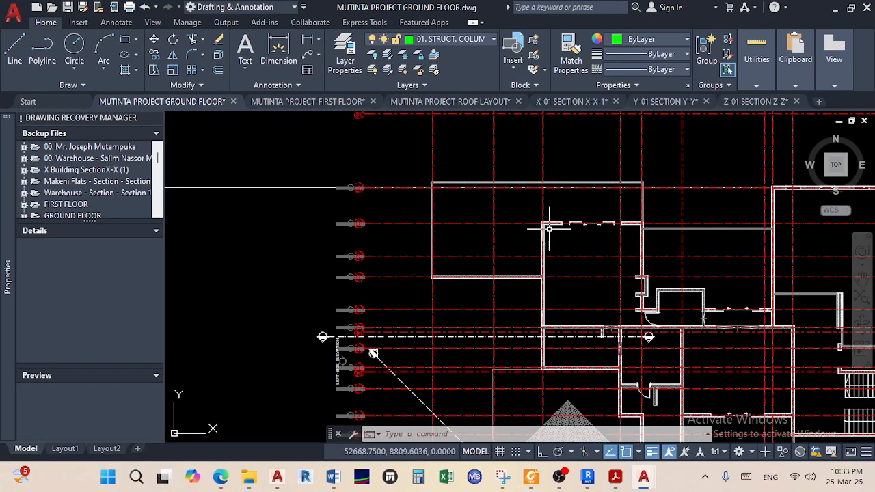
scroll(548, 230, "up", 5)
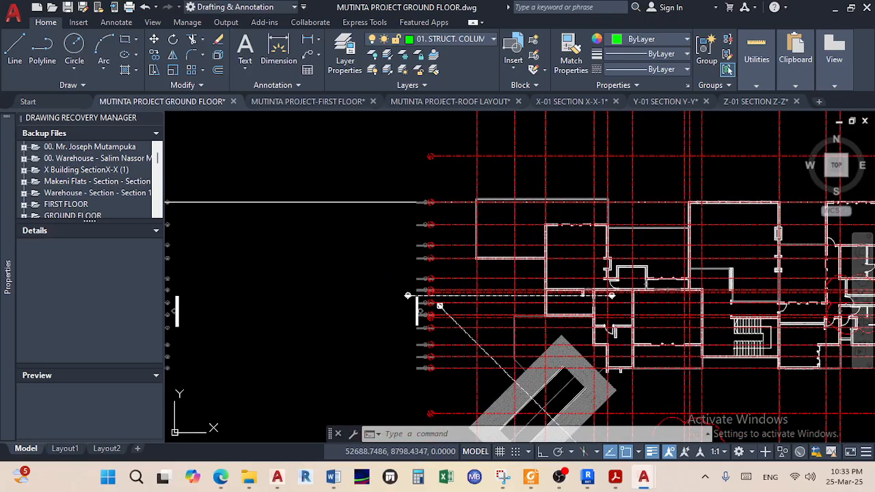
scroll(559, 217, "up", 3)
scroll(588, 222, "down", 6)
scroll(640, 222, "up", 5)
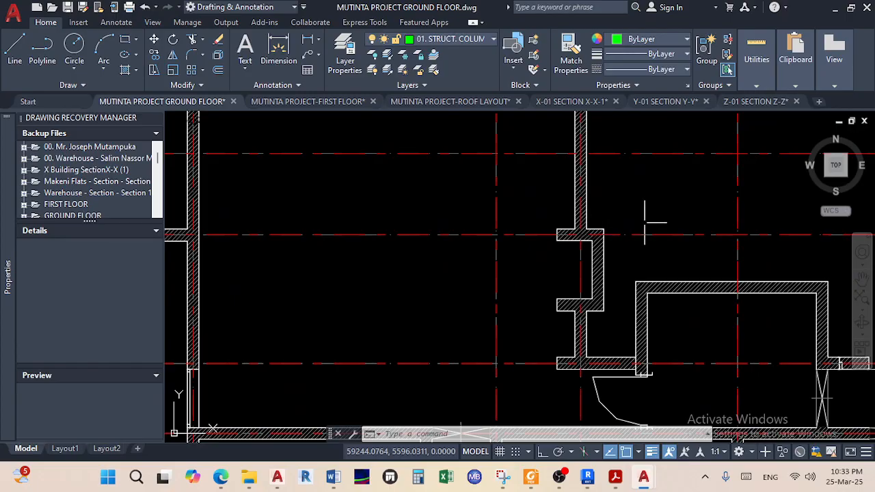
scroll(617, 248, "down", 4)
scroll(587, 268, "up", 3)
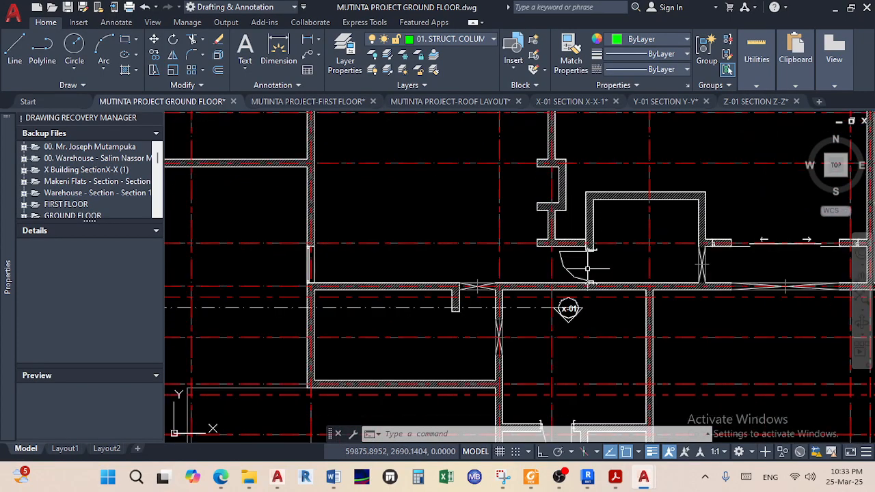
scroll(591, 268, "down", 2)
middle_click_drag(559, 320, 510, 239)
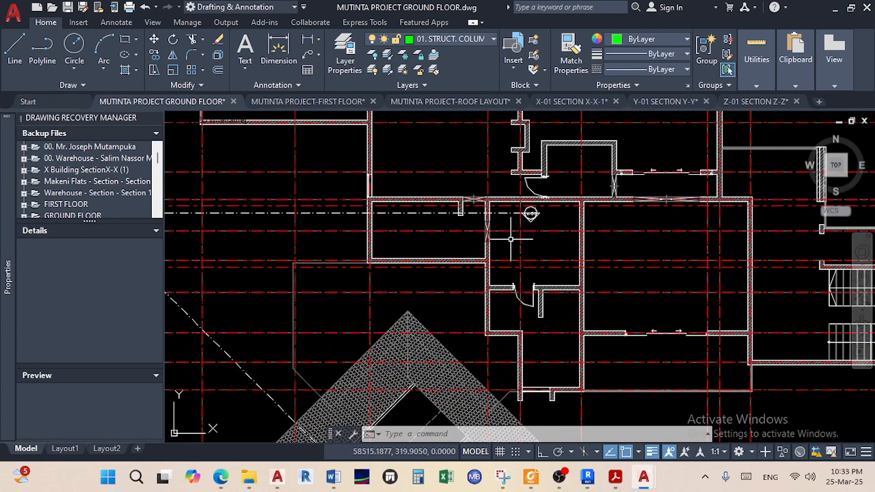
middle_click_drag(539, 329, 532, 310)
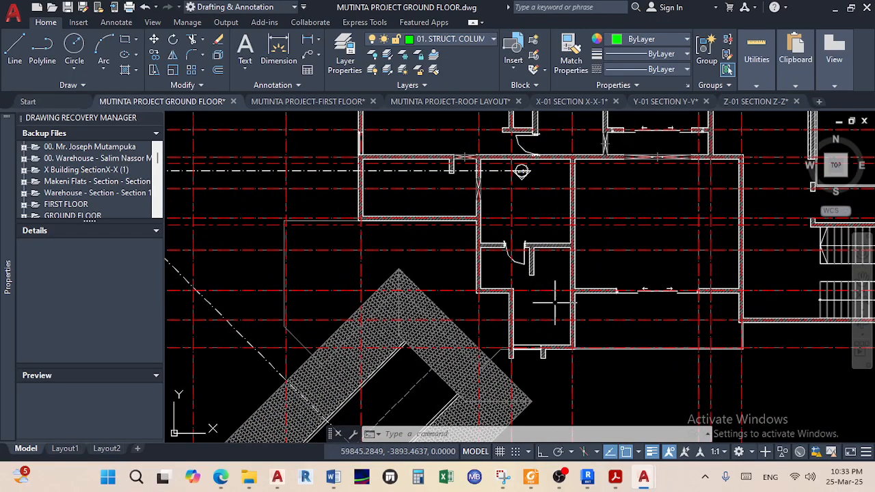
scroll(605, 277, "down", 6)
middle_click_drag(421, 319, 578, 294)
middle_click_drag(393, 282, 583, 293)
scroll(481, 246, "up", 5)
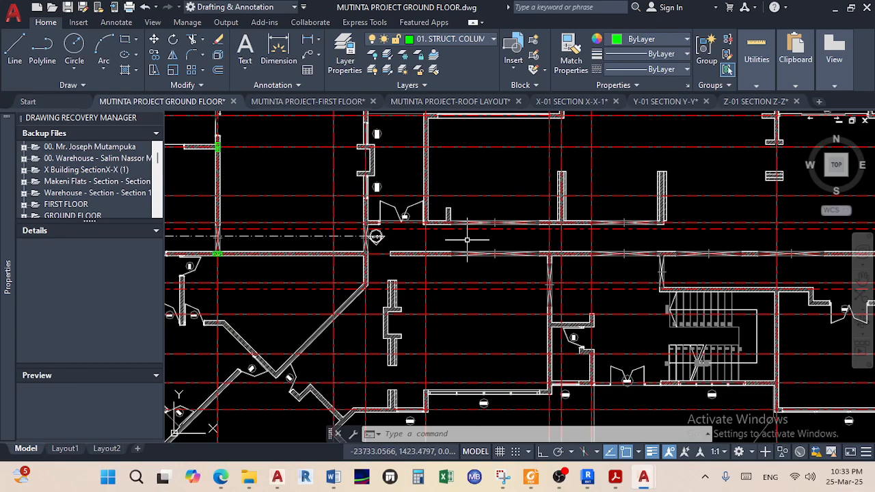
scroll(481, 246, "down", 3)
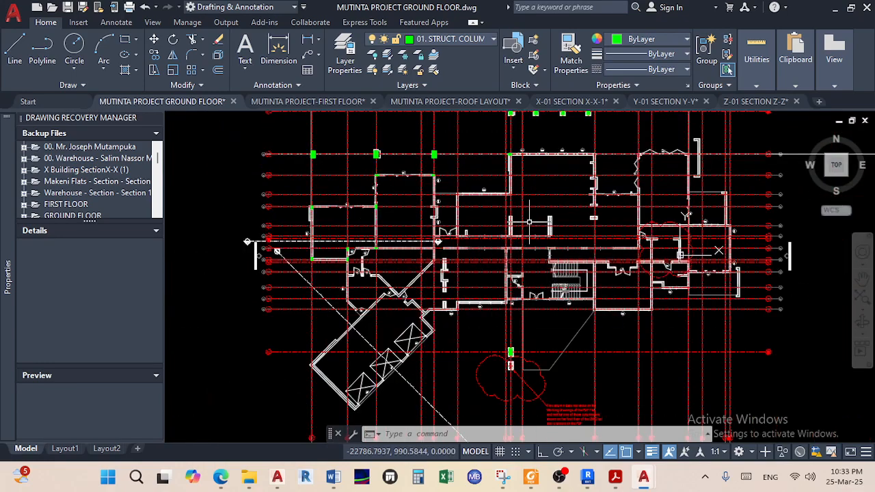
scroll(529, 221, "down", 4)
middle_click_drag(529, 222, 310, 304)
scroll(486, 228, "up", 4)
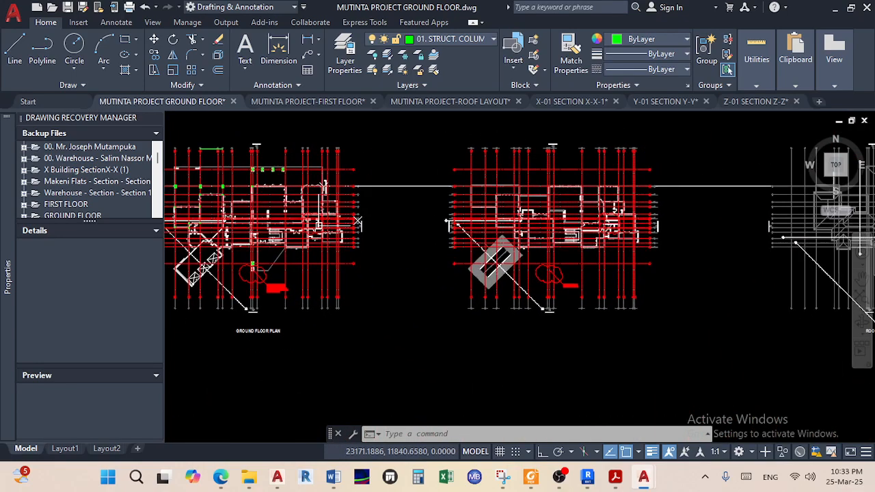
left_click(561, 477)
left_click(561, 477)
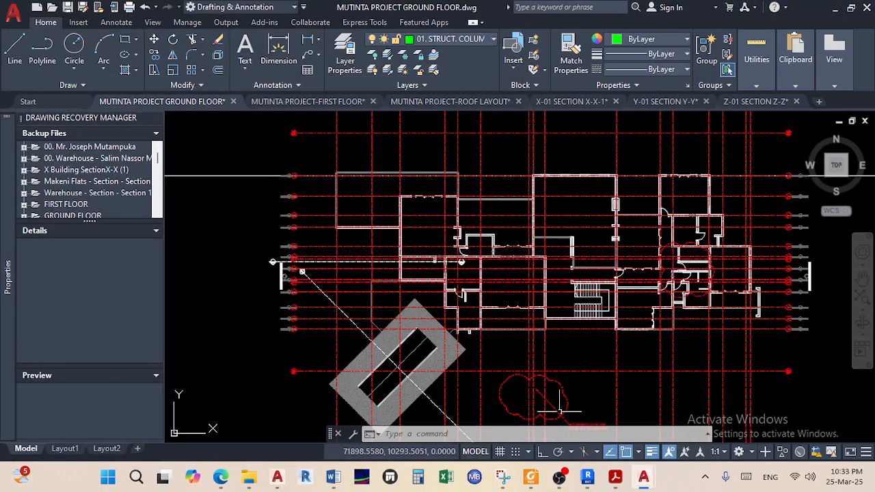
scroll(516, 204, "up", 3)
scroll(623, 229, "down", 3)
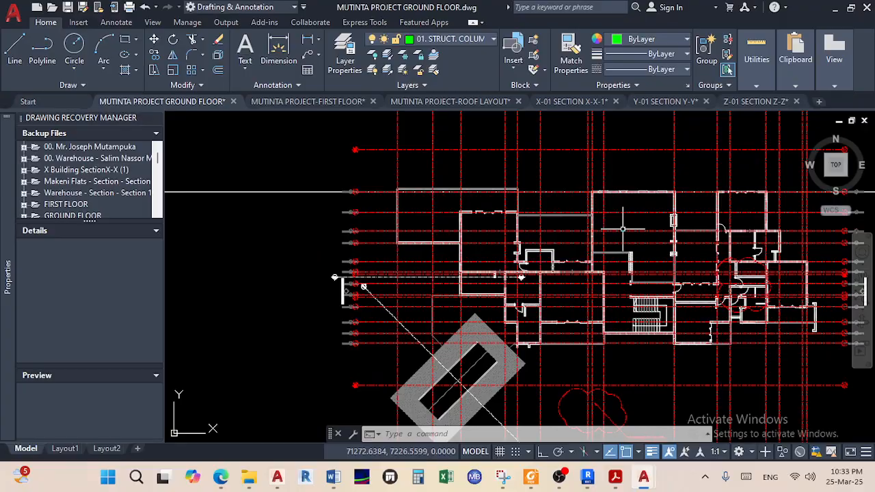
scroll(440, 225, "up", 2)
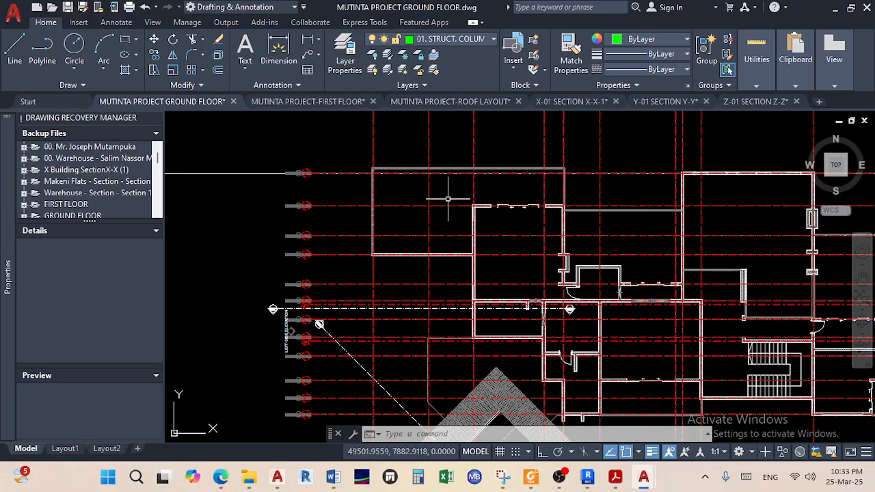
scroll(449, 199, "up", 4)
scroll(248, 342, "up", 4)
scroll(273, 314, "down", 6)
scroll(372, 301, "up", 2)
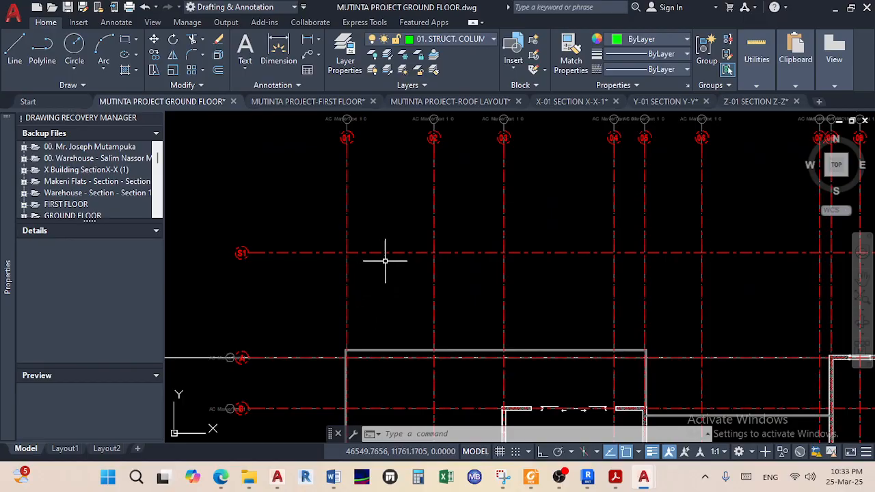
middle_click_drag(374, 200, 373, 225)
scroll(359, 193, "up", 2)
scroll(359, 195, "down", 4)
middle_click_drag(364, 303, 396, 196)
scroll(391, 296, "up", 2)
middle_click_drag(392, 298, 397, 246)
scroll(398, 247, "up", 2)
scroll(362, 211, "down", 8)
scroll(198, 239, "down", 2)
scroll(189, 242, "up", 3)
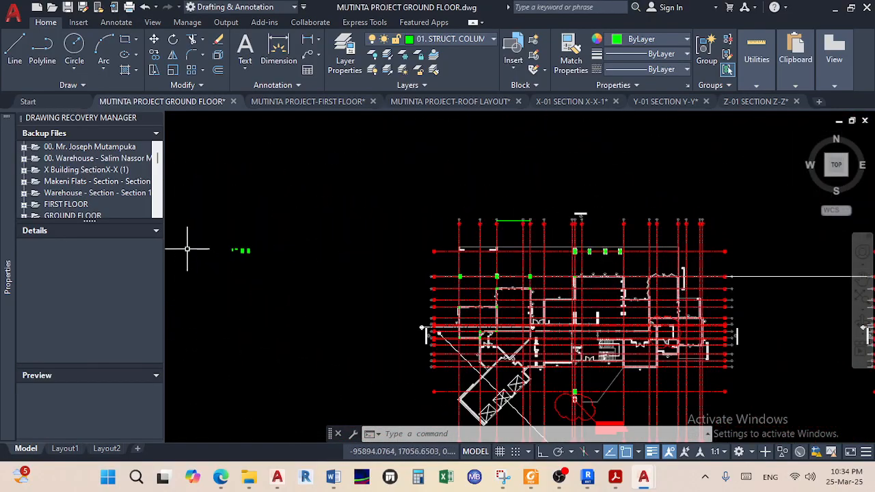
scroll(256, 234, "up", 4)
scroll(284, 284, "up", 2)
scroll(285, 284, "up", 2)
Copy the small hatched column from its lower-left corner to the wall/gridline junction
left_click(380, 348)
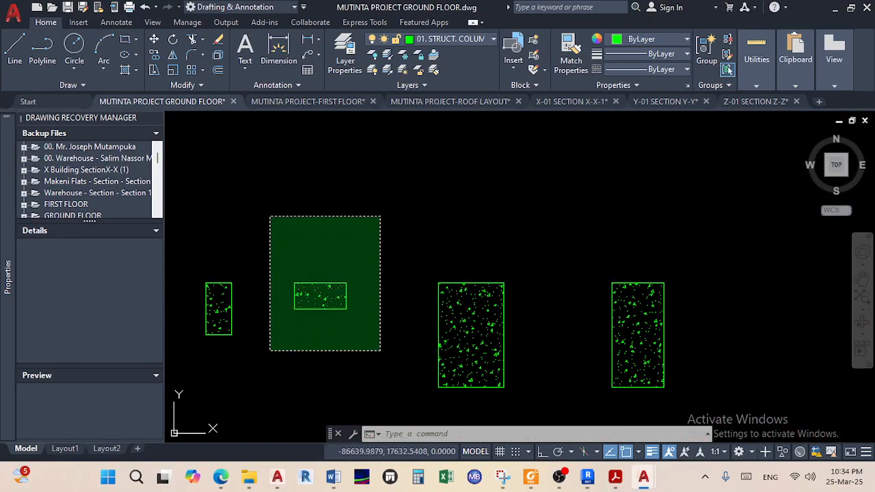
left_click(269, 214)
left_click(154, 55)
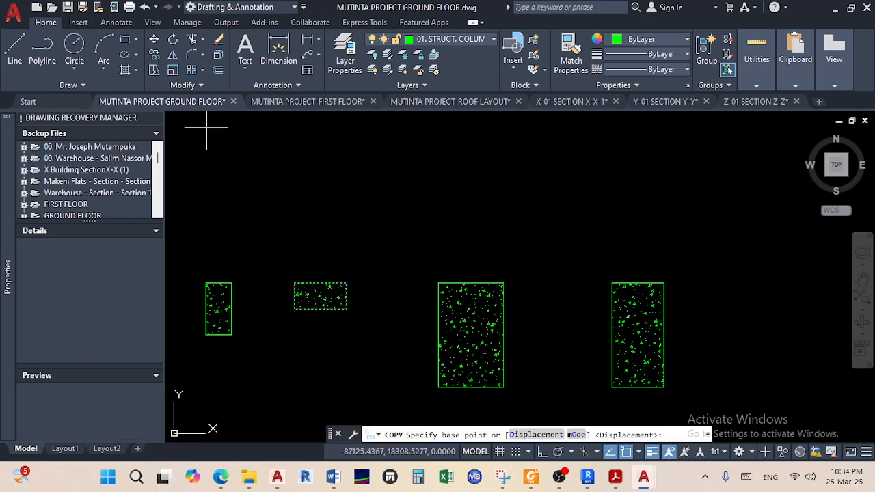
scroll(301, 321, "up", 3)
left_click(281, 323)
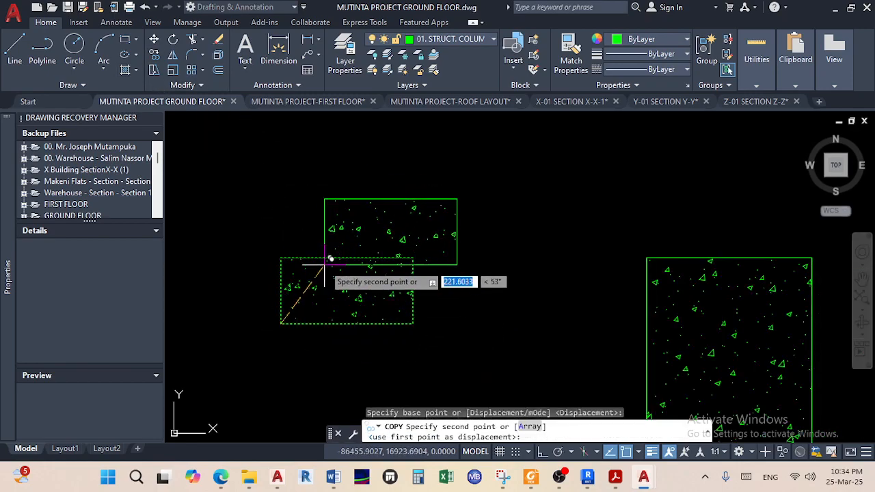
scroll(531, 235, "down", 5)
middle_click_drag(234, 227, 375, 238)
scroll(618, 252, "up", 8)
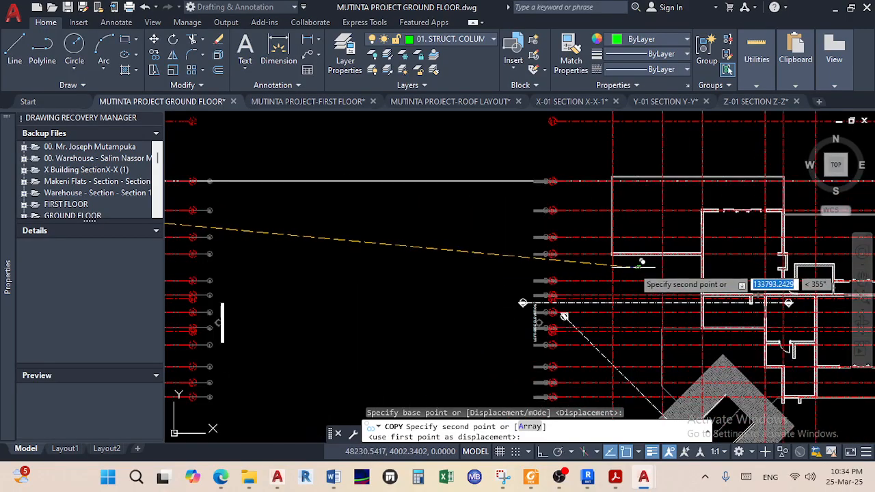
scroll(618, 247, "up", 5)
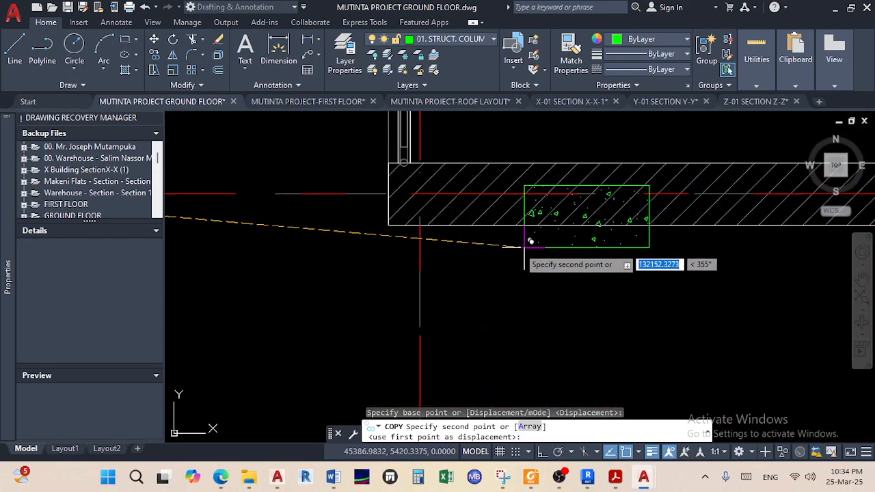
left_click(389, 222)
right_click(547, 309)
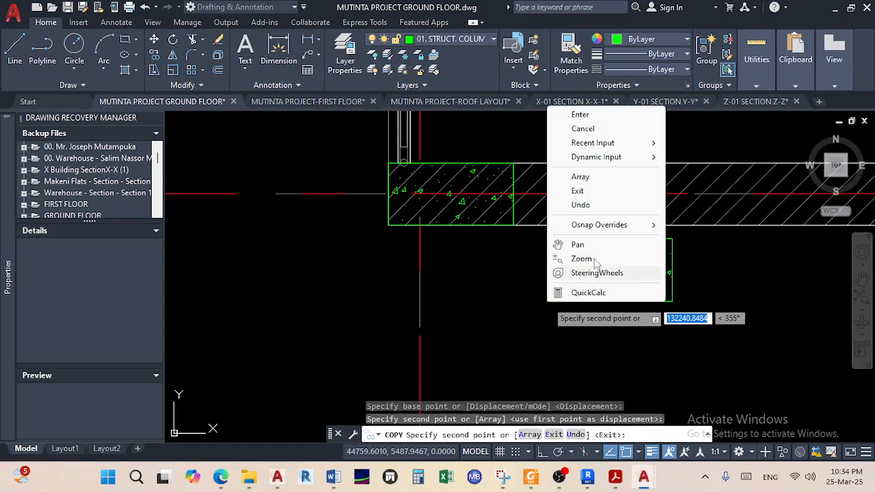
left_click(581, 113)
scroll(637, 266, "down", 12)
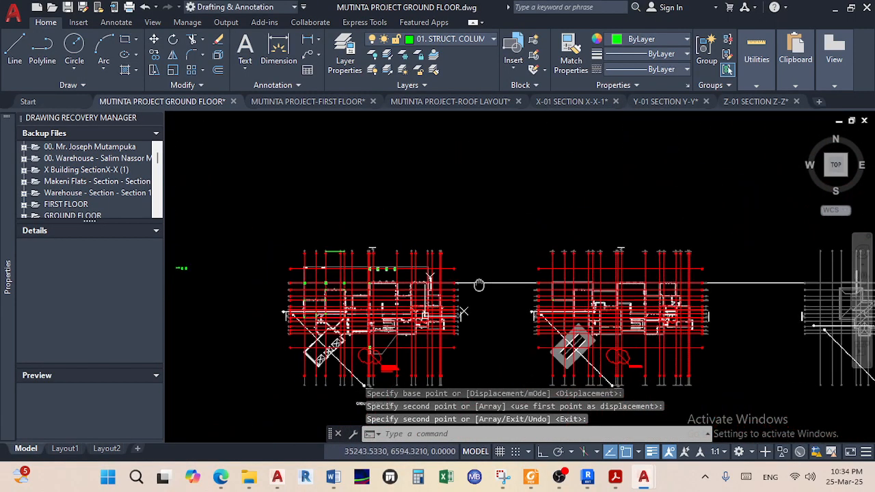
scroll(371, 267, "up", 8)
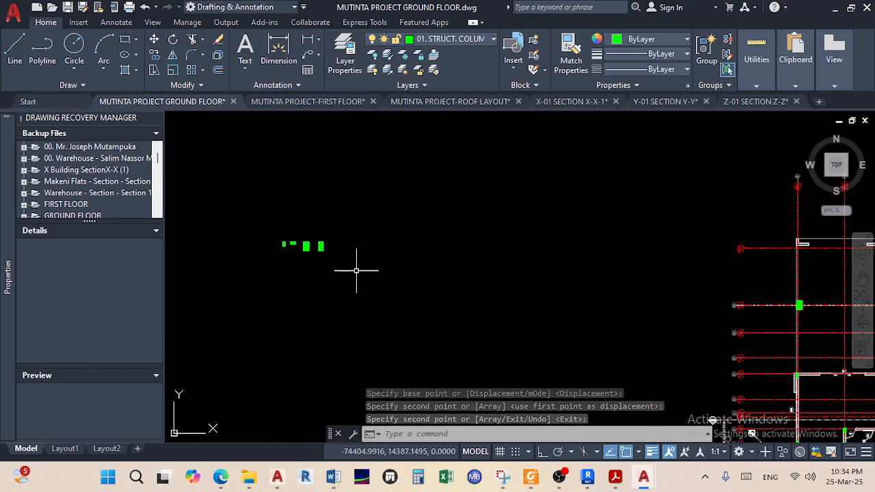
Start copying the group of green columns, then end it without placing a copy
left_click(356, 270)
left_click(269, 207)
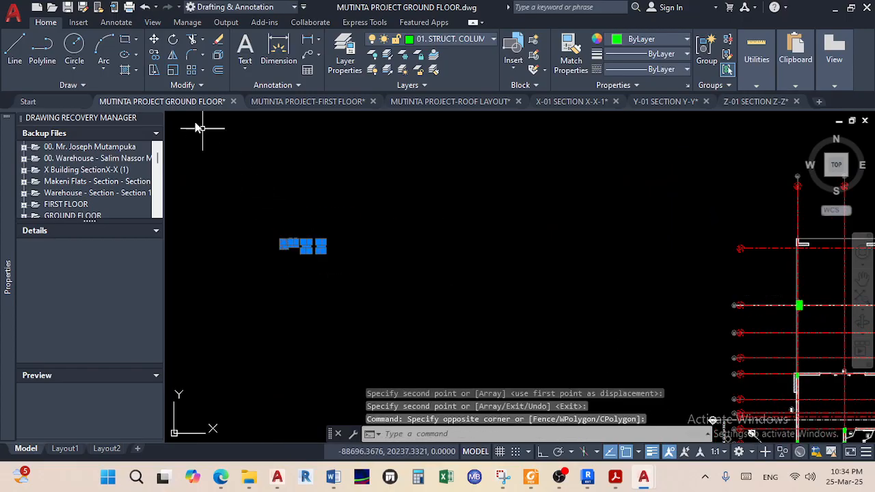
left_click(155, 57)
left_click(314, 249)
scroll(480, 208, "down", 2)
scroll(477, 204, "down", 5)
middle_click_drag(562, 280, 684, 312)
scroll(354, 210, "up", 4)
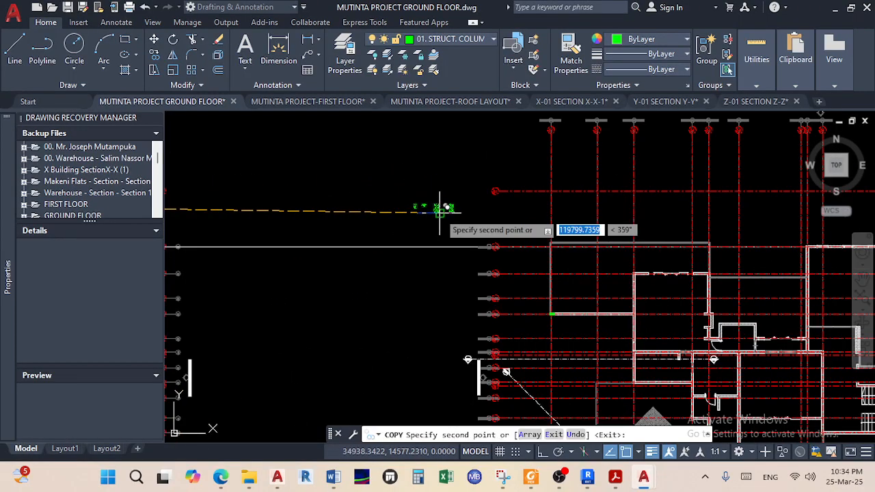
right_click(441, 210)
left_click(471, 222)
Pan and zoom the plan back to the green column blocks
middle_click_drag(441, 224, 397, 180)
scroll(395, 177, "up", 3)
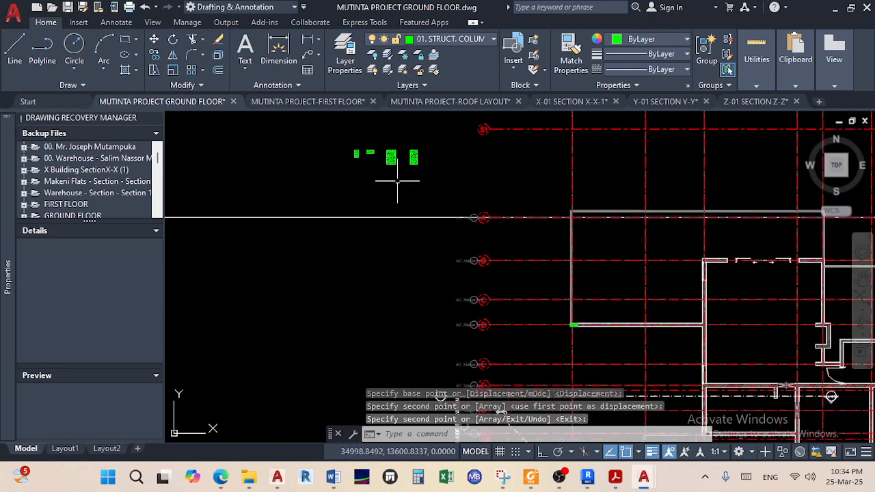
scroll(392, 172, "down", 2)
scroll(622, 239, "up", 6)
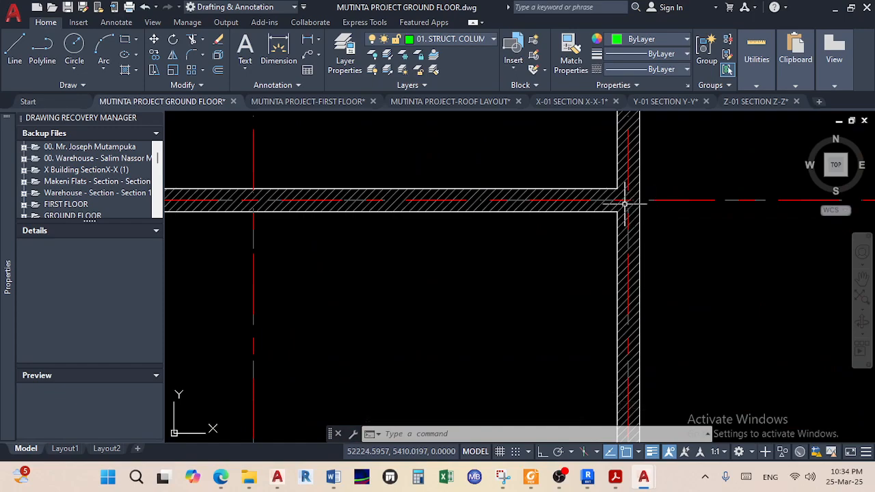
scroll(630, 209, "down", 5)
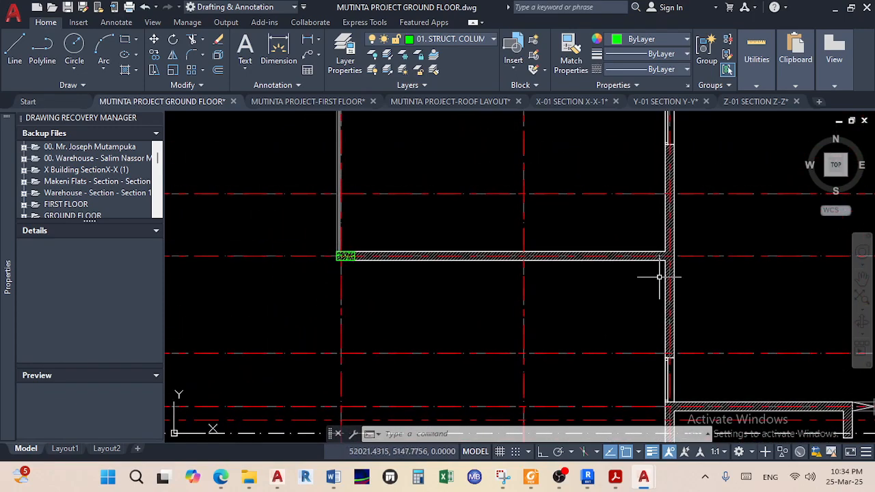
scroll(549, 269, "up", 5)
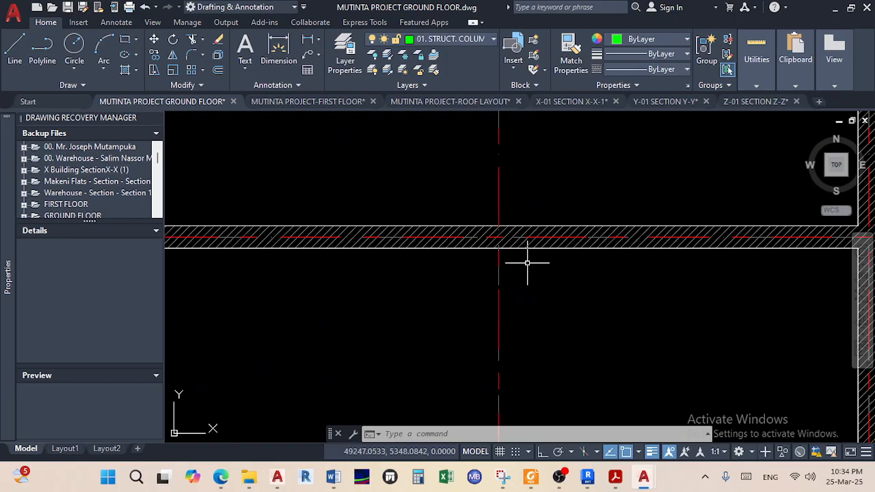
scroll(527, 261, "down", 8)
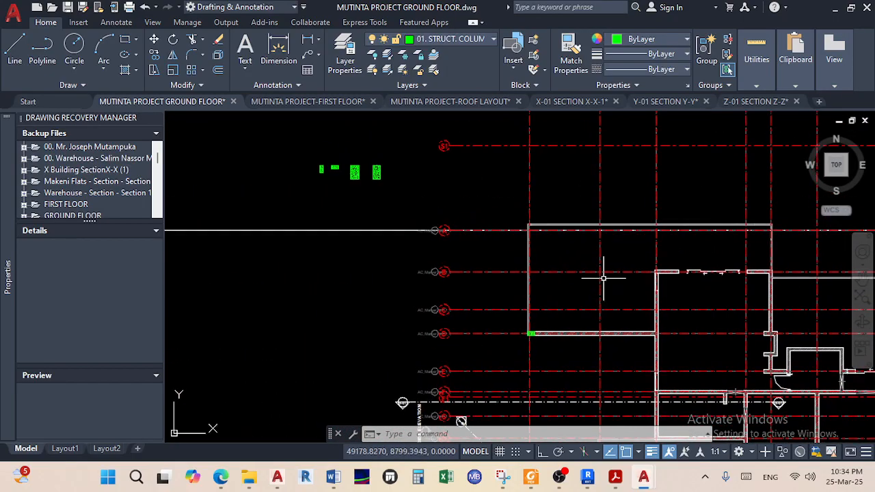
middle_click_drag(610, 203, 595, 348)
scroll(390, 322, "up", 2)
scroll(317, 313, "up", 3)
scroll(318, 313, "up", 3)
Copy the small column block onto the wall where the next vertical gridline crosses it
left_click(335, 317)
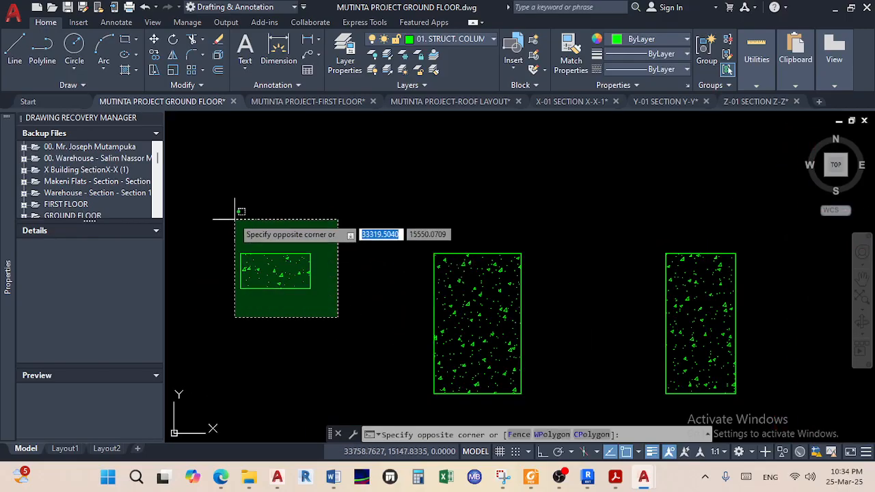
left_click(223, 210)
left_click(155, 56)
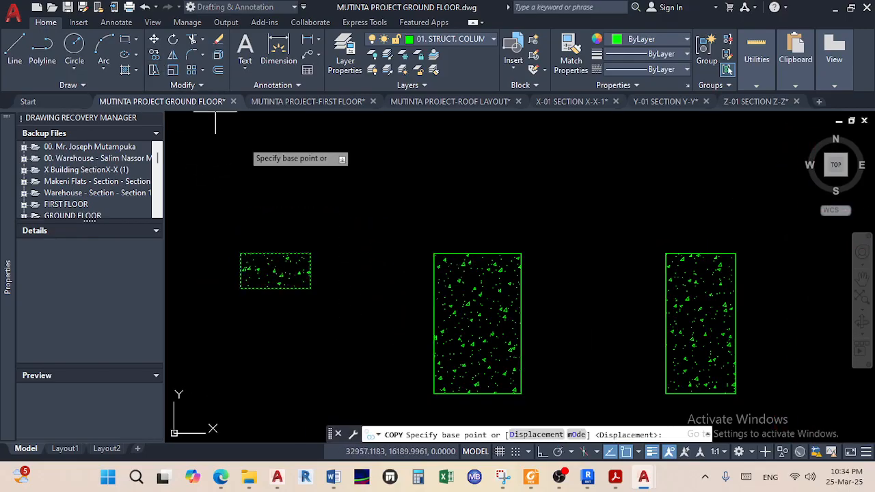
left_click(274, 253)
scroll(279, 248, "down", 5)
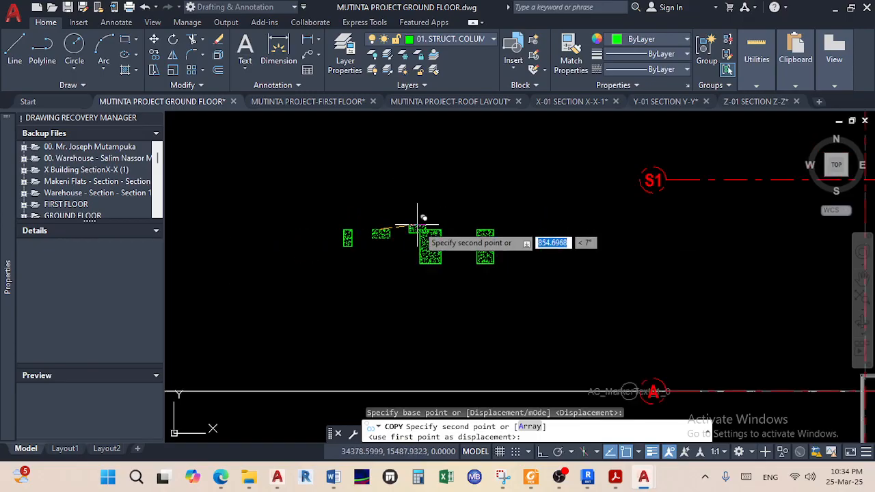
scroll(487, 289, "up", 6)
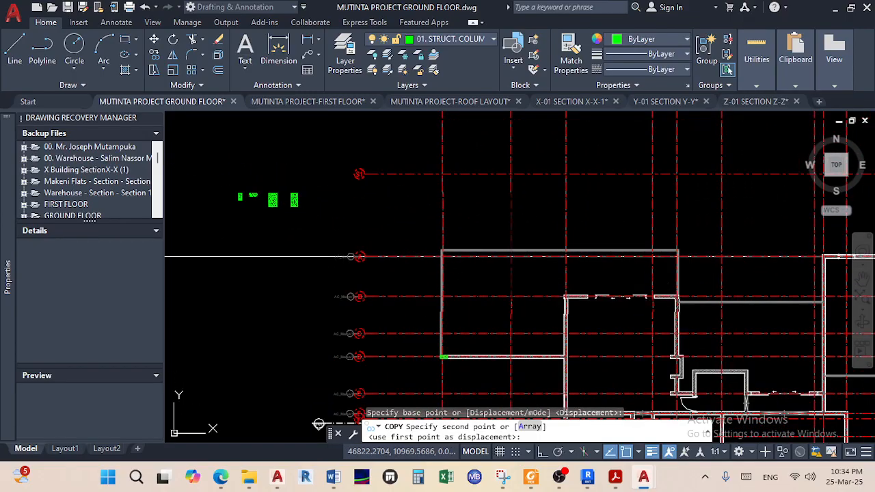
scroll(541, 299, "up", 2)
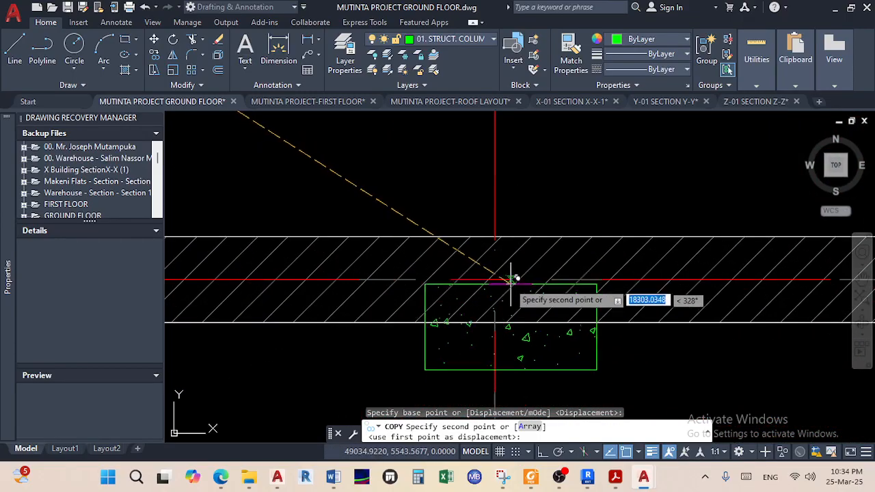
left_click(497, 236)
scroll(565, 279, "down", 5)
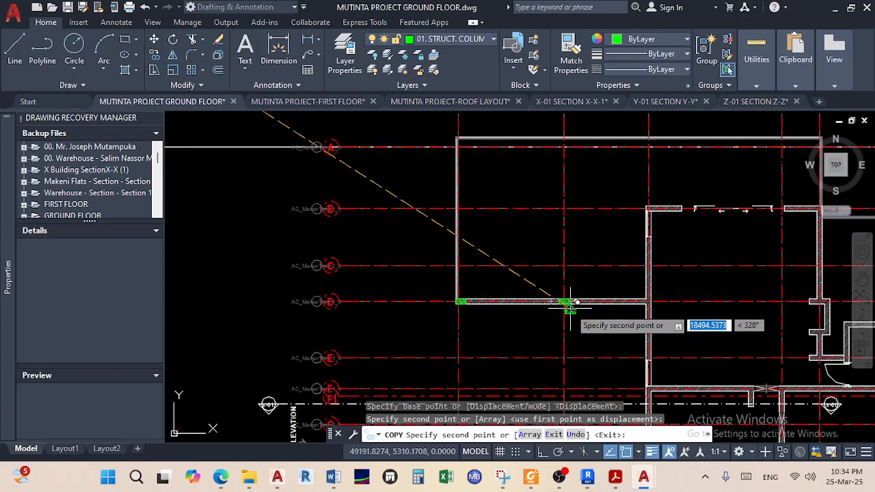
scroll(576, 297, "up", 3)
scroll(574, 258, "down", 3)
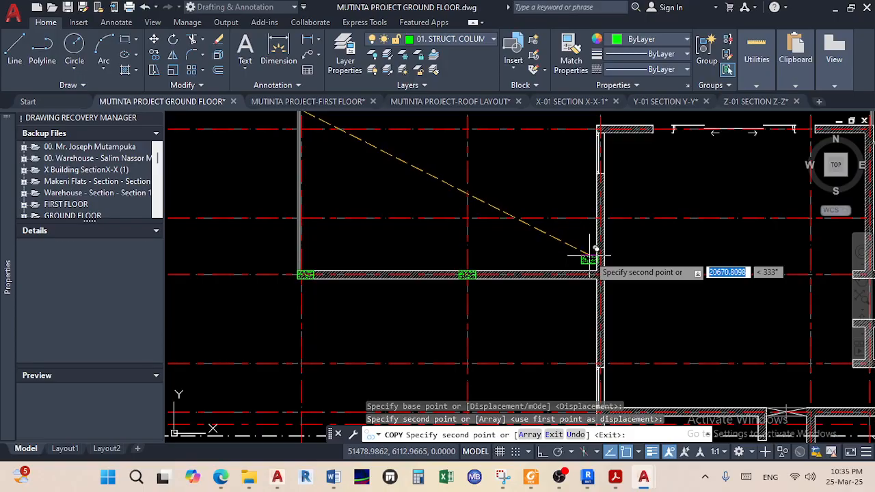
scroll(588, 263, "up", 2)
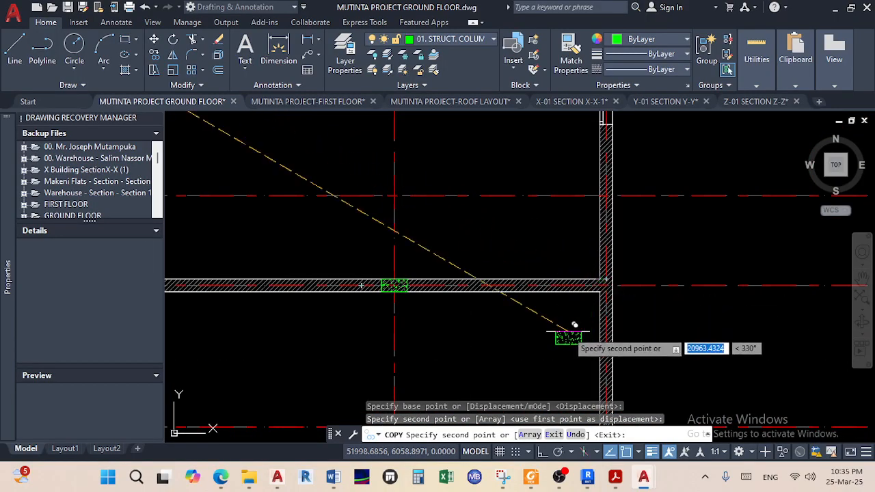
scroll(566, 334, "down", 4)
middle_click_drag(567, 334, 563, 285)
scroll(566, 283, "up", 3)
right_click(572, 290)
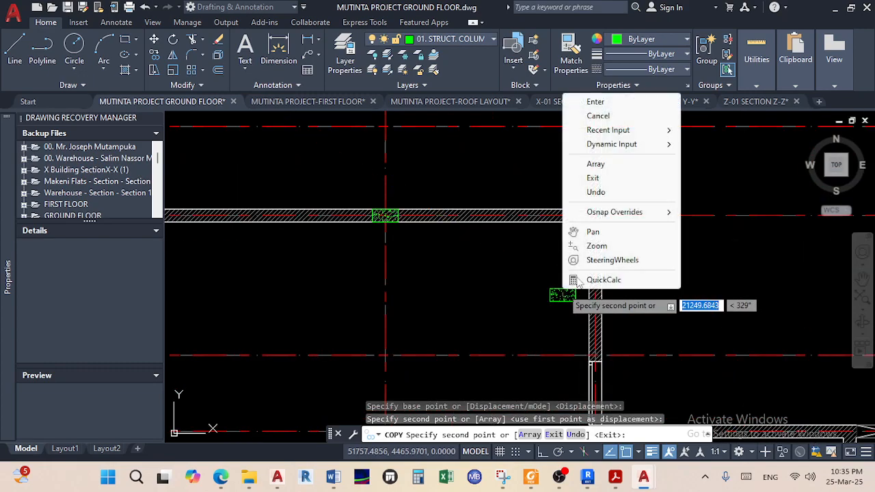
left_click(595, 102)
Pan and zoom to bring the hatched column blocks back into view
scroll(560, 339, "down", 3)
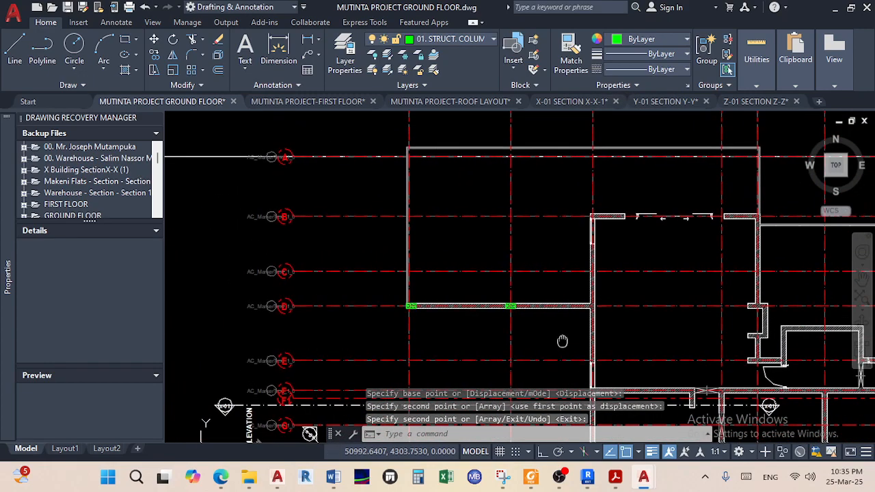
scroll(596, 319, "up", 4)
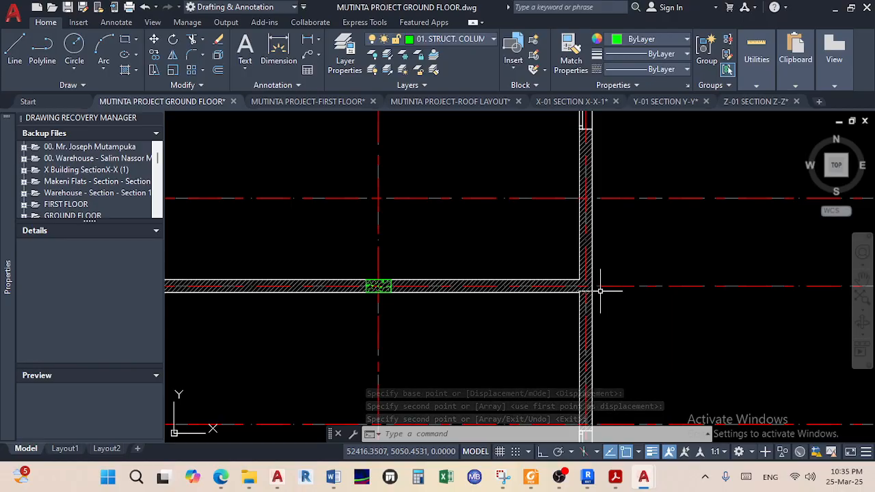
scroll(600, 290, "down", 4)
scroll(653, 345, "up", 2)
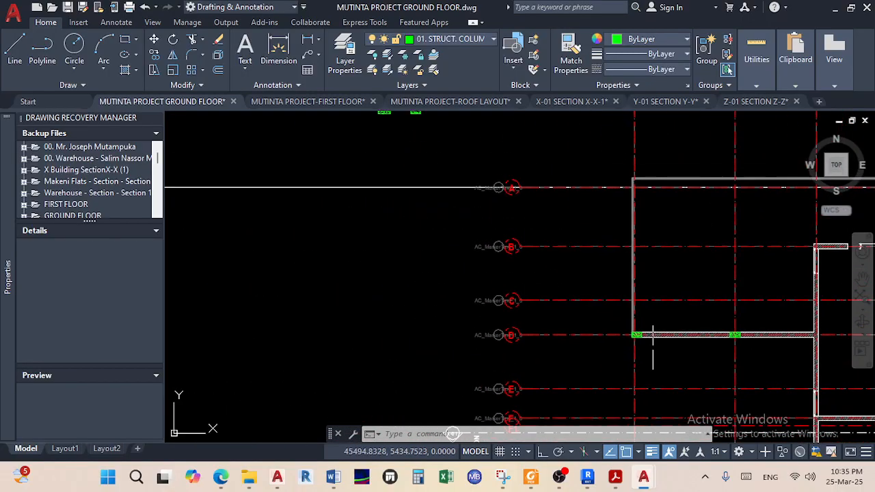
middle_click_drag(498, 319, 498, 419)
scroll(339, 219, "up", 5)
middle_click_drag(361, 248, 371, 303)
scroll(362, 308, "up", 2)
Copy the tall narrow green column to a wall junction on the ground-floor plan
left_click(362, 303)
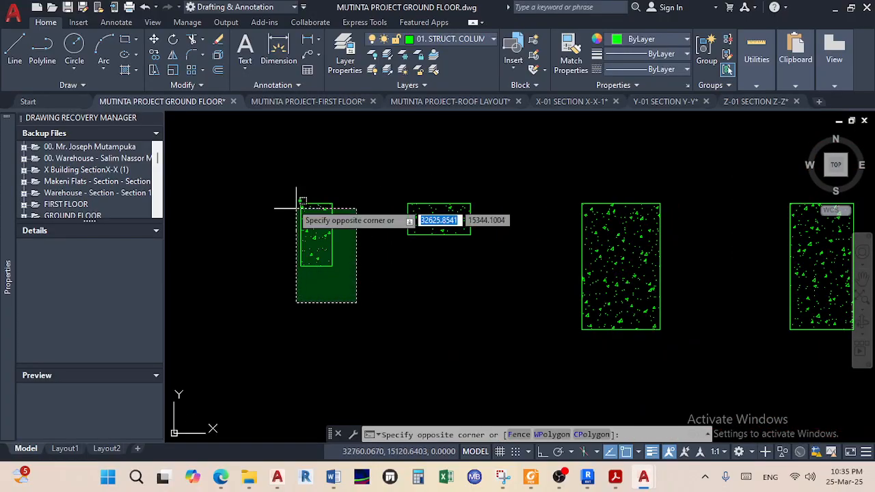
left_click(264, 169)
left_click(155, 56)
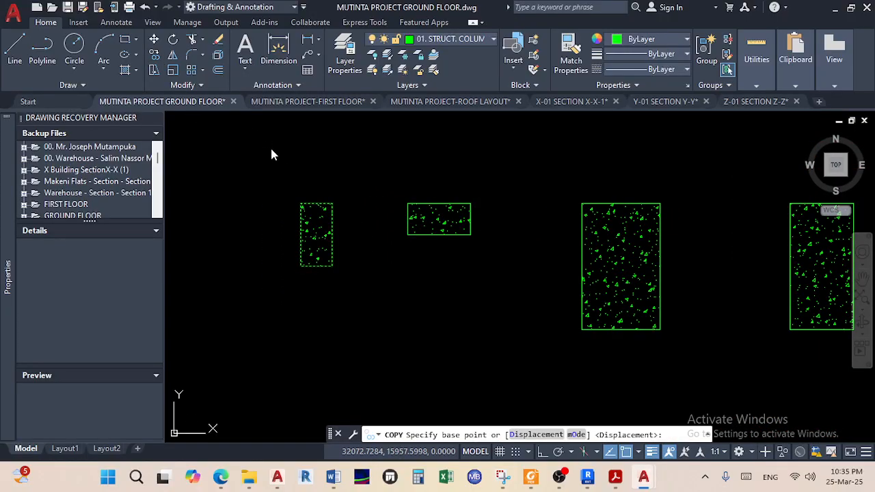
left_click(300, 234)
scroll(369, 191, "down", 5)
middle_click_drag(479, 309, 443, 248)
scroll(555, 278, "up", 9)
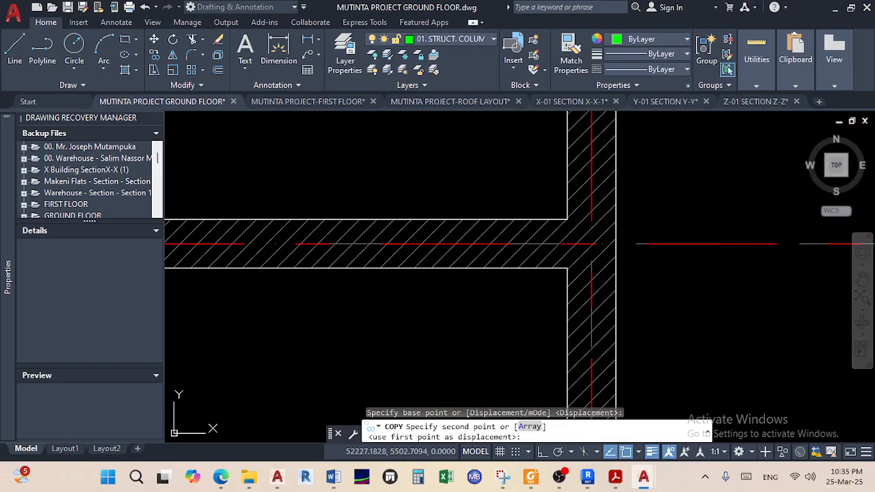
left_click(640, 244)
right_click(690, 235)
left_click(676, 247)
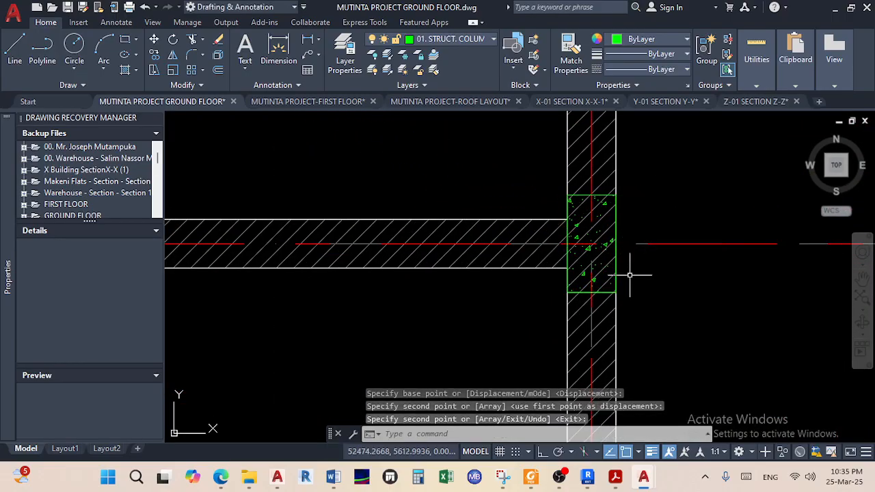
Copy the small hatched column from its corner to a beam corner junction
scroll(621, 298, "down", 6)
middle_click_drag(621, 190, 623, 196)
scroll(619, 196, "up", 3)
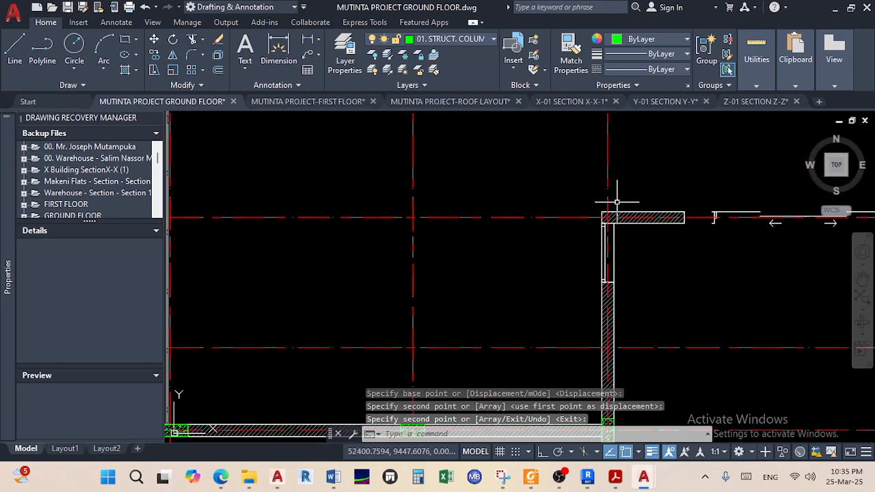
scroll(610, 225, "down", 3)
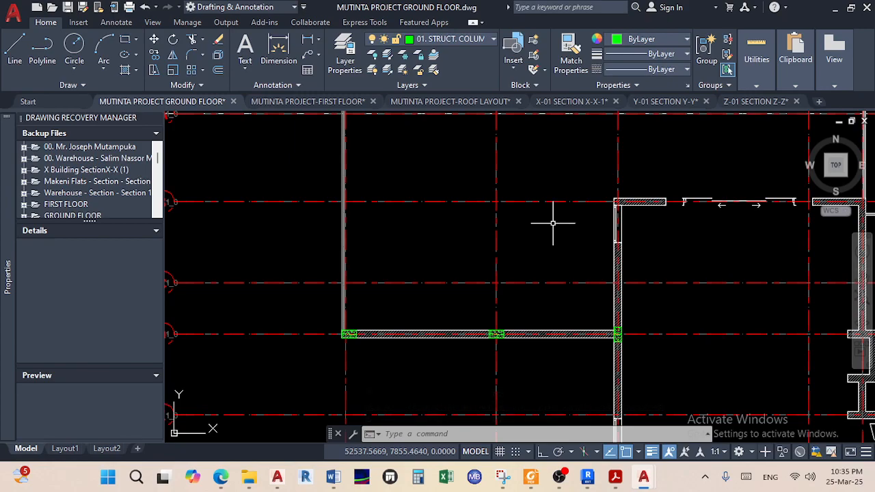
scroll(553, 223, "down", 5)
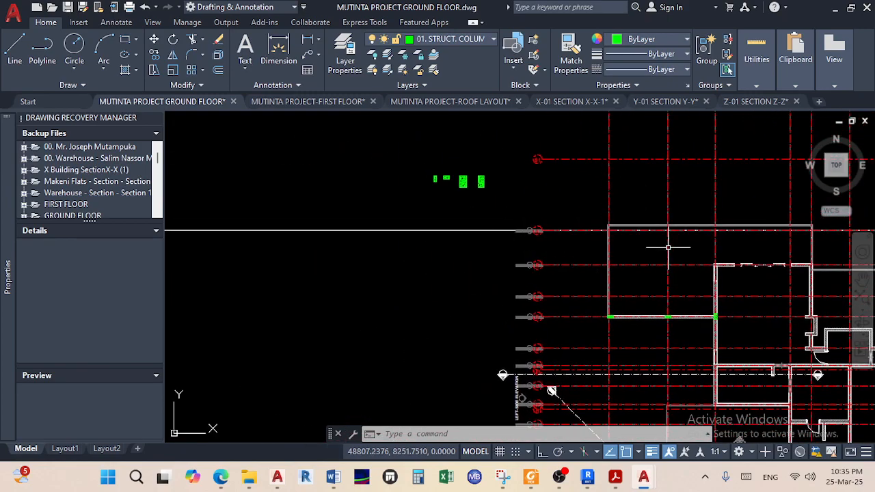
scroll(713, 286, "up", 5)
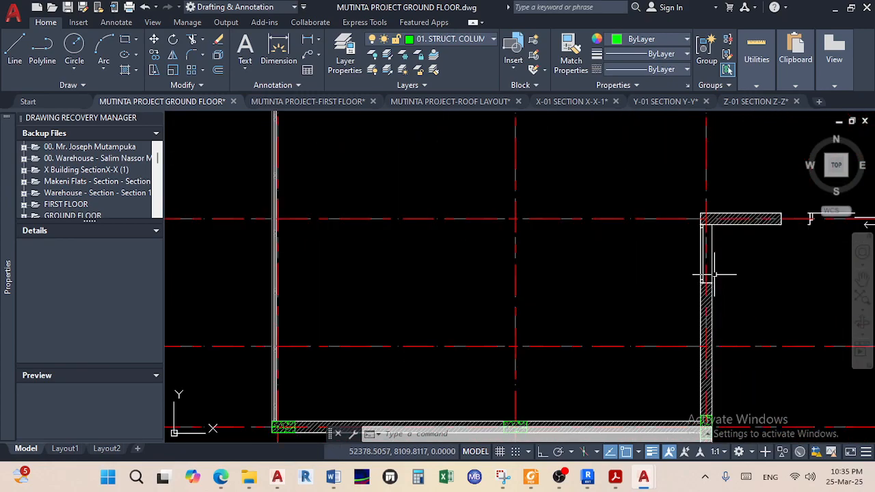
scroll(608, 220, "down", 6)
middle_click_drag(508, 246, 667, 297)
scroll(533, 186, "up", 8)
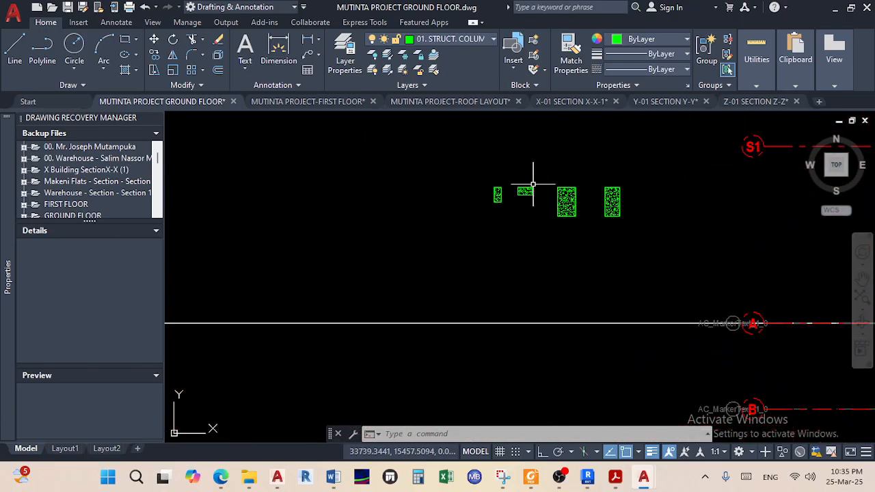
scroll(537, 210, "up", 3)
left_click(537, 207)
left_click(455, 143)
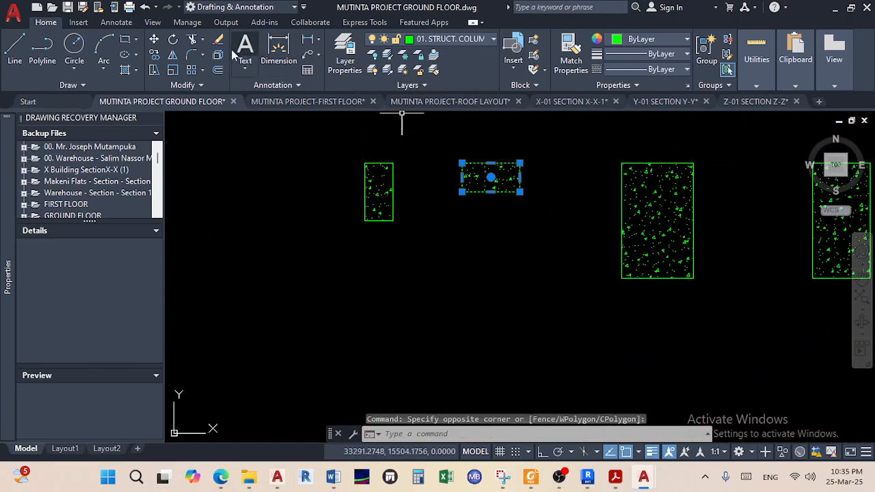
left_click(154, 54)
scroll(416, 185, "up", 4)
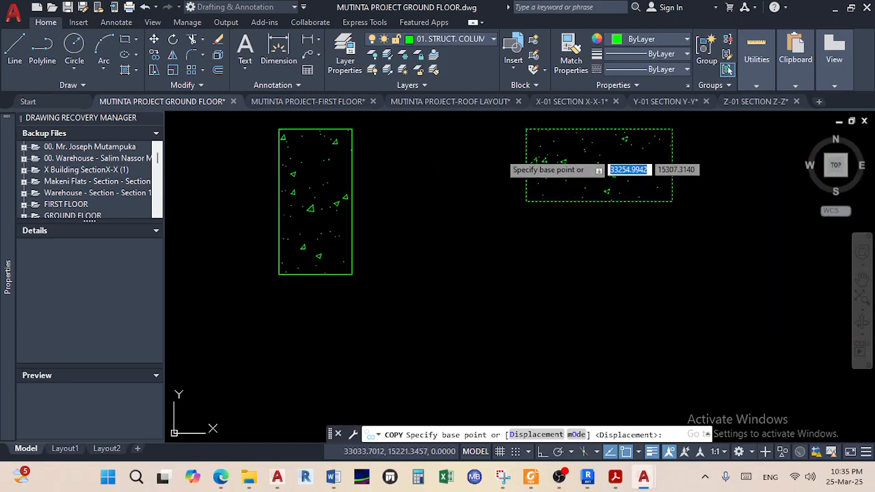
left_click(526, 128)
scroll(552, 286, "down", 7)
middle_click_drag(552, 287, 398, 193)
scroll(417, 236, "down", 6)
scroll(537, 235, "up", 3)
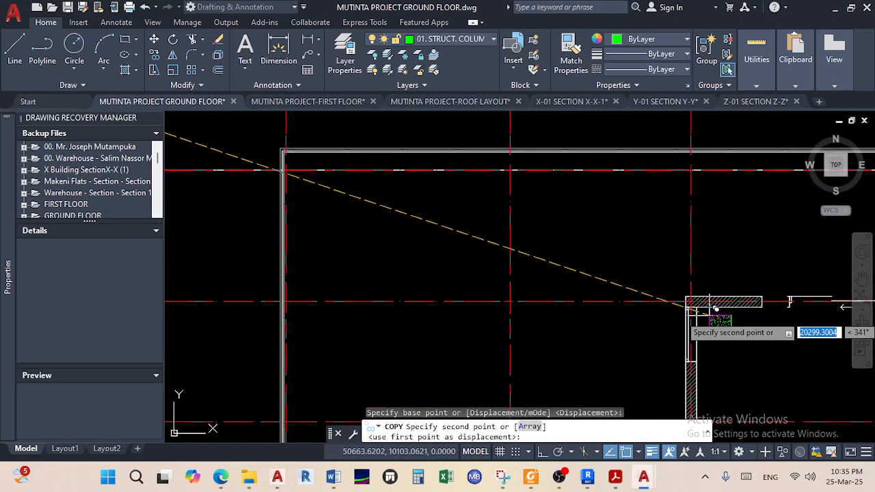
scroll(654, 258, "up", 4)
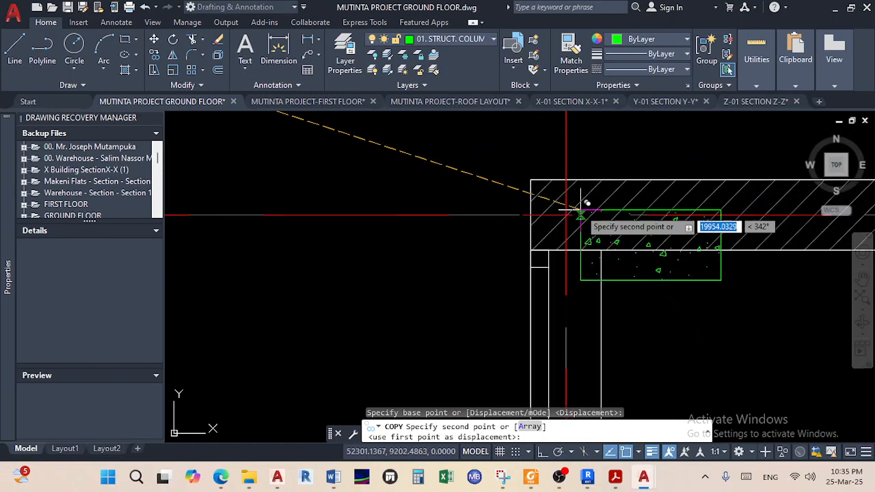
left_click(530, 181)
Place two more small column copies at the next wall junctions
scroll(607, 284, "down", 3)
scroll(608, 284, "down", 5)
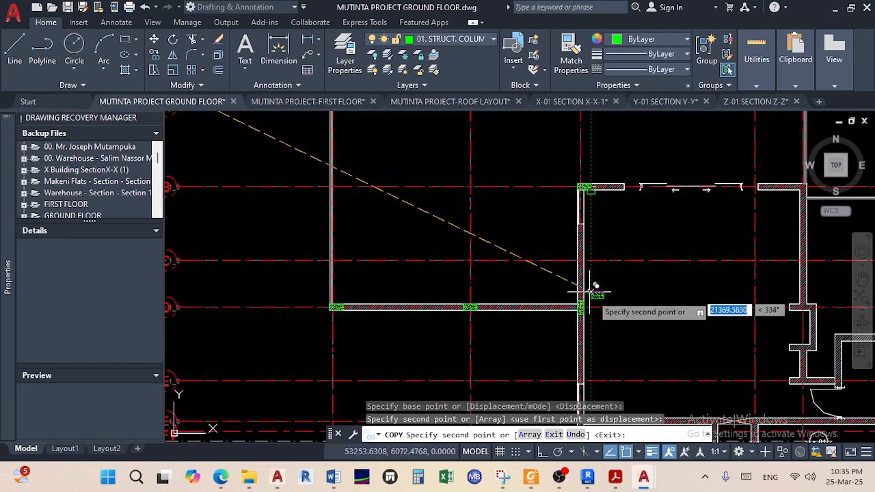
scroll(618, 250, "down", 3)
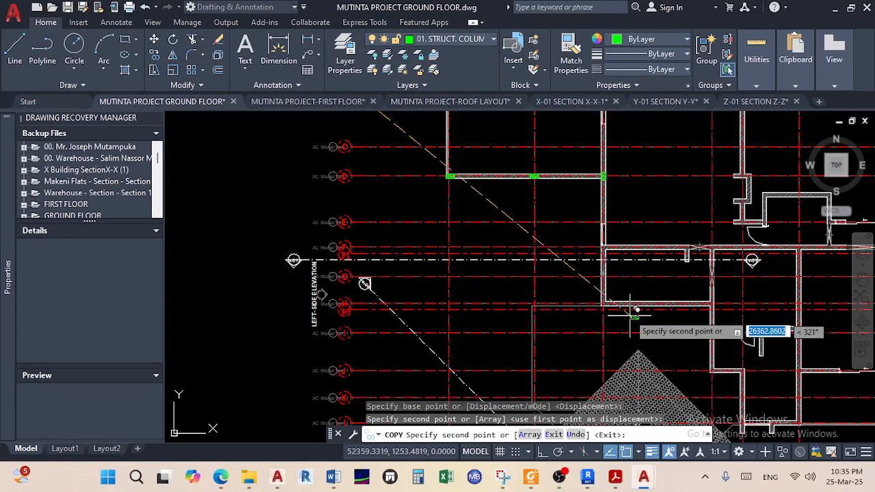
scroll(606, 252, "up", 4)
scroll(601, 253, "up", 3)
middle_click_drag(597, 252, 595, 339)
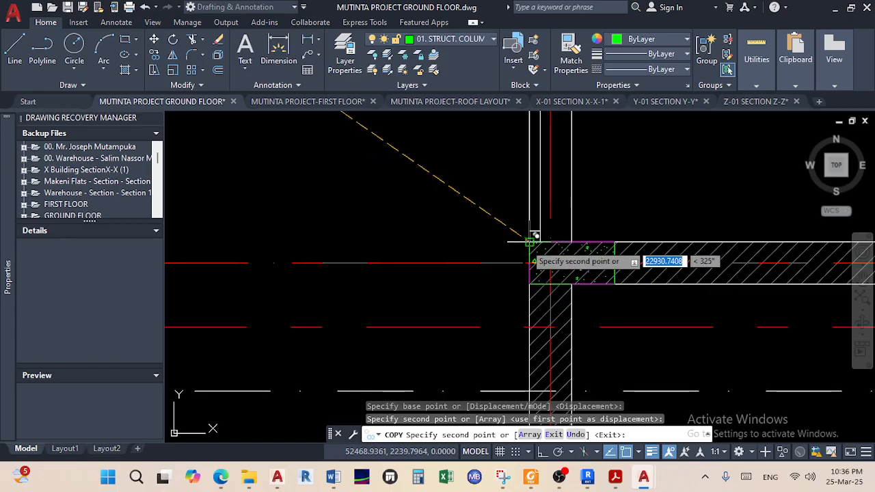
left_click(531, 240)
scroll(531, 240, "down", 5)
scroll(523, 317, "up", 6)
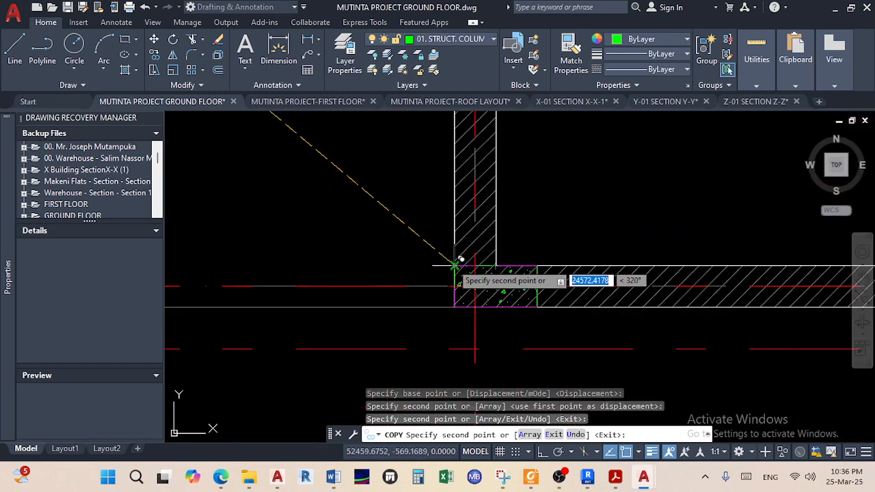
left_click(454, 265)
right_click(544, 217)
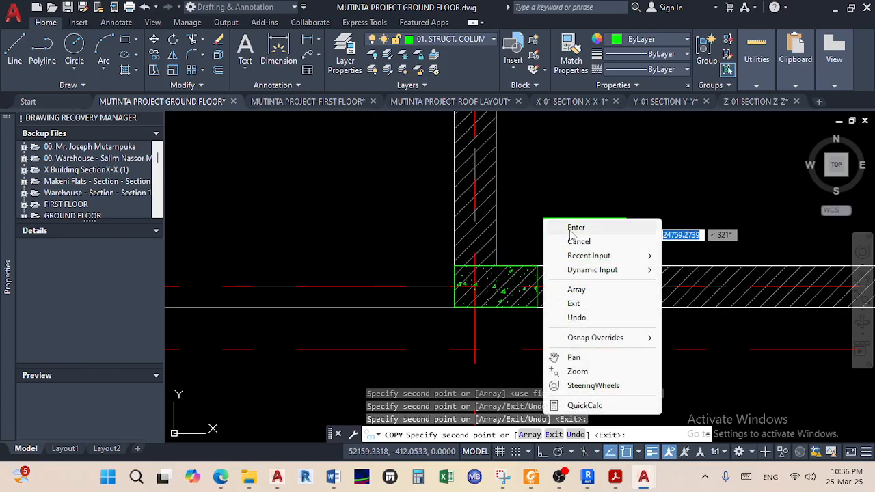
left_click(562, 226)
scroll(455, 260, "up", 5)
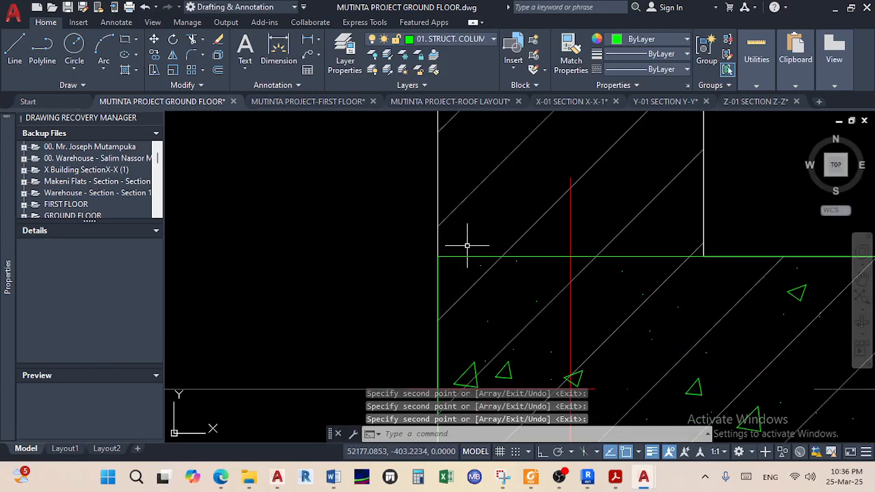
scroll(500, 259, "down", 5)
middle_click_drag(503, 260, 518, 229)
scroll(485, 275, "up", 5)
scroll(523, 310, "up", 6)
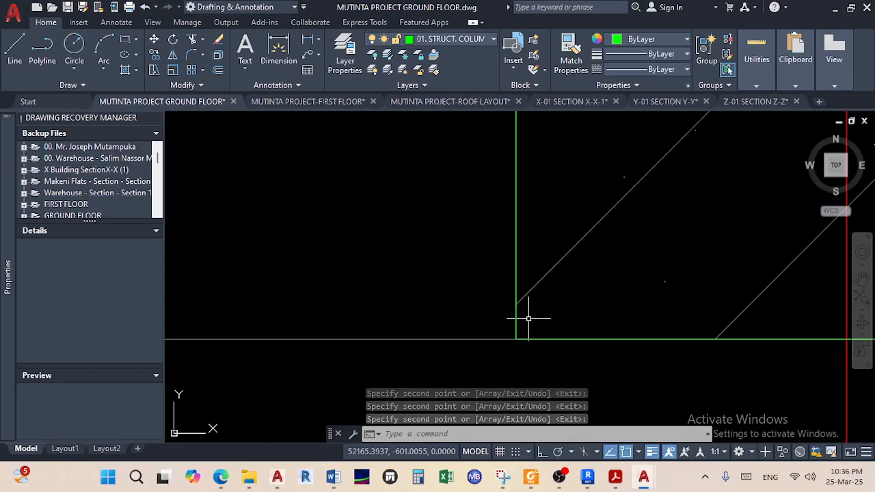
scroll(478, 333, "up", 5)
scroll(362, 292, "up", 4)
scroll(346, 283, "up", 4)
scroll(356, 307, "up", 5)
scroll(332, 376, "up", 6)
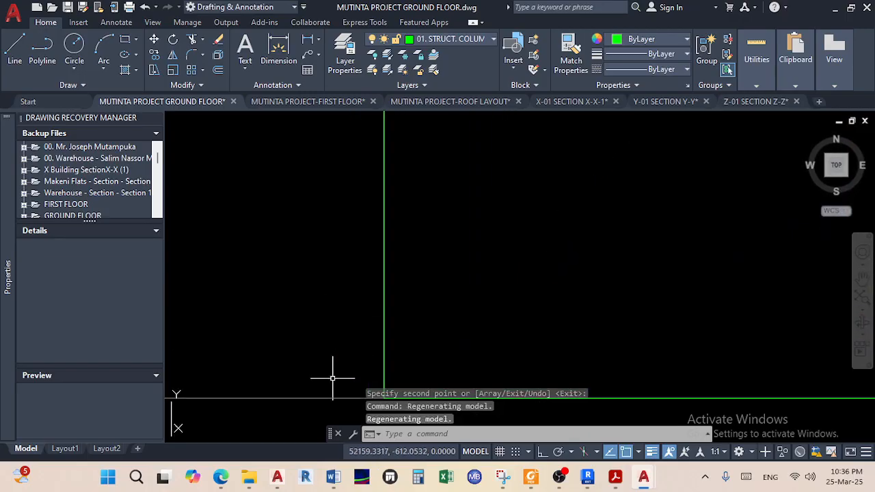
middle_click_drag(406, 379, 458, 267)
scroll(488, 291, "up", 4)
scroll(495, 318, "down", 10)
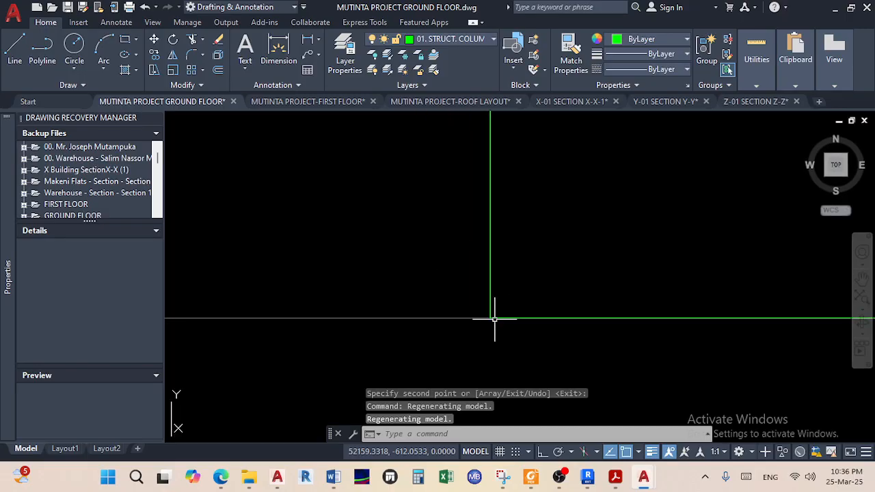
scroll(496, 319, "down", 8)
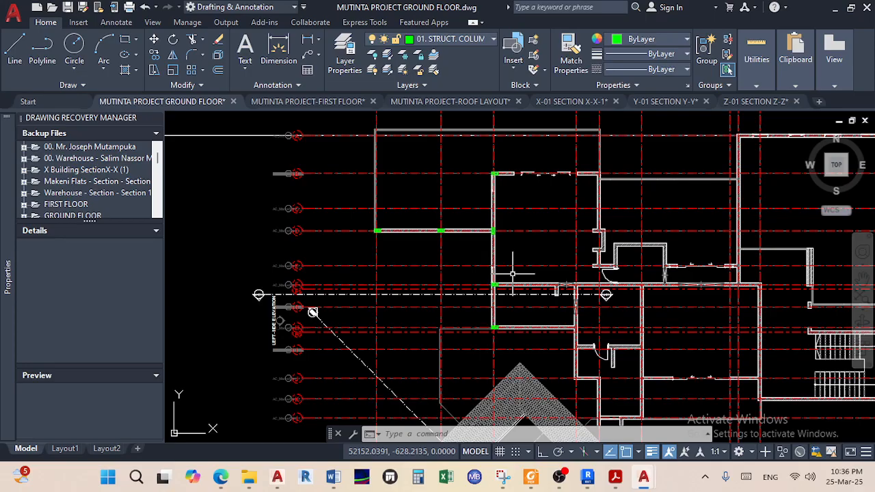
scroll(559, 295, "up", 5)
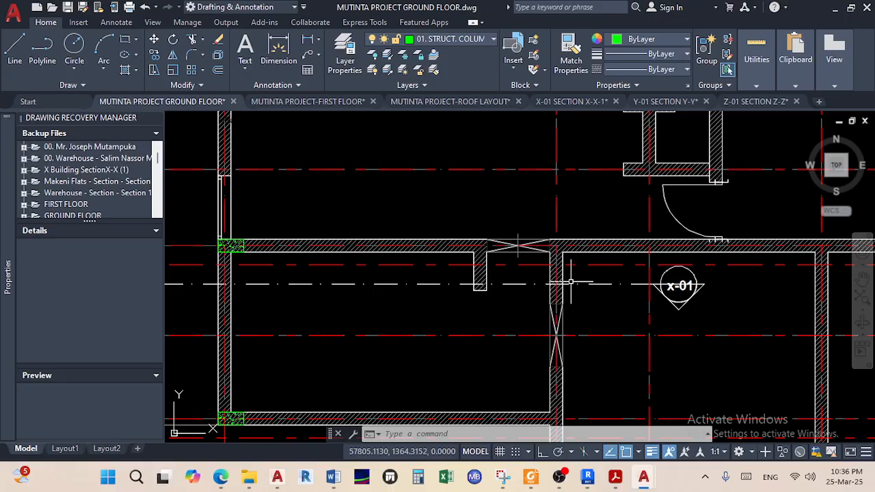
scroll(579, 269, "down", 2)
scroll(603, 327, "up", 2)
scroll(588, 301, "down", 3)
scroll(574, 256, "up", 1)
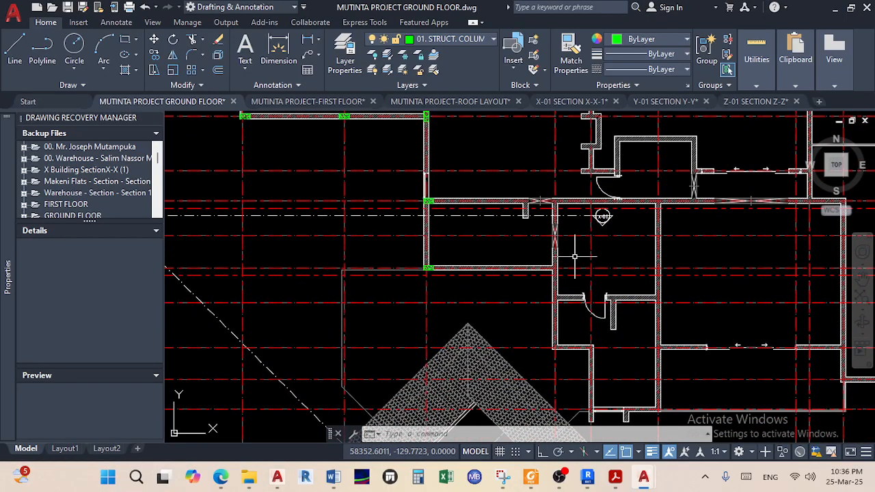
scroll(549, 201, "up", 8)
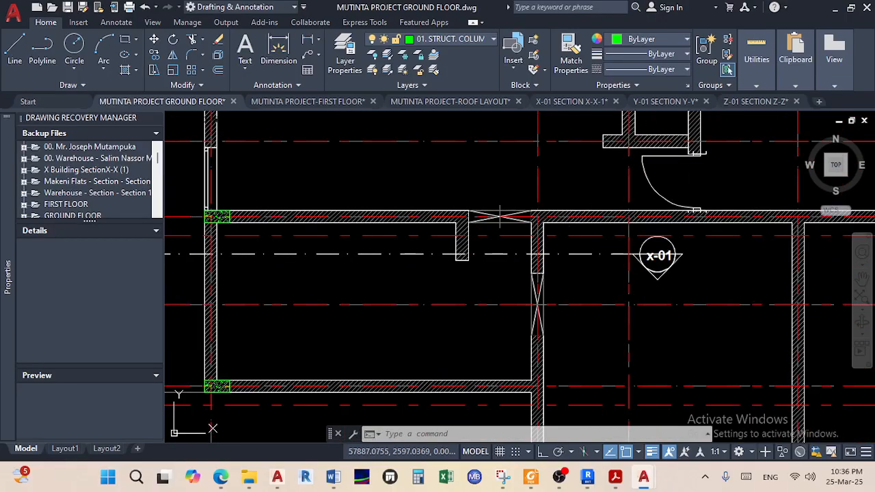
scroll(527, 213, "down", 6)
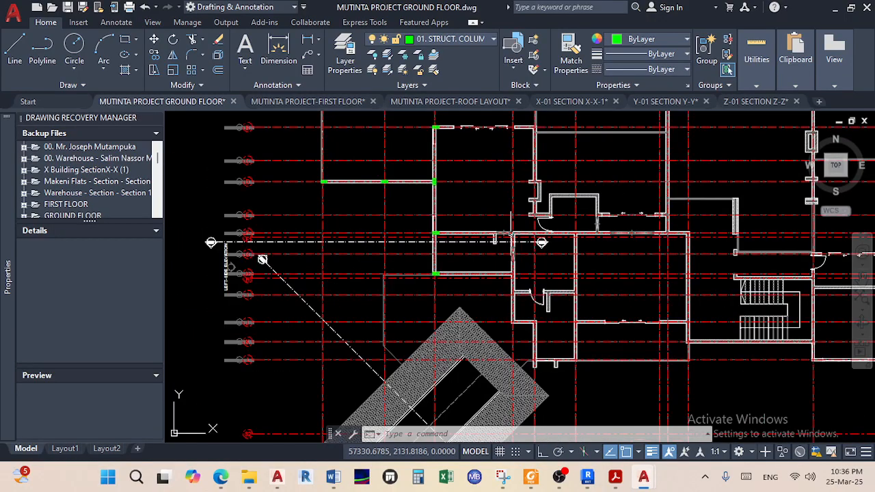
scroll(410, 184, "up", 4)
scroll(471, 235, "up", 2)
left_click(458, 266)
left_click(394, 171)
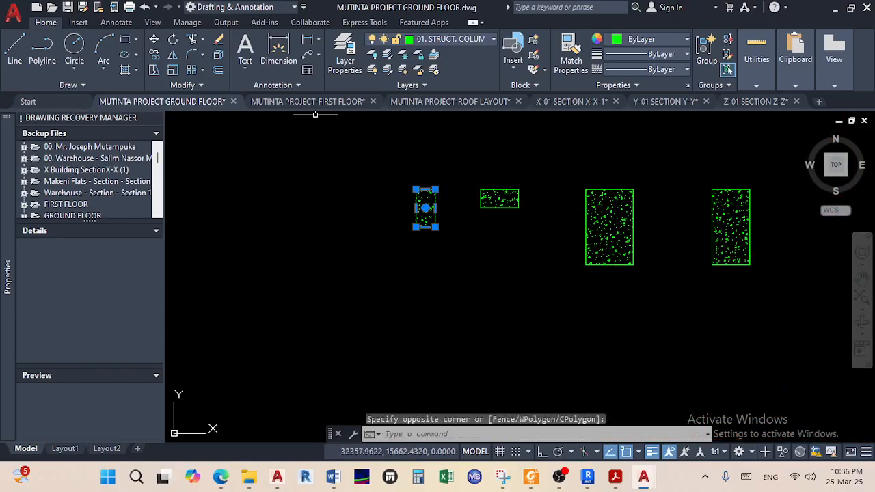
left_click(153, 58)
scroll(385, 175, "up", 6)
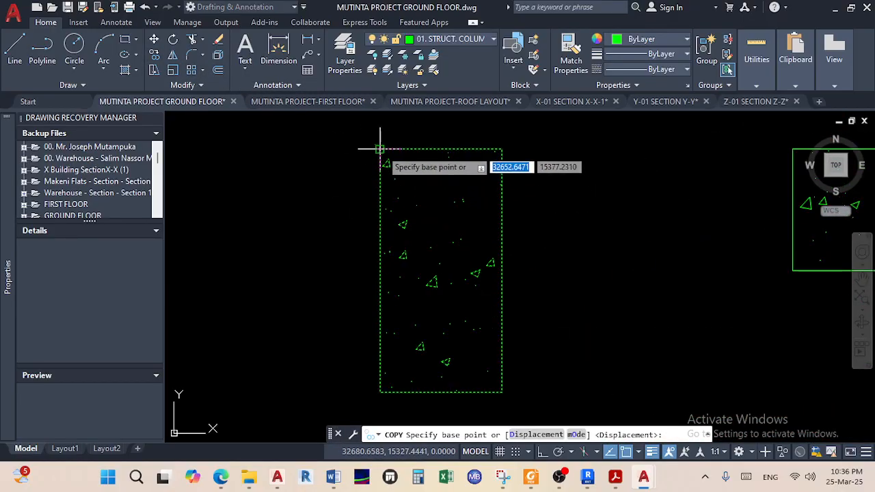
left_click(380, 149)
scroll(506, 255, "down", 10)
middle_click_drag(505, 257, 299, 188)
middle_click_drag(507, 290, 419, 227)
scroll(523, 248, "up", 8)
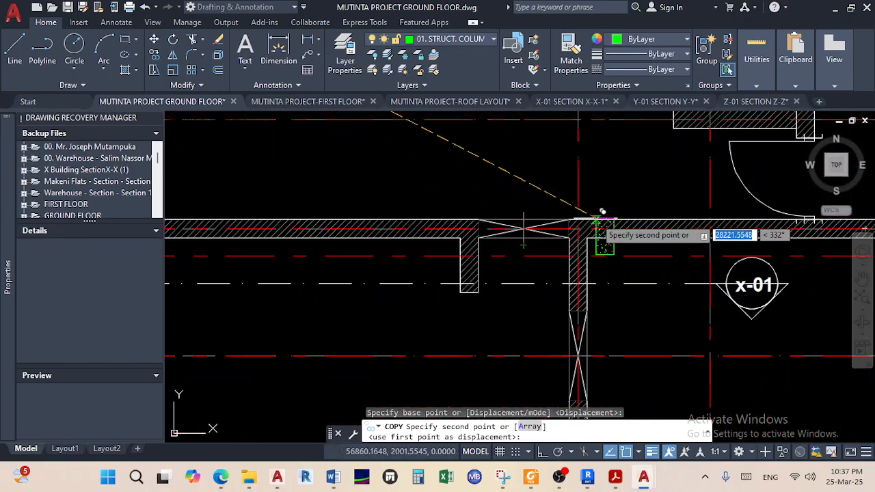
scroll(596, 218, "up", 5)
left_click(482, 223)
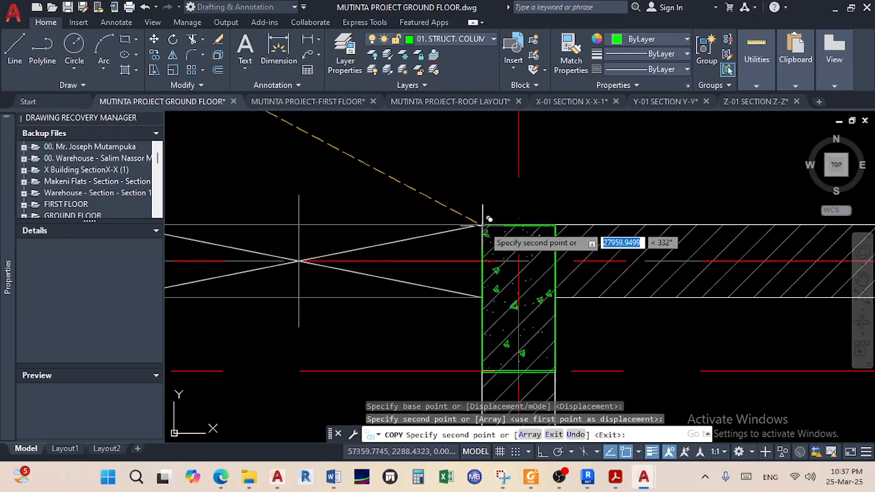
right_click(537, 205)
left_click(550, 209)
scroll(519, 216, "down", 8)
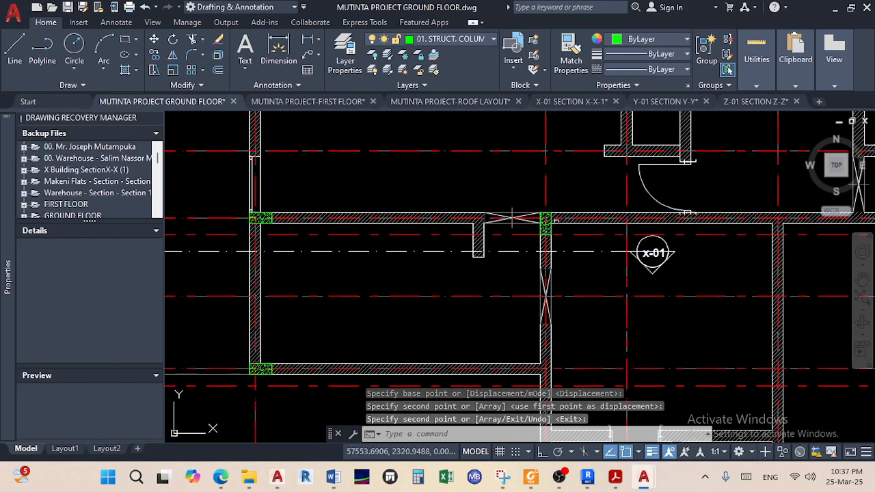
scroll(512, 218, "down", 3)
scroll(539, 315, "up", 5)
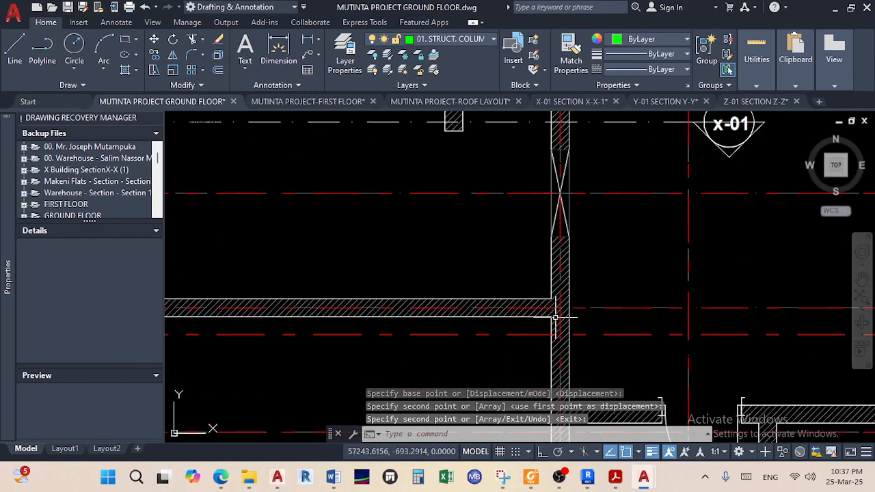
scroll(560, 308, "up", 3)
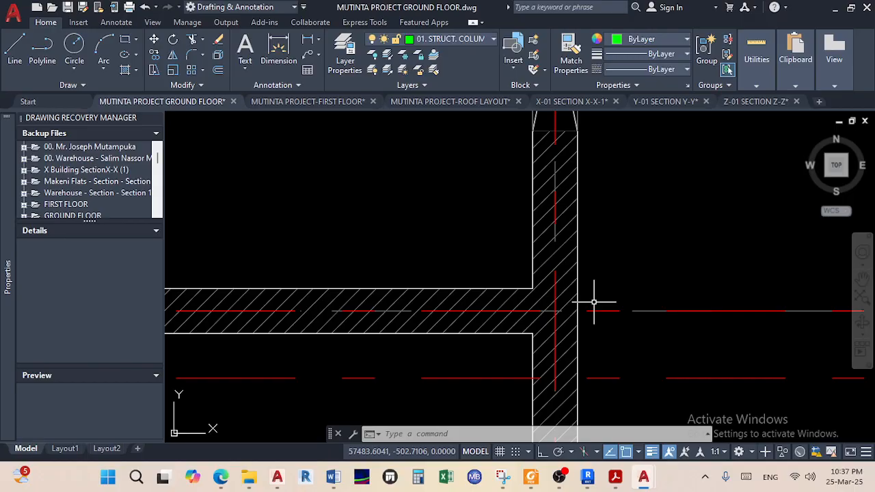
scroll(593, 301, "down", 5)
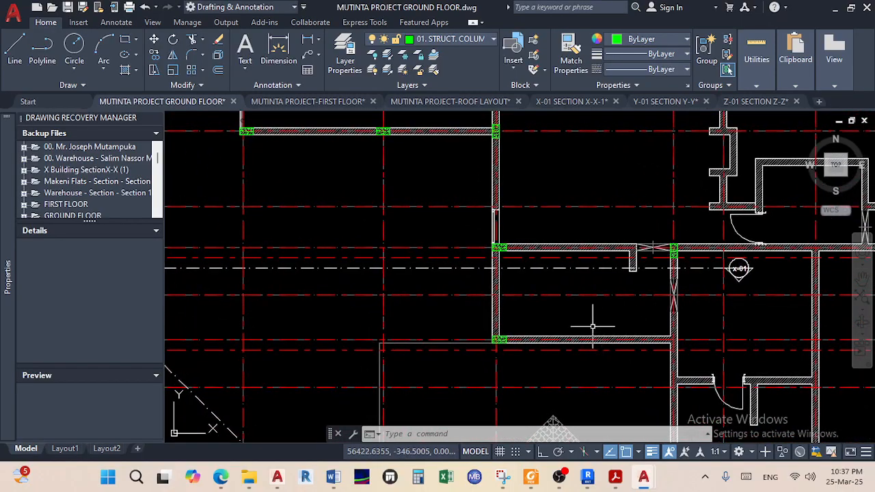
scroll(553, 295, "down", 2)
middle_click_drag(552, 296, 612, 334)
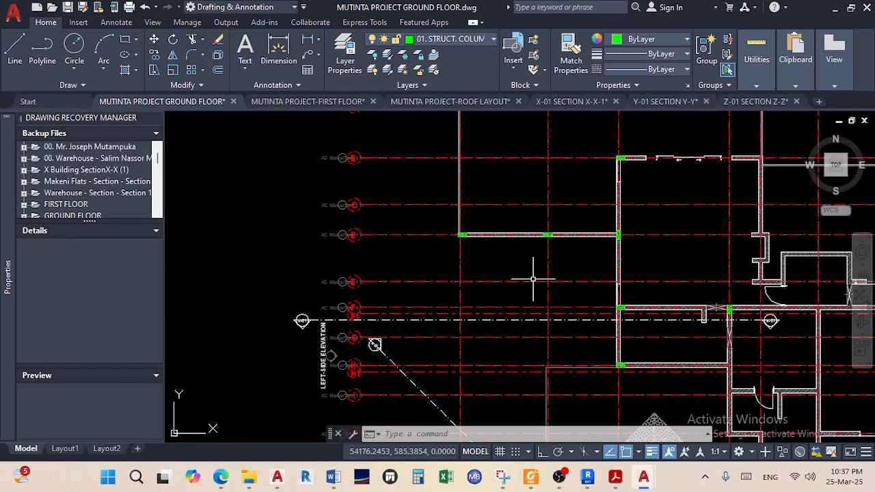
scroll(549, 312, "up", 2)
scroll(389, 228, "up", 3)
scroll(345, 181, "up", 4)
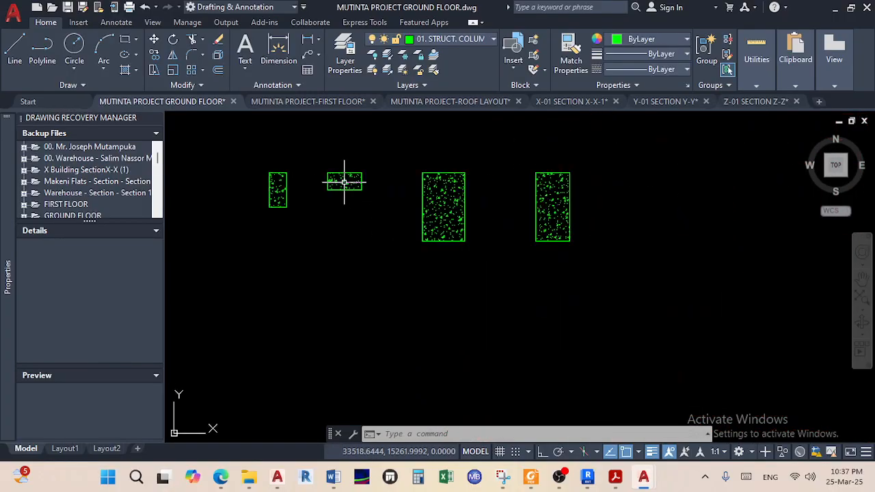
Copy the small green column from its edge midpoint to the wall T-junction on the red gridline
left_click(309, 226)
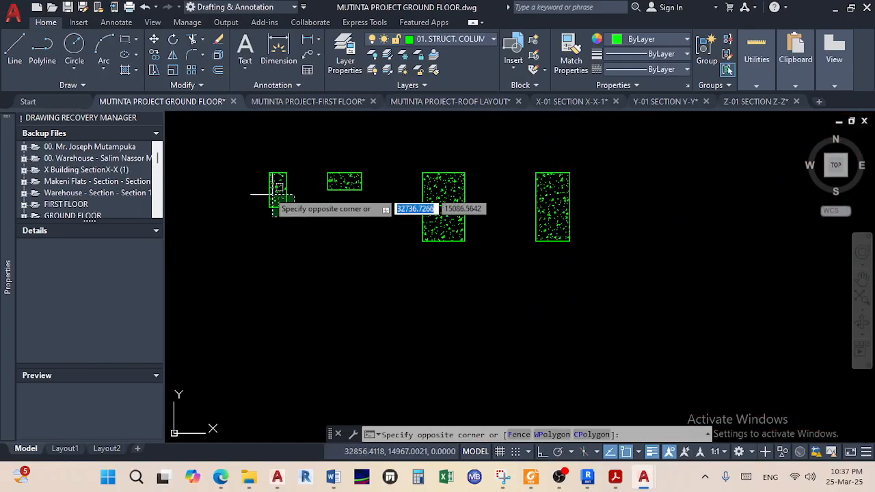
left_click(244, 162)
left_click(156, 57)
scroll(248, 177, "up", 4)
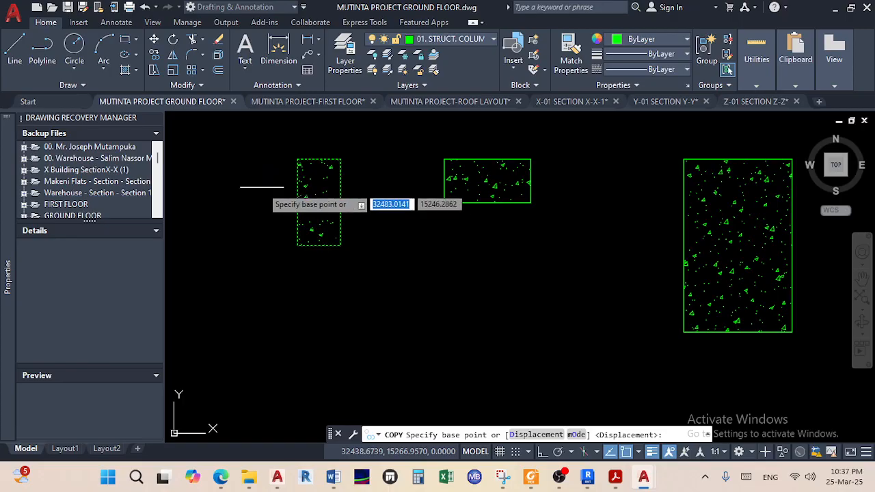
left_click(297, 202)
scroll(396, 289, "down", 11)
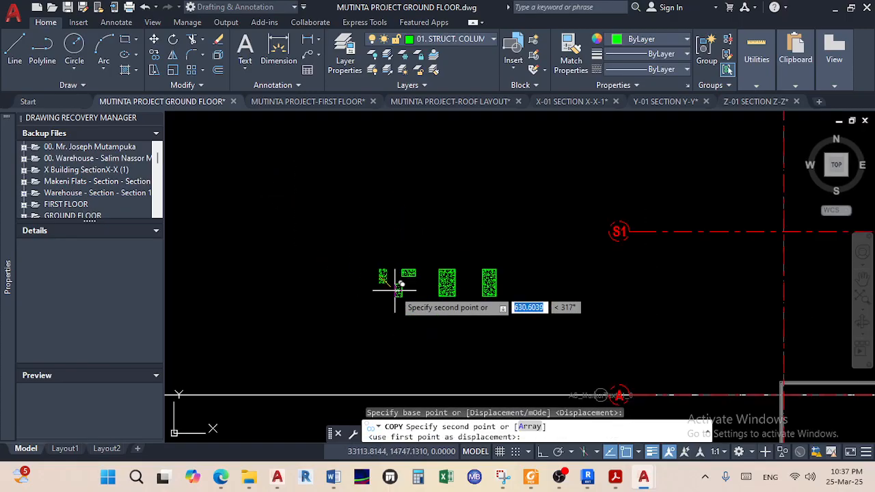
middle_click_drag(389, 280, 317, 193)
scroll(540, 311, "up", 2)
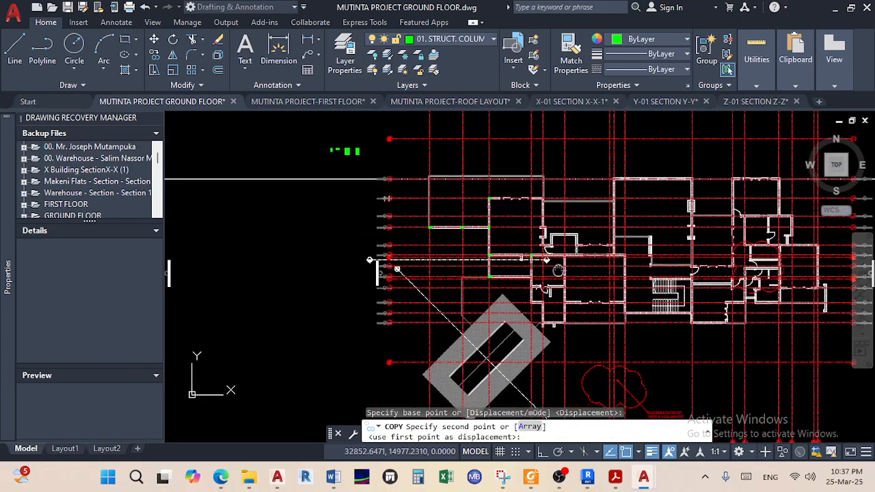
scroll(526, 287, "up", 4)
scroll(519, 270, "up", 10)
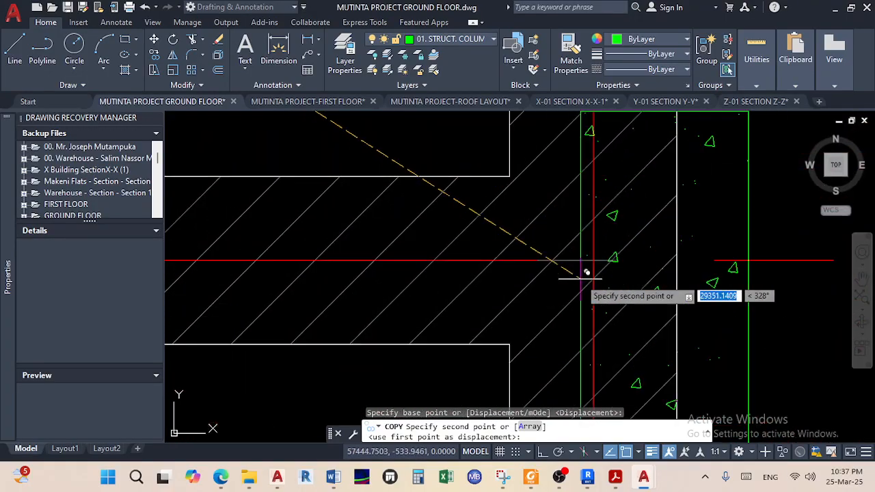
left_click(510, 259)
scroll(567, 294, "down", 6)
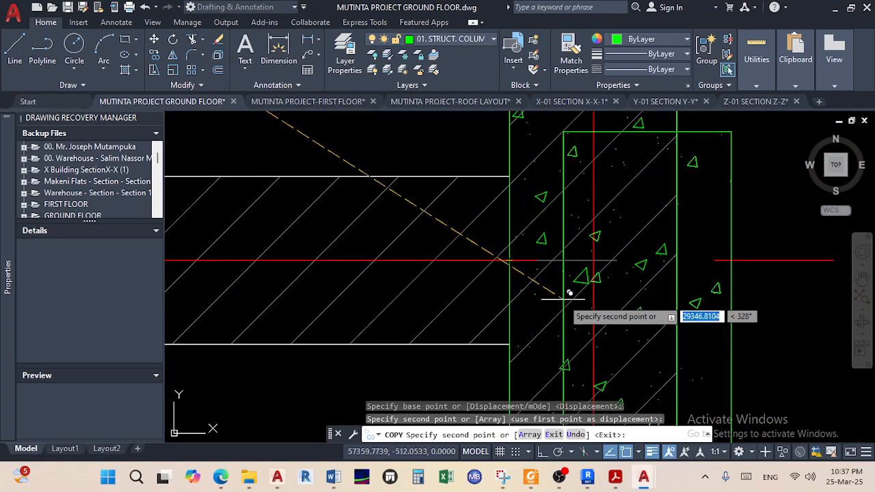
middle_click_drag(670, 355, 629, 284)
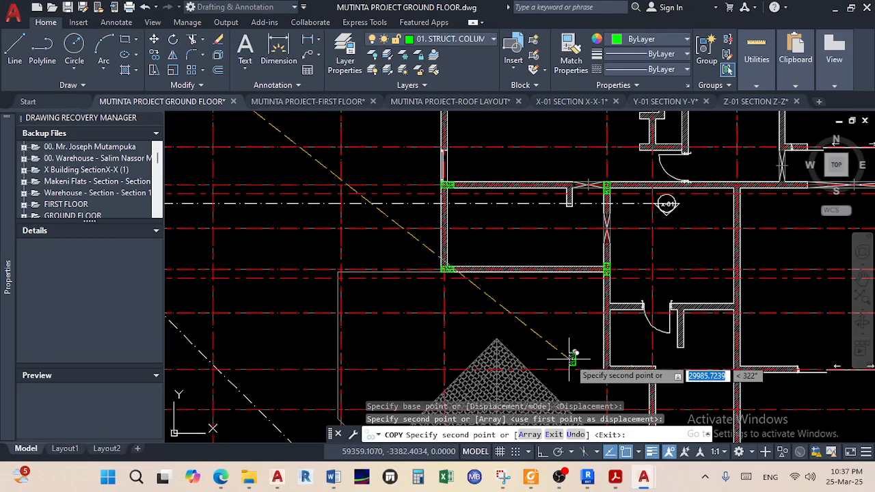
scroll(573, 354, "up", 2)
scroll(573, 352, "down", 2)
middle_click_drag(575, 351, 558, 286)
scroll(601, 312, "up", 3)
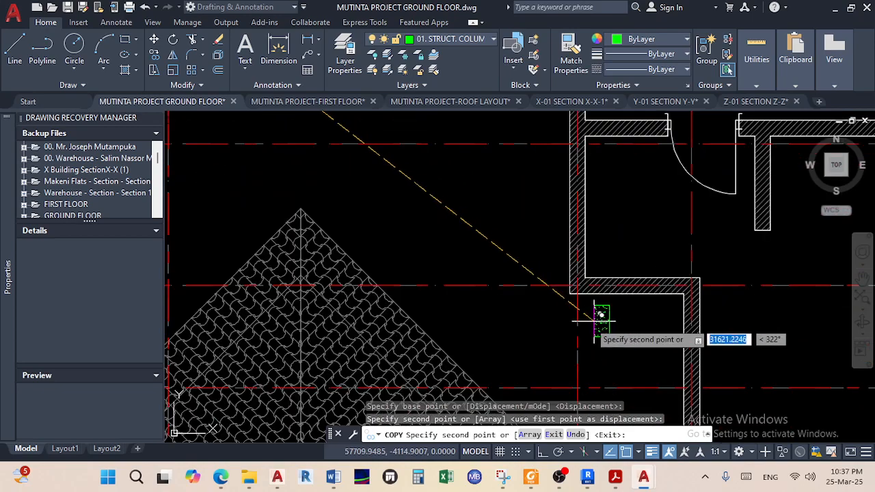
right_click(537, 341)
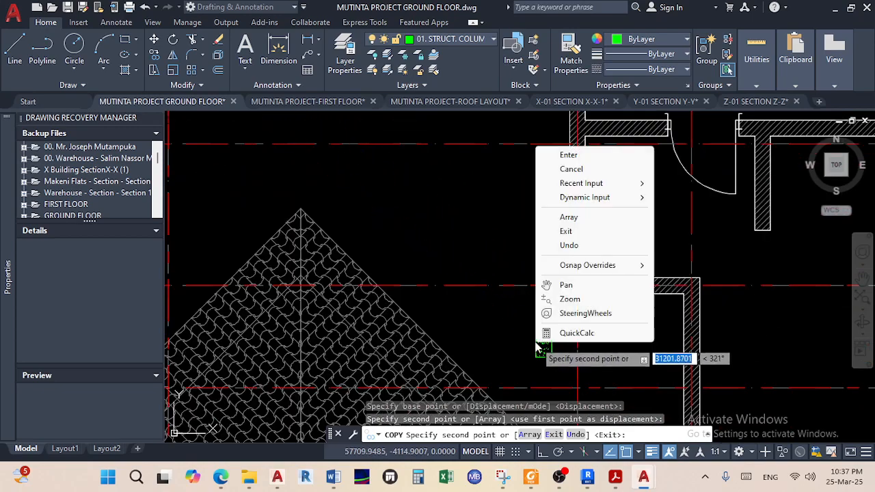
left_click(568, 155)
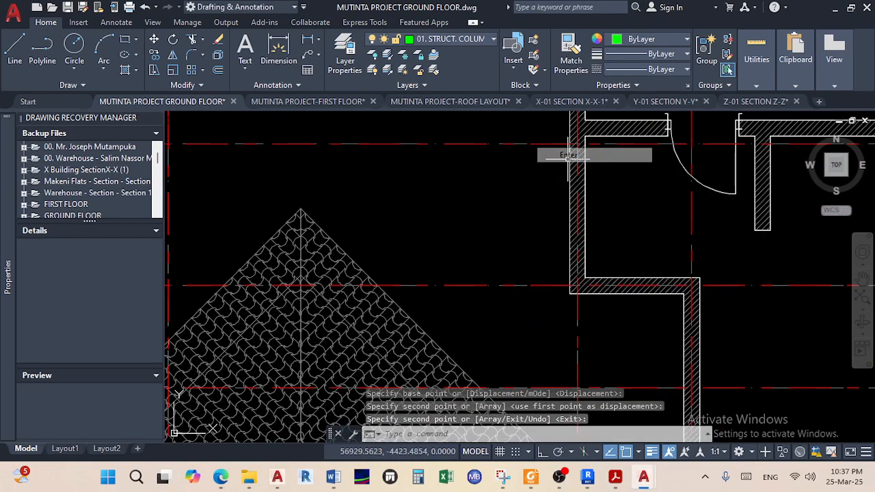
scroll(560, 248, "down", 2)
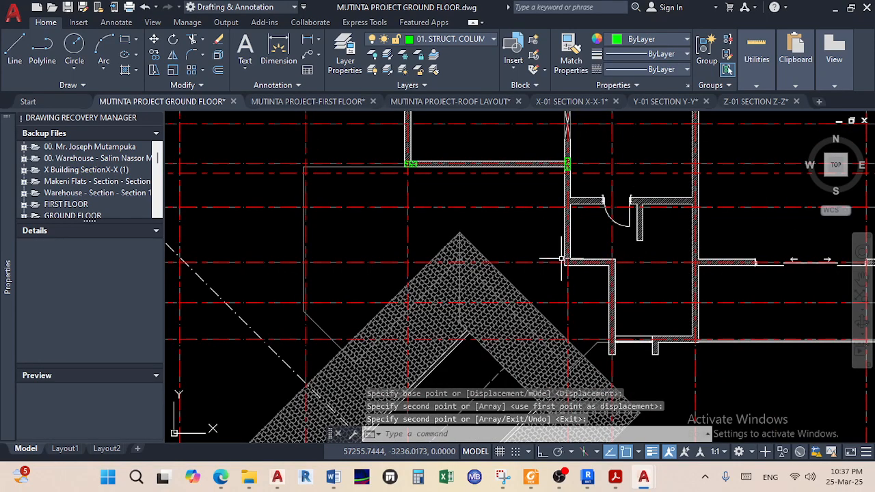
scroll(562, 261, "down", 4)
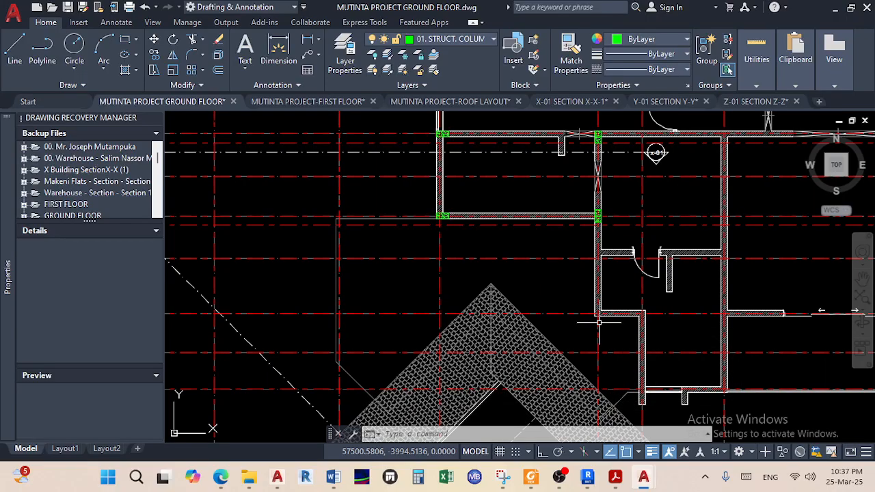
scroll(558, 313, "down", 2)
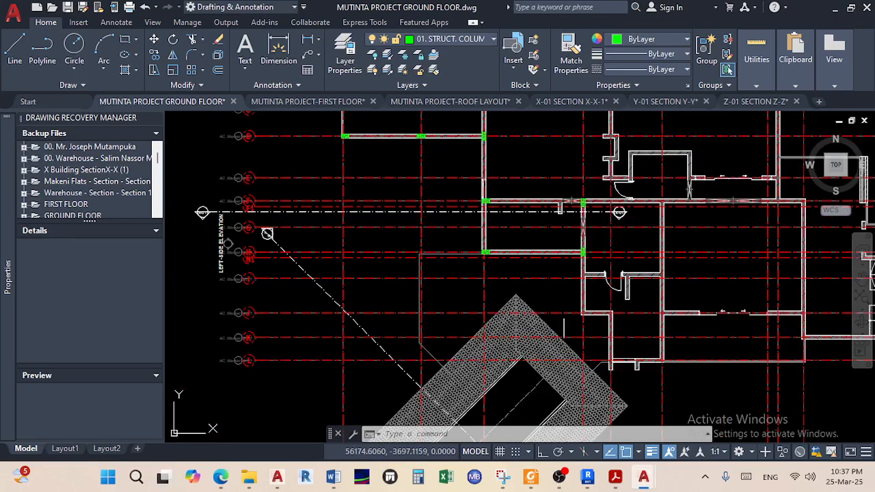
middle_click_drag(559, 313, 652, 332)
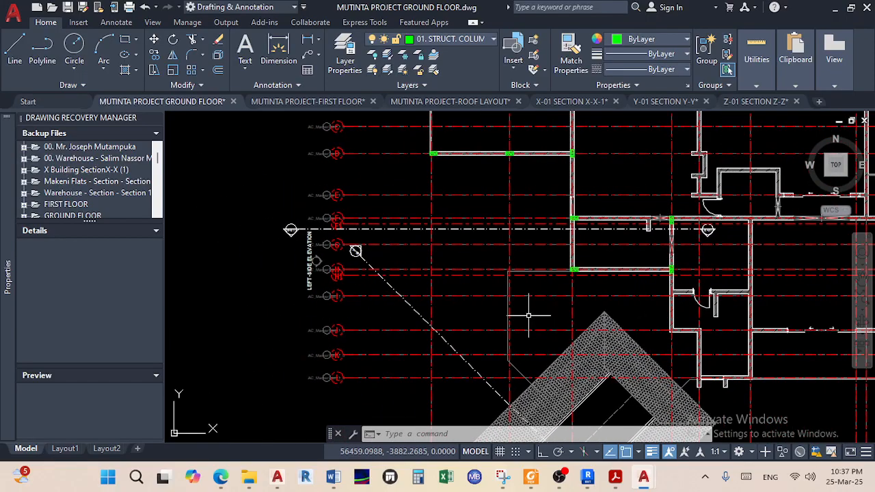
middle_click_drag(622, 305, 618, 369)
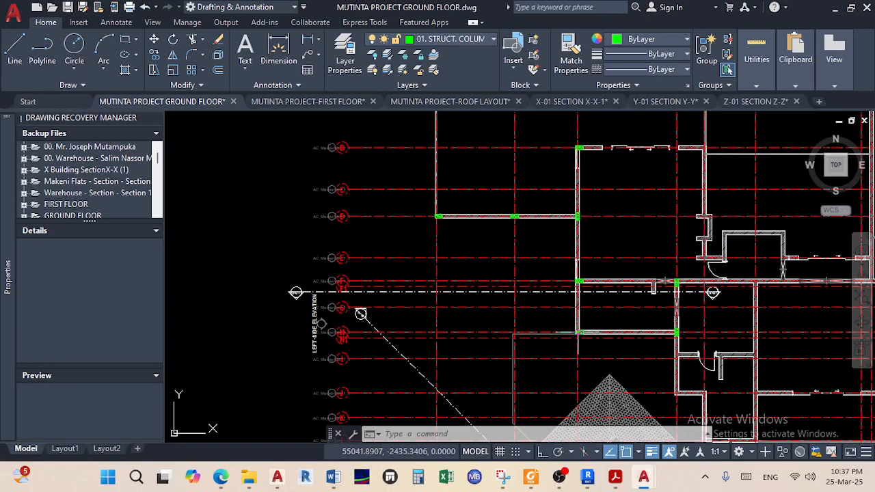
scroll(577, 333, "down", 2)
mouse_move(578, 332)
middle_mouse_down()
mouse_move(572, 354)
mouse_move(562, 334)
middle_mouse_up()
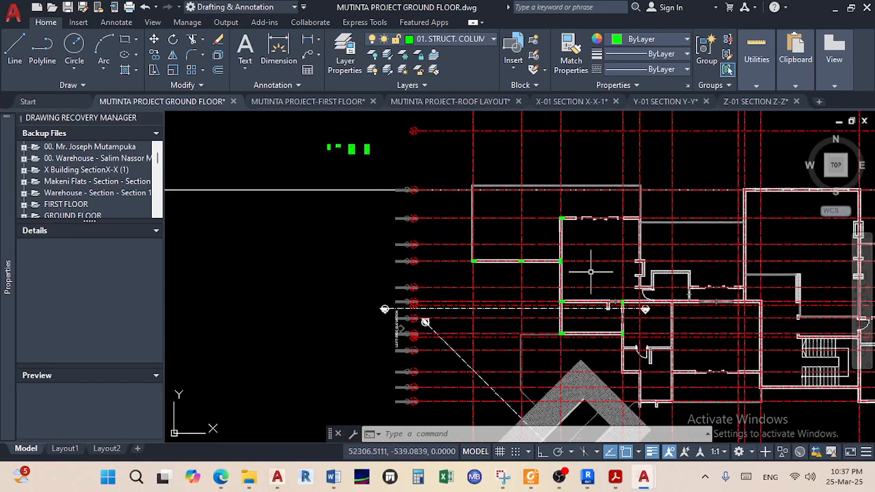
scroll(624, 219, "up", 5)
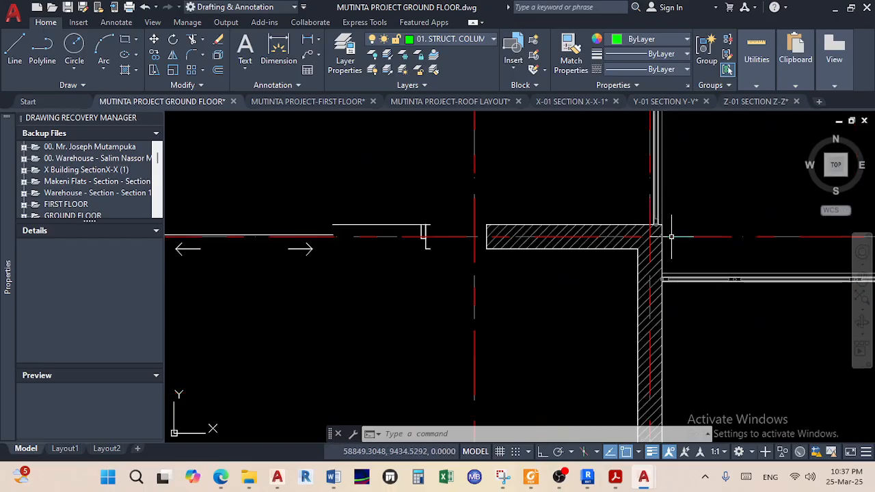
scroll(671, 236, "down", 8)
middle_click_drag(629, 250, 779, 304)
middle_click_drag(636, 293, 736, 313)
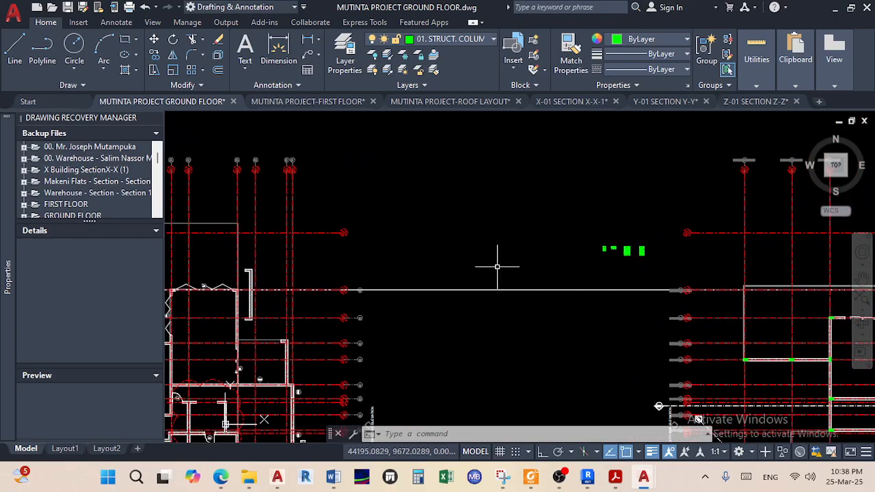
scroll(674, 254, "up", 6)
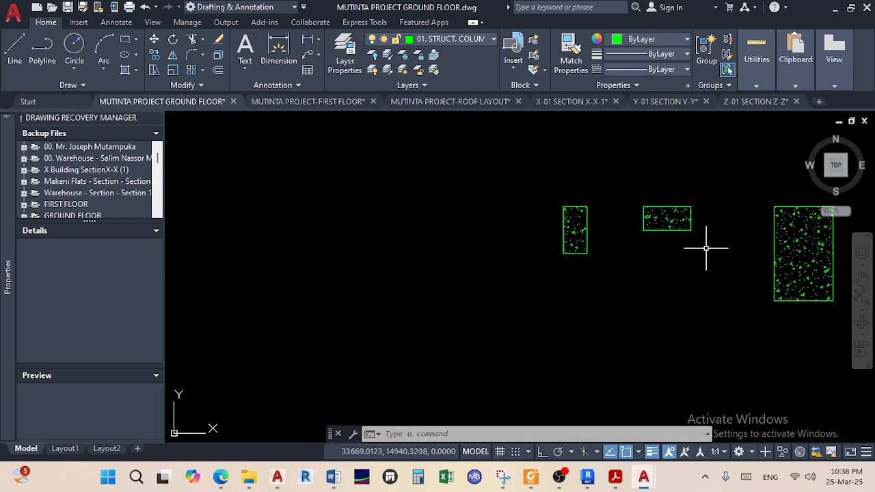
Copy the horizontal hatched column to the opposite wall end at the gridline crossing
left_click(716, 253)
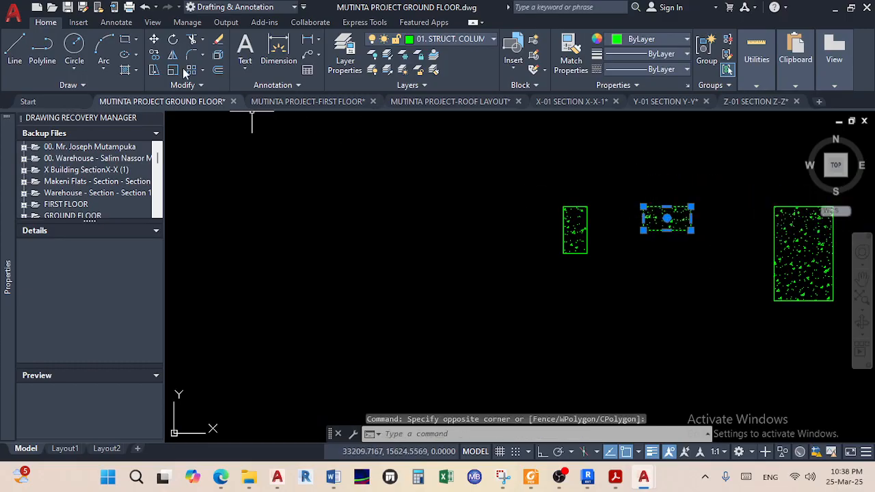
left_click(155, 55)
scroll(717, 201, "up", 6)
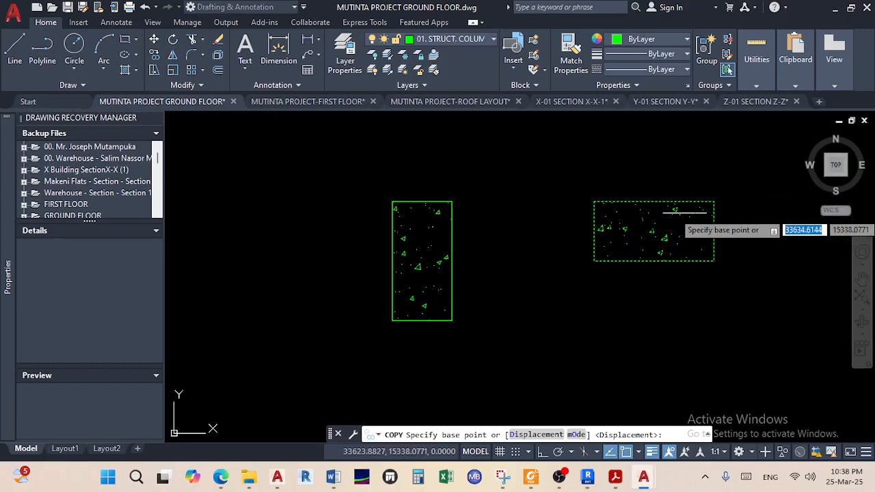
left_click(729, 195)
scroll(729, 195, "down", 5)
scroll(599, 300, "up", 5)
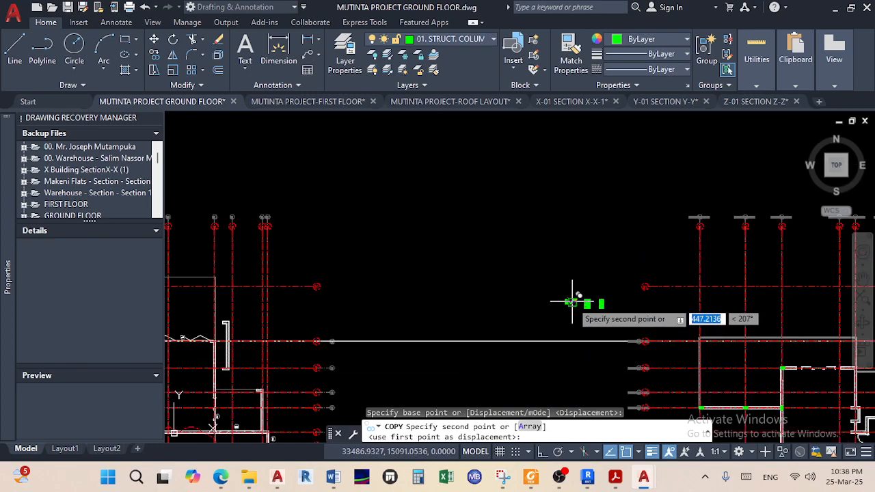
scroll(643, 267, "up", 3)
scroll(629, 297, "up", 8)
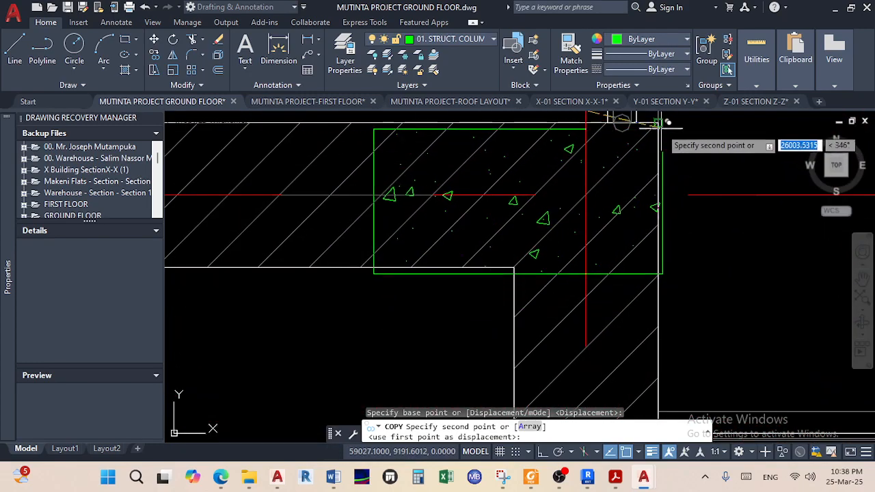
scroll(734, 222, "down", 6)
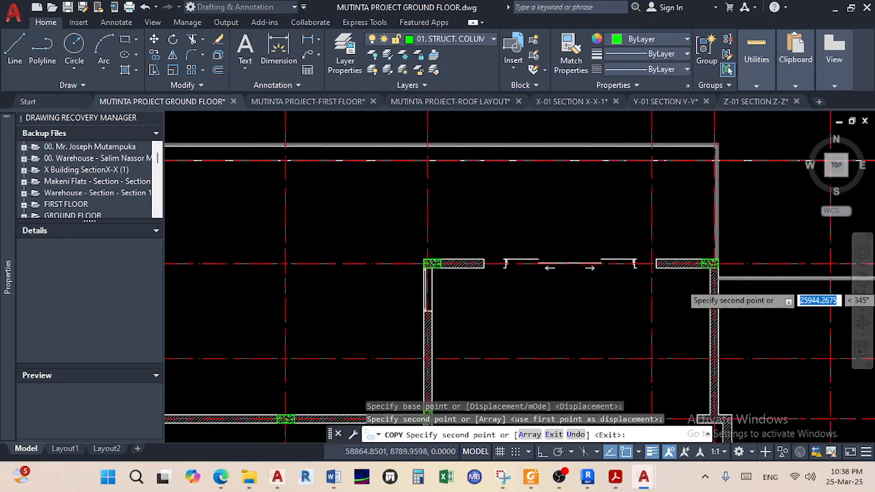
right_click(678, 282)
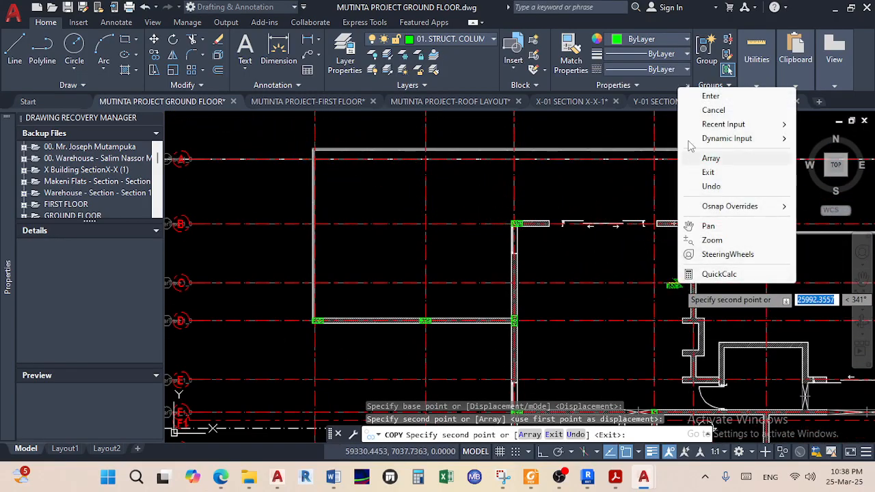
left_click(708, 96)
middle_click_drag(696, 190, 699, 347)
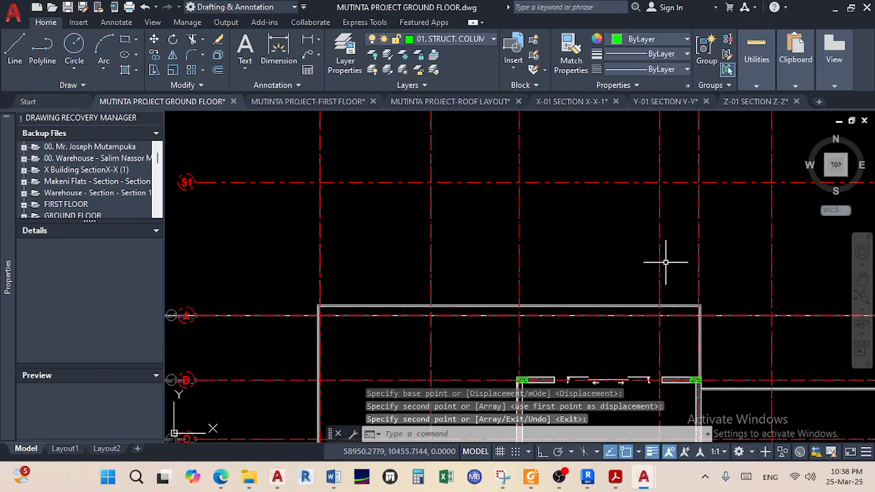
scroll(672, 256, "down", 5)
scroll(650, 182, "up", 7)
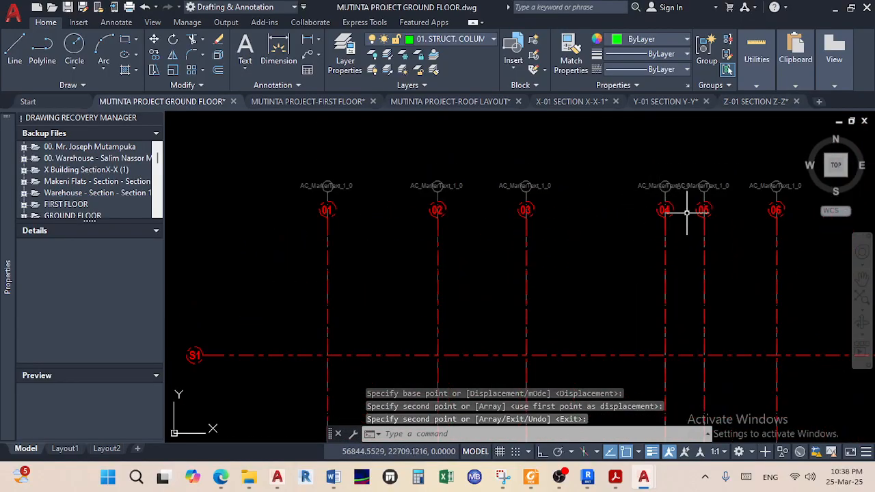
Add a trial 6650 linear dimension from gridline 03 to gridline 05
left_click(279, 49)
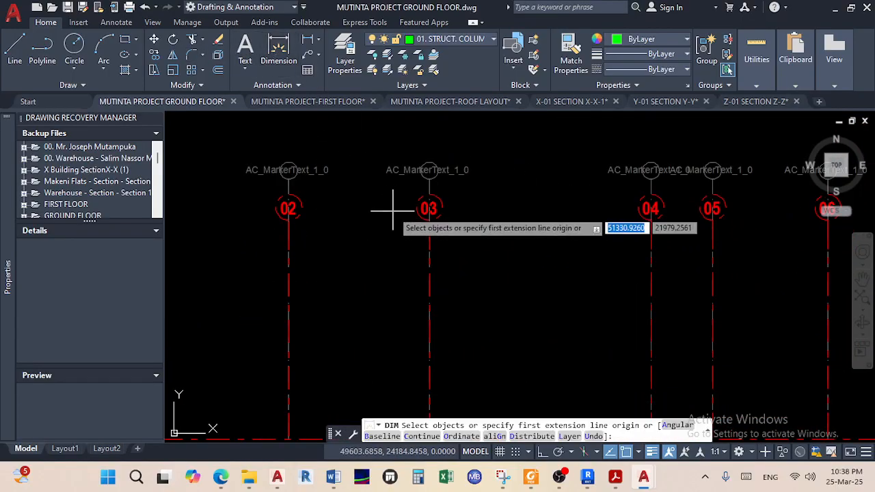
left_click(430, 178)
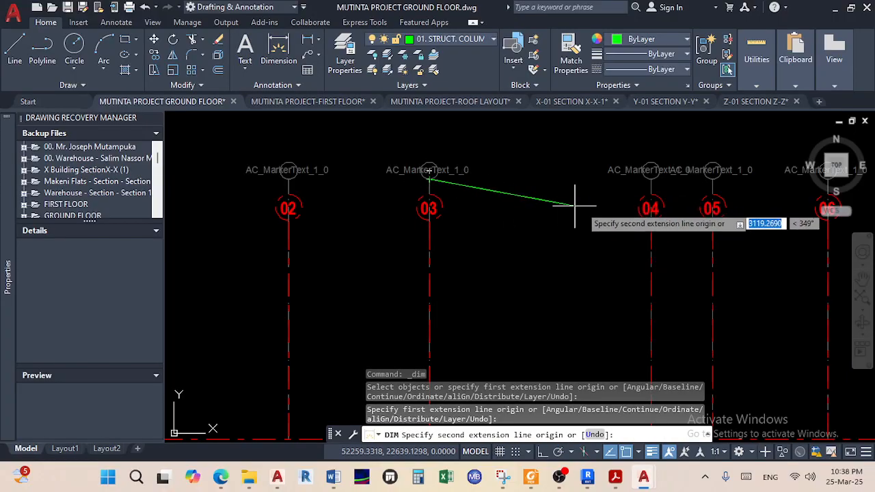
scroll(713, 179, "up", 4)
left_click(712, 178)
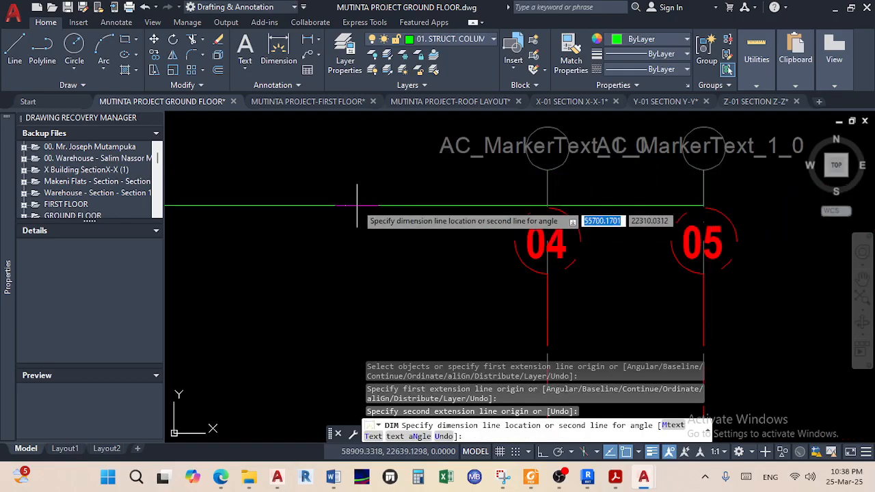
left_click(351, 189)
right_click(347, 186)
left_click(382, 197)
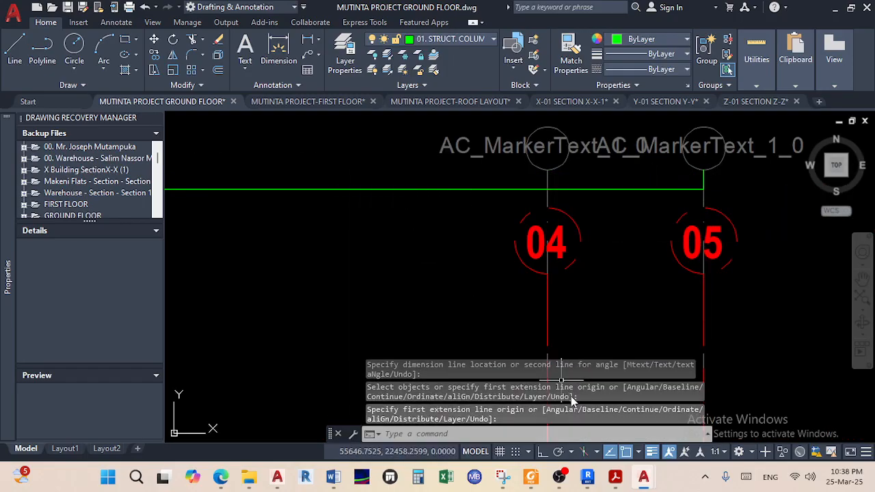
Turn on Tangent in the object snap modes
left_click(637, 453)
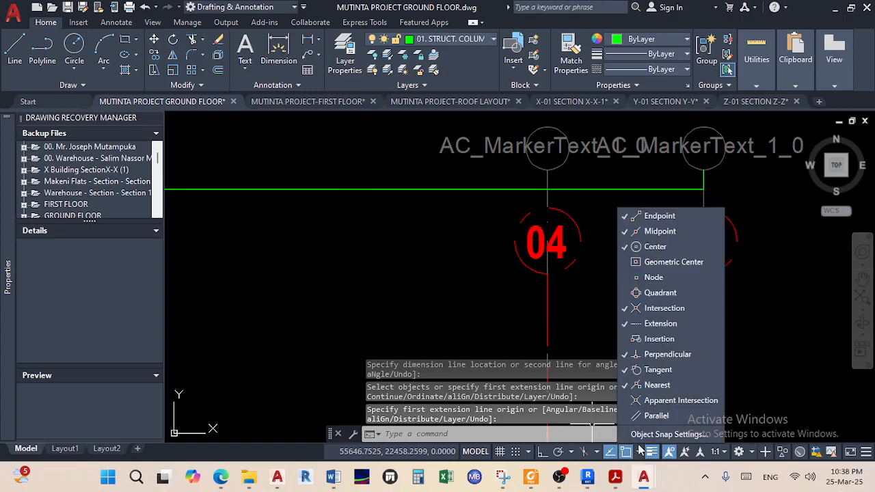
left_click(674, 369)
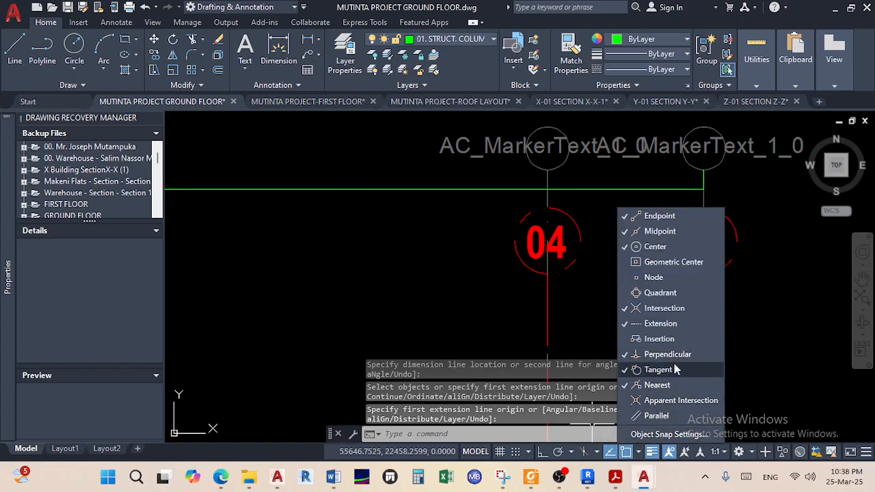
left_click(638, 453)
Erase the 6650 dimension spanning gridlines 03 to 05
scroll(364, 260, "down", 4)
middle_click_drag(364, 260, 405, 263)
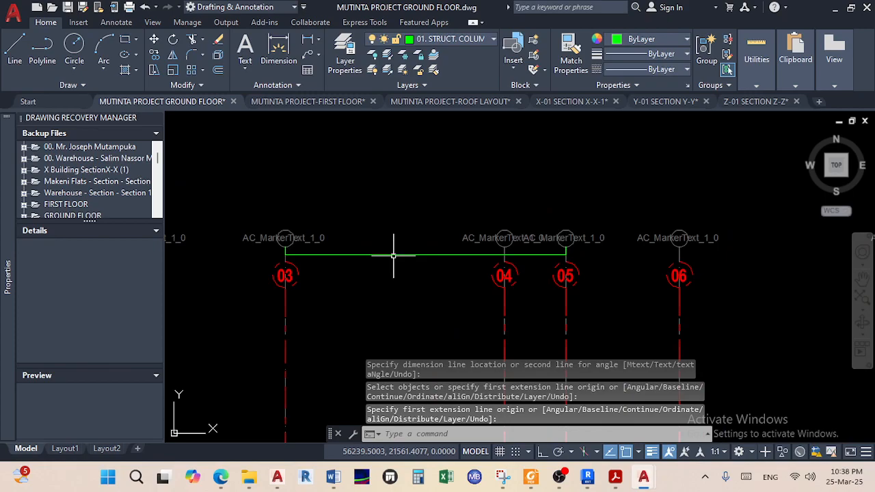
left_click(395, 254)
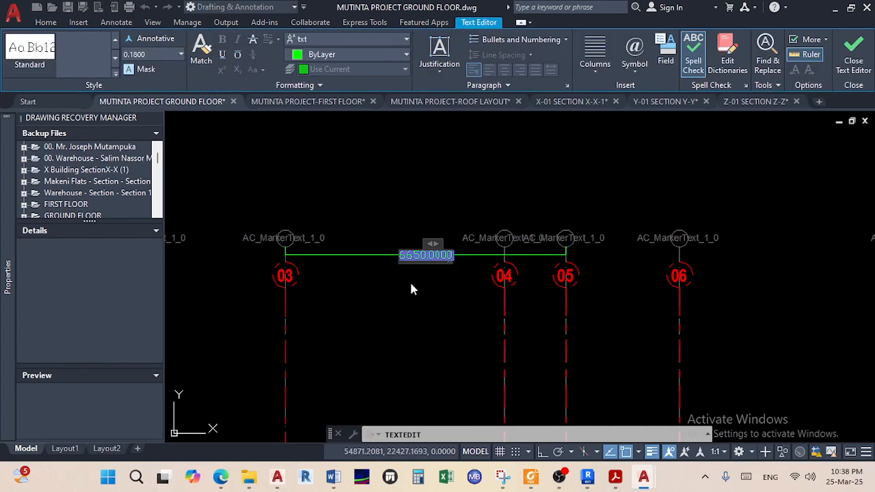
left_click(411, 283)
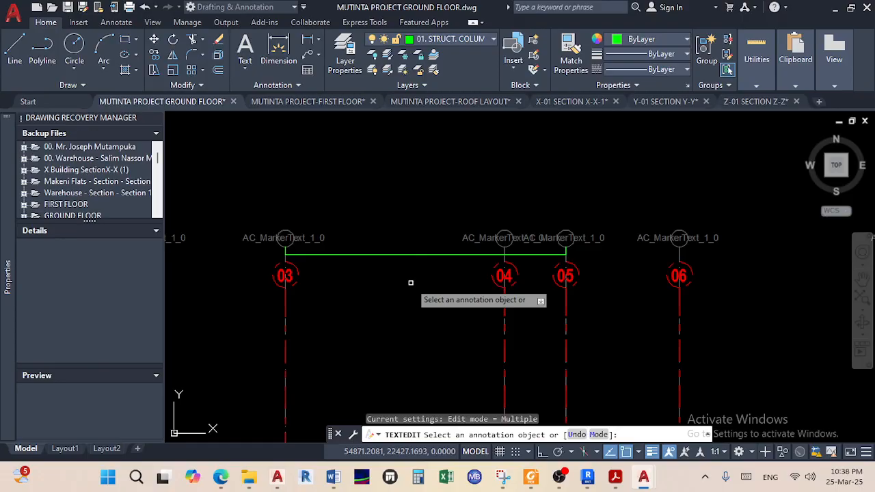
scroll(413, 276, "down", 4)
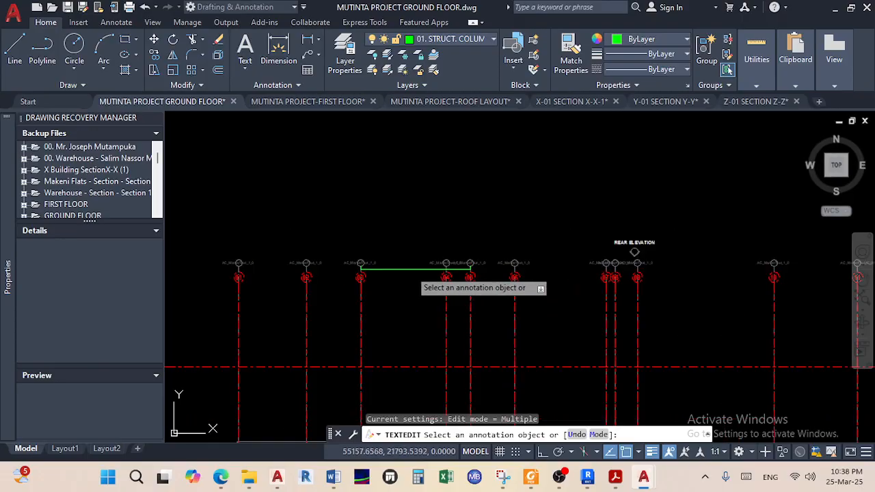
middle_click_drag(427, 280, 412, 194)
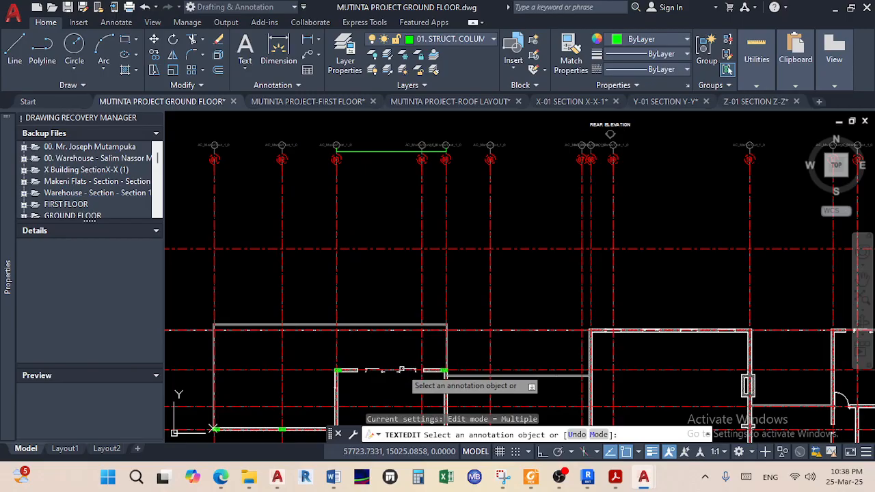
scroll(406, 379, "up", 2)
scroll(405, 392, "down", 2)
middle_click_drag(405, 391, 403, 471)
right_click(390, 290)
left_click(418, 301)
scroll(395, 255, "up", 4)
left_click(394, 255)
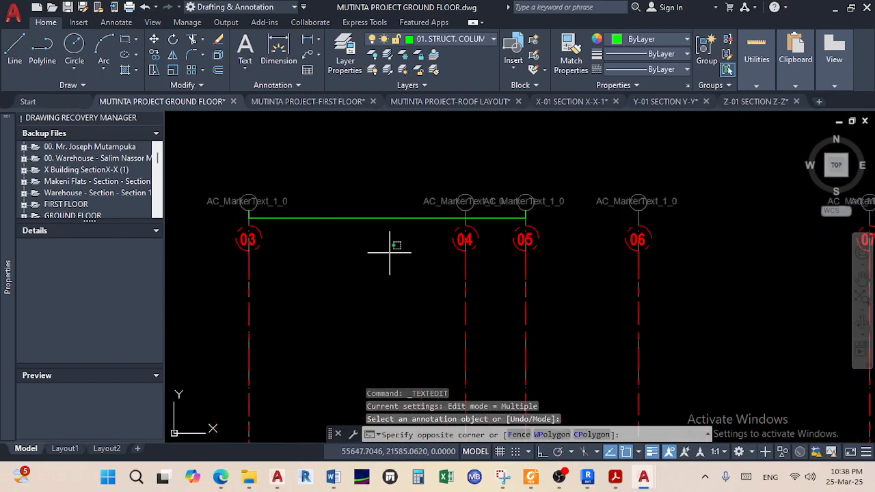
left_click(375, 197)
key("Delete")
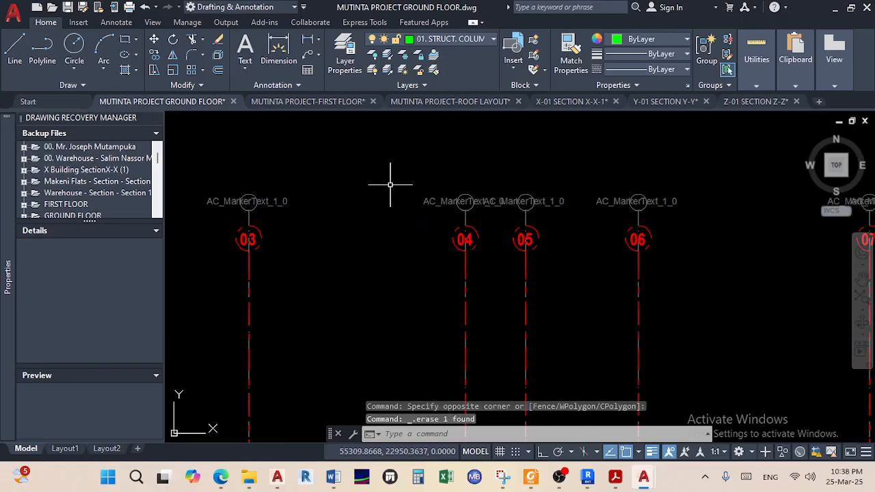
Delete the stray green line beside the top grid bubbles
scroll(338, 322, "down", 6)
mouse_move(382, 328)
middle_mouse_down()
mouse_move(514, 290)
mouse_move(728, 295)
middle_mouse_up()
scroll(514, 289, "down", 2)
scroll(393, 256, "up", 7)
left_click(364, 283)
left_click(340, 234)
key("Delete")
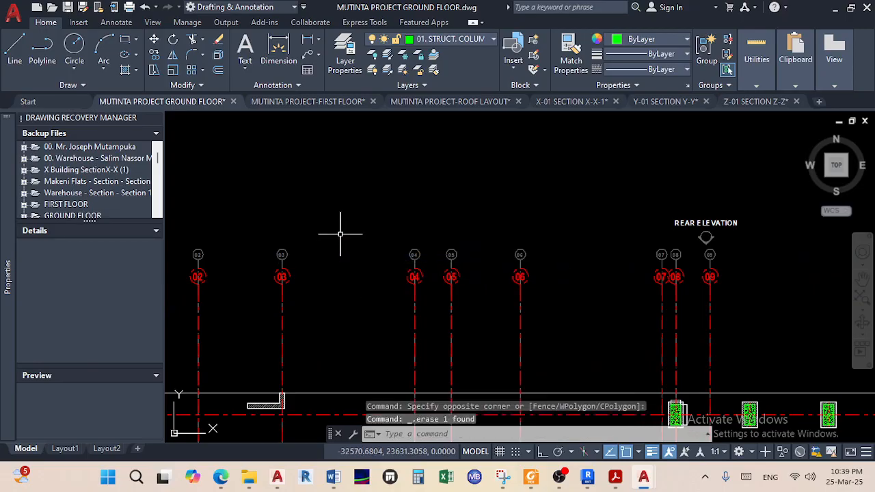
Zoom in on the hatched column where the interior wall meets the gridline wall
scroll(342, 235, "up", 2)
scroll(460, 256, "down", 8)
scroll(524, 297, "up", 5)
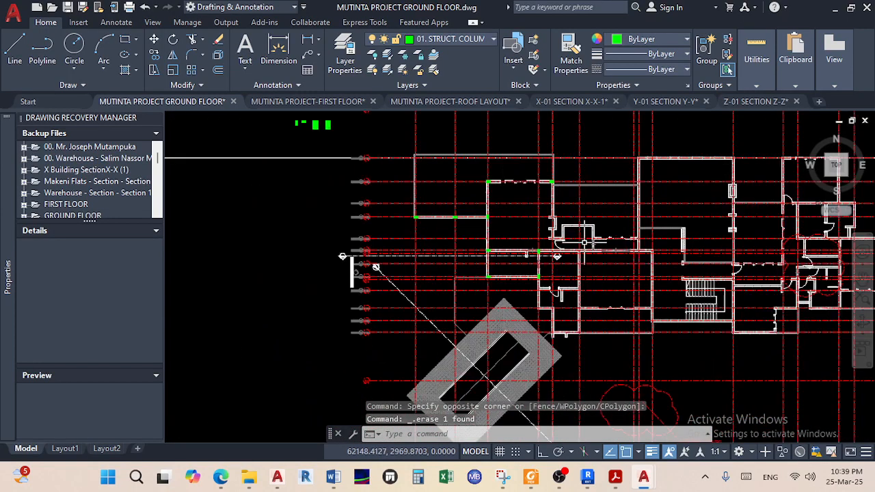
scroll(506, 303, "up", 6)
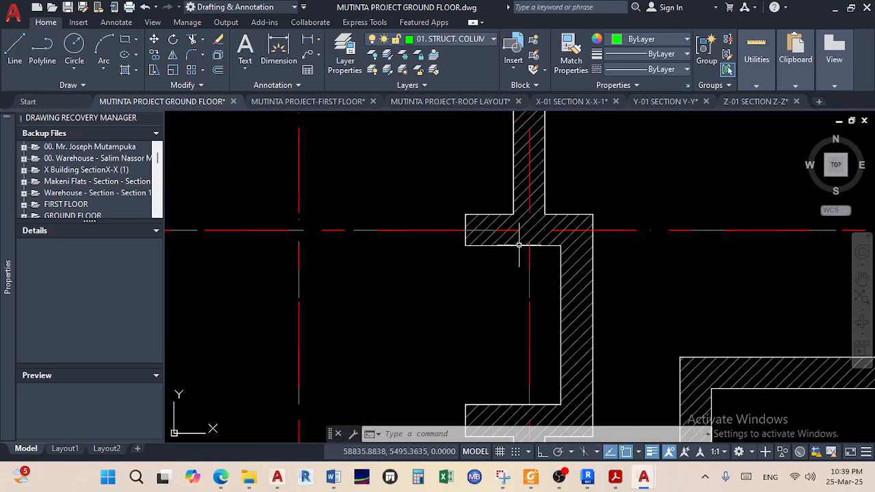
scroll(535, 255, "down", 2)
scroll(535, 255, "down", 2)
scroll(566, 270, "up", 4)
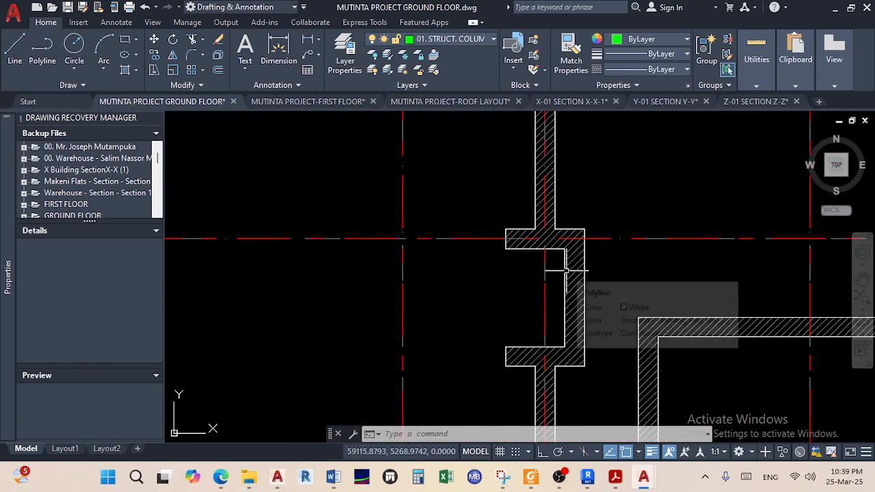
scroll(566, 271, "down", 2)
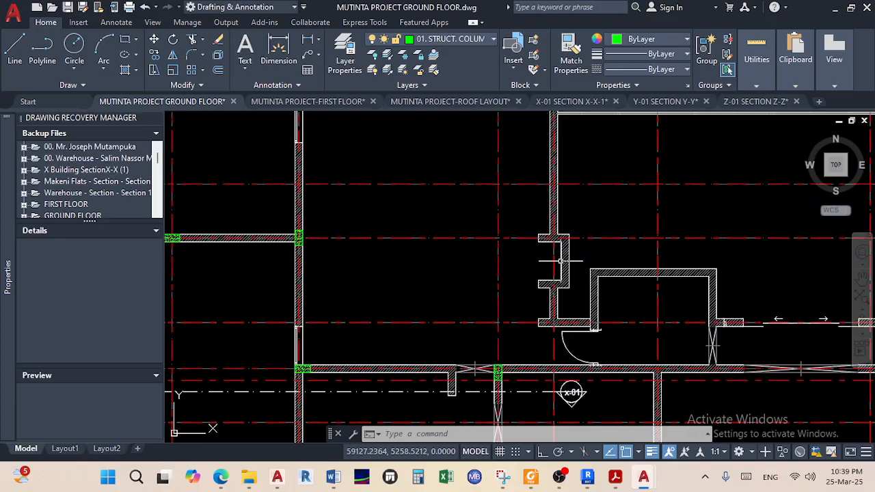
scroll(557, 263, "down", 2)
mouse_move(491, 311)
middle_mouse_down()
mouse_move(508, 355)
mouse_move(510, 341)
middle_mouse_up()
scroll(555, 281, "up", 8)
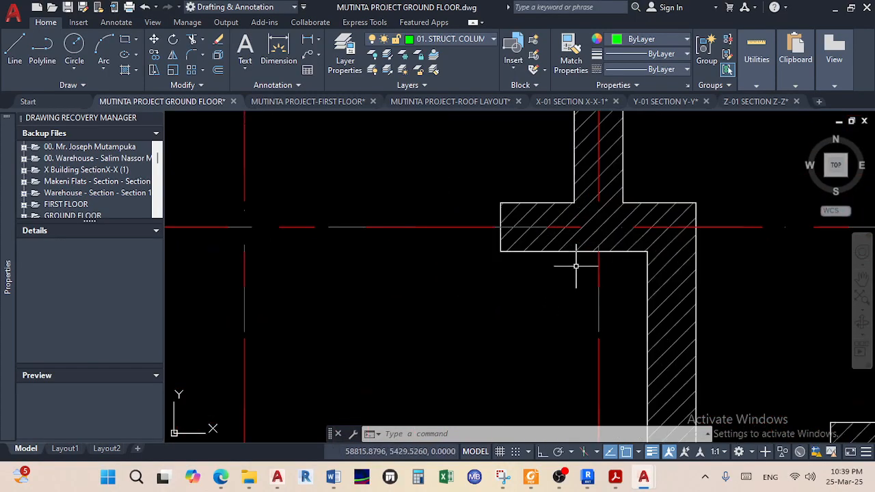
scroll(576, 266, "down", 6)
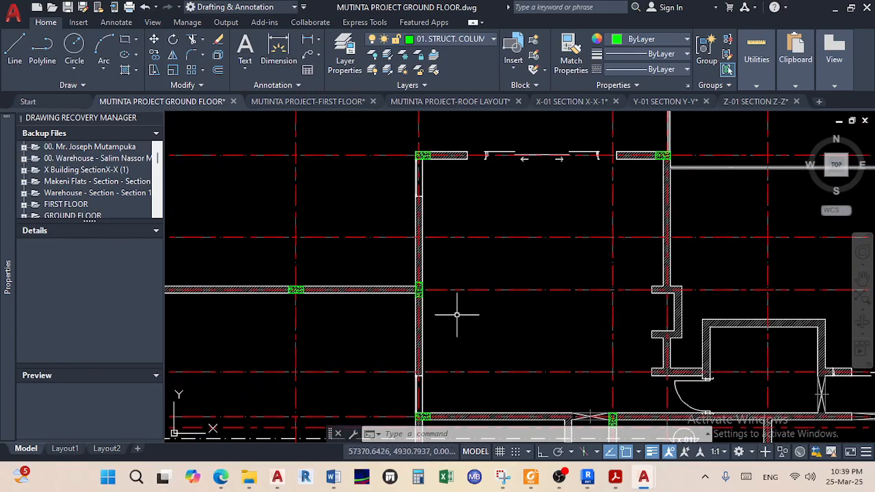
scroll(422, 302, "up", 4)
scroll(422, 299, "down", 5)
scroll(323, 296, "up", 3)
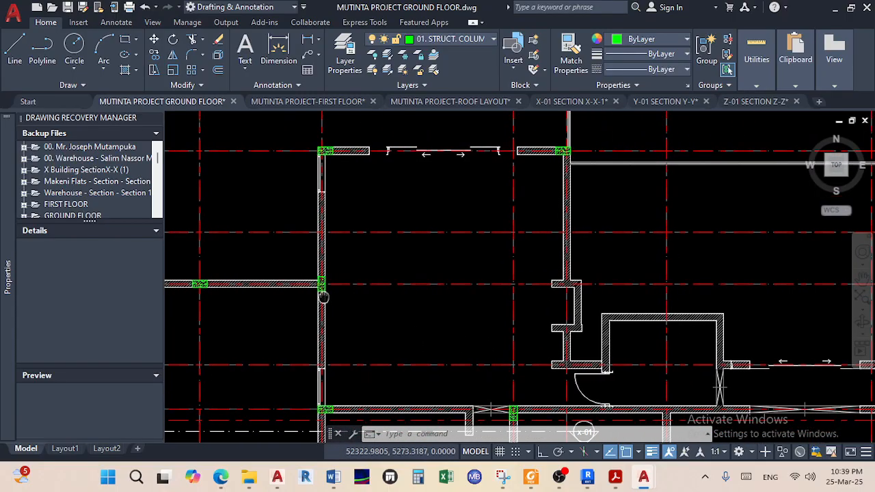
scroll(311, 292, "up", 2)
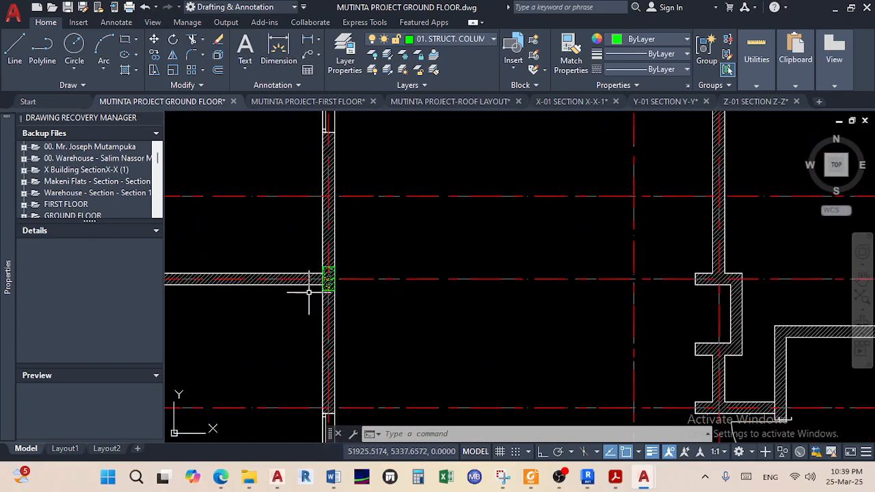
scroll(308, 293, "up", 12)
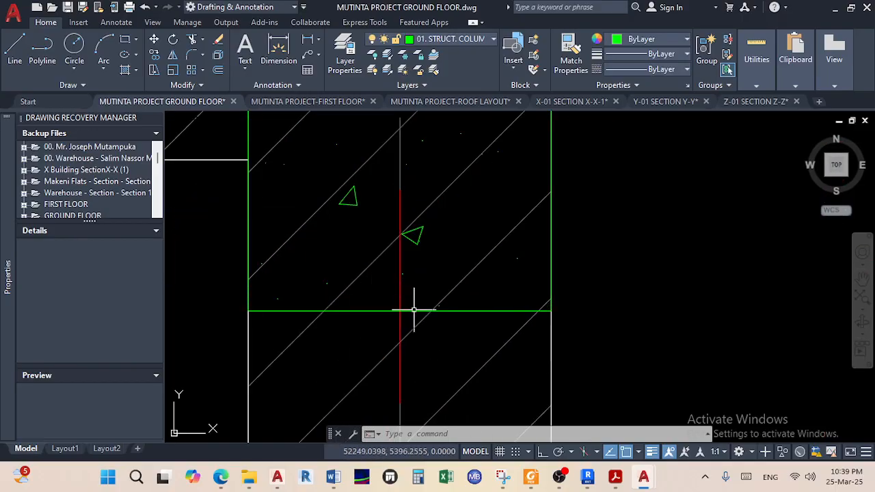
Select the green column at the junction and start copying it from its lower-left corner
left_click(420, 309)
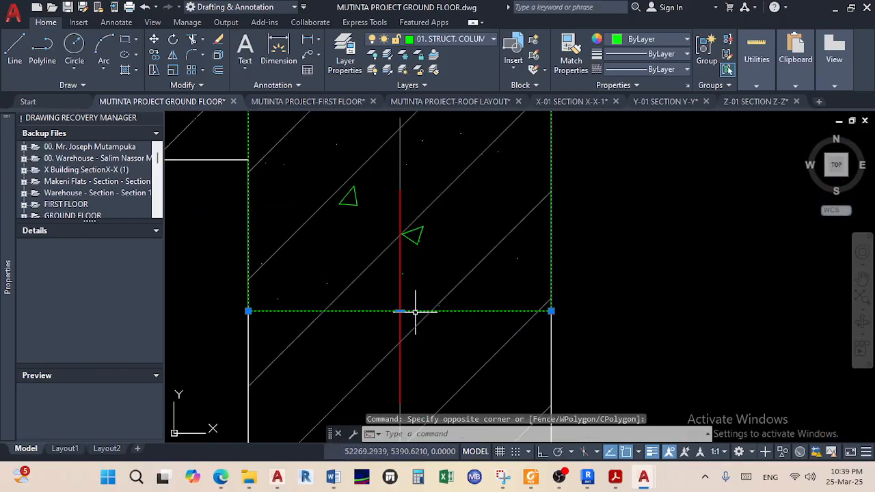
left_click(415, 312)
left_click(419, 244)
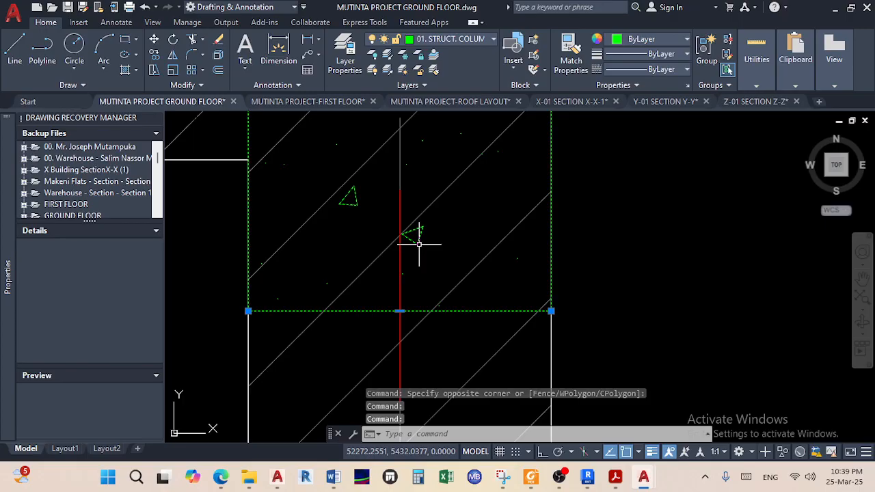
middle_click_drag(423, 253, 429, 348)
scroll(477, 259, "up", 2)
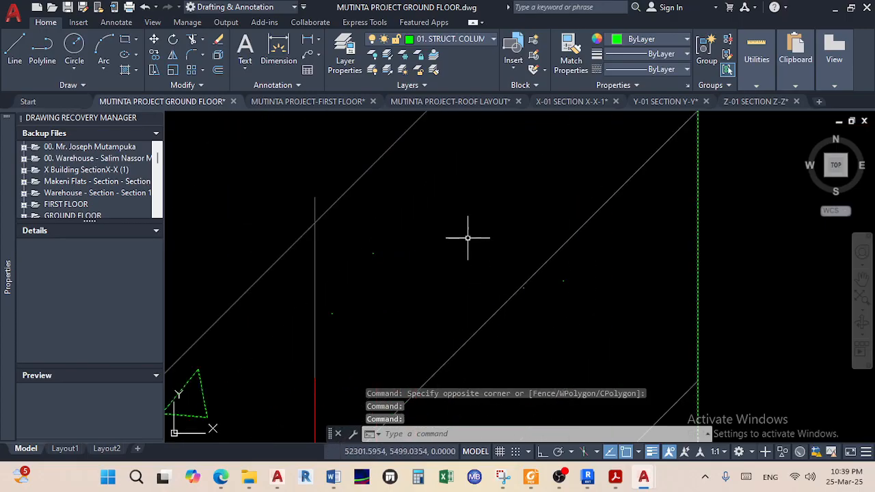
left_click(469, 237)
scroll(467, 304, "up", 5)
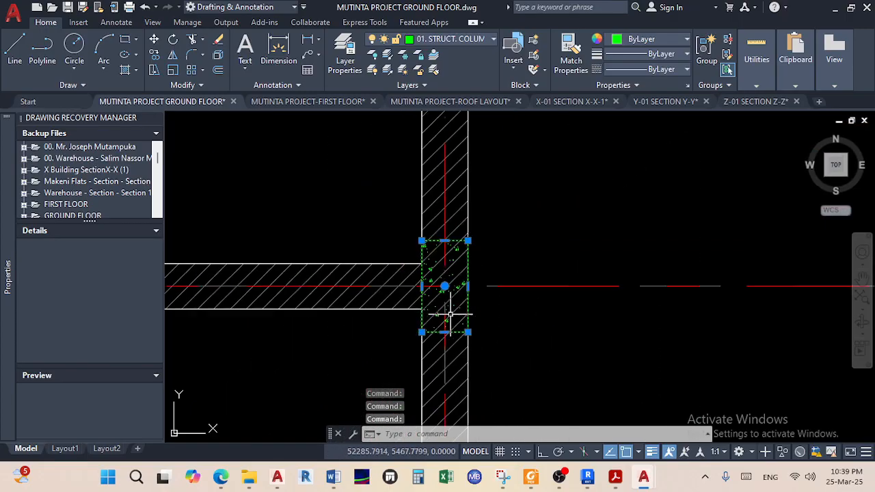
left_click(157, 56)
left_click(421, 332)
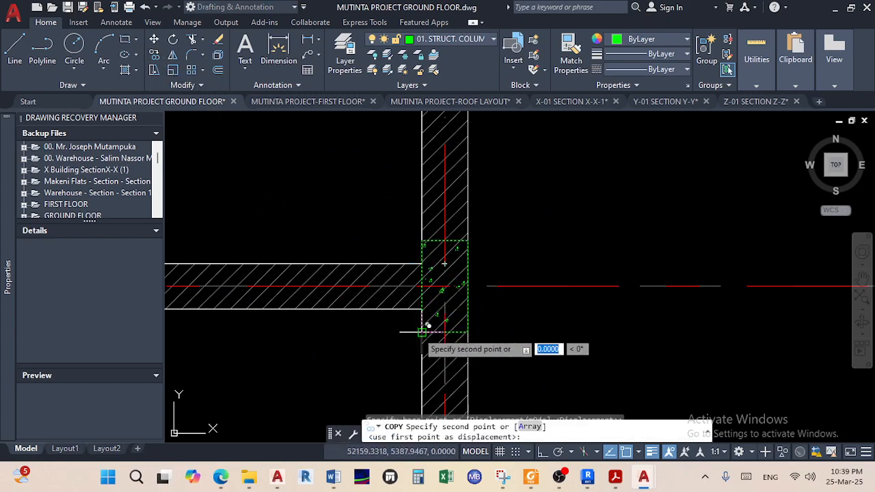
With Ortho off, place the column copy at the wall endpoint and end COPY
scroll(587, 335, "down", 6)
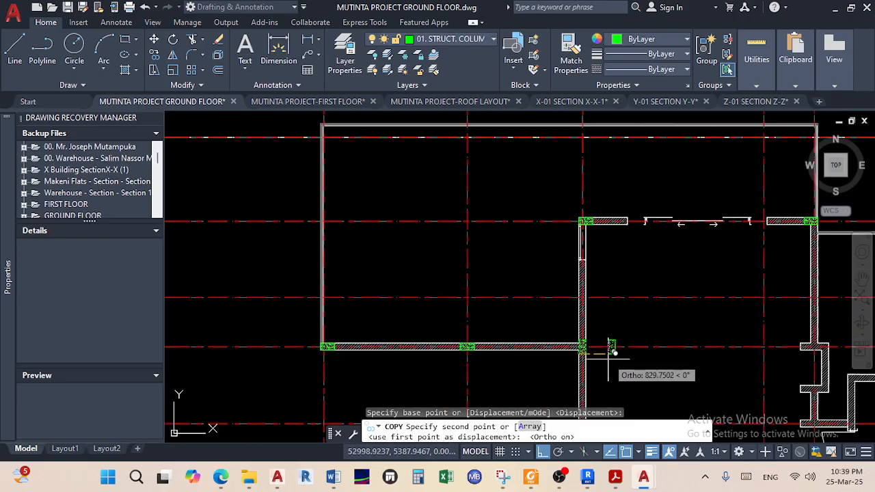
scroll(516, 270, "up", 6)
scroll(516, 270, "up", 5)
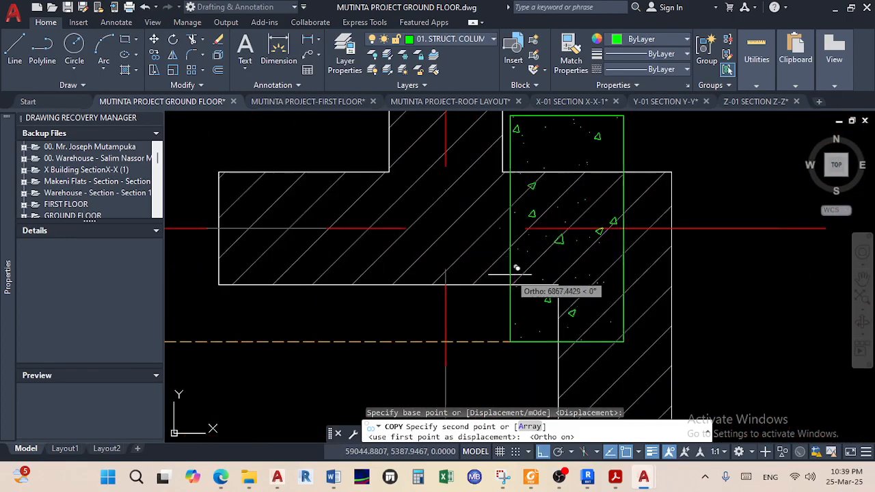
left_click(542, 451)
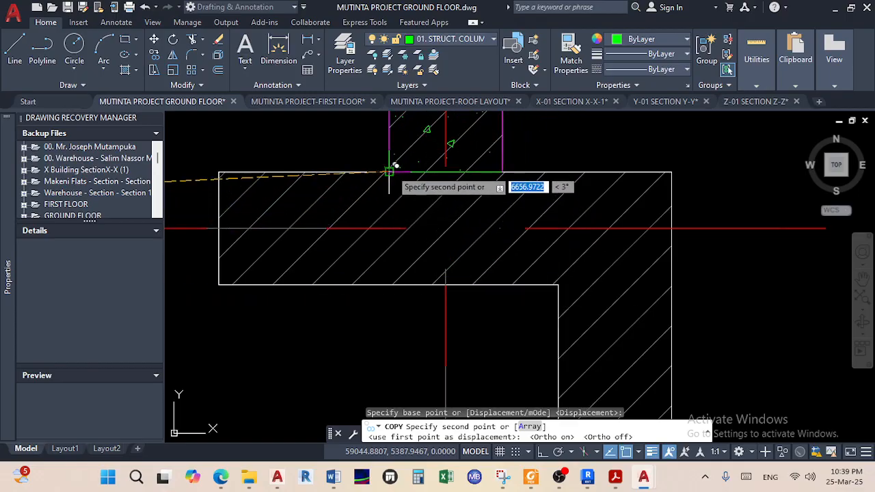
left_click(390, 284)
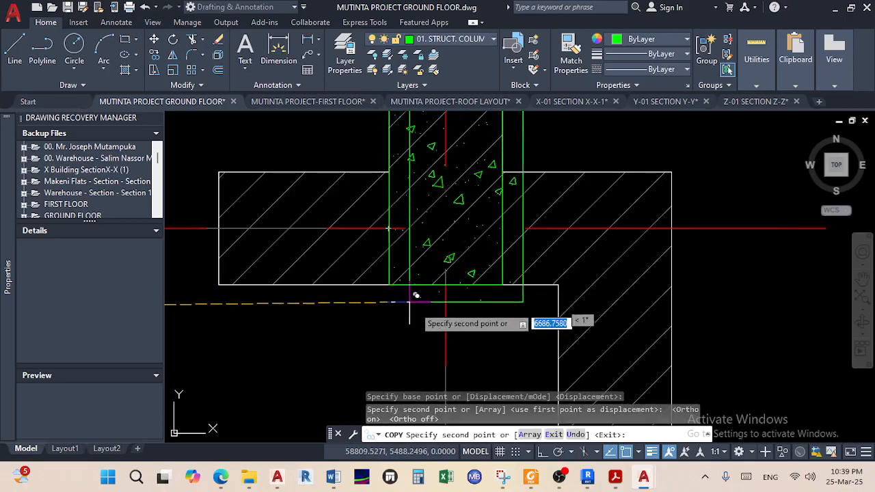
right_click(427, 325)
left_click(462, 140)
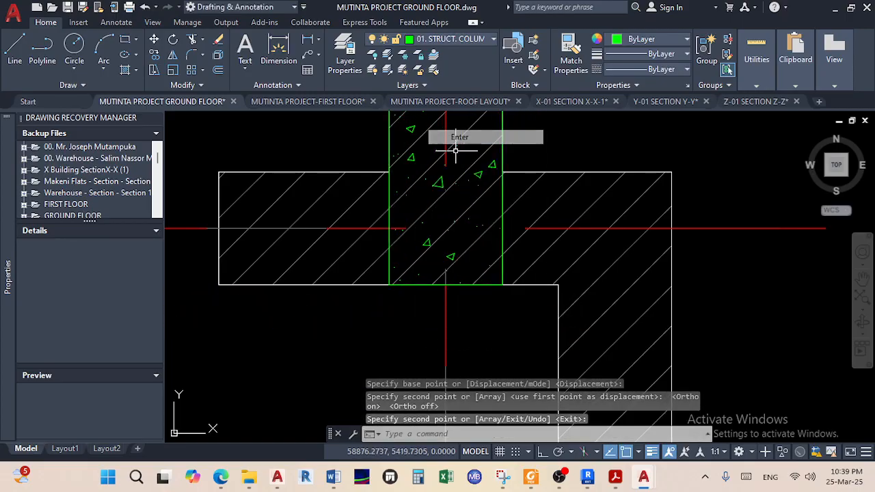
scroll(391, 241, "down", 5)
mouse_move(404, 263)
middle_mouse_down()
mouse_move(571, 307)
mouse_move(570, 326)
middle_mouse_up()
scroll(560, 312, "down", 2)
mouse_move(528, 346)
middle_mouse_down()
mouse_move(525, 283)
mouse_move(466, 213)
middle_mouse_up()
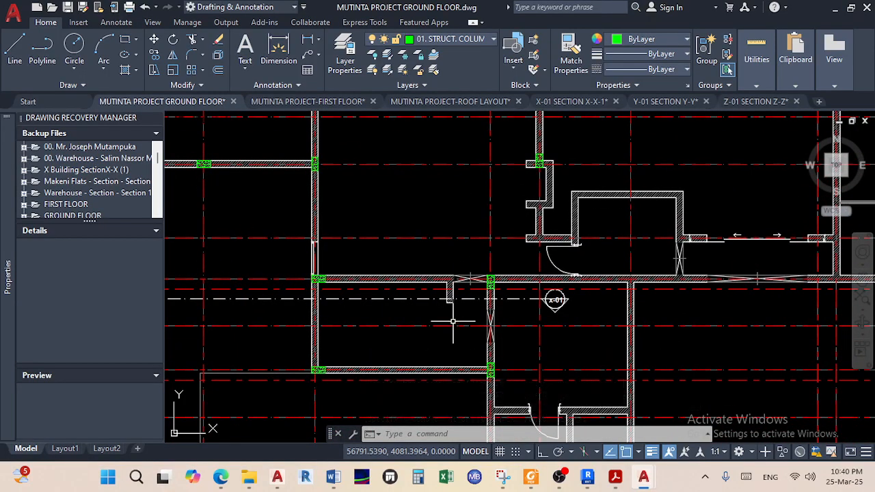
scroll(453, 300, "down", 2)
middle_click_drag(453, 303, 389, 386)
scroll(609, 243, "up", 2)
scroll(608, 253, "down", 2)
middle_click_drag(469, 293, 481, 225)
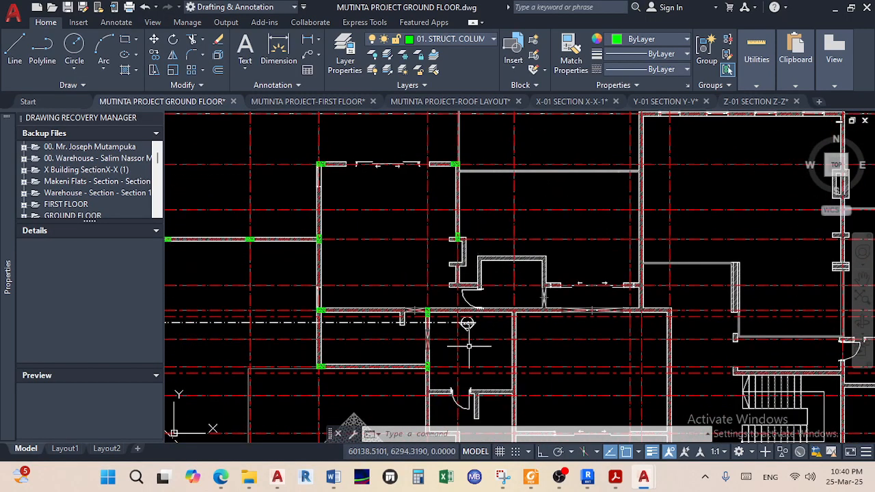
scroll(492, 335, "down", 2)
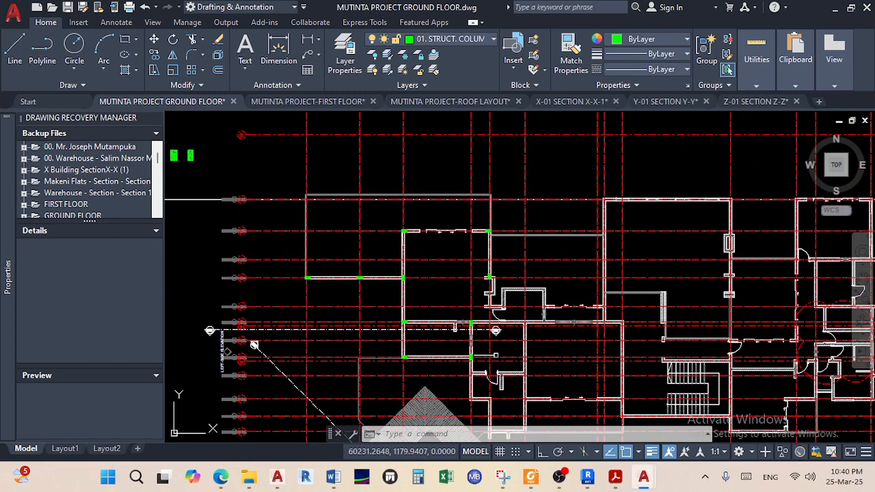
scroll(481, 331, "up", 3)
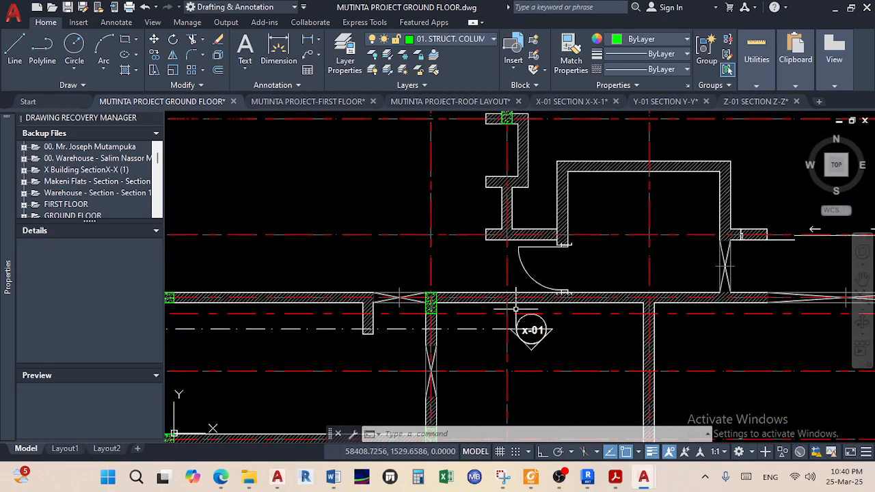
scroll(516, 309, "down", 3)
scroll(521, 317, "up", 4)
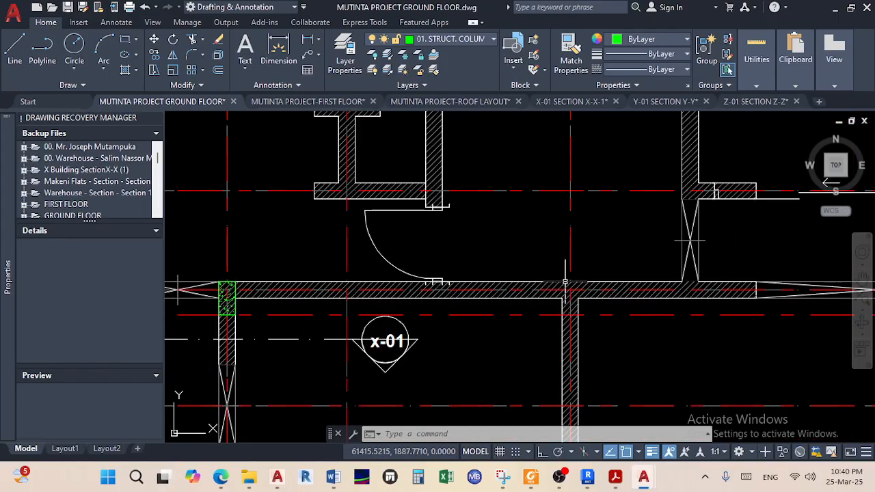
scroll(585, 315, "down", 3)
middle_click_drag(584, 316, 557, 216)
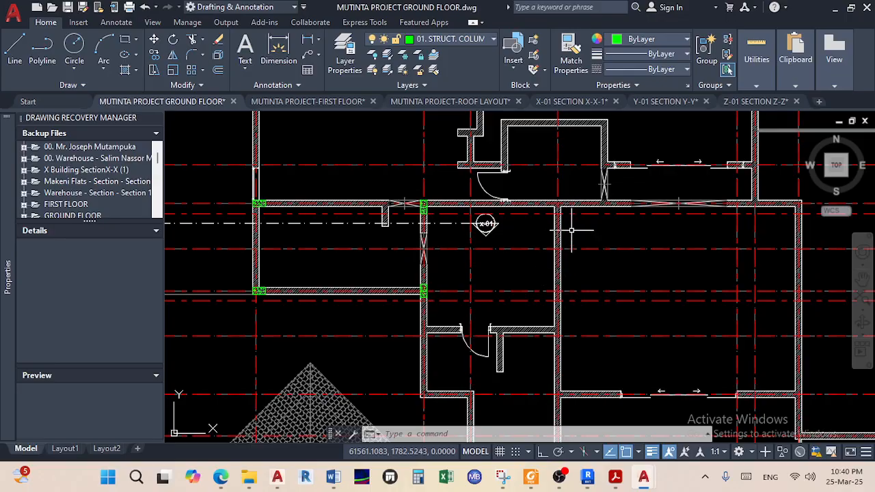
scroll(571, 231, "down", 3)
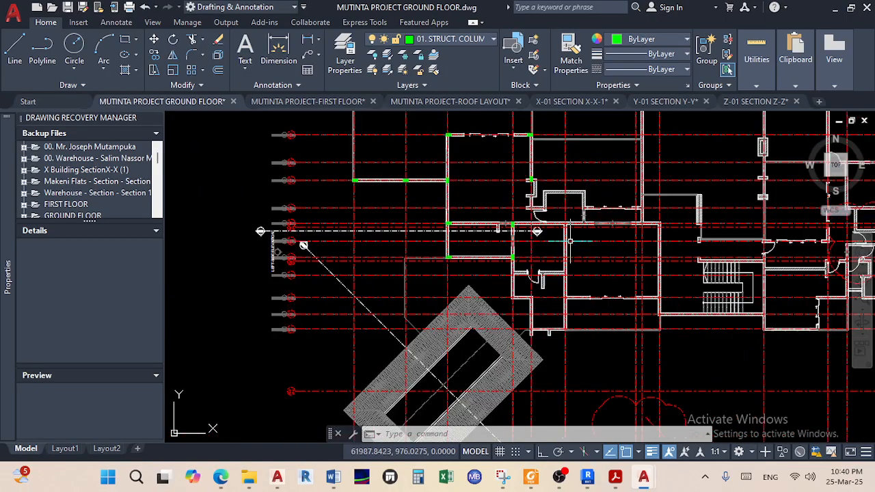
scroll(557, 238, "up", 2)
scroll(560, 224, "up", 4)
scroll(560, 221, "down", 4)
middle_click_drag(565, 237, 599, 344)
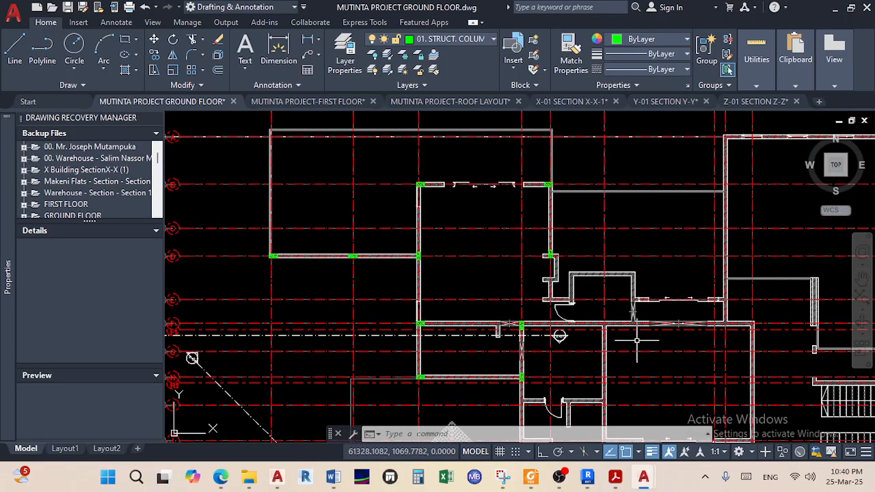
scroll(559, 335, "up", 2)
scroll(556, 336, "down", 4)
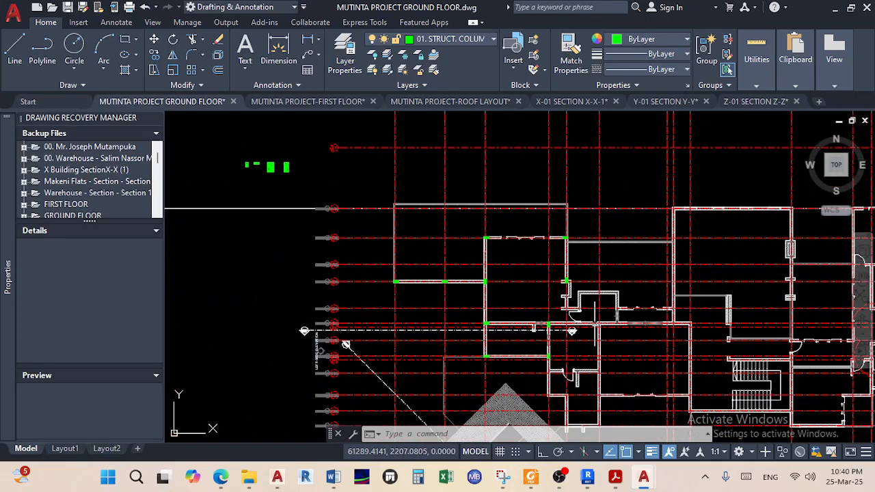
scroll(278, 168, "up", 5)
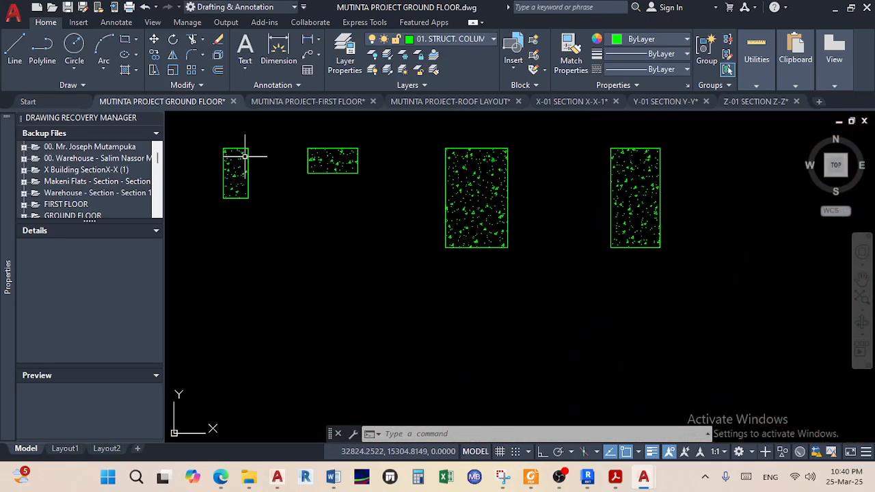
Window-select the small column and start copying it from its top midpoint
left_click(260, 209)
left_click(192, 116)
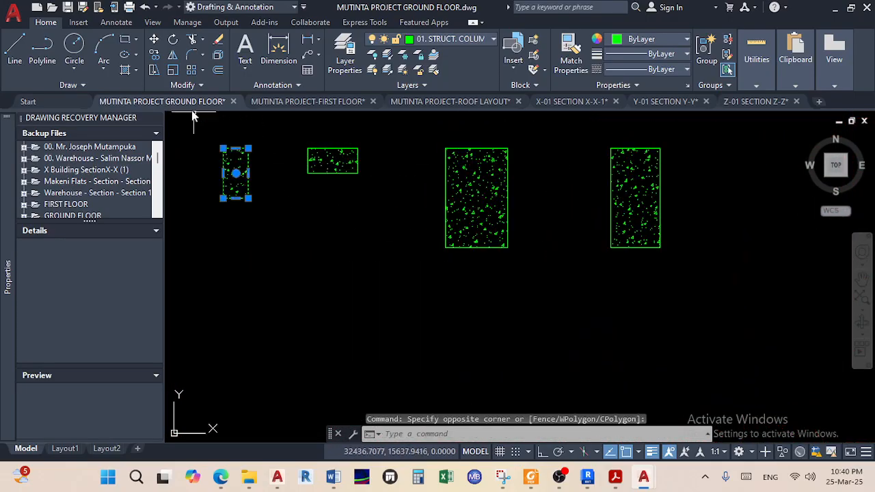
left_click(152, 52)
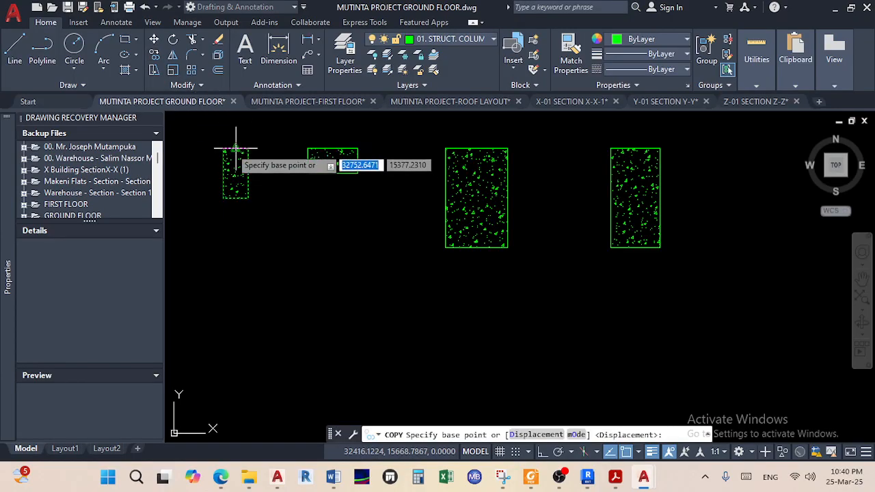
left_click(235, 149)
Place the column copy on the wall corner beside the x-01 section marker and end COPY
scroll(342, 247, "down", 8)
middle_click_drag(342, 248, 300, 168)
middle_click_drag(484, 276, 379, 213)
middle_click_drag(645, 354, 589, 326)
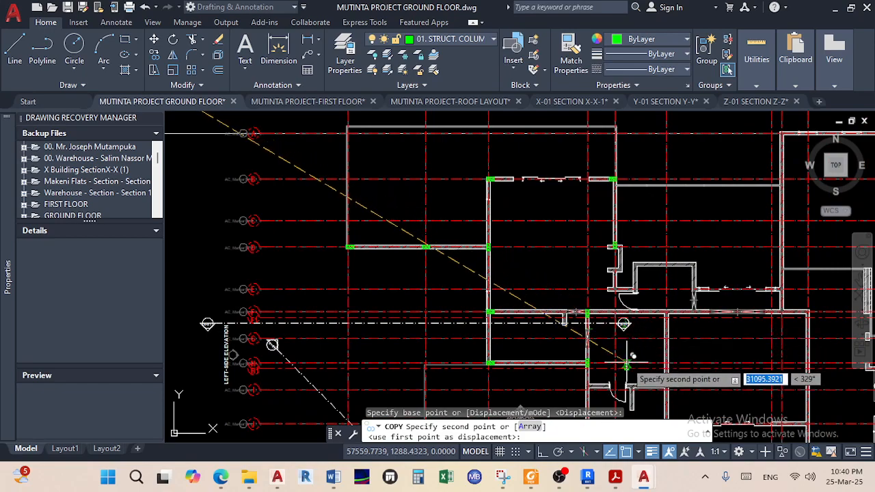
scroll(674, 321, "up", 2)
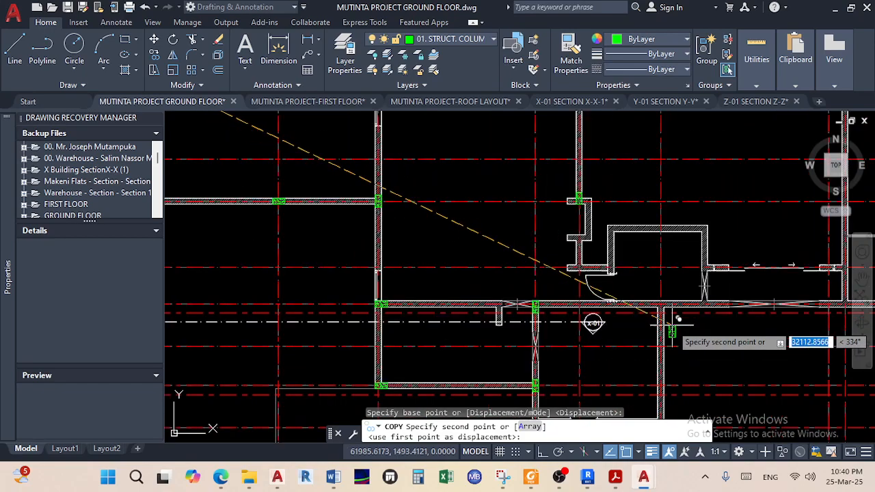
scroll(677, 319, "up", 8)
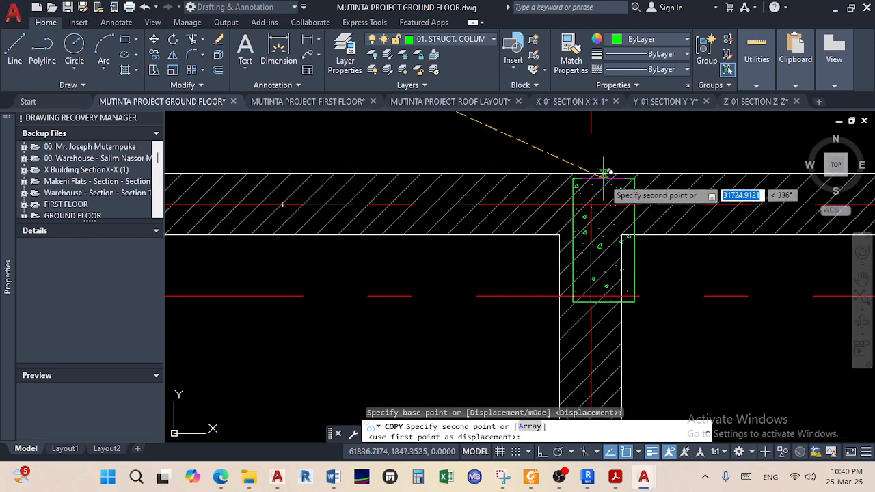
left_click(592, 168)
scroll(656, 287, "down", 6)
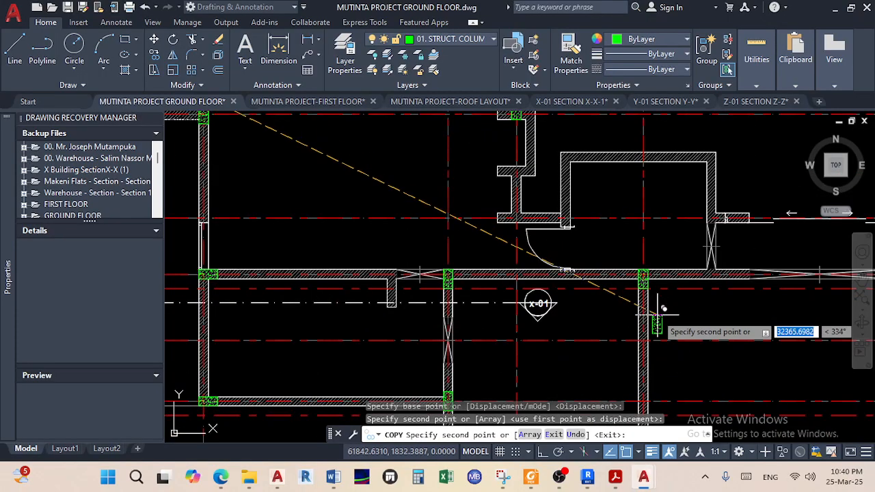
scroll(663, 260, "up", 2)
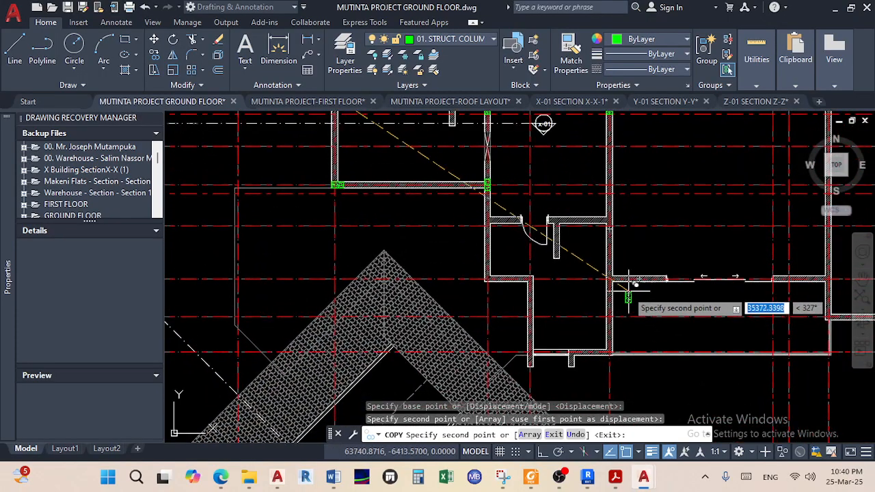
scroll(620, 277, "up", 3)
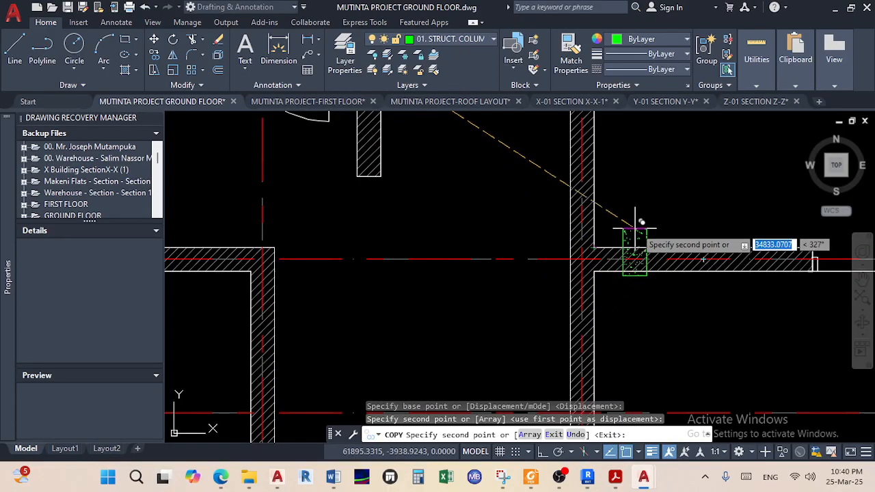
right_click(649, 226)
left_click(674, 230)
Pan and zoom around the wall corner to check the newly placed column
scroll(625, 273, "down", 3)
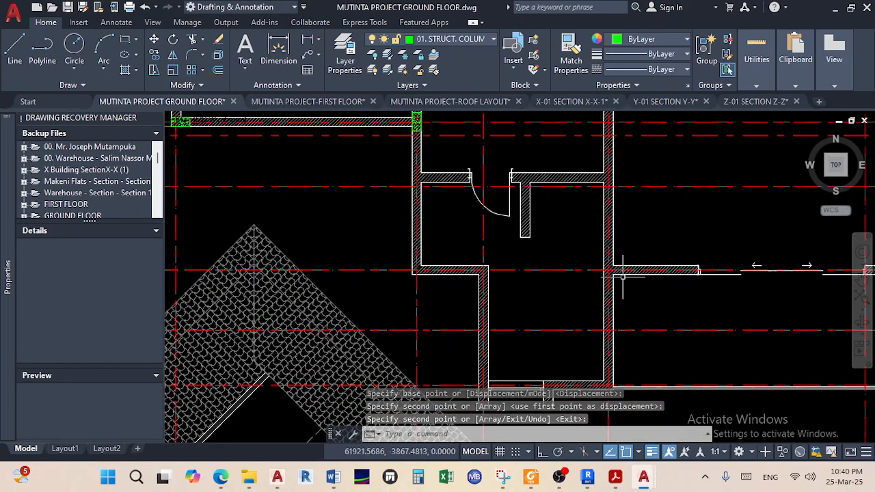
scroll(551, 321, "up", 3)
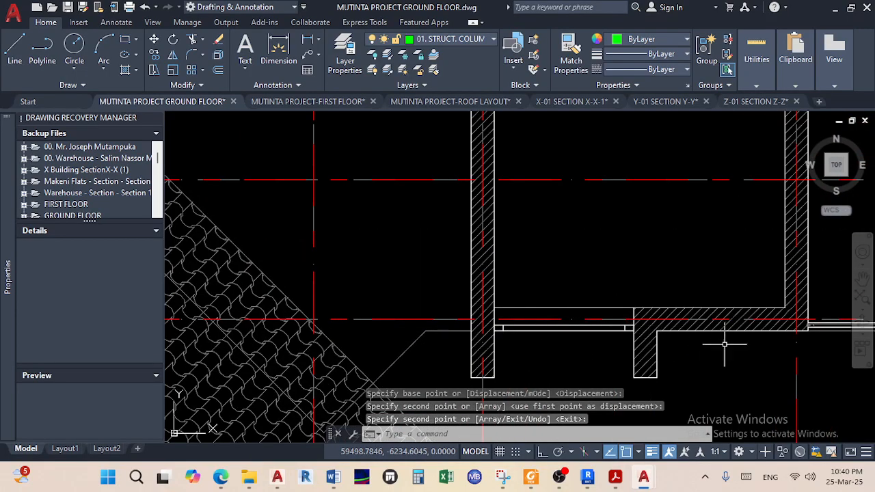
middle_click_drag(694, 330, 654, 321)
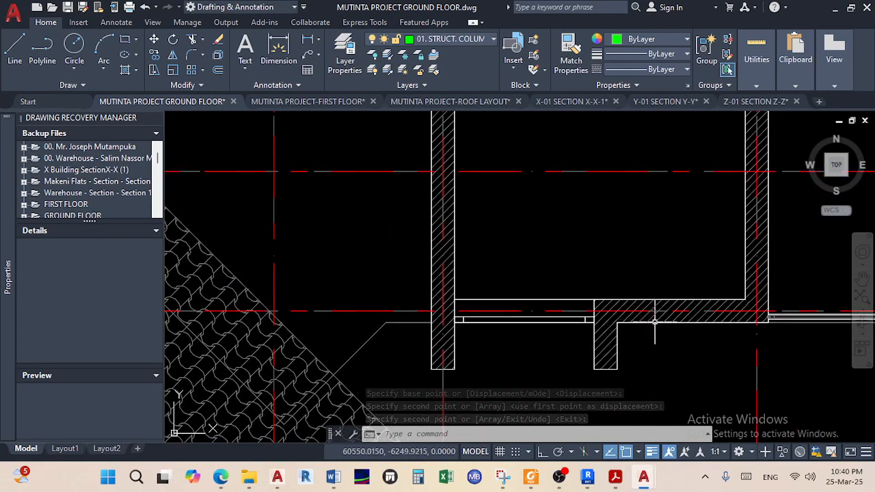
scroll(655, 321, "down", 2)
mouse_move(652, 320)
middle_mouse_down()
mouse_move(646, 347)
mouse_move(632, 284)
middle_mouse_up()
scroll(686, 283, "up", 4)
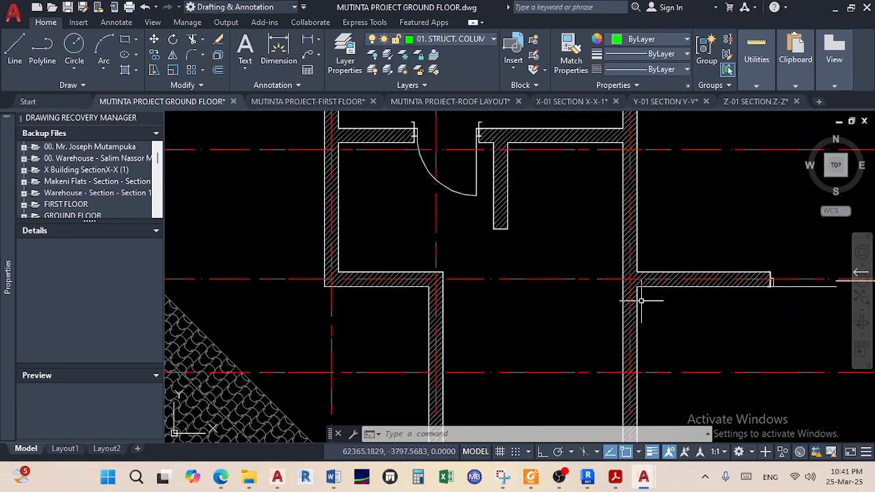
scroll(641, 300, "down", 4)
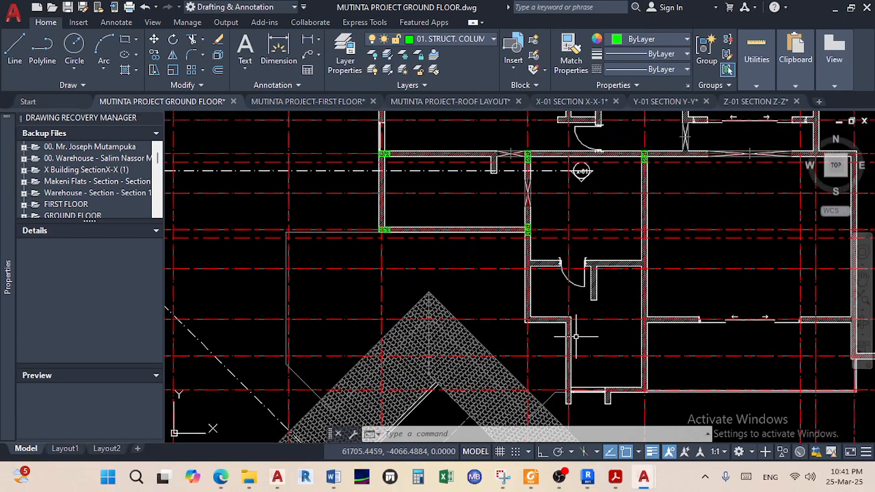
scroll(524, 316, "up", 2)
scroll(527, 315, "down", 5)
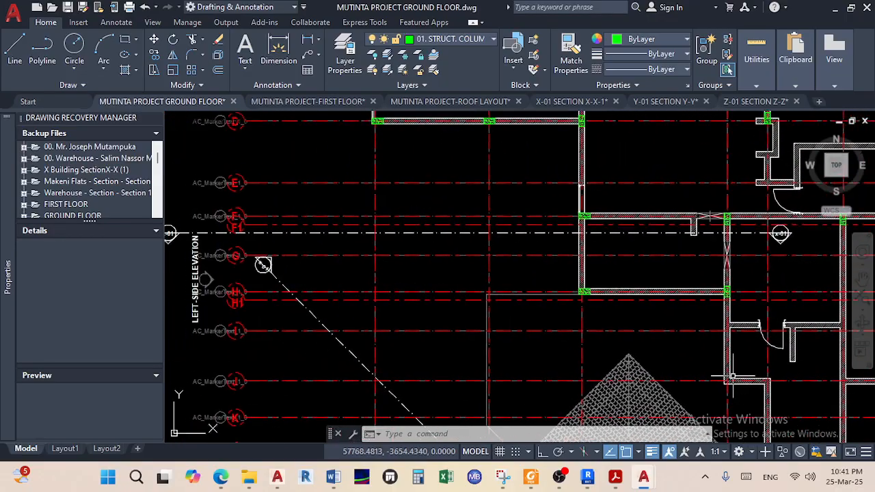
scroll(515, 253, "up", 8)
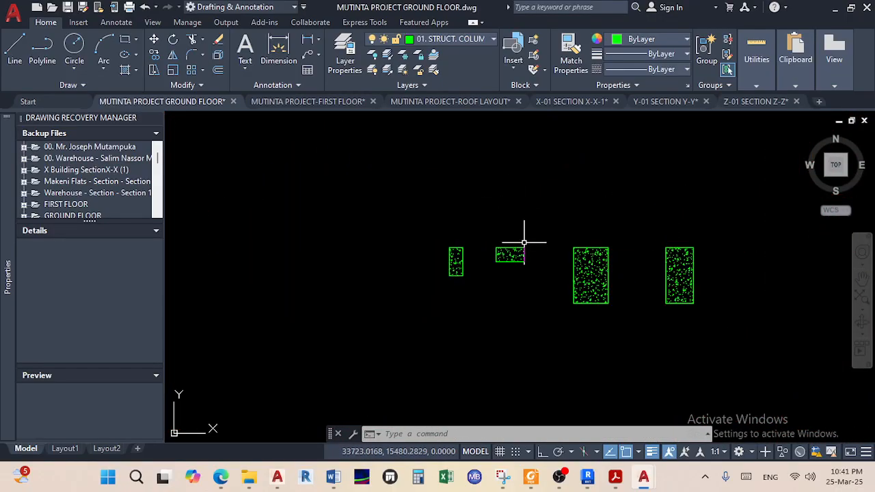
Select the small rectangular column and start copying it from its base point
left_click(533, 287)
left_click(481, 206)
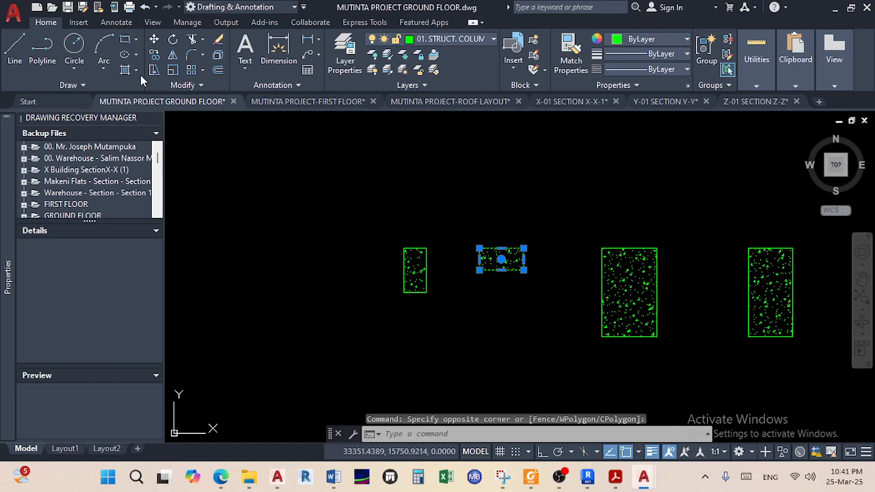
left_click(154, 55)
scroll(451, 267, "up", 5)
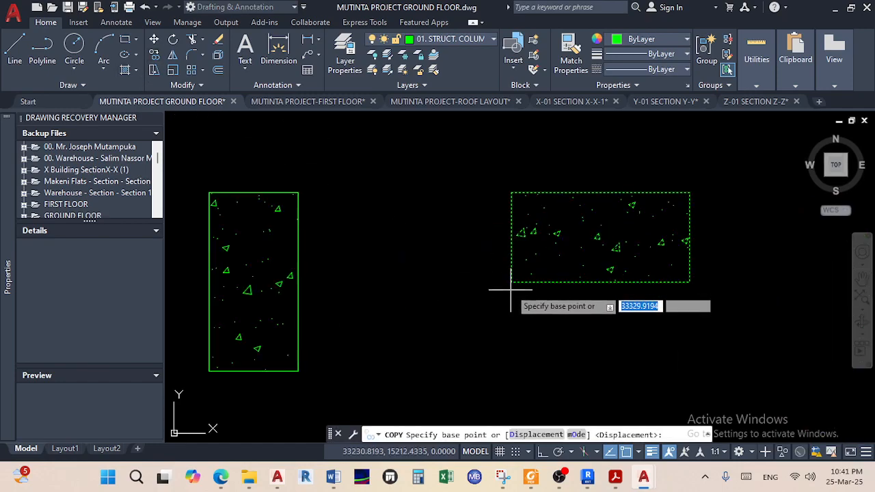
left_click(511, 282)
scroll(512, 280, "down", 6)
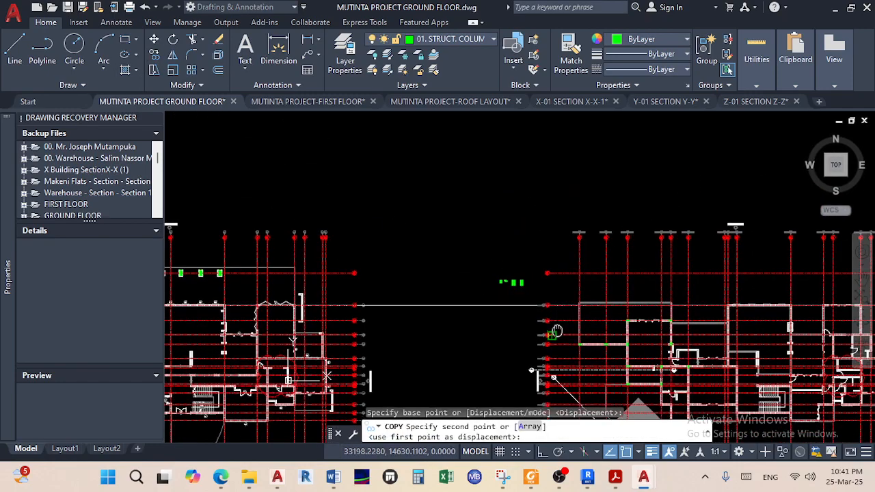
scroll(618, 271, "up", 6)
Drop the column copy at the wall junction on the gridline and end COPY
middle_click_drag(625, 270, 567, 217)
scroll(613, 273, "down", 2)
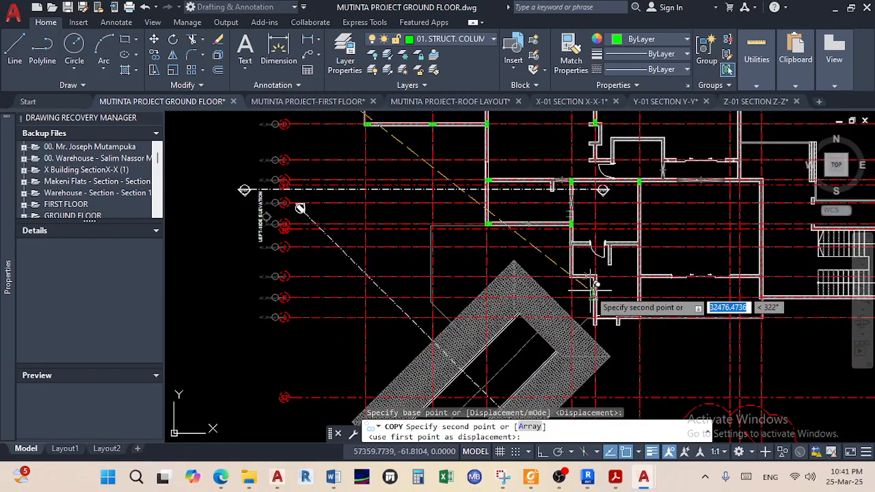
scroll(570, 268, "up", 5)
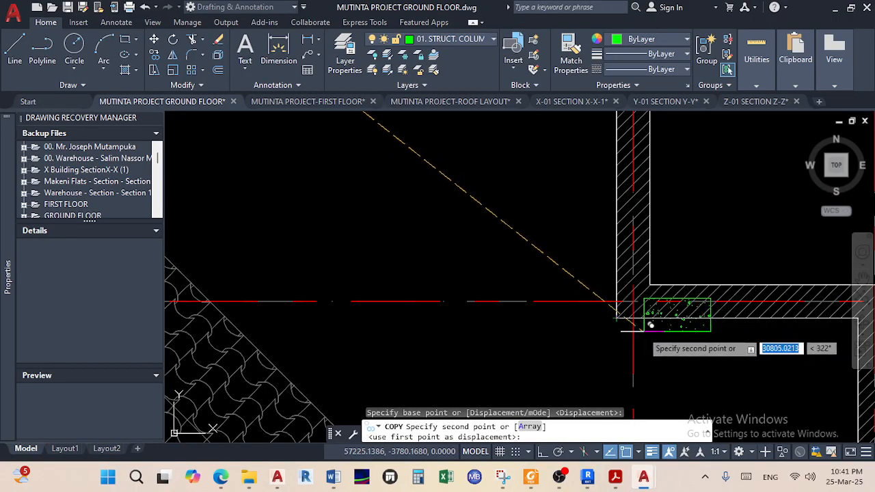
left_click(617, 316)
right_click(619, 287)
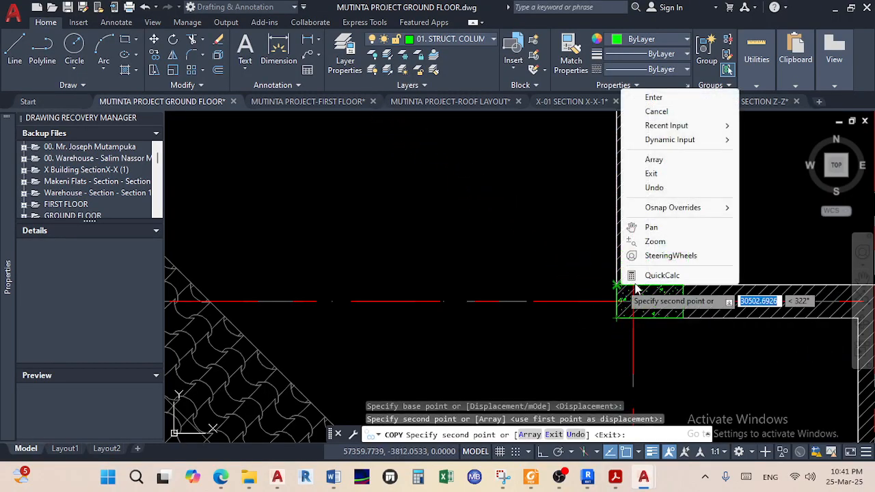
left_click(653, 97)
scroll(611, 234, "down", 6)
scroll(665, 292, "up", 5)
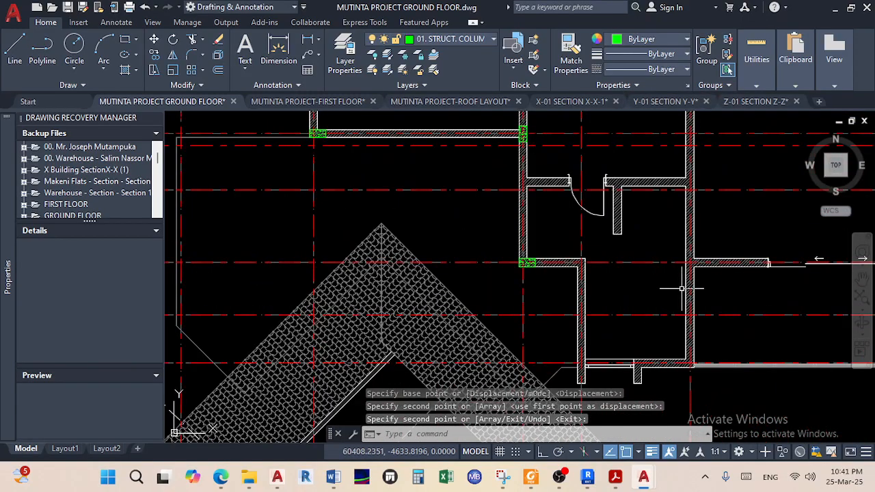
scroll(706, 268, "up", 4)
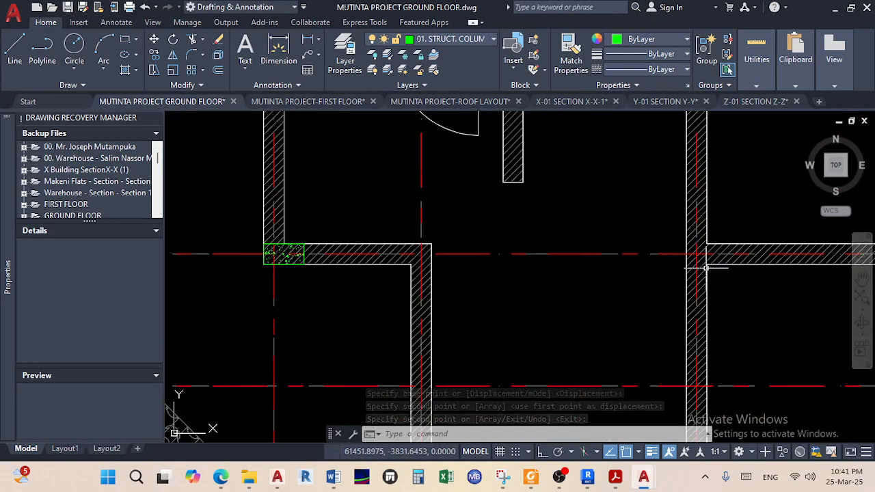
scroll(706, 268, "down", 4)
scroll(711, 266, "up", 2)
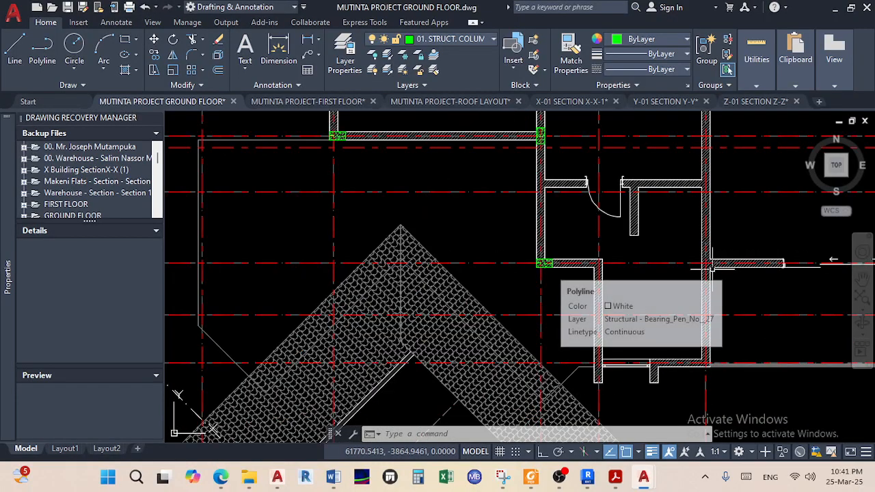
scroll(710, 266, "down", 6)
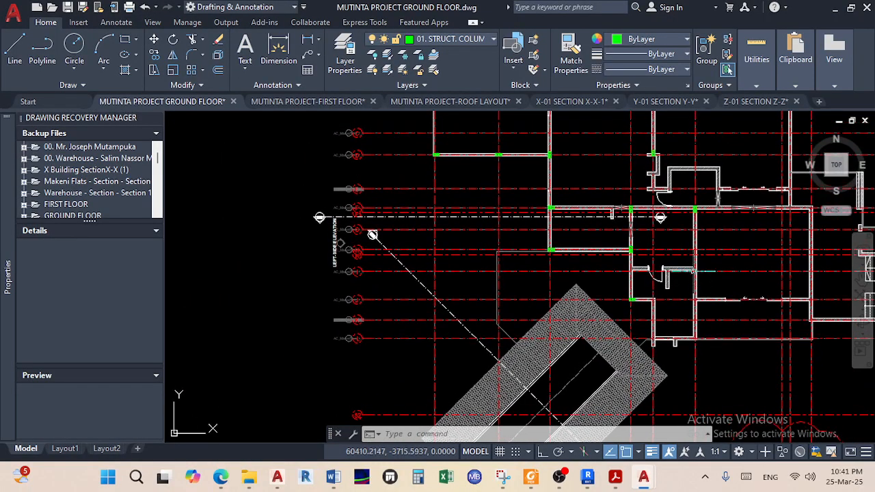
scroll(687, 261, "up", 4)
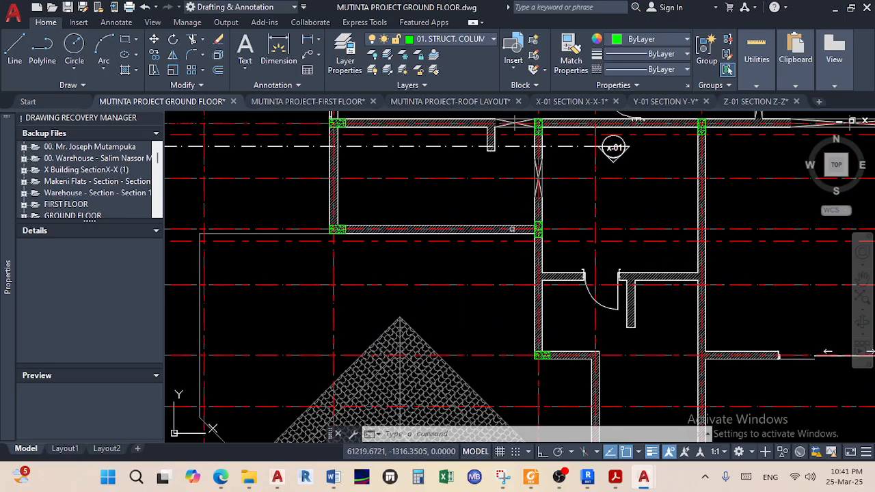
middle_click_drag(472, 209, 578, 229)
scroll(453, 227, "down", 2)
mouse_move(449, 229)
middle_mouse_down()
mouse_move(584, 238)
mouse_move(462, 242)
mouse_move(537, 237)
middle_mouse_up()
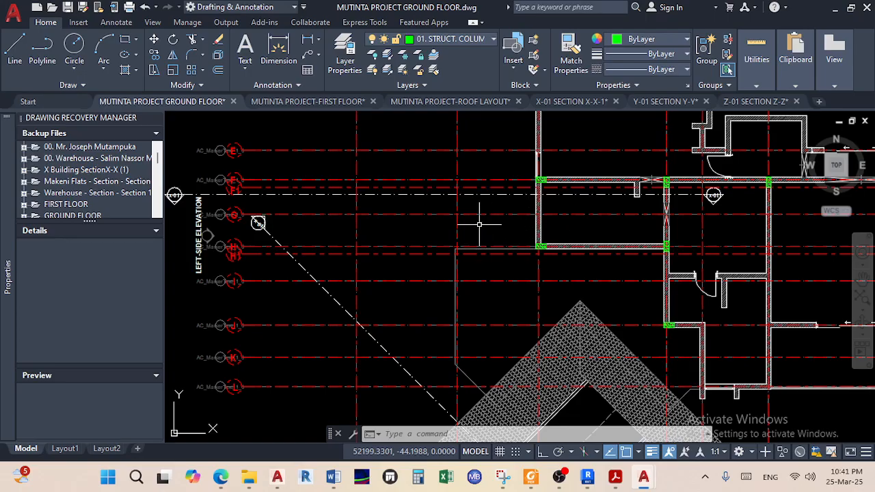
Add a vertical 5900.4856 dimension from gridline F to gridline J beside the bubbles
left_click(278, 52)
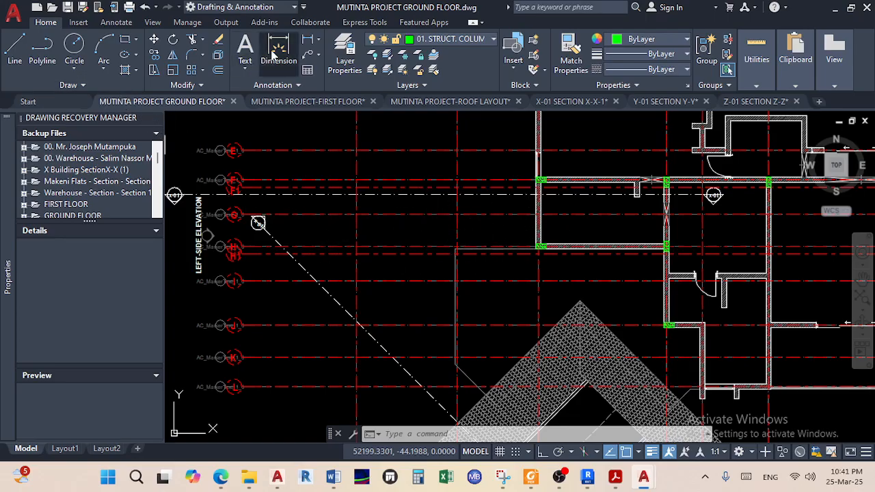
scroll(254, 186, "up", 6)
scroll(301, 184, "up", 4)
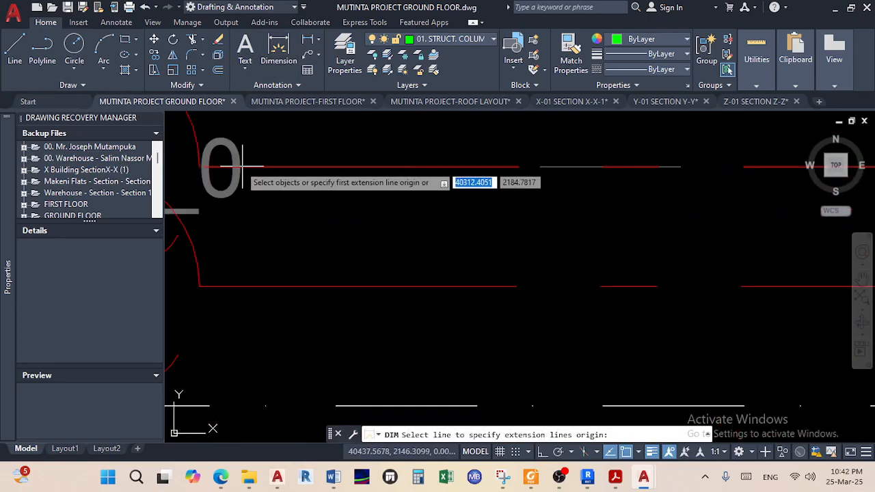
left_click(199, 167)
scroll(199, 166, "down", 5)
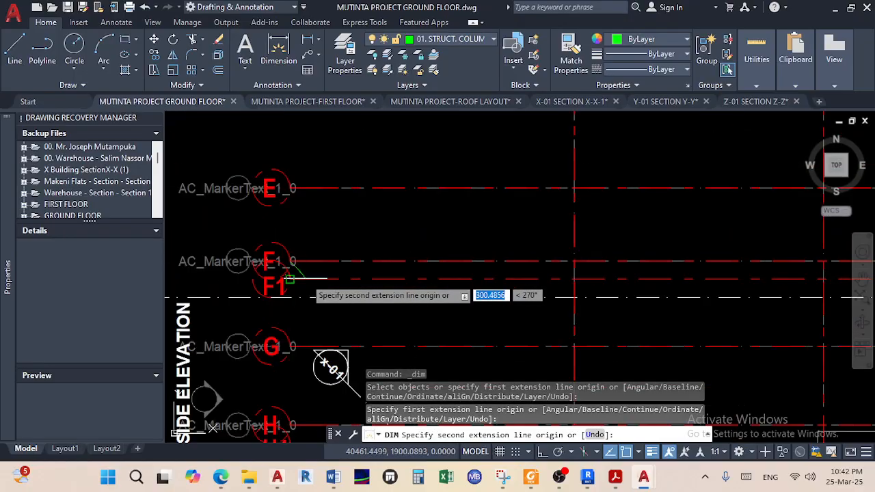
scroll(326, 321, "up", 3)
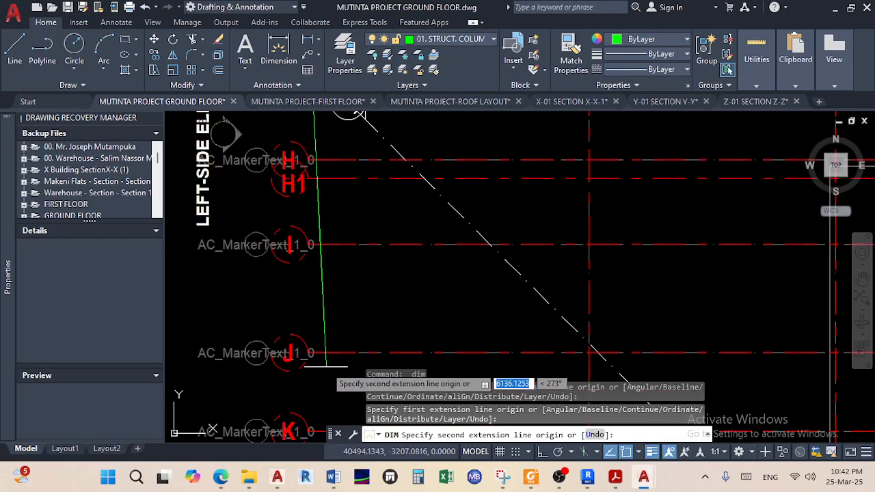
scroll(335, 365, "up", 4)
left_click(286, 334)
left_click(347, 244)
right_click(351, 197)
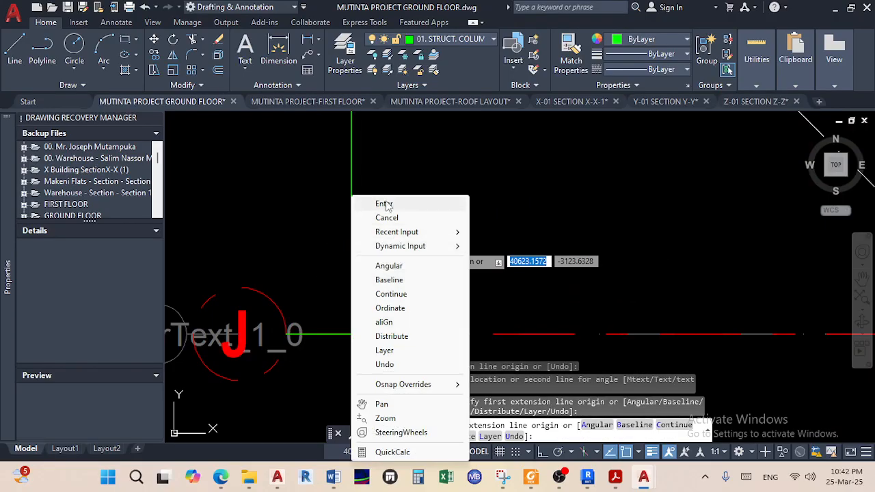
left_click(385, 205)
Open the dimension text for editing and leave it unchanged
double_click(352, 211)
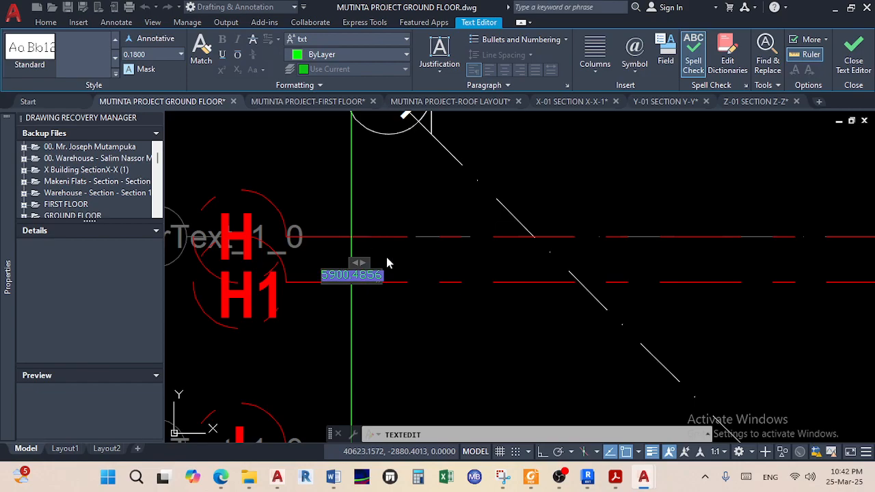
key("Escape")
scroll(396, 273, "down", 6)
scroll(413, 285, "down", 5)
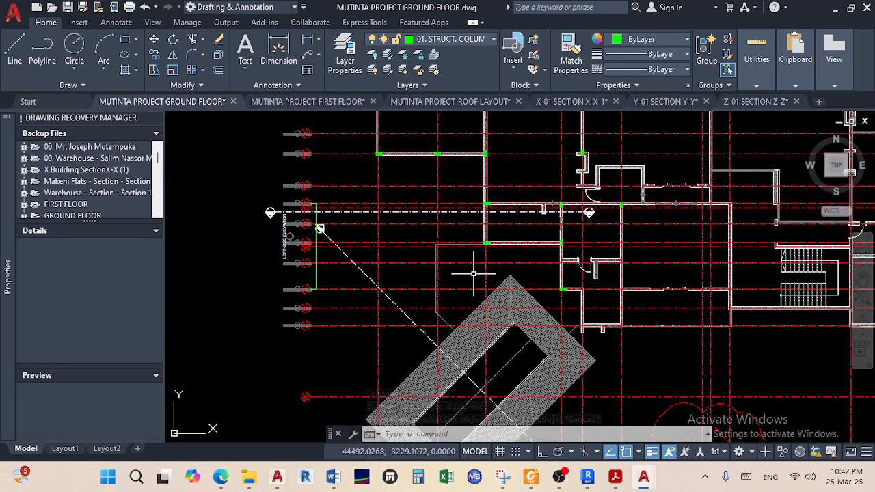
Pan to review the whole ground-floor plan, then bring OBS Studio to the front
middle_click_drag(564, 278, 478, 349)
mouse_move(577, 289)
middle_mouse_down()
mouse_move(414, 234)
mouse_move(479, 243)
middle_mouse_up()
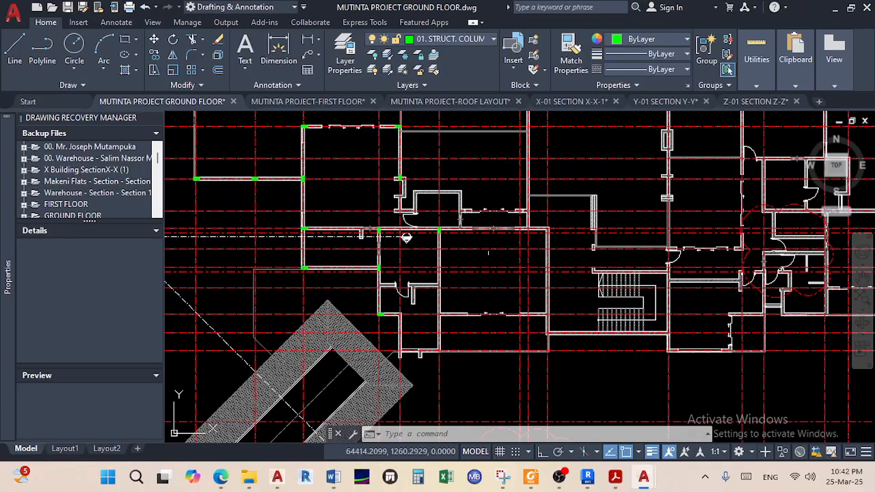
scroll(486, 254, "down", 3)
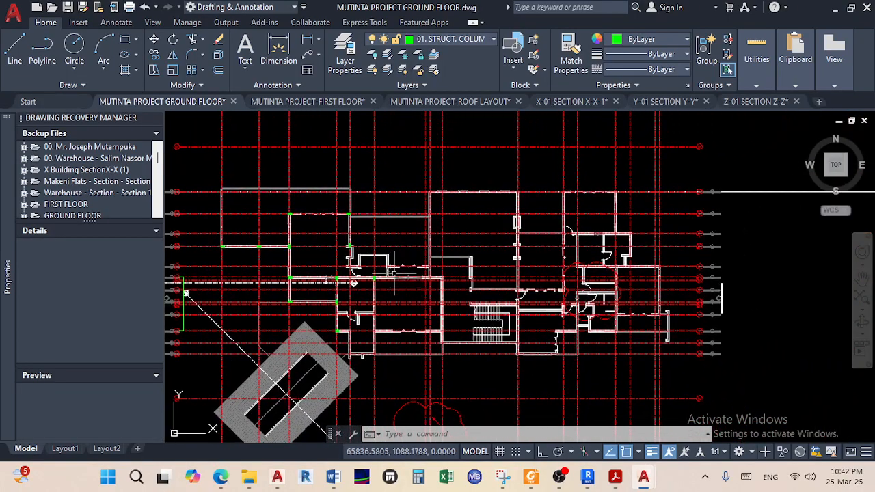
middle_click_drag(399, 272, 570, 283)
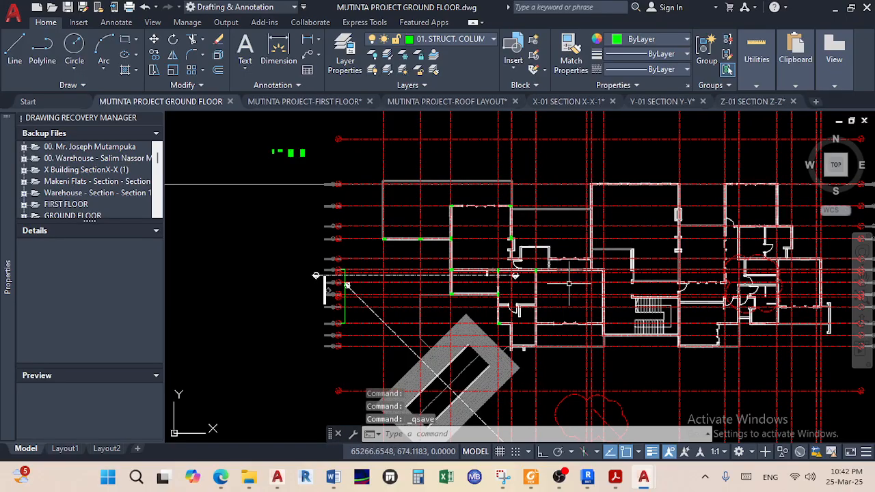
left_click(560, 477)
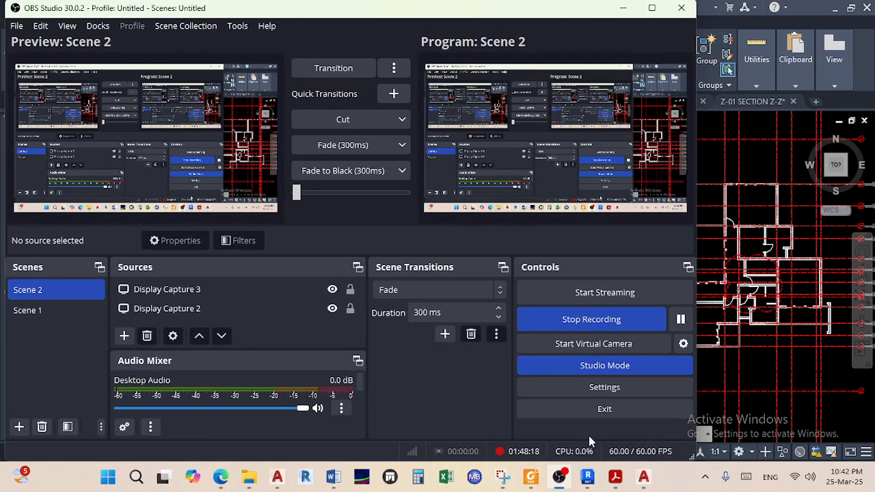